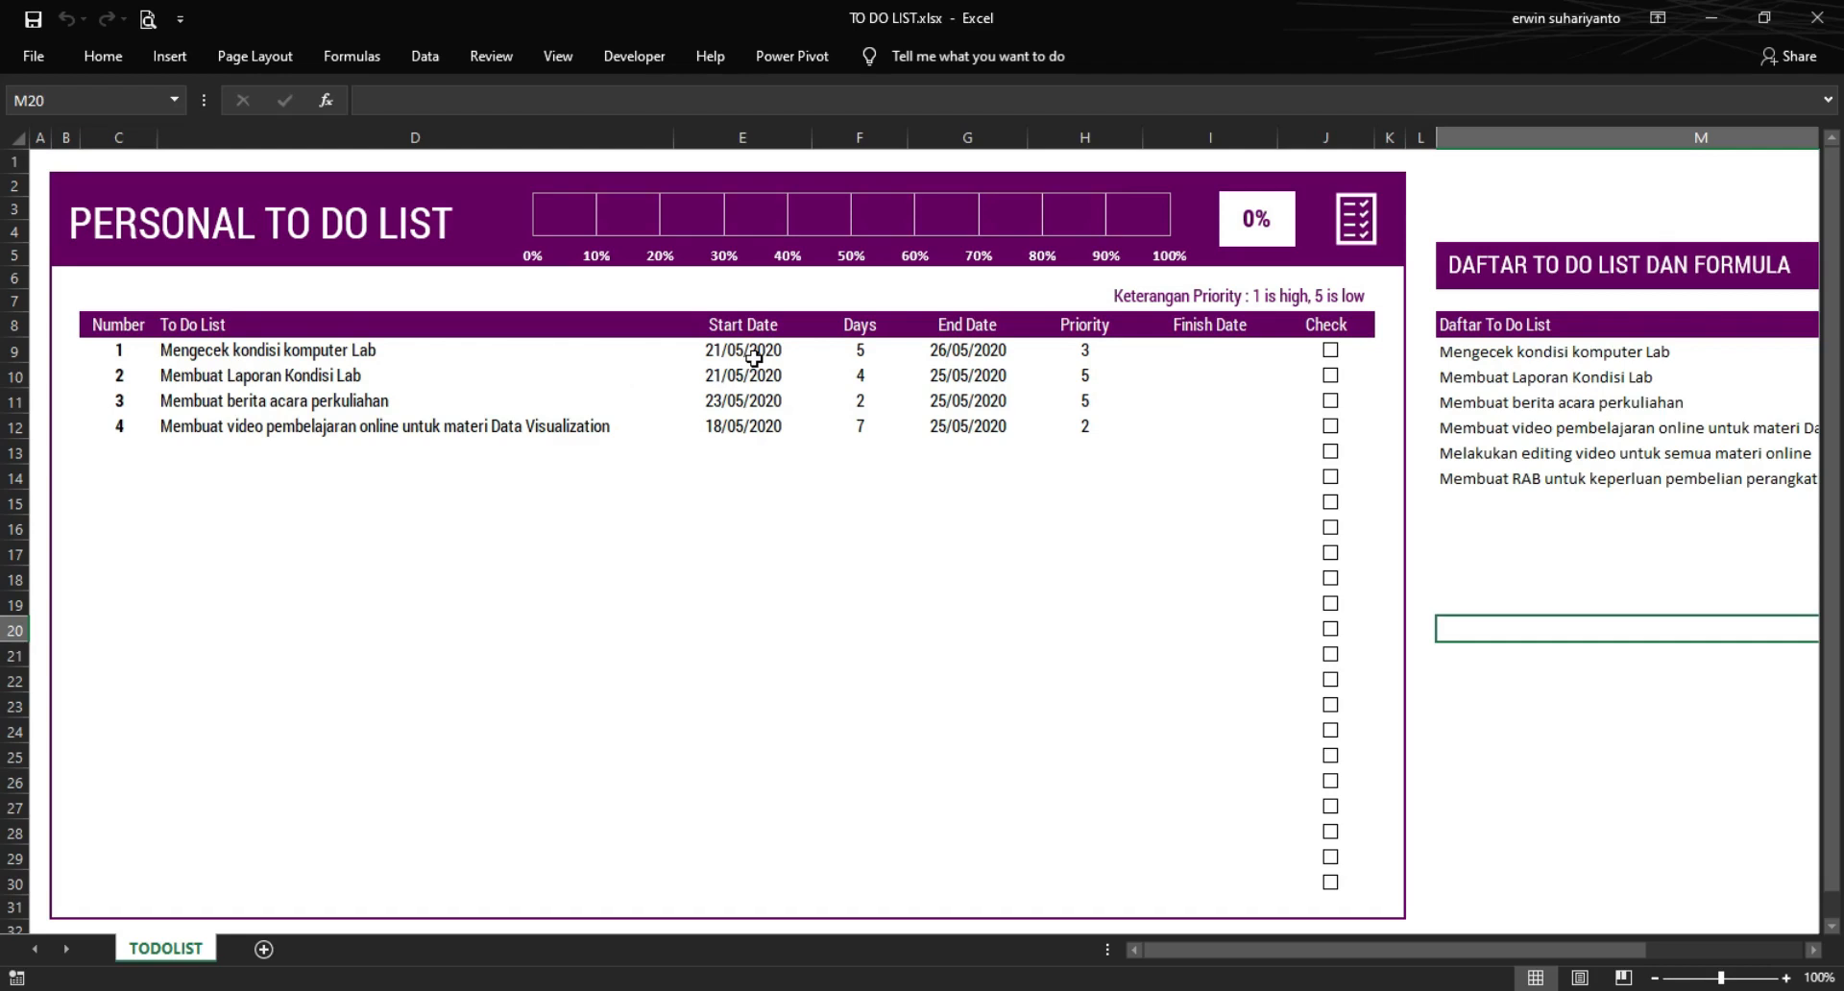
click(876, 352)
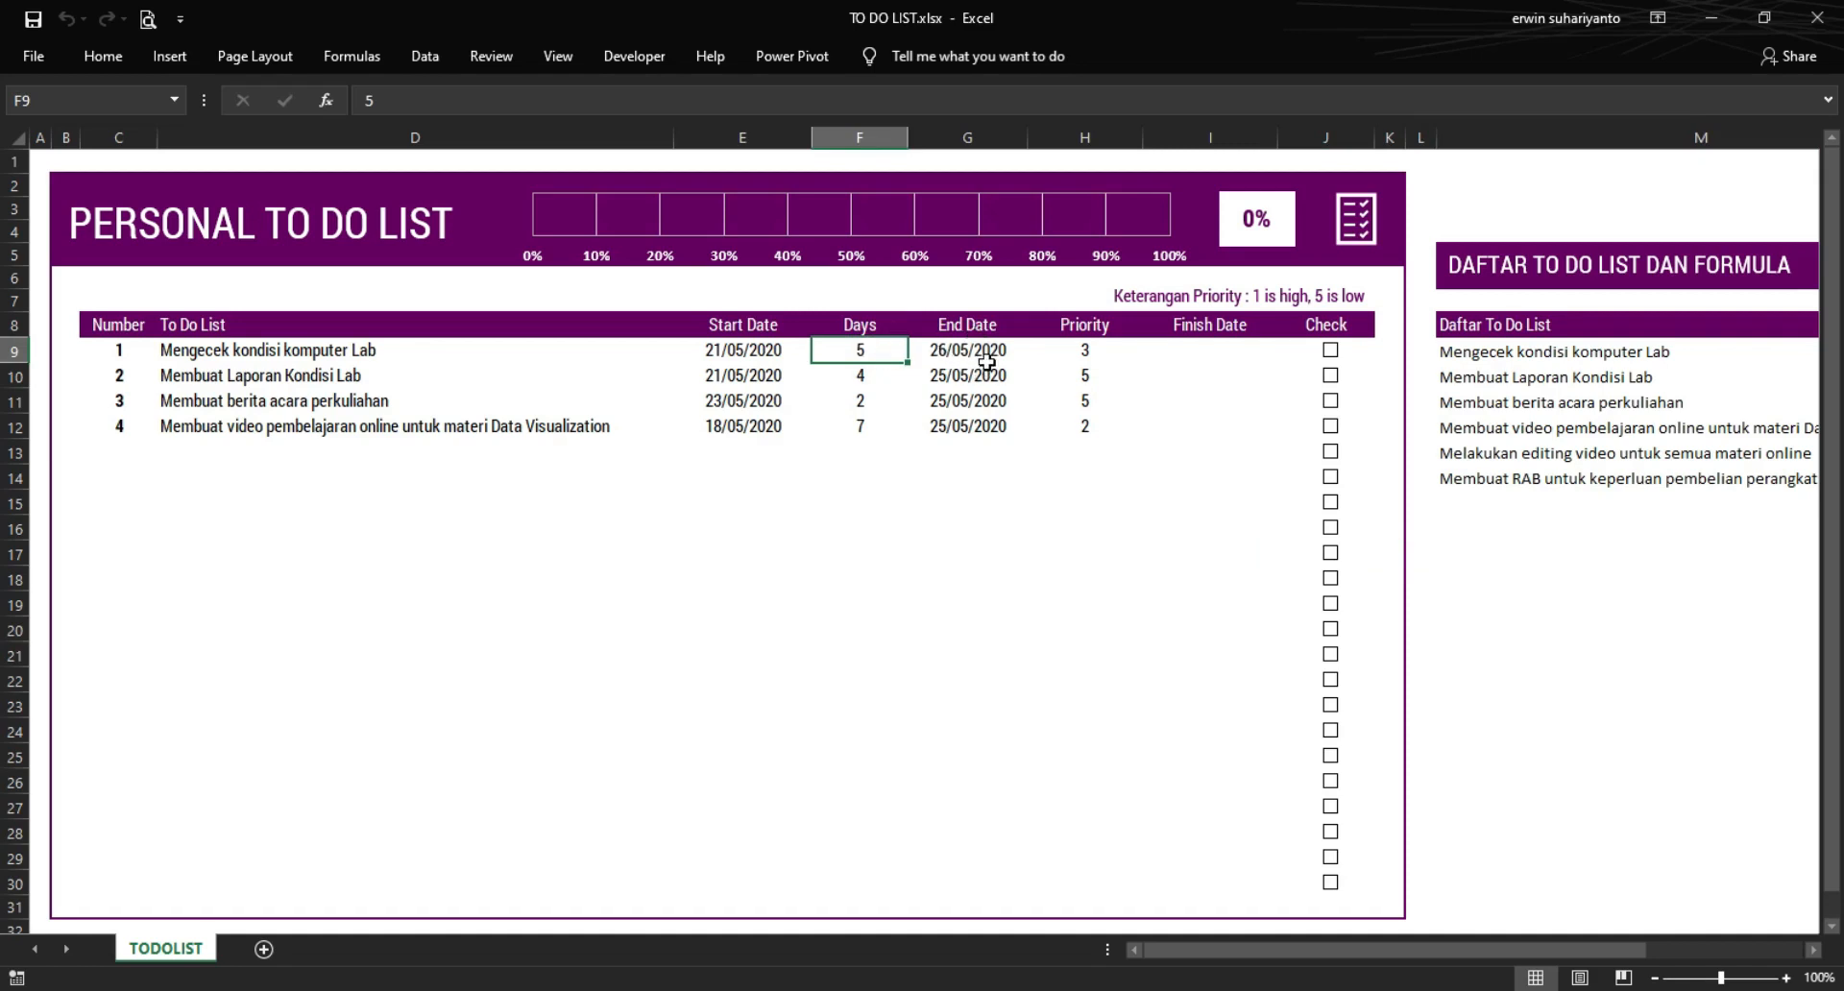
click(1090, 354)
text(3)
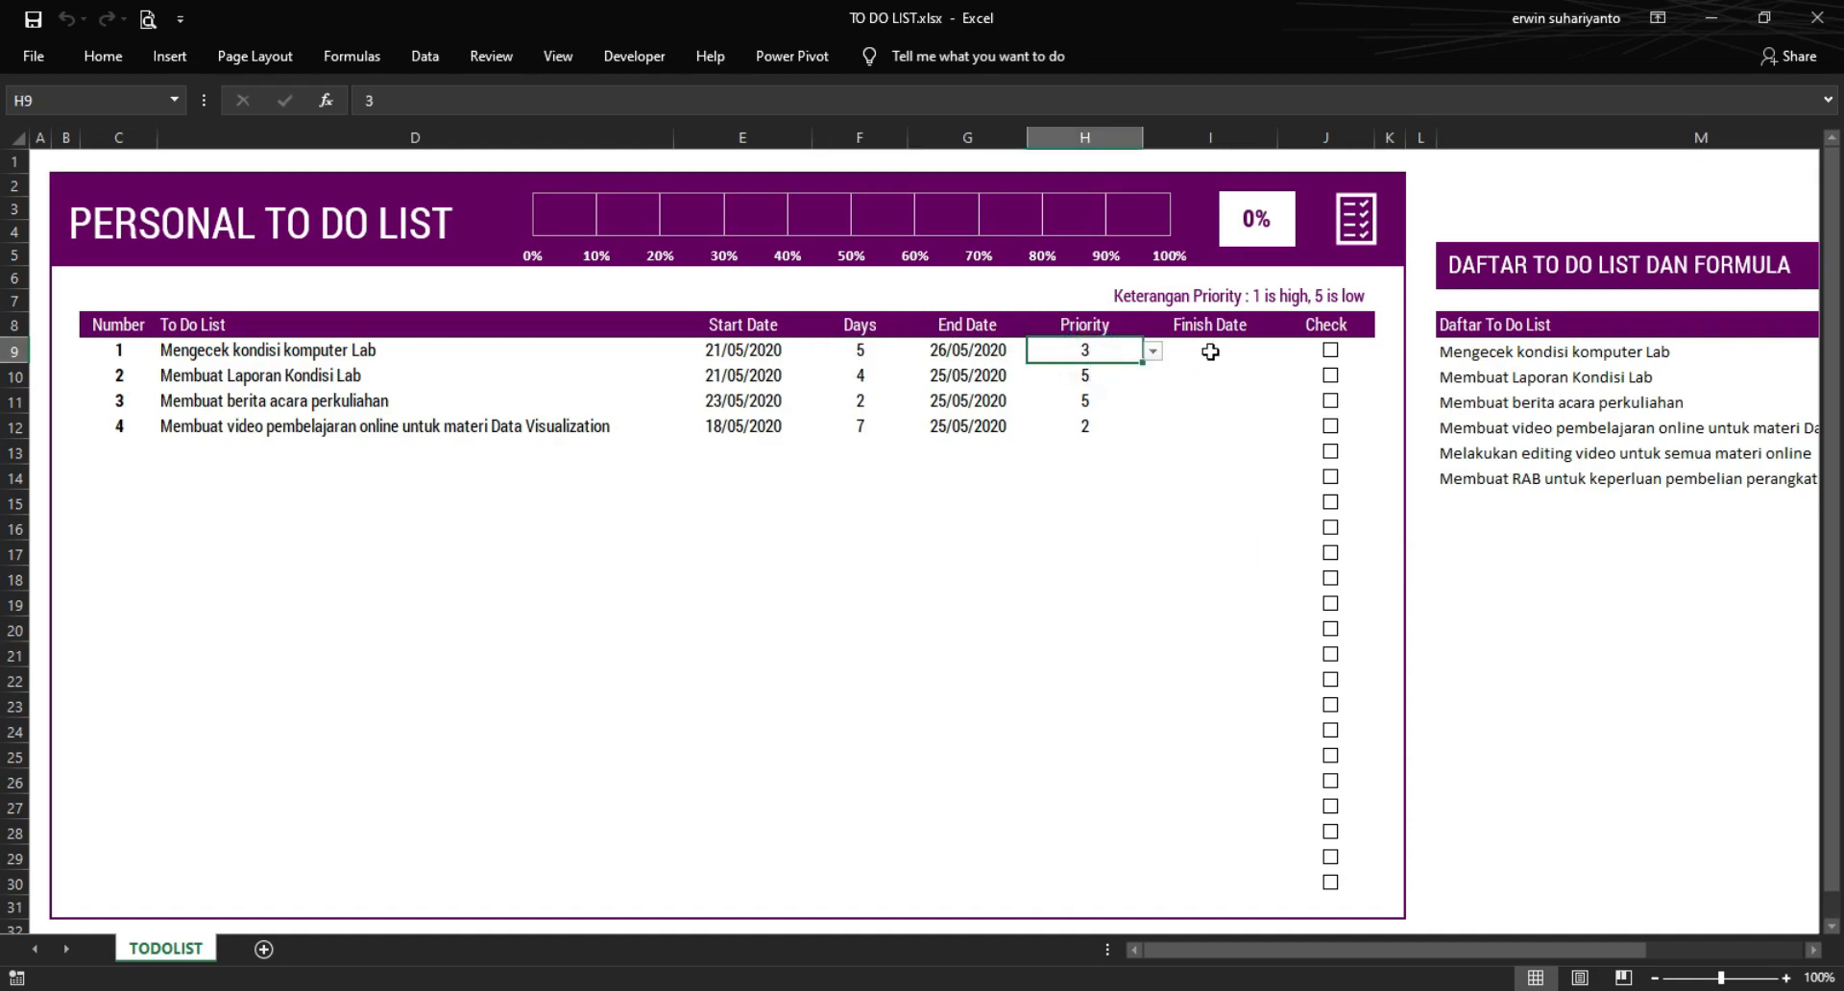
click(1221, 360)
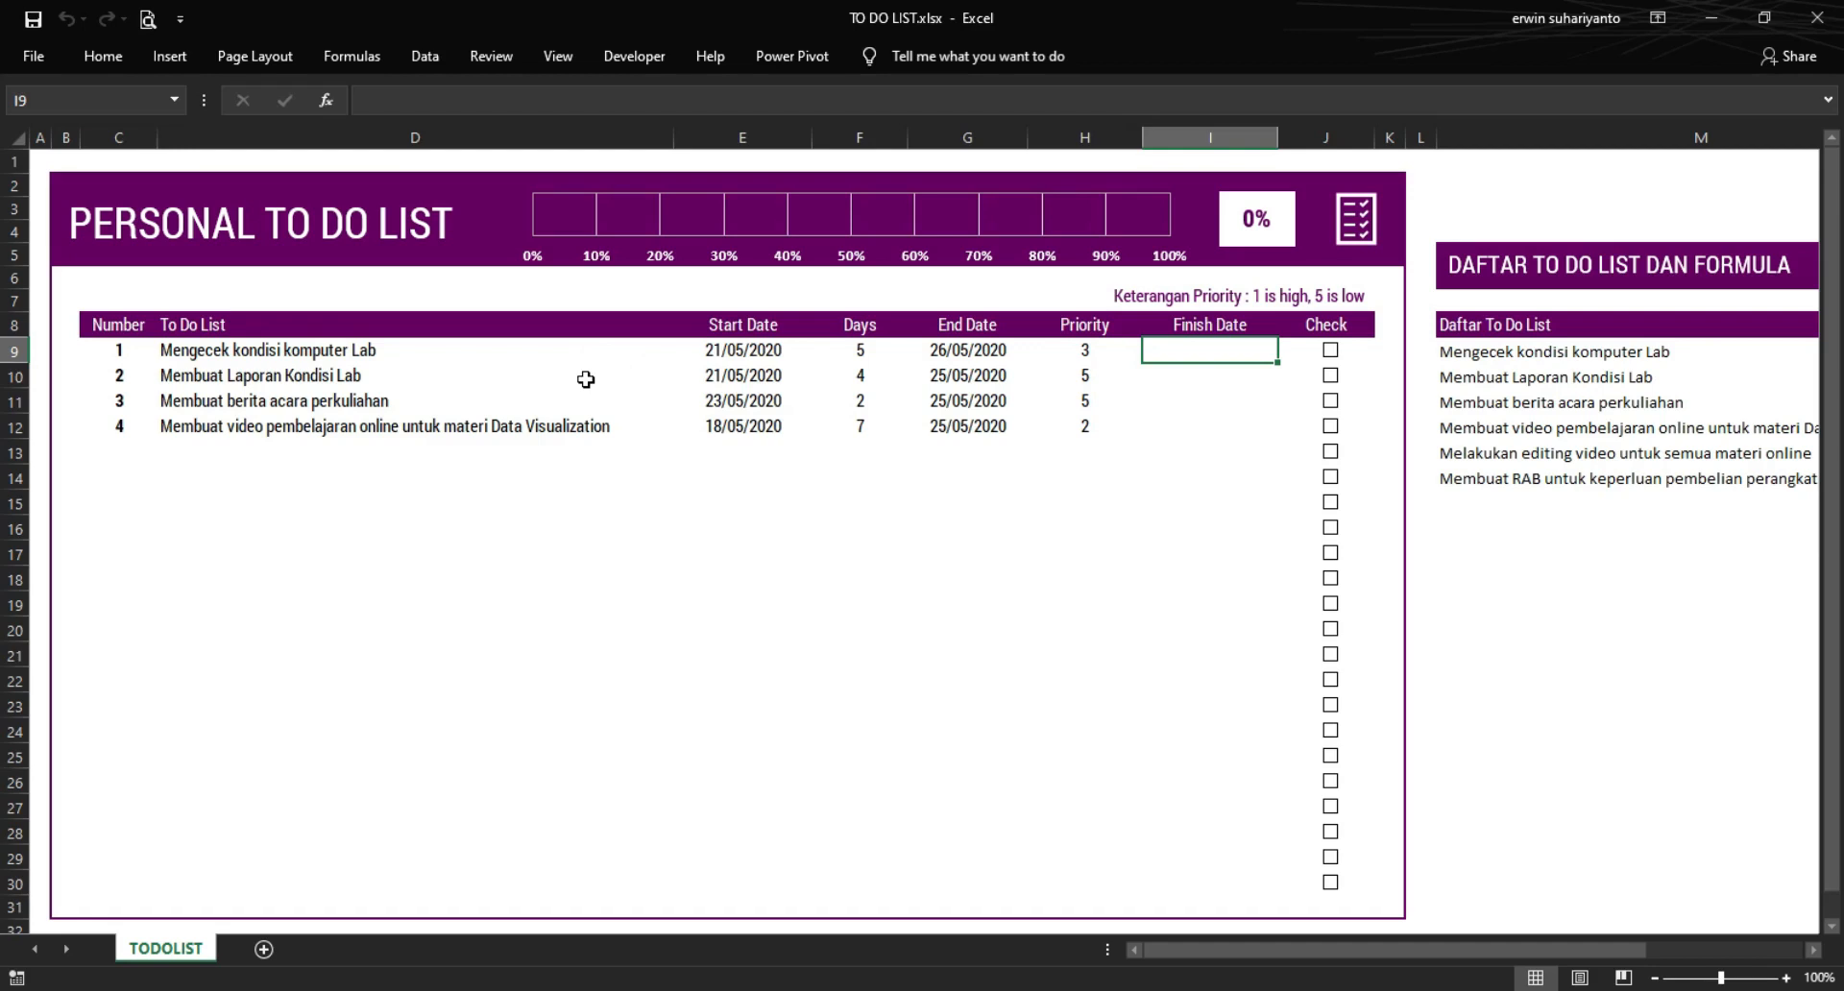
- Mark the first two tasks, Mengecek kondisi komputer Lab and Membuat Laporan Kondisi Lab, as done
click(1329, 352)
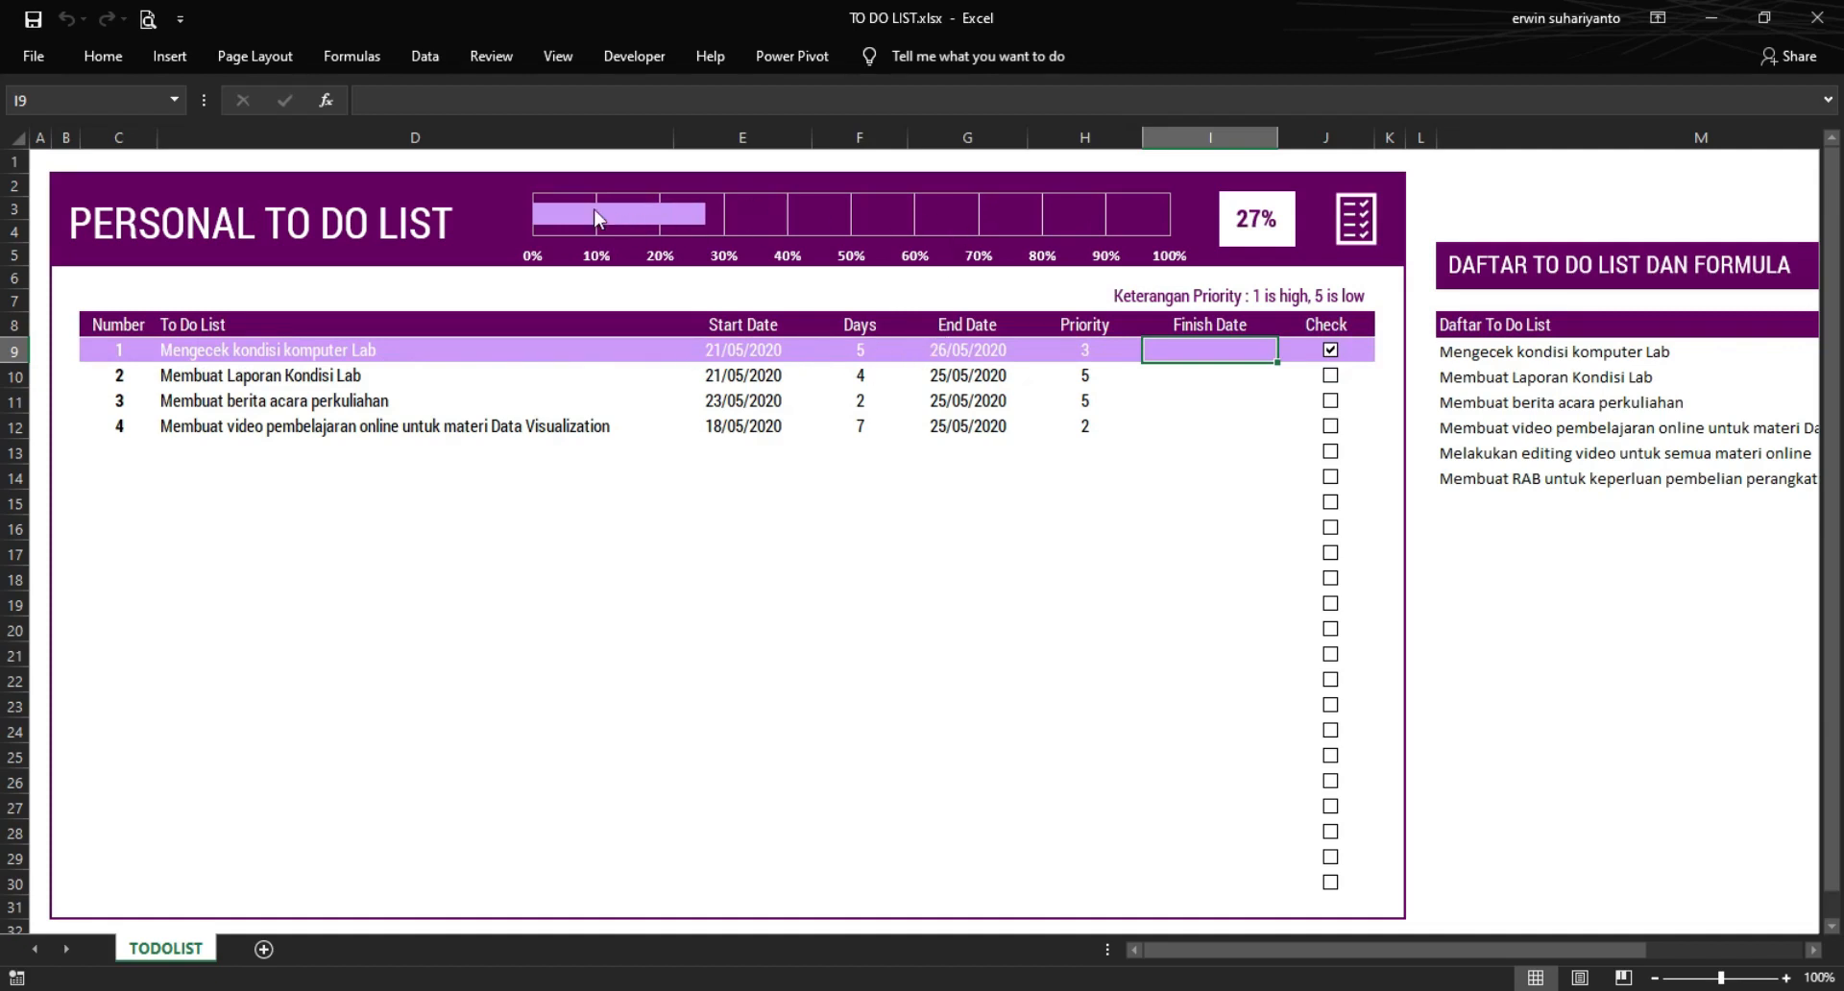
mouse_move(682, 224)
click(1330, 376)
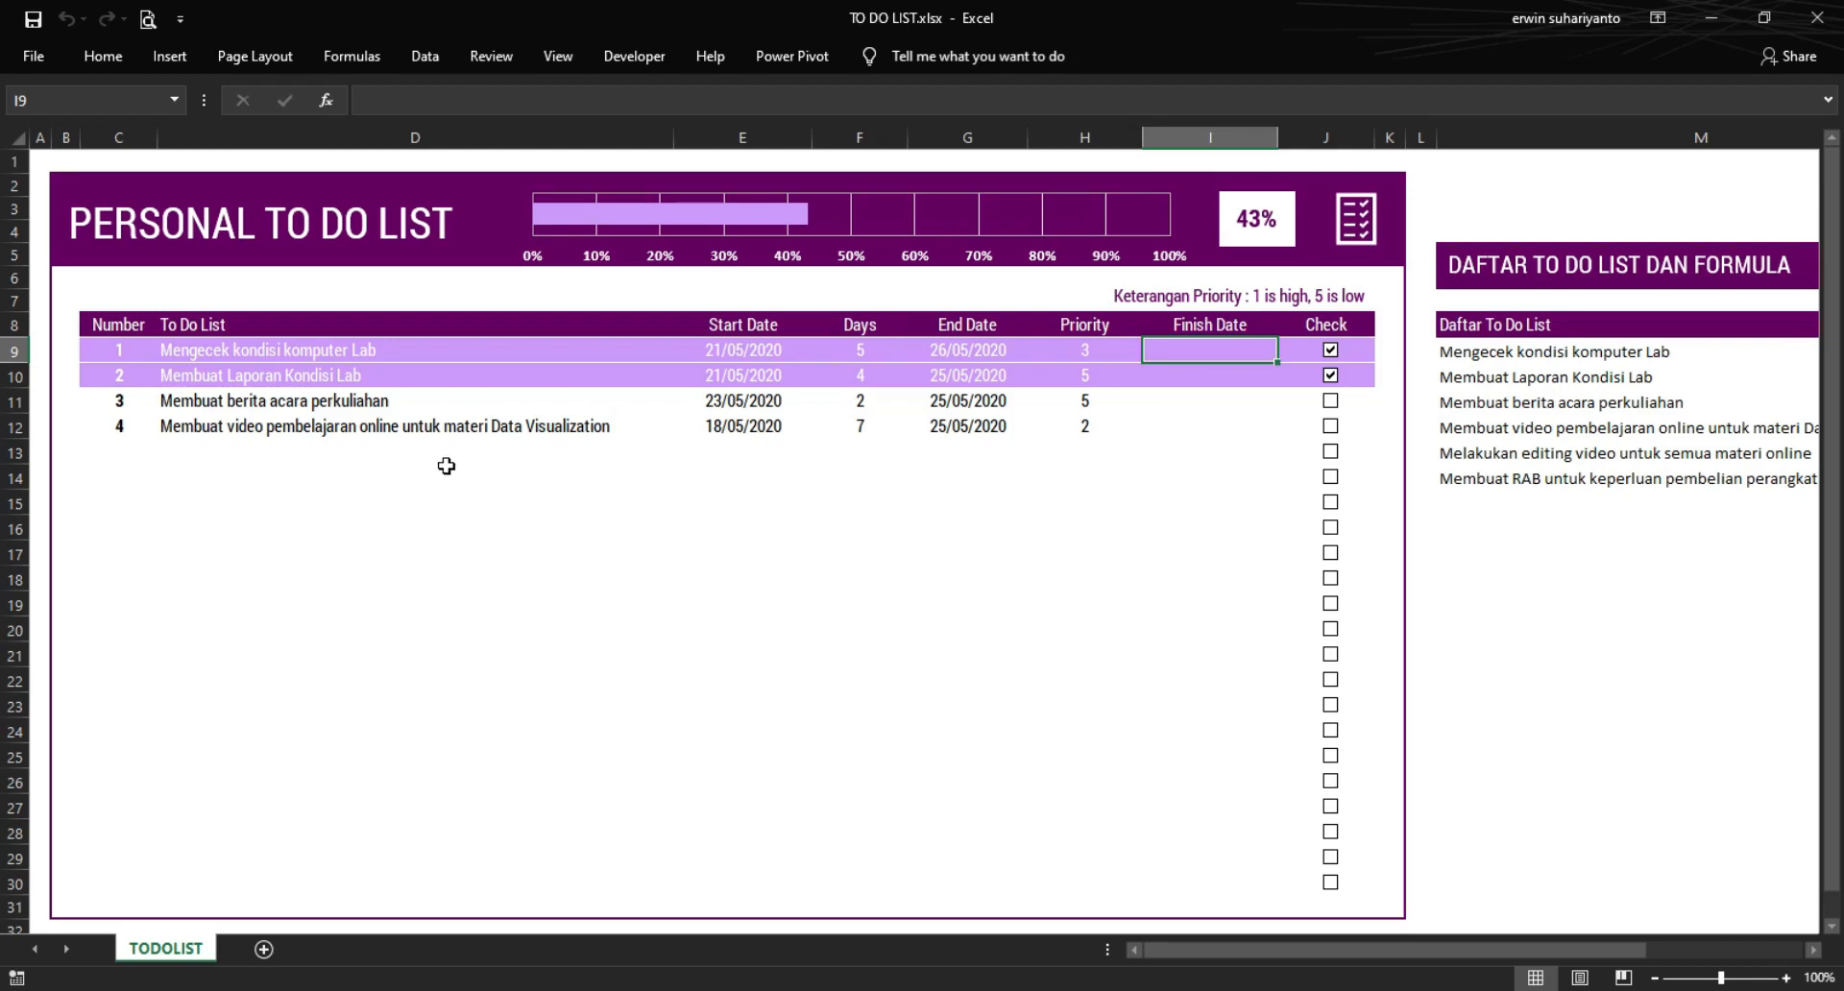
- Add the task "Melakukan editing video untuk semua materi online" in row 13 with start date 19/05/2020
click(224, 448)
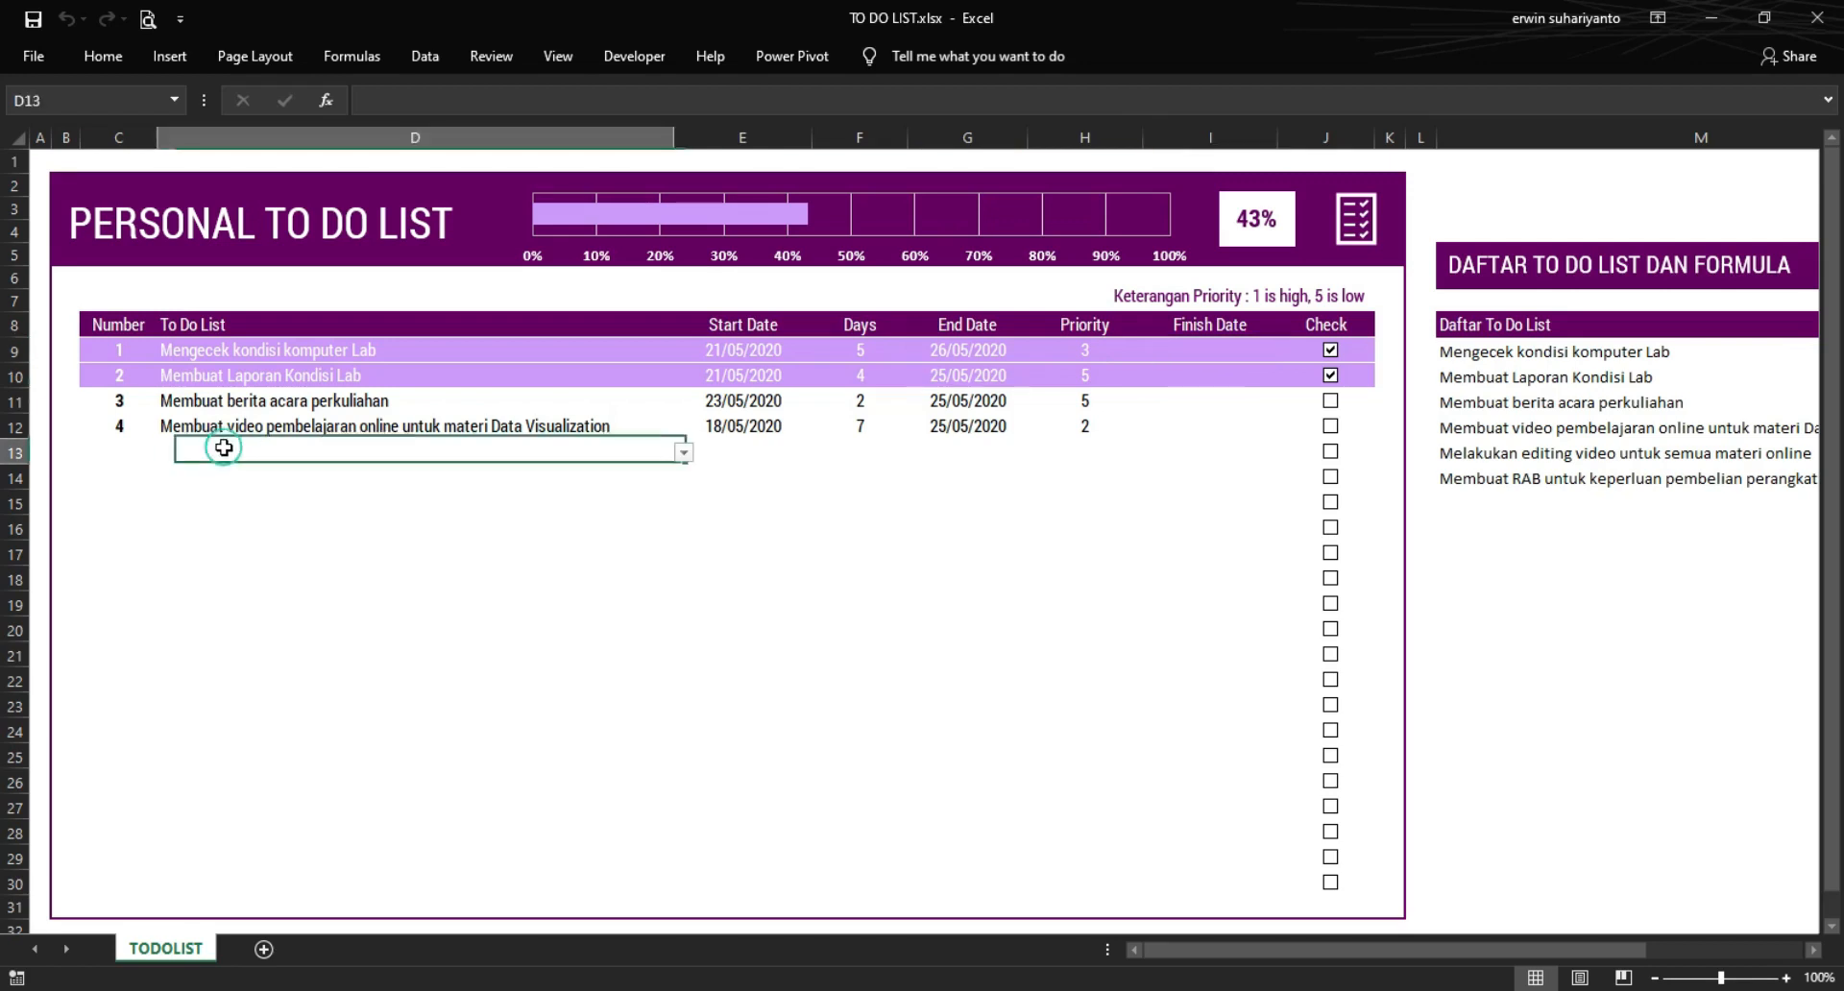
click(684, 455)
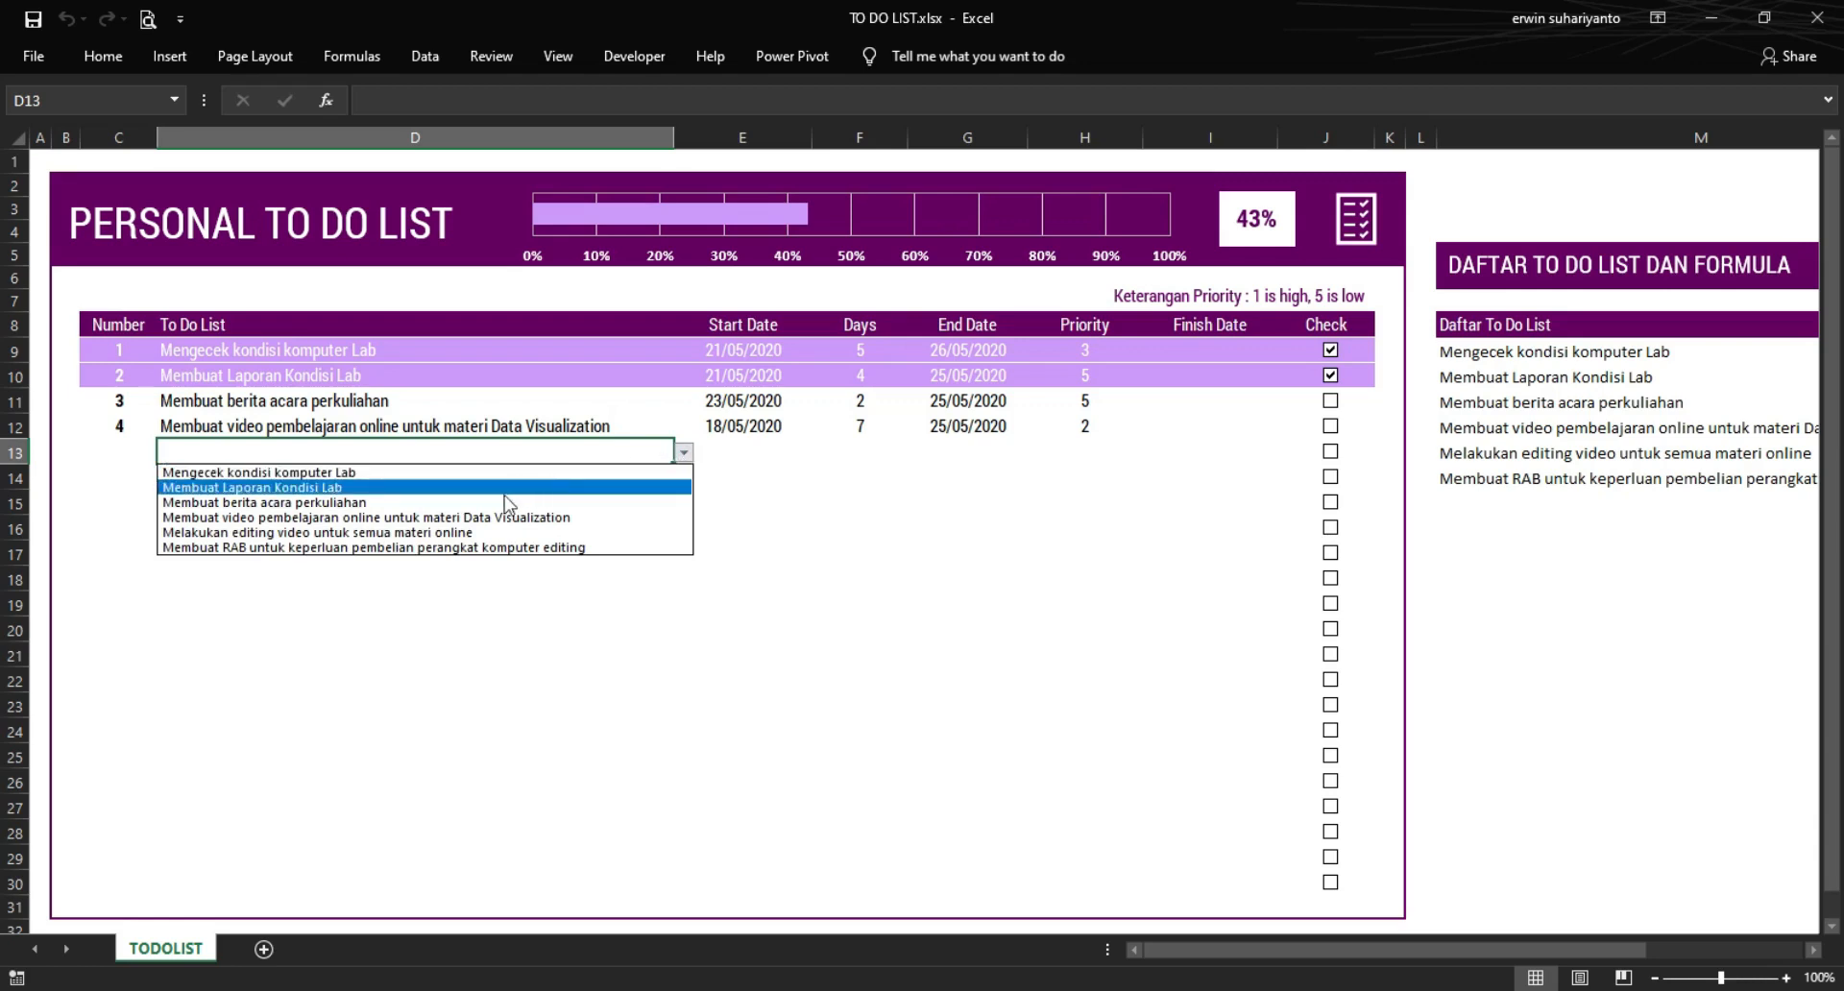
click(401, 535)
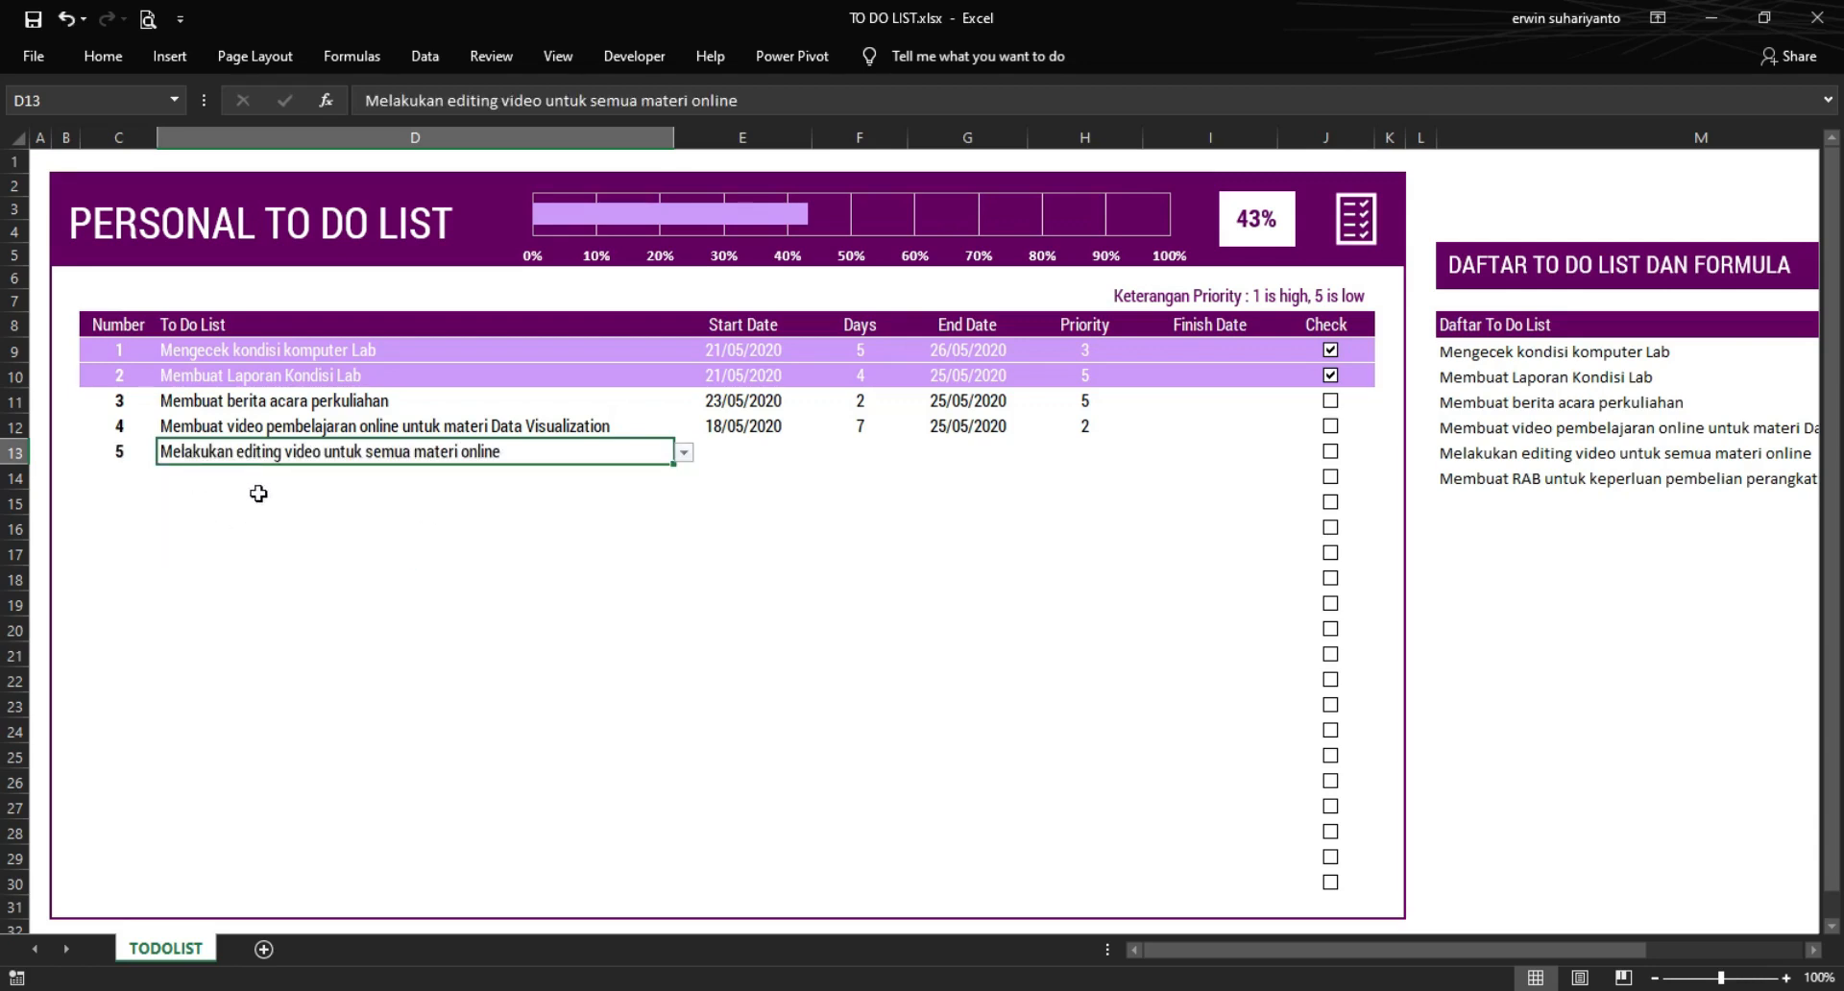
click(754, 456)
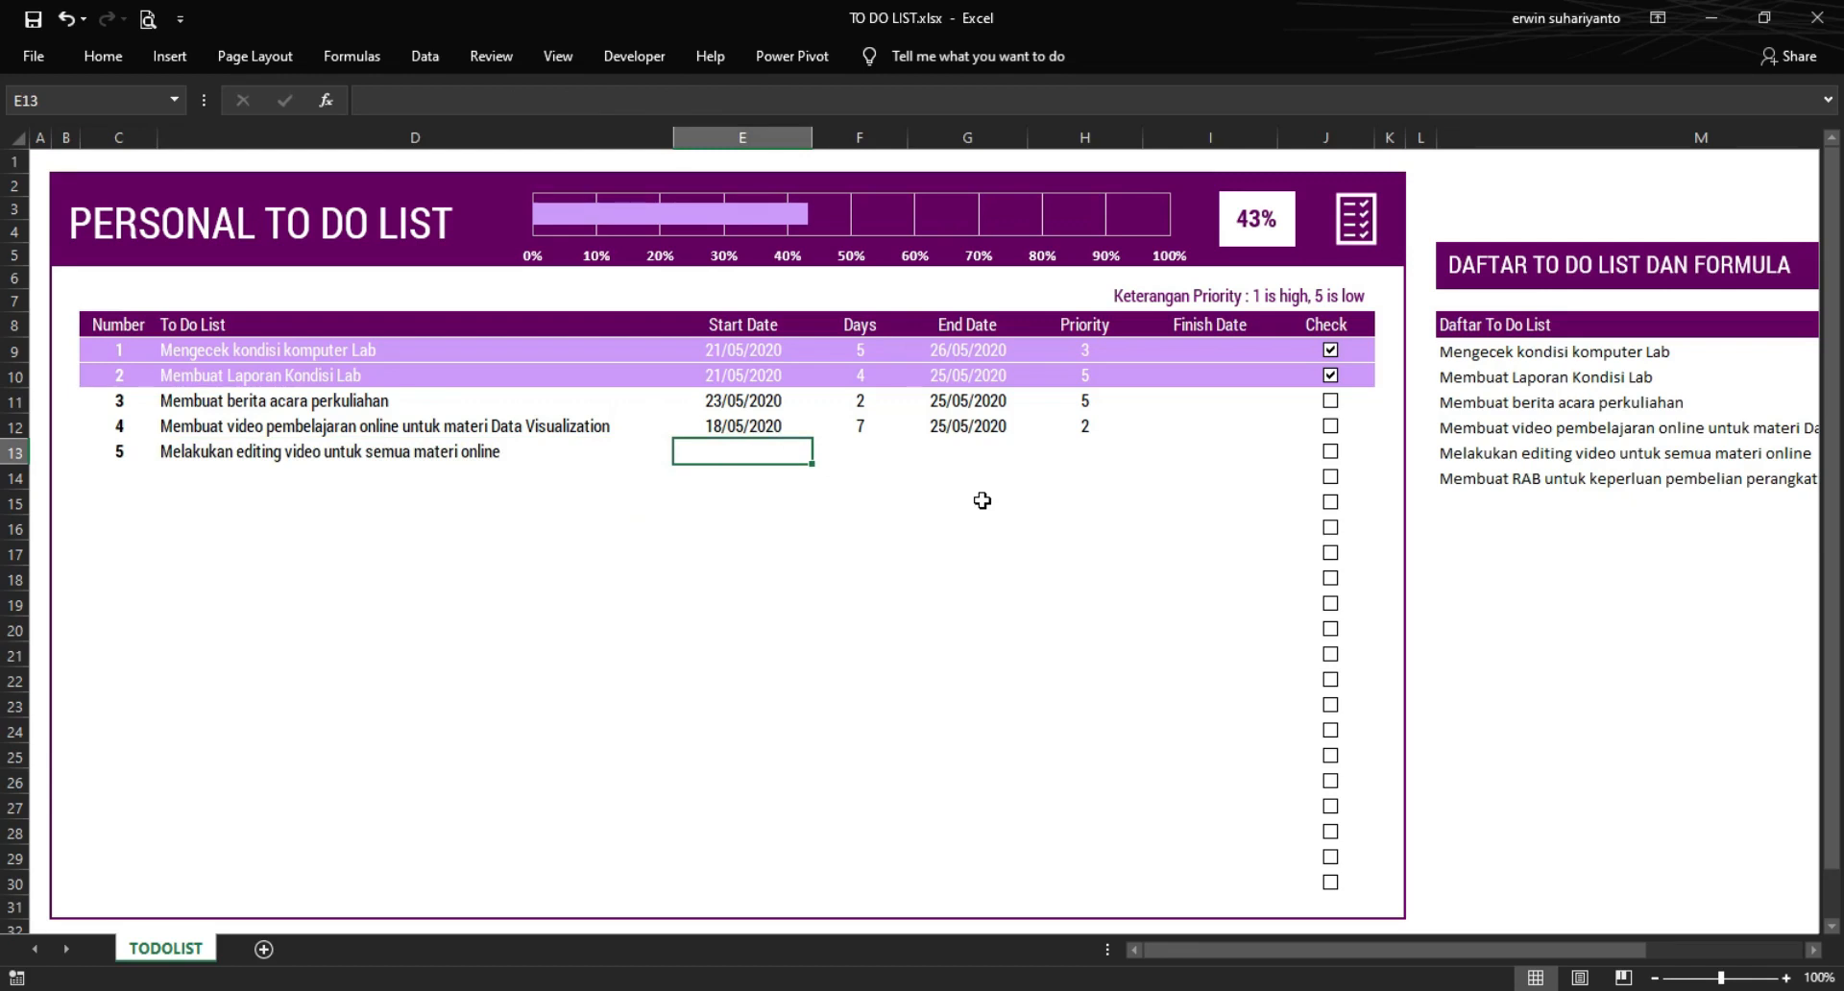
text(19)
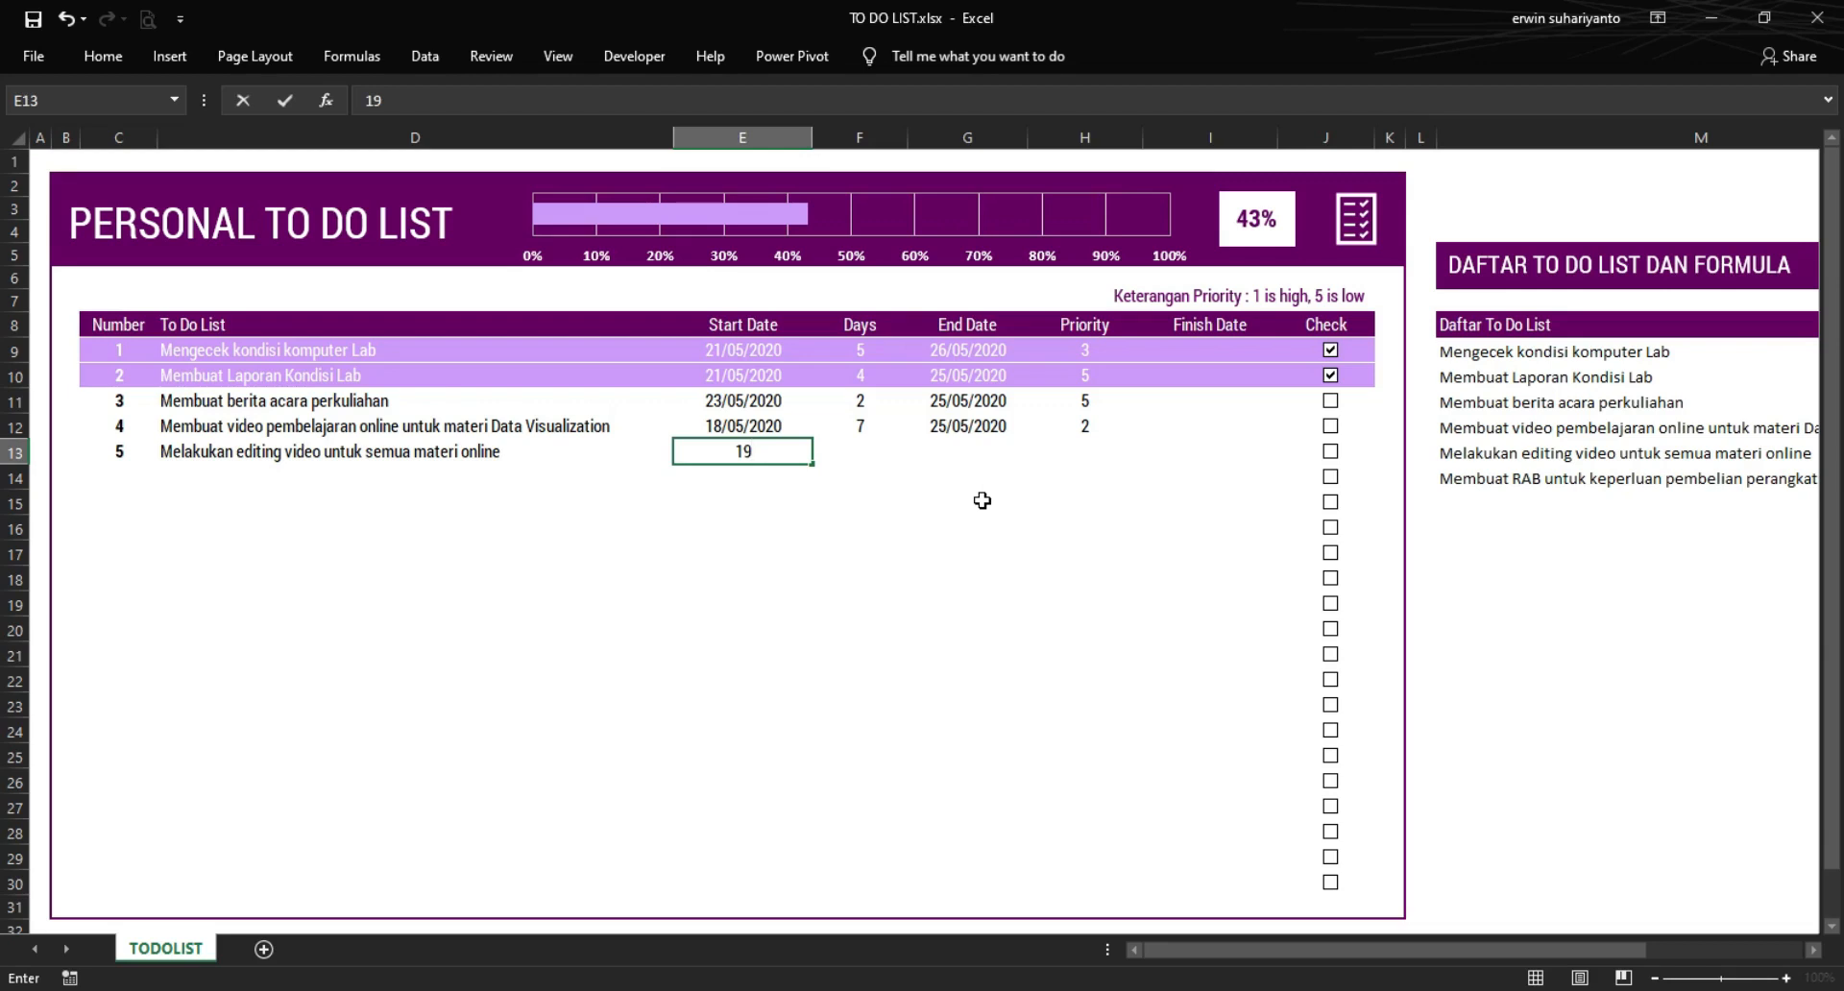
text(/05/2020)
key(Return)
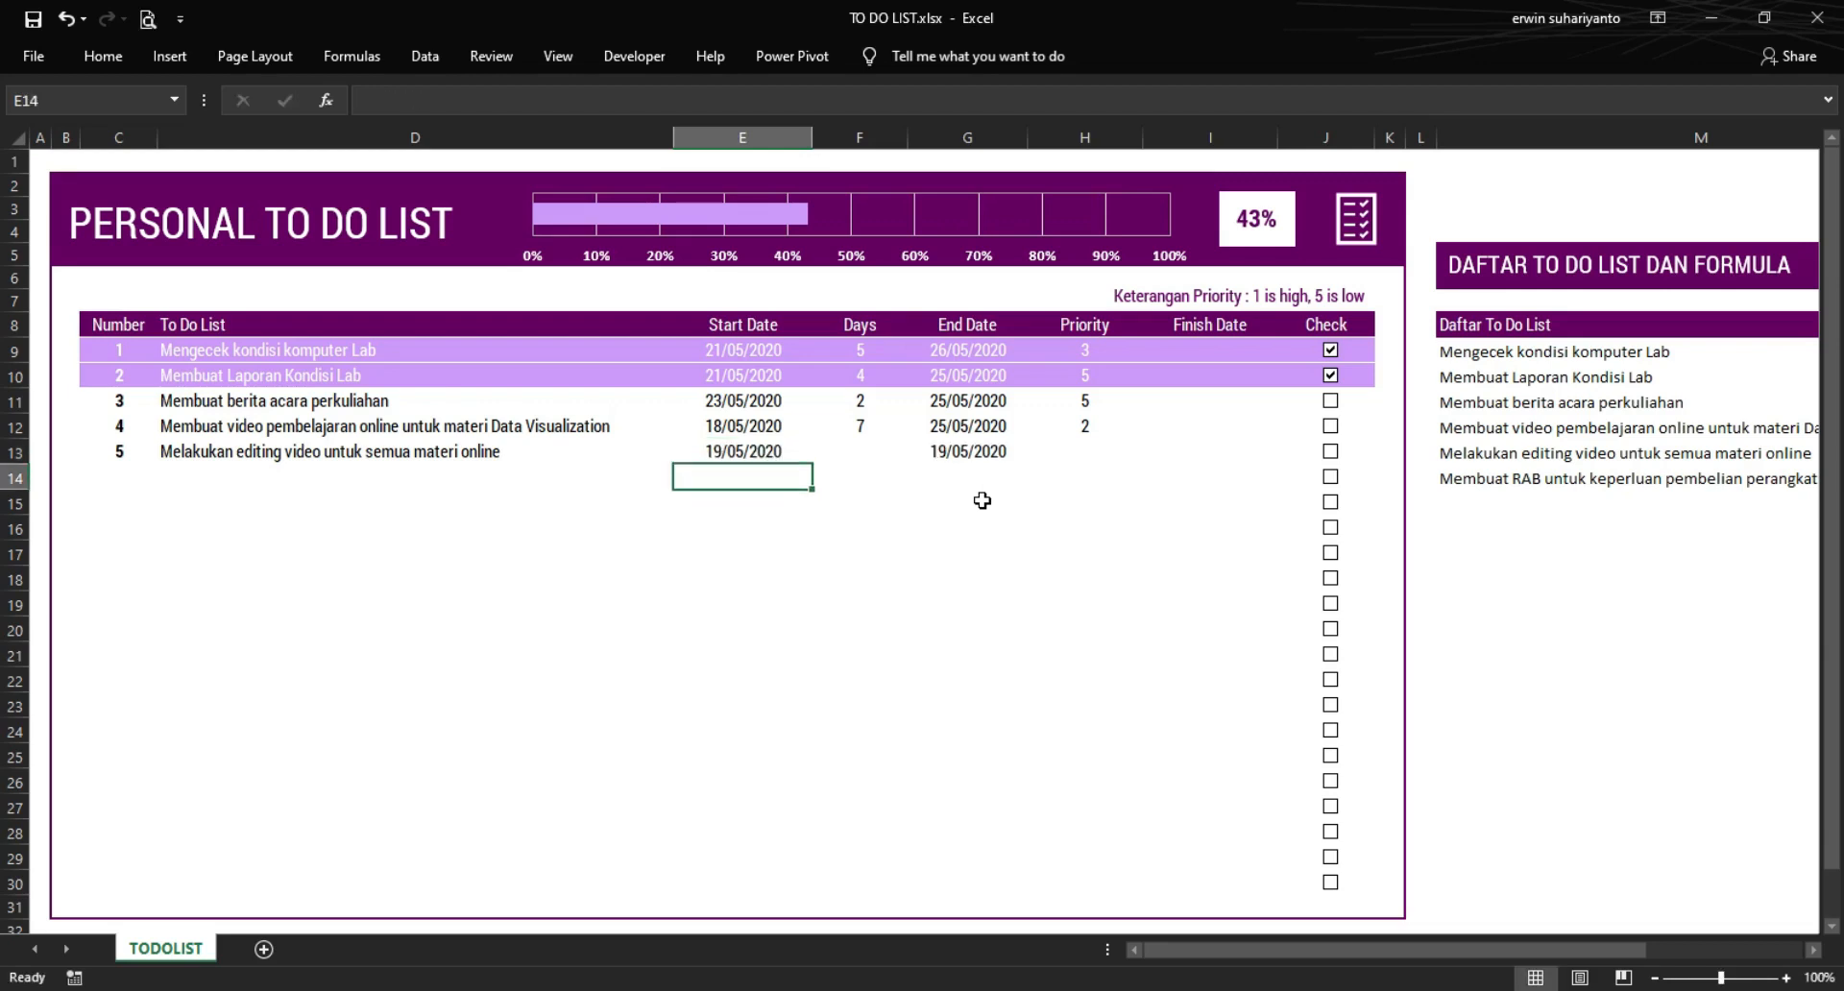
- Give the task in row 13 a duration of 8 days and priority 1
click(873, 457)
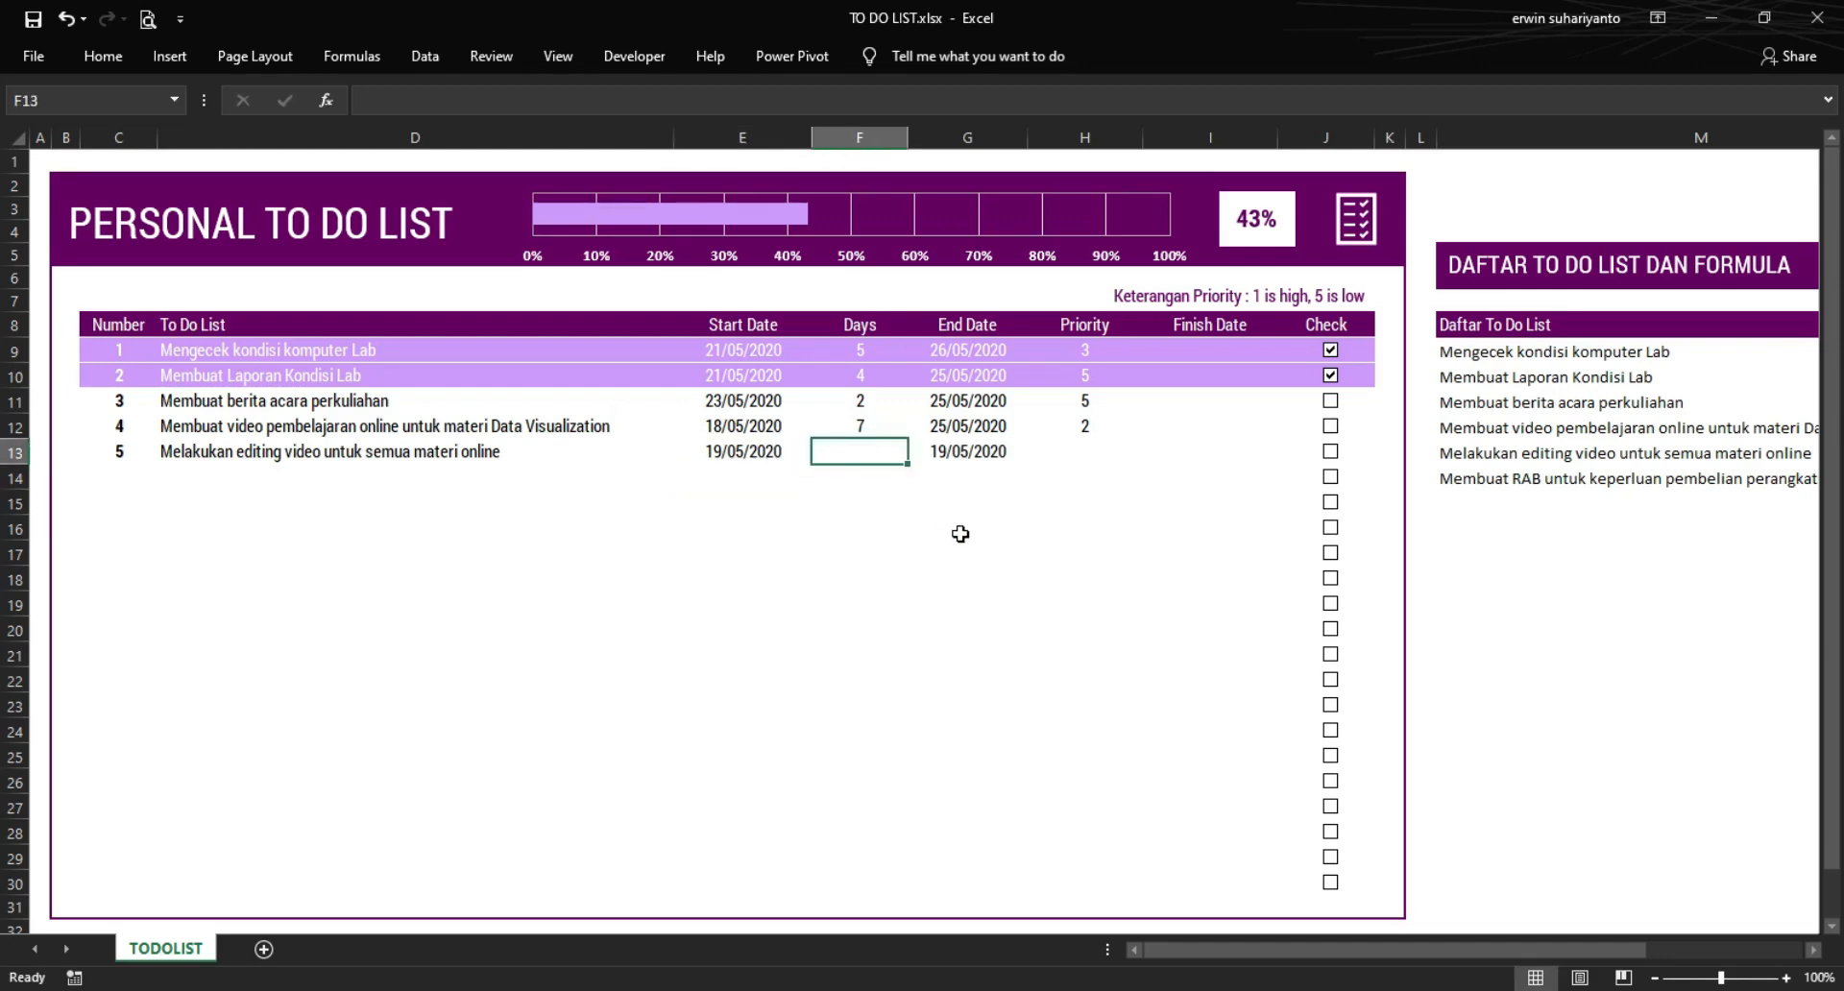
text(8)
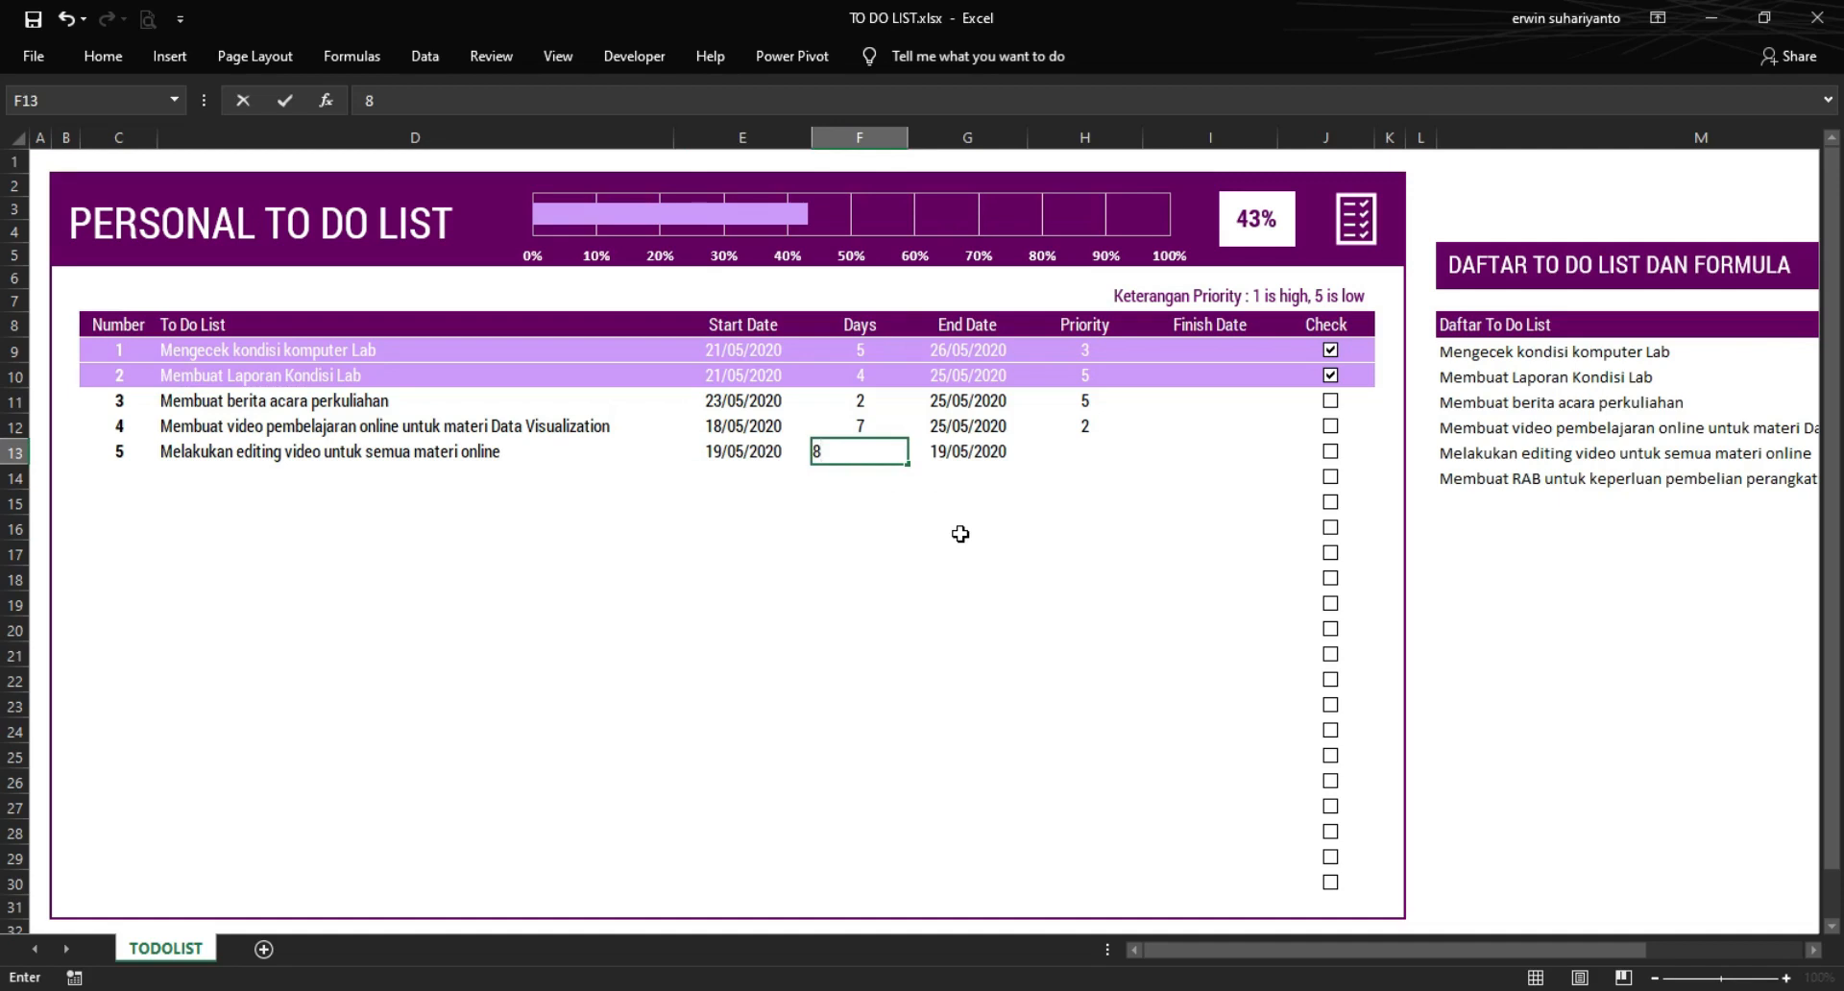
key(Return)
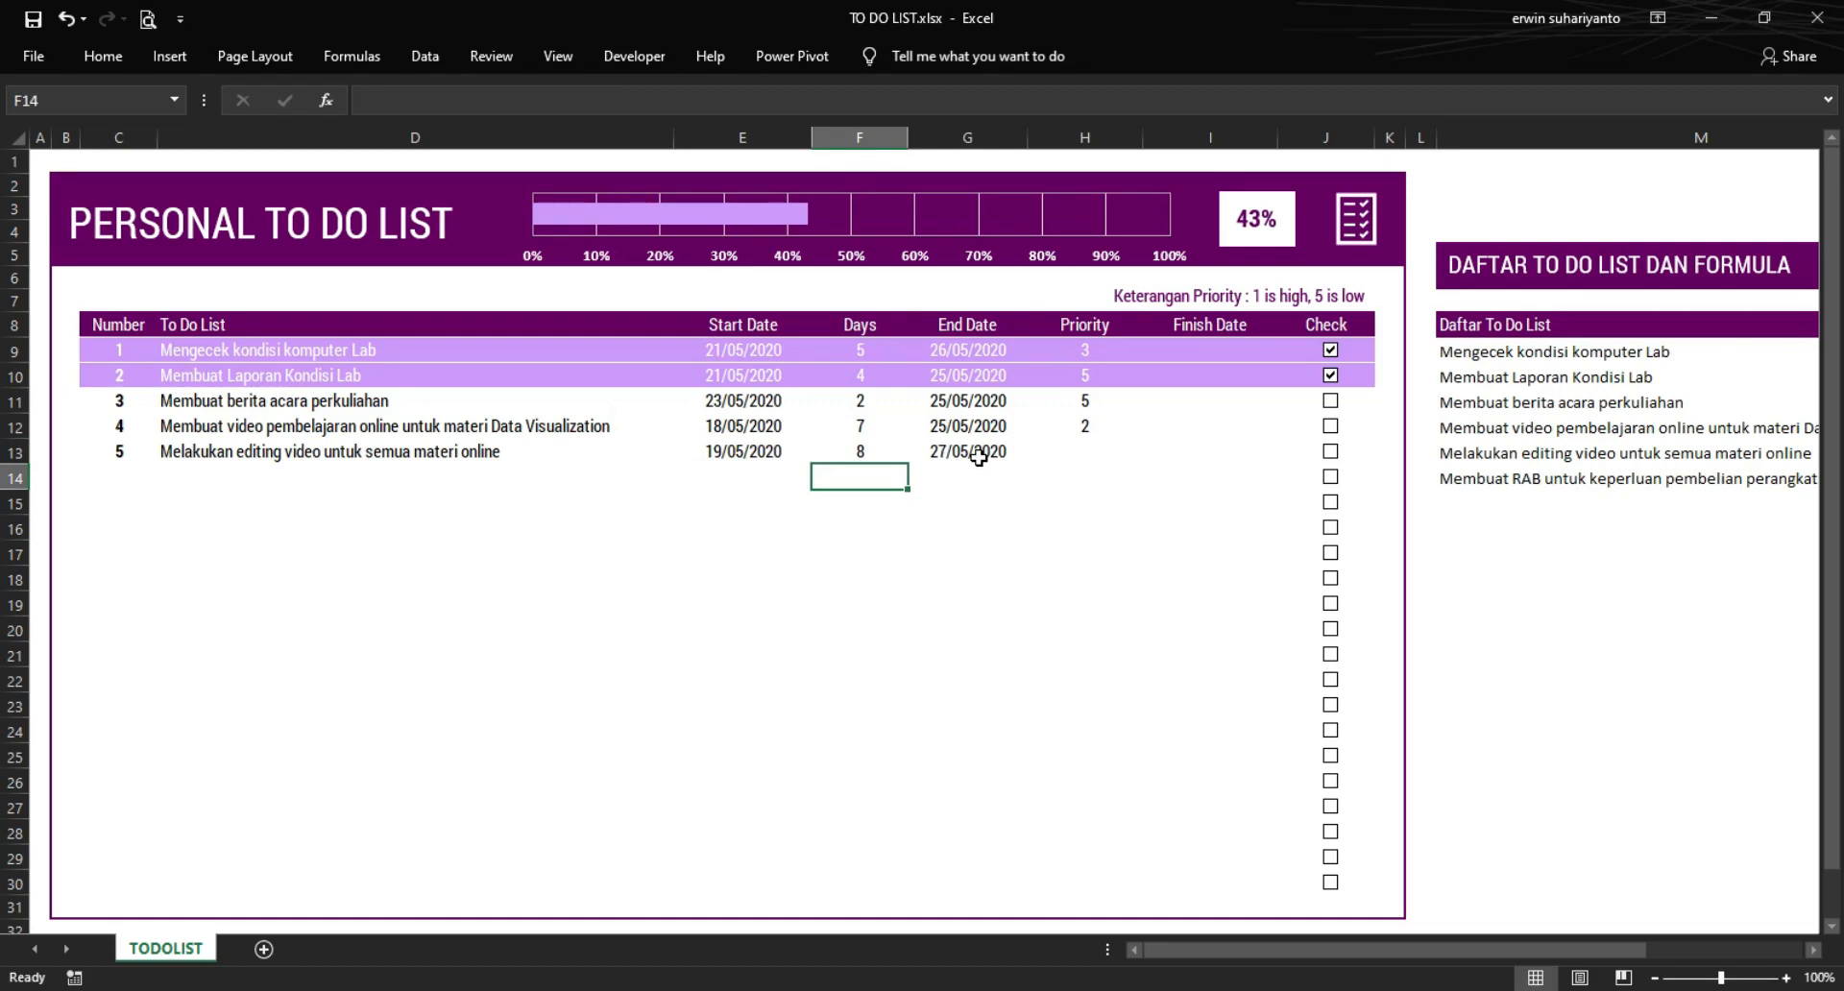
click(1100, 453)
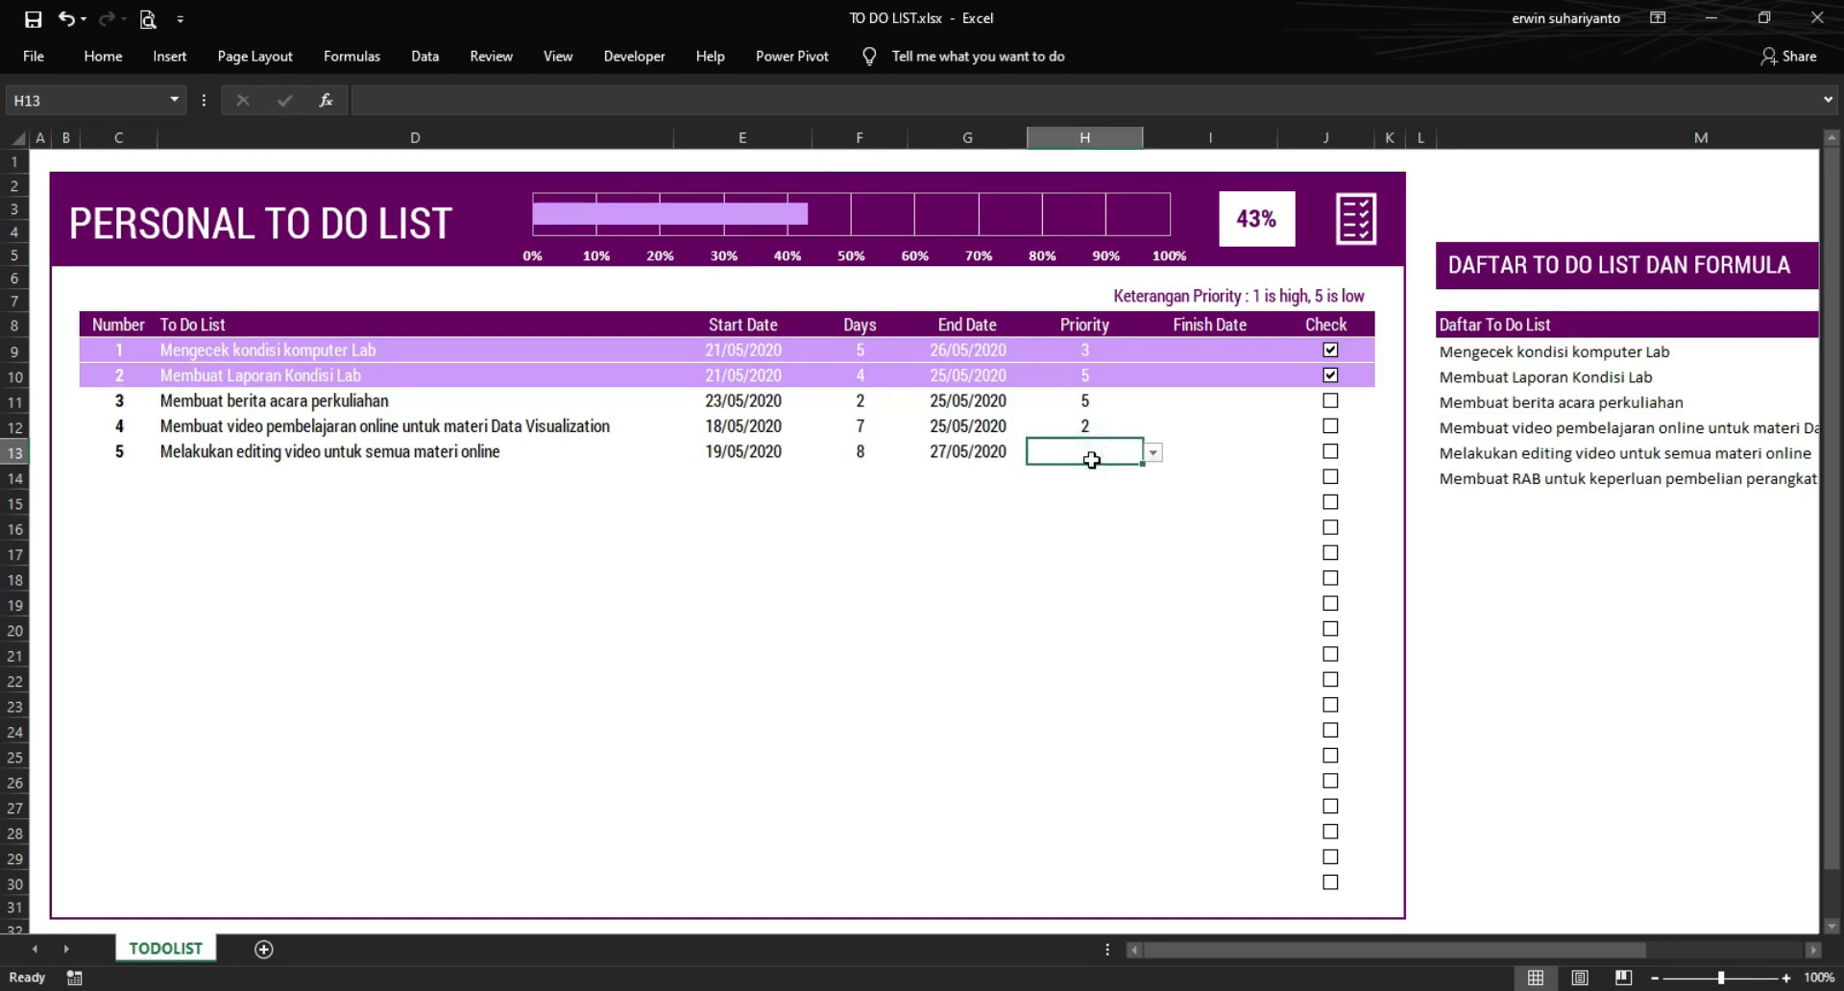
click(1153, 453)
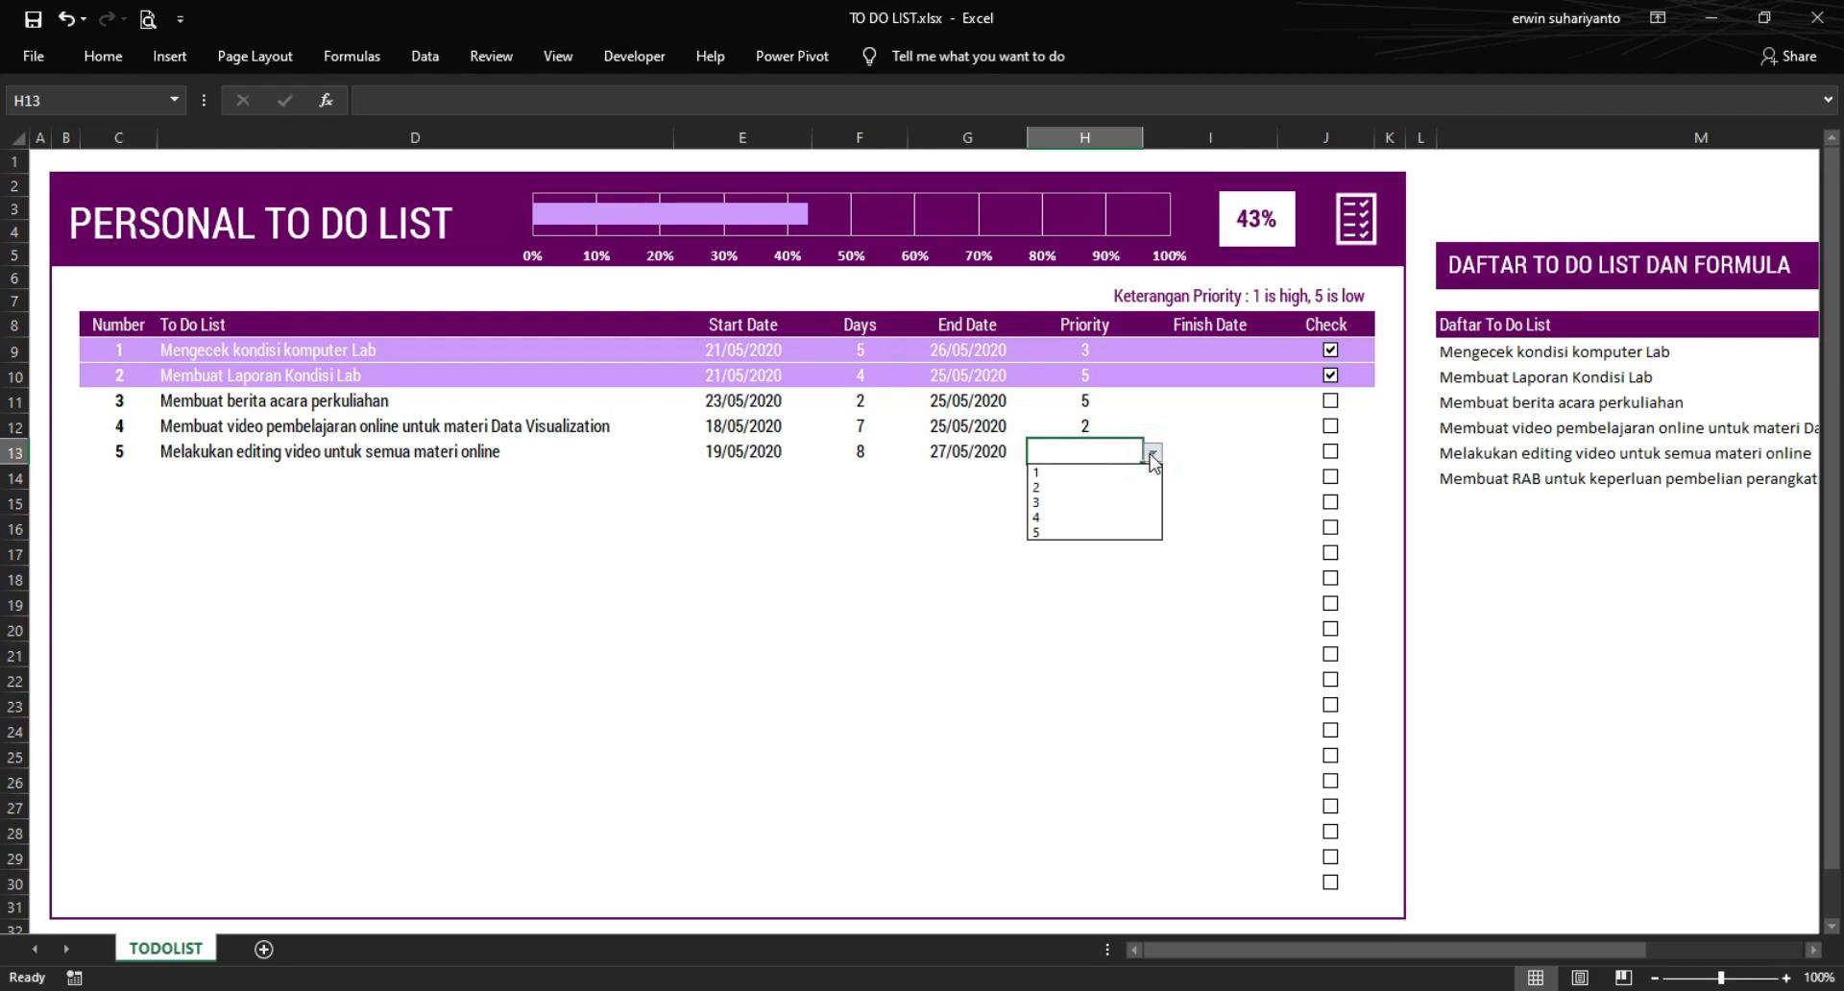
click(1083, 474)
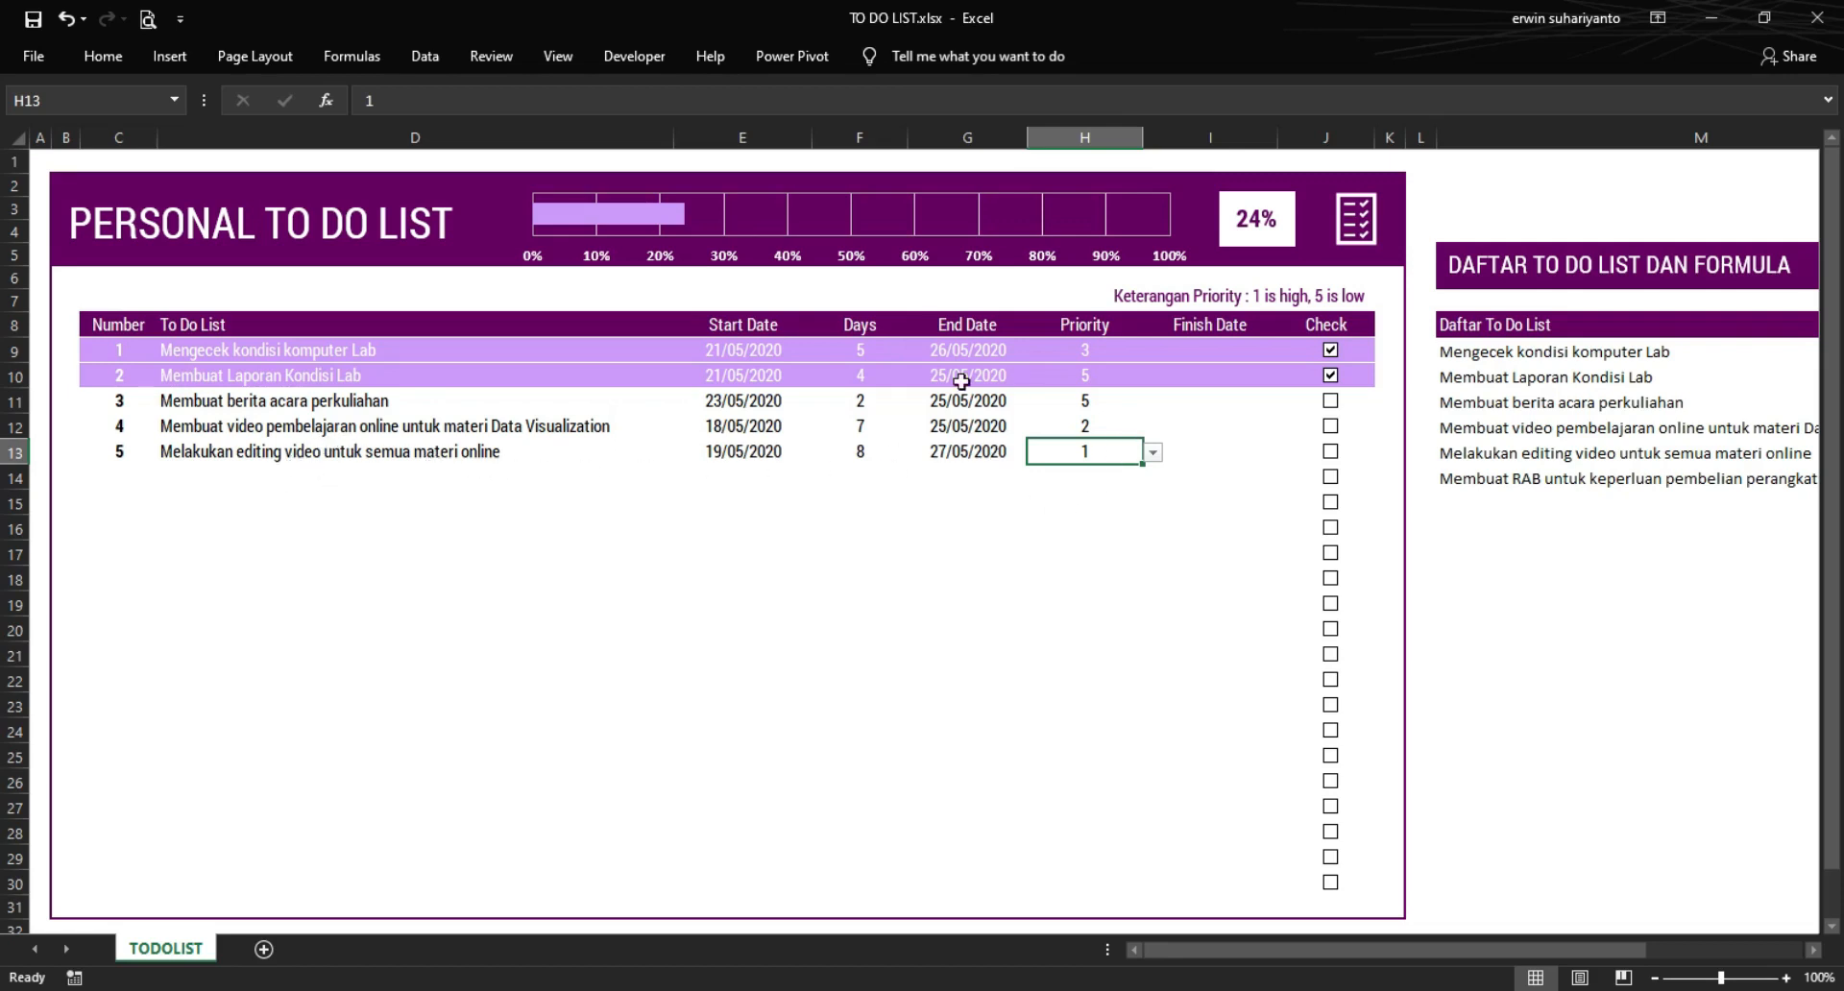
- Mark the third task, Membuat berita acara perkuliahan, and the fifth, Melakukan editing video untuk semua materi online, as done
mouse_move(668, 218)
click(261, 404)
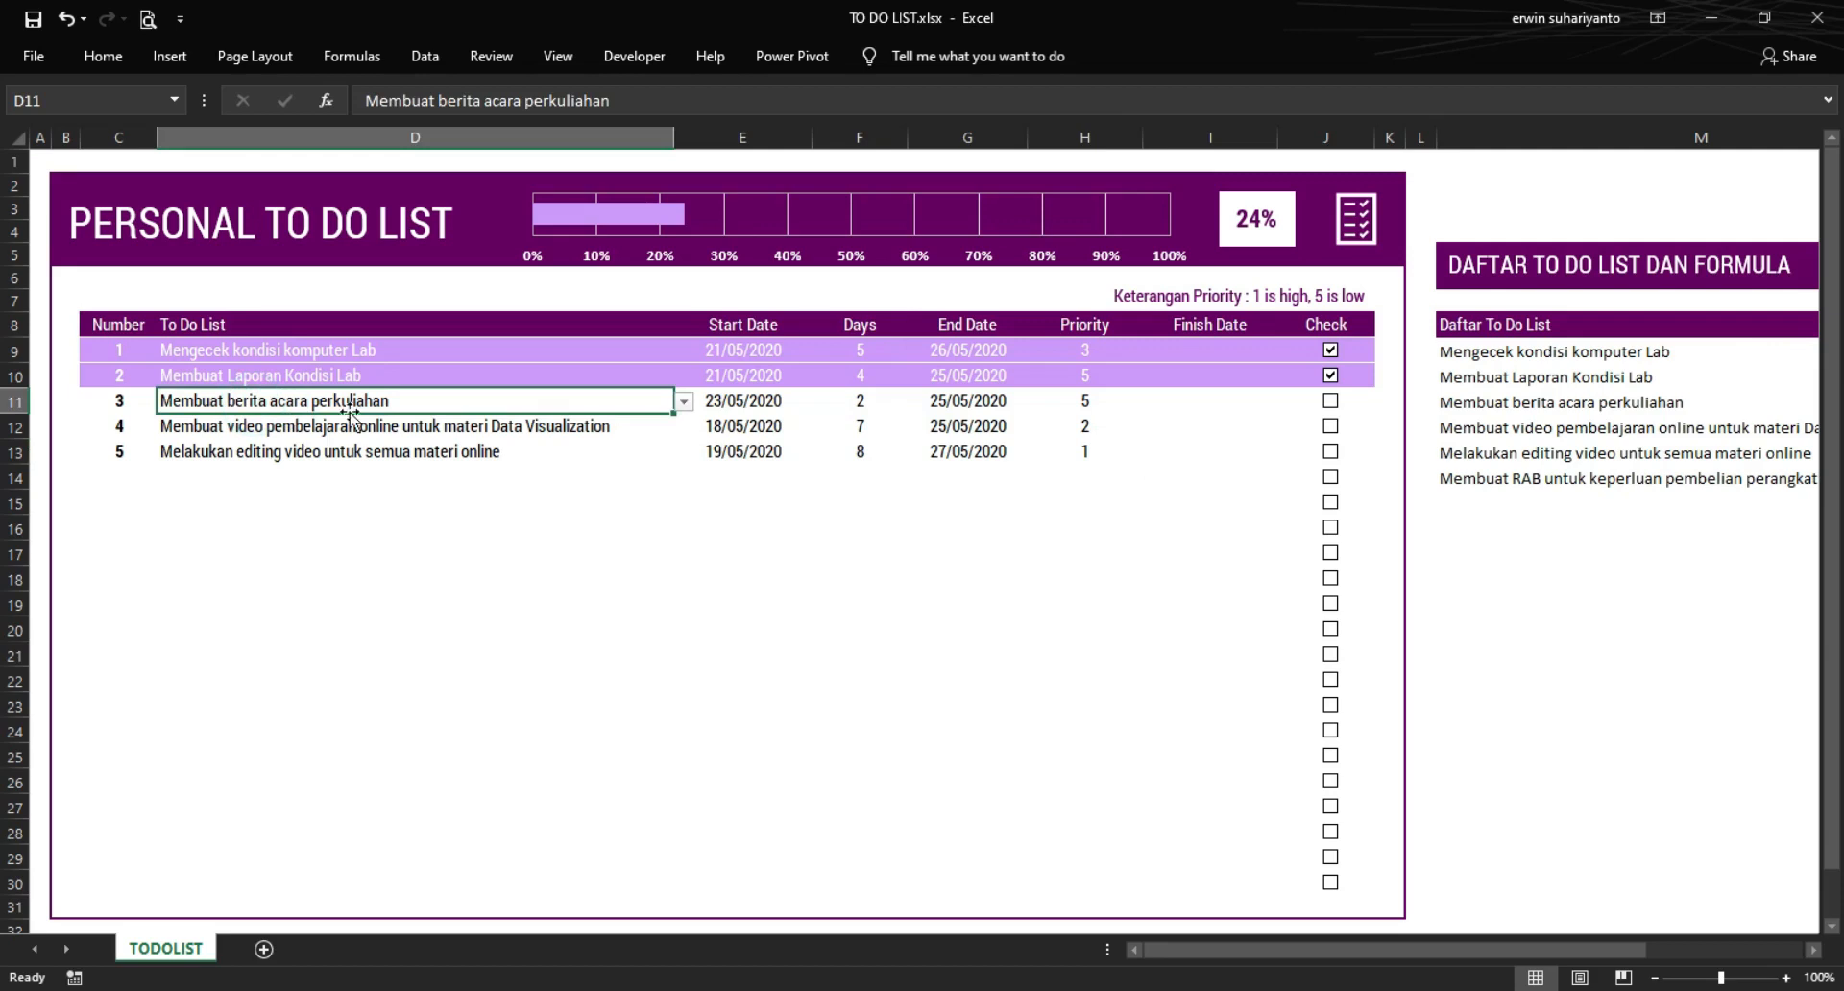
click(1331, 401)
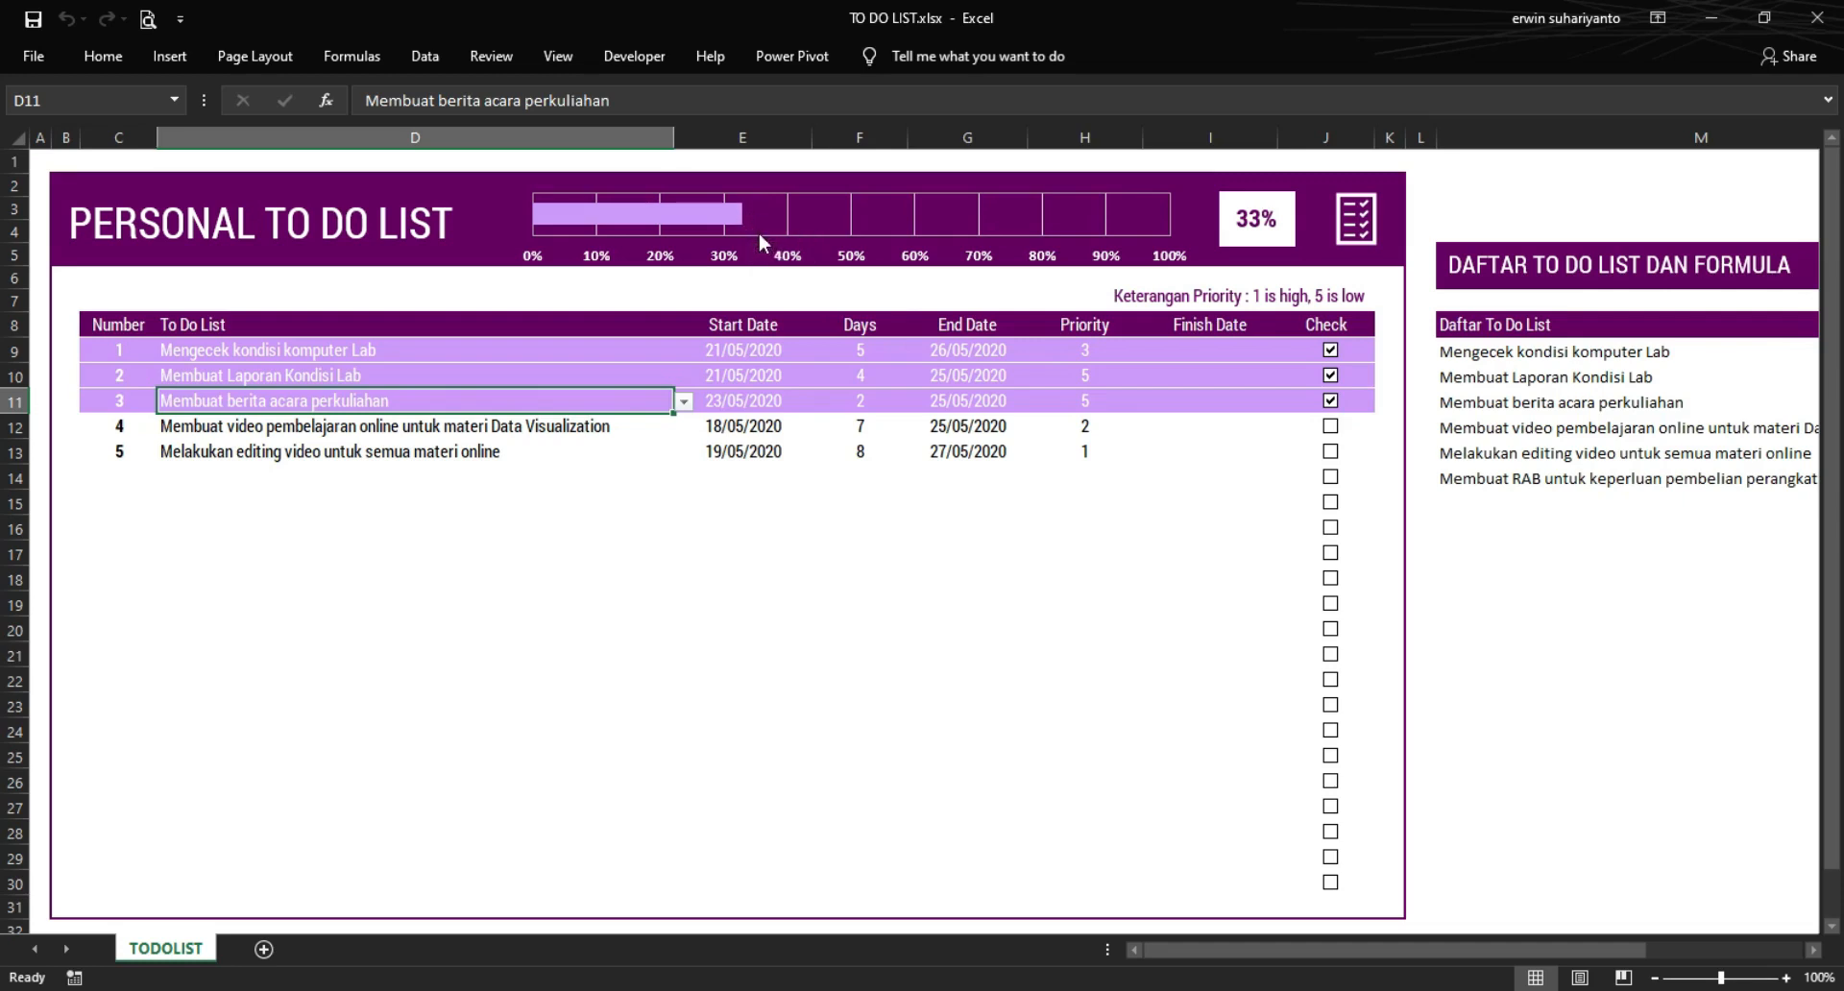
click(483, 451)
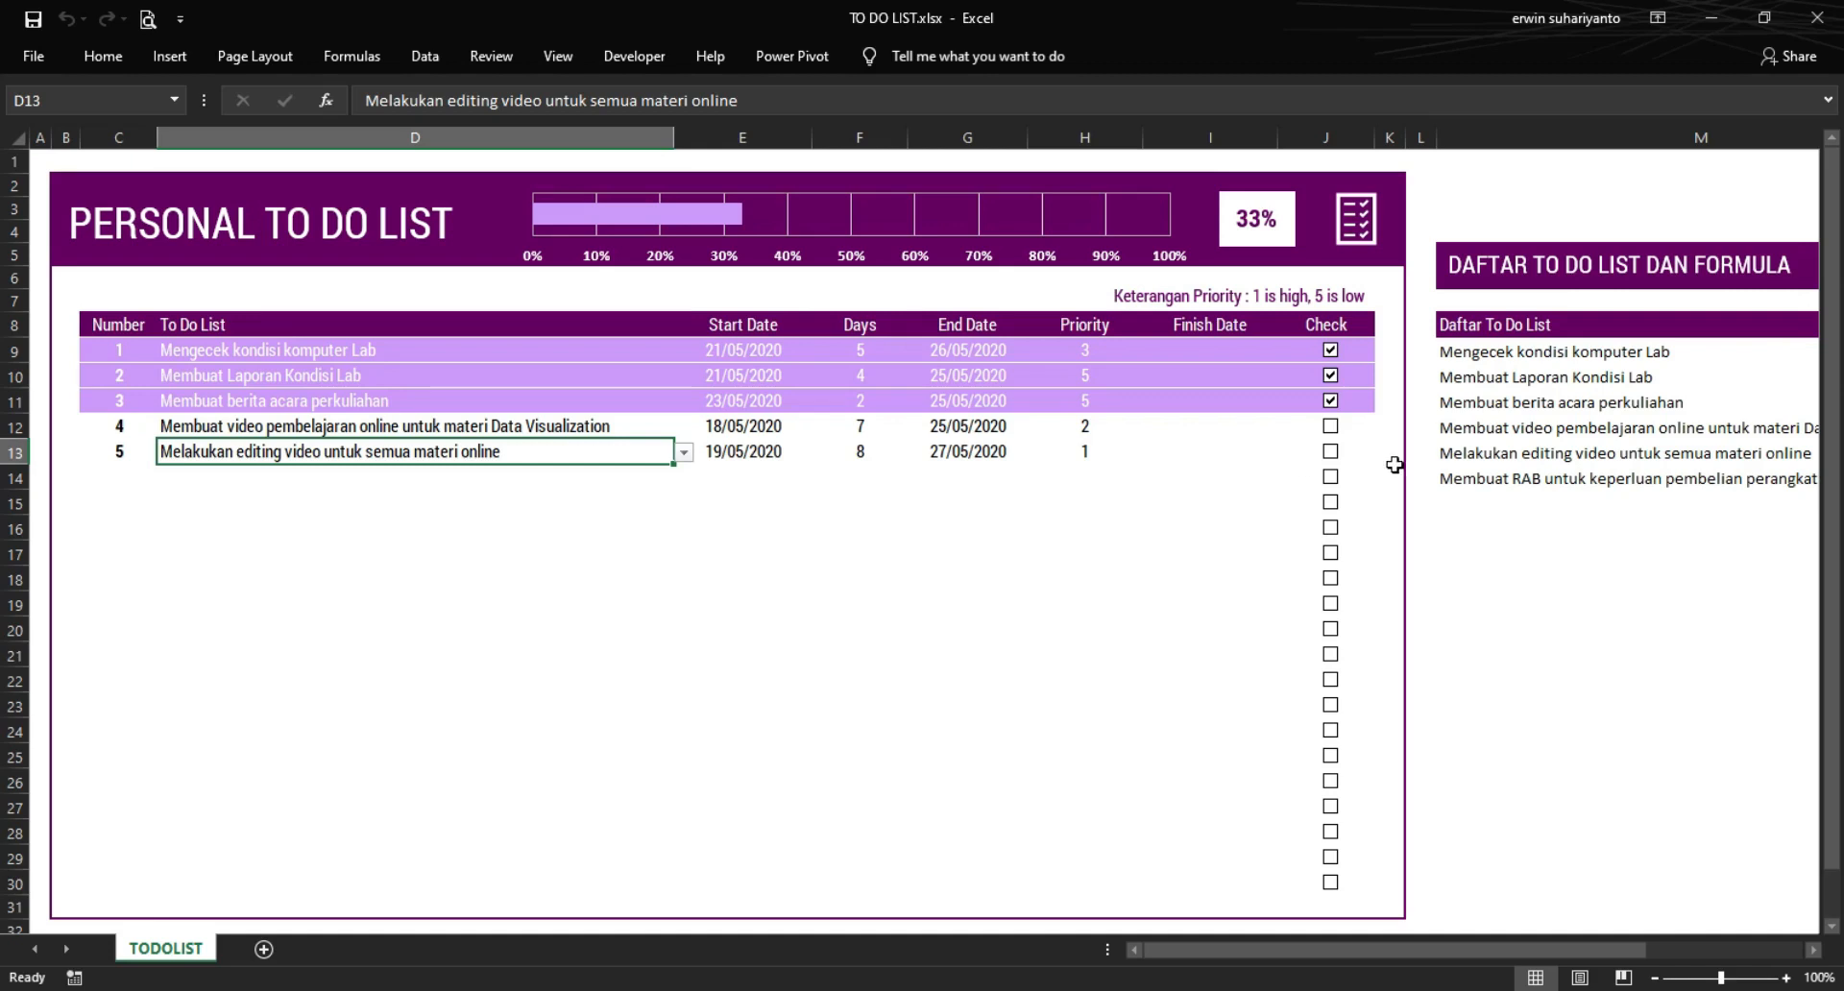
click(1331, 453)
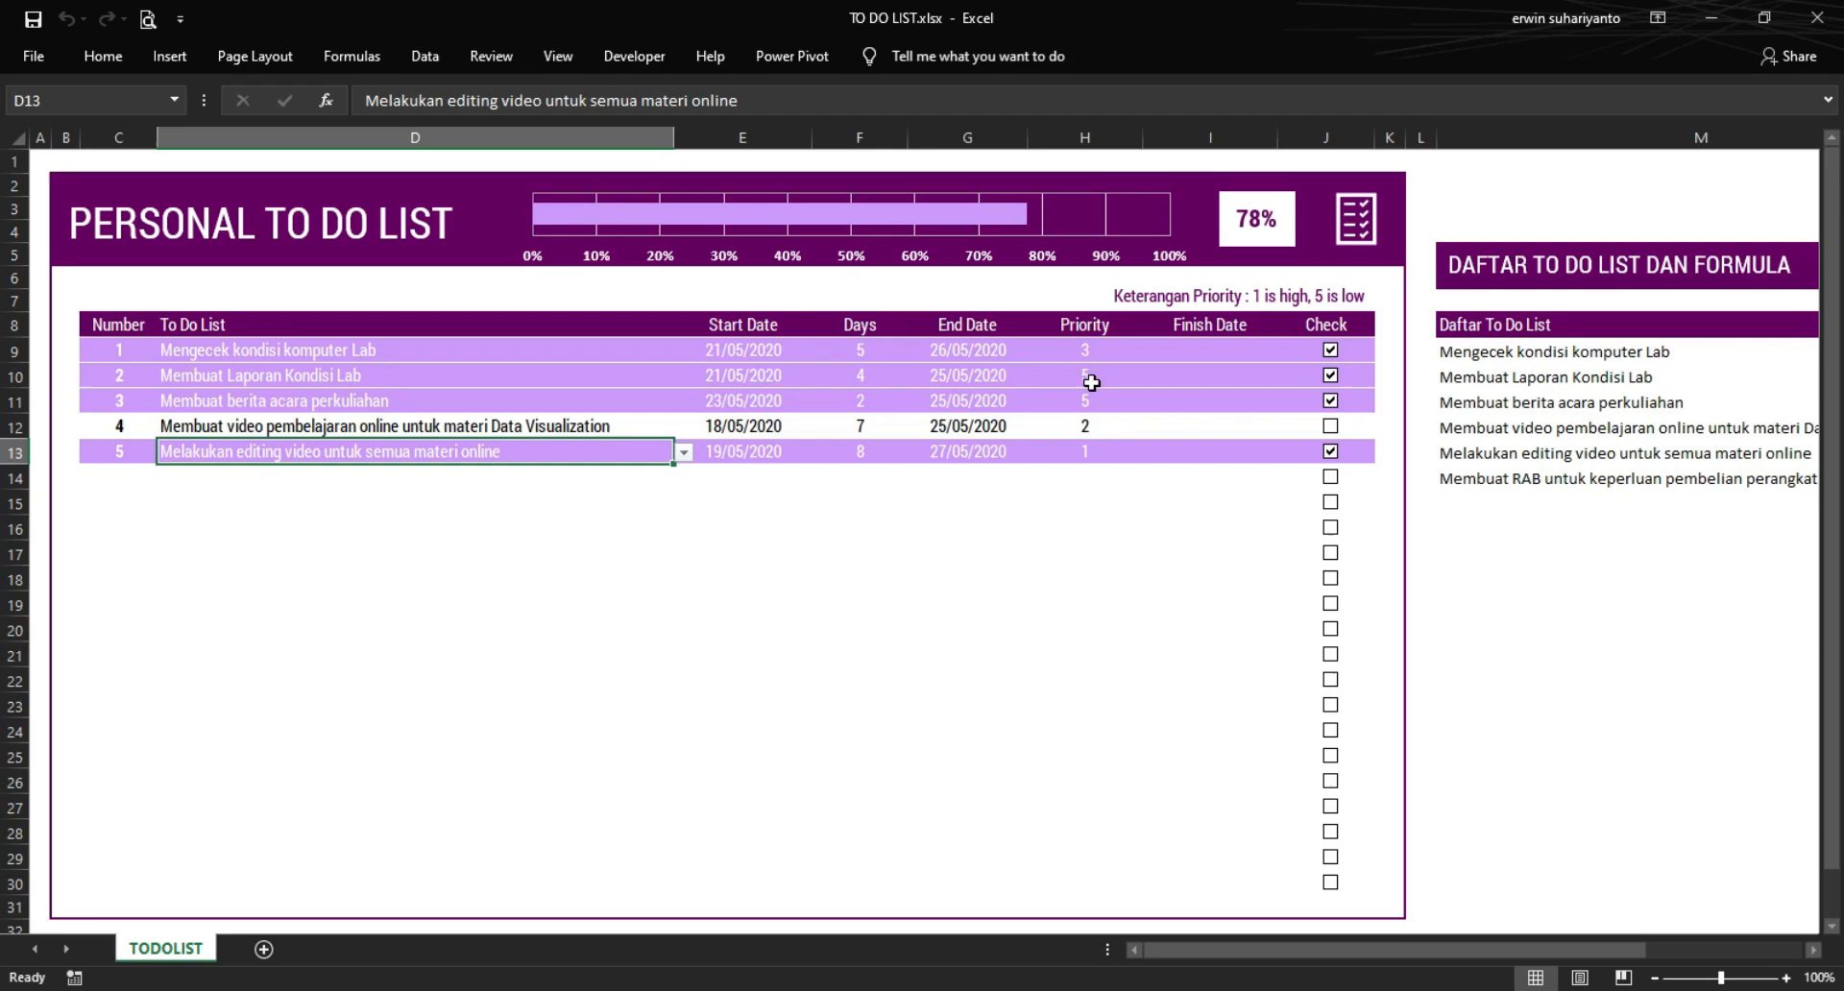
- Clear the completion checks of the second and fifth tasks
mouse_move(903, 231)
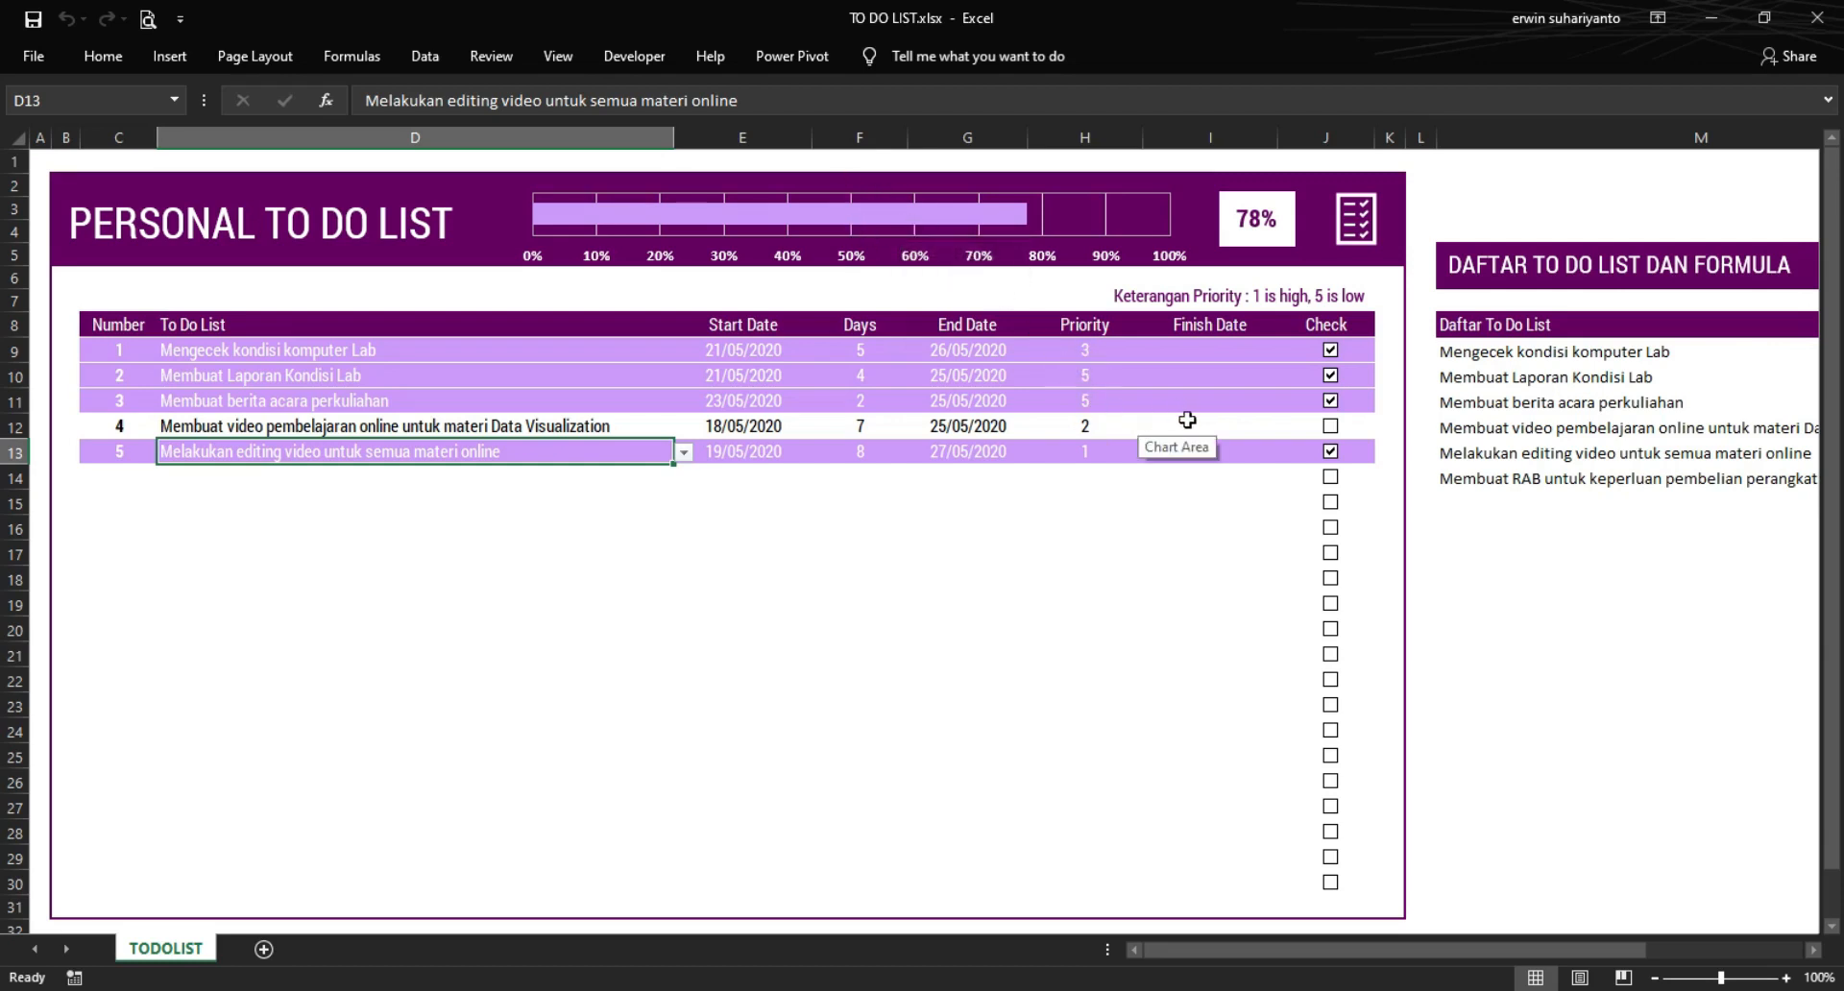
click(1330, 374)
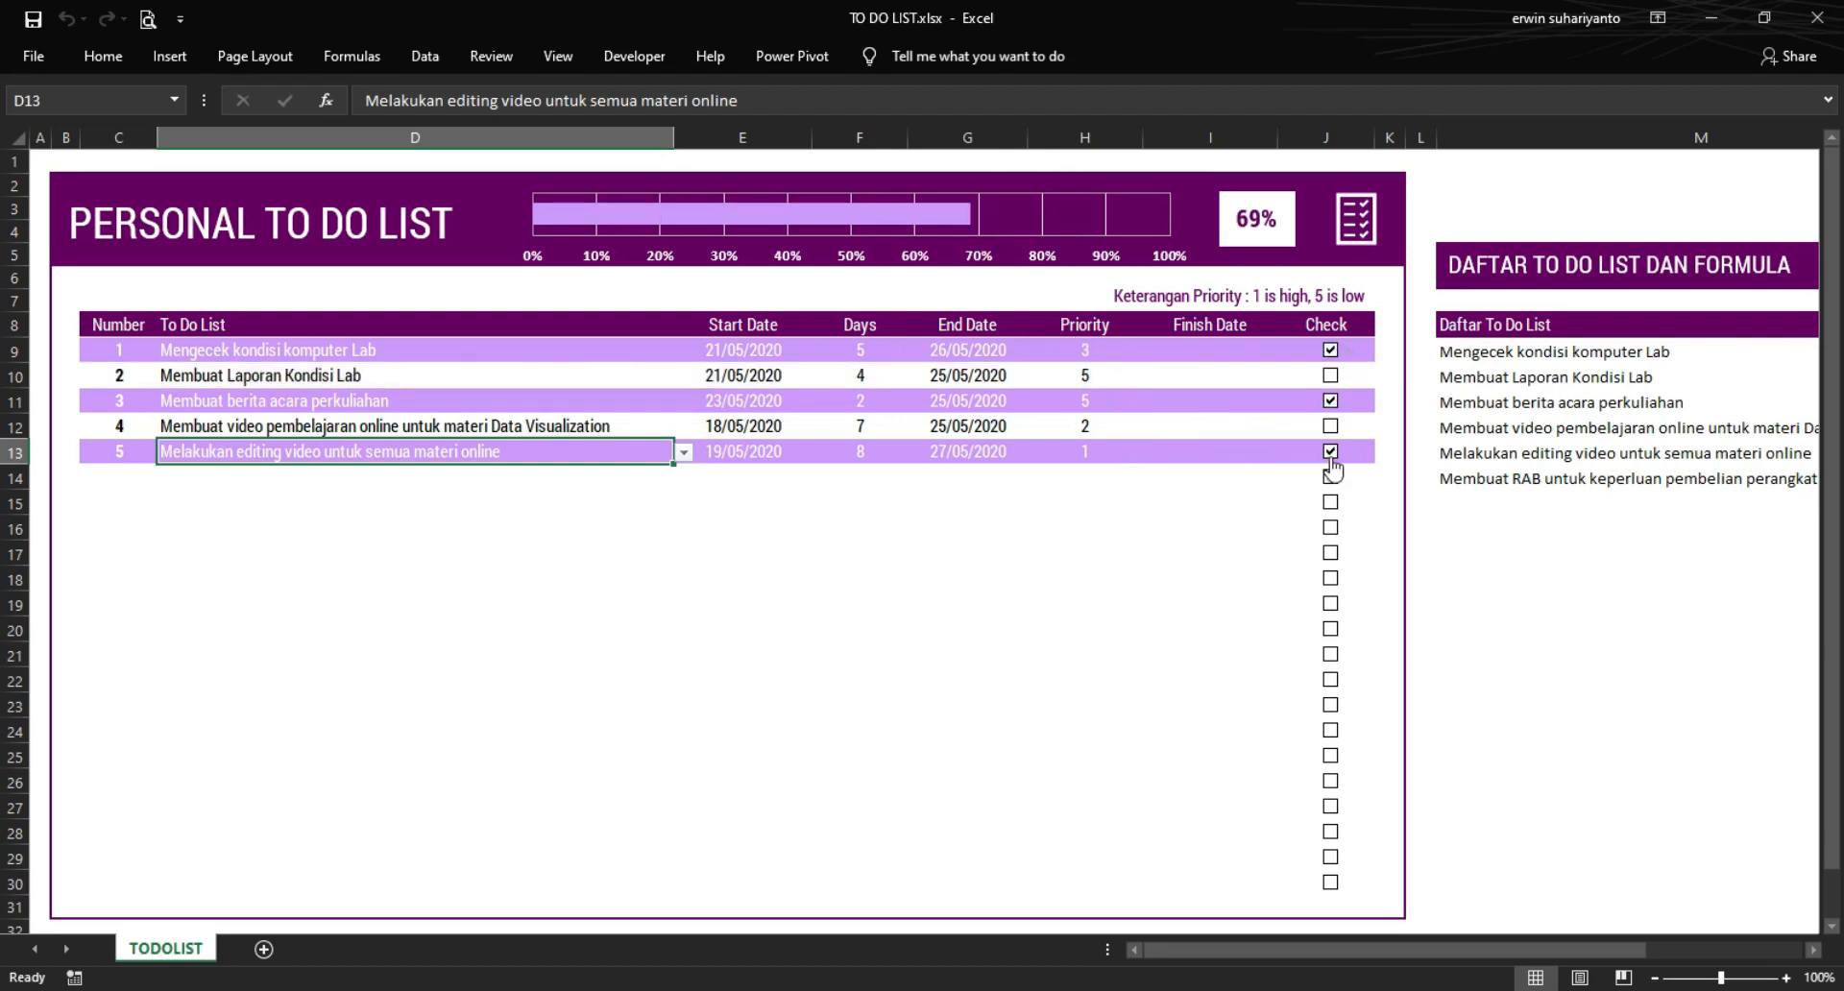
click(1331, 452)
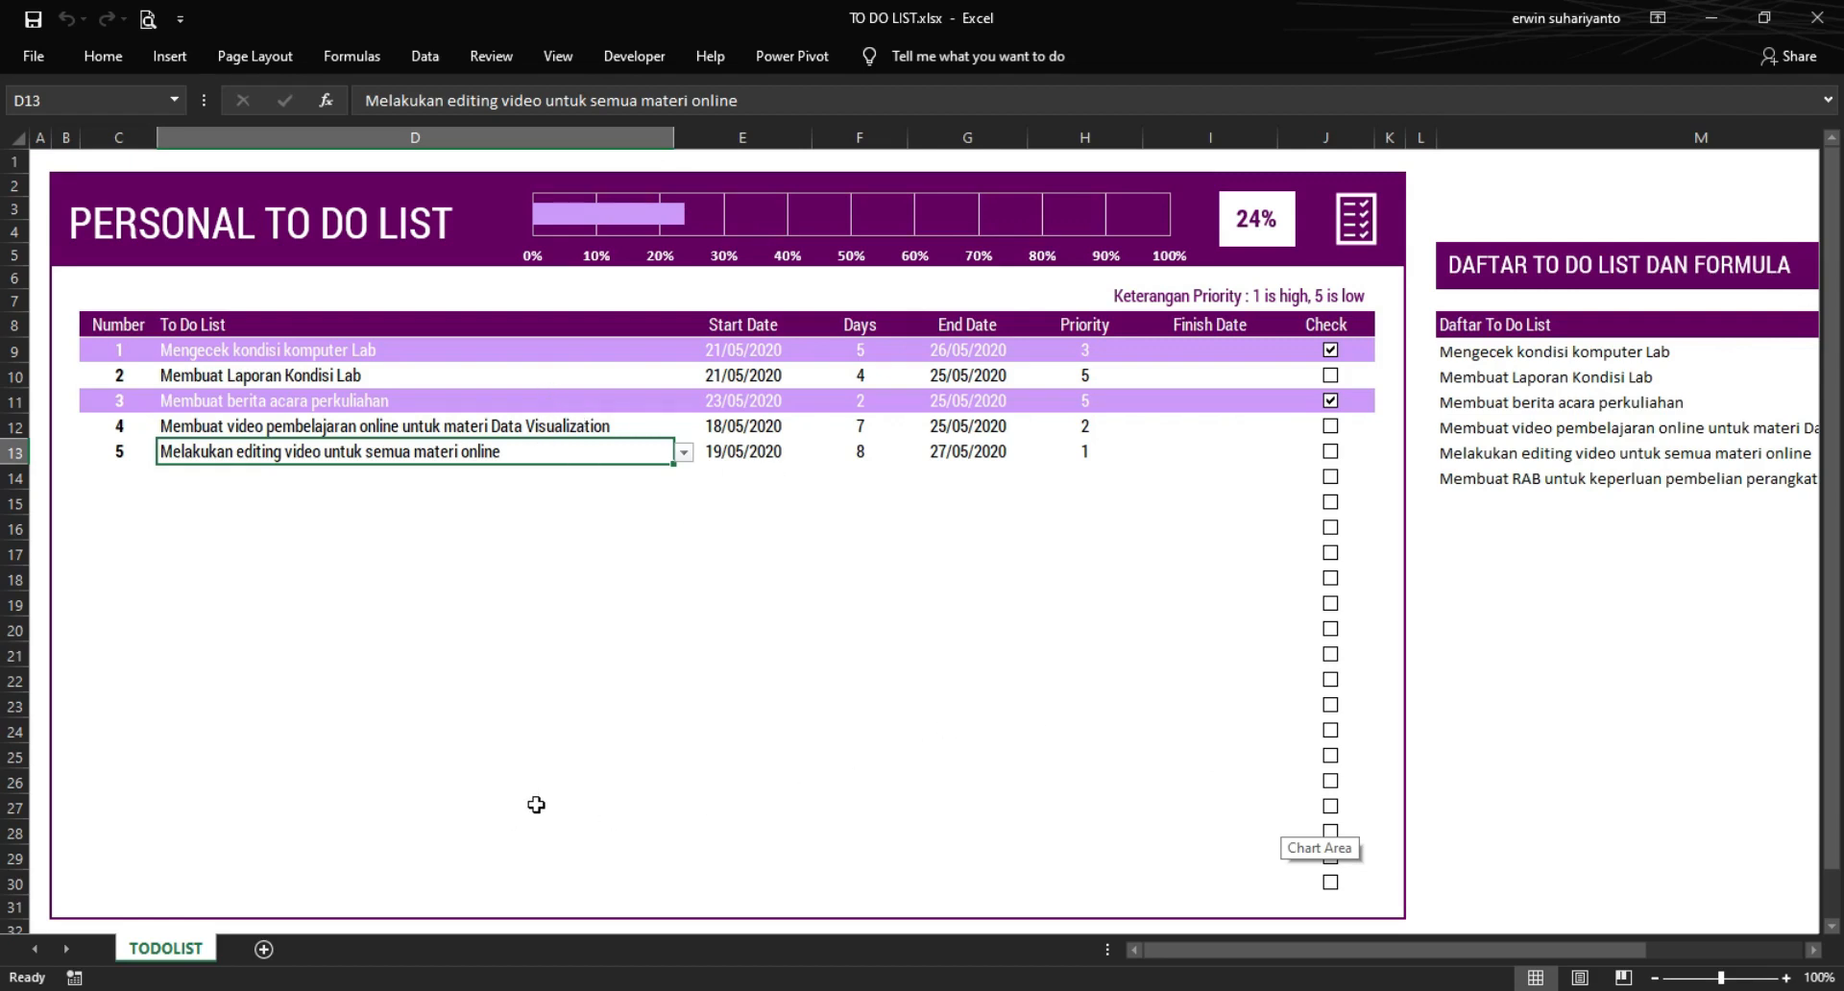
- Add a new worksheet to the workbook and name it SAMLE PROJECT
click(265, 949)
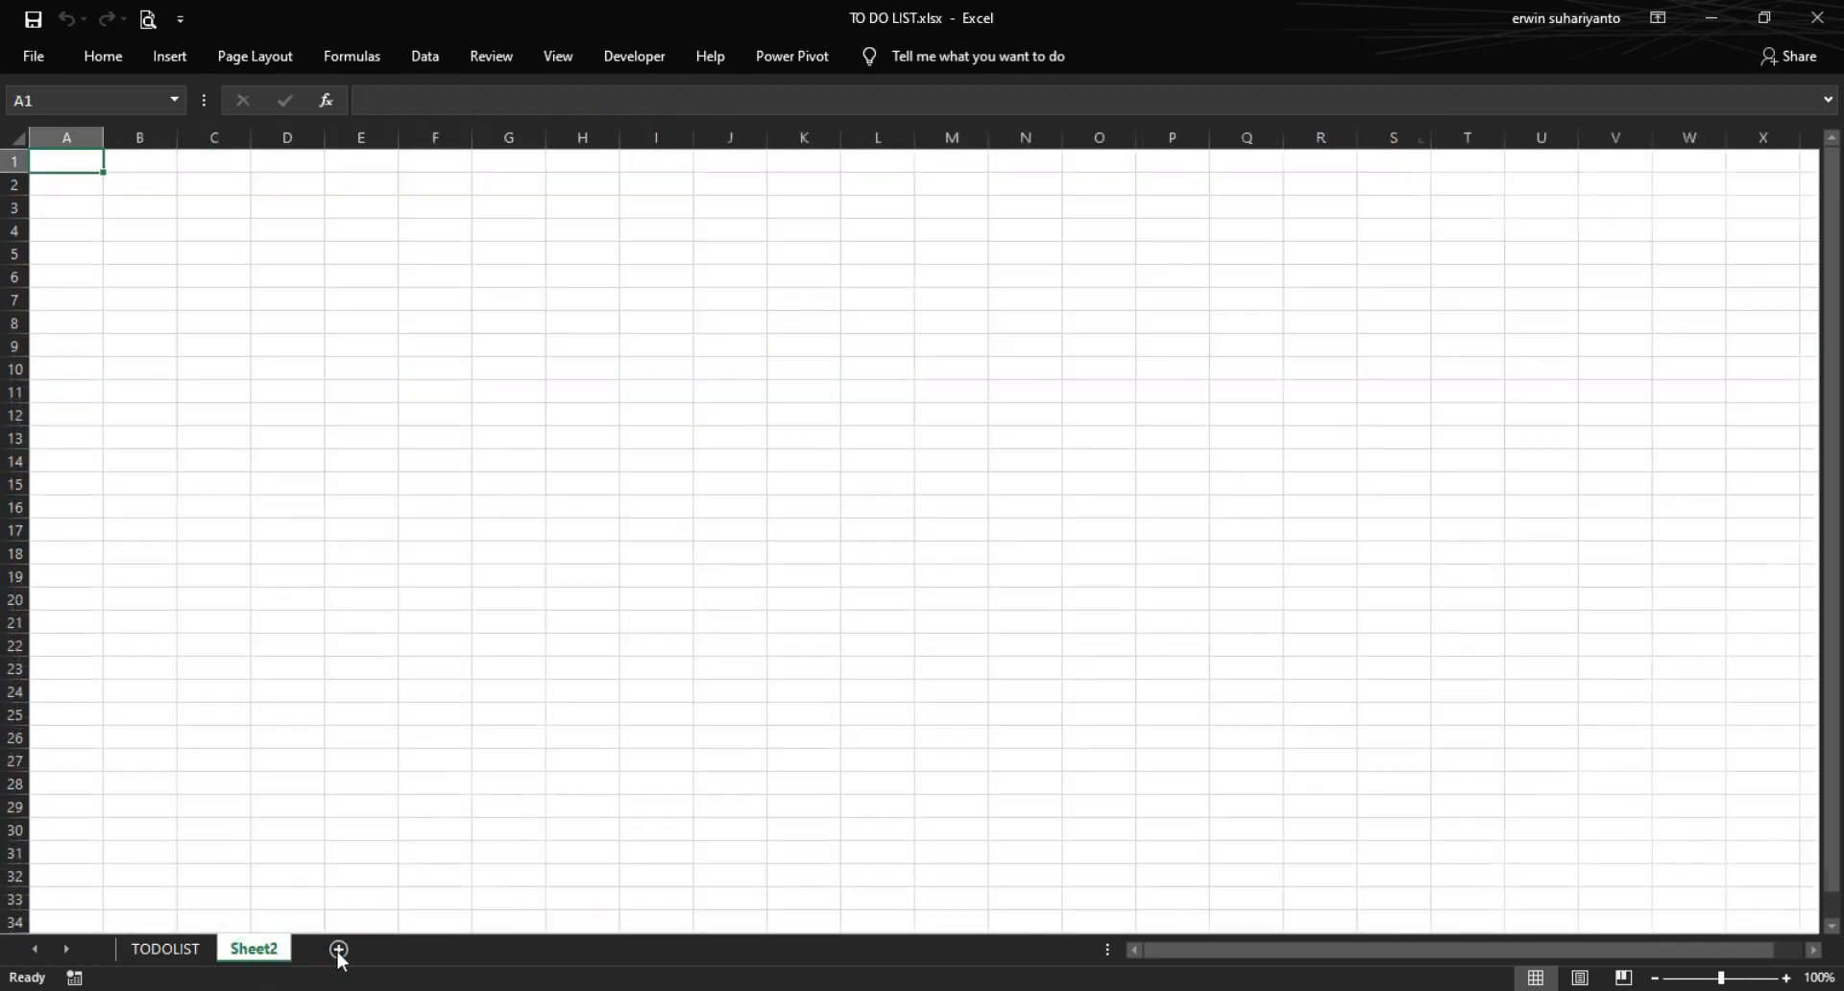
double_click(285, 949)
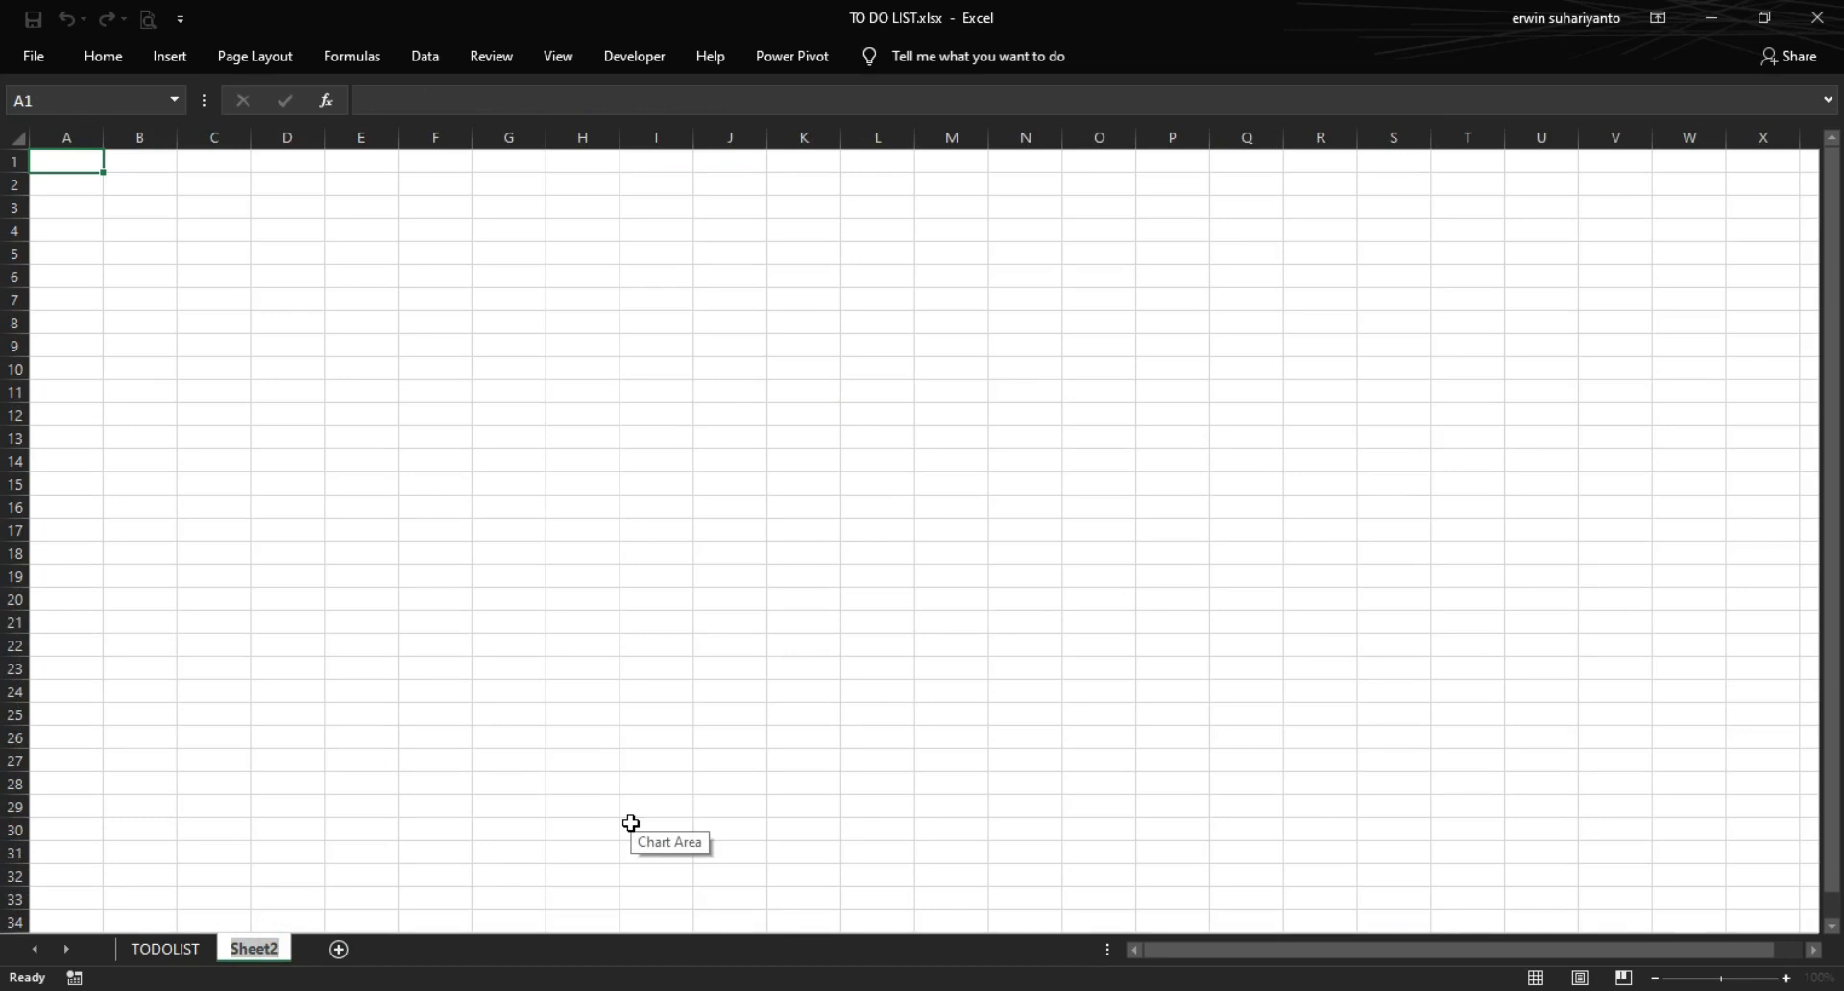
text(SM)
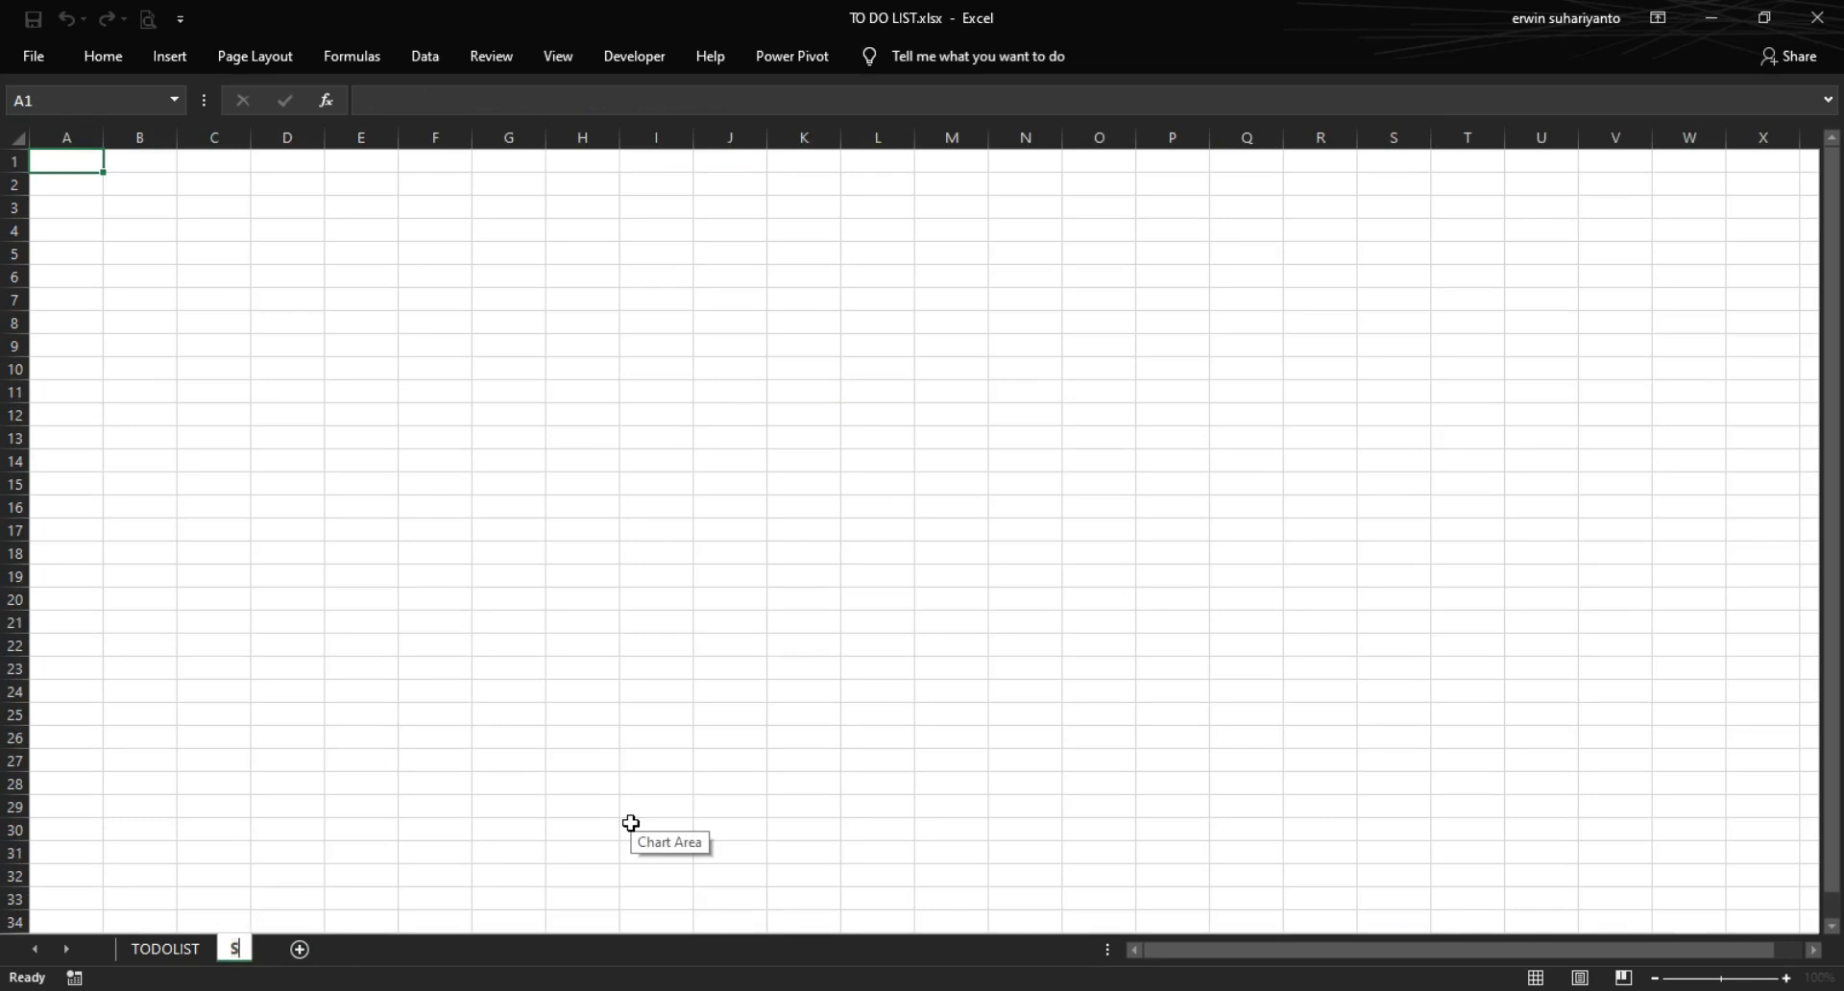
key(BackSpace)
key(BackSpace)
text(AMPLE)
key(BackSpace)
key(BackSpace)
key(BackSpace)
key(BackSpace)
key(BackSpace)
text(SAMLE )
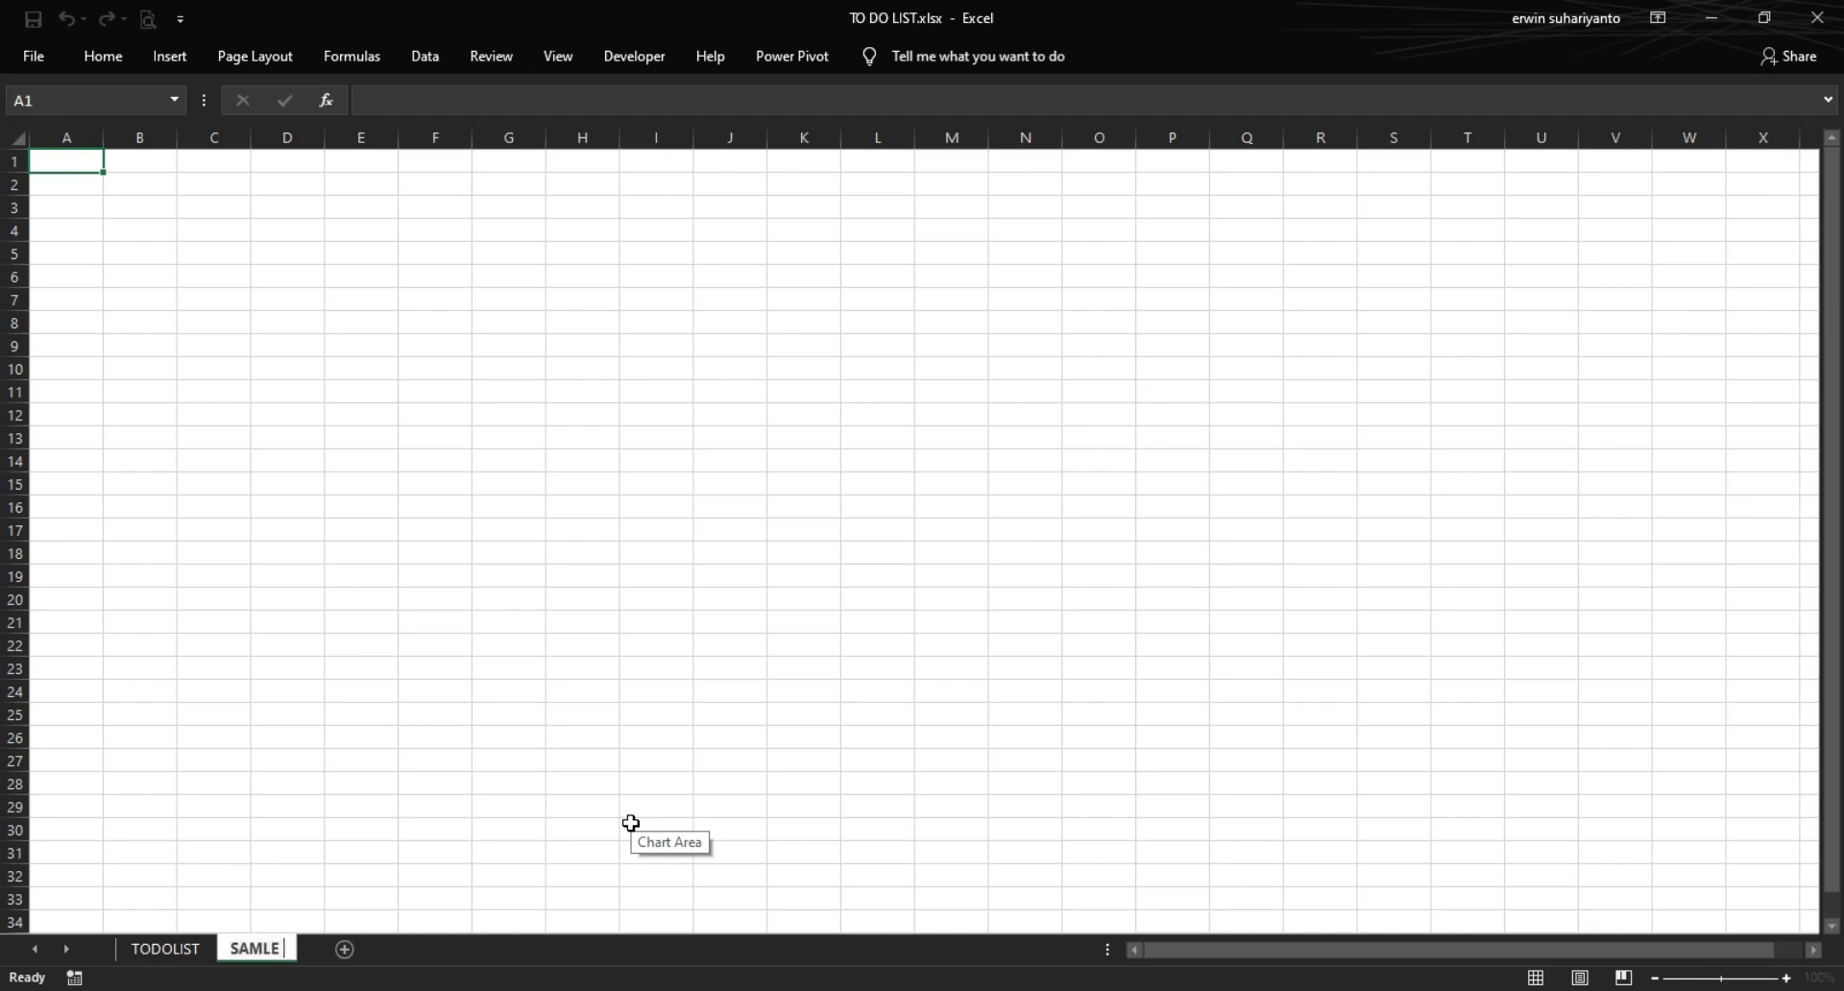
text(PROJECT)
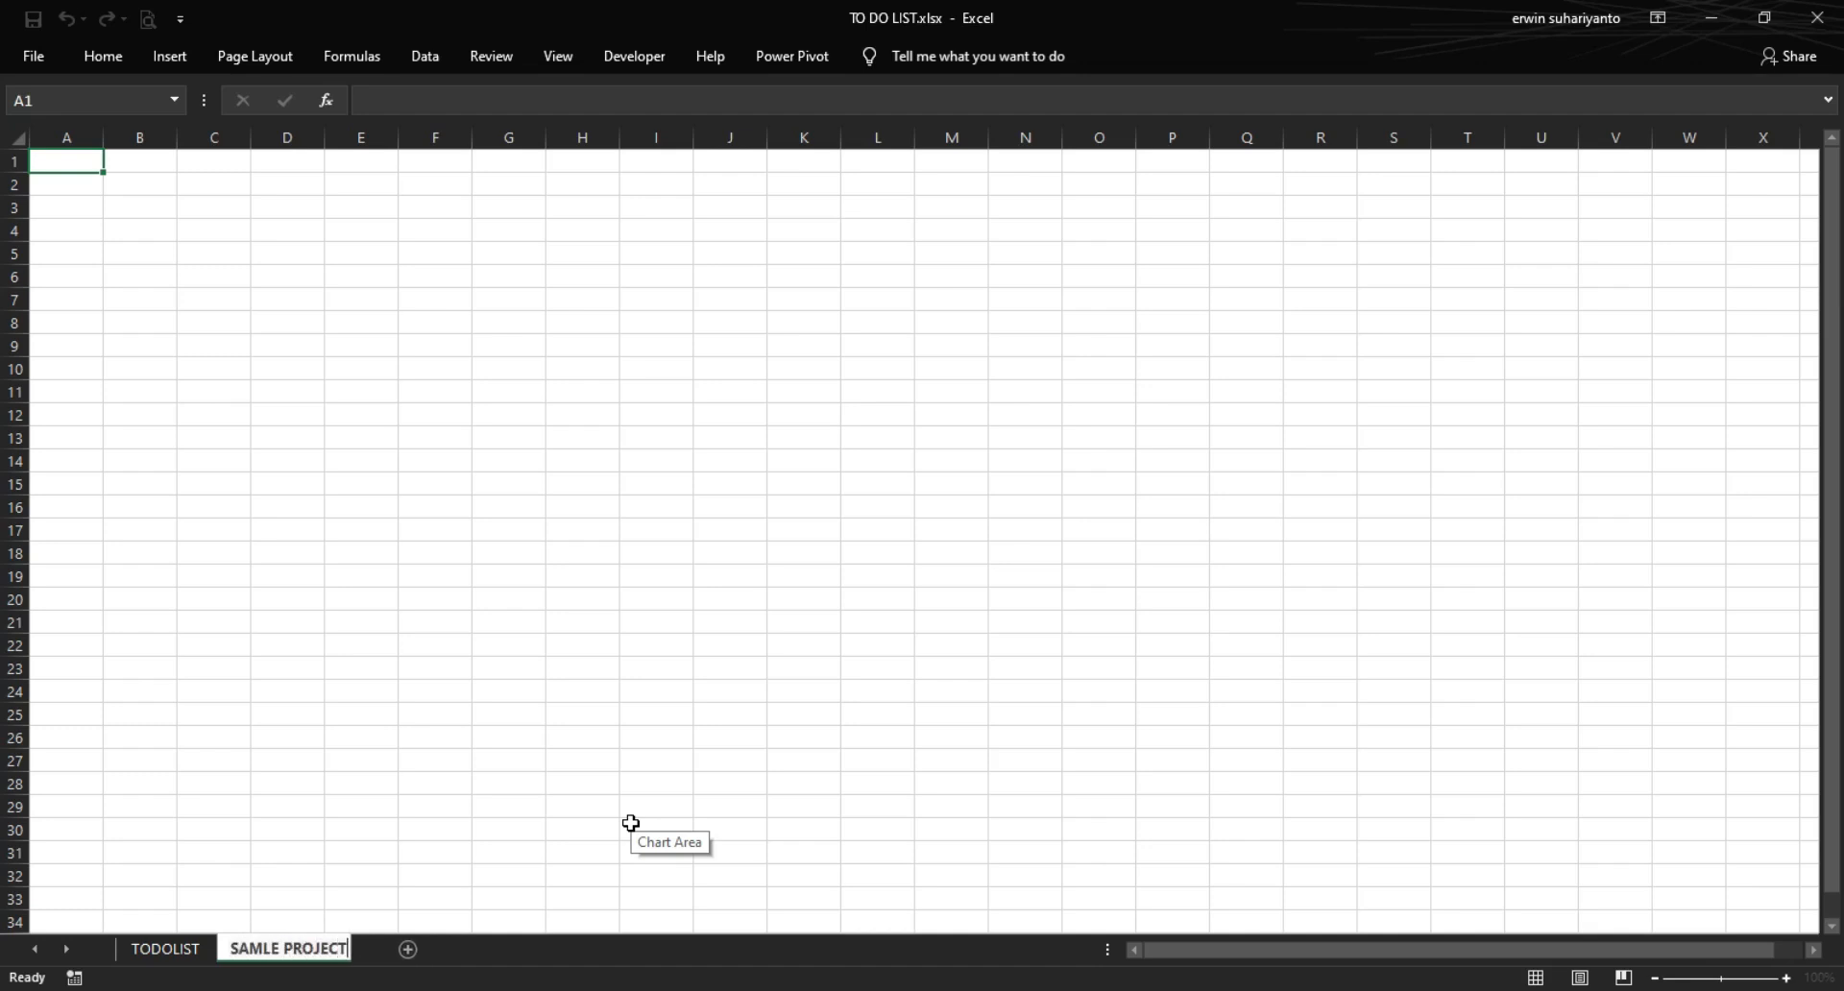
key(Return)
click(648, 715)
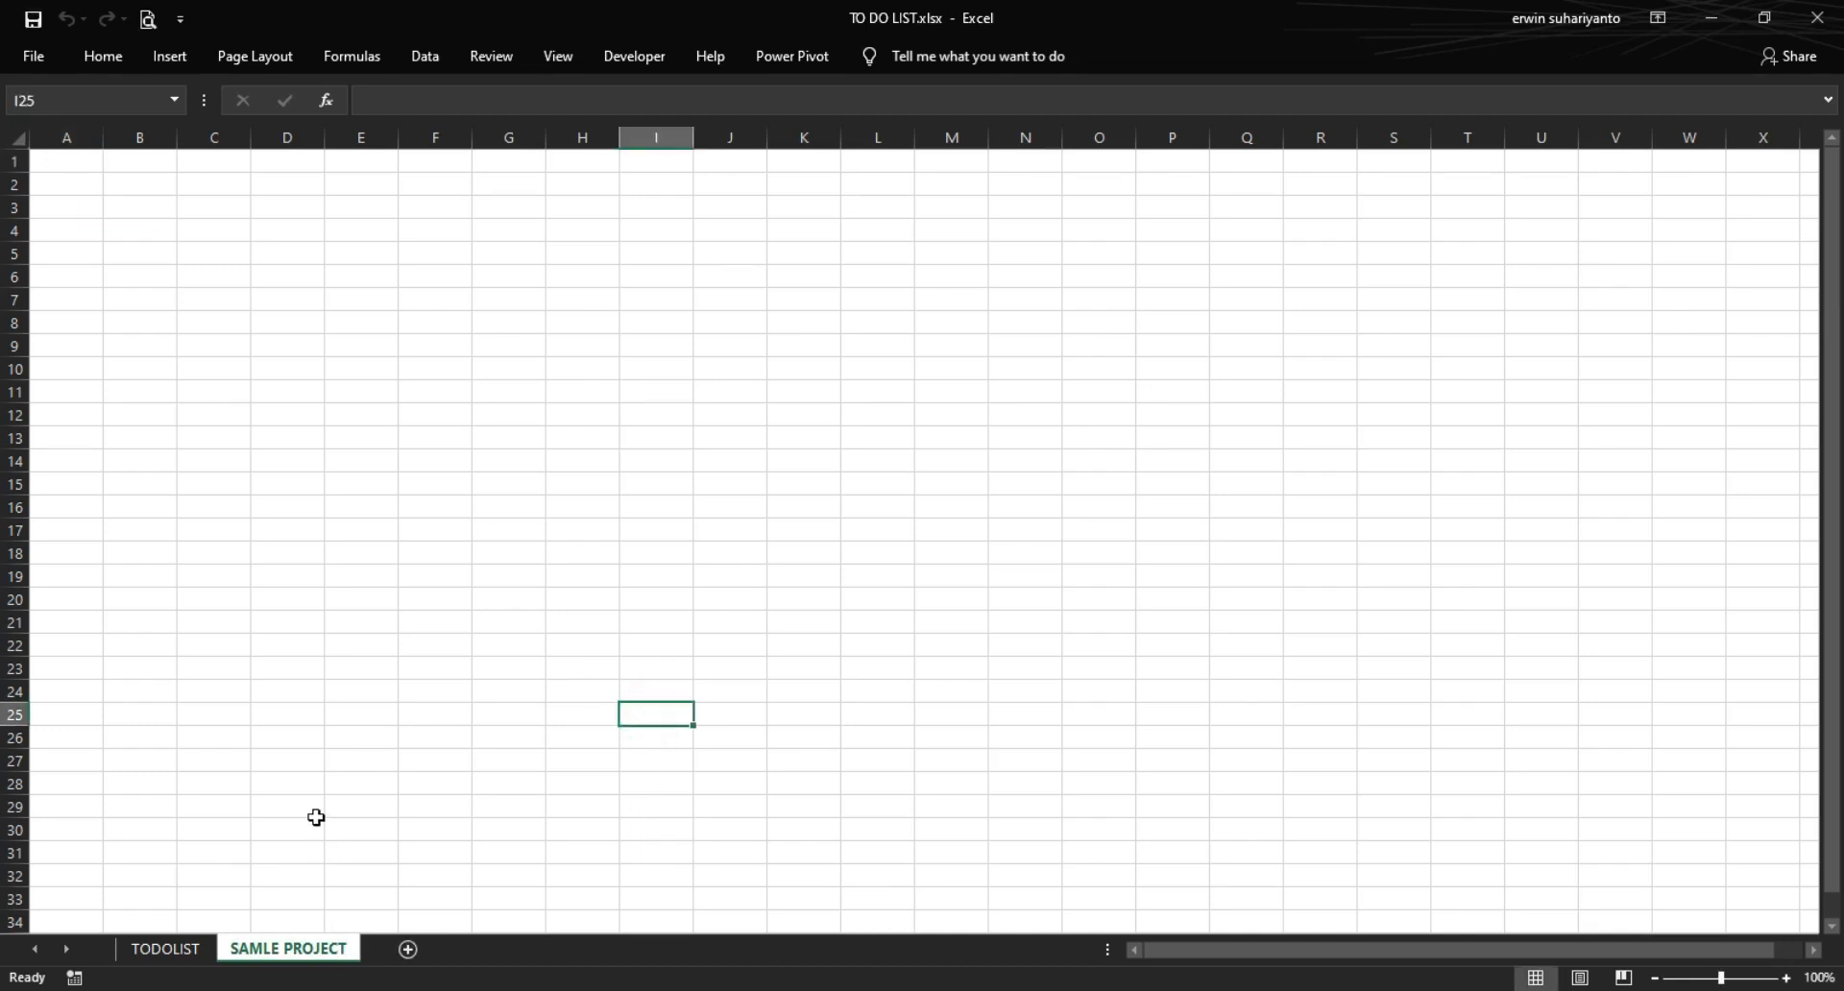
- Copy the table header row C8:J8 from the TODOLIST sheet and paste it at C8 on the SAMLE PROJECT sheet
click(166, 948)
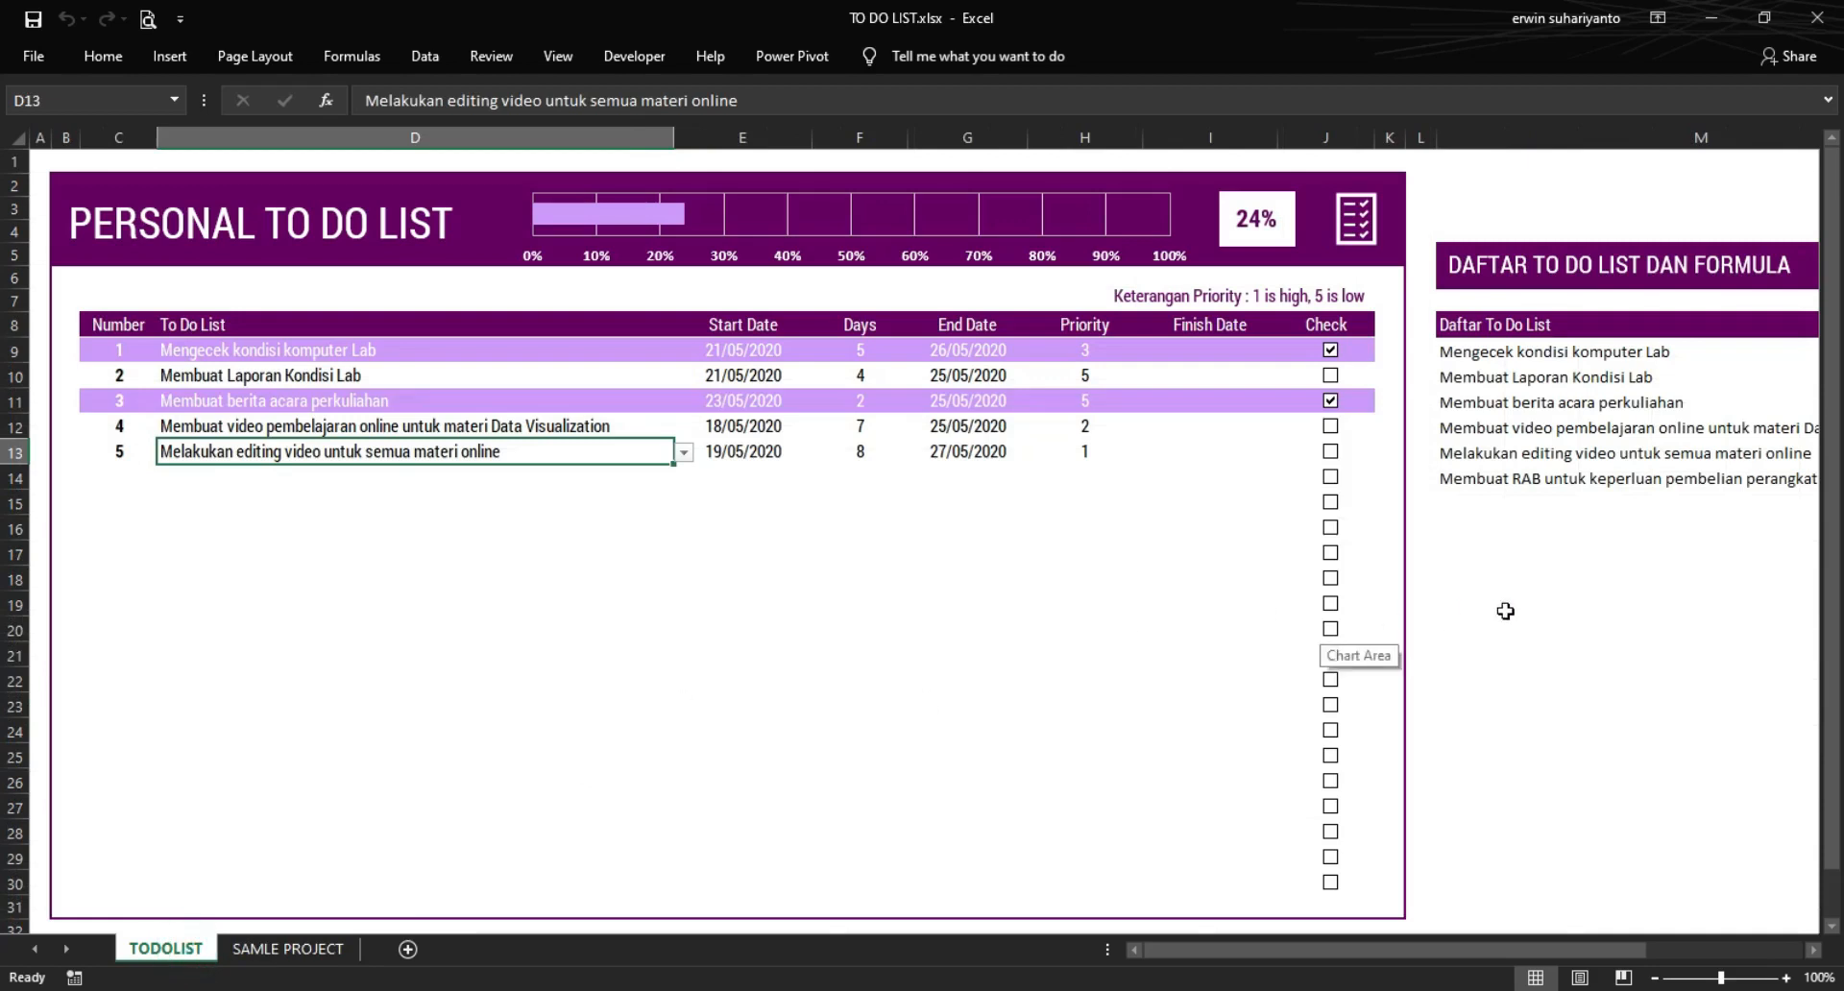
click(1505, 611)
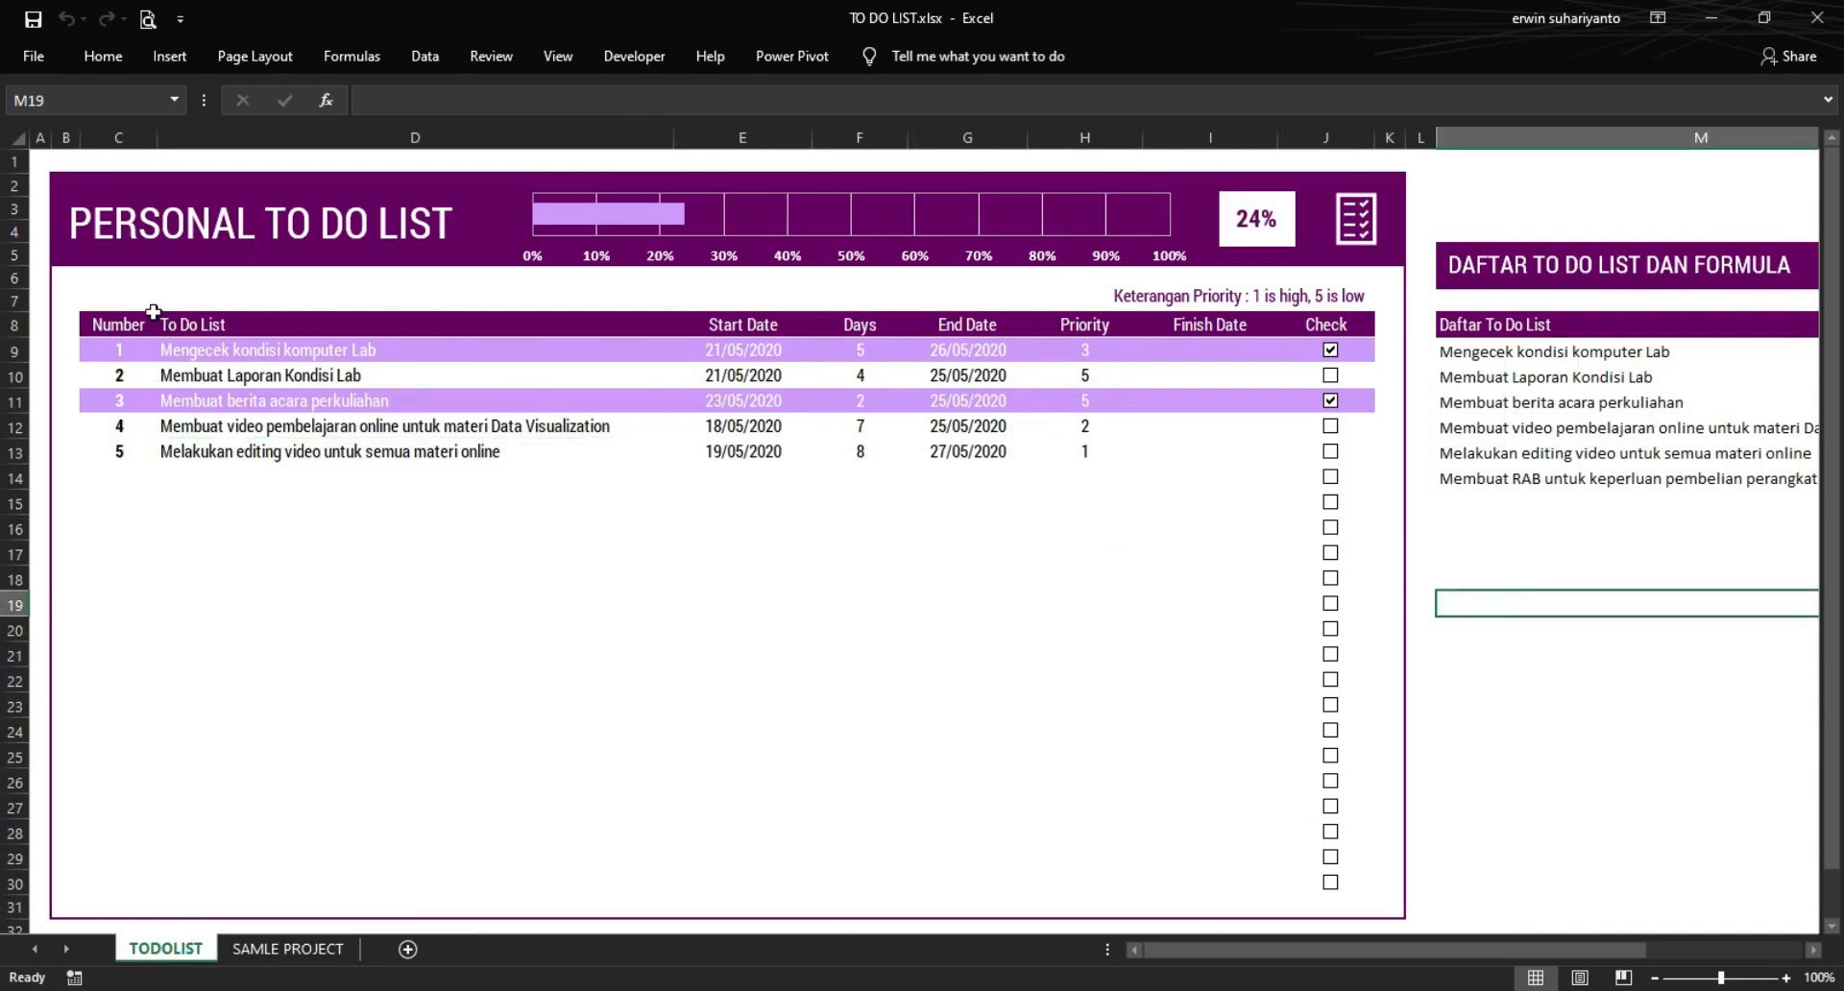
drag(105, 330, 1335, 319)
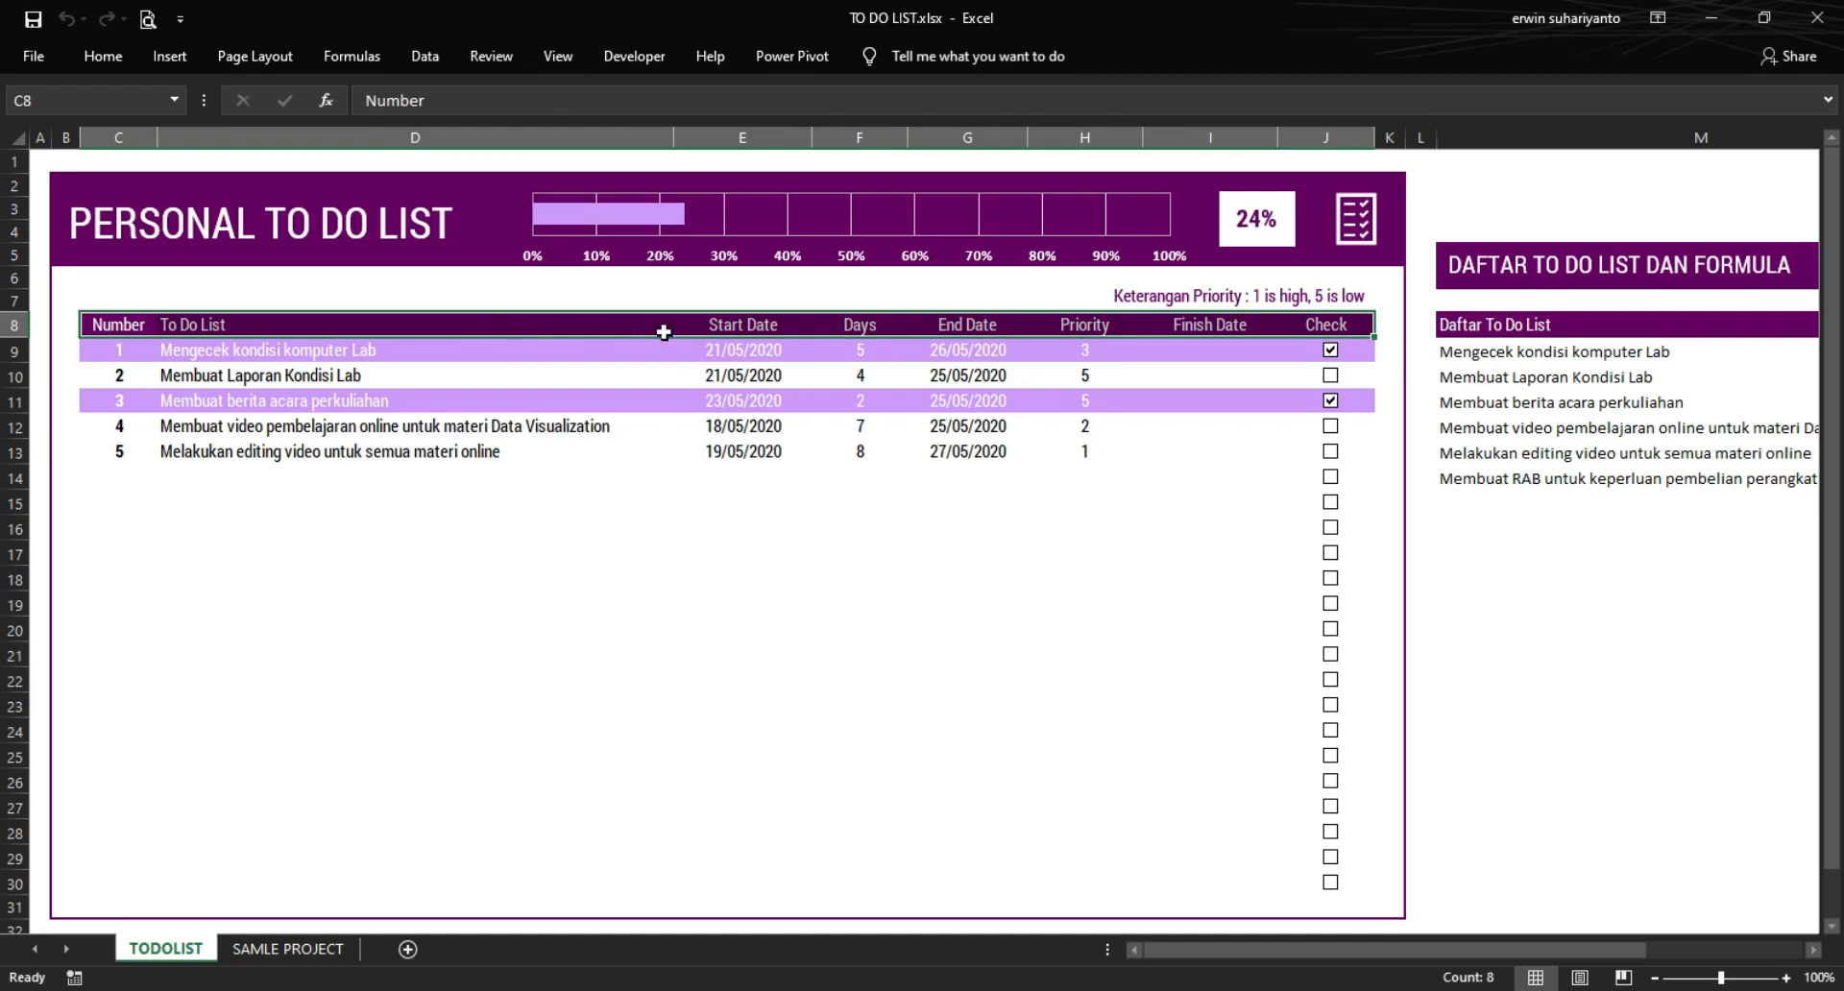
right_click(155, 325)
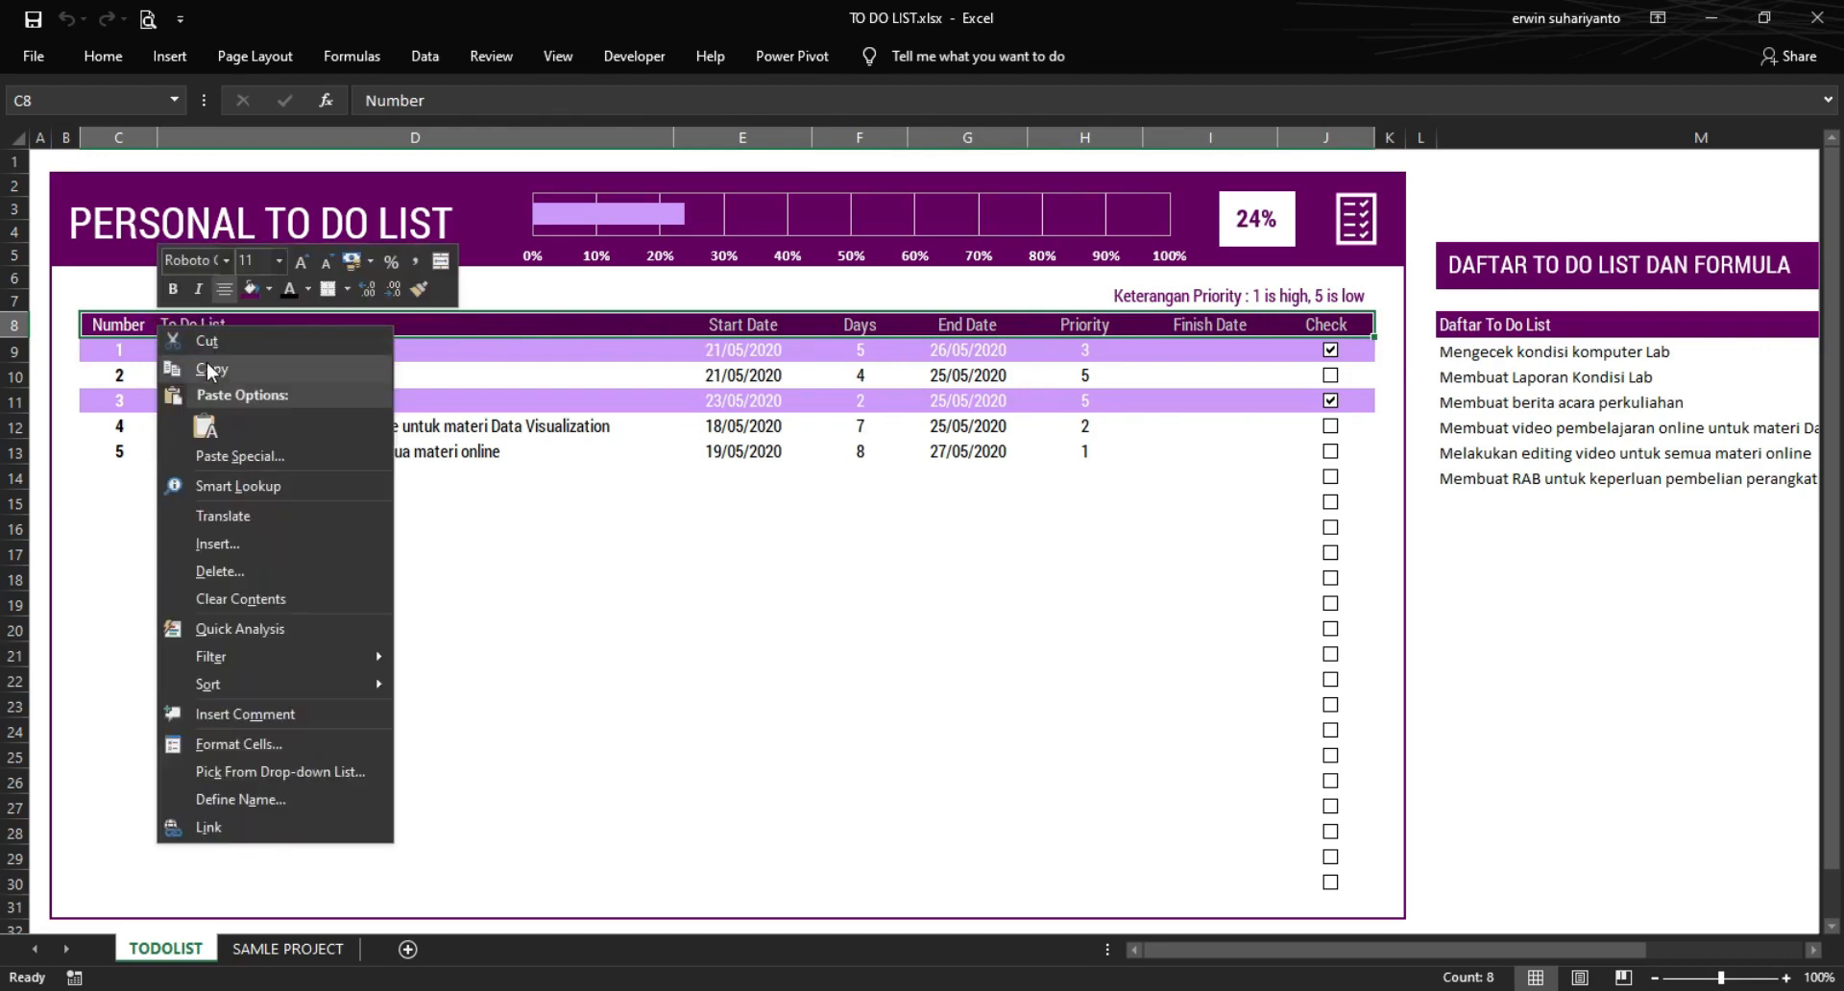
click(206, 361)
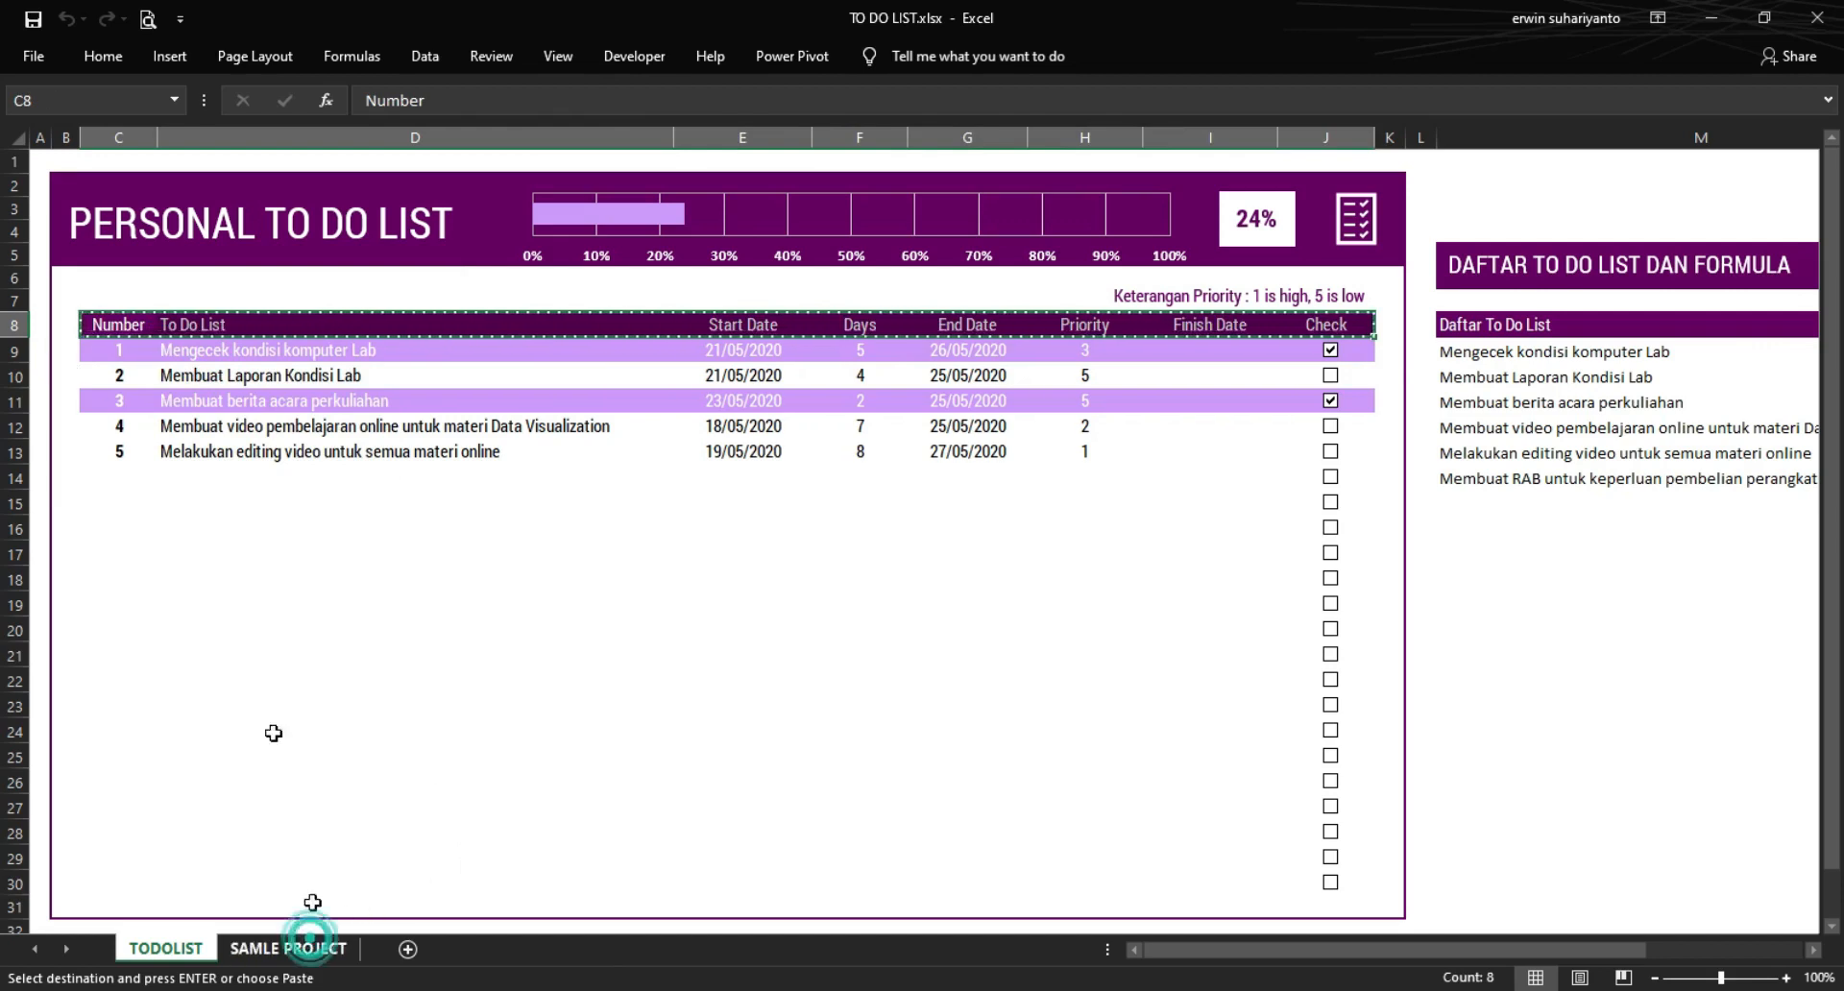
click(289, 948)
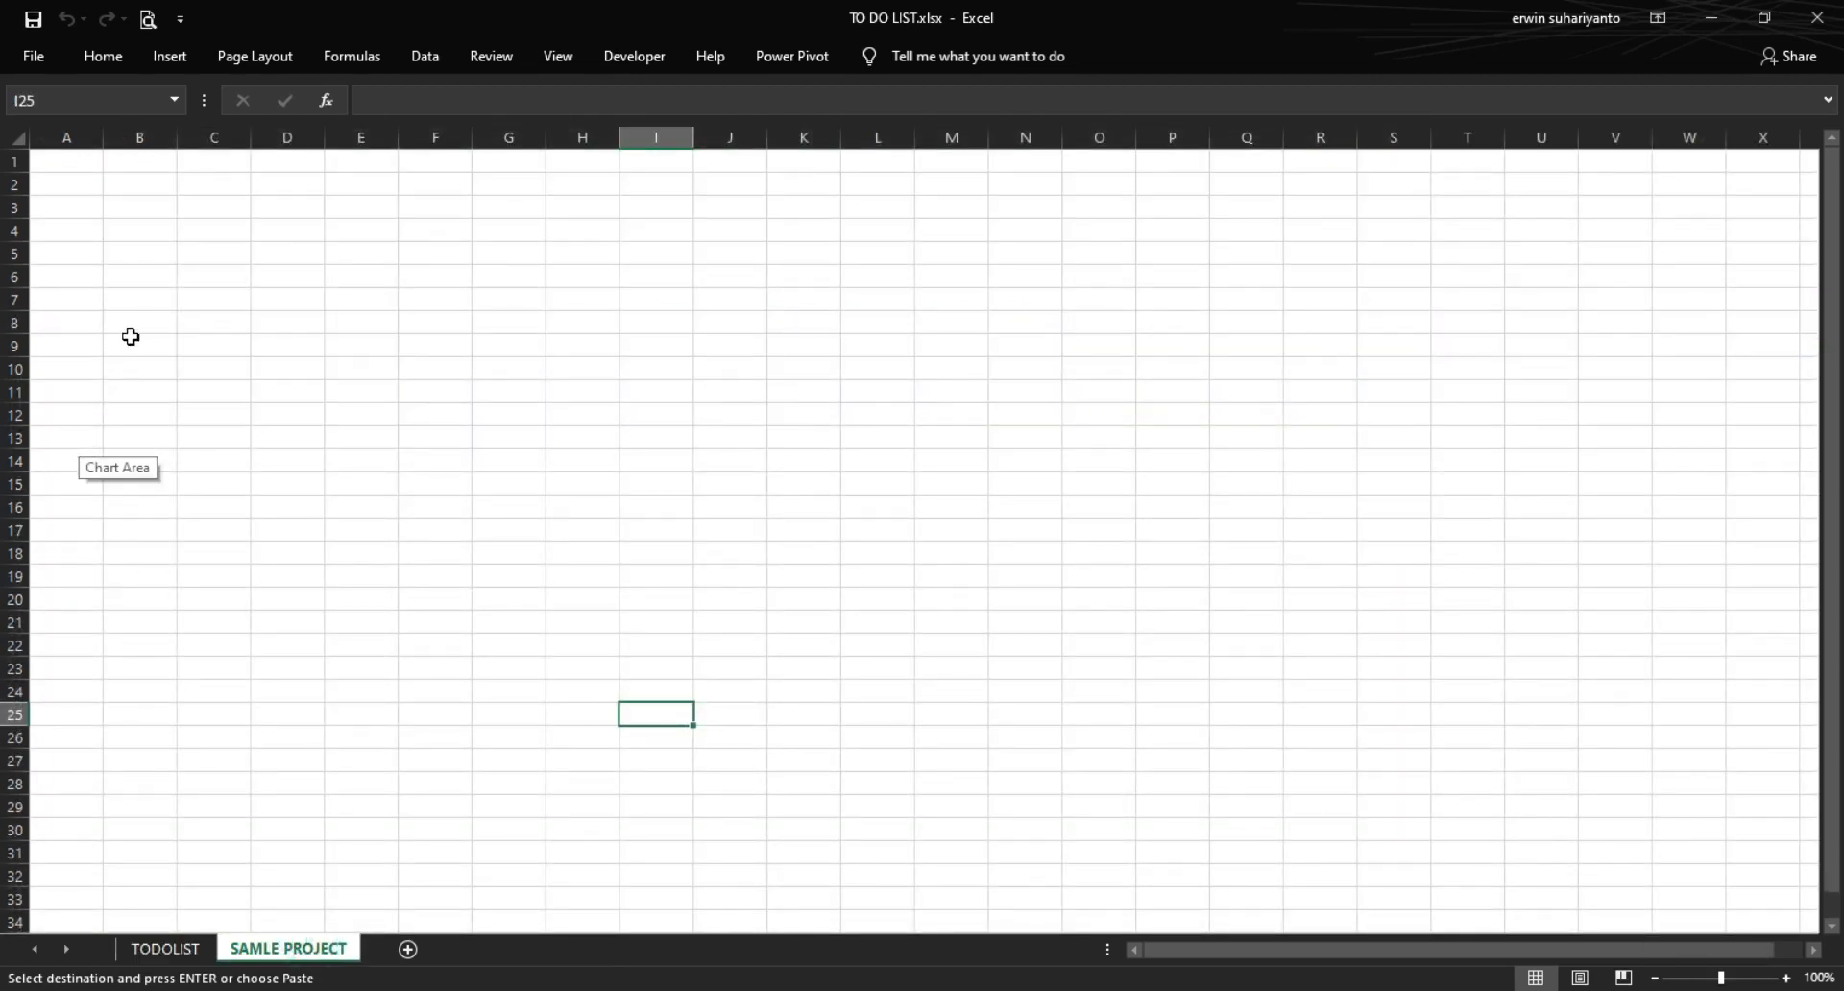
right_click(219, 328)
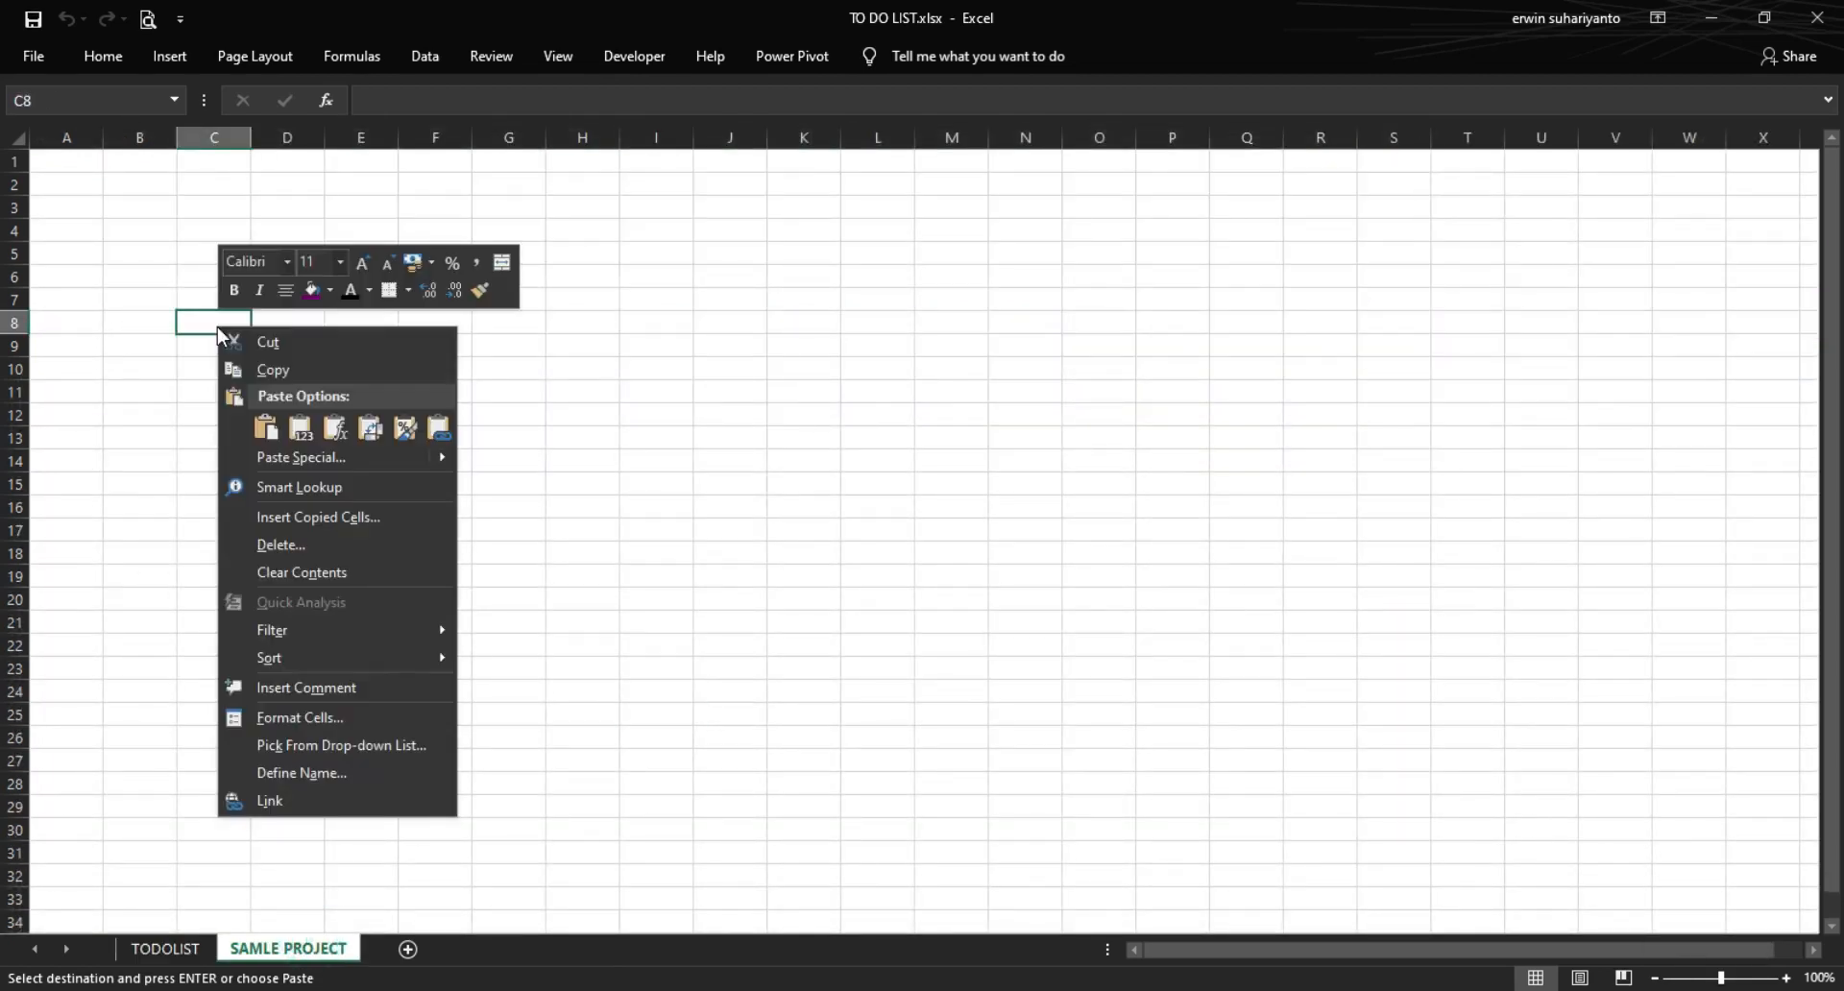
click(270, 425)
click(482, 428)
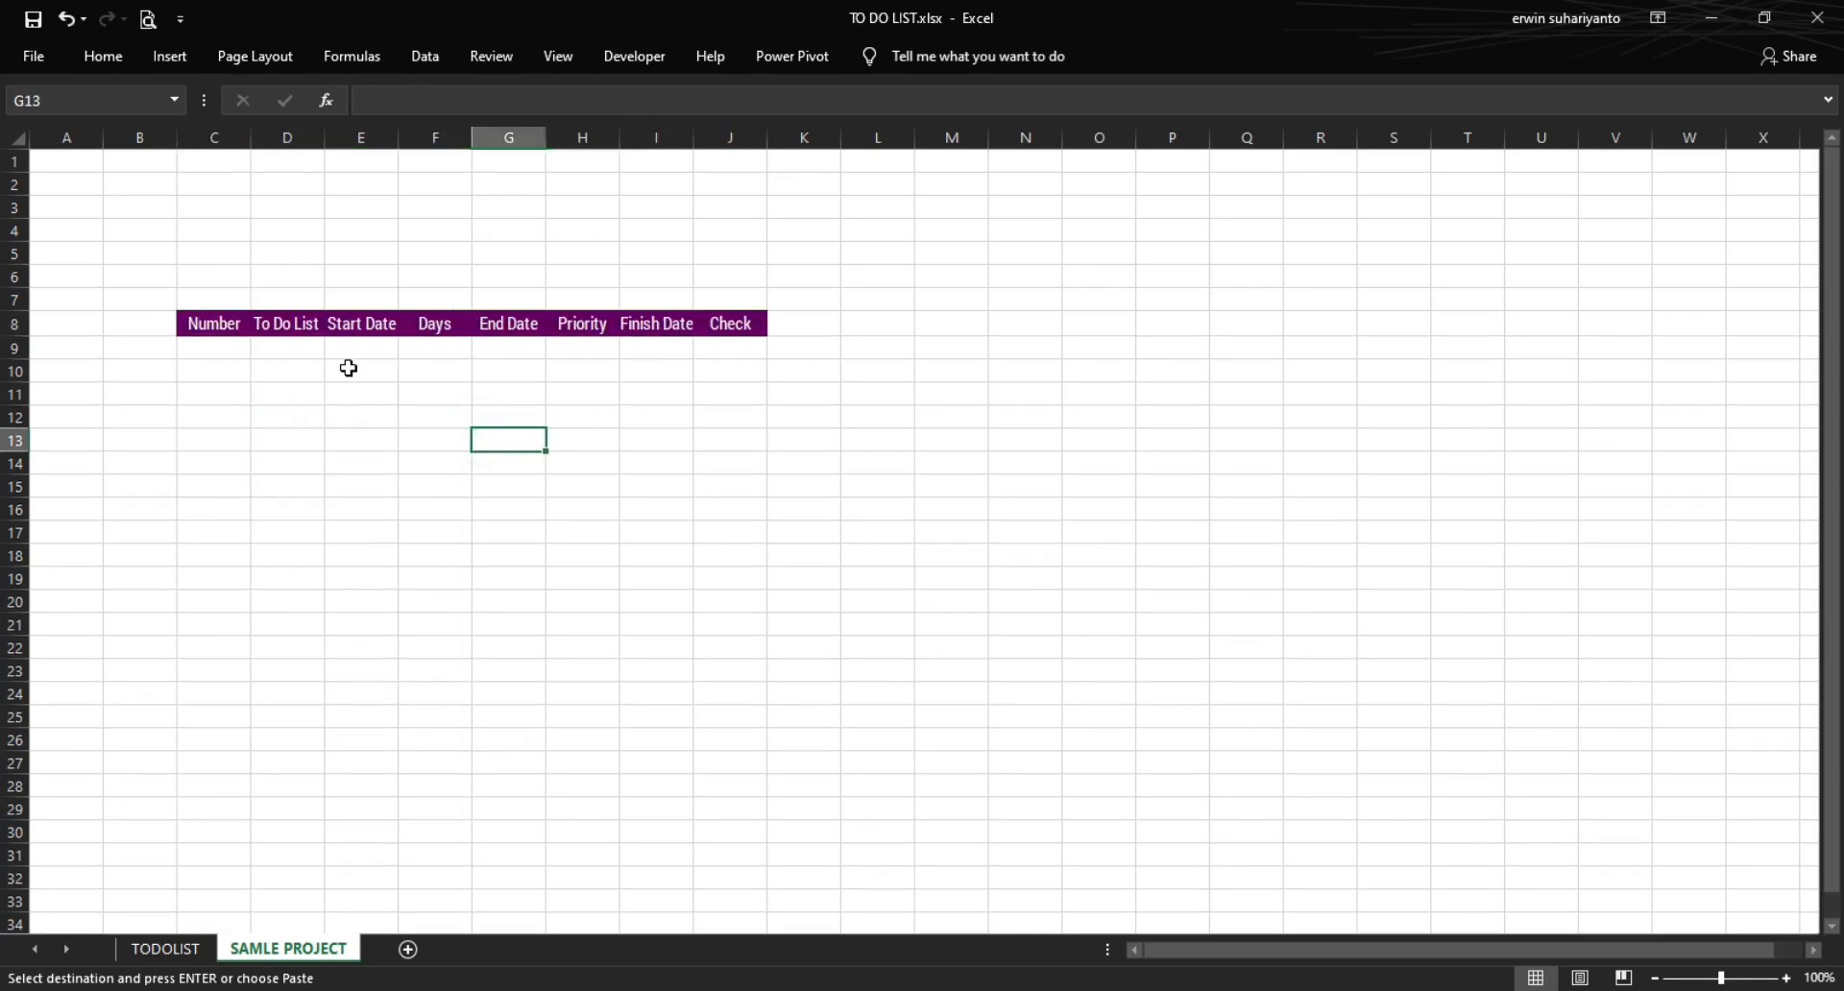
- Using the TODOLIST layout as reference, widen the To Do List column and narrow columns A and B on SAMLE PROJECT
click(182, 948)
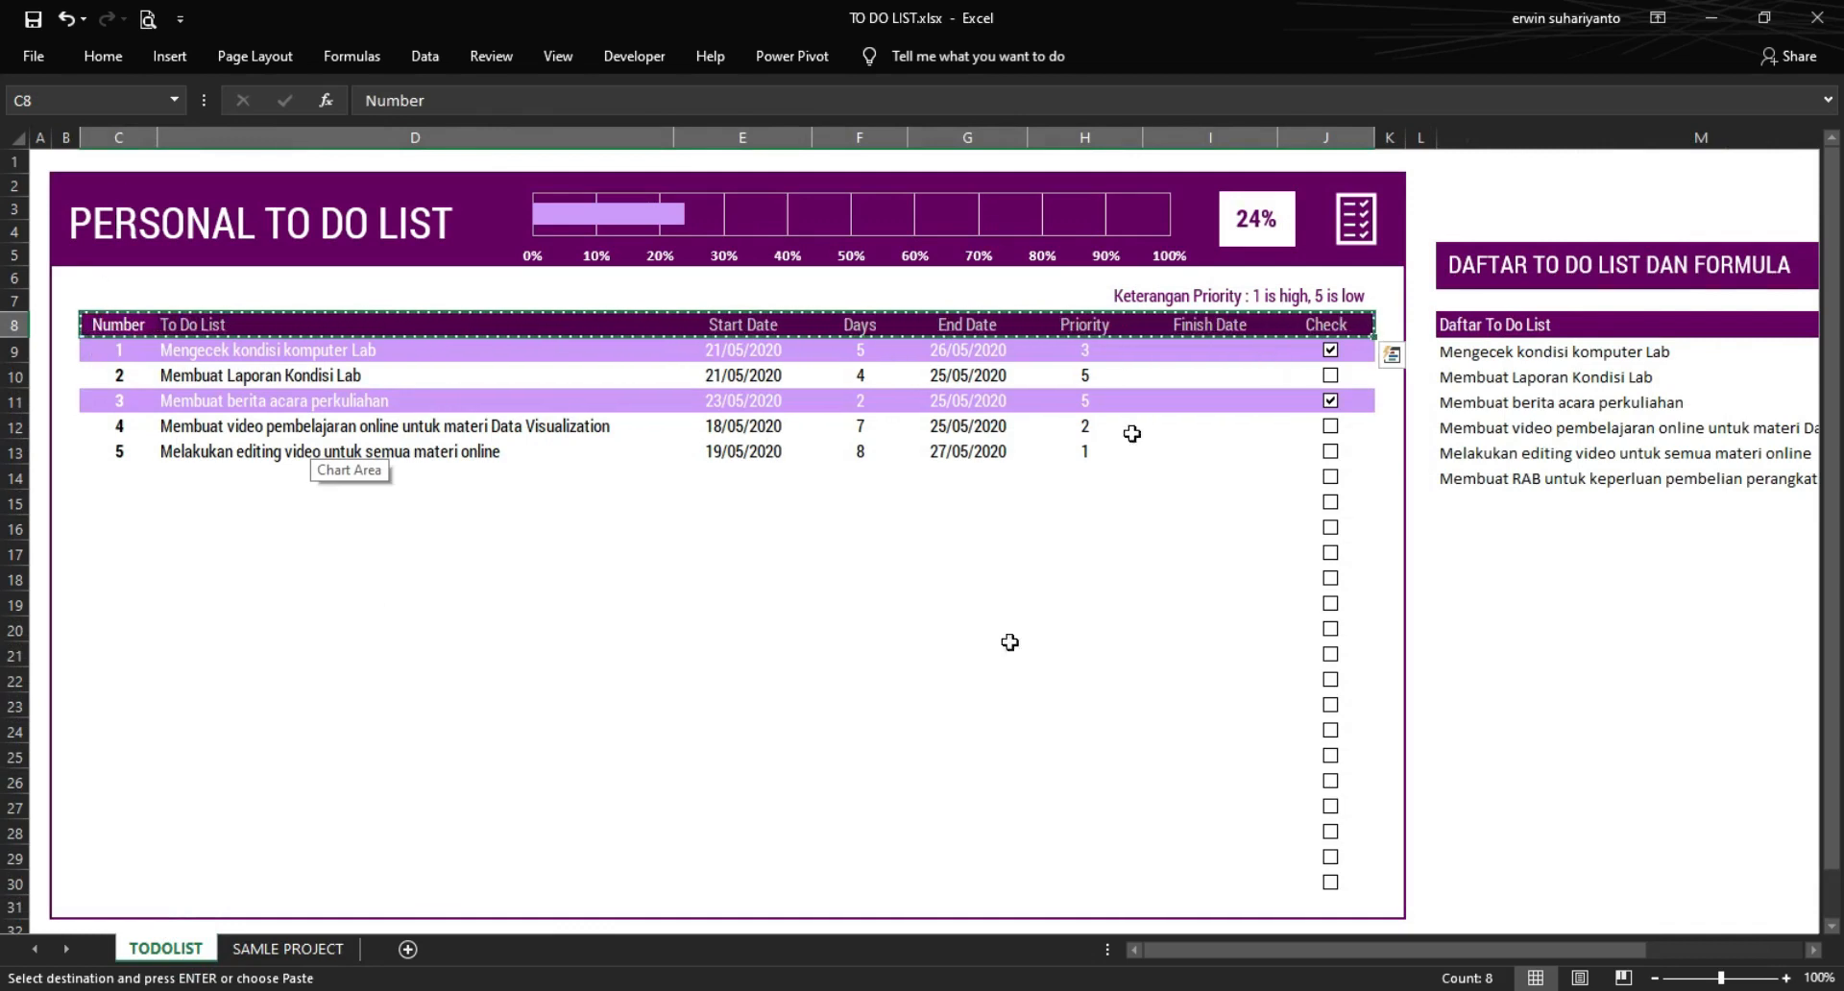
click(290, 948)
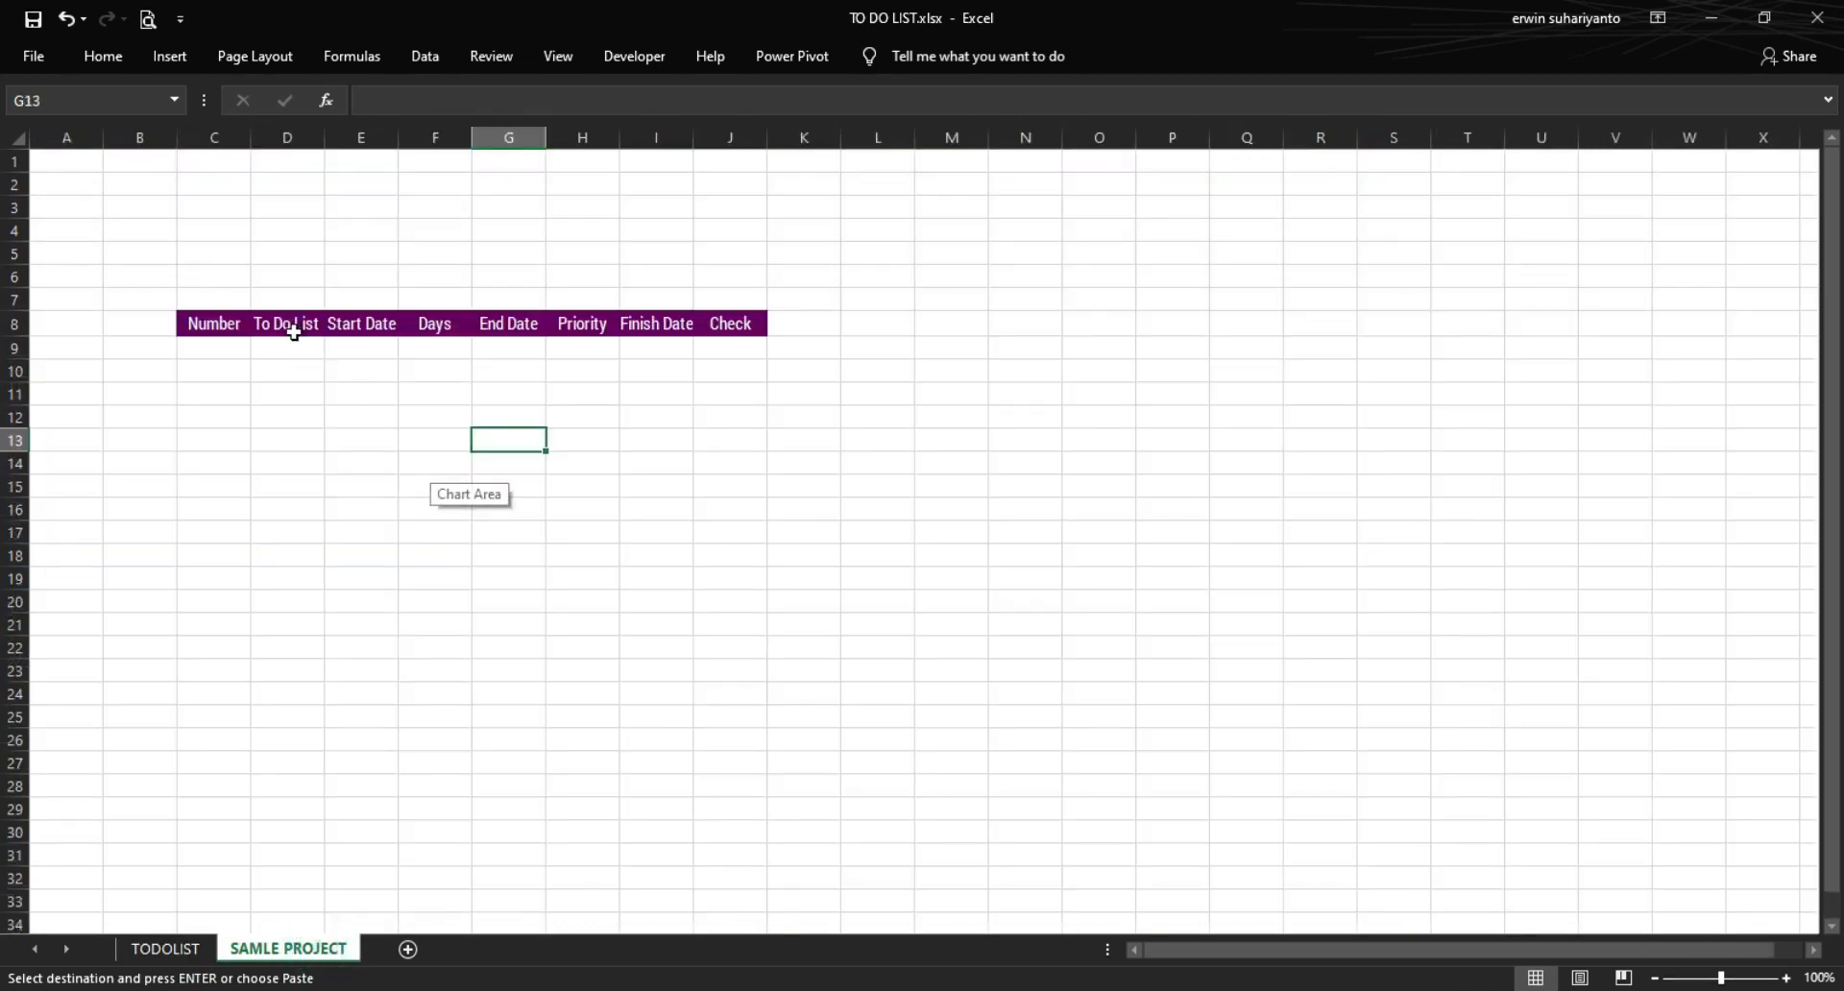
drag(325, 135, 575, 149)
drag(143, 142, 53, 146)
click(305, 205)
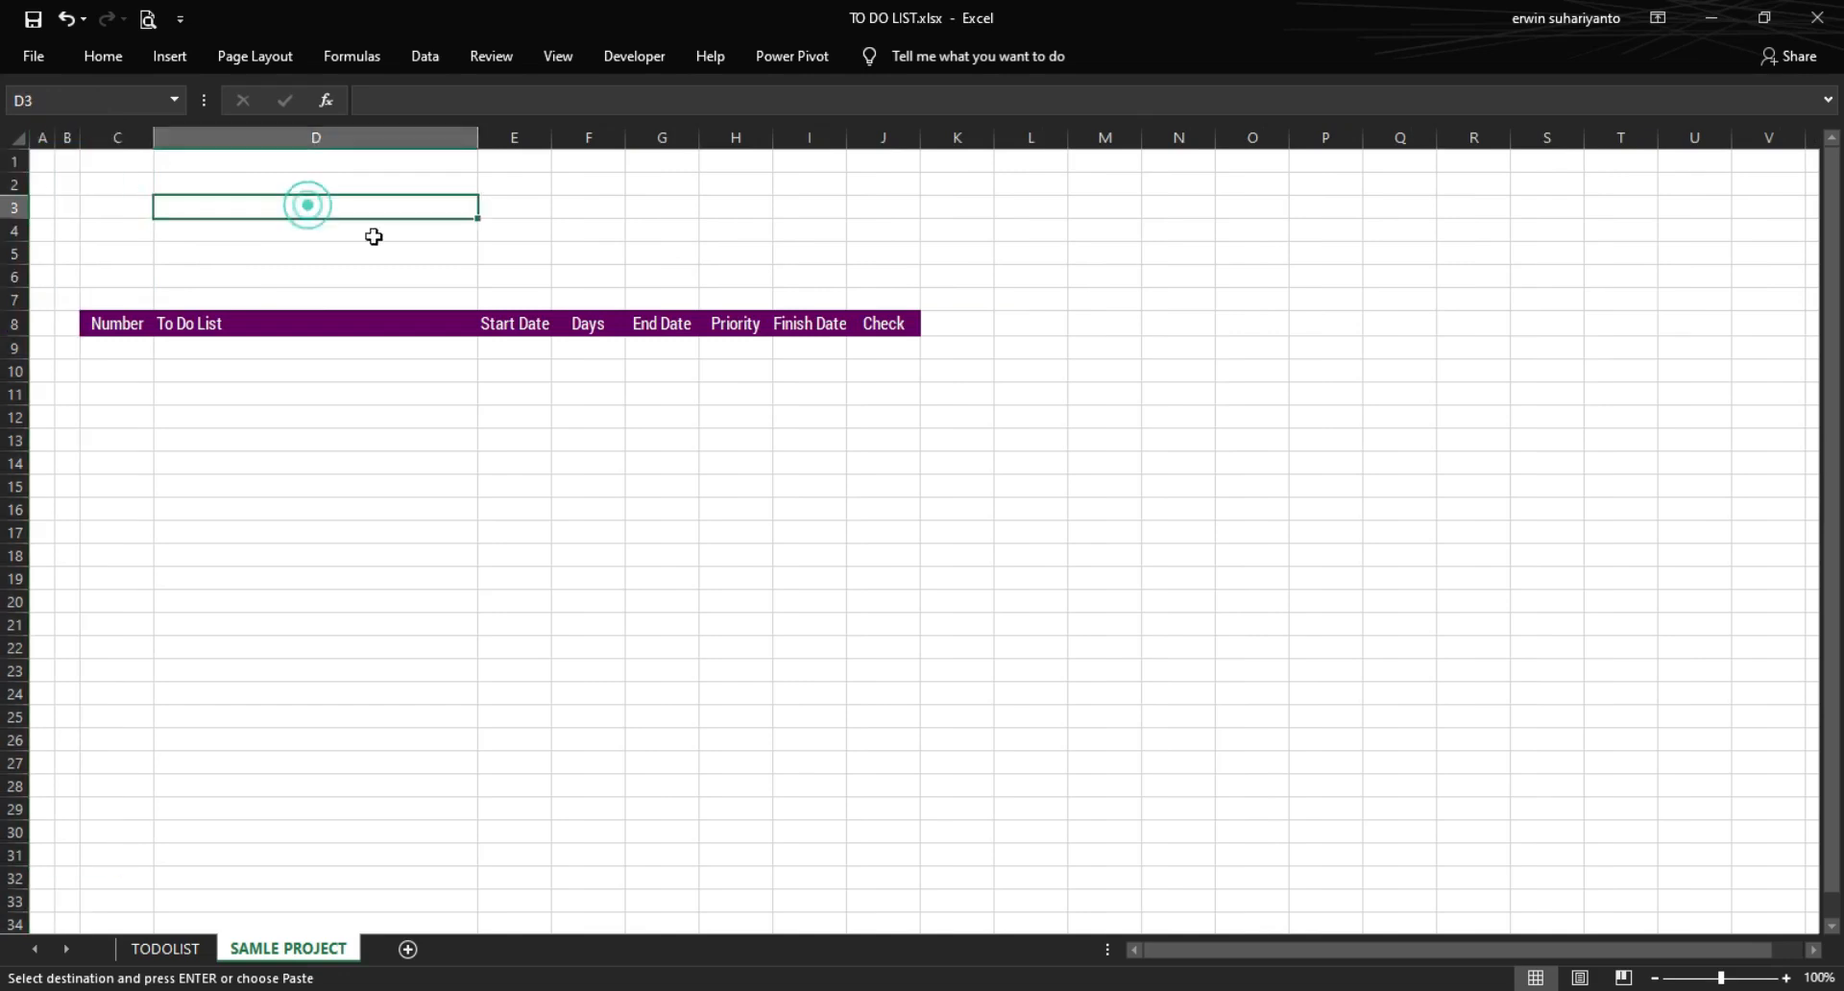
- Widen columns C through J so every header from Number to Check has comfortable space
drag(554, 139, 1041, 144)
drag(477, 139, 551, 139)
drag(153, 137, 164, 137)
drag(1033, 136, 1053, 137)
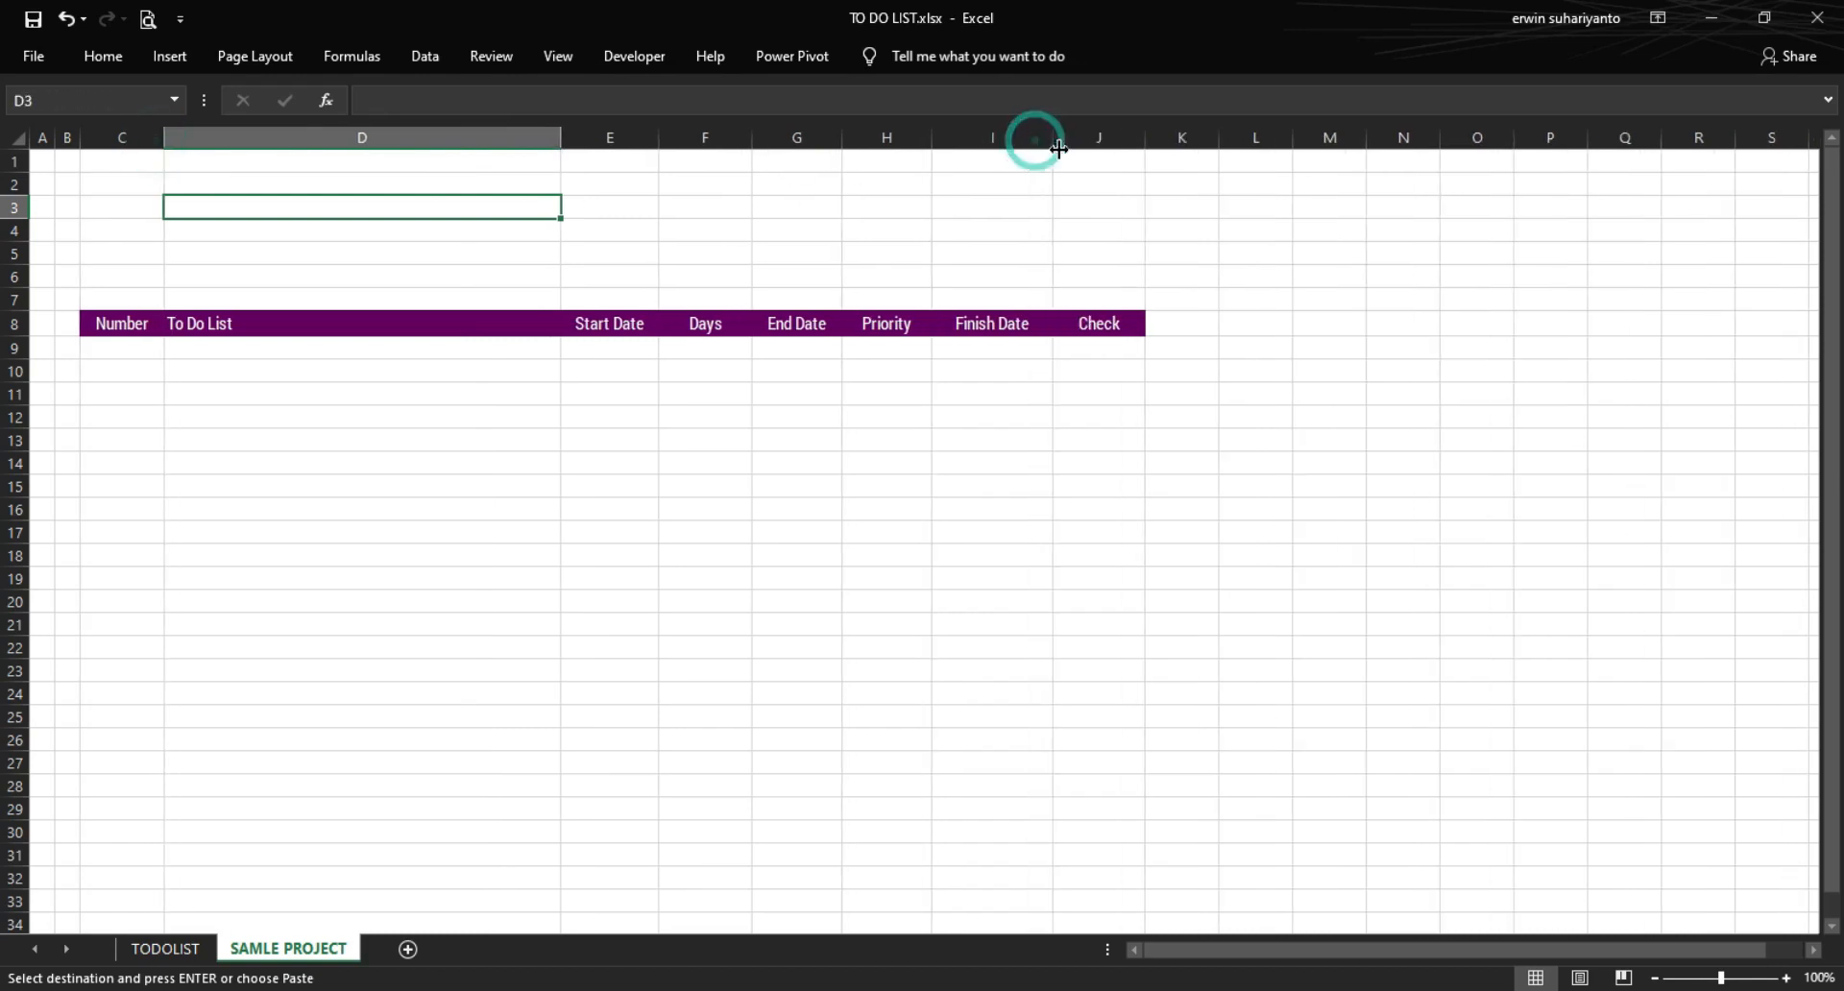
drag(615, 139, 966, 137)
click(1199, 250)
drag(1180, 140, 1200, 139)
click(1355, 333)
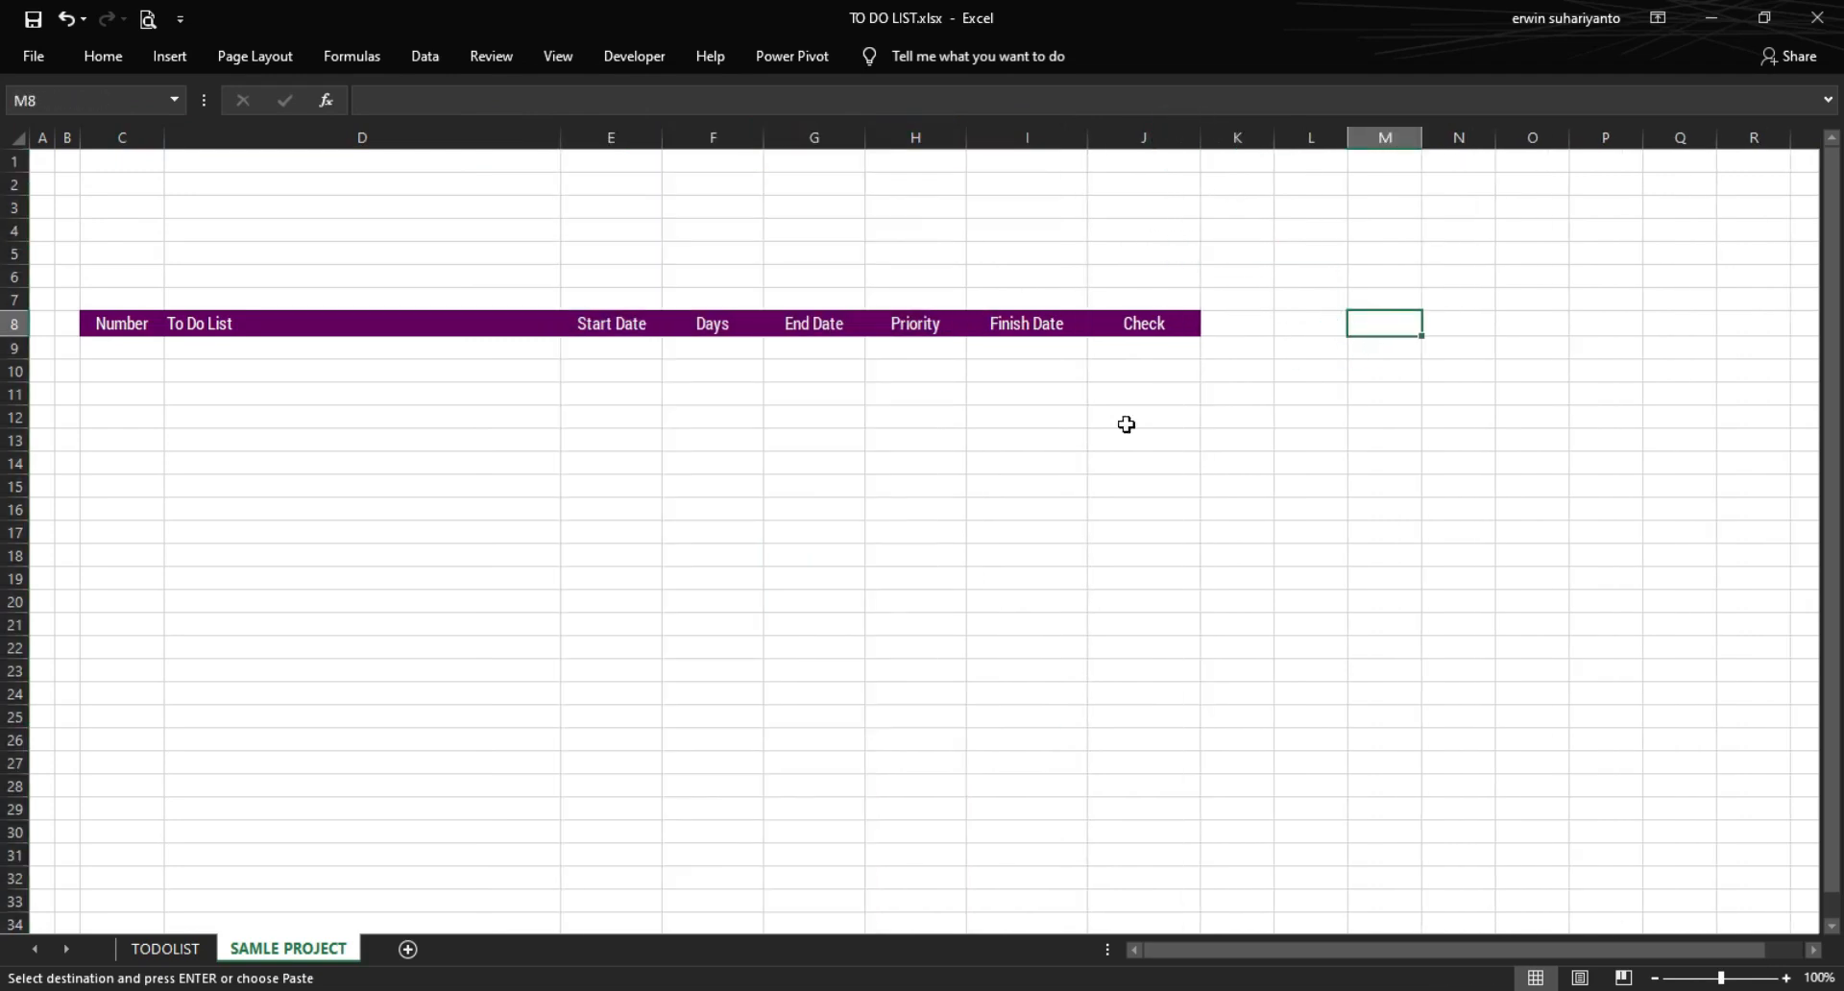
click(397, 453)
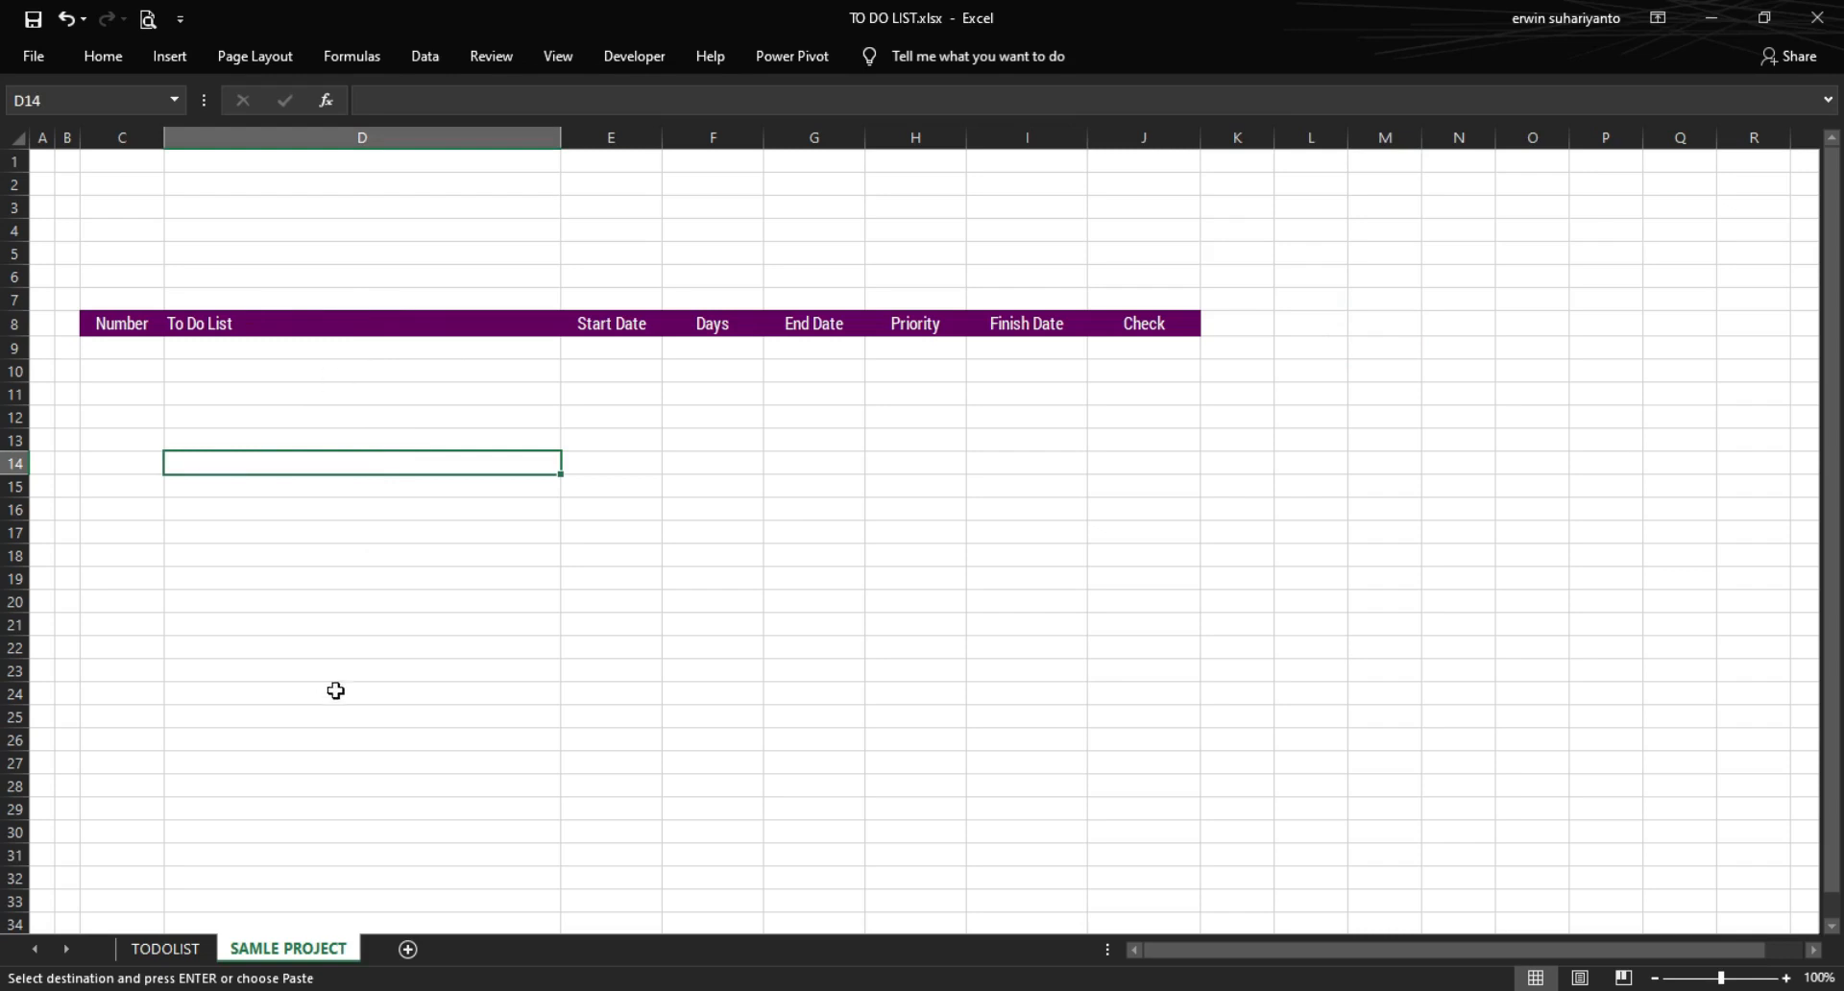
click(672, 484)
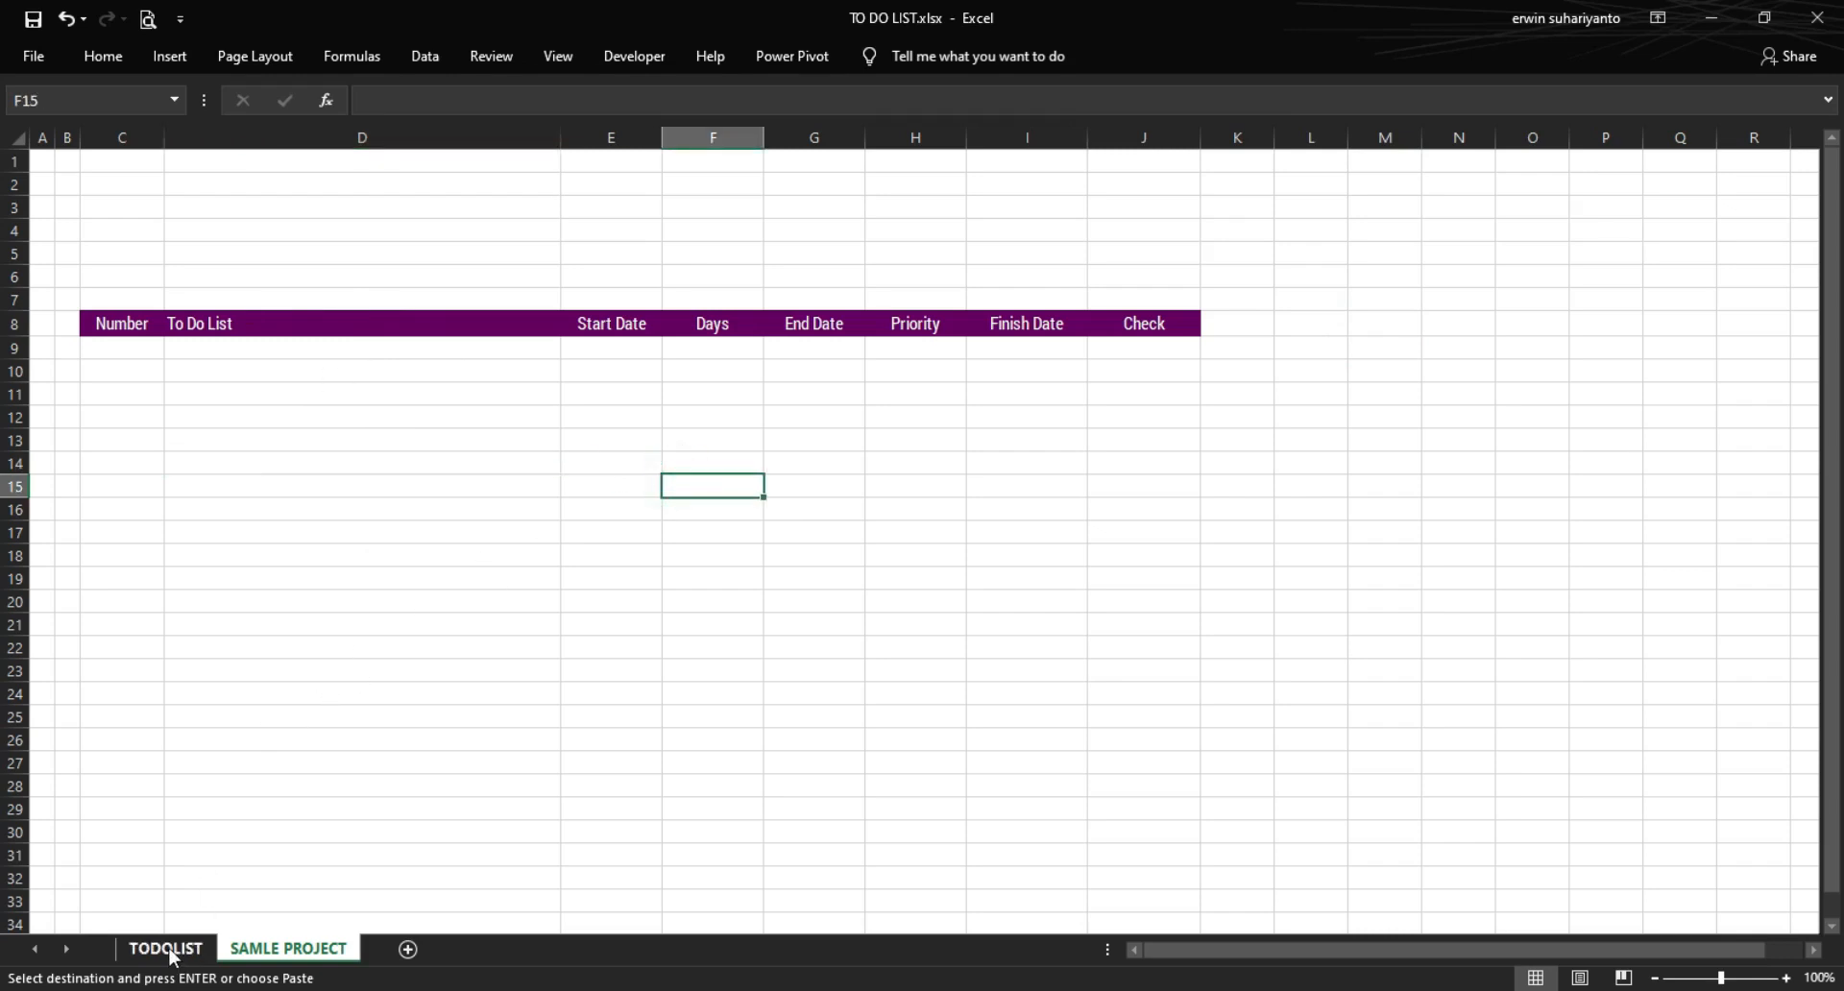
click(173, 949)
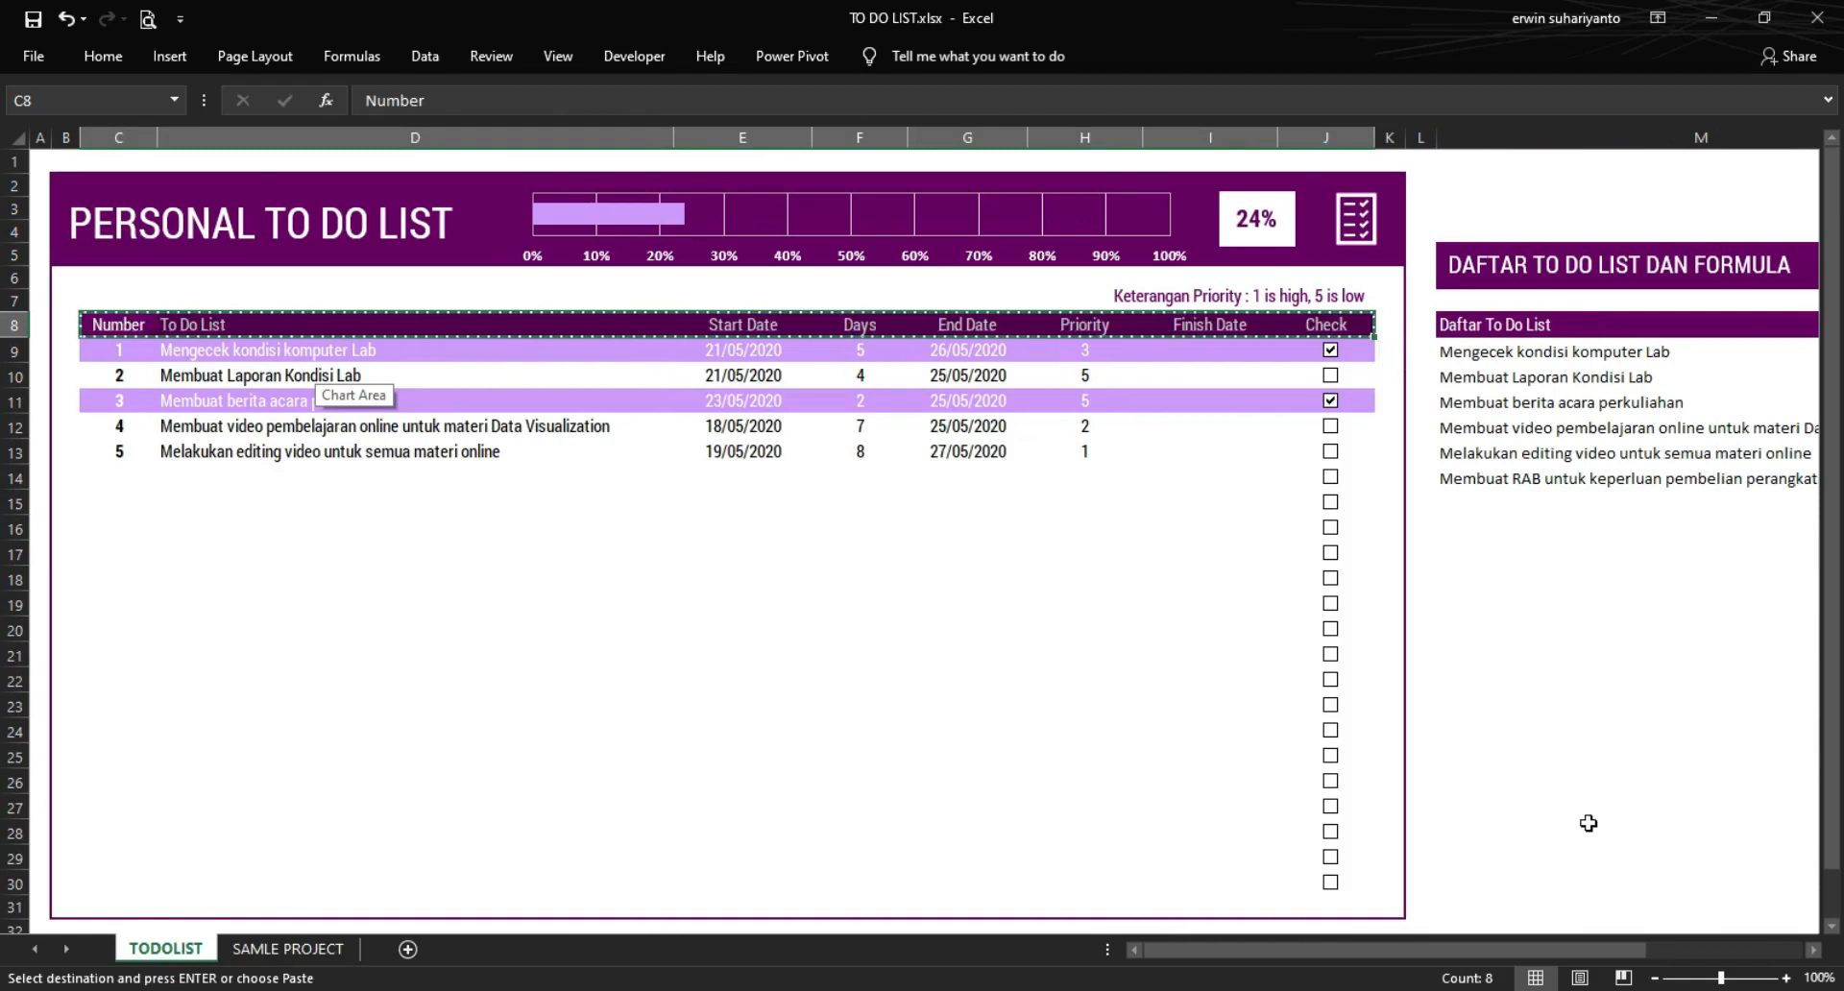
click(1621, 780)
double_click(1621, 780)
scroll(1397, 951, left, 6)
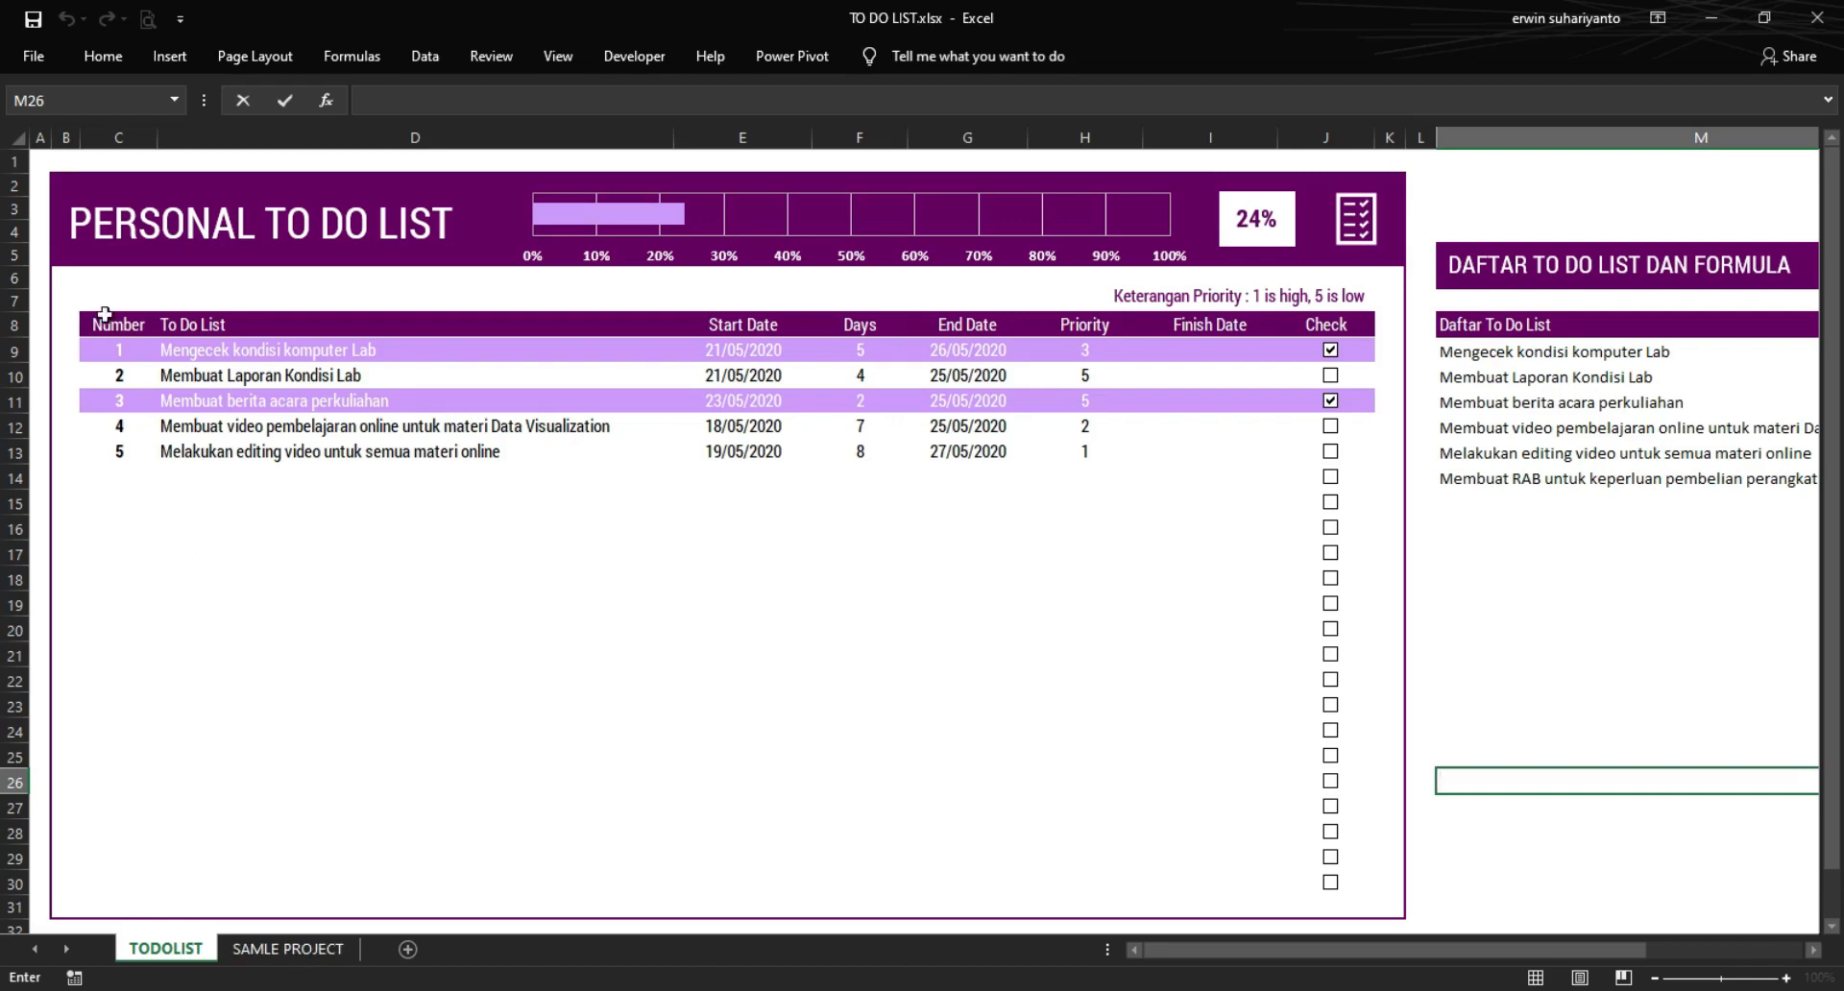
- Fill cells B2:J4 on the SAMLE PROJECT sheet with dark purple as a title banner
click(300, 949)
drag(72, 182, 1172, 235)
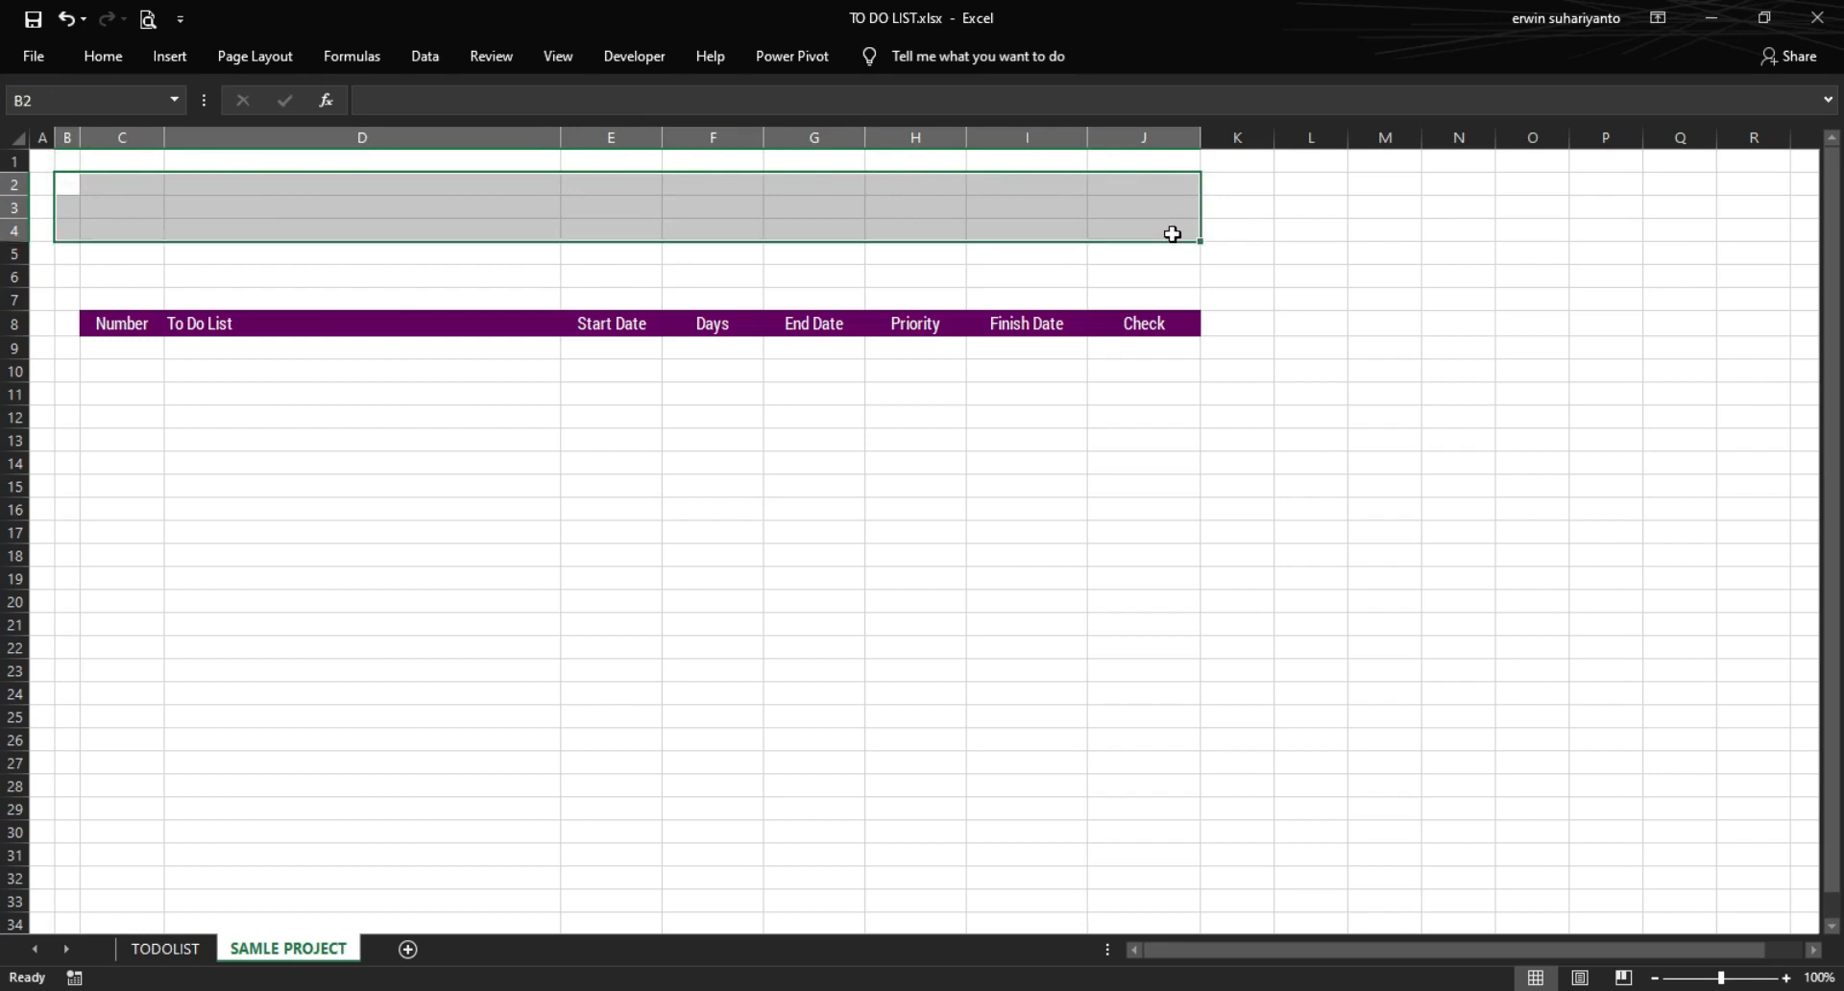
click(96, 55)
click(363, 135)
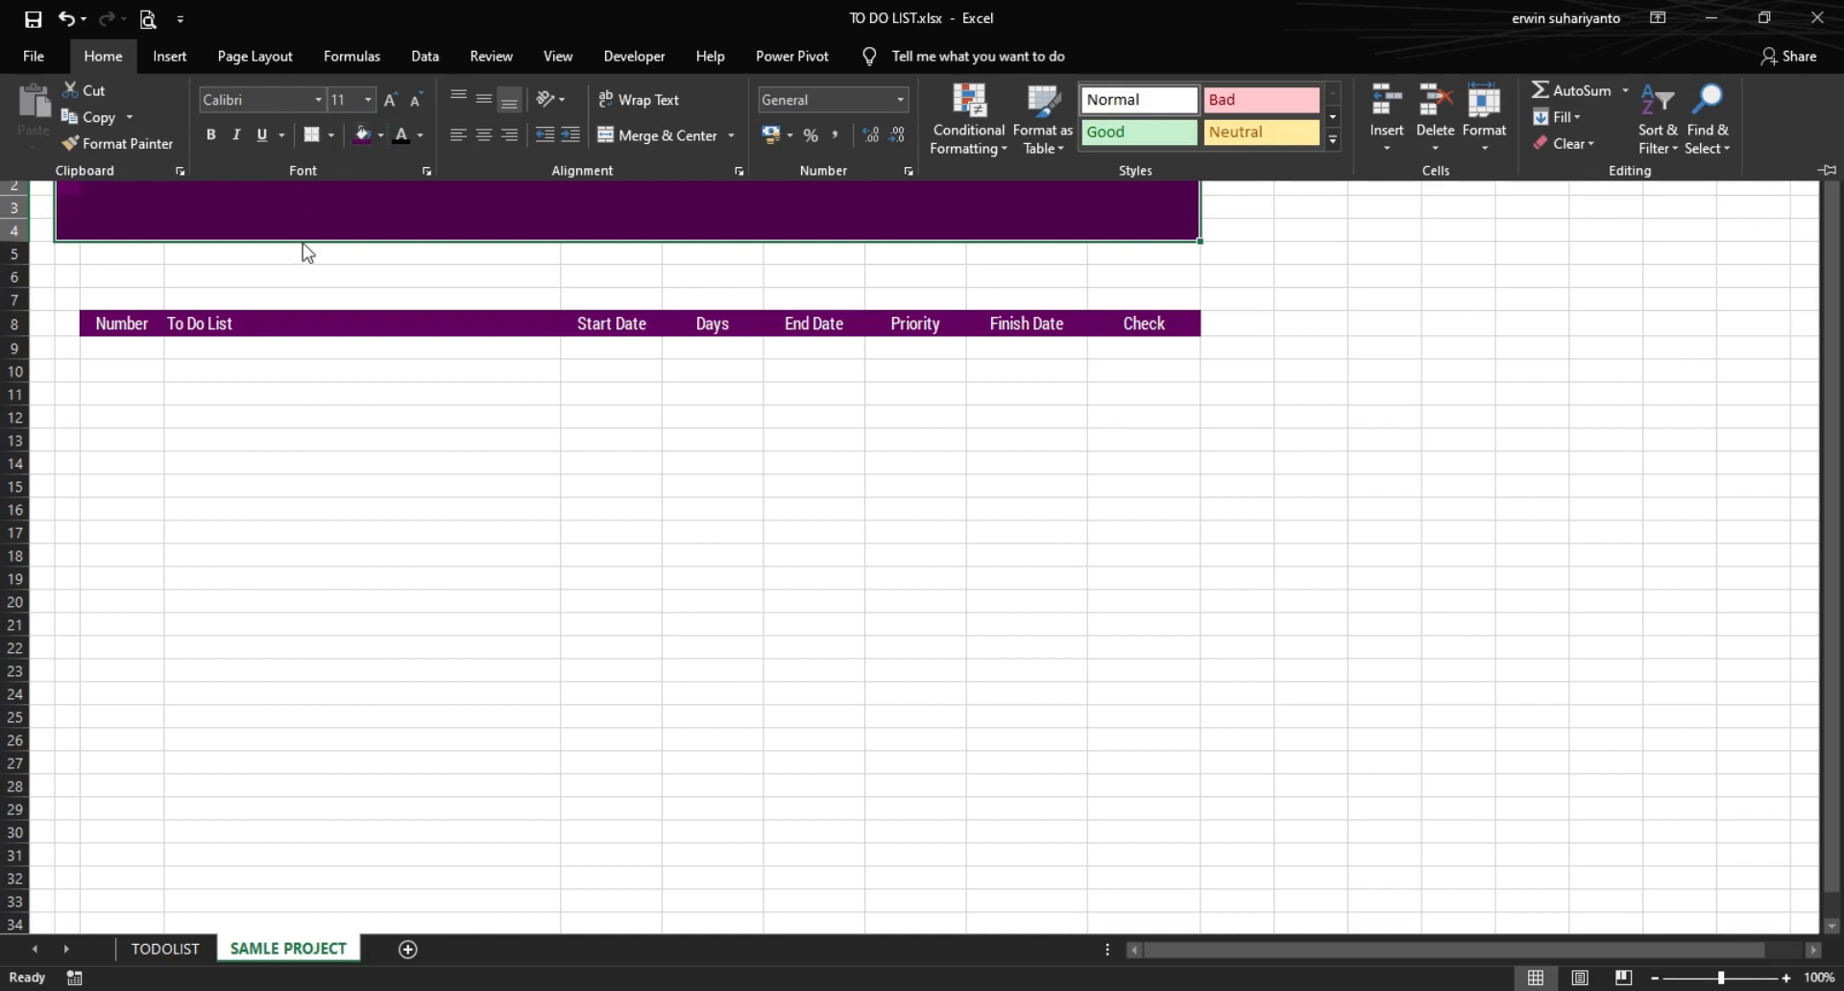
click(303, 245)
click(299, 267)
- Extend the dark purple banner fill to B2:K4 and narrow column K to a slim margin
drag(70, 193, 330, 239)
drag(64, 251, 1244, 607)
drag(81, 189, 1239, 226)
click(81, 58)
click(361, 138)
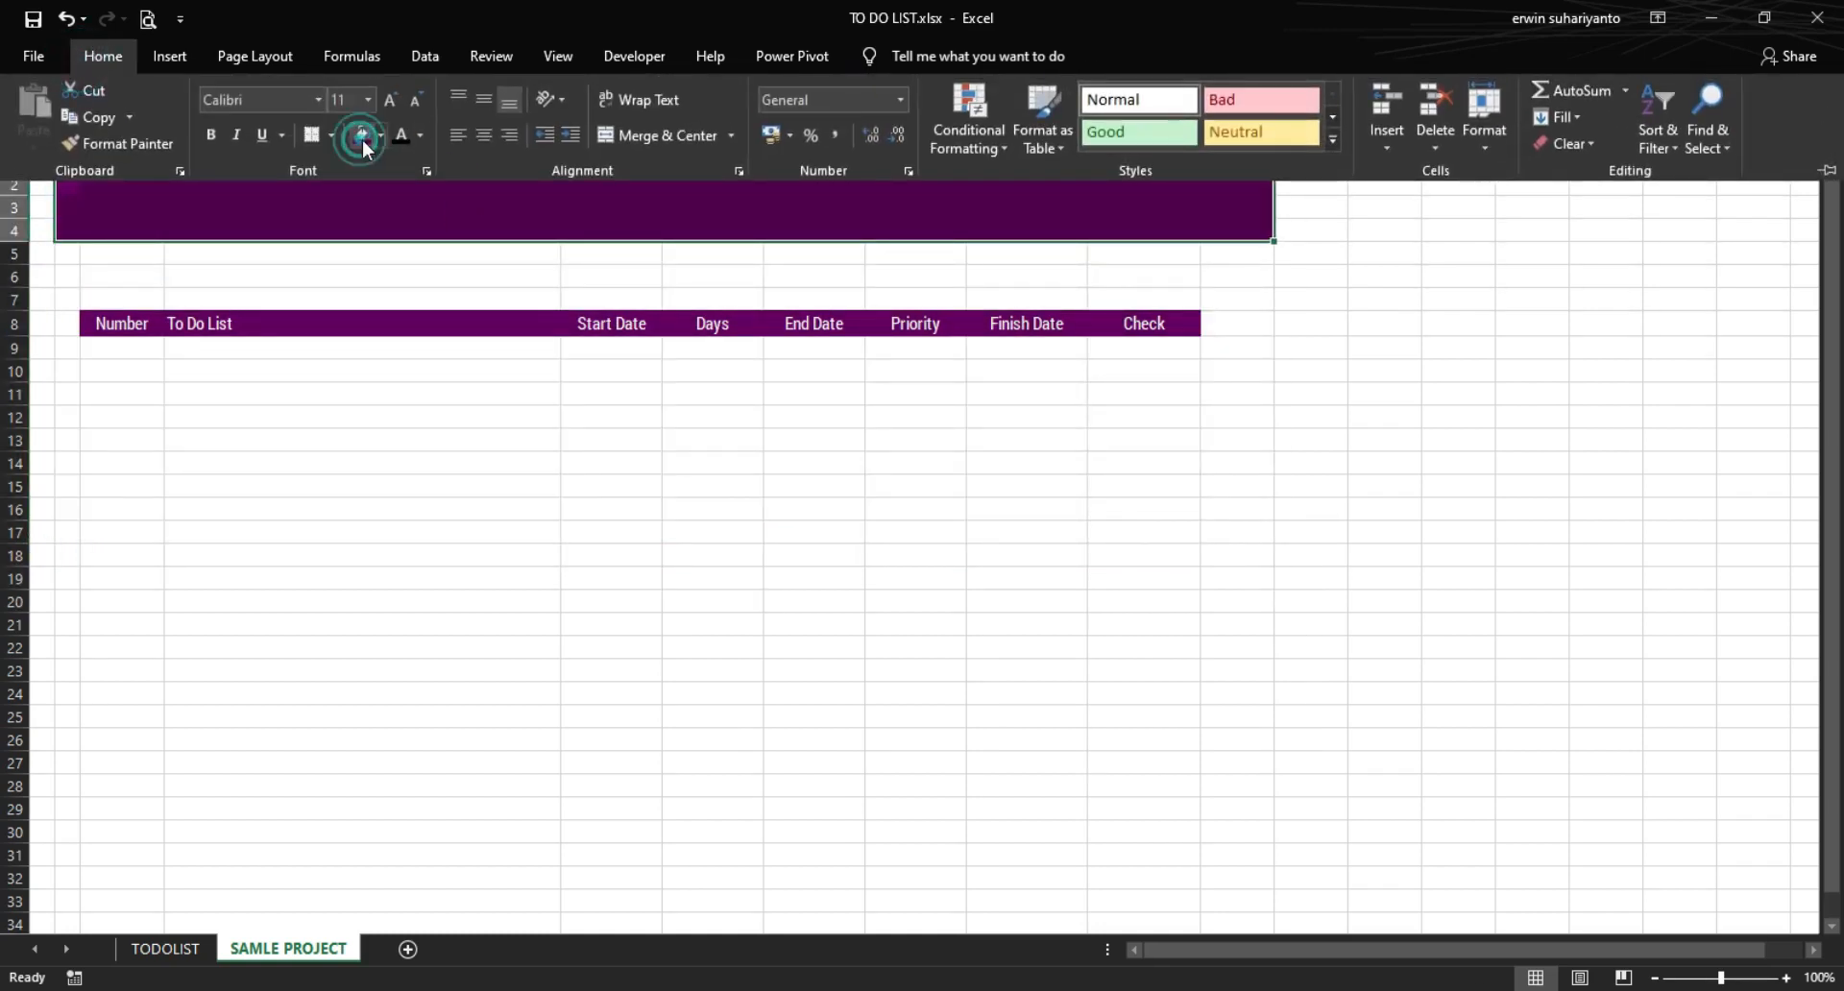
click(1243, 259)
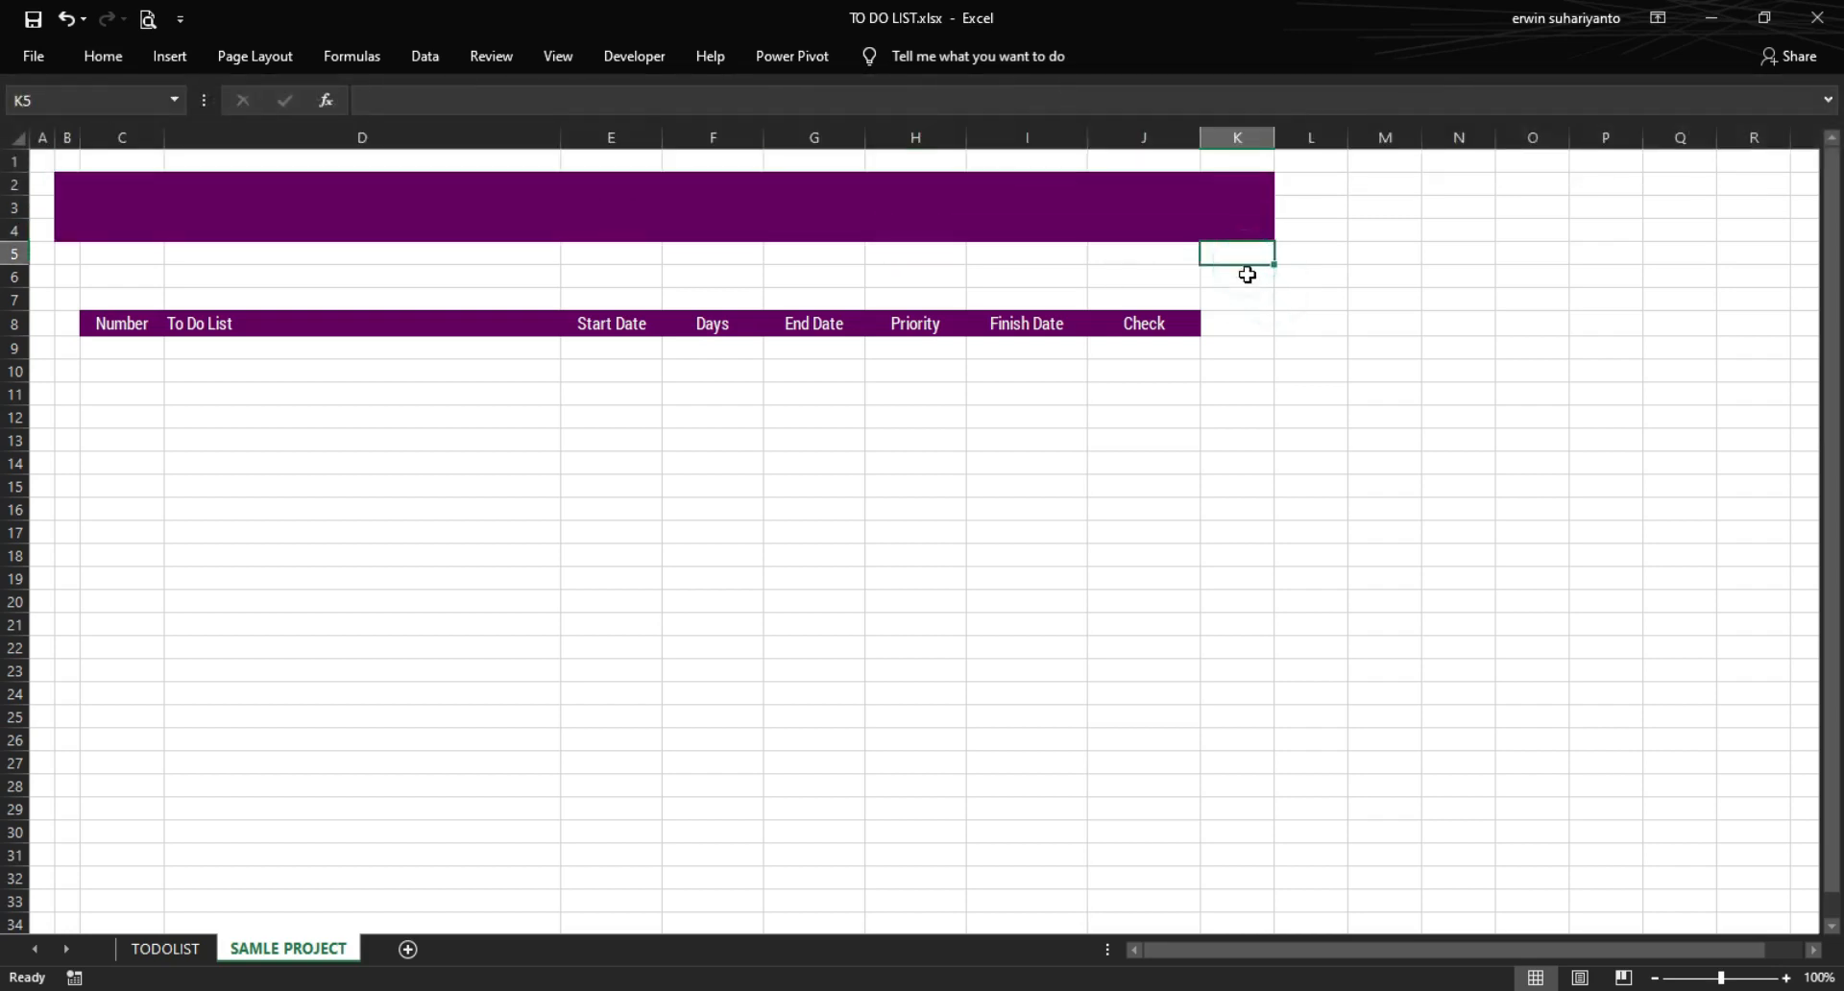
drag(1275, 147, 1234, 152)
click(1292, 292)
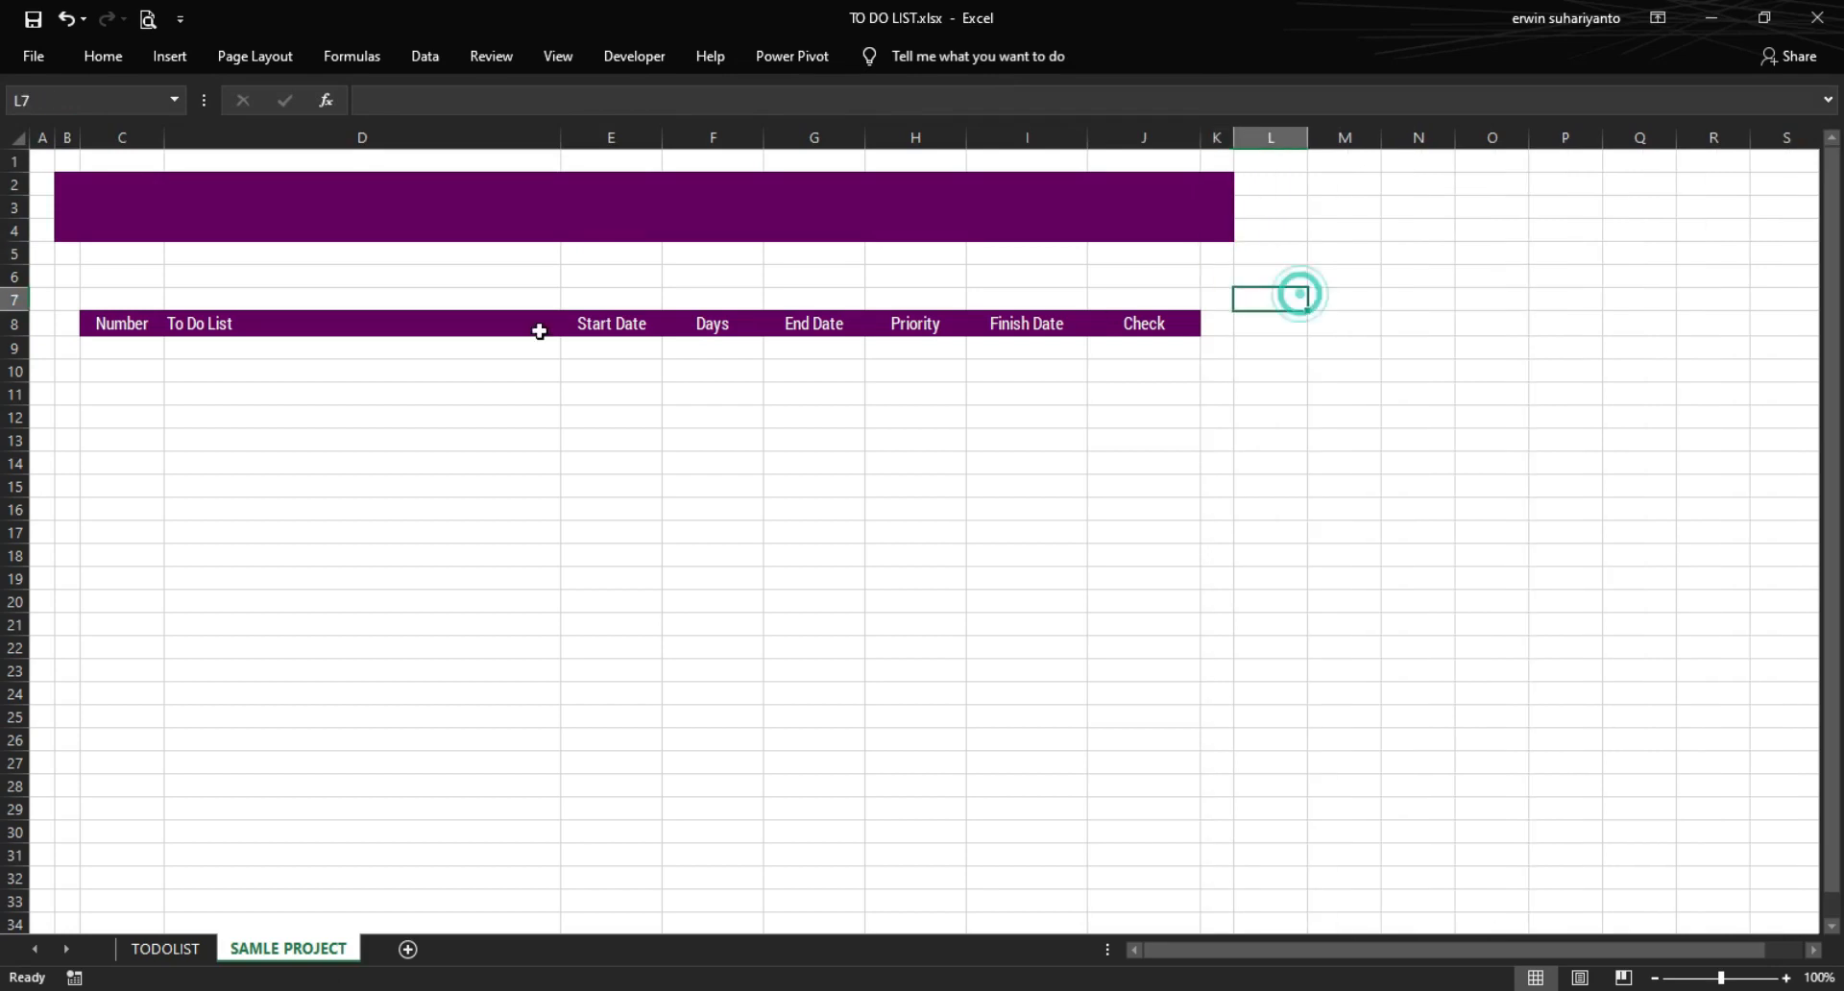
drag(53, 188, 1197, 582)
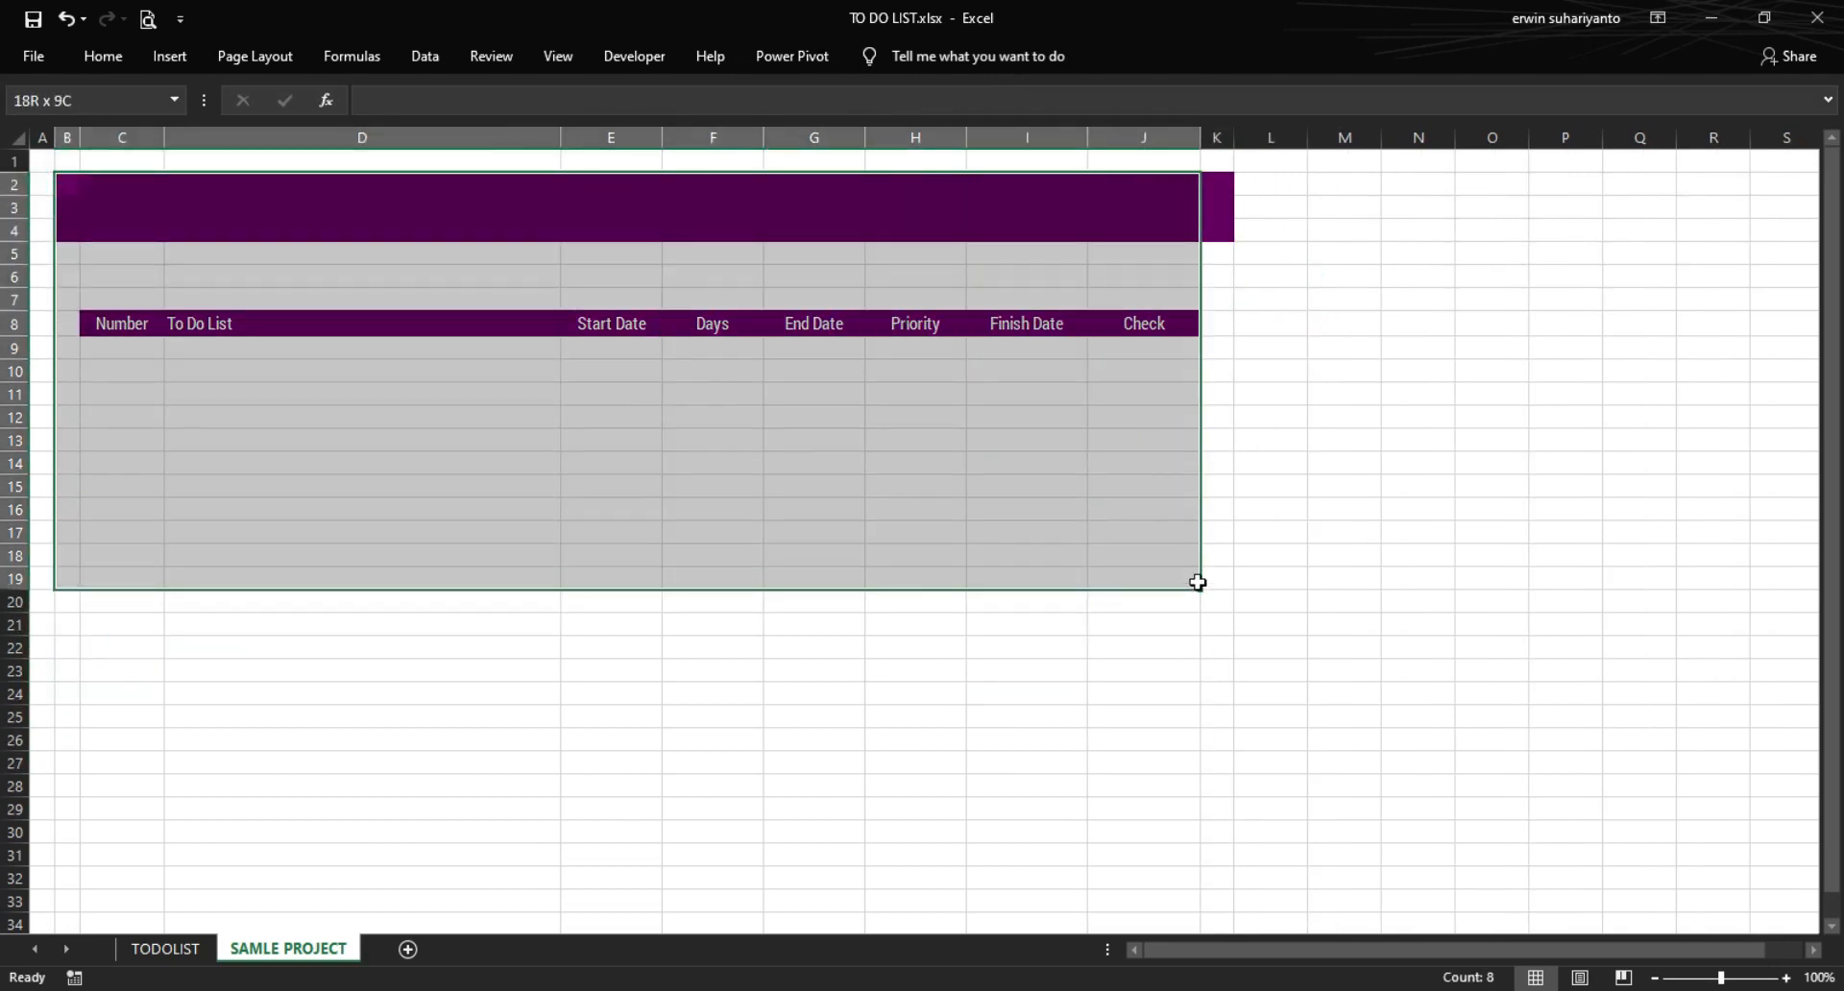
click(210, 524)
click(128, 355)
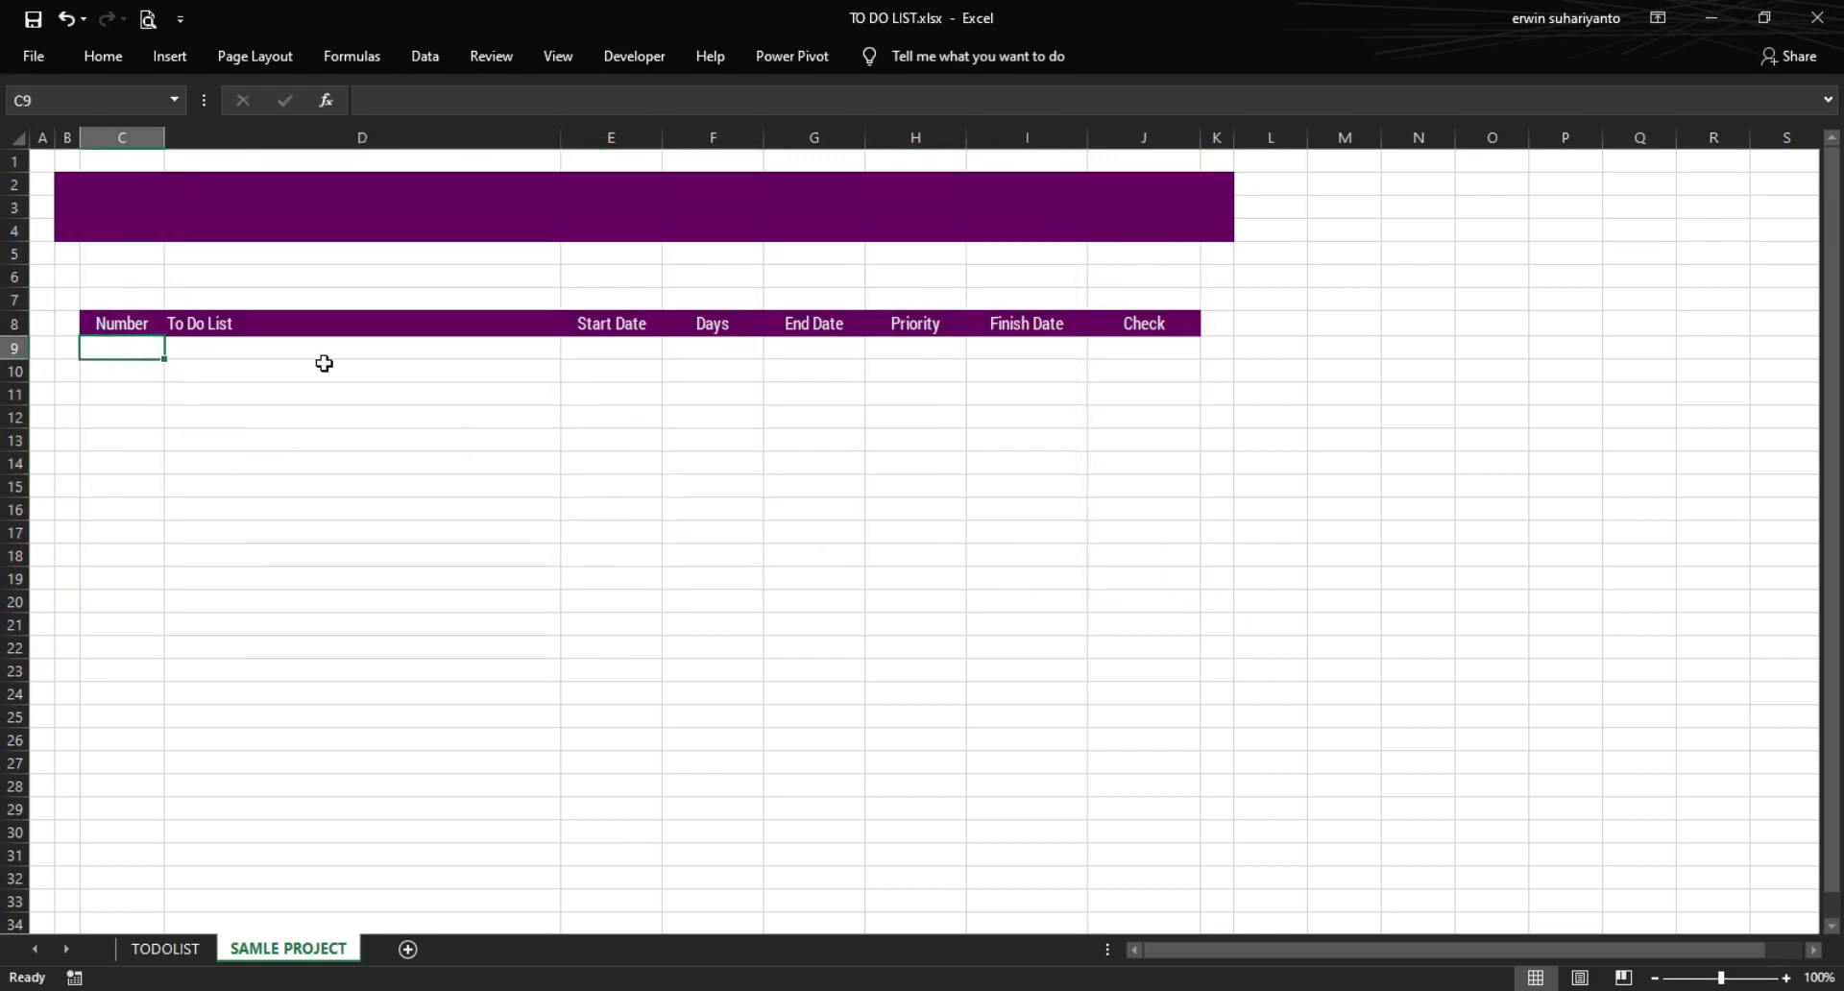
key(Return)
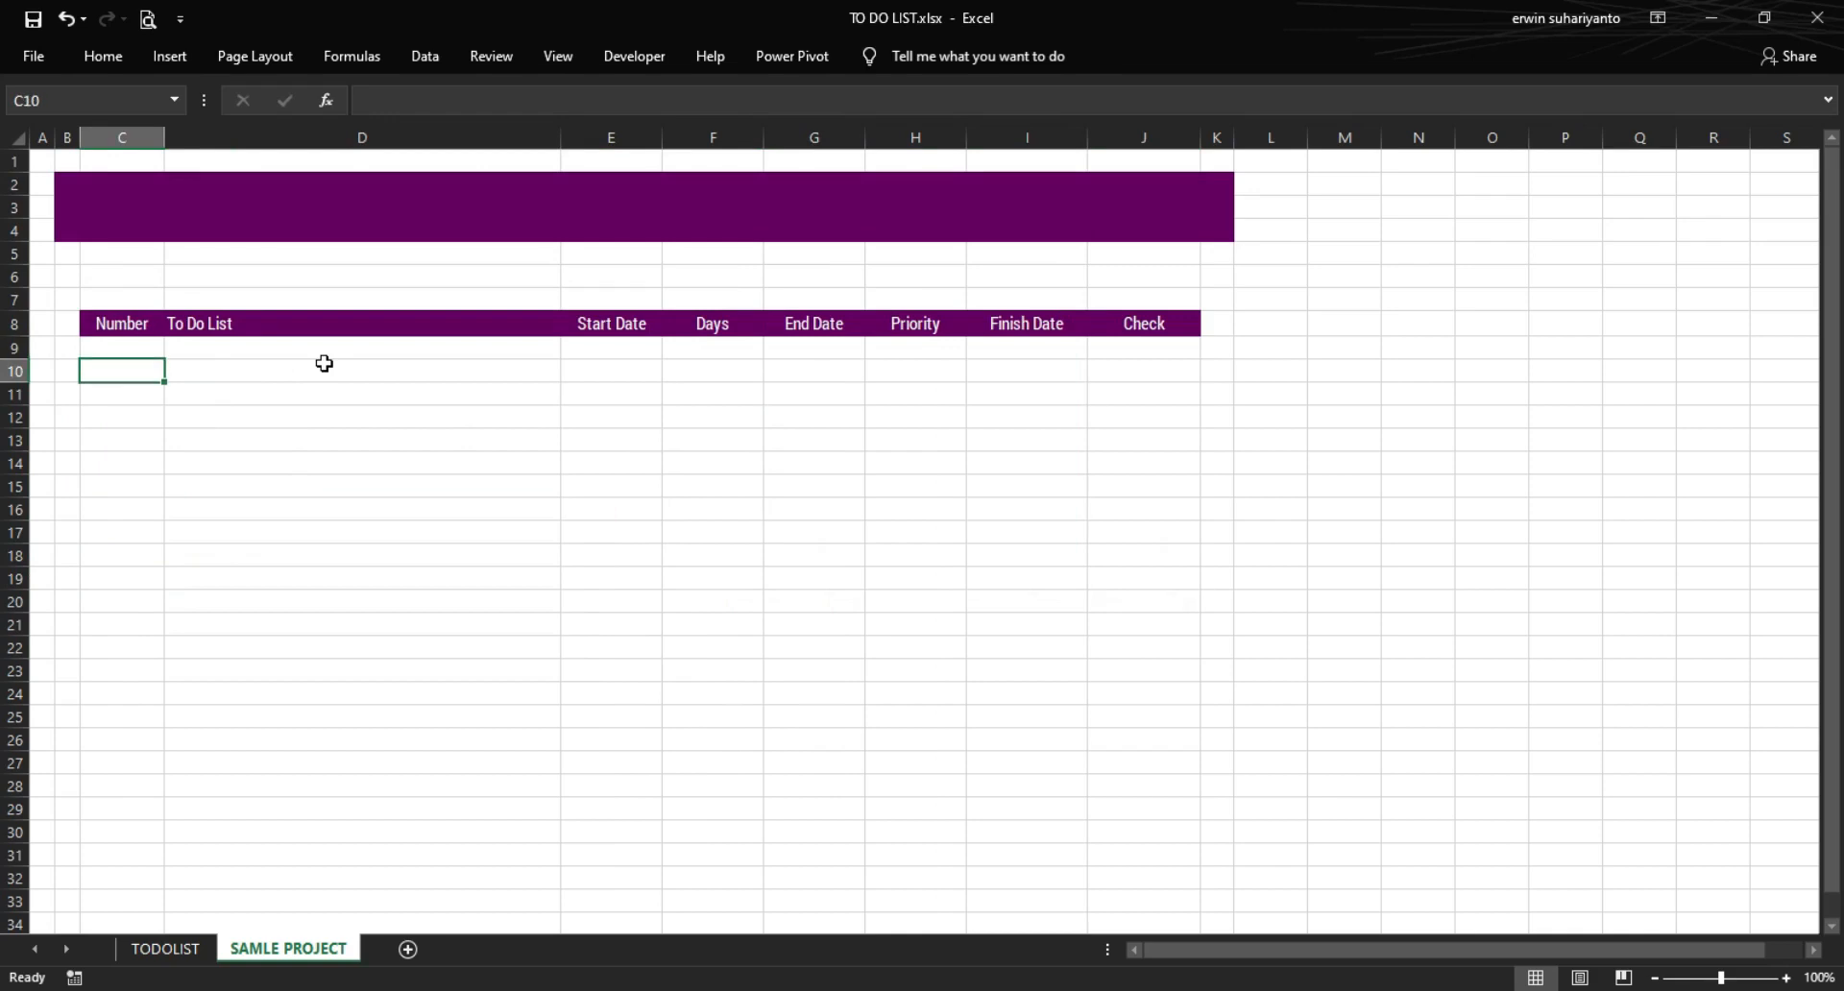
click(116, 346)
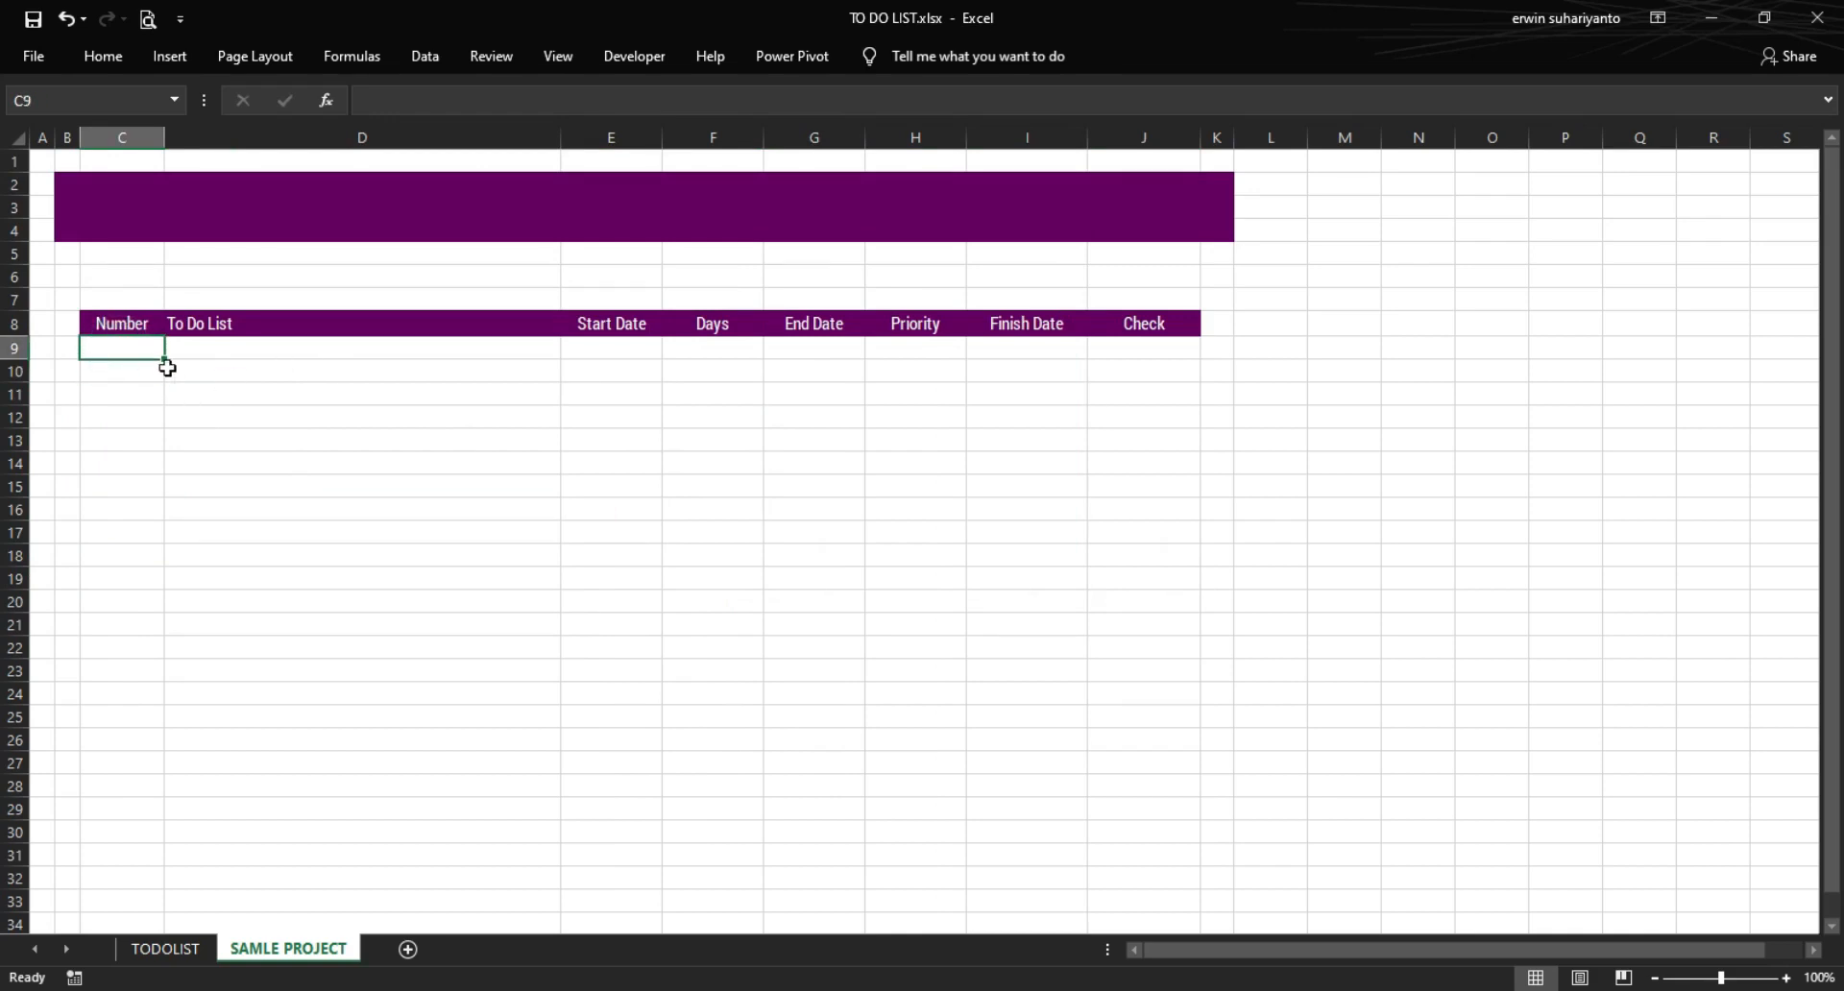
key(Down)
key(Down)
key(Down)
key(Down)
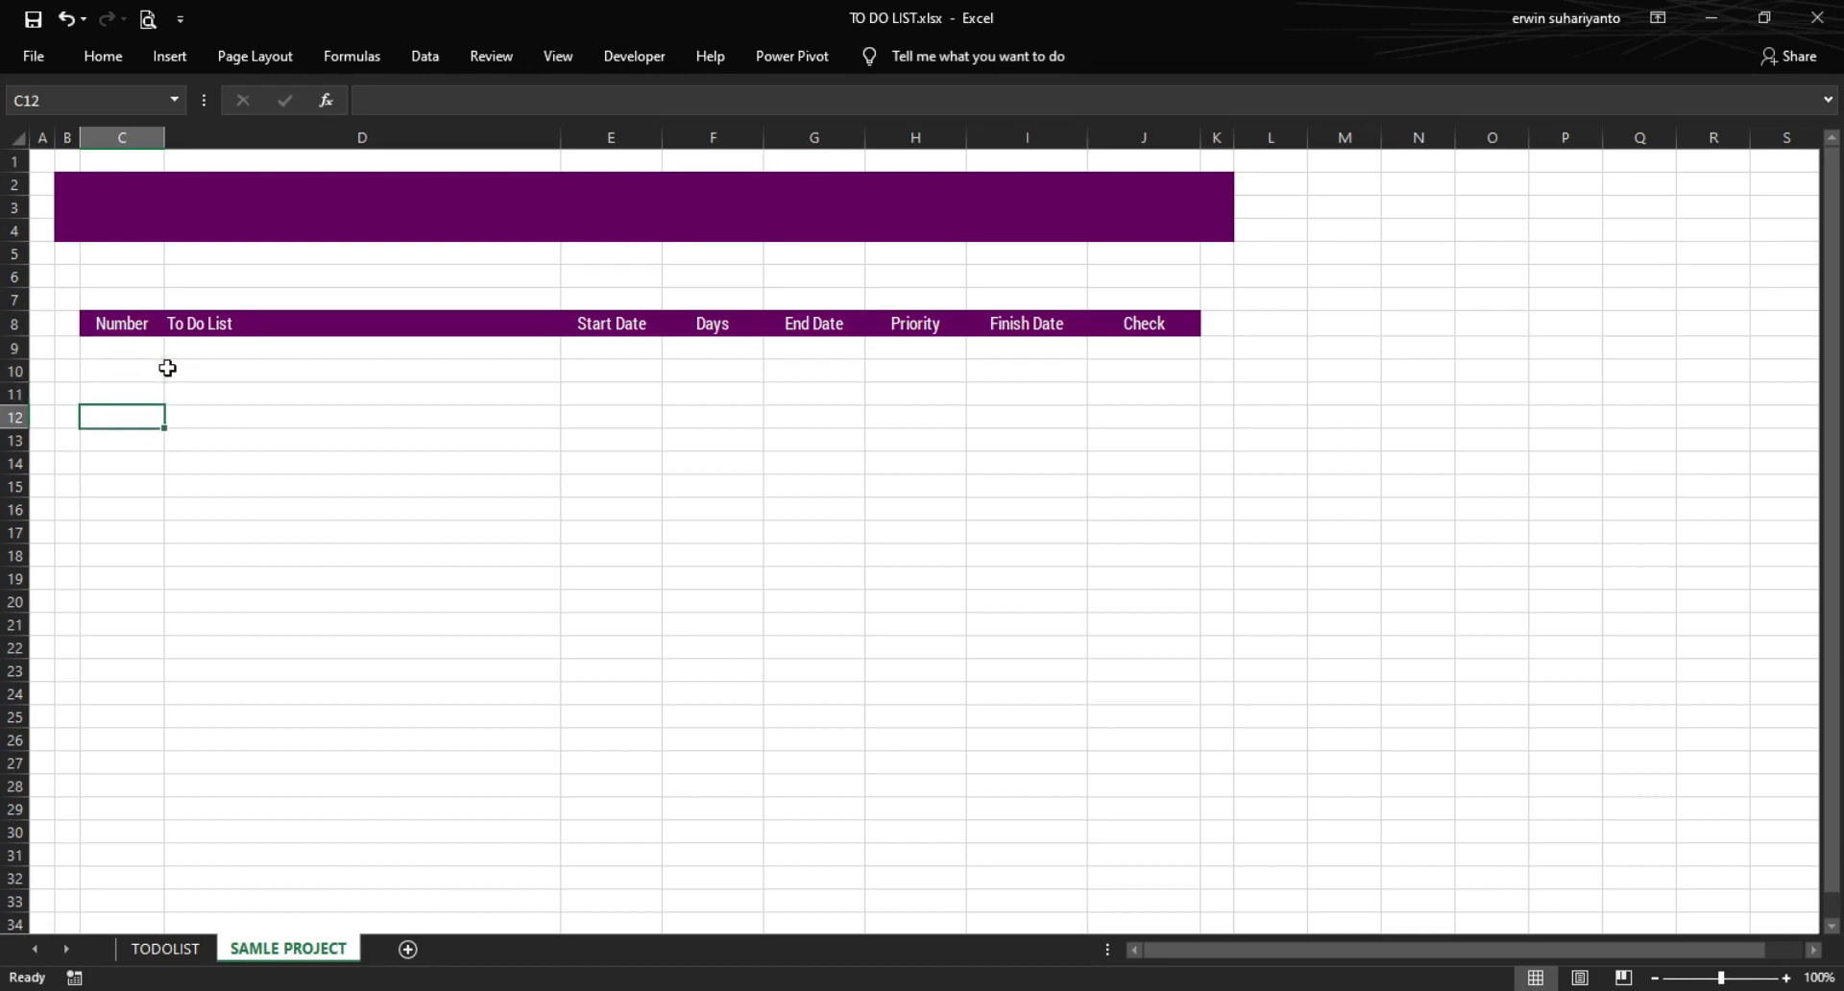
key(Down)
key(Down)
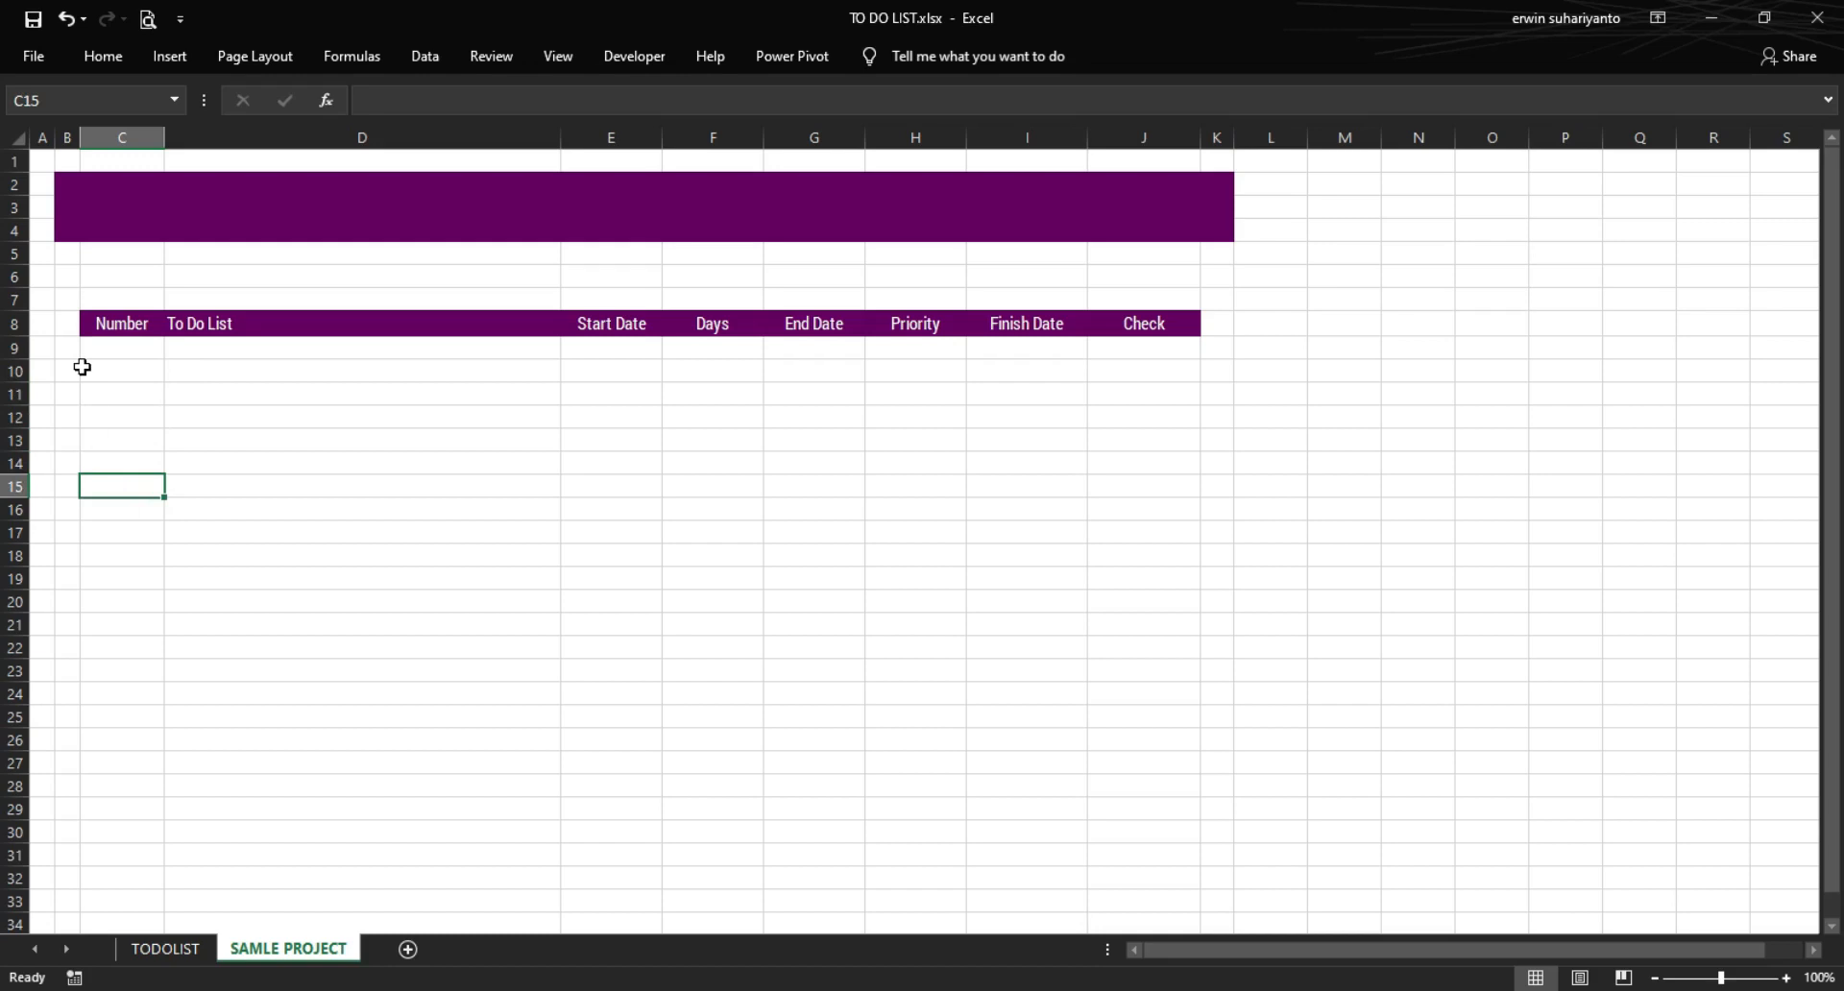
- Apply a medium-thick dark purple outline border around the to-do list frame B2:K16
drag(66, 185, 1225, 500)
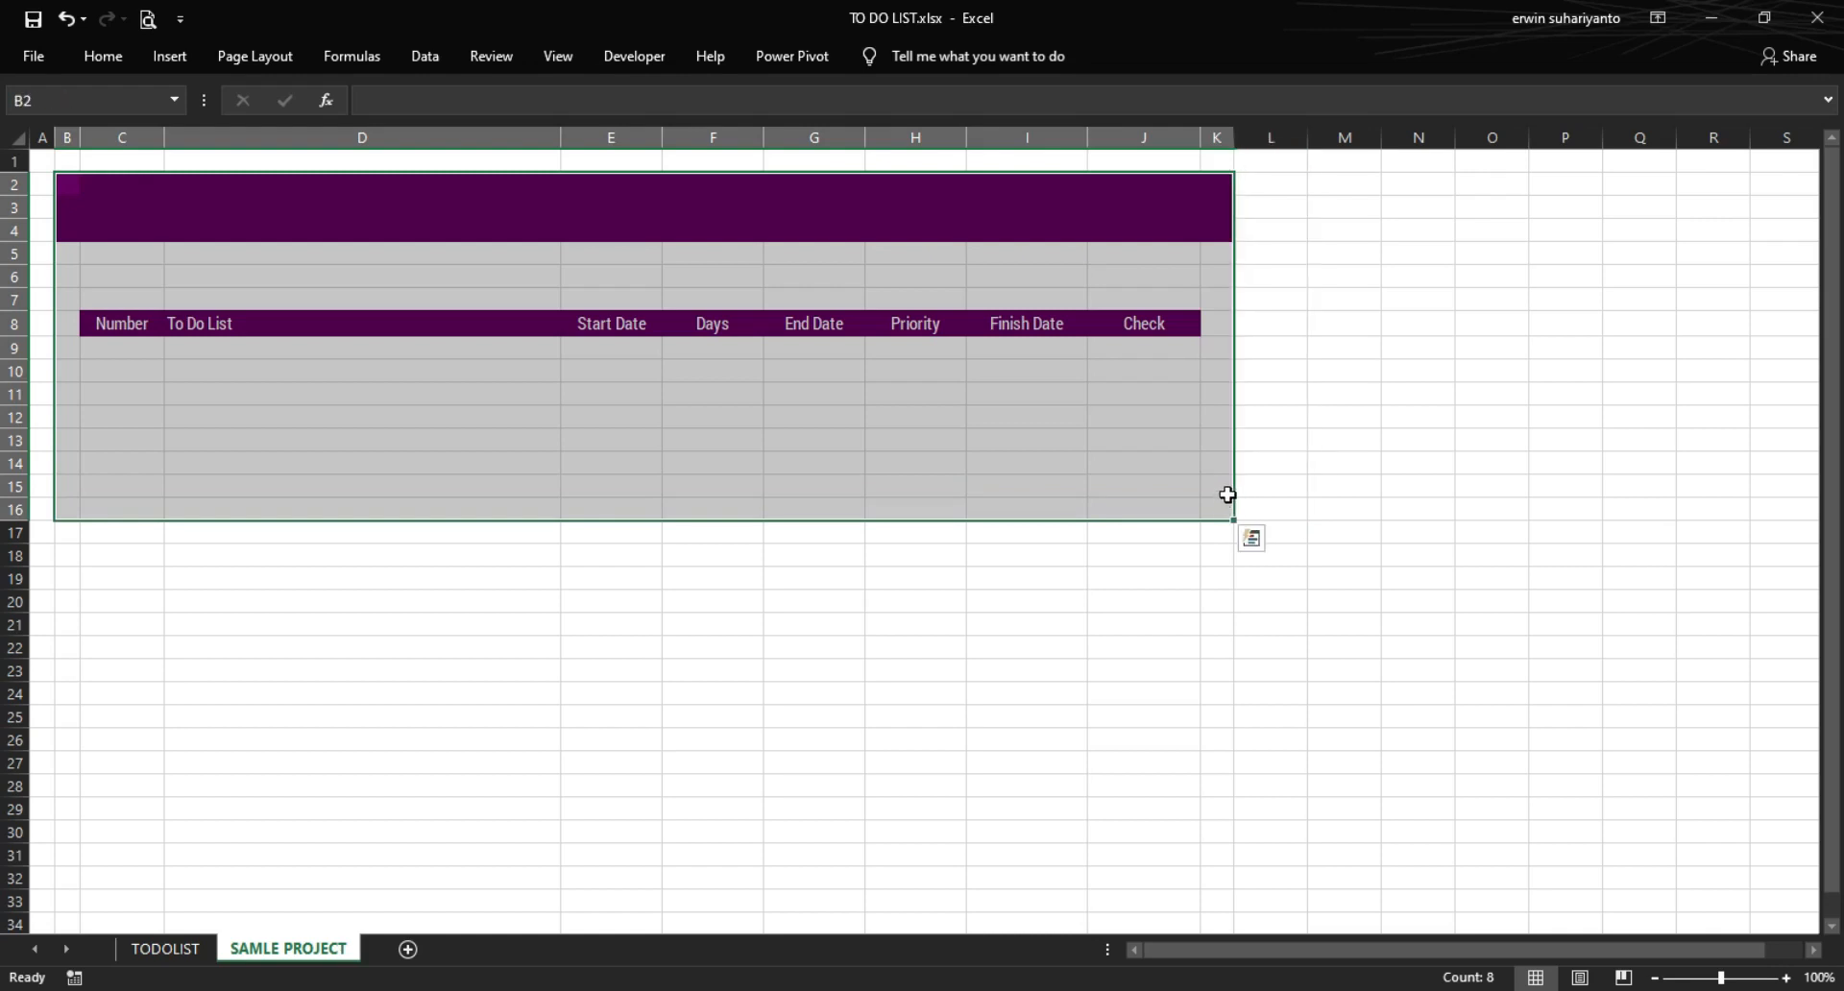
click(102, 60)
click(329, 134)
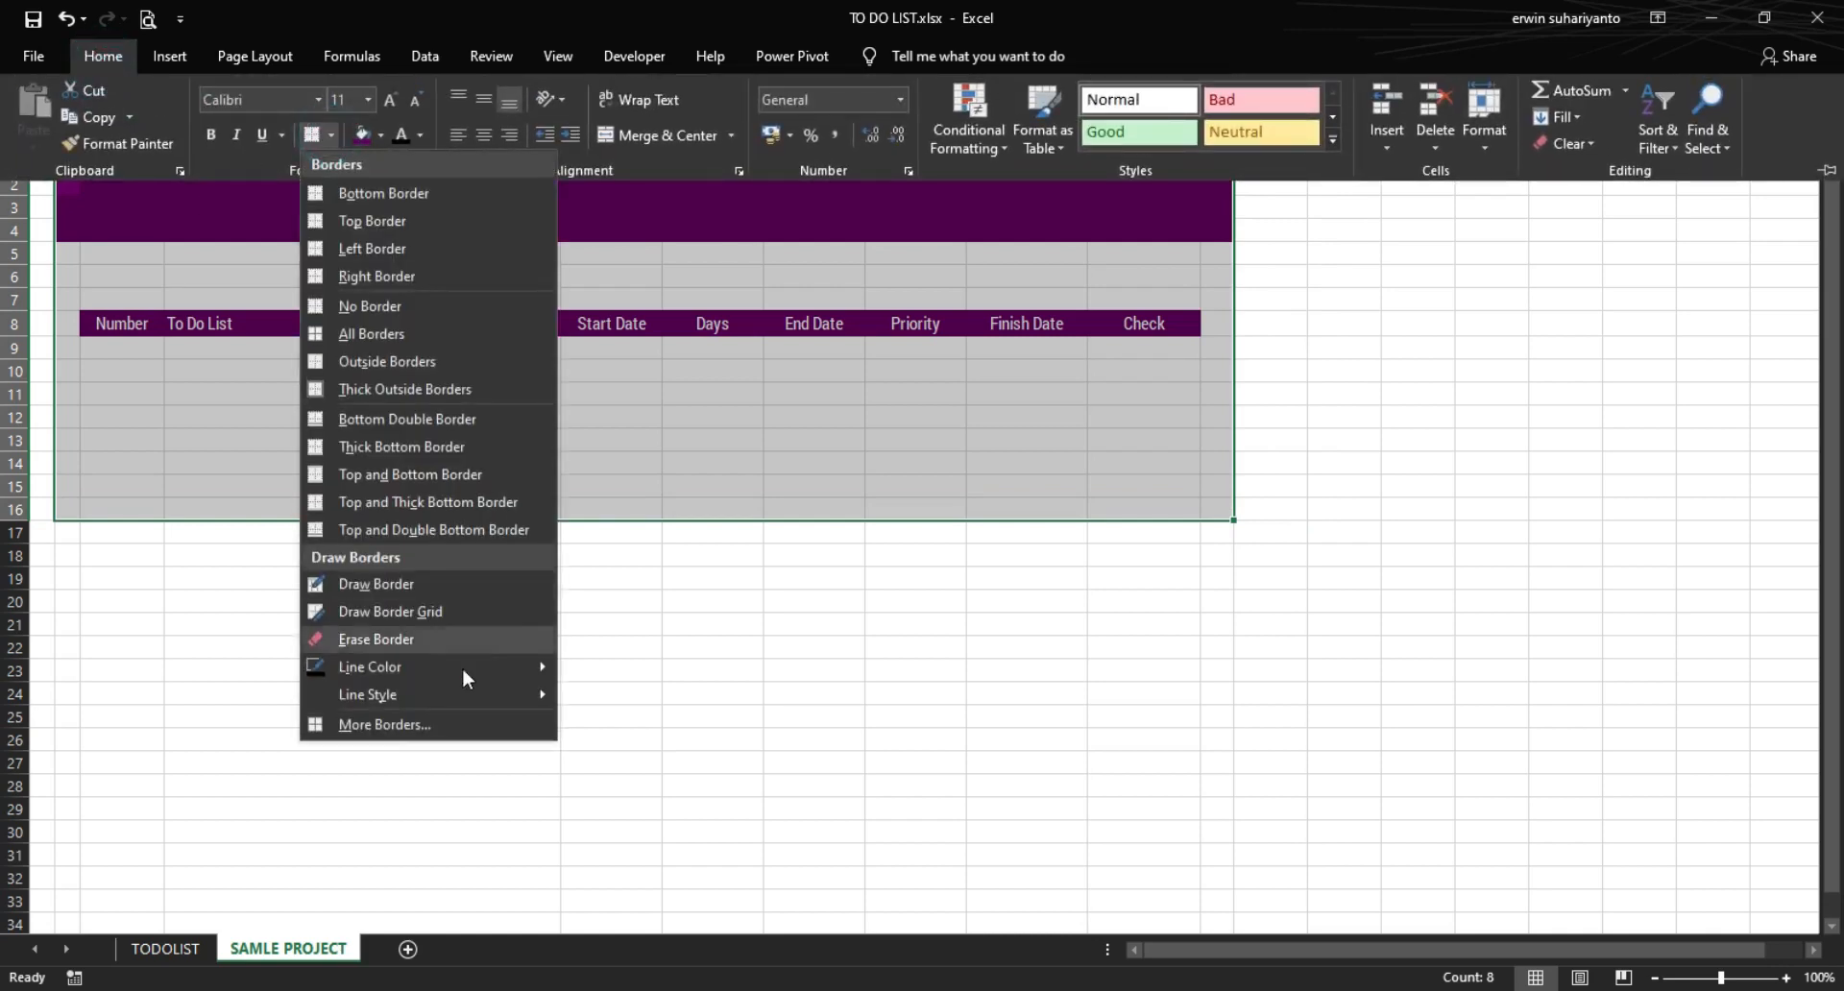
click(384, 724)
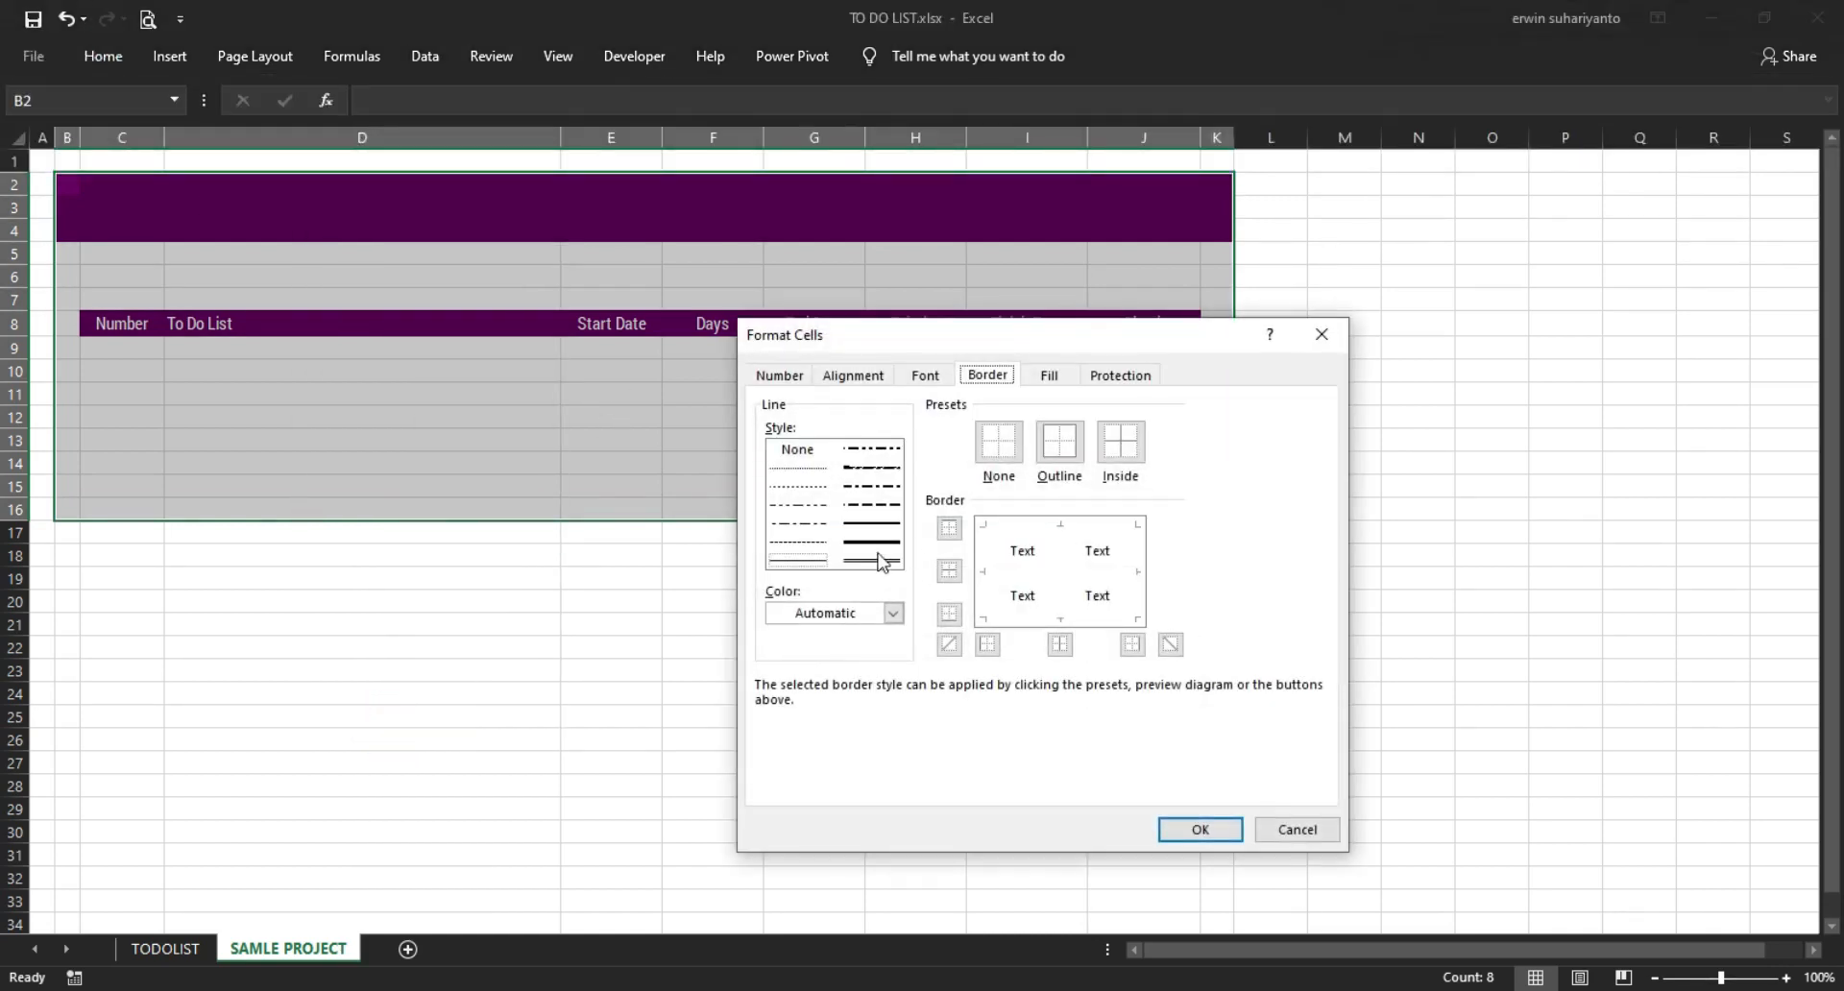
click(872, 524)
click(893, 612)
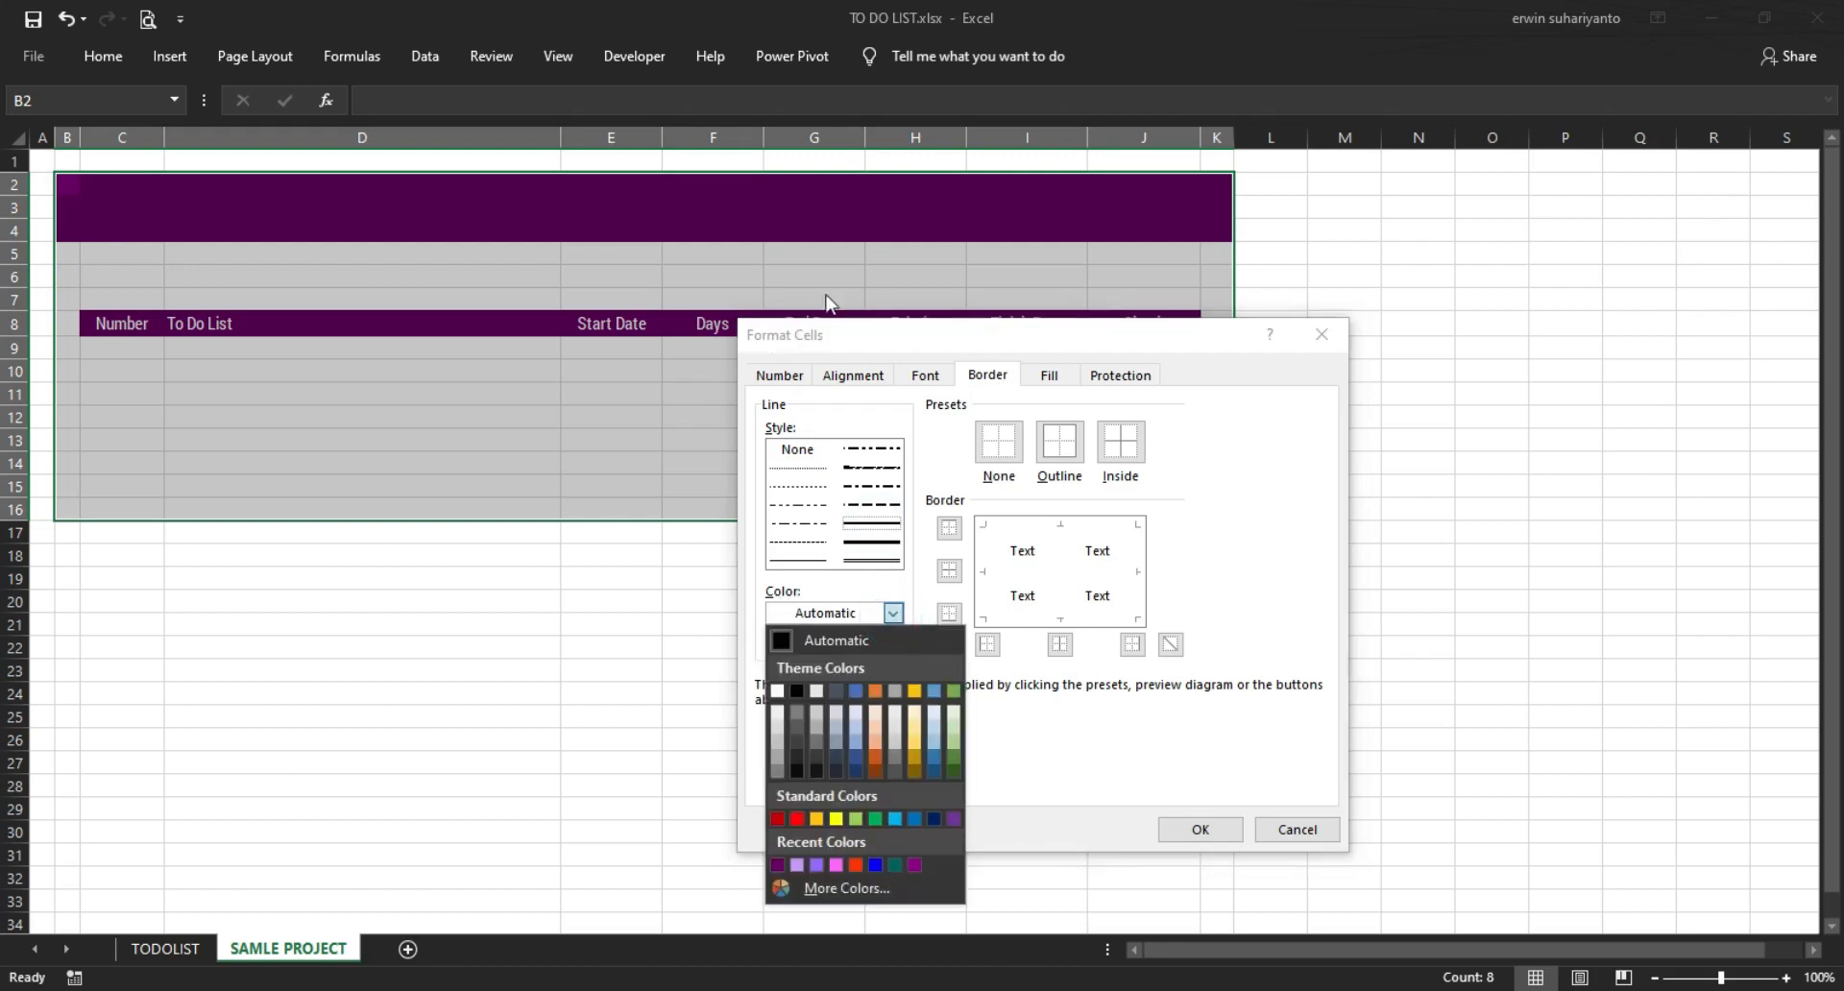
click(781, 863)
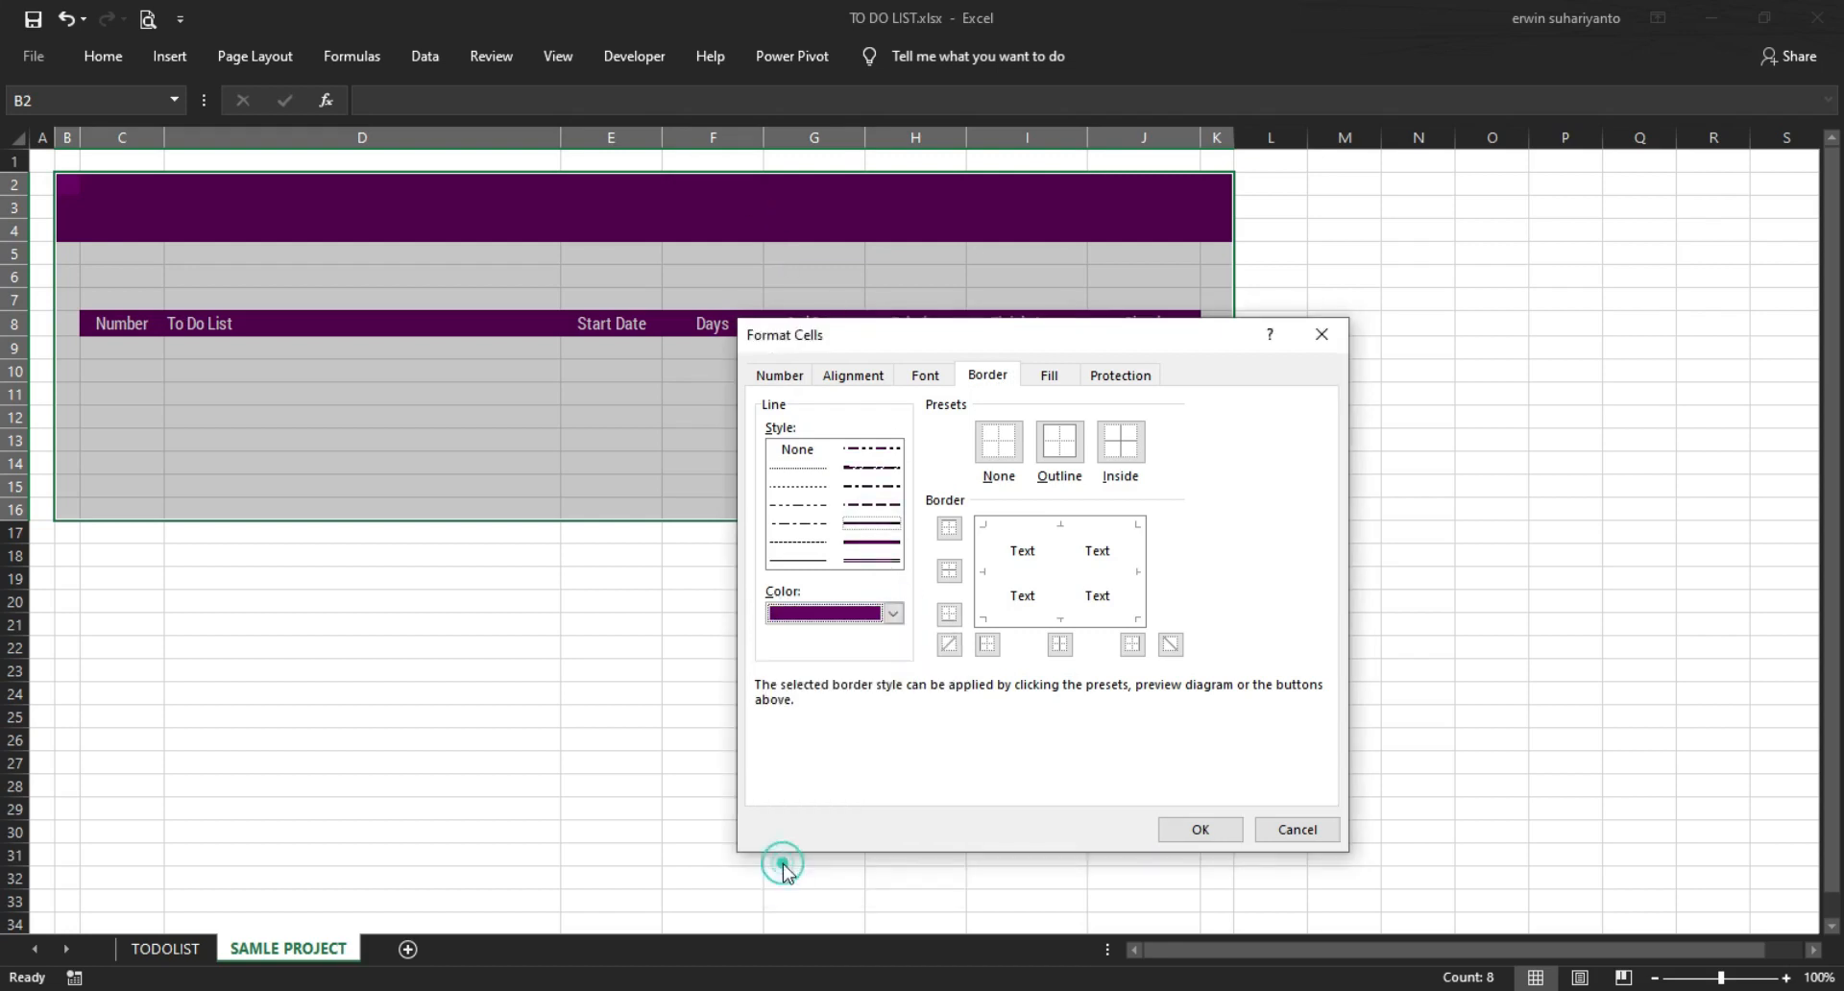
click(1061, 442)
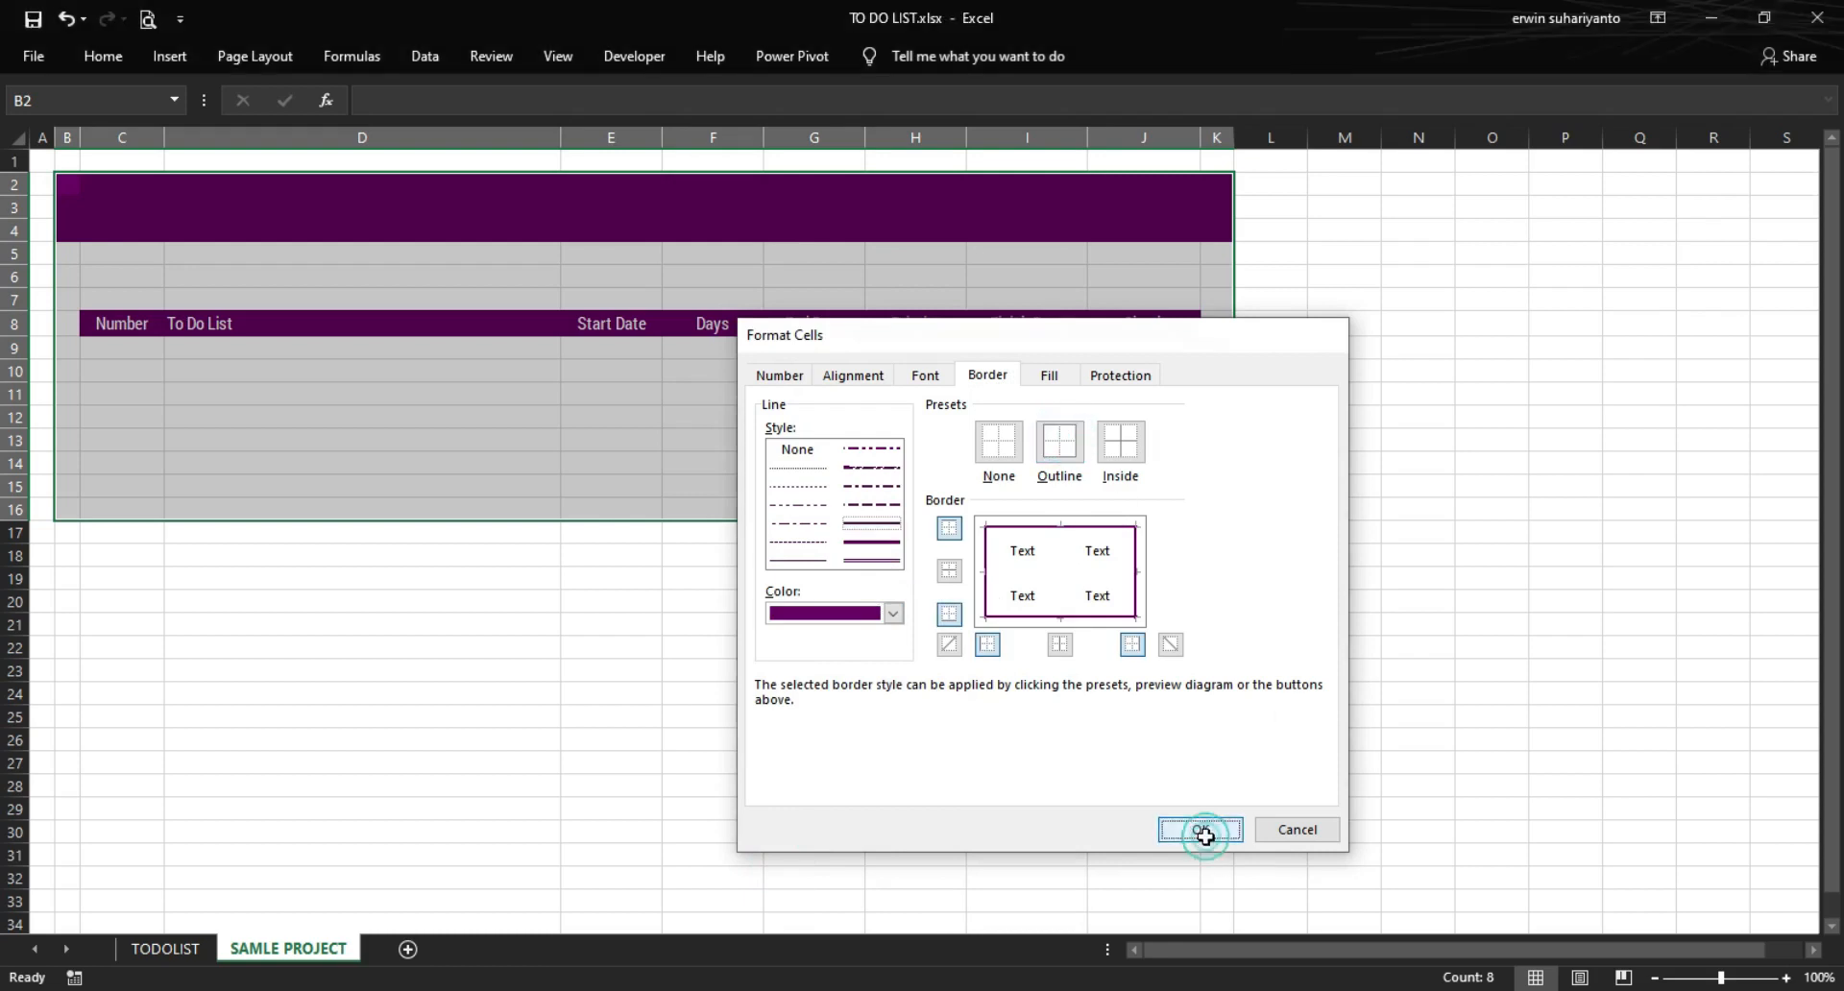
click(1197, 830)
click(1334, 641)
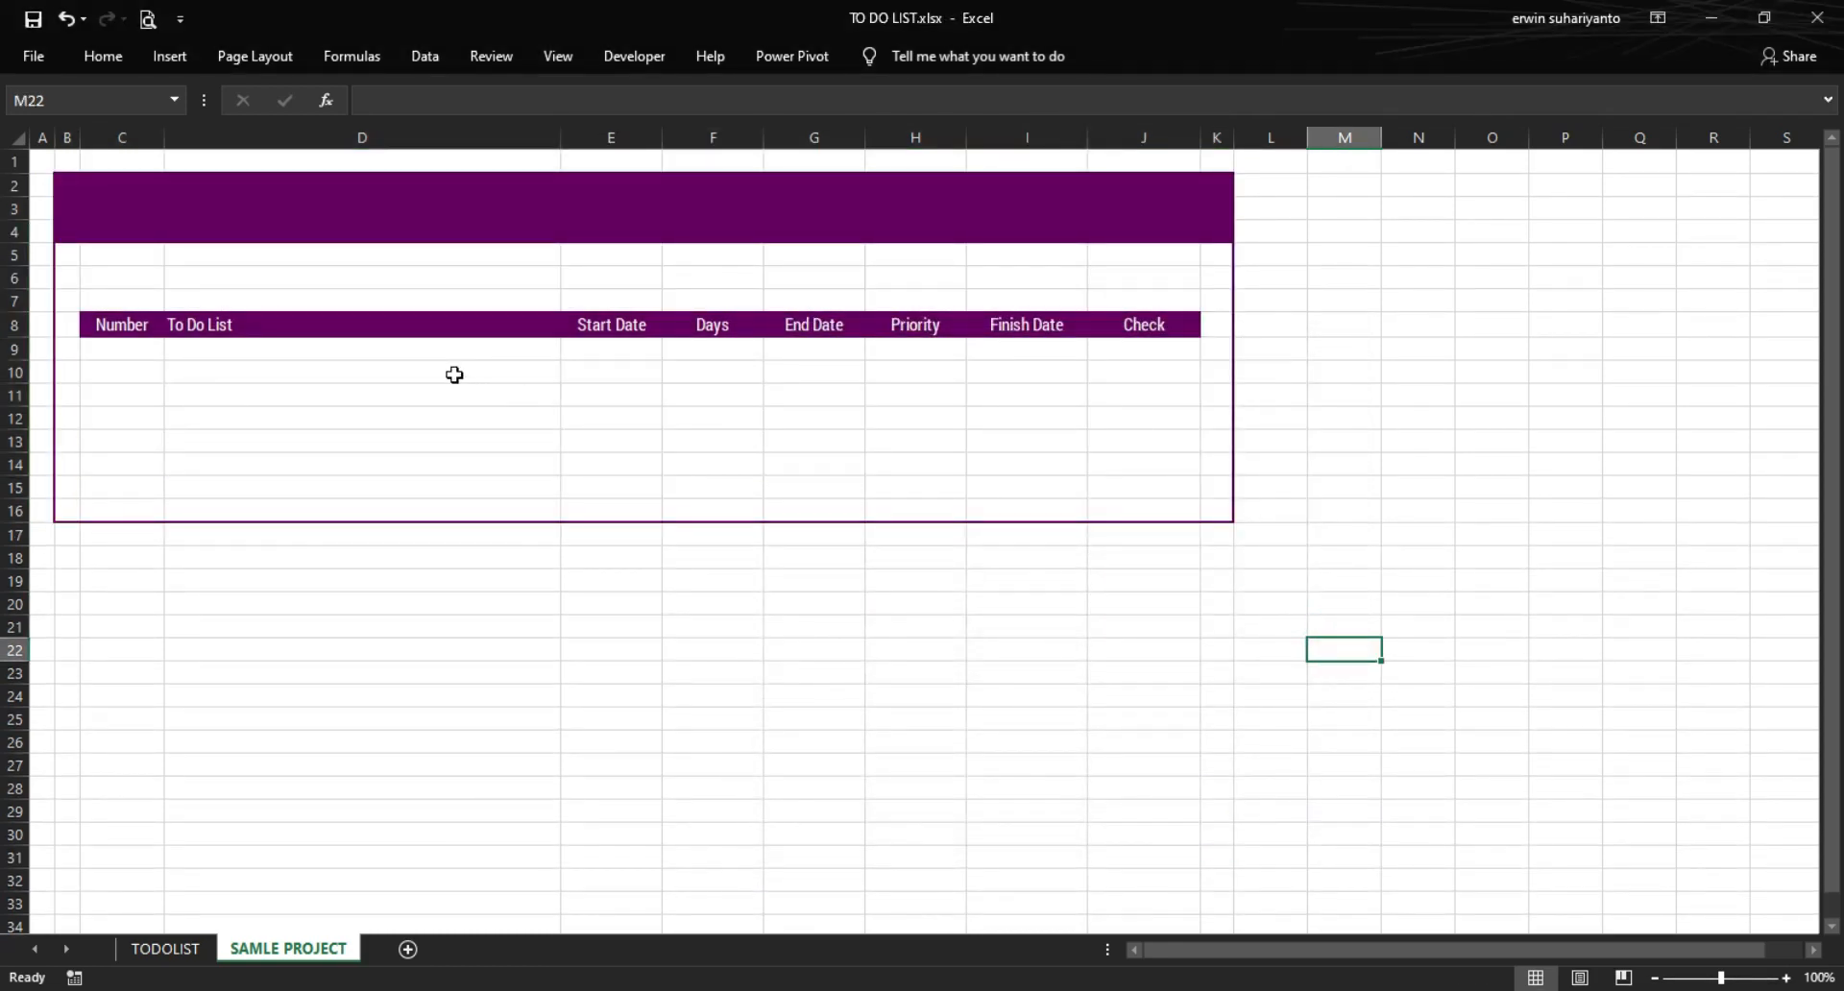
click(140, 351)
click(128, 372)
click(125, 395)
click(125, 419)
click(124, 442)
click(122, 465)
click(121, 487)
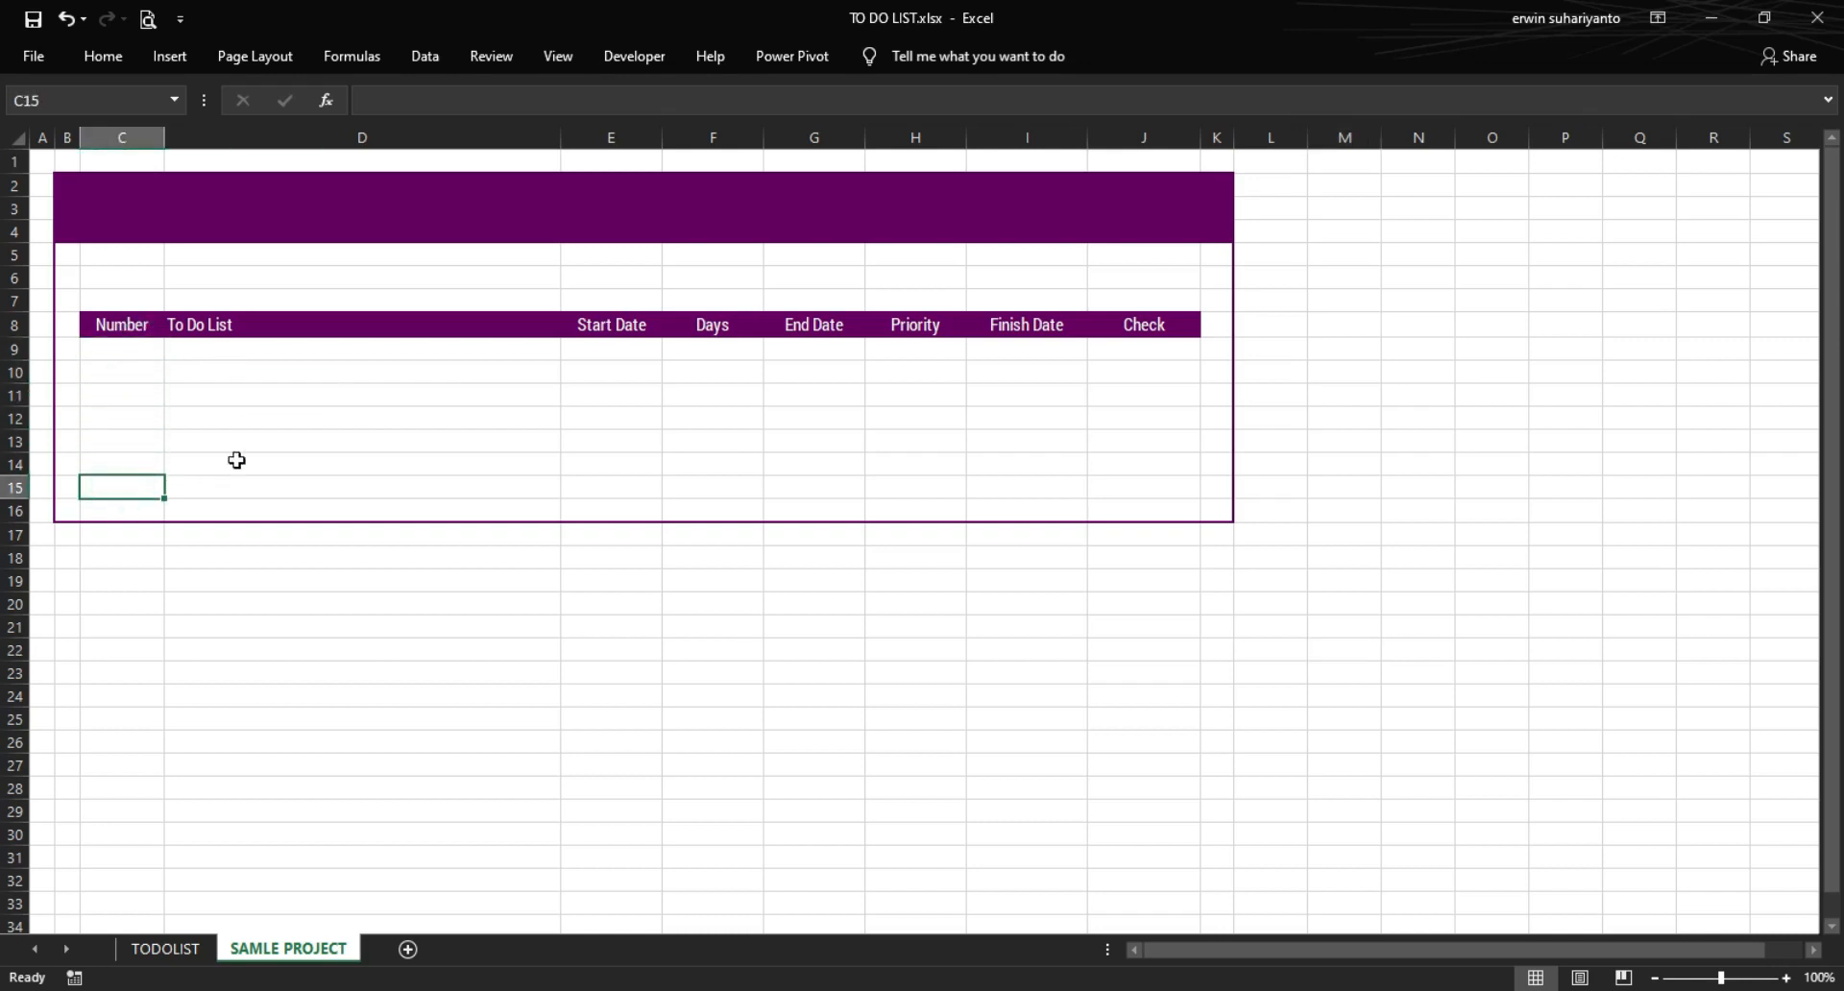
click(122, 350)
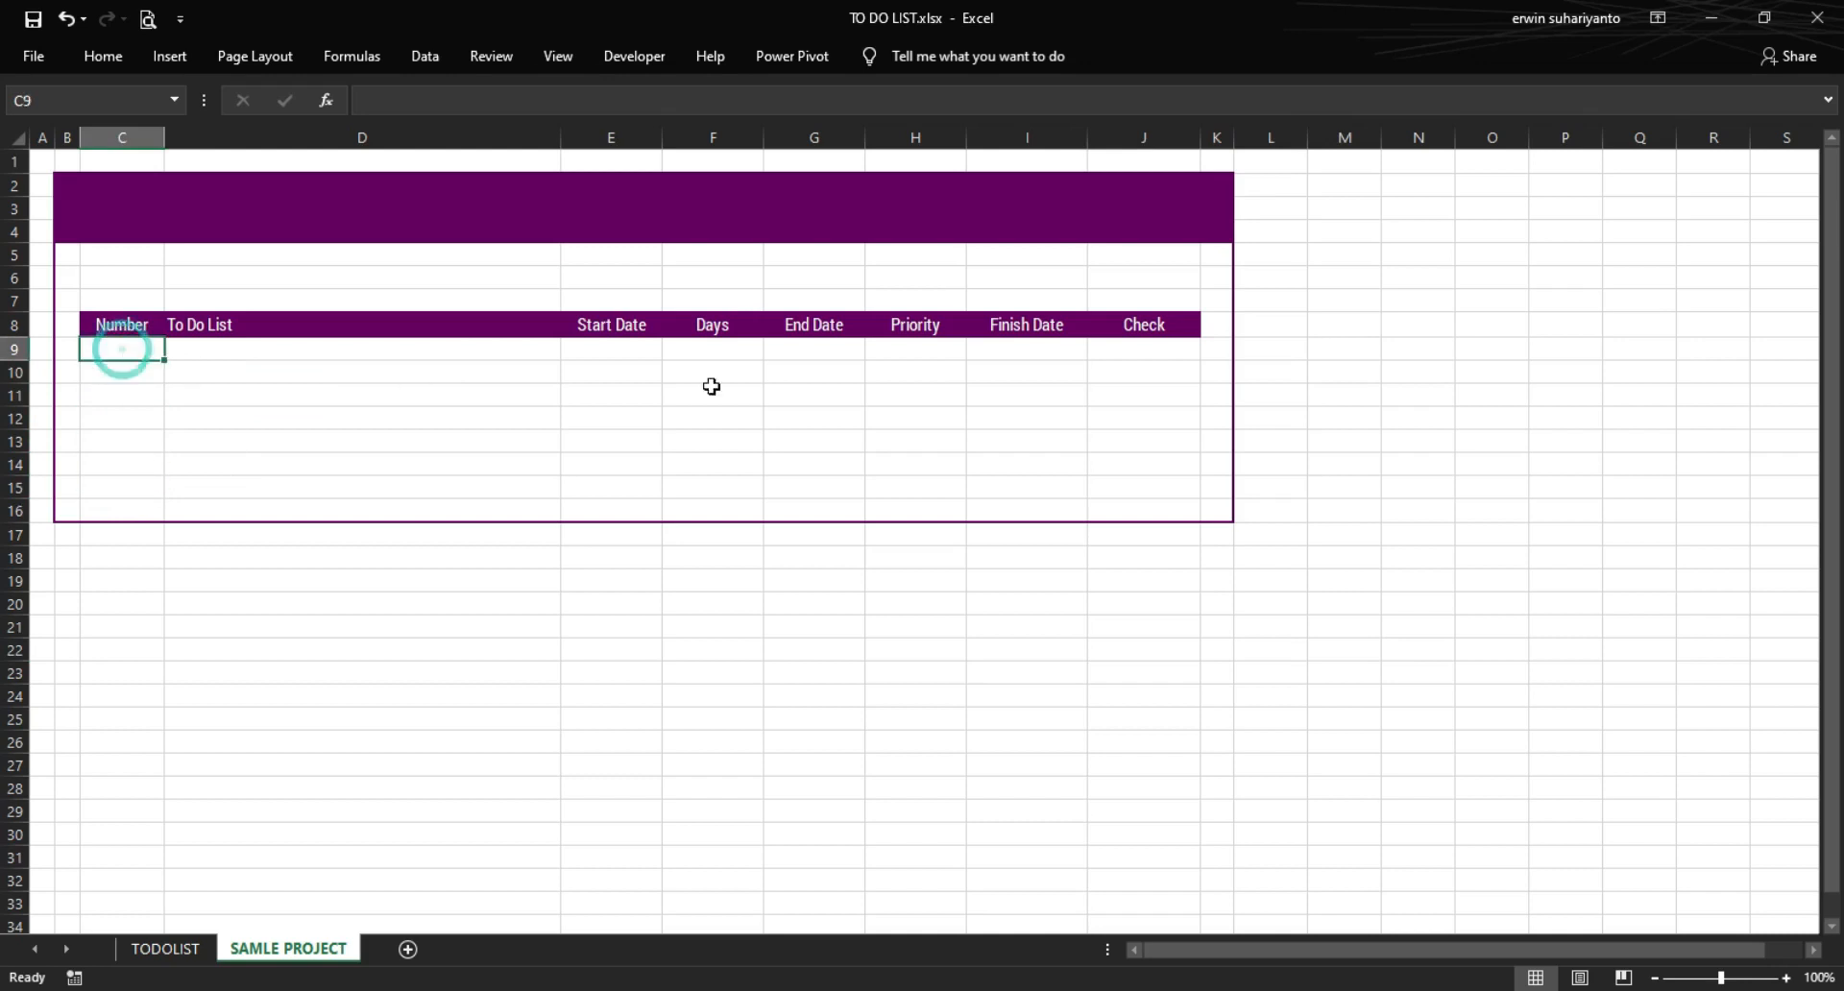
click(813, 352)
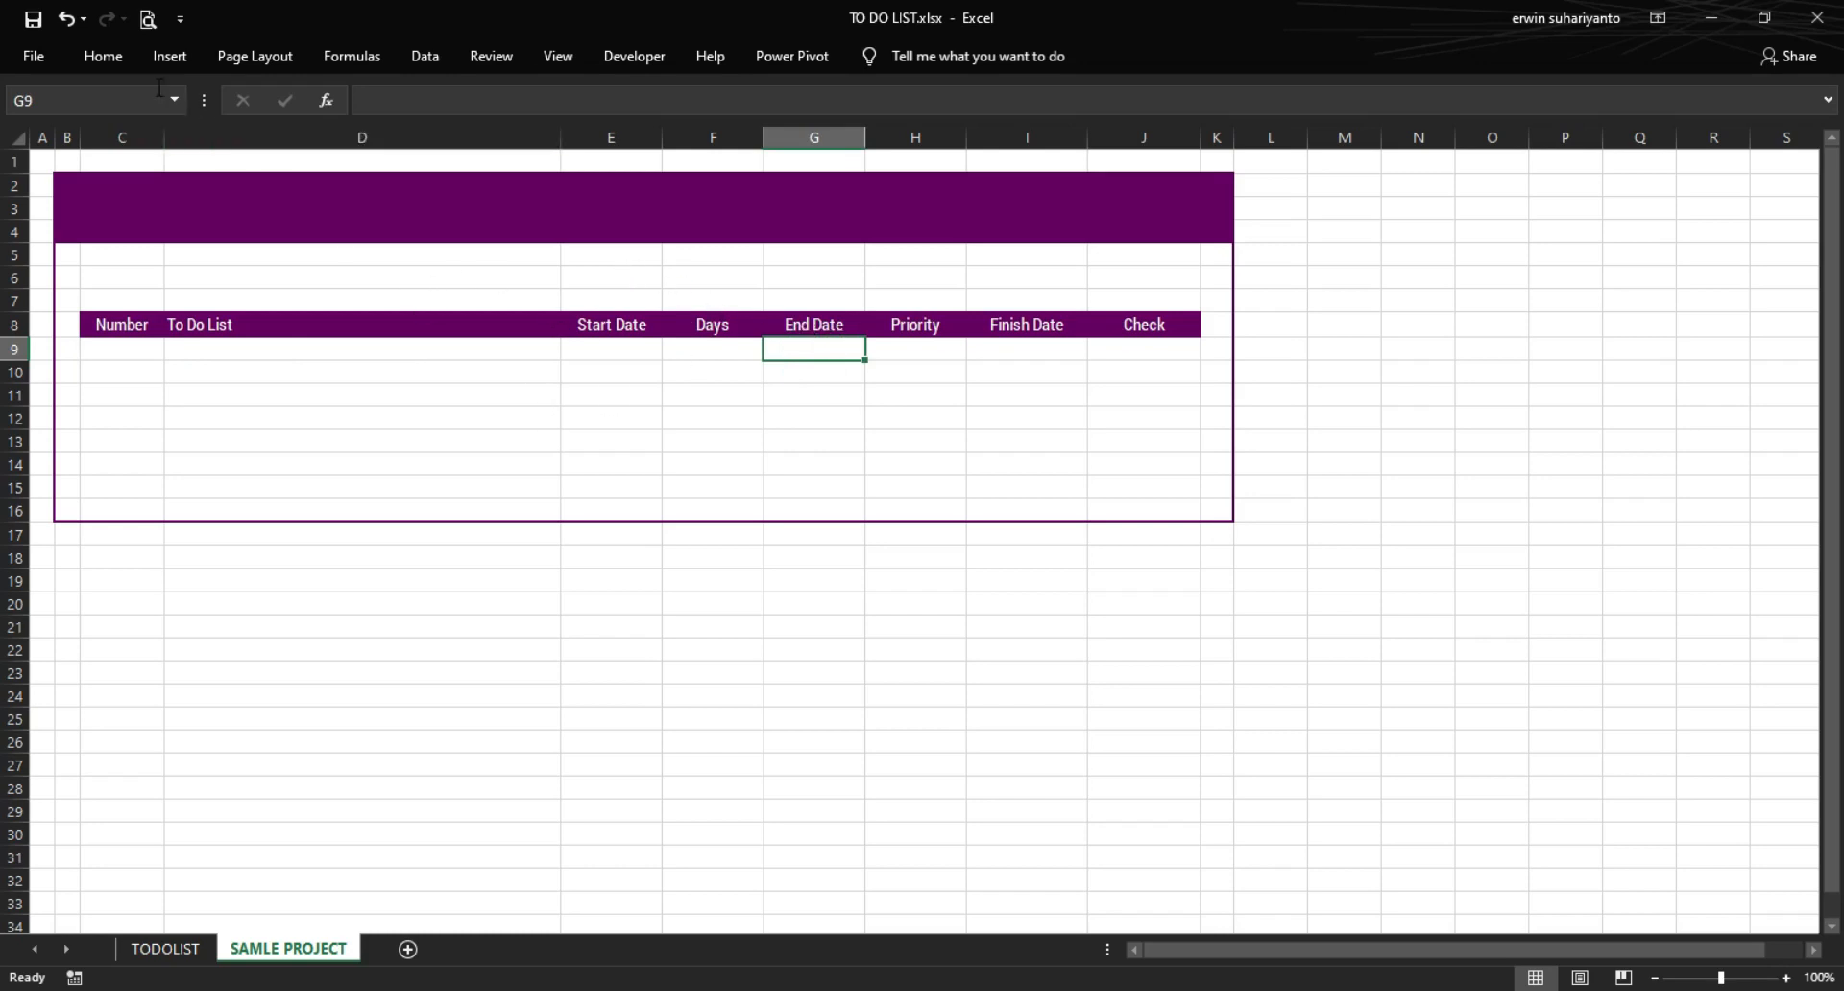
- Insert a text box reading PERSONAL TO DO LIST in the empty area beside the to-do list frame
click(167, 56)
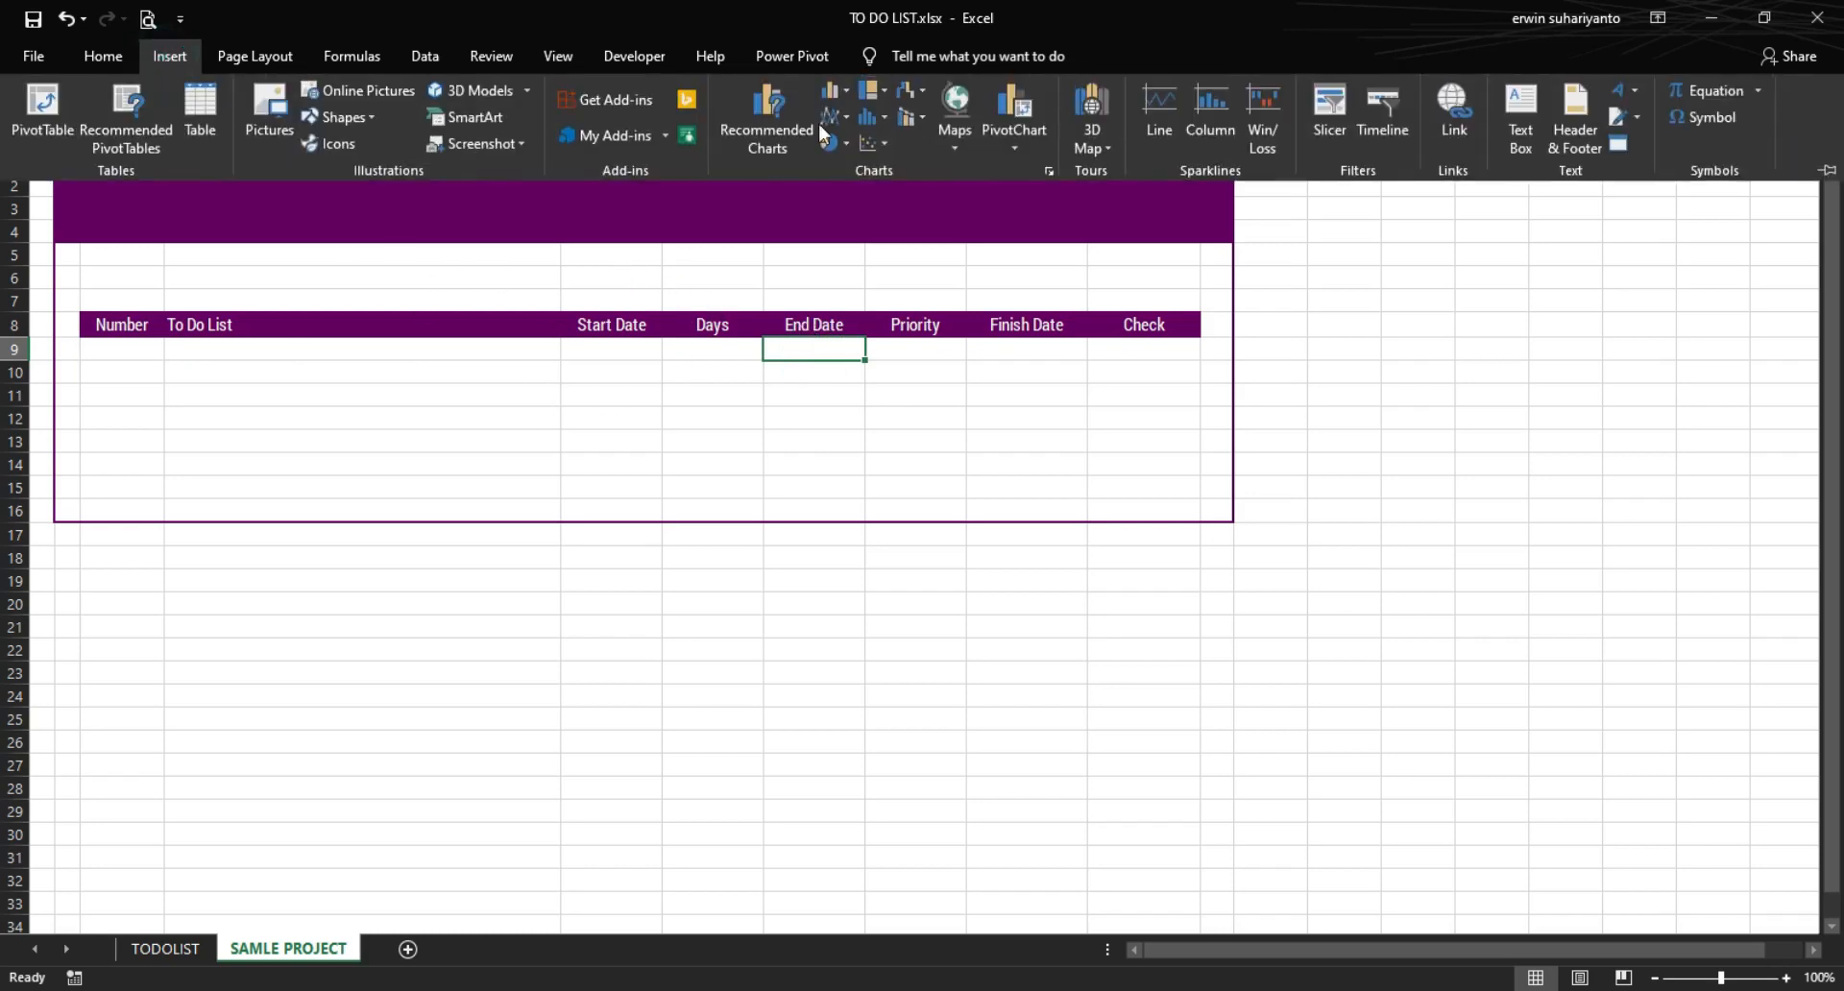
click(1521, 120)
click(1331, 292)
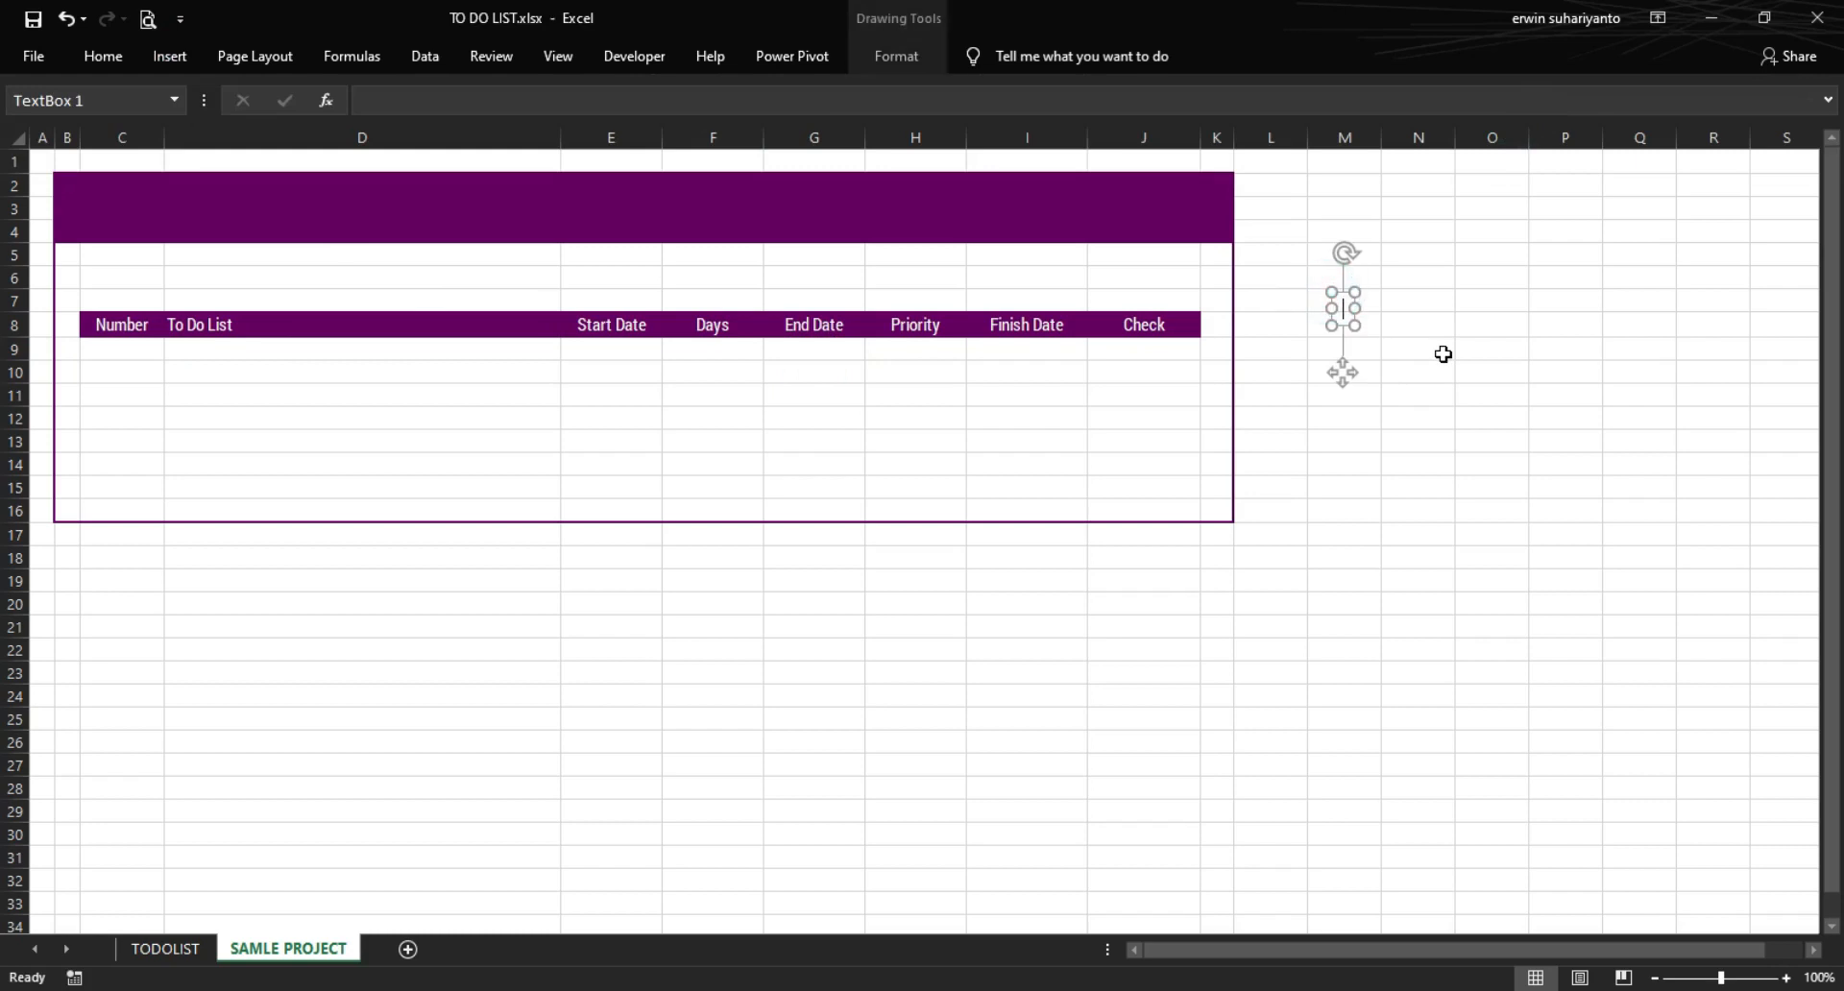
text(PERSO)
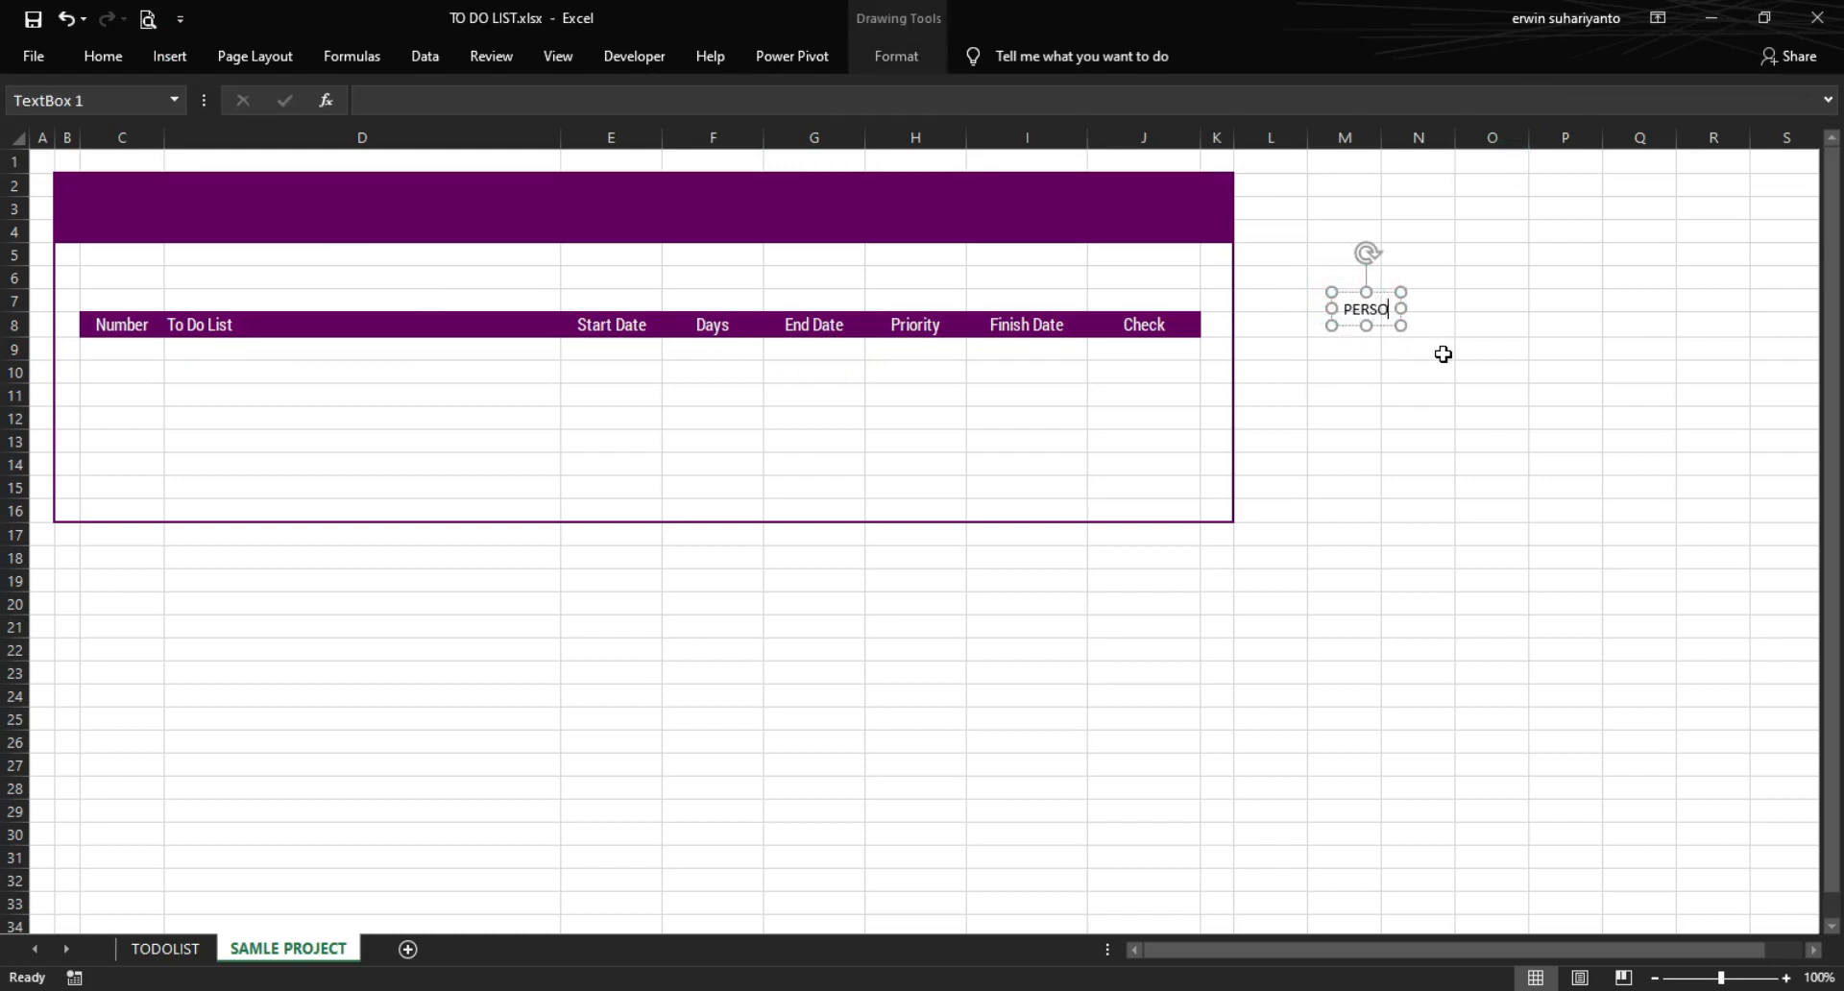
text(NAL TO )
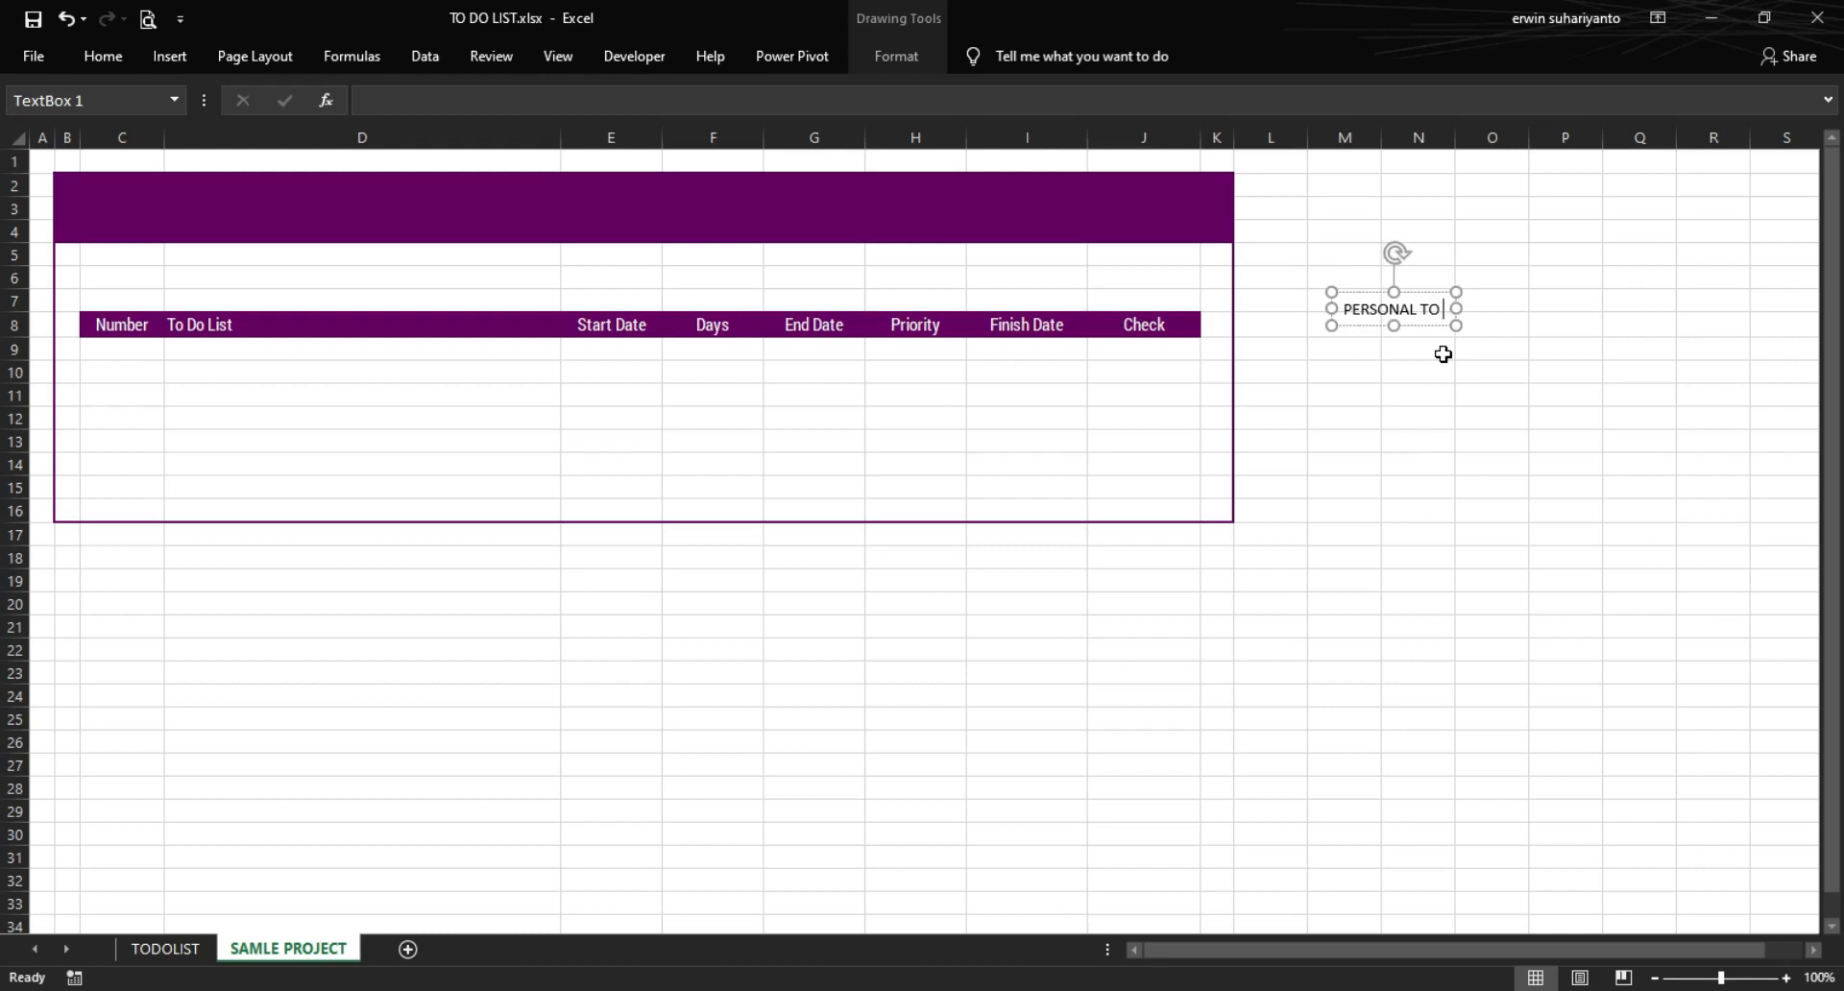
text(DO LIST)
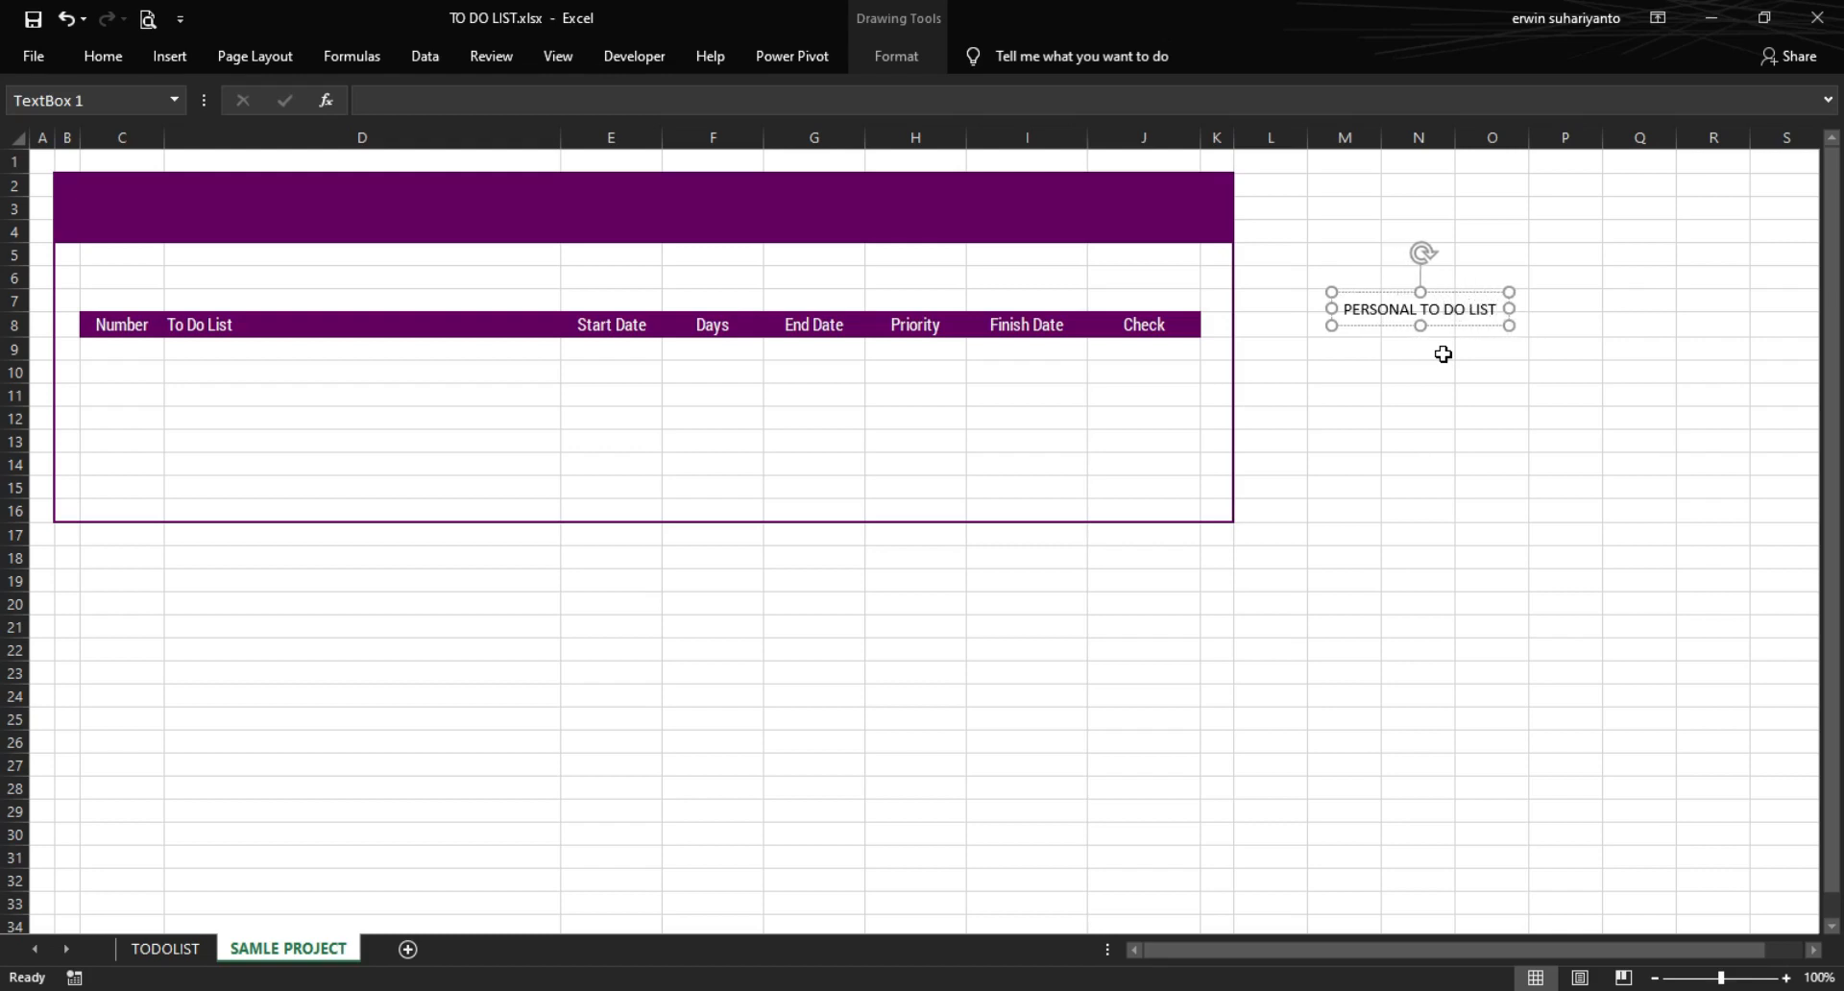
- Move the title text box onto the left end of the purple banner and set its font to Roboto Condensed
drag(1334, 330, 101, 231)
click(99, 67)
click(284, 100)
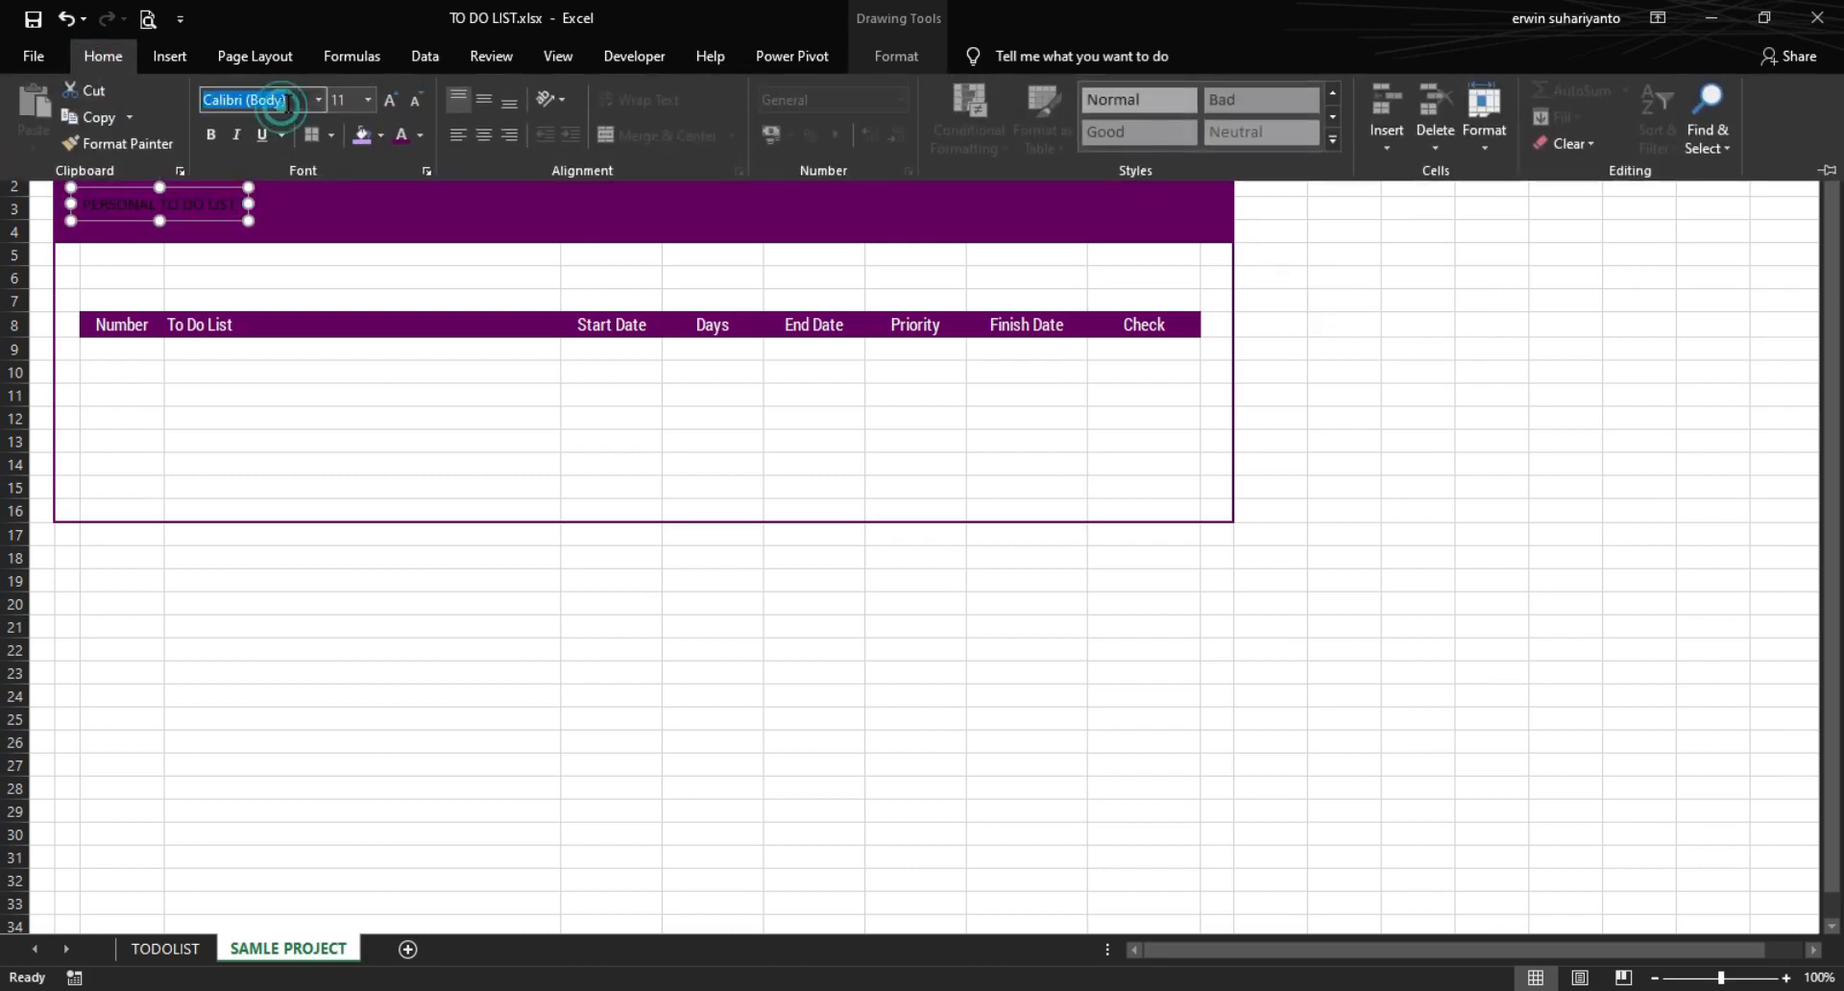
text(Ro)
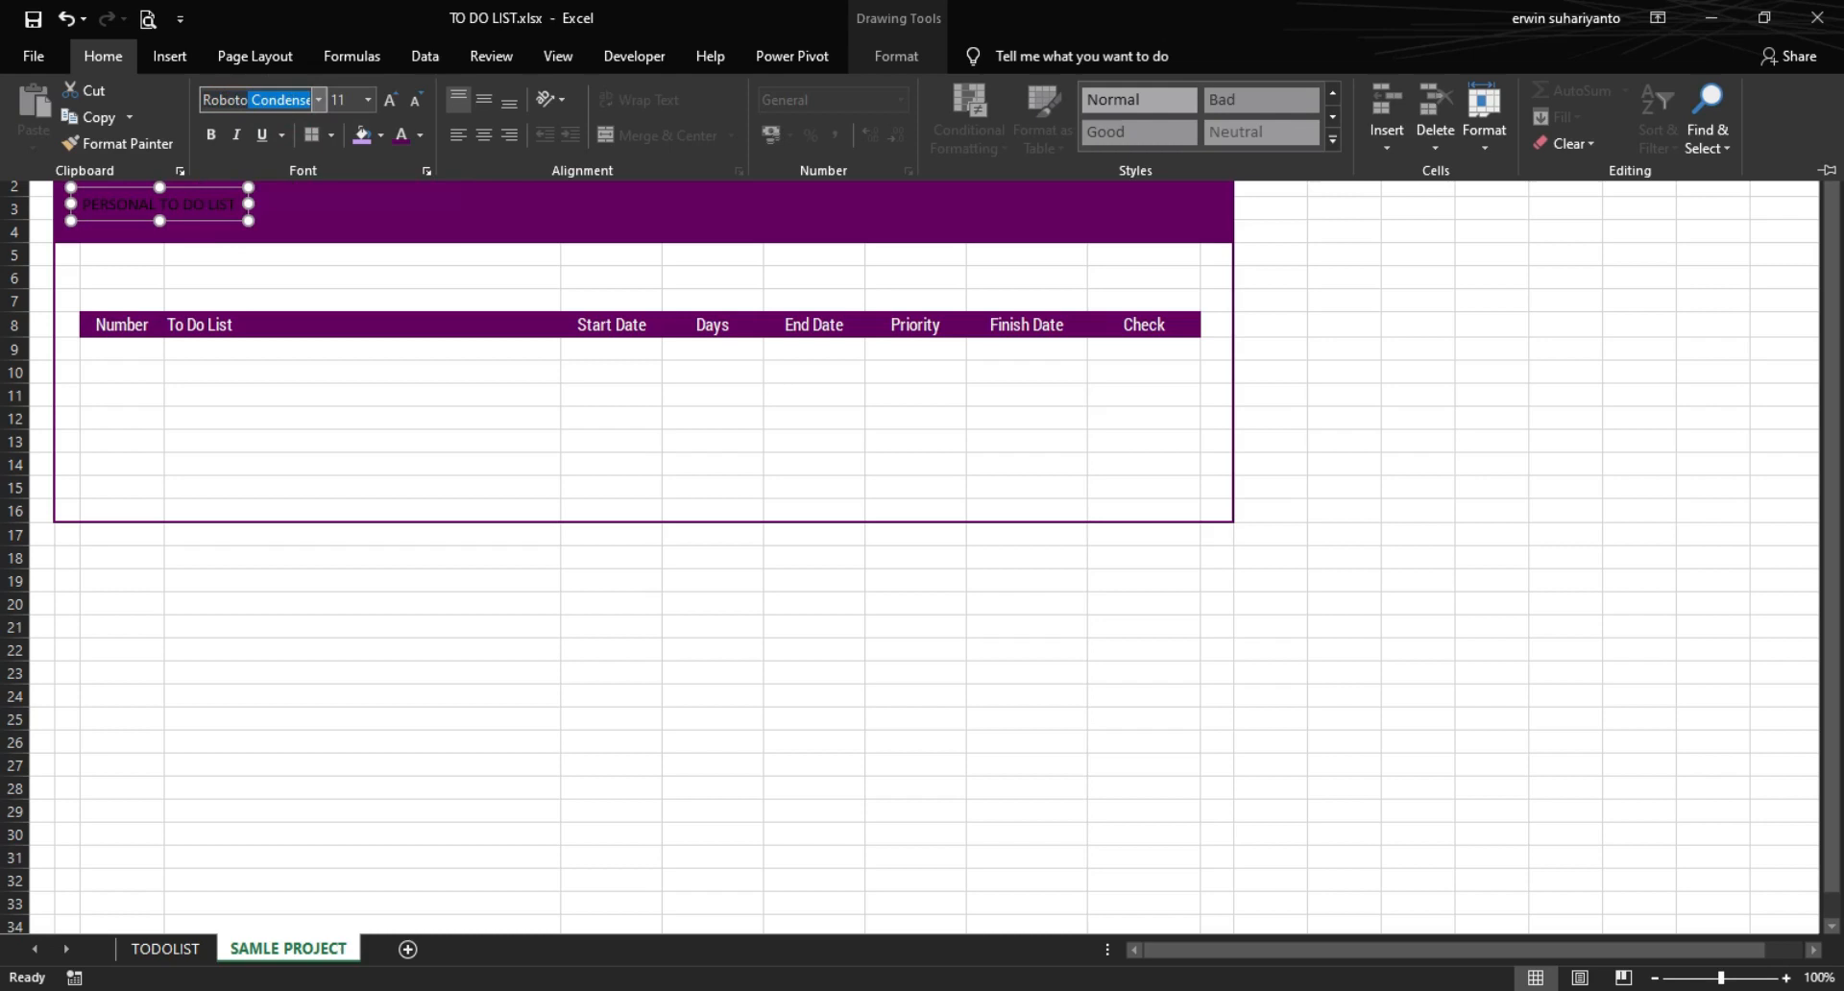
text(boto)
key(Return)
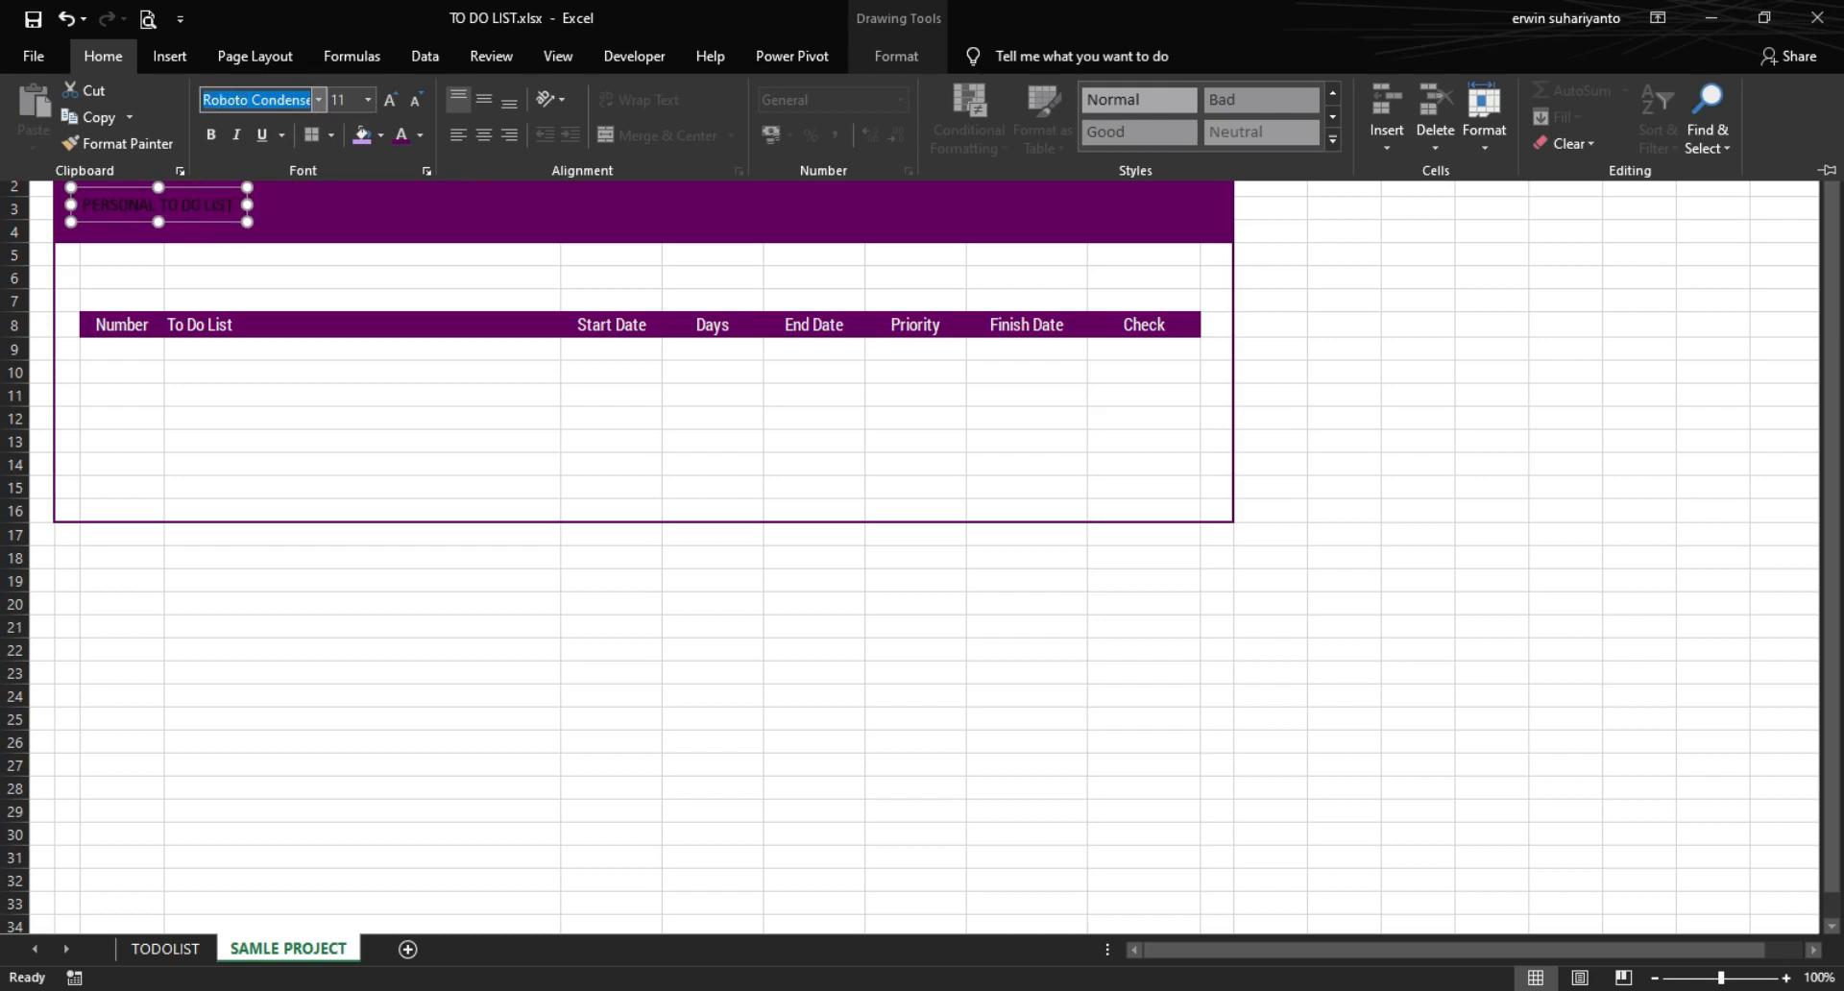
- Make the banner title text white and five font-size steps larger, and fit its box against the banner's left edge
click(419, 134)
click(402, 205)
click(389, 100)
click(389, 100)
click(389, 99)
click(389, 99)
click(389, 100)
click(320, 247)
drag(320, 247, 303, 236)
click(346, 295)
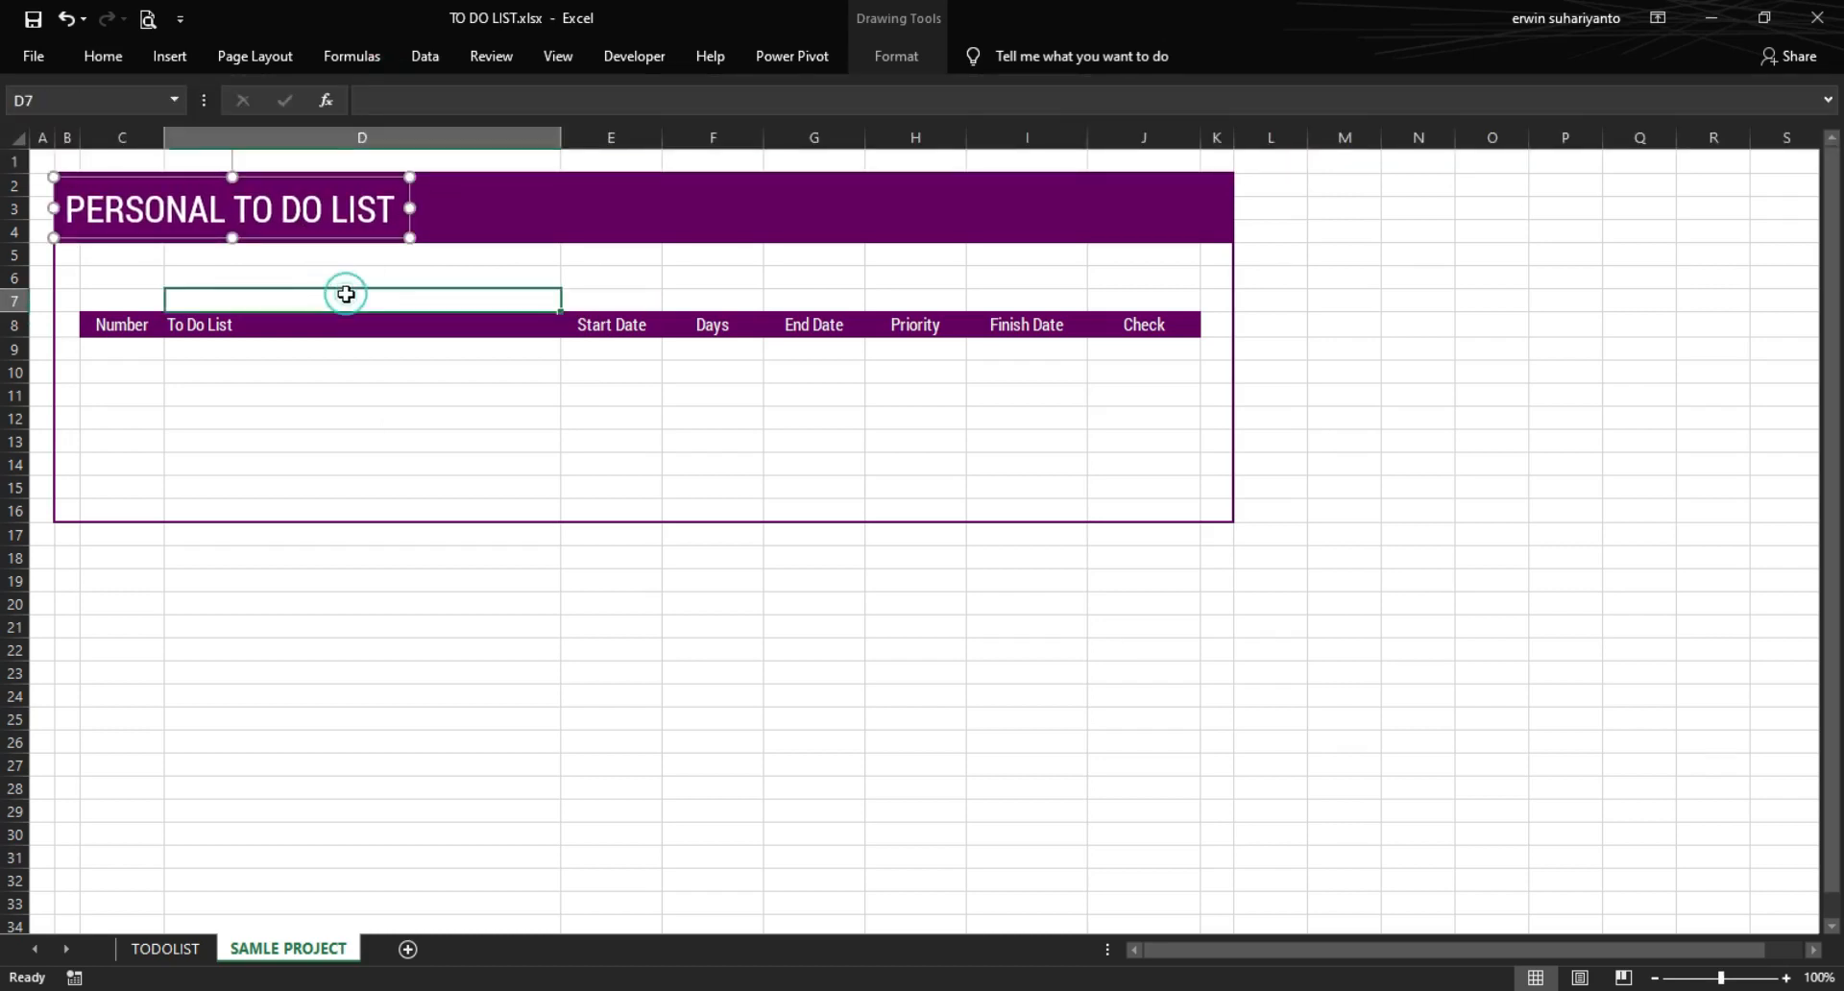
- Search the icon library for TO DO and insert the second checklist icon into the sheet
click(155, 59)
click(309, 143)
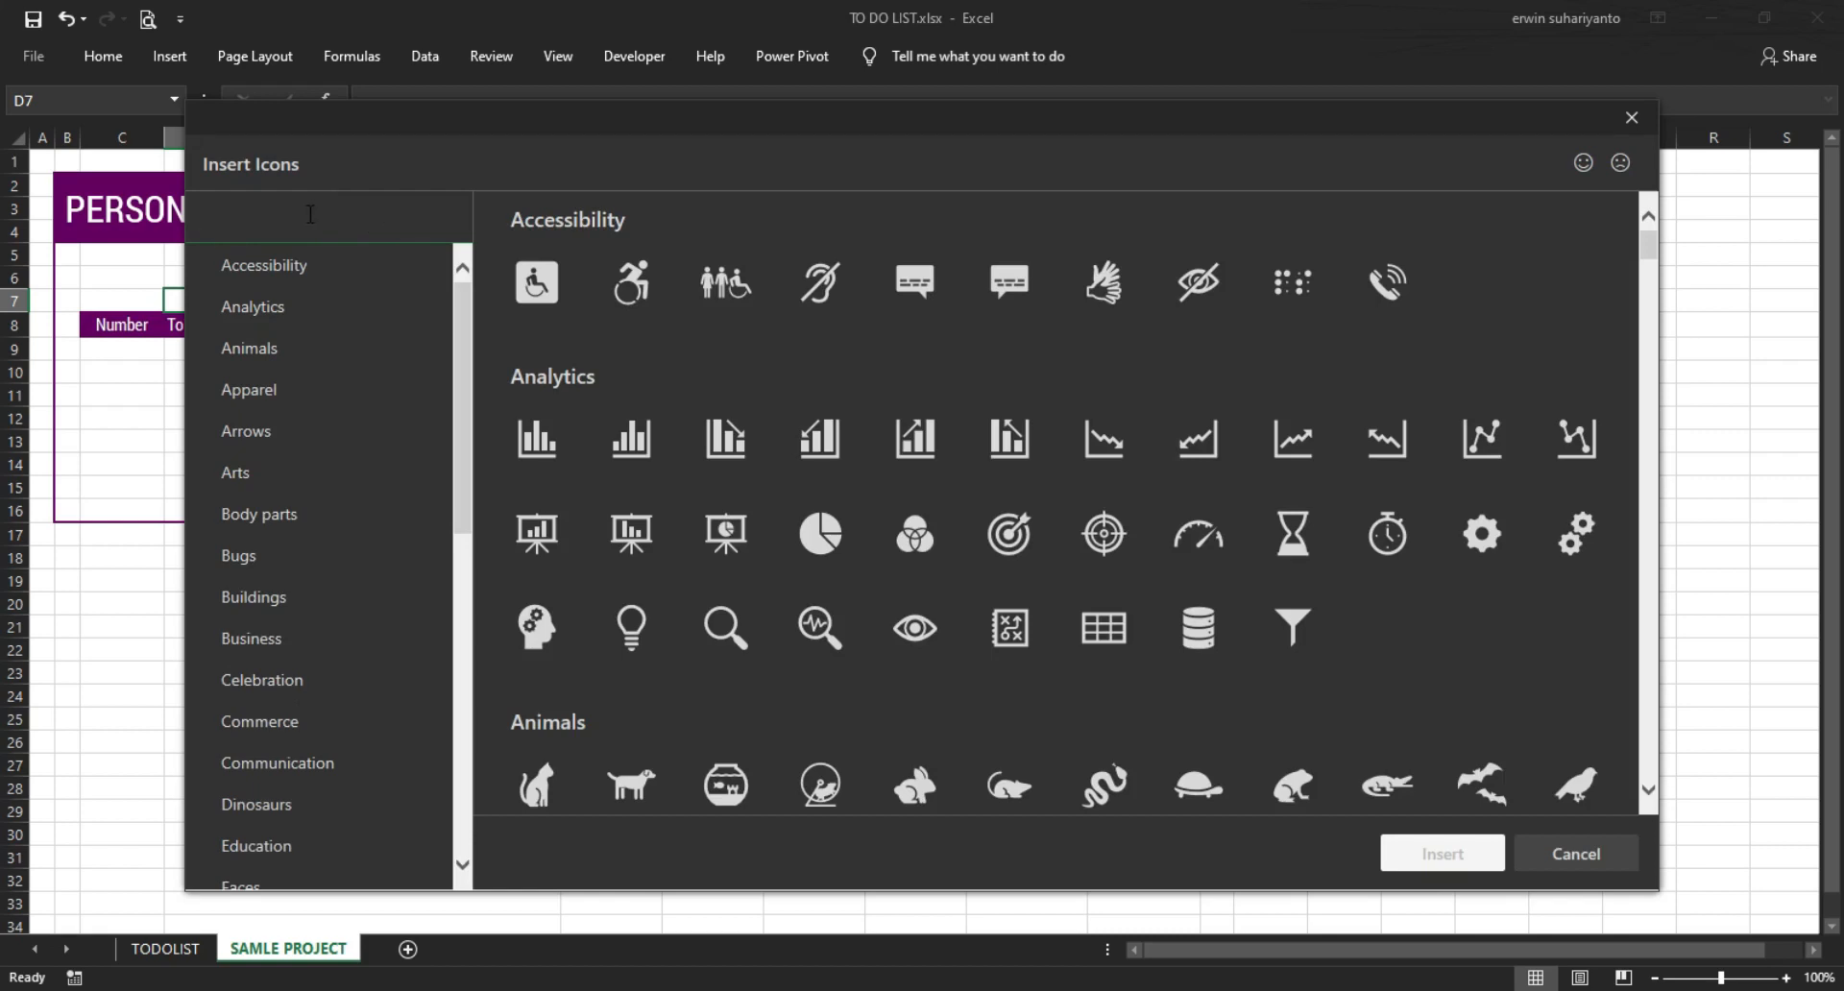
text(TOF)
key(BackSpace)
text(DO)
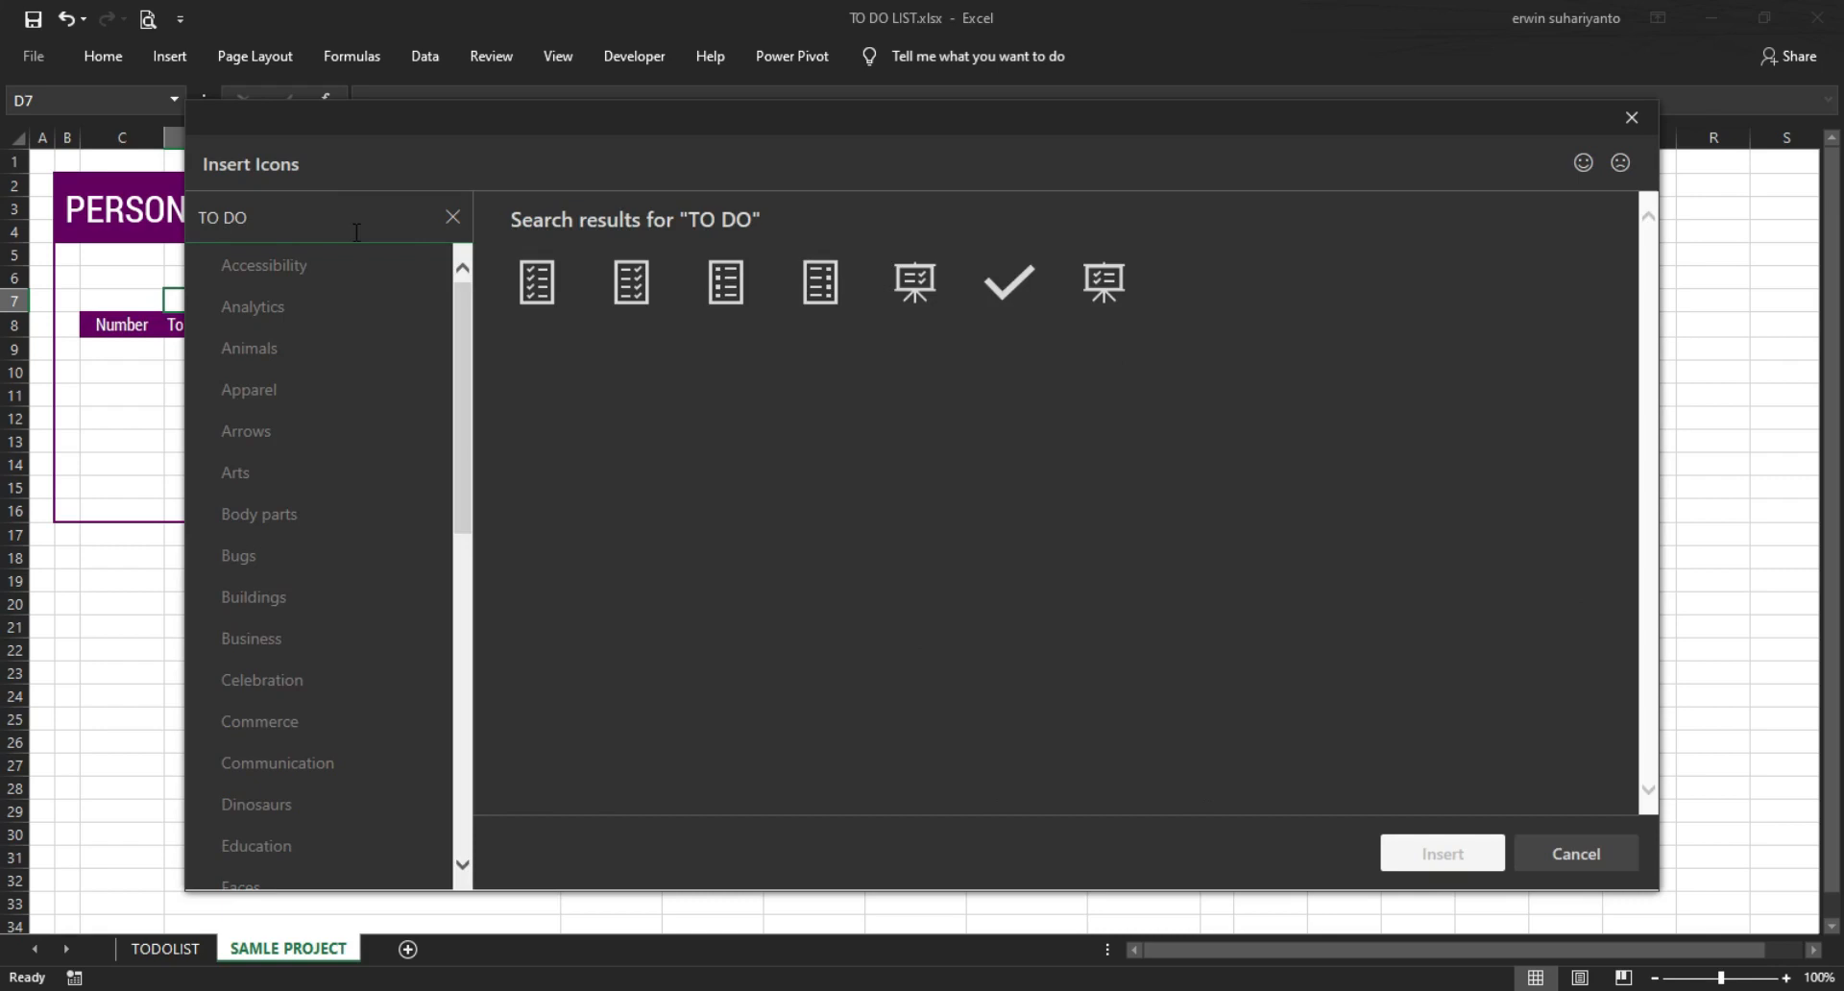
click(634, 286)
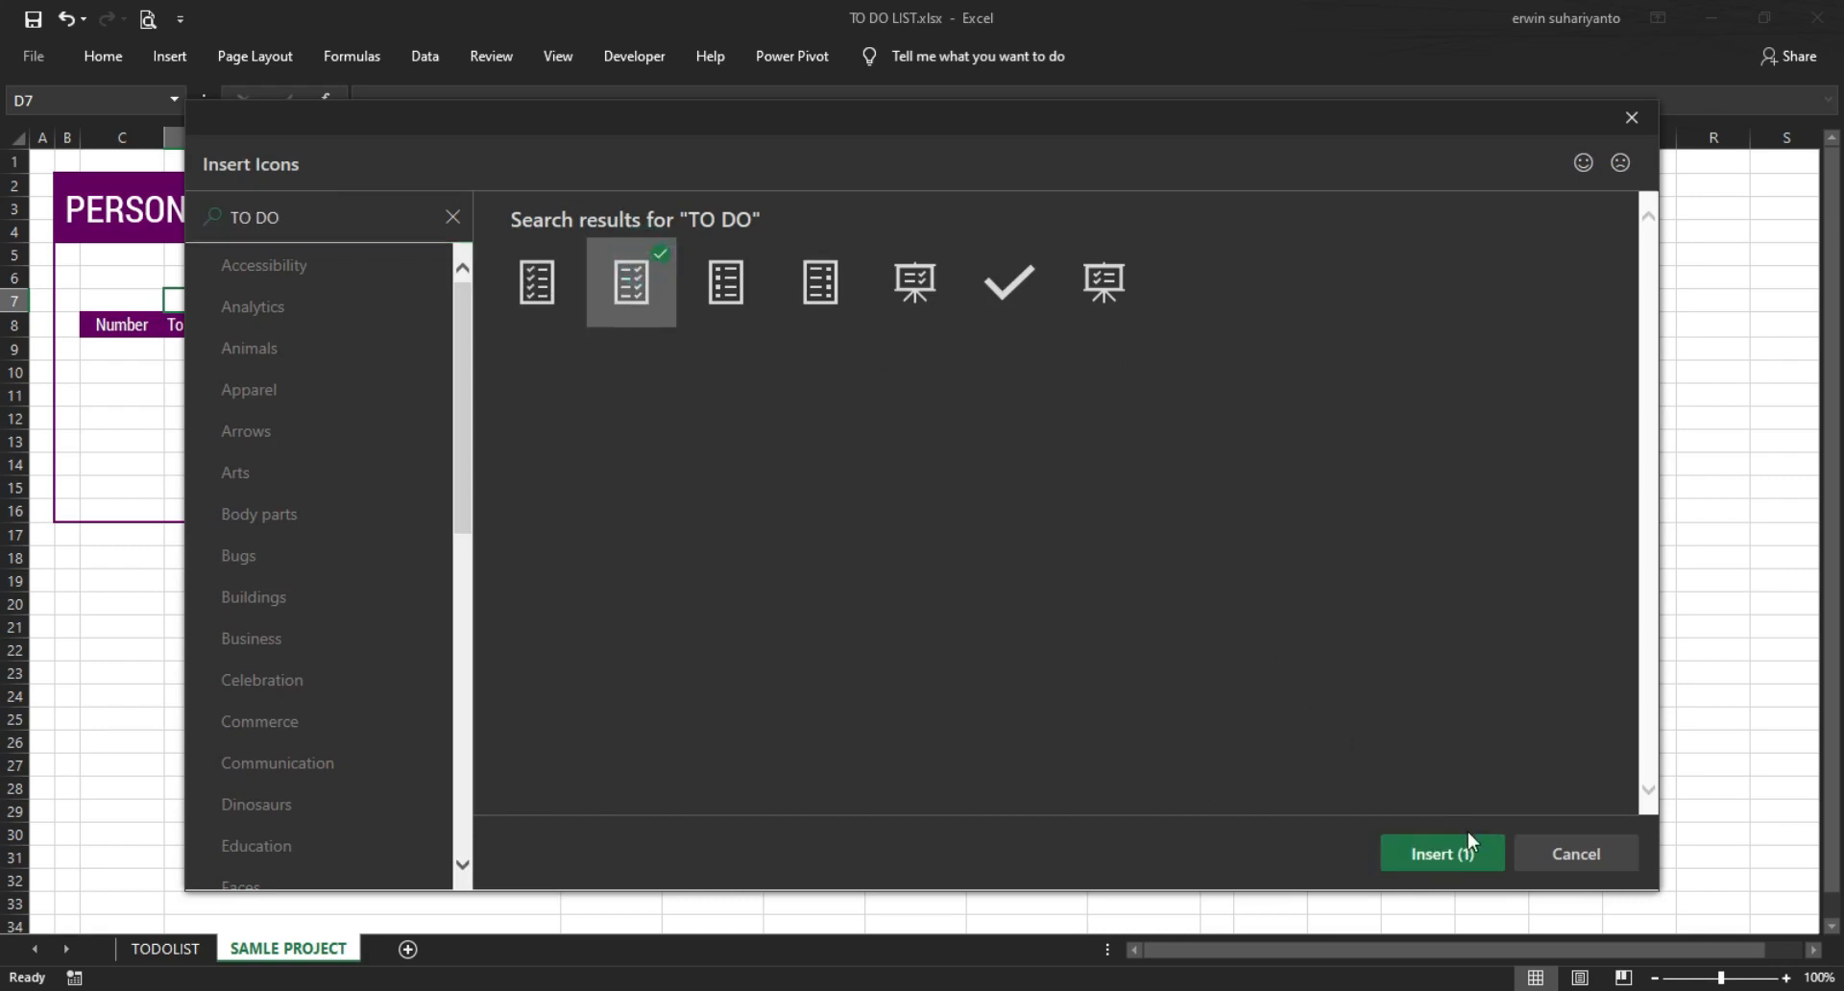
click(1443, 847)
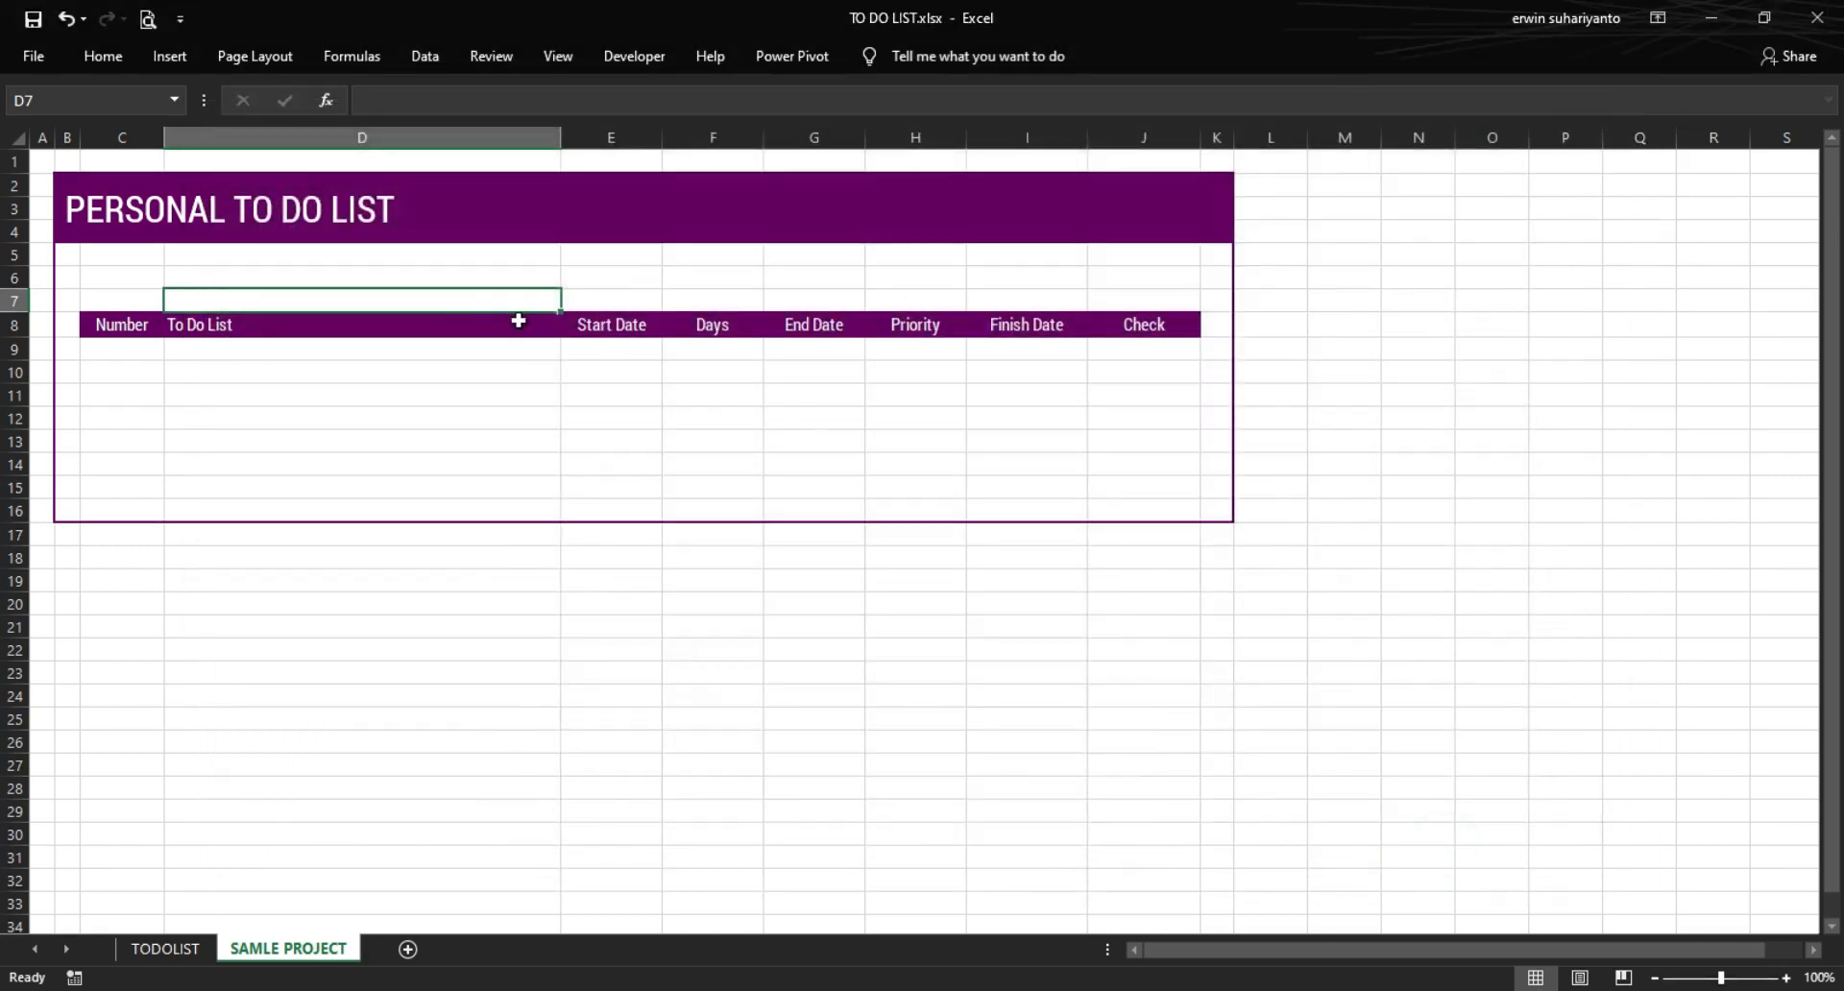
- Move the checklist icon to the right end of the purple banner and fill it with white
drag(274, 400, 1209, 222)
click(893, 58)
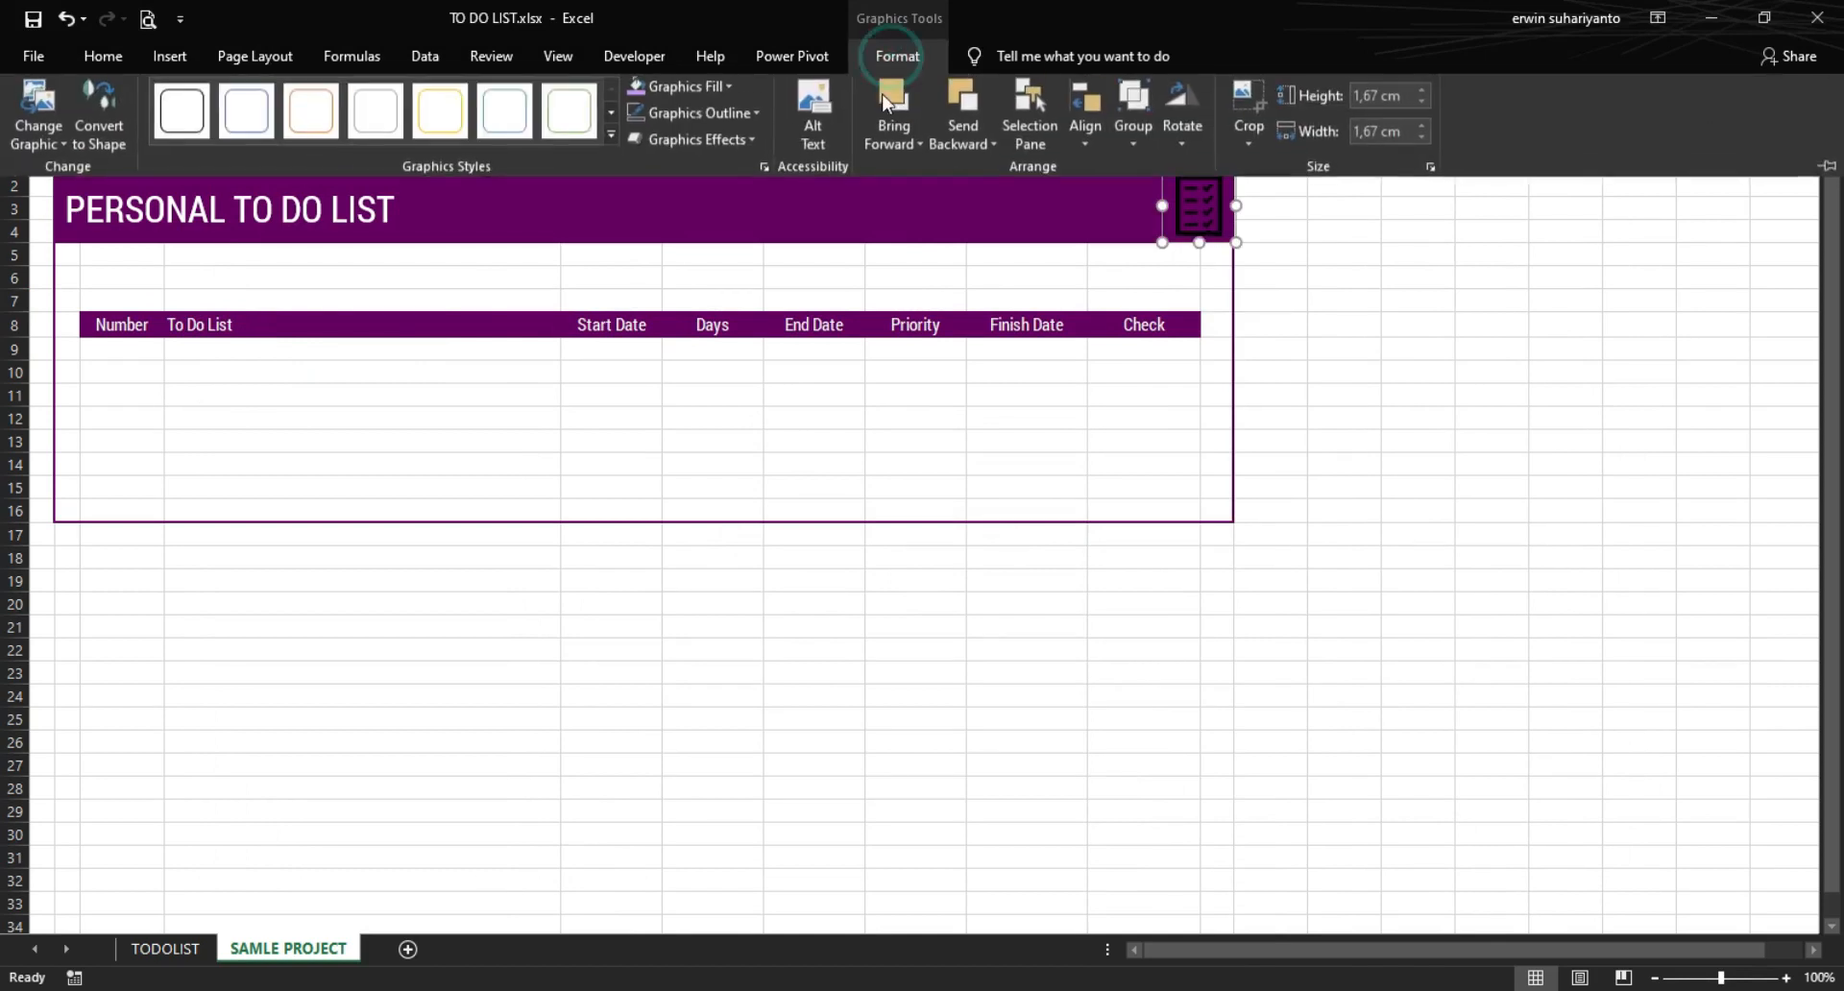
click(686, 84)
click(648, 119)
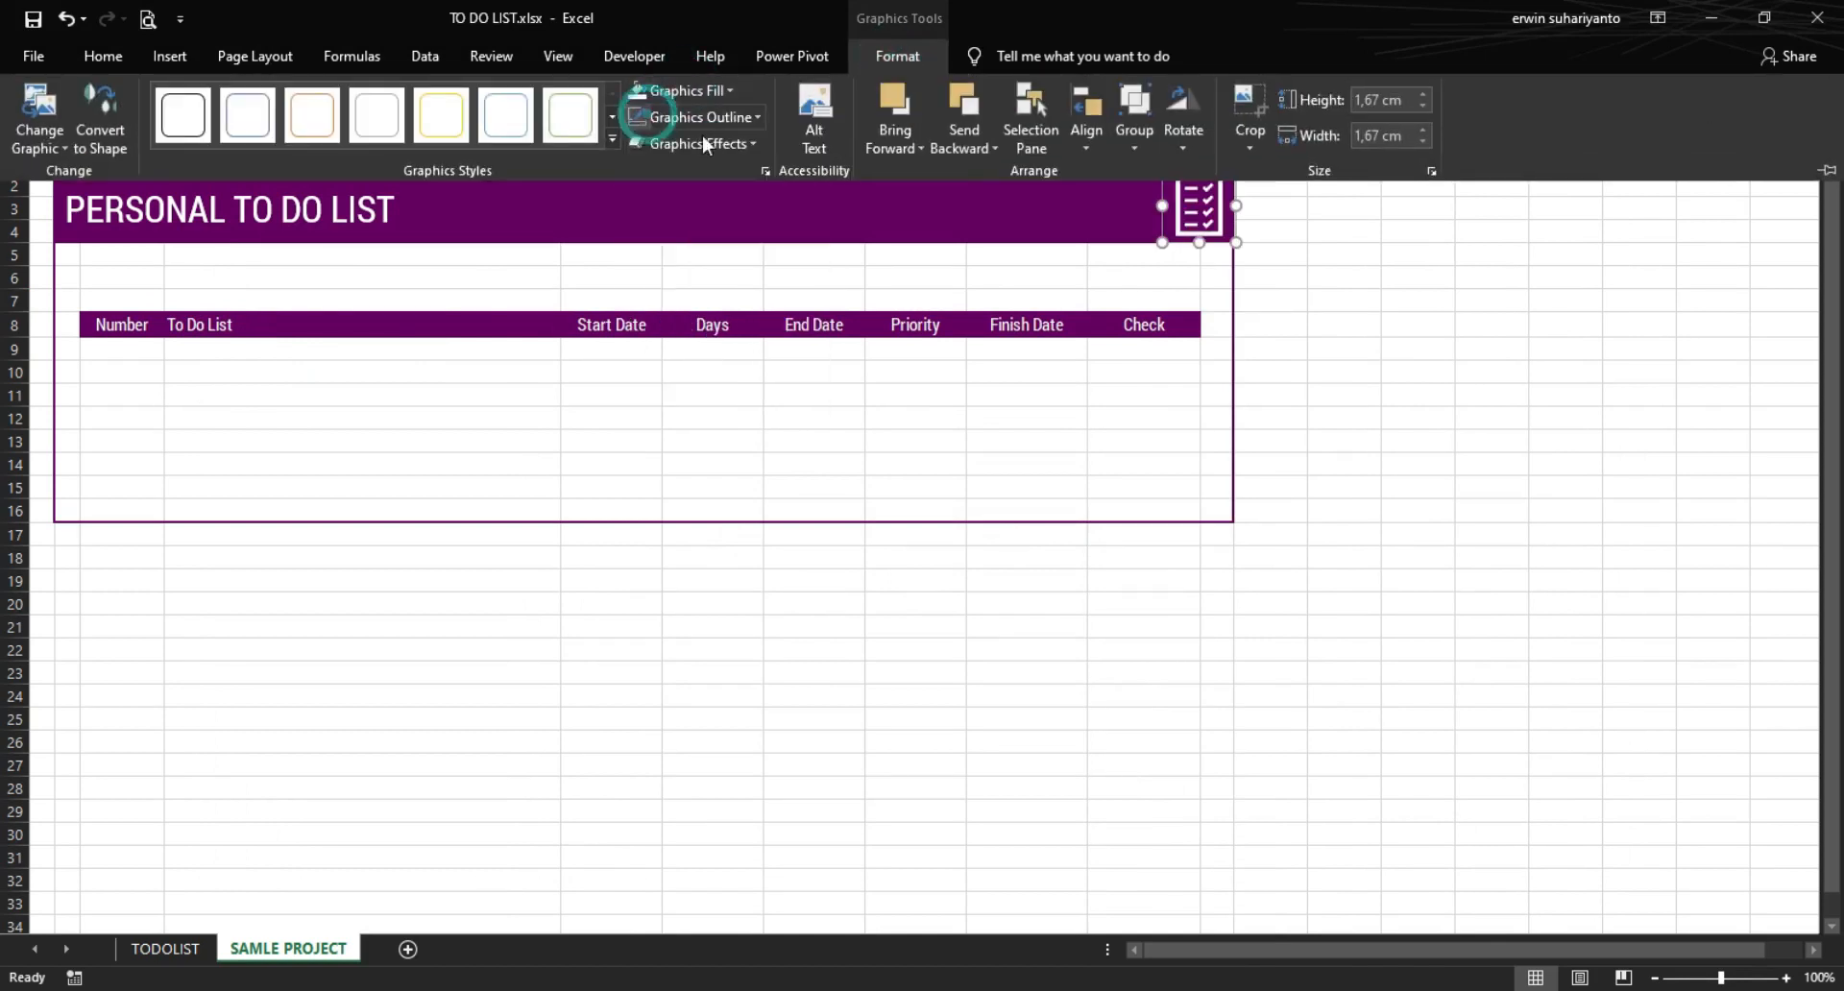
click(1343, 228)
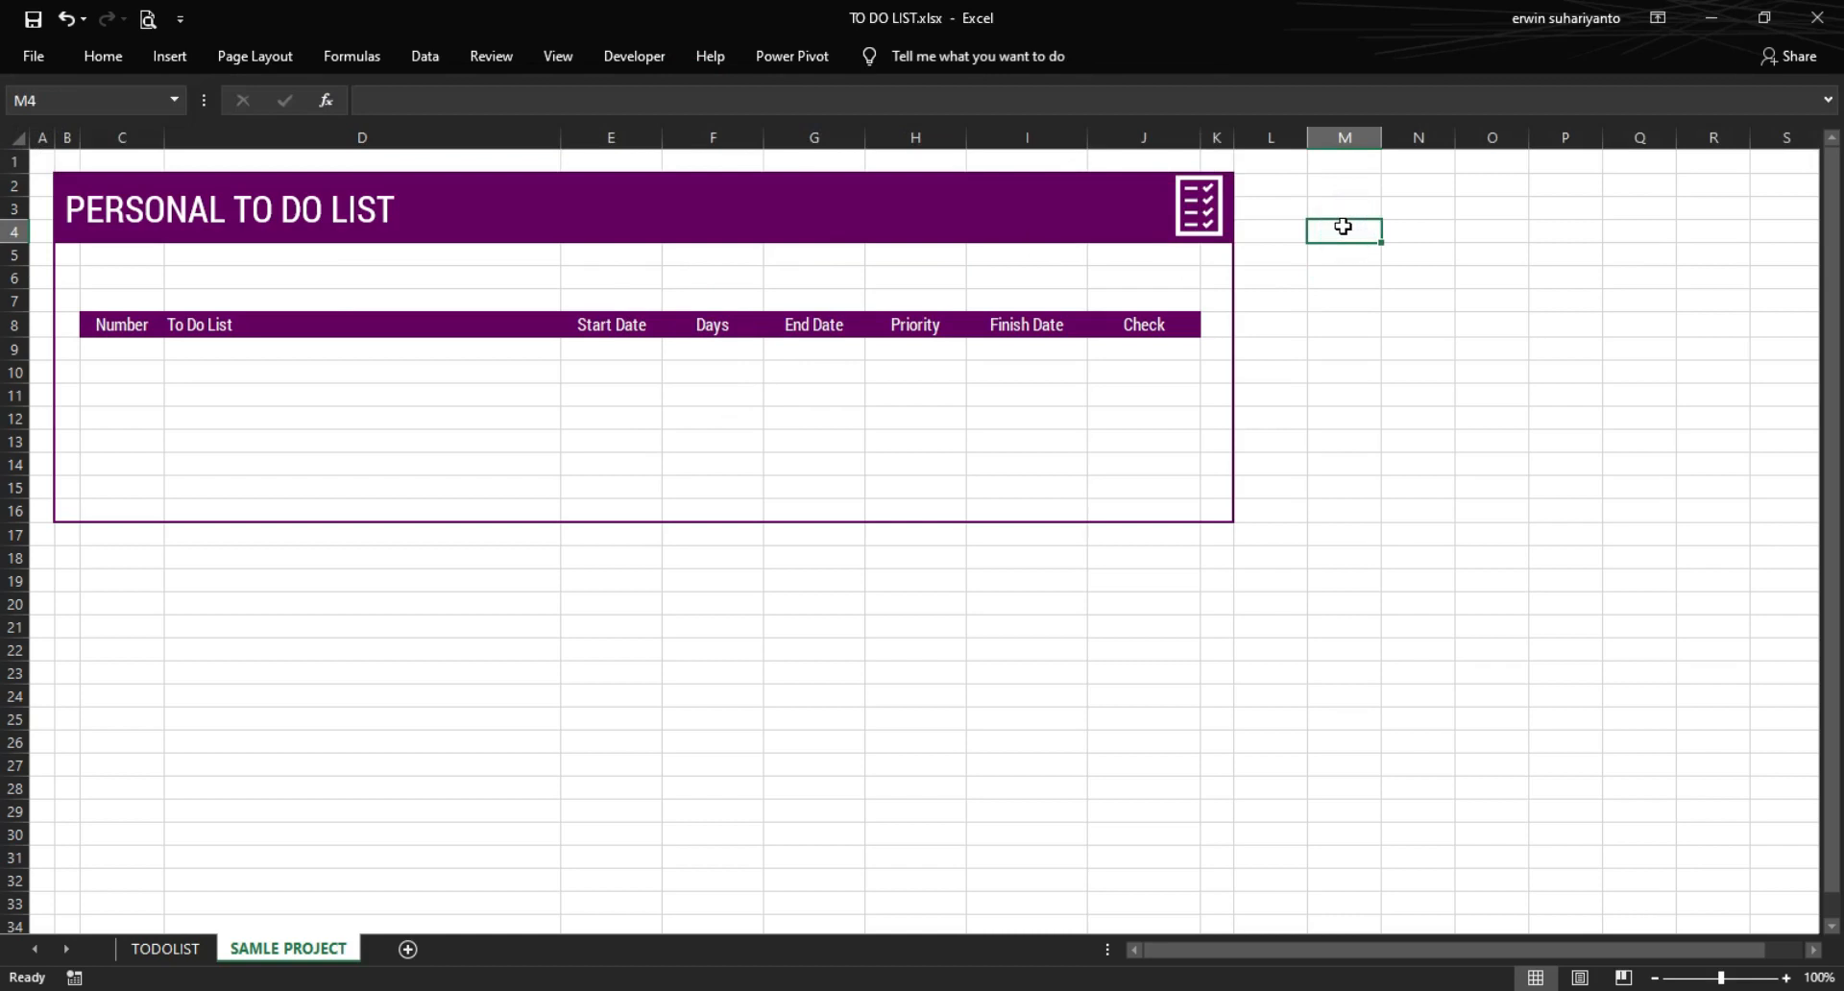
click(1275, 206)
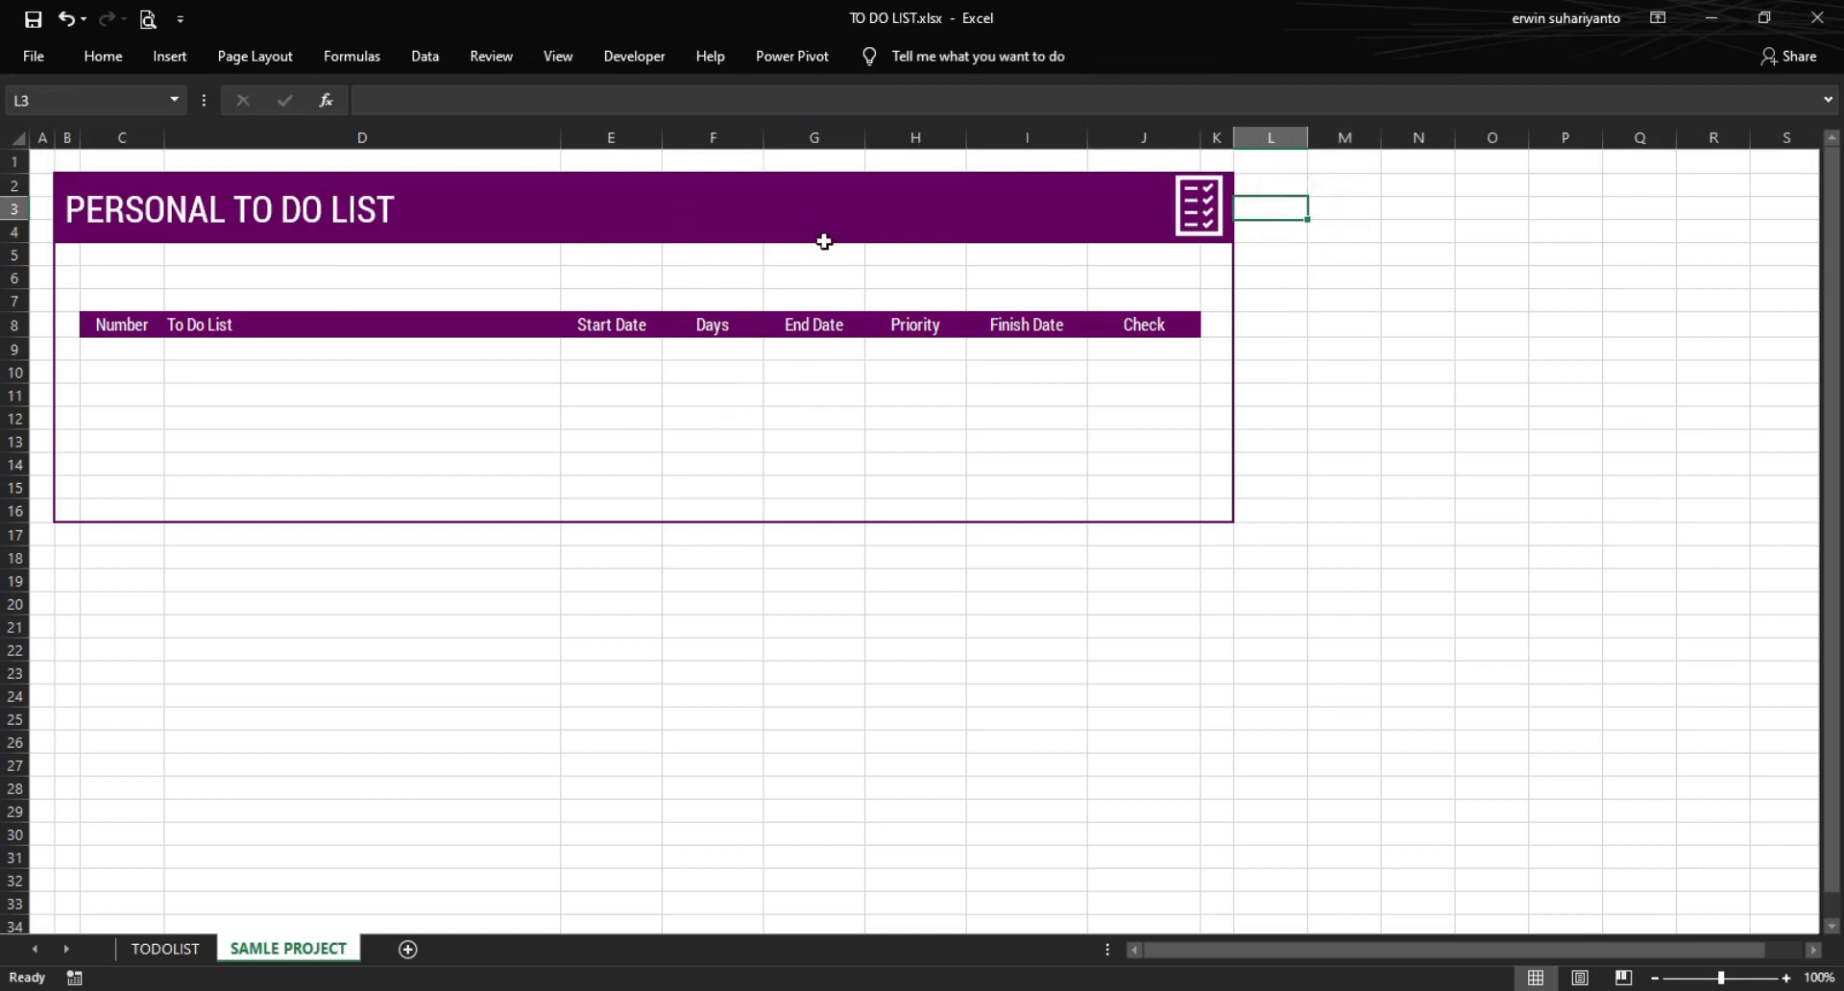
click(1418, 278)
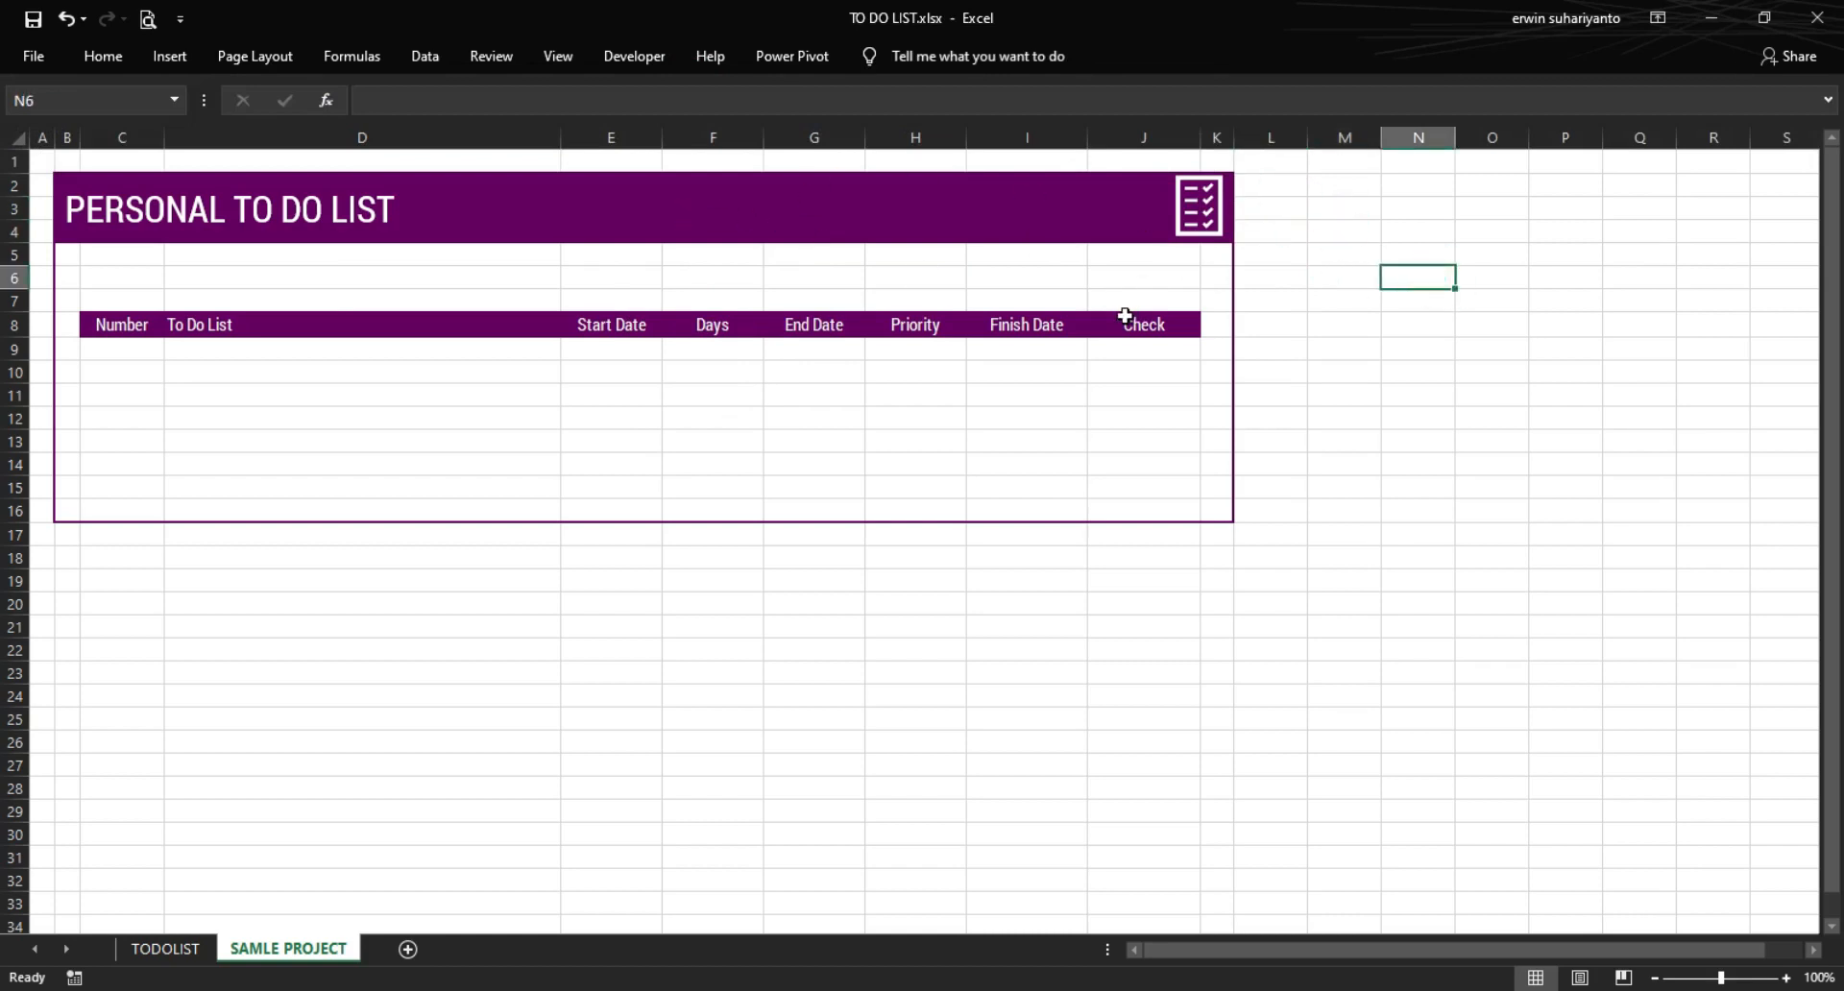
click(1356, 308)
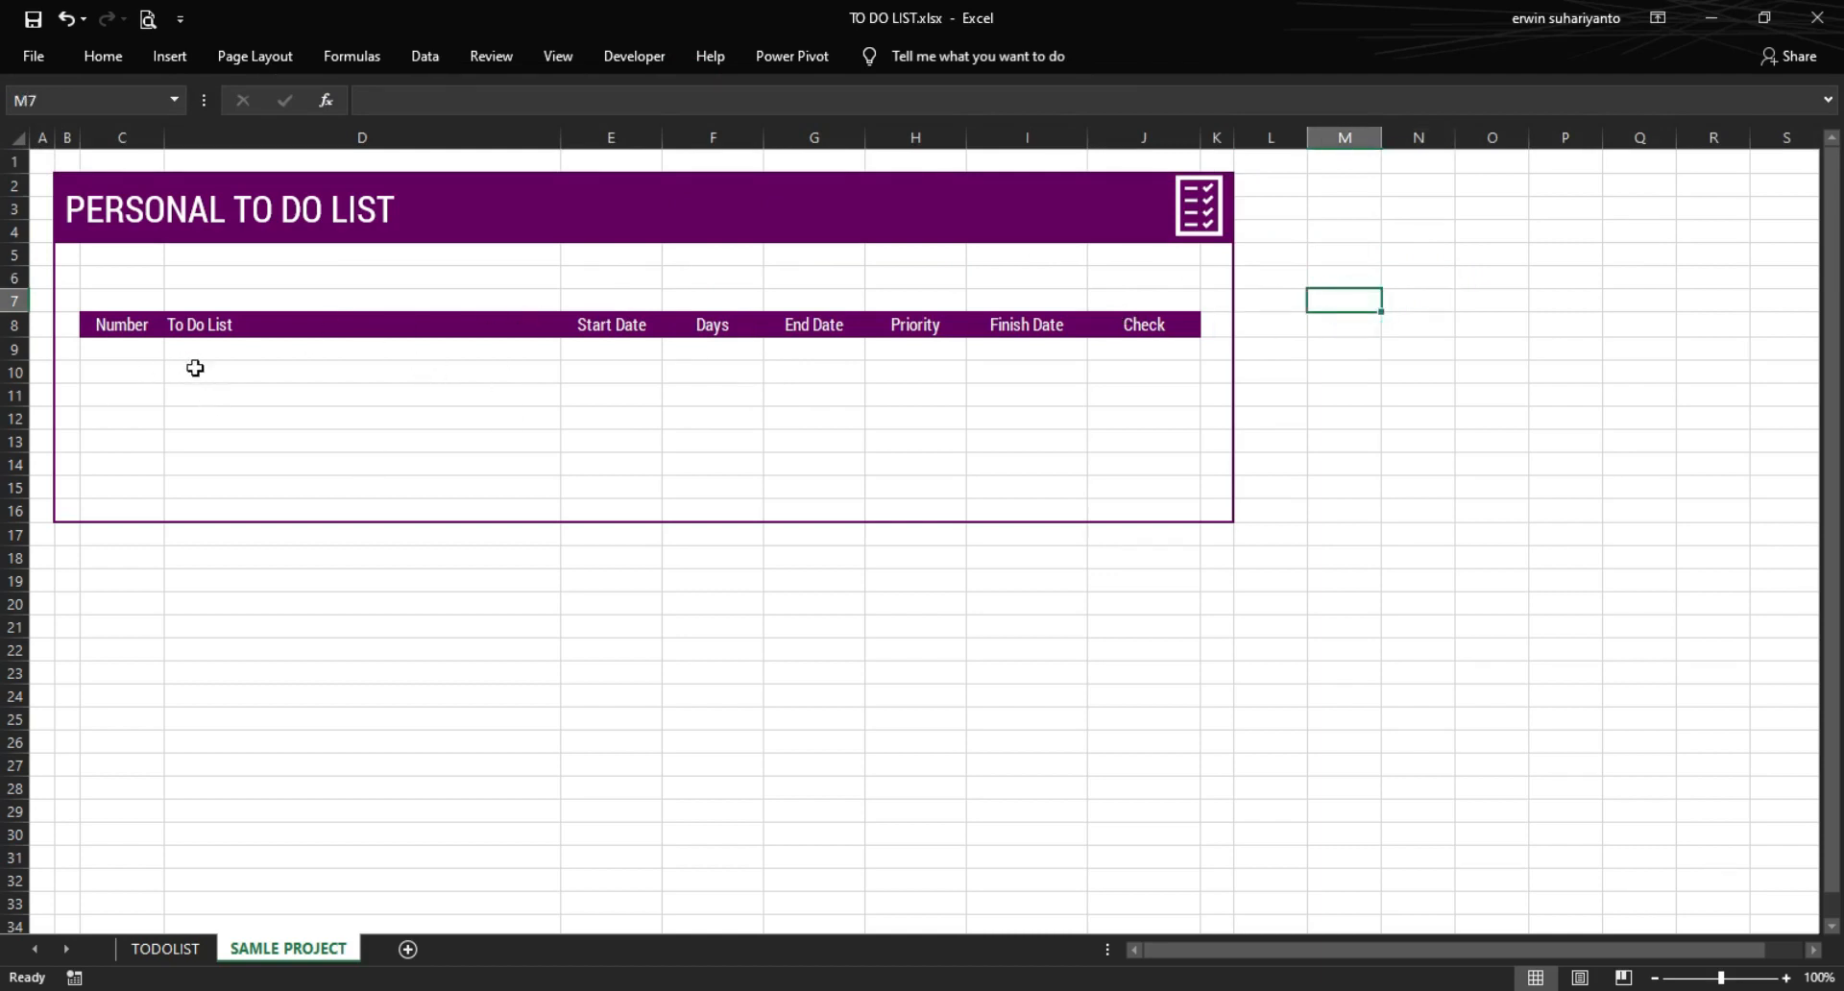
- Check the Number column formulas on the TODOLIST sheet, and enter =IF(D9="";"";1) in cell C9 of SAMLE PROJECT
click(142, 348)
click(165, 949)
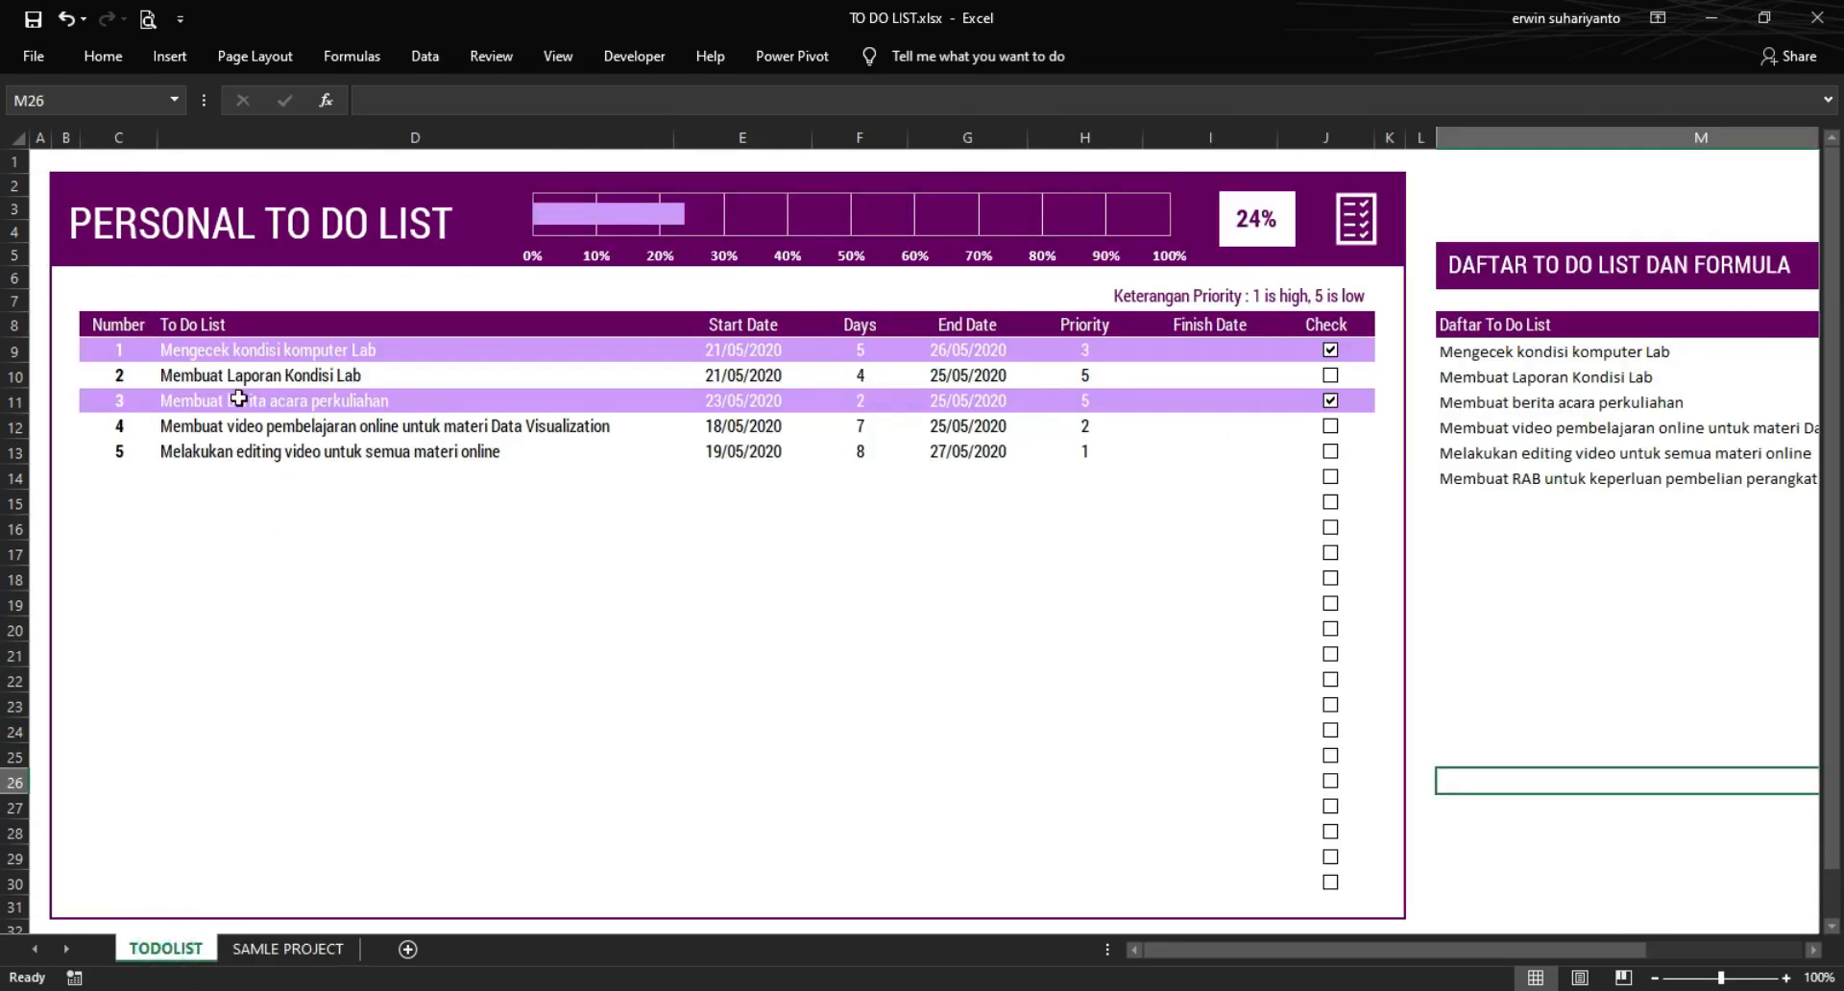
click(128, 351)
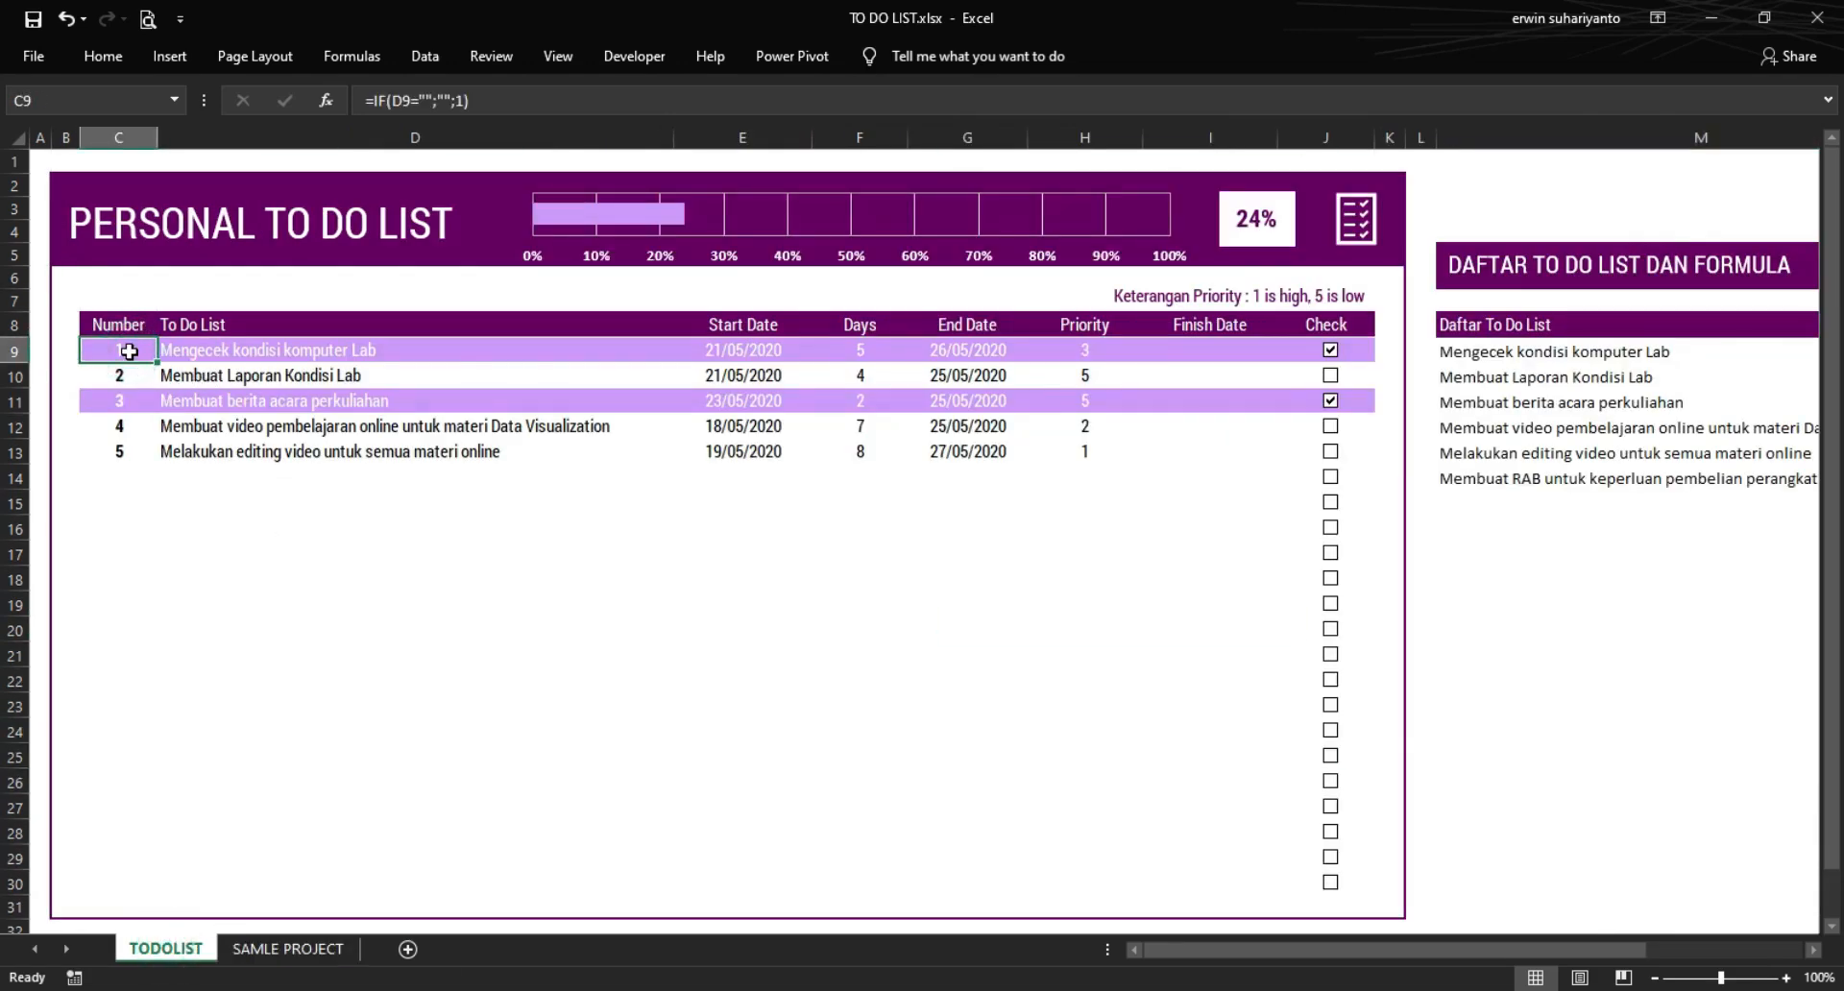
click(123, 379)
click(123, 401)
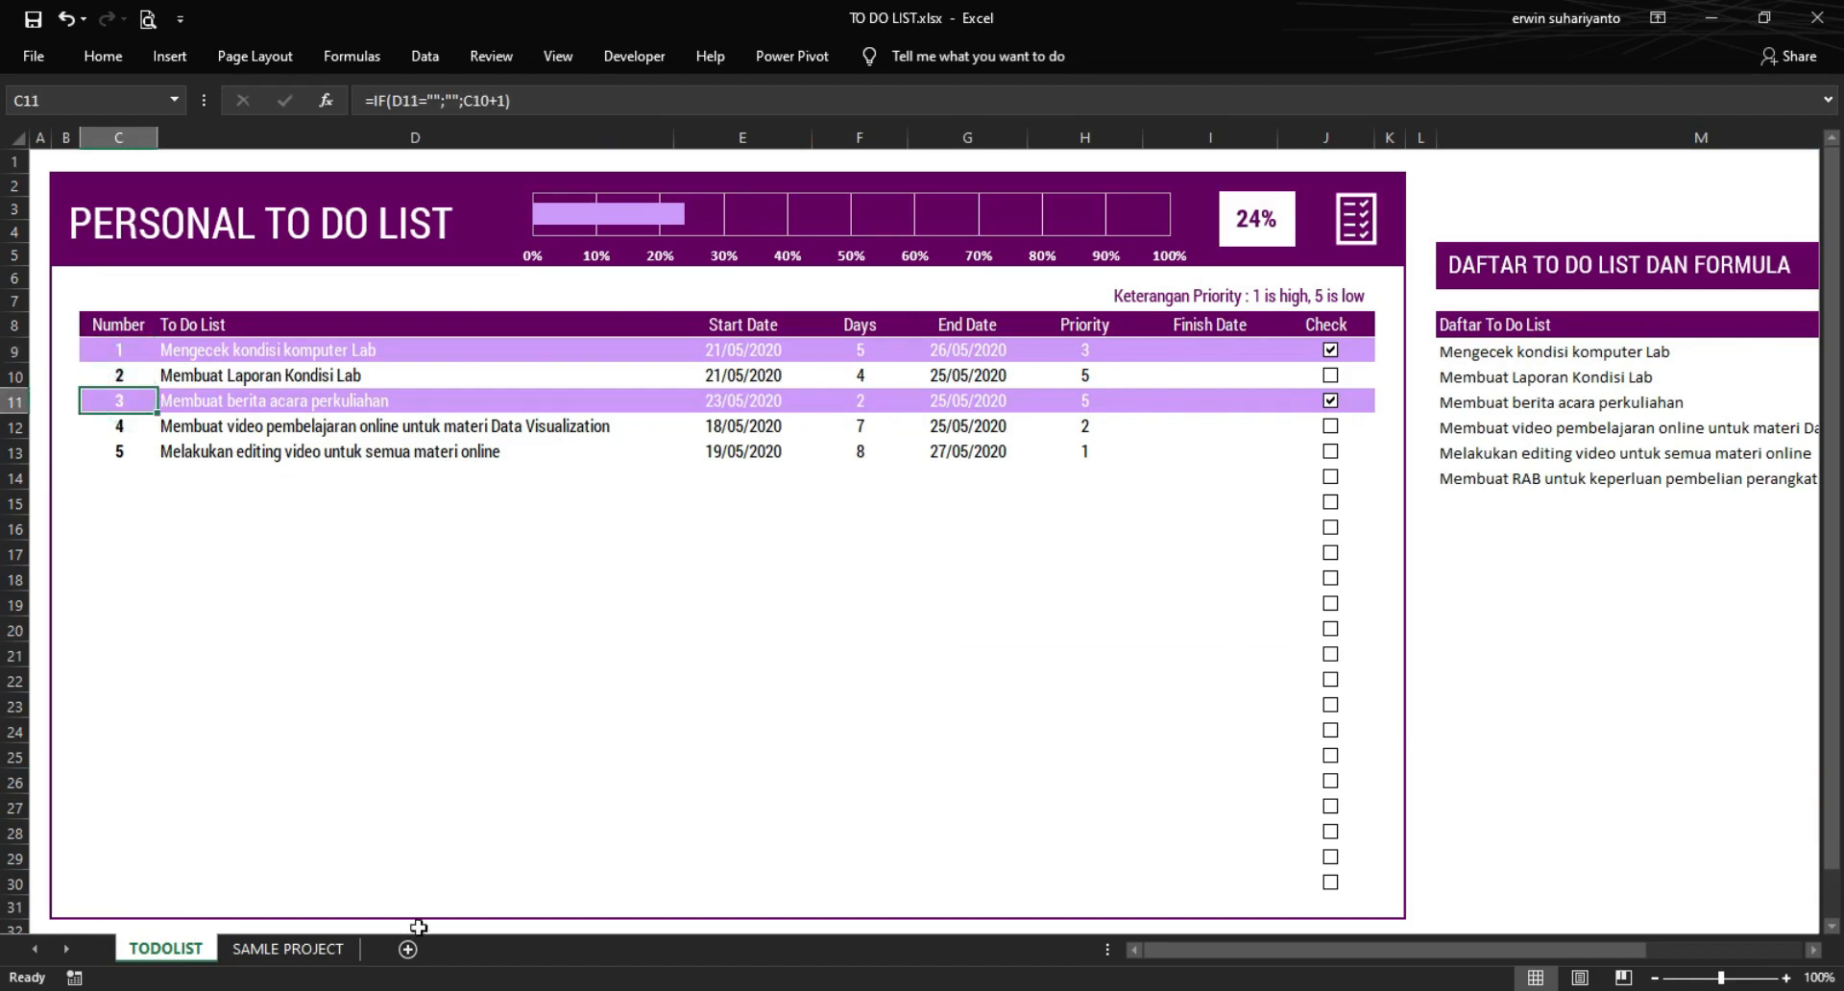
click(309, 951)
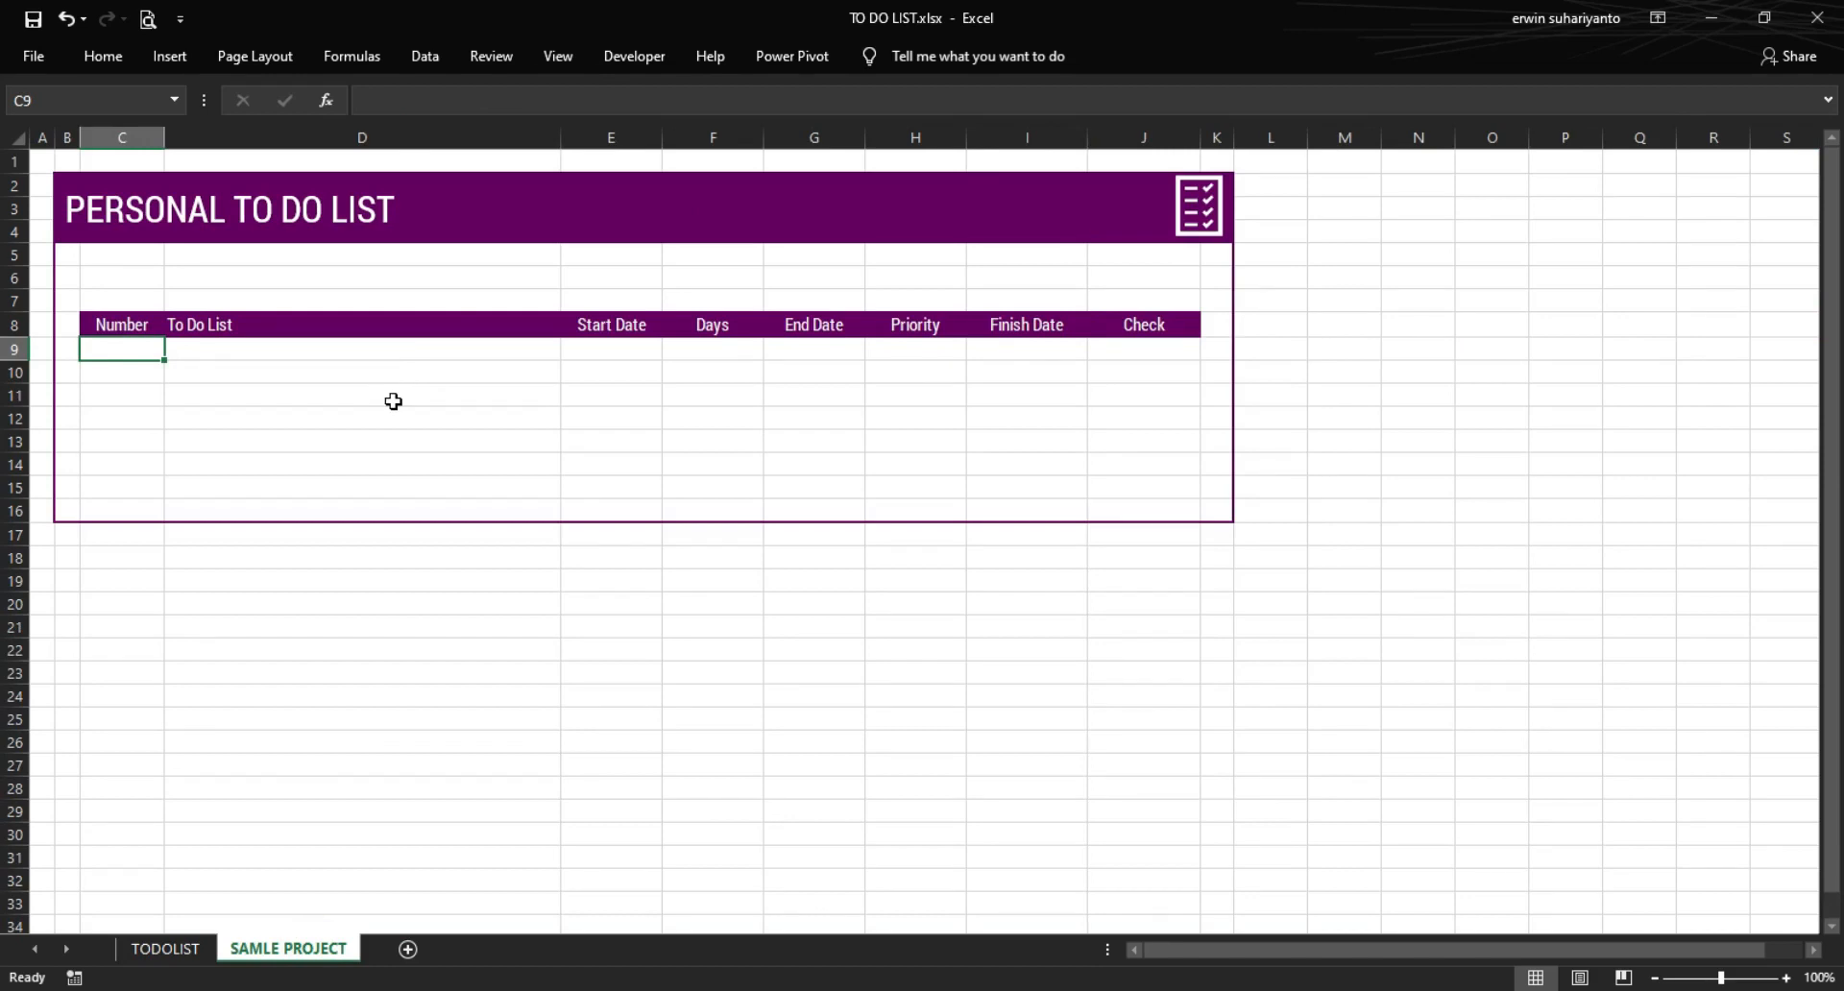
text(=IF()
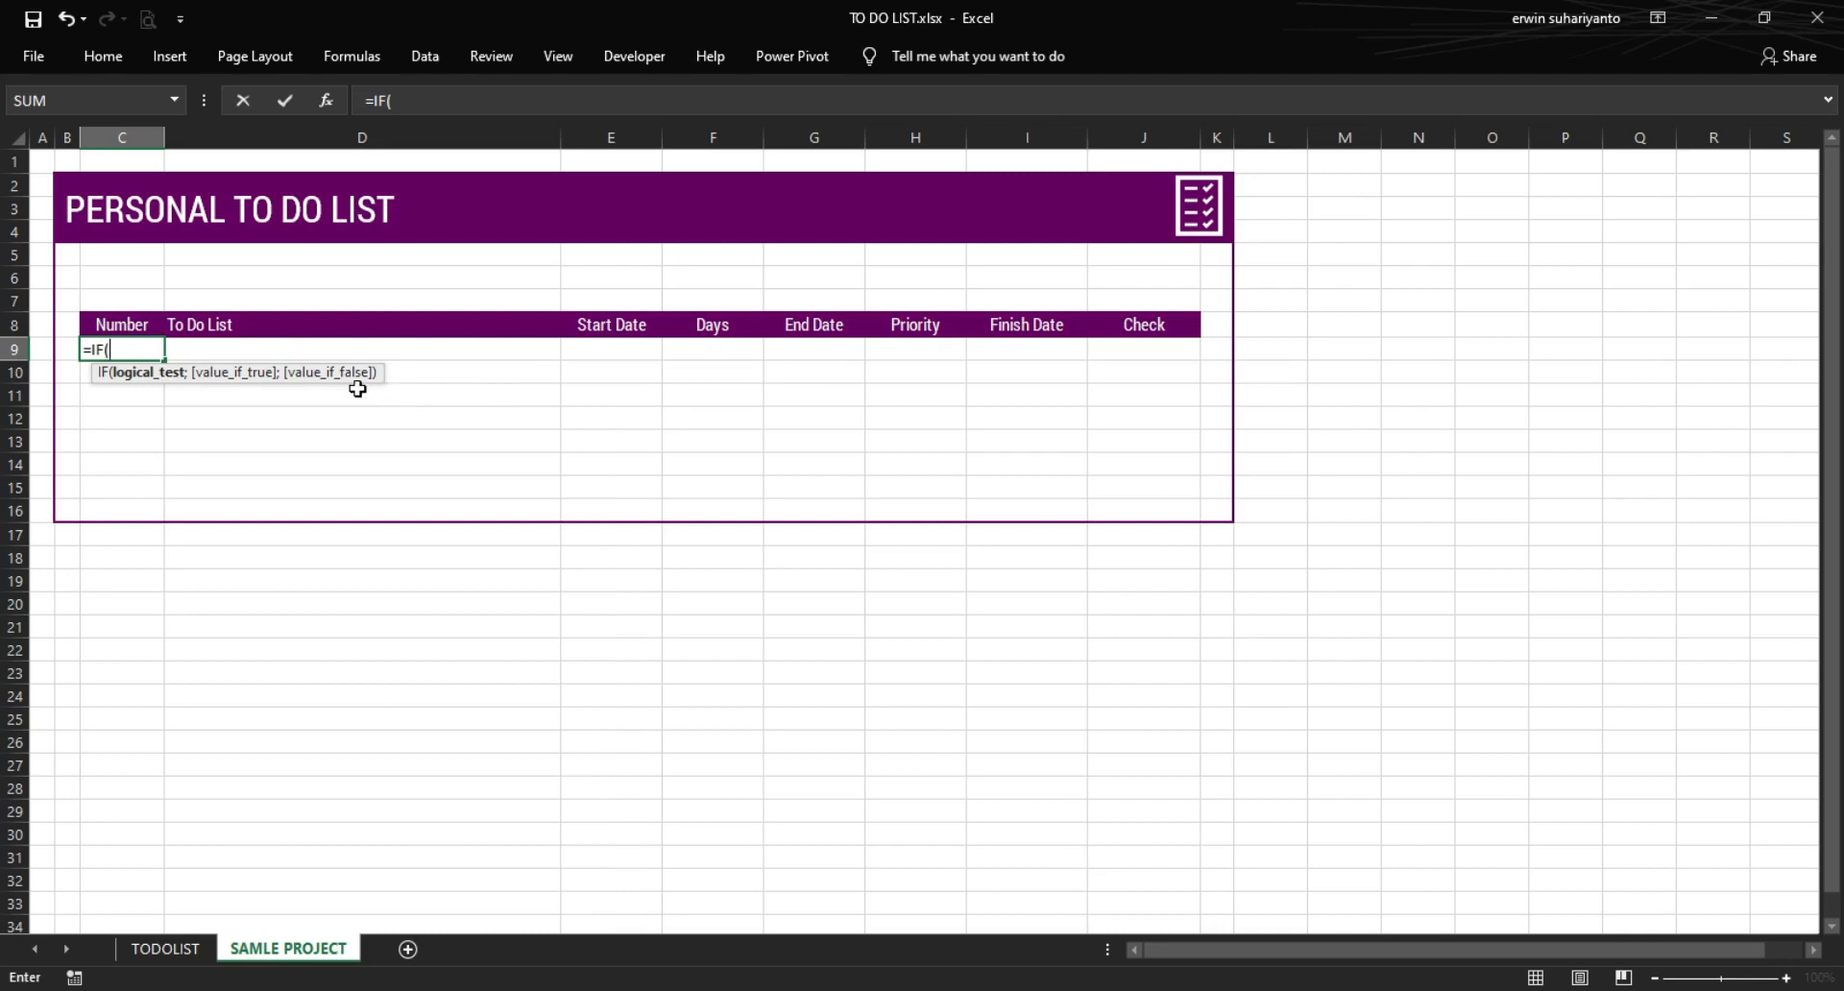
click(213, 351)
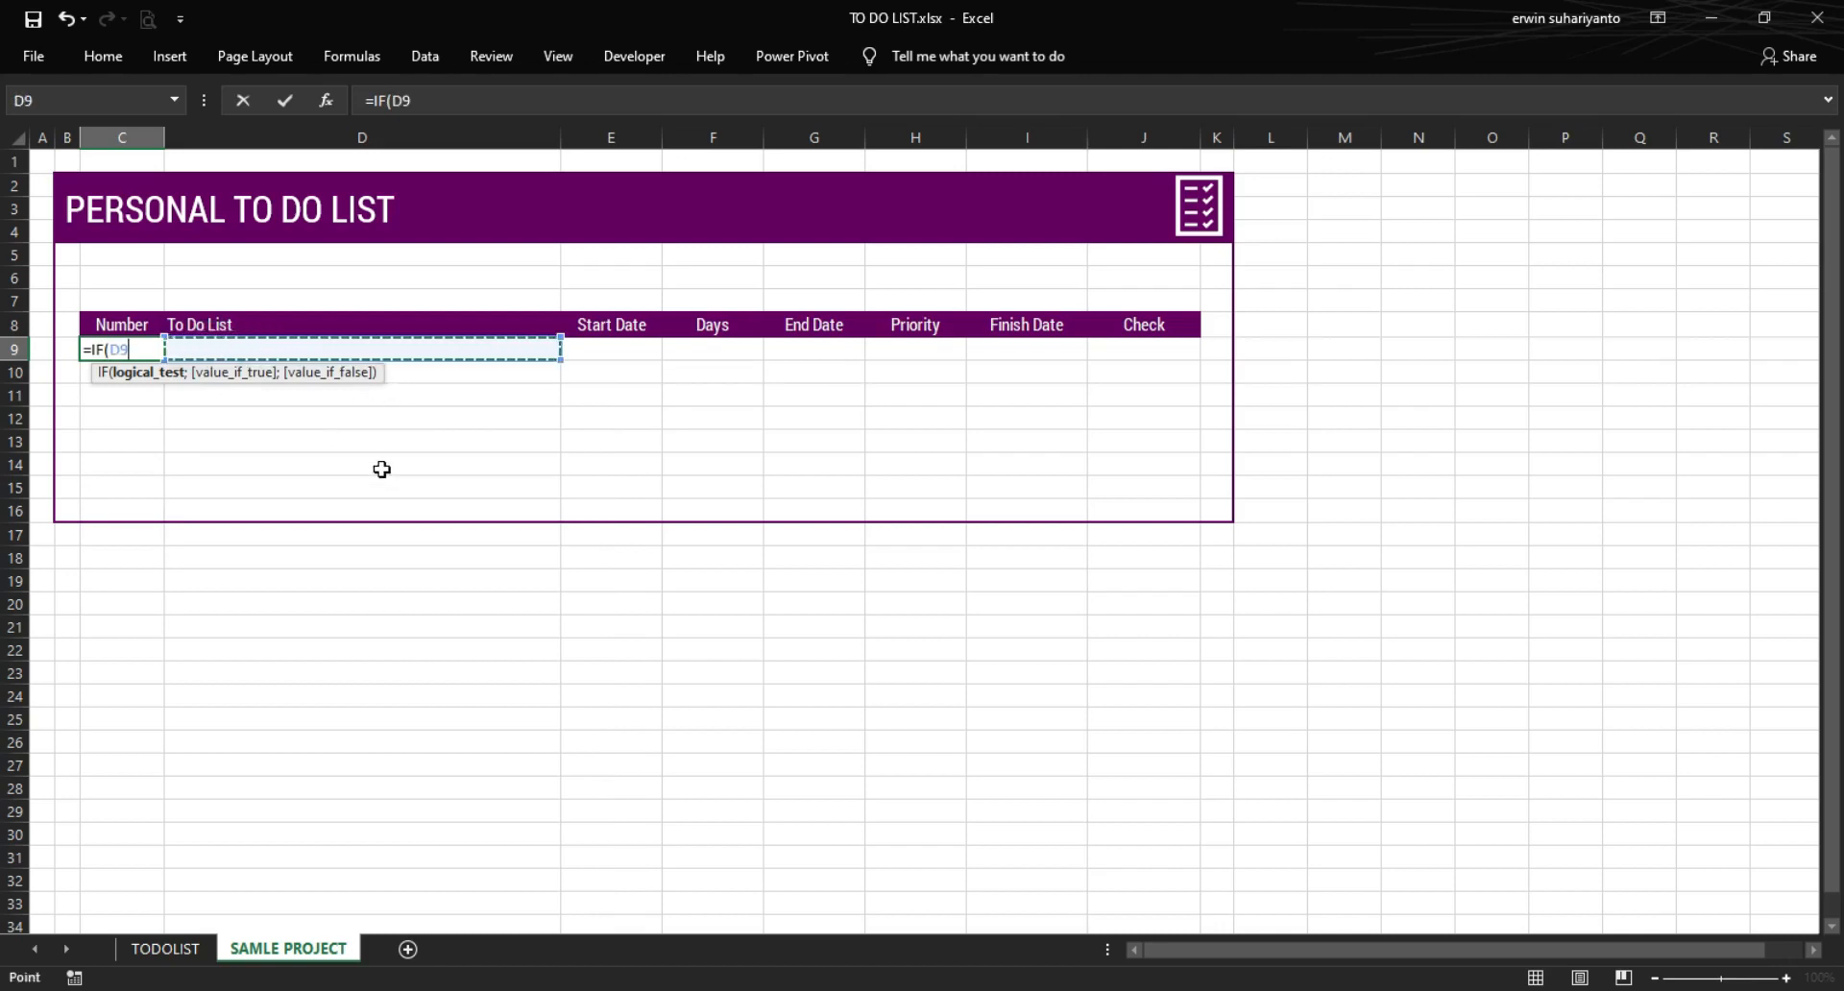
text(=)
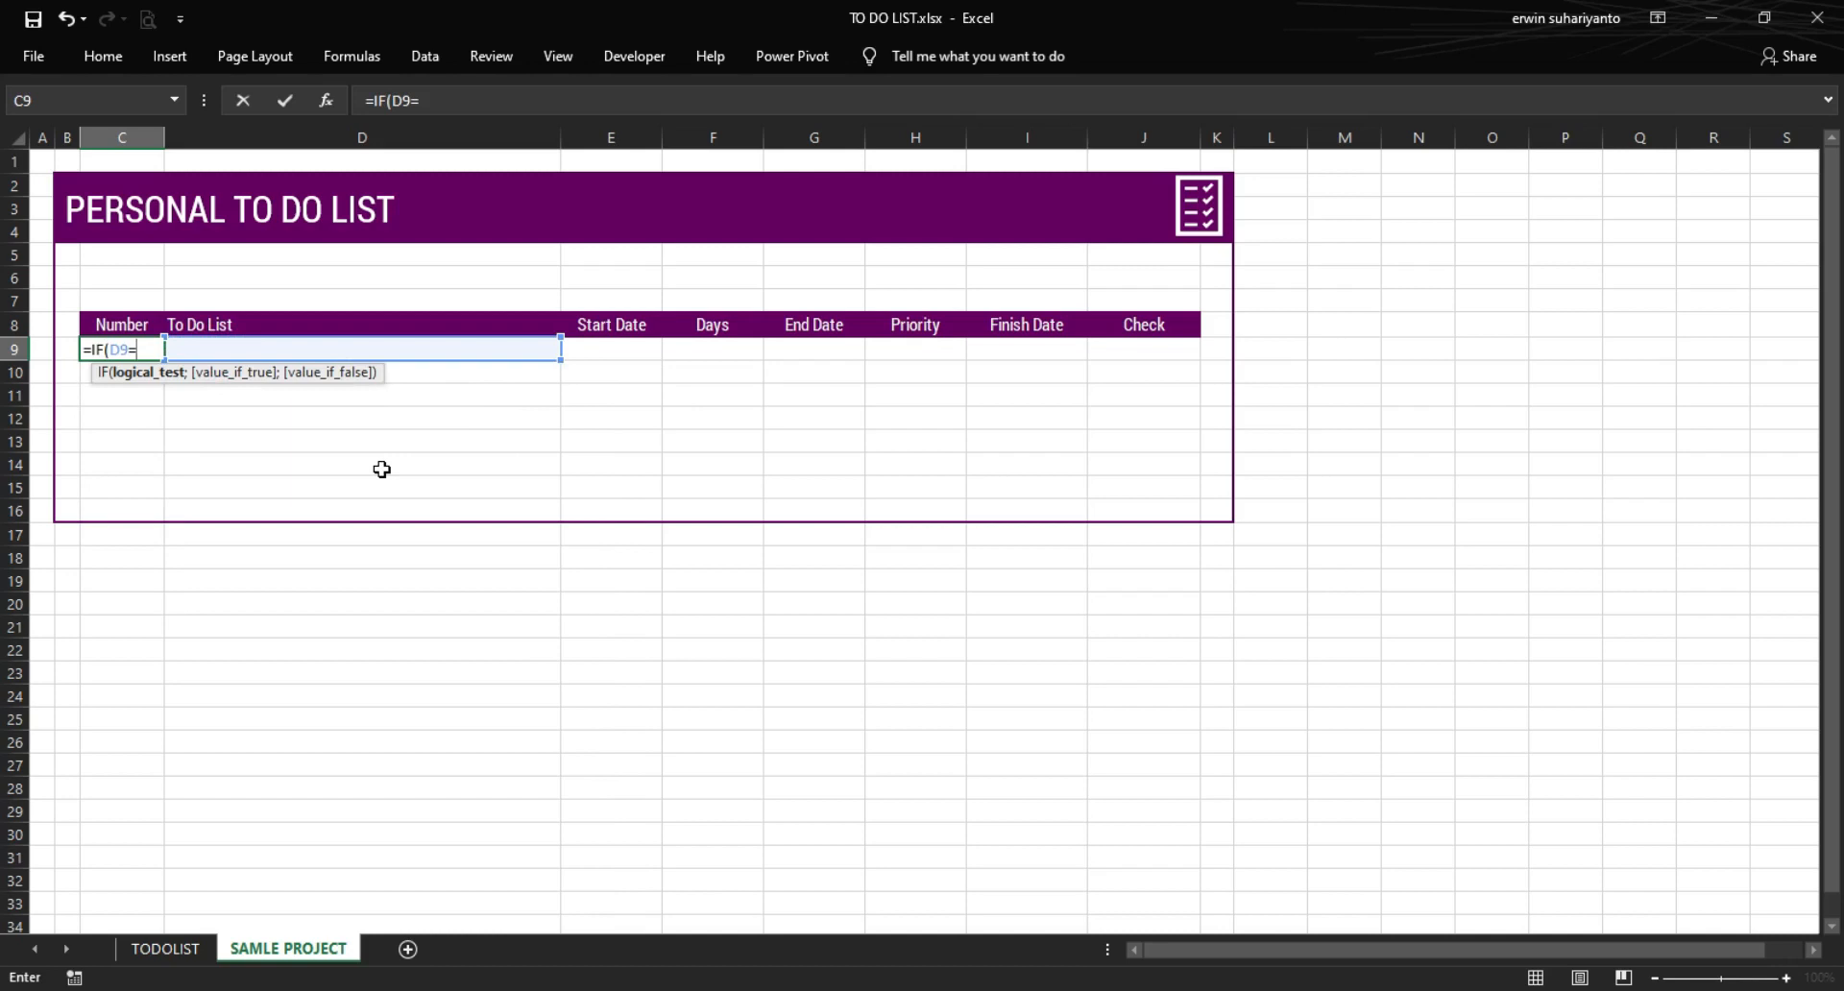
text("";"";)
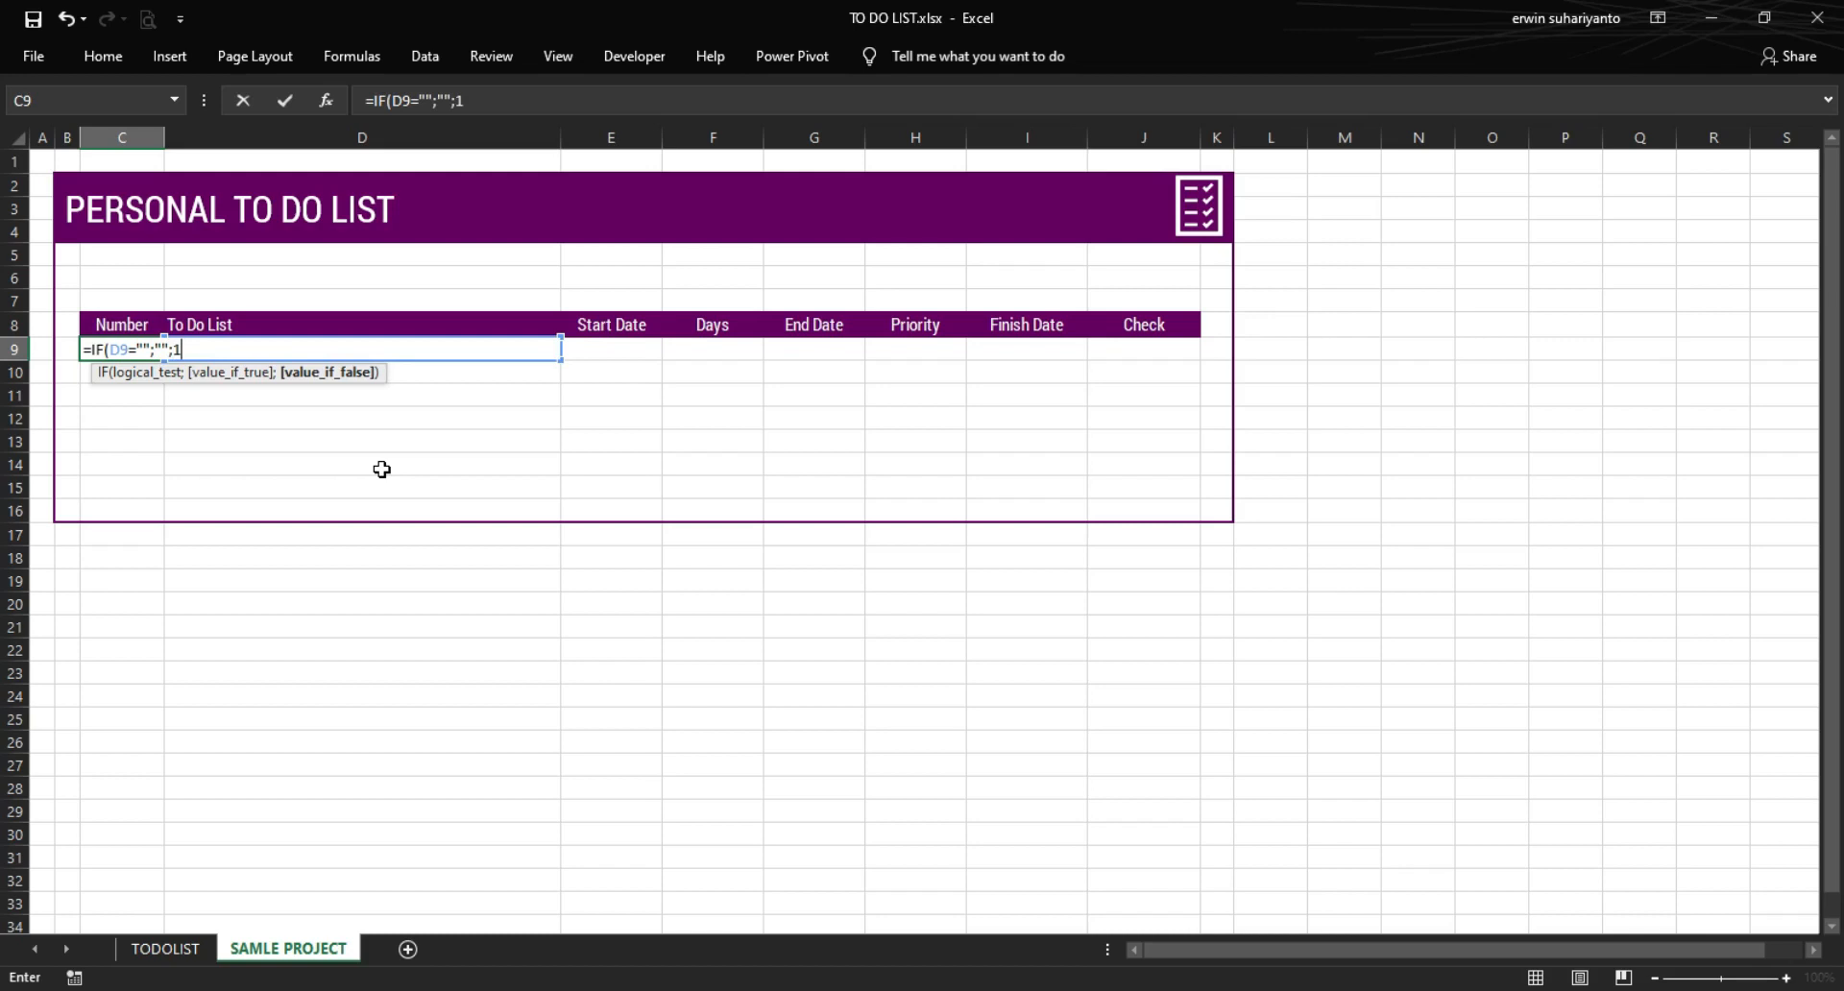
text(1))
key(Return)
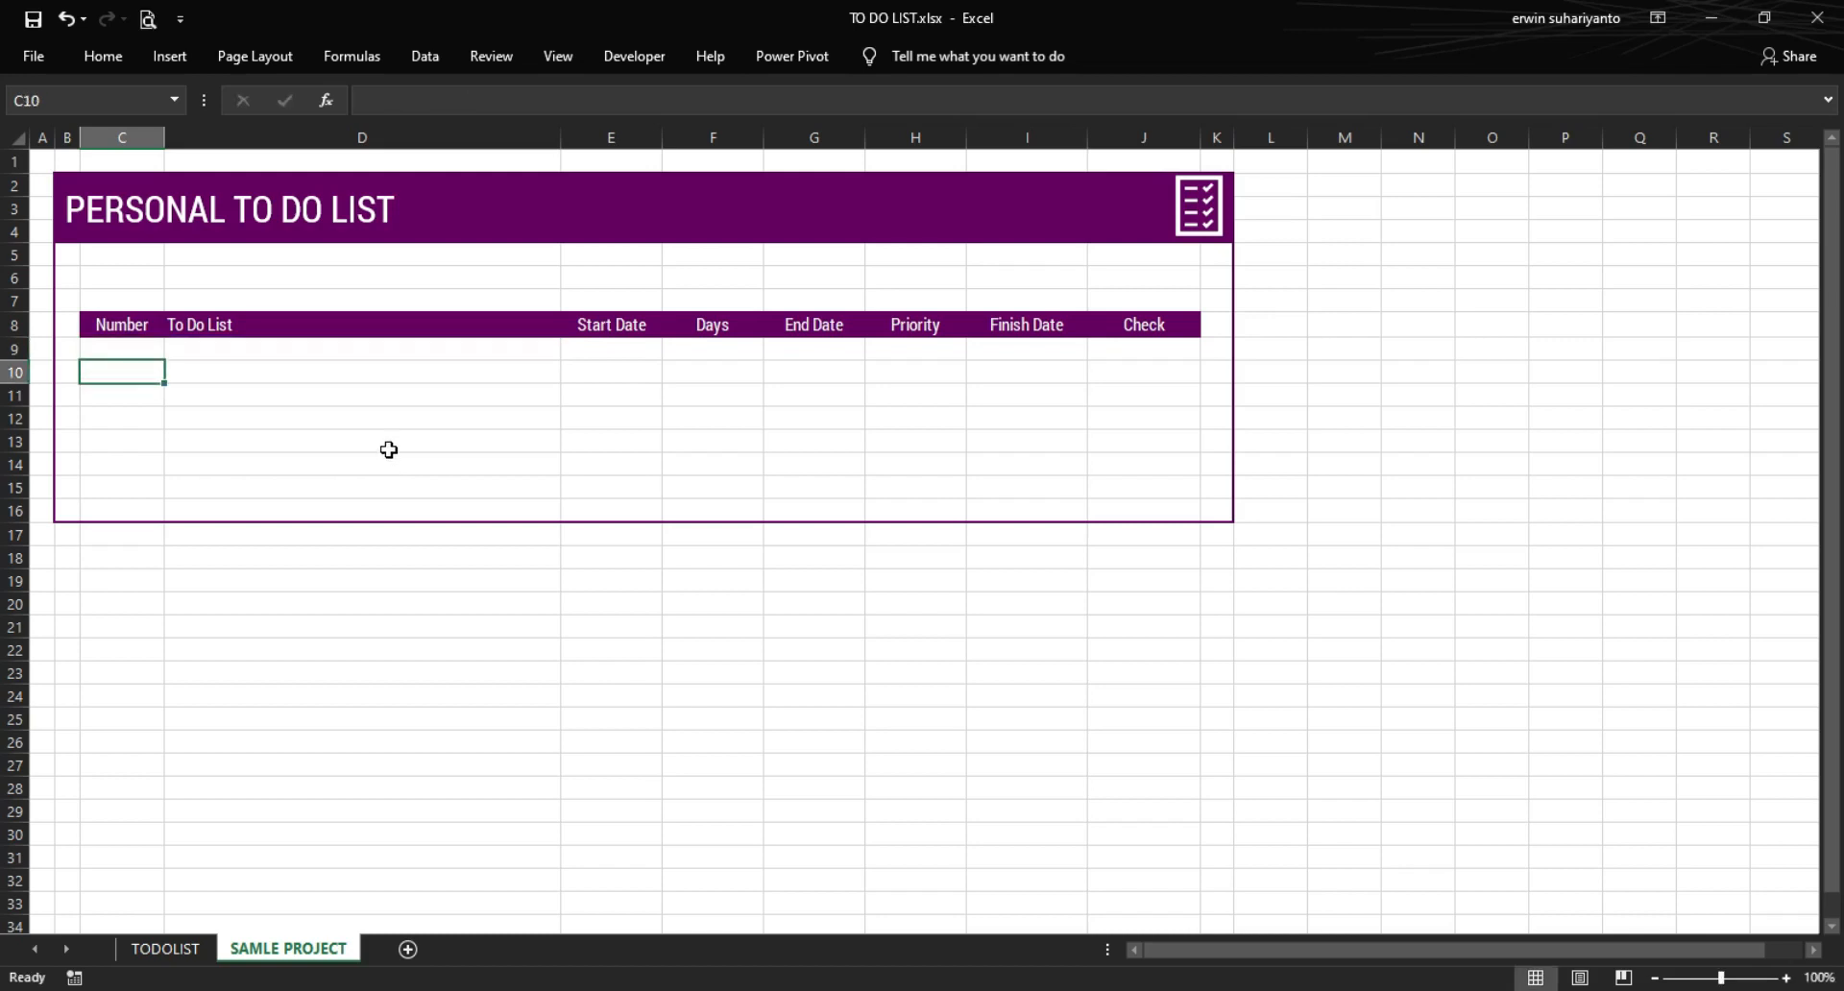
drag(145, 355, 132, 480)
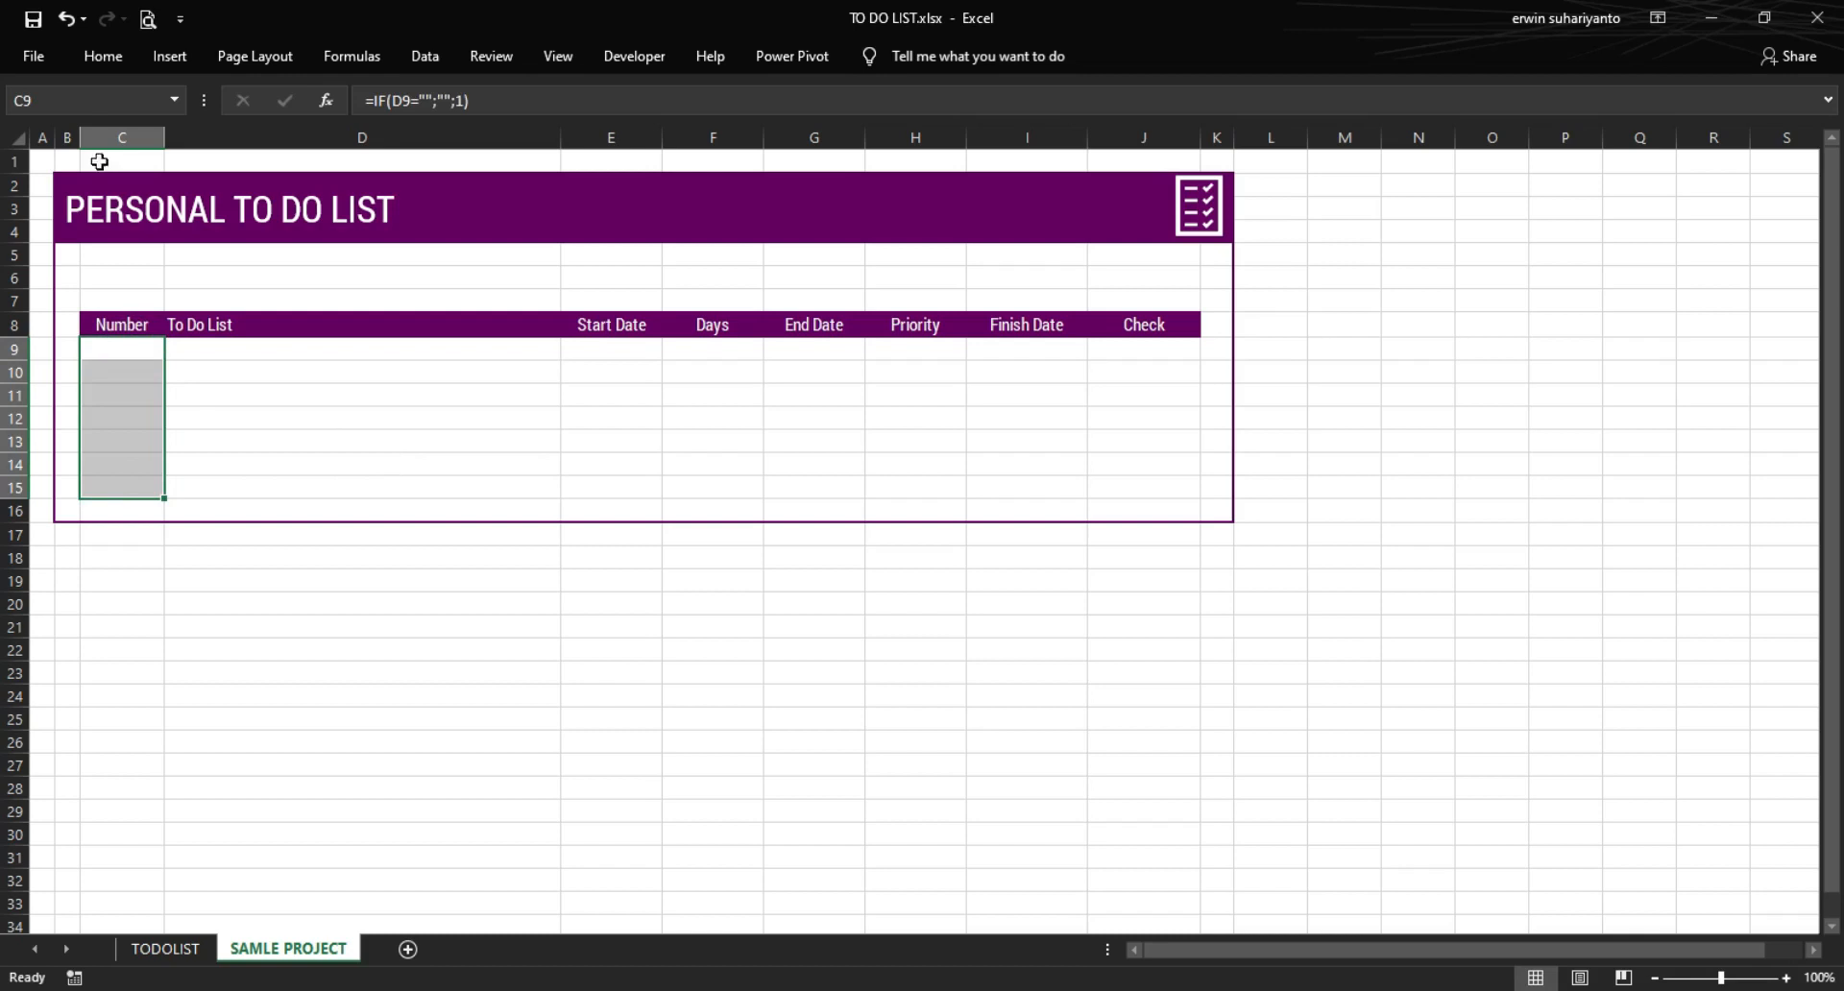
click(96, 60)
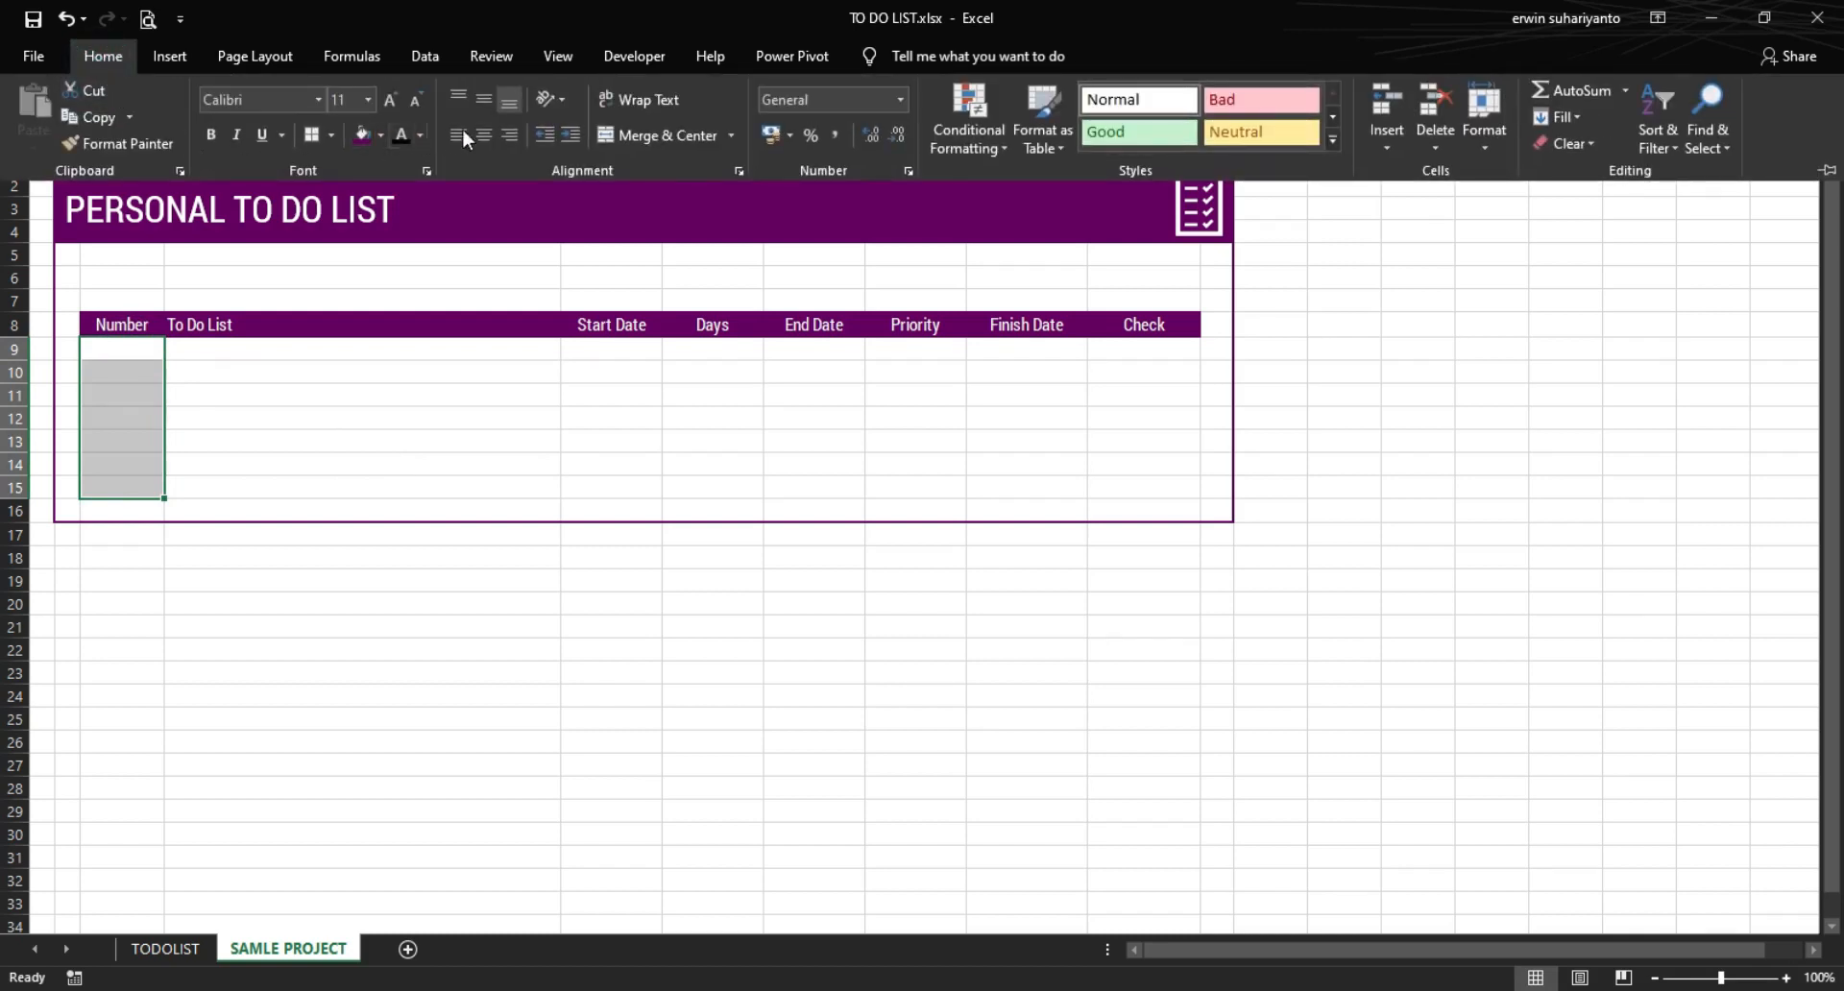
click(178, 375)
click(146, 352)
click(239, 352)
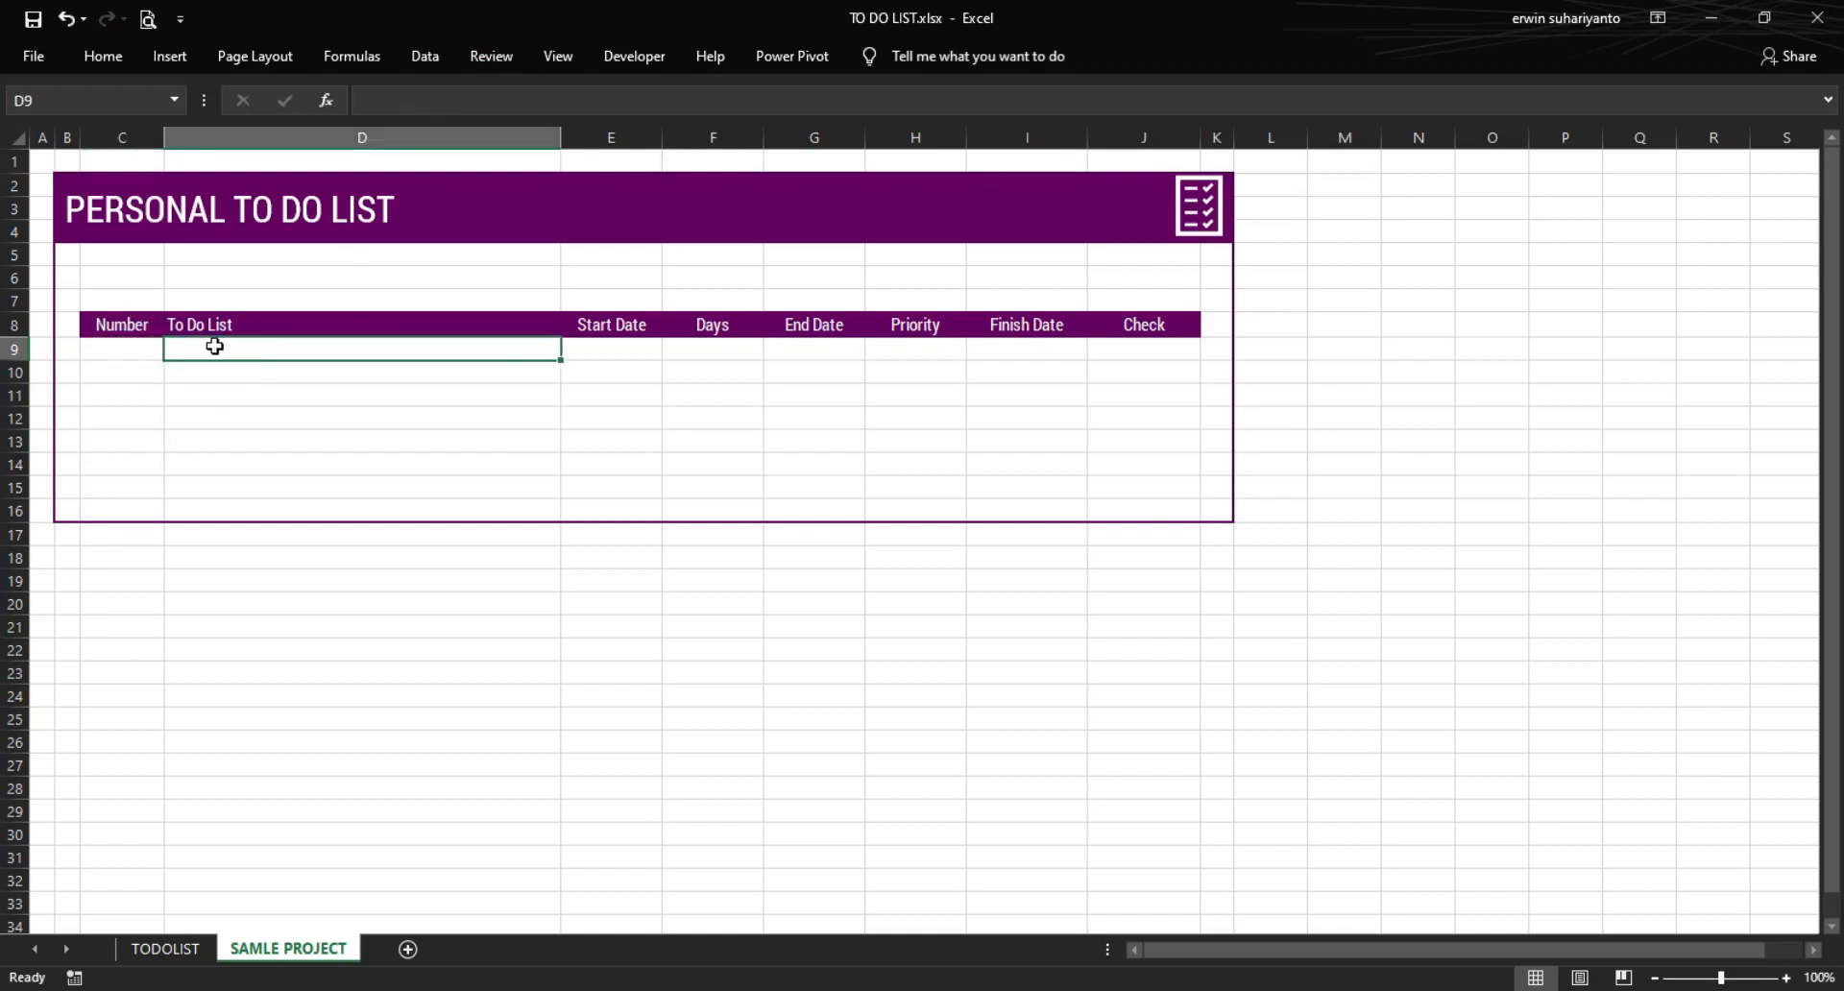
click(142, 350)
click(204, 347)
click(134, 347)
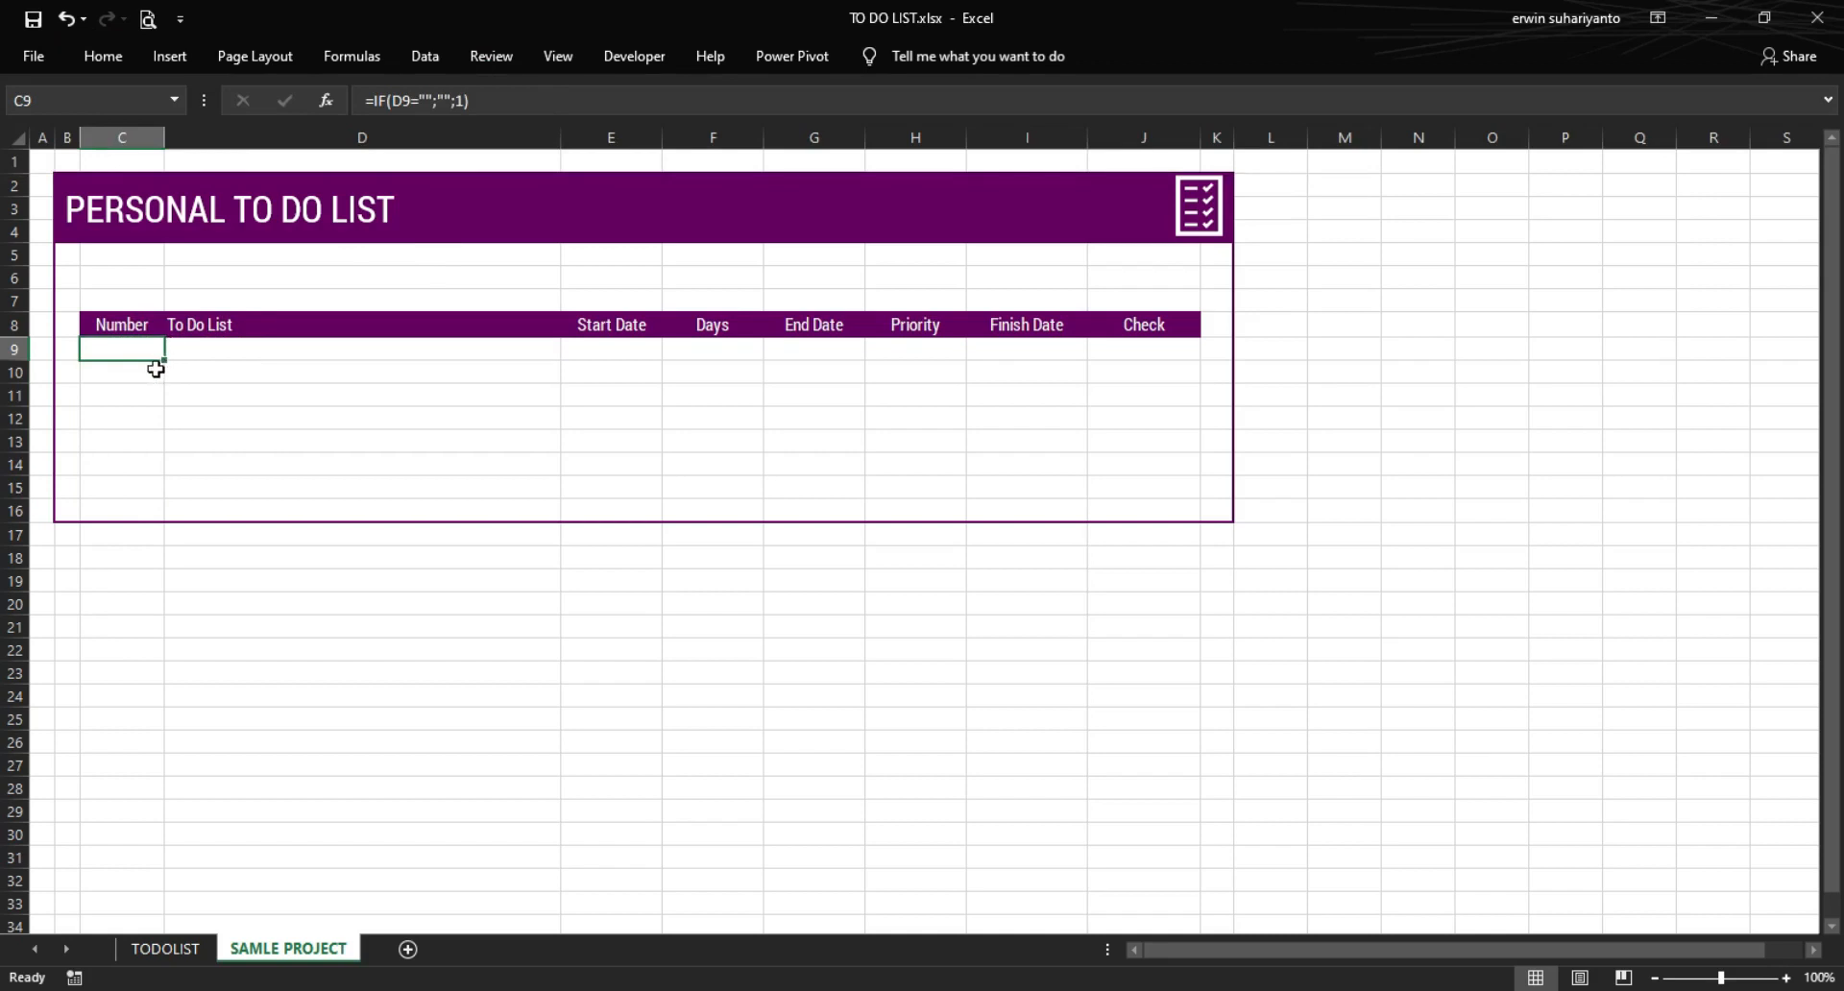
- Test the numbering formula by entering membuat in cell D9, and clear the cell again
click(156, 369)
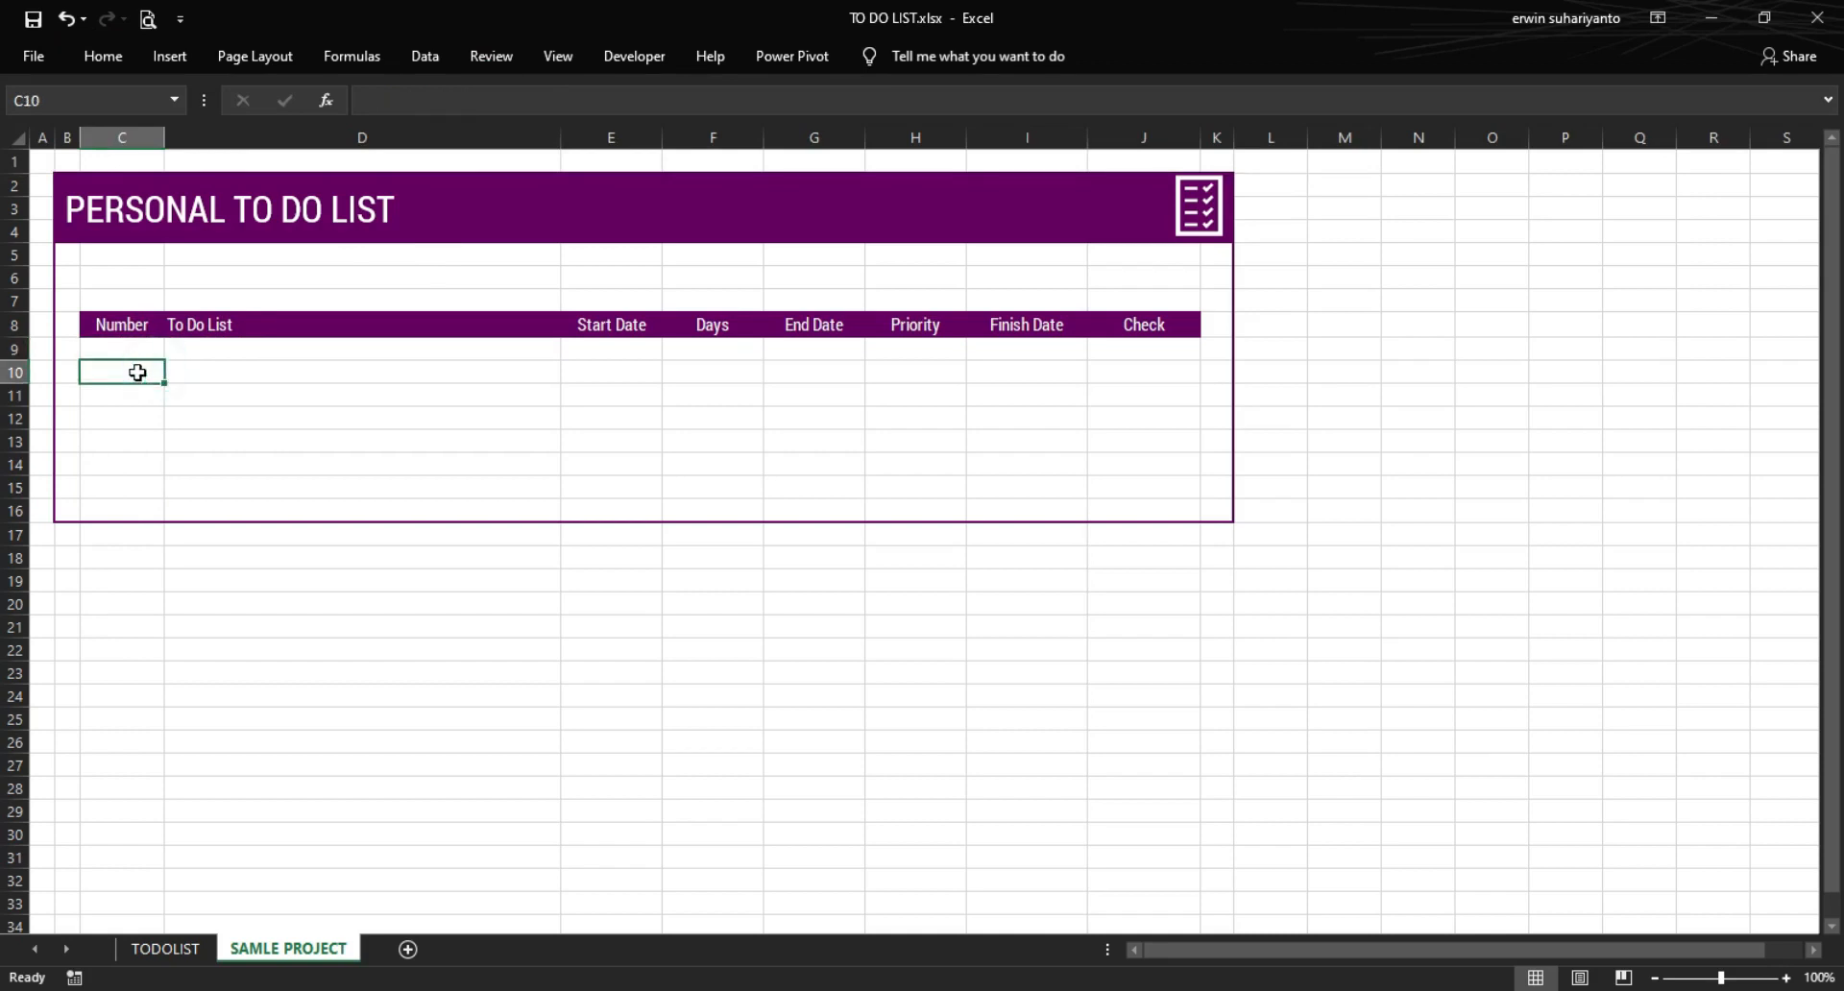
click(242, 350)
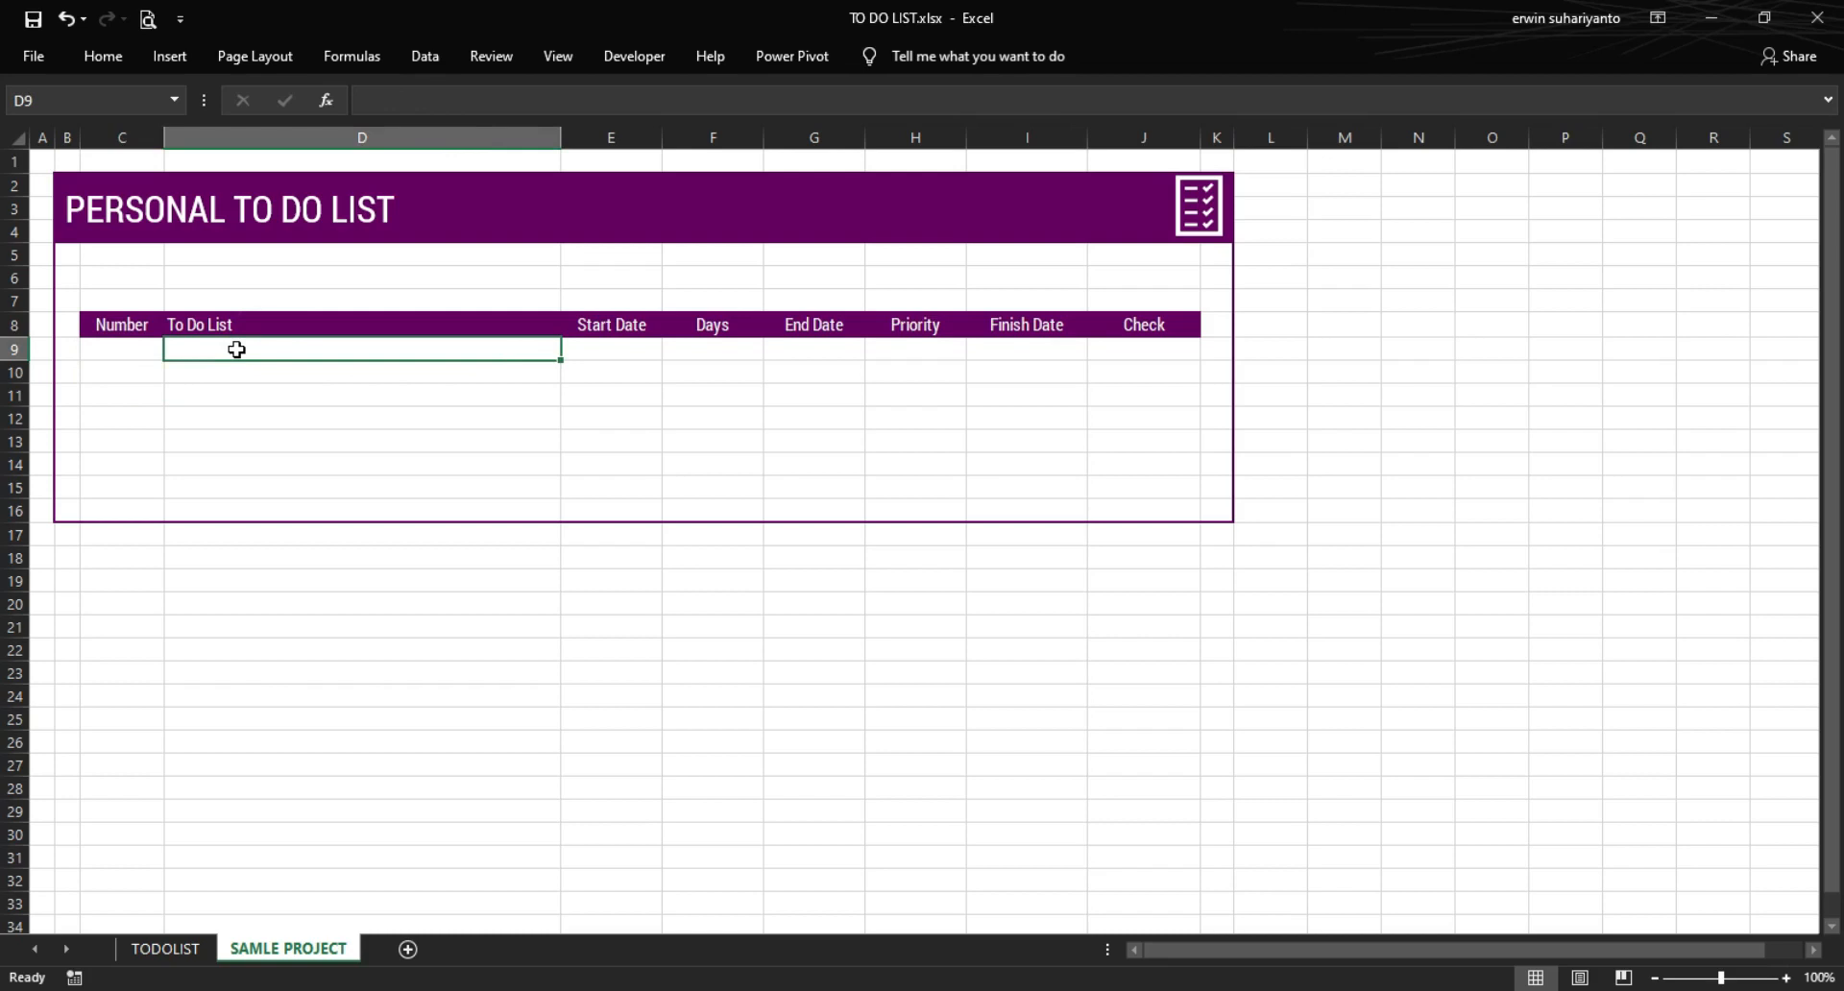
text(membuat)
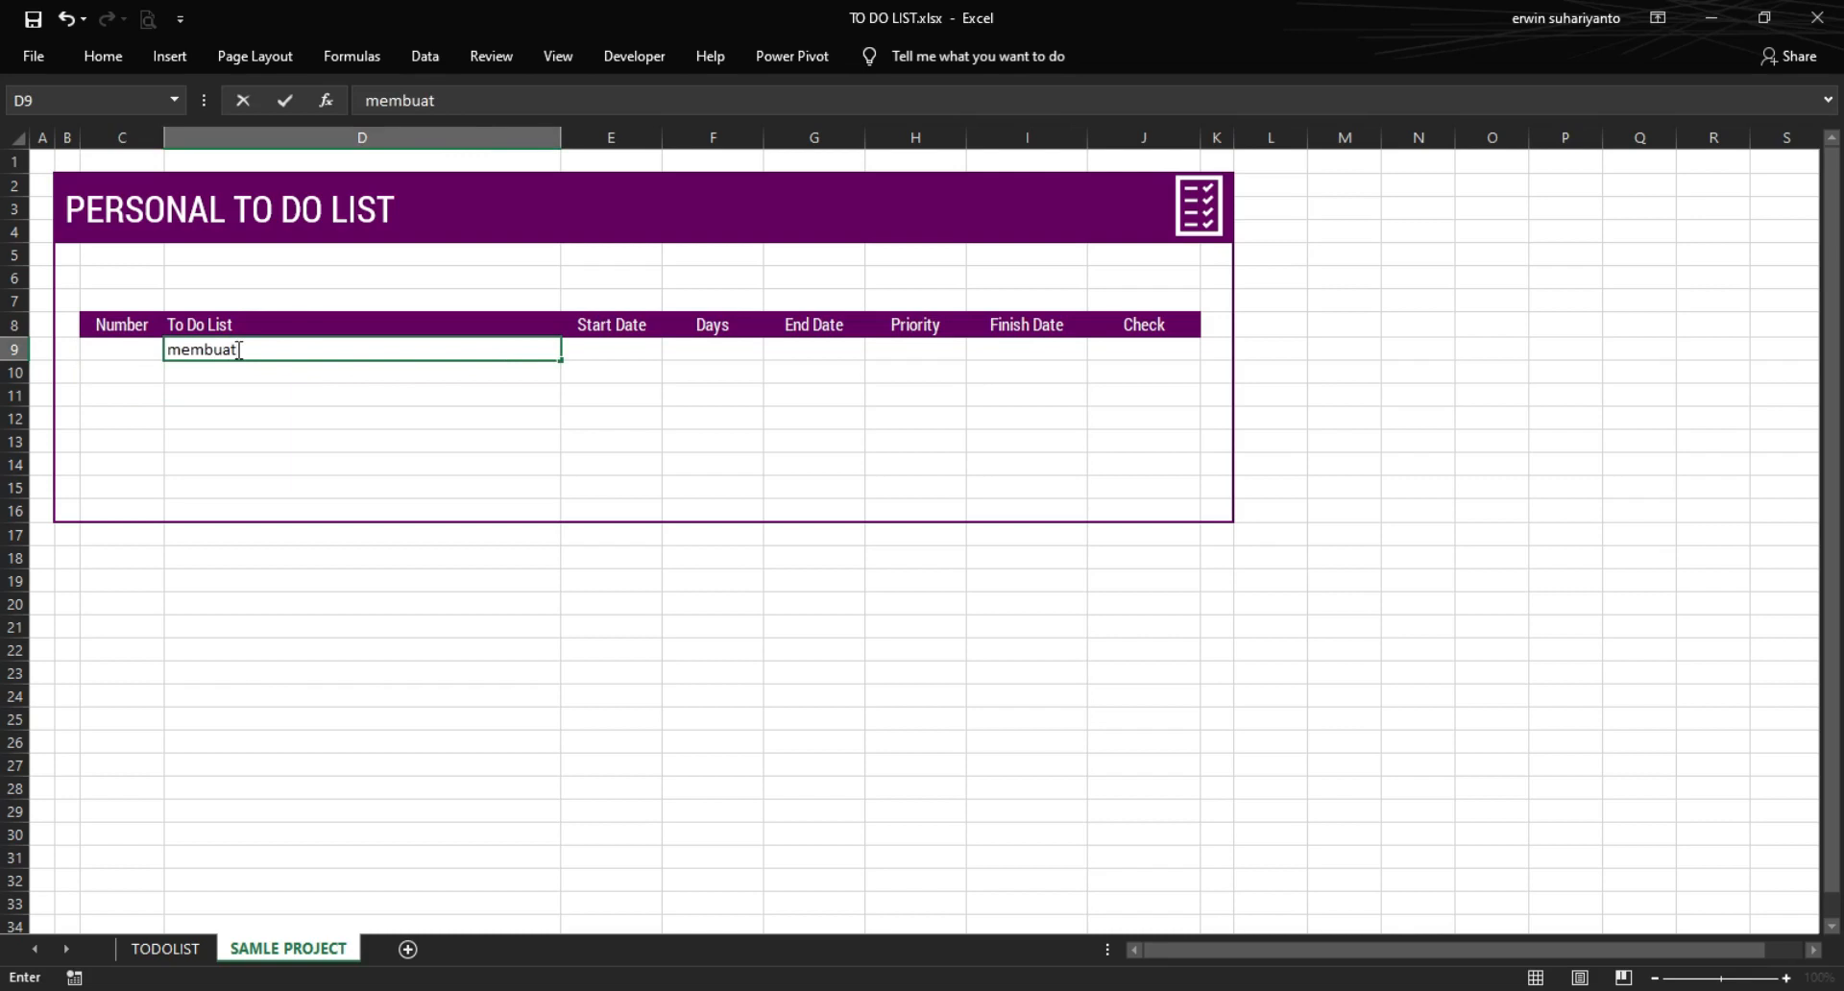
key(Return)
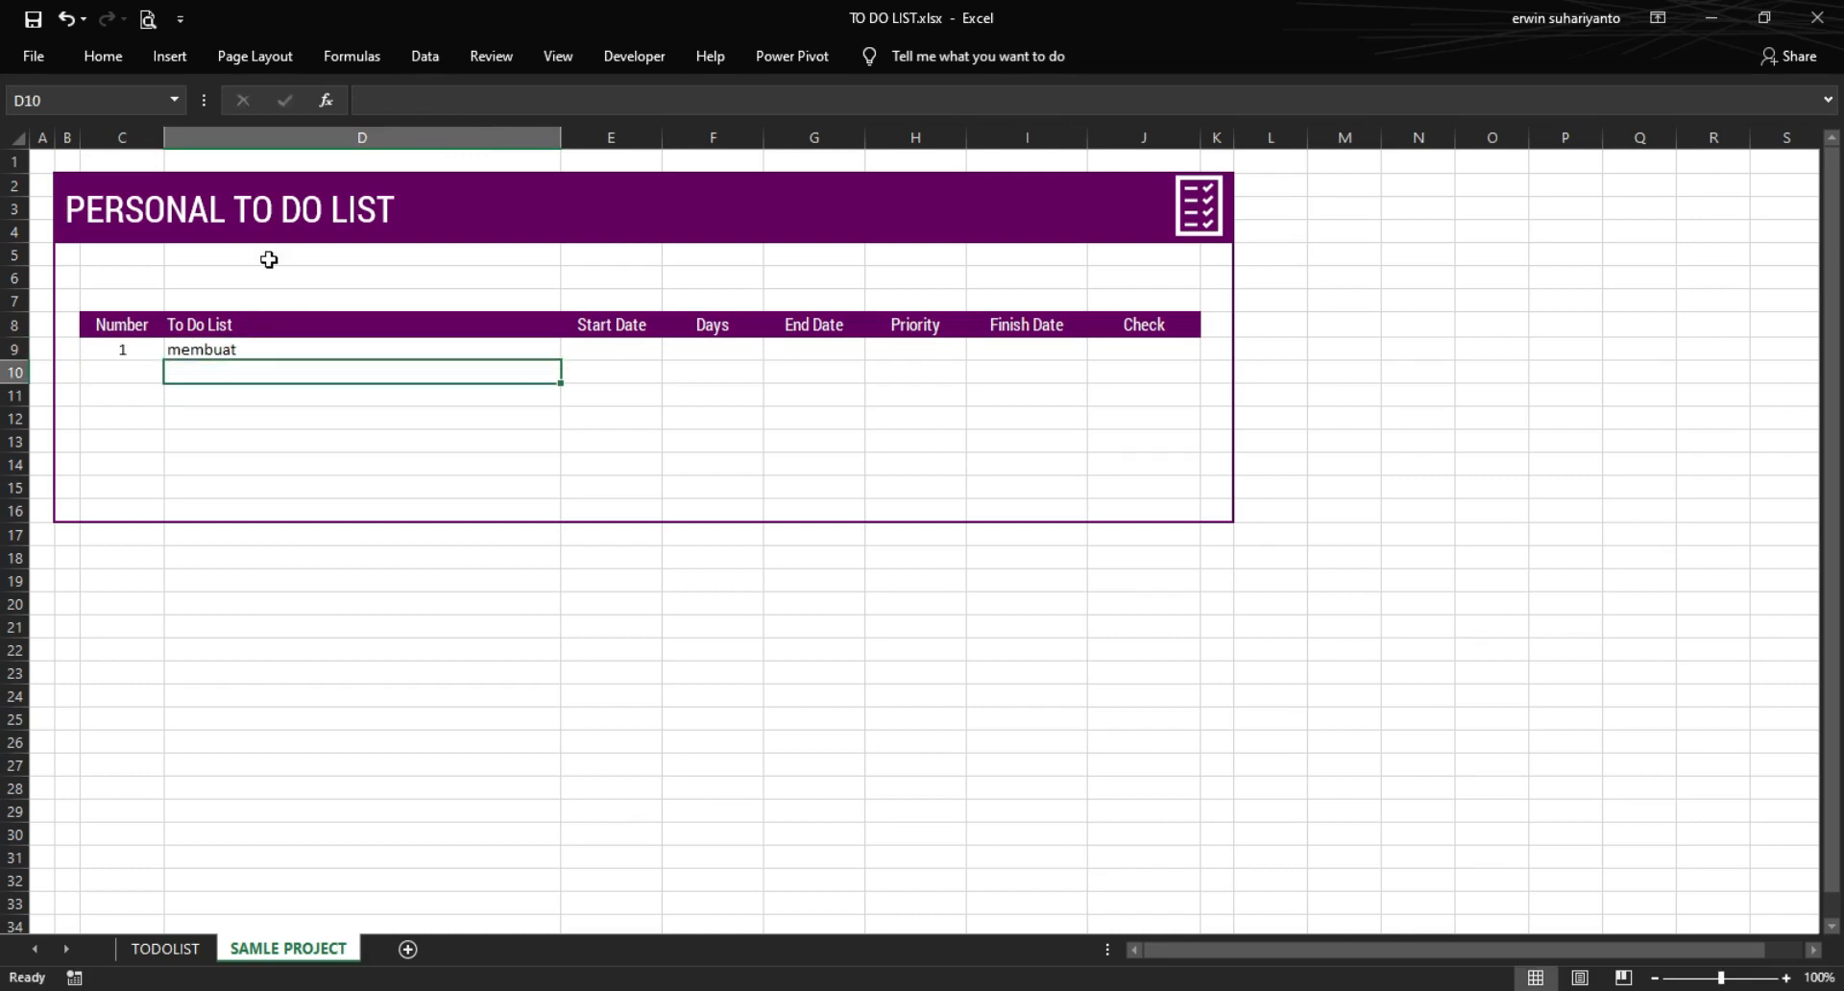
click(264, 353)
key(Delete)
- Enter the formula =IF(D10="";"";C9+1) in cell C10 of the Number column
click(113, 371)
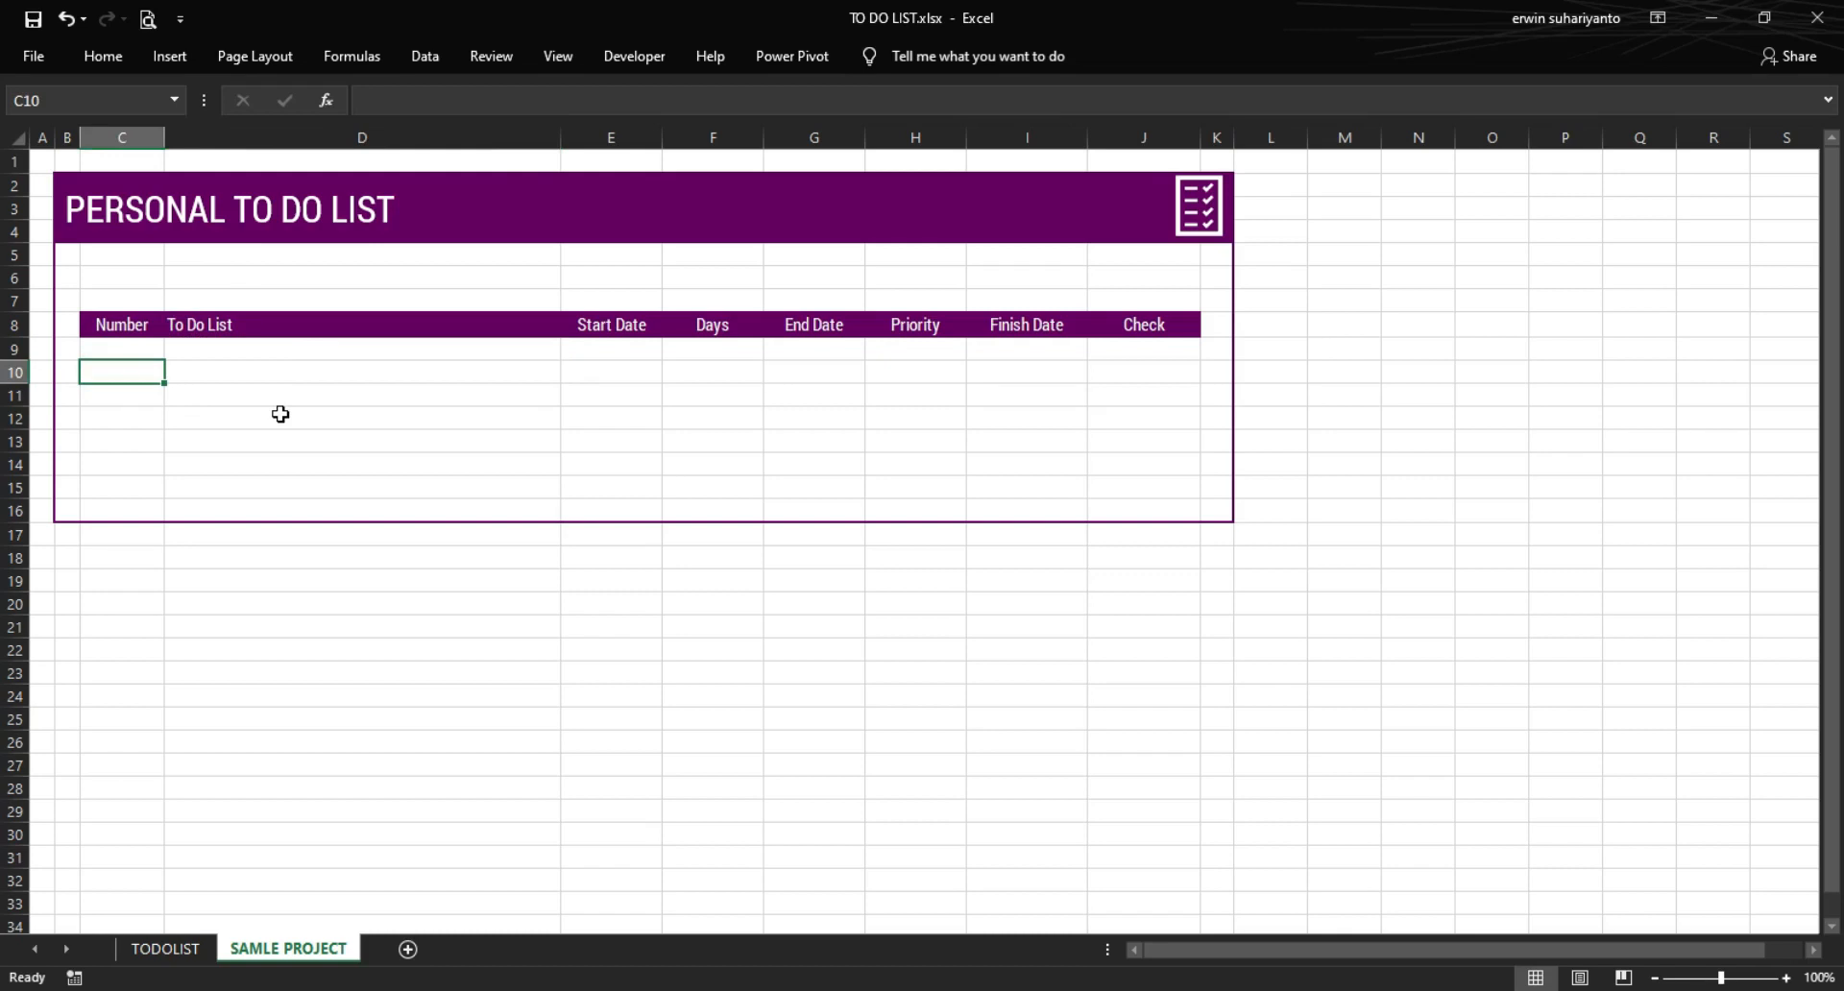
text(=if)
key(Tab)
click(198, 373)
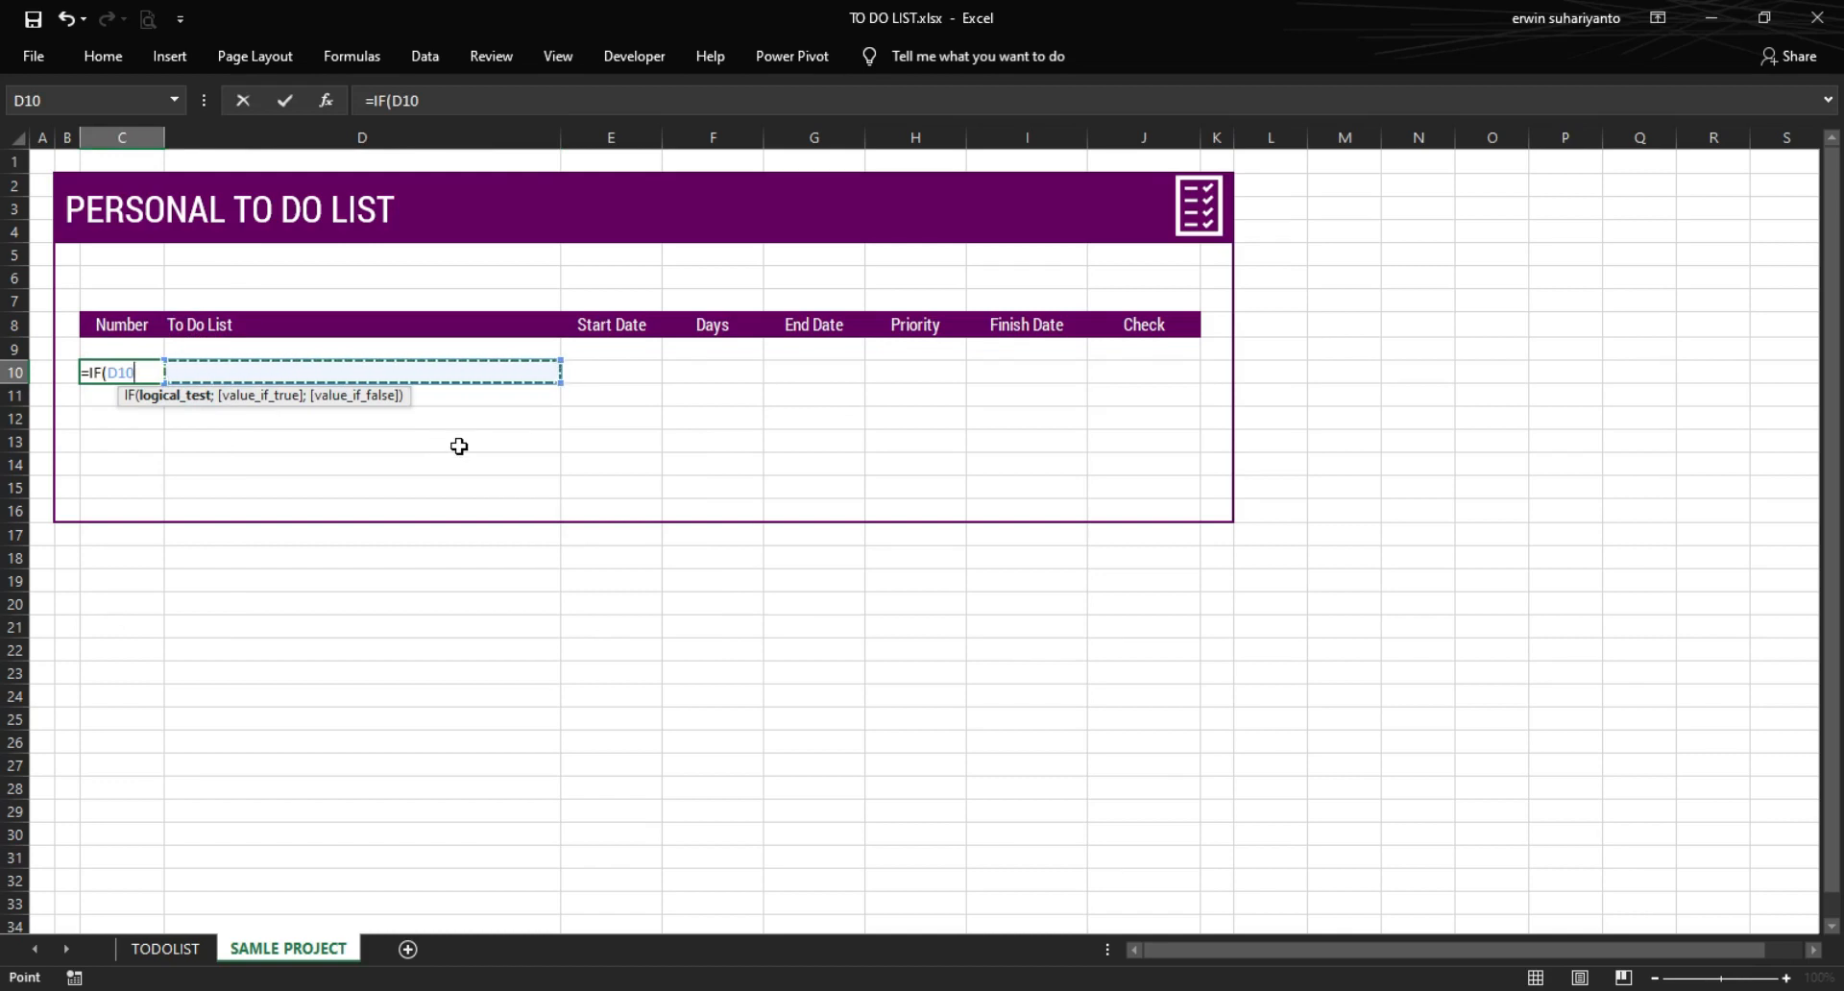
text(="";"")
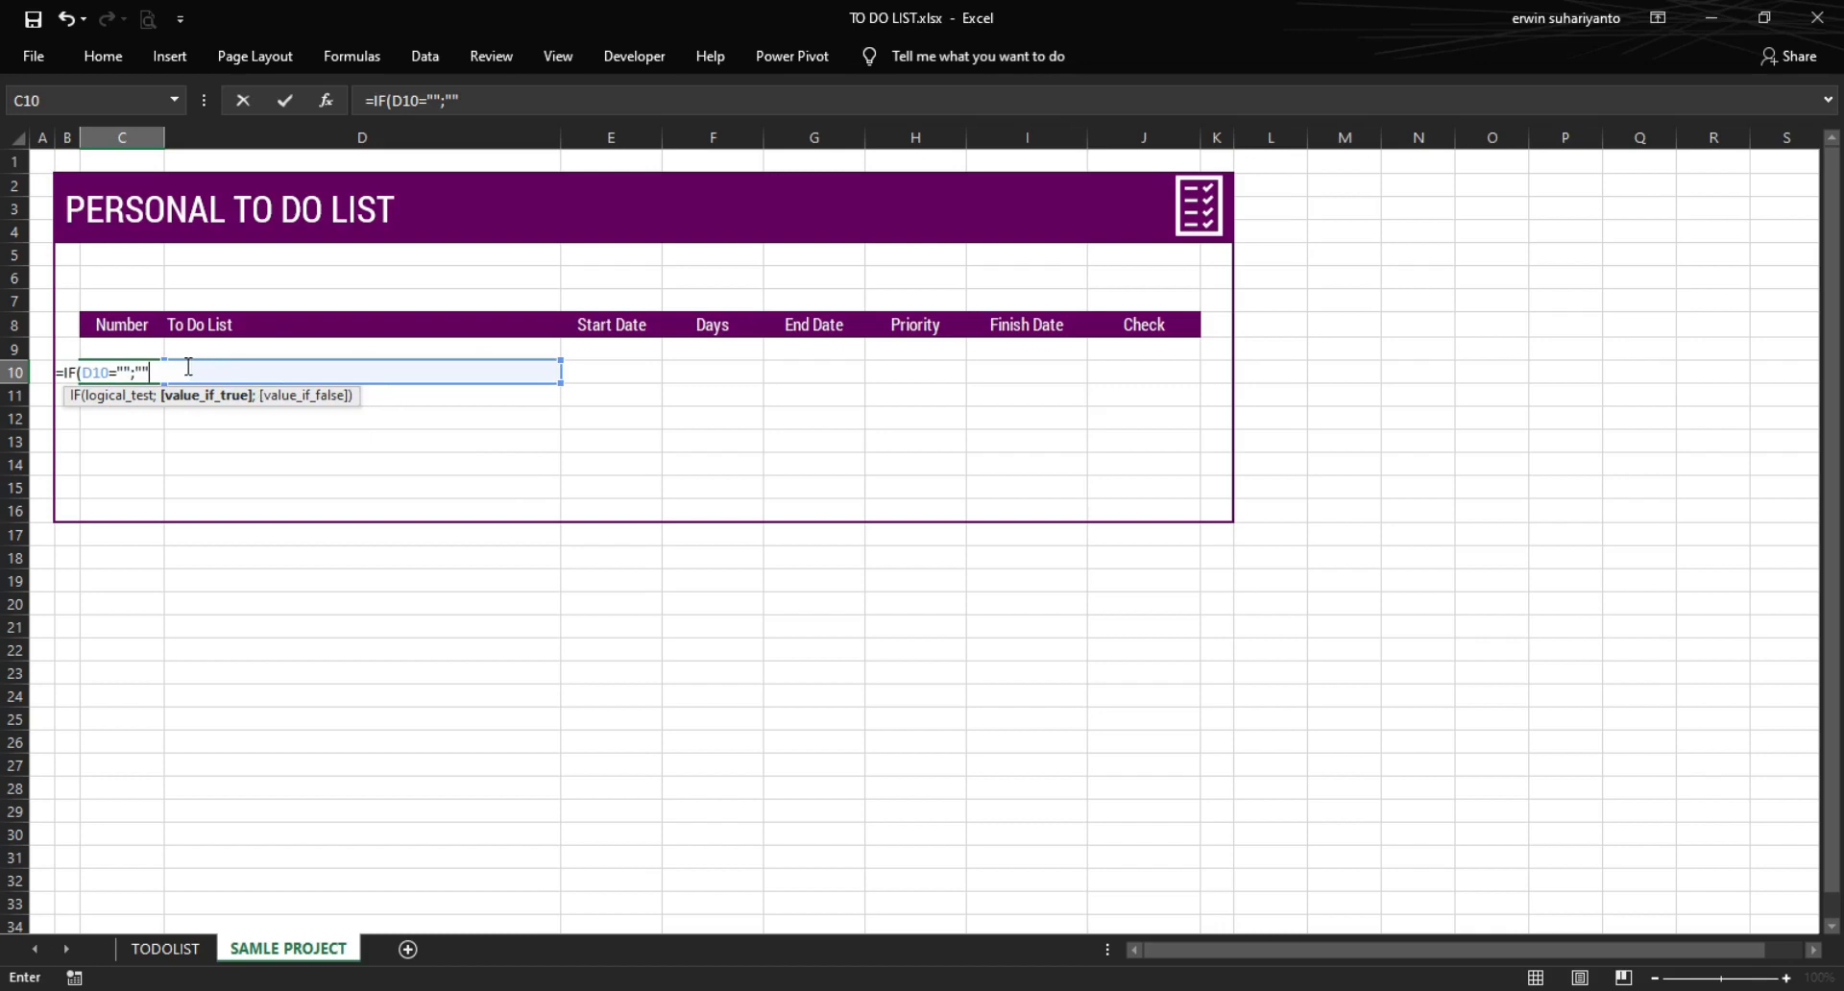
text(;)
click(126, 351)
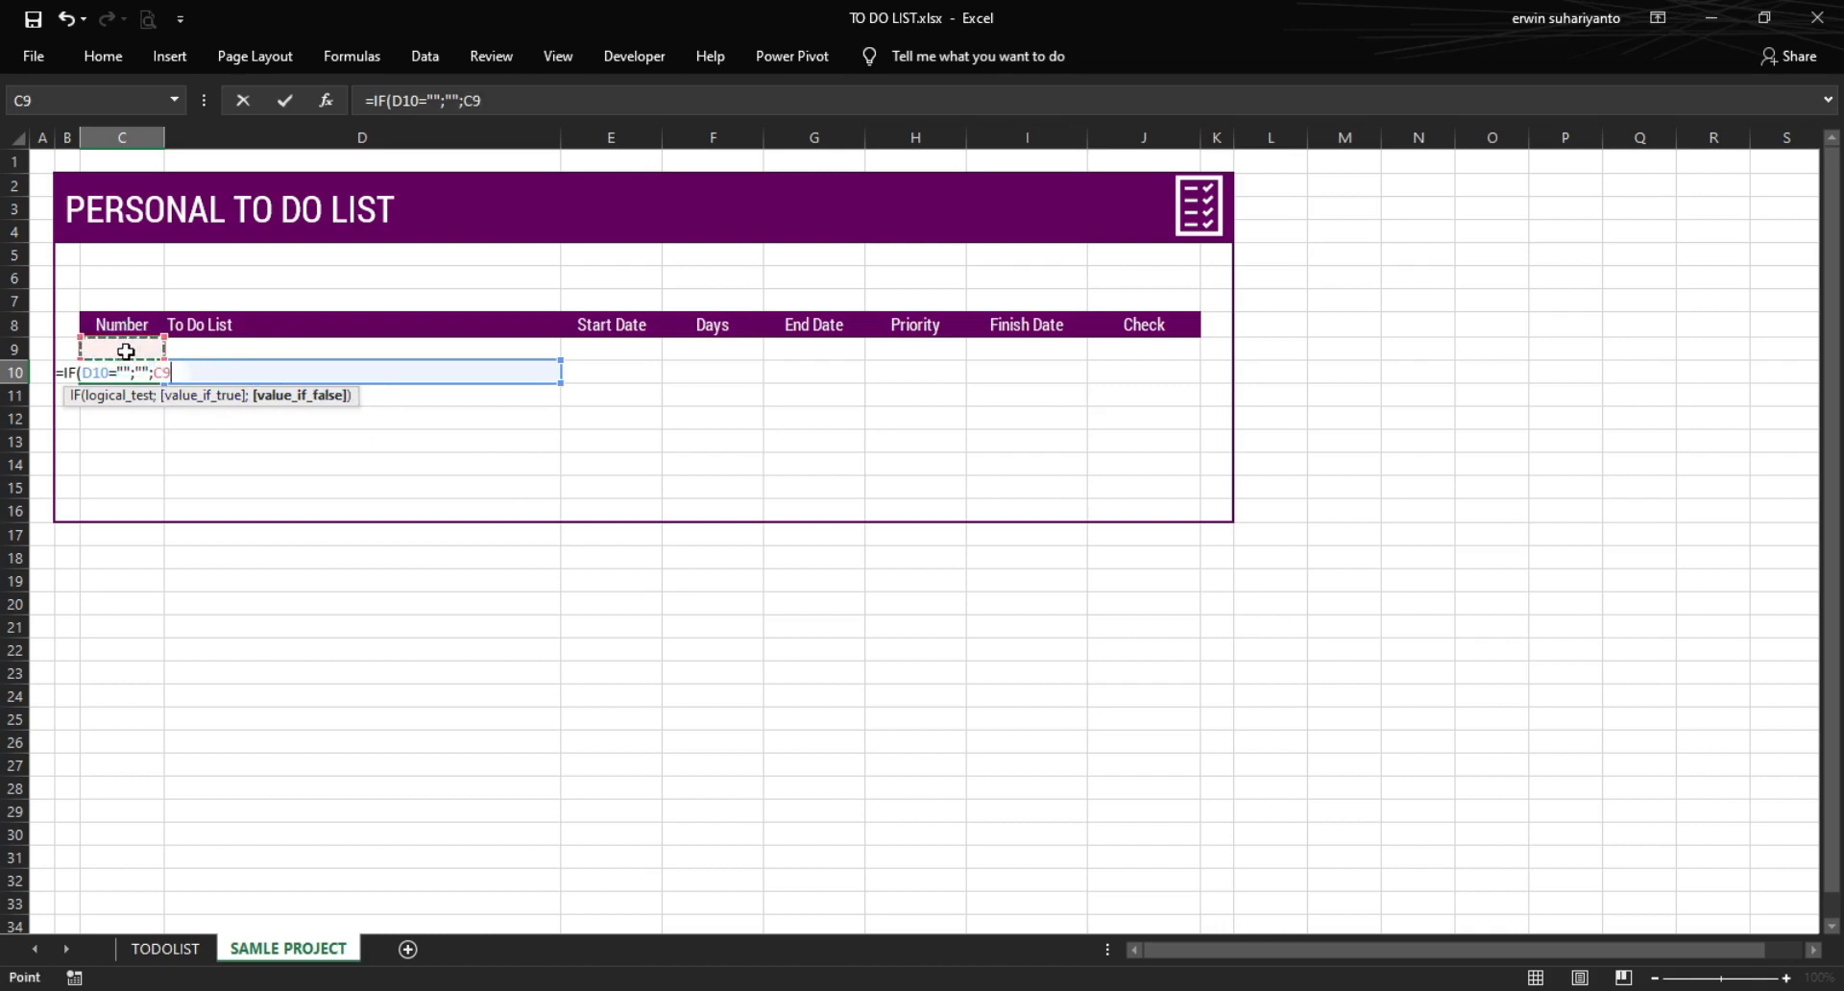
text(+1))
key(Return)
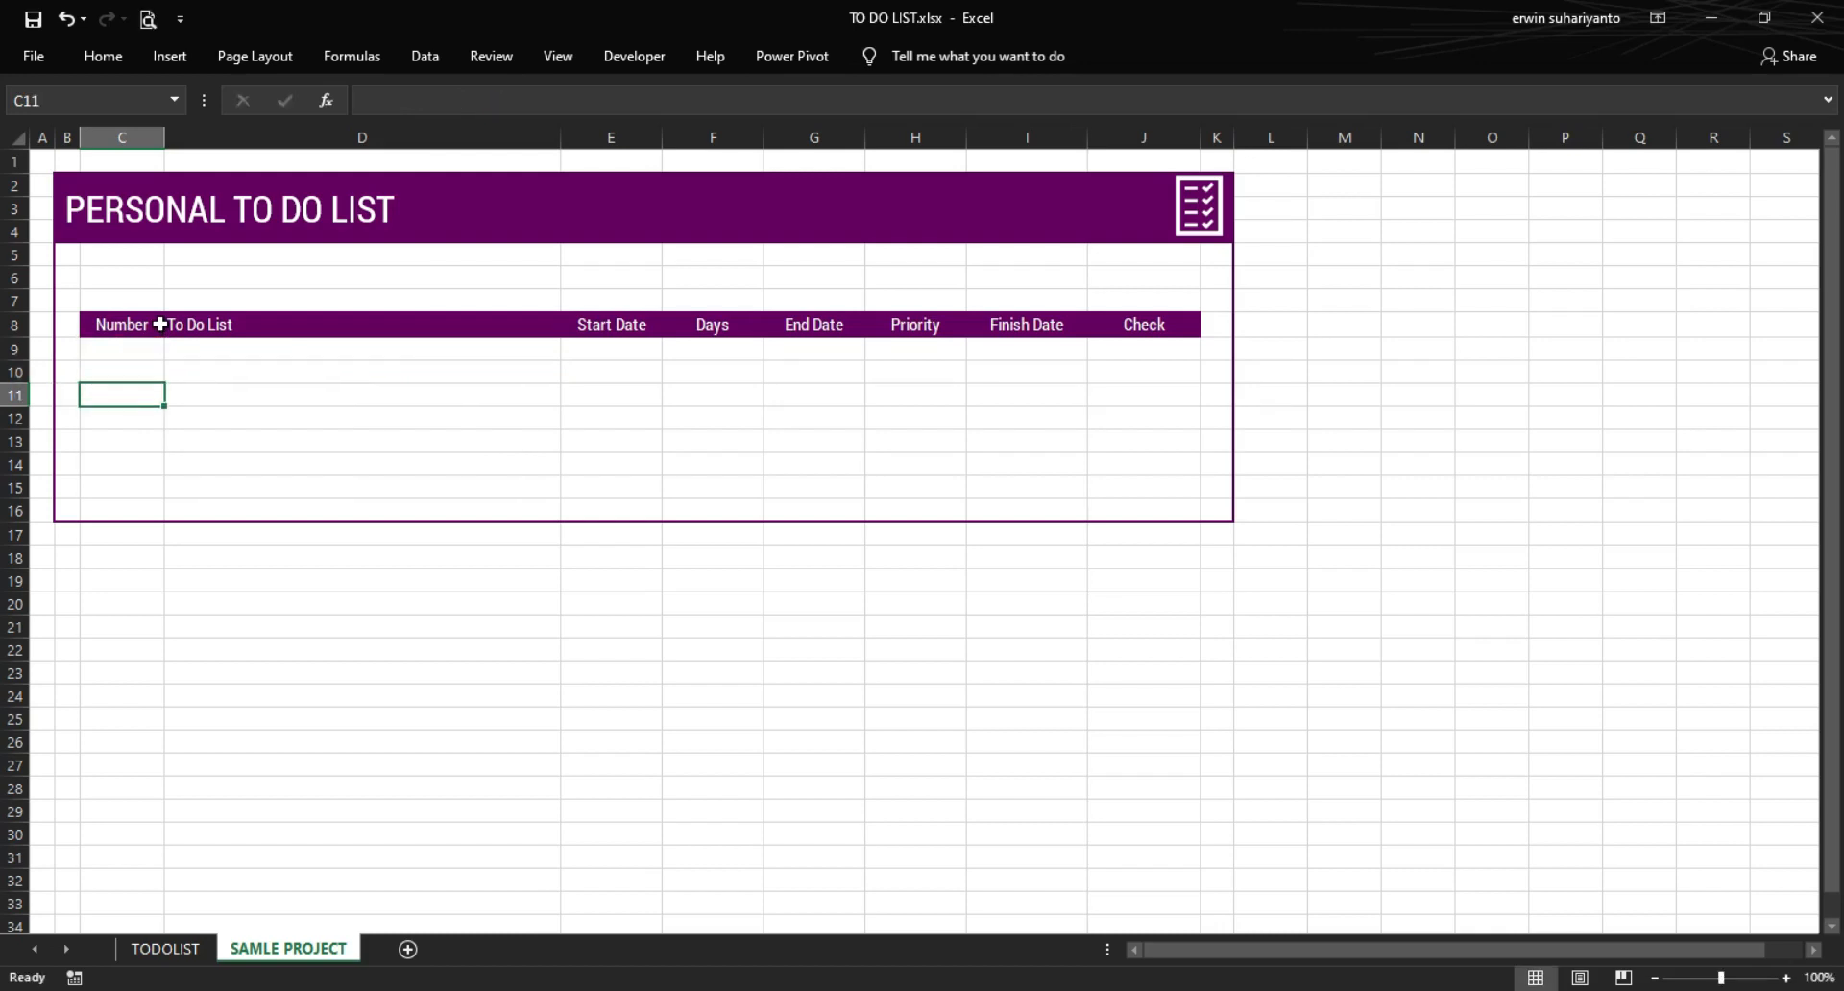
- Fill the C10 numbering formula down to C15
click(153, 371)
drag(162, 384, 145, 496)
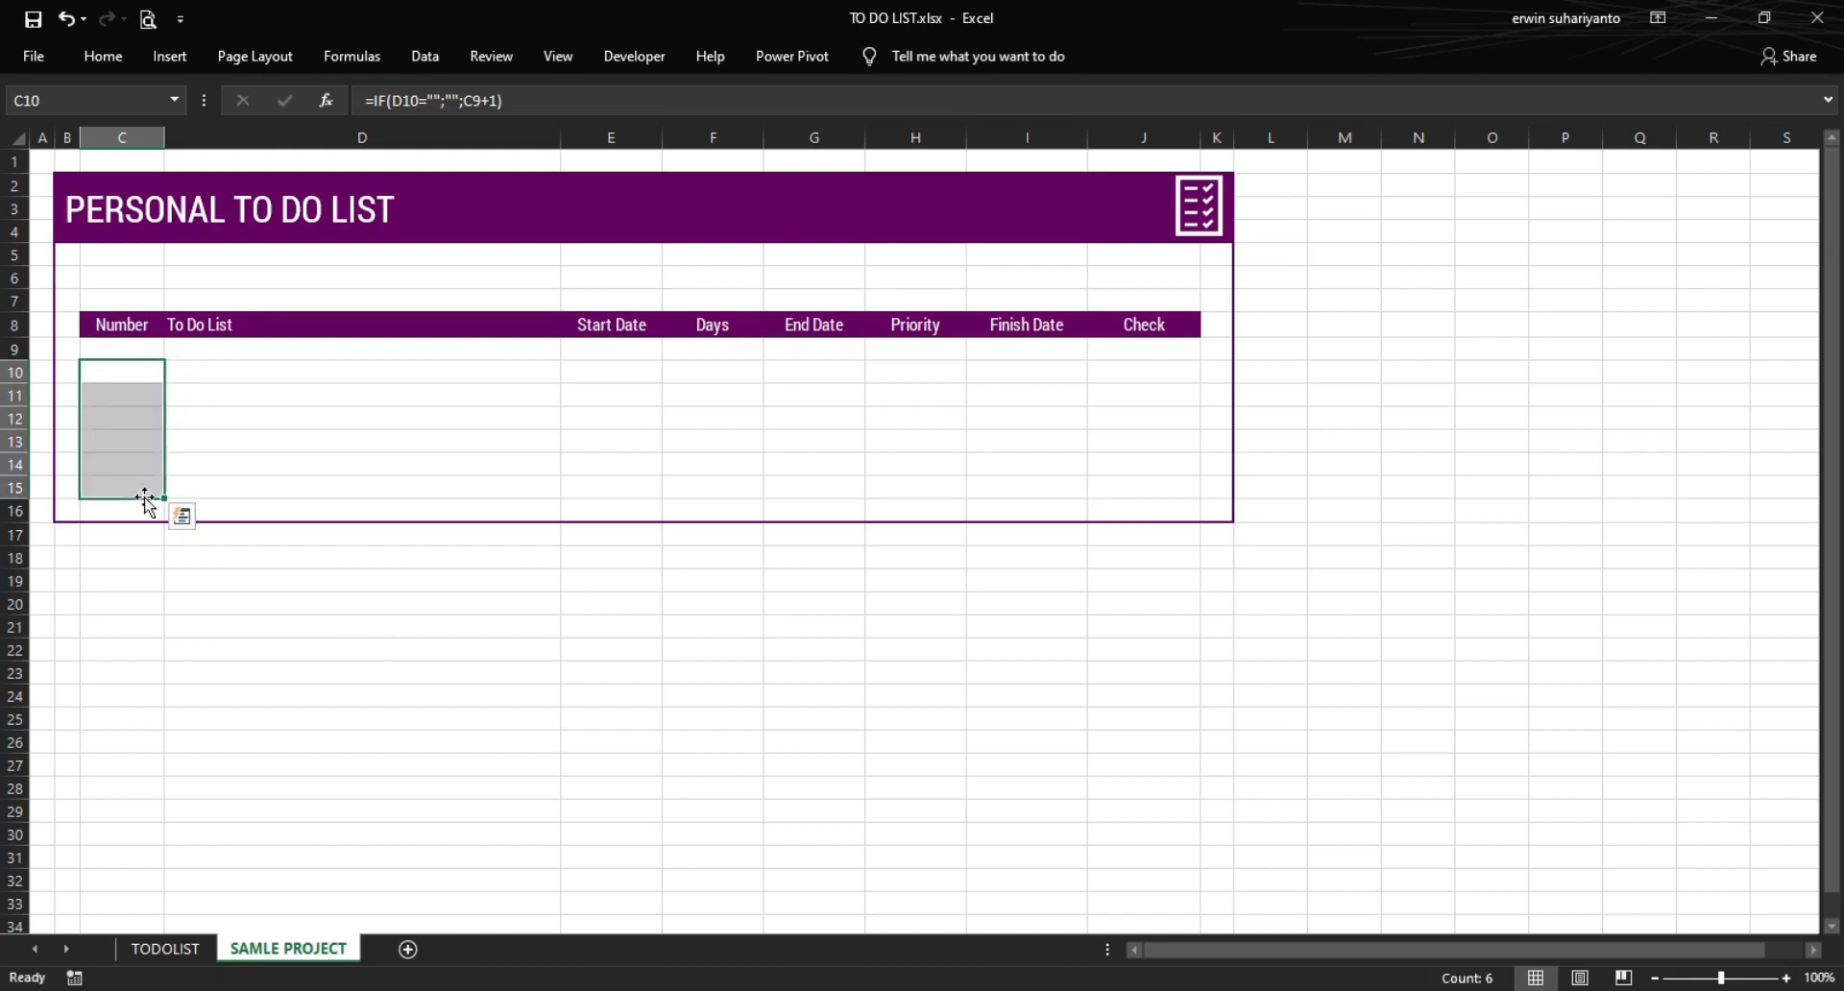
click(173, 557)
click(133, 373)
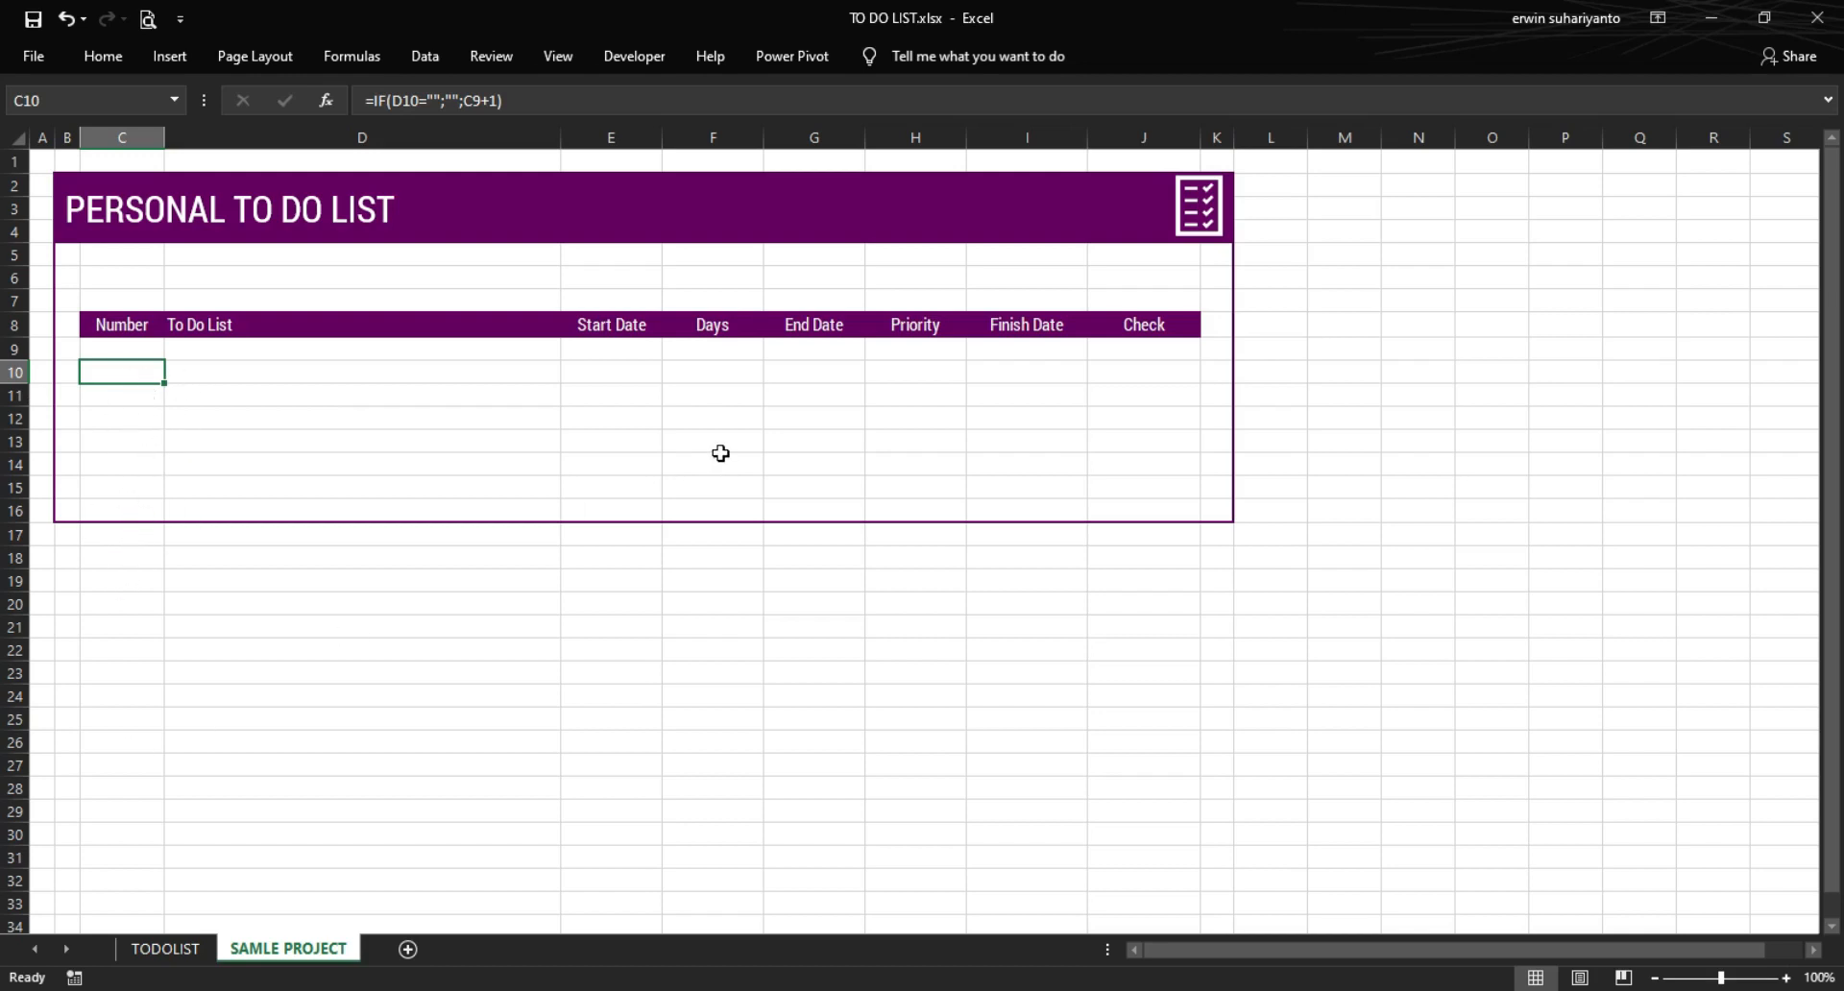
click(452, 584)
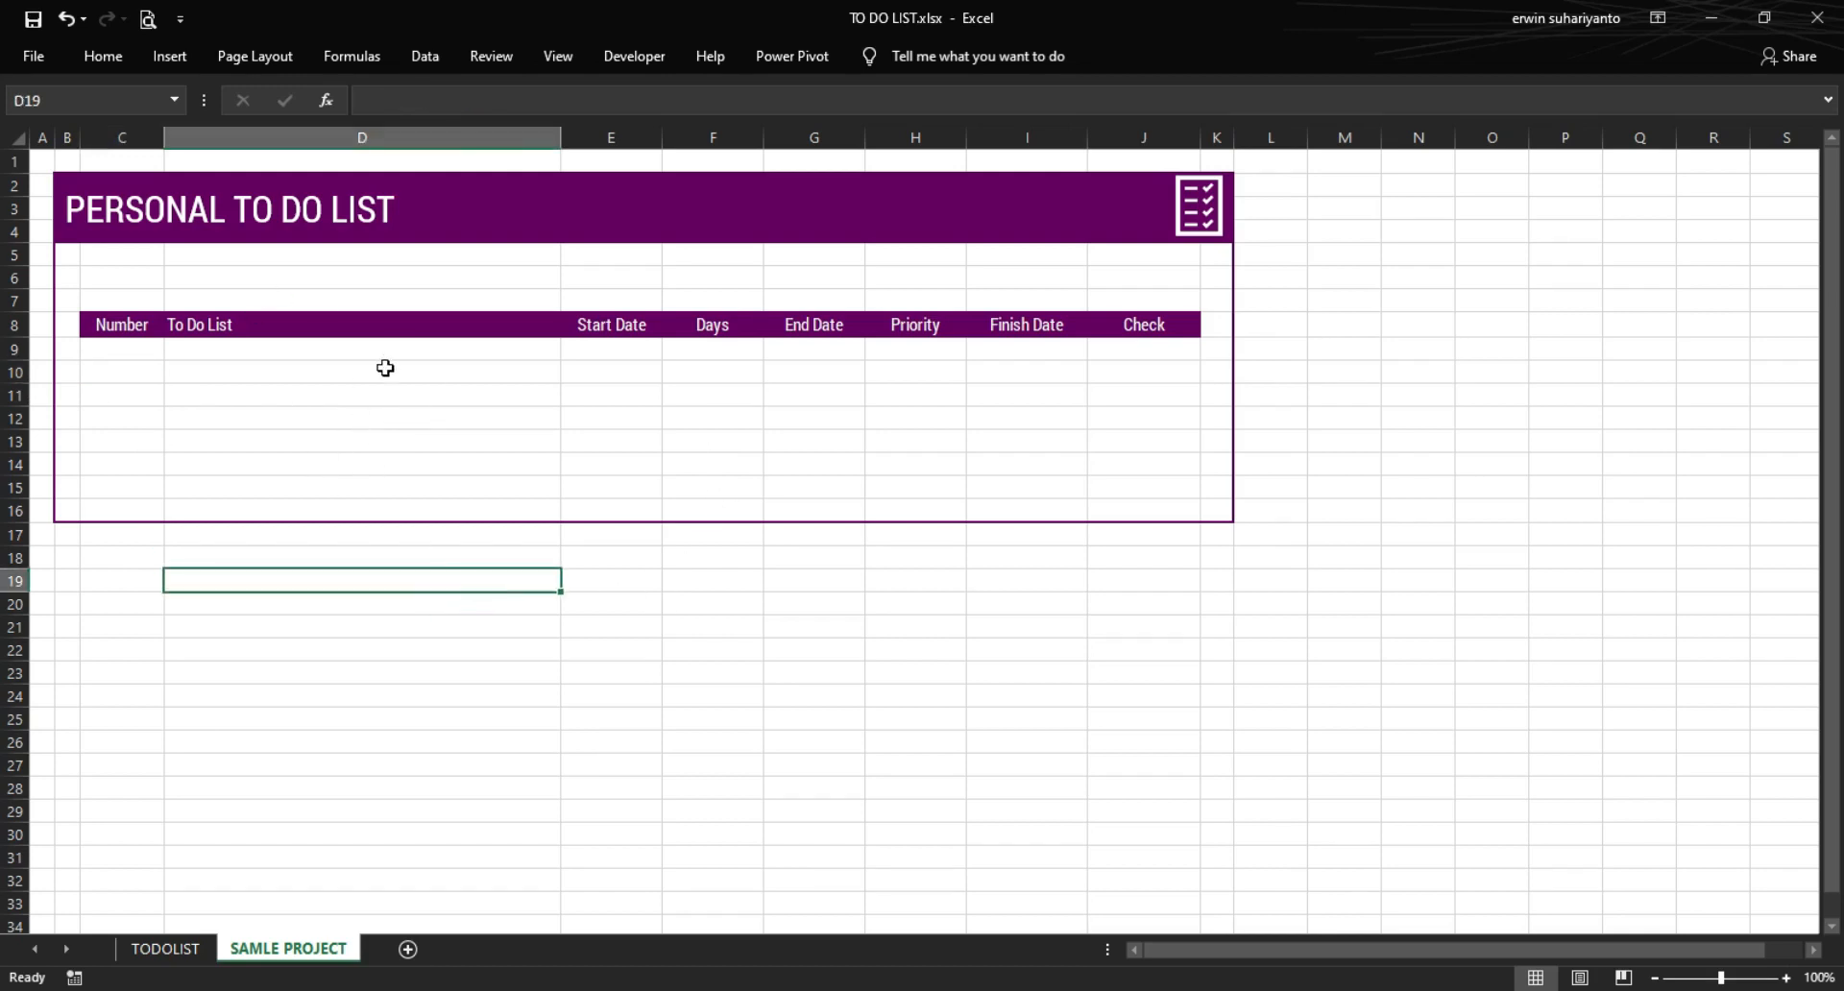
click(639, 350)
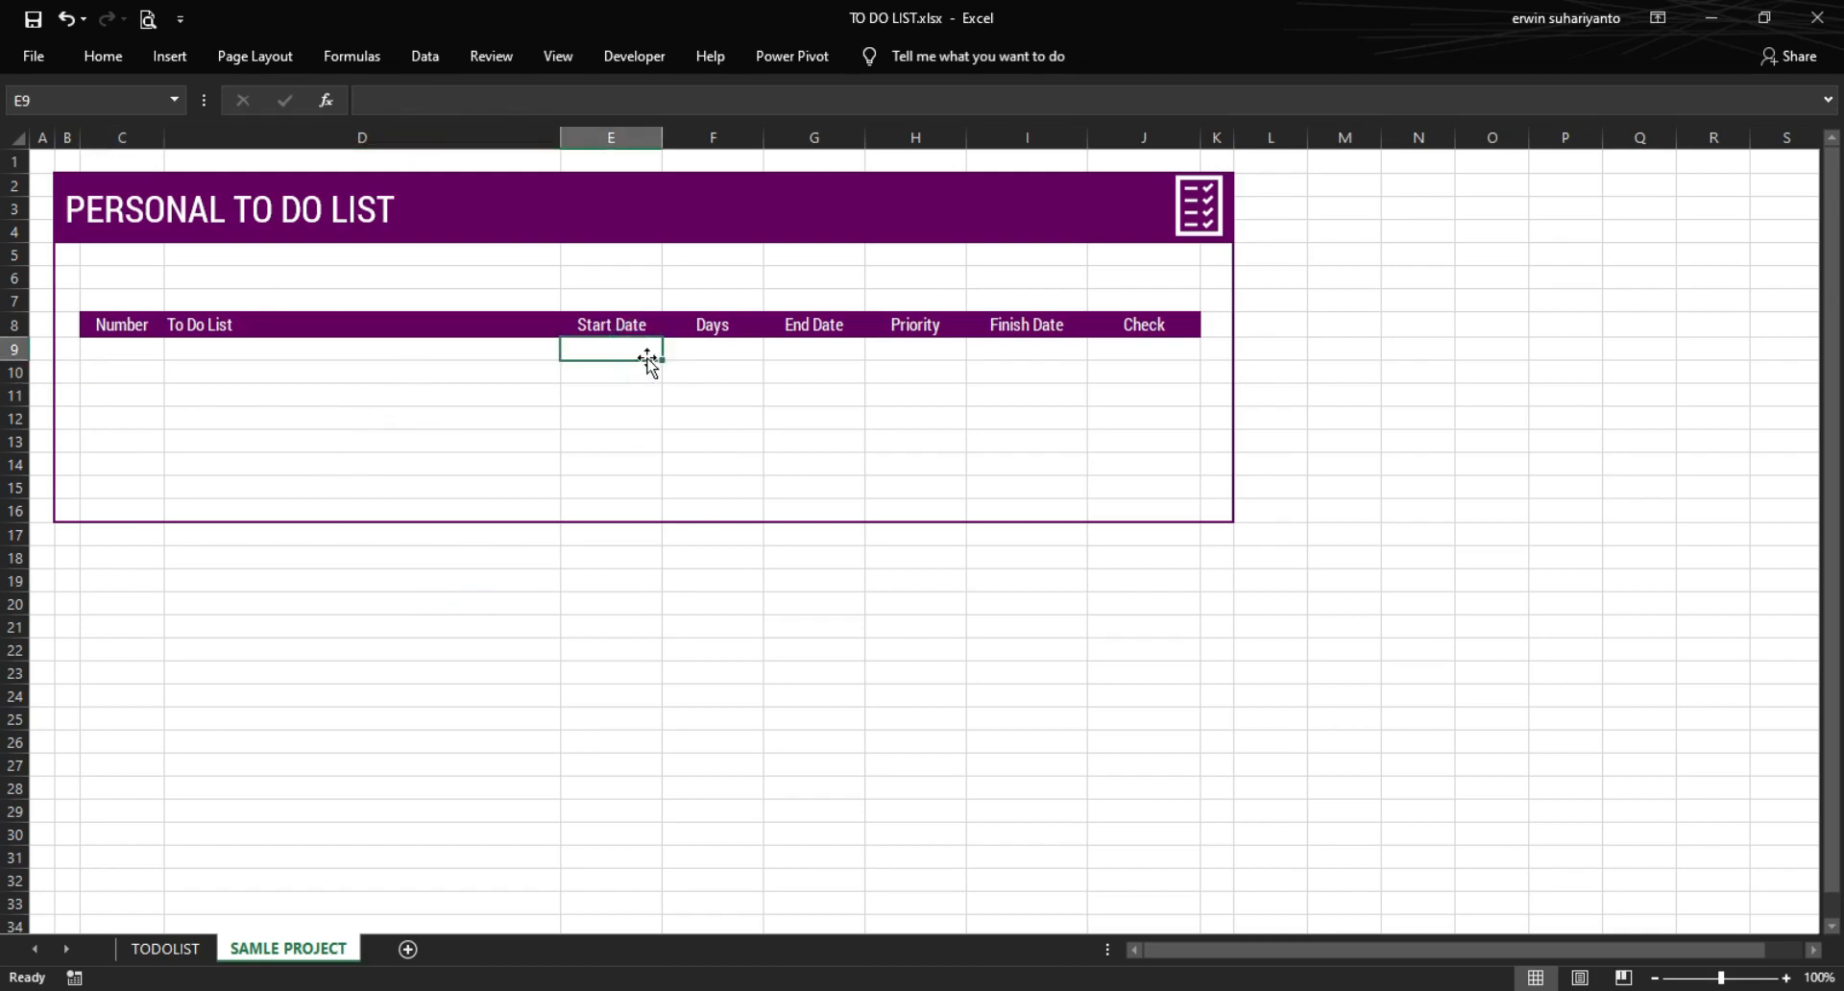
drag(637, 349, 646, 487)
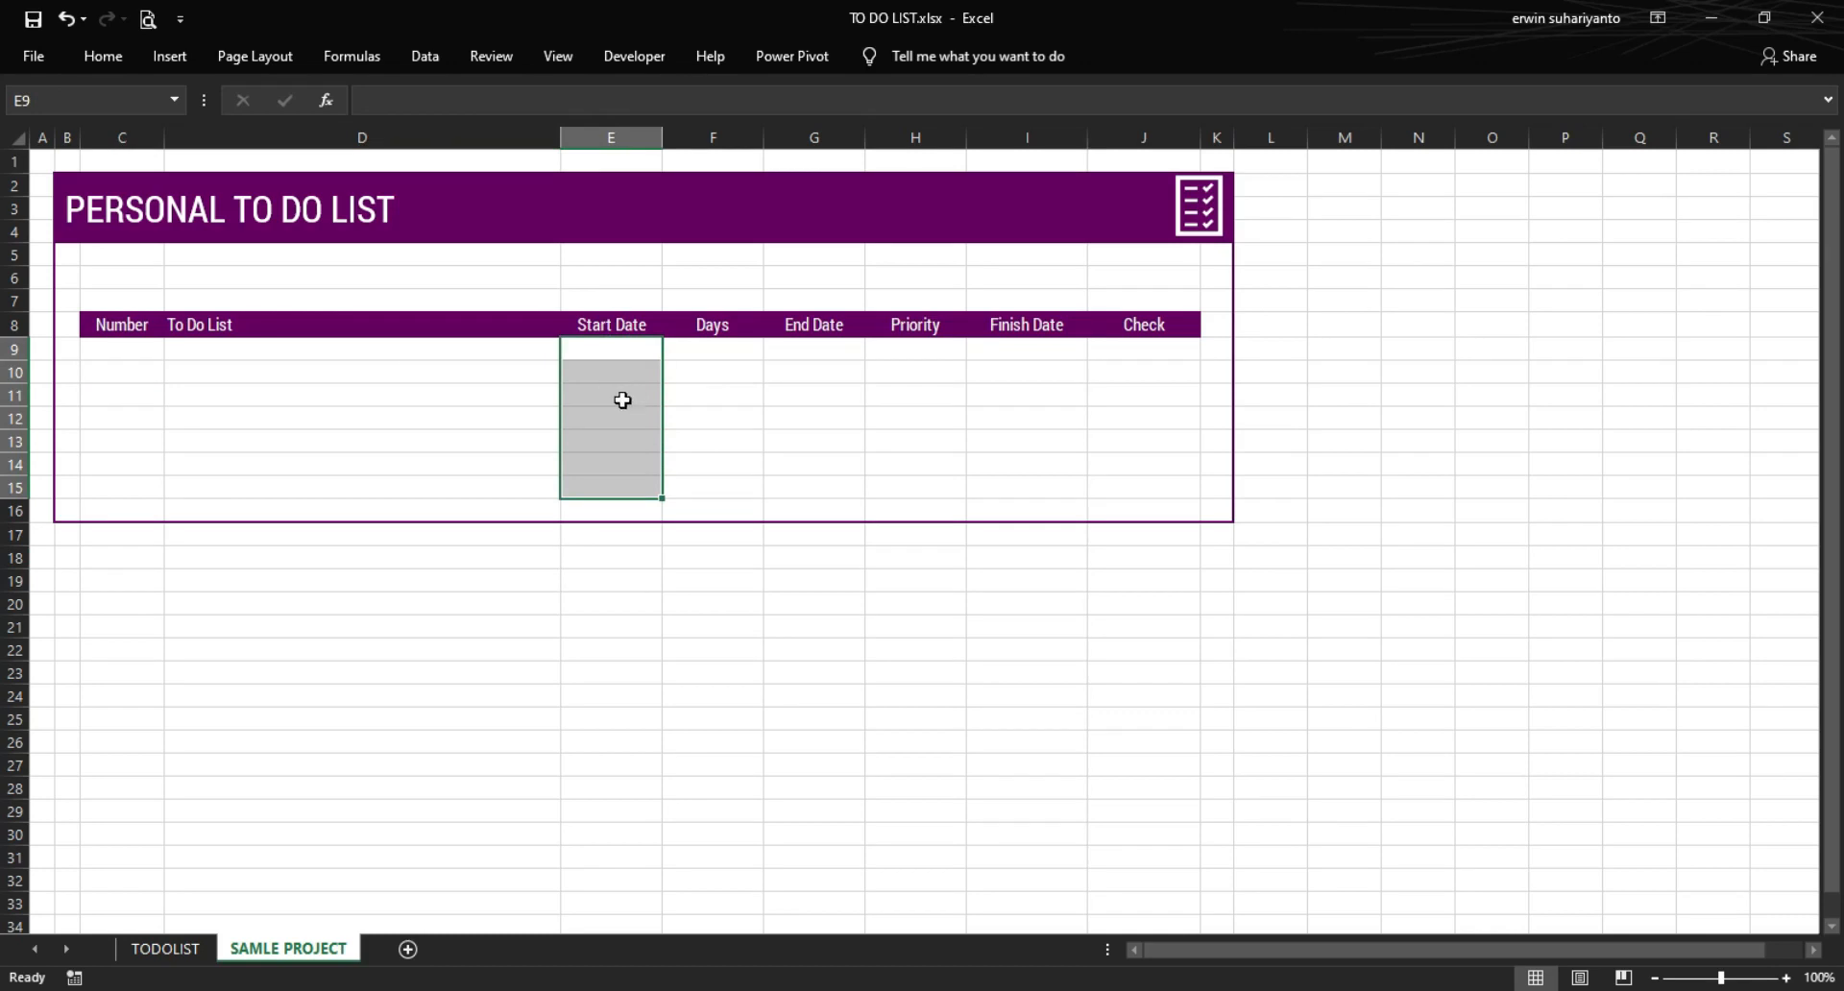
drag(727, 355, 729, 490)
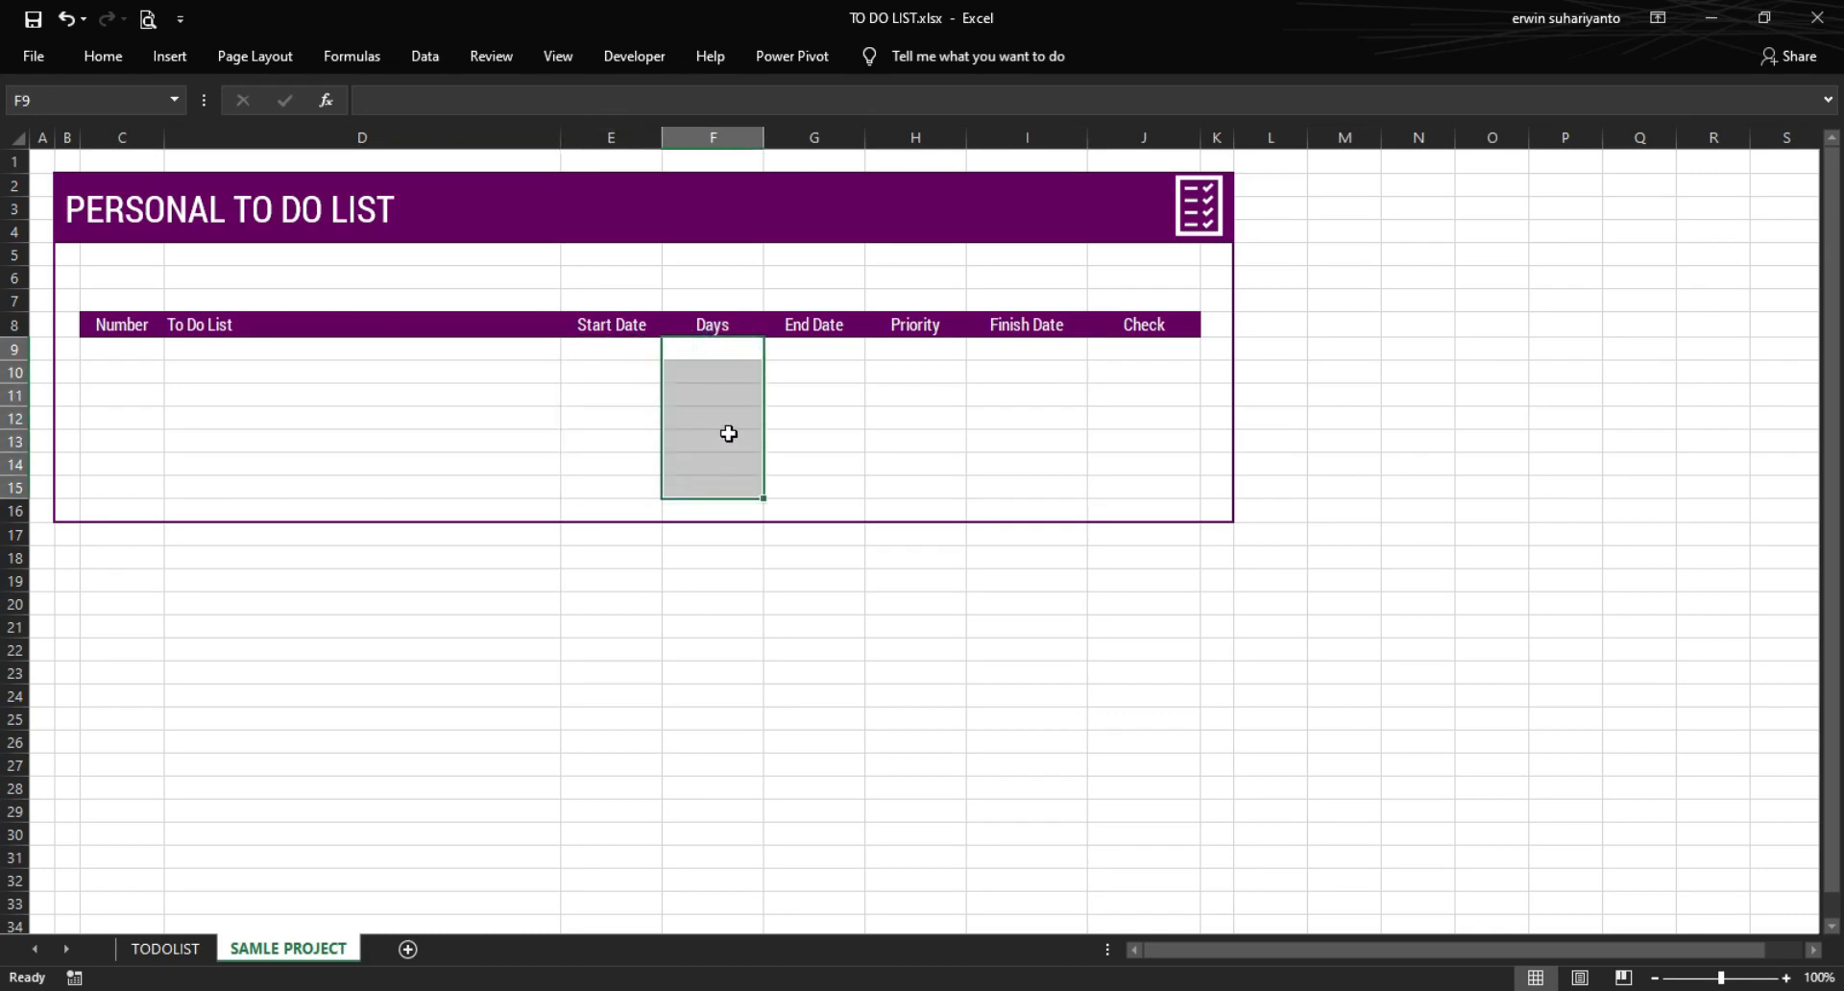
- Enter the formula =IF(E9="";"";E9+F9) in cell G9 of the End Date column
click(838, 351)
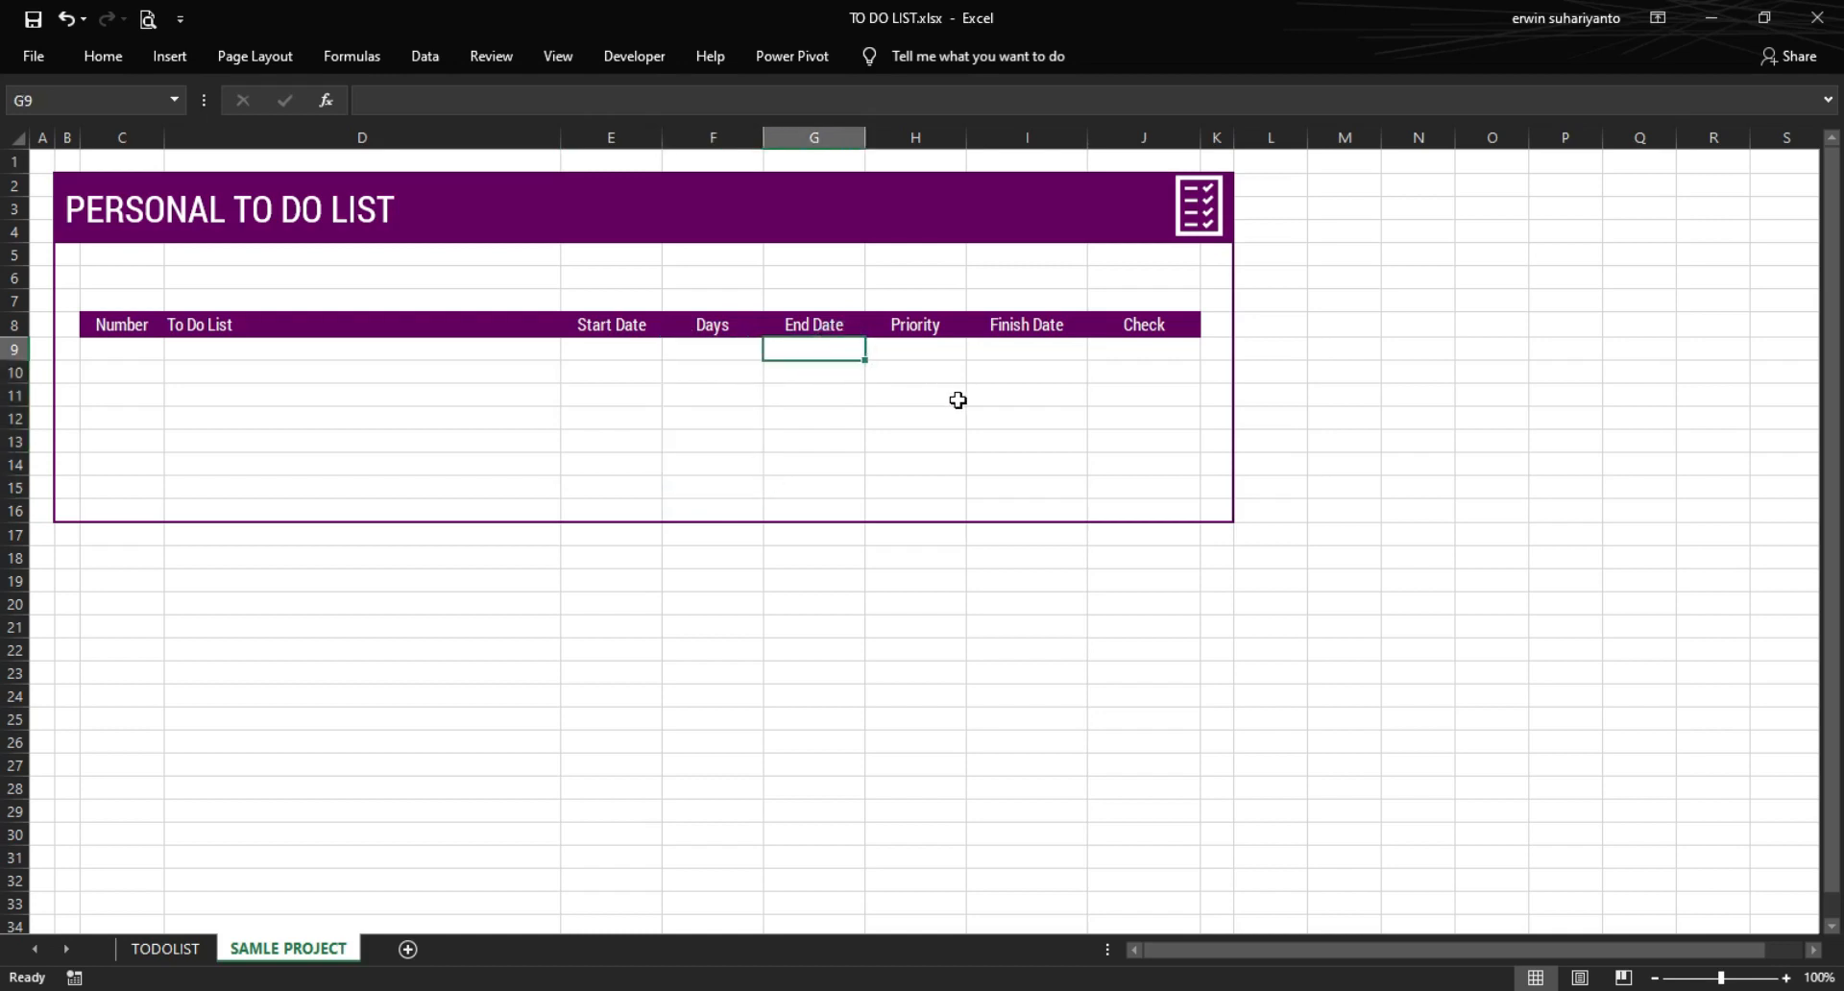
text(=)
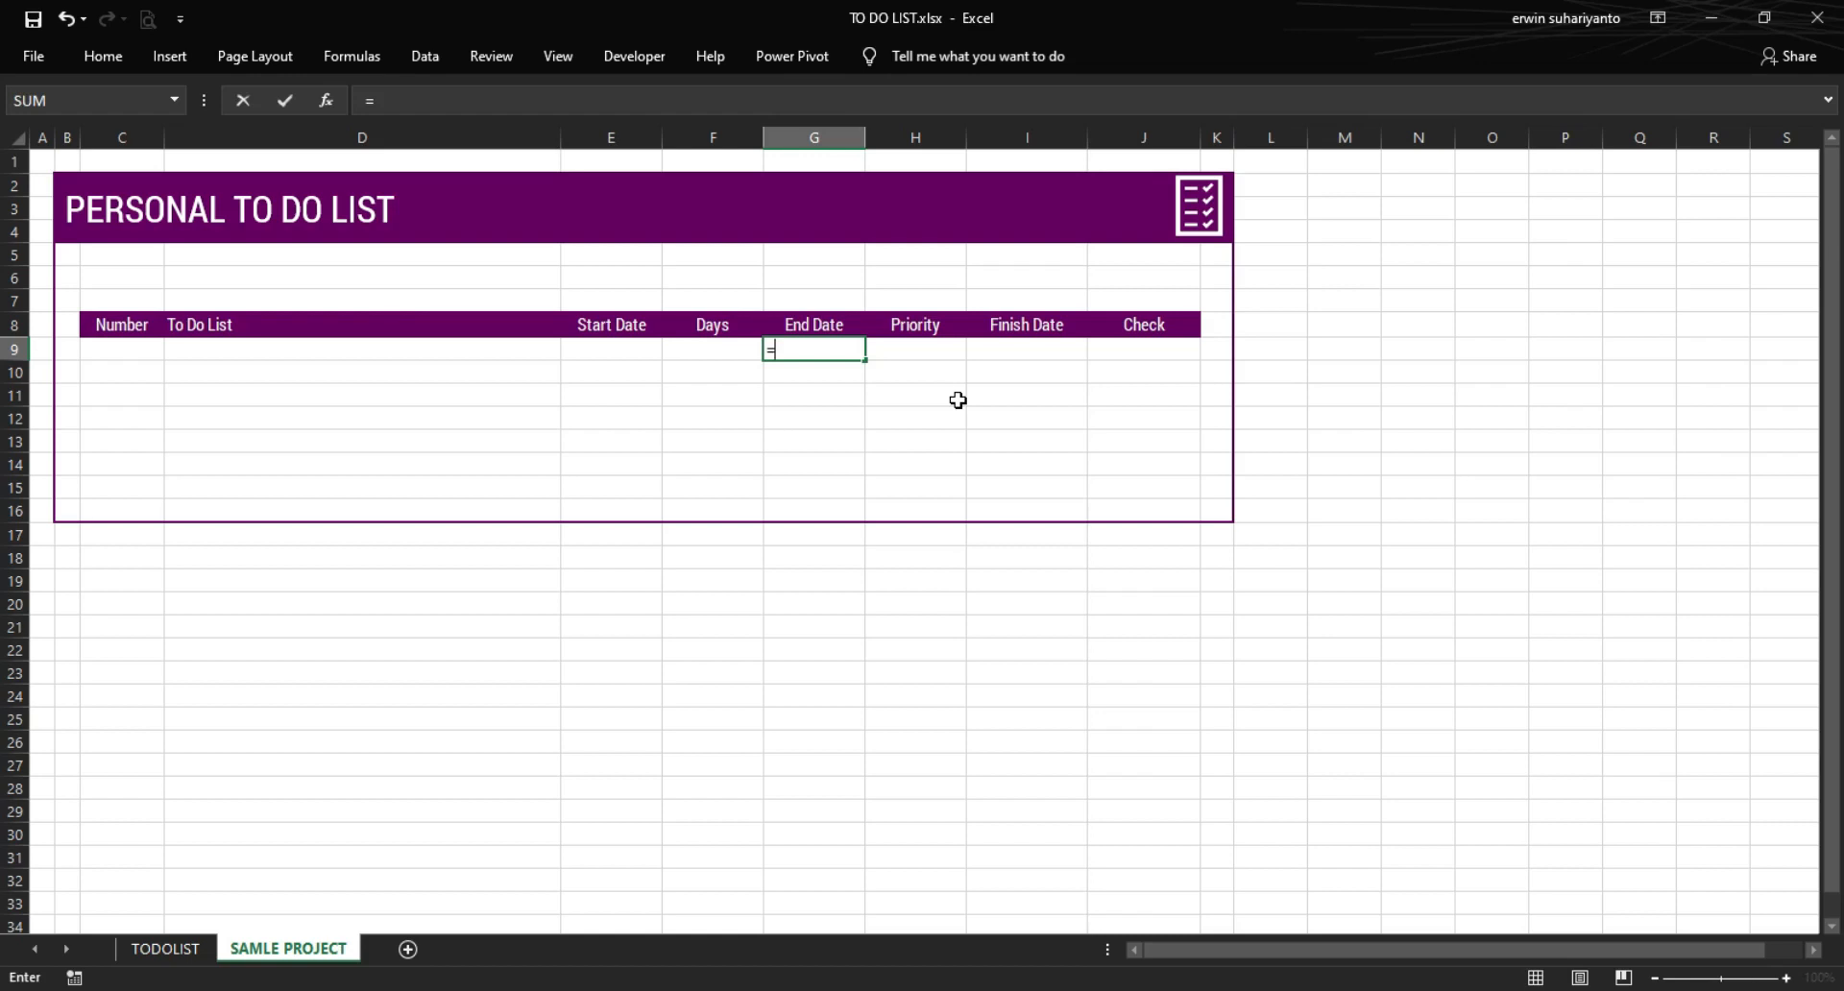
text(IF)
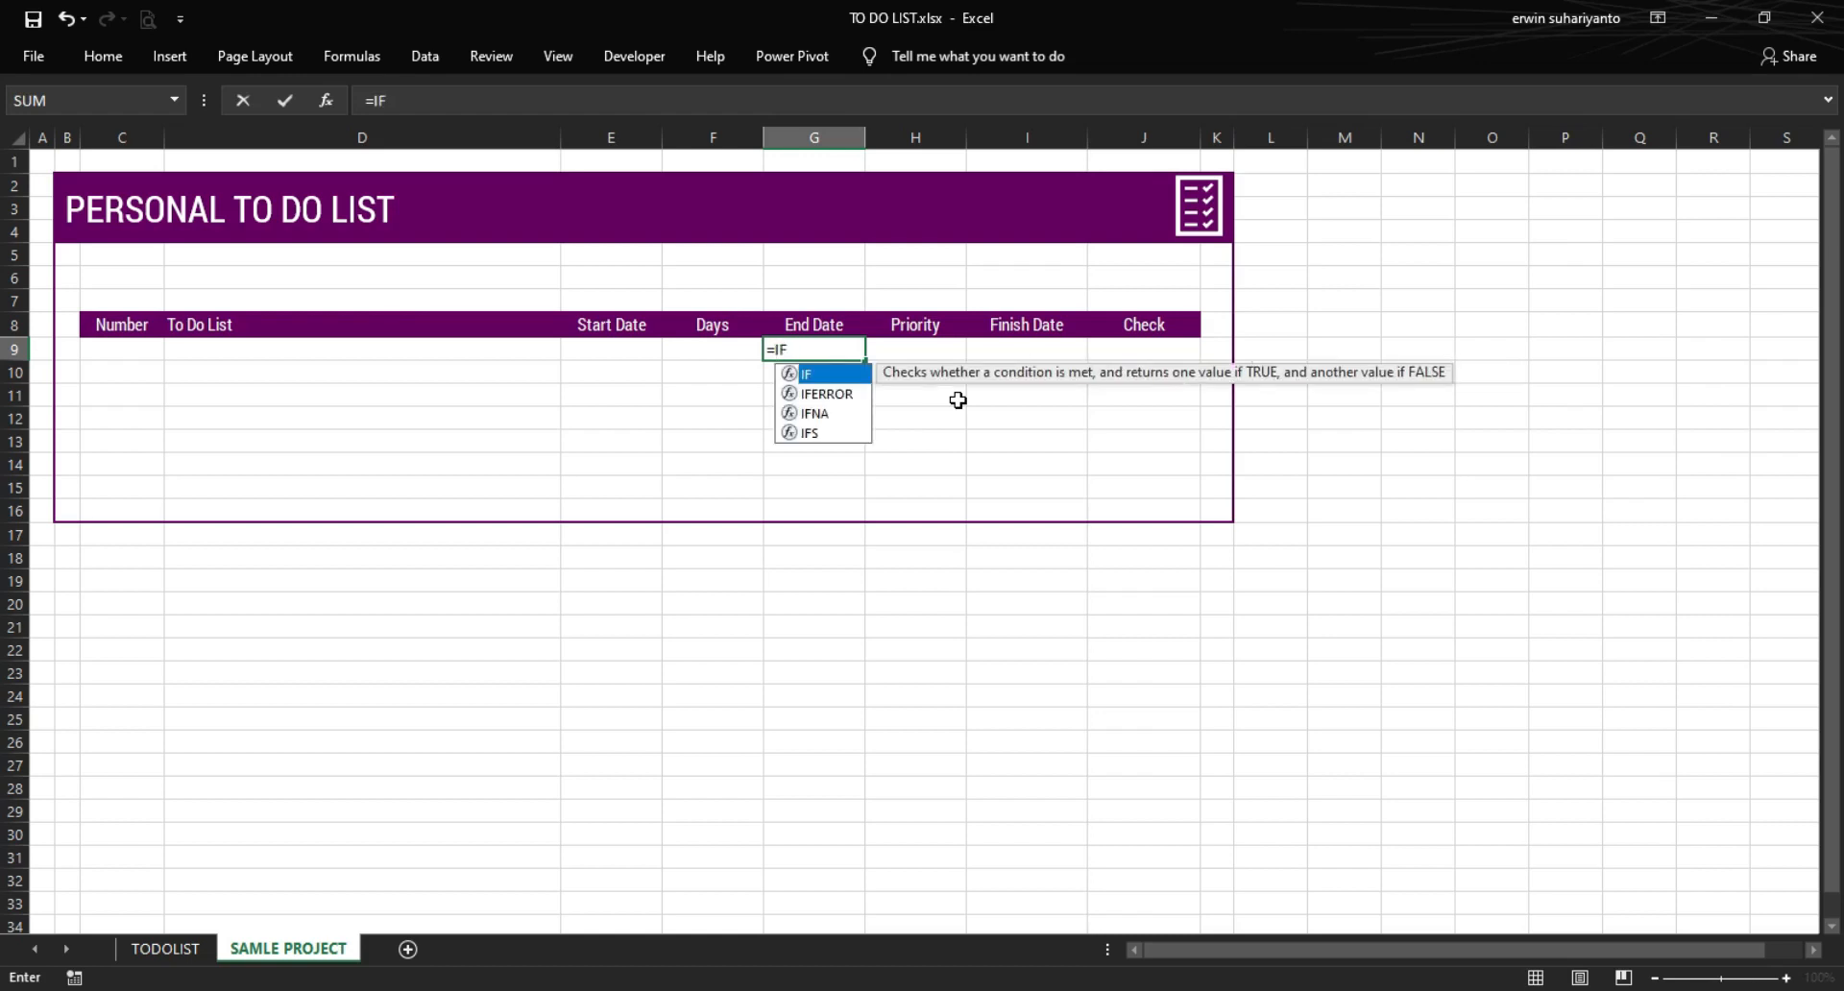
text(()
click(632, 351)
text(="";"";)
click(627, 364)
text(+)
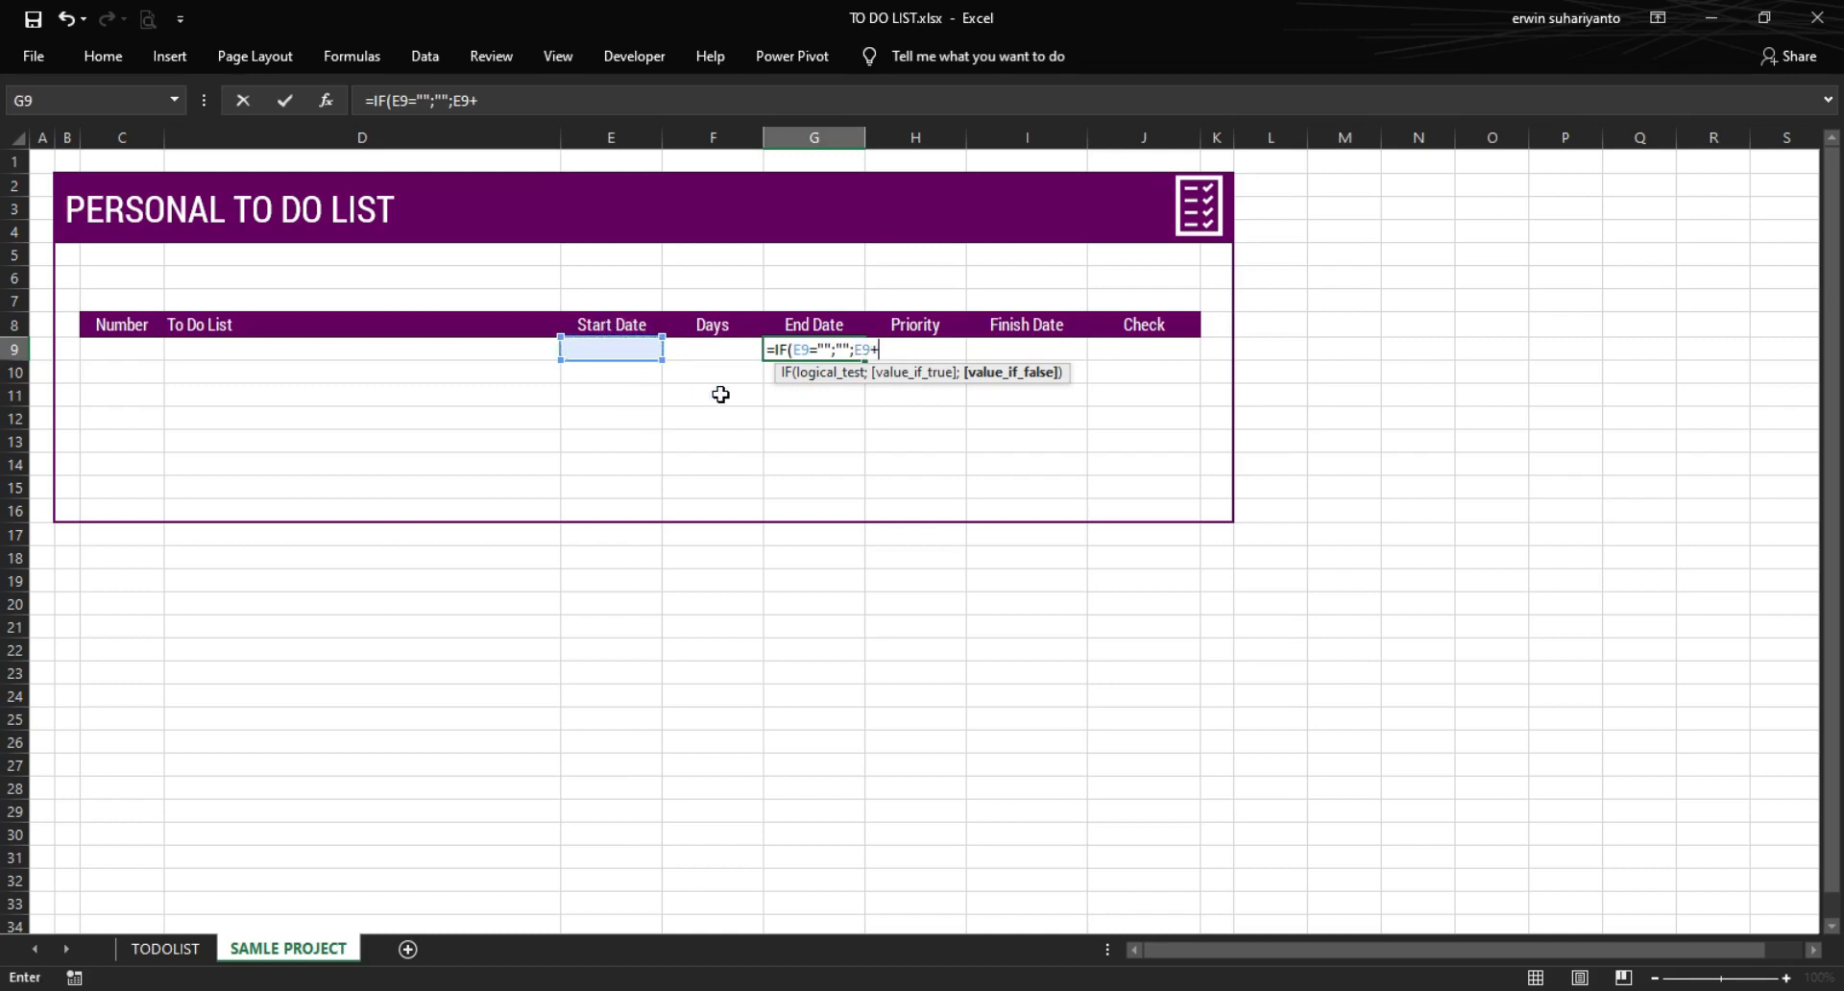
click(716, 348)
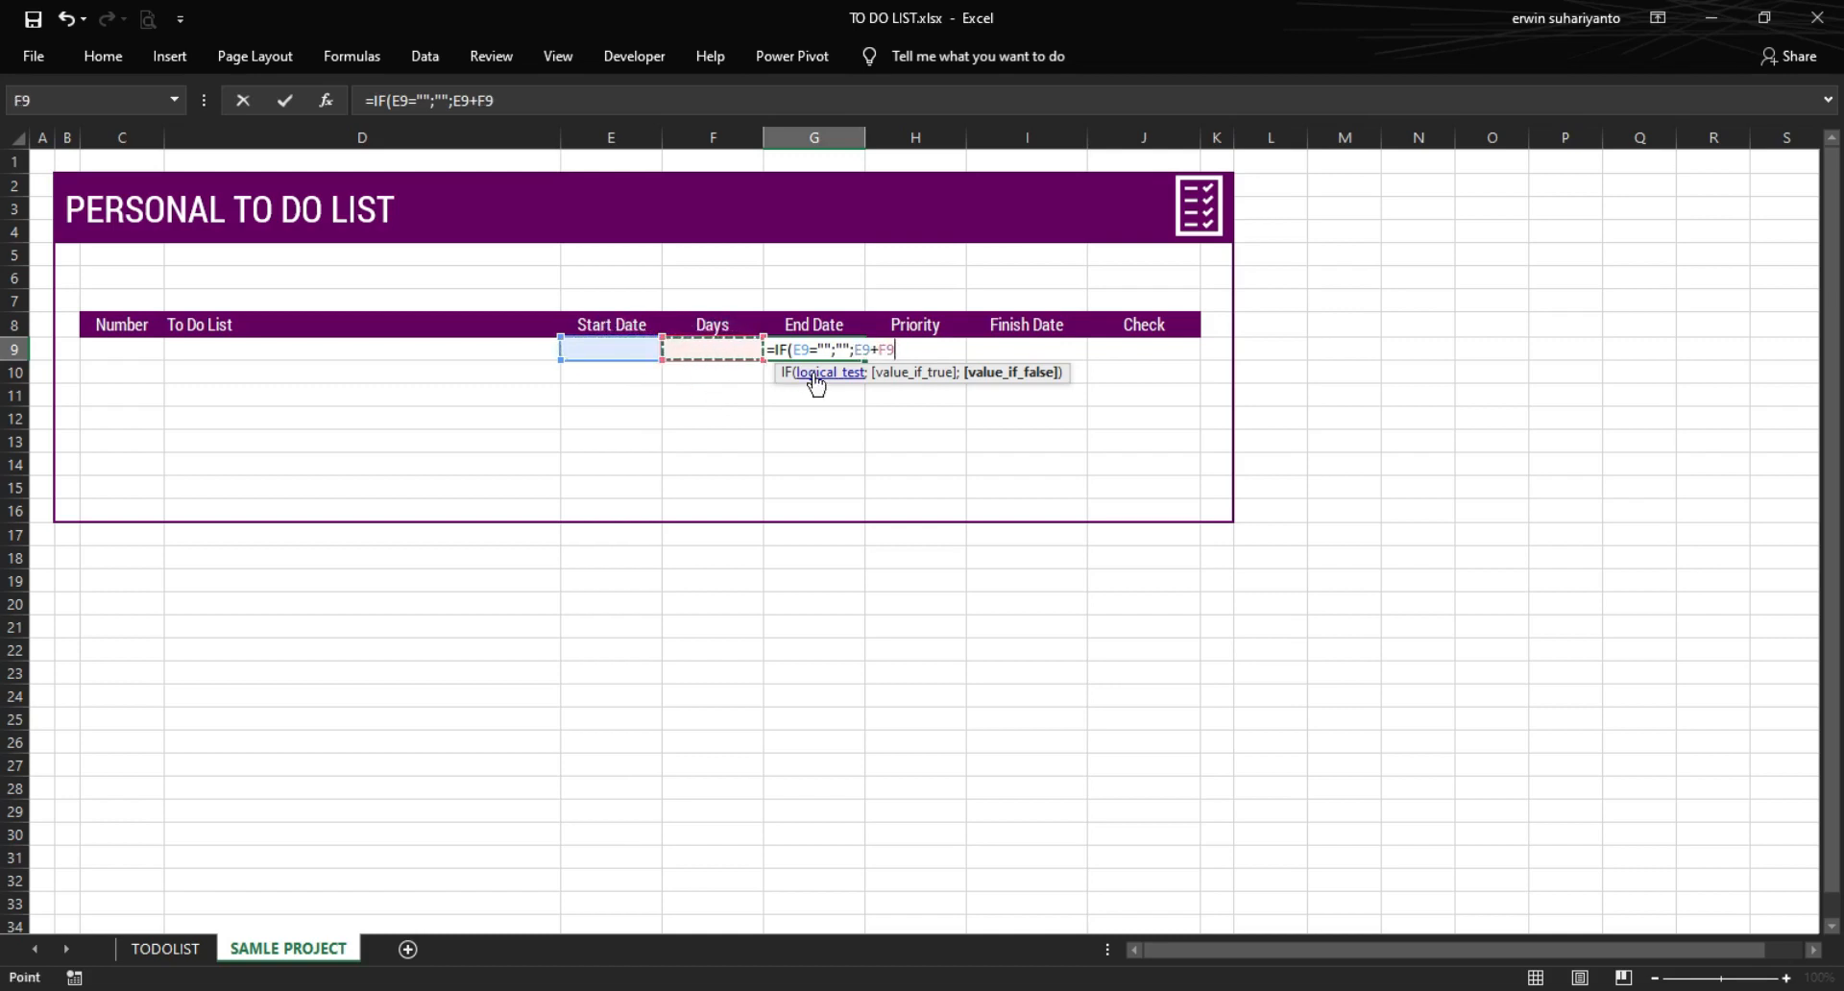
text())
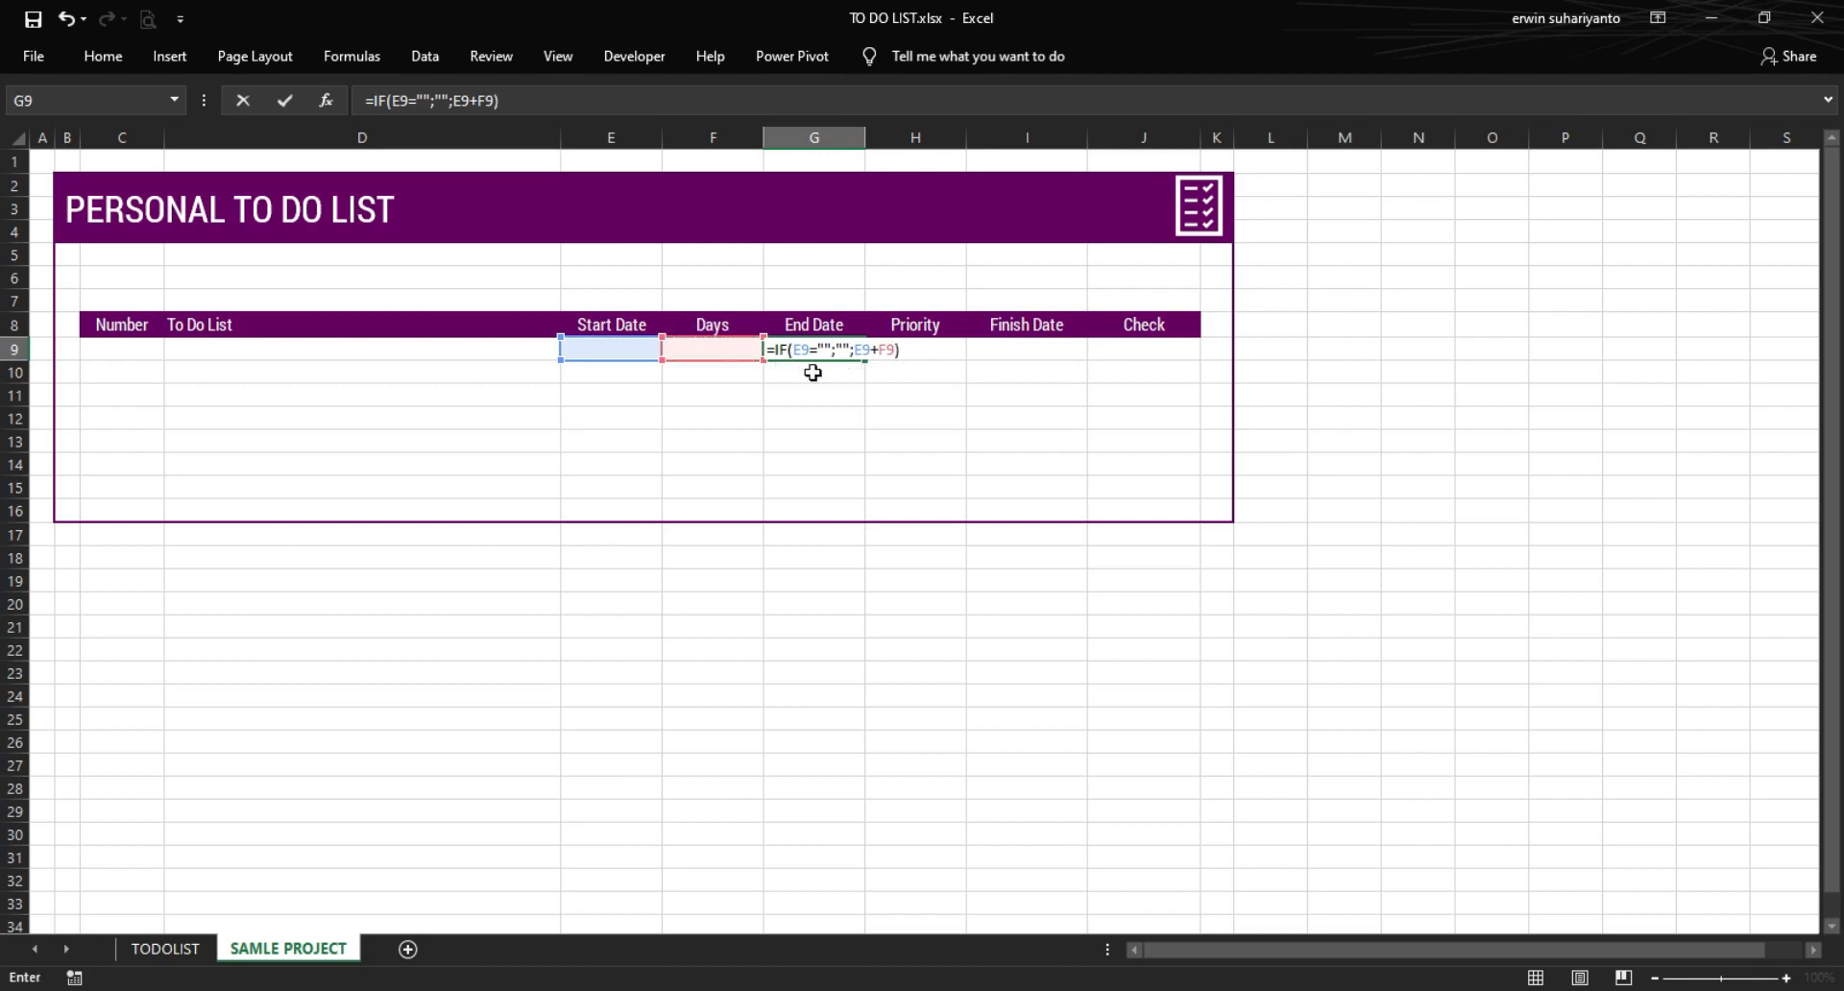
key(Return)
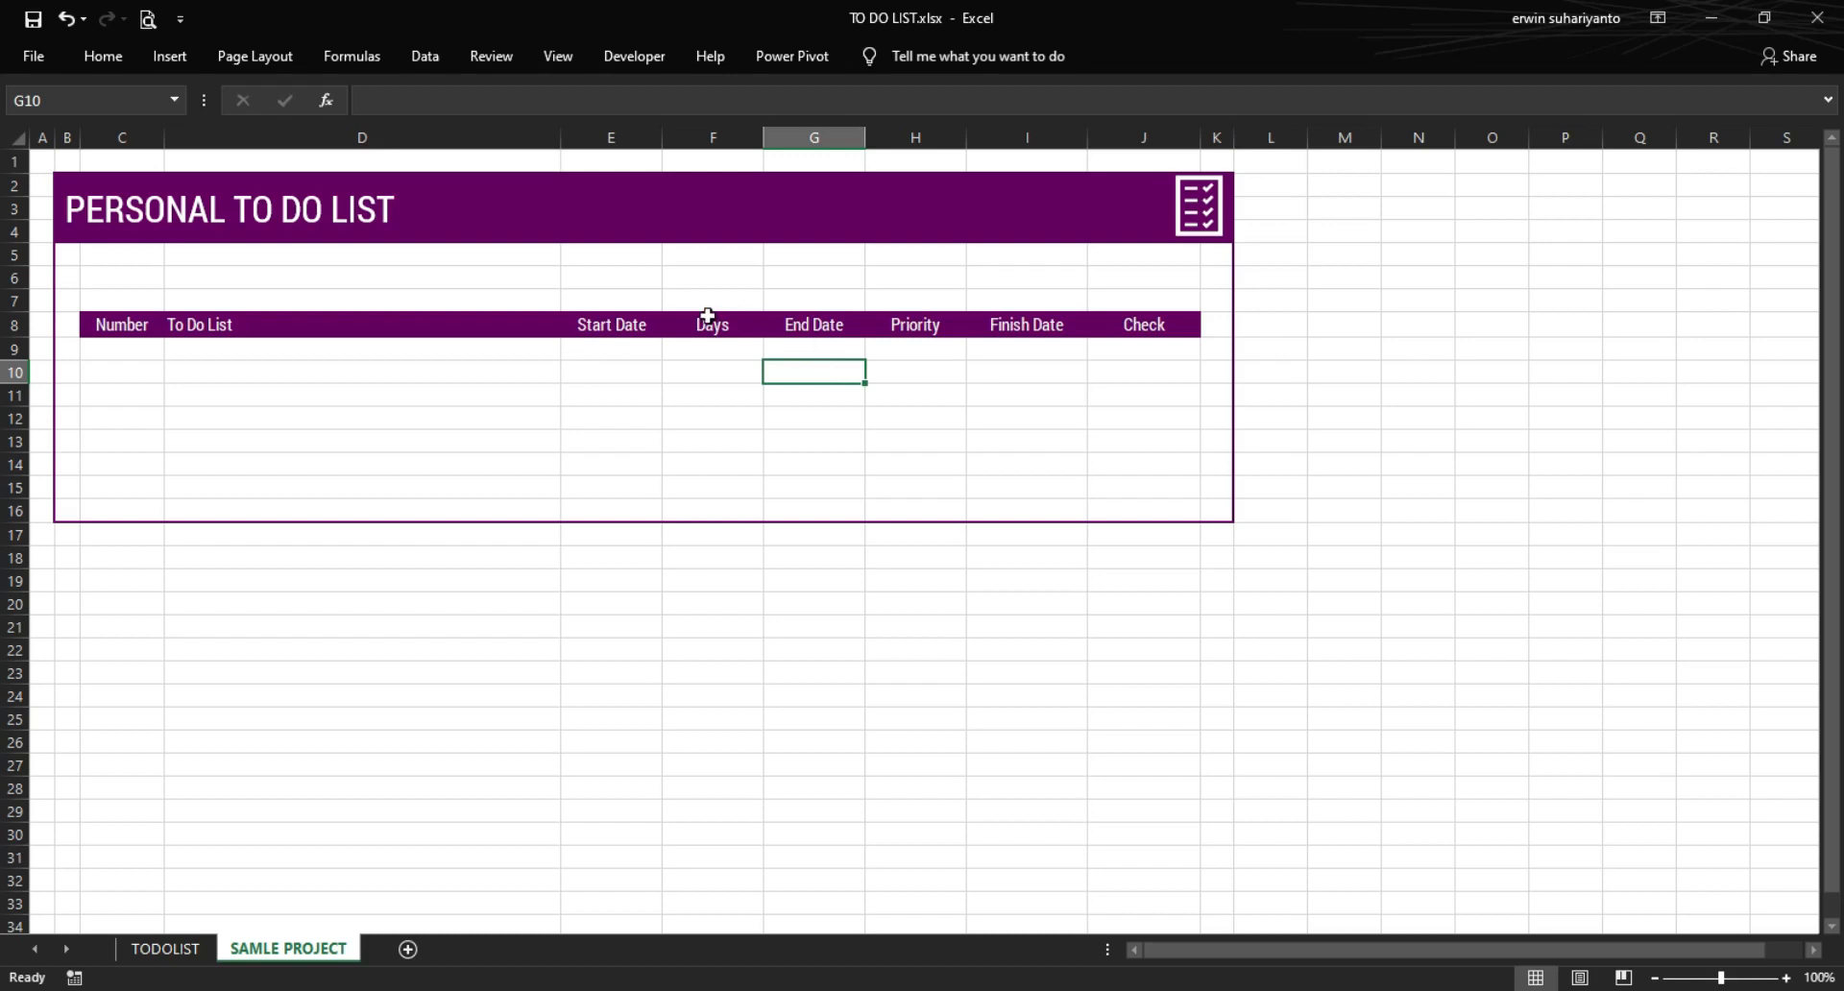
- Fill the End Date formula from G9 down to G15
click(636, 350)
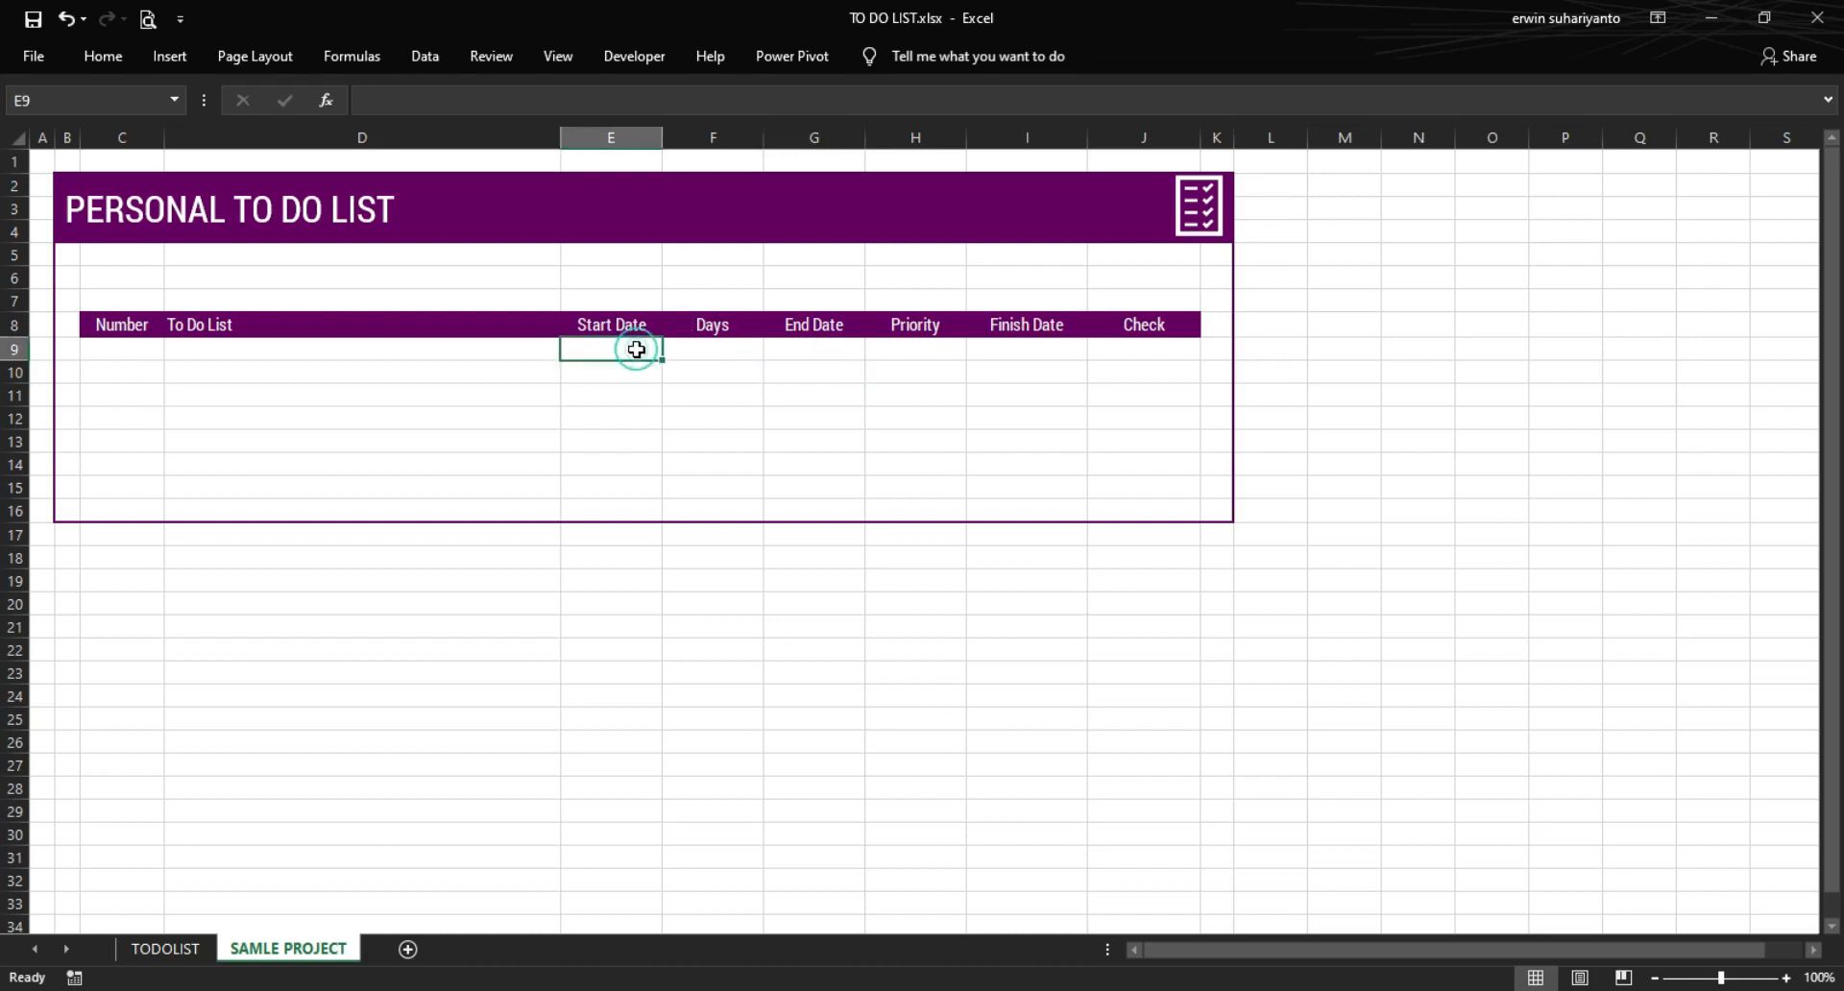
click(840, 348)
drag(864, 360, 842, 491)
click(1029, 405)
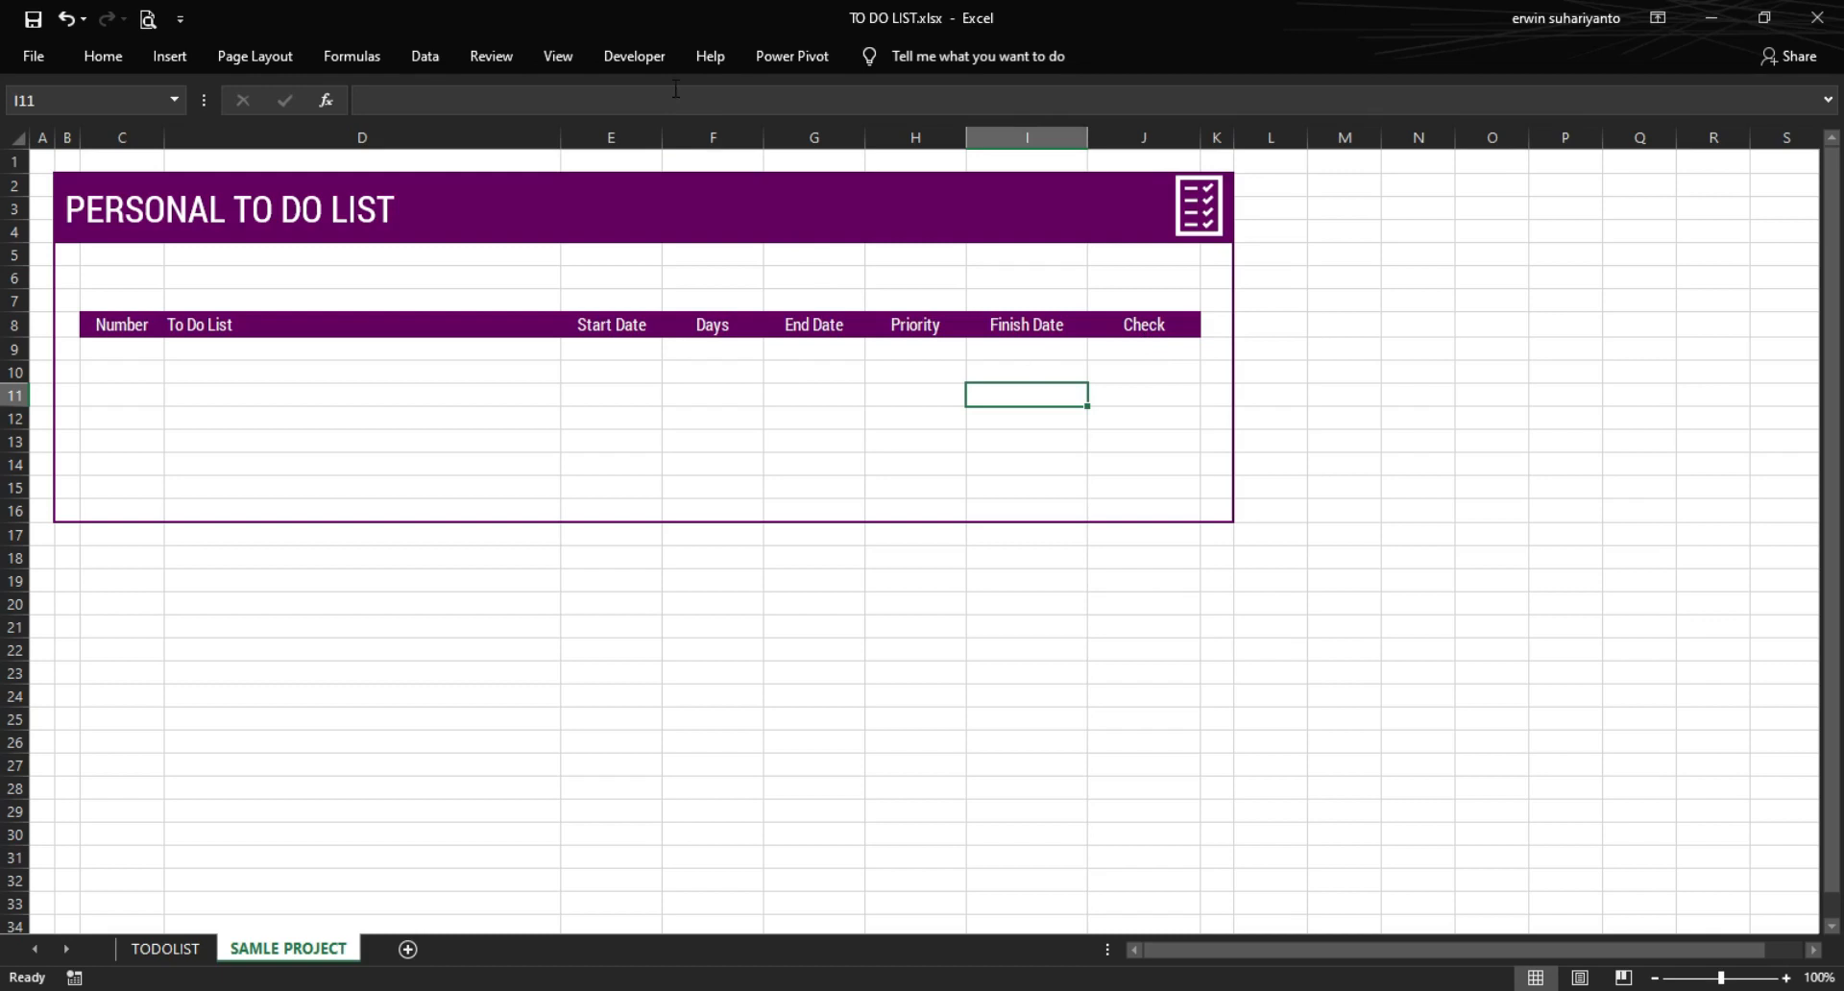
- Turn the Developer tab off and on again in the ribbon customization options, and apply the settings
click(638, 58)
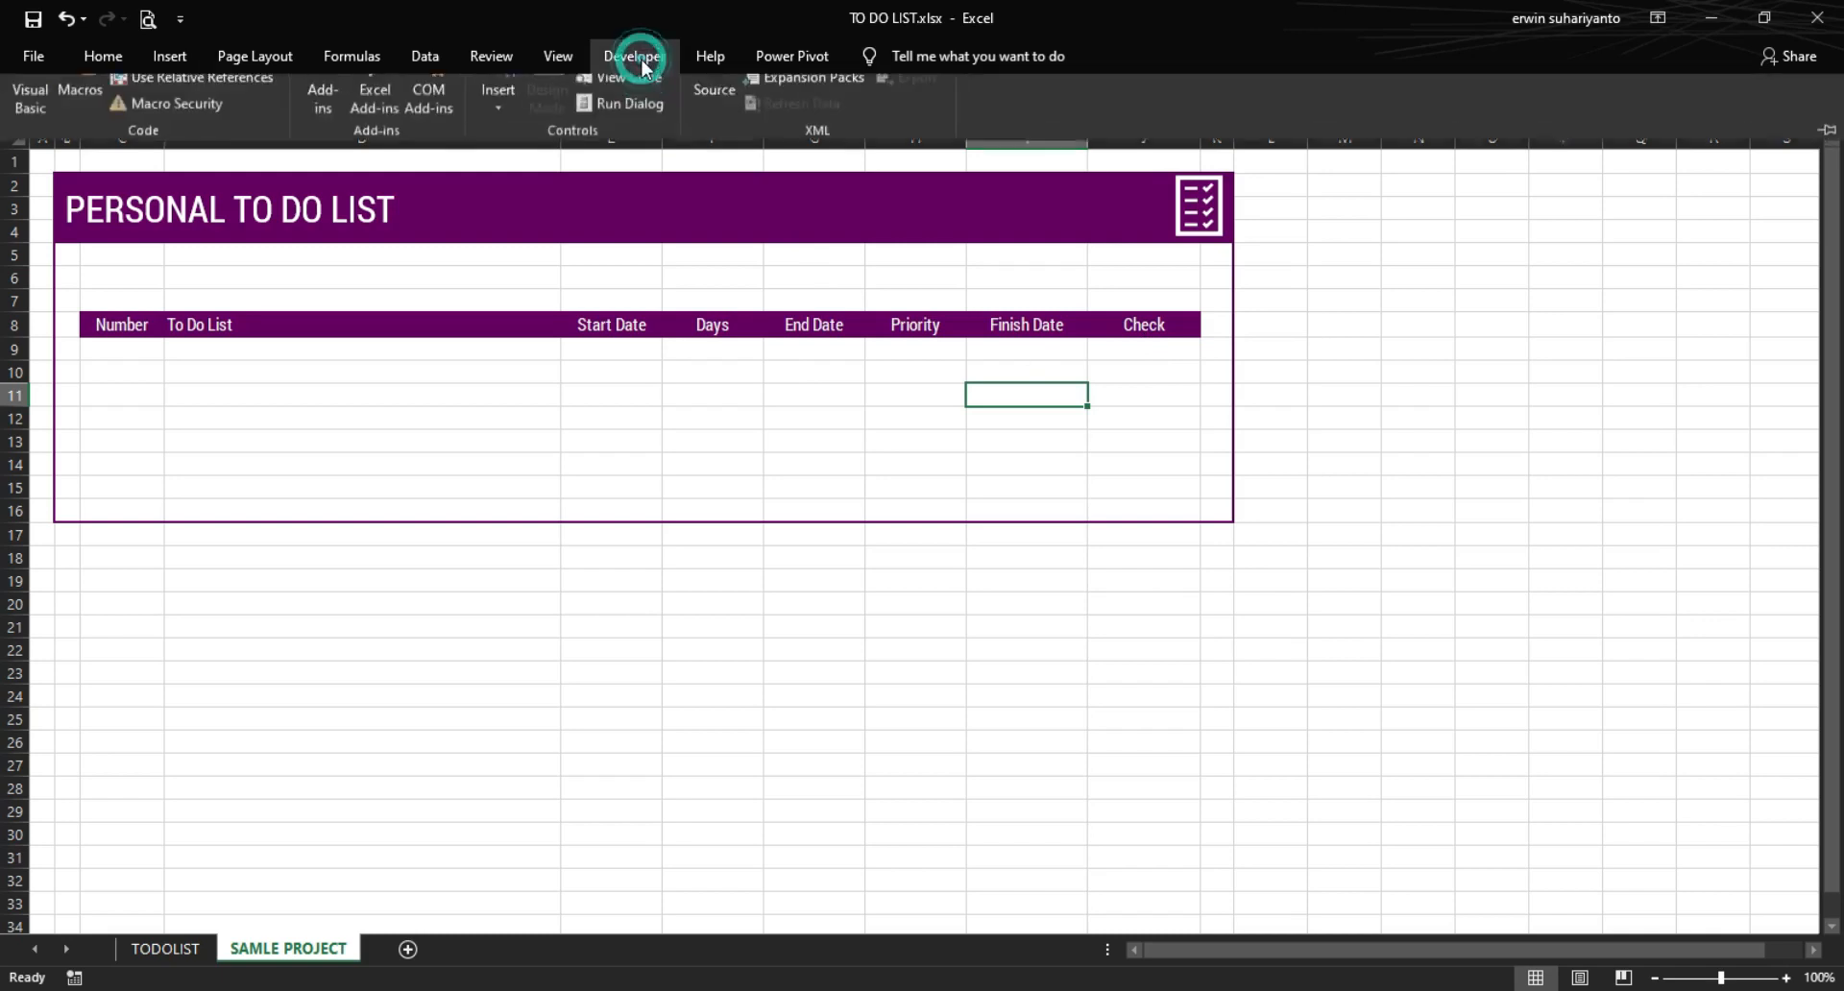
click(911, 446)
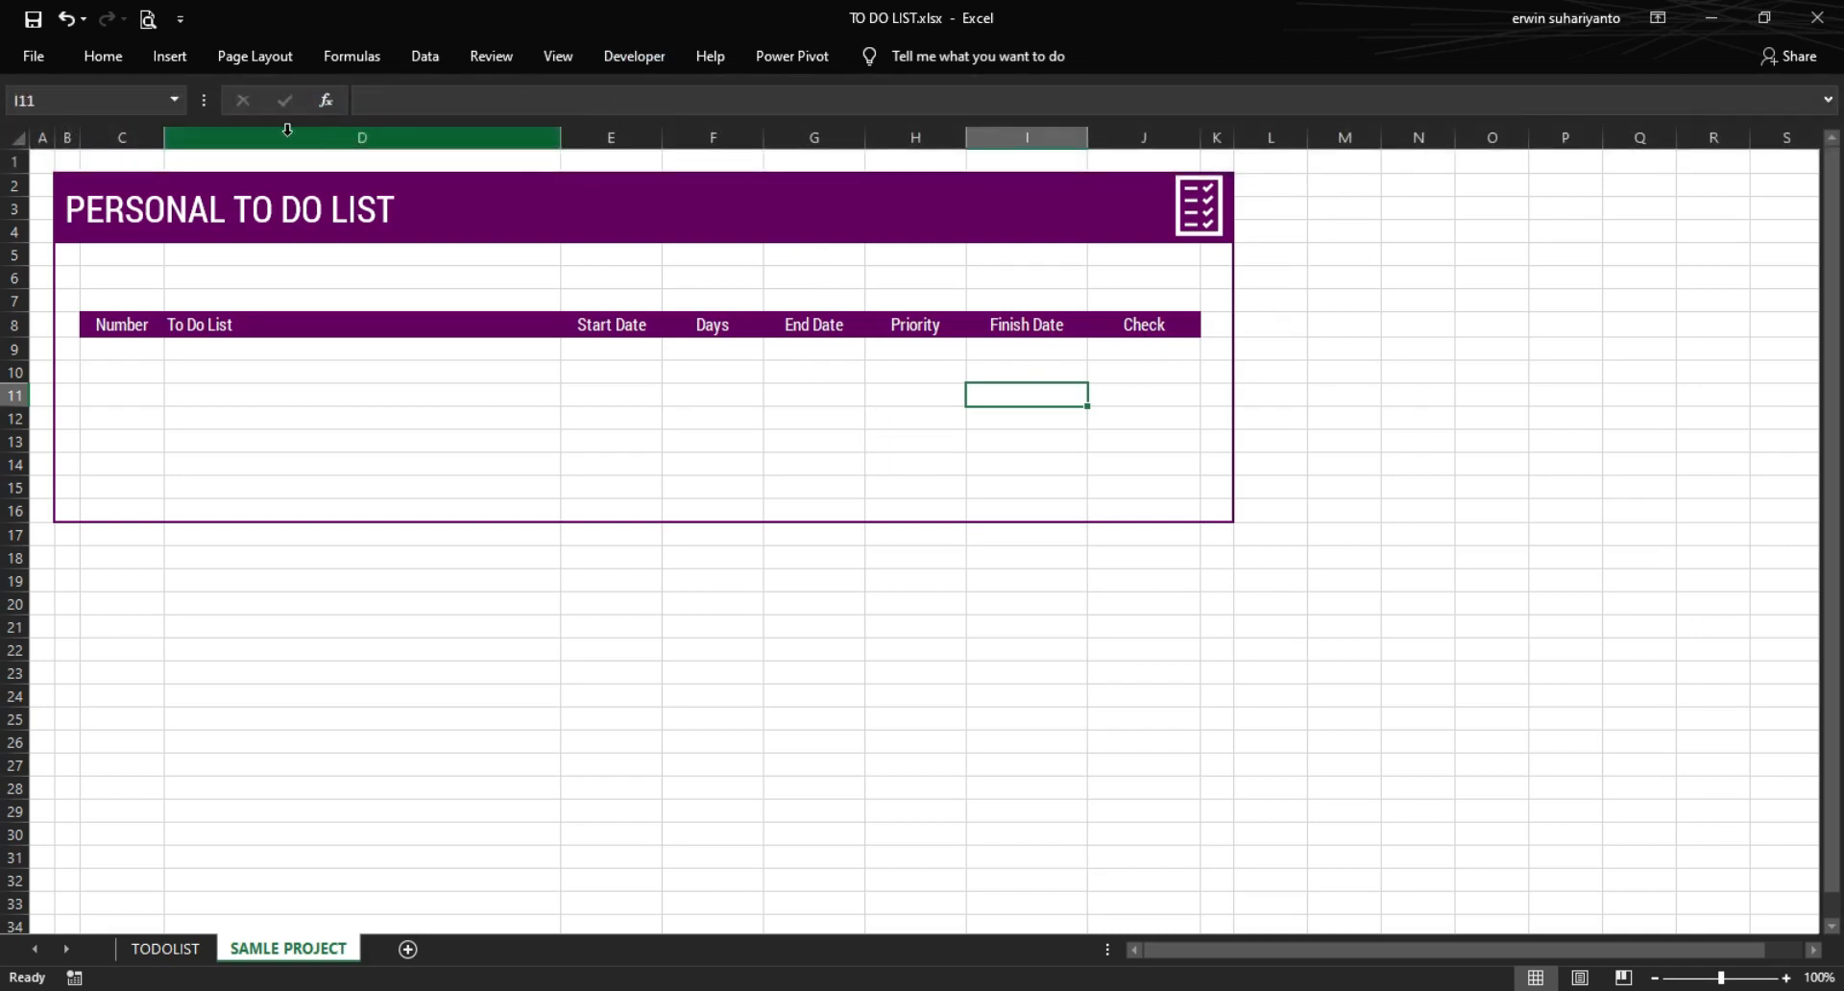
click(32, 55)
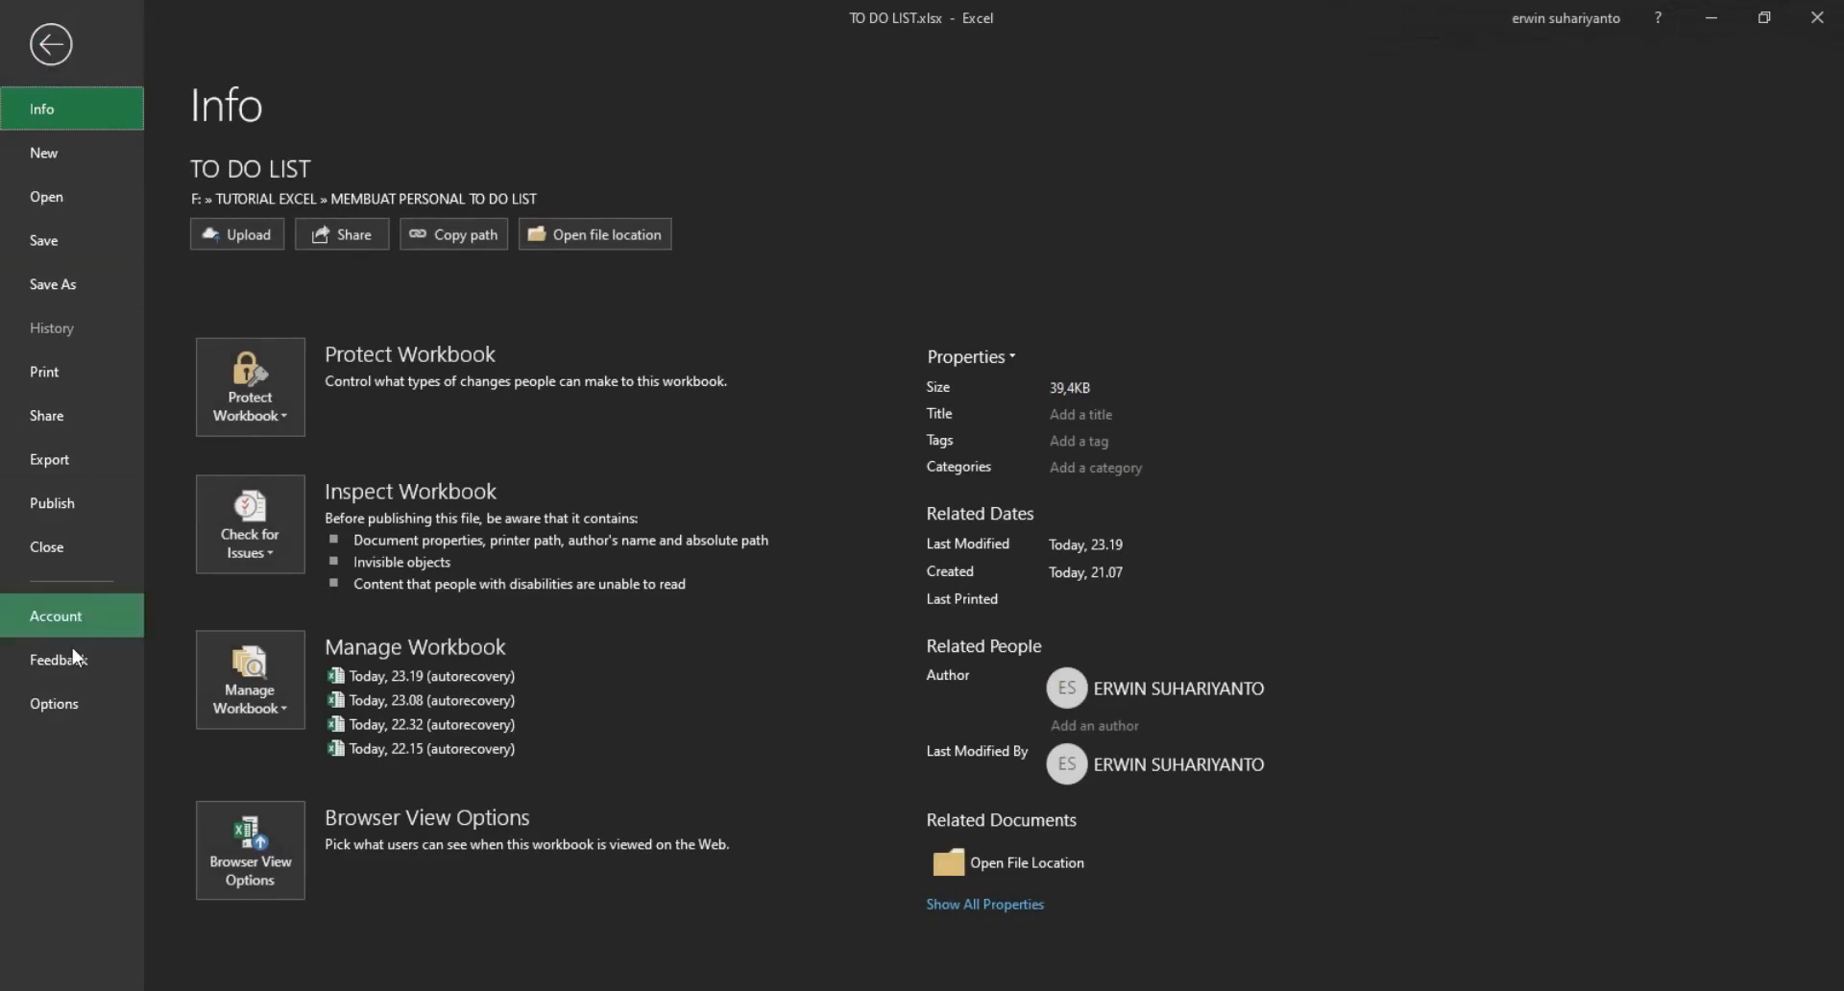
click(48, 702)
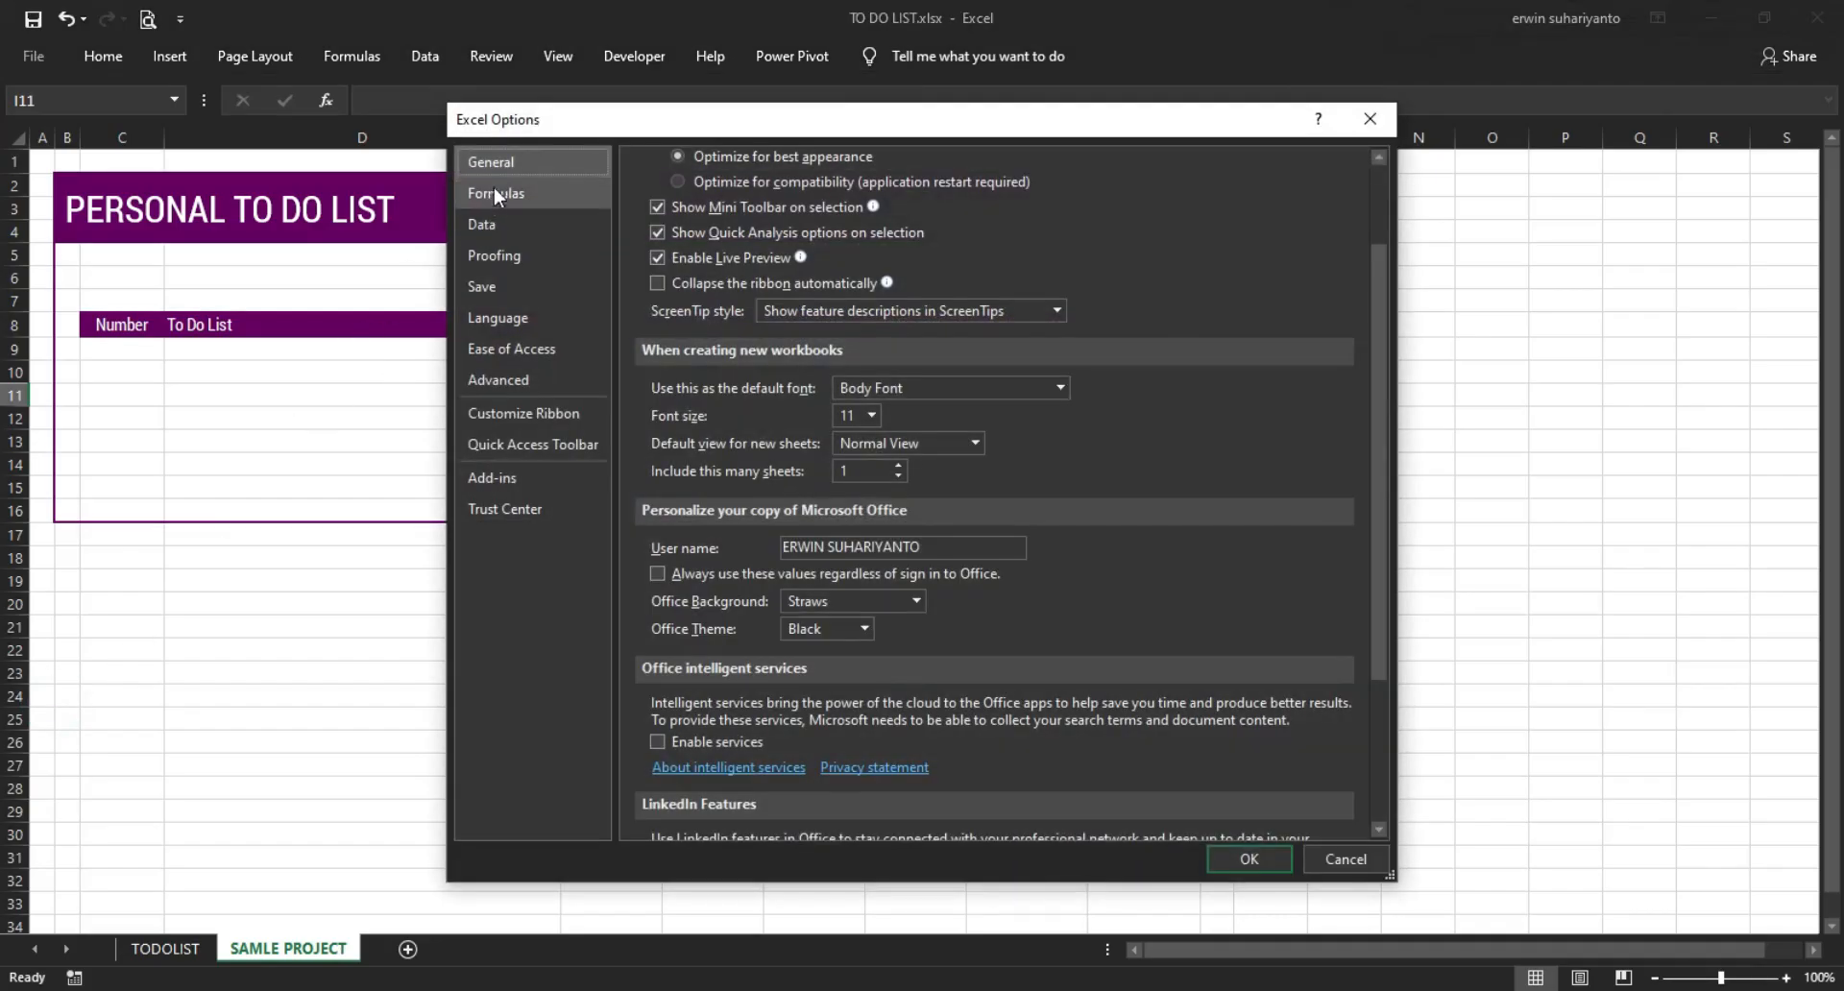
click(526, 415)
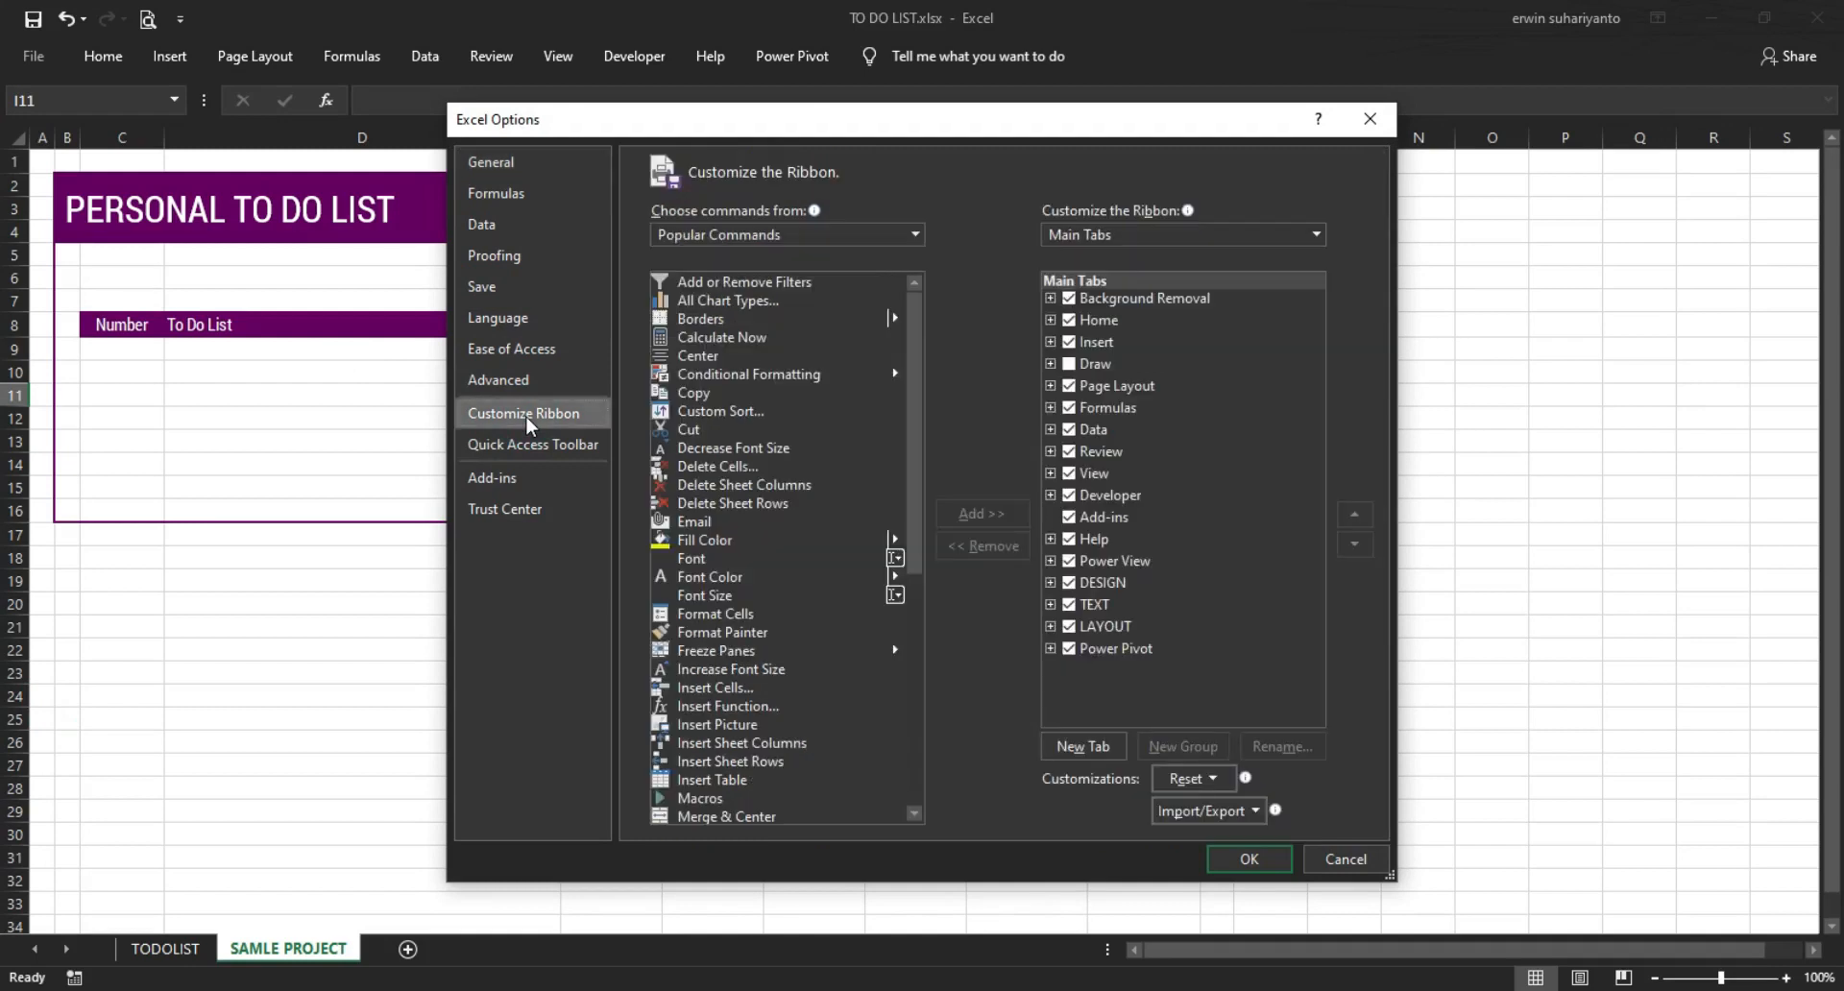
click(1074, 500)
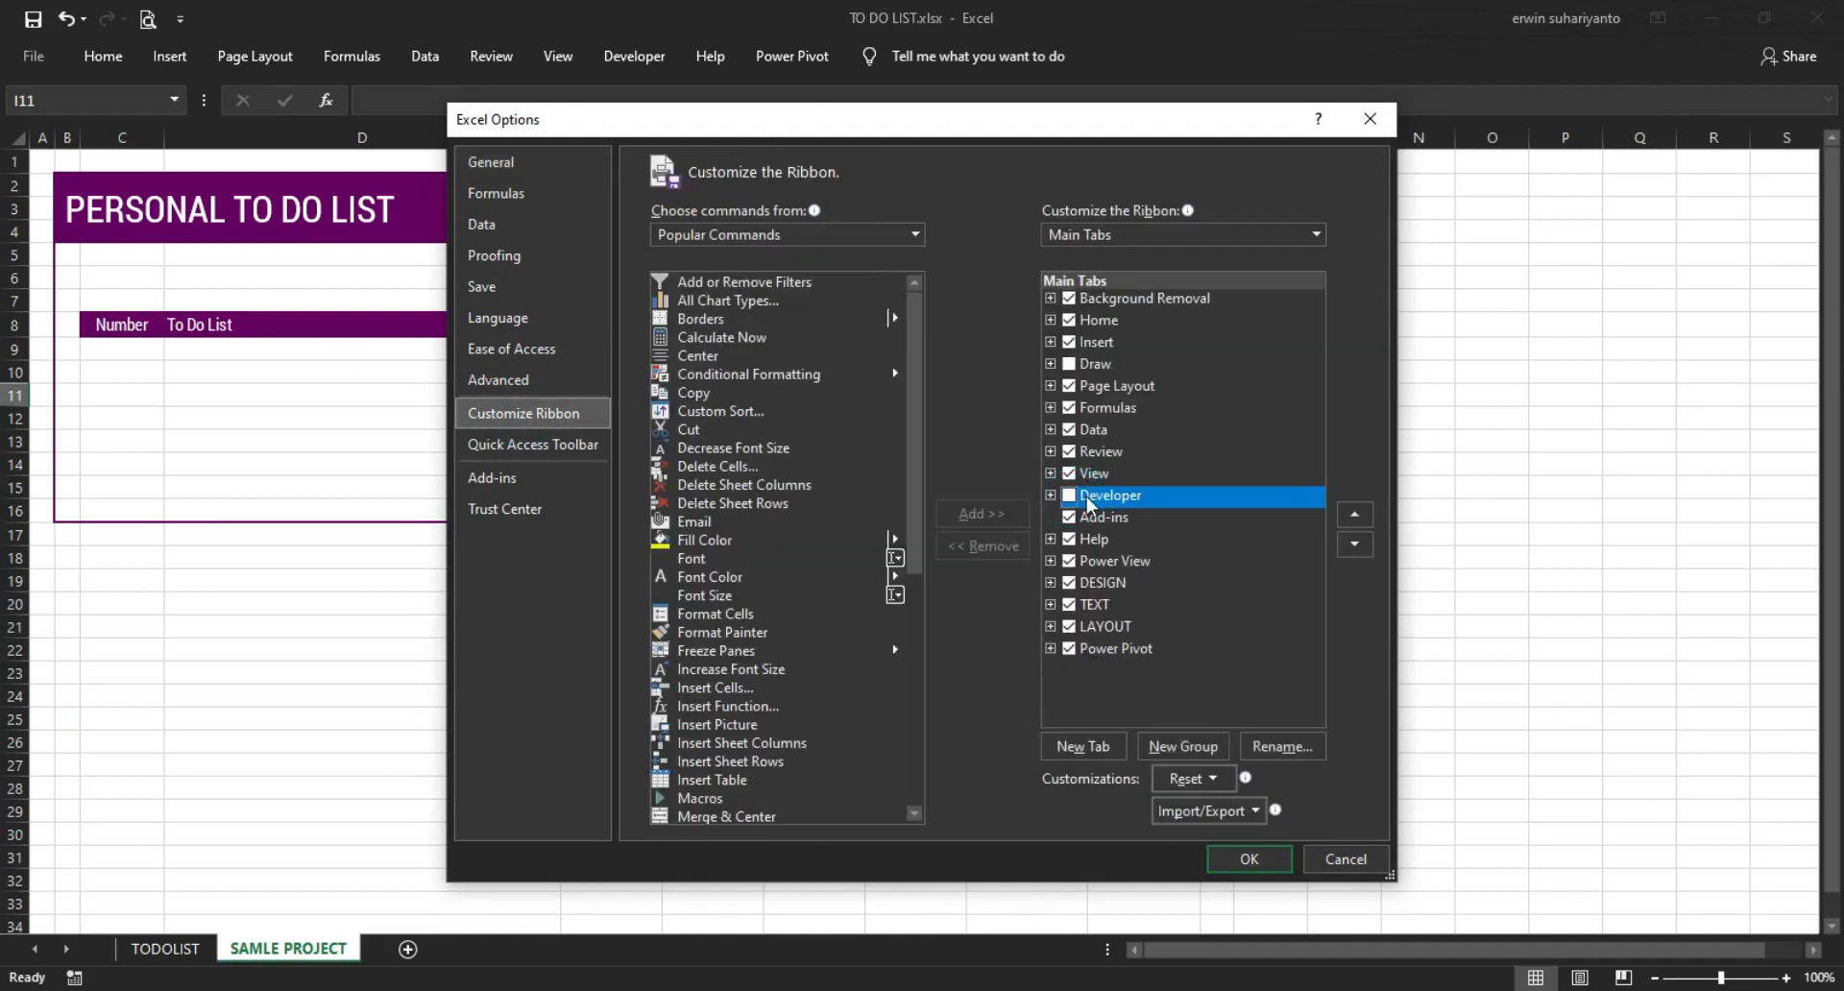
click(1251, 858)
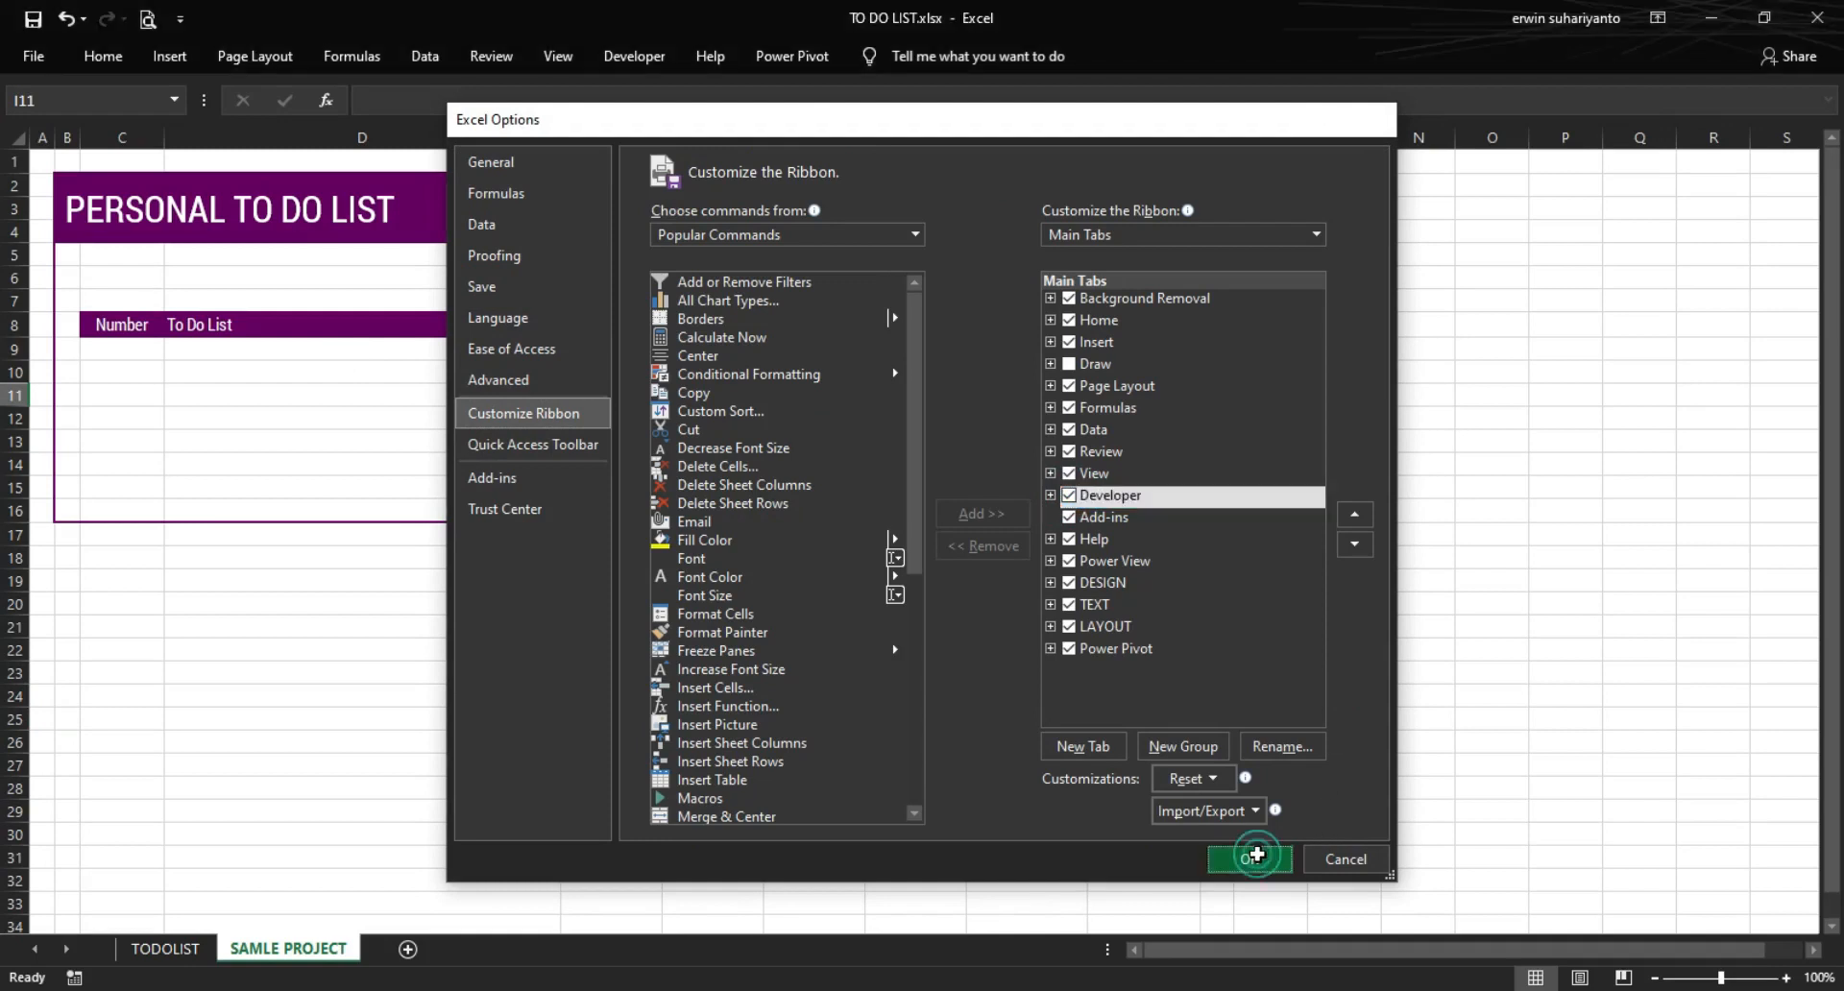
click(1374, 437)
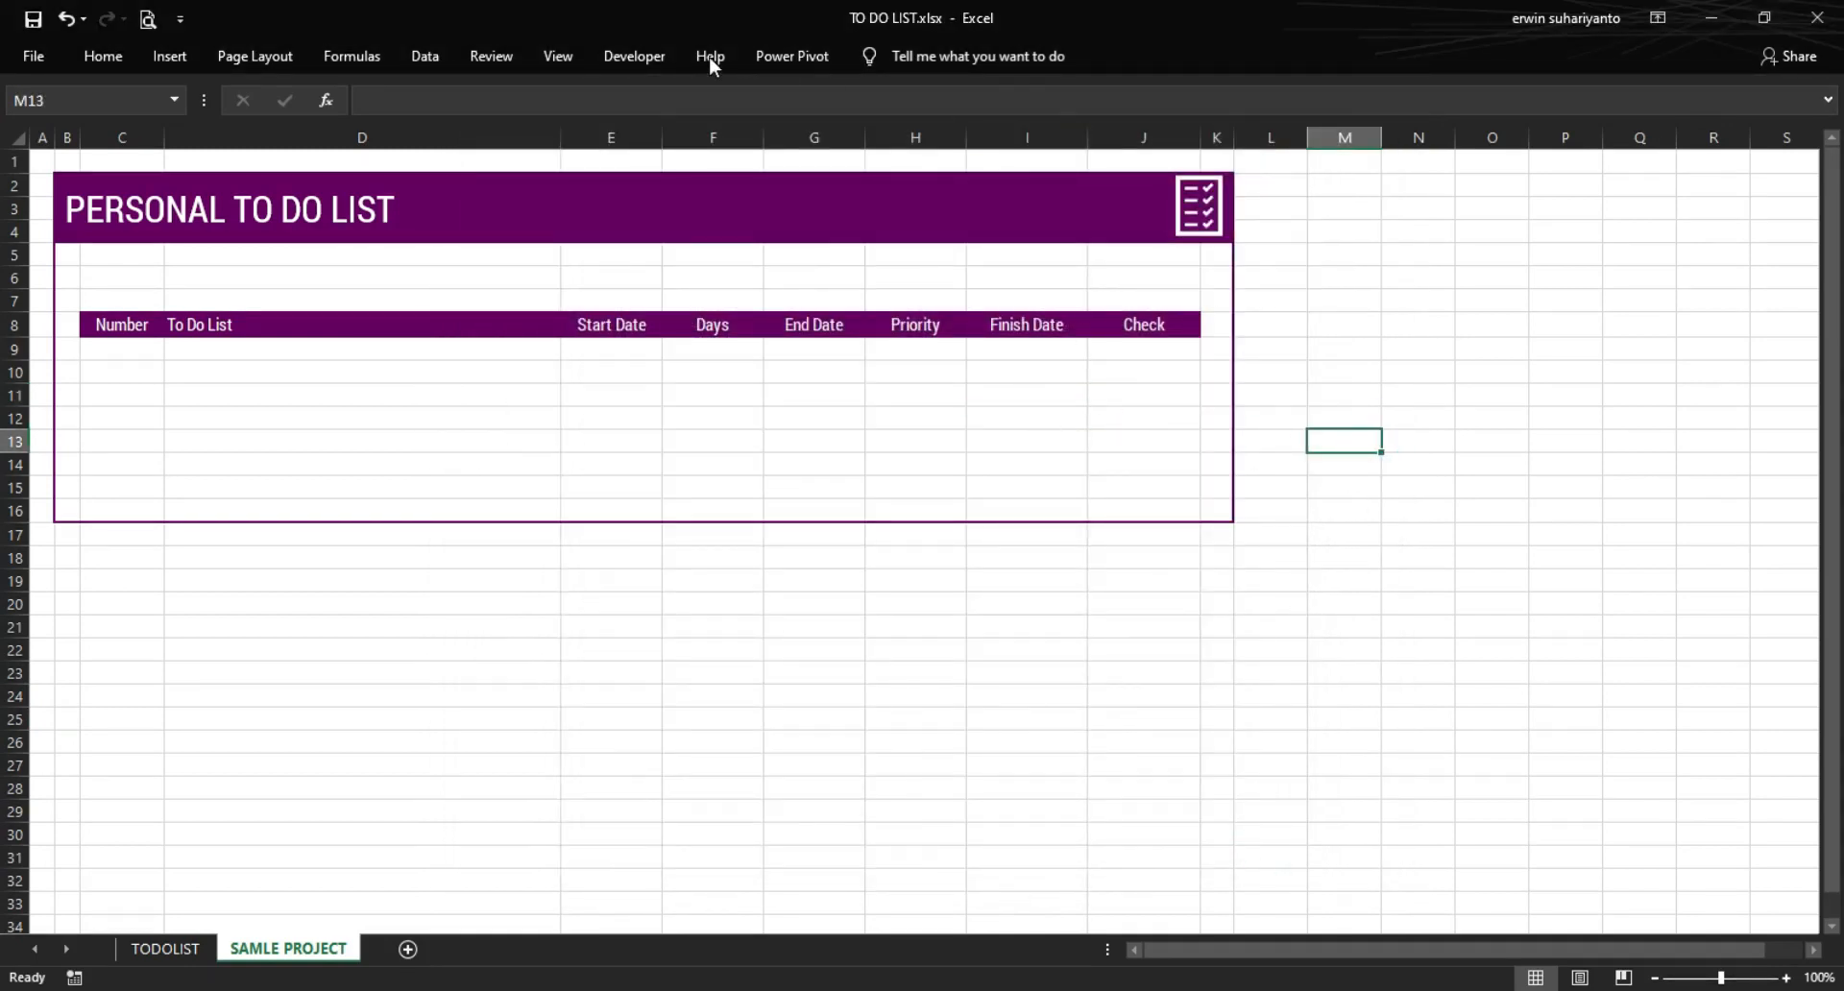
- Insert a form-control check box on the empty cells beside the table, around L6:M7
click(659, 56)
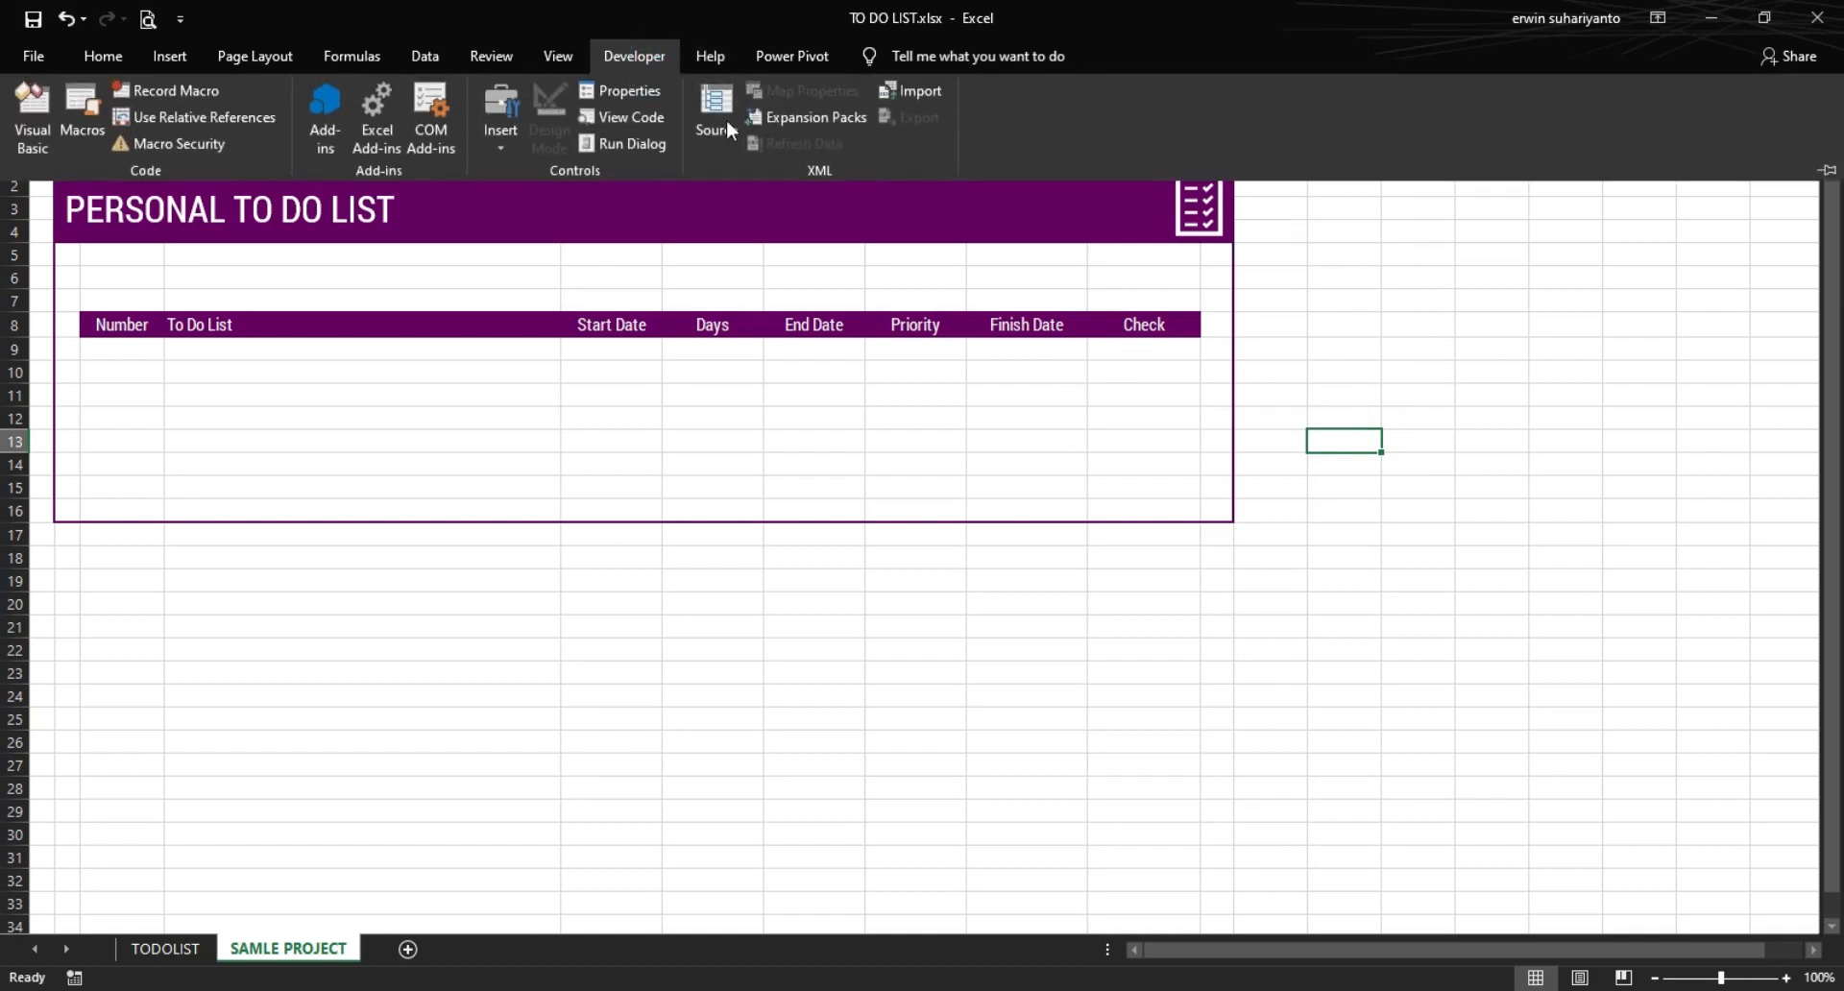
click(490, 149)
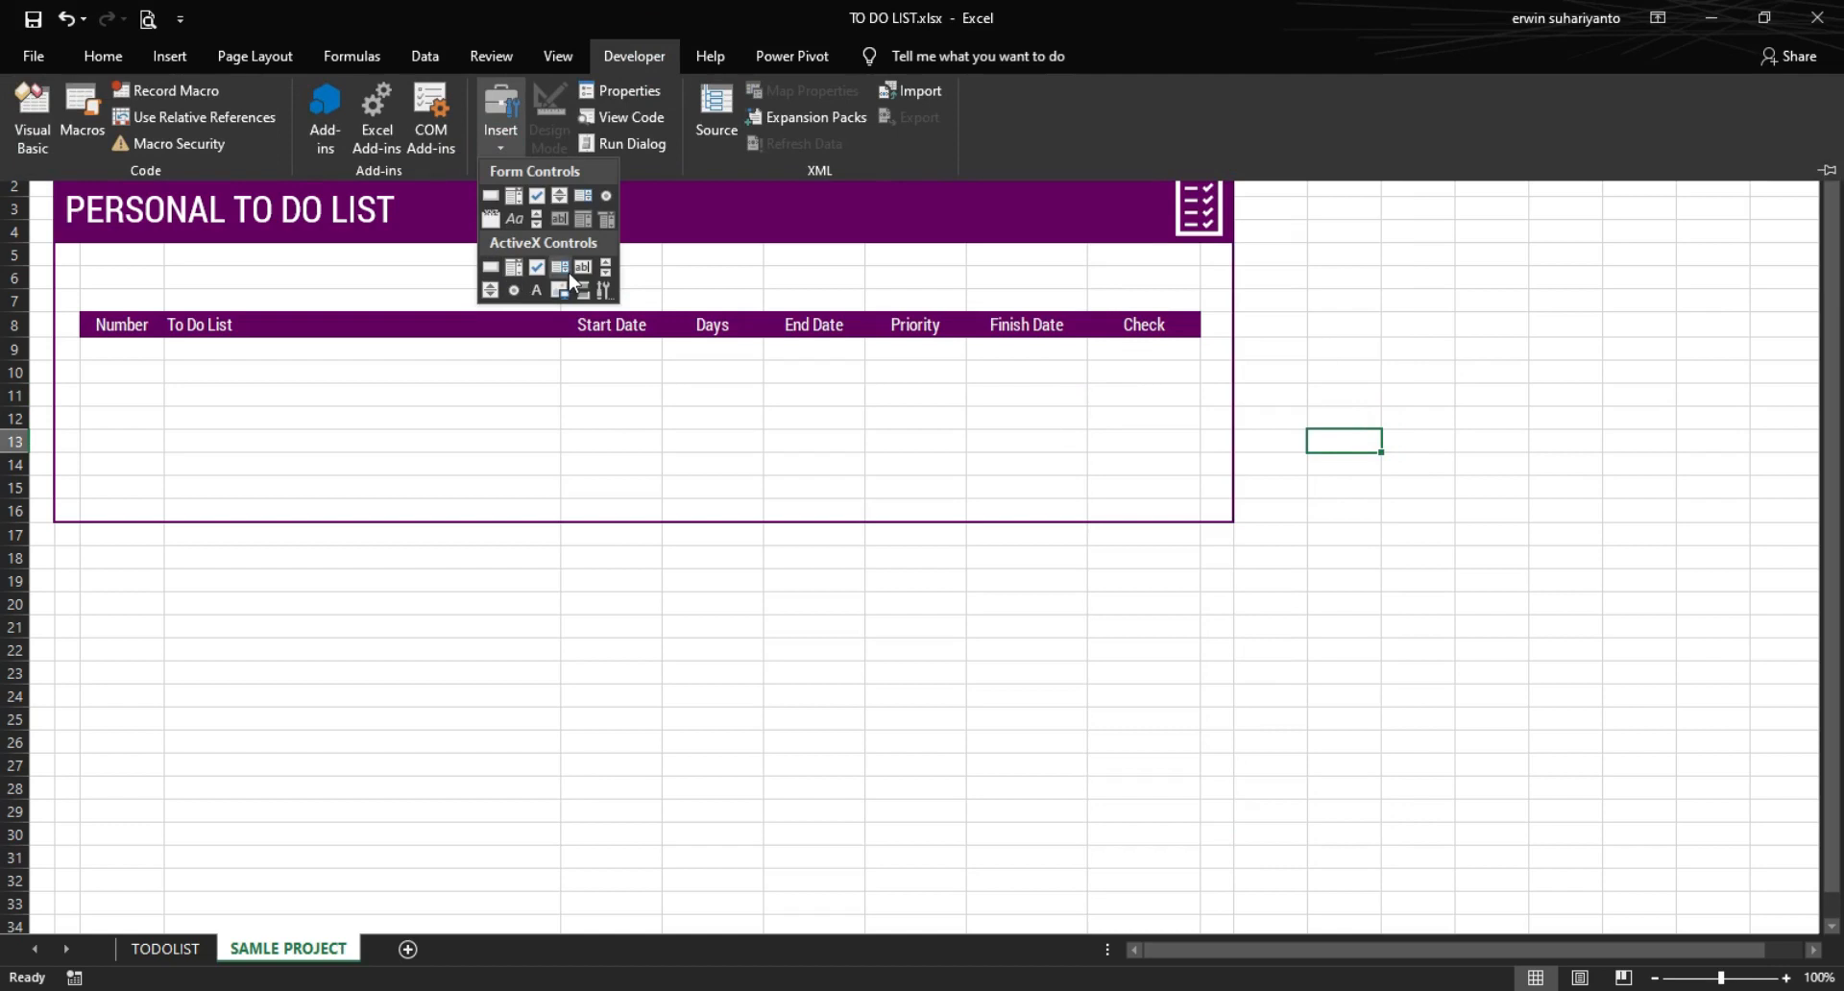
click(534, 199)
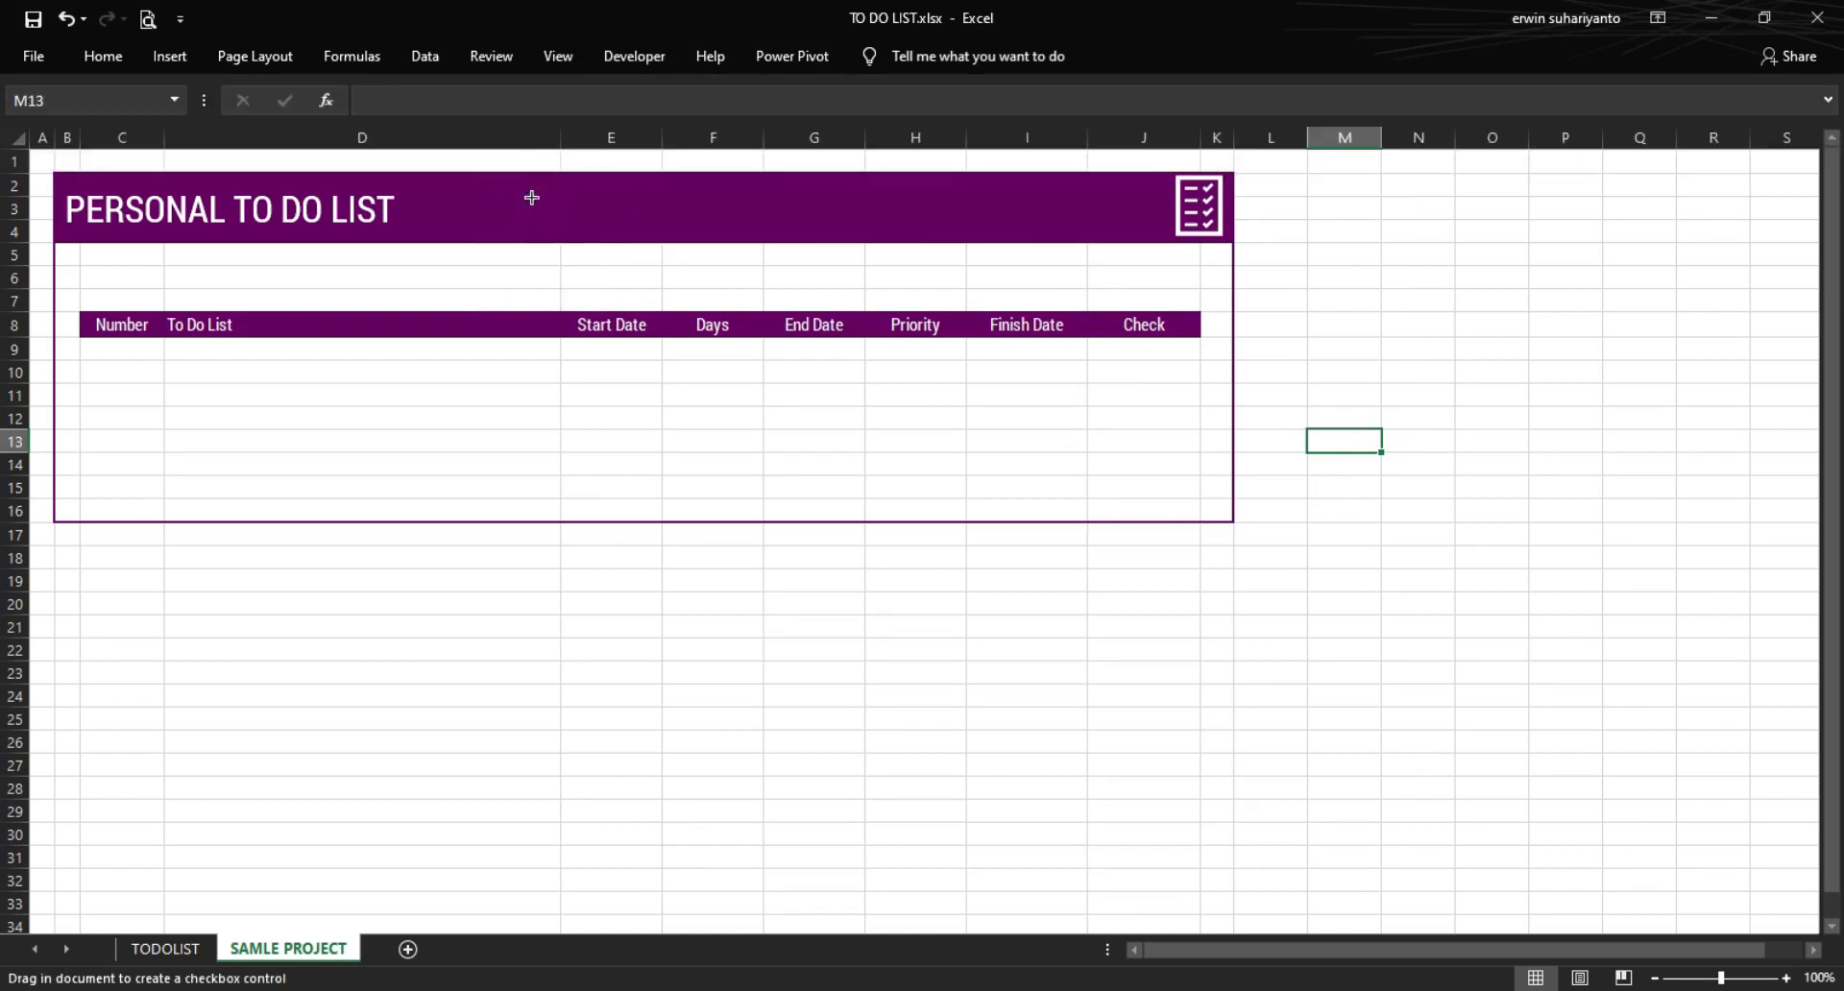
click(1271, 283)
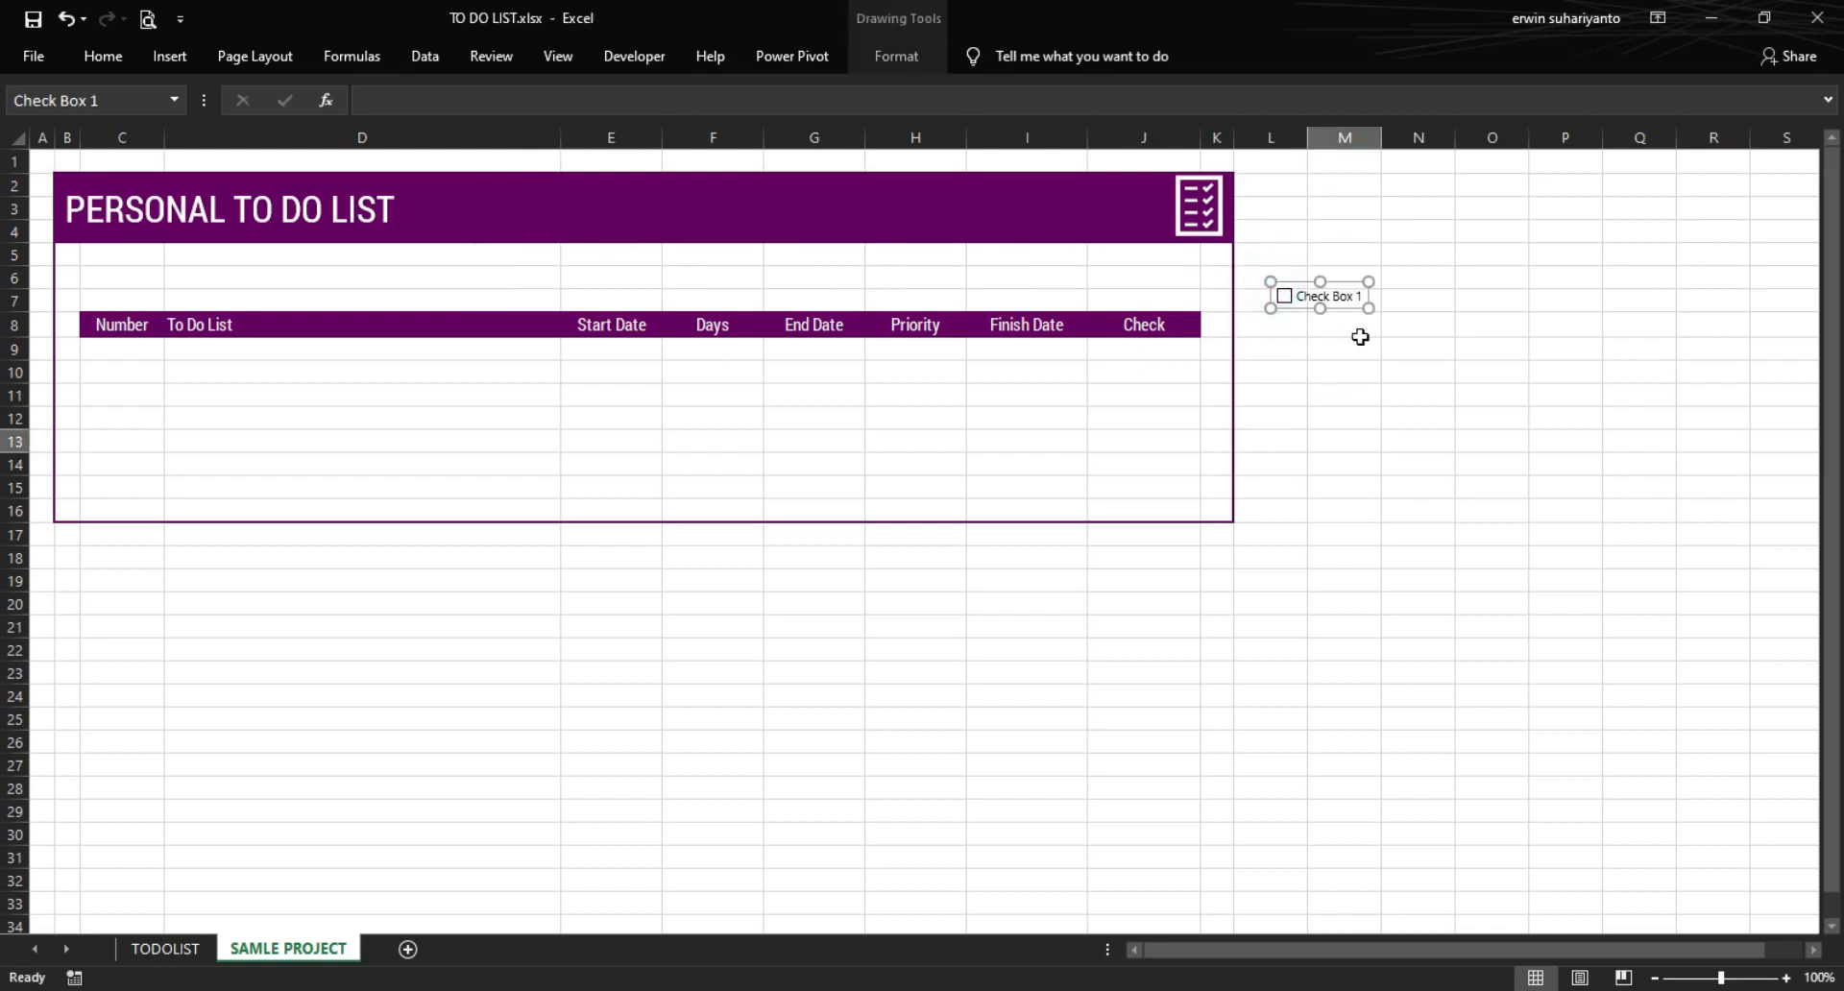
- Delete the check box's label text and narrow its frame to fit just the box
click(1298, 295)
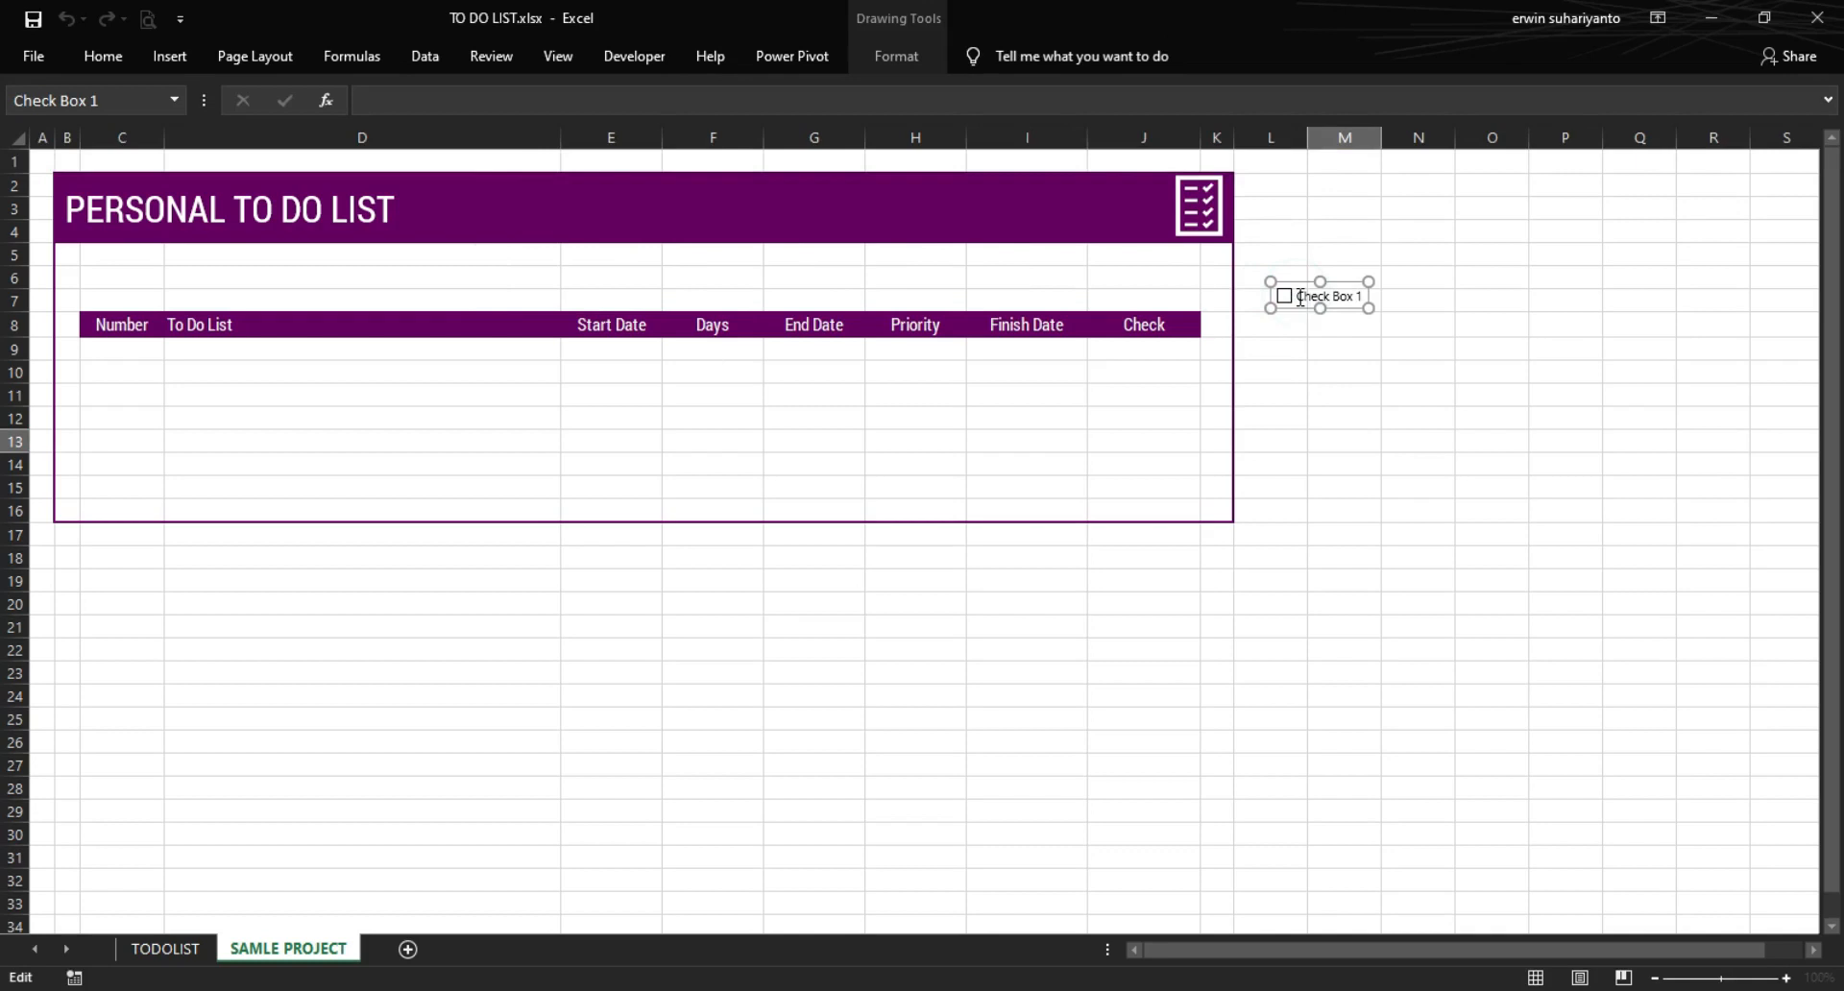
drag(1299, 298, 1384, 297)
key(BackSpace)
click(1370, 325)
right_click(1318, 303)
key(Escape)
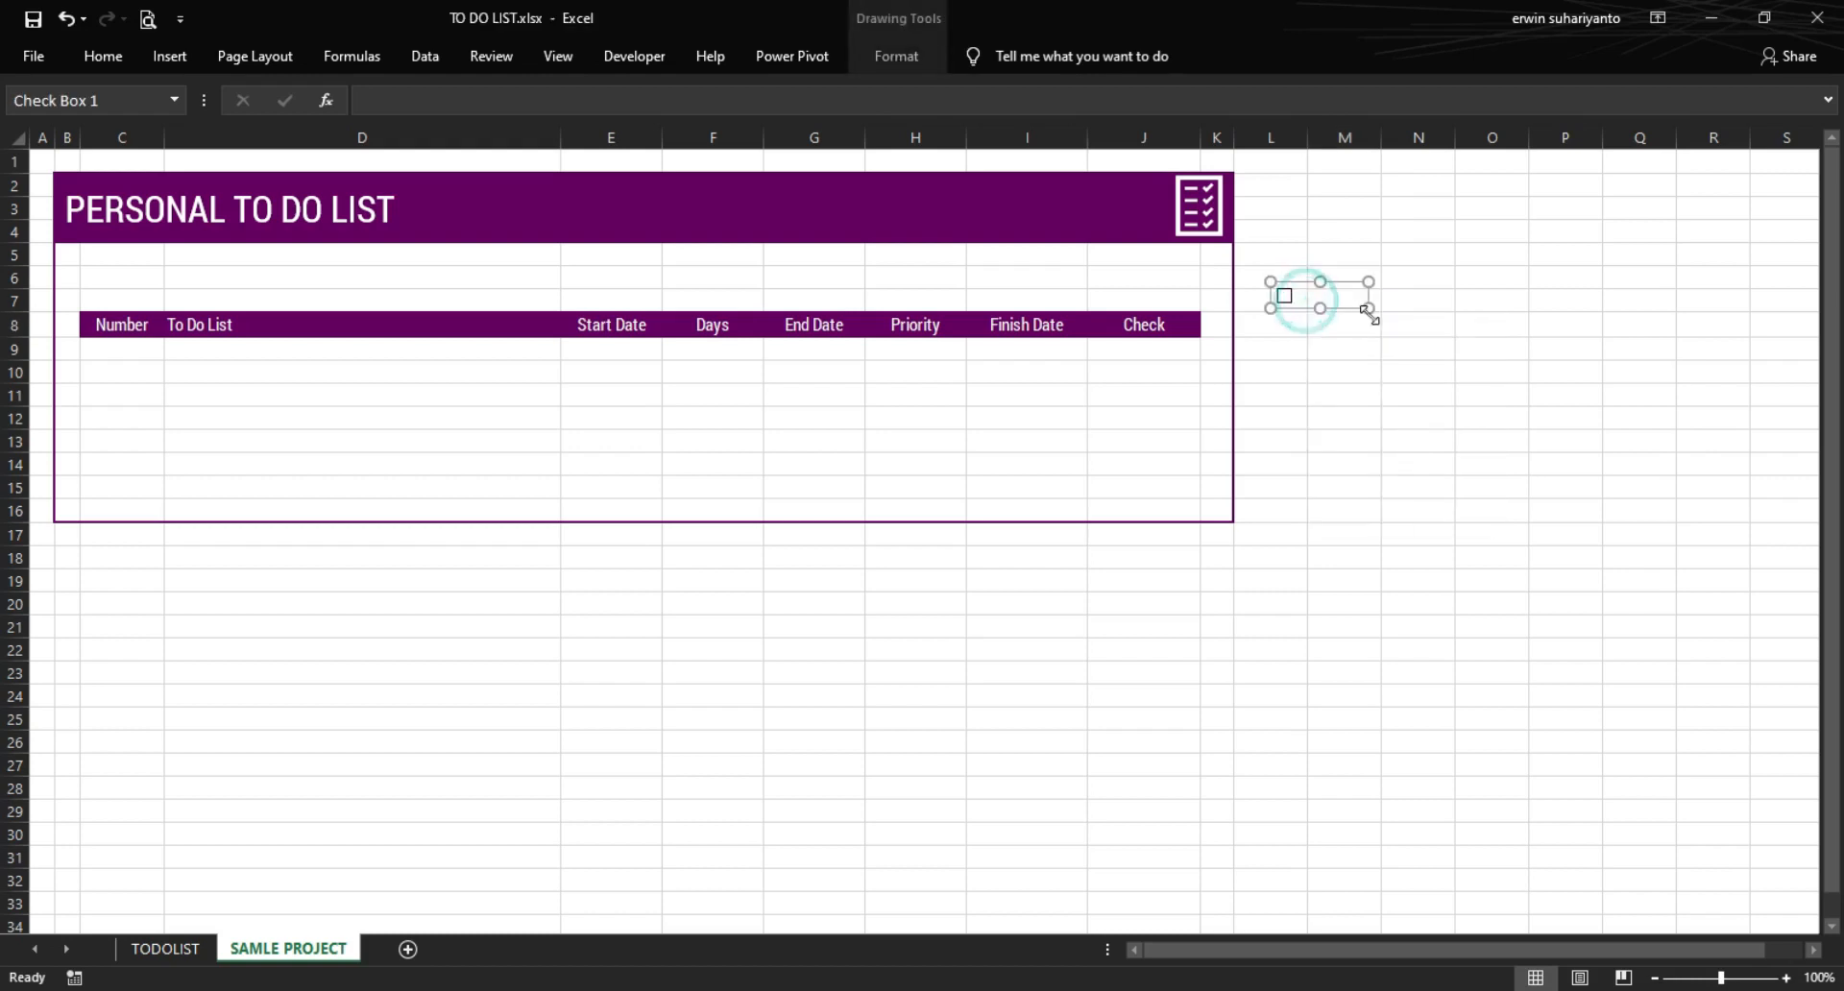
drag(1365, 309, 1301, 310)
click(1314, 347)
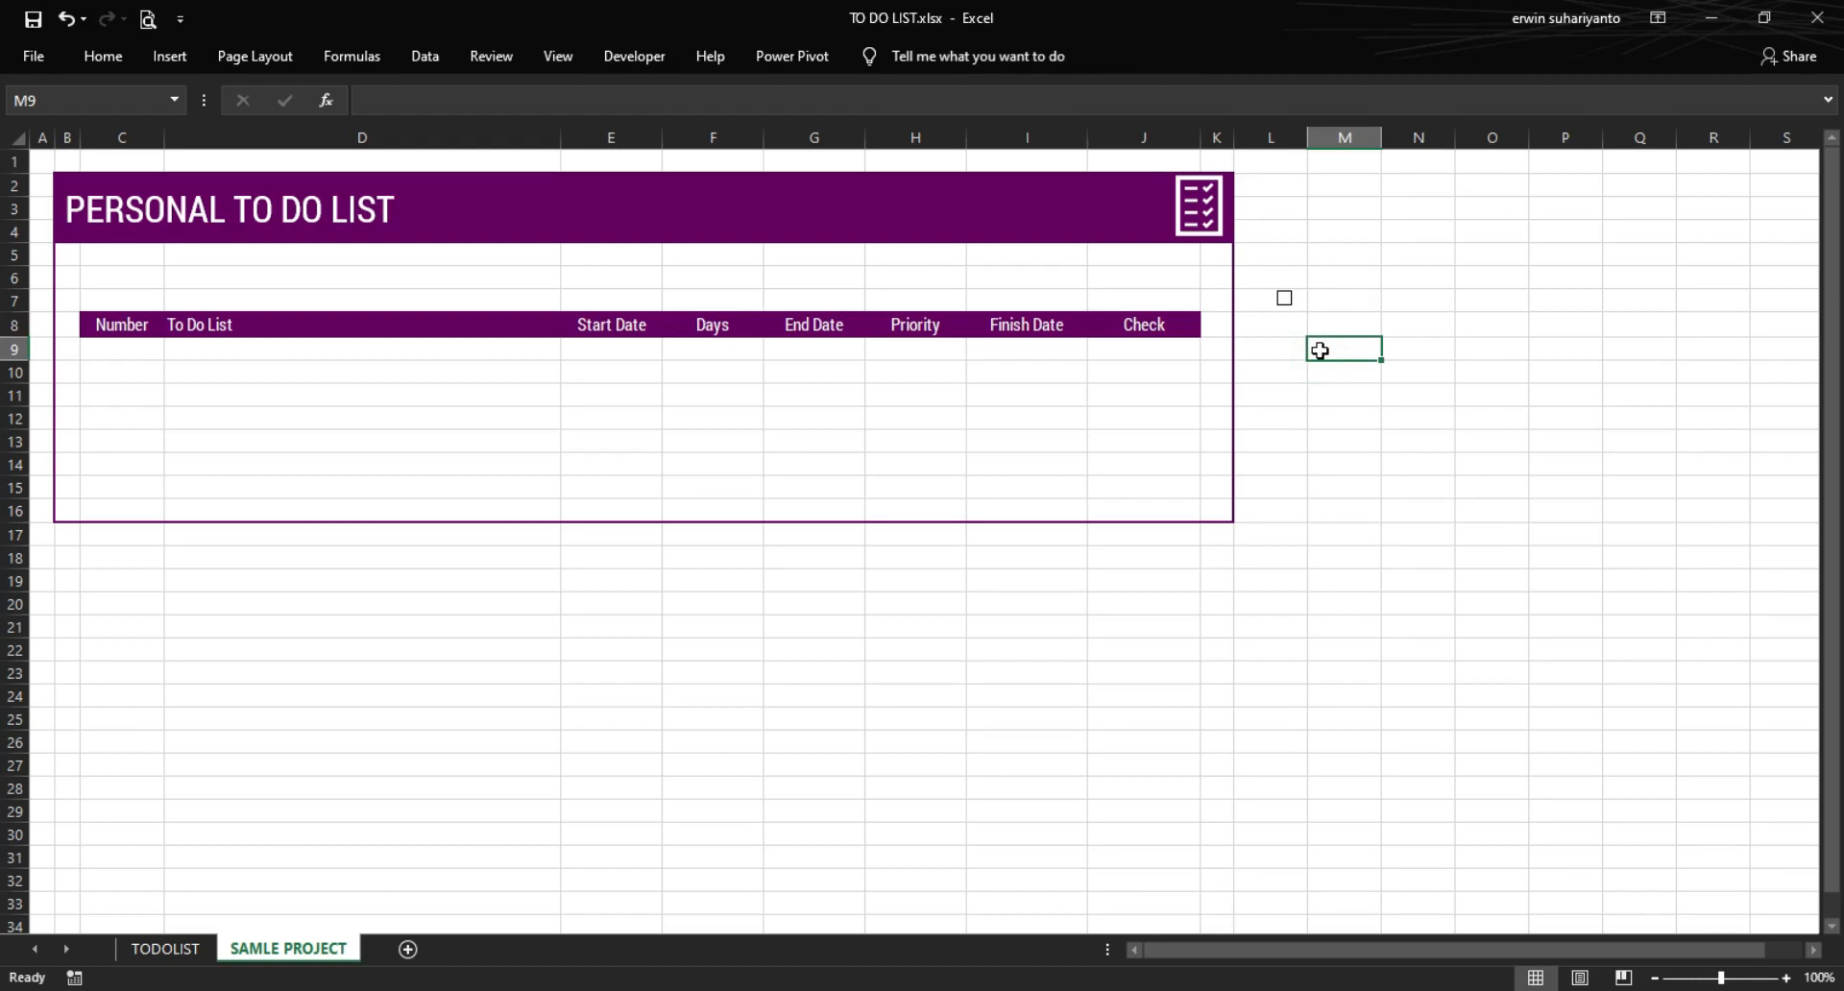
- Move the check box into cell J9 under the Check header
right_click(1283, 301)
key(Escape)
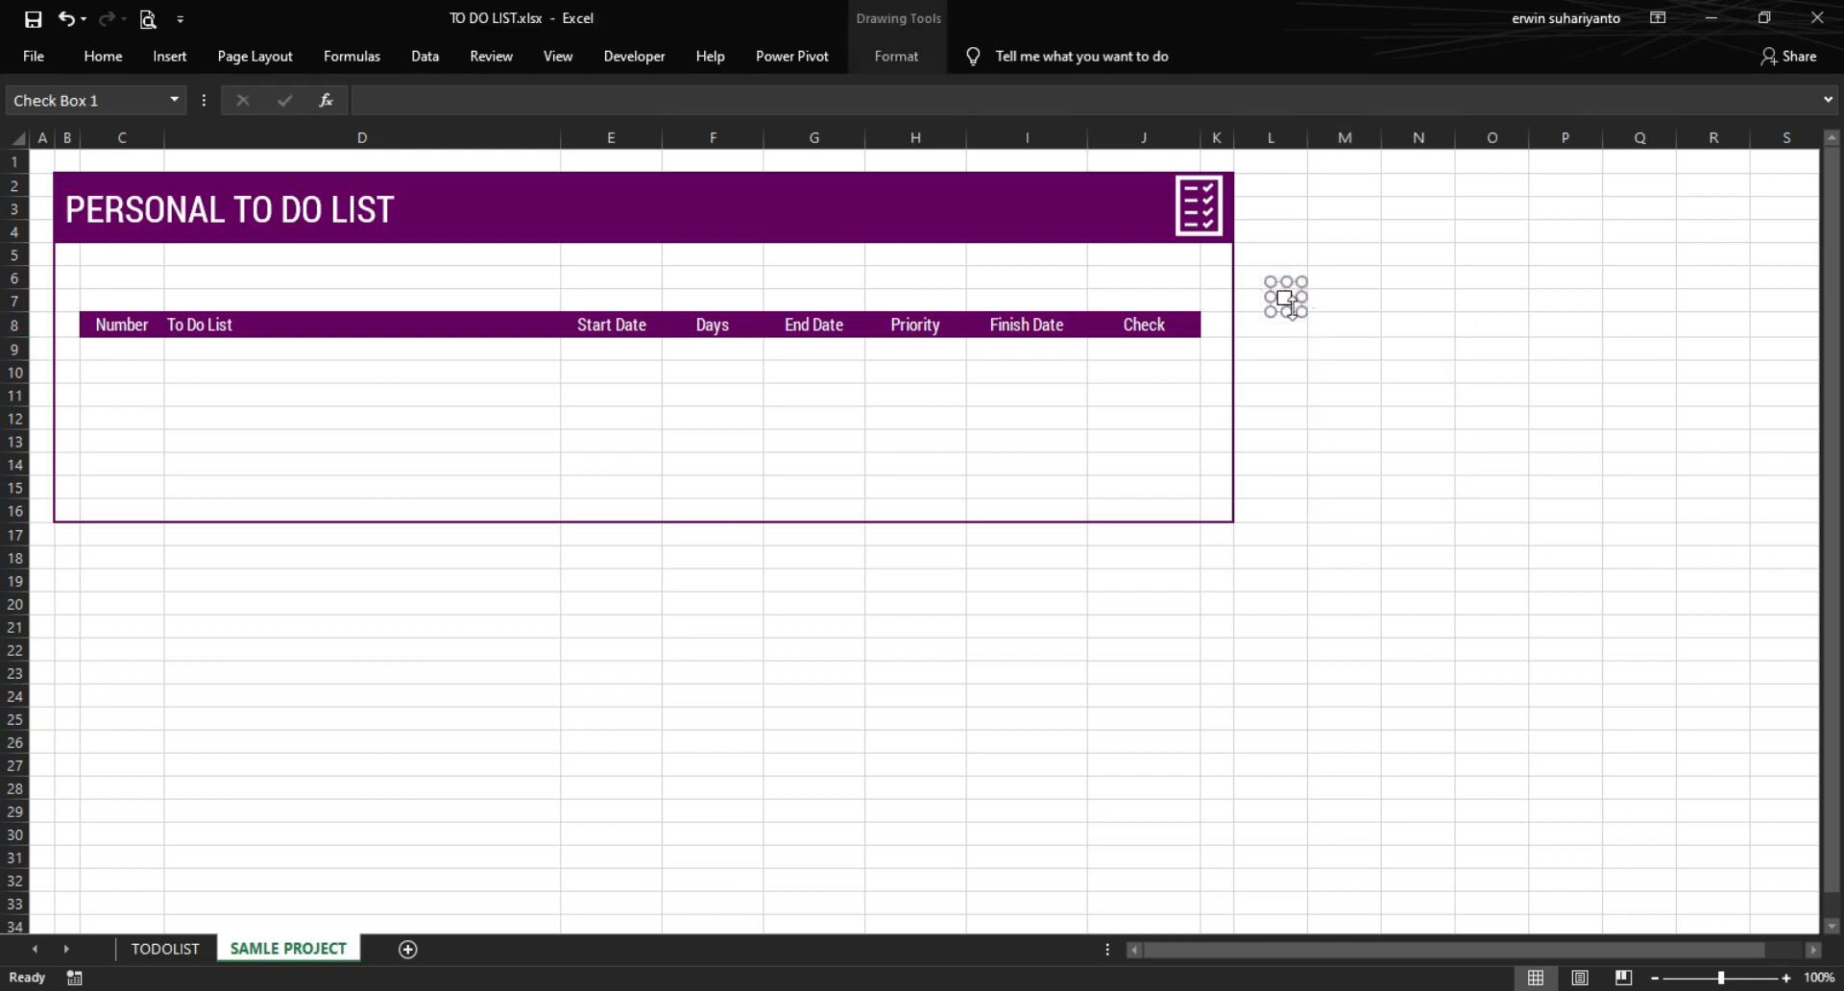
drag(1286, 298, 1151, 351)
click(1151, 349)
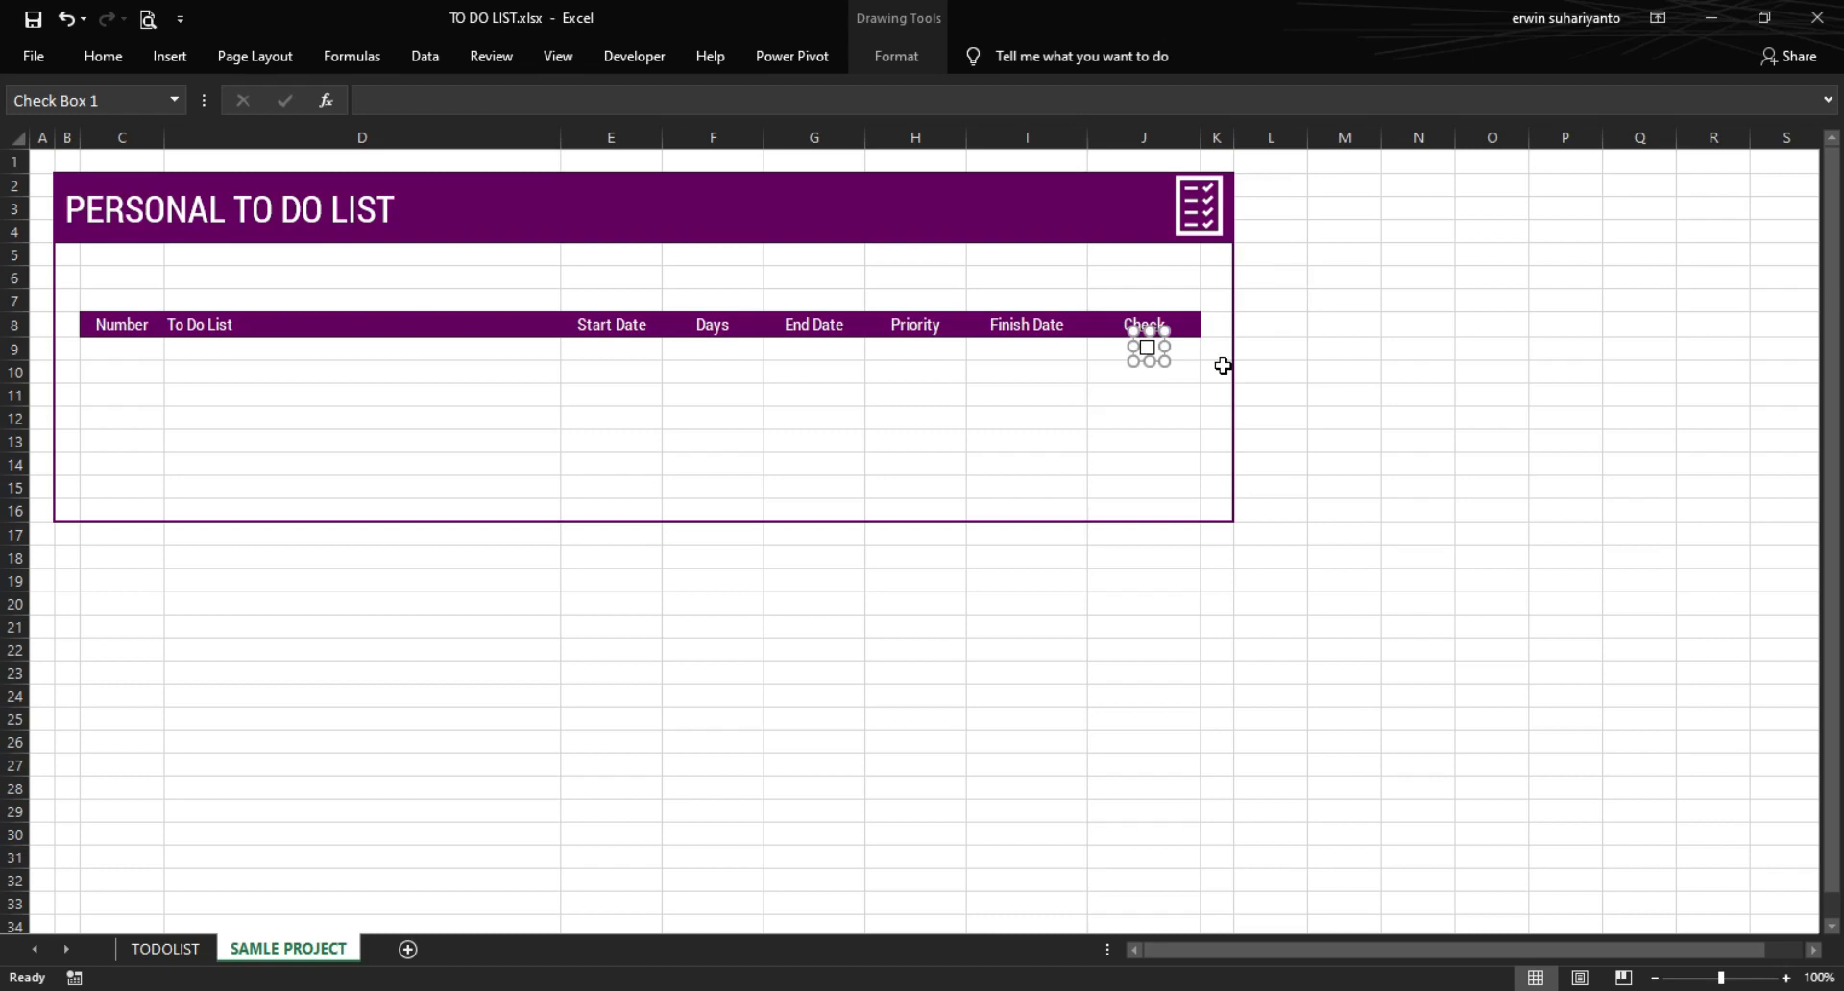
- Duplicate the check box six times and place one copy in each cell from J10 to J15
key(ctrl+d)
drag(1177, 380, 1153, 376)
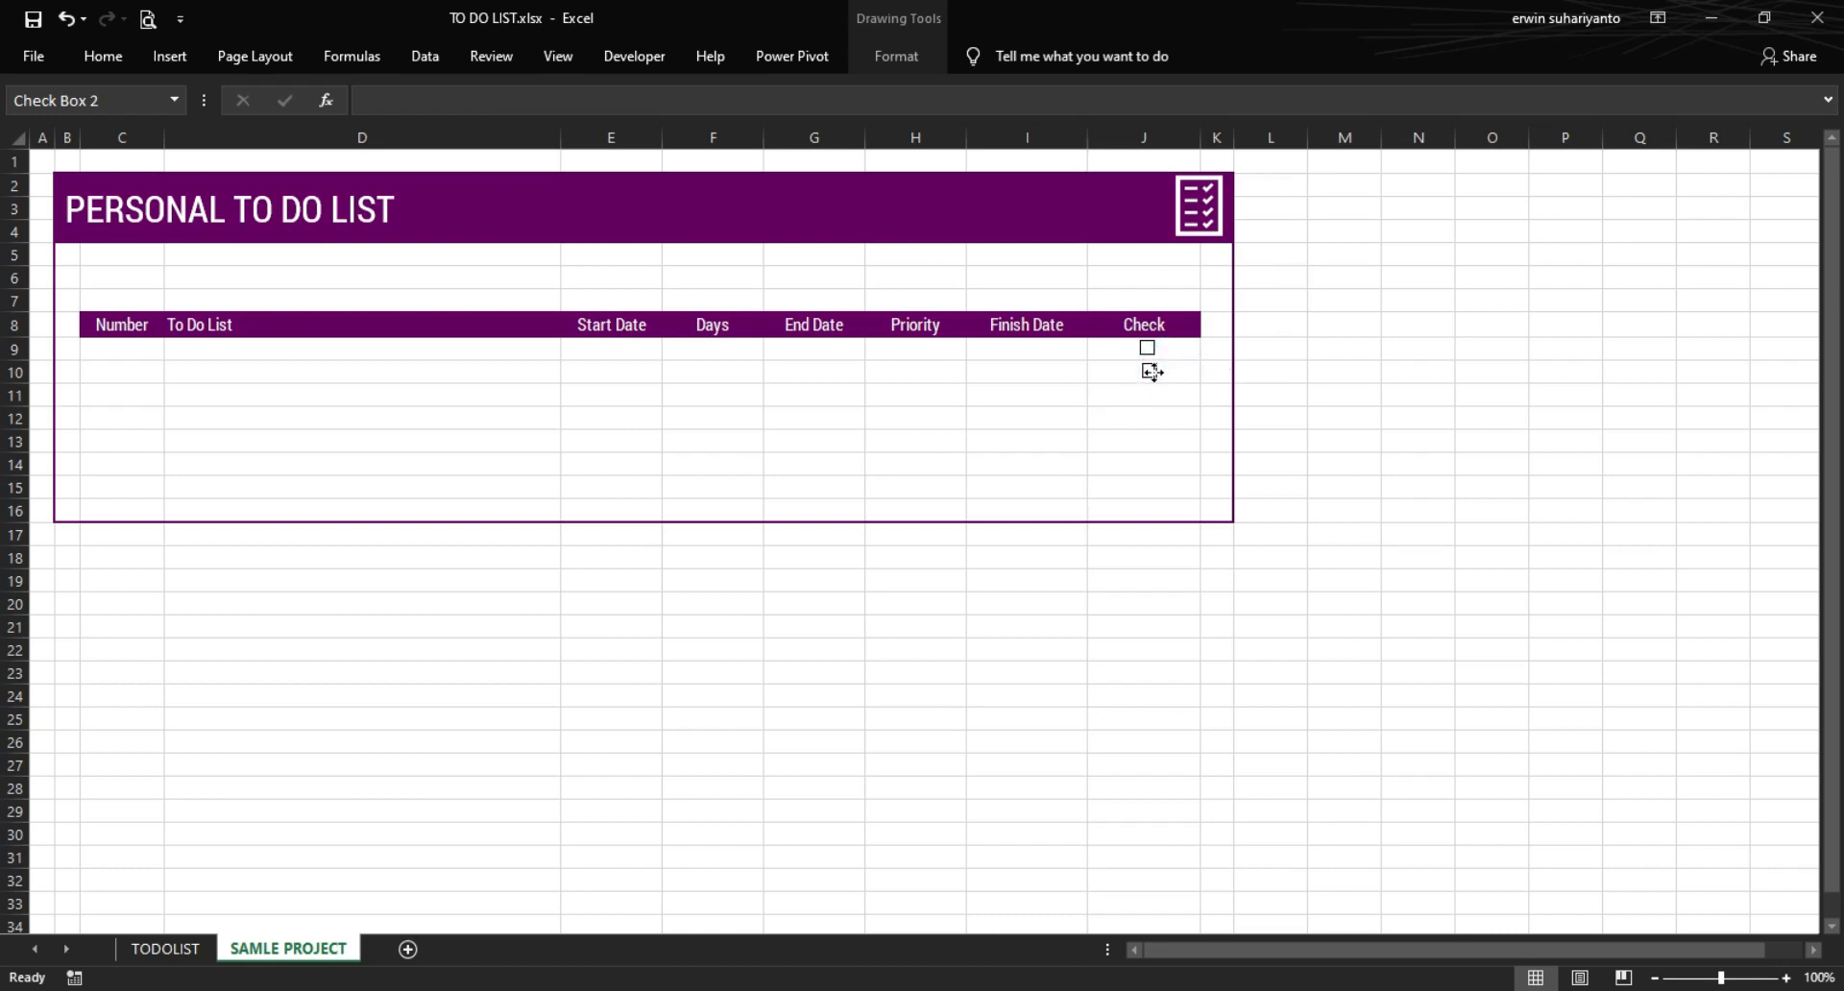
drag(1152, 373, 1156, 470)
key(ctrl+d)
key(ctrl+d)
key(ctrl+d)
key(ctrl+d)
key(ctrl+d)
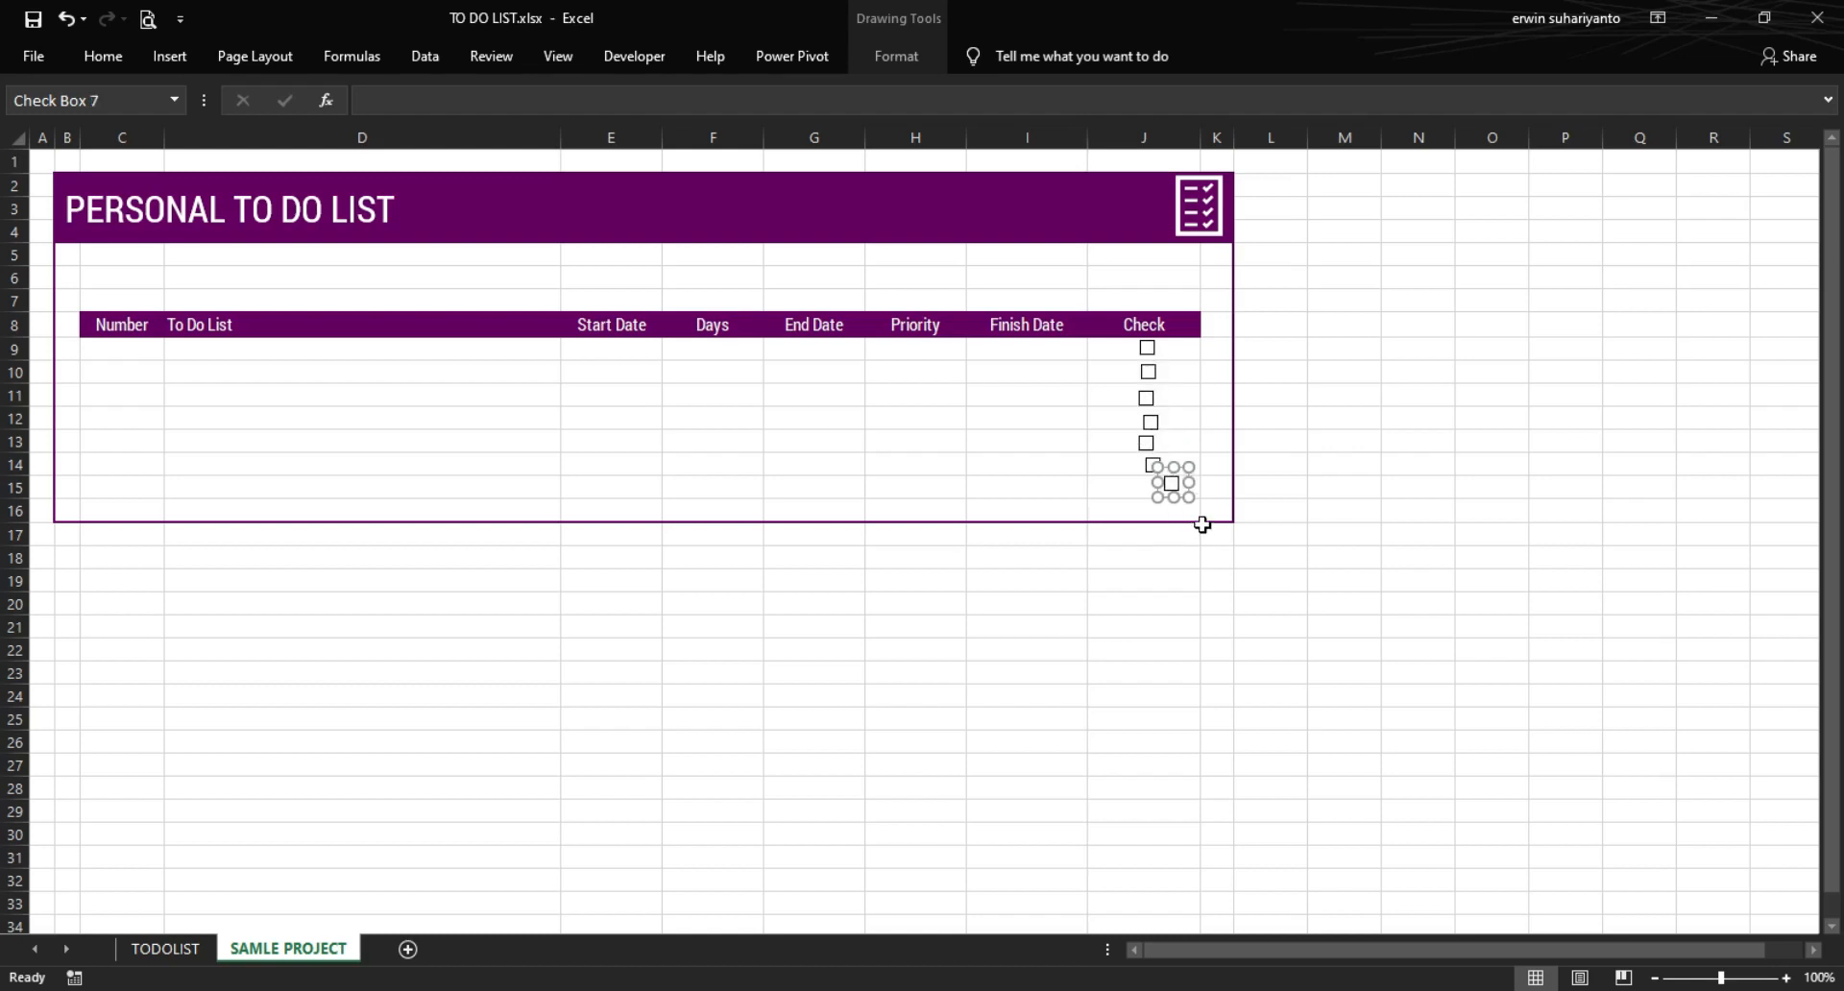
drag(1183, 494, 1161, 502)
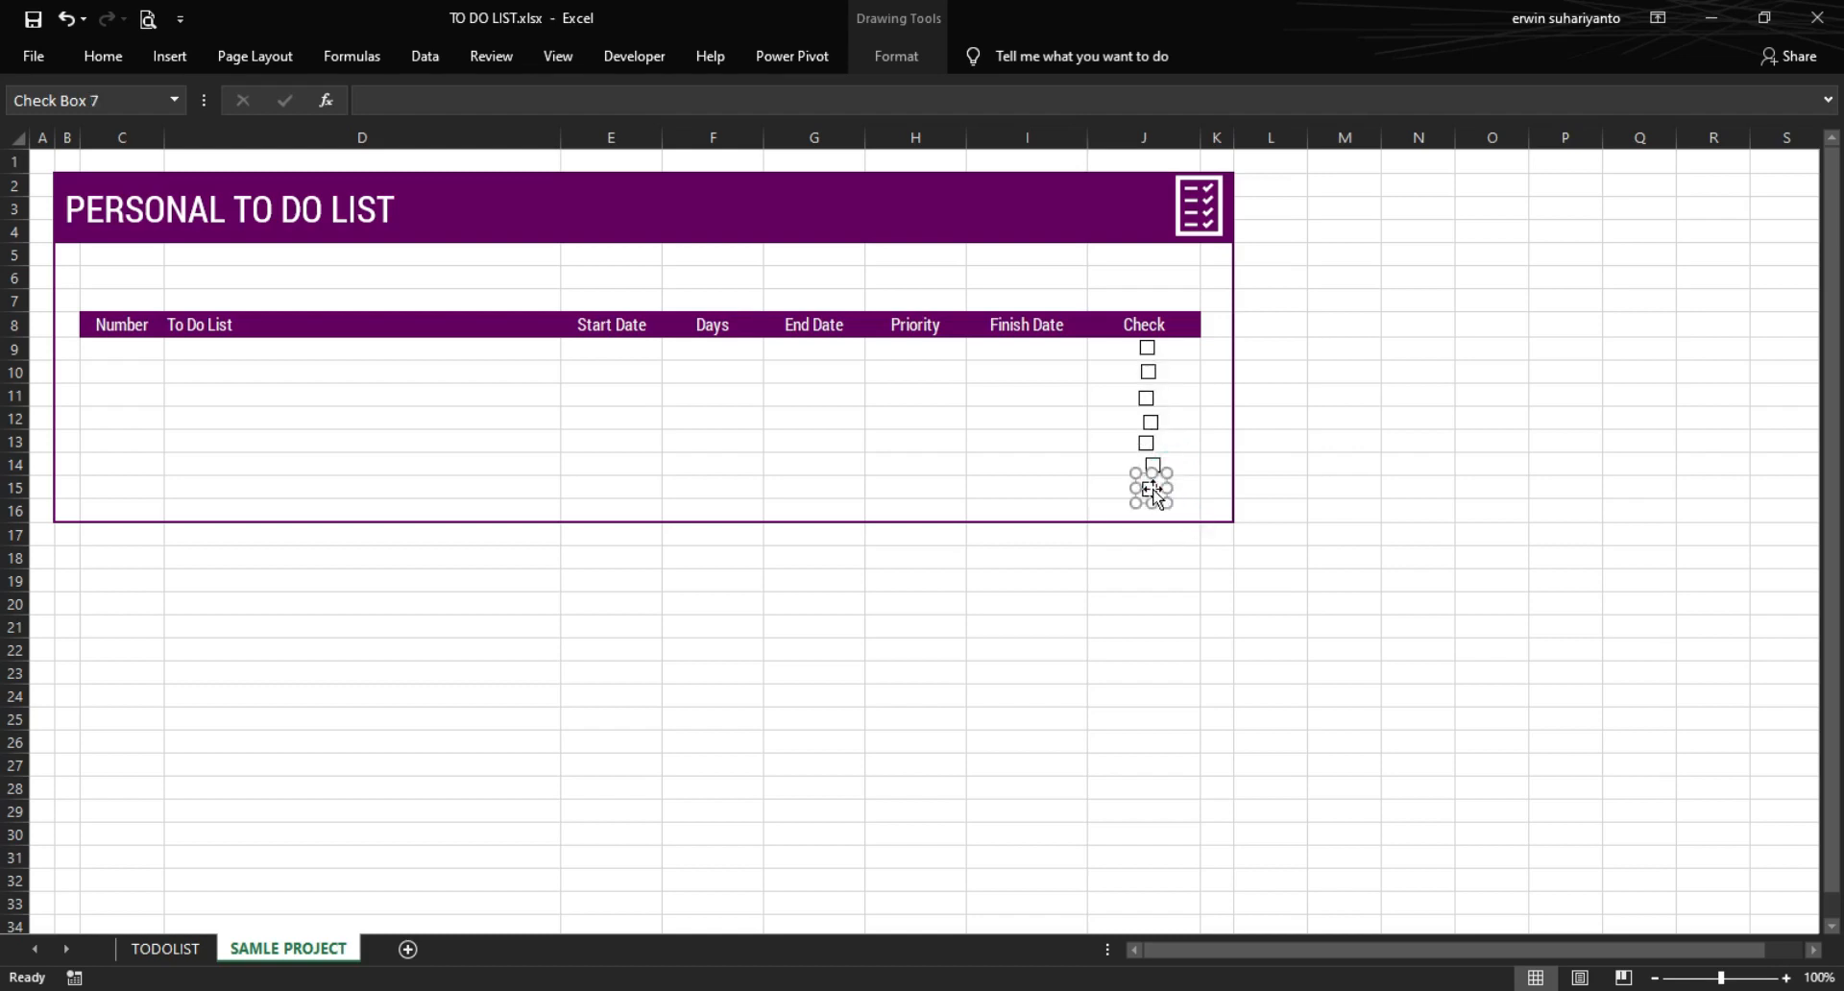
- Fine-tune the positions of the check boxes in J15 and J9 within their cells
scroll(1116, 574, up, 3)
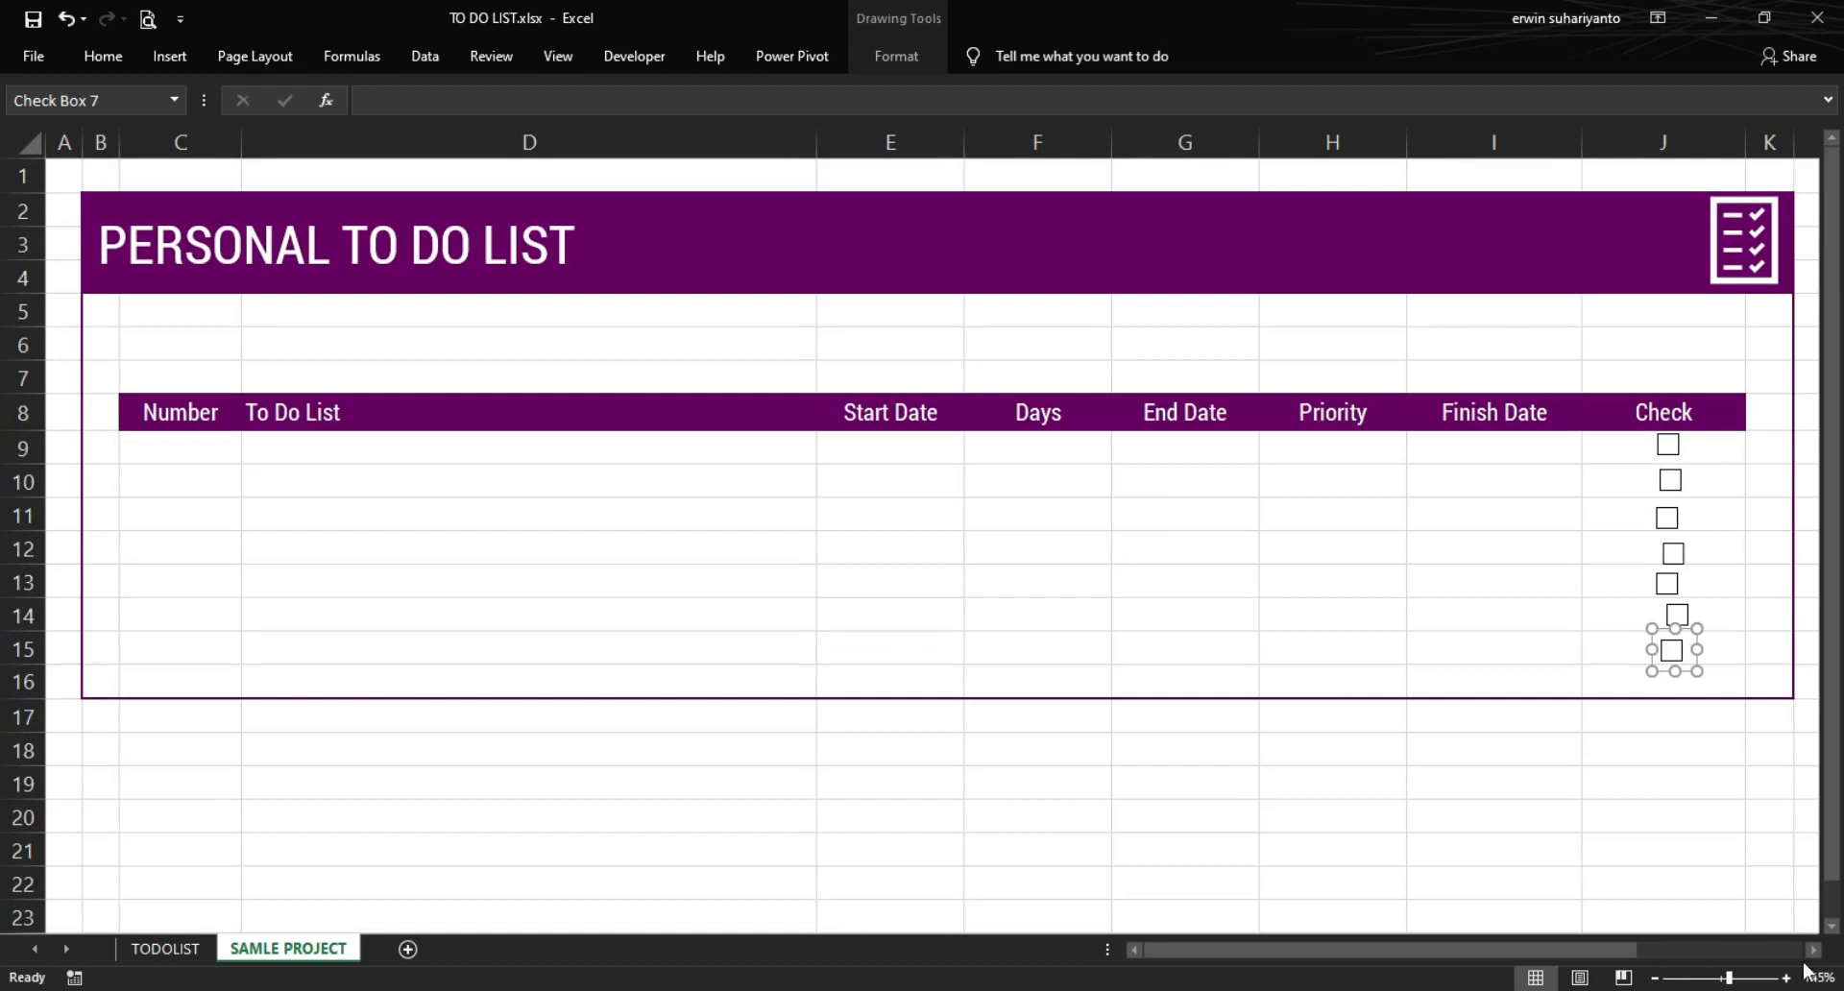
click(1812, 950)
click(1811, 951)
click(1811, 951)
click(1811, 951)
click(1812, 951)
scroll(880, 676, down, 1)
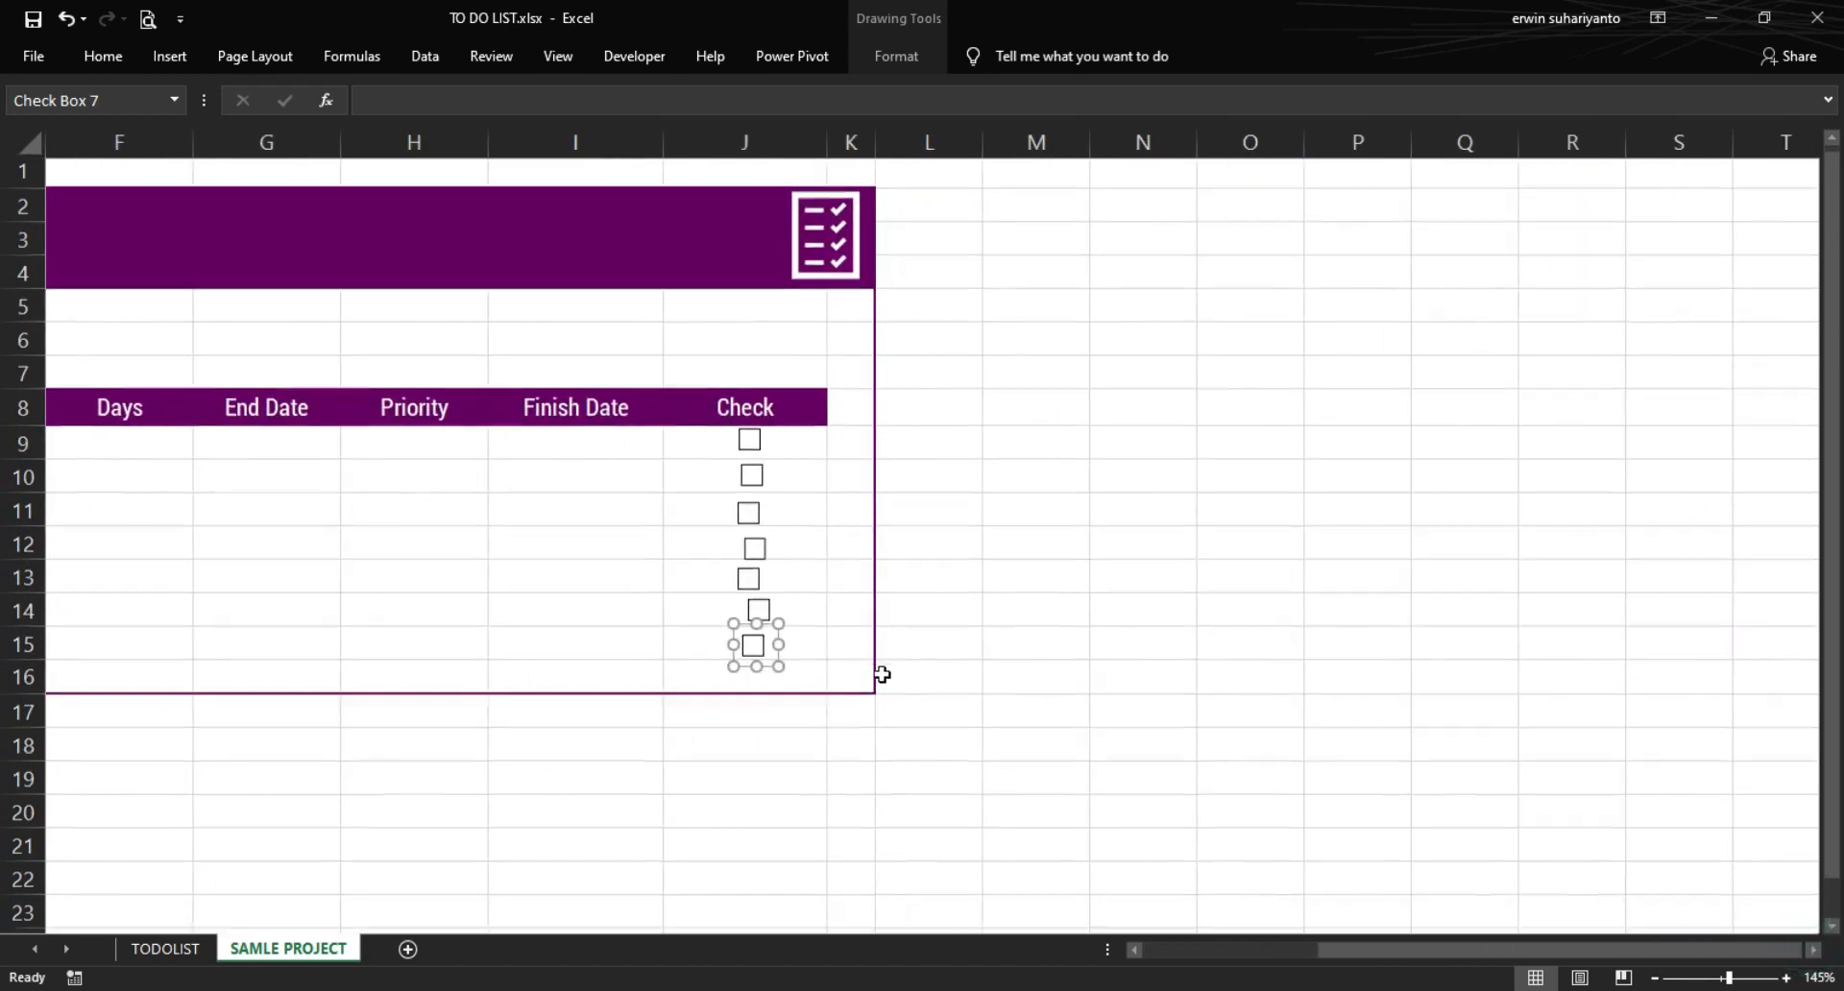
click(747, 661)
right_click(754, 553)
click(753, 550)
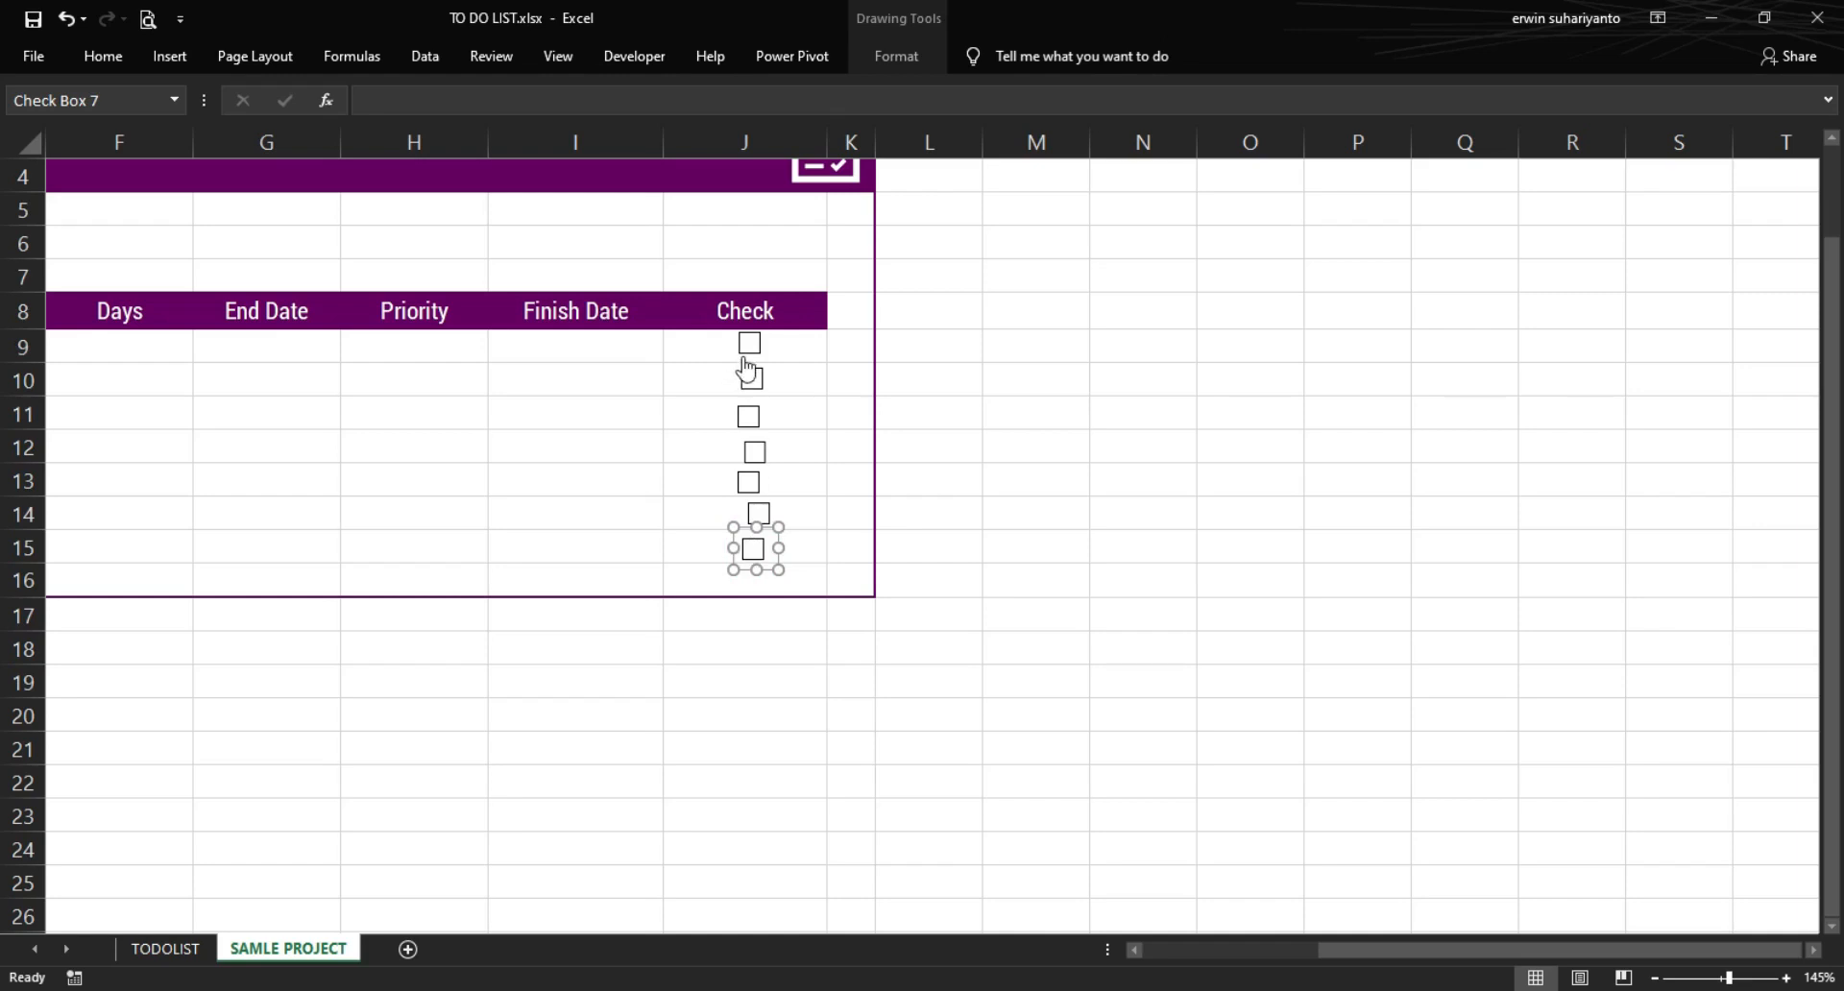
click(755, 546)
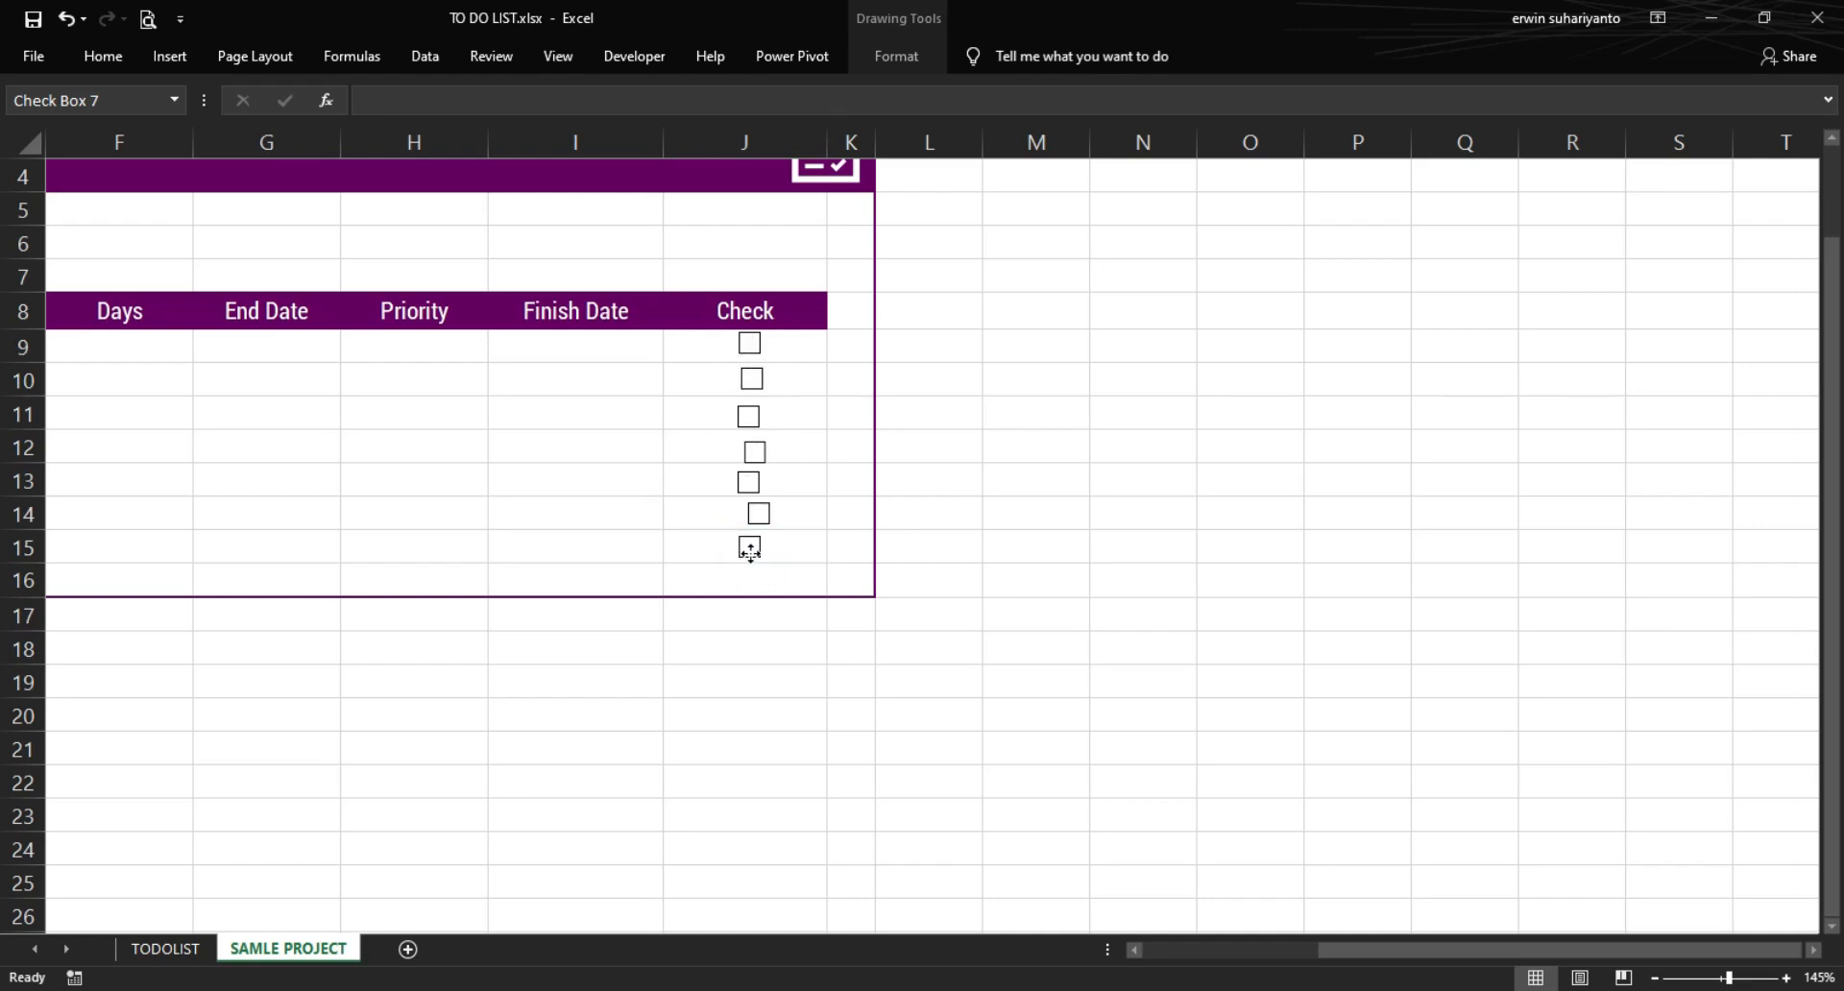
click(748, 549)
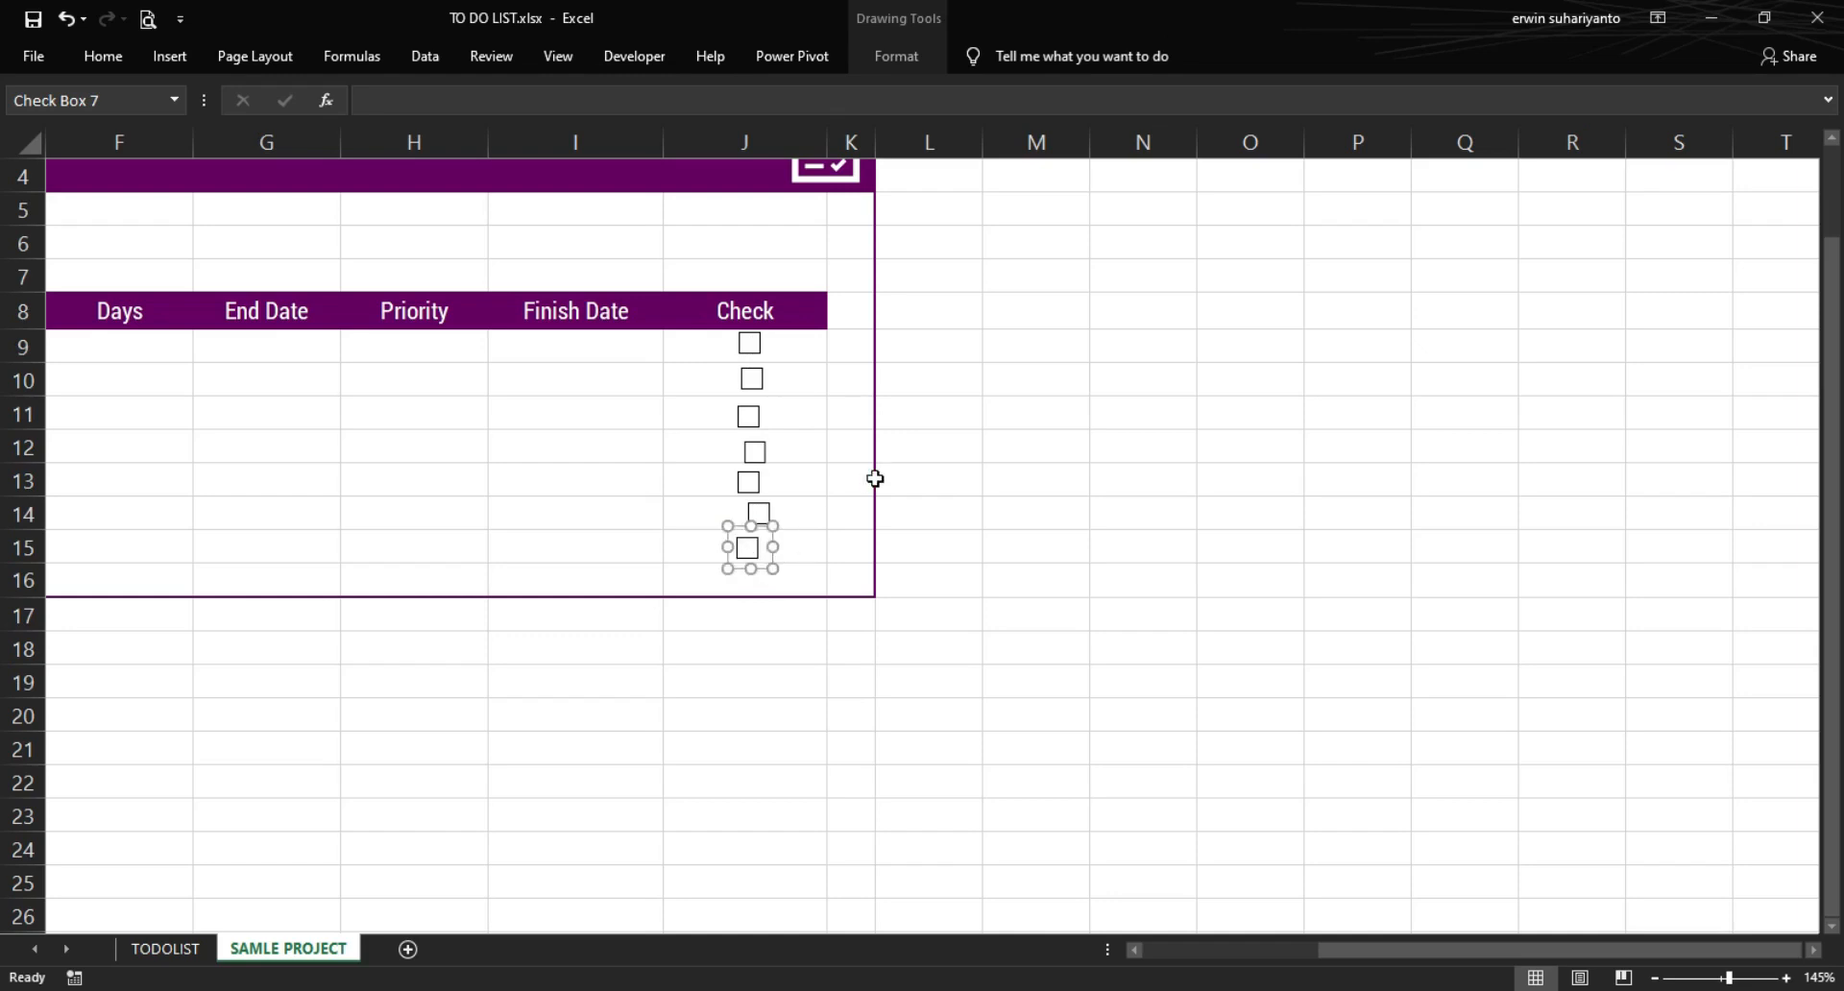
click(755, 350)
drag(749, 342, 751, 343)
click(1004, 342)
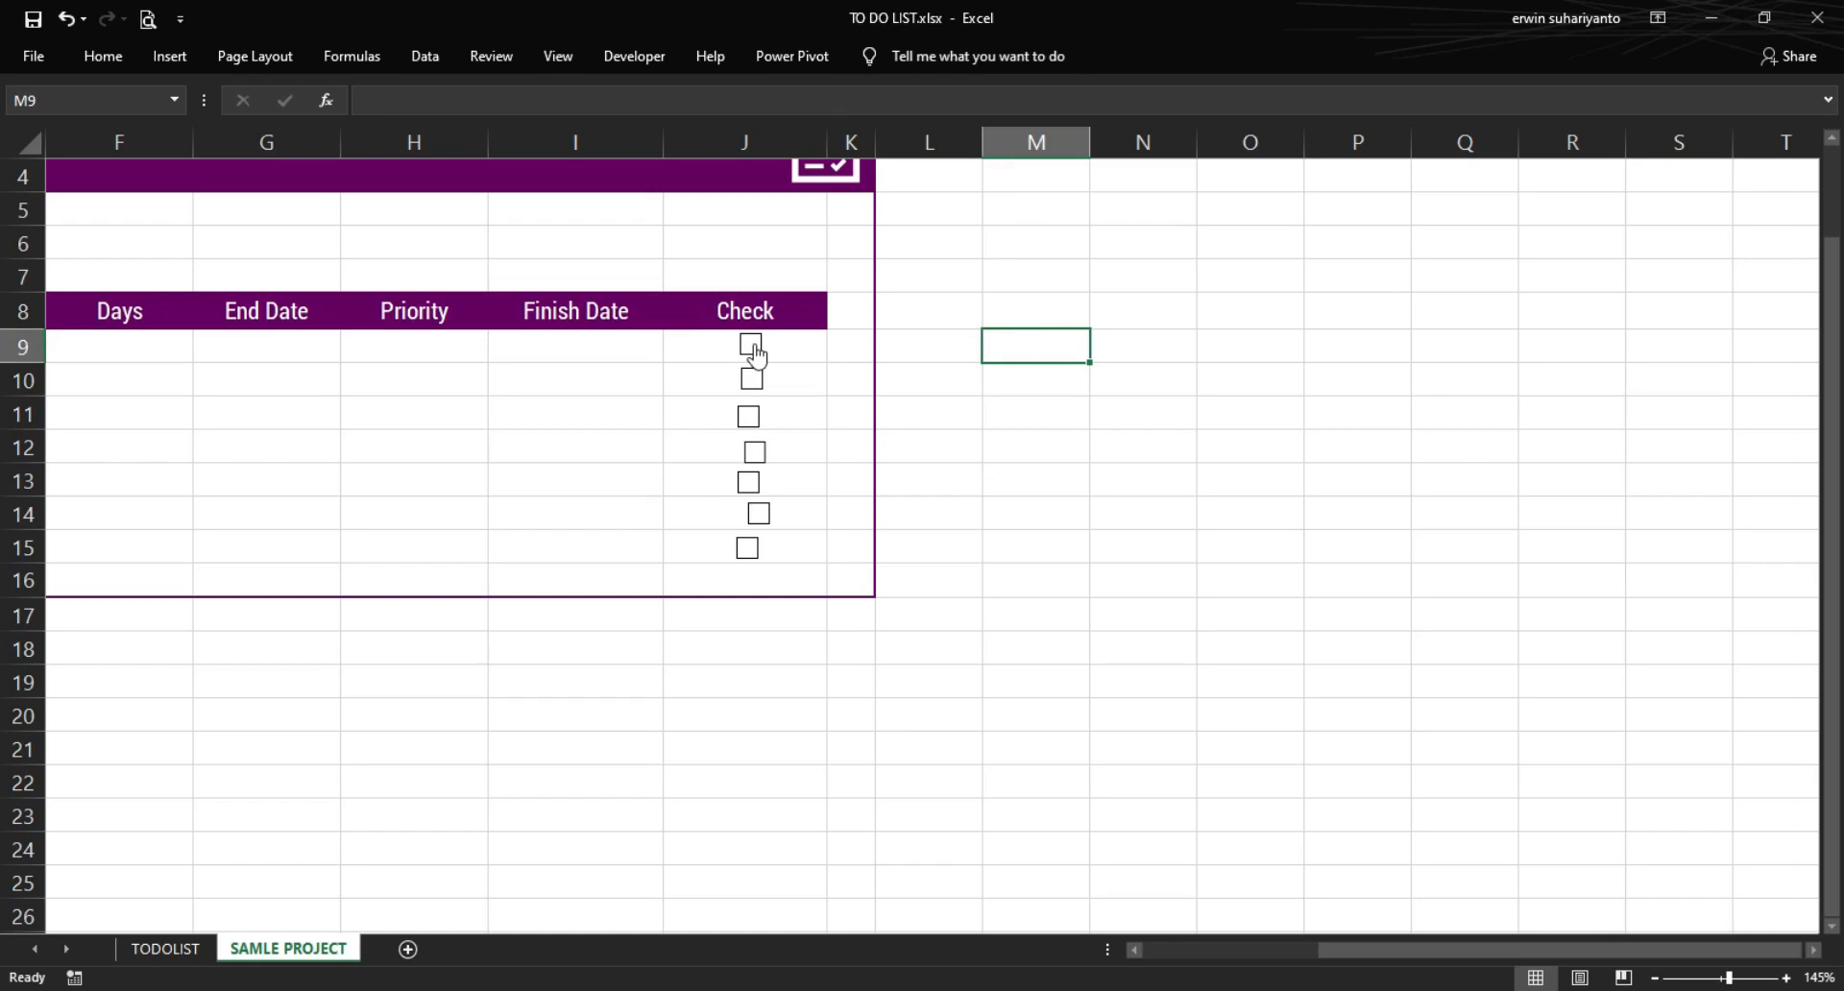
- Select all seven check boxes in the Check column using Select Objects, then align them to centre and distribute them vertically
click(106, 58)
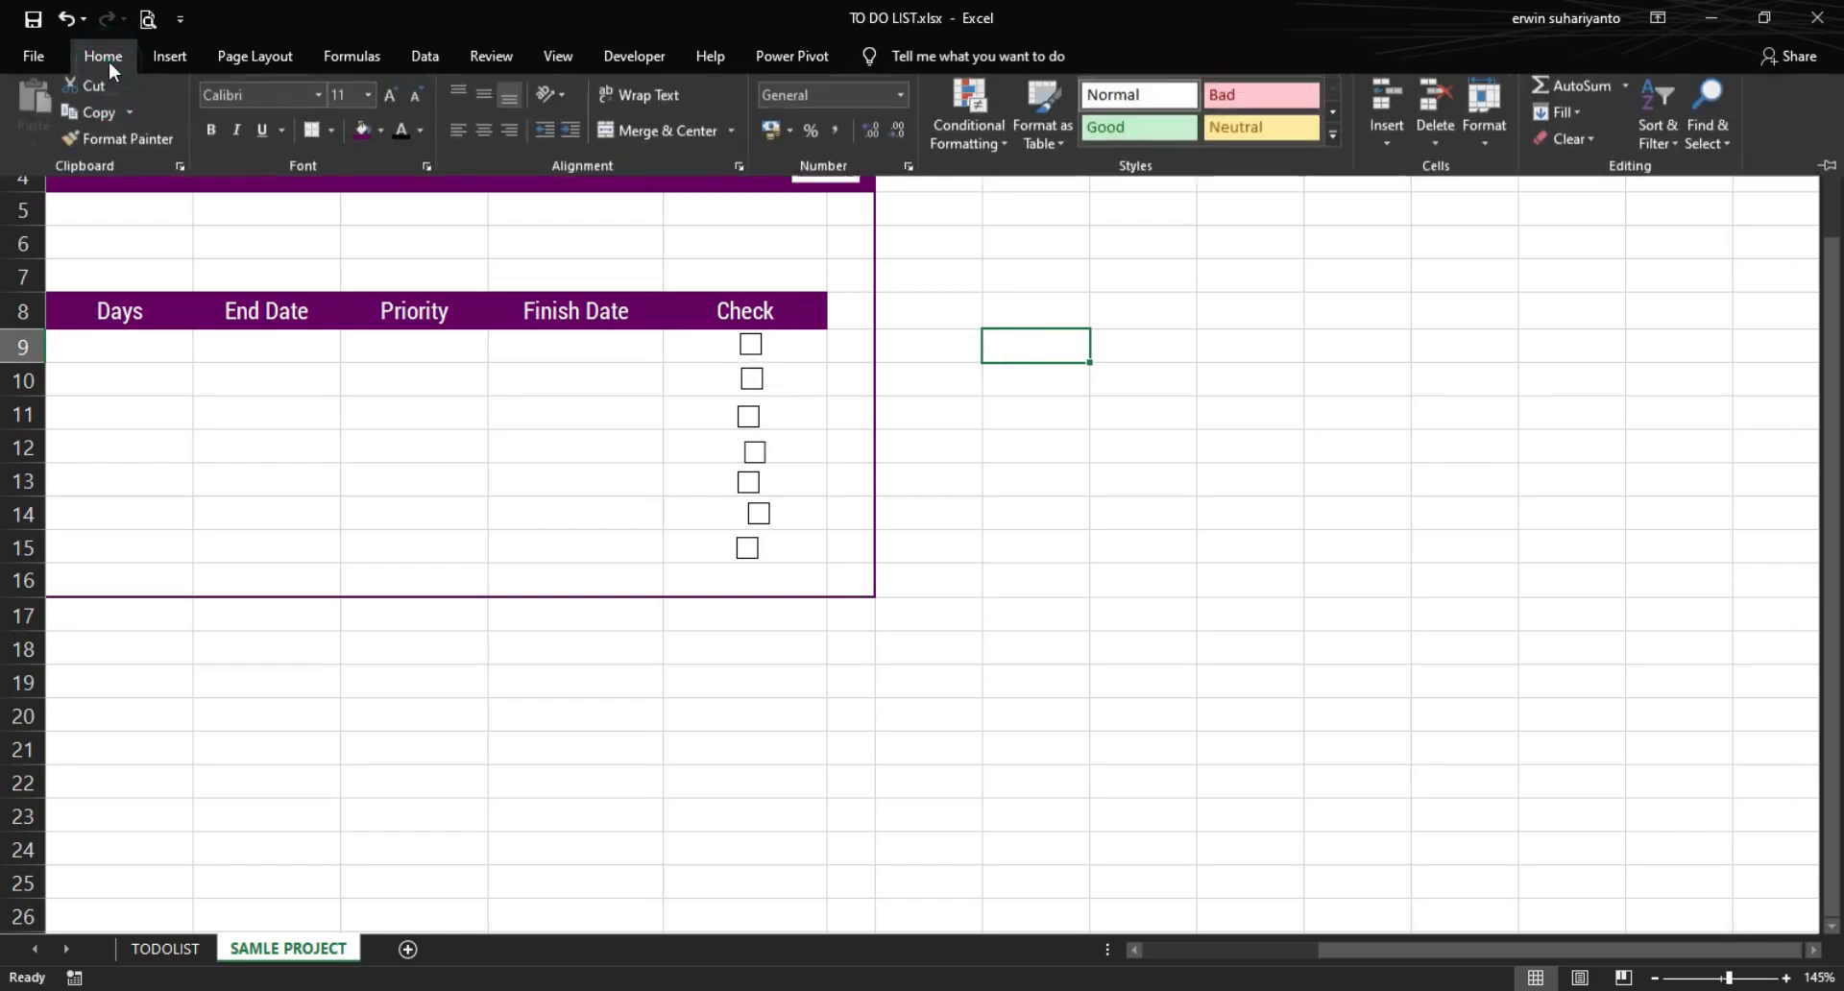
click(1710, 141)
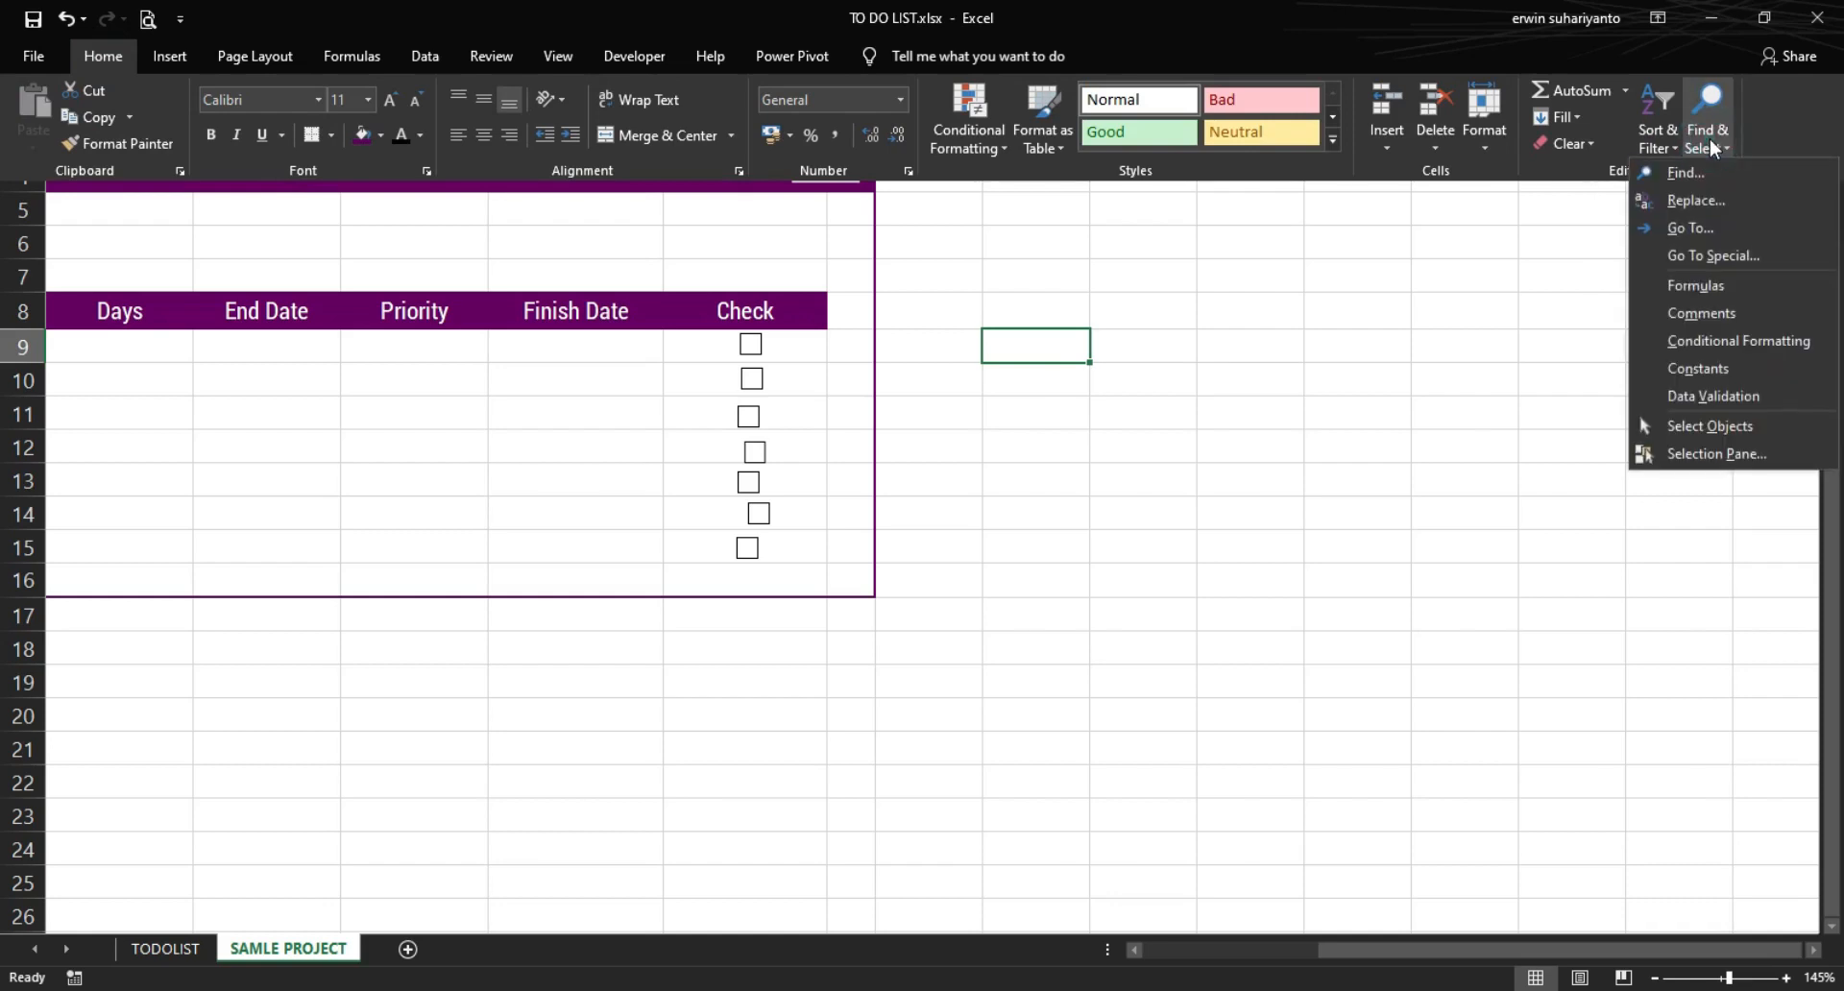
click(1707, 425)
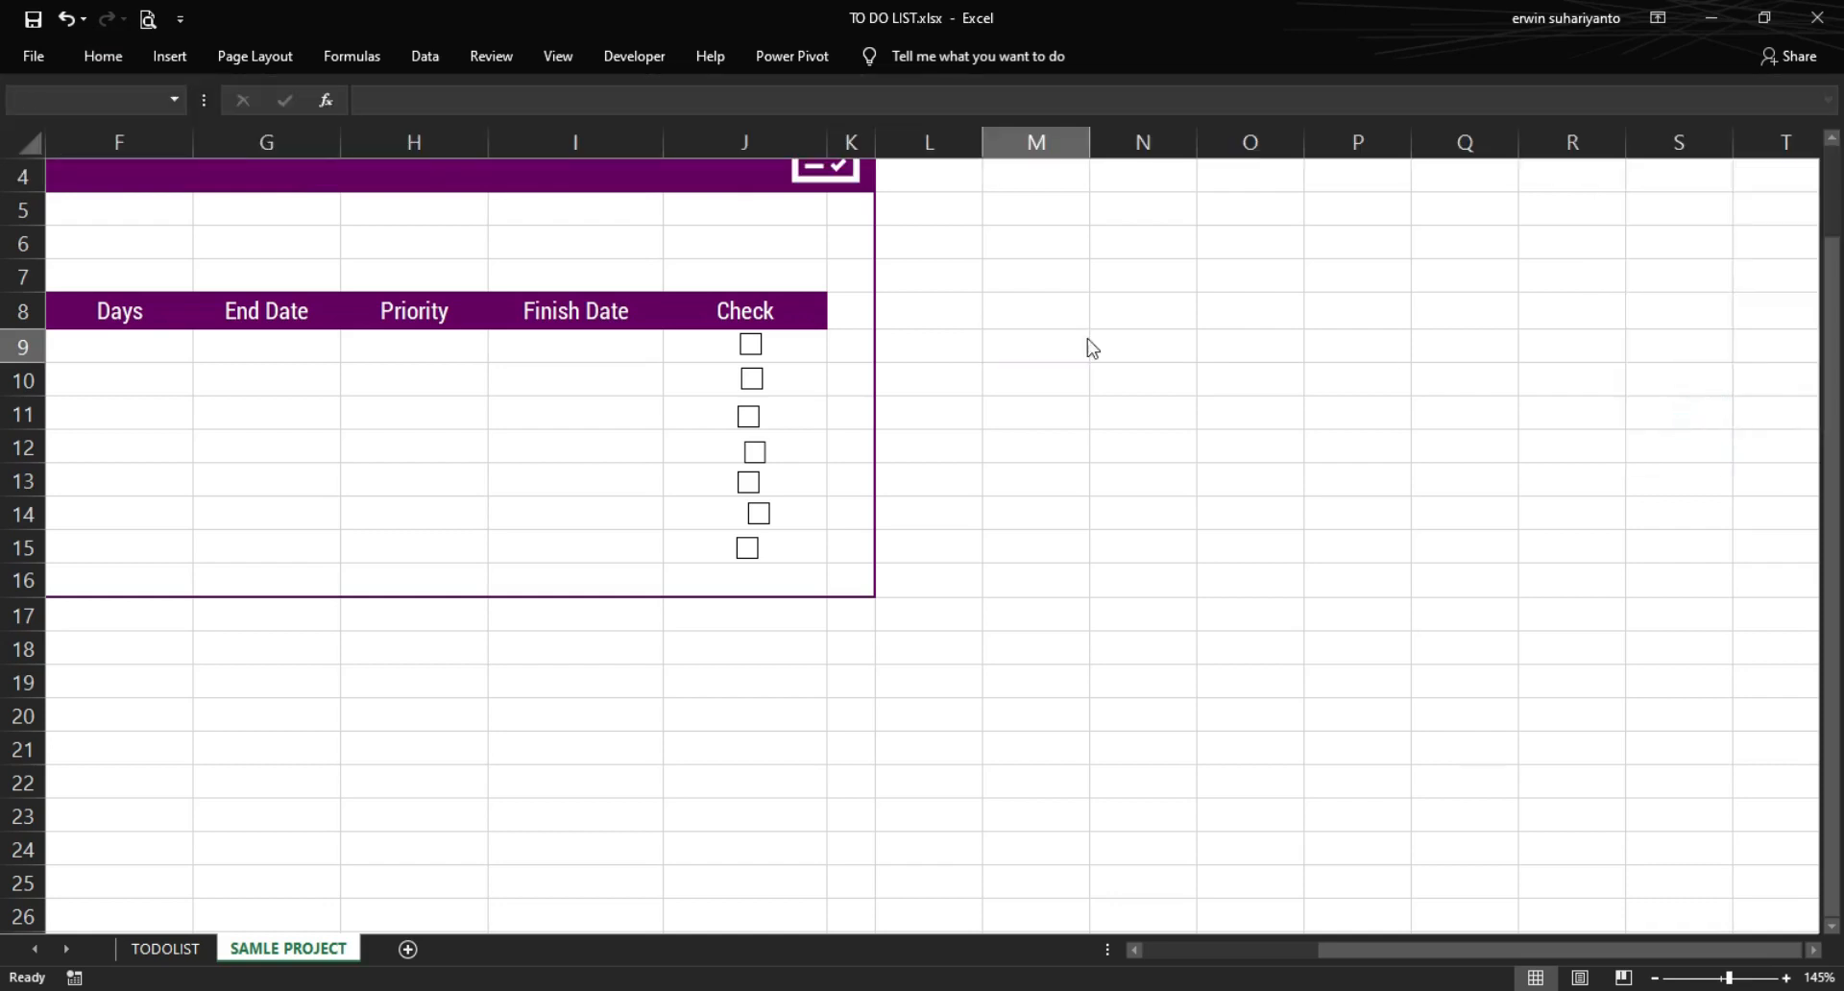
click(752, 346)
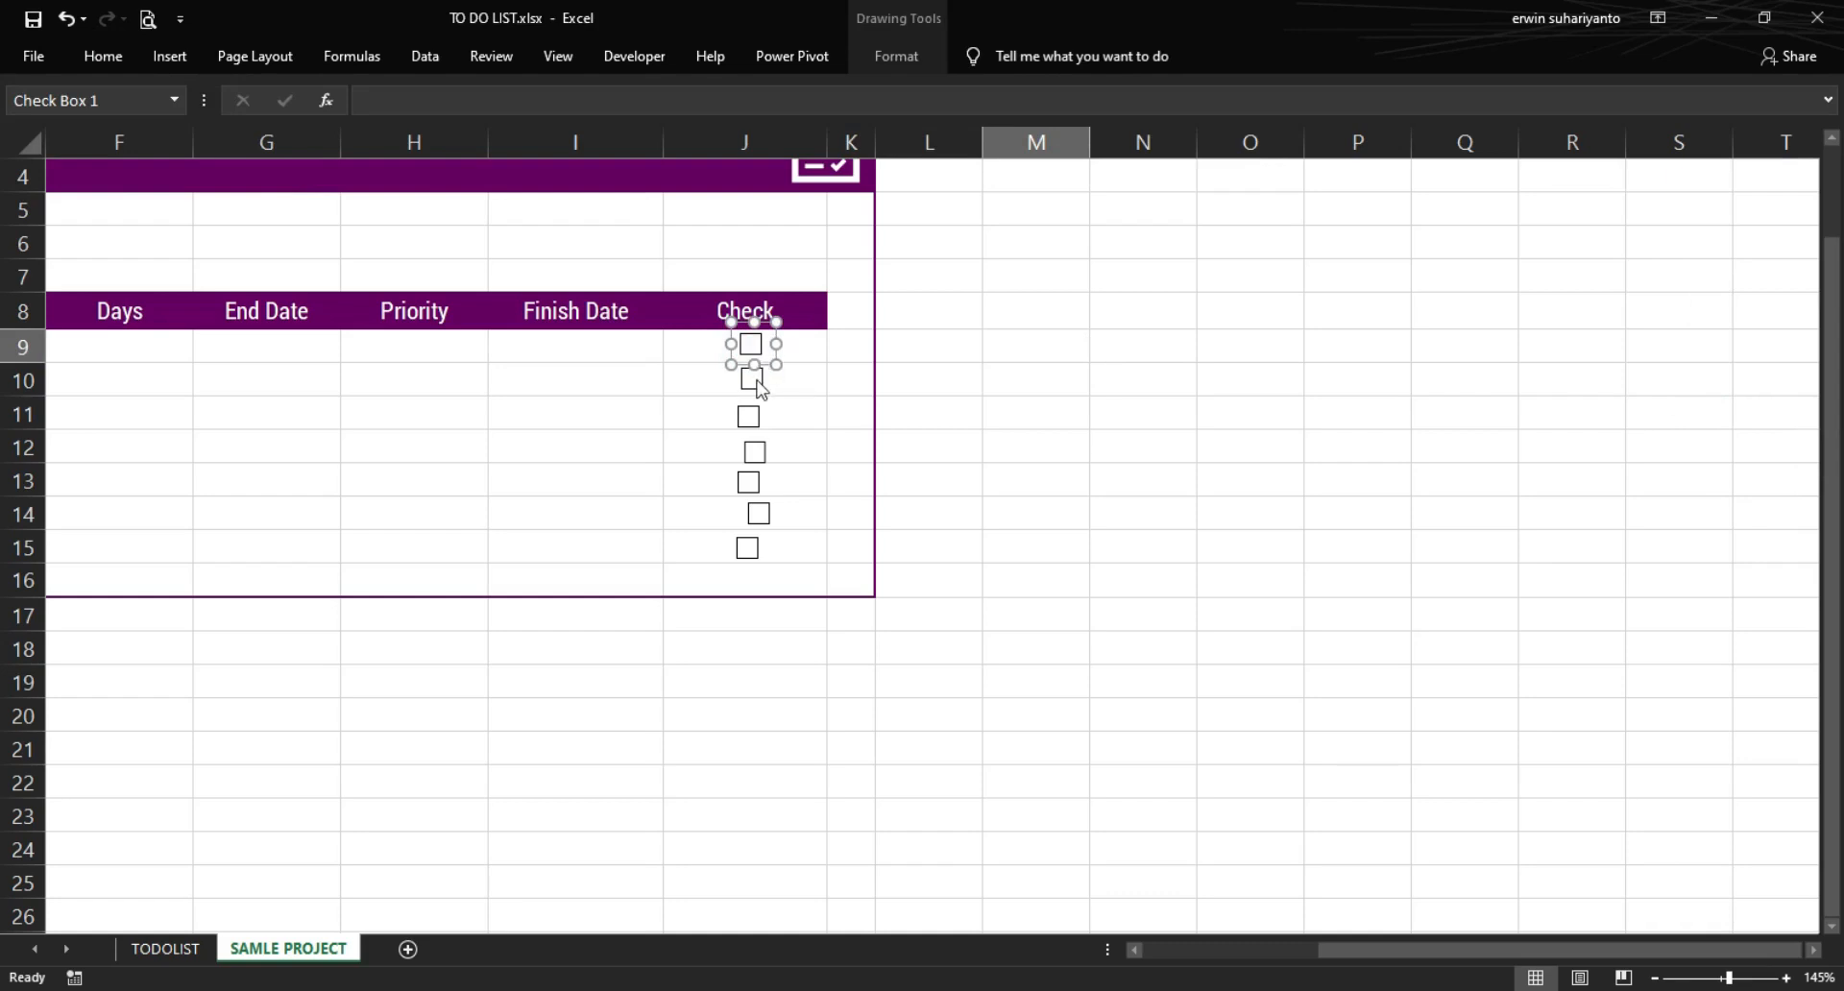
ctrl+click(757, 382)
ctrl+click(750, 414)
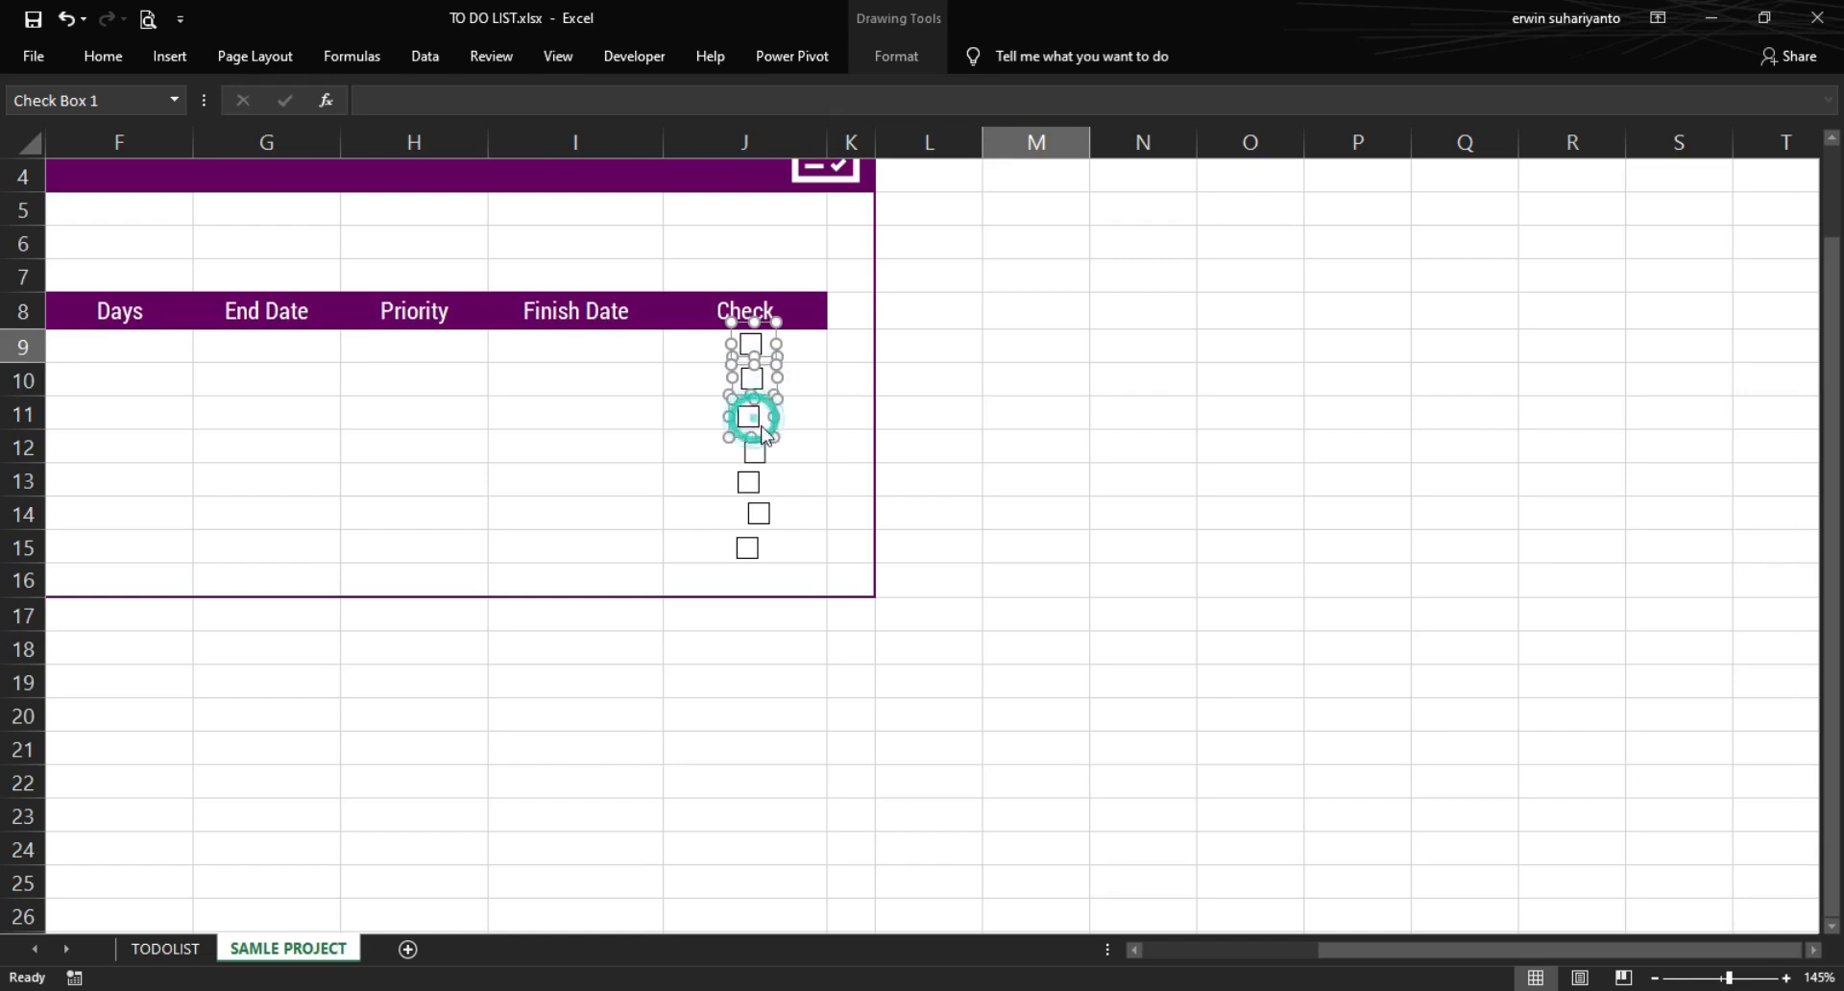
ctrl+click(755, 451)
ctrl+click(749, 485)
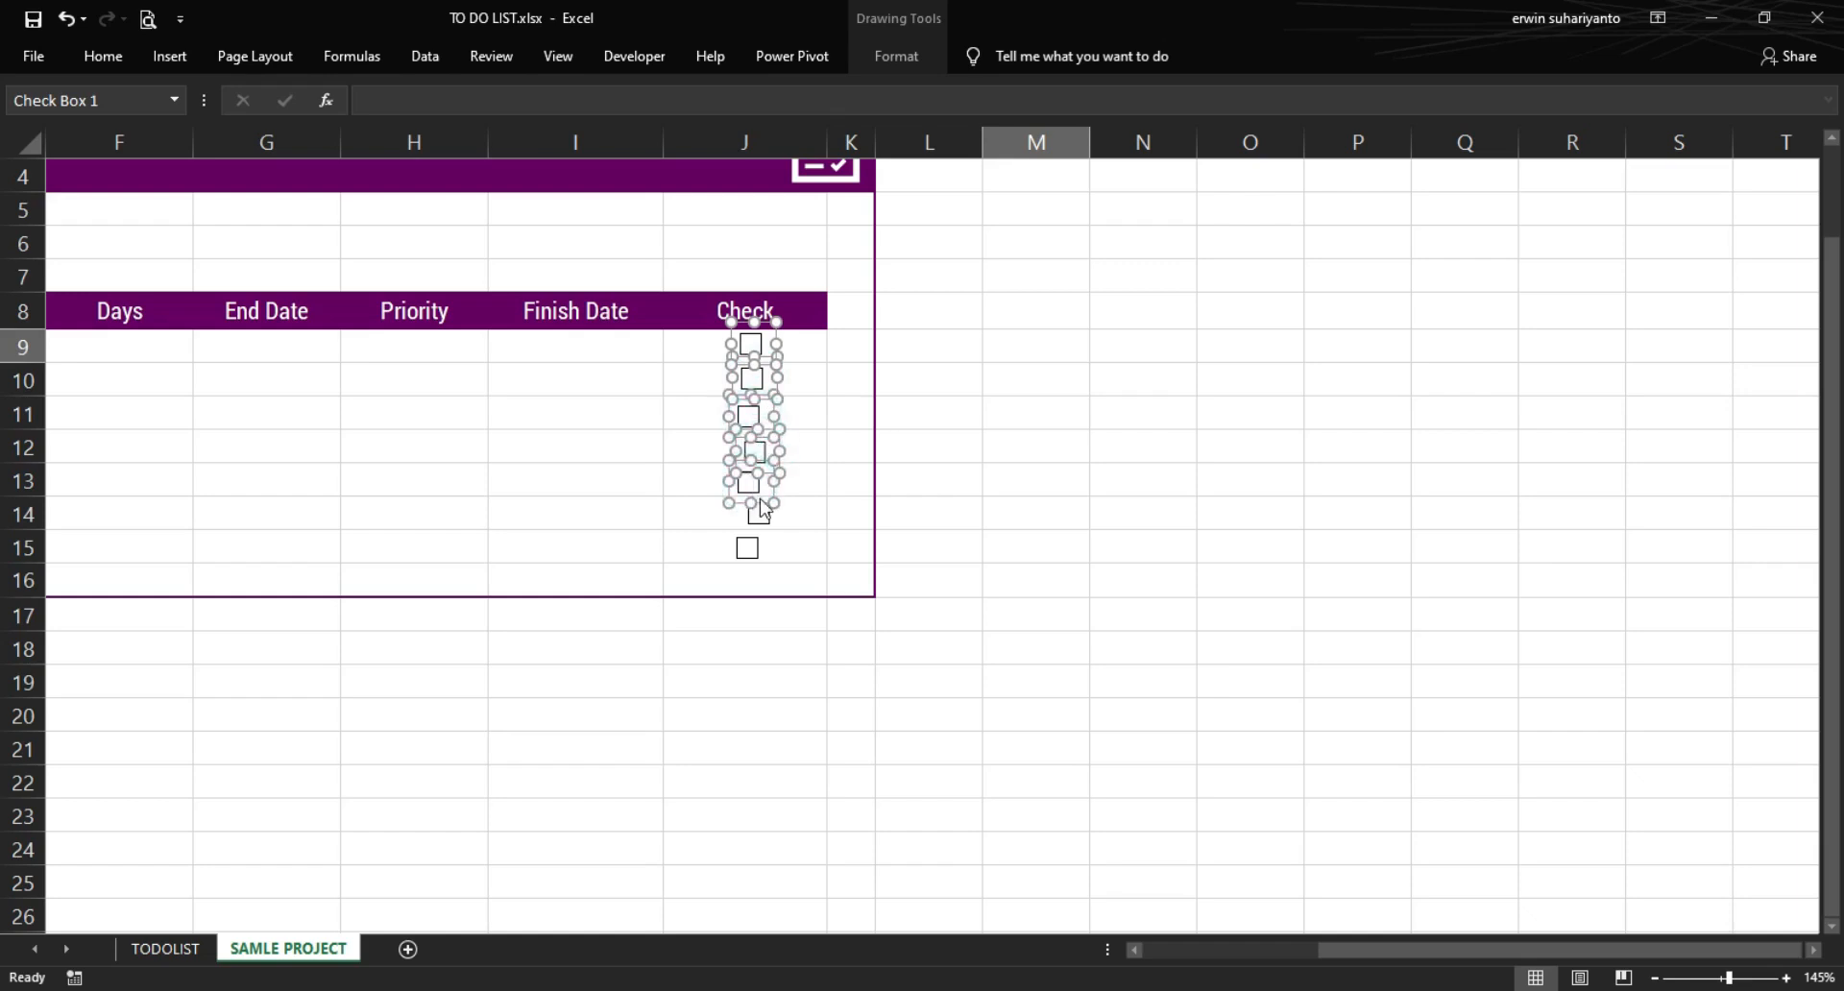
ctrl+click(761, 515)
ctrl+click(749, 548)
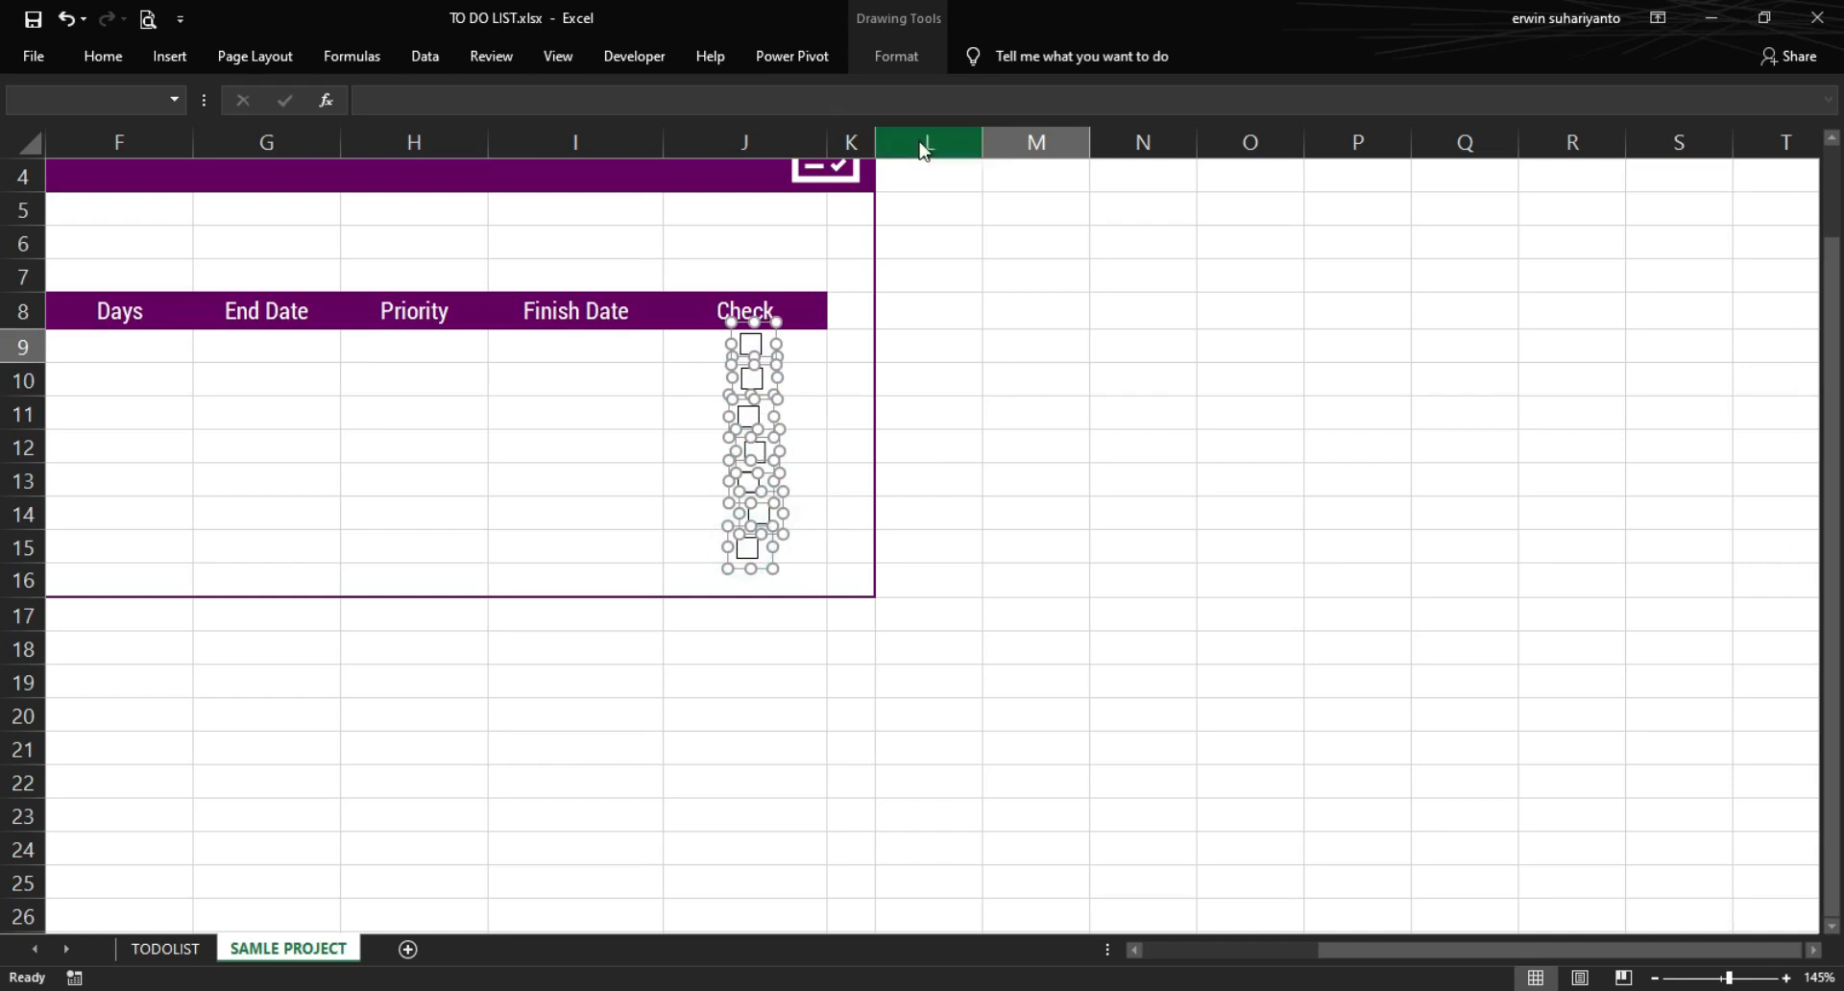
click(899, 59)
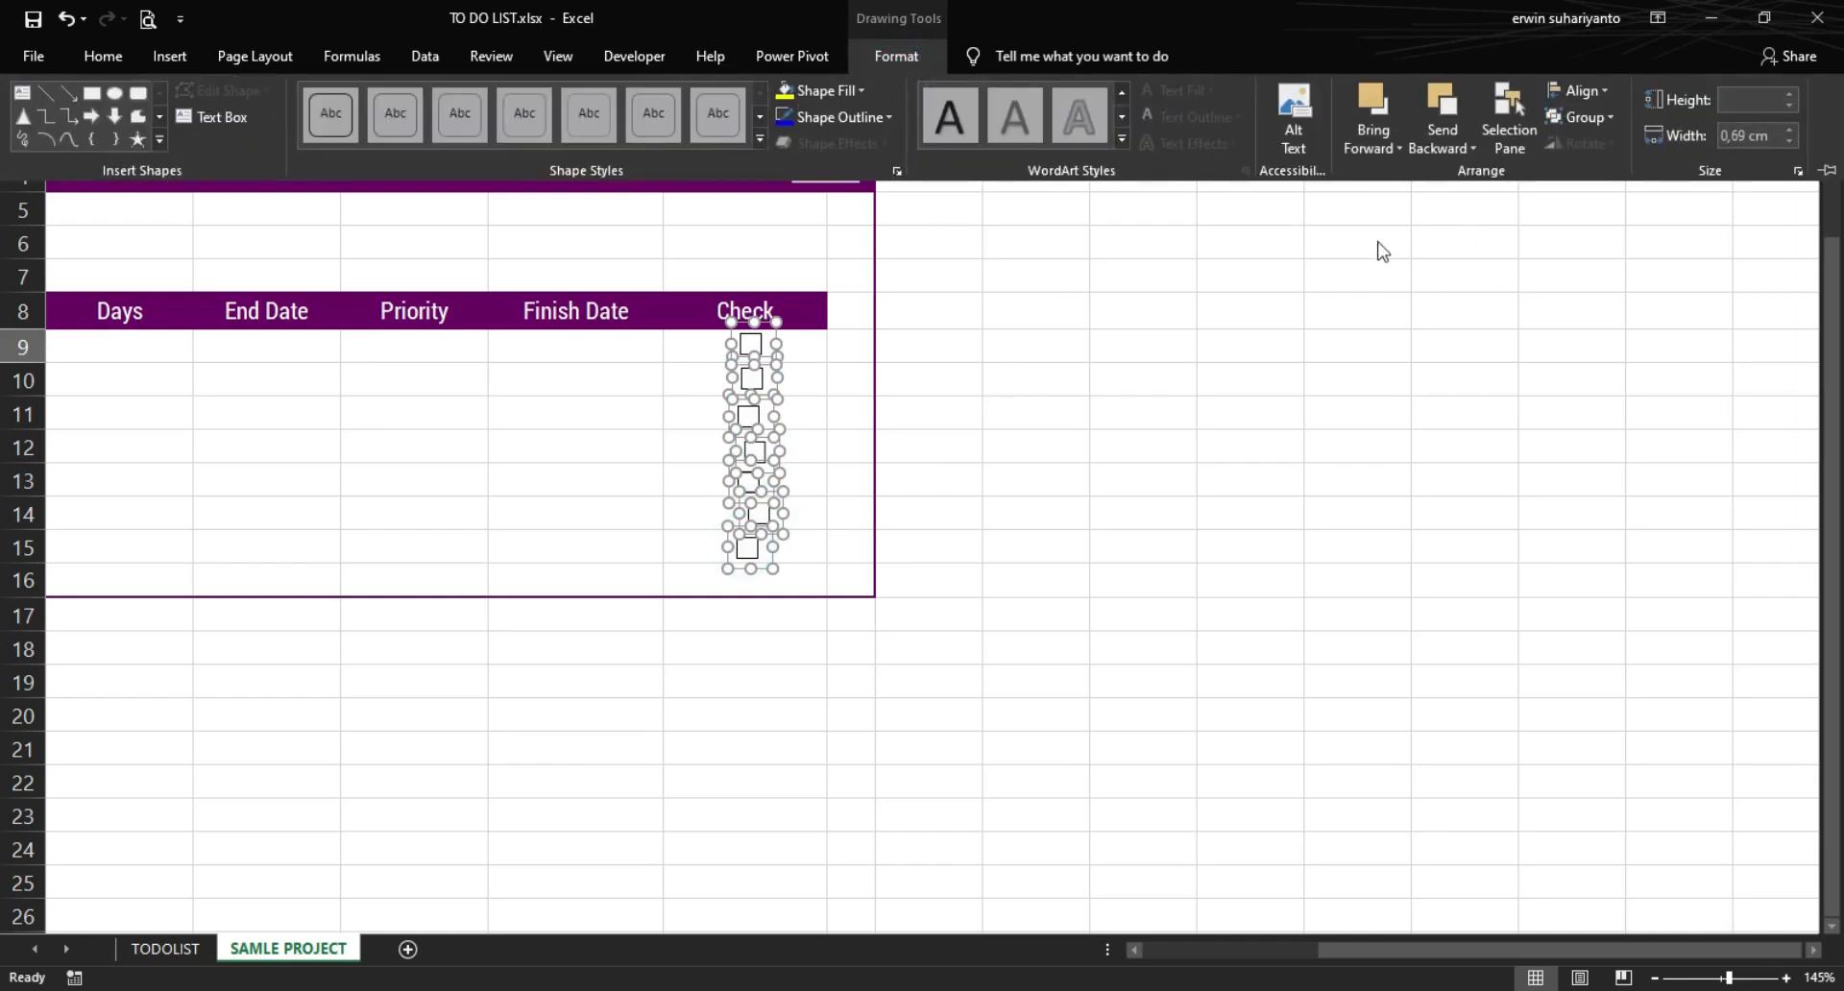
click(1587, 92)
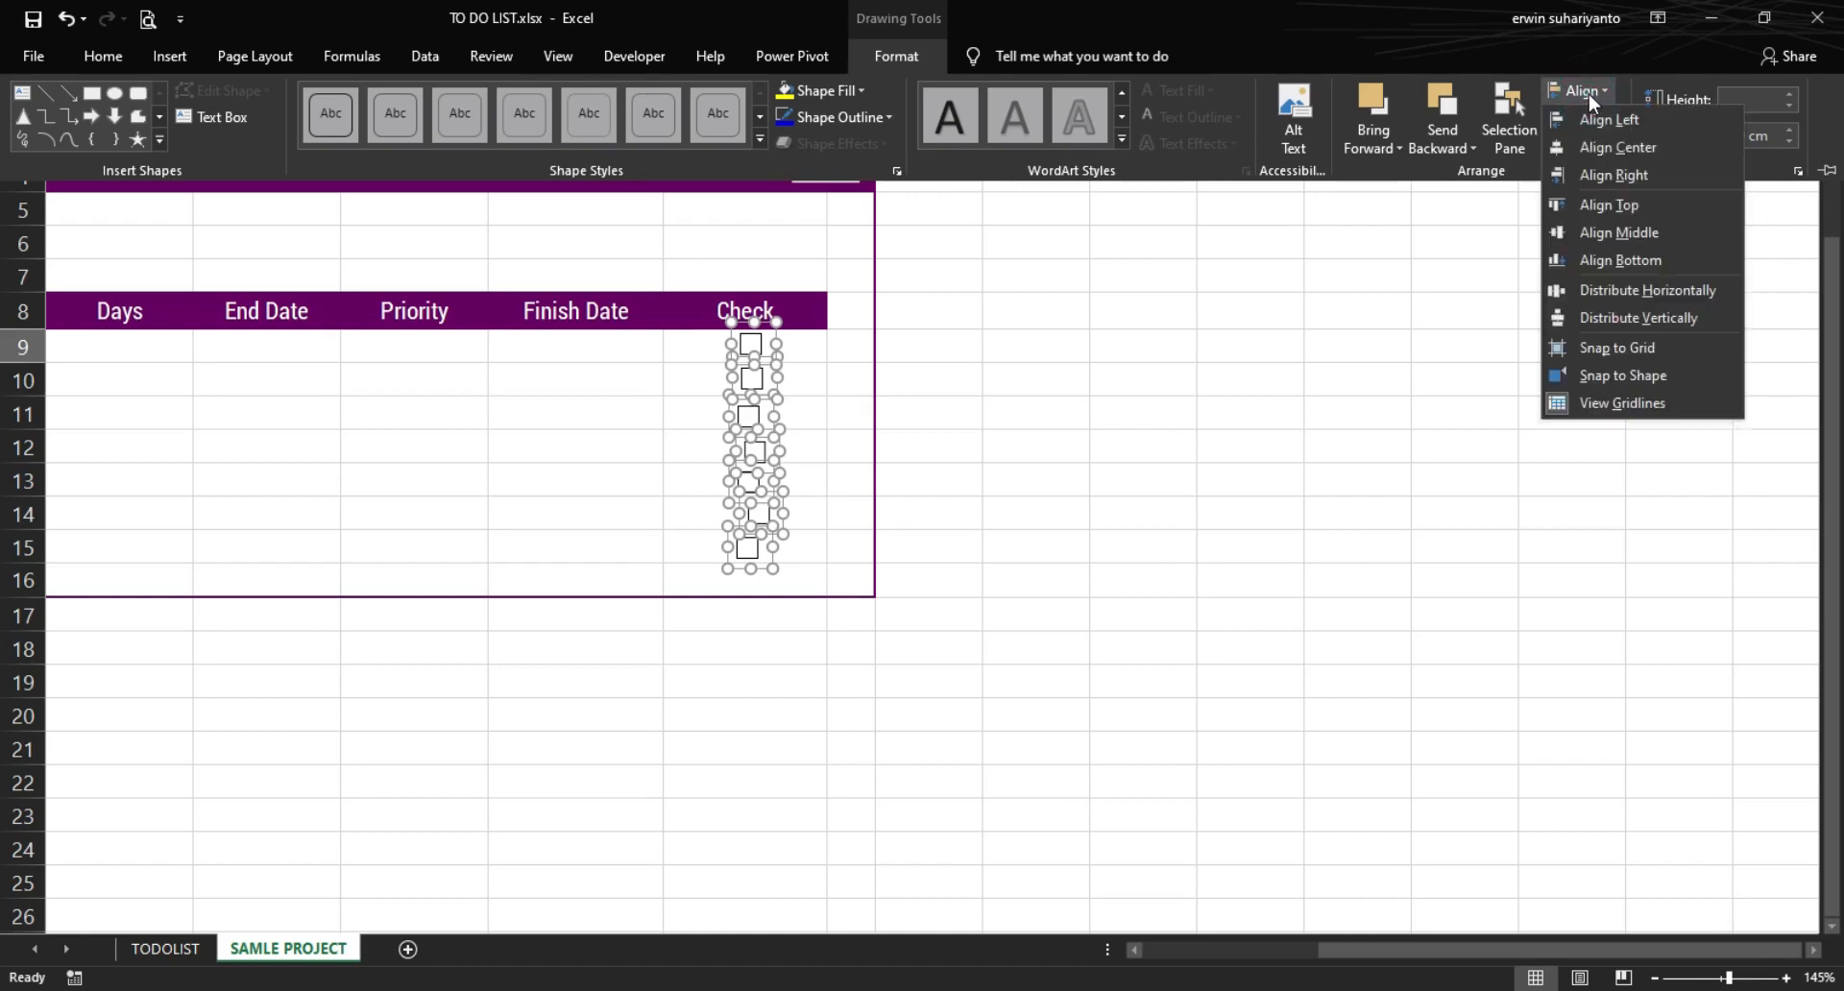
click(1600, 148)
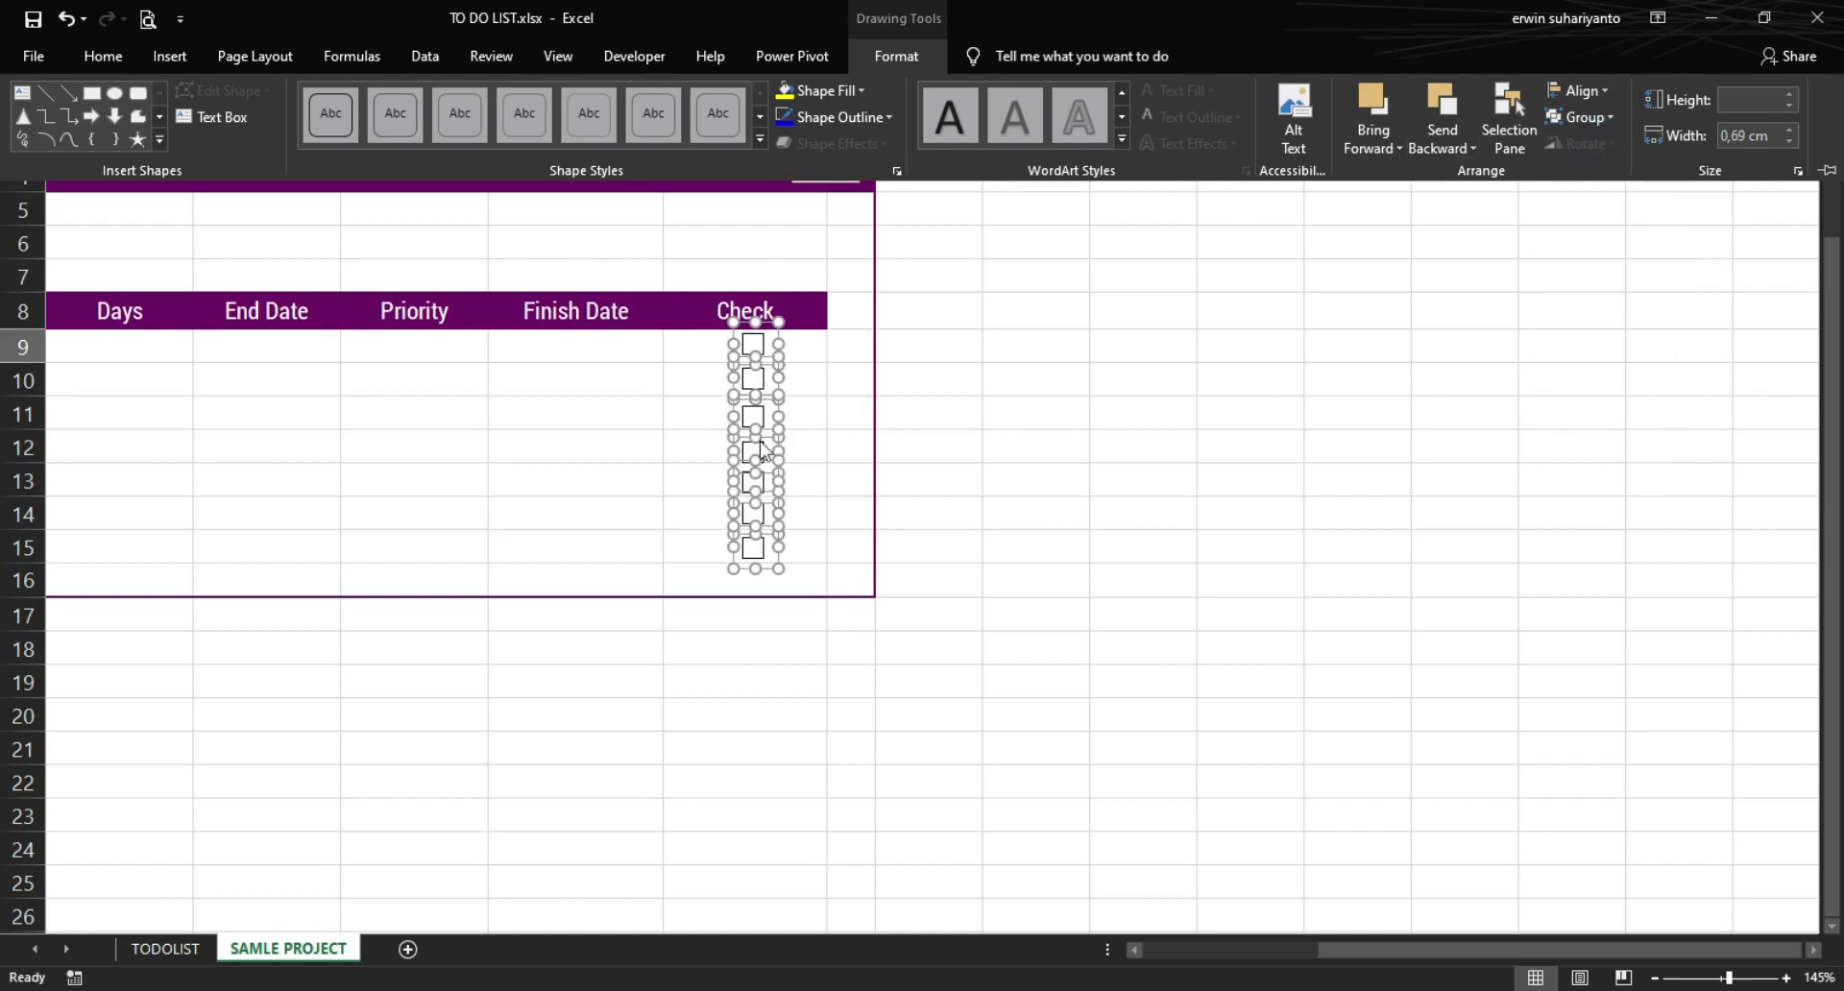
click(1600, 90)
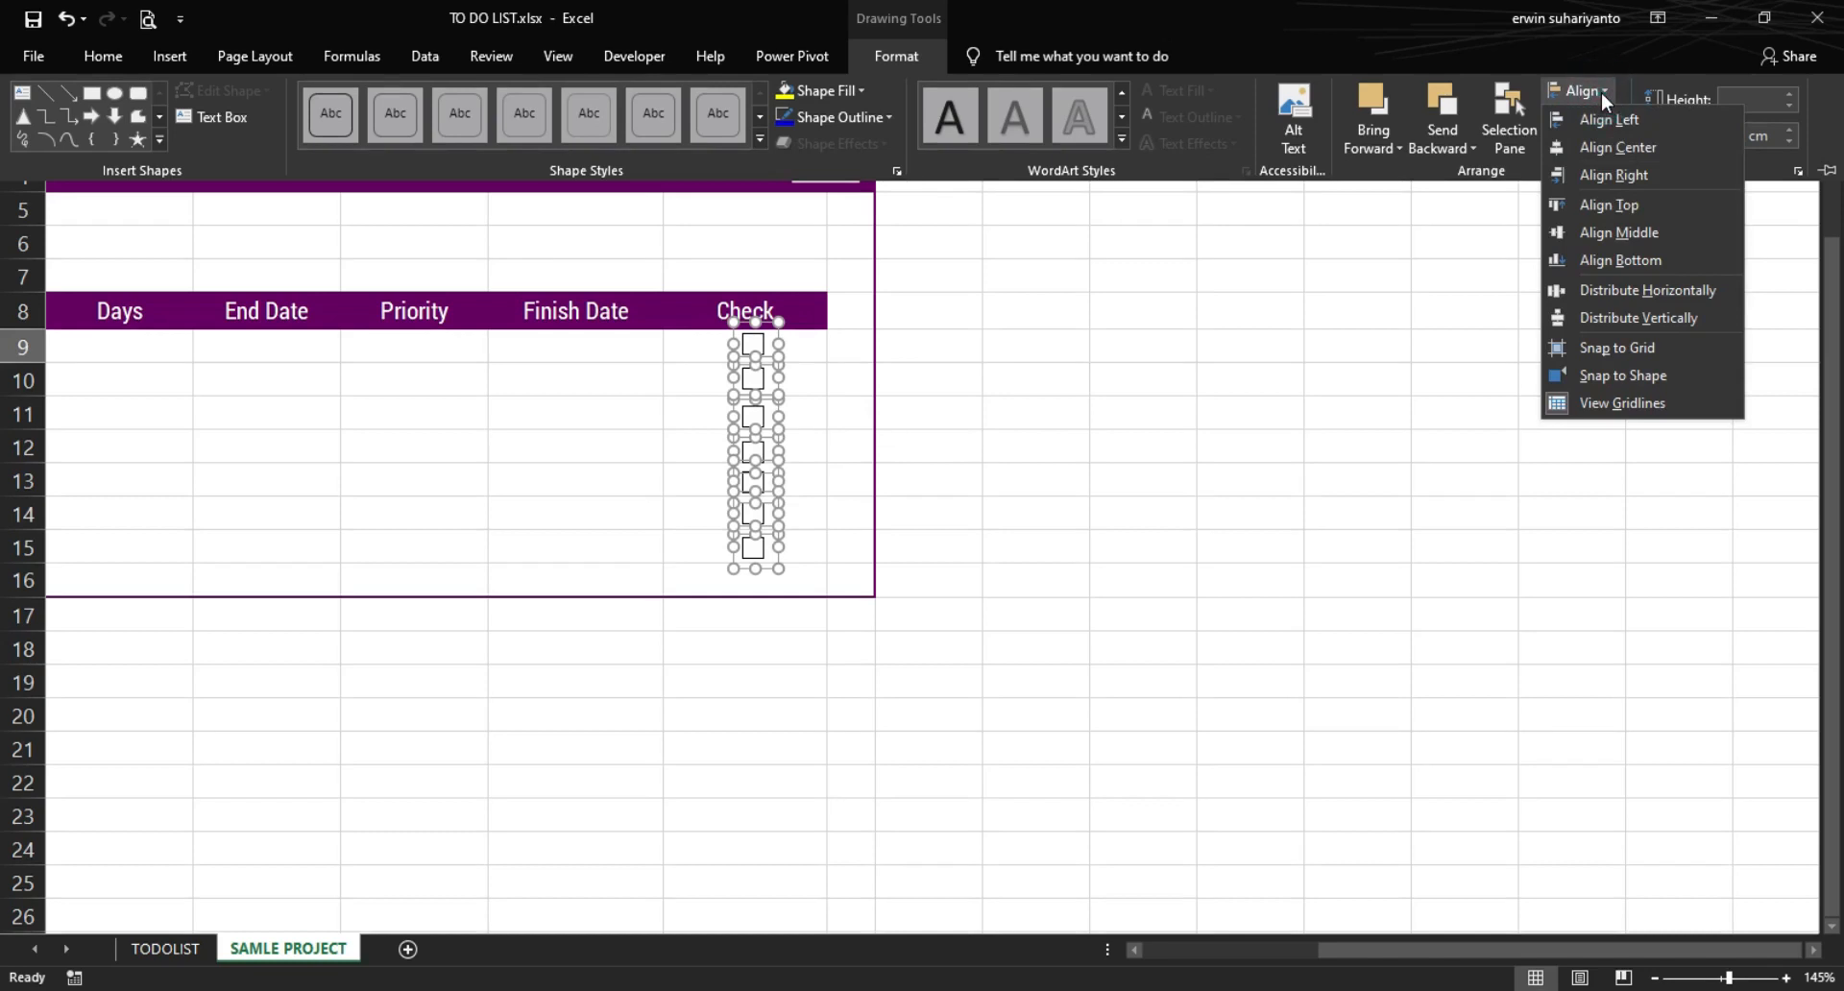
click(1593, 311)
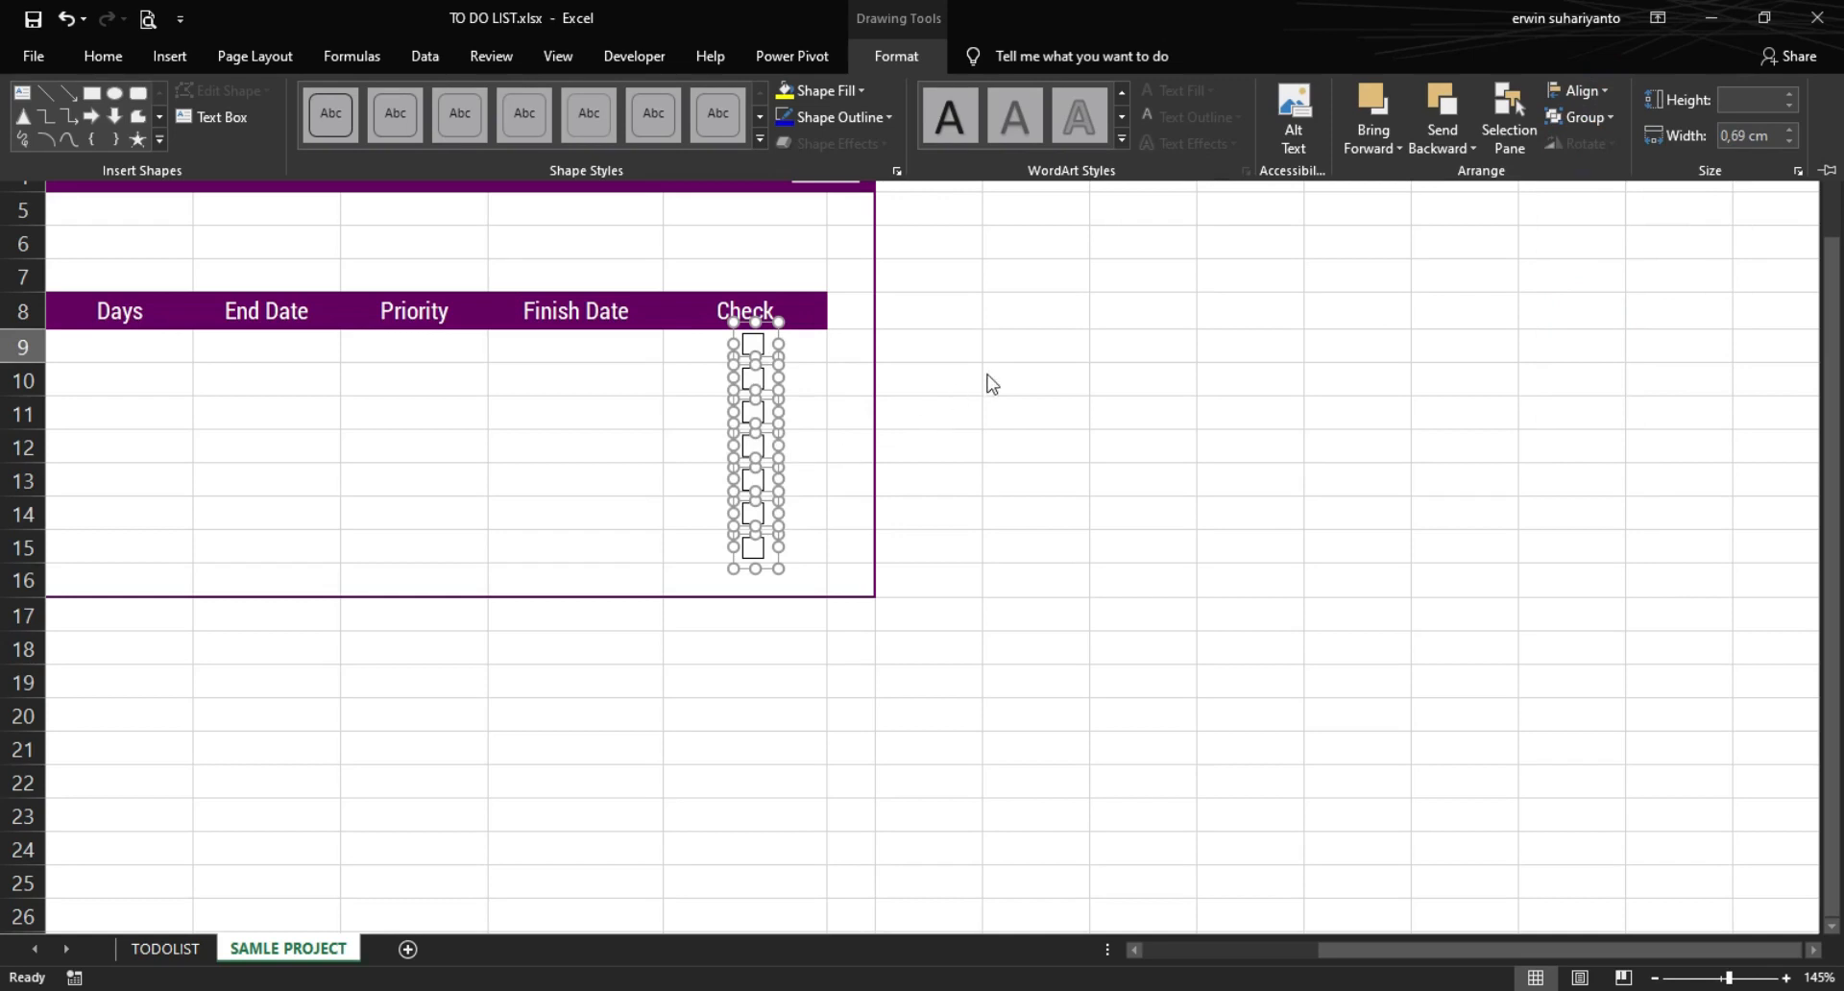
- Turn off Select Objects mode and deselect the check boxes
click(115, 60)
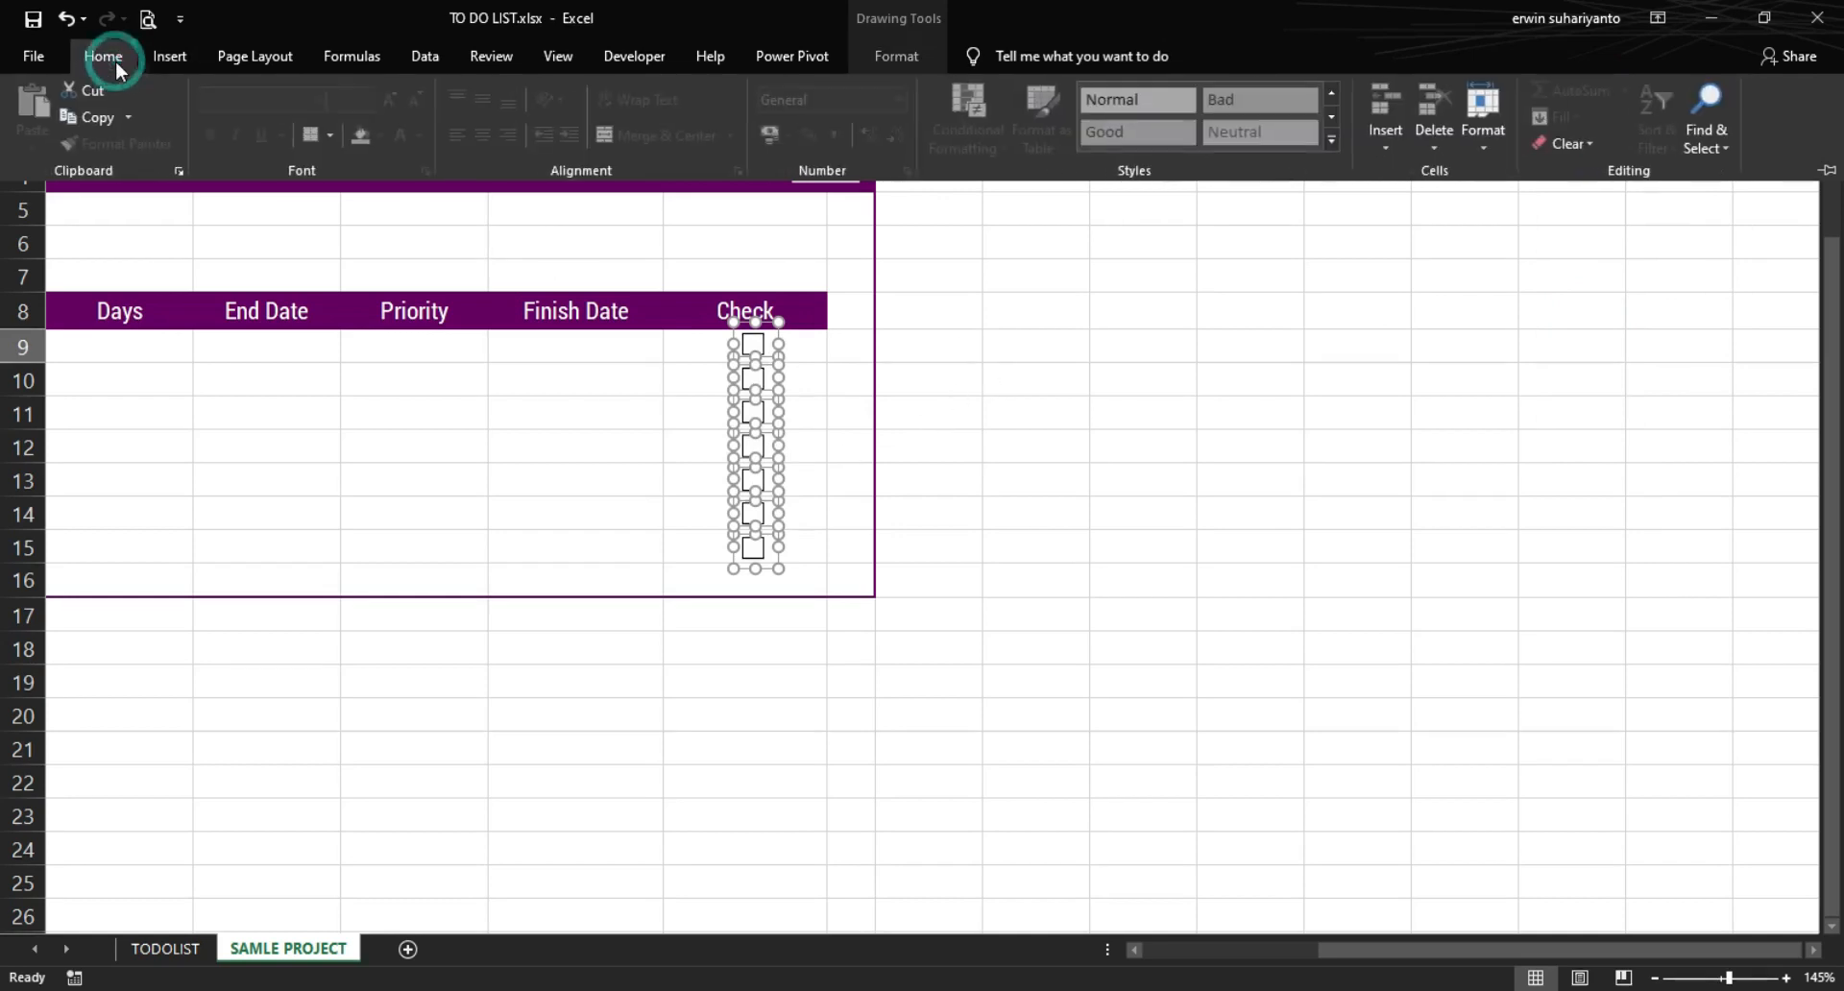
click(1700, 135)
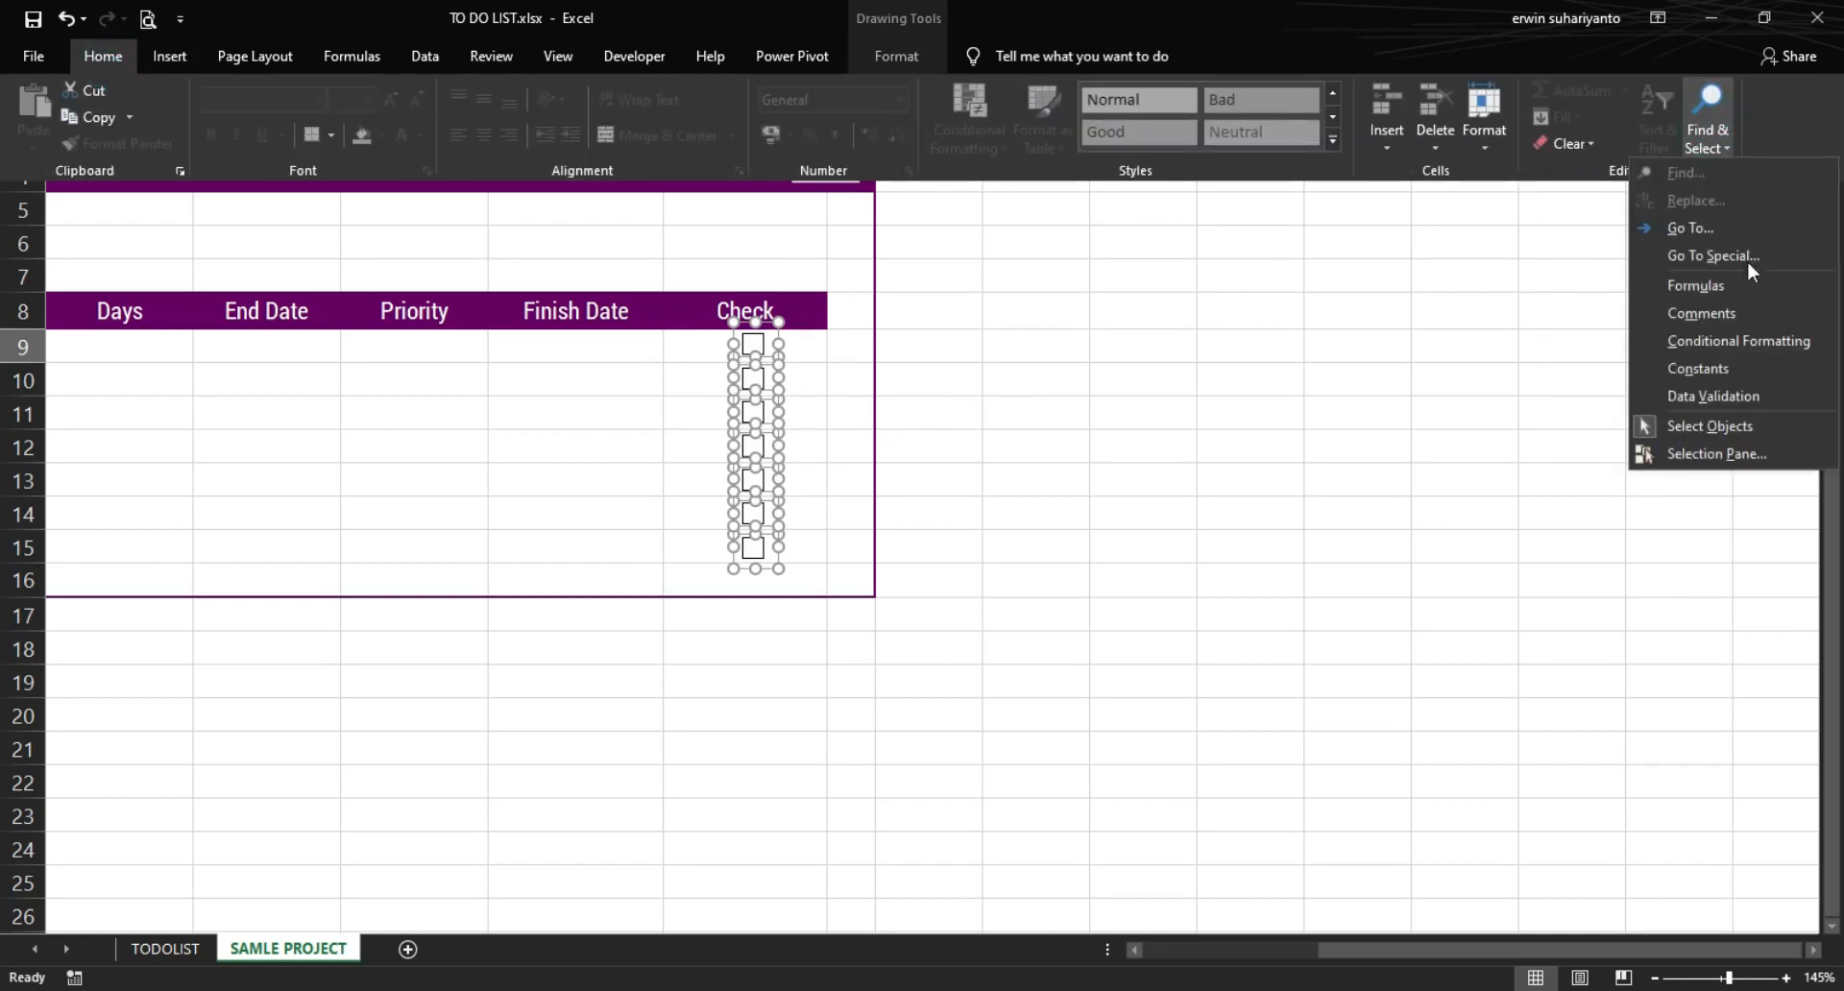
click(1698, 428)
click(1037, 456)
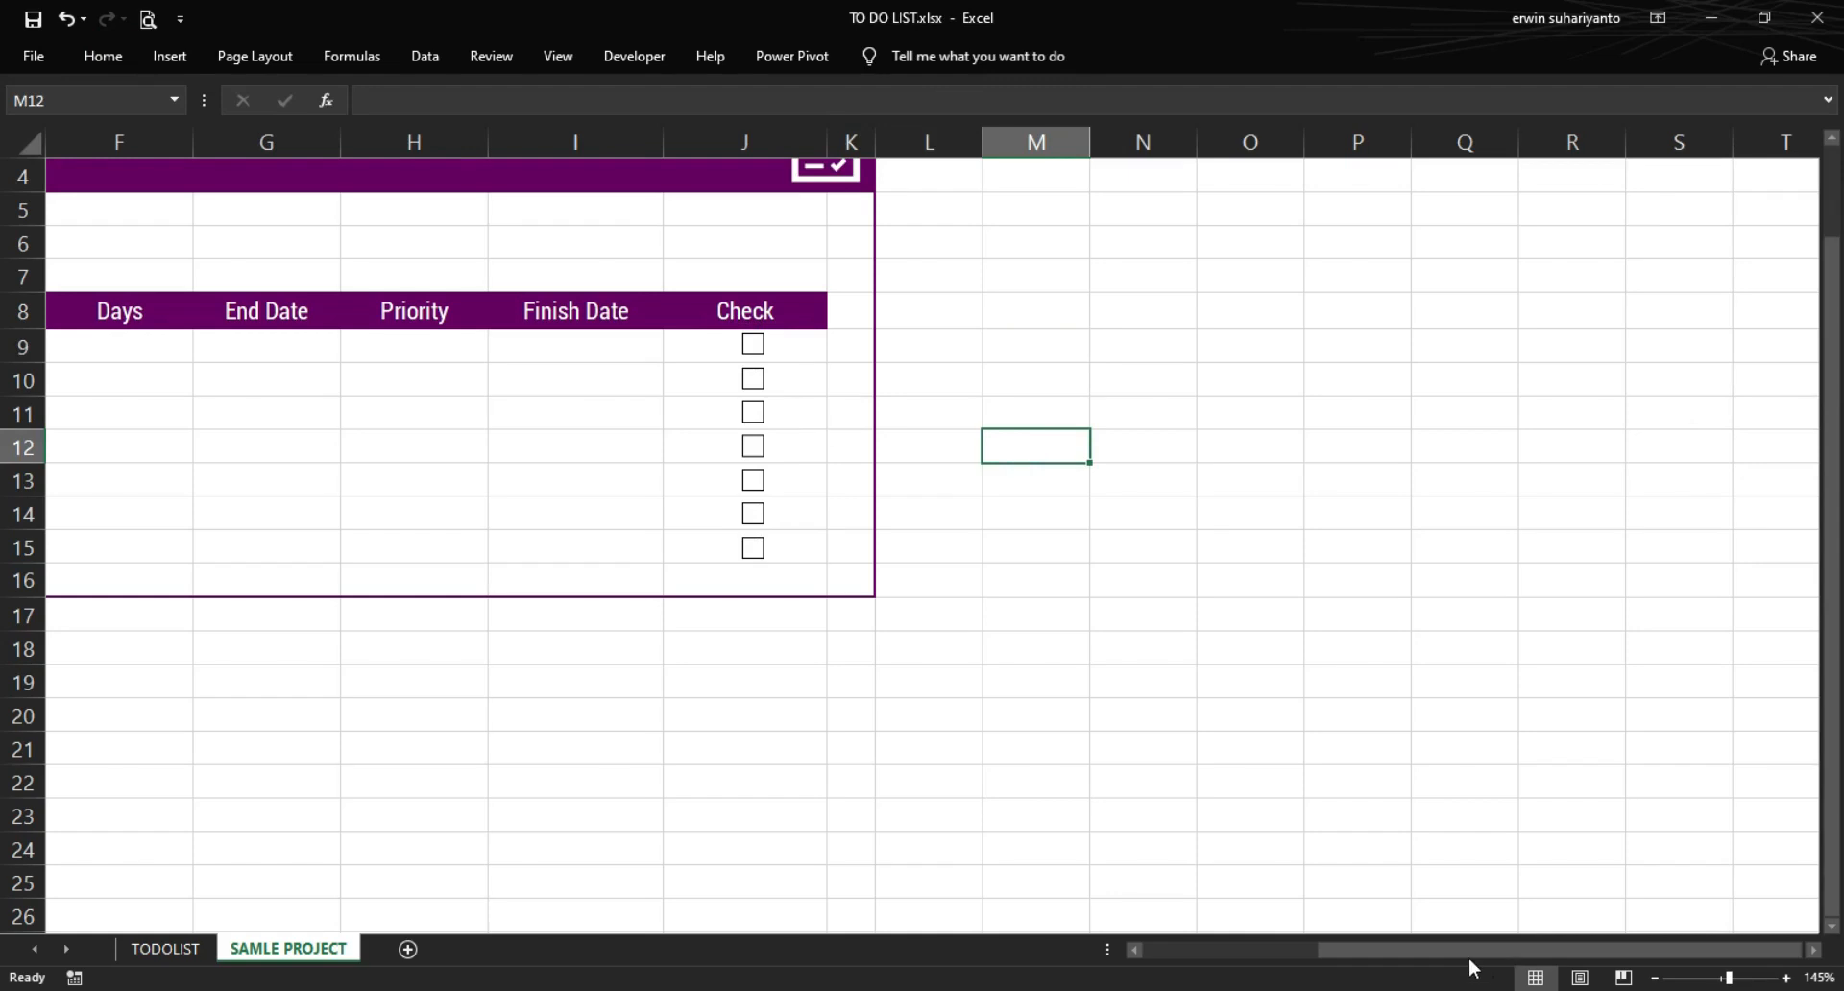
scroll(1470, 946, left, 3)
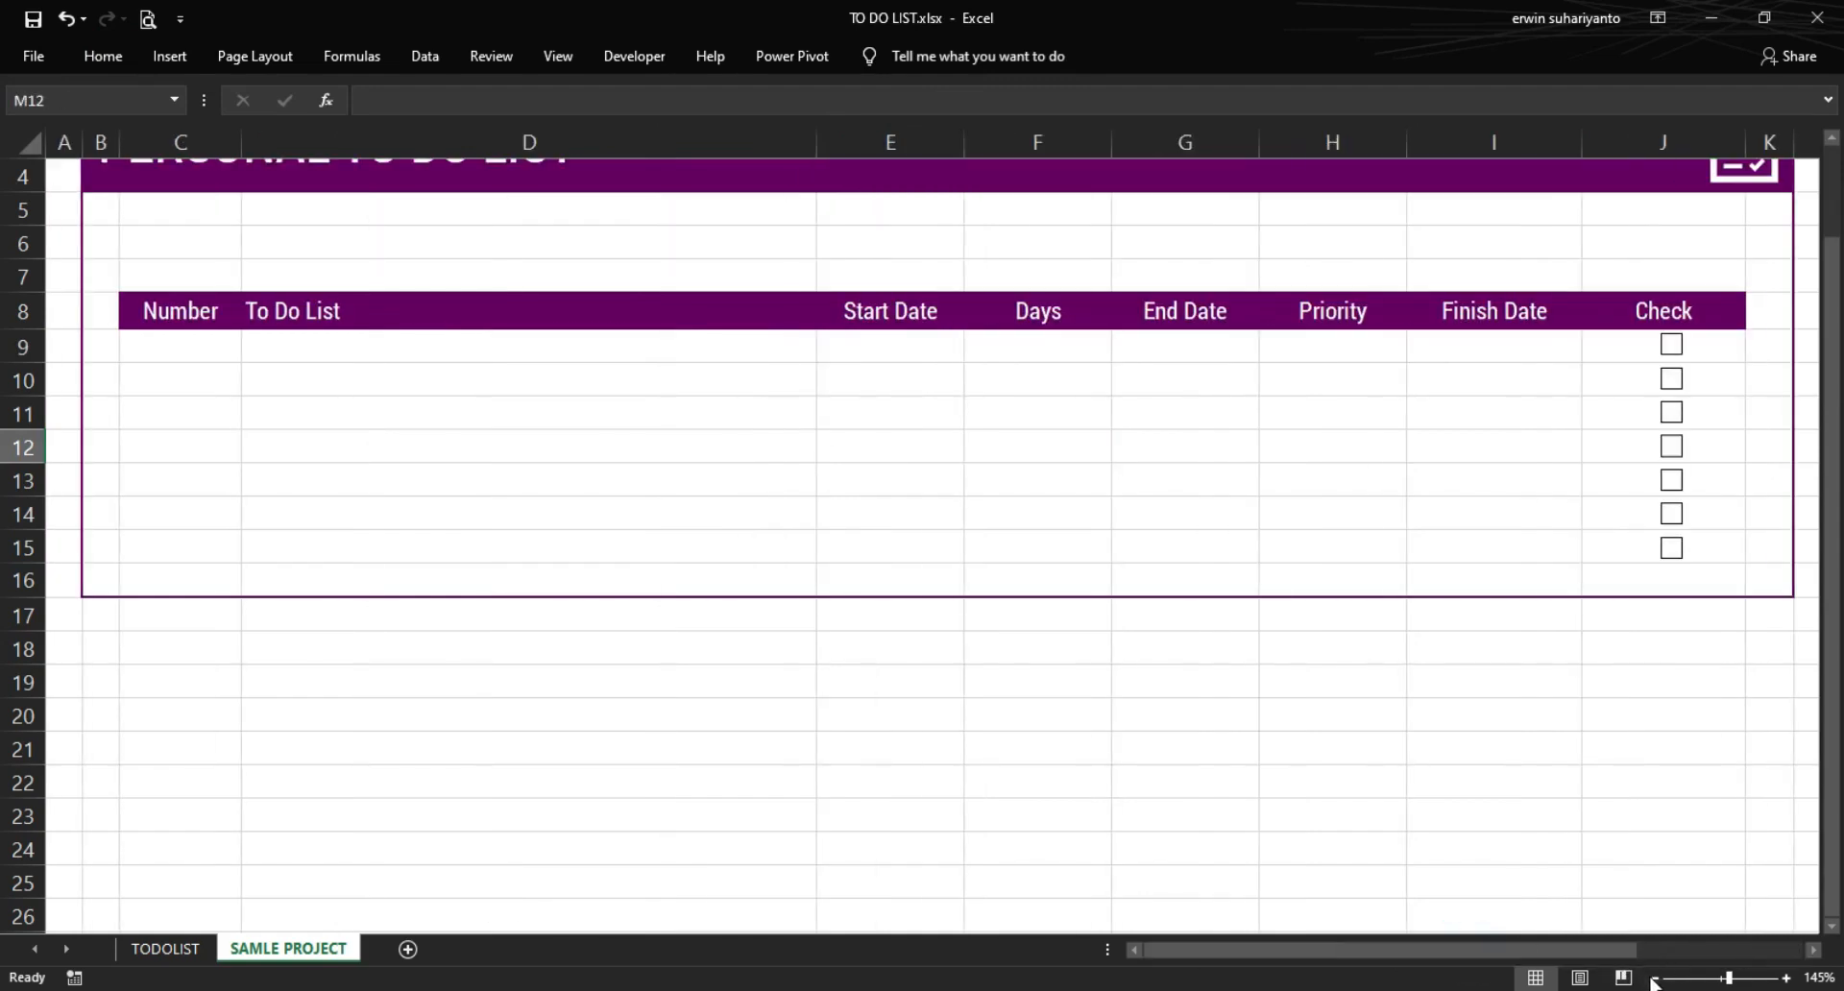
click(1652, 978)
click(1652, 977)
click(1653, 978)
click(1653, 977)
click(1653, 977)
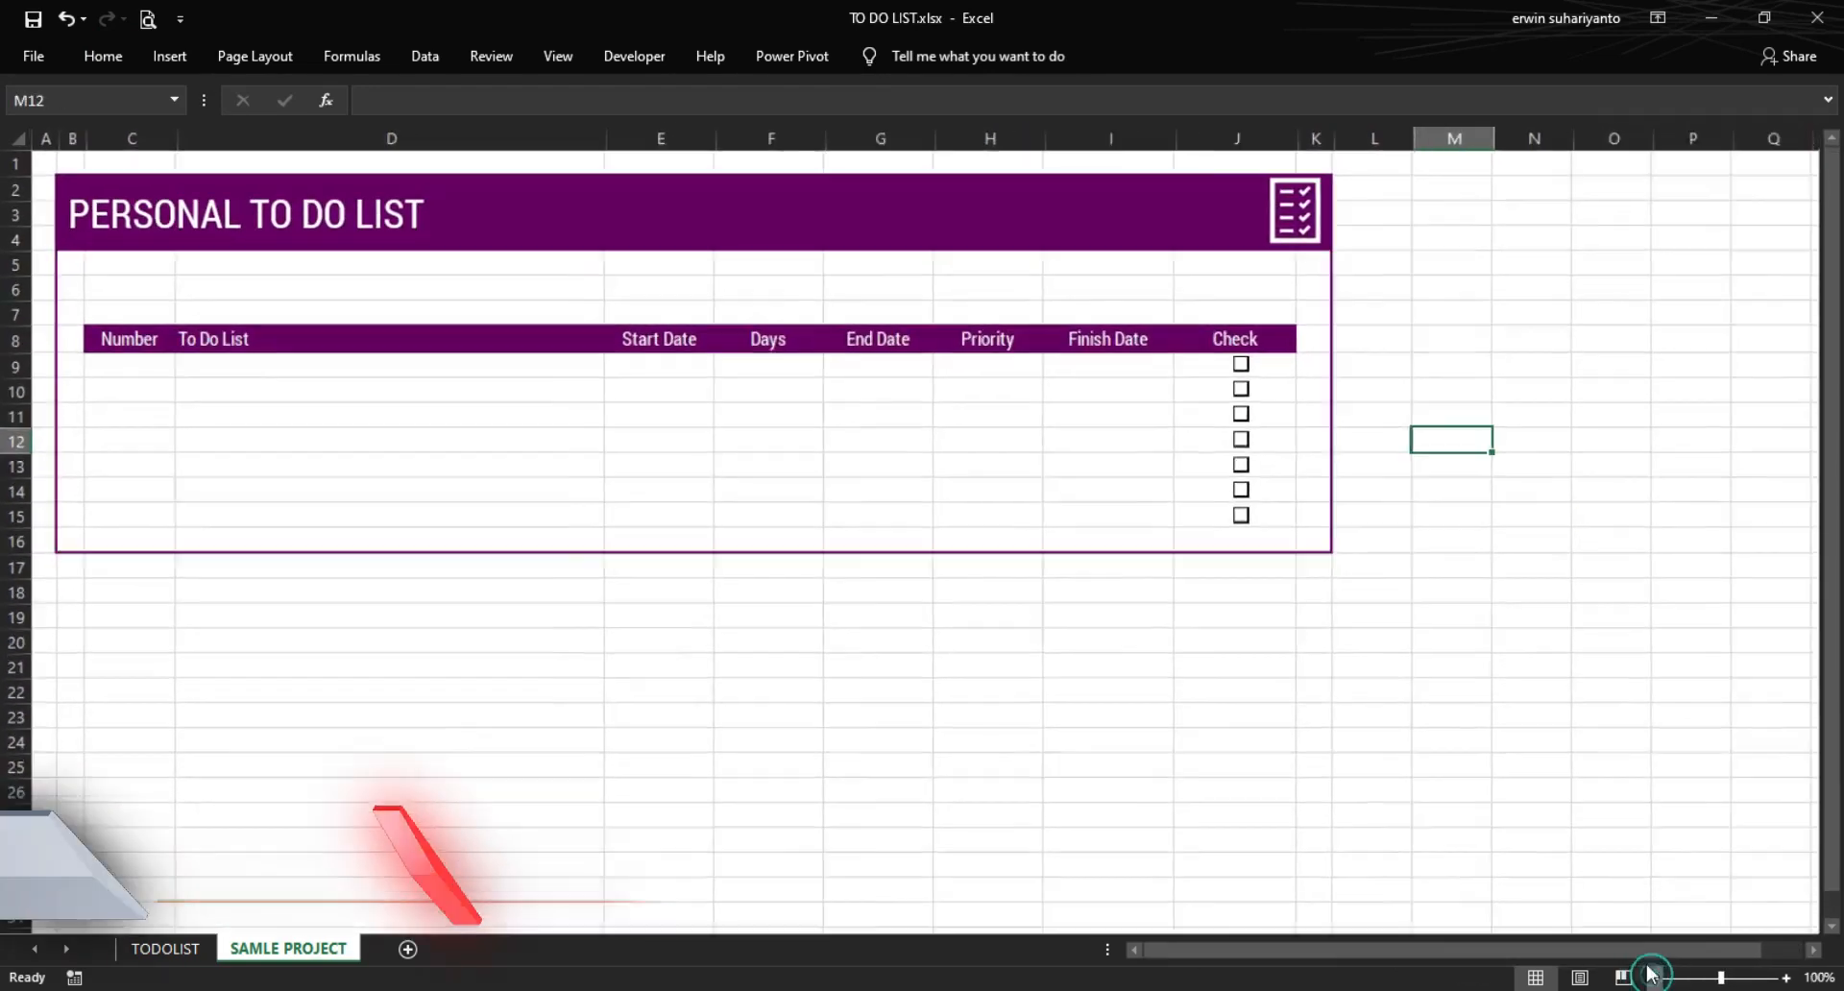
- Examine the TODOLIST sheet: the task drop-down in D9 and the helper table with its True/False, priority and chart data columns
click(1501, 742)
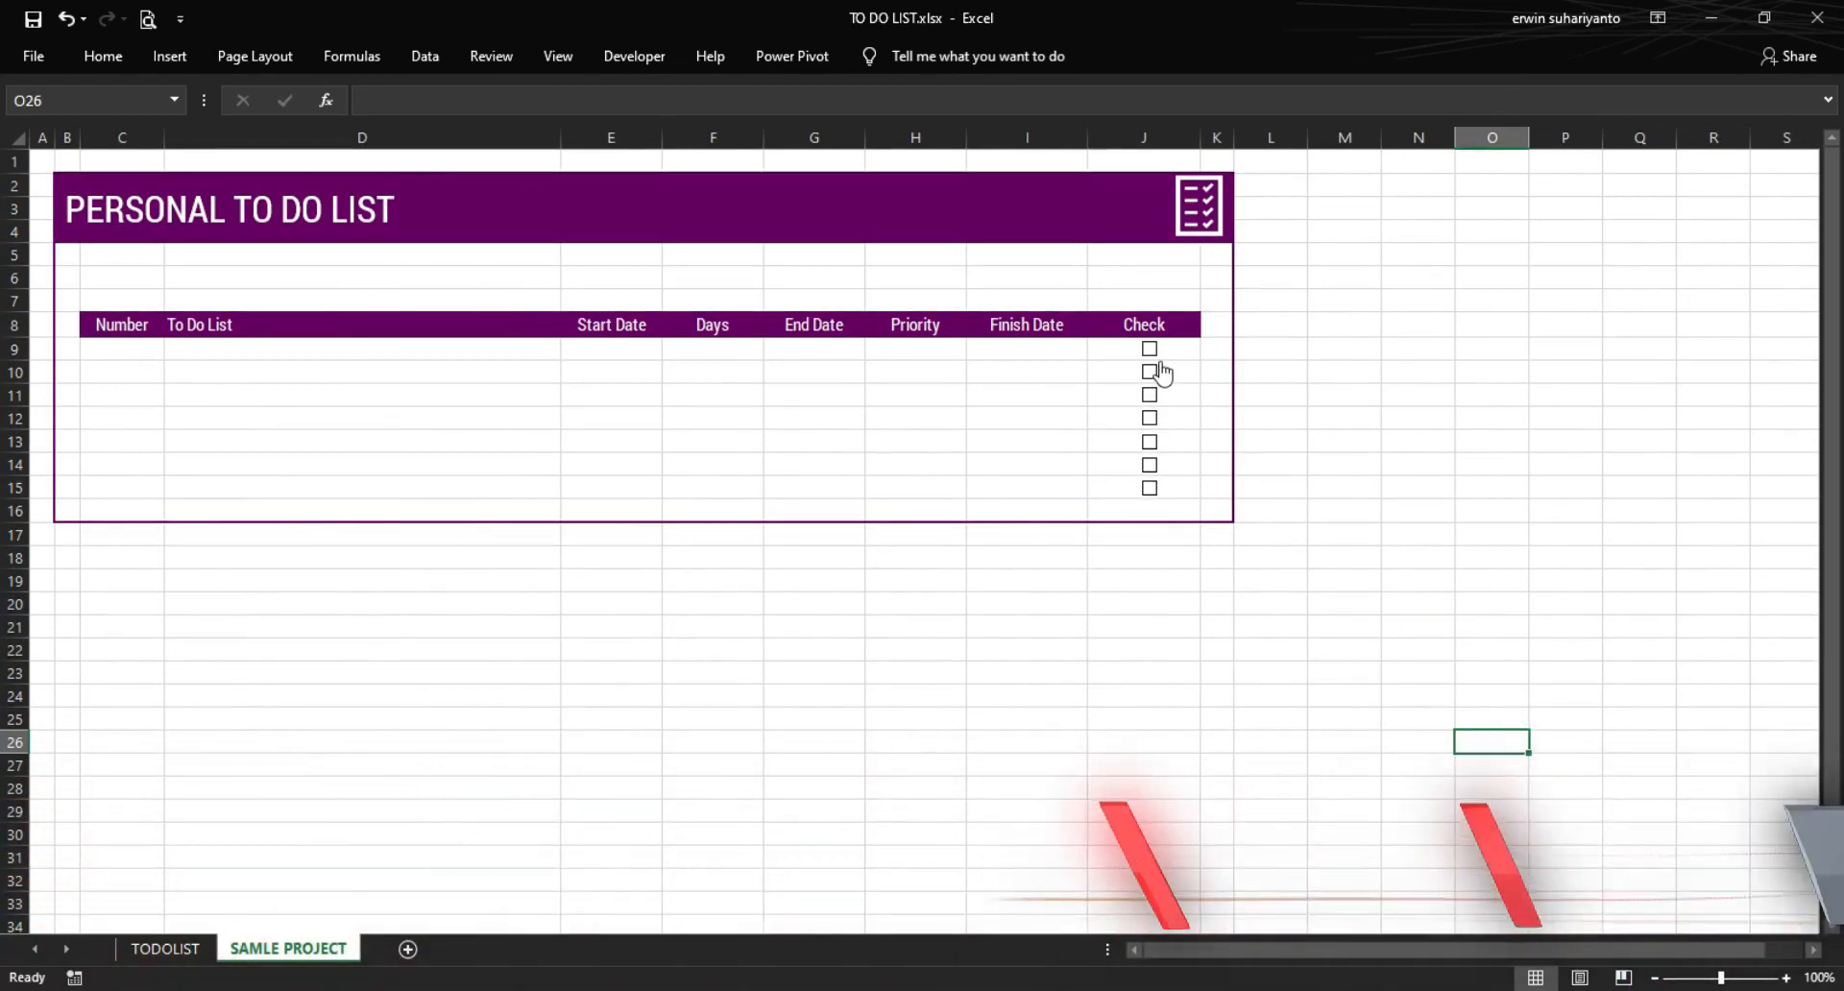
click(173, 948)
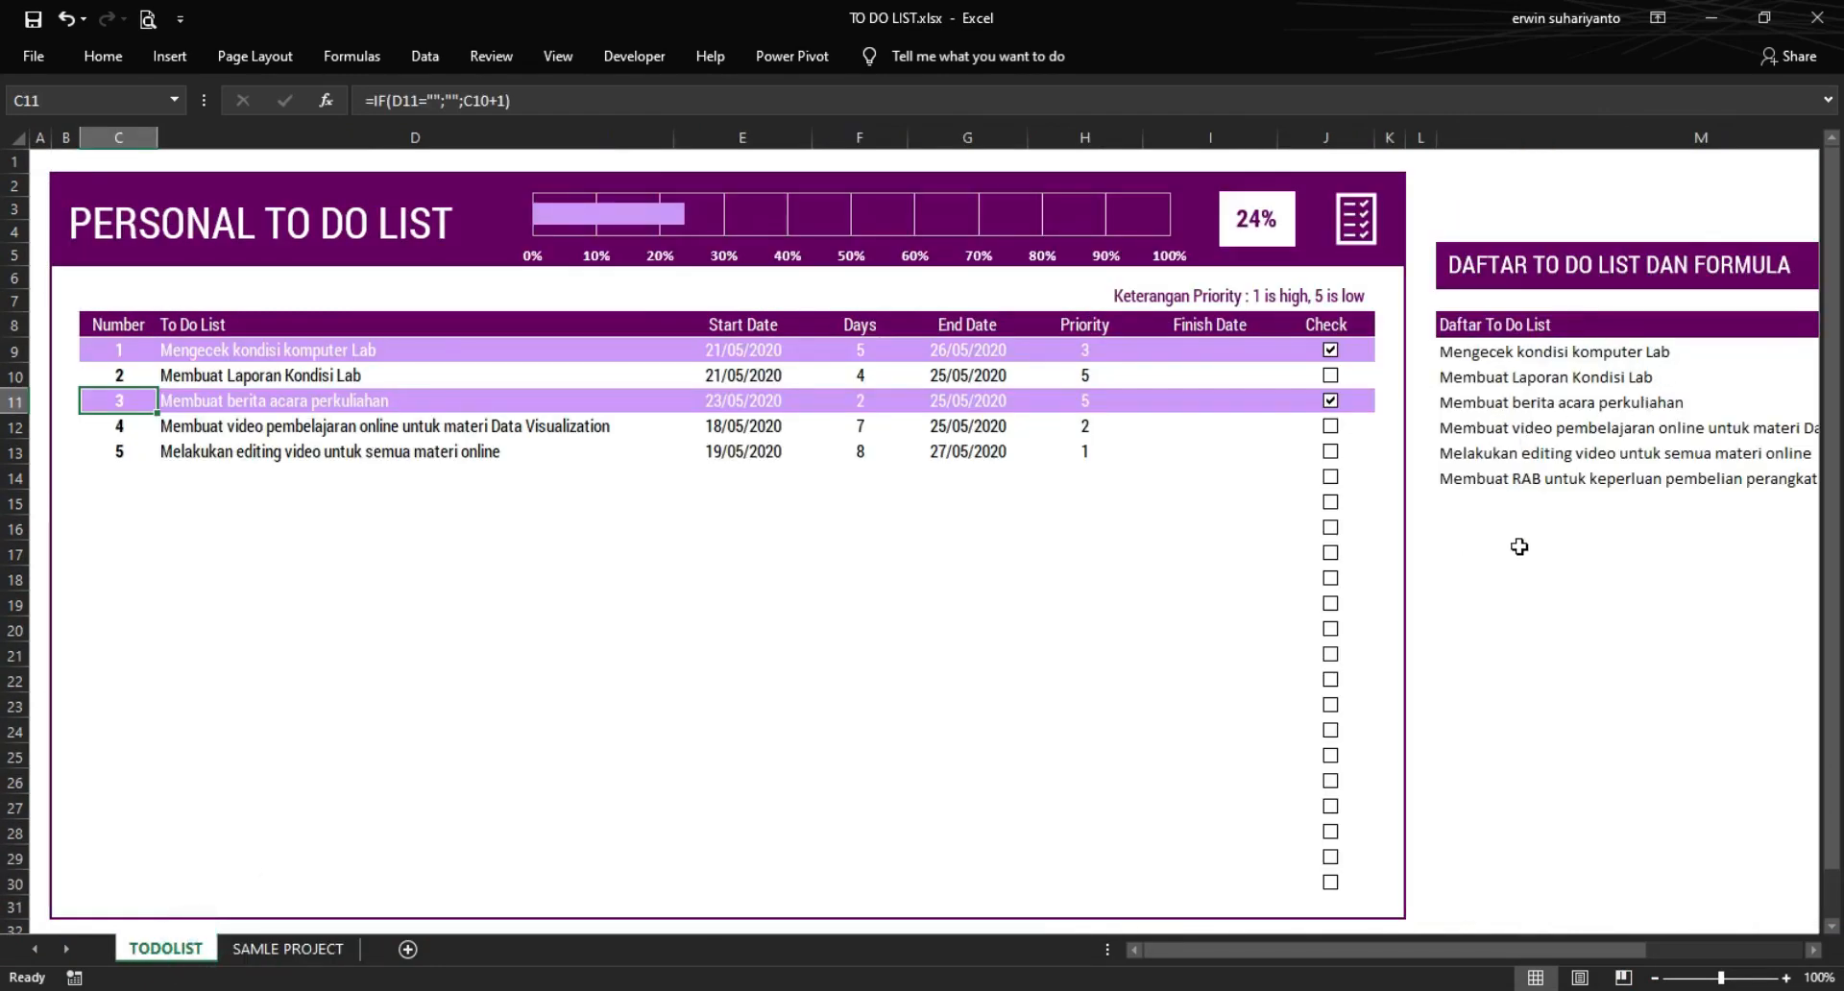
click(1519, 546)
click(365, 350)
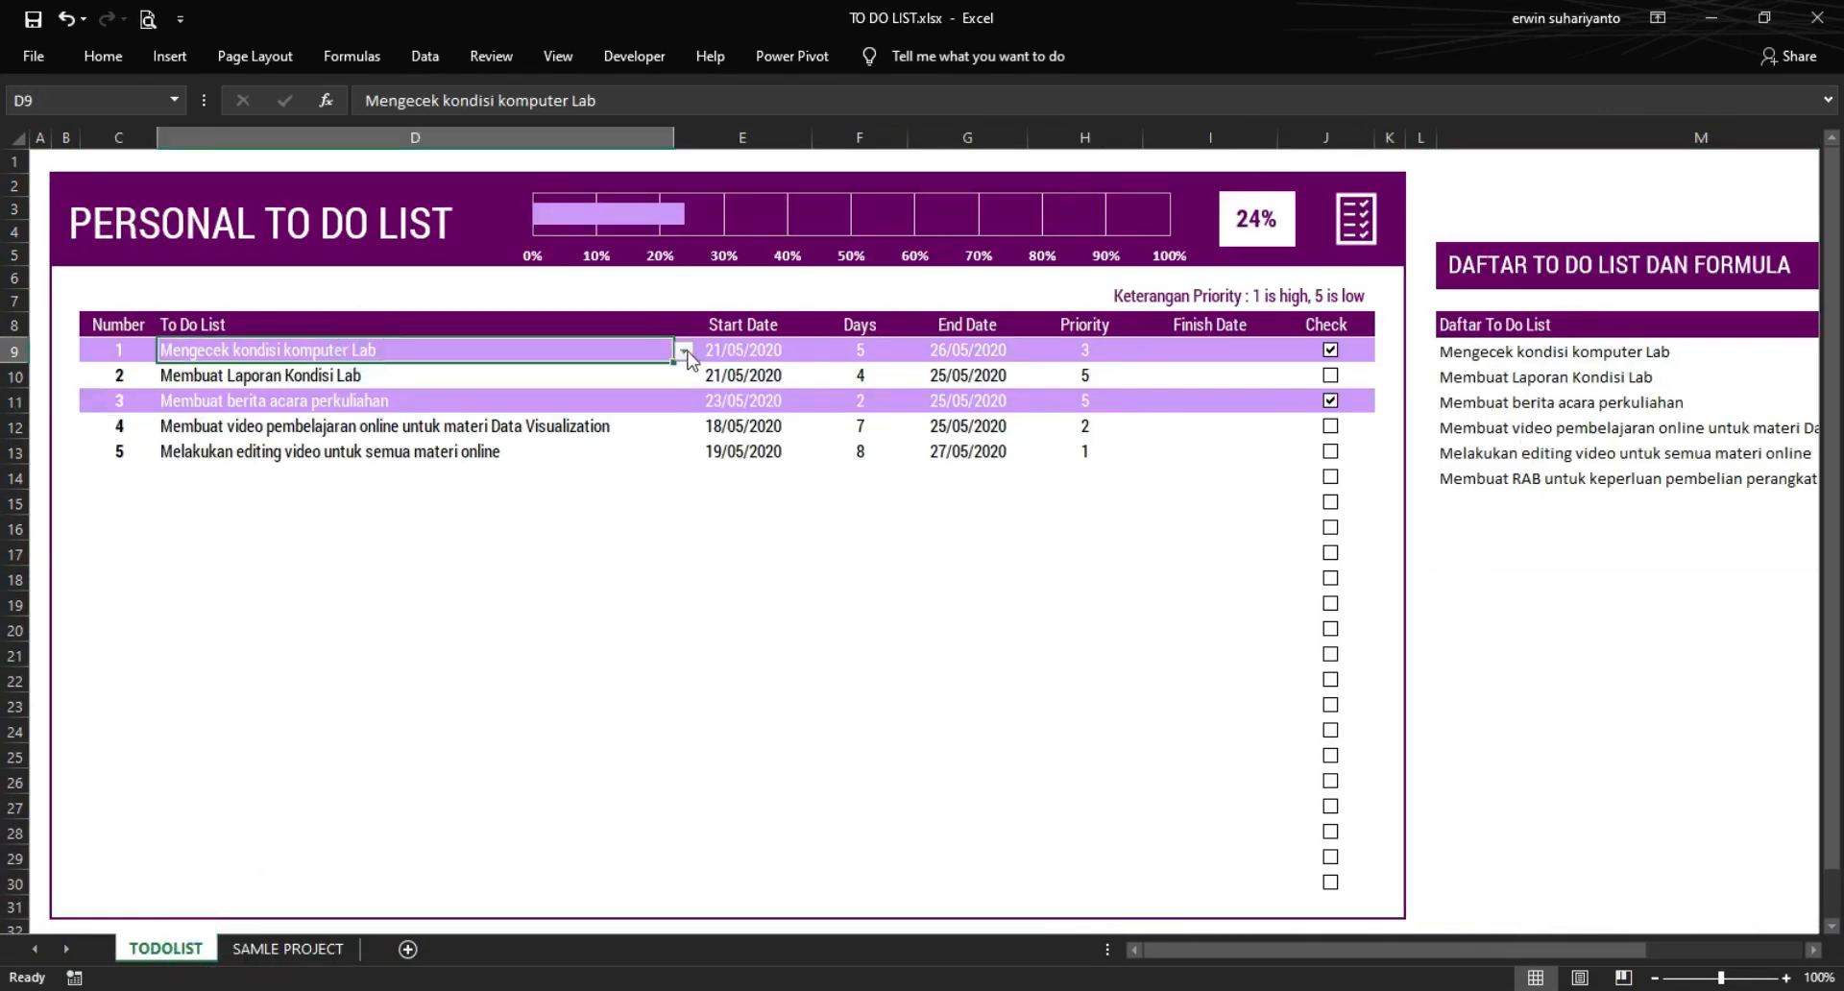
click(685, 352)
click(1572, 631)
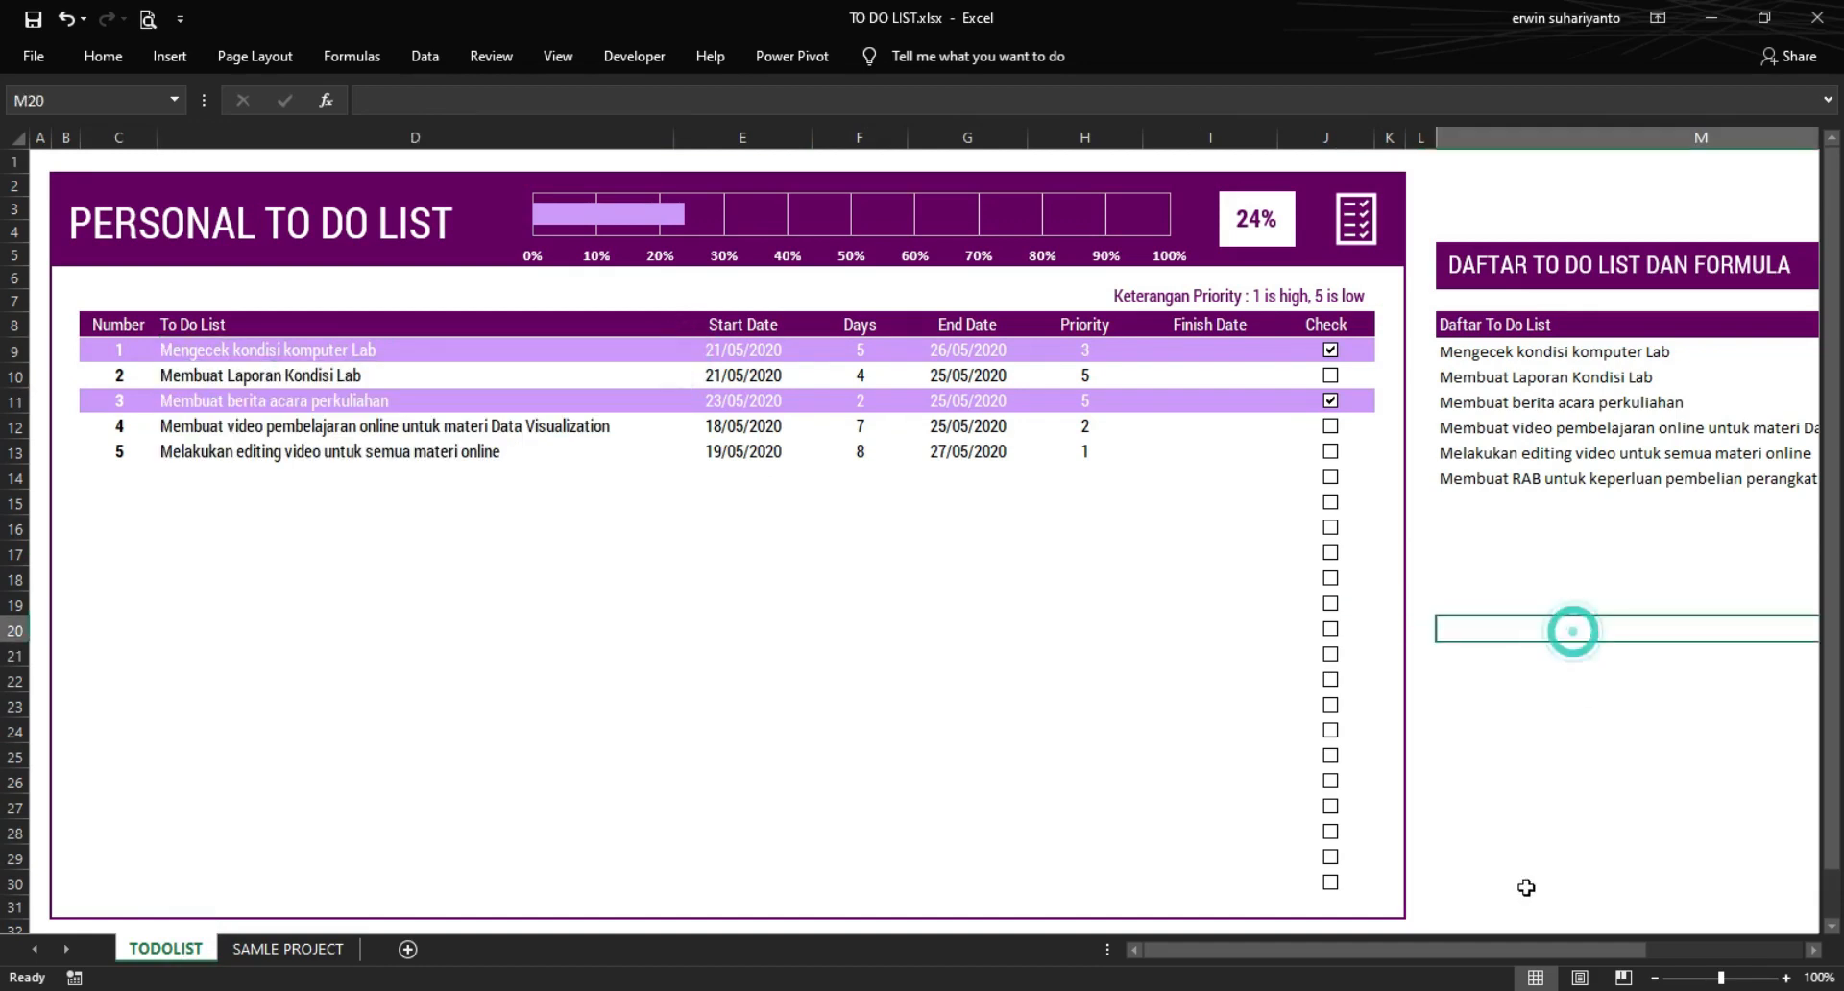
scroll(1523, 957, right, 1)
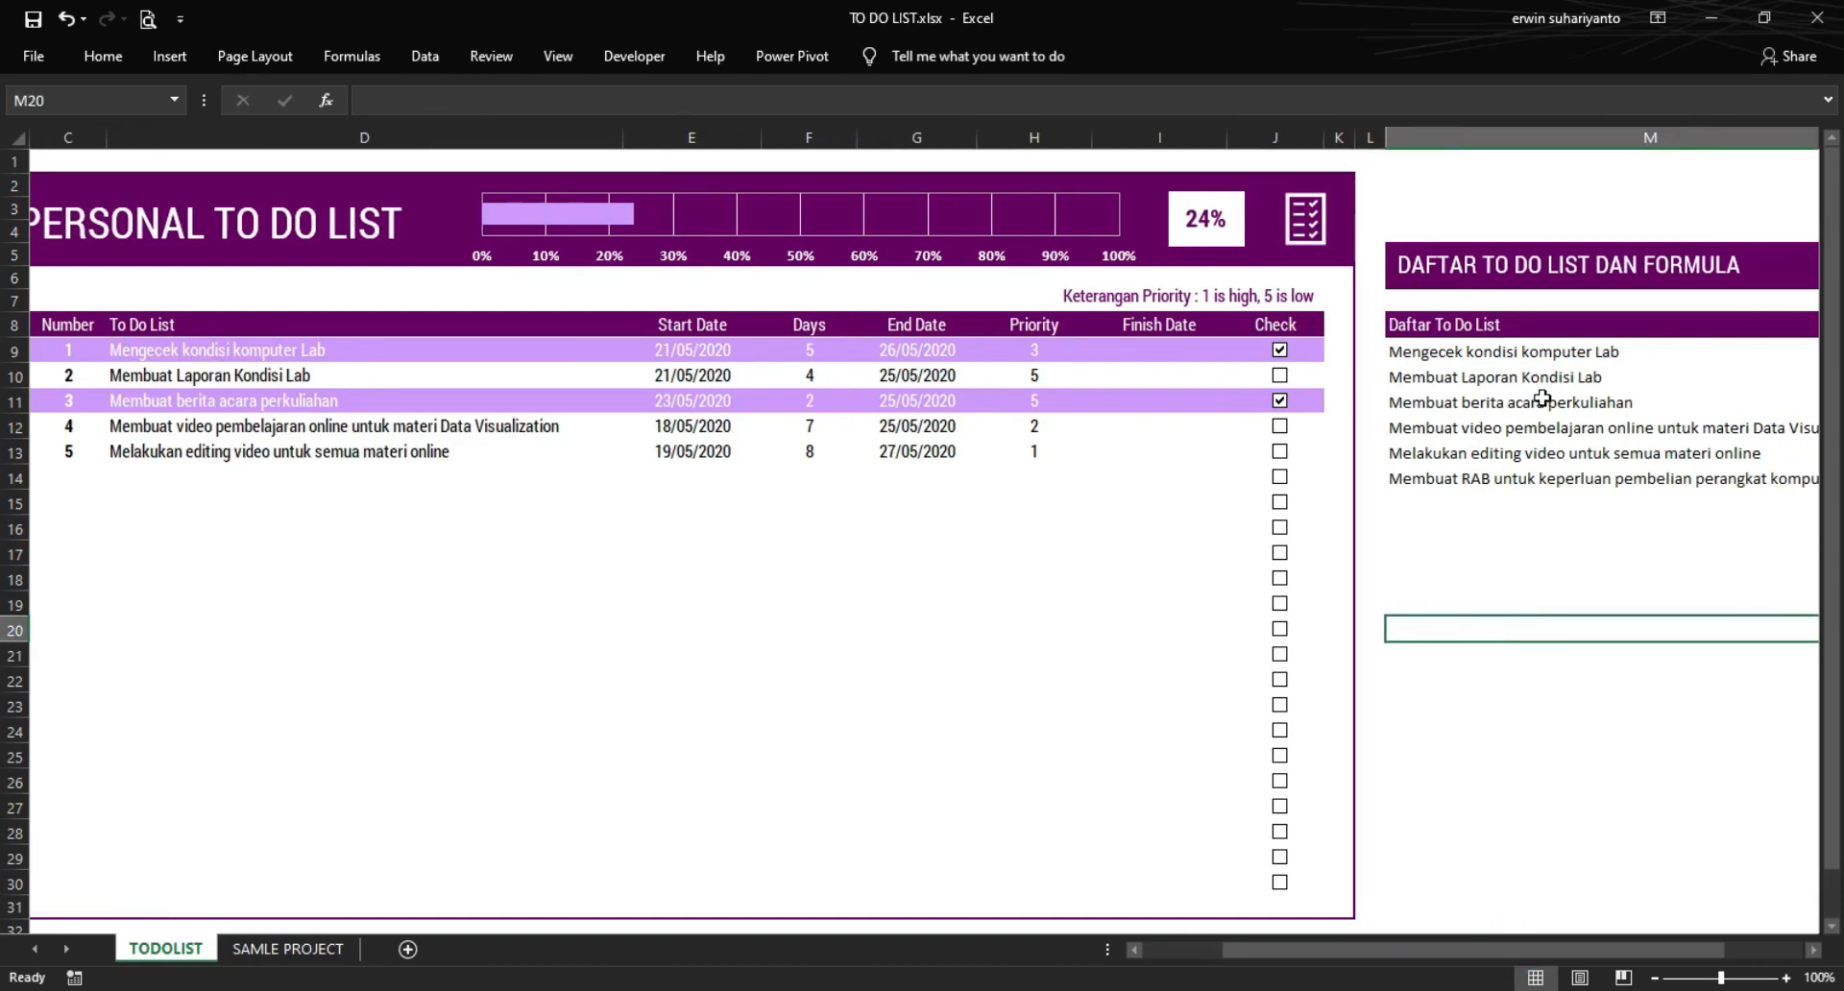
click(1814, 951)
click(1814, 951)
click(1814, 951)
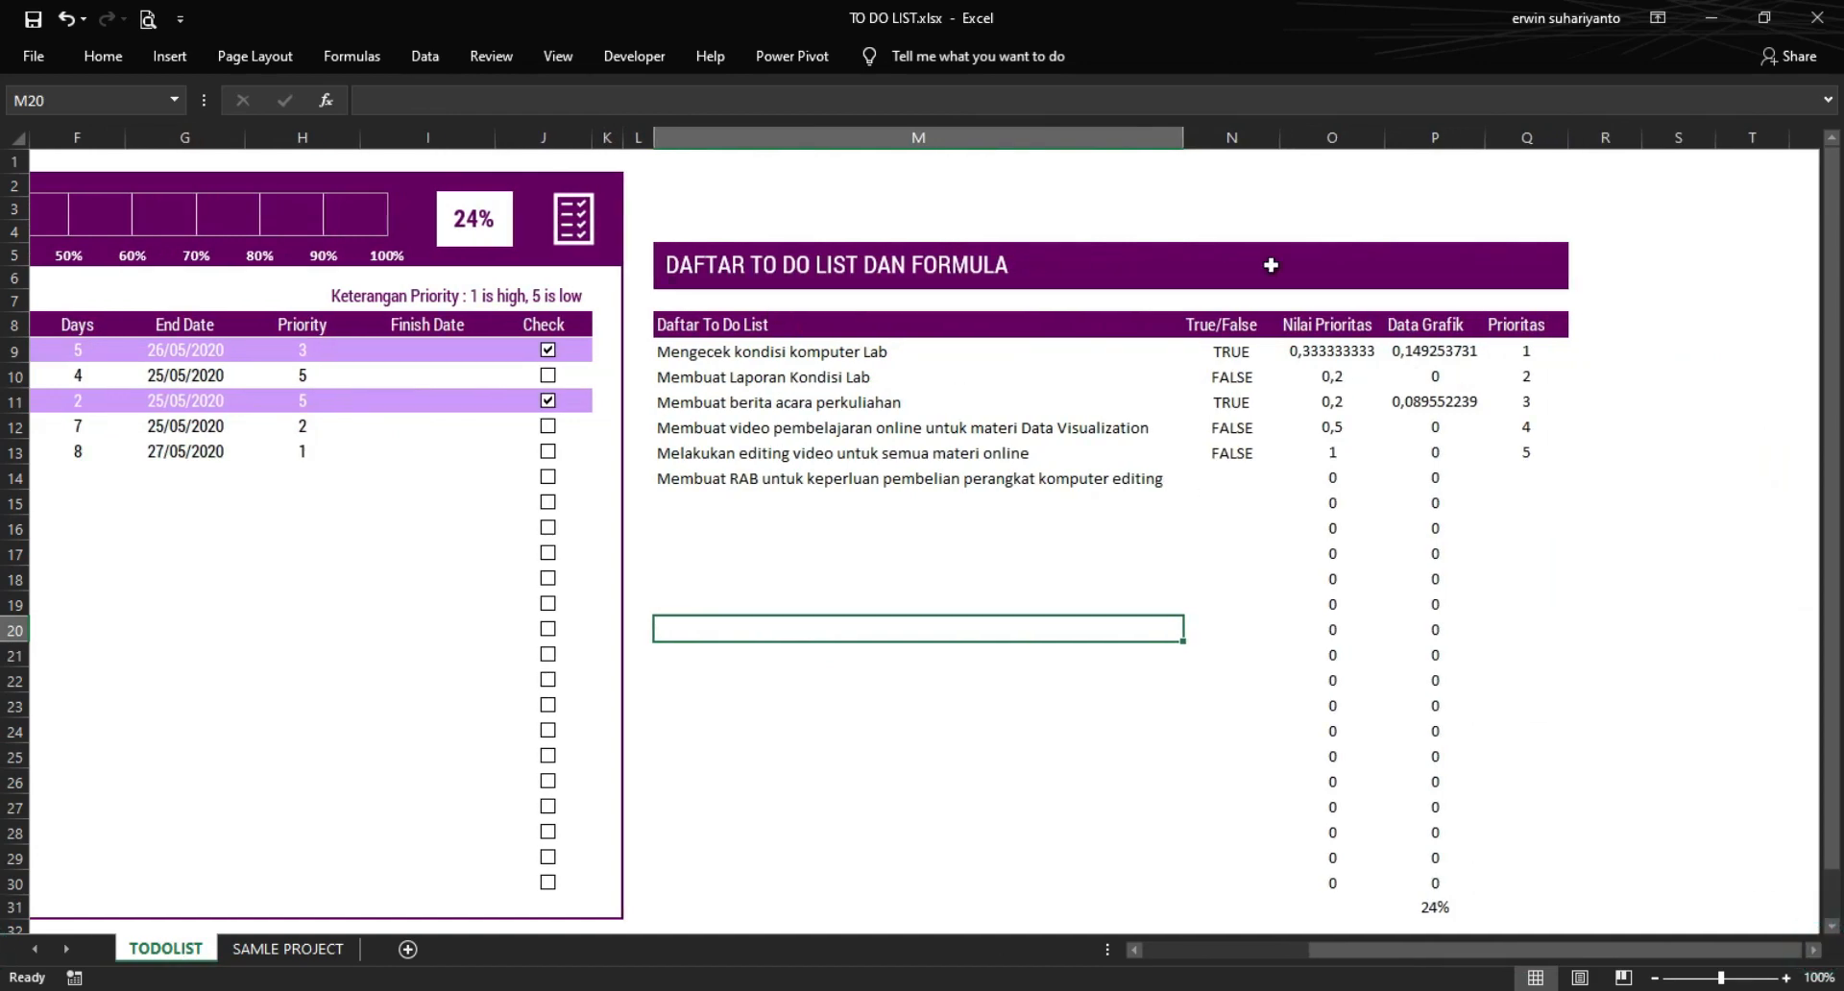
- Copy the helper table's header row M8:Q8 from the TODOLIST sheet and paste it at M8 on the SAMLE PROJECT sheet
drag(674, 332, 1534, 325)
right_click(1042, 323)
click(1091, 366)
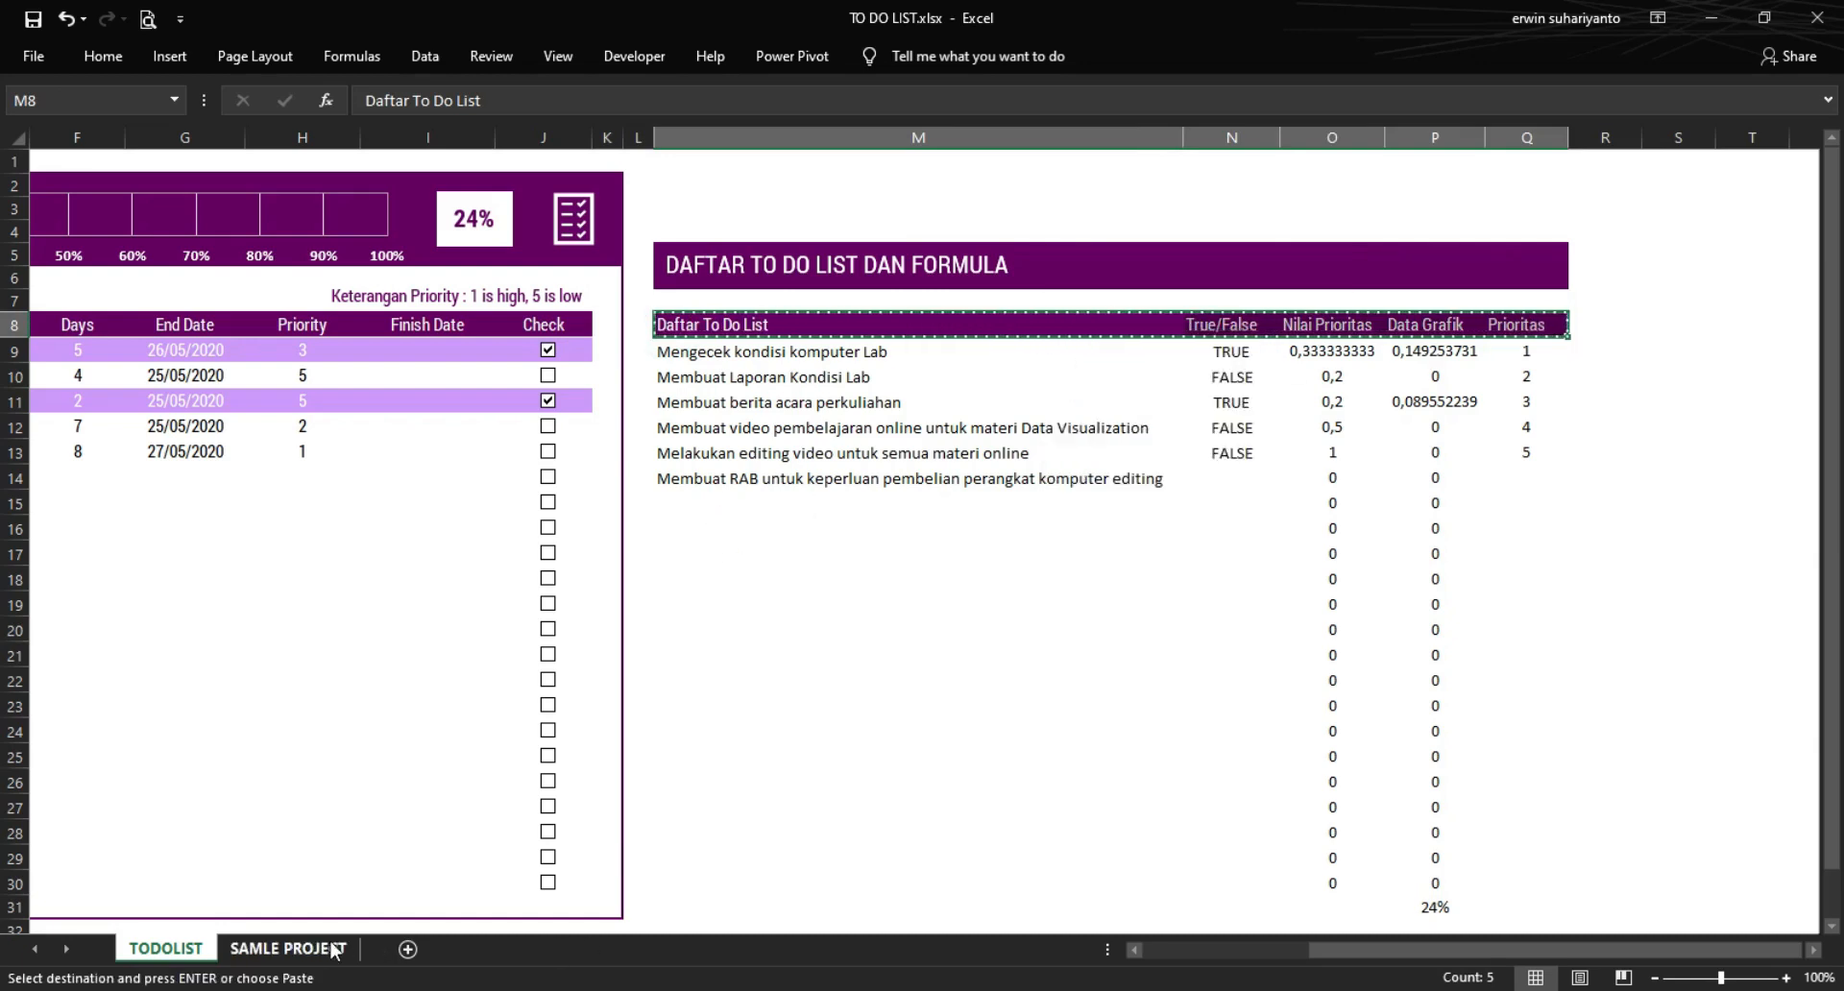
click(288, 949)
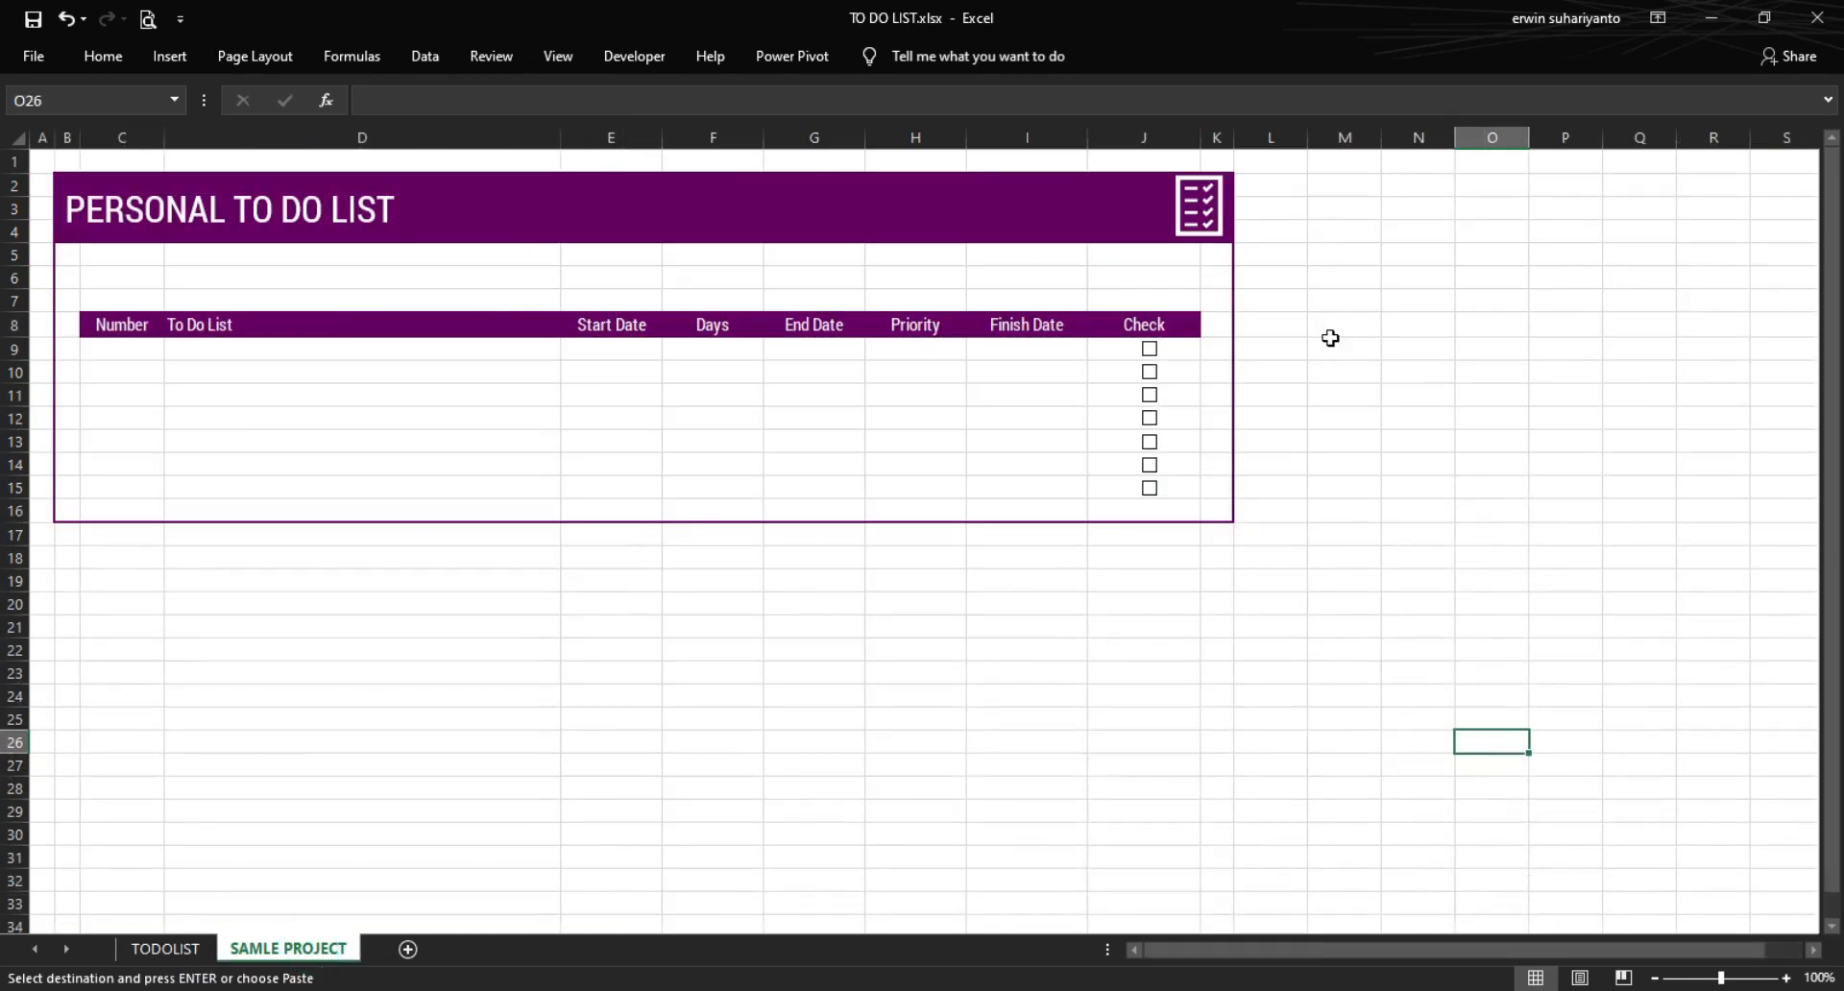
right_click(1340, 326)
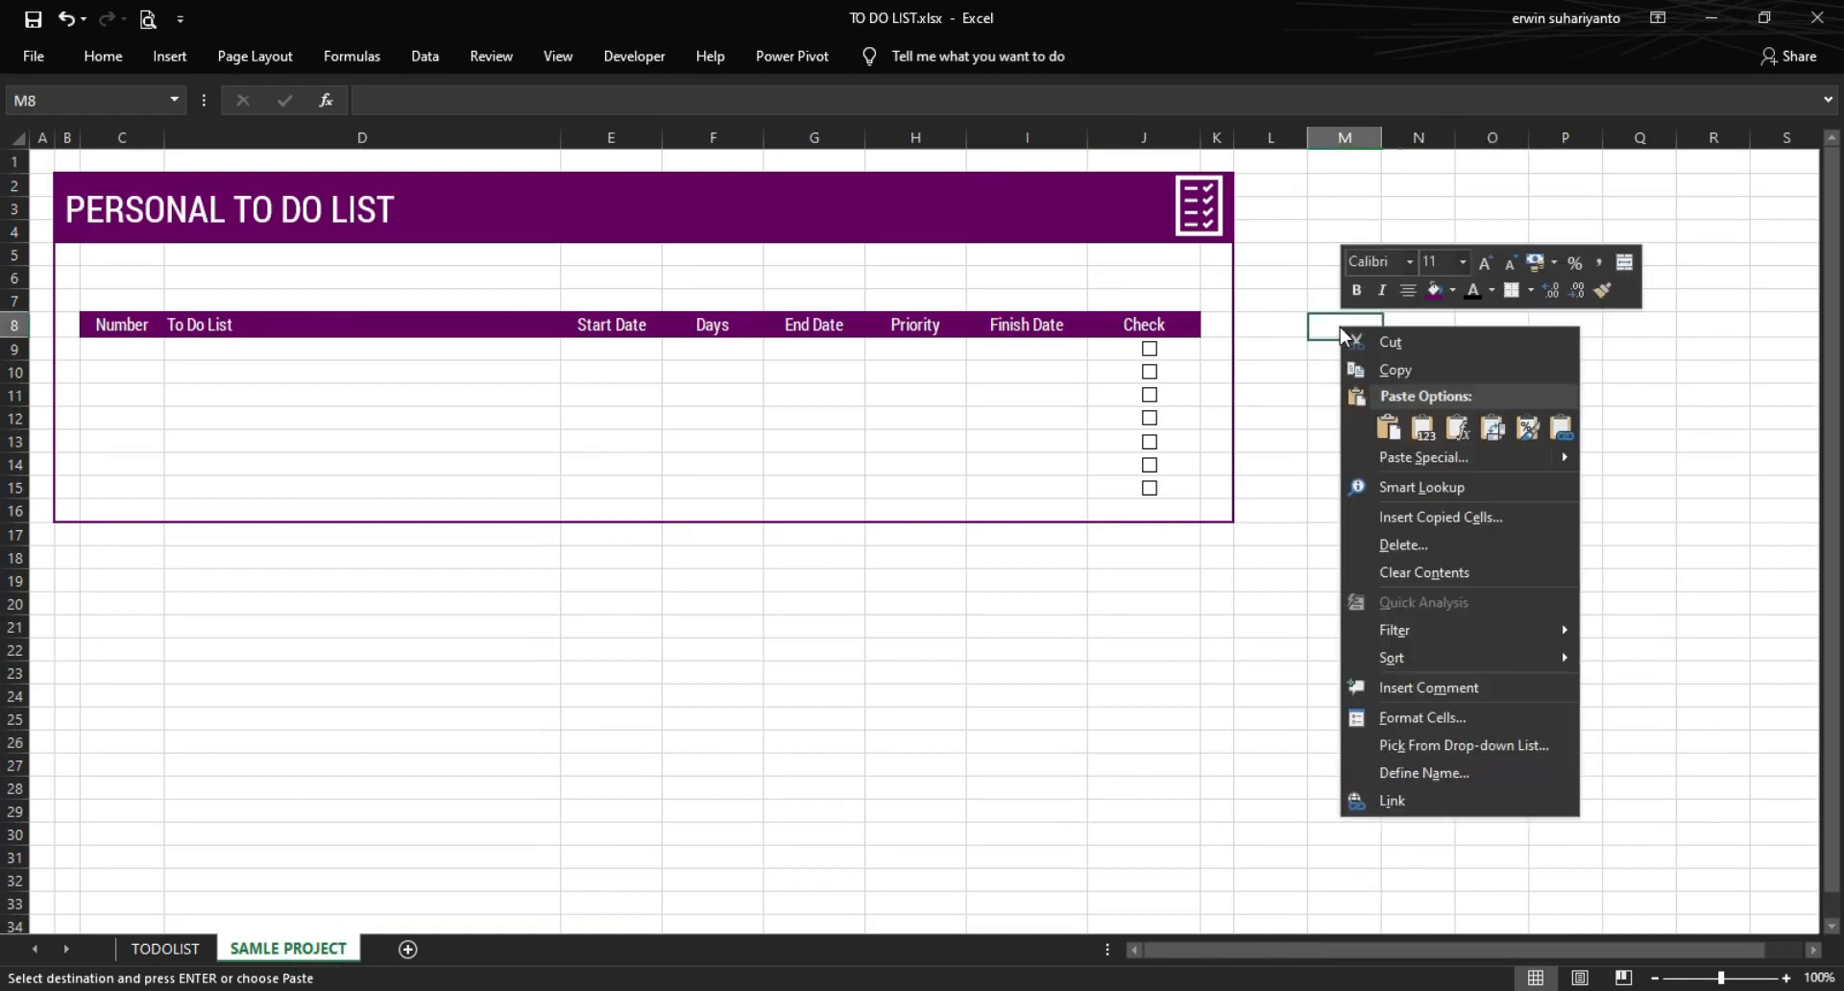
click(1381, 422)
click(1380, 418)
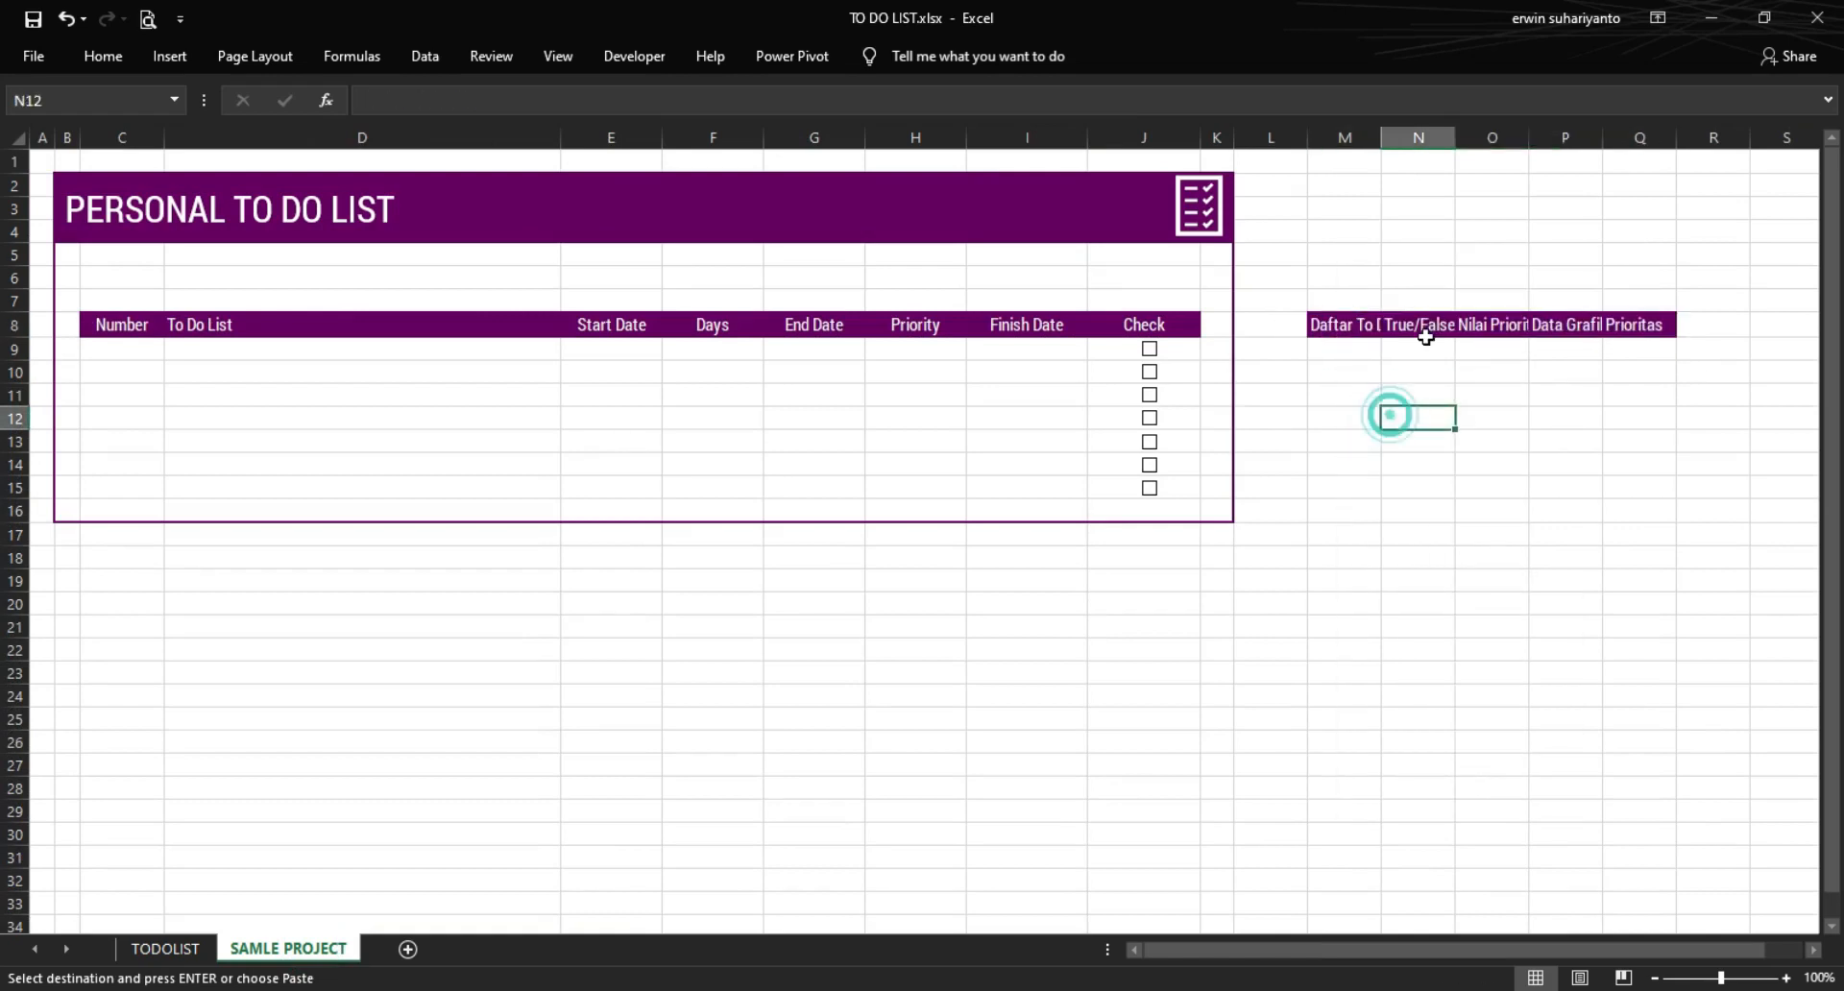
- Widen columns M to Q on the SAMLE PROJECT sheet so the pasted helper table headers fit fully
drag(1381, 137, 1723, 142)
click(1337, 604)
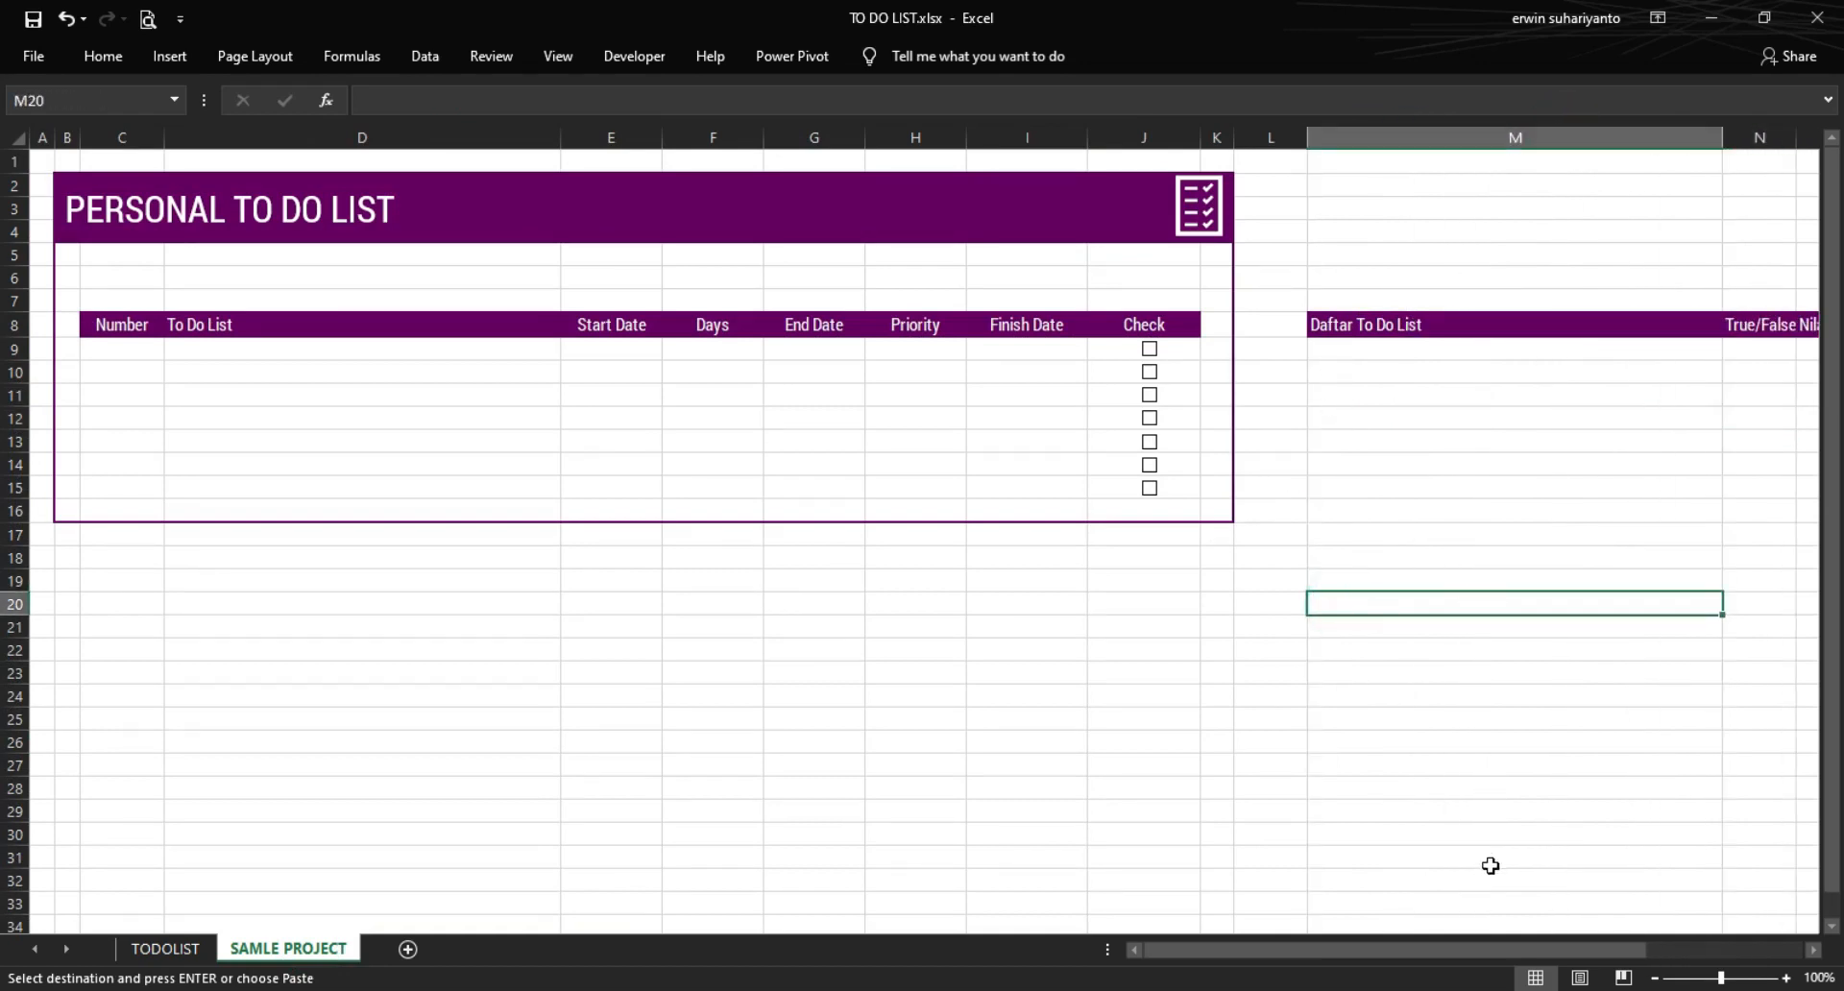
drag(1345, 949, 1502, 949)
drag(1265, 140, 1632, 137)
click(1461, 395)
drag(1395, 138, 1414, 137)
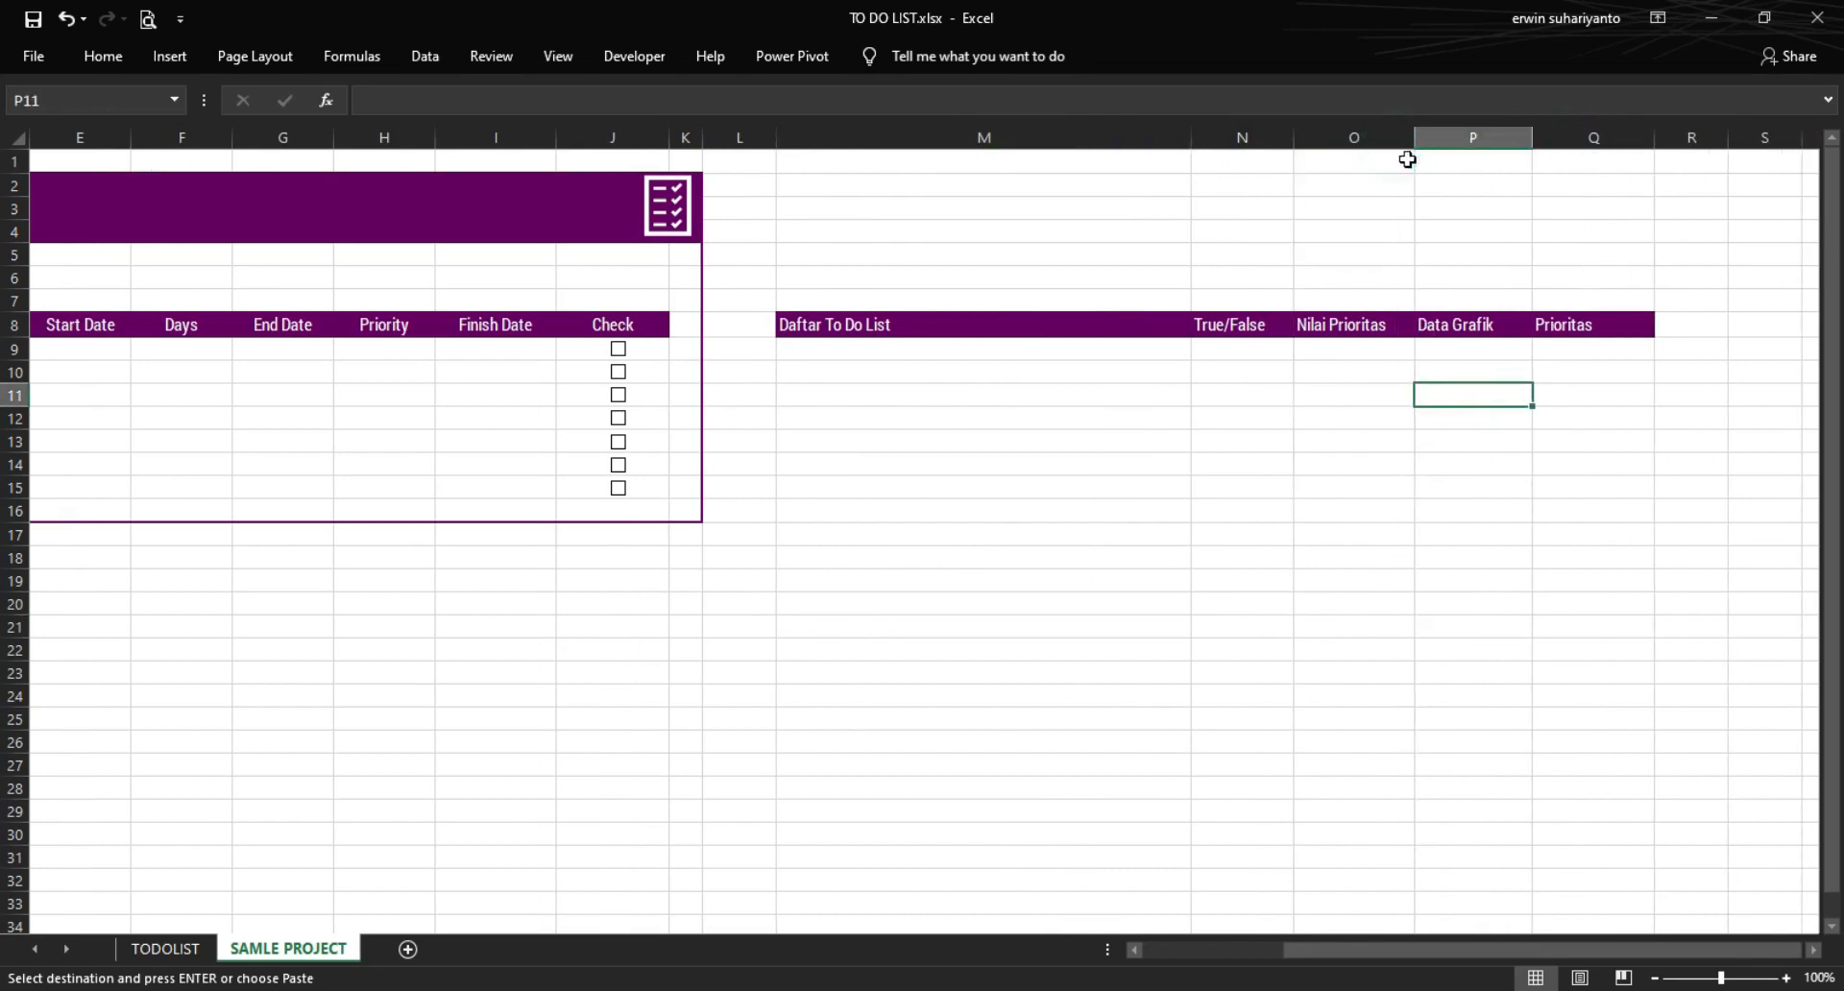
click(1326, 440)
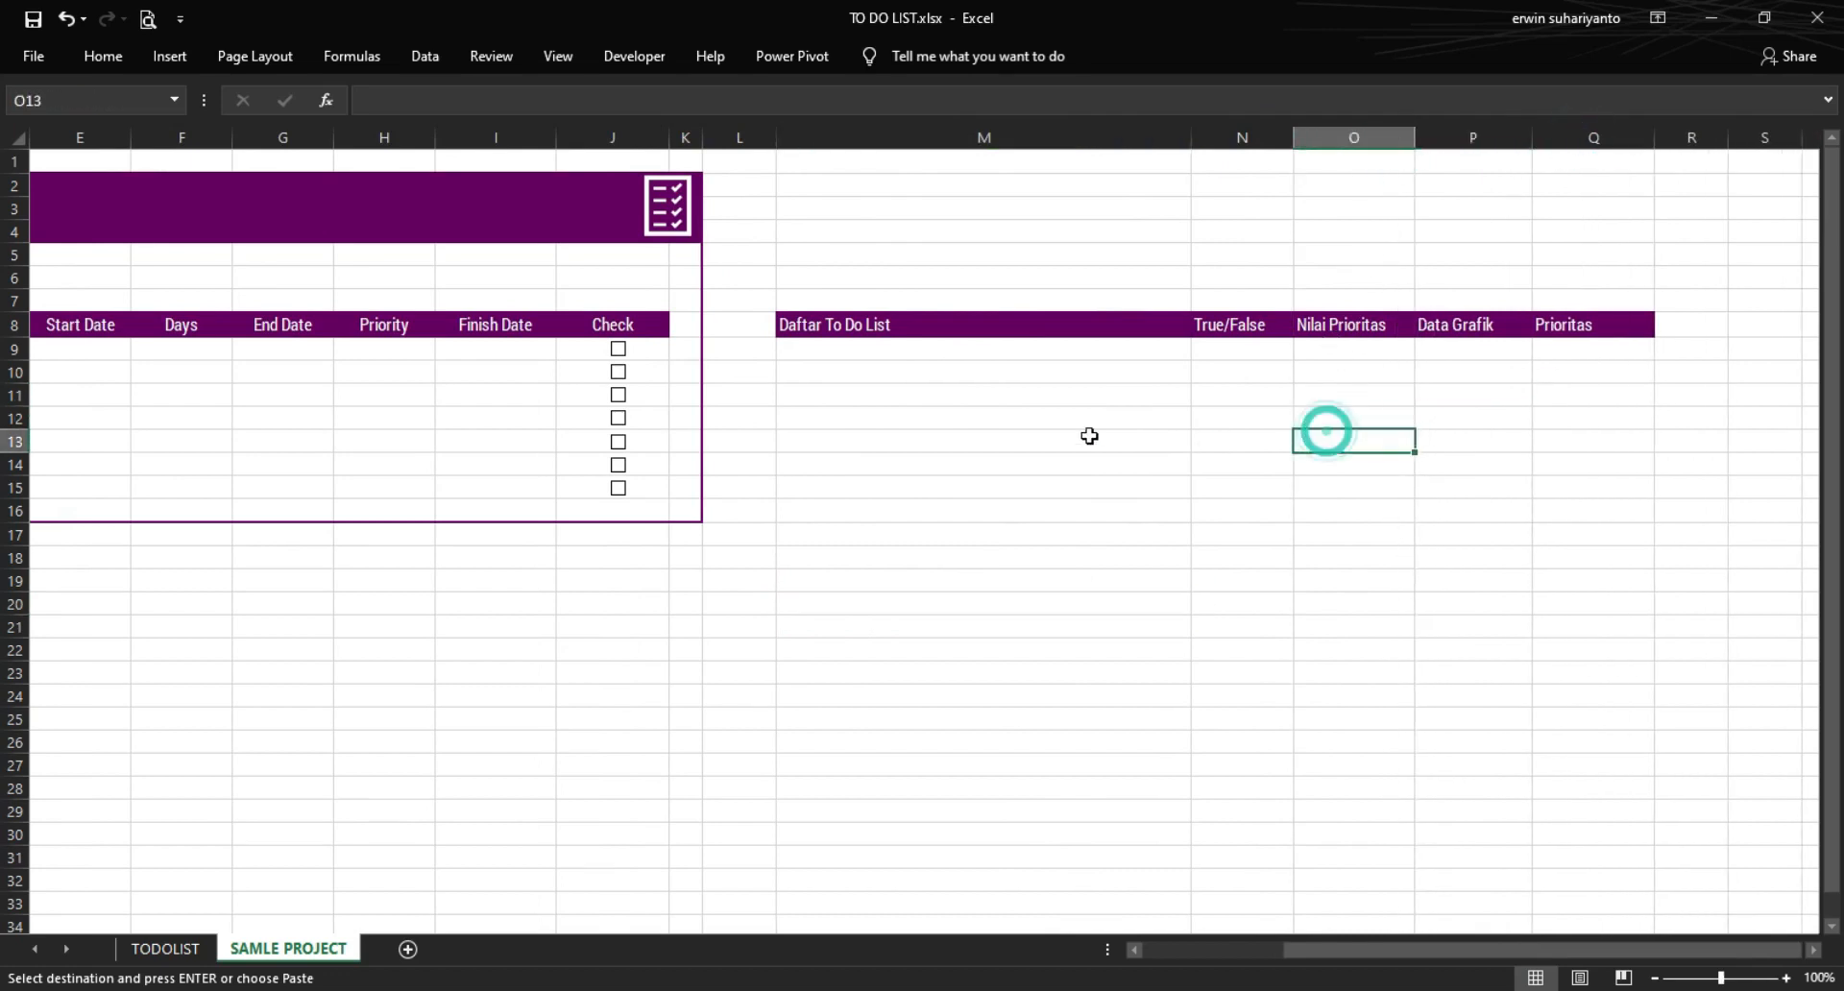
click(860, 356)
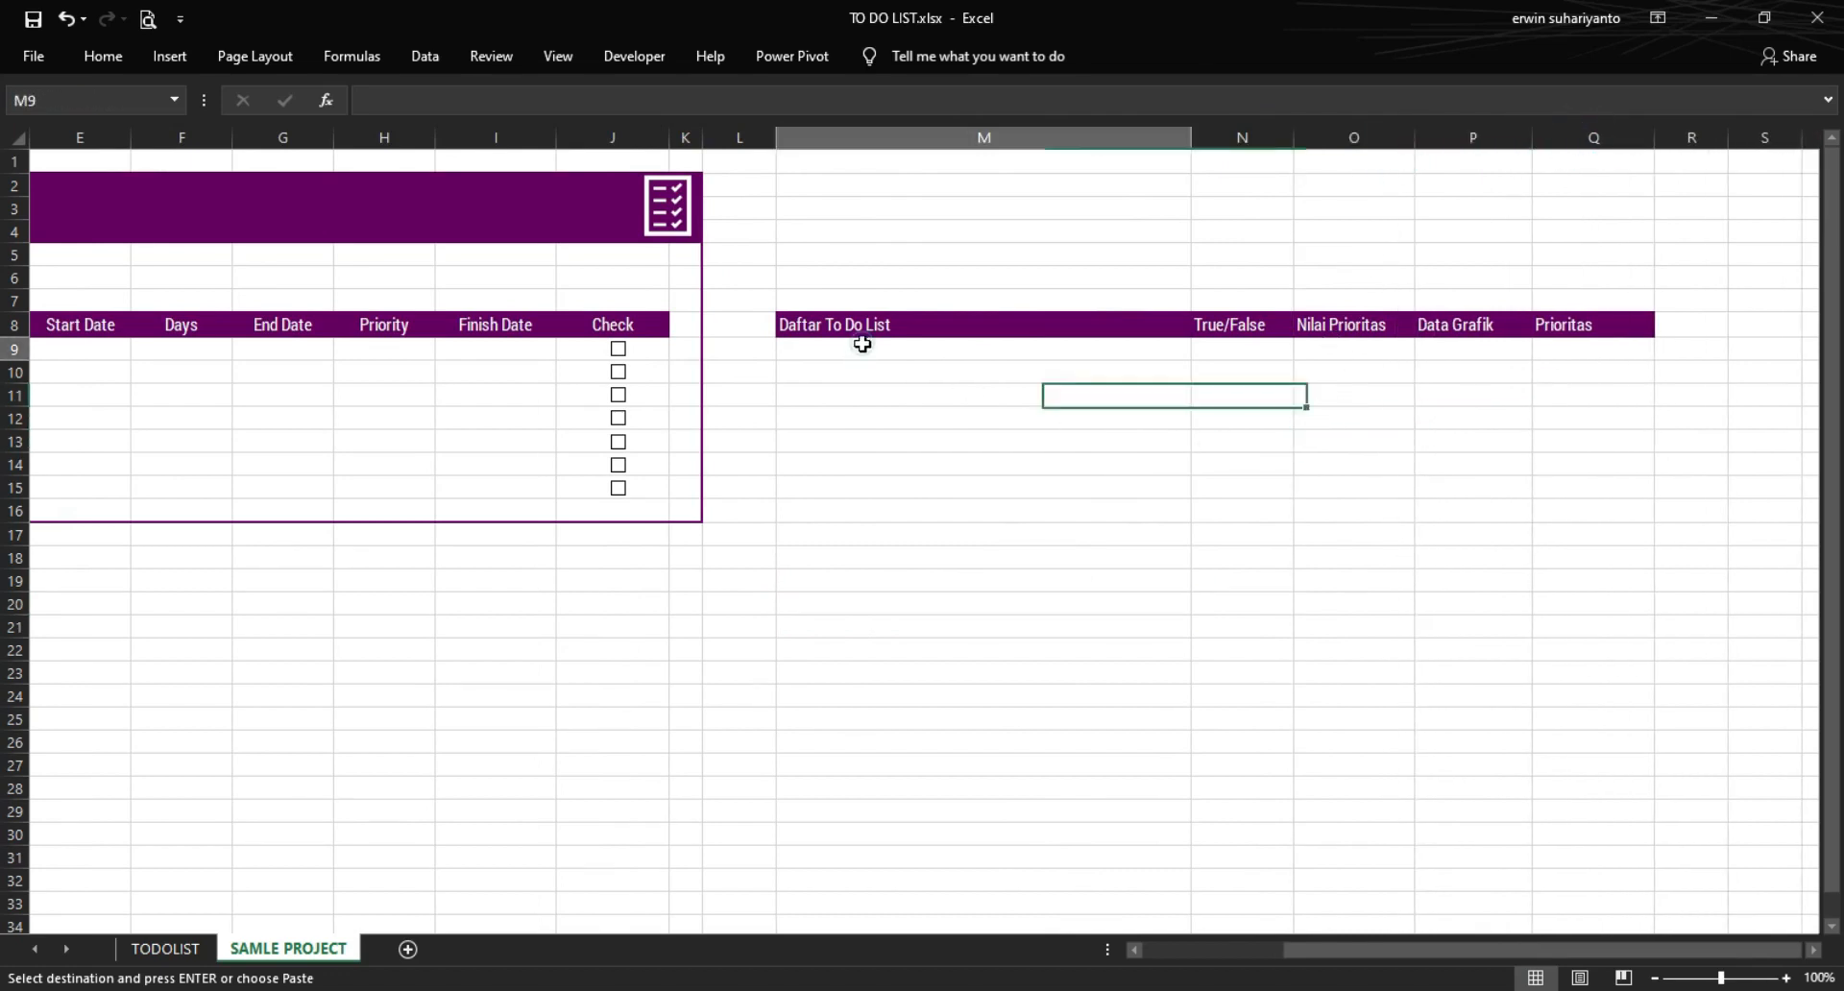
click(939, 350)
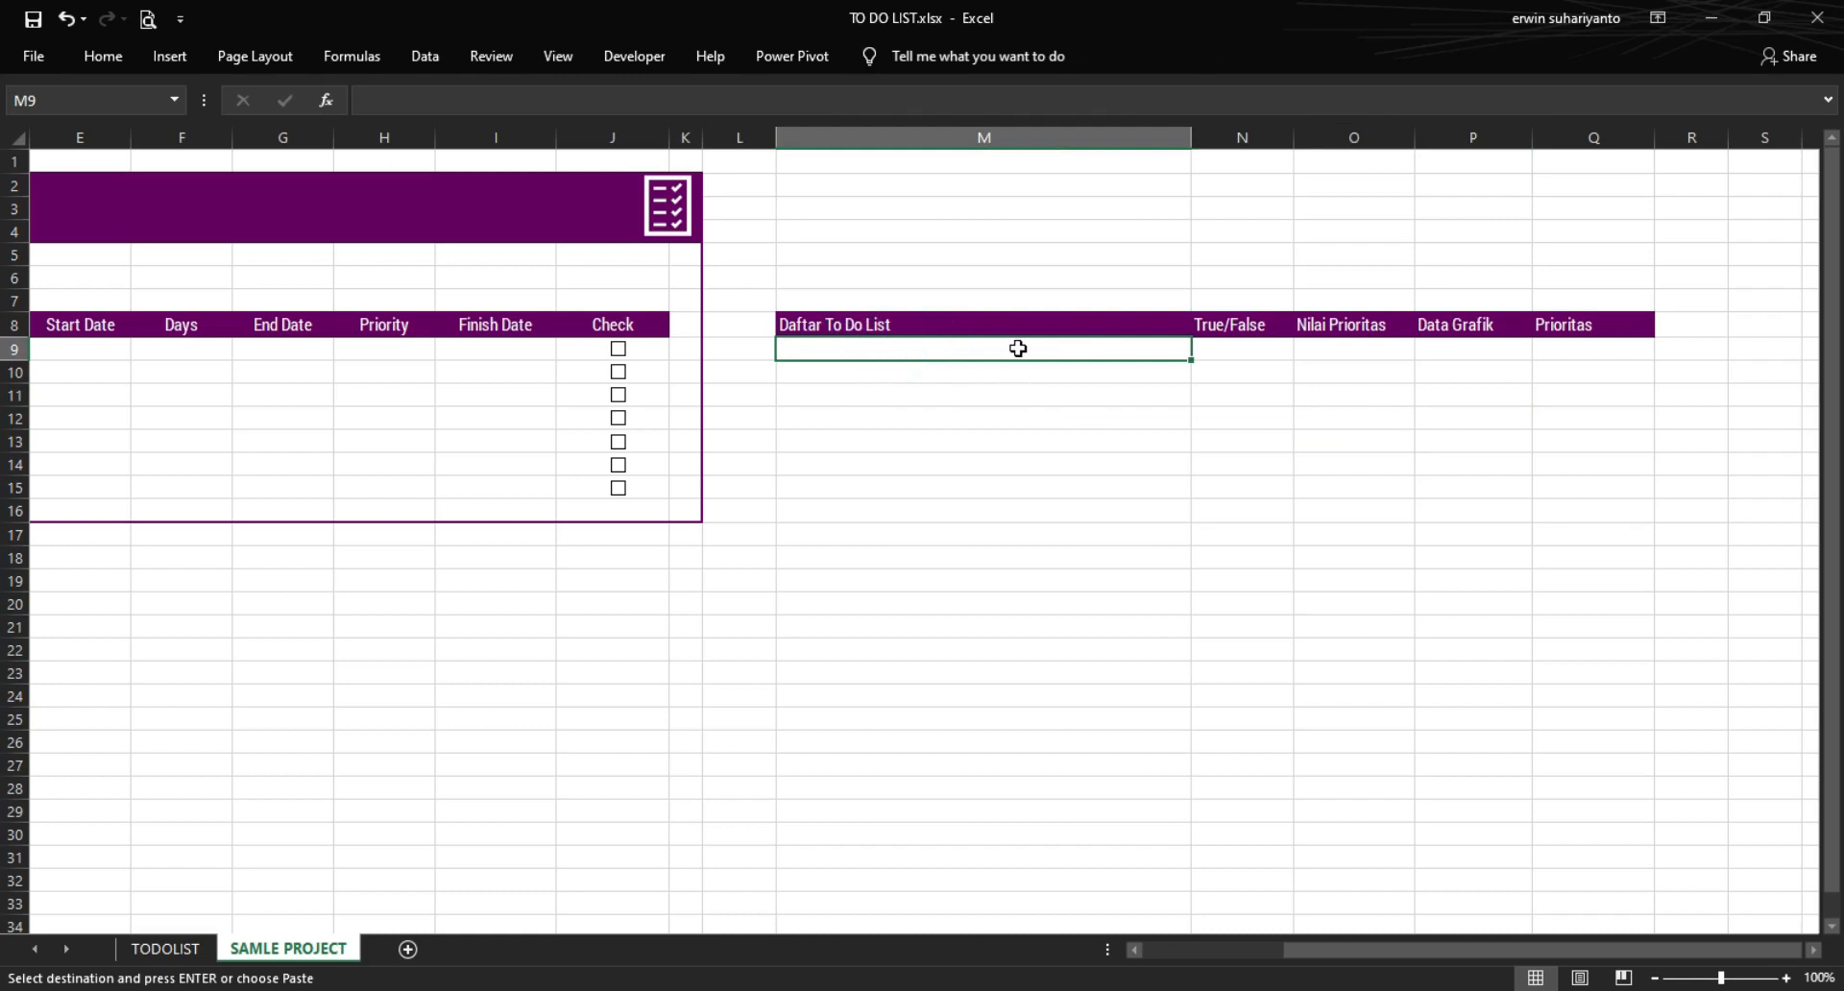
click(1013, 371)
click(1009, 349)
click(988, 374)
click(986, 352)
click(965, 372)
click(944, 348)
click(926, 505)
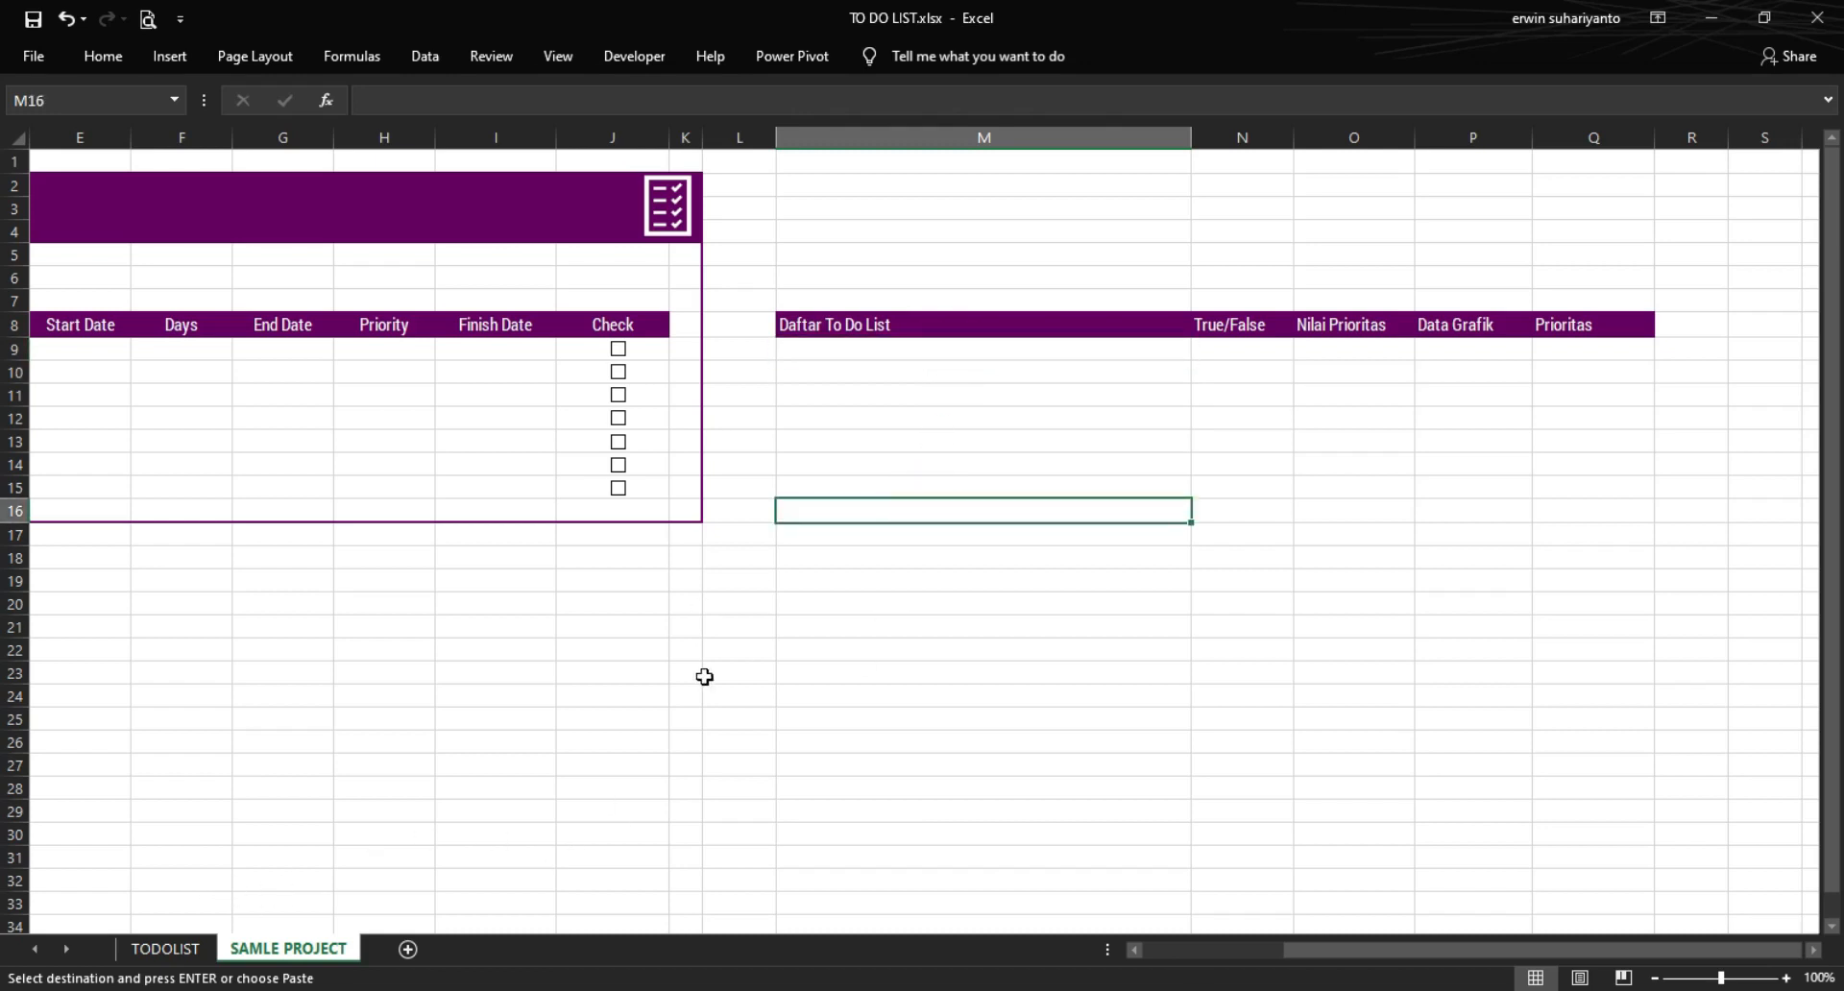
drag(893, 350, 936, 536)
click(1209, 949)
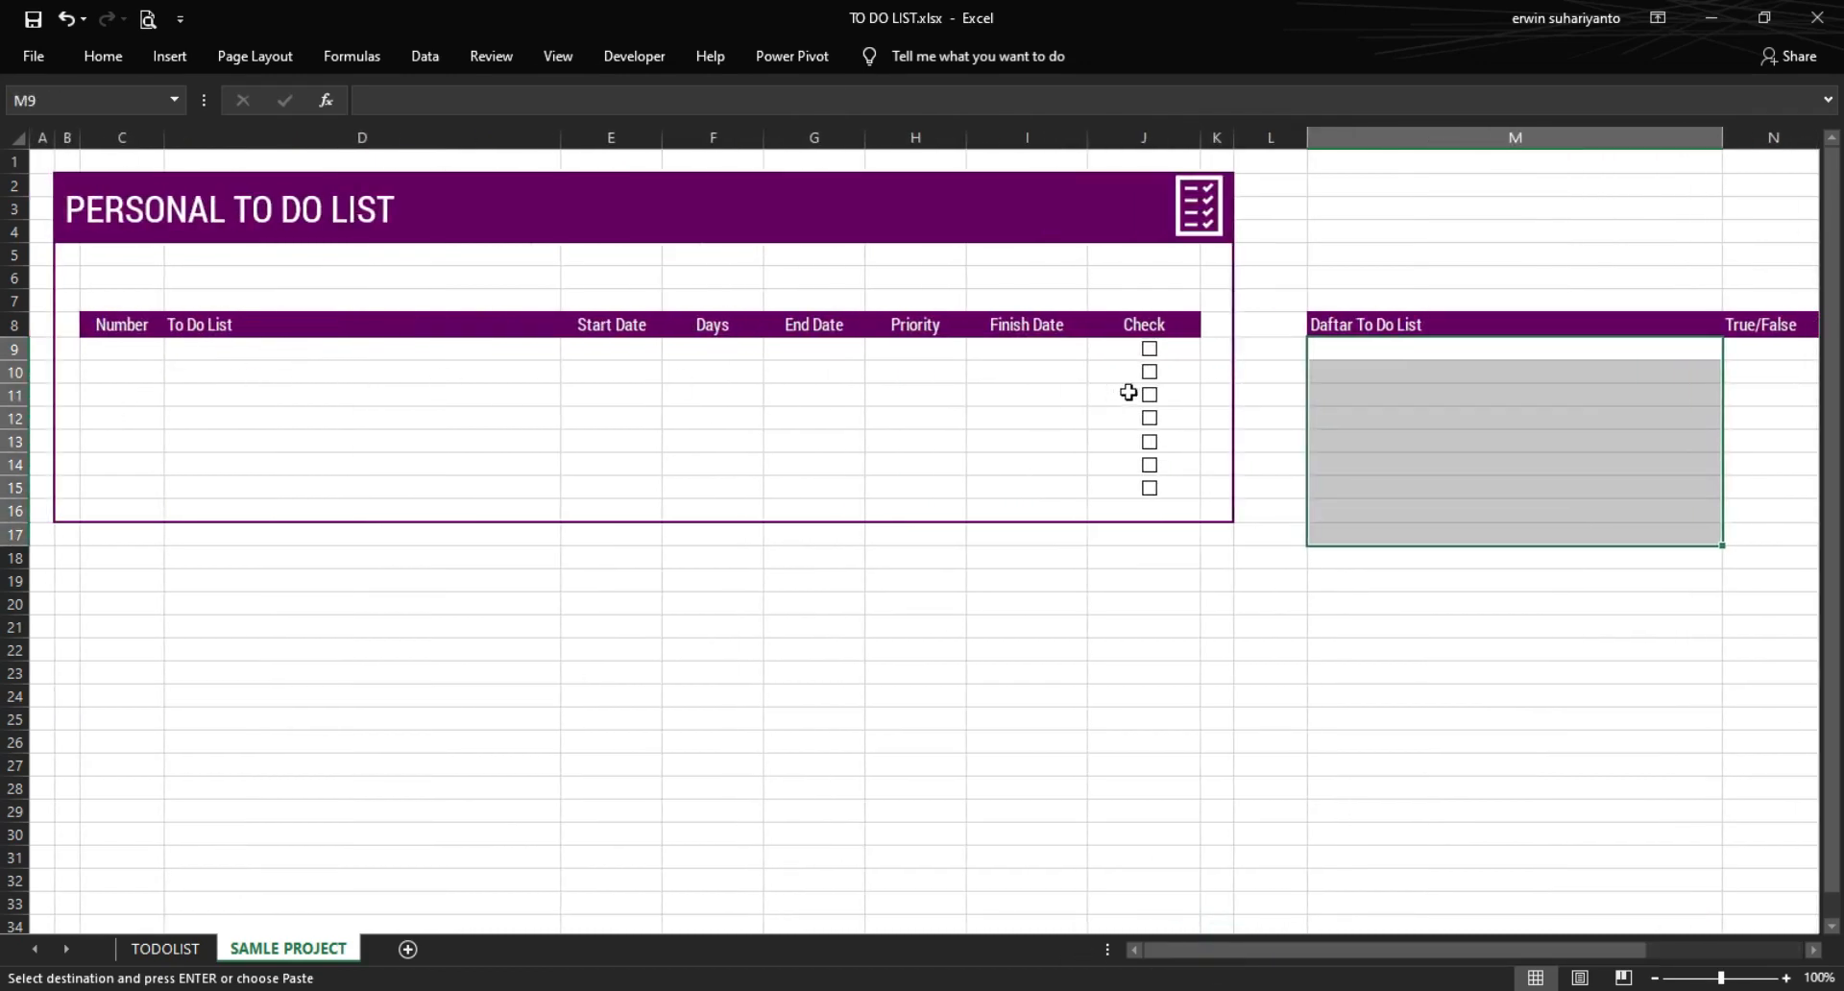
click(1364, 352)
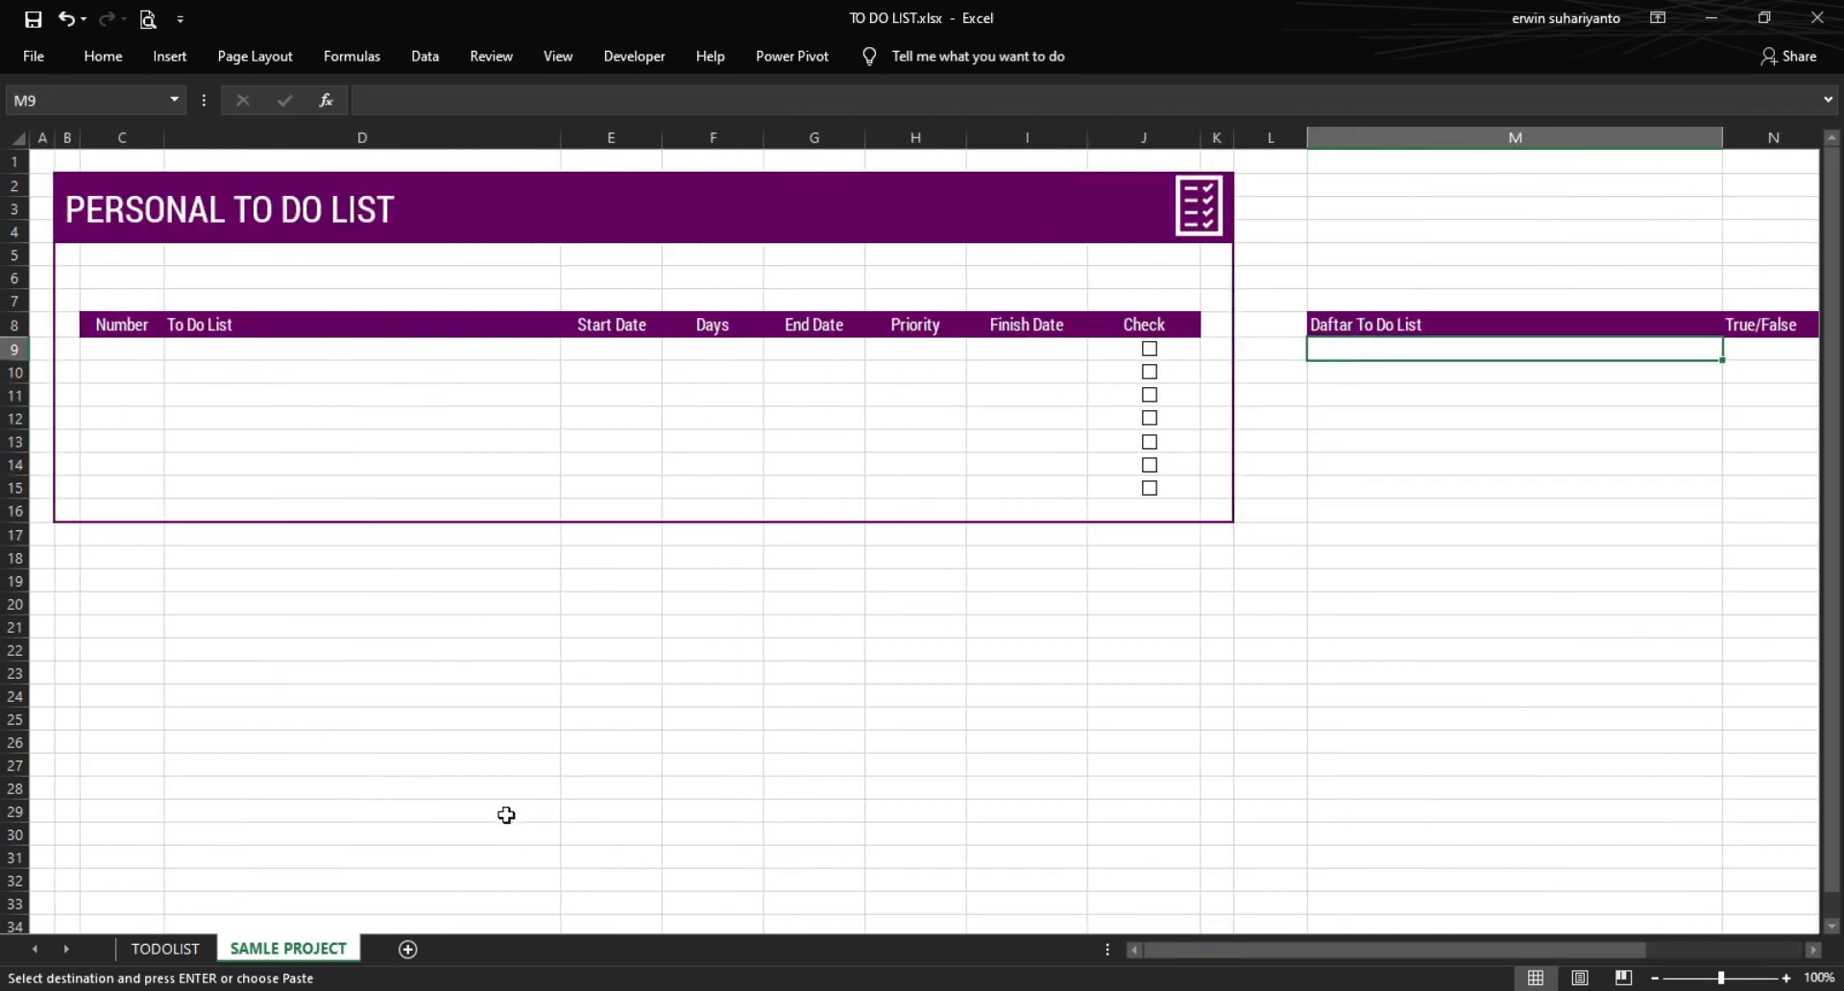
- Copy the six task entries M9:M14 from the TODOLIST sheet and paste them under Daftar To Do List at M9 on SAMLE PROJECT
click(165, 948)
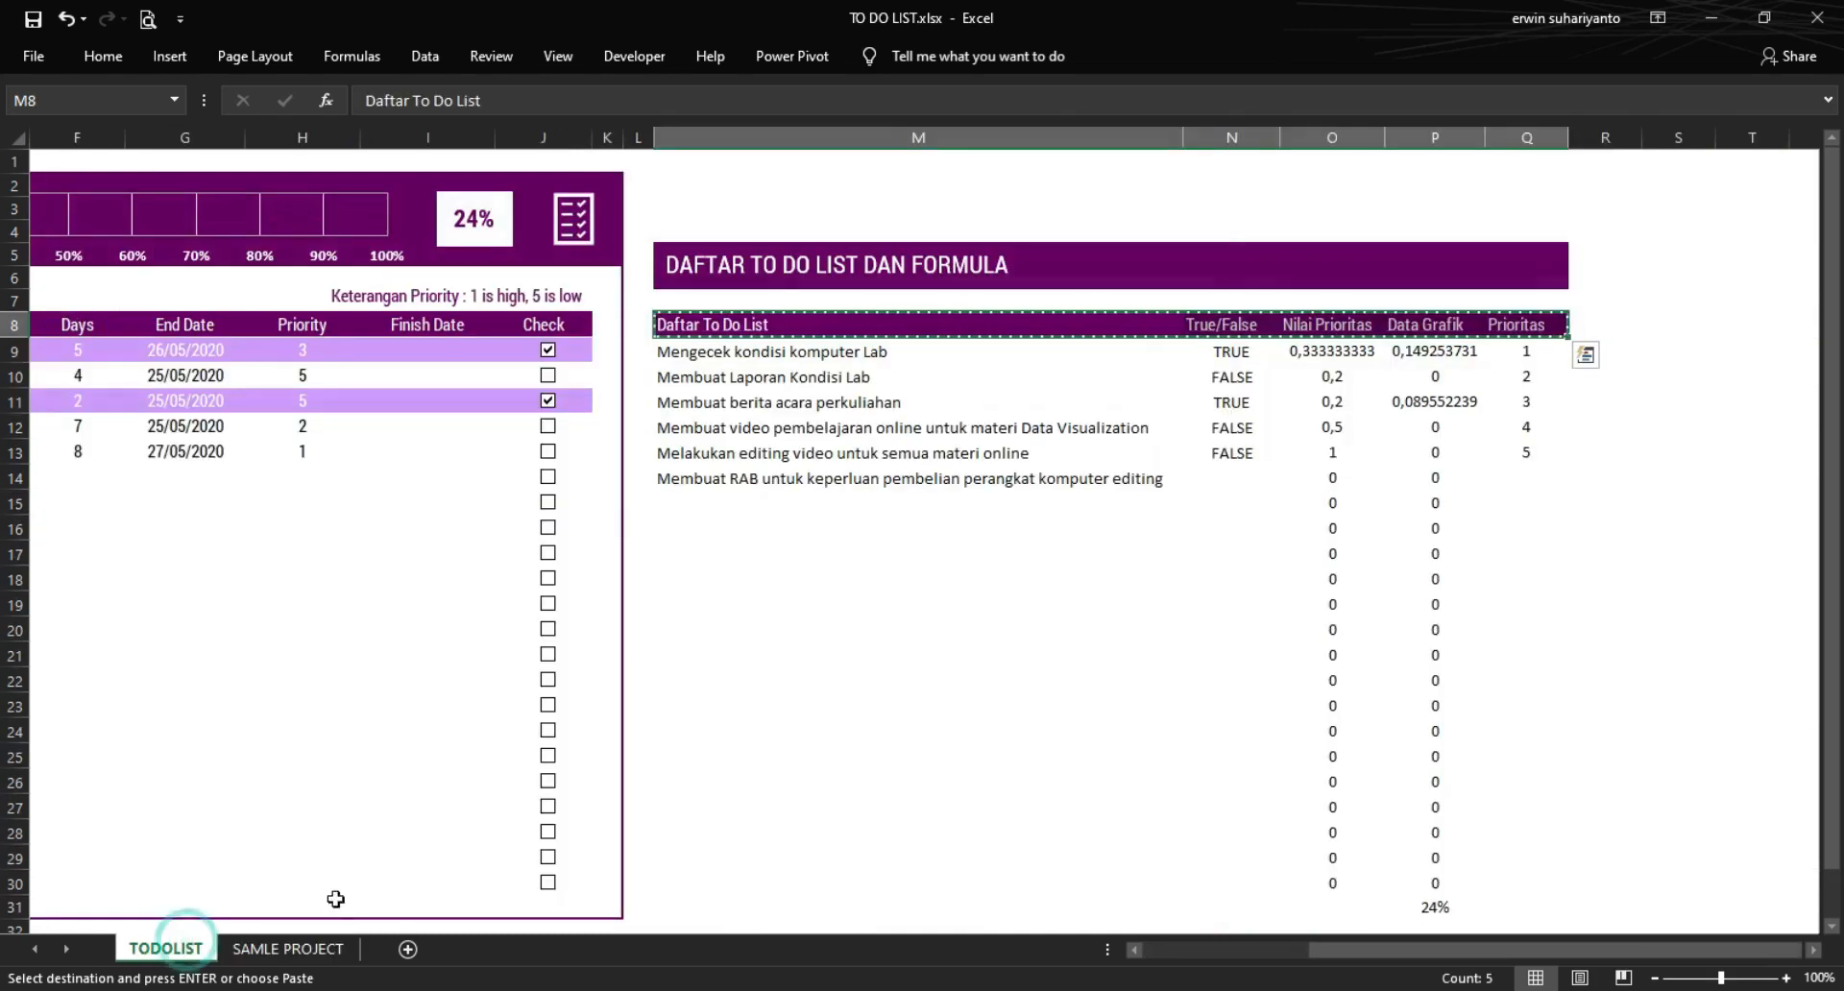
click(768, 351)
key(shift+Down)
key(shift+Down)
key(shift+Down)
key(shift+Down)
key(shift+Down)
right_click(755, 389)
click(807, 429)
click(284, 949)
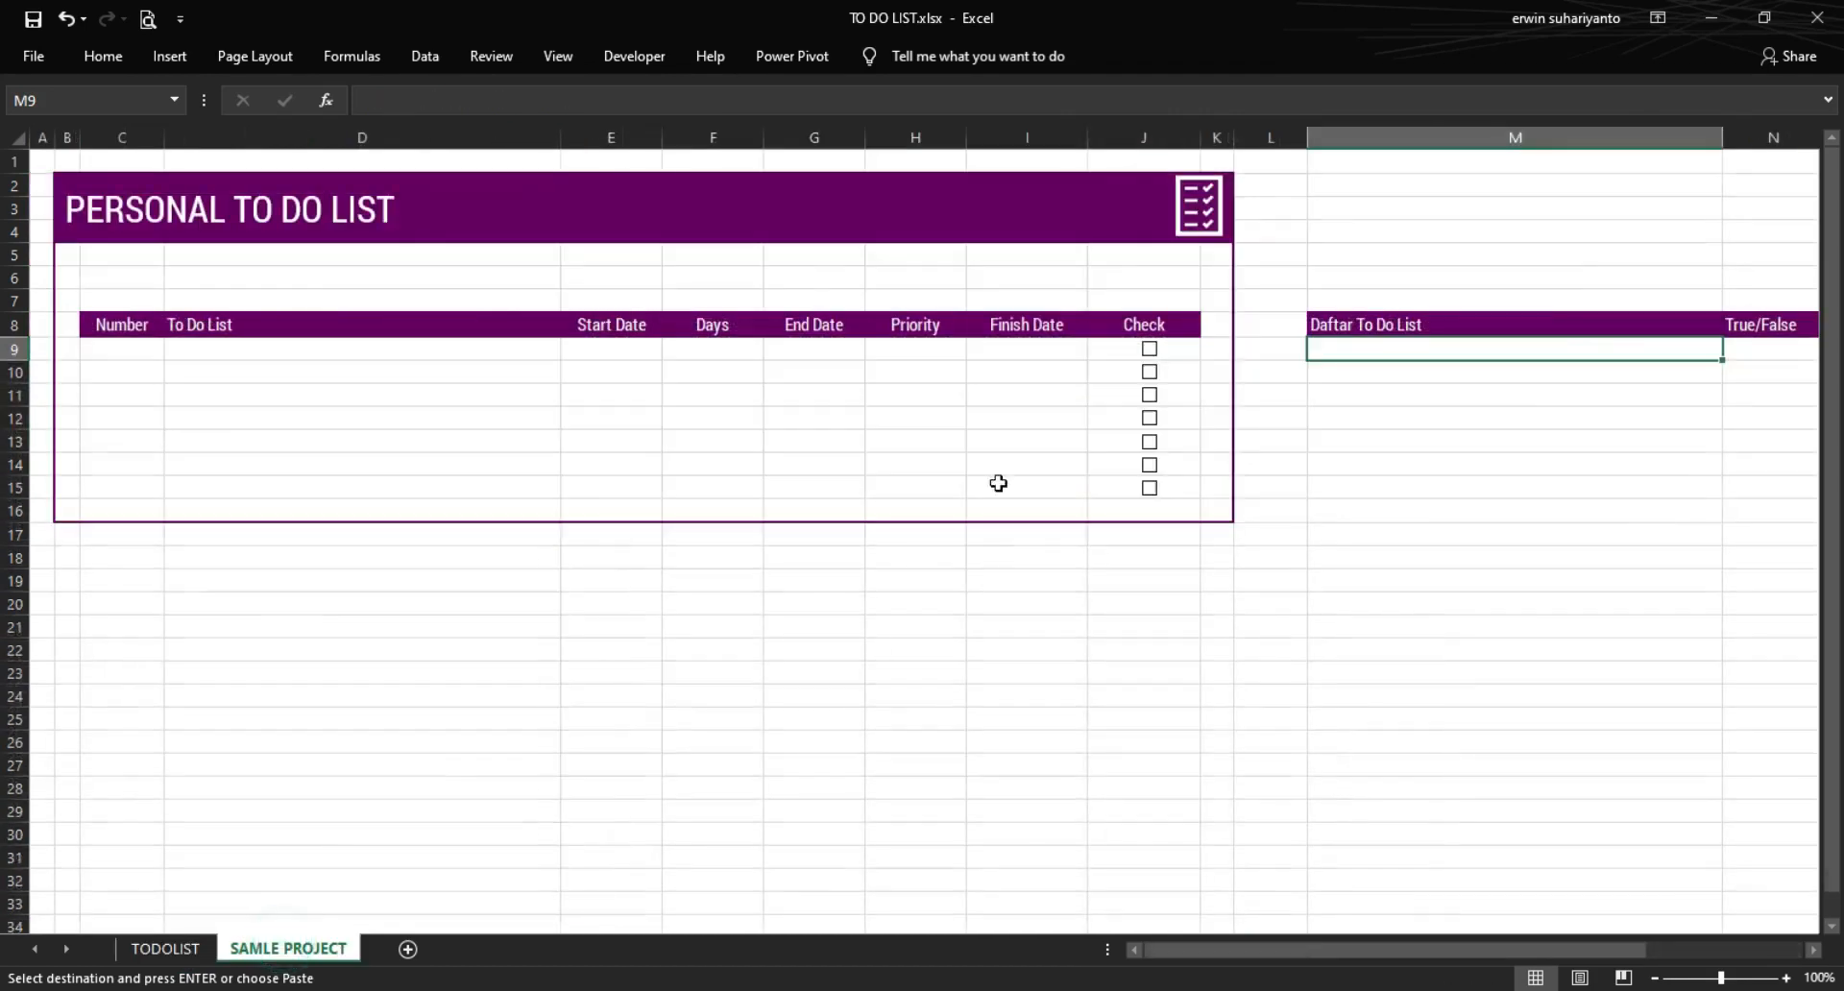
right_click(1395, 364)
click(1474, 451)
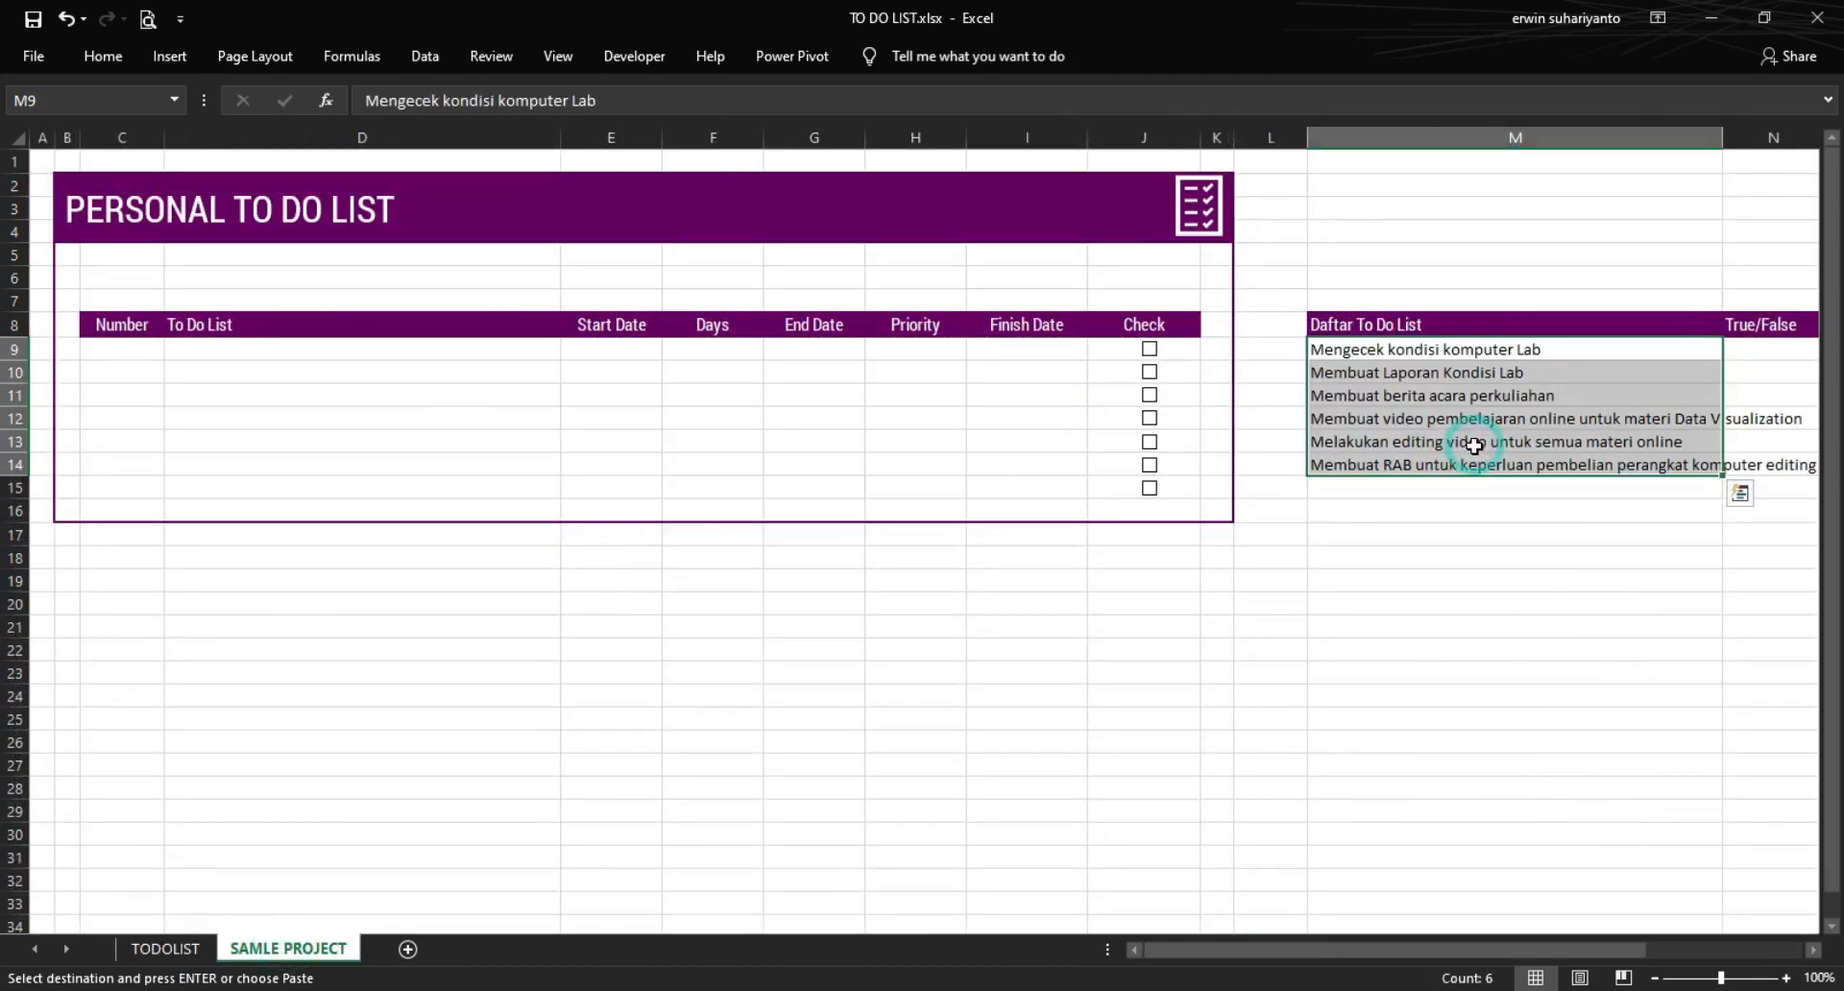
- Widen column M further so the longest pasted task description fits in its cell
click(1445, 519)
drag(1383, 949, 1531, 937)
drag(1191, 137, 1304, 137)
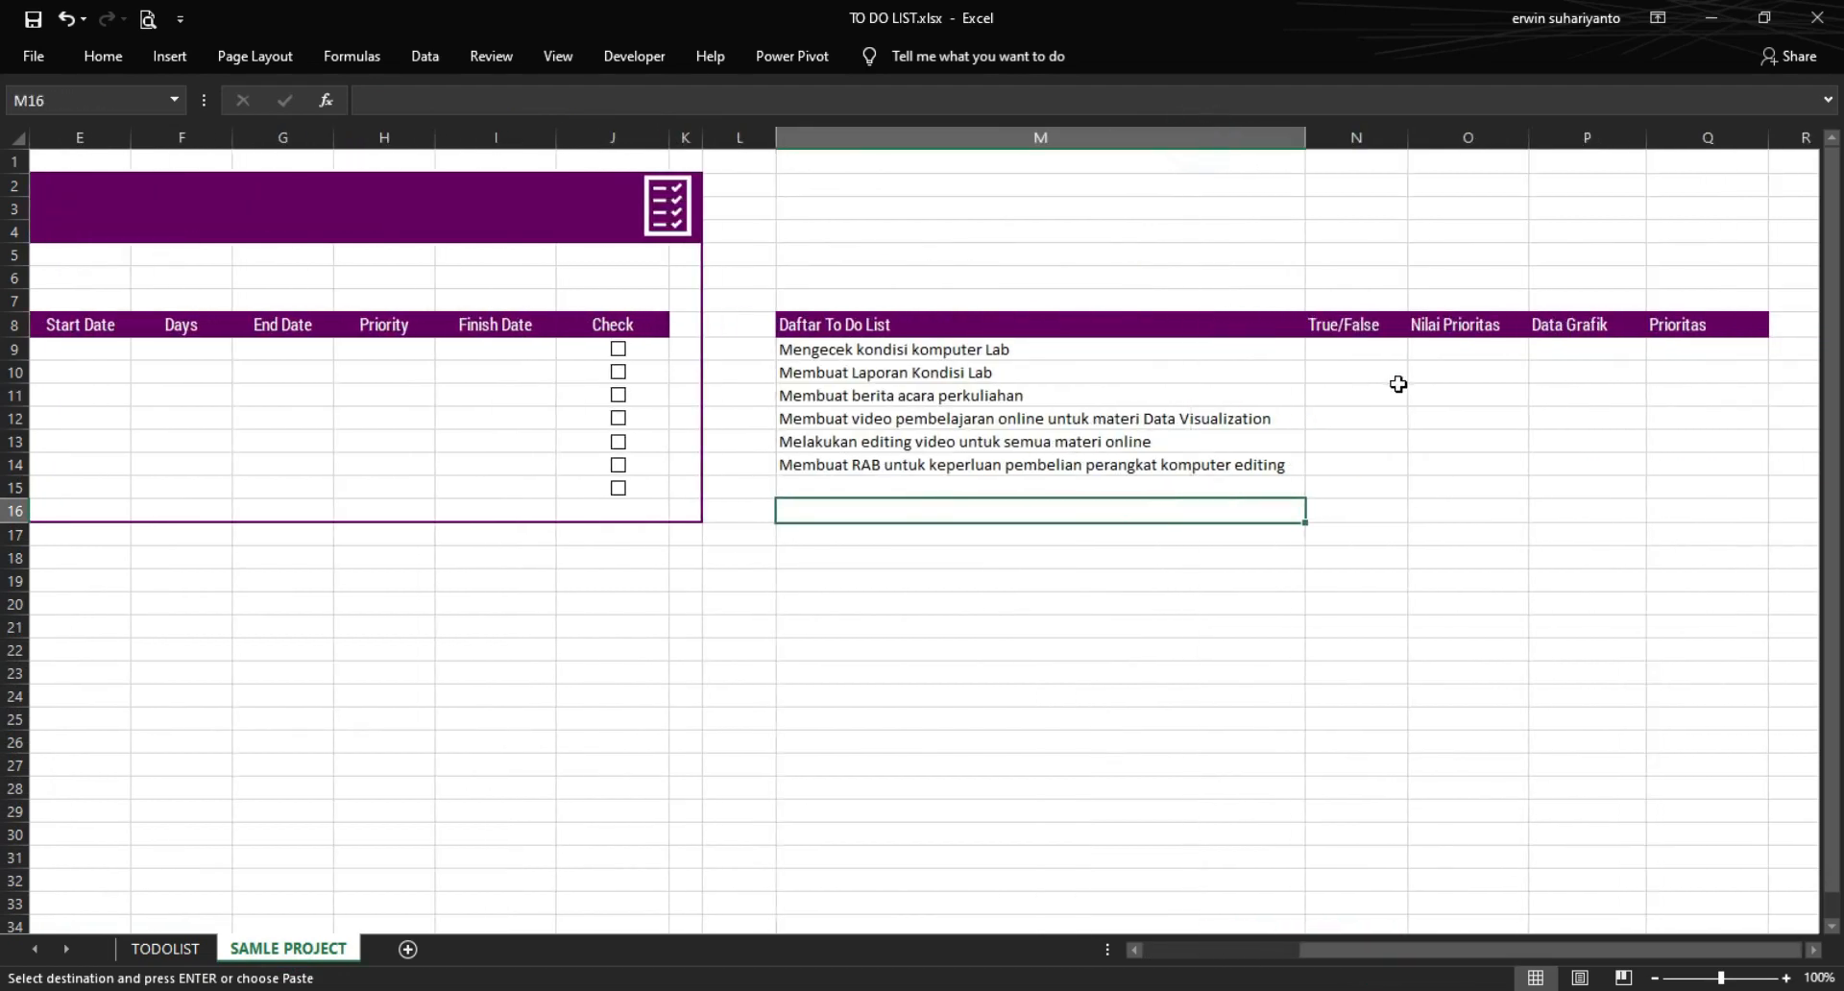
- Toggle the first task's check box off and on in the TODOLIST sheet to examine its True/False link, and return to SAMLE PROJECT
click(1361, 413)
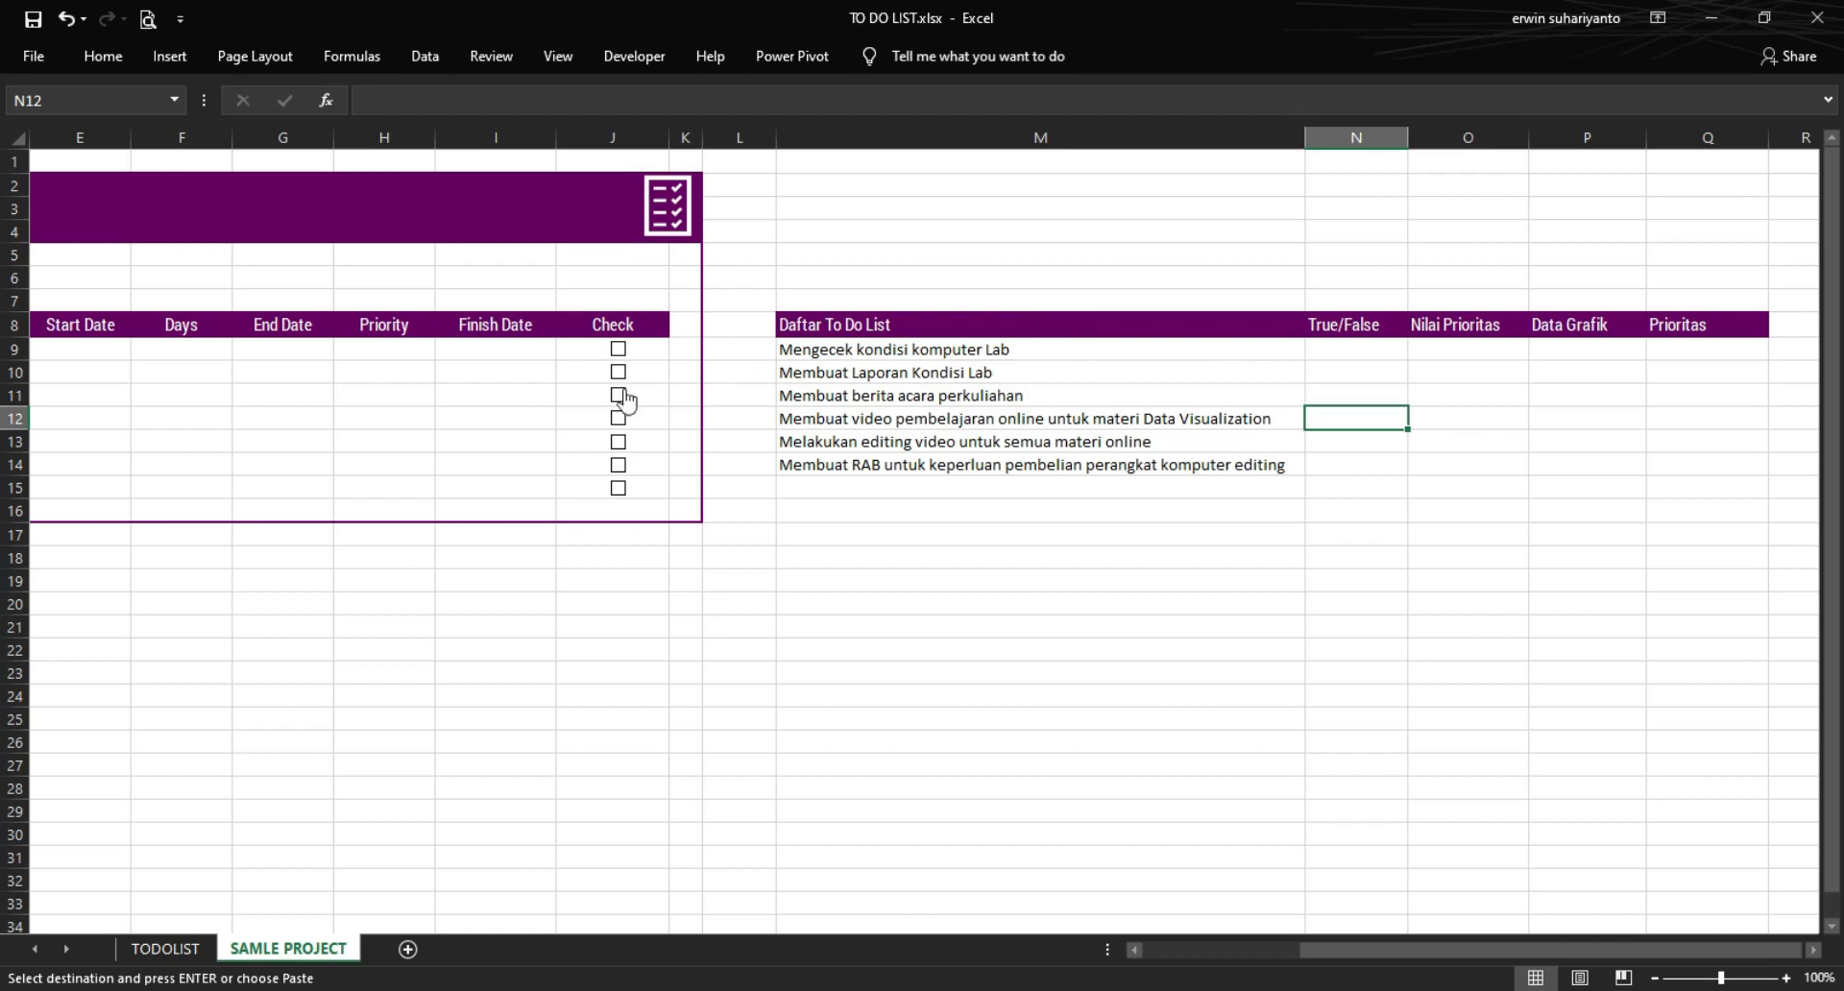
click(152, 949)
click(893, 679)
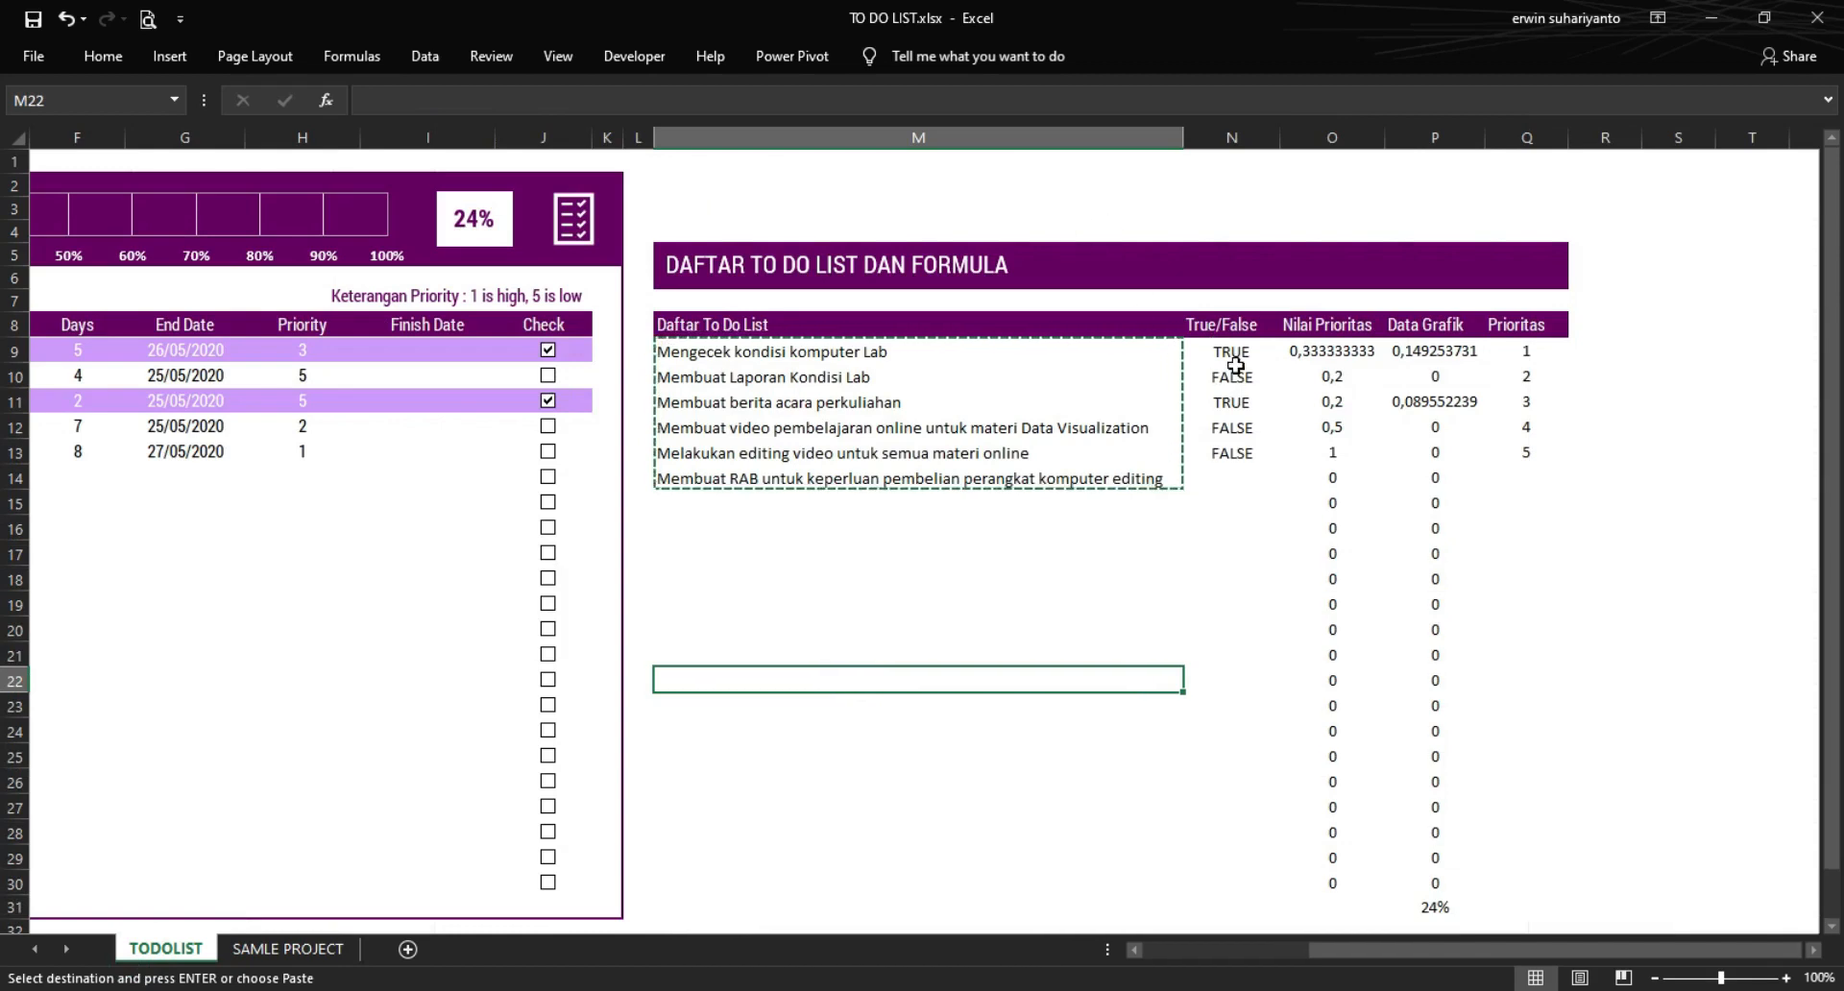
click(547, 350)
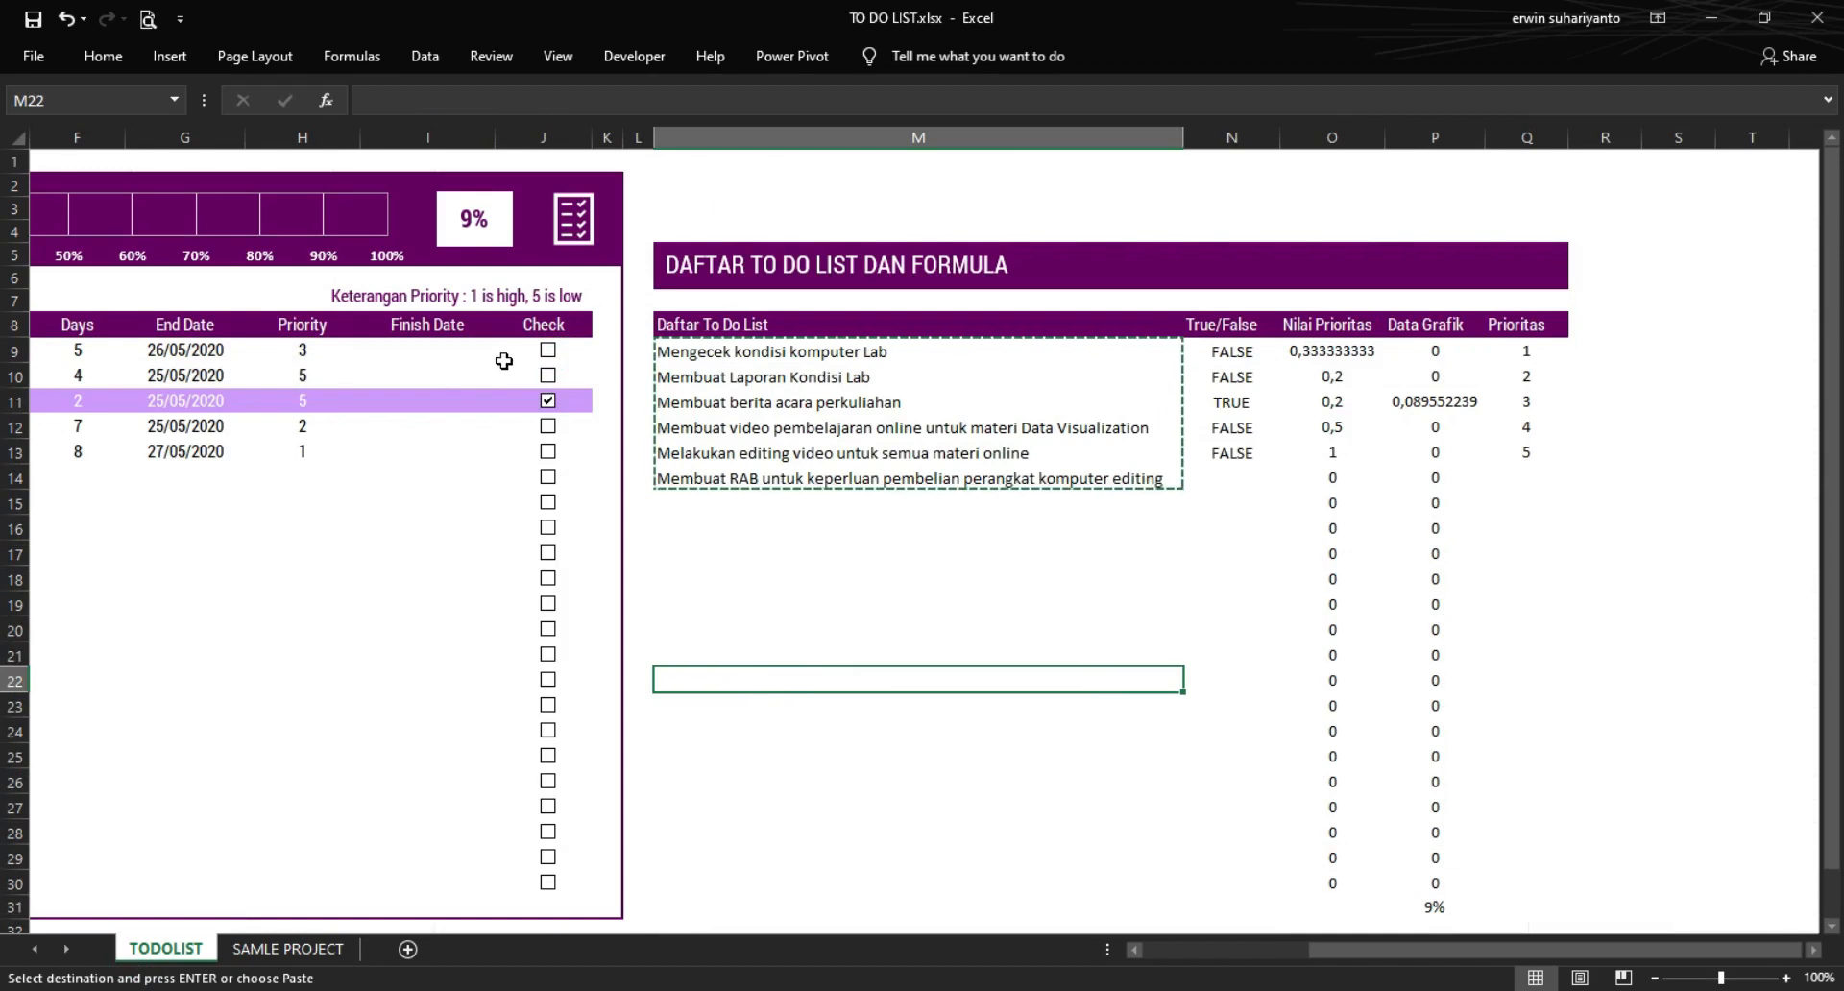
click(547, 350)
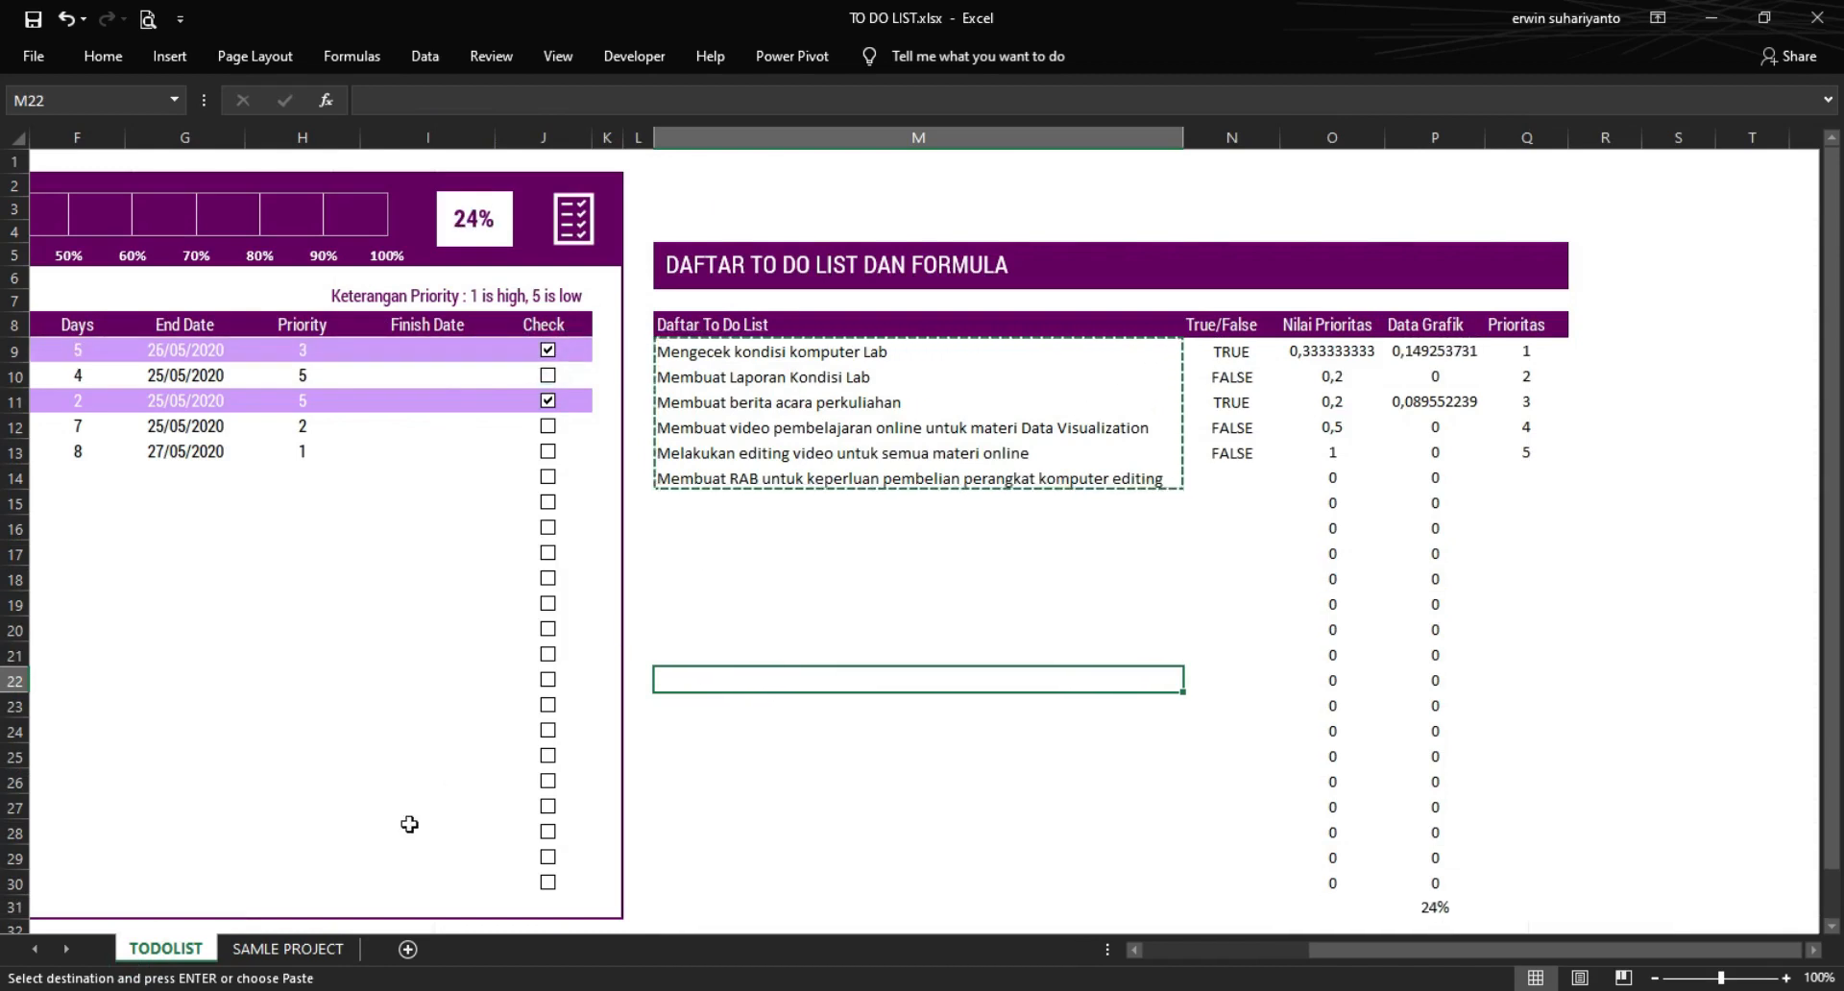
click(288, 949)
click(1433, 502)
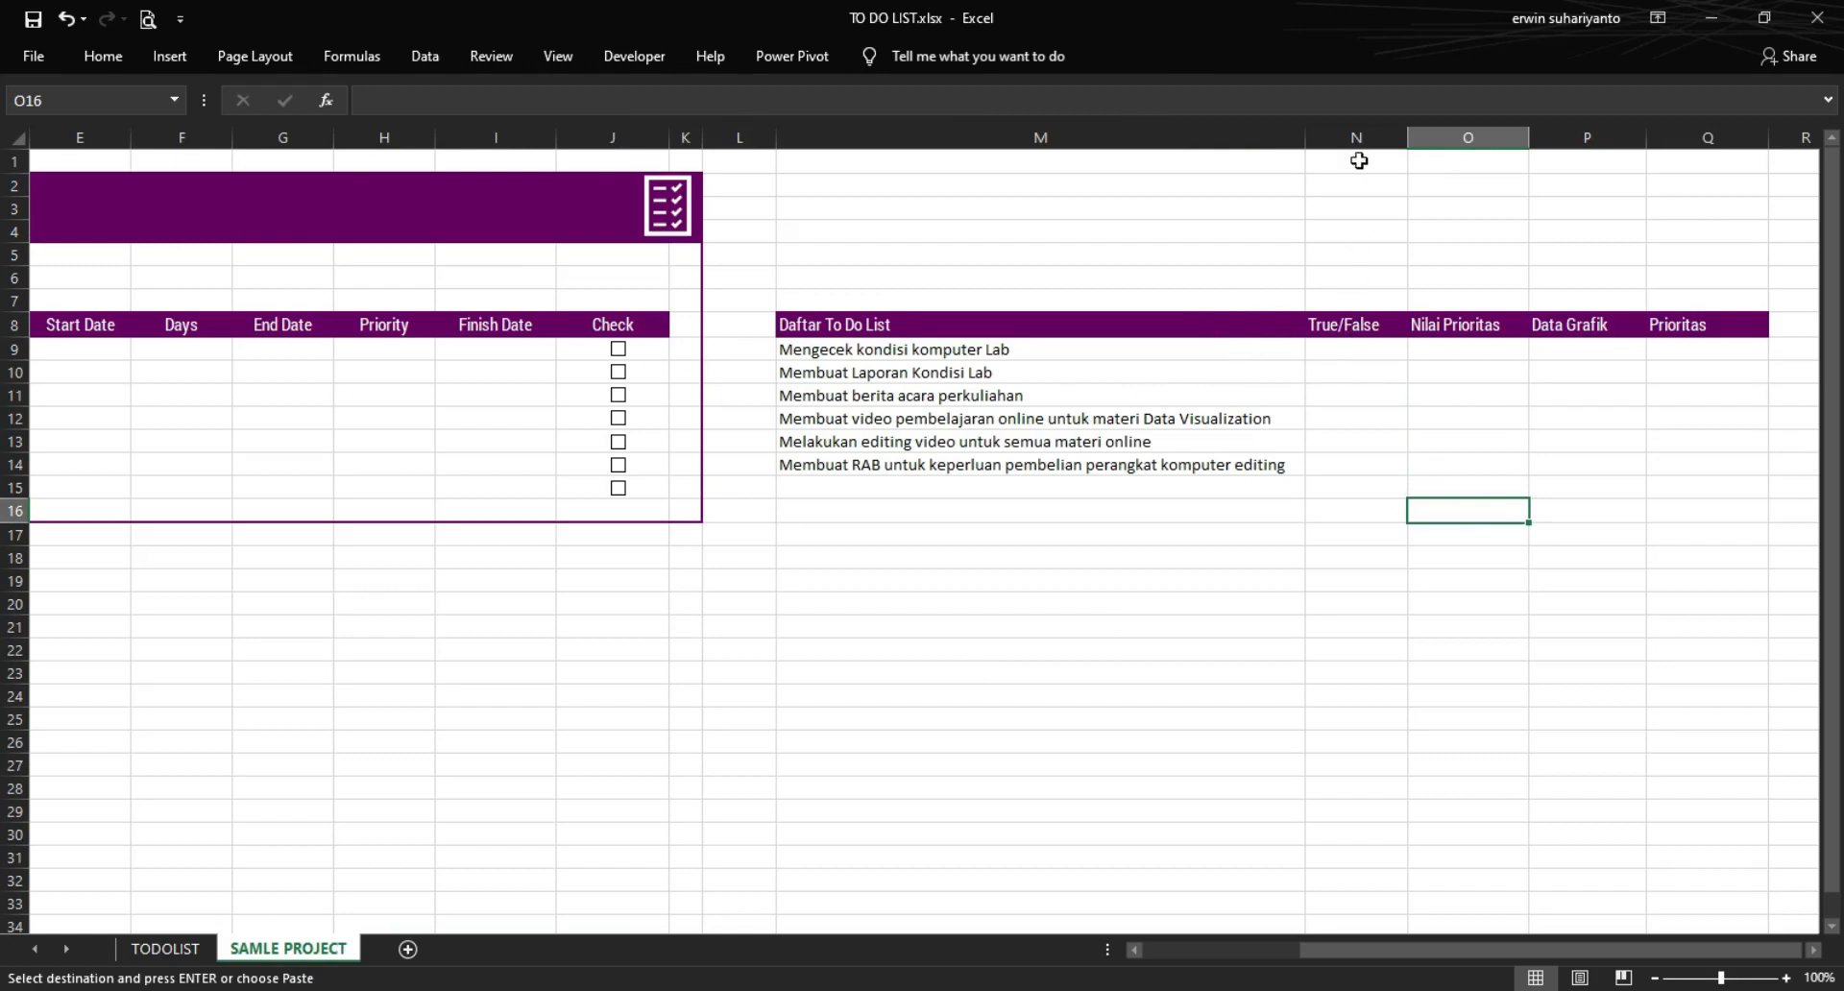
- Link the check box in J9 to cell N9 in the True/False column through its Format Control settings
right_click(621, 348)
click(735, 567)
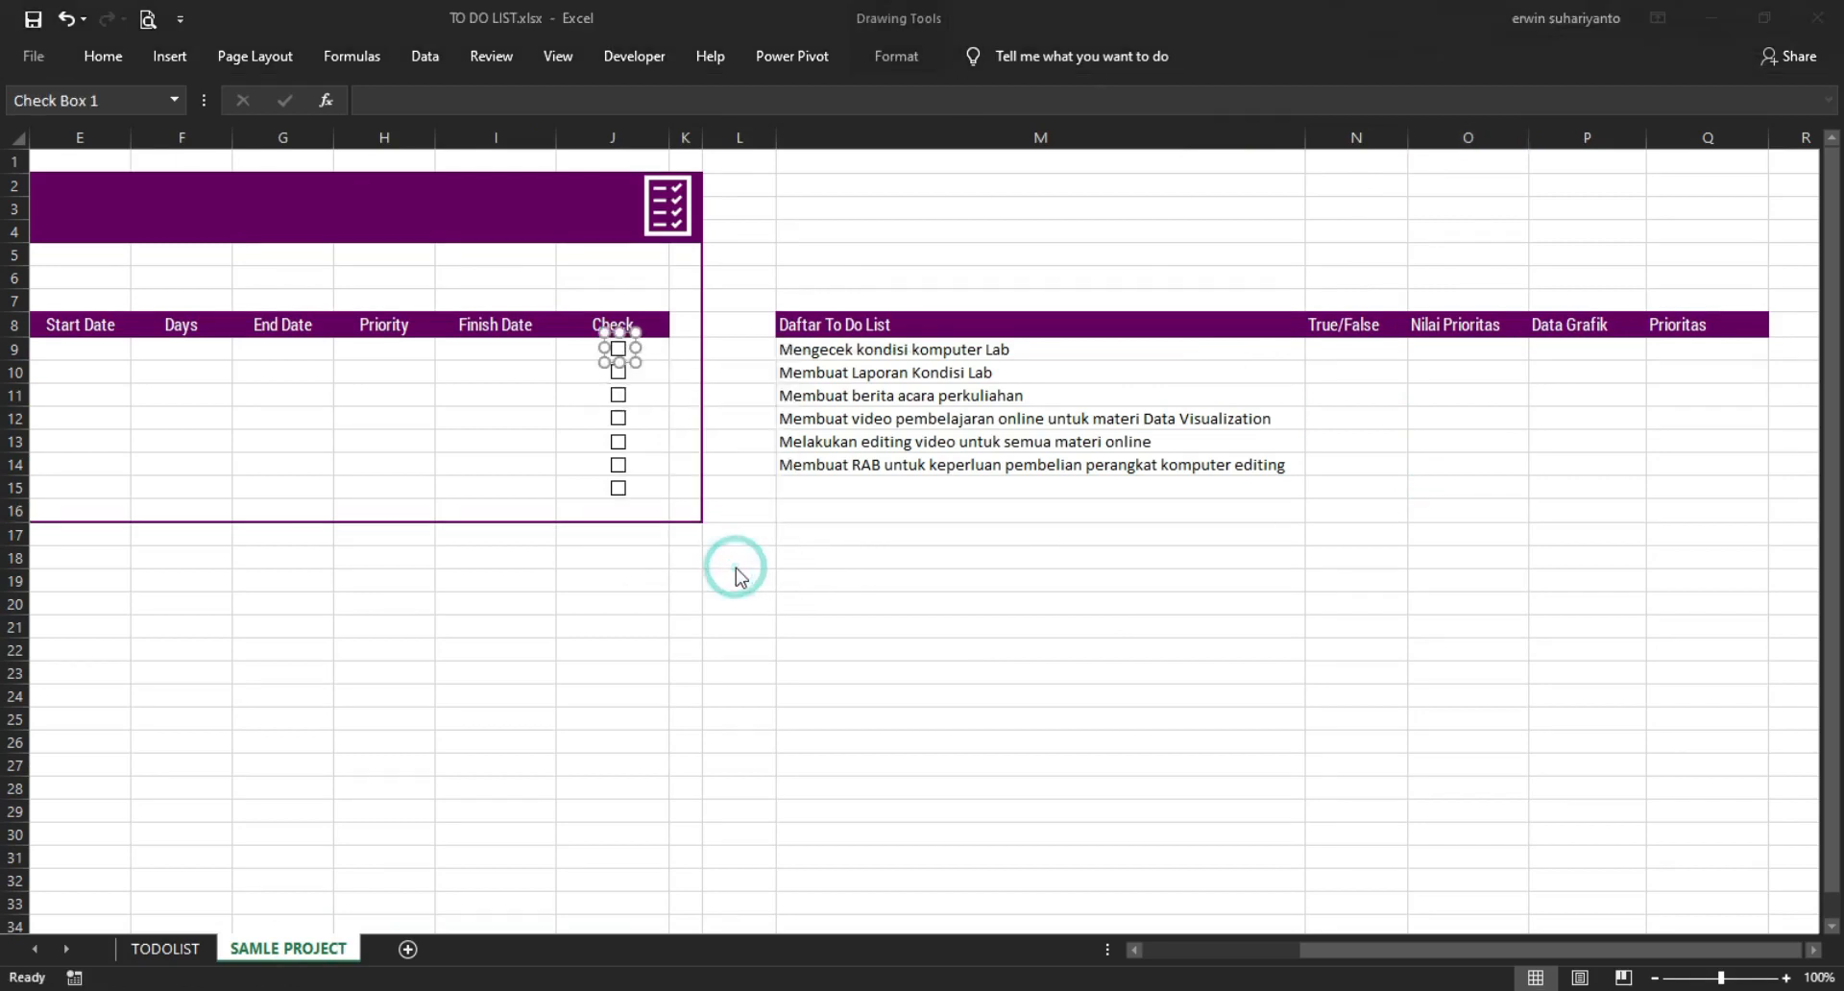
click(902, 540)
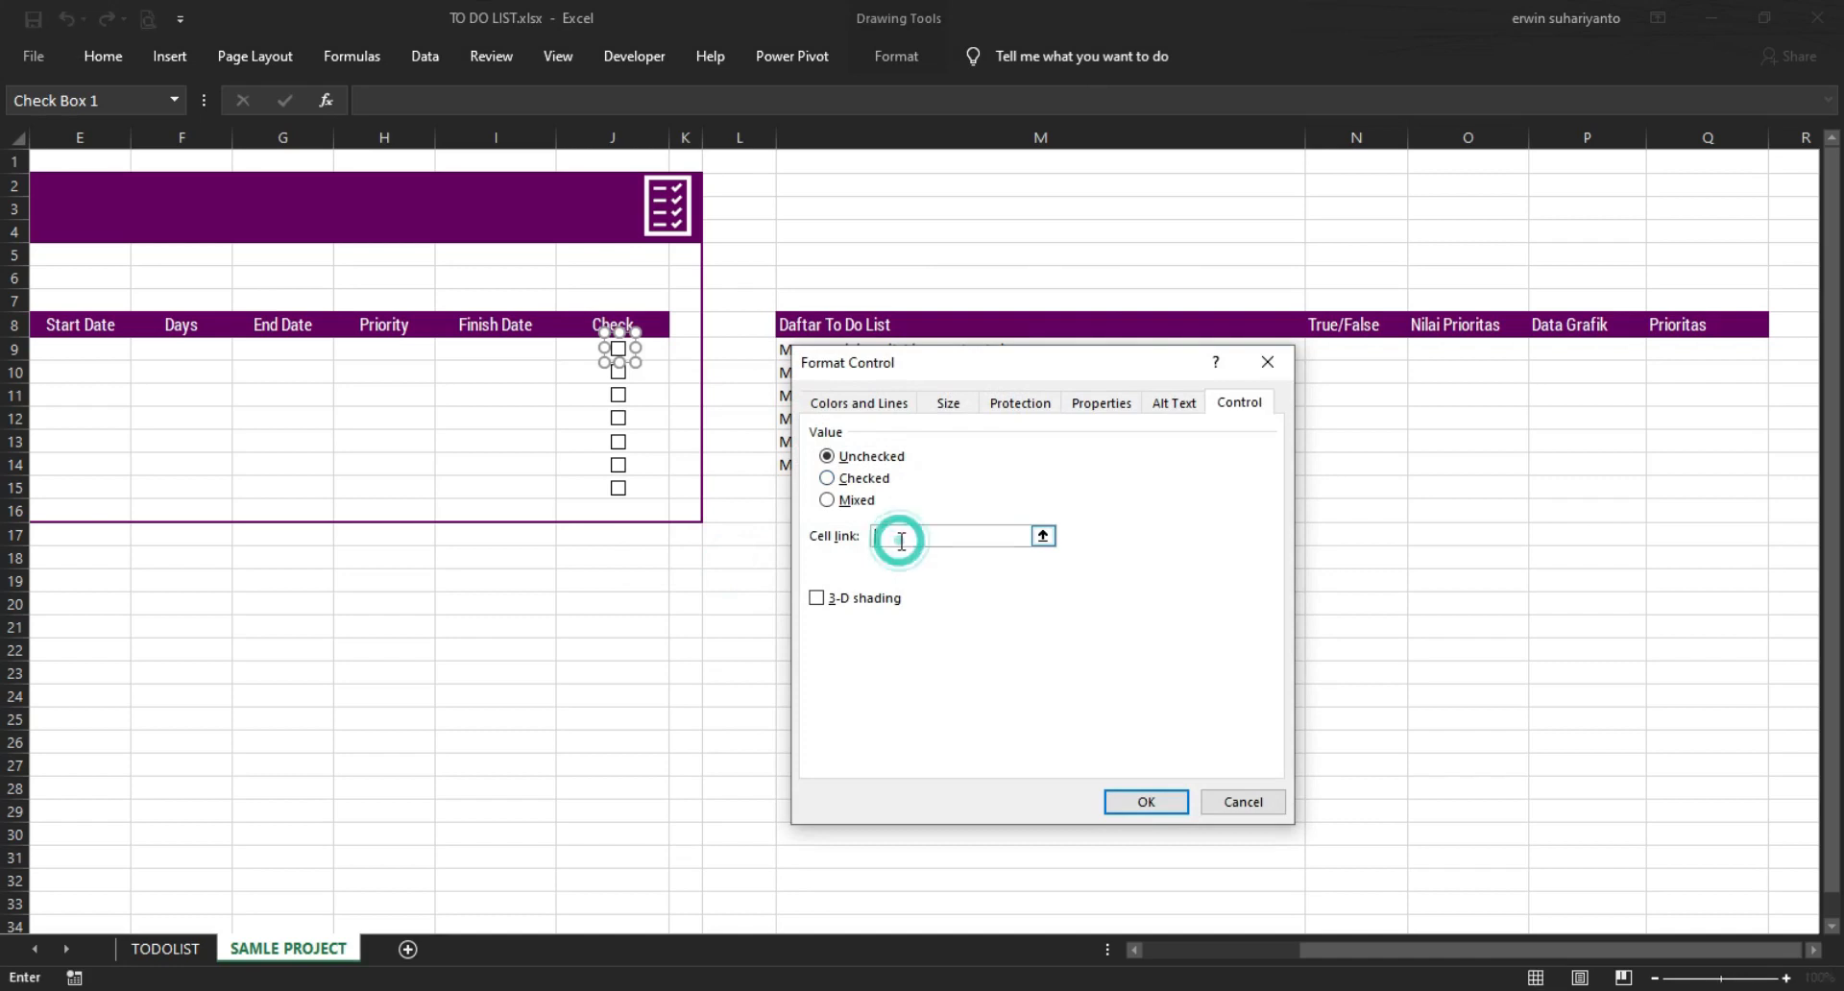
drag(1032, 375, 959, 378)
click(1346, 351)
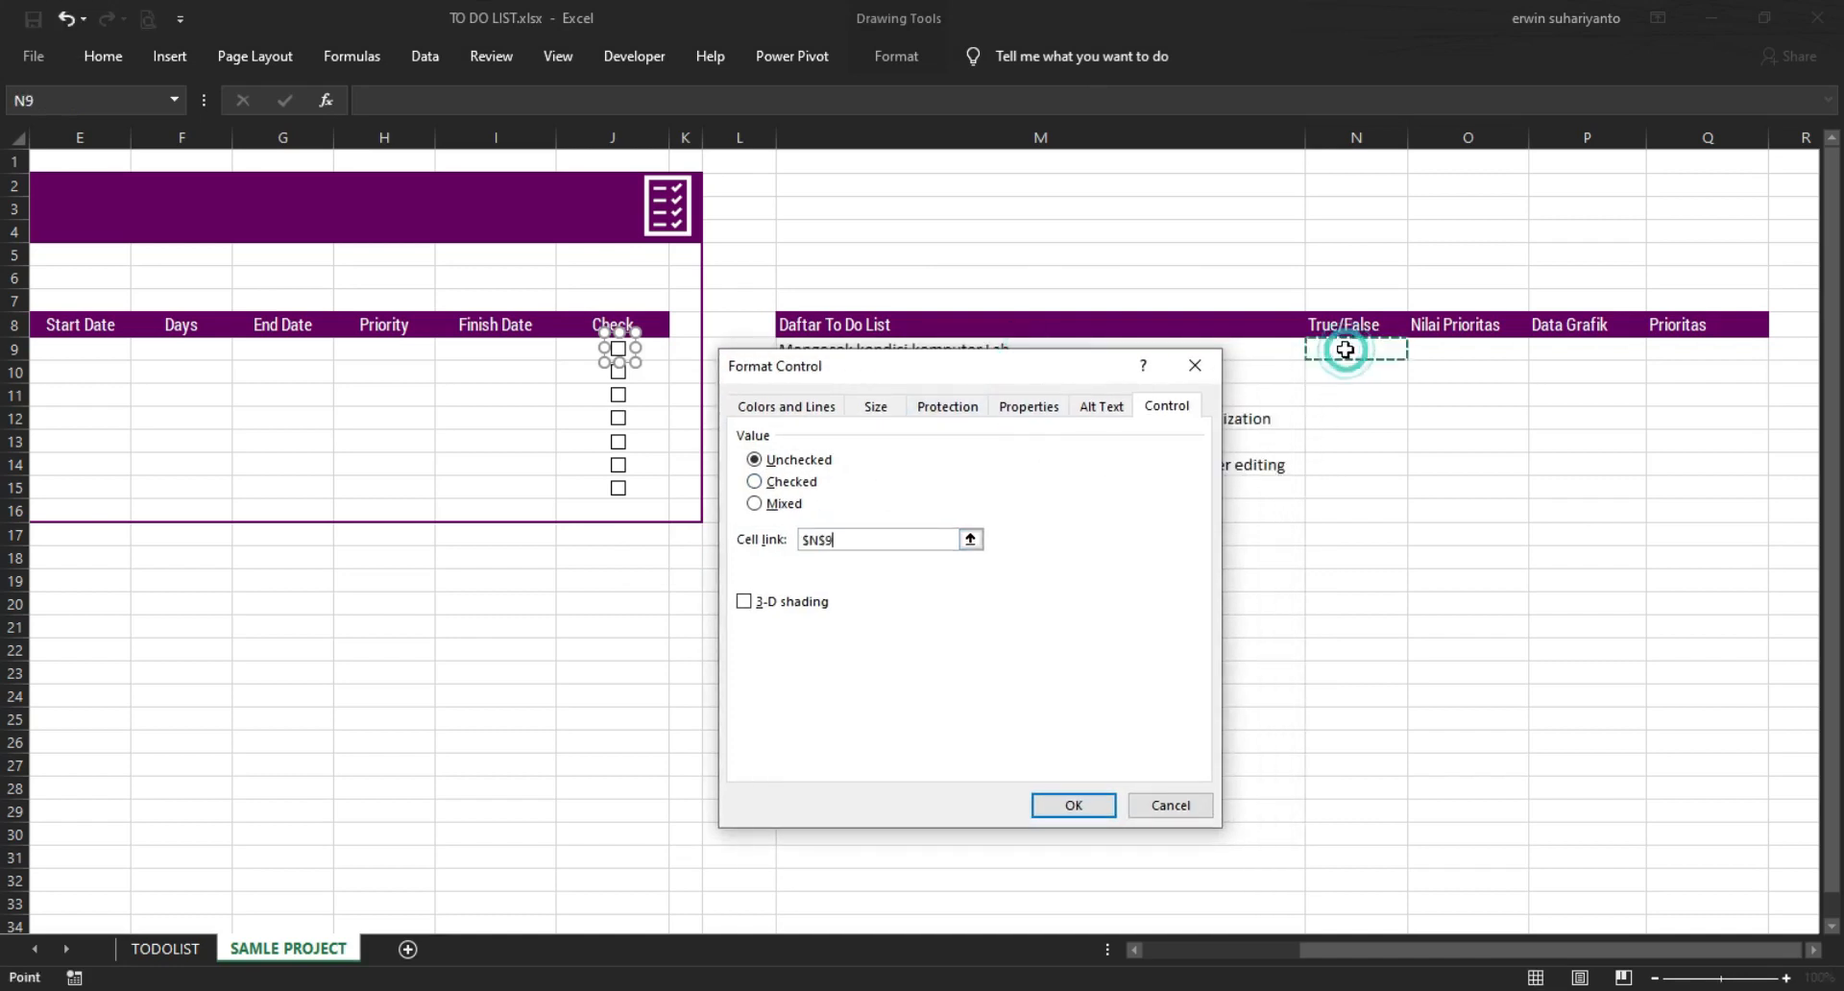
click(1074, 805)
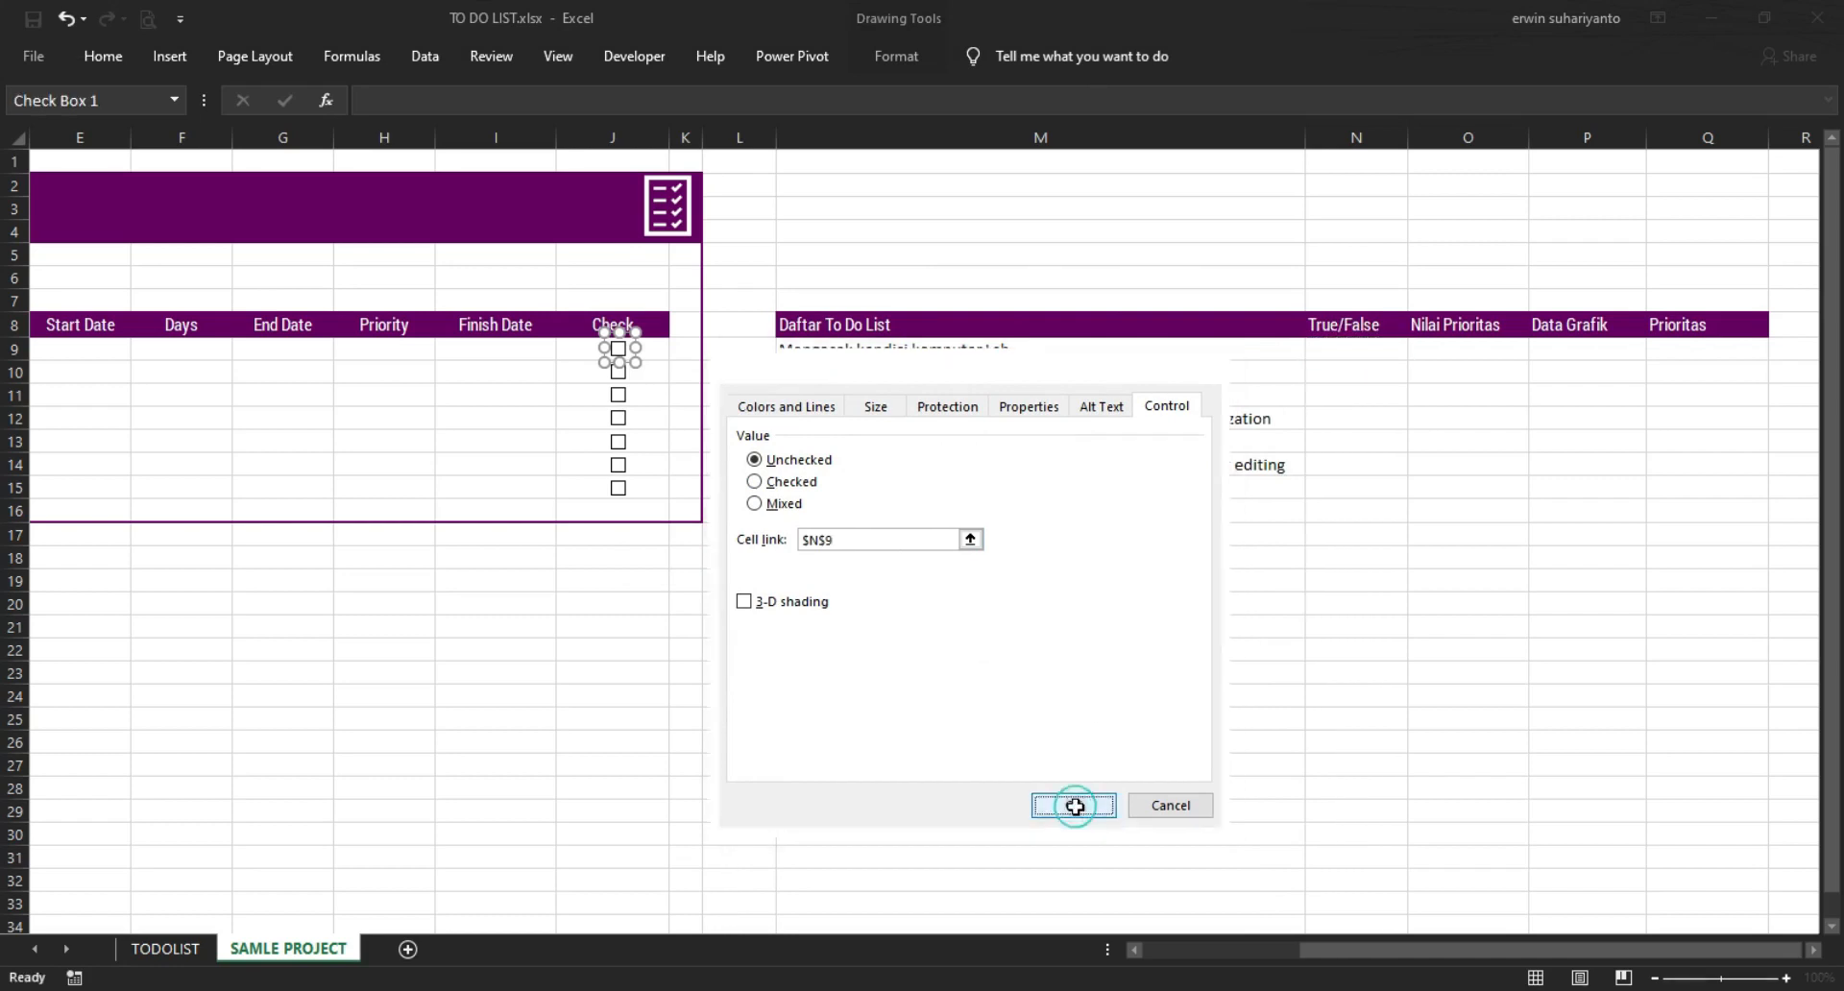
- Link the check box in J10 to cell N10 in the True/False column
right_click(620, 384)
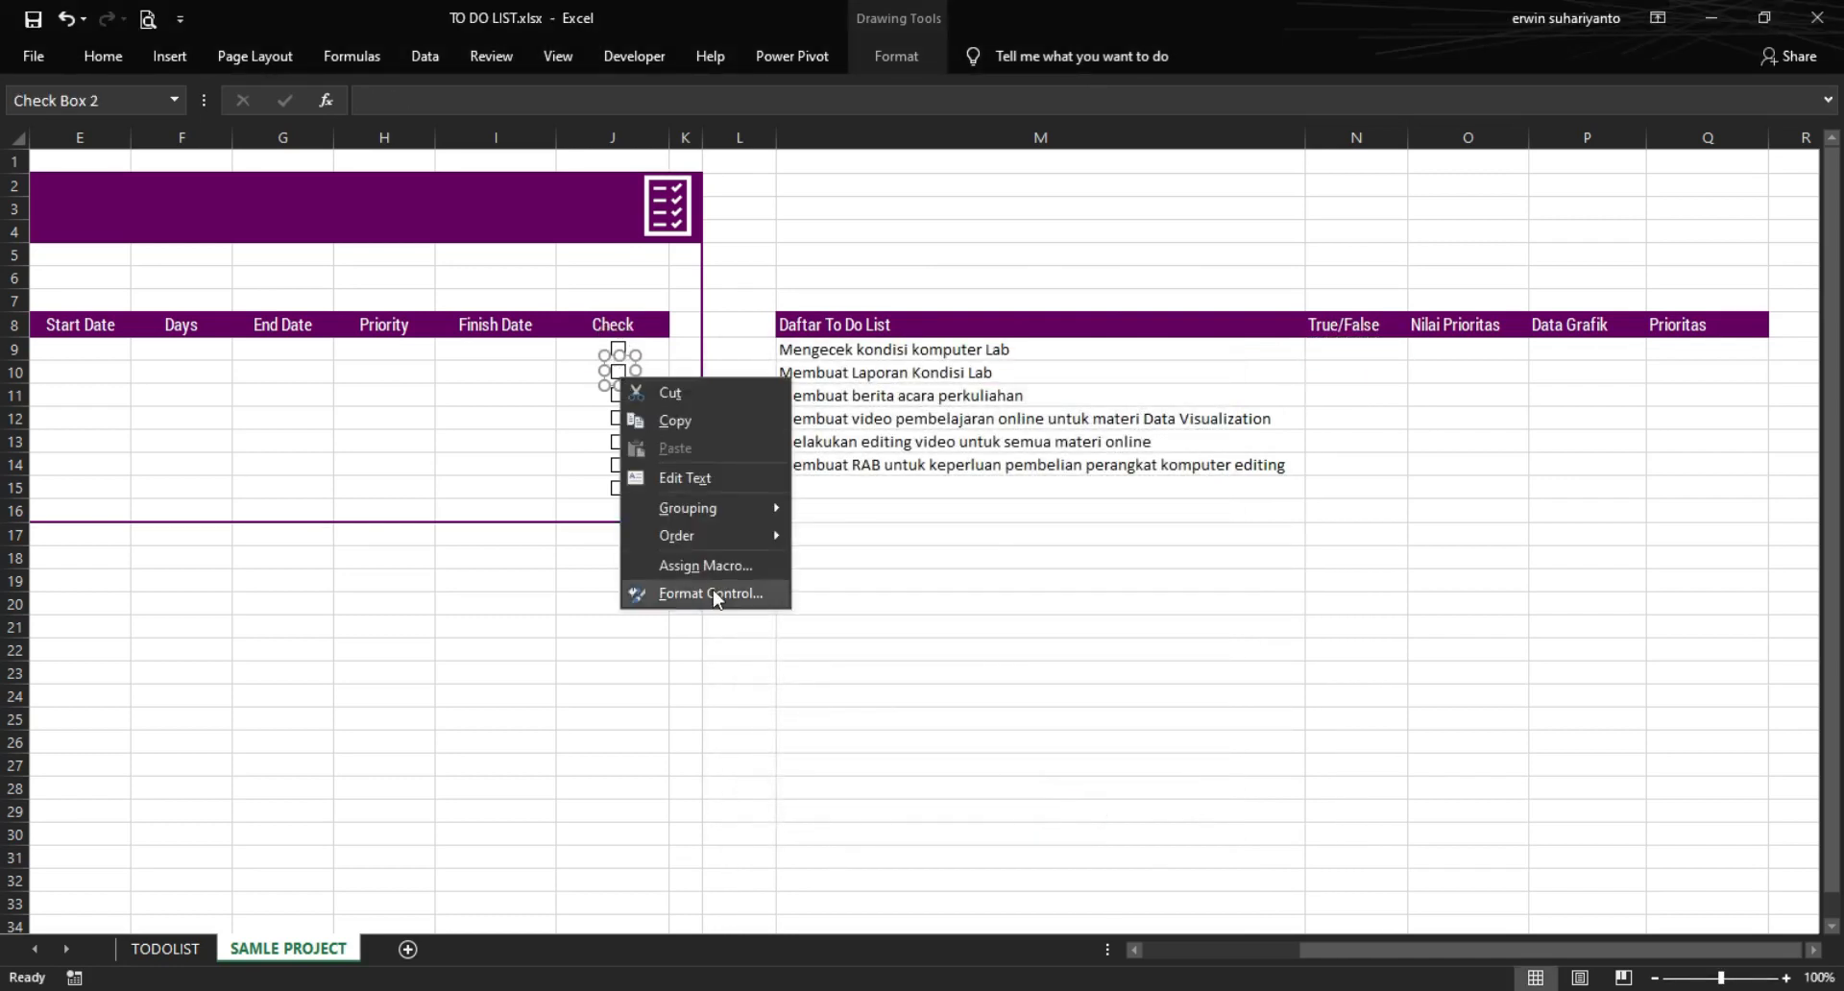
click(677, 594)
click(896, 541)
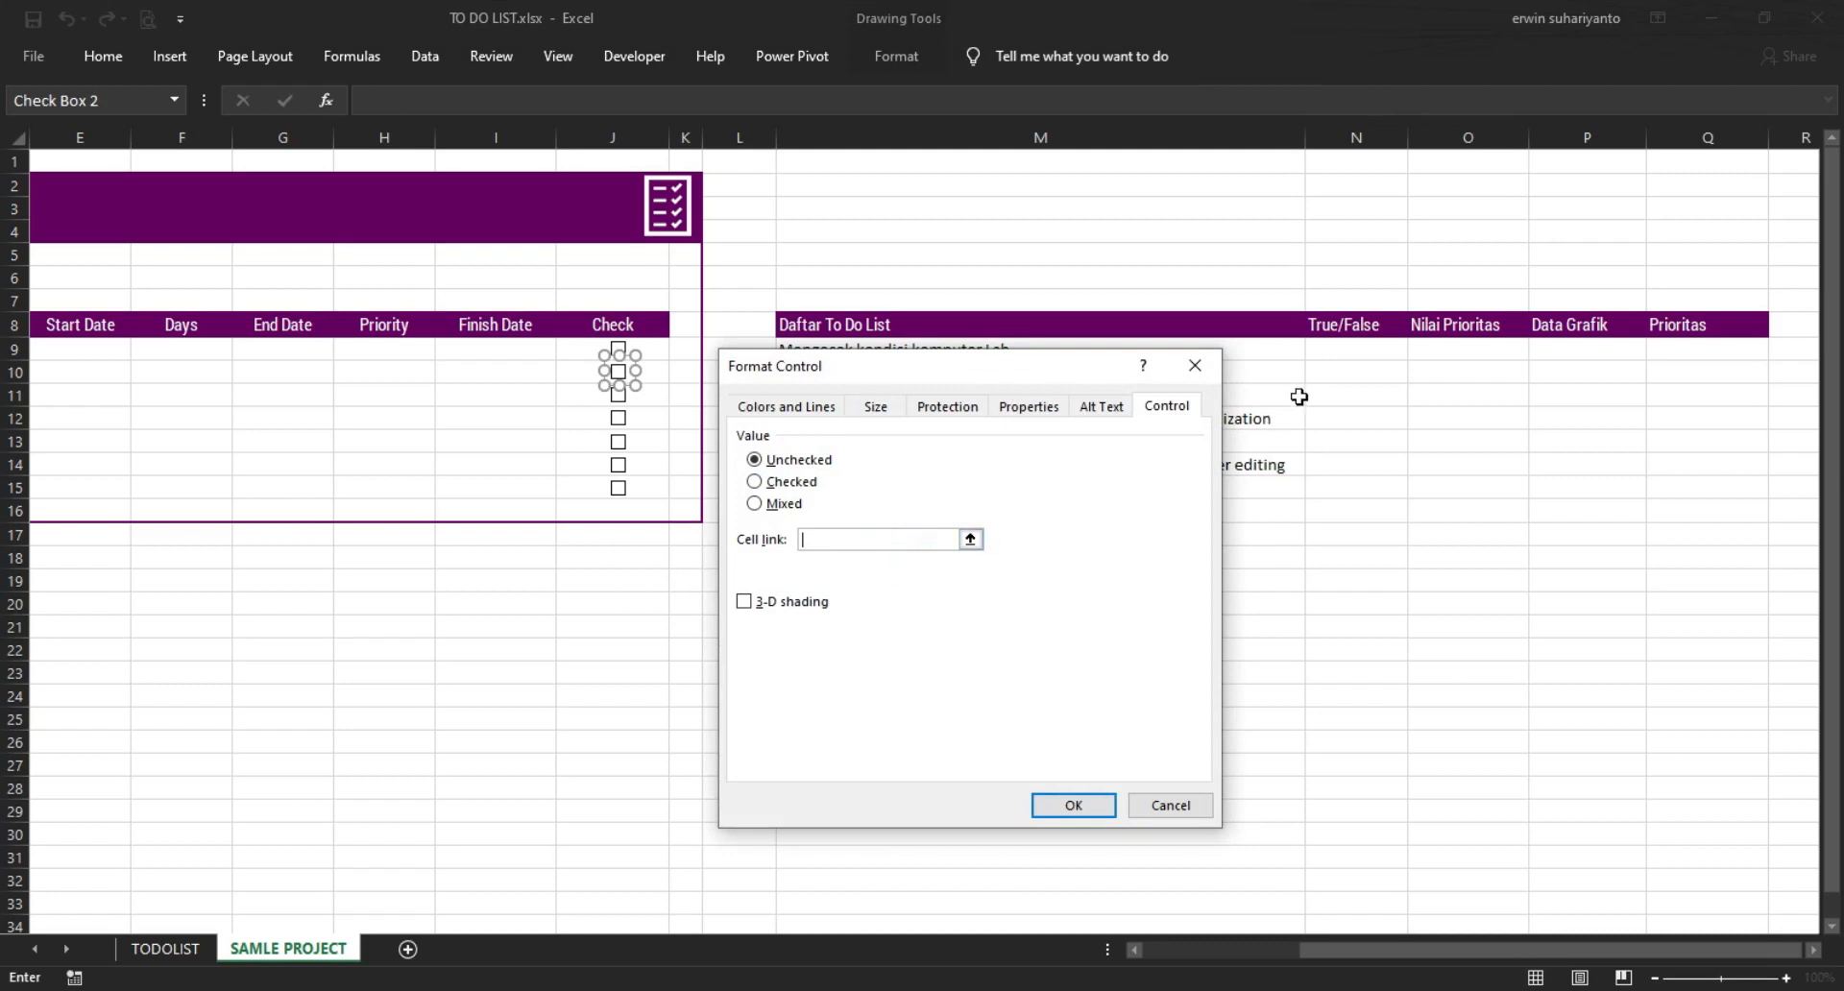
click(1344, 379)
click(1075, 804)
- Link the check box in J11 to cell N11 in the True/False column
right_click(619, 395)
click(707, 618)
click(864, 541)
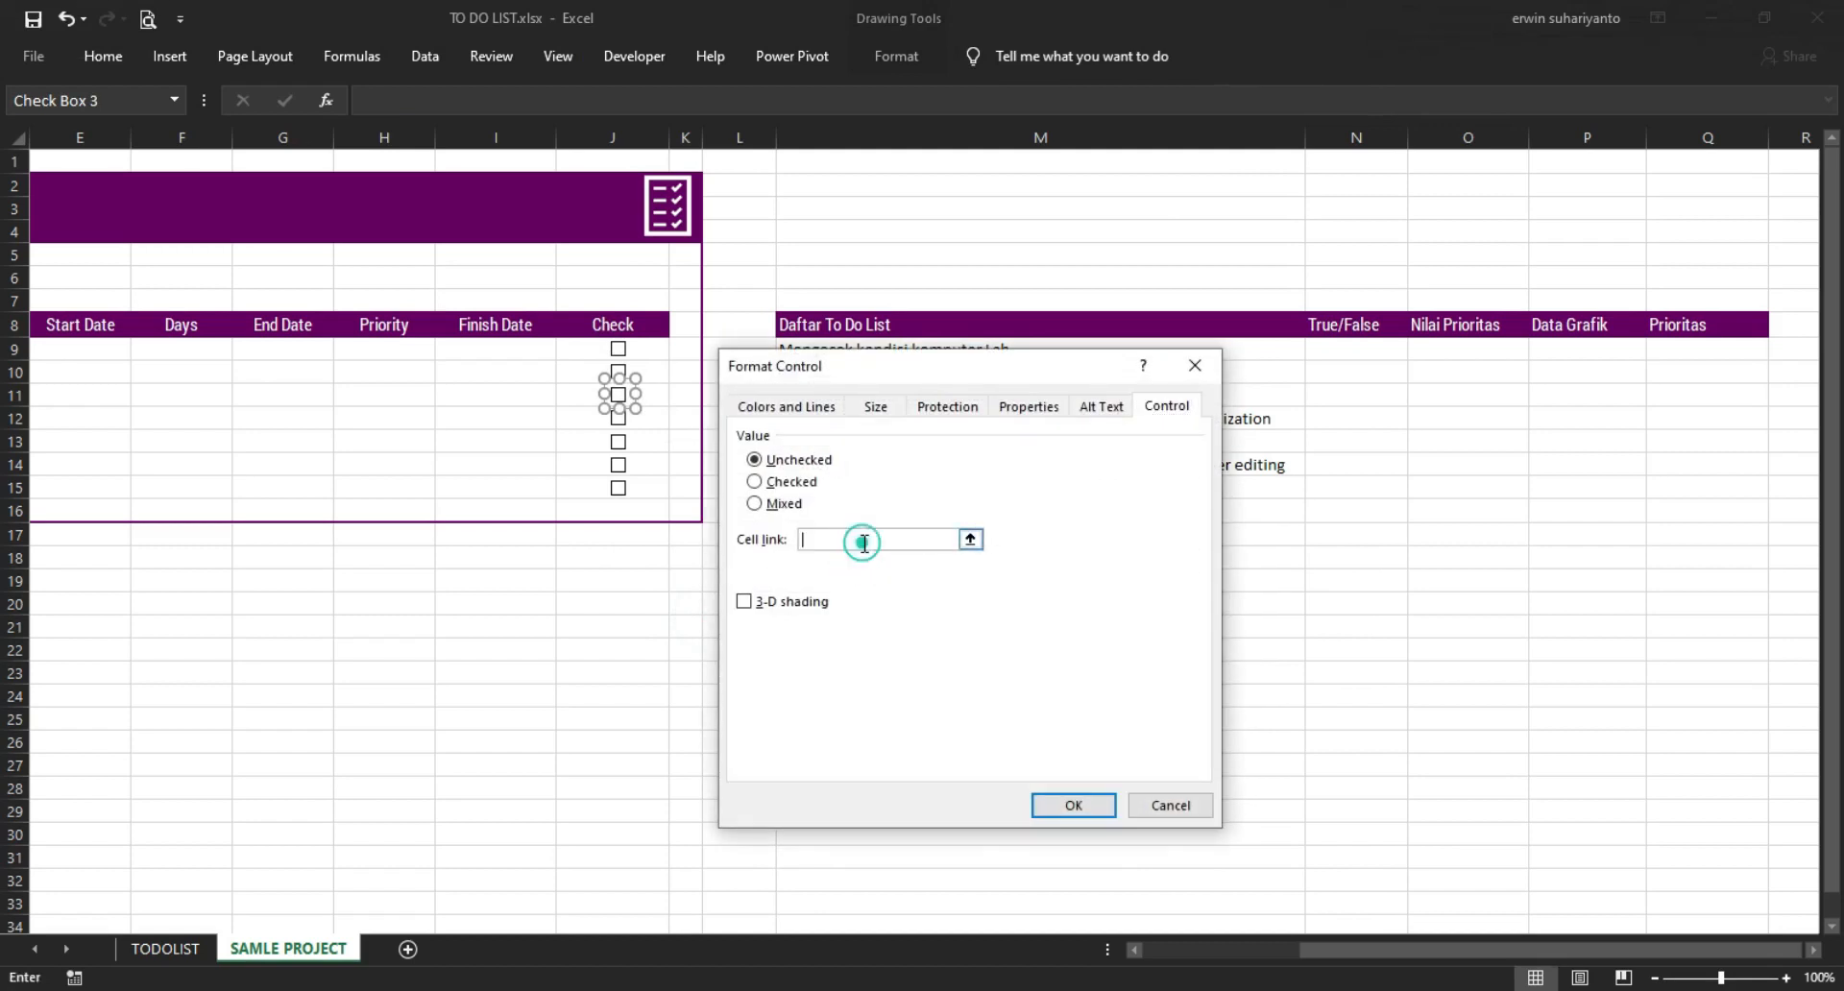
click(1360, 401)
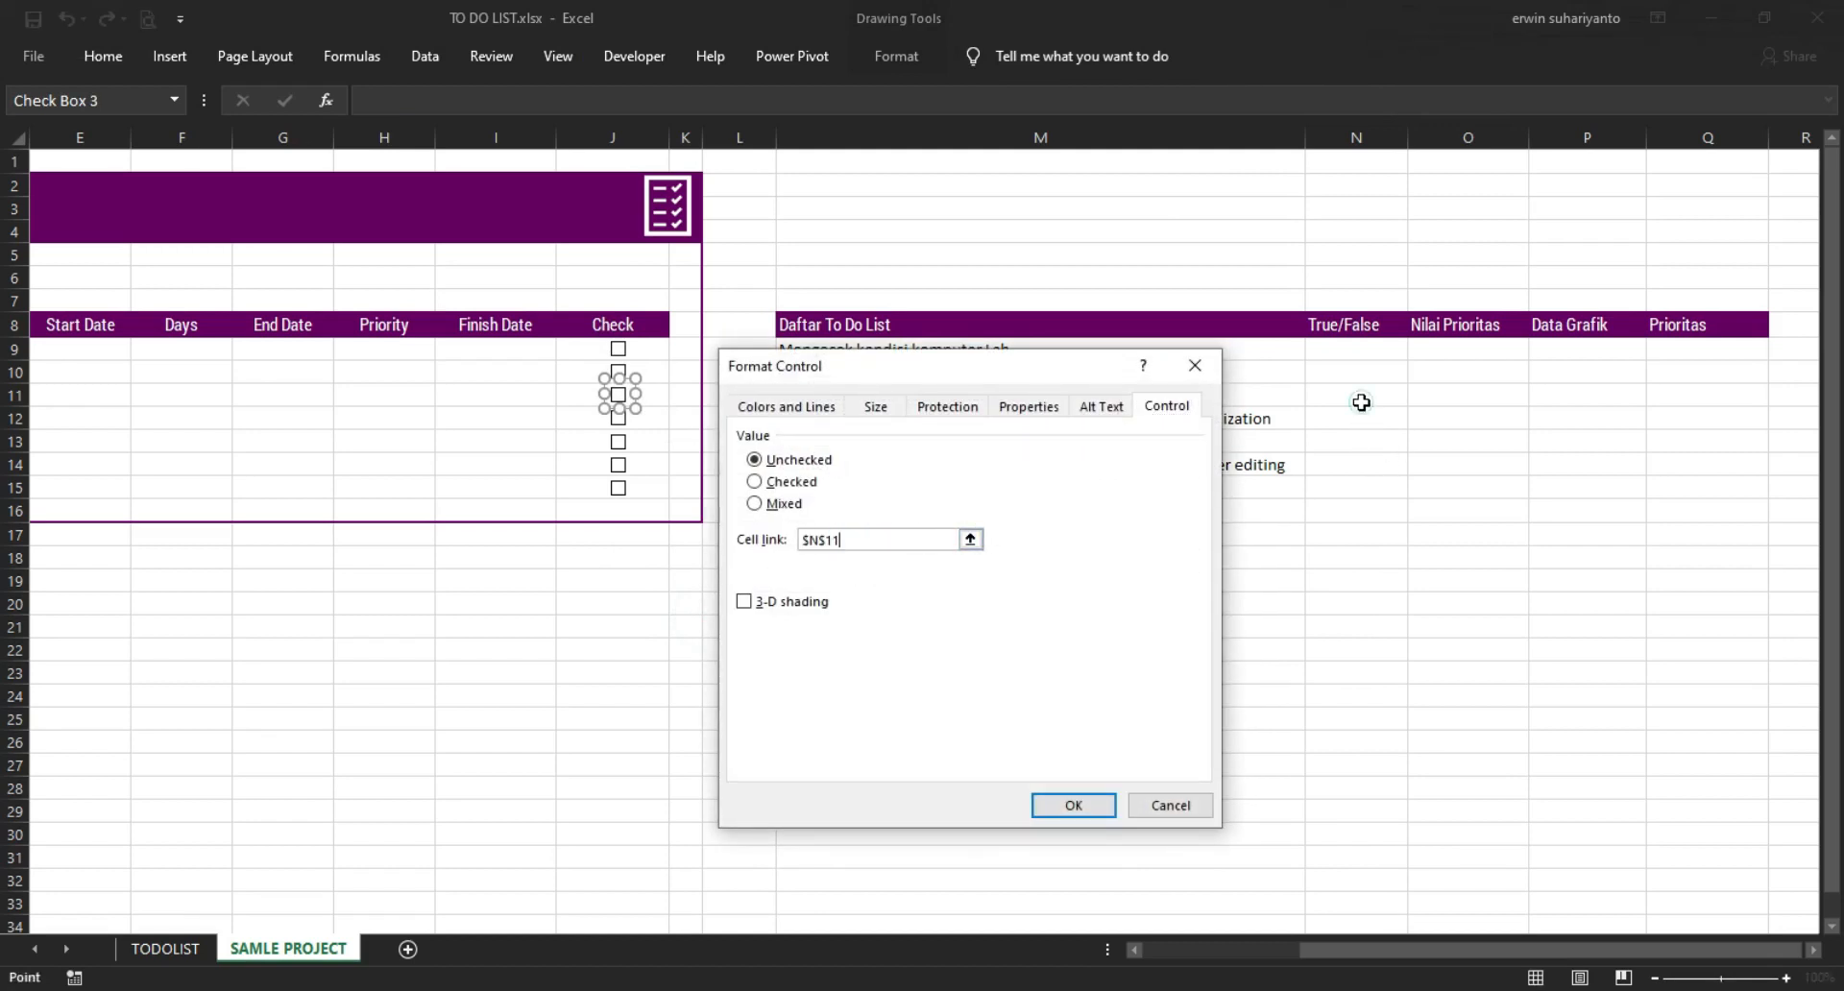
click(1070, 805)
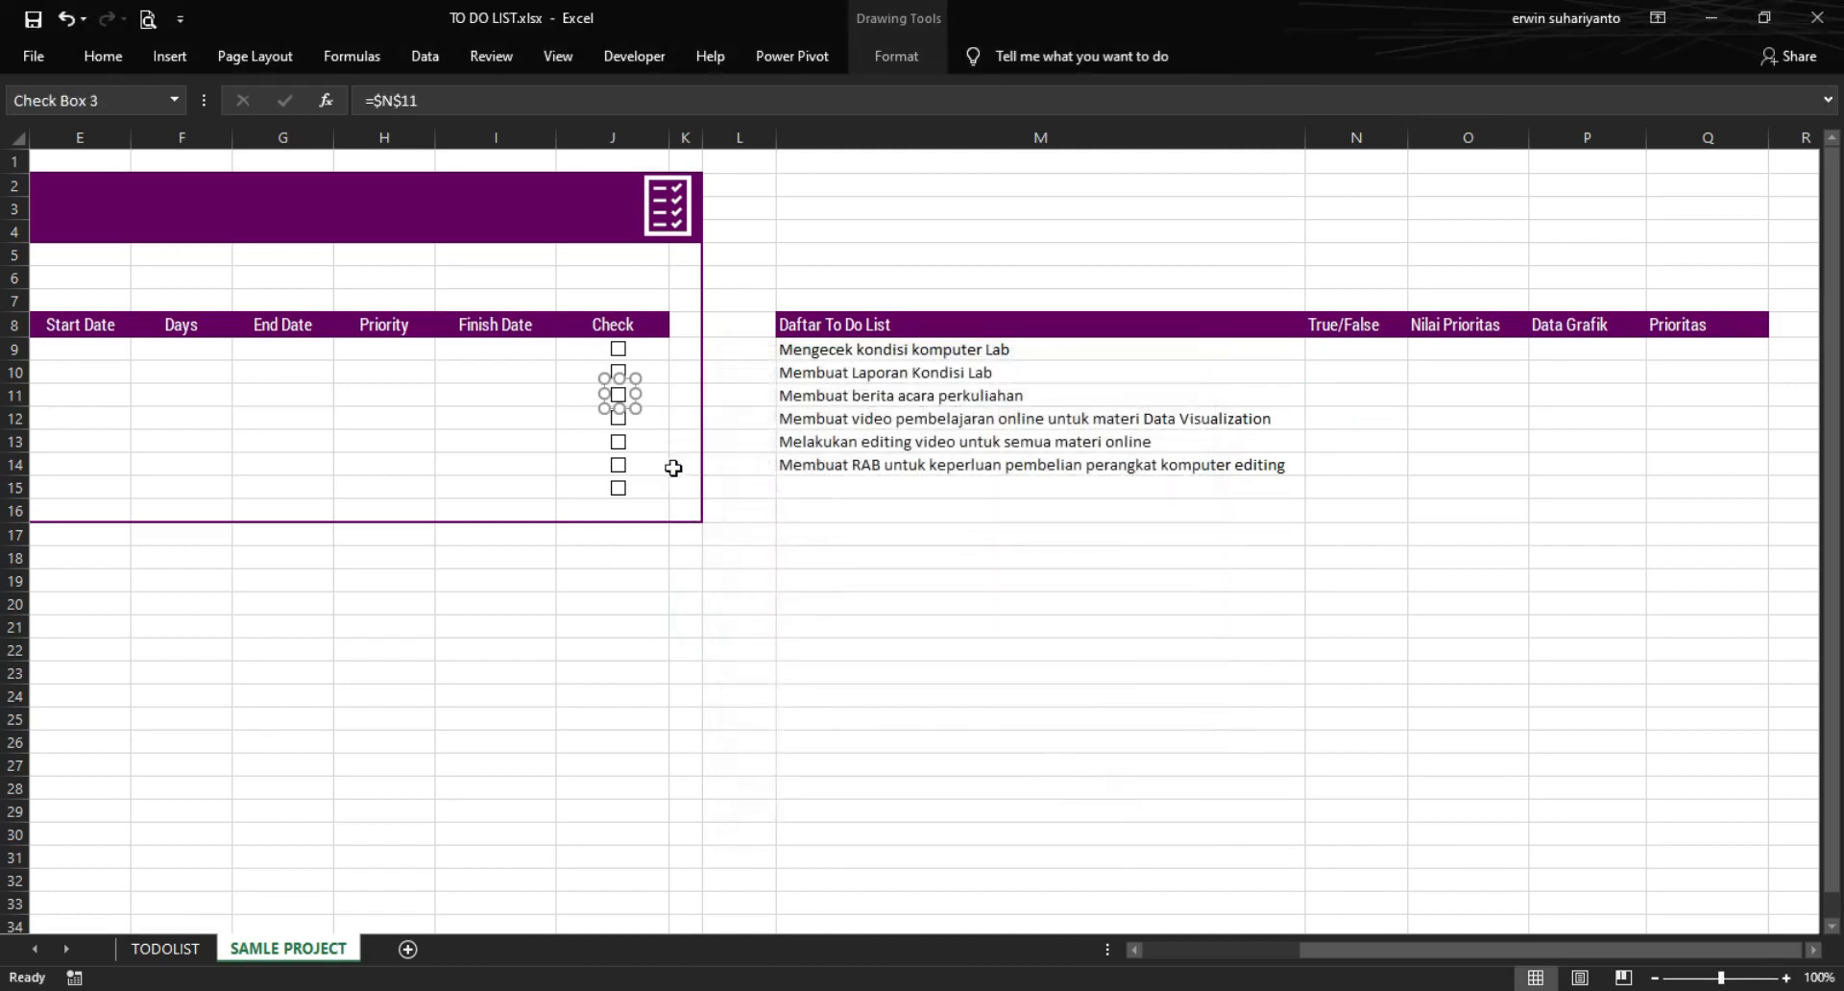
- Link the check box in J12 to cell N12 in the True/False column
right_click(625, 420)
click(707, 638)
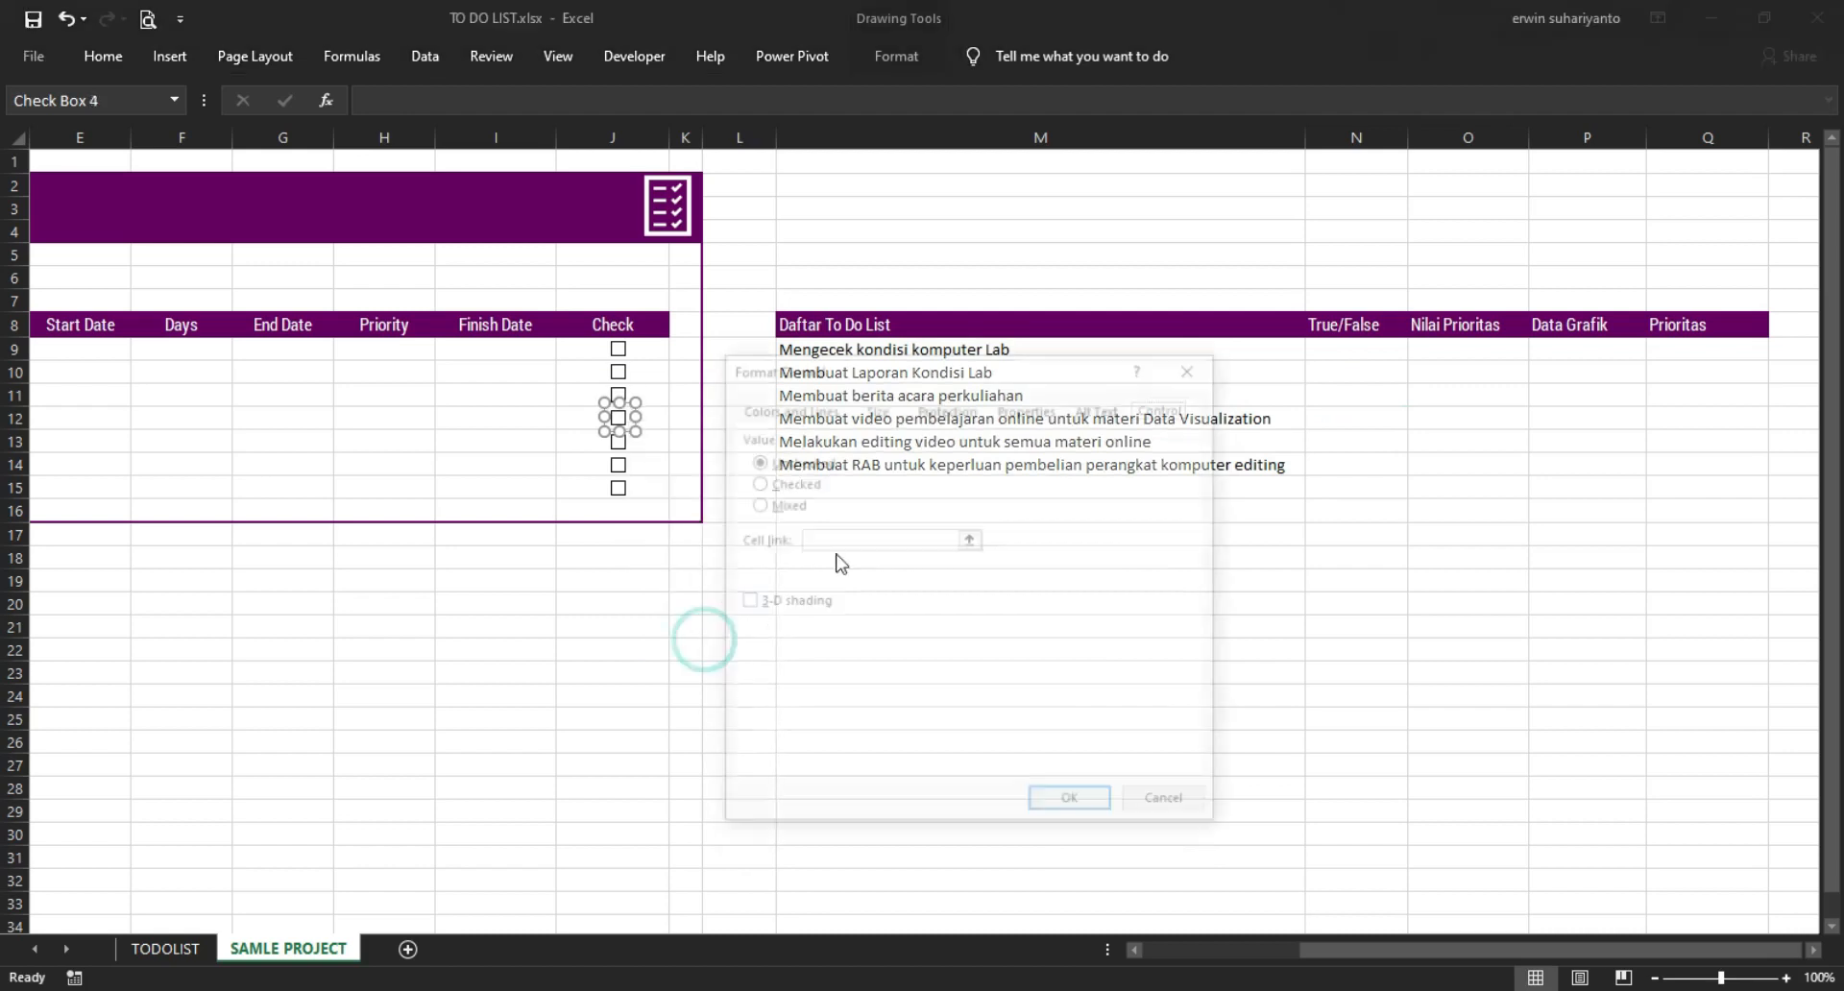
click(831, 541)
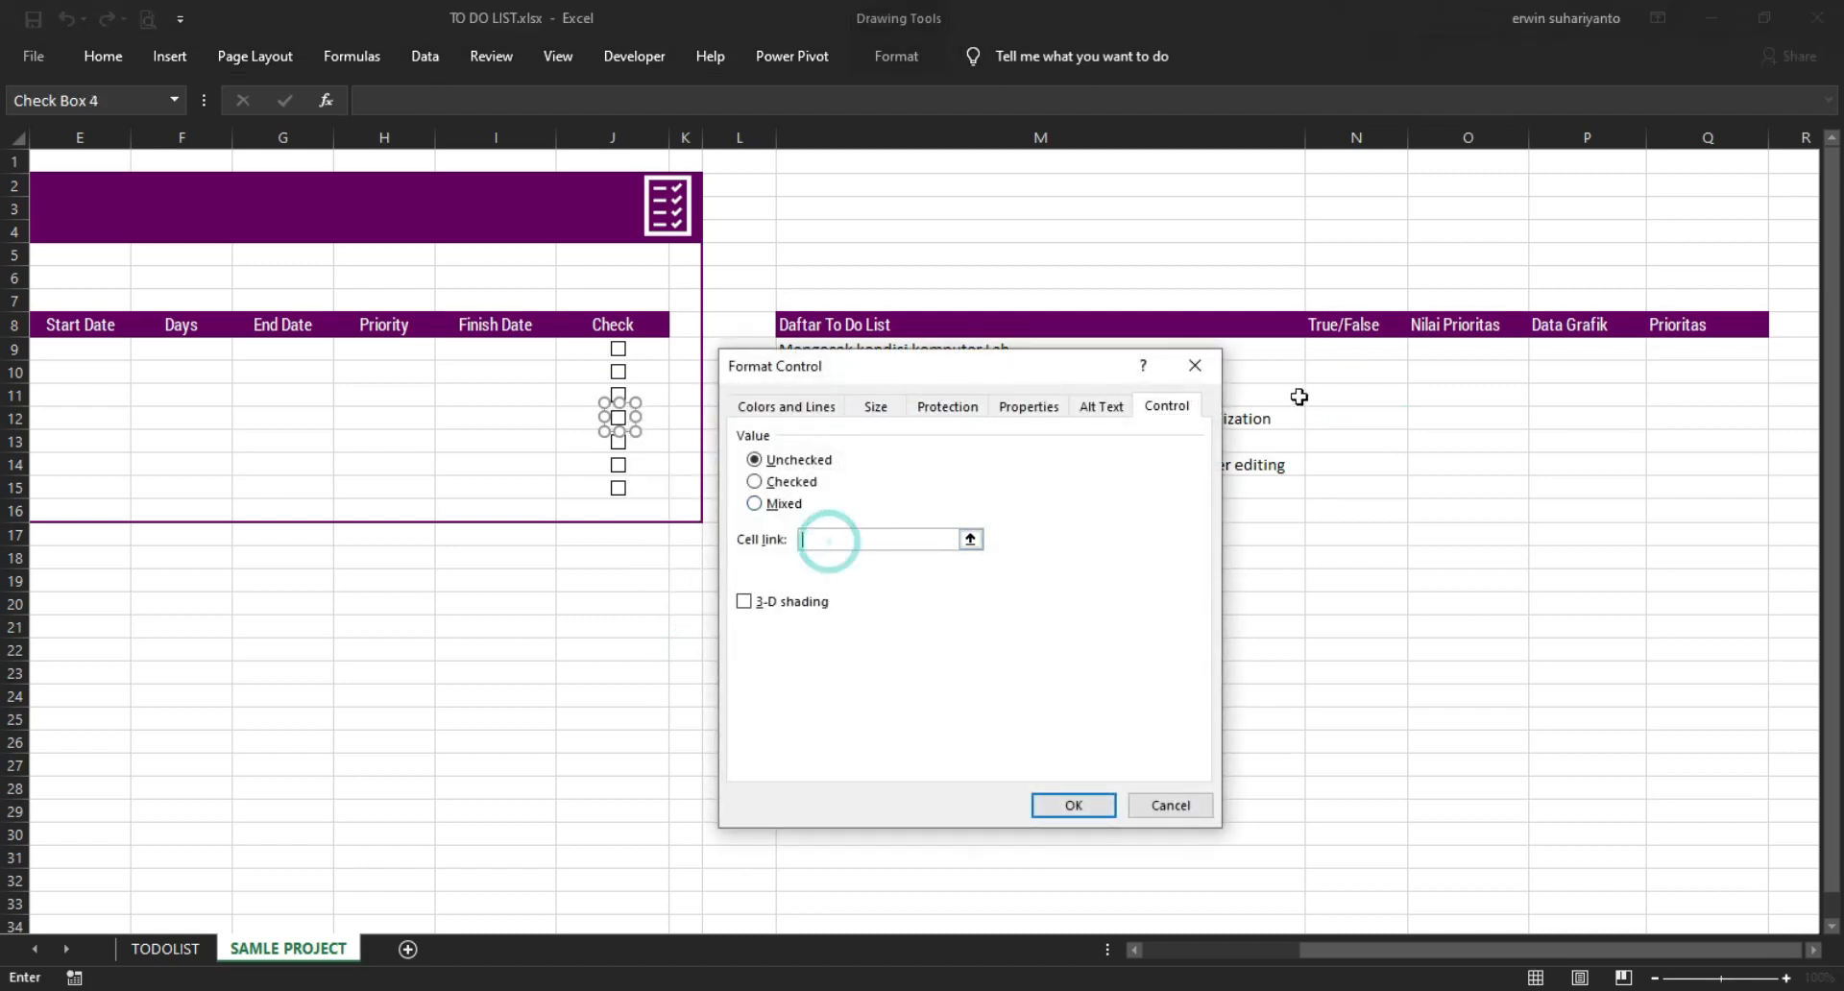
click(1356, 420)
click(1064, 801)
- Link the check box in J13 to cell N13 in the True/False column
right_click(620, 444)
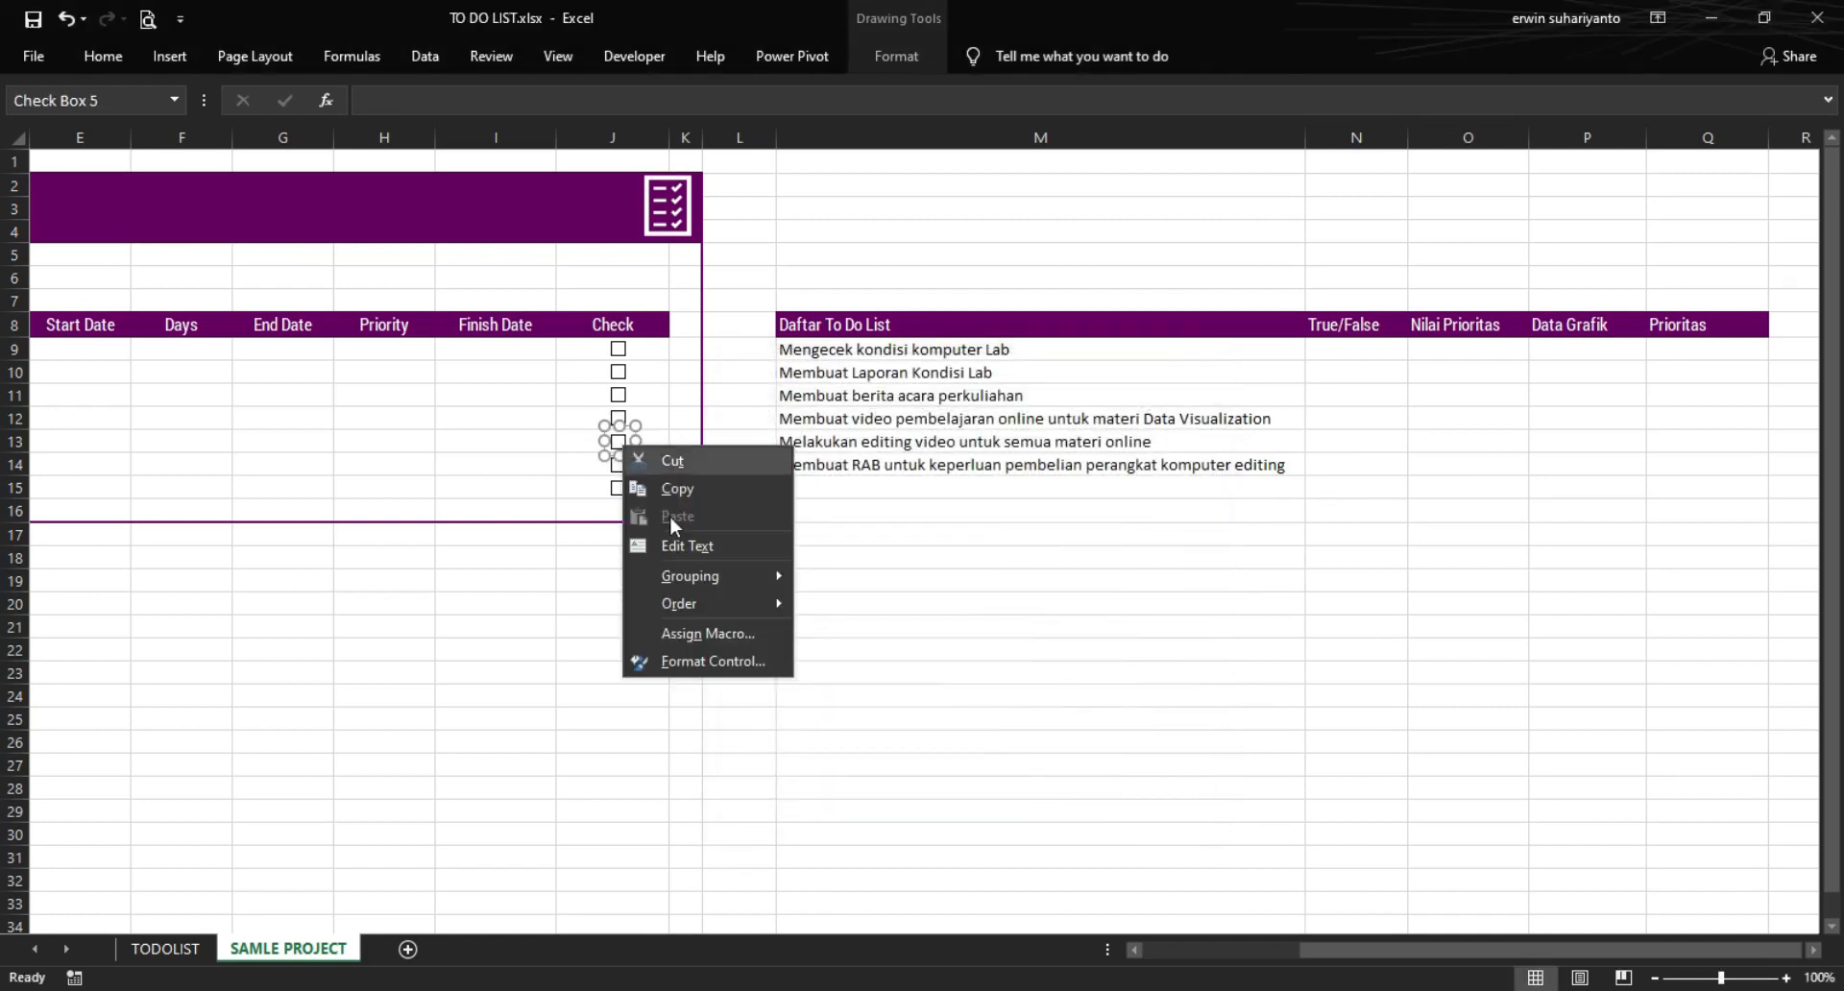
click(700, 658)
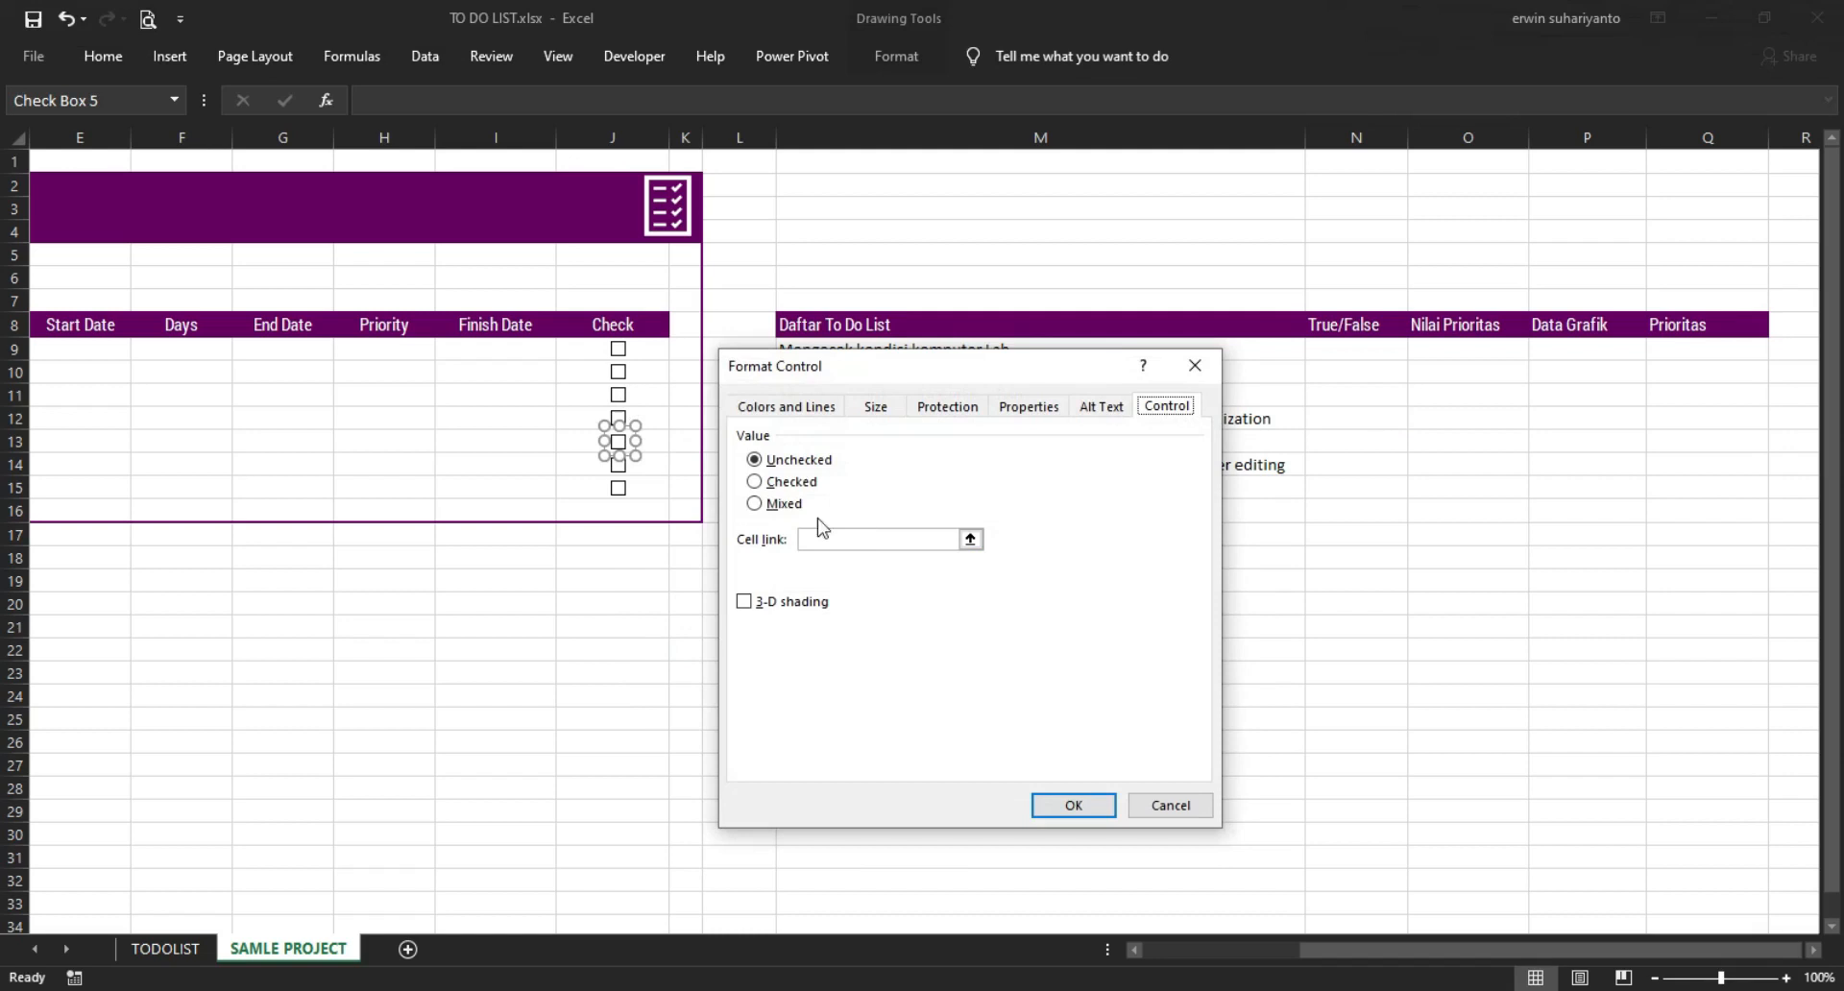
click(847, 539)
click(1344, 448)
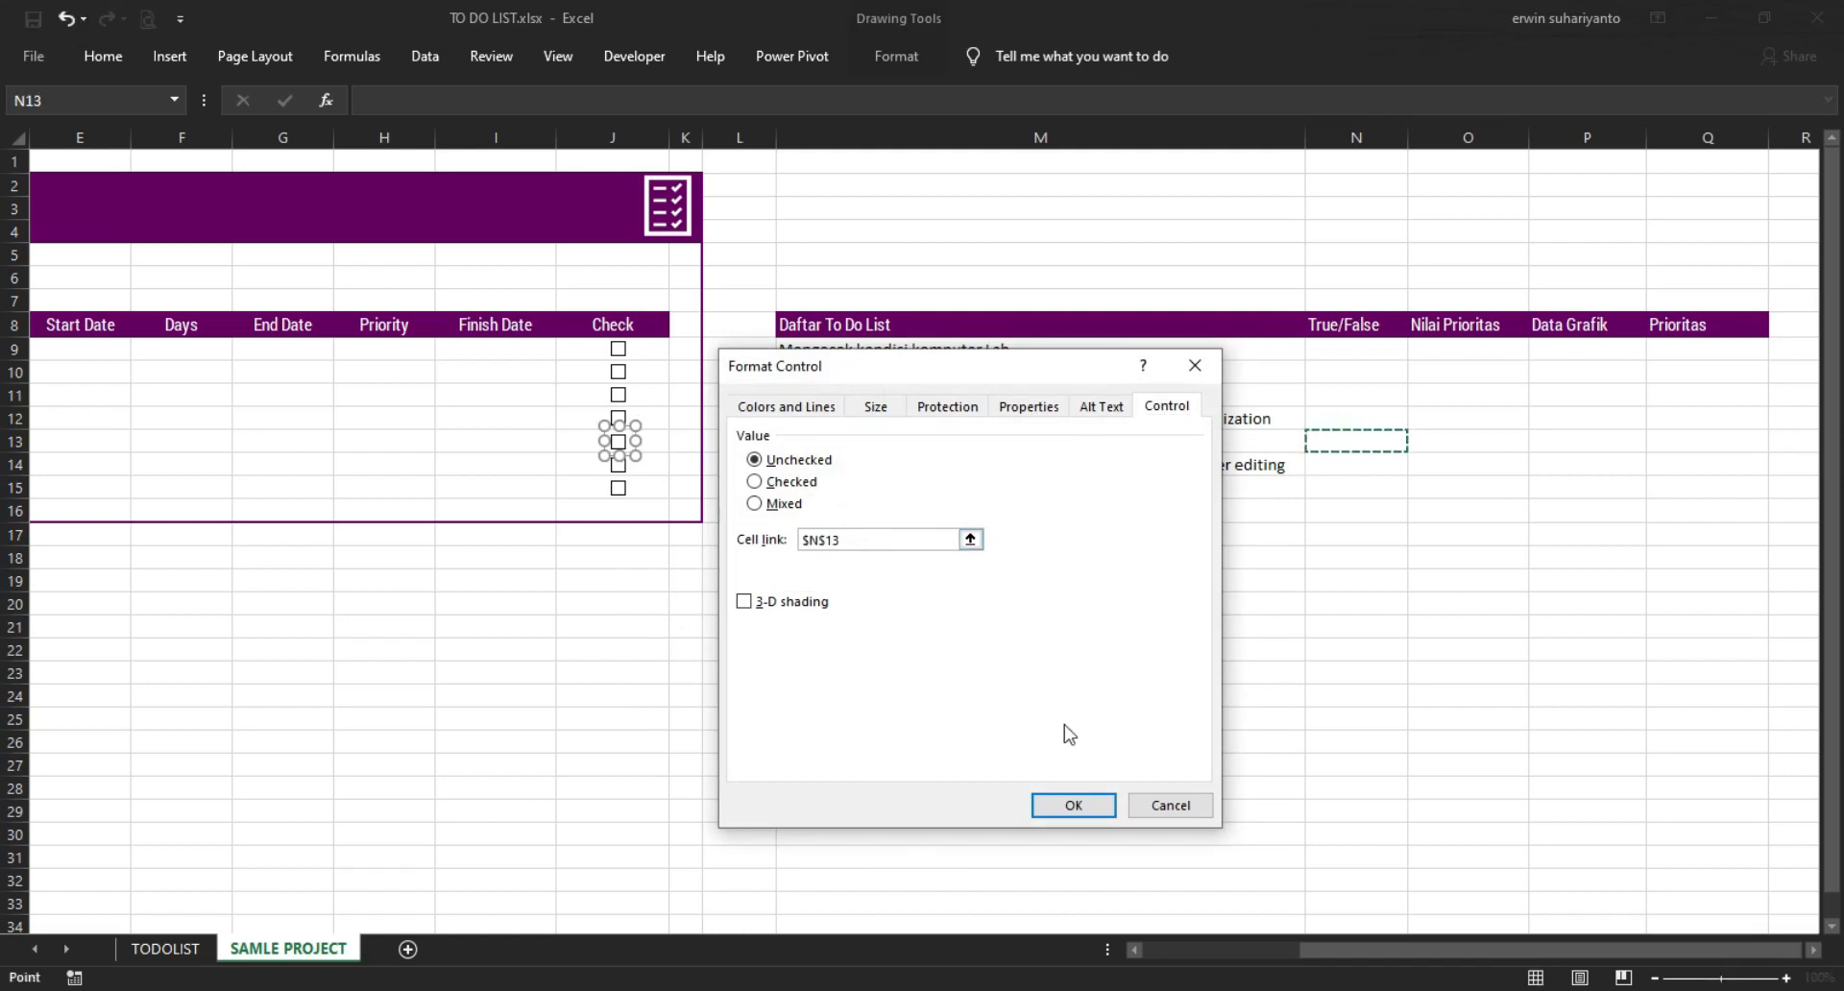
click(1073, 803)
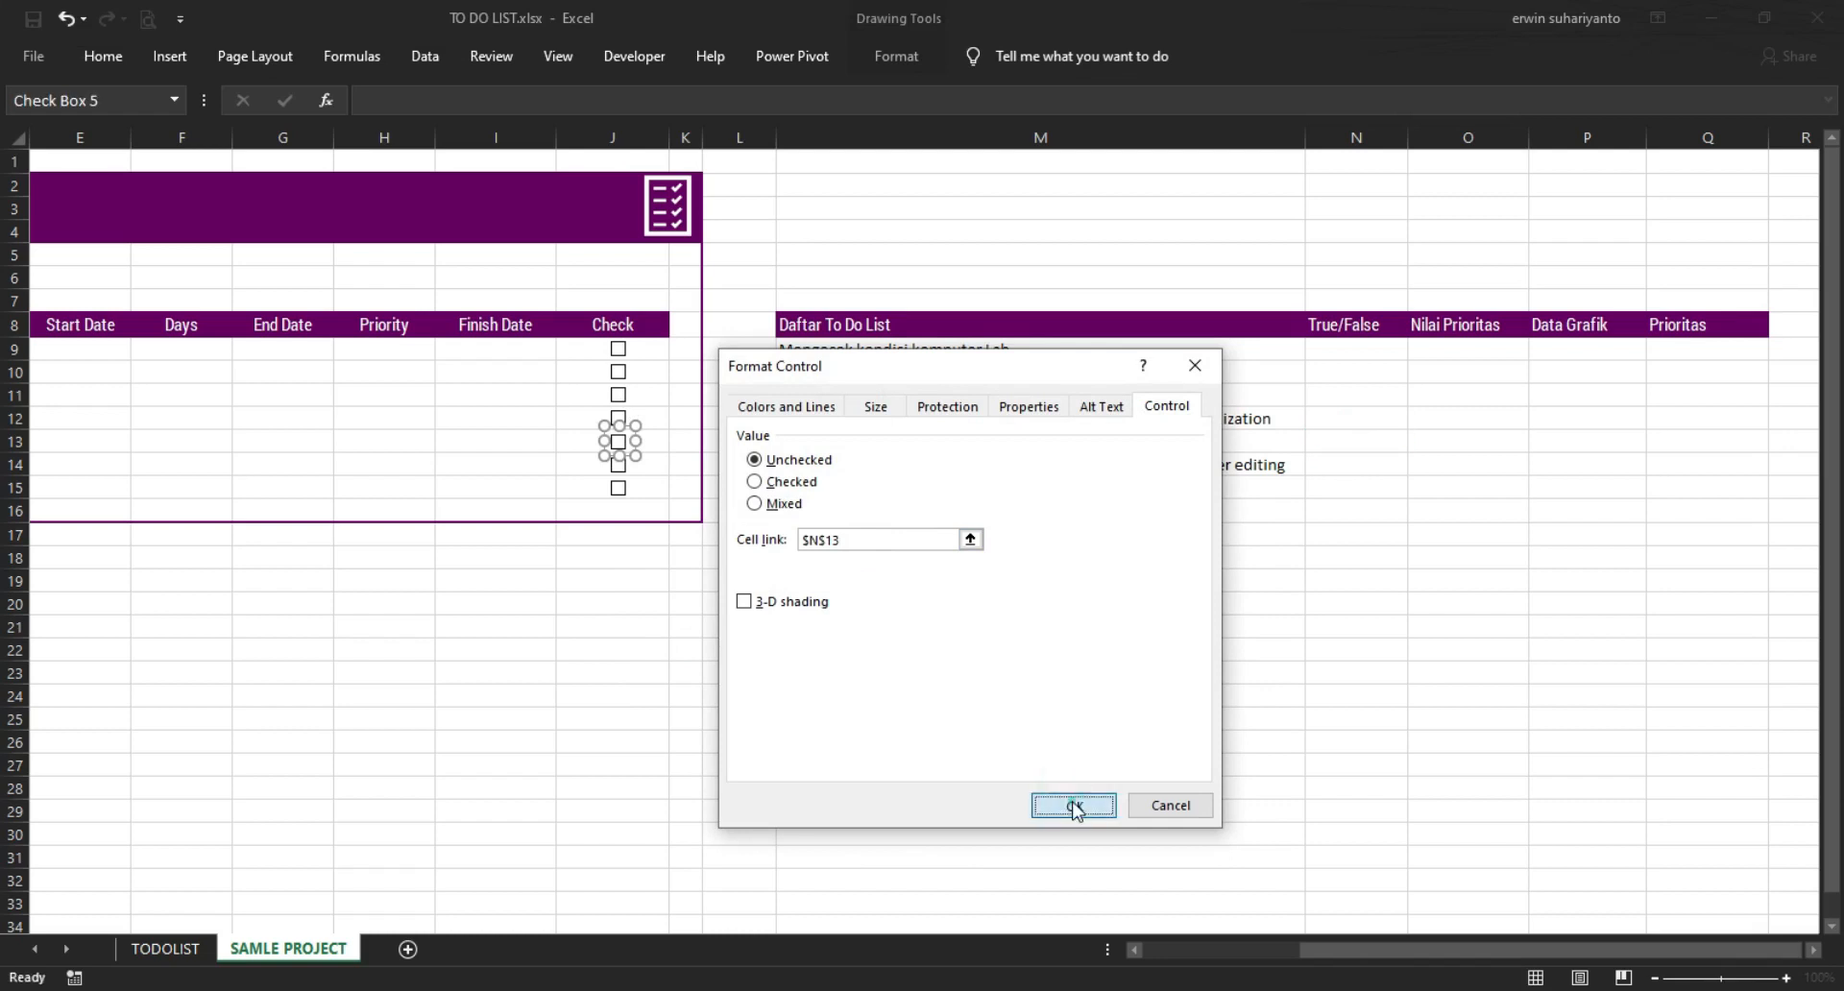
- Link the check box in J14 to cell N14 in the True/False column
ctrl+click(620, 480)
right_click(620, 480)
click(692, 688)
click(881, 538)
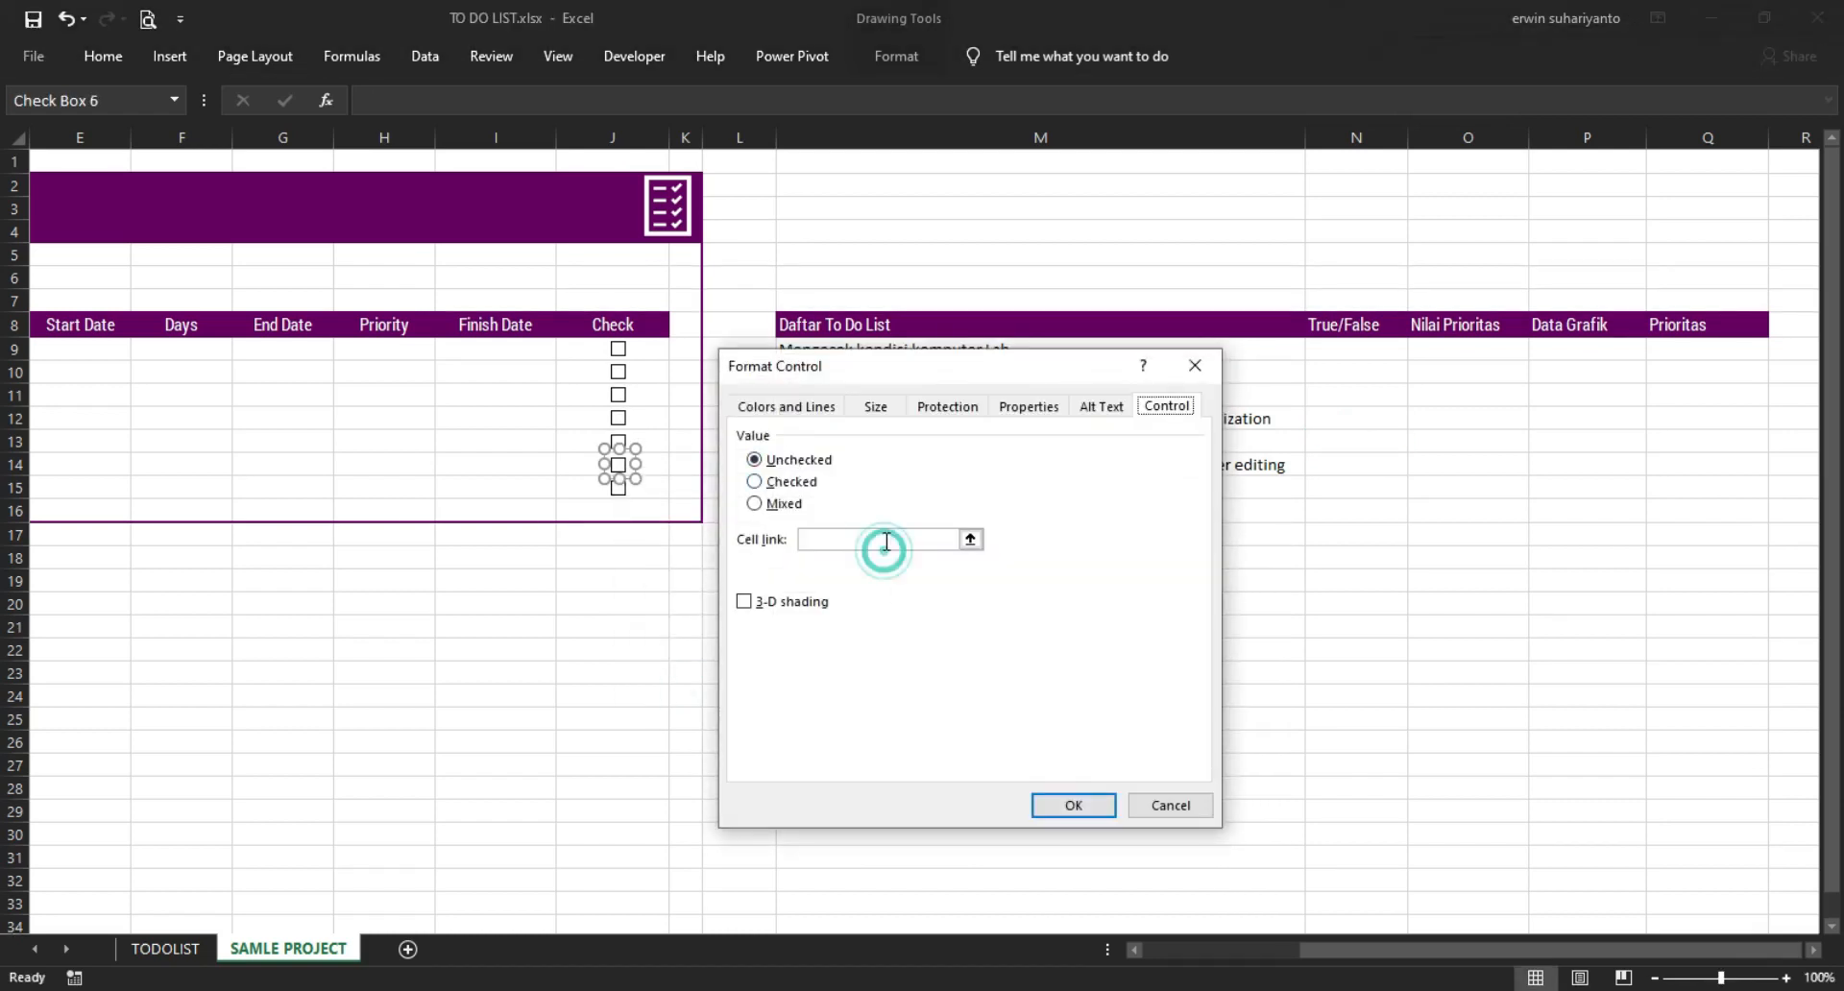
click(1346, 467)
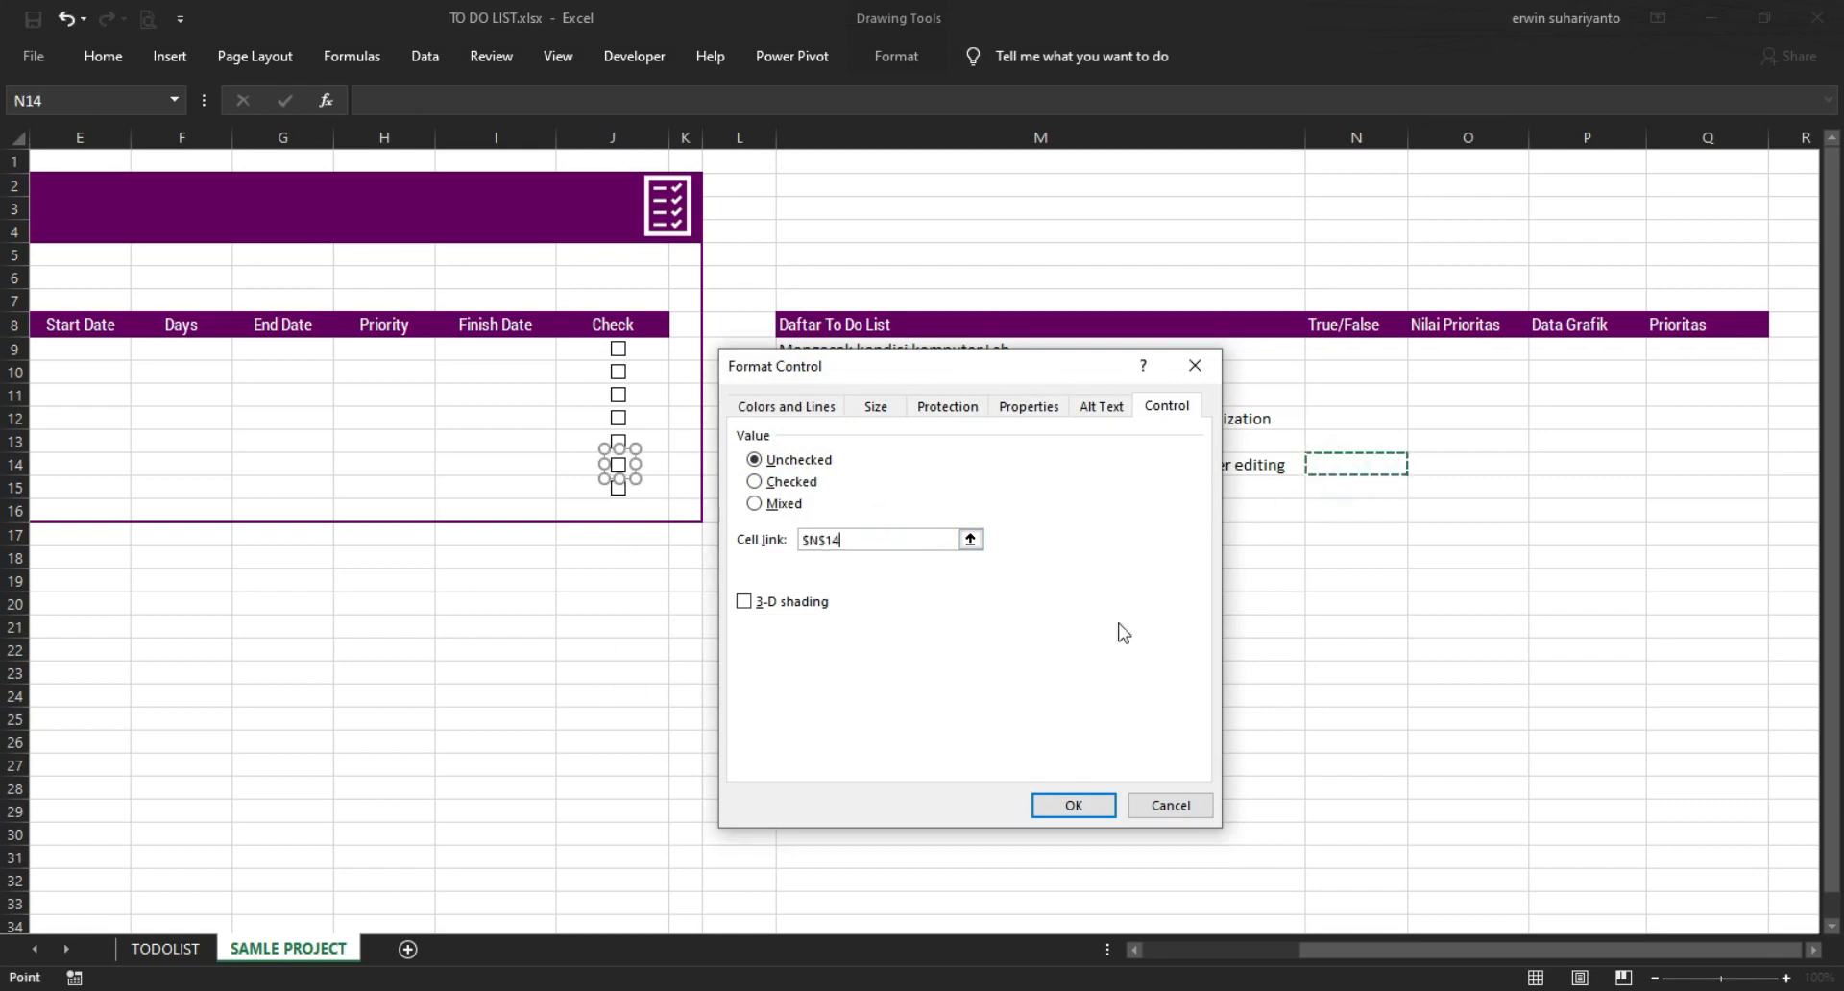
click(1073, 805)
- Link the check box in J15 to cell N15 in the True/False column and deselect the control
ctrl+click(620, 498)
right_click(620, 498)
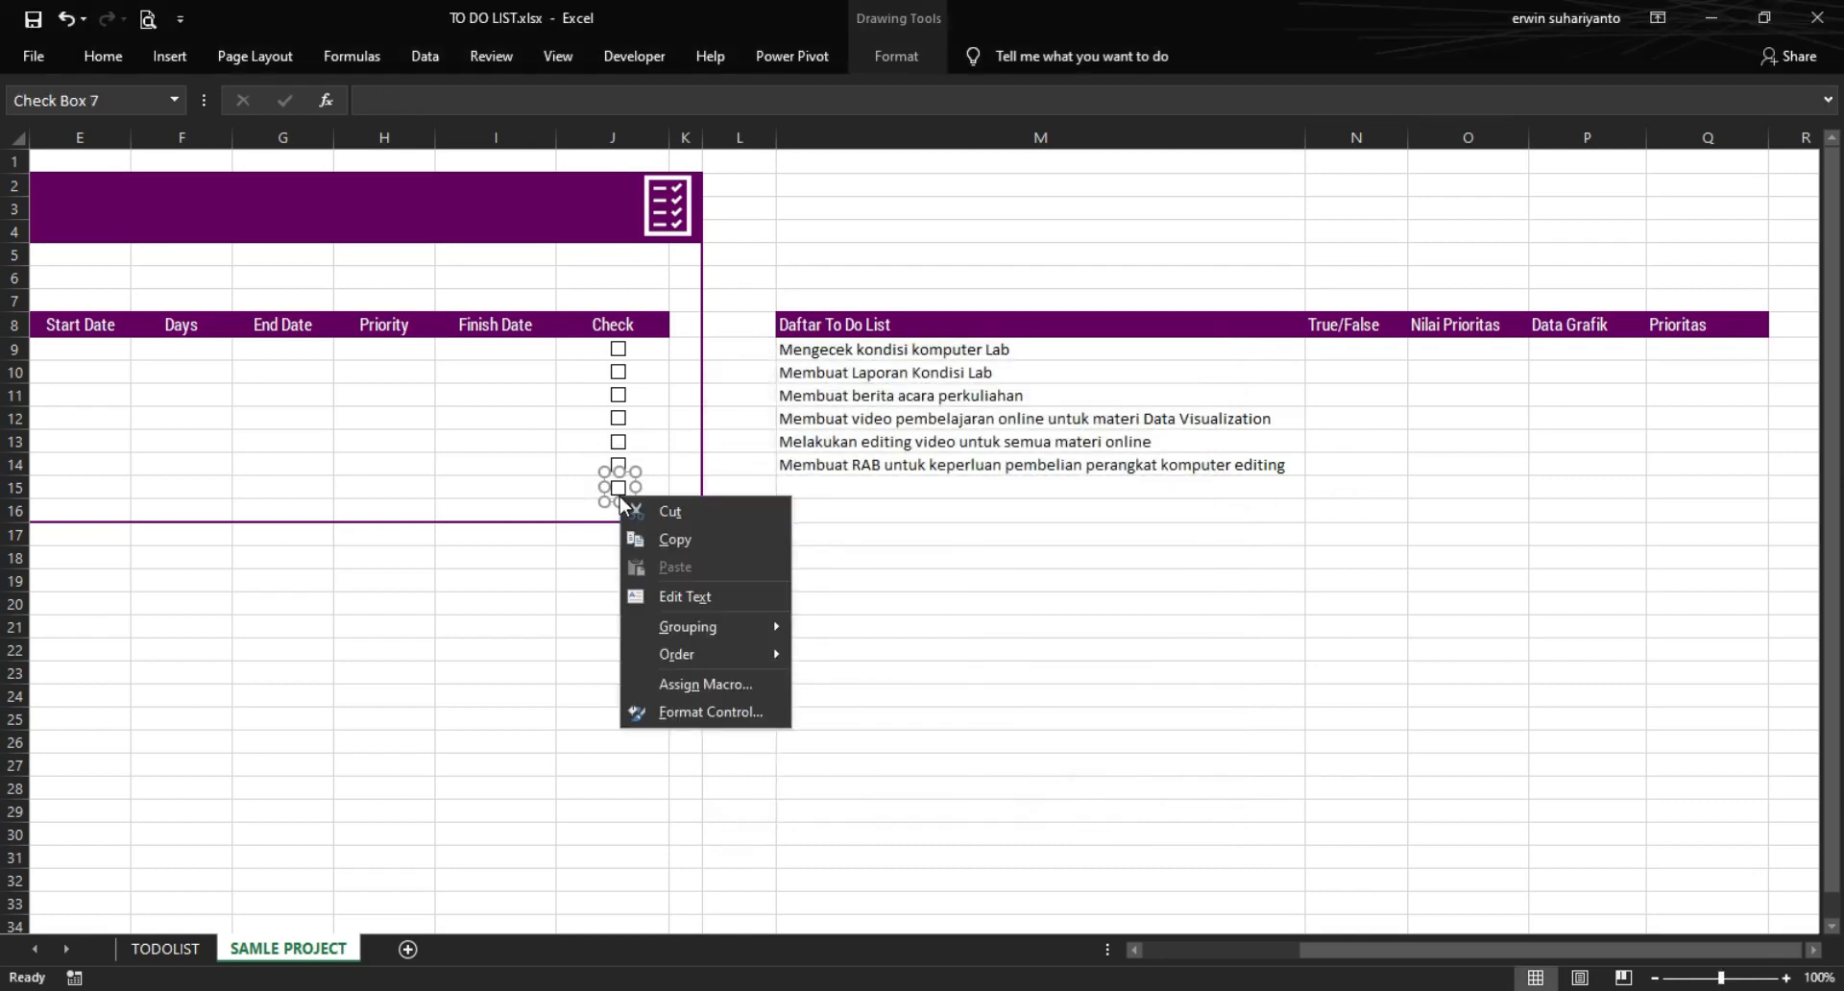
click(701, 711)
click(828, 539)
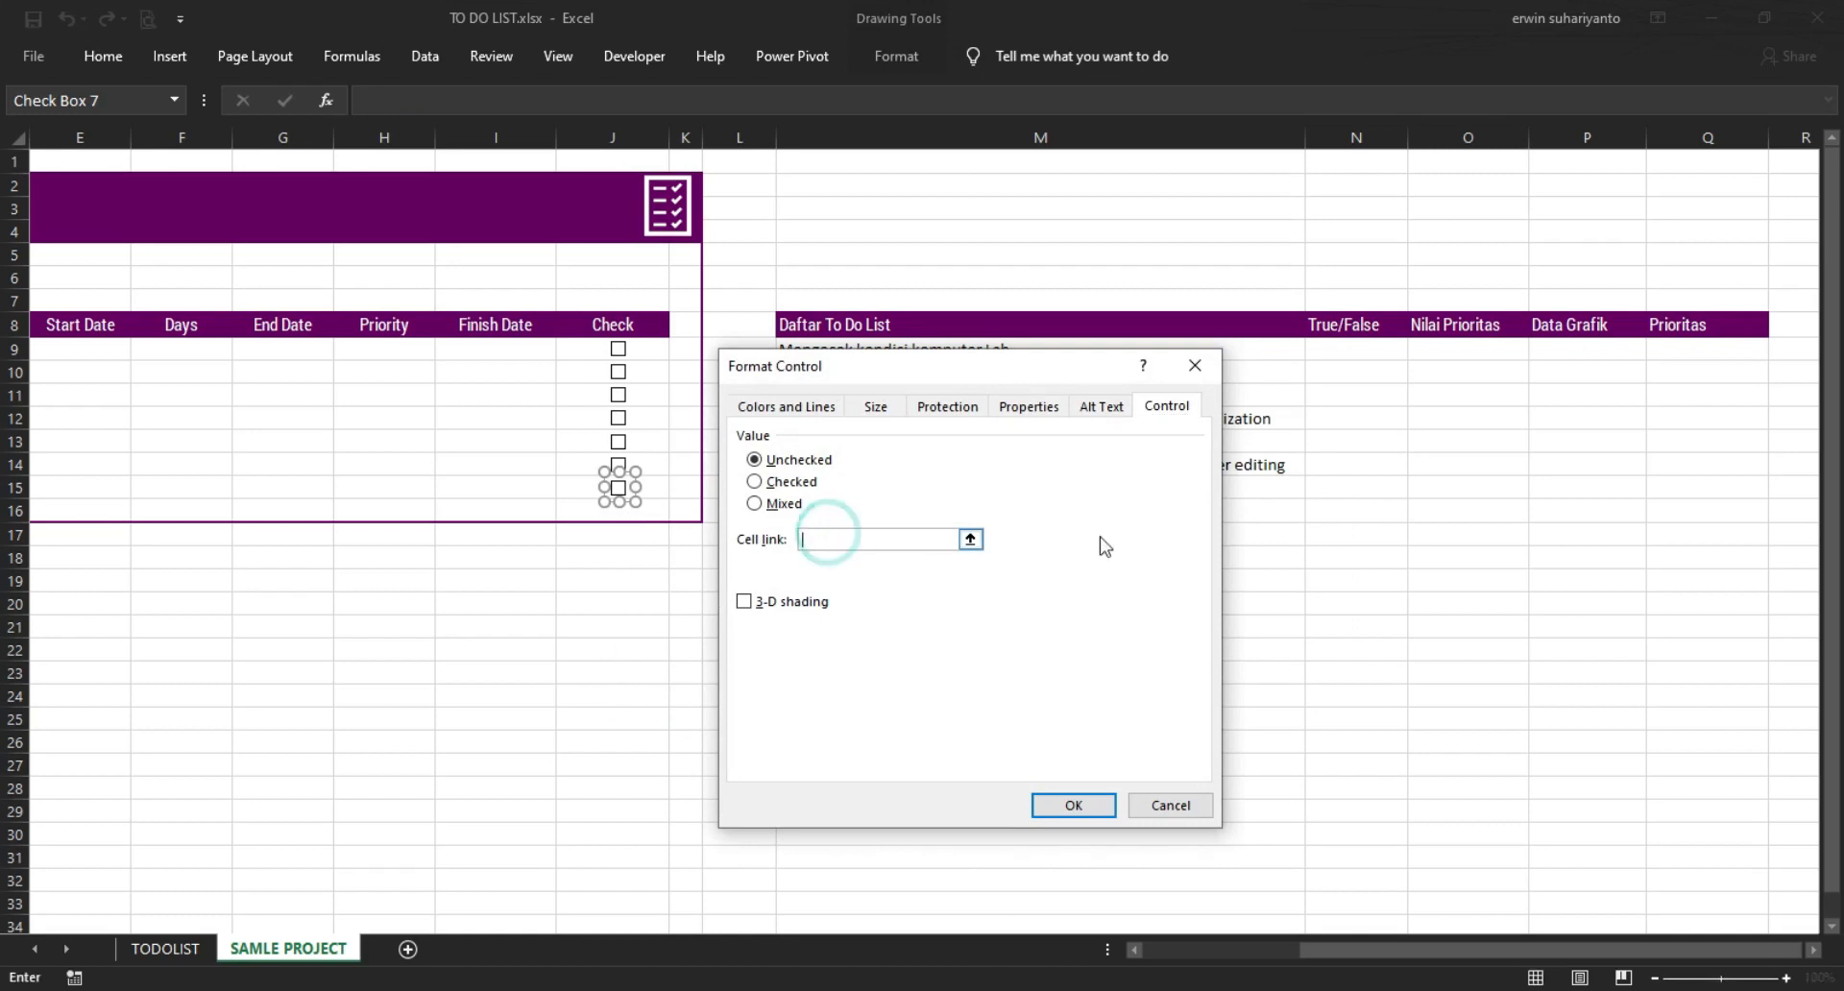
click(1357, 488)
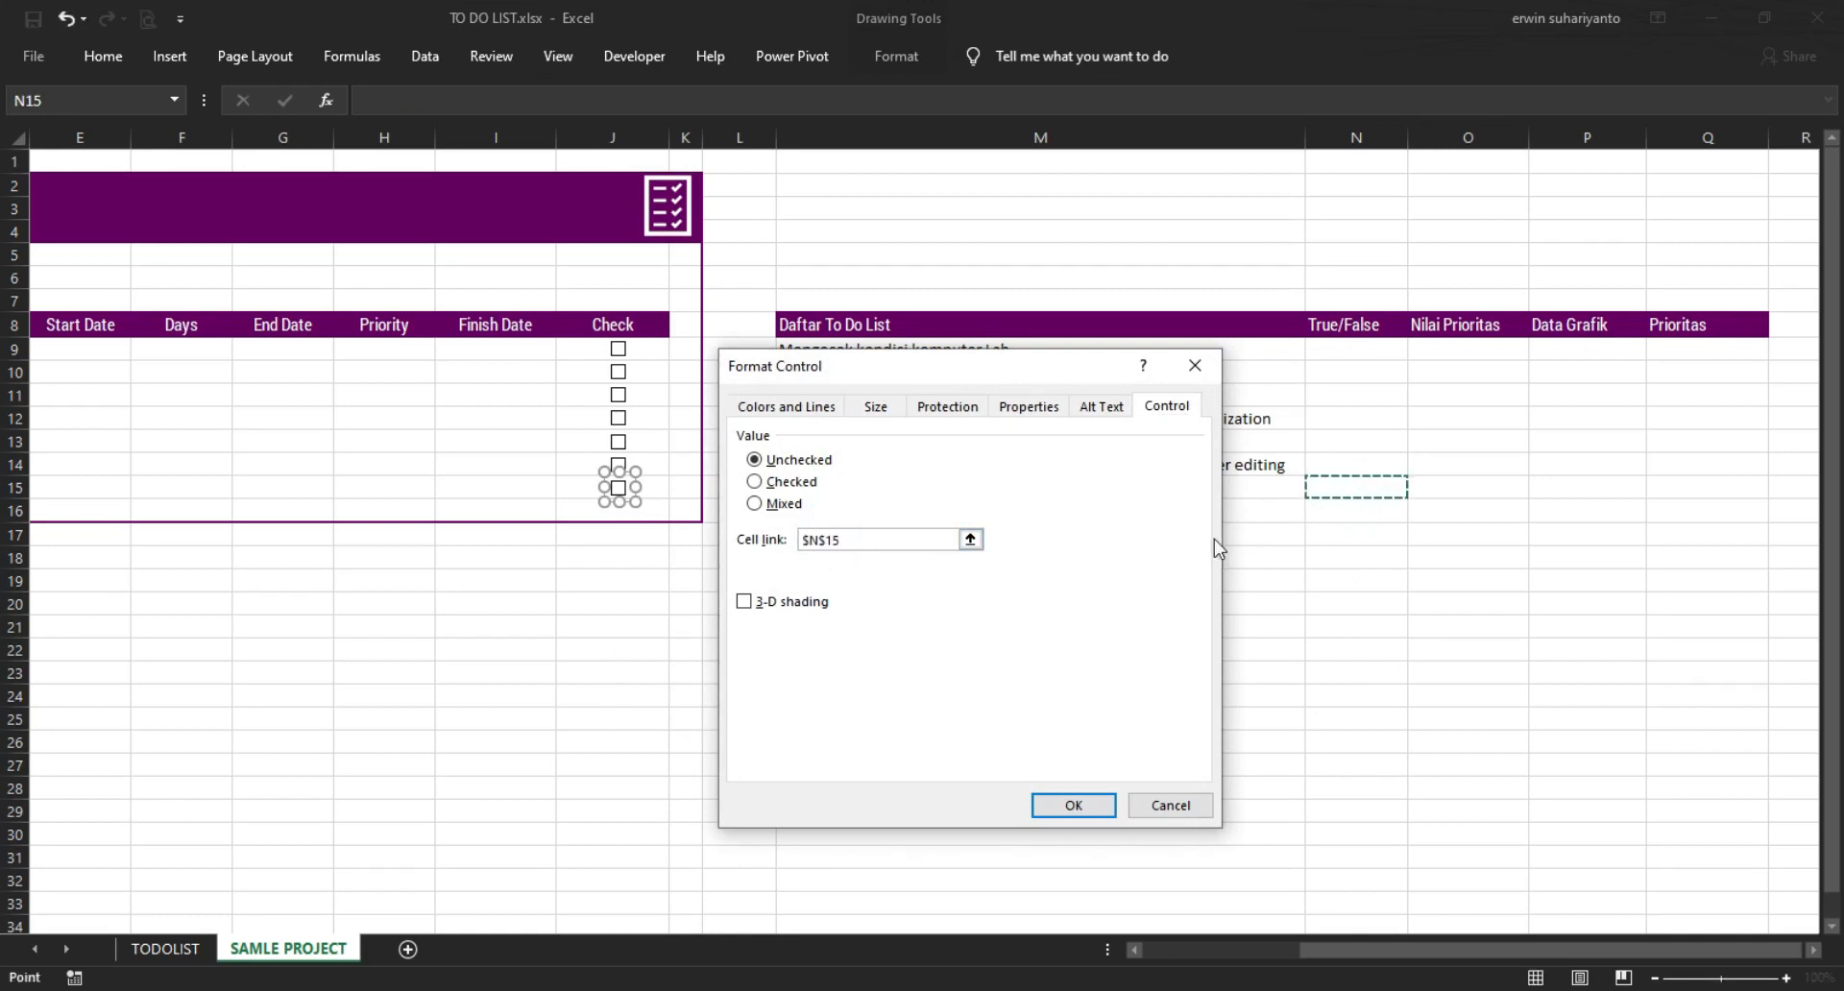
click(1073, 805)
click(1093, 695)
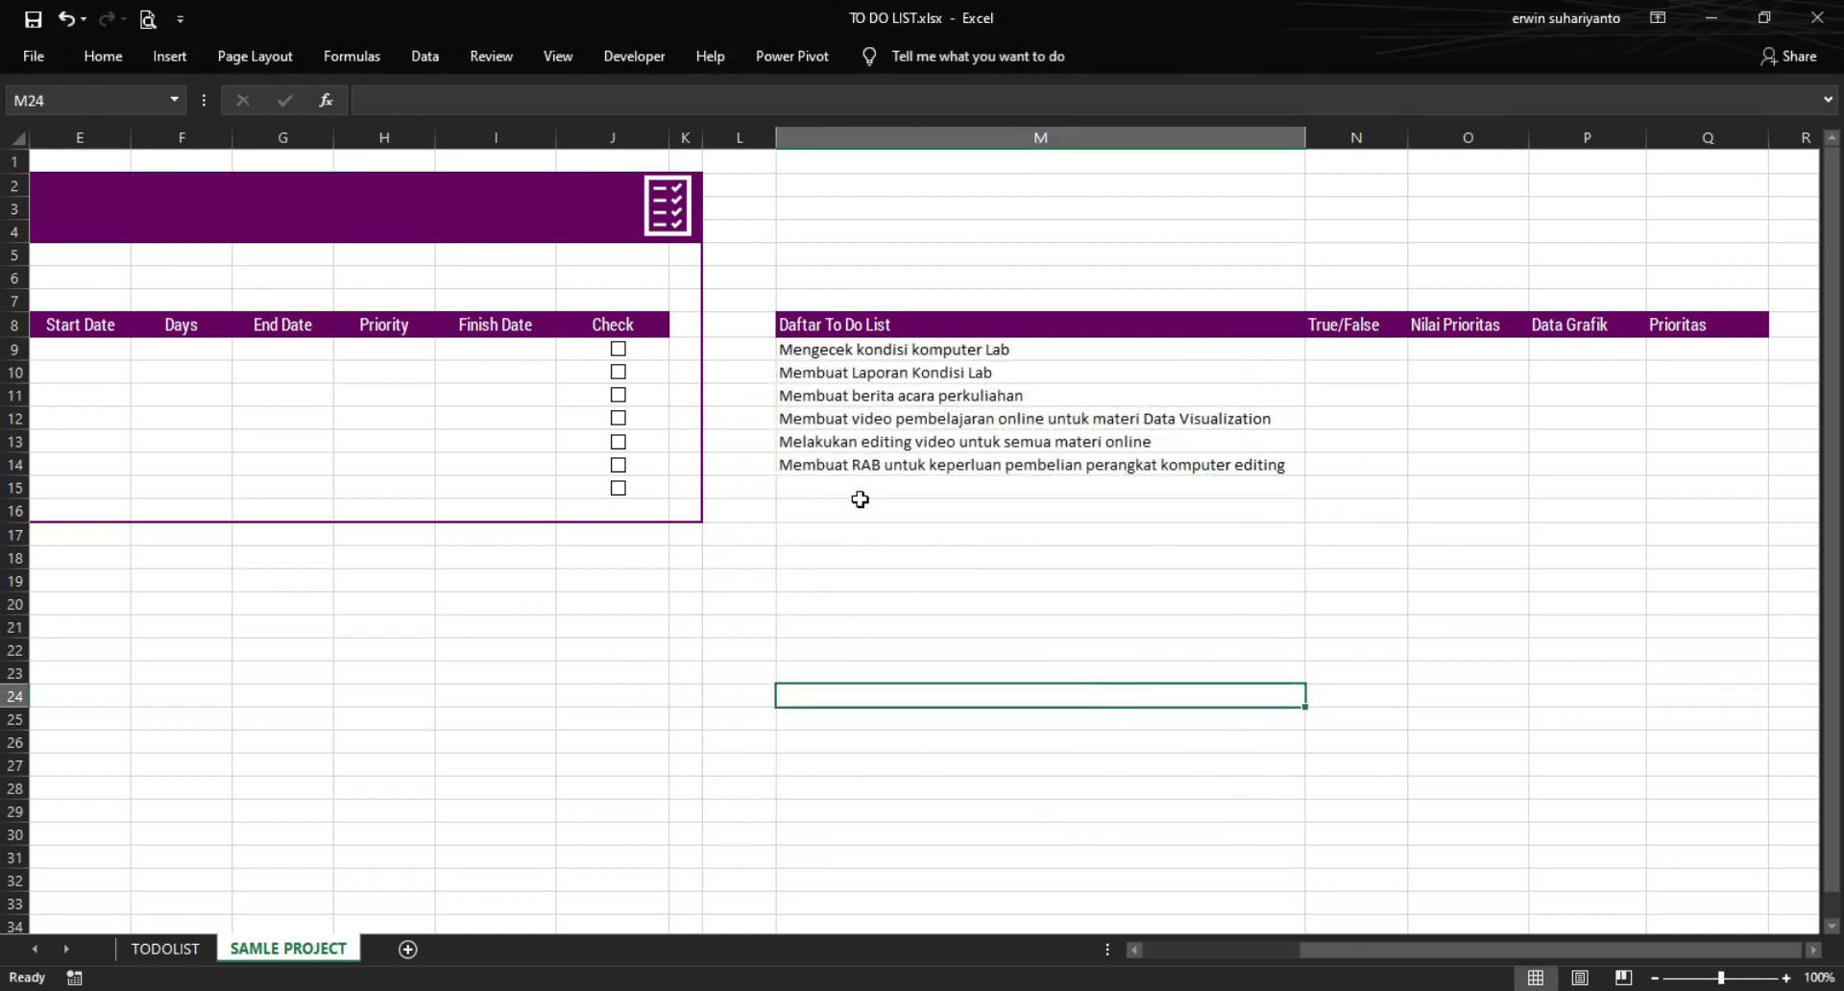
- Tick every check box from J9 to J15 and clear them all again to test their links to N9:N15
click(621, 351)
click(619, 373)
click(620, 395)
click(619, 419)
click(619, 443)
click(619, 465)
click(618, 488)
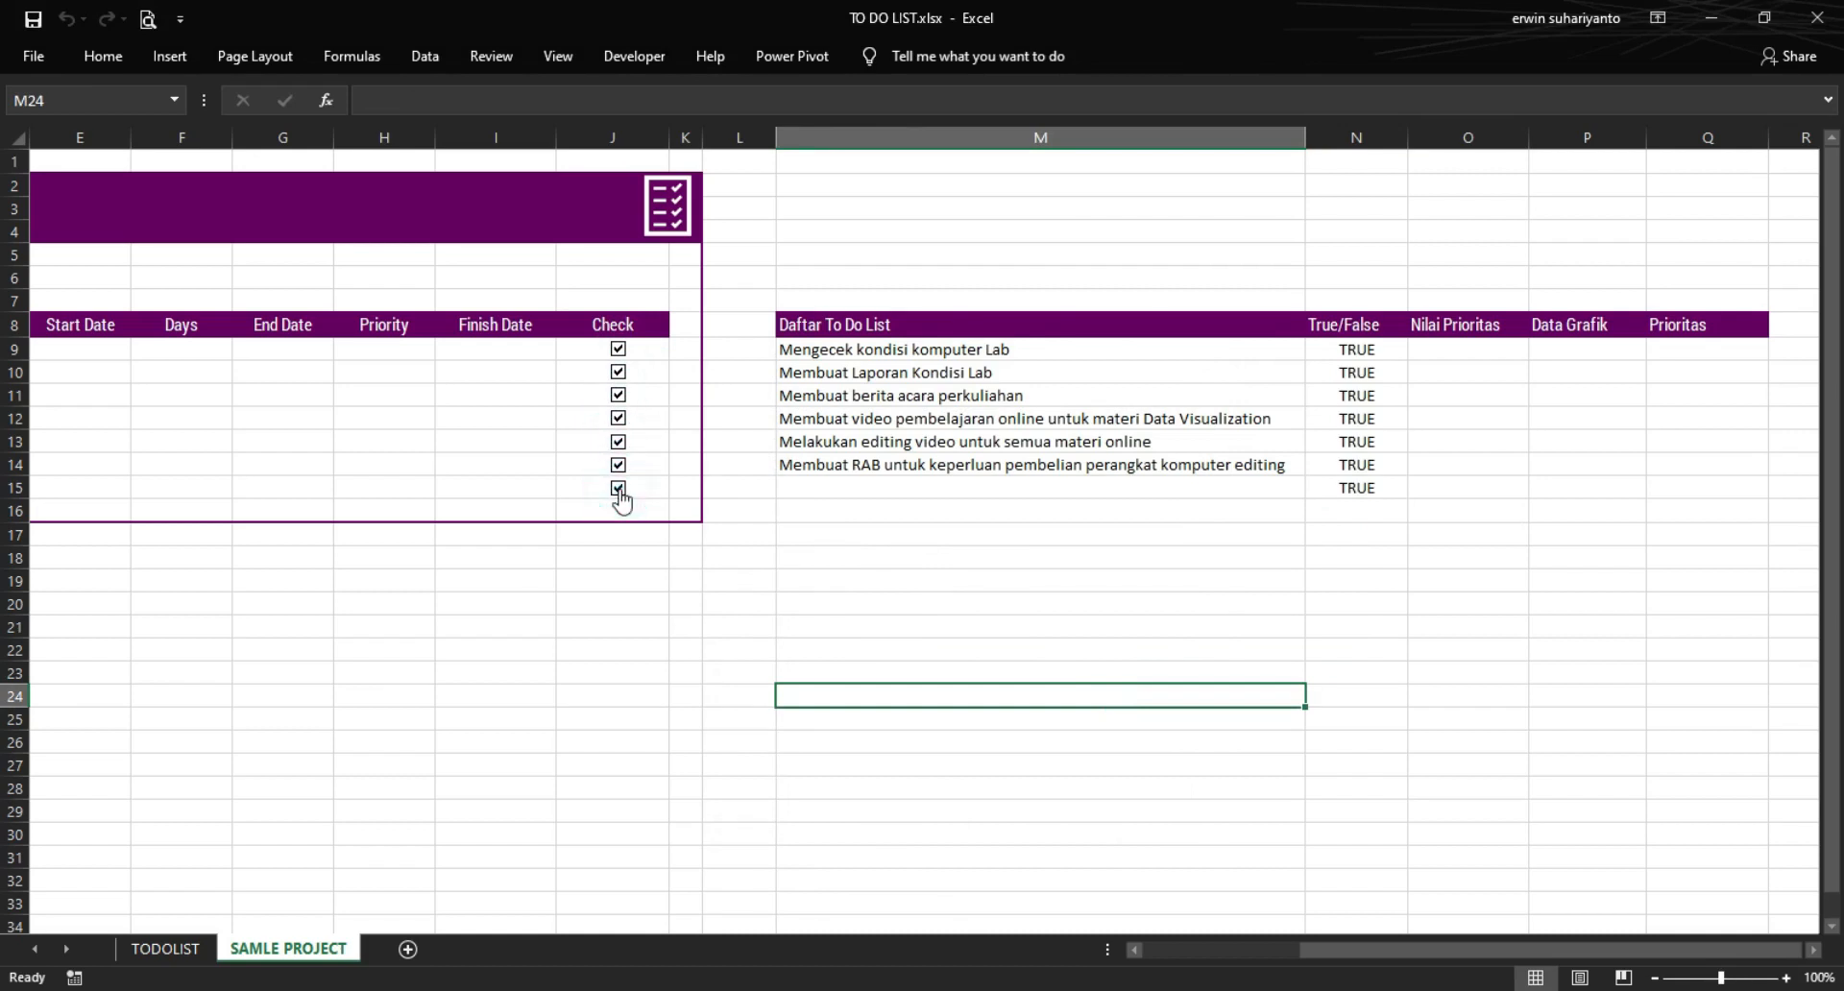
click(618, 350)
click(619, 372)
click(619, 396)
click(618, 418)
click(619, 442)
click(618, 465)
click(618, 489)
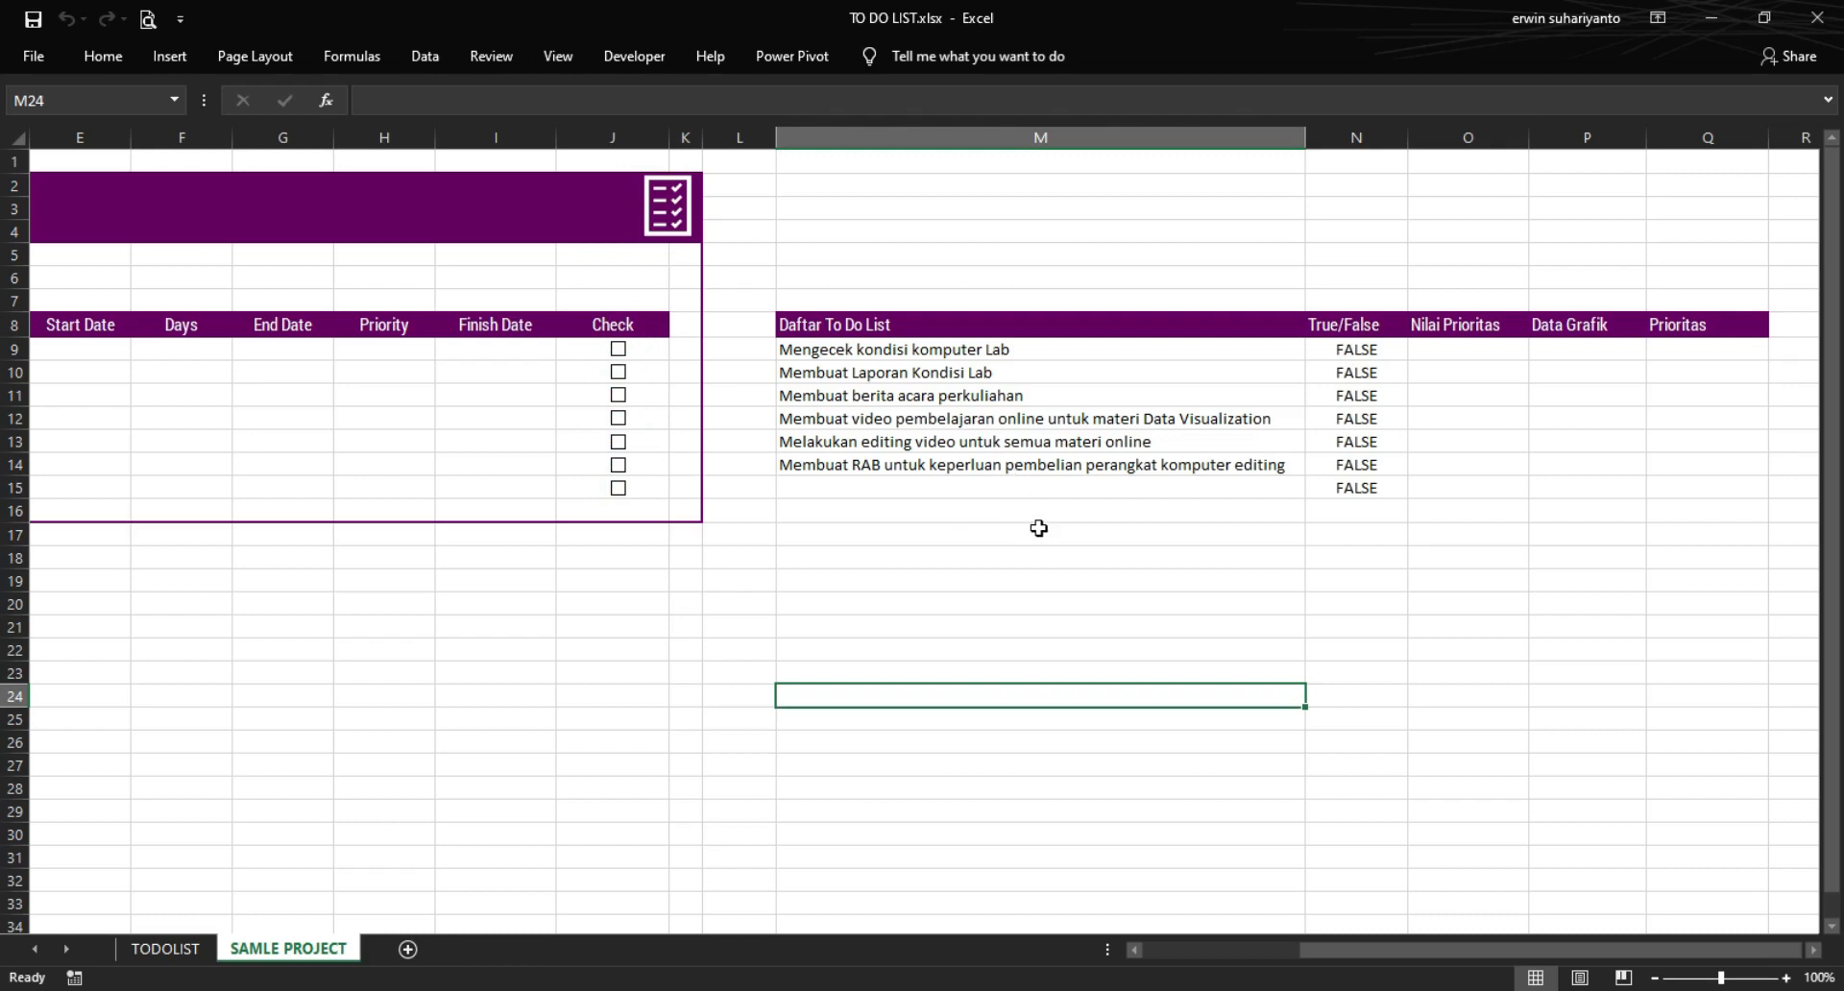
click(1075, 651)
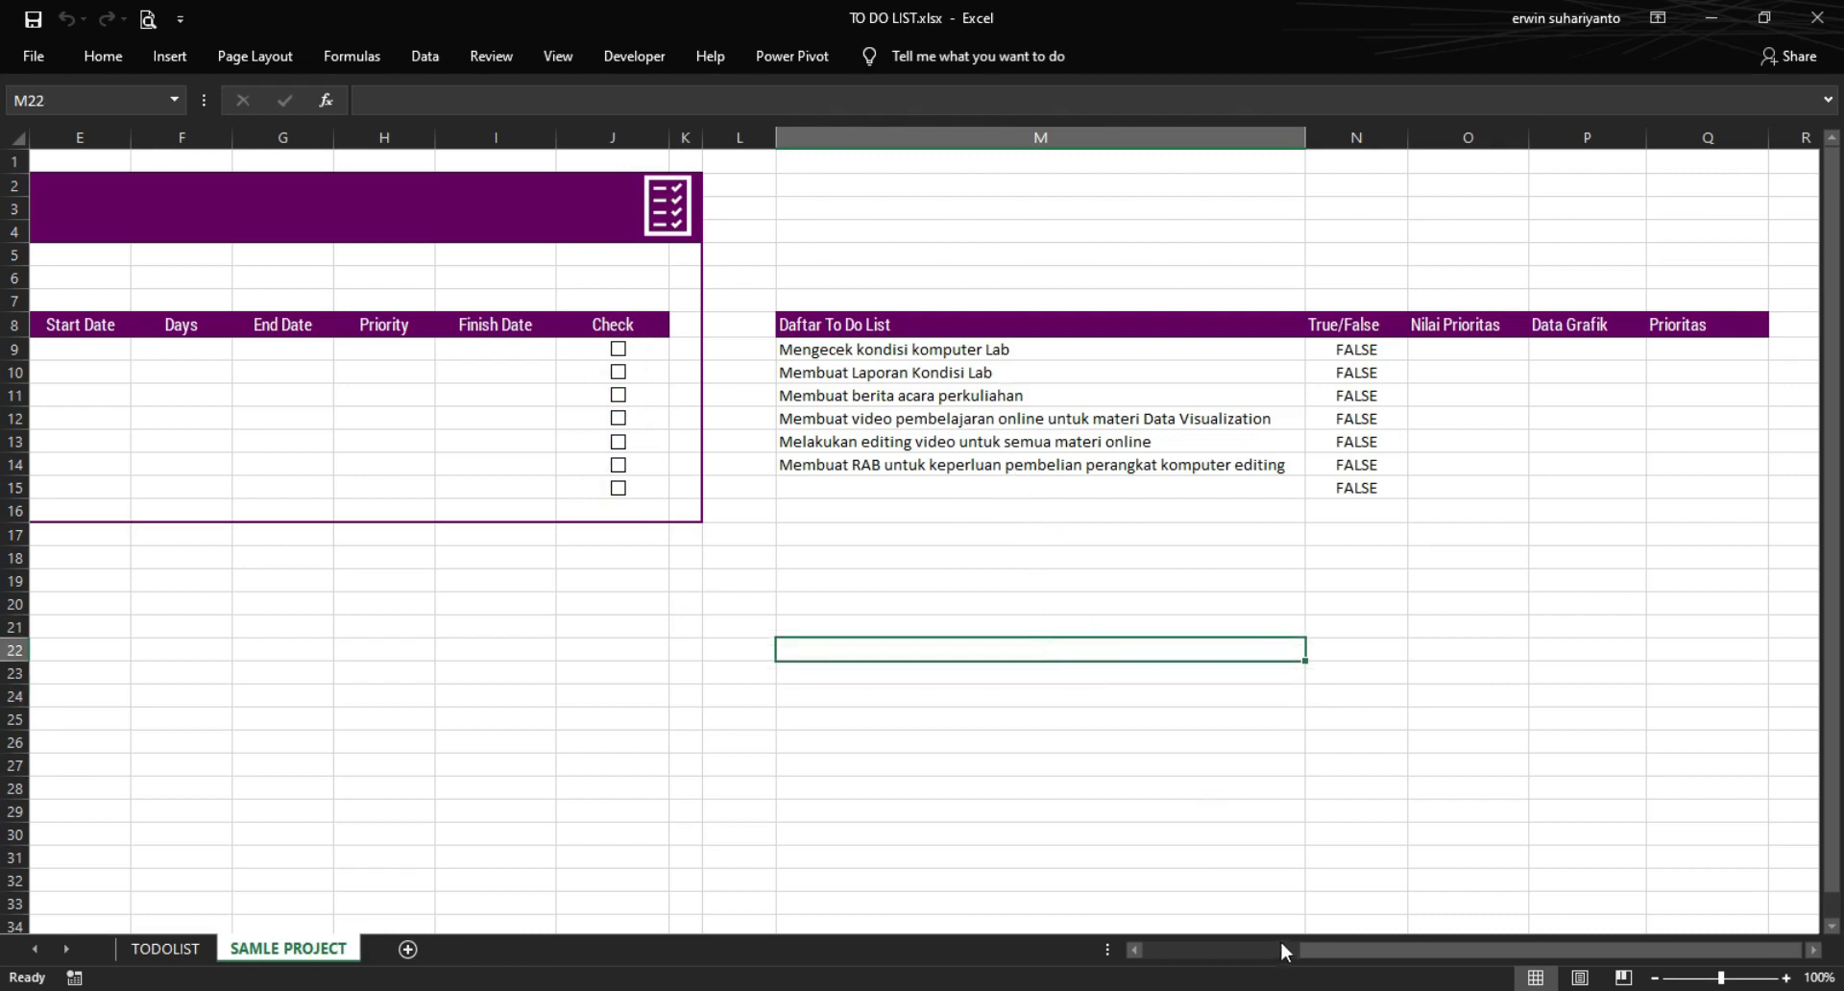
- Examine the Prioritas column of the helper table in the TODOLIST sheet and return to SAMLE PROJECT
drag(1321, 944, 1163, 945)
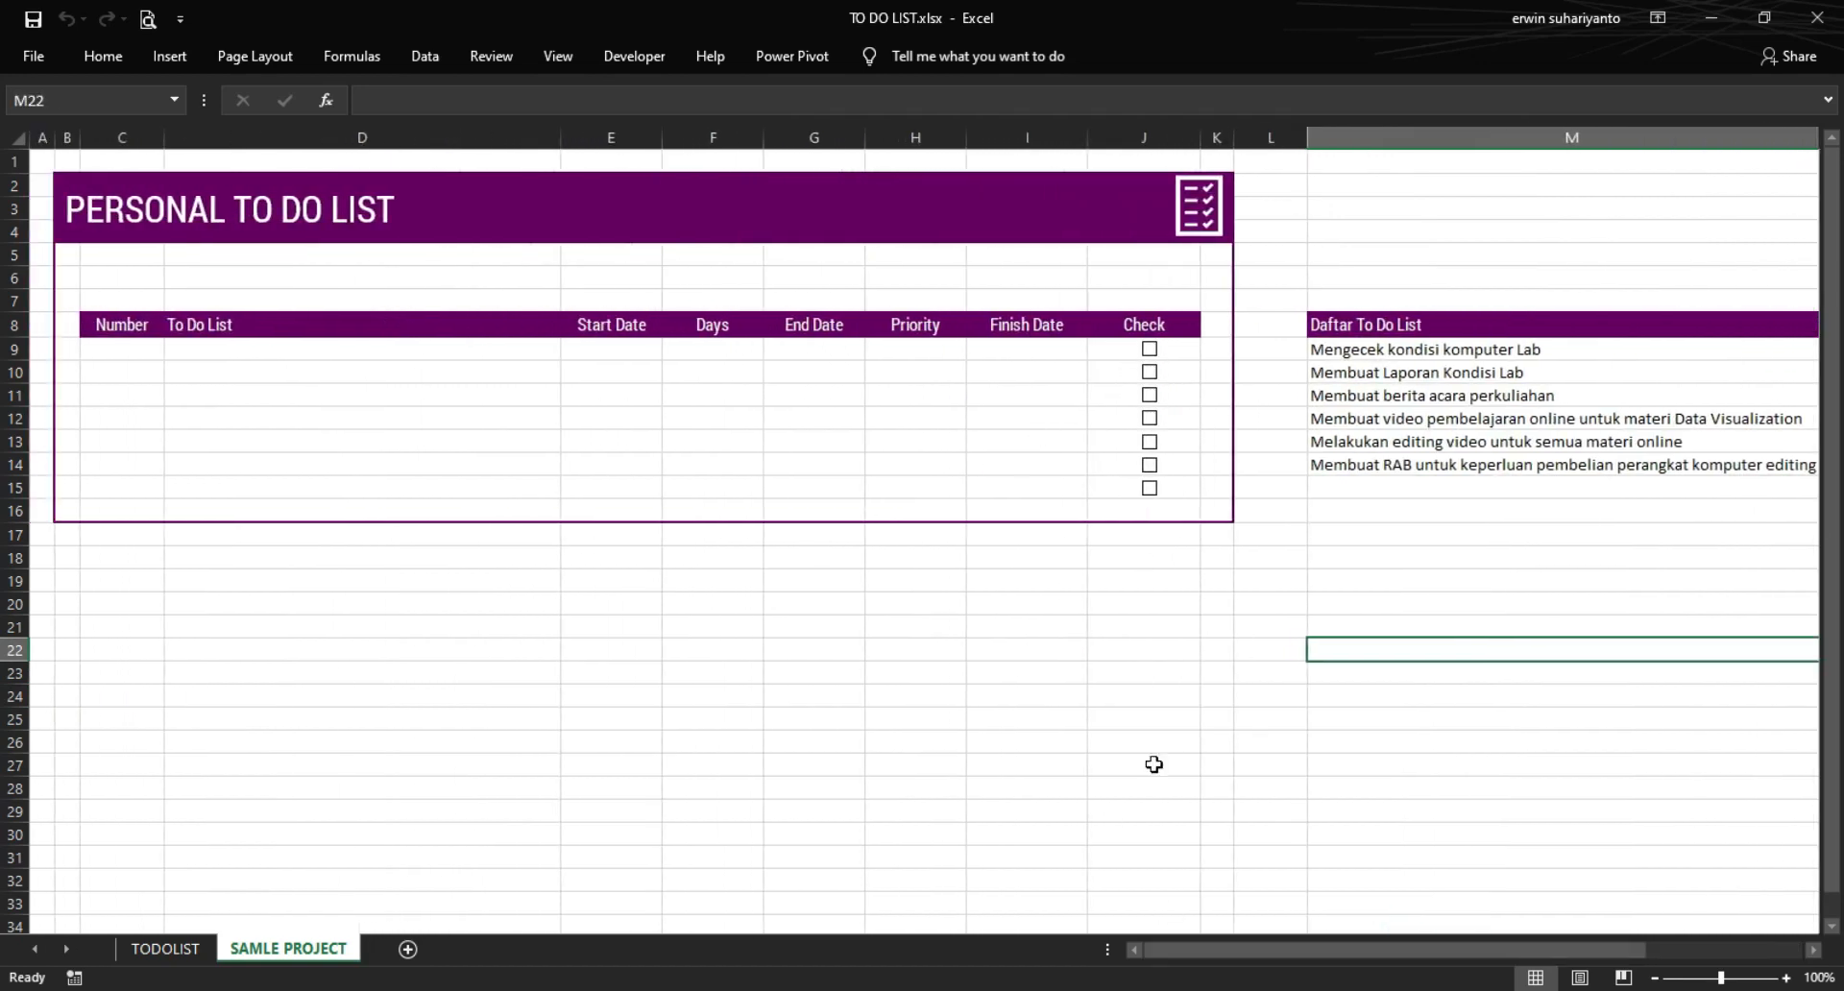
drag(1193, 946, 1320, 917)
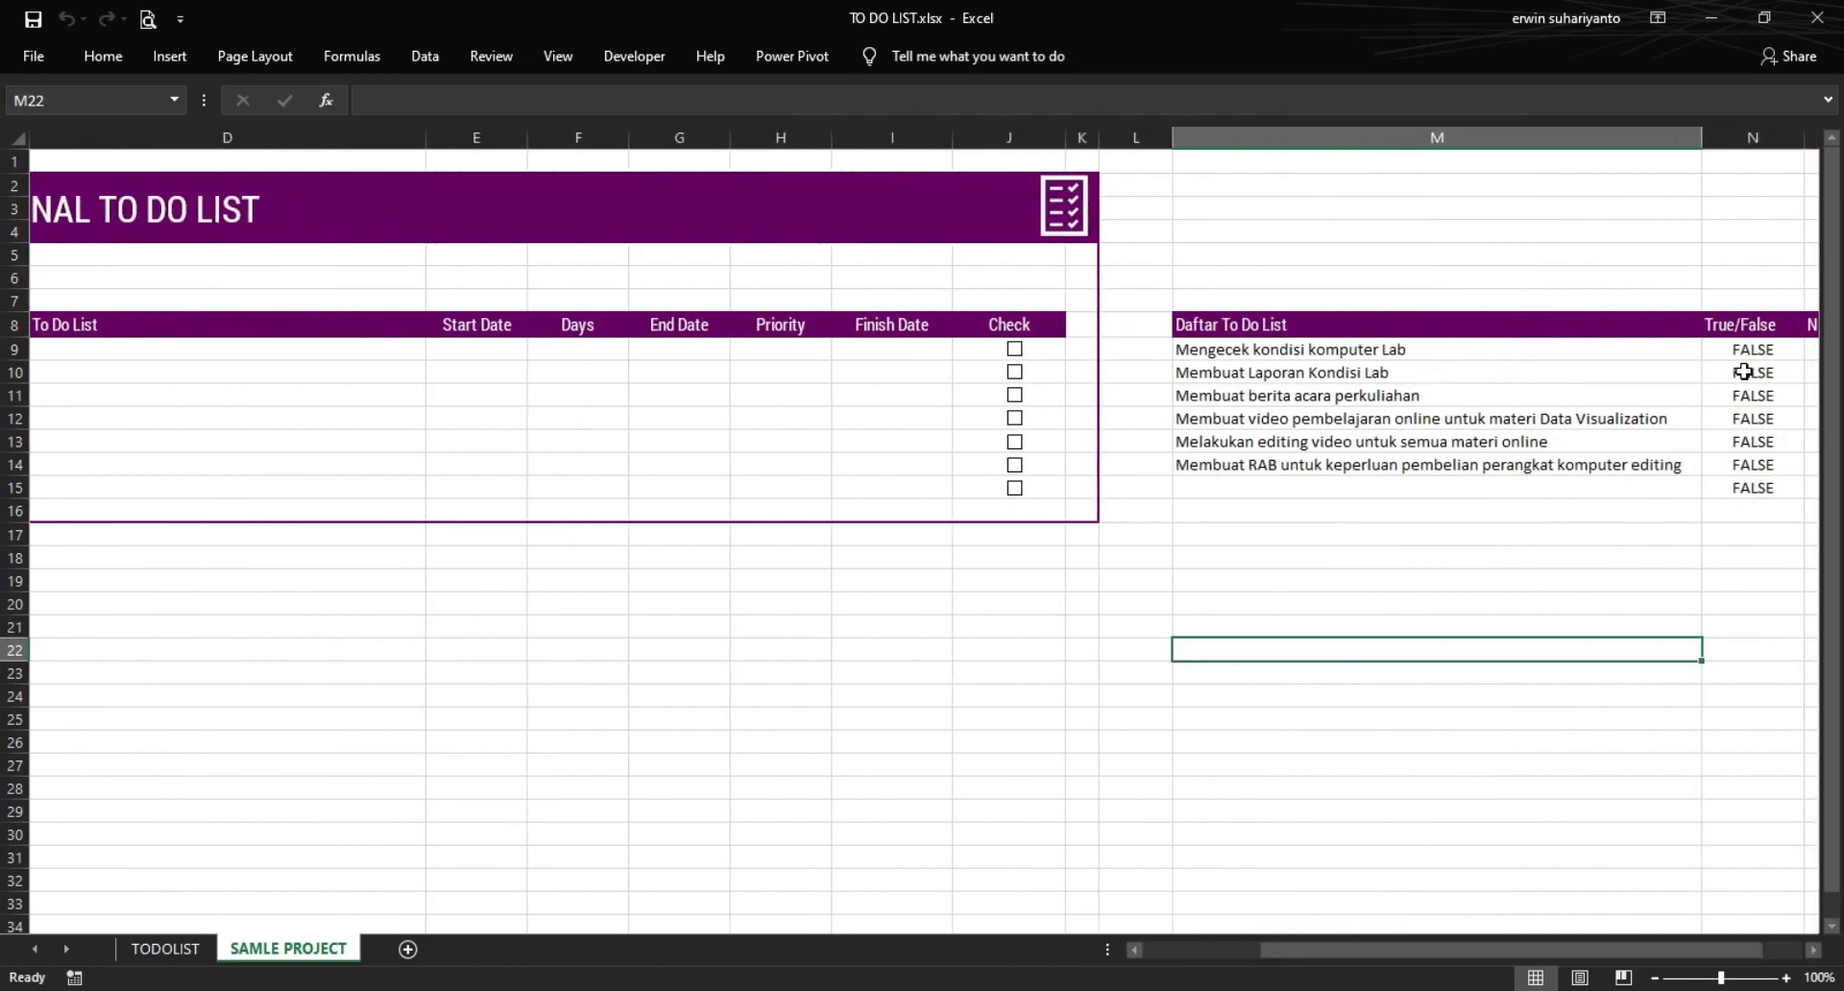
click(183, 947)
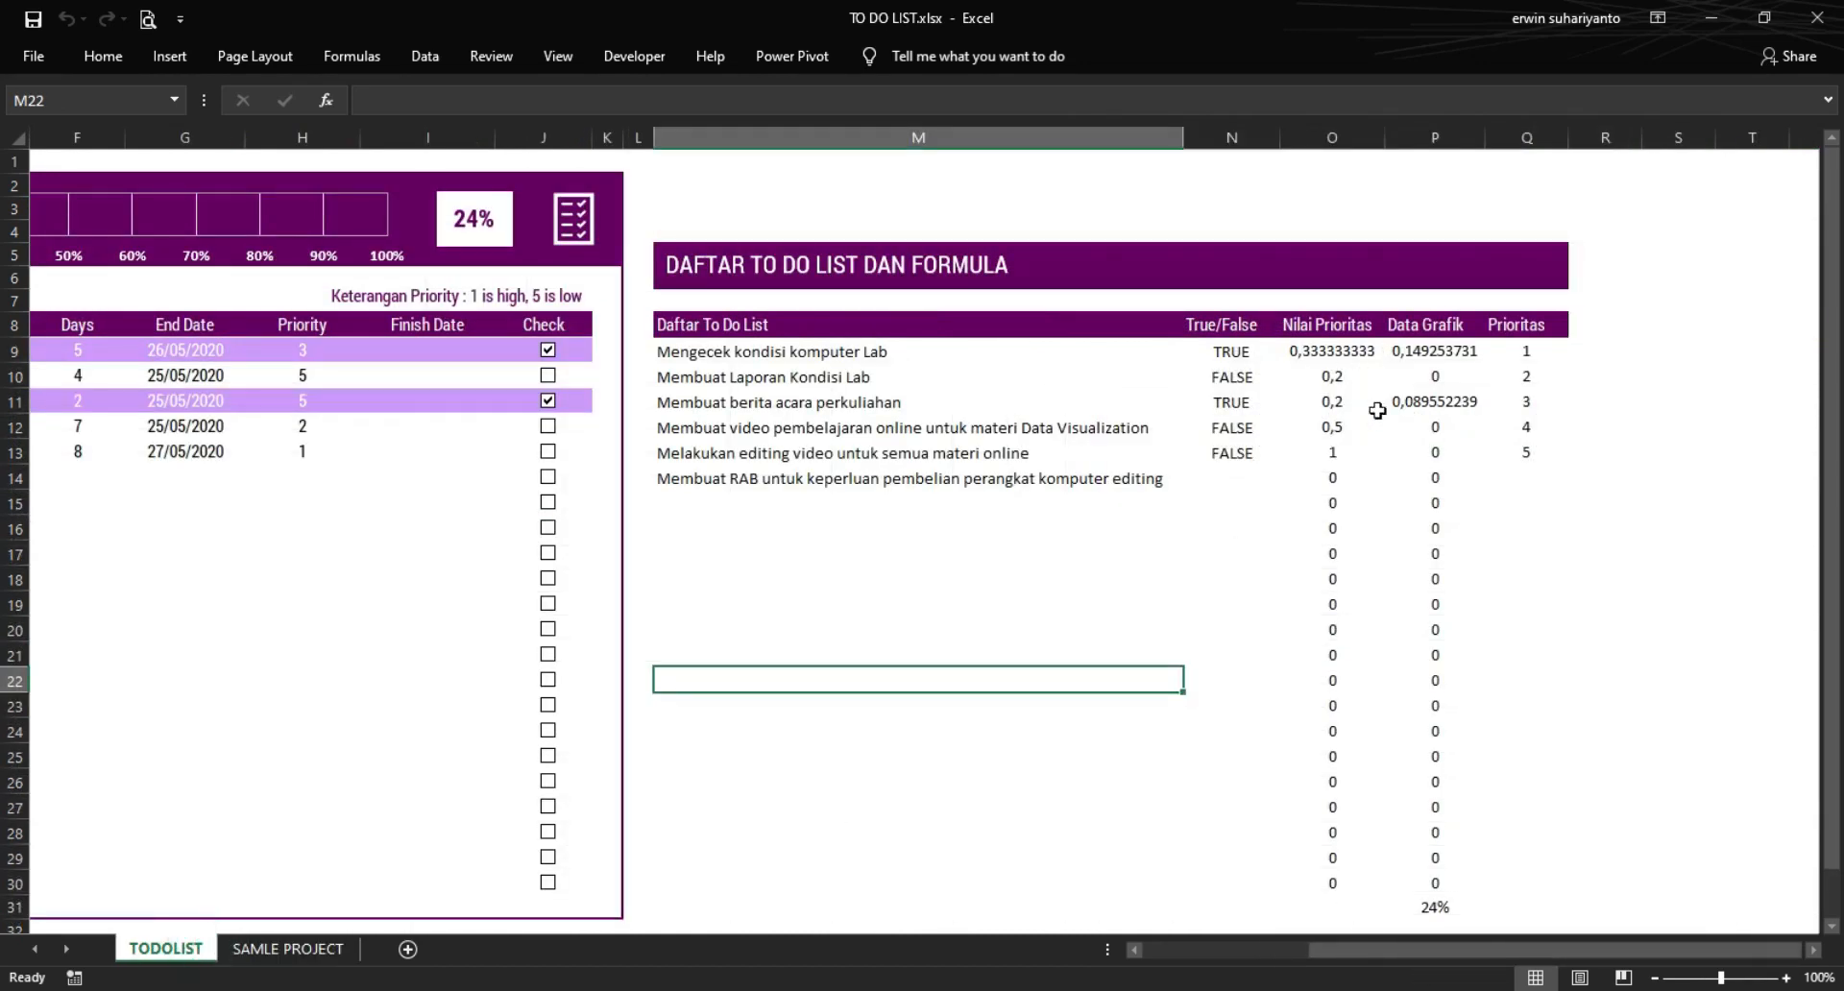
click(1542, 351)
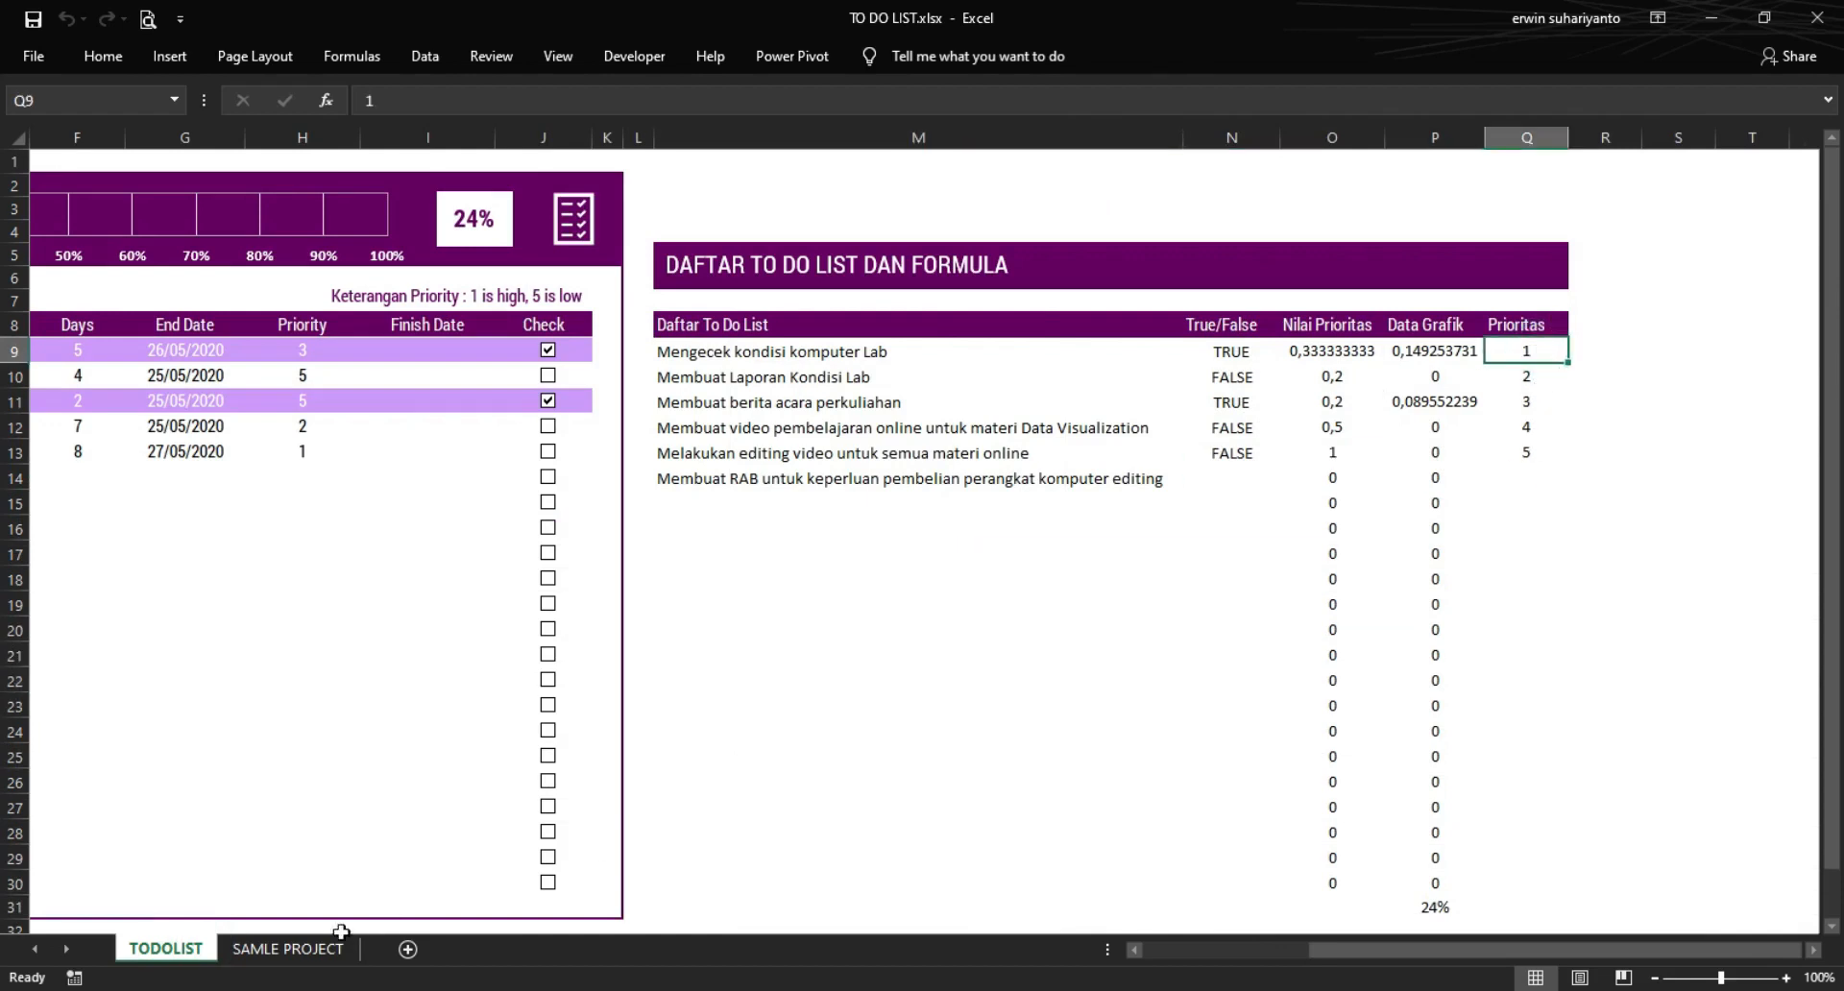
click(278, 948)
drag(1318, 946, 1459, 946)
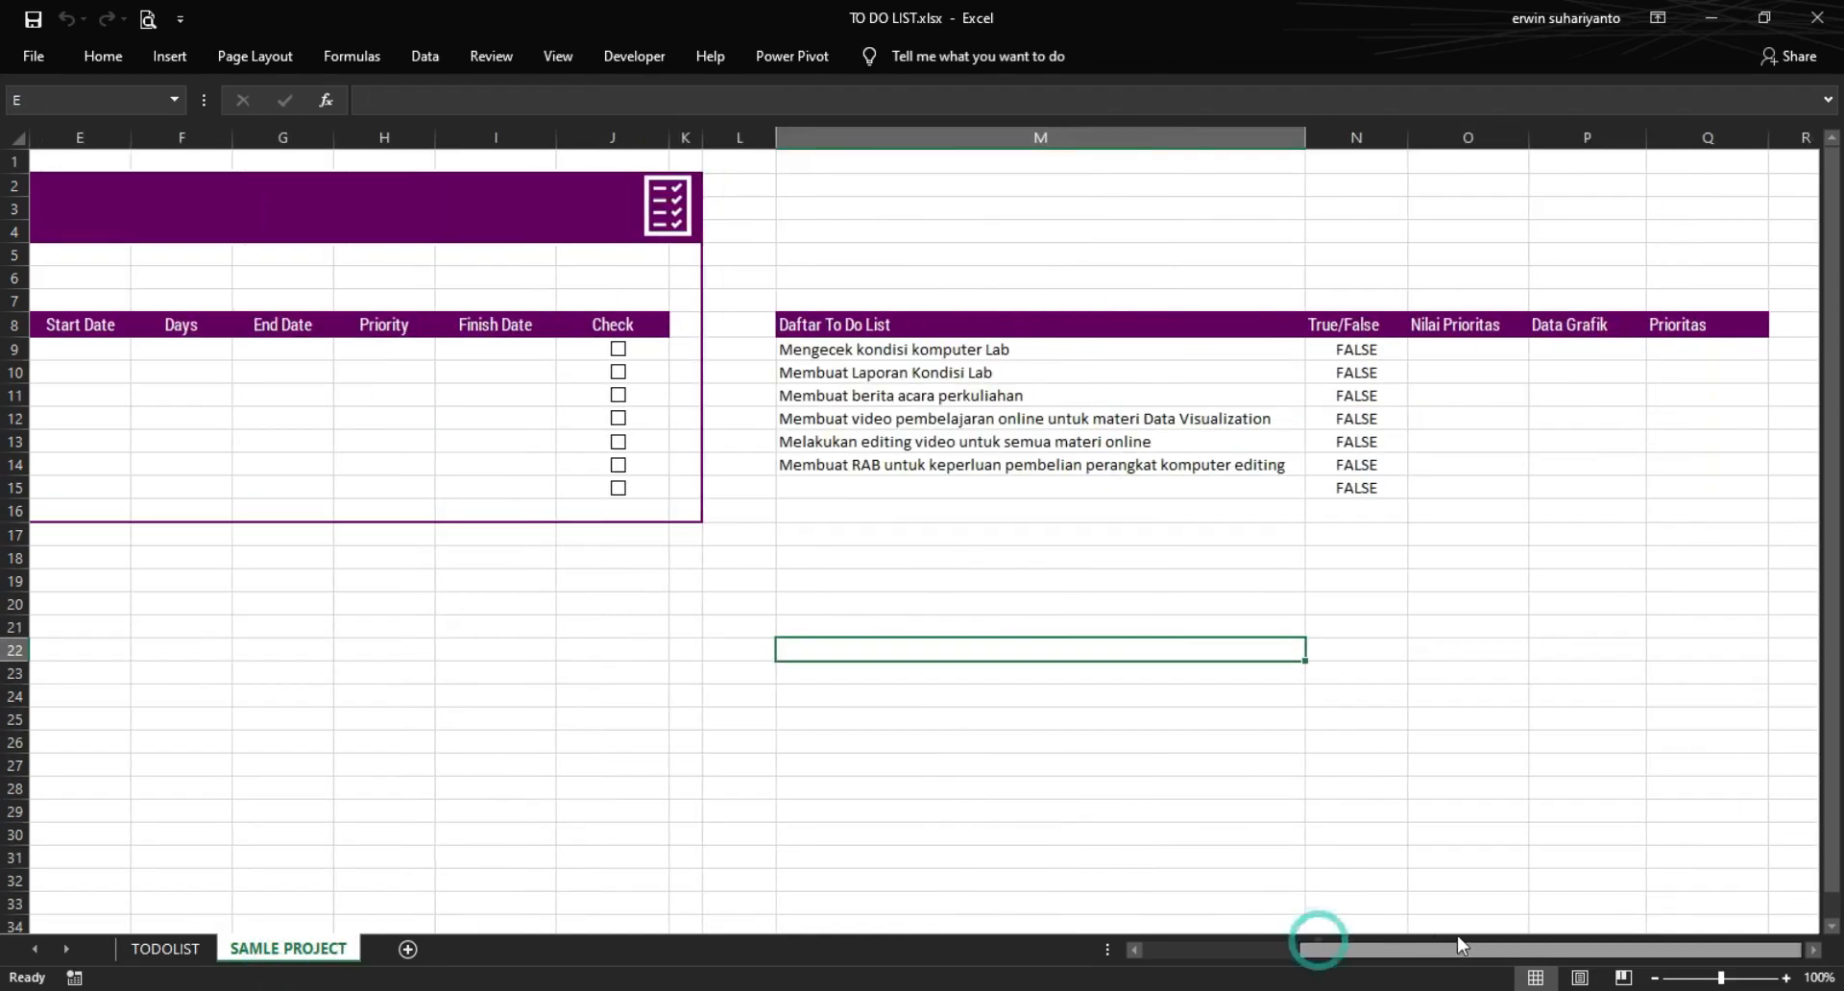
- Enter the priority numbers 1, 2, 3, 4 and 5 in cells Q9 to Q13 of the Prioritas column
click(1698, 354)
text(1)
key(Return)
text(2)
key(Return)
text(3)
key(Return)
text(4)
key(Return)
text(5)
key(Return)
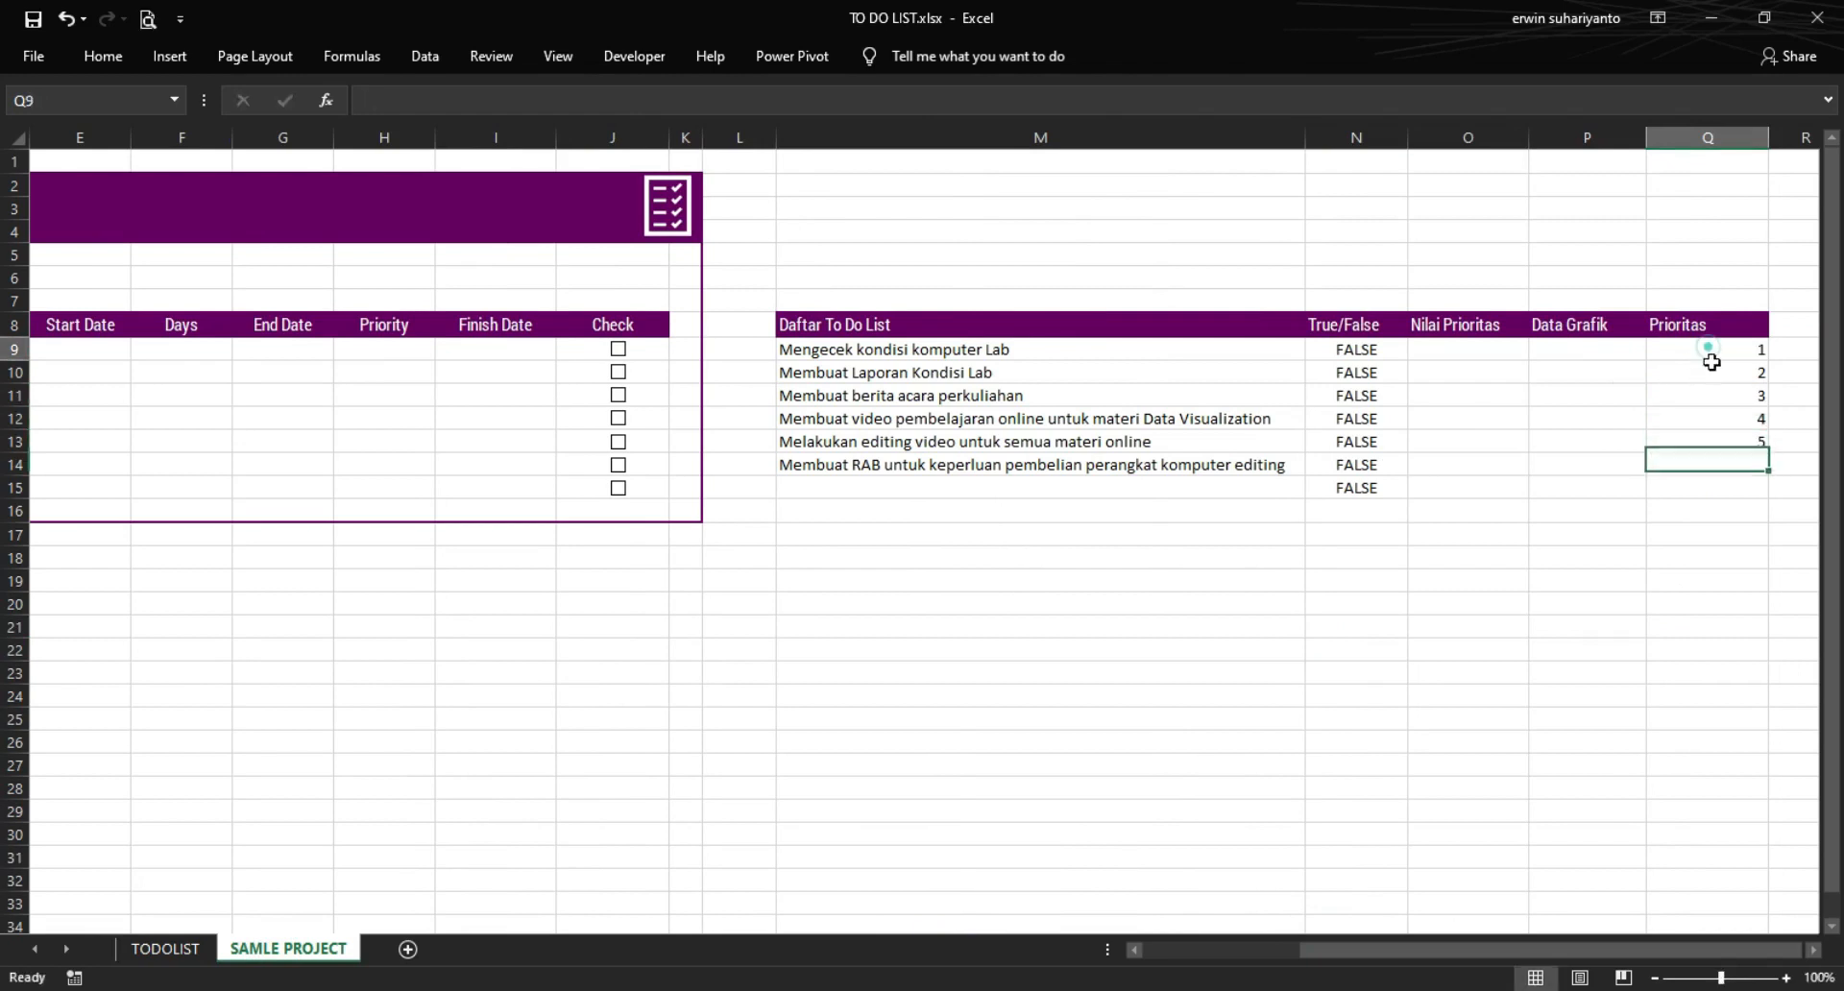
- Centre the priority numbers in Q9:Q13 horizontally
drag(1708, 353, 1716, 444)
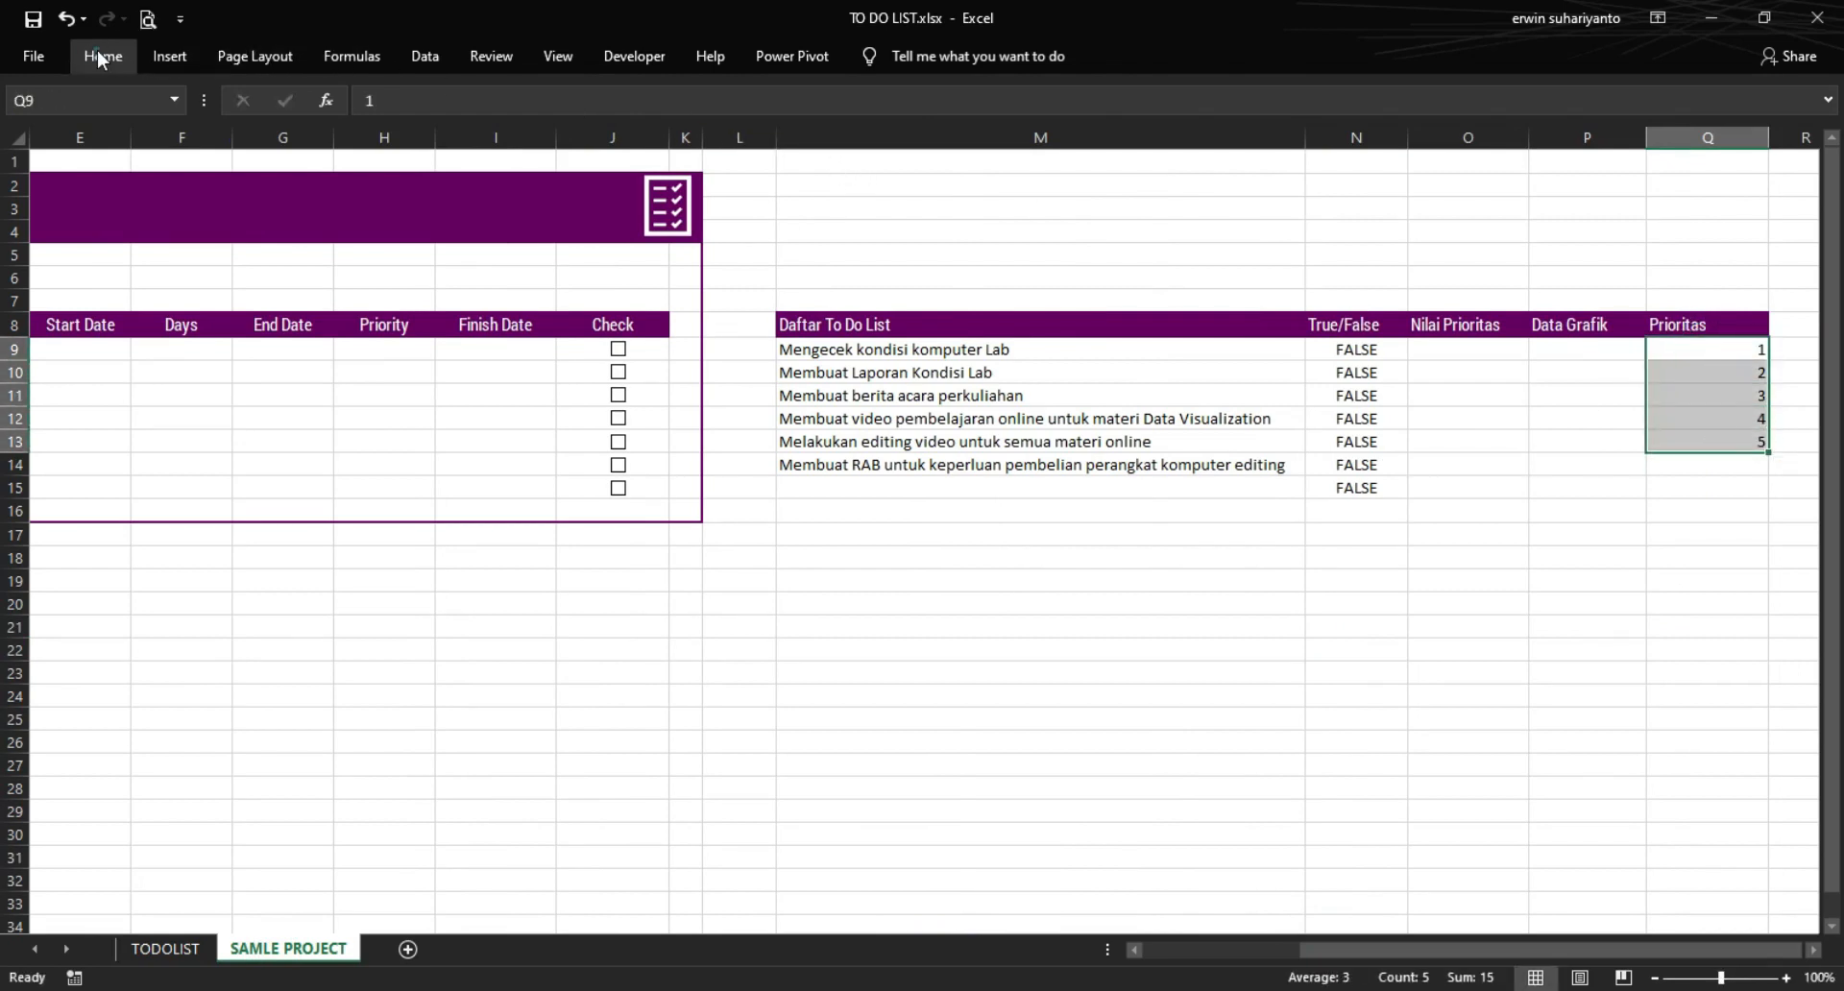
click(103, 56)
click(475, 128)
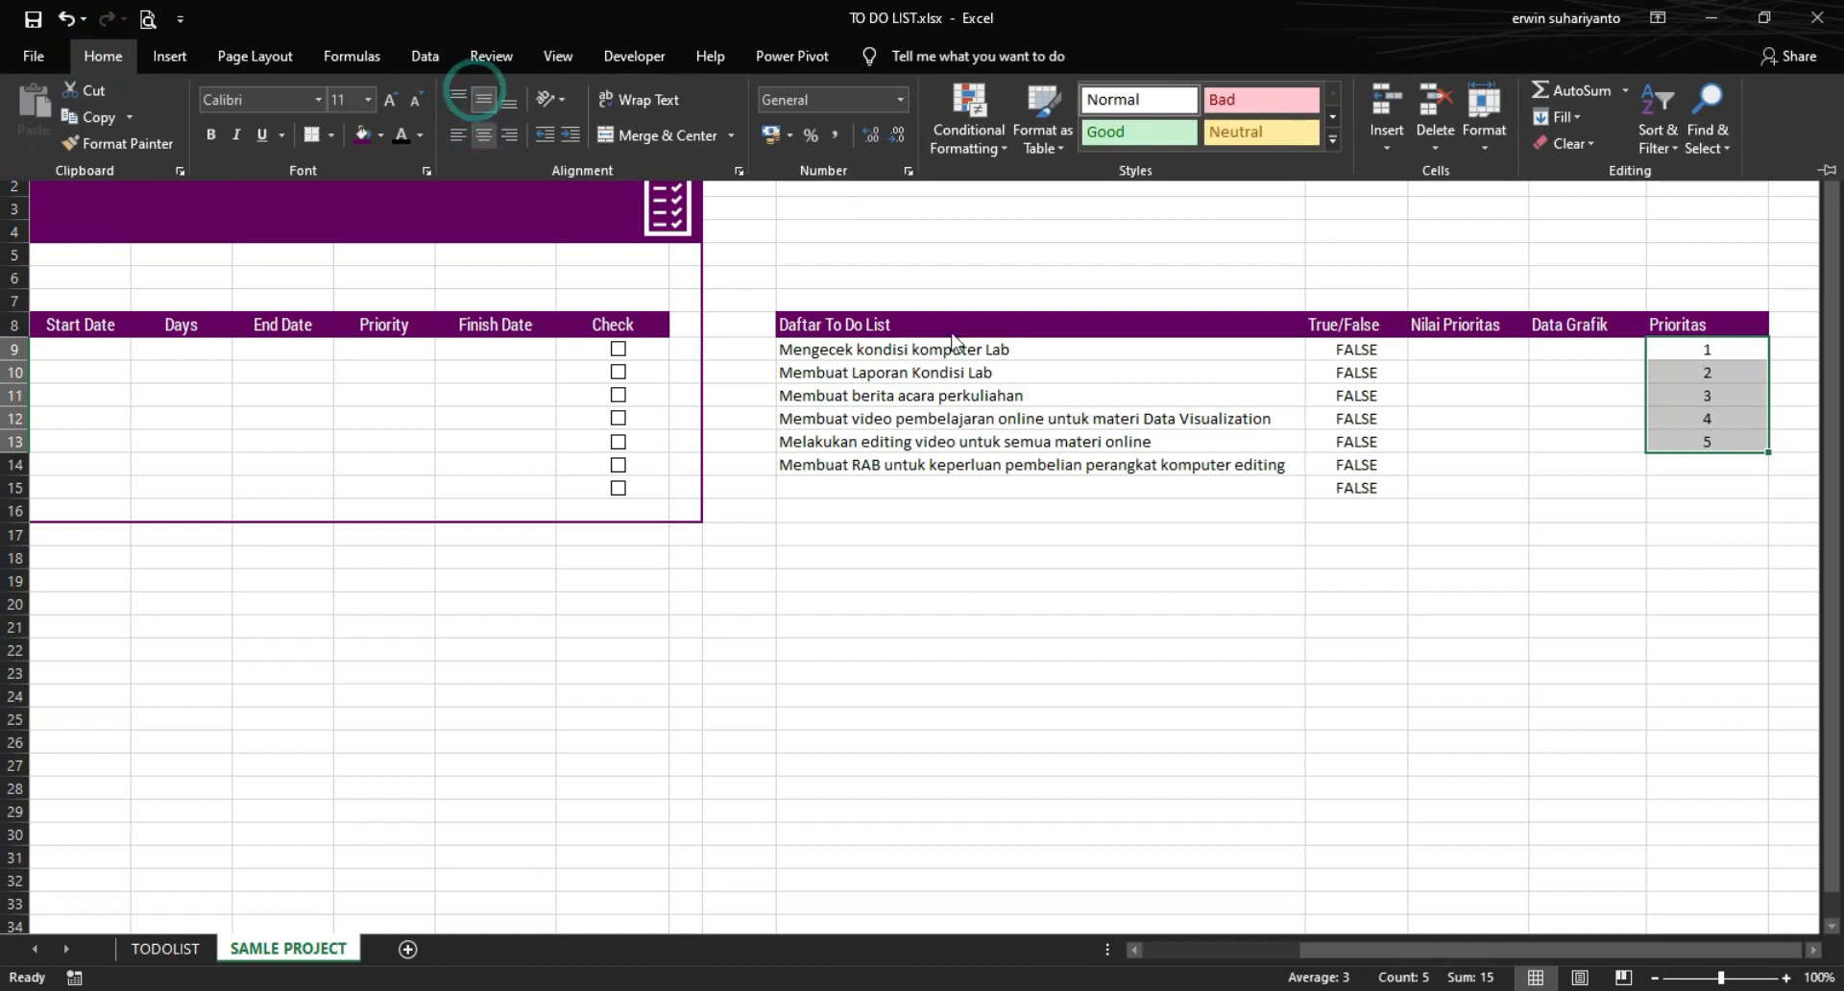
click(1605, 492)
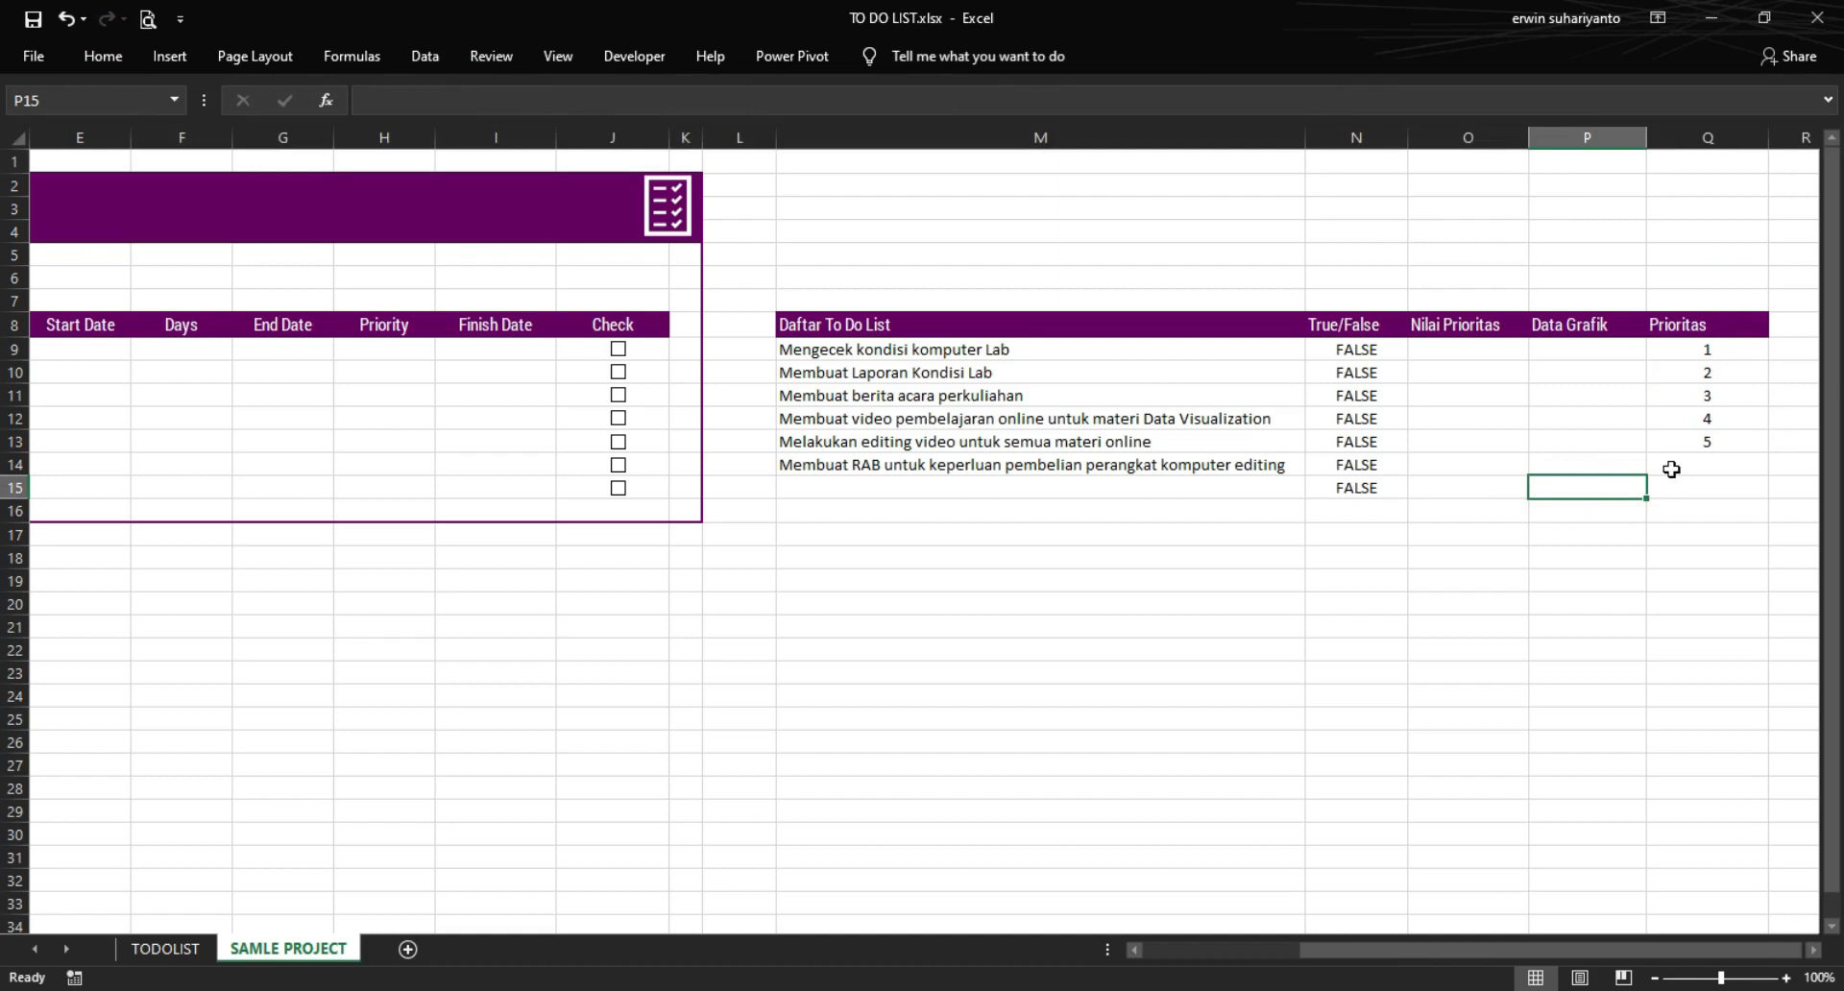
click(1713, 346)
click(1710, 376)
click(1720, 393)
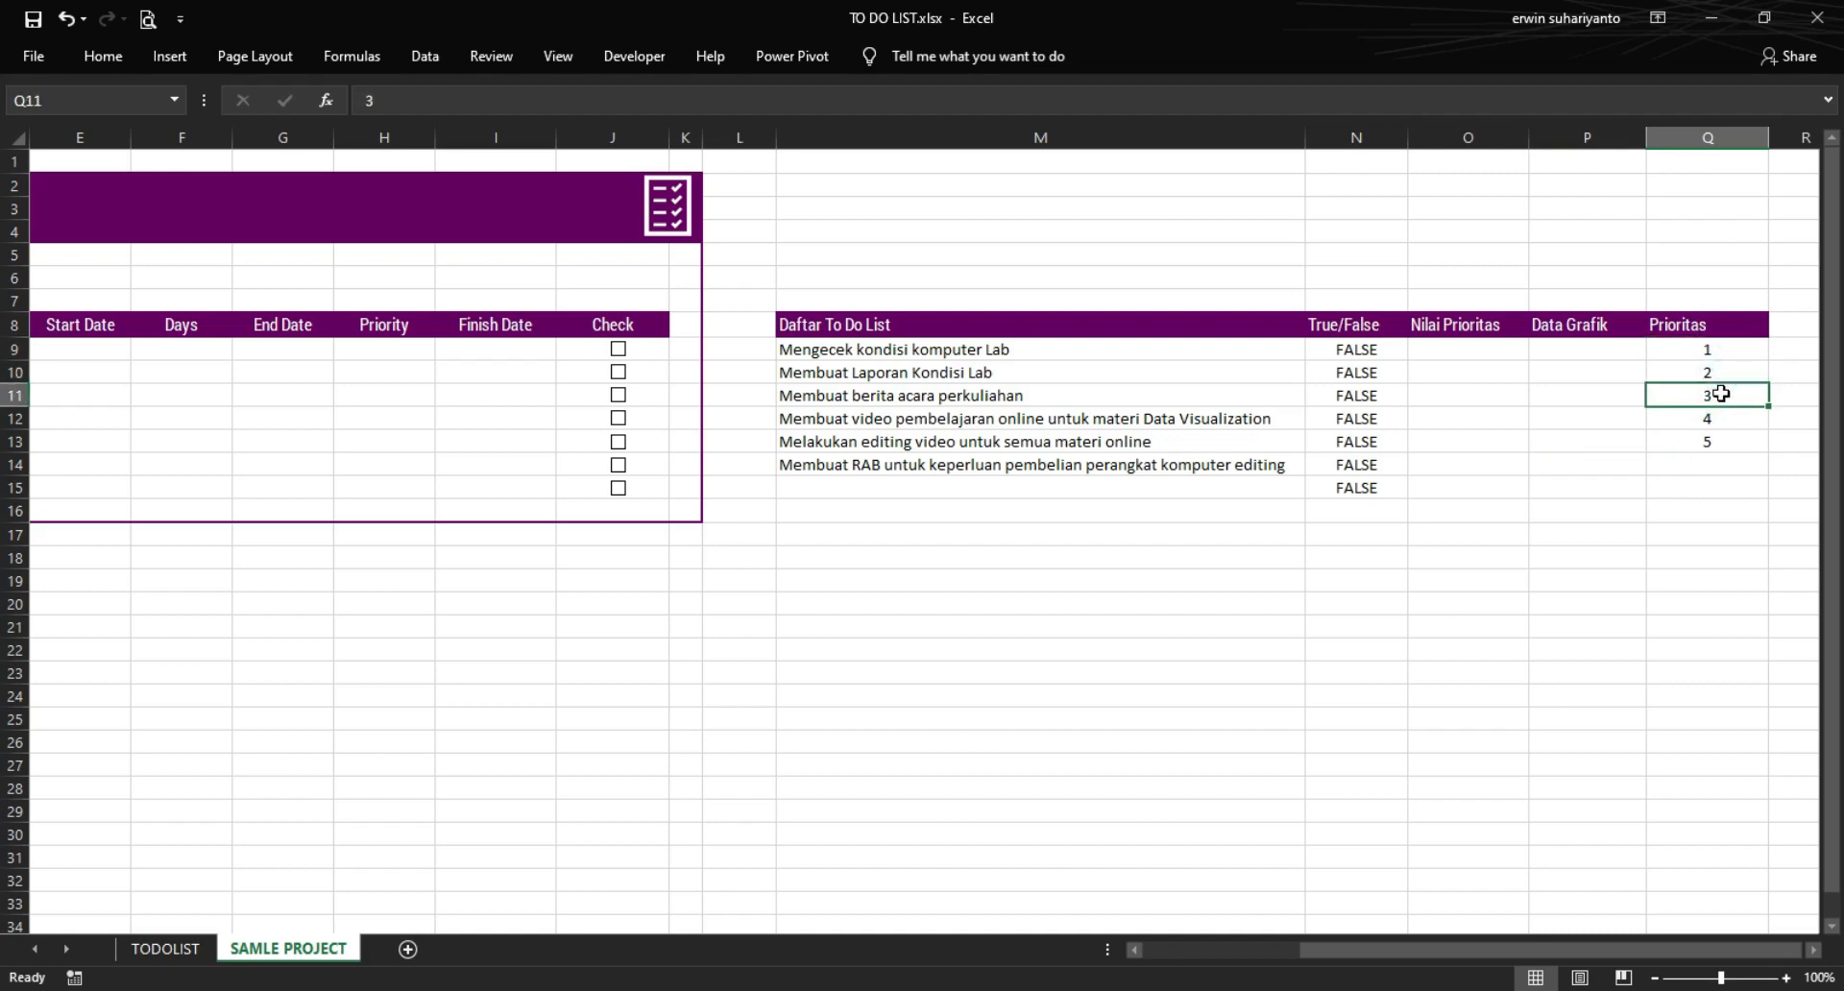
click(1716, 422)
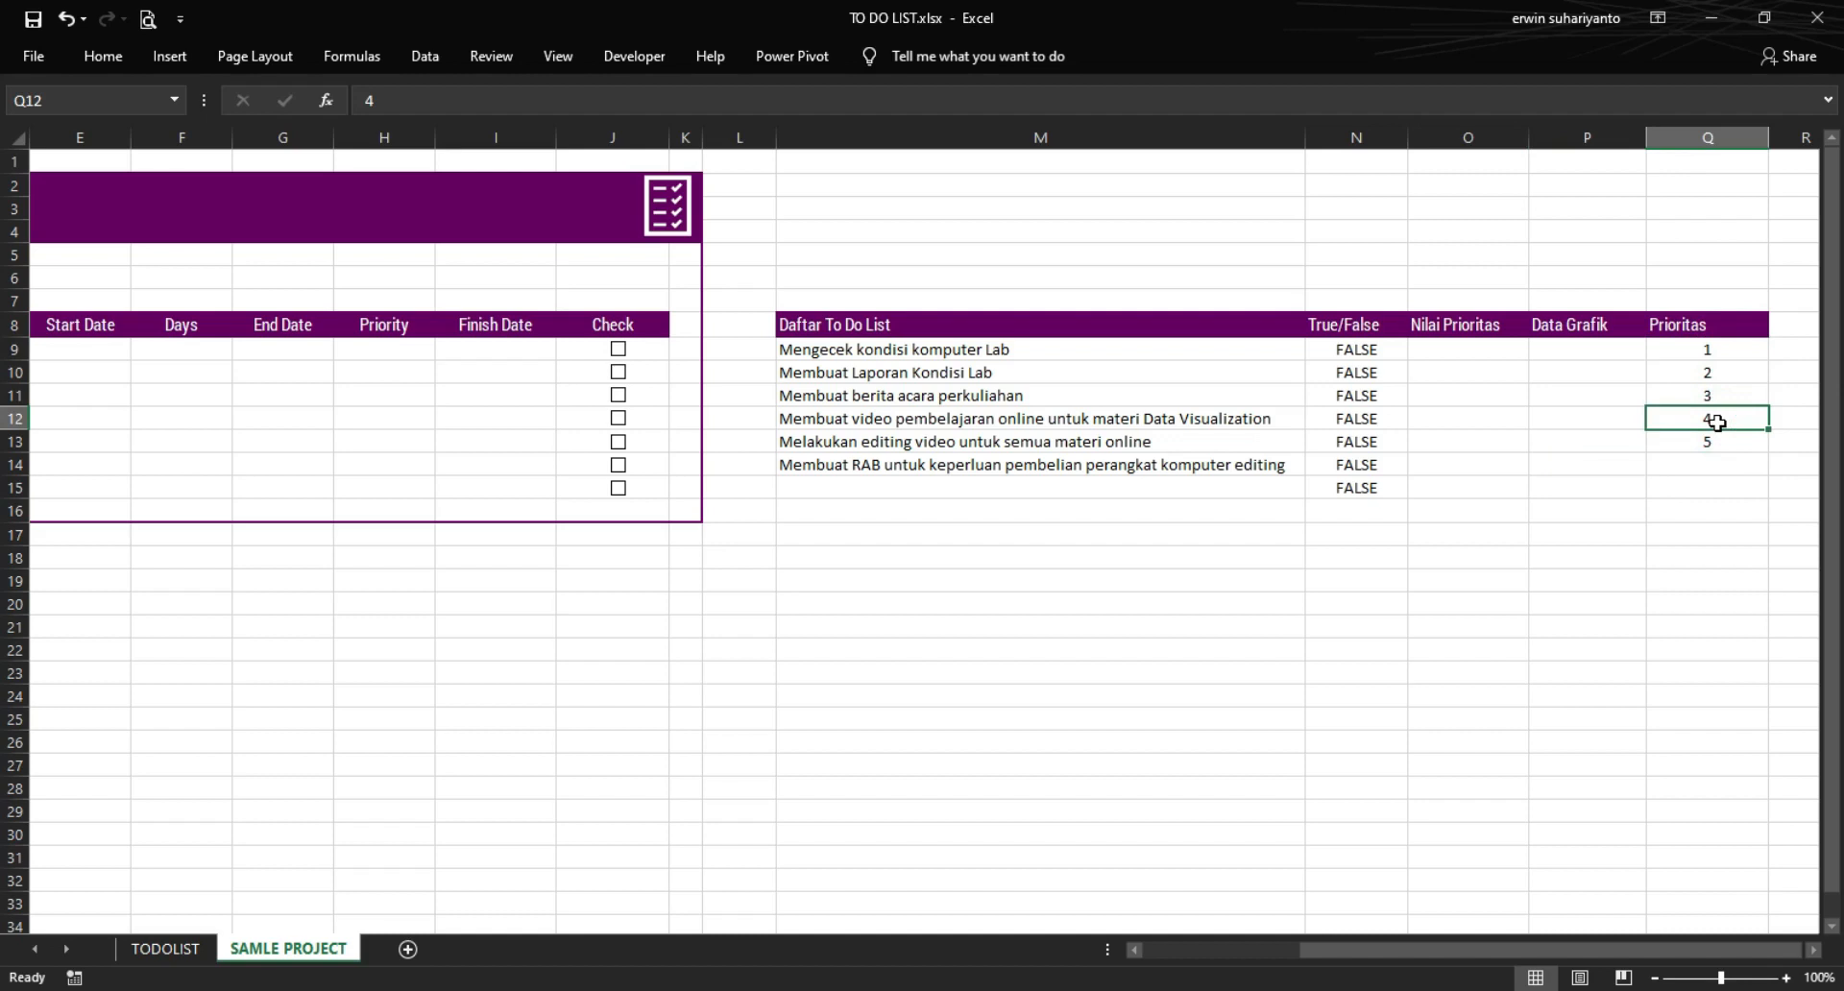
click(1720, 441)
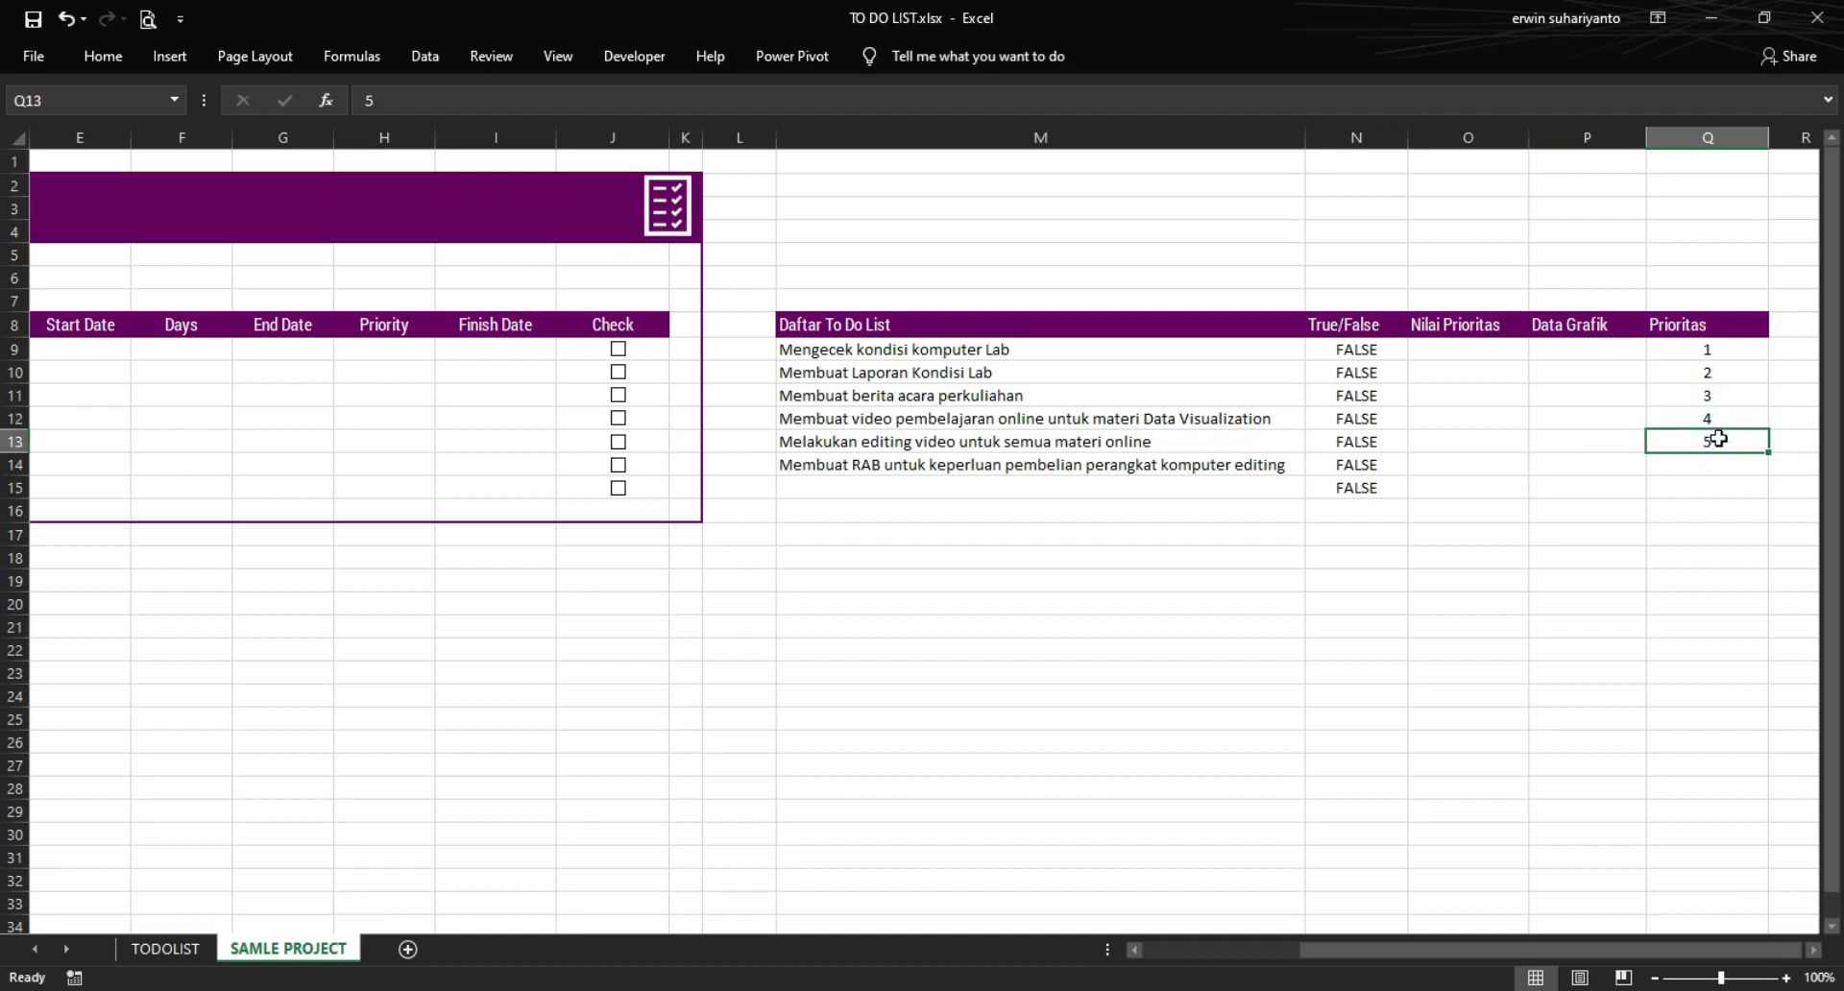
click(1642, 532)
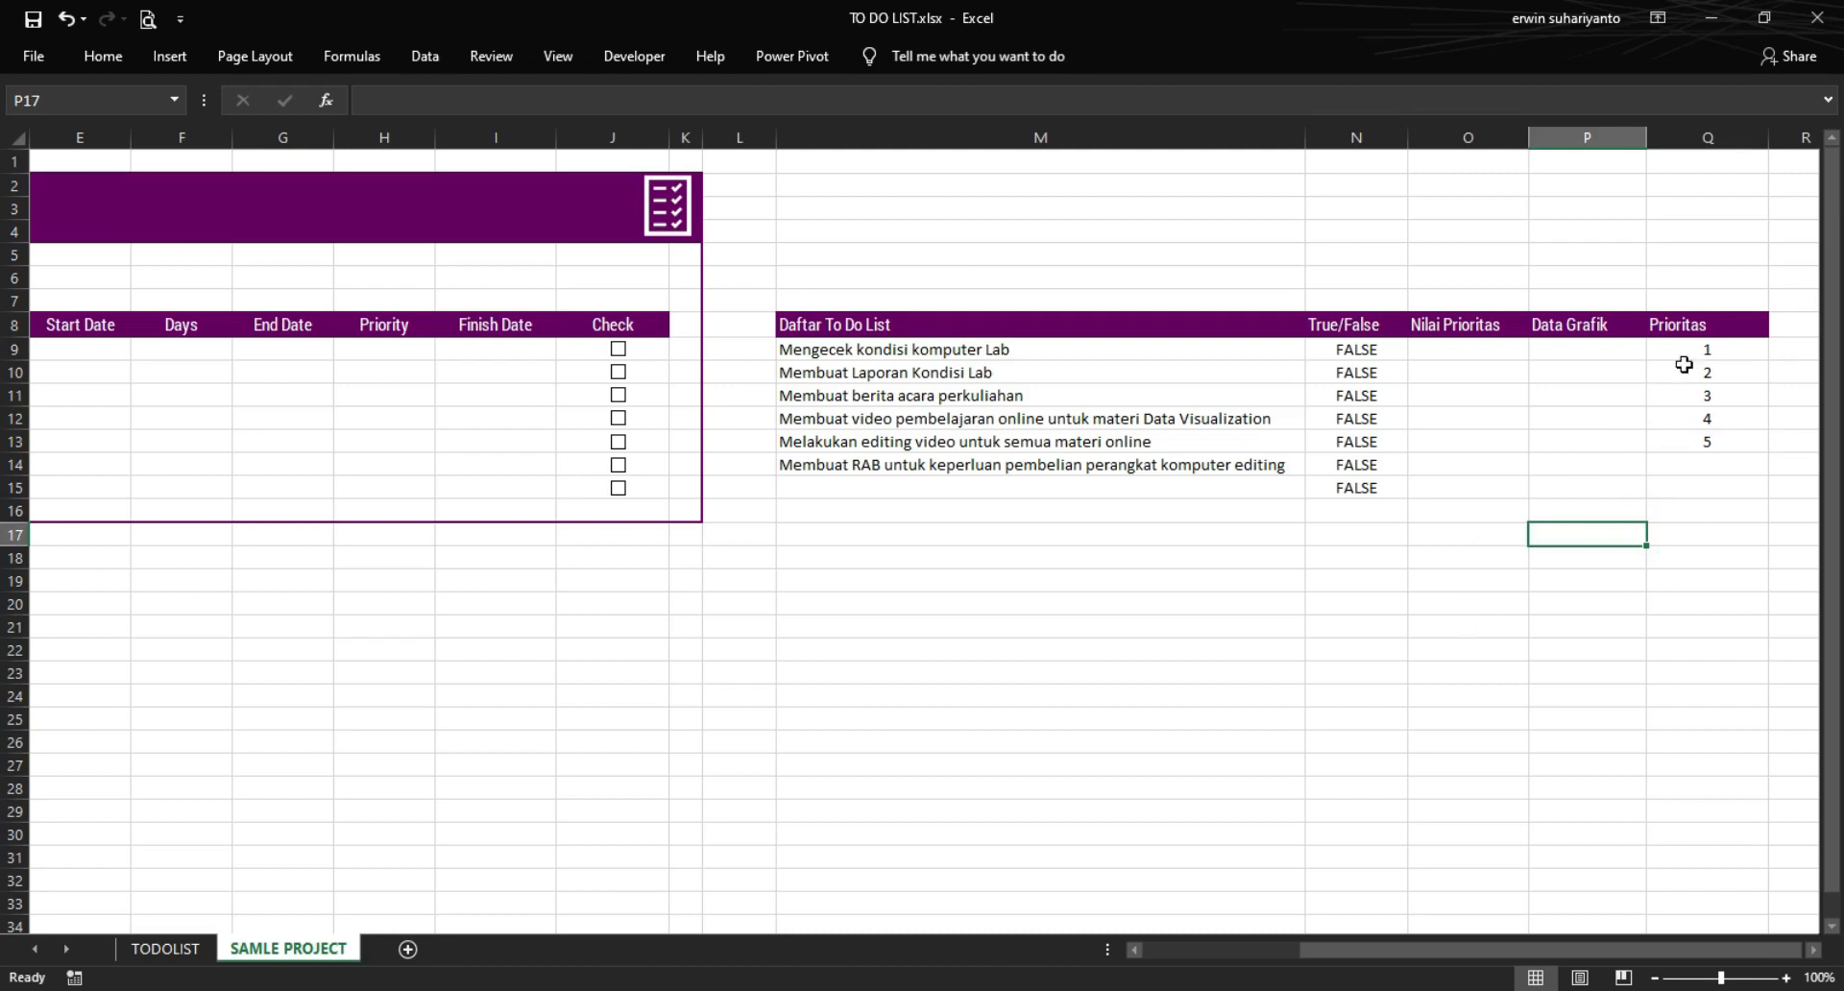
click(1133, 671)
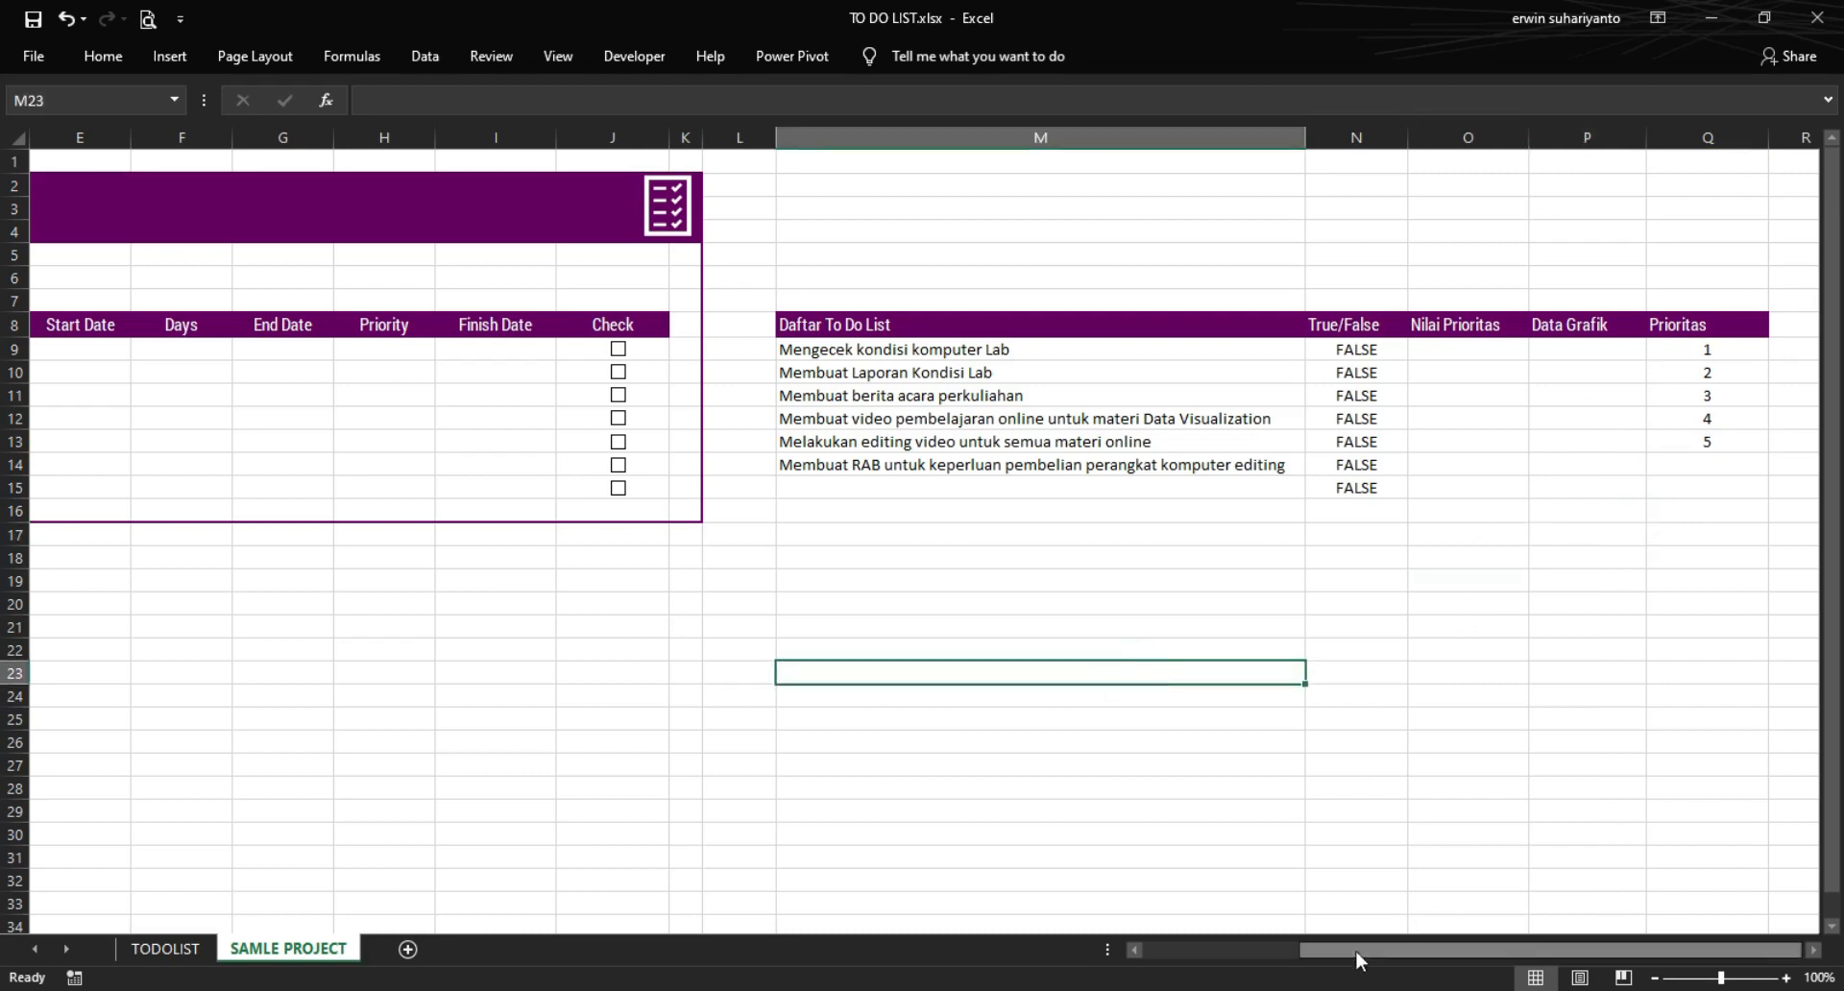
drag(1342, 951, 1186, 952)
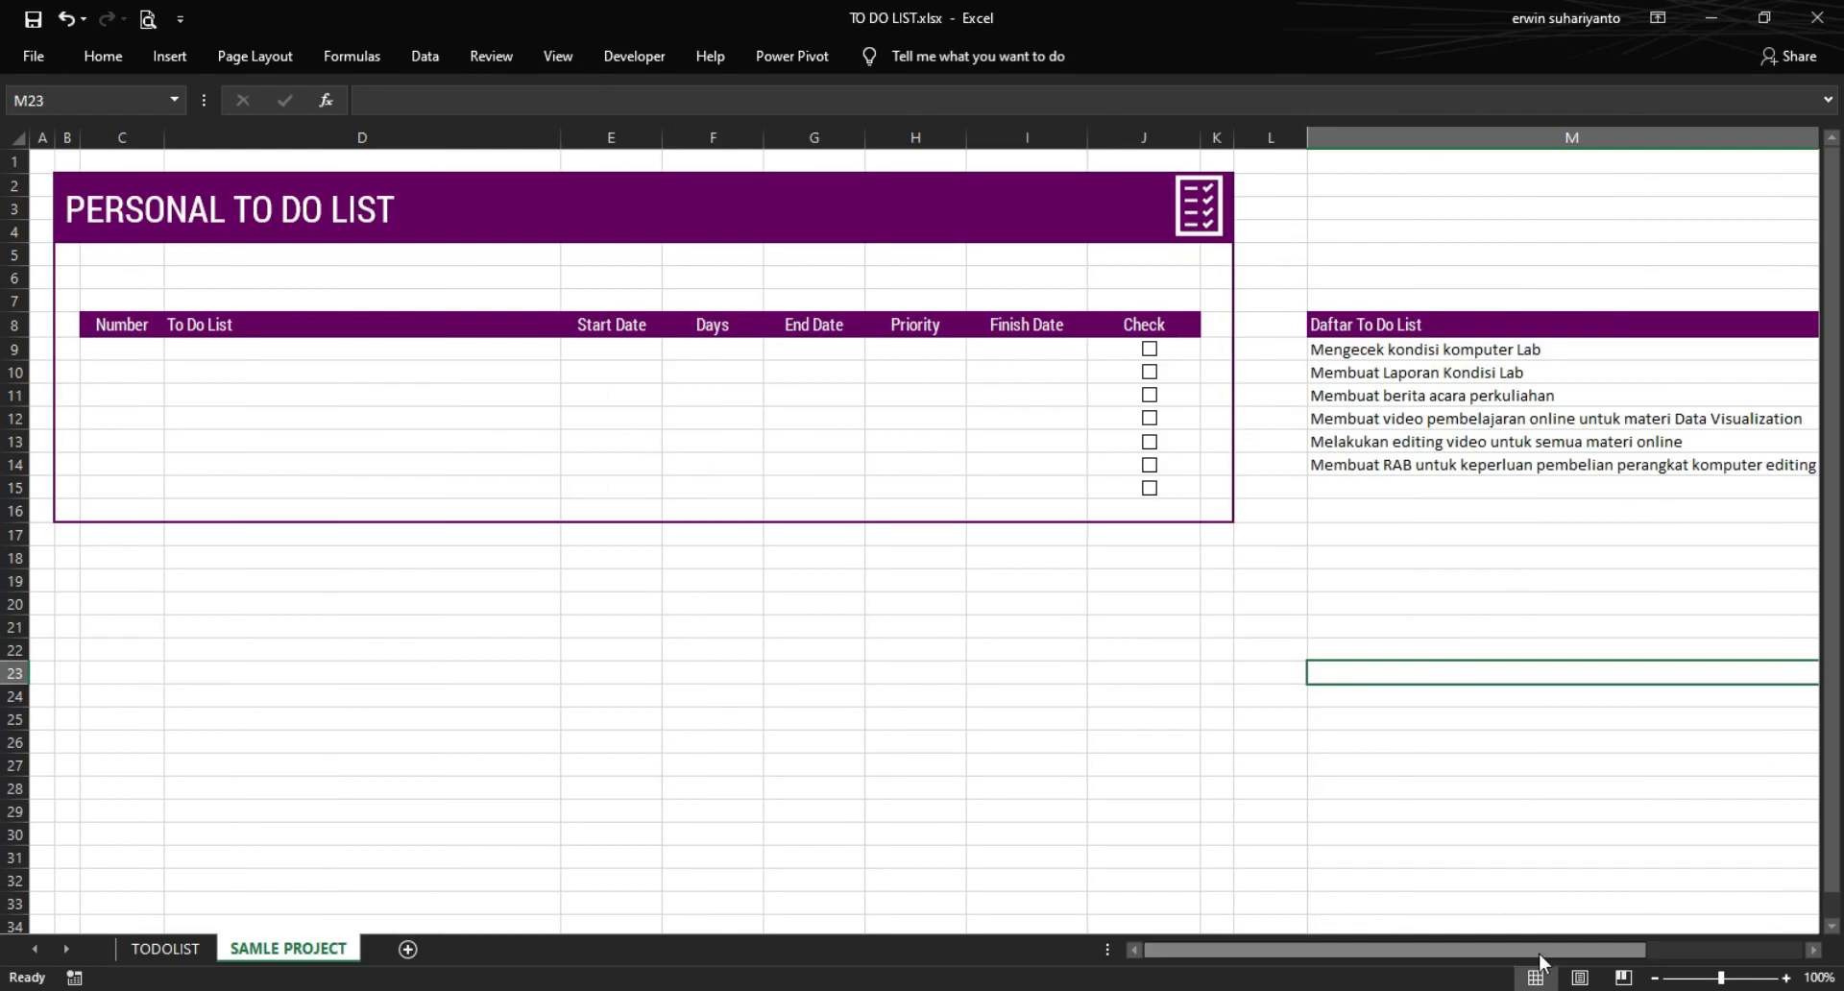
click(287, 350)
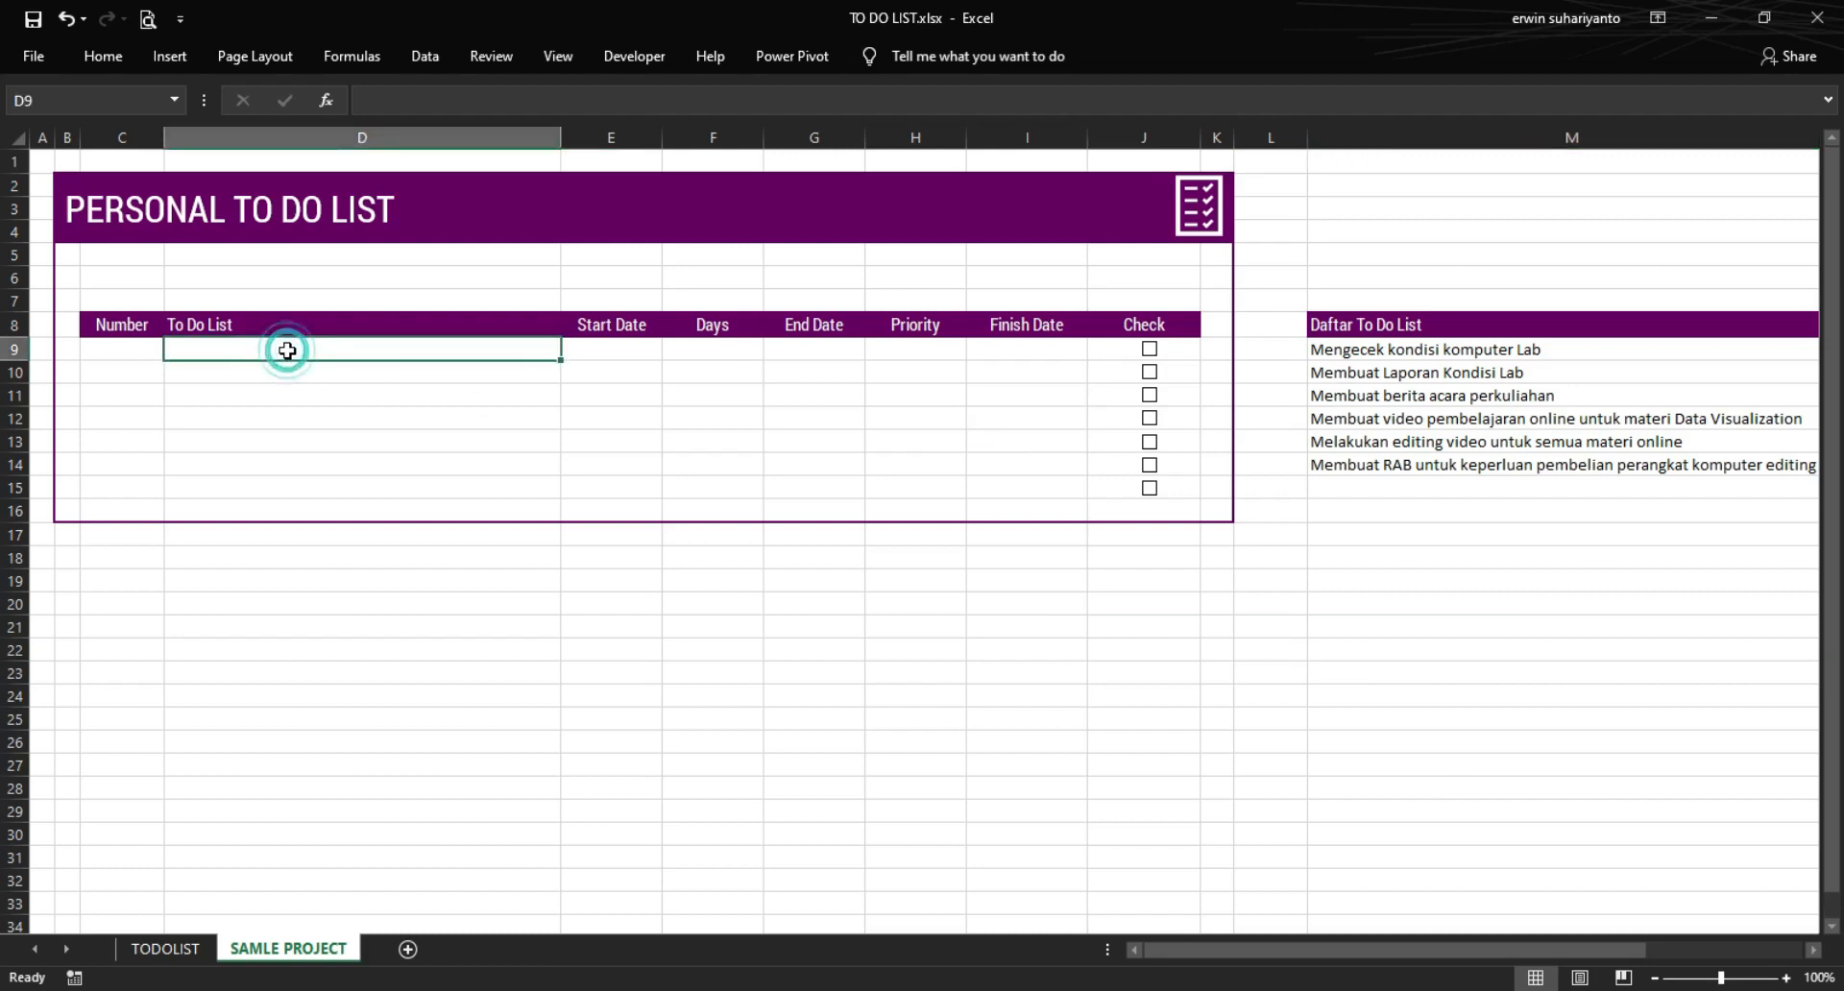
drag(371, 350, 375, 479)
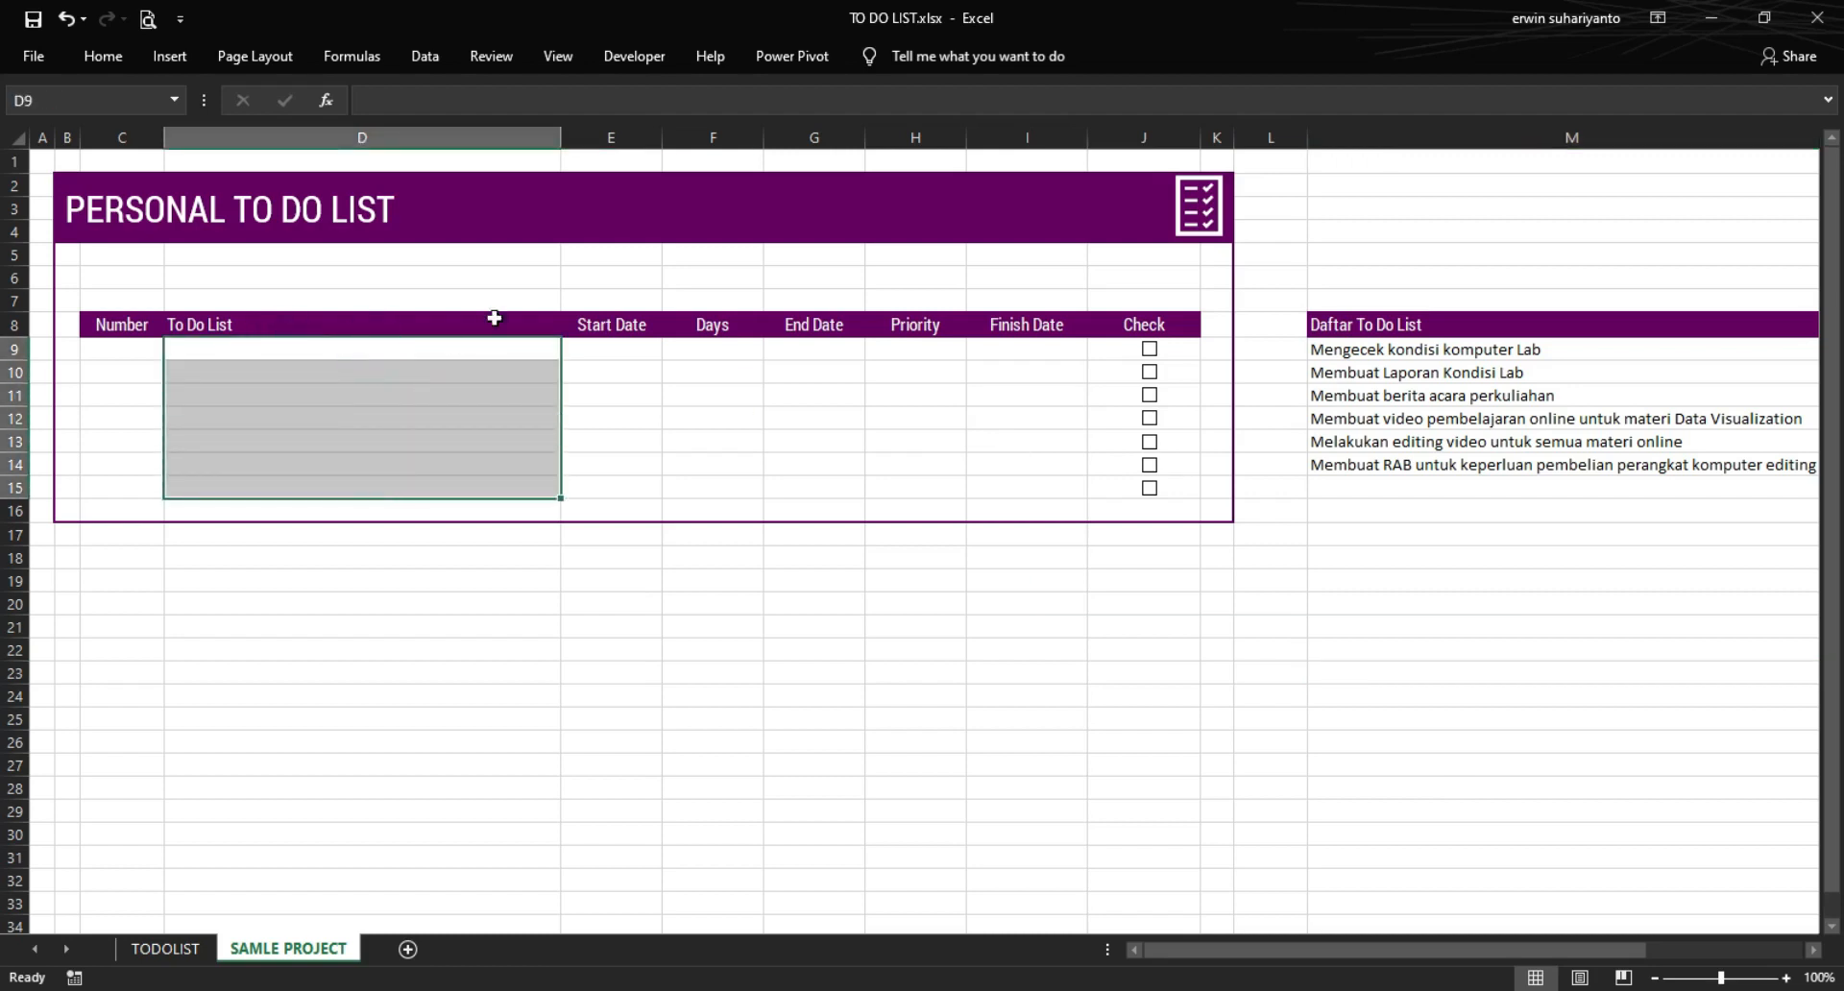
drag(1388, 348, 1383, 465)
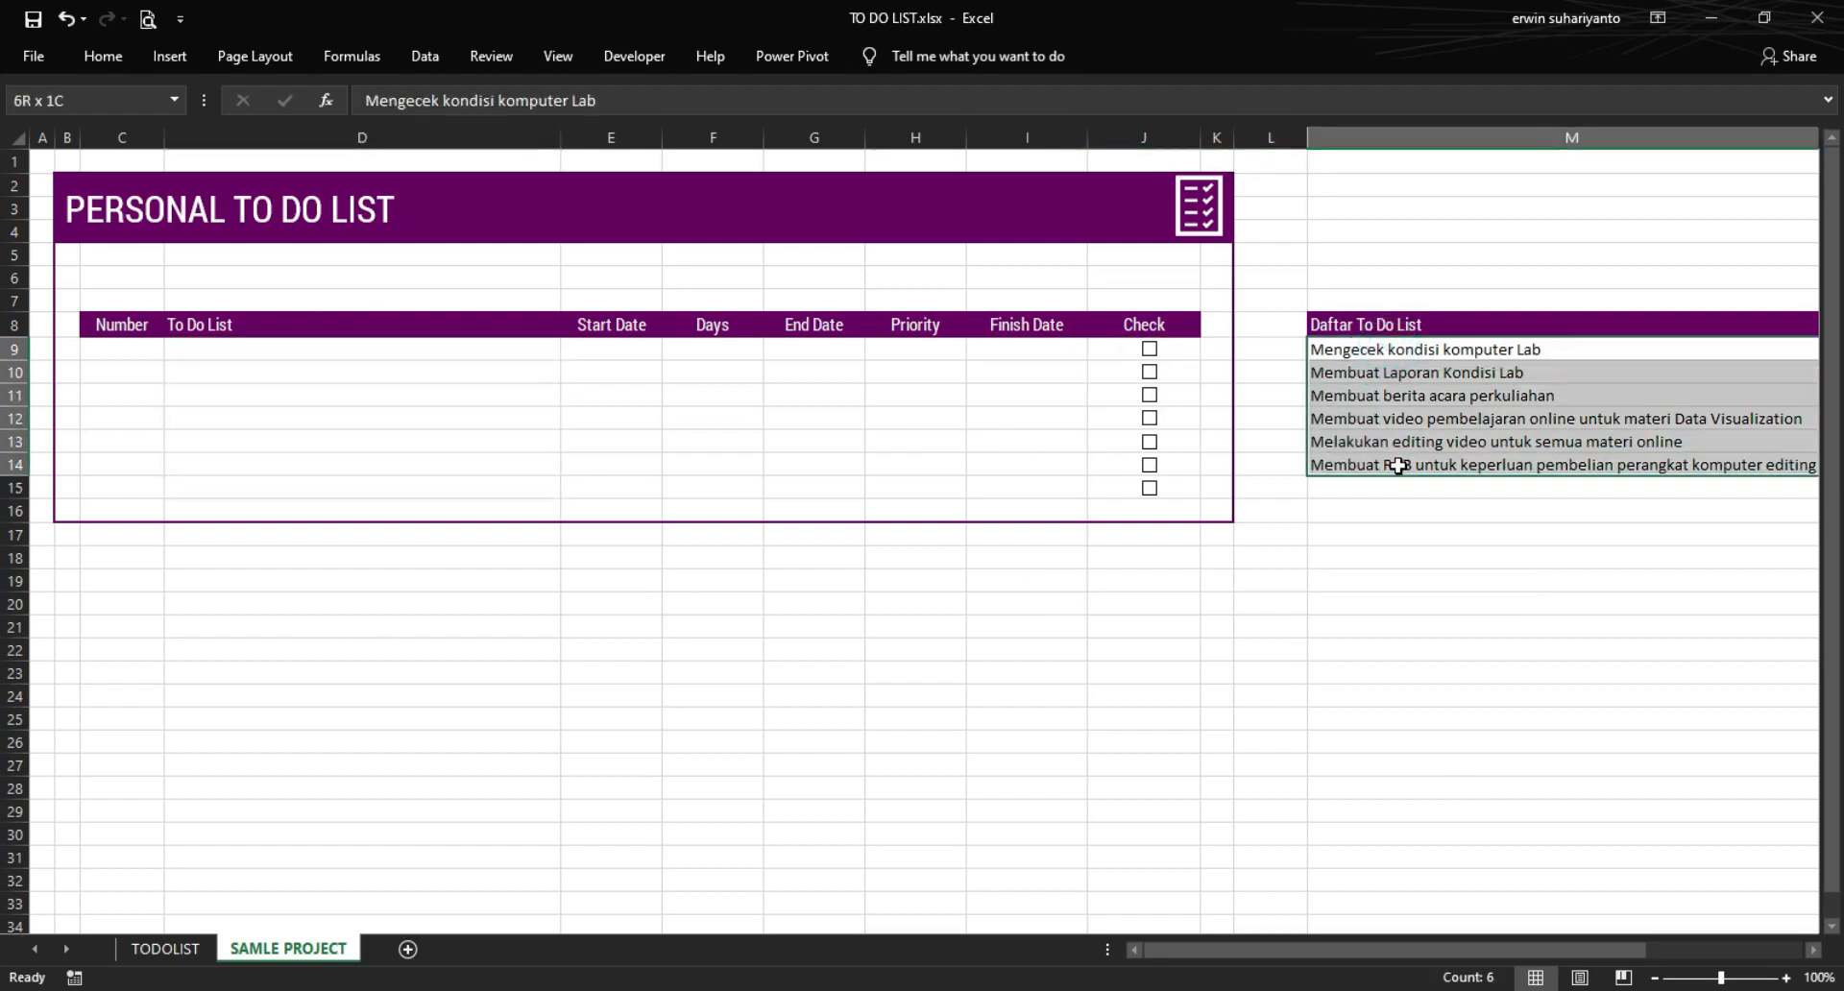
click(391, 671)
drag(322, 351, 306, 479)
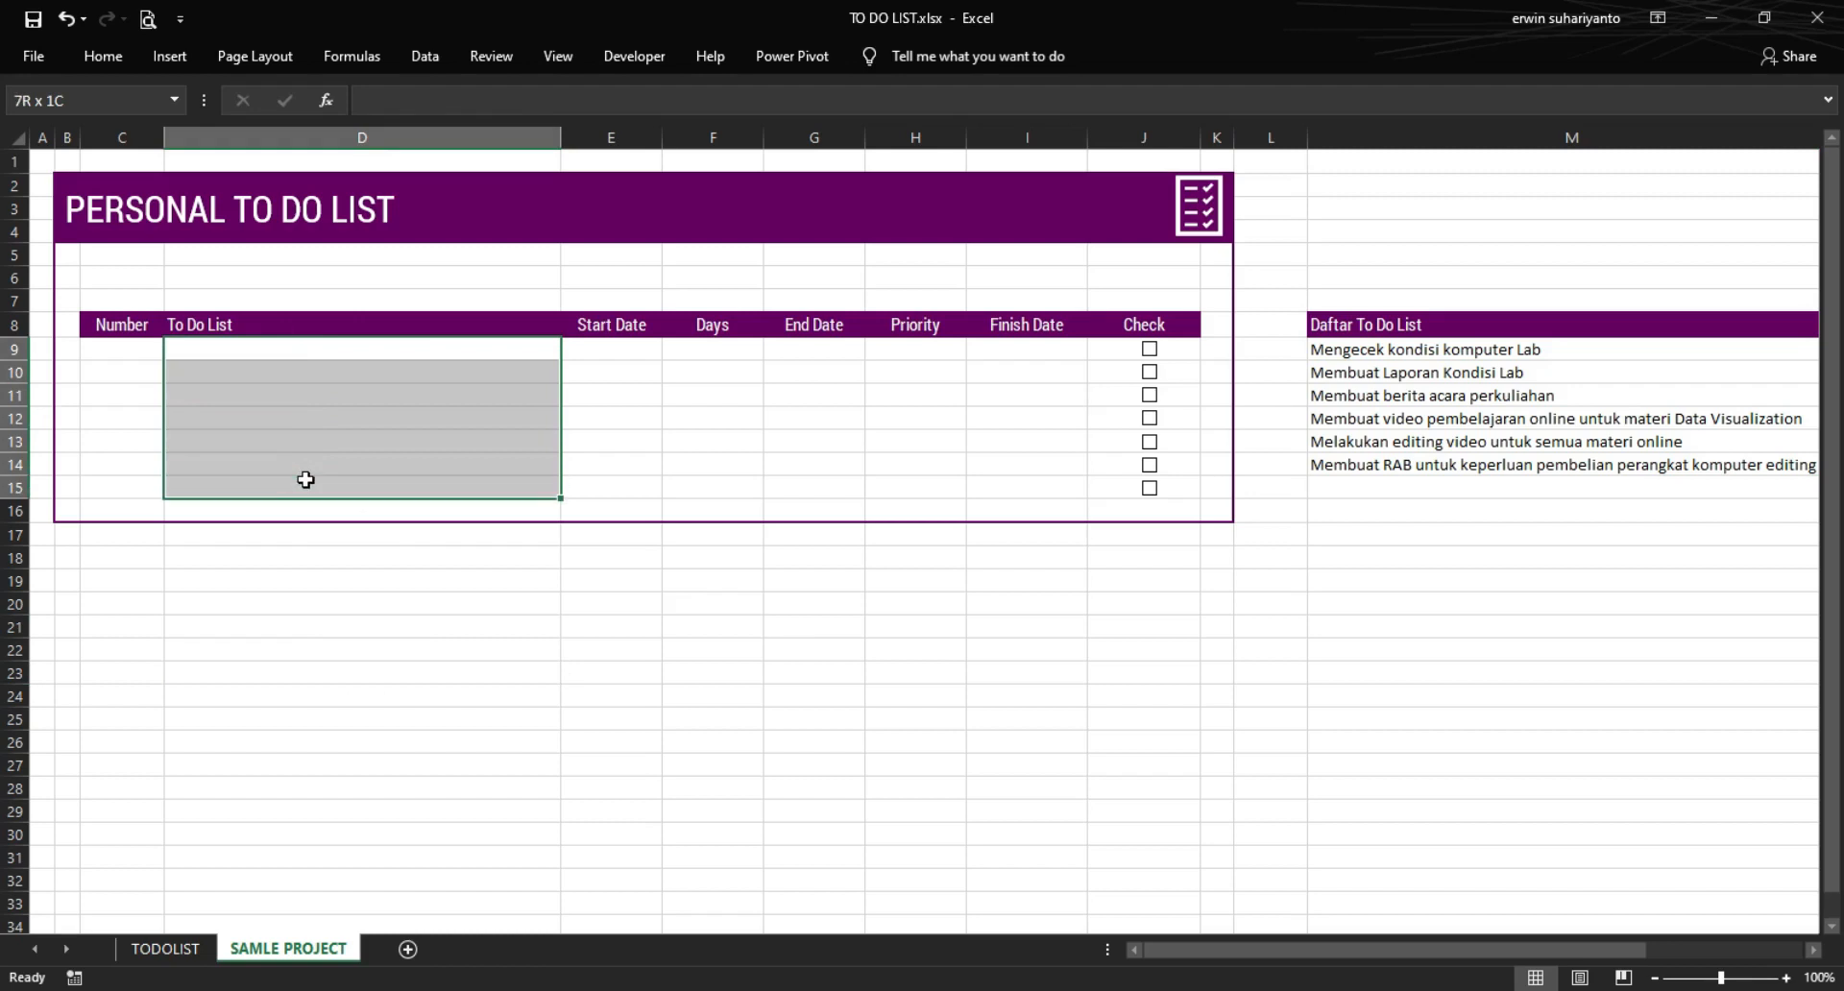
click(421, 56)
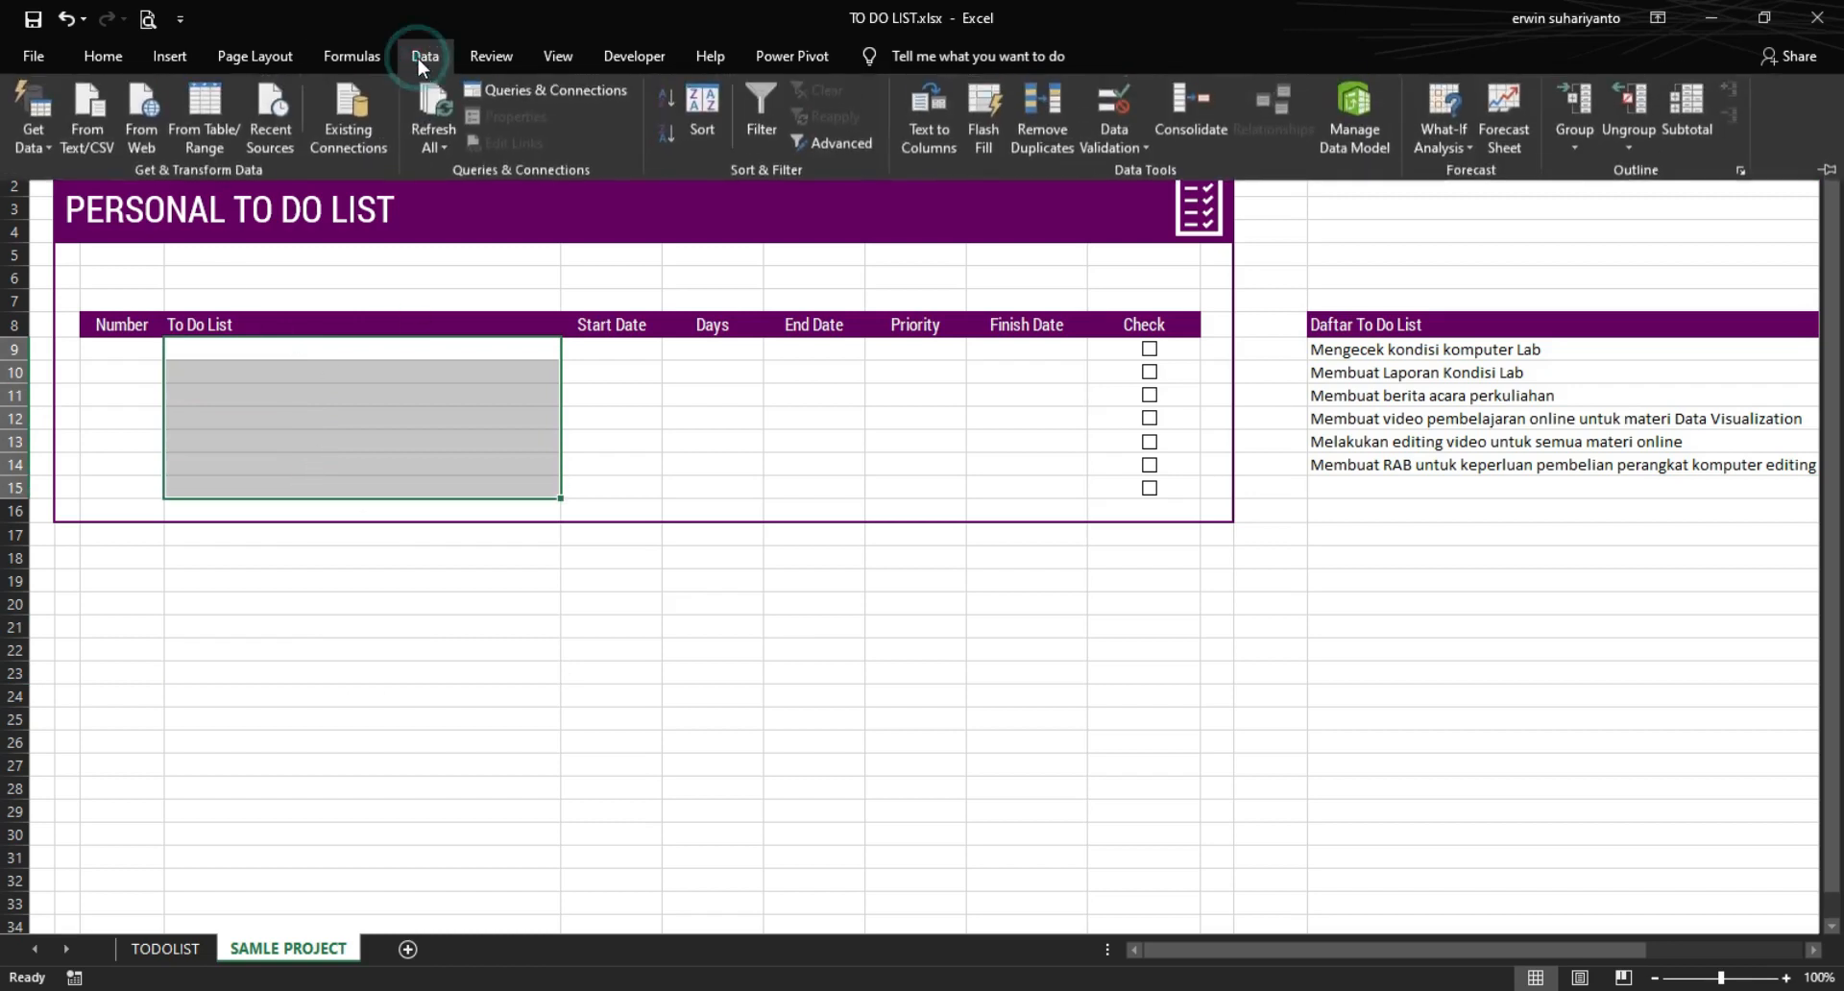
click(1114, 101)
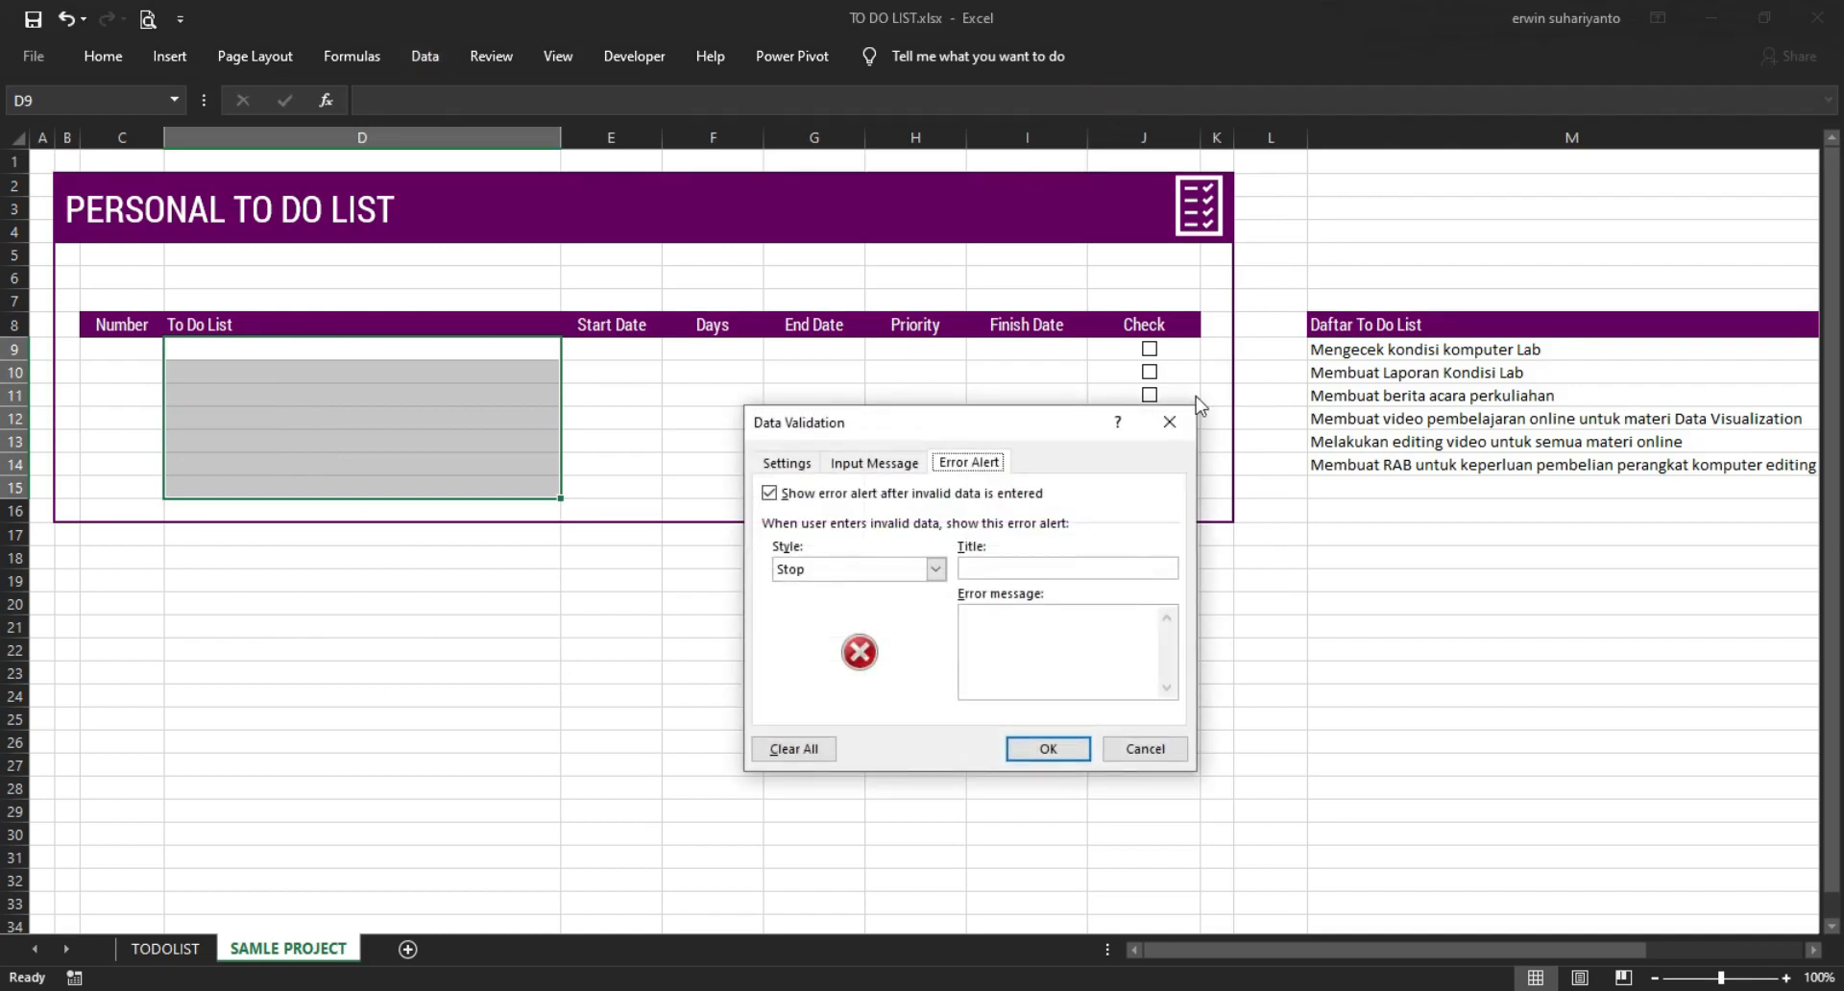
click(1169, 422)
- Add list data validation to To Do List cells D9:D15, using the tasks in M9:M14 as the source
drag(333, 354, 334, 493)
click(420, 59)
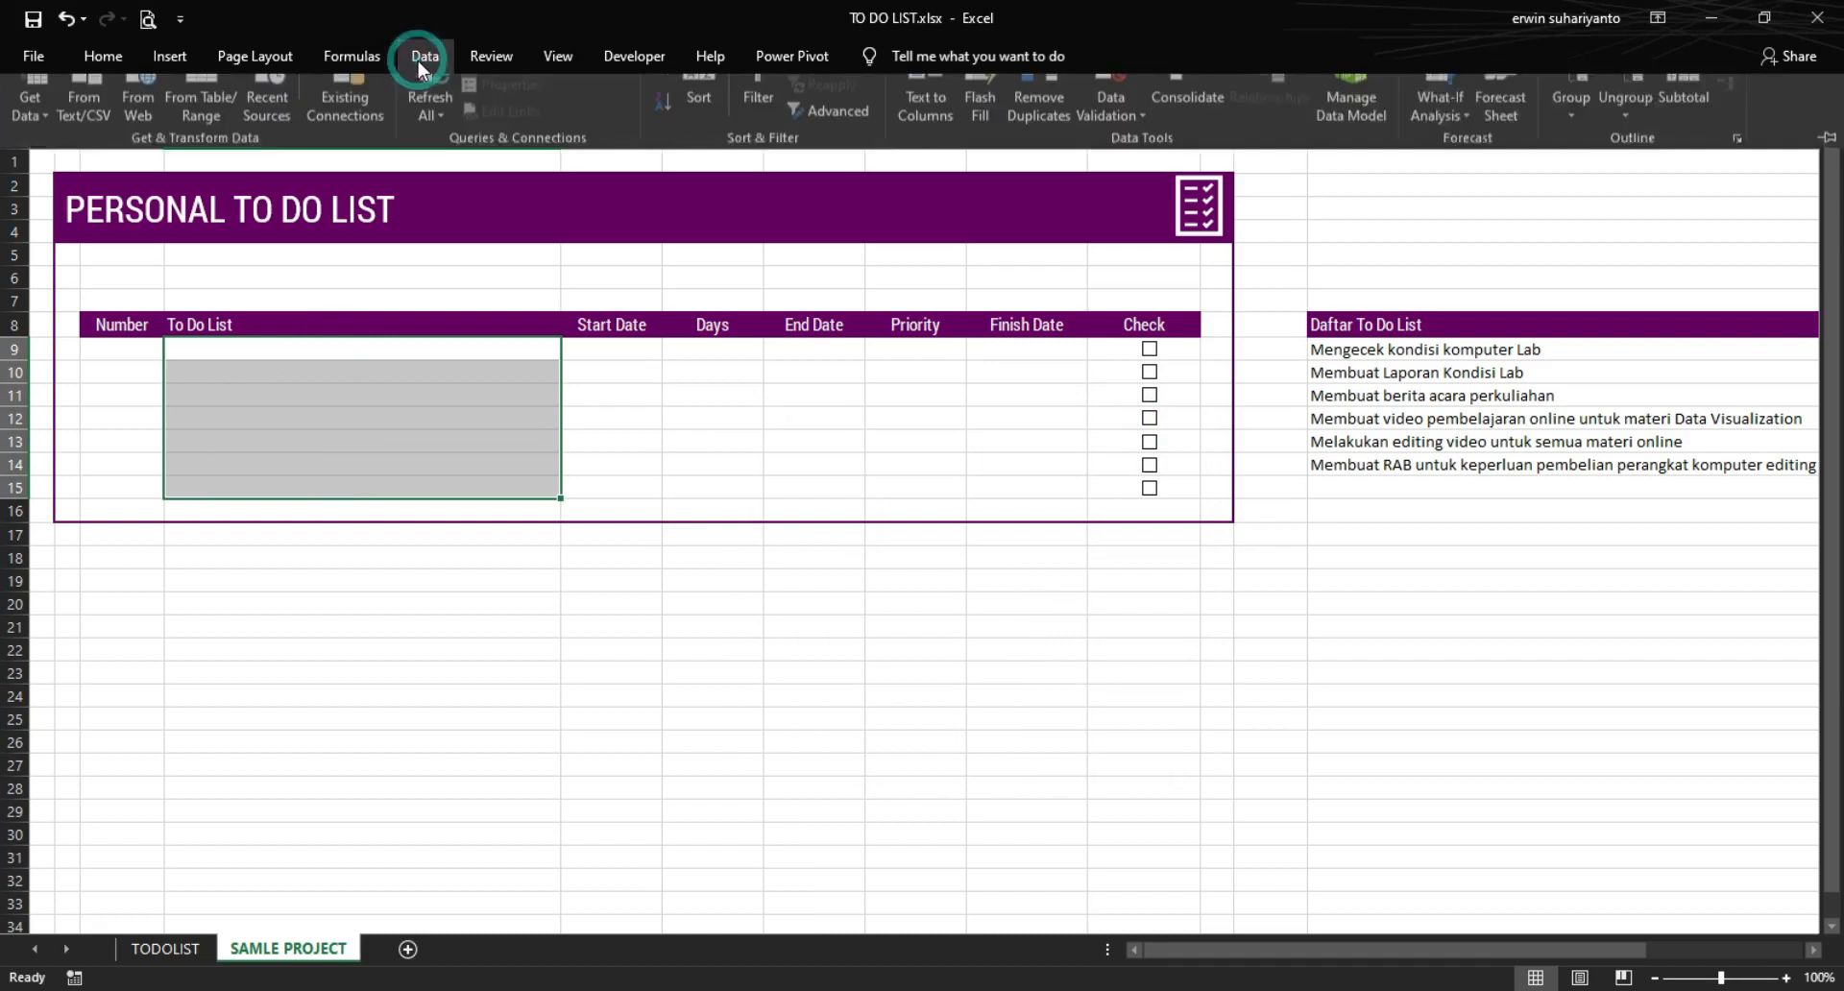
click(1117, 107)
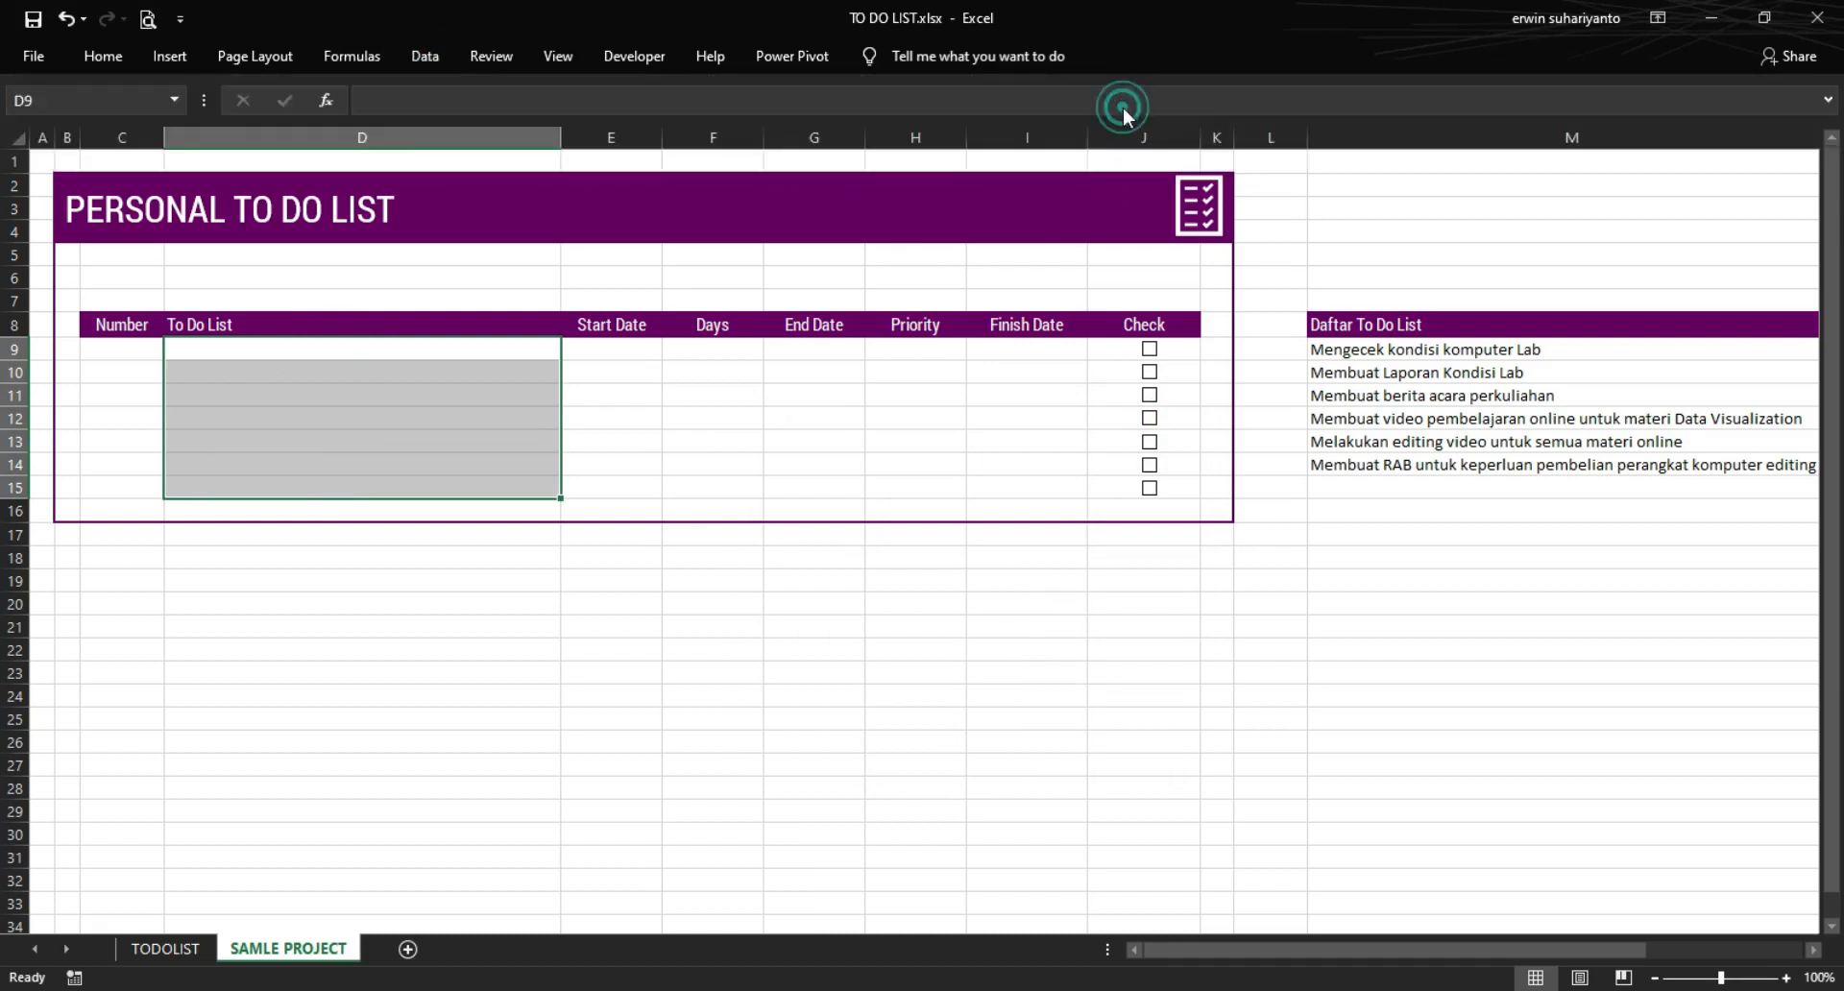
click(786, 463)
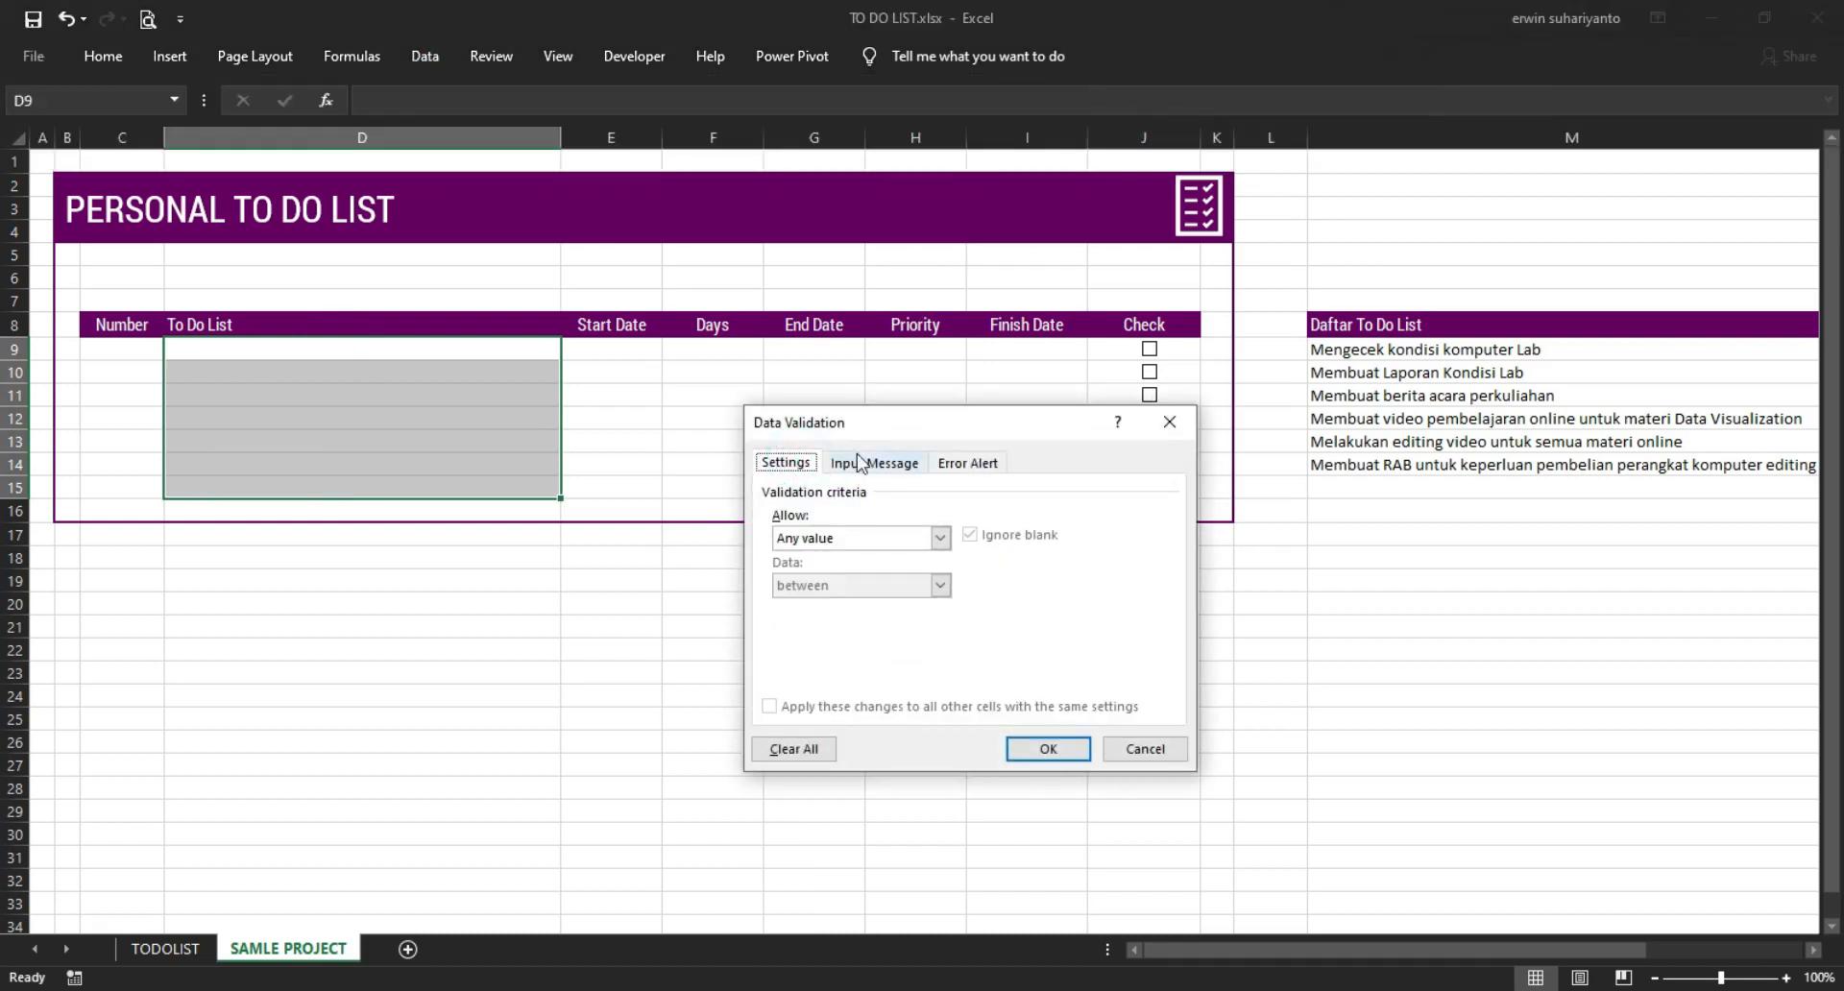
drag(886, 432, 964, 398)
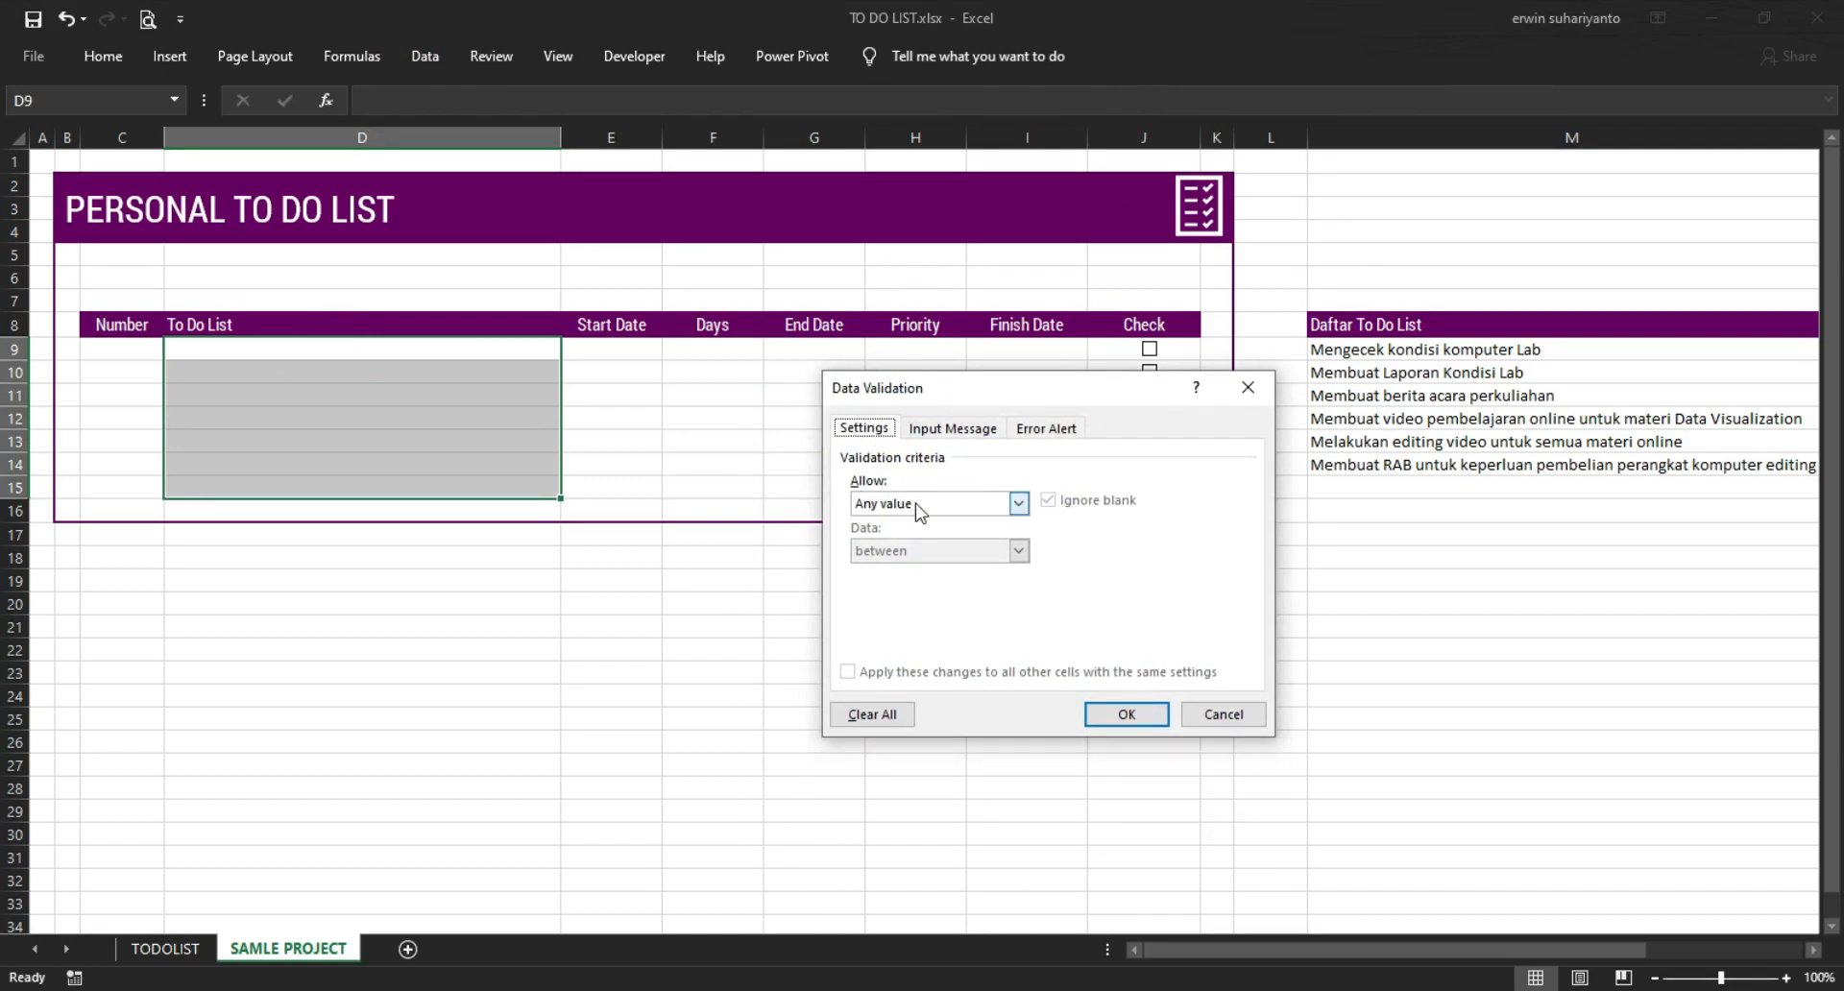
click(915, 503)
click(874, 574)
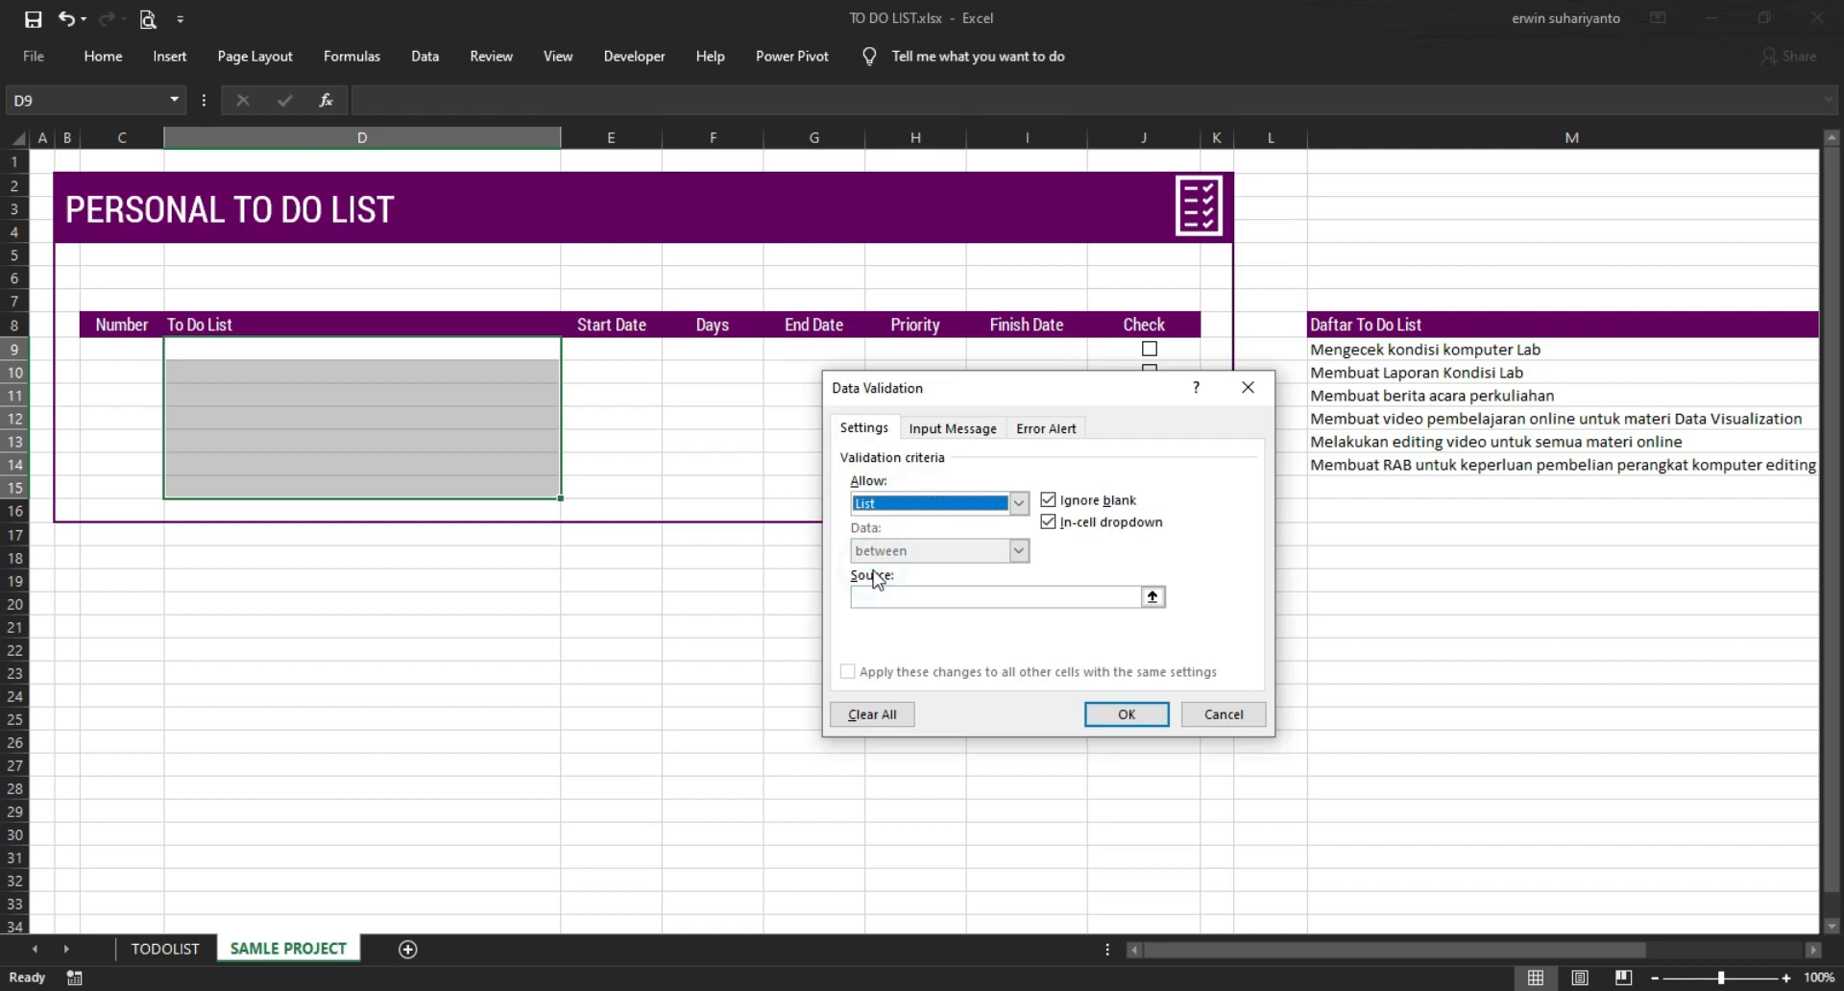
click(895, 597)
drag(1366, 354, 1385, 465)
click(1136, 720)
- Go through the To Do List cells from D10 to D15 one by one to check for the in-cell drop-down
click(576, 607)
click(500, 480)
click(527, 372)
click(527, 395)
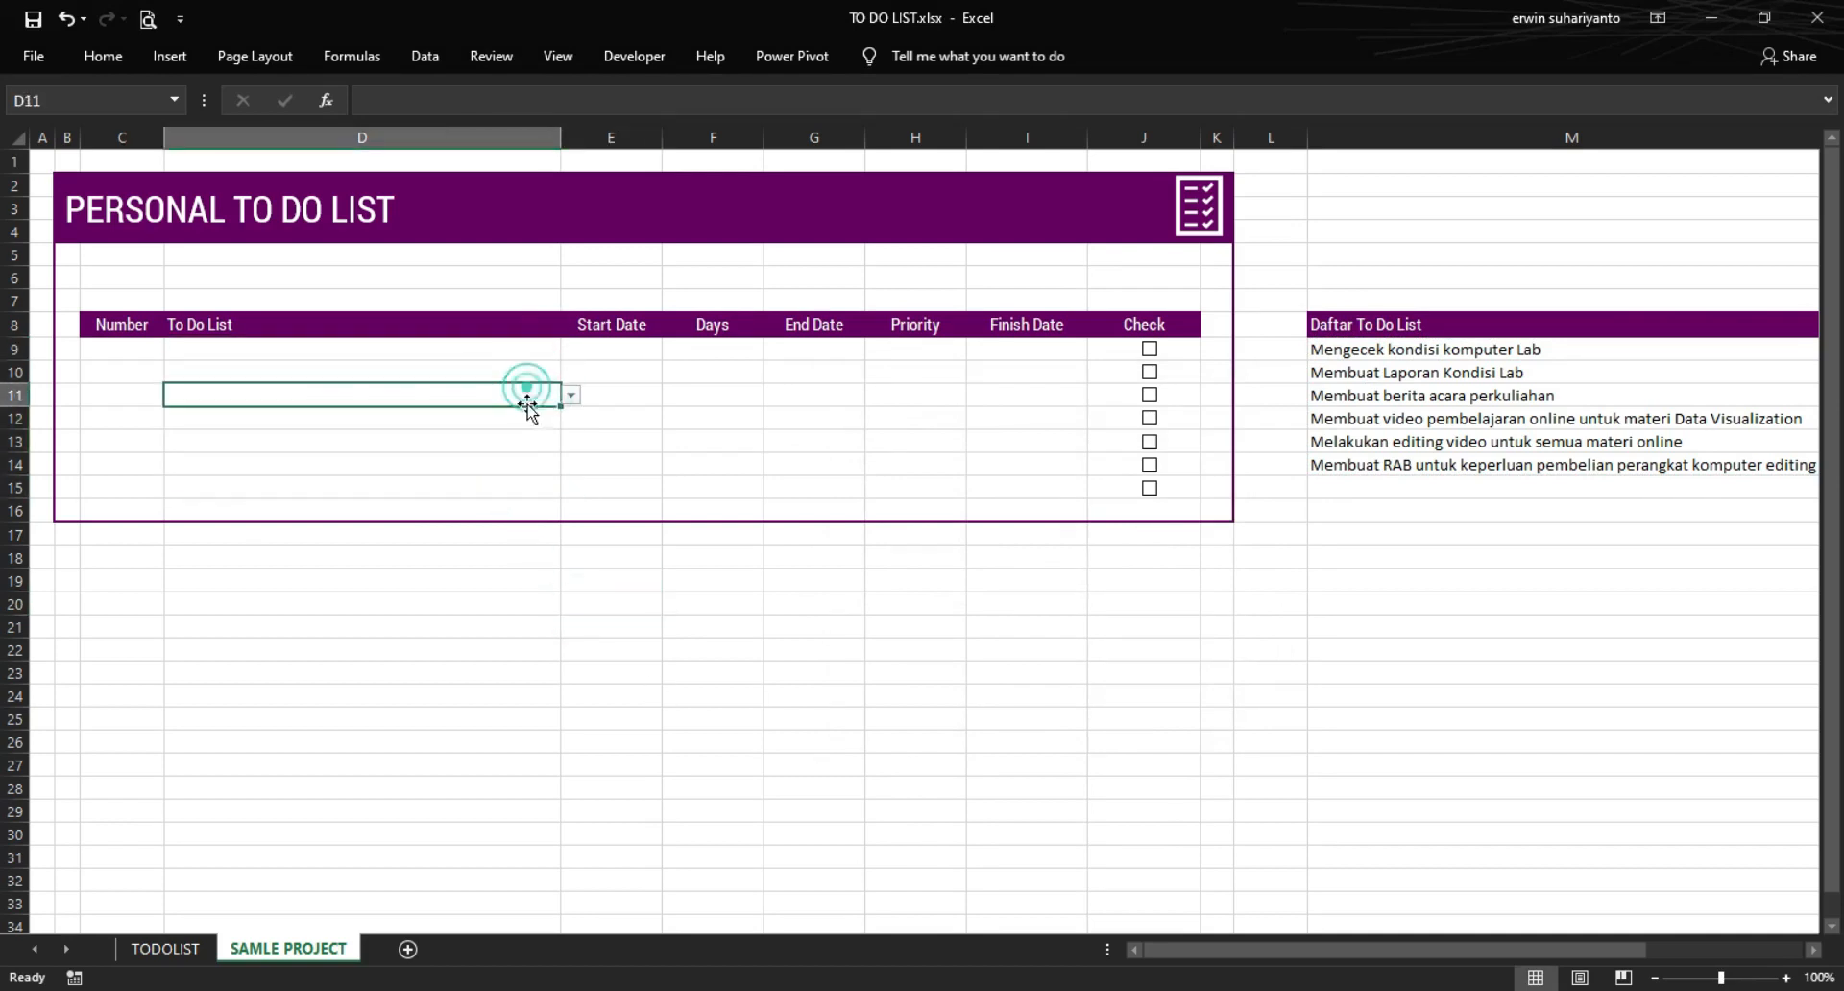
click(527, 418)
click(523, 442)
click(516, 464)
click(522, 486)
- Try the drop-down in D9 with "Membuat Laporan Kondisi Lab", ending on "Membuat RAB untuk keperluan pembelian perangkat komputer editing"
click(551, 347)
click(570, 349)
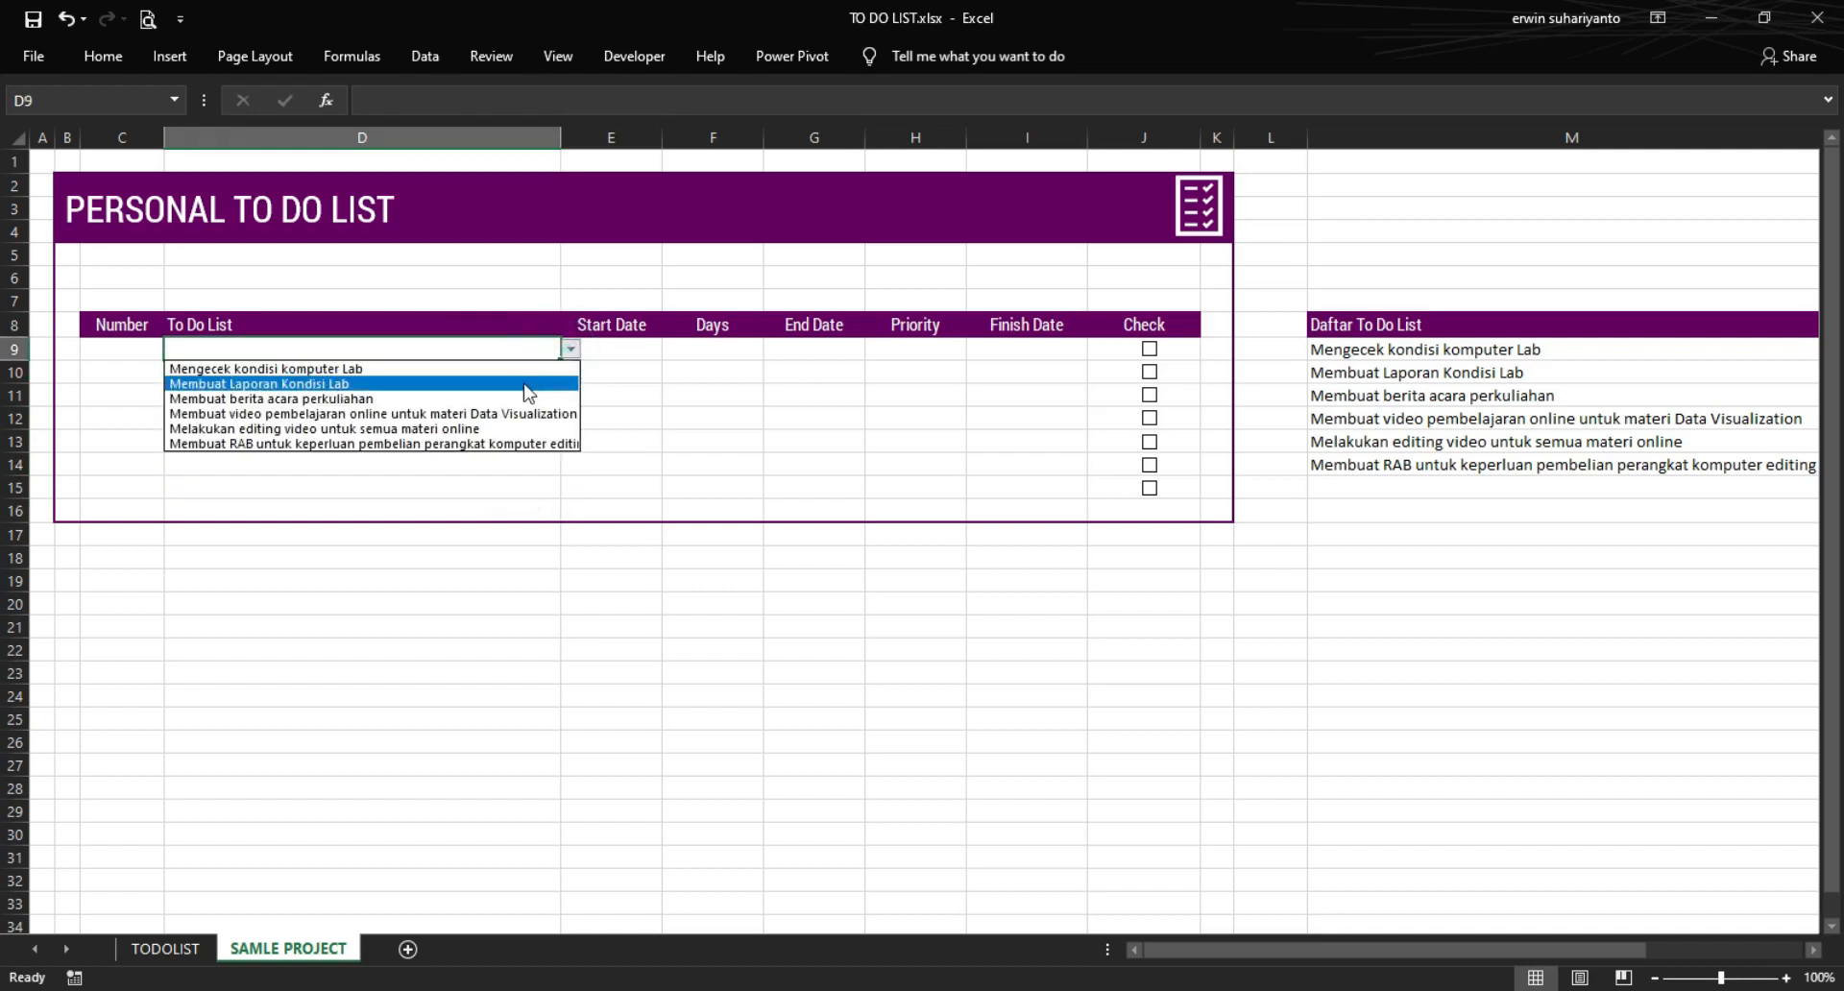
click(528, 384)
click(571, 351)
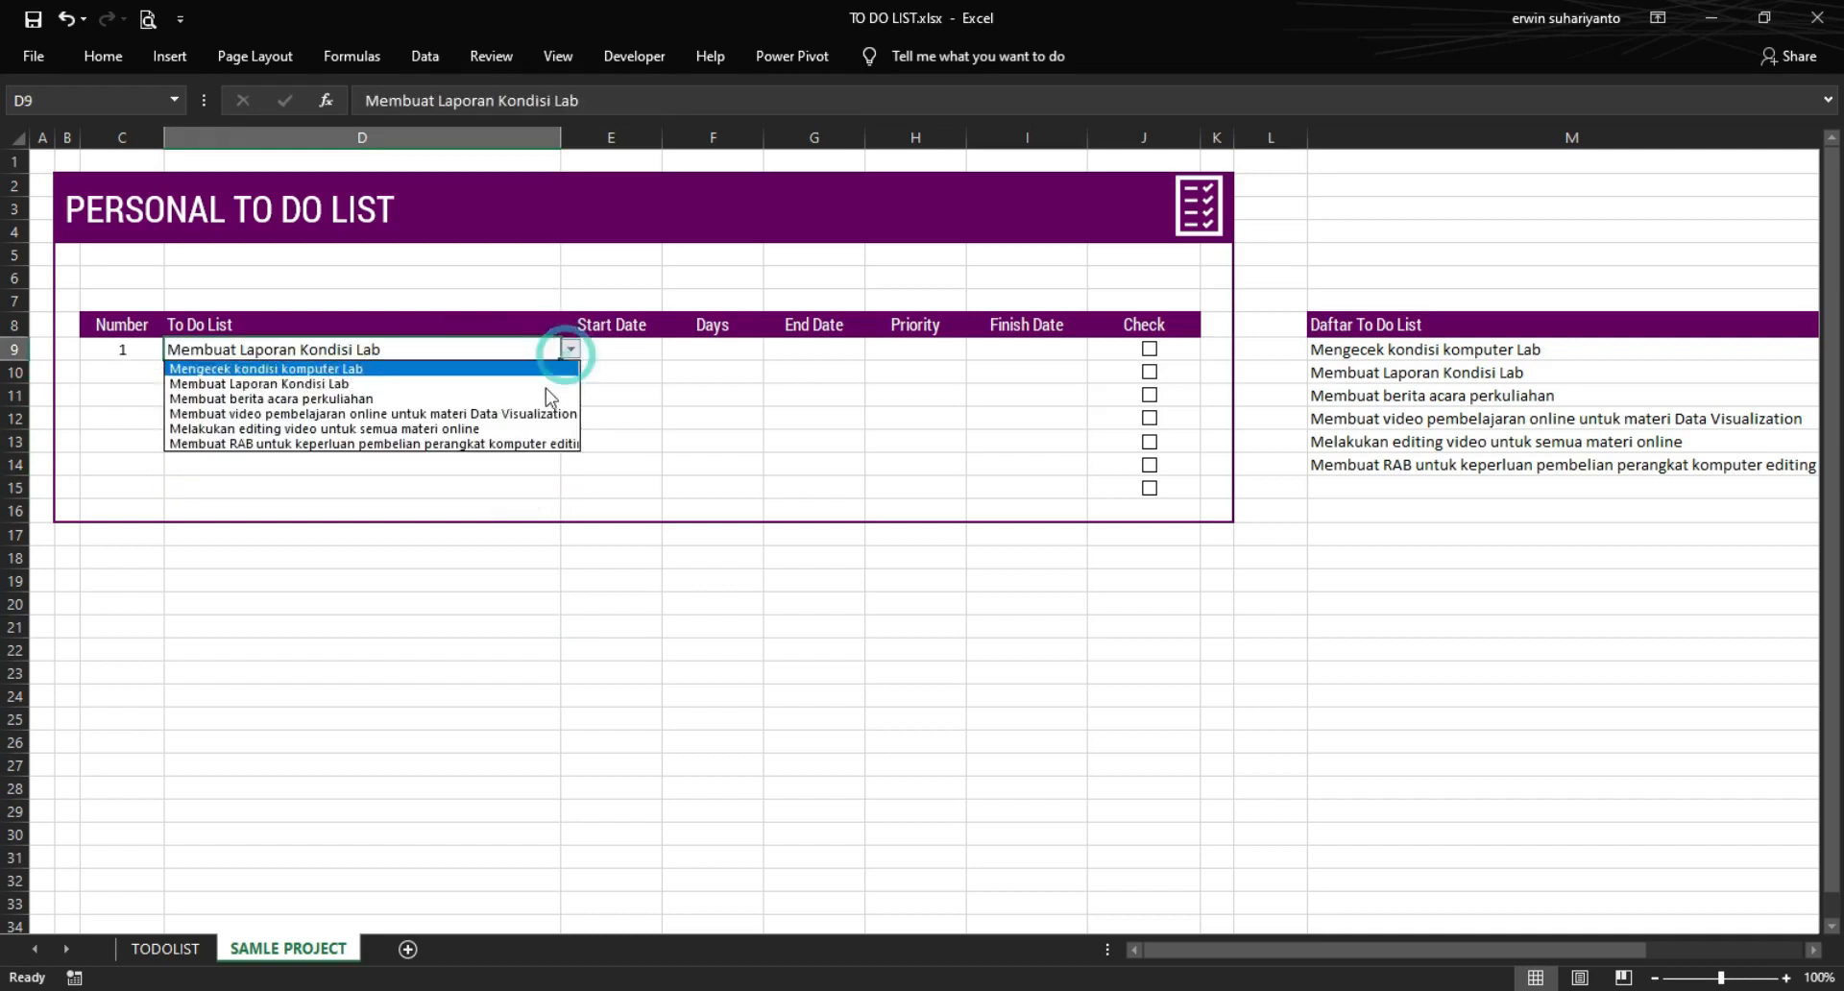
click(531, 444)
- AutoFit the width of column D to its longest task text
click(614, 352)
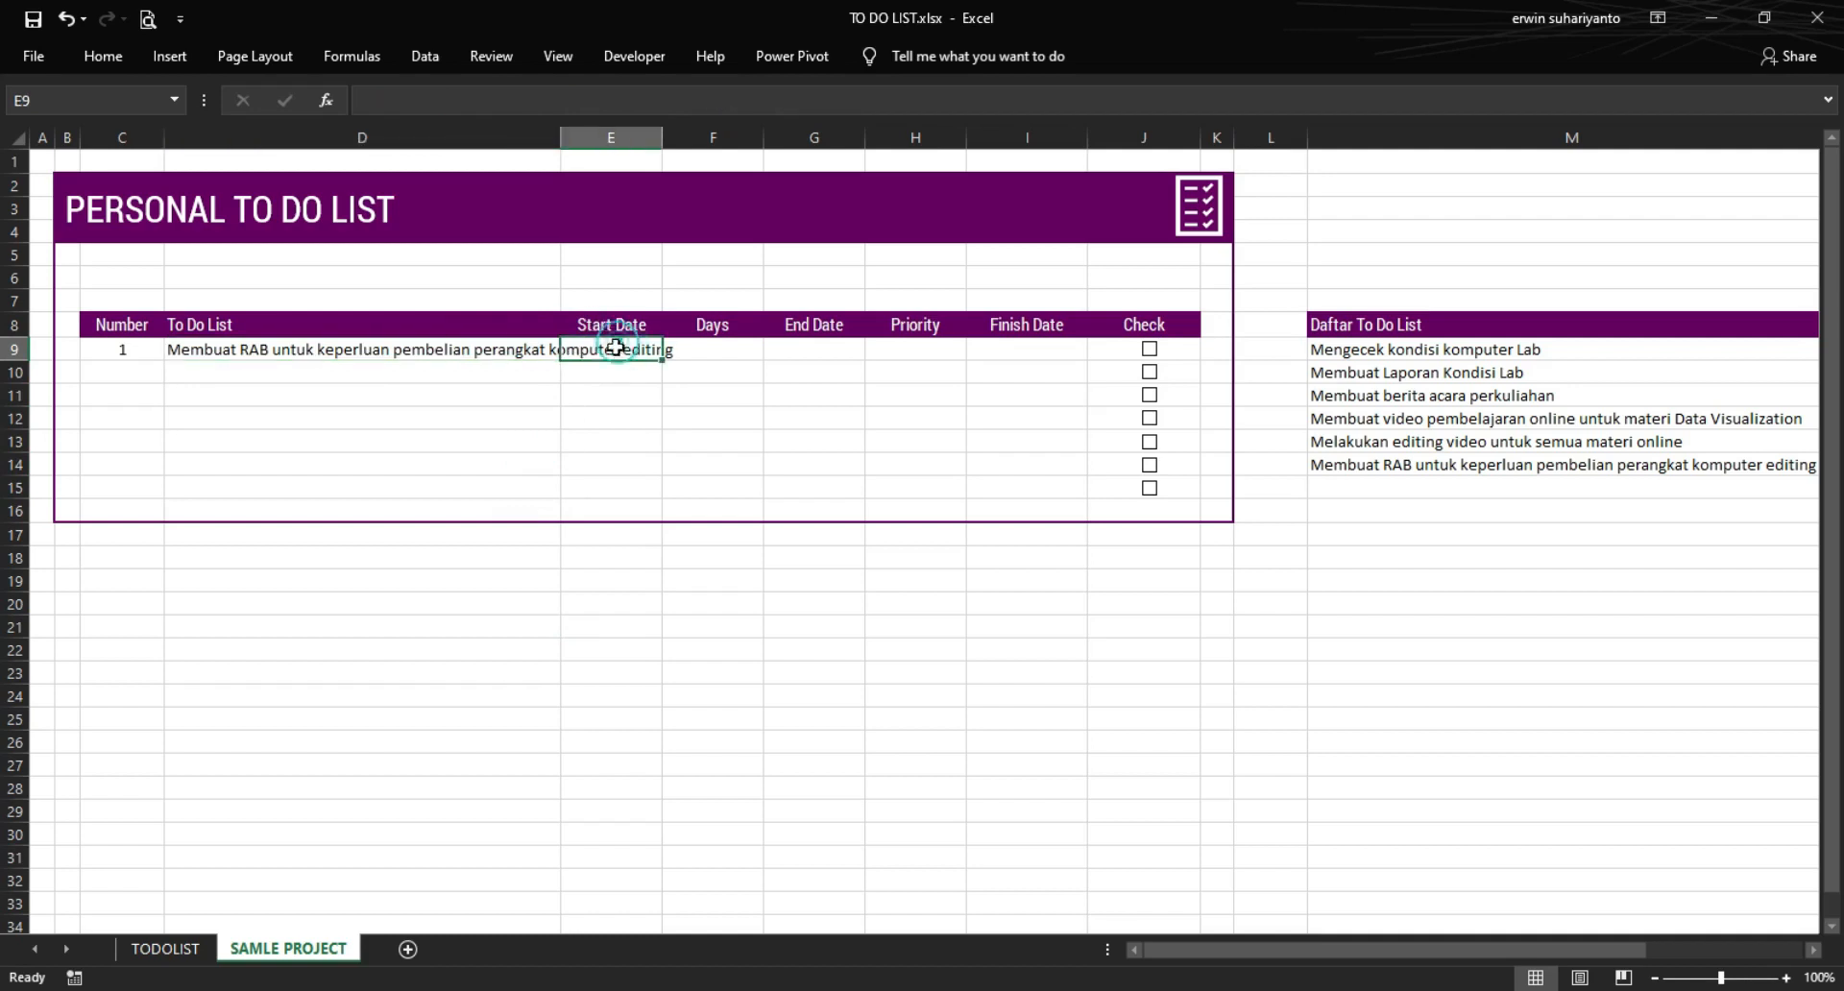
drag(563, 136, 563, 136)
double_click(562, 136)
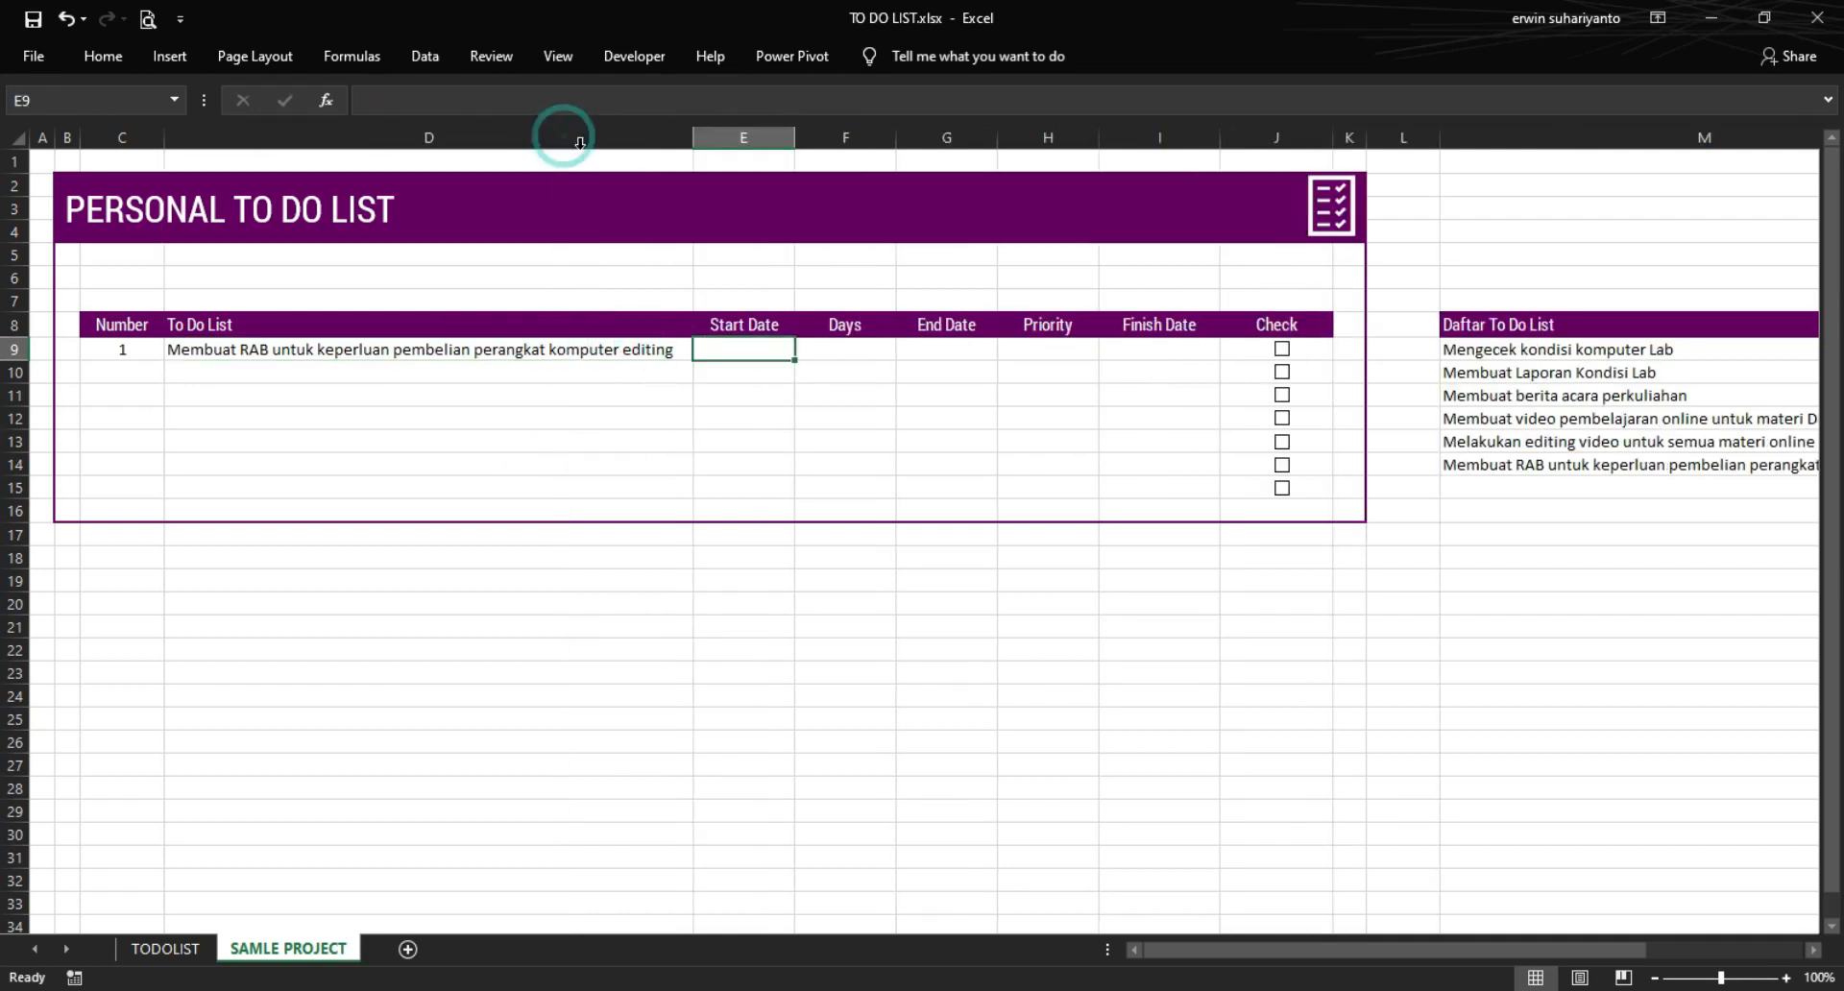
click(923, 587)
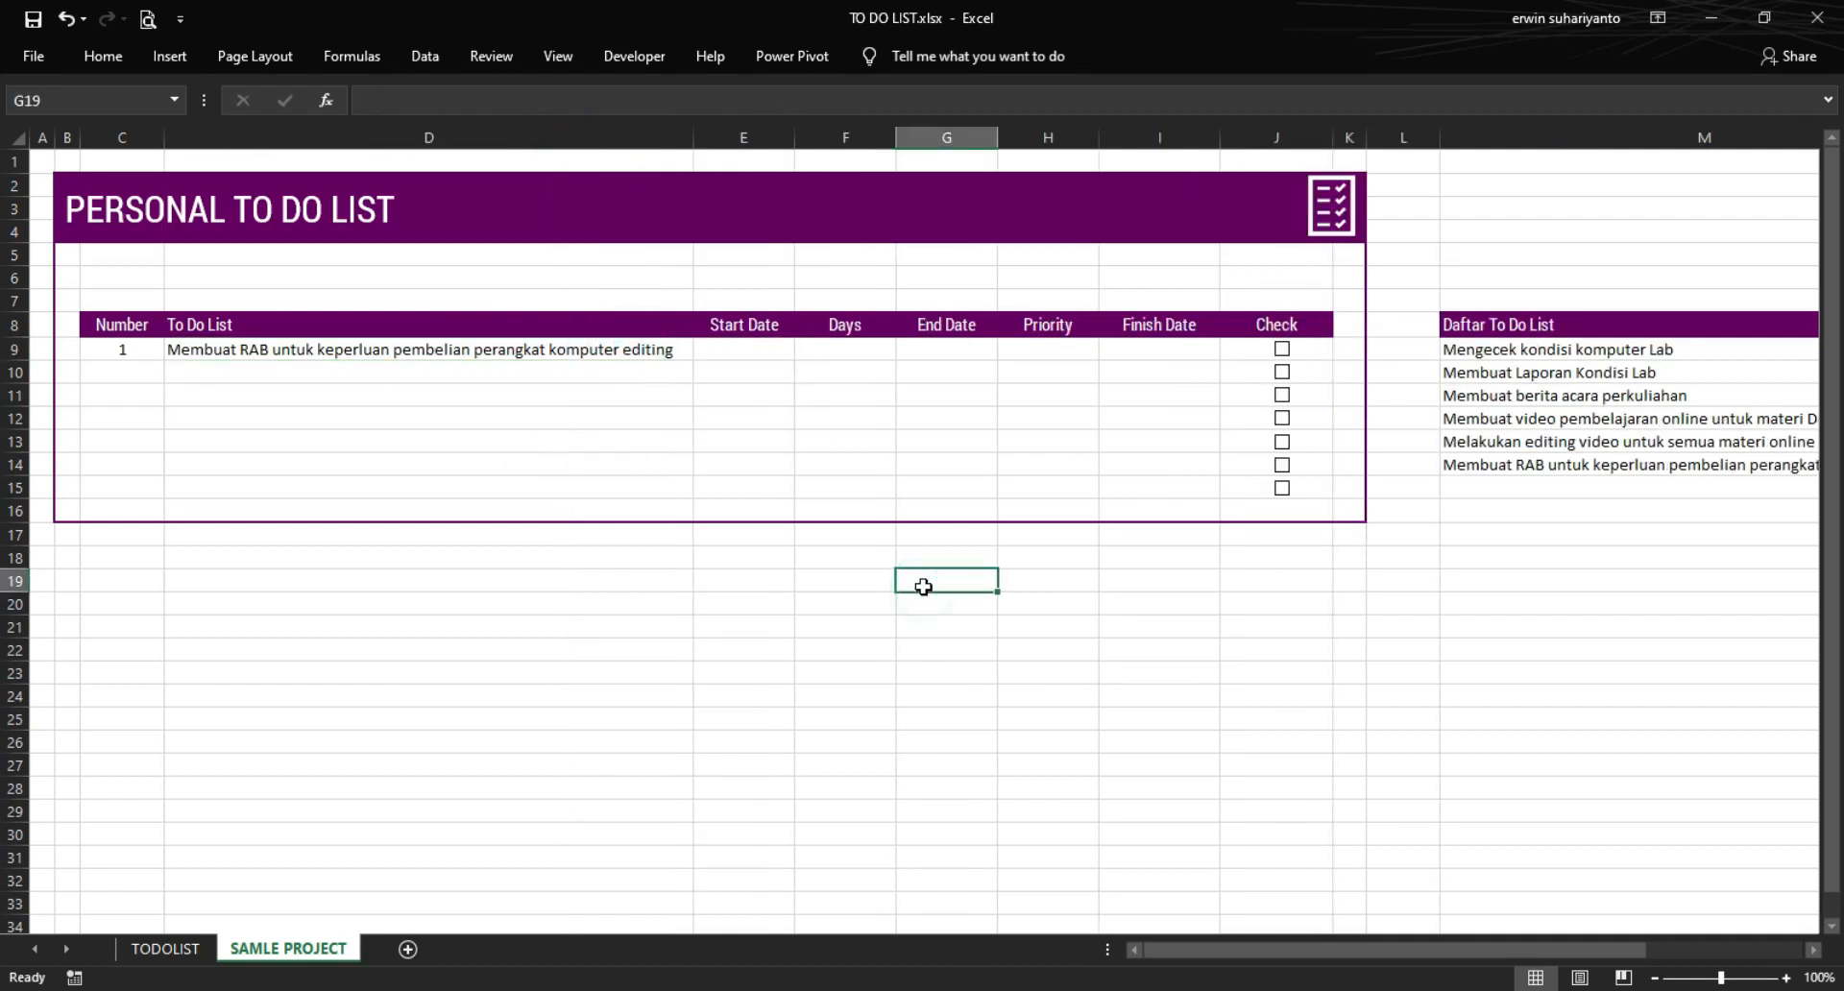
- Choose "Membuat berita acara perkuliahan" for D9 and "Melakukan editing video untuk semua materi online" for D10 from the task list
click(634, 349)
click(704, 350)
click(605, 396)
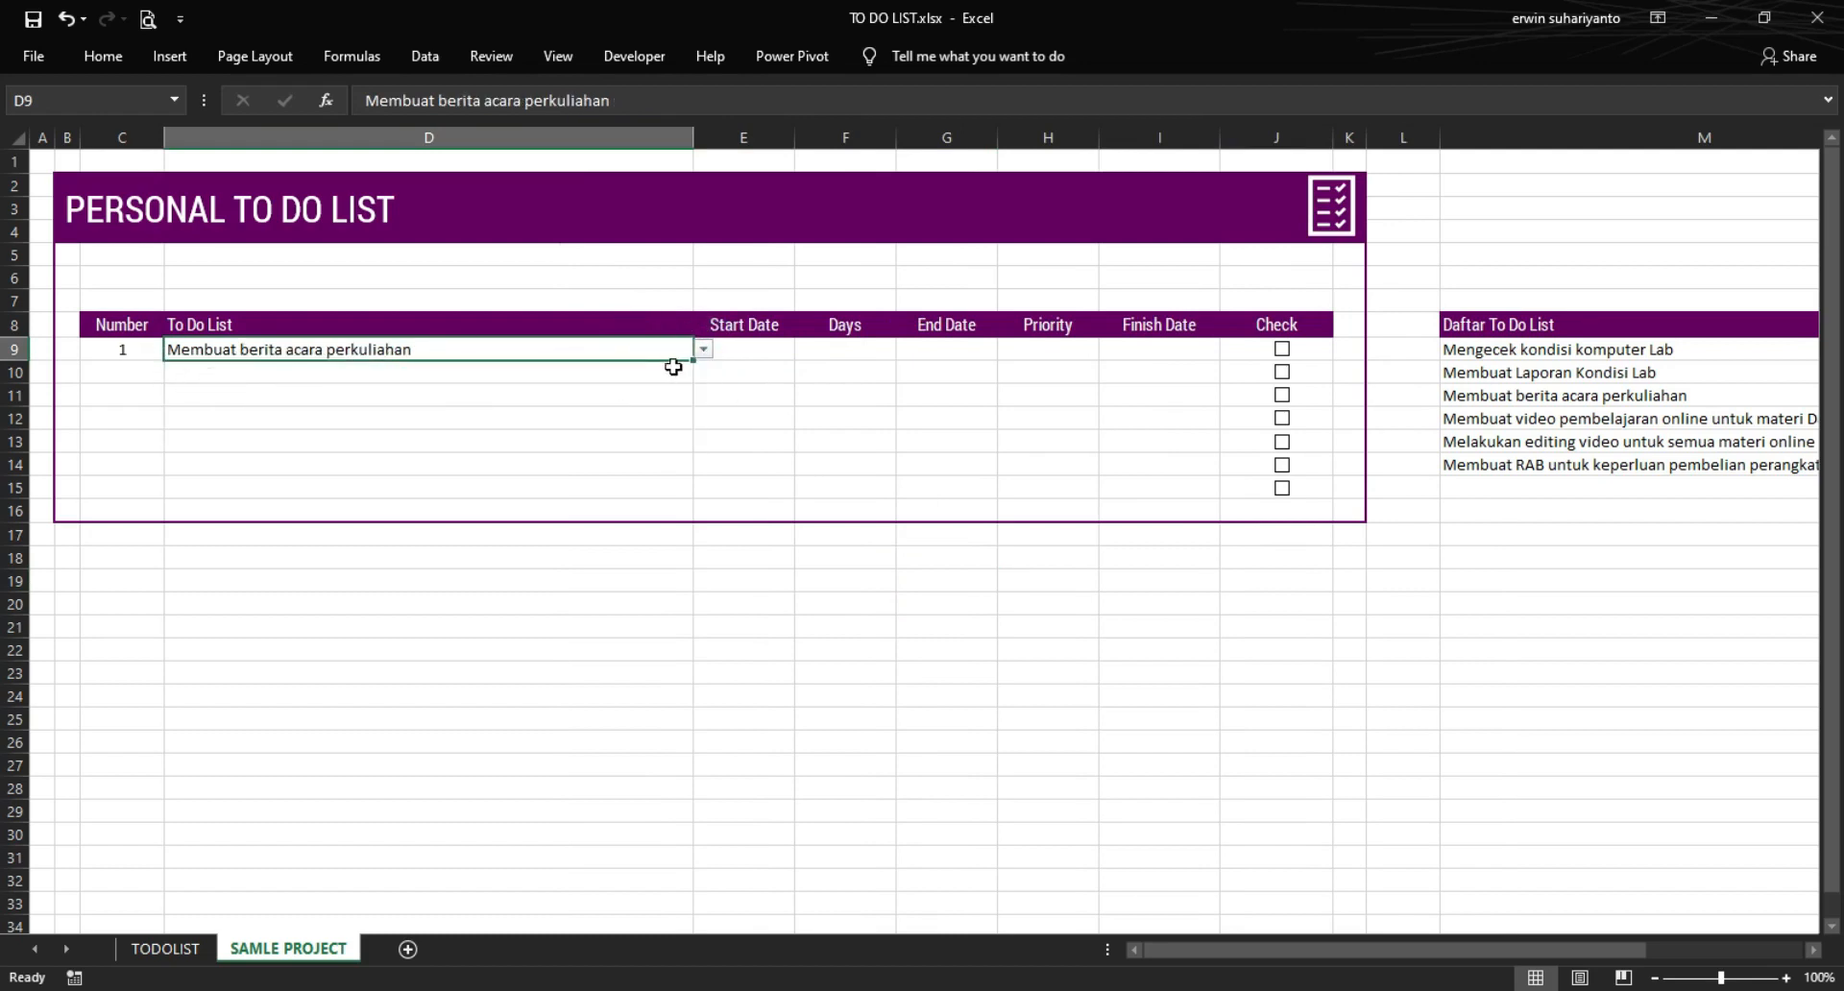
click(704, 350)
click(642, 400)
click(638, 378)
click(704, 375)
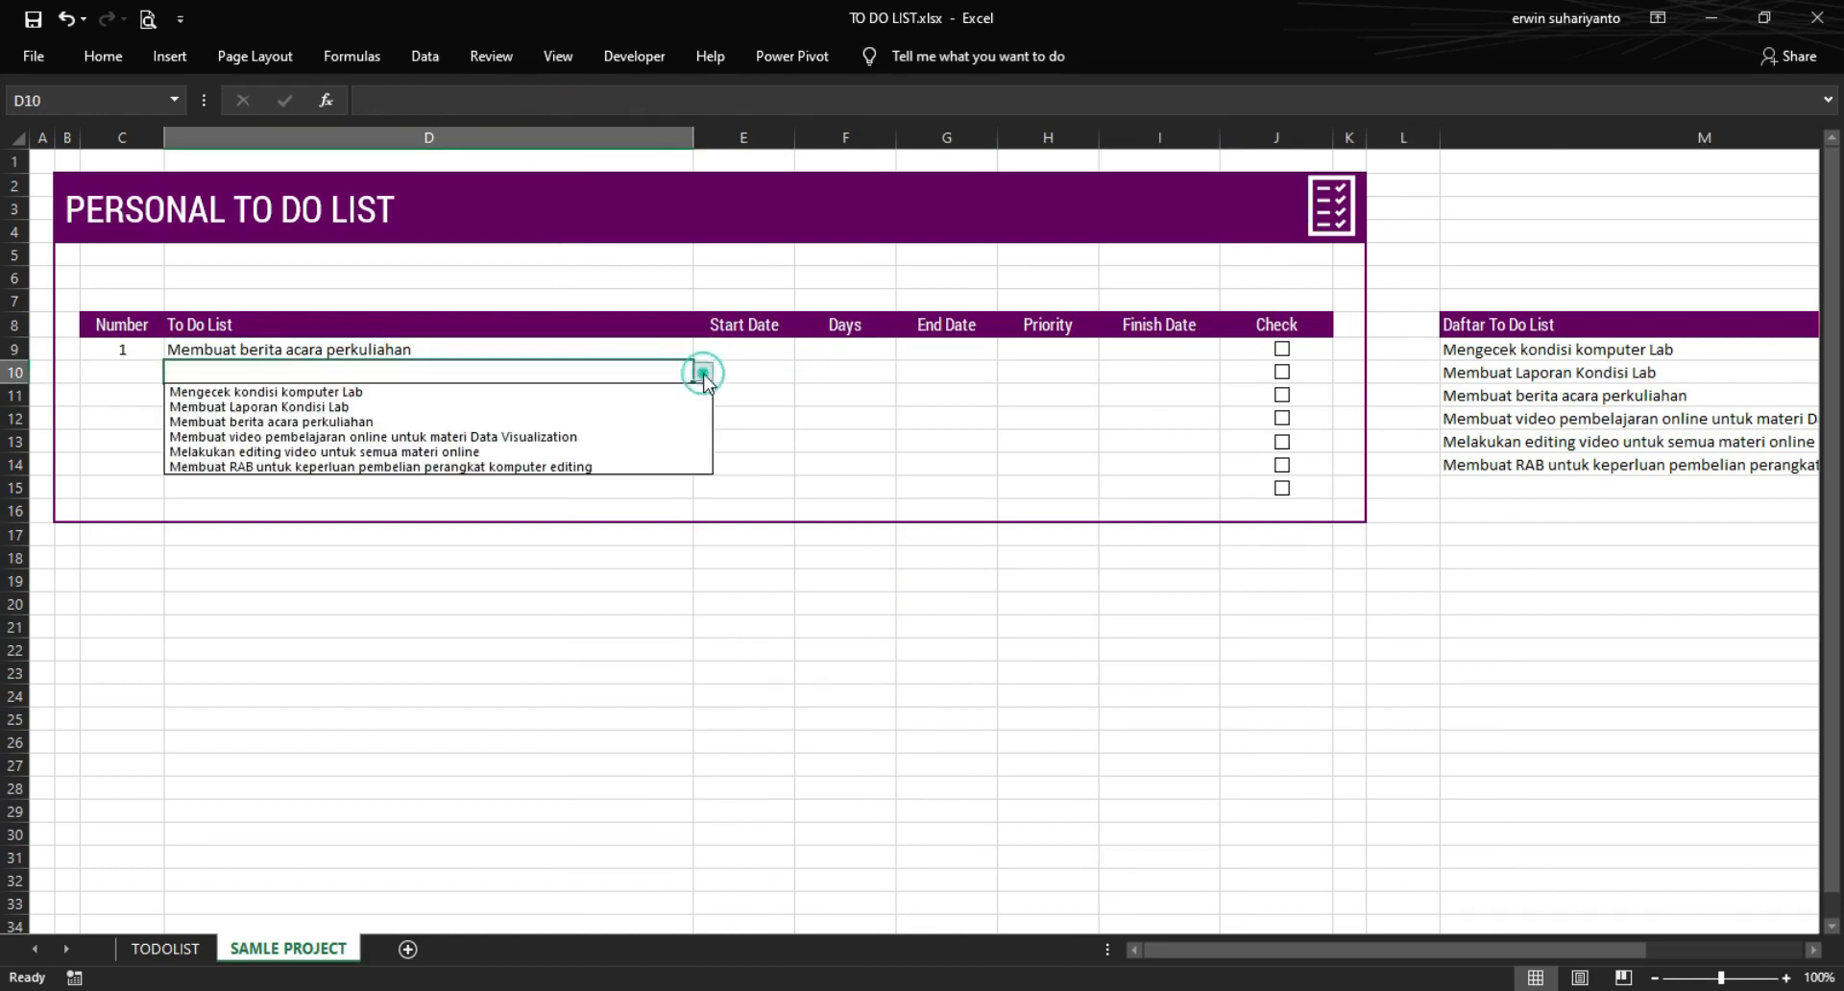
click(645, 449)
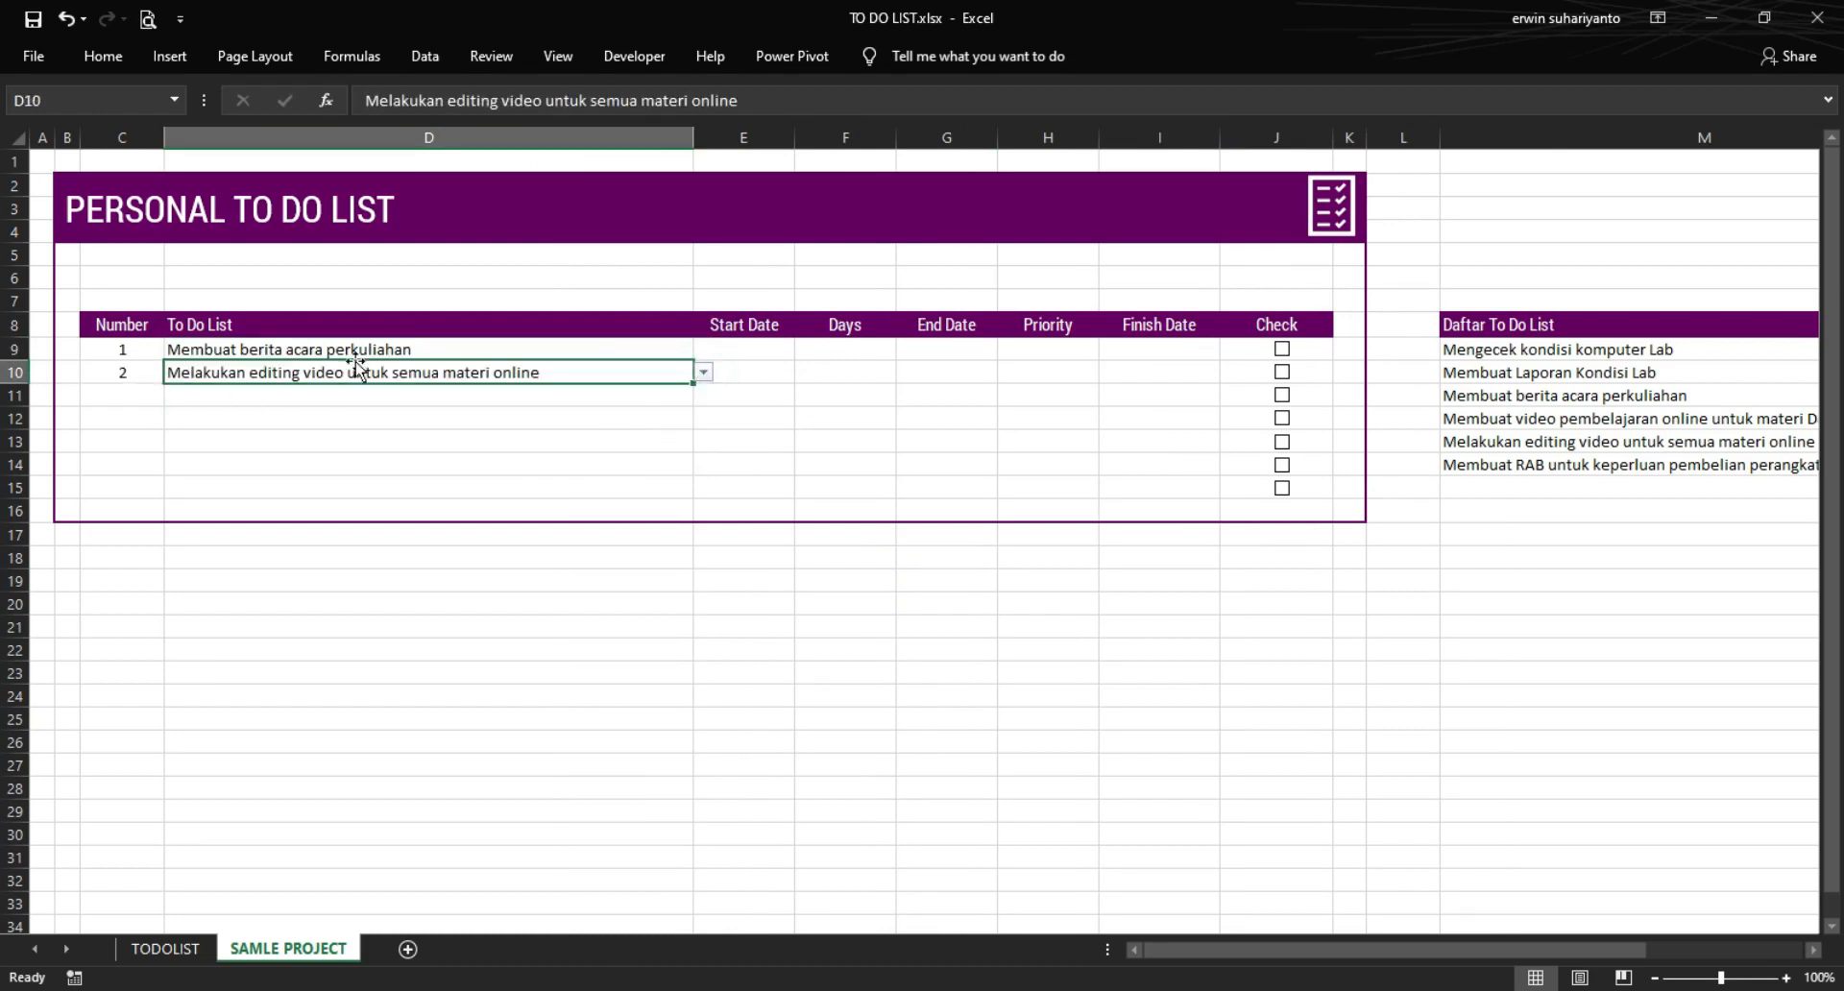
drag(371, 352, 373, 369)
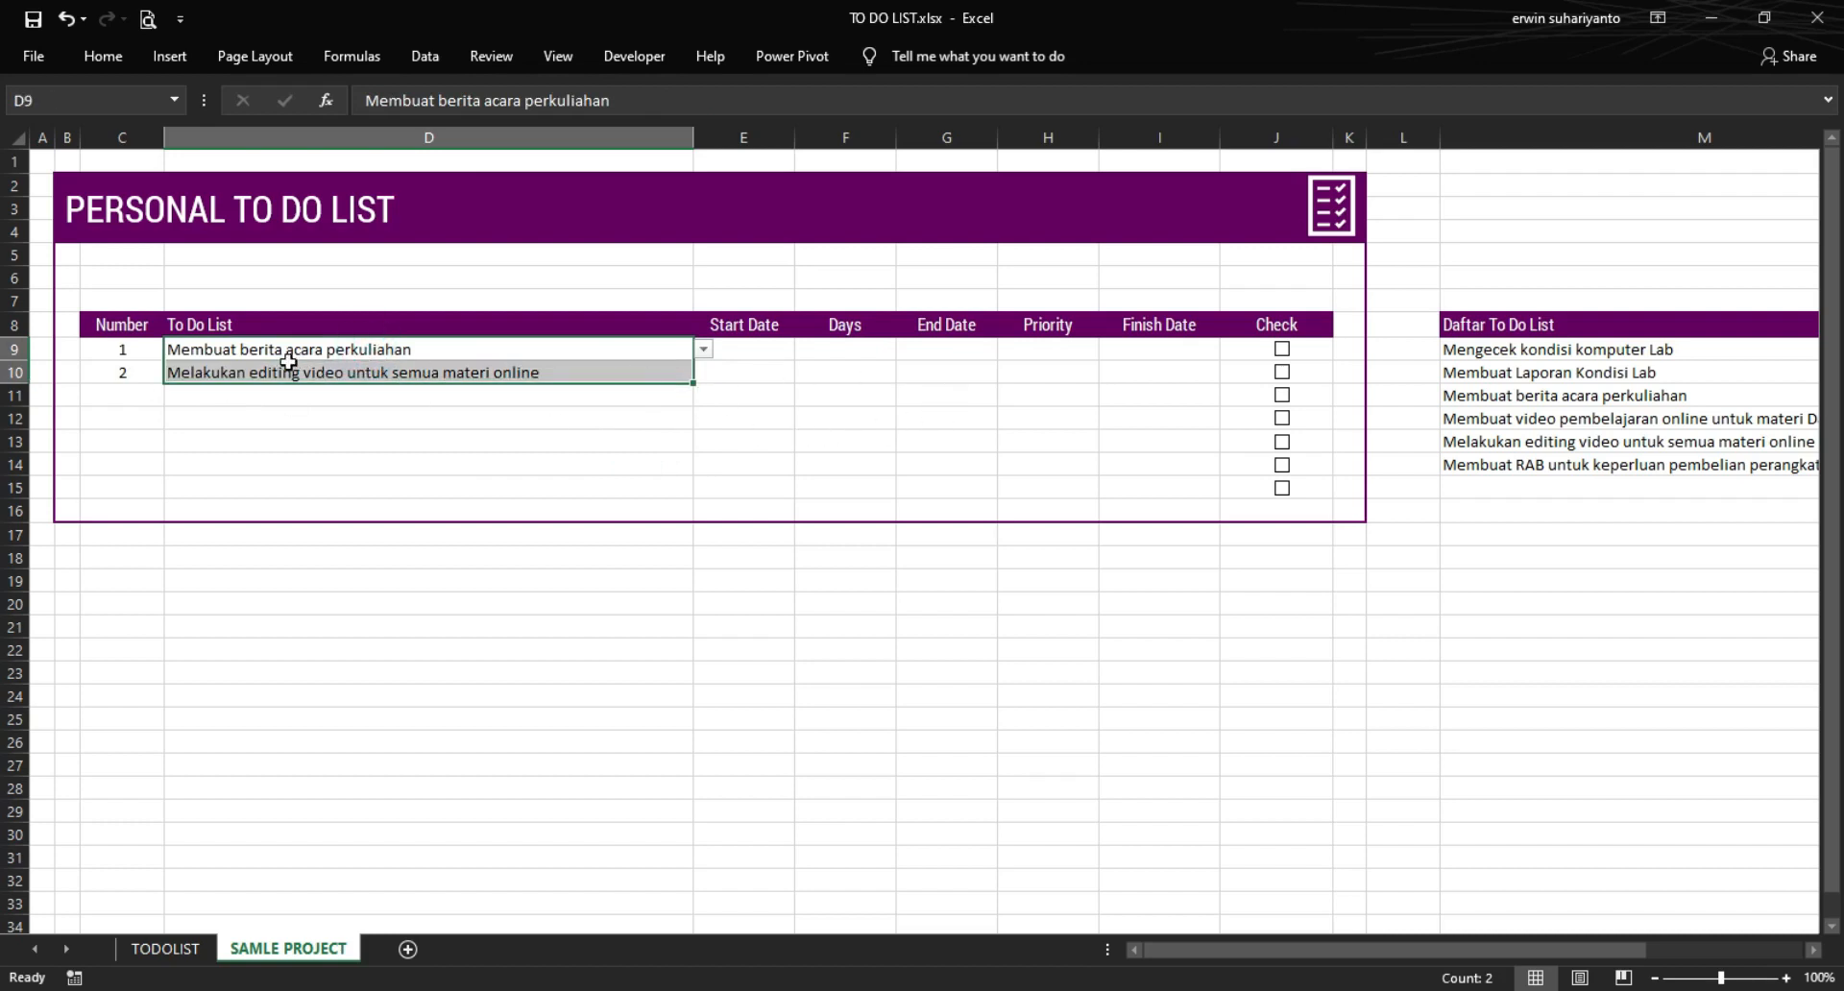
- Add list data validation to Priority cells H9:H15, using the Prioritas numbers in Q9:Q13 as the source
click(1070, 351)
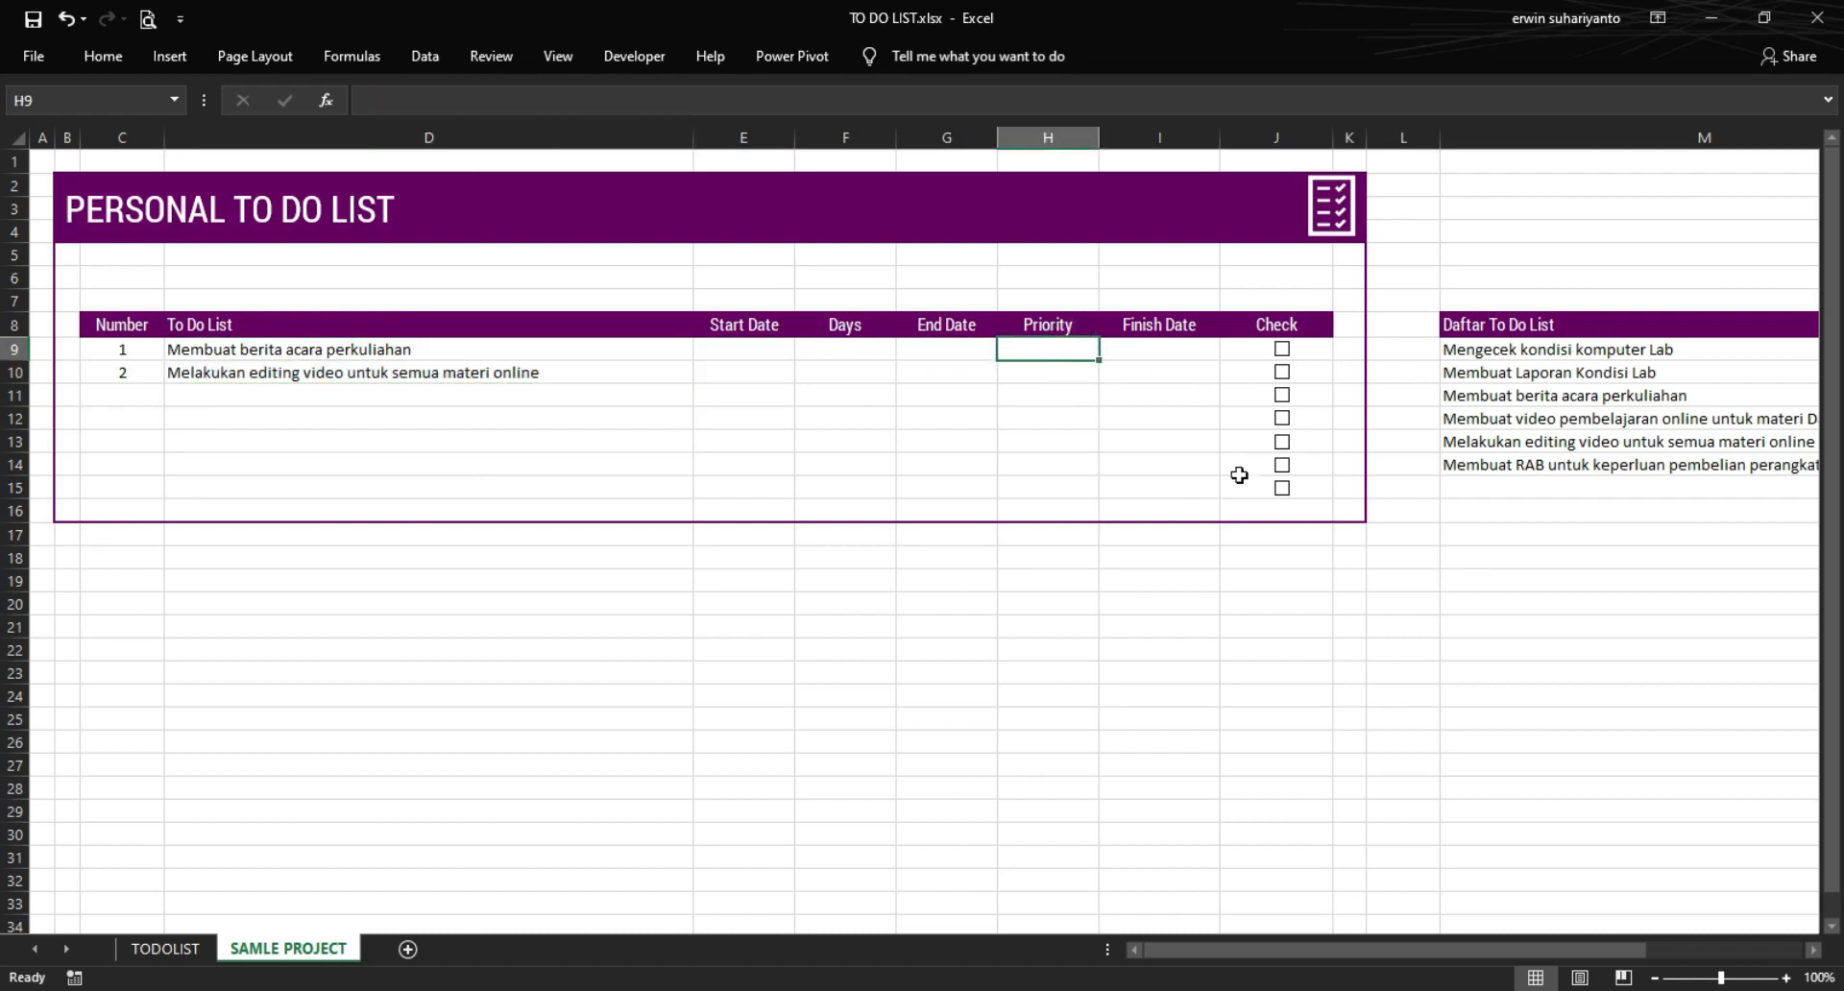
drag(1547, 956, 1762, 958)
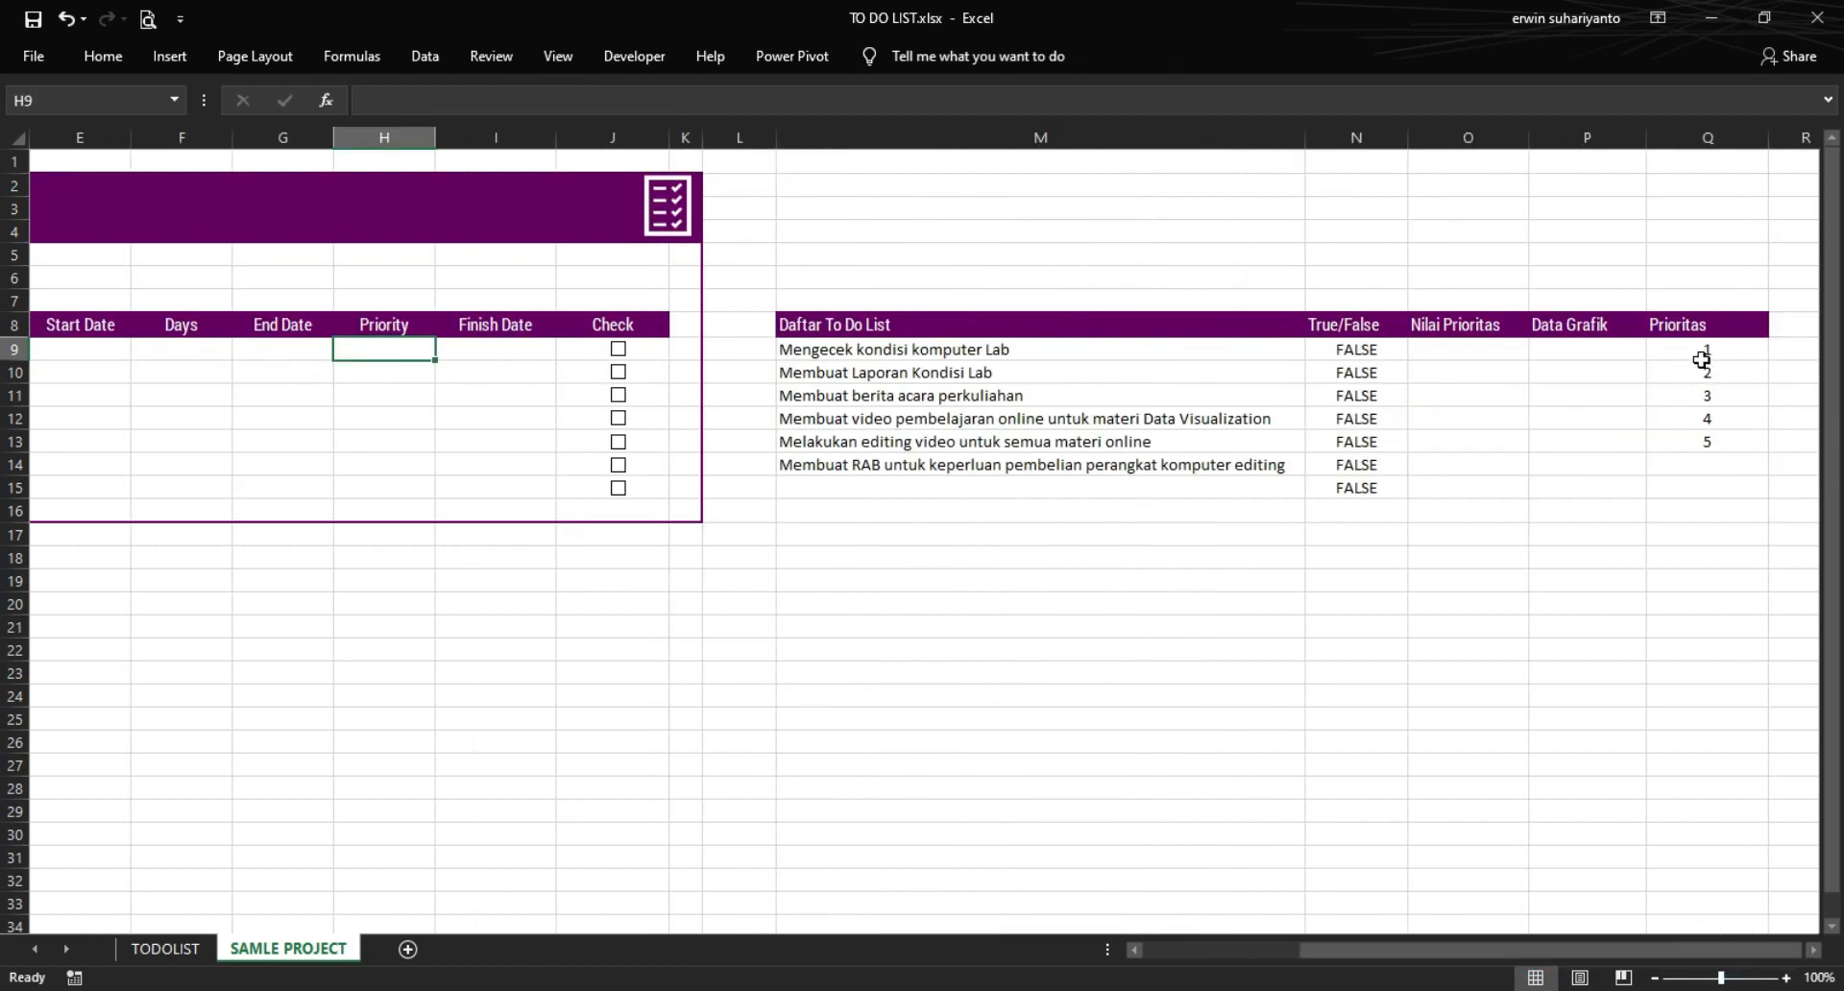
drag(407, 348, 405, 485)
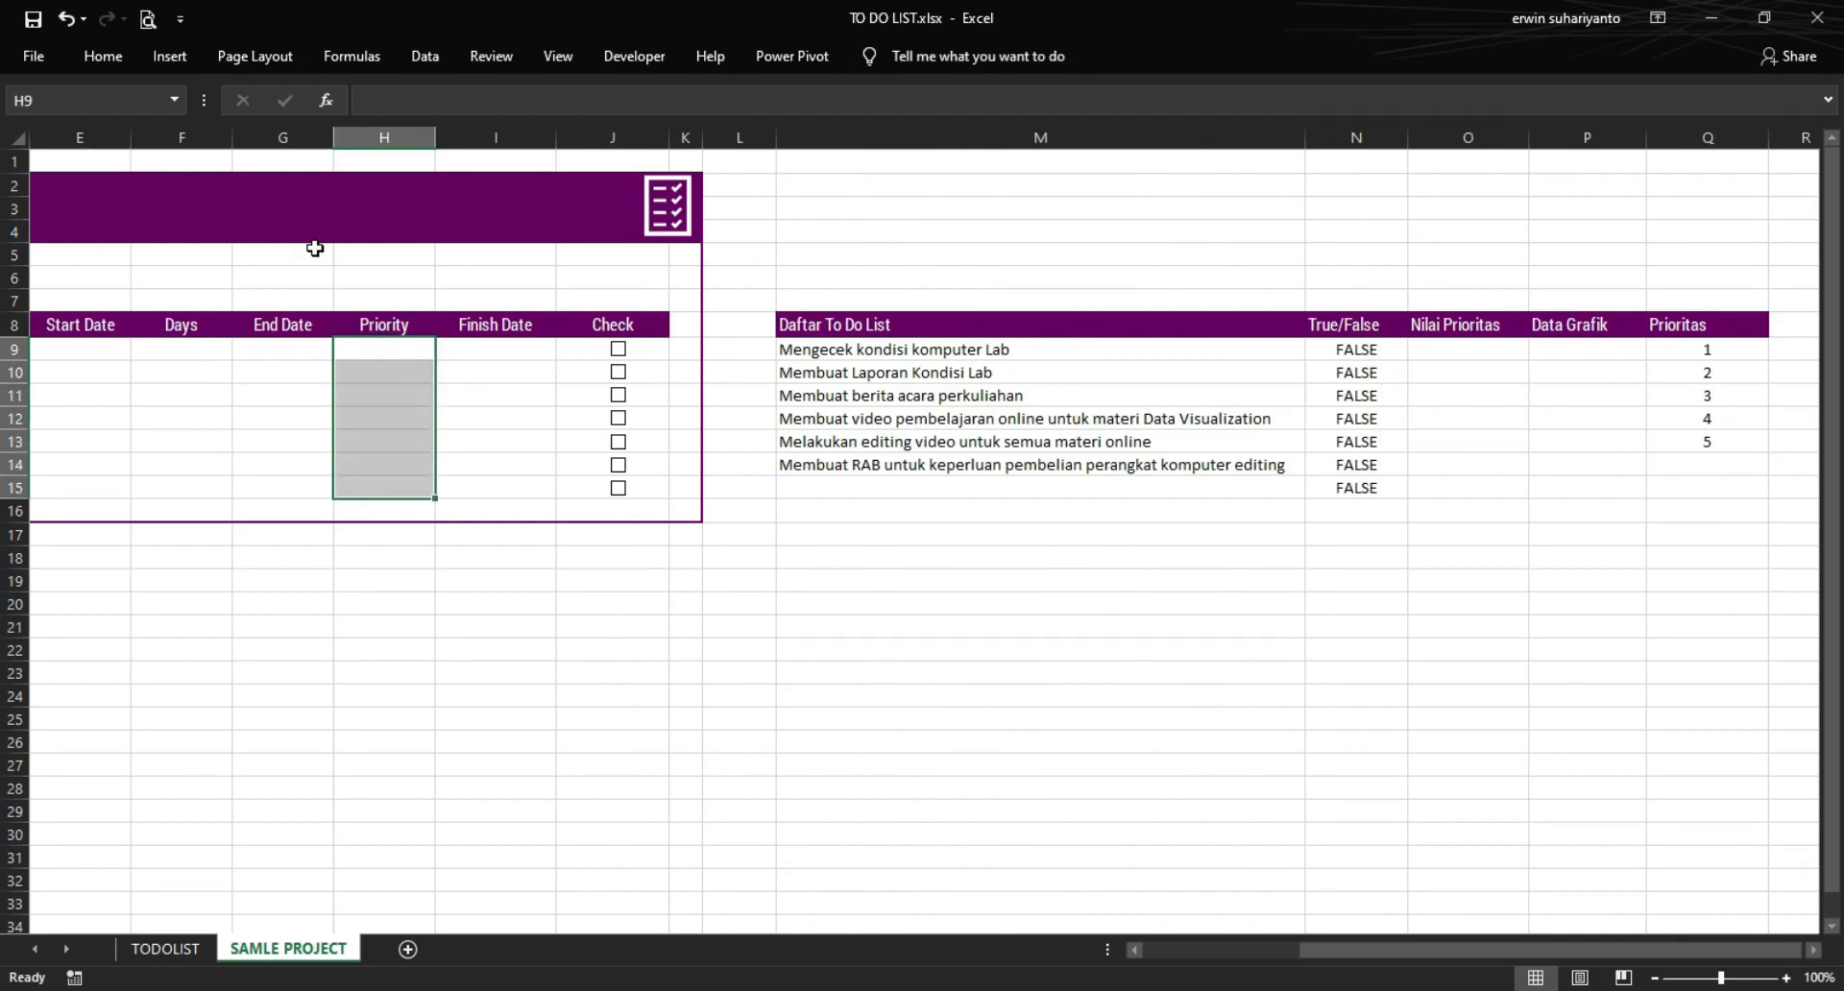
click(428, 57)
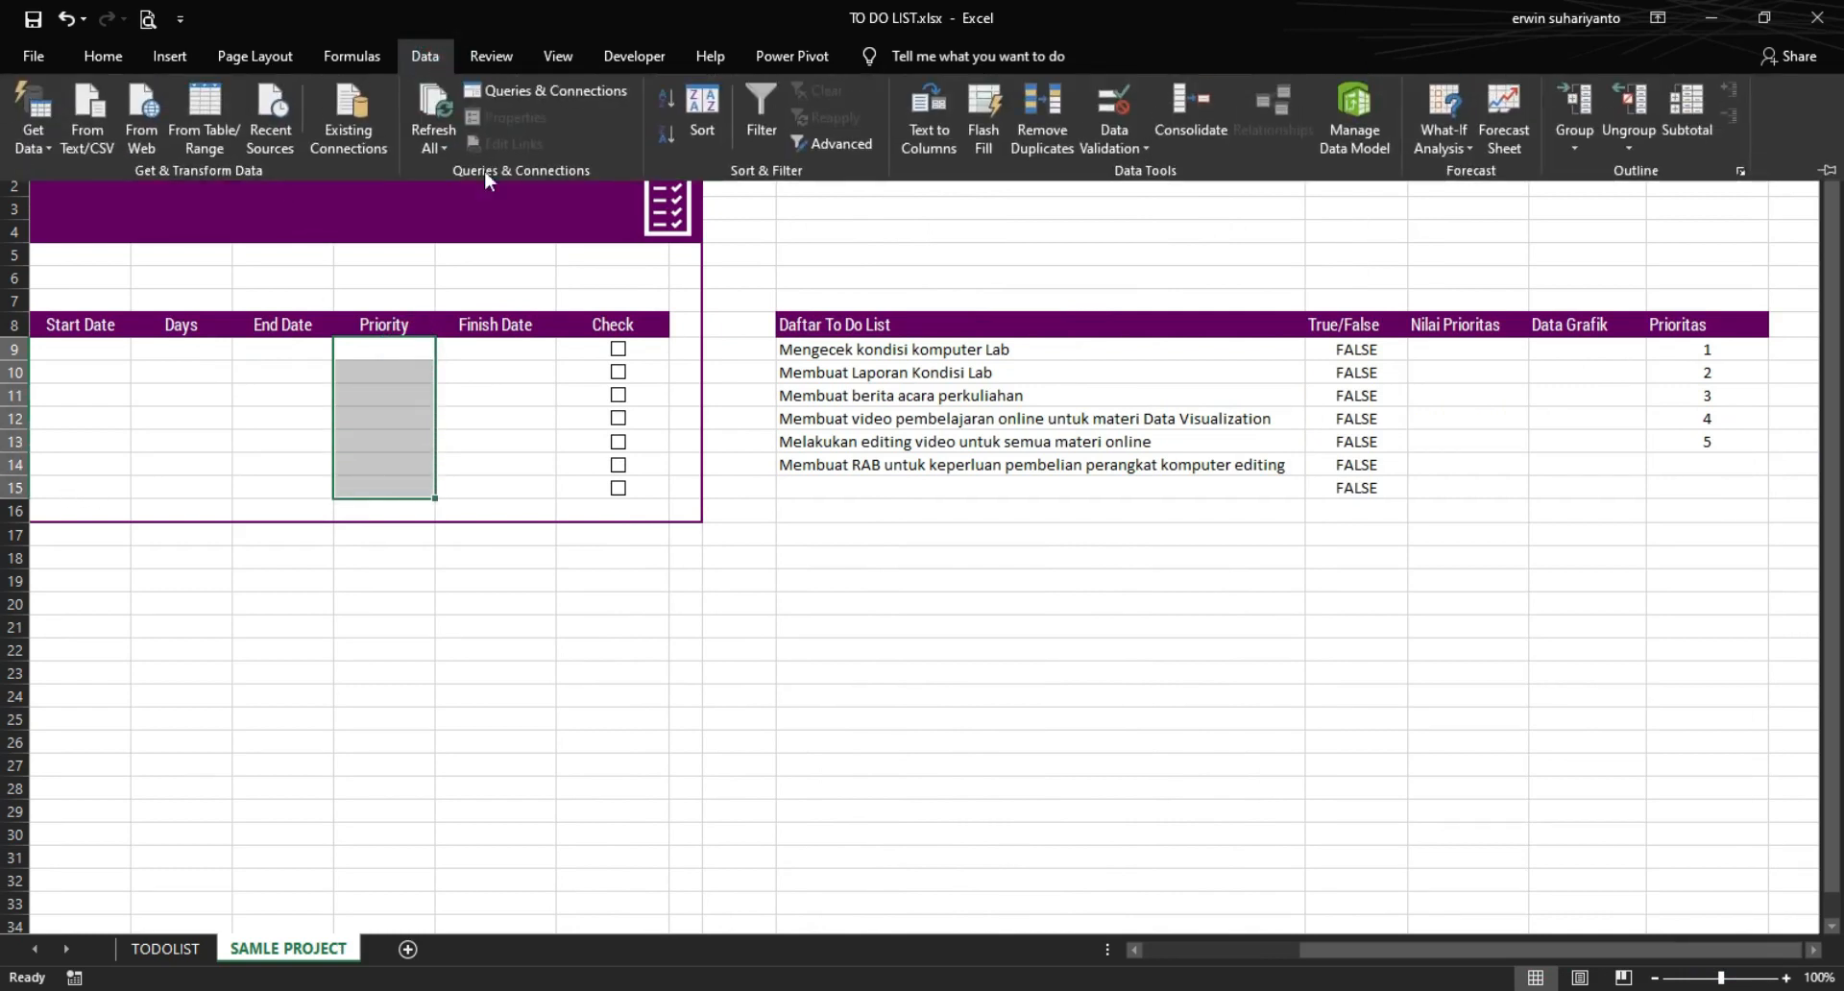
click(1114, 104)
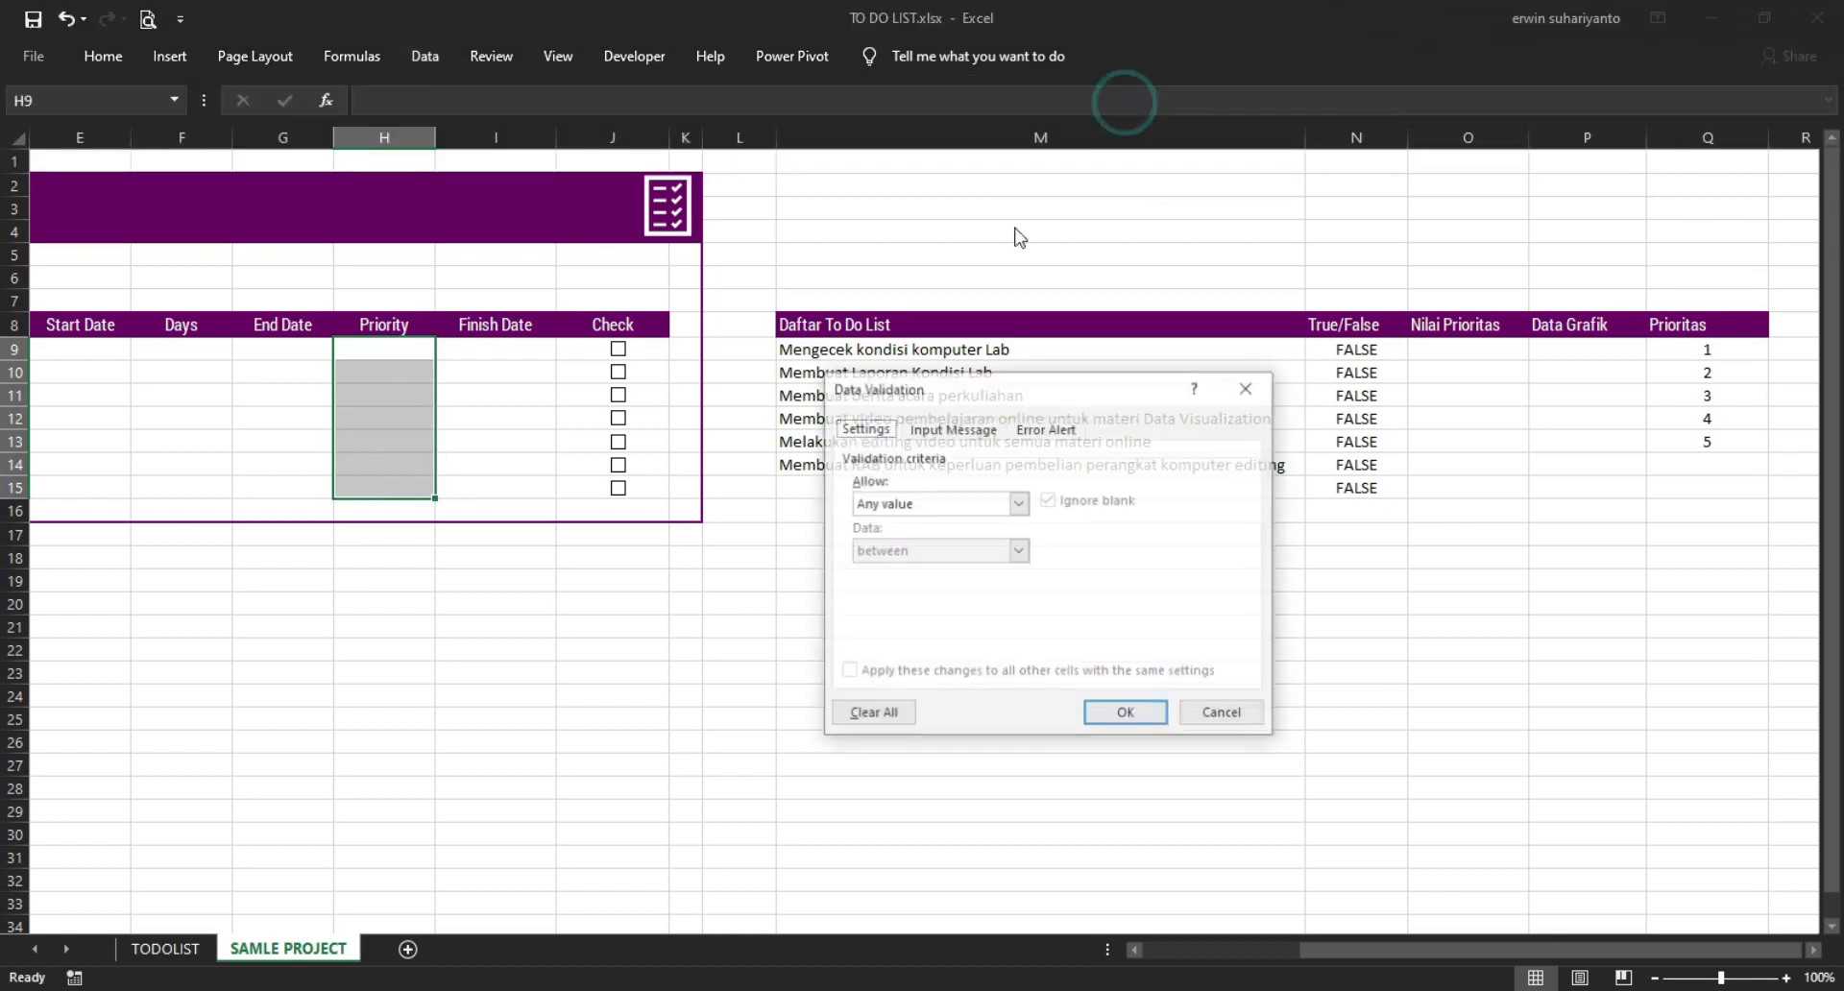
click(1018, 502)
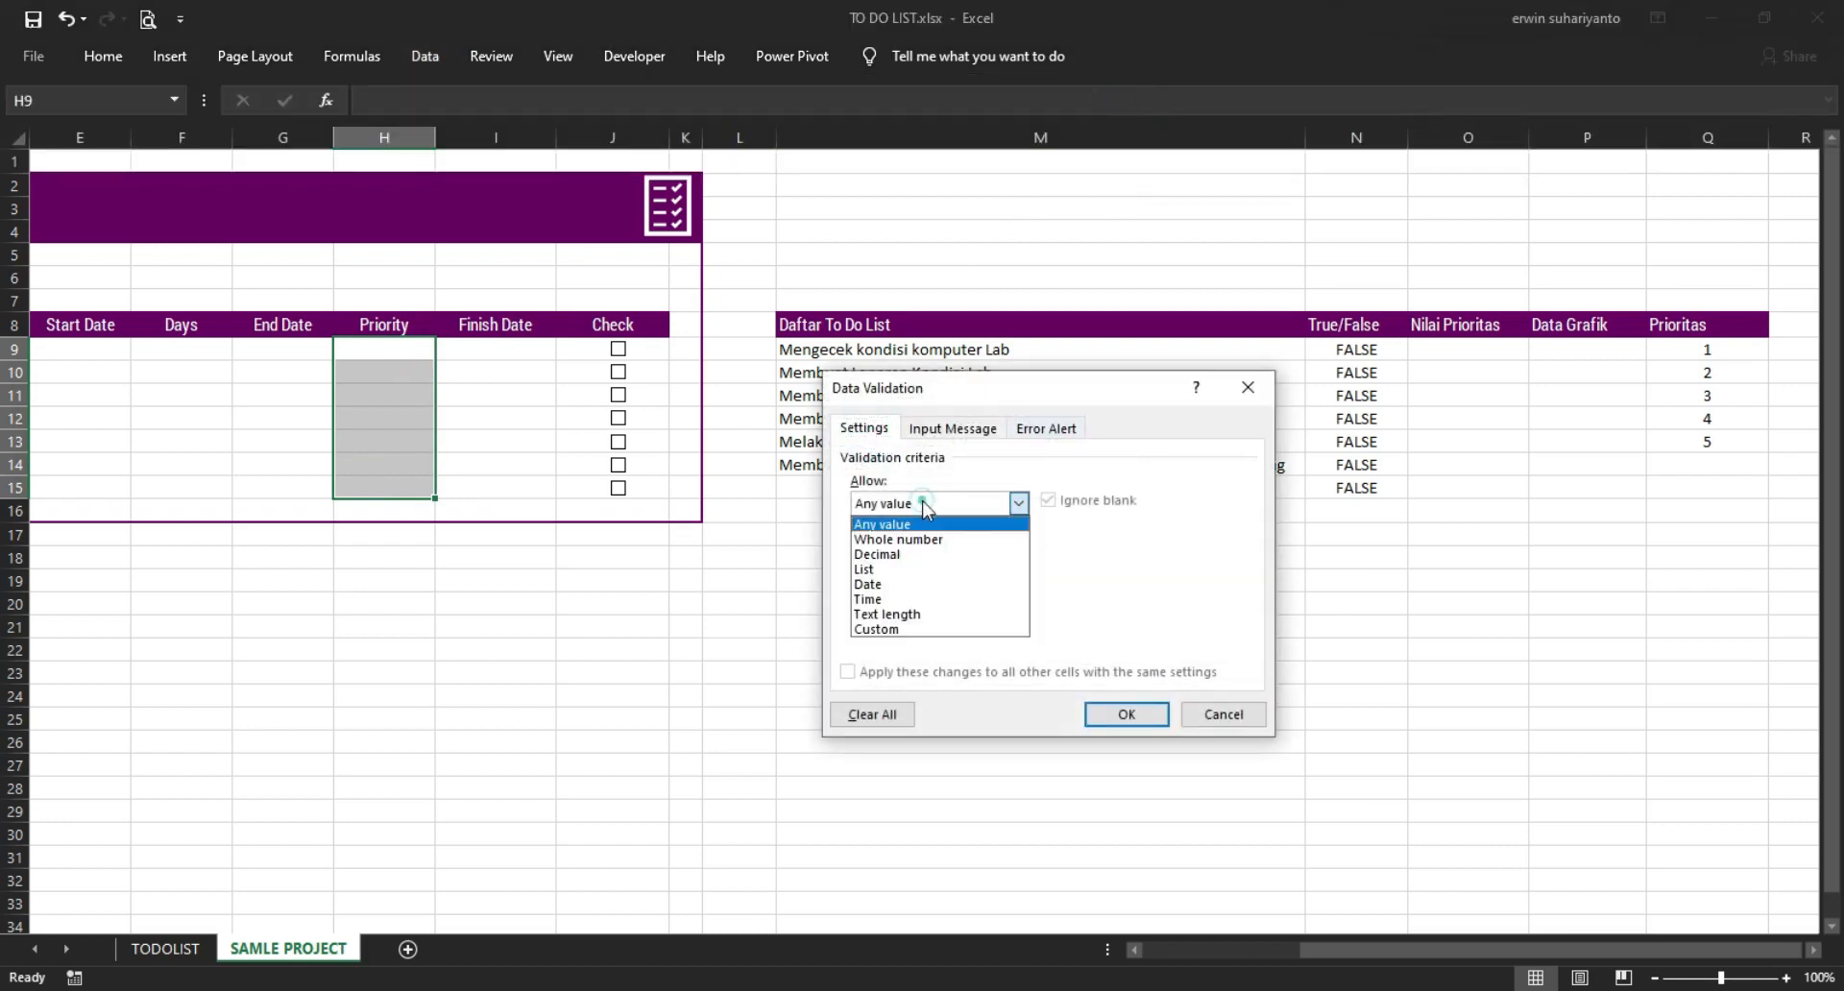
click(869, 569)
click(907, 596)
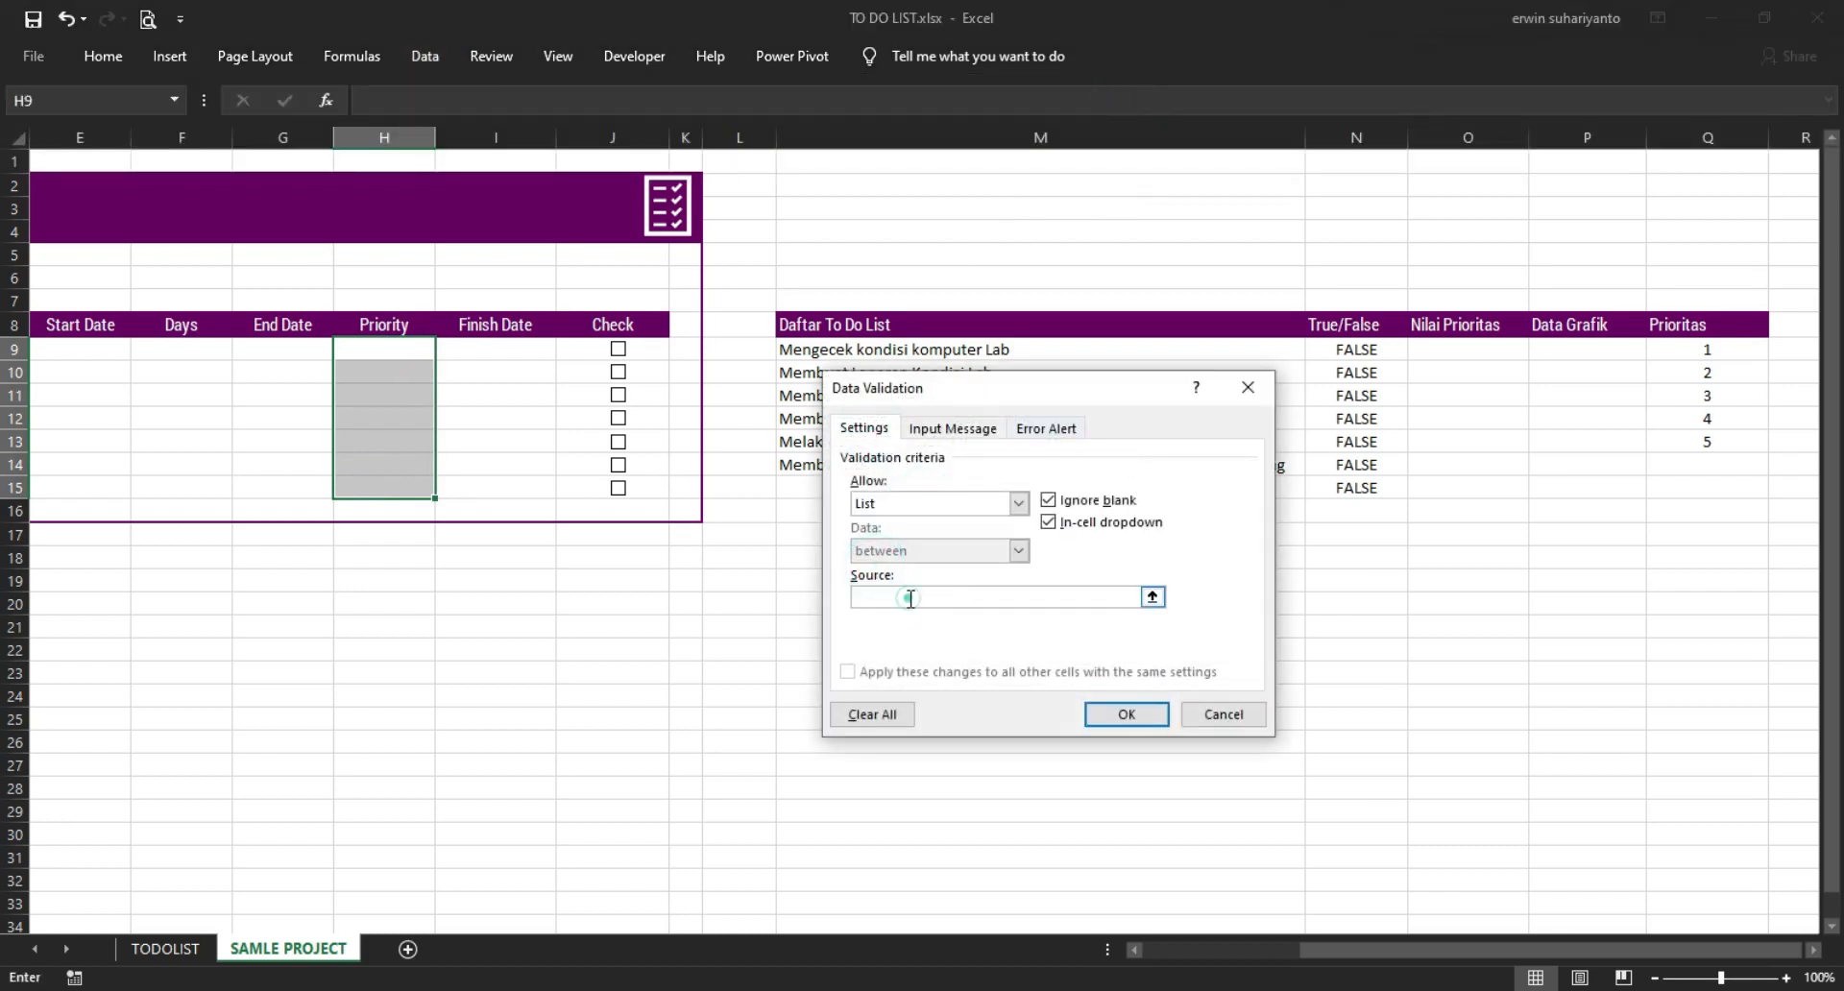
drag(1701, 350, 1706, 442)
click(1118, 720)
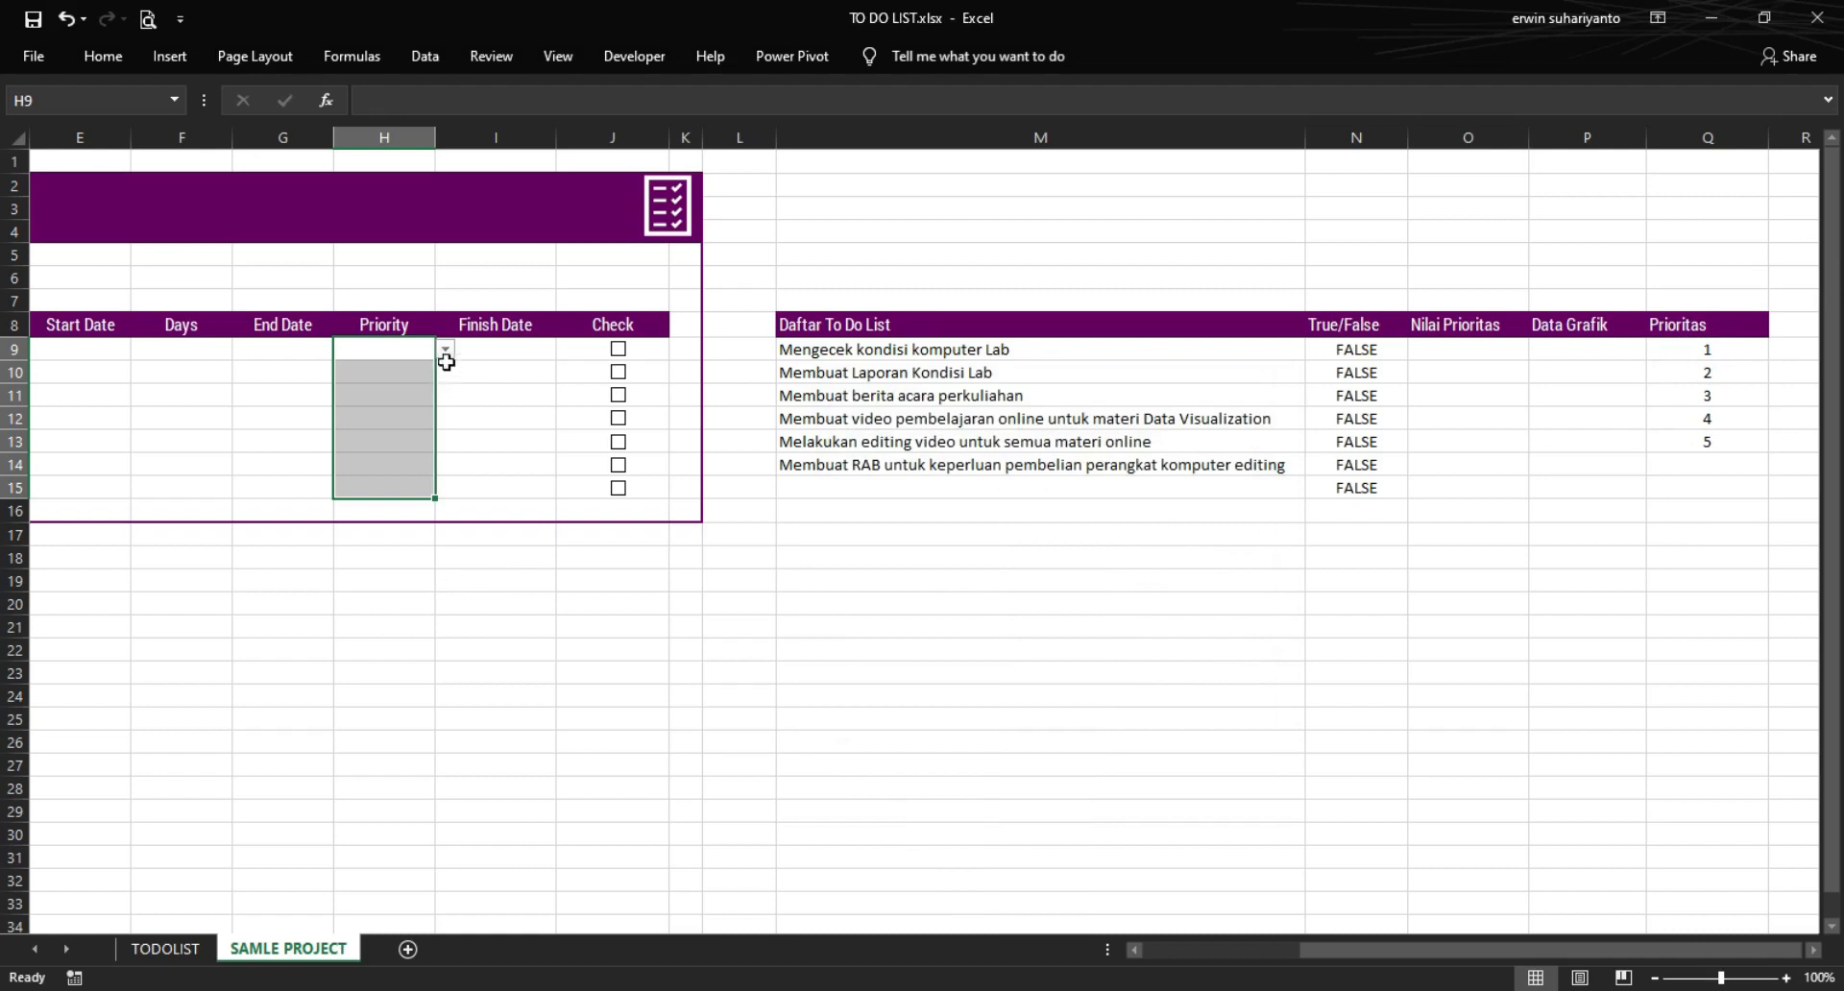
- Choose priority 2 for the first task in H9 from its drop-down list
click(445, 347)
click(366, 382)
click(429, 376)
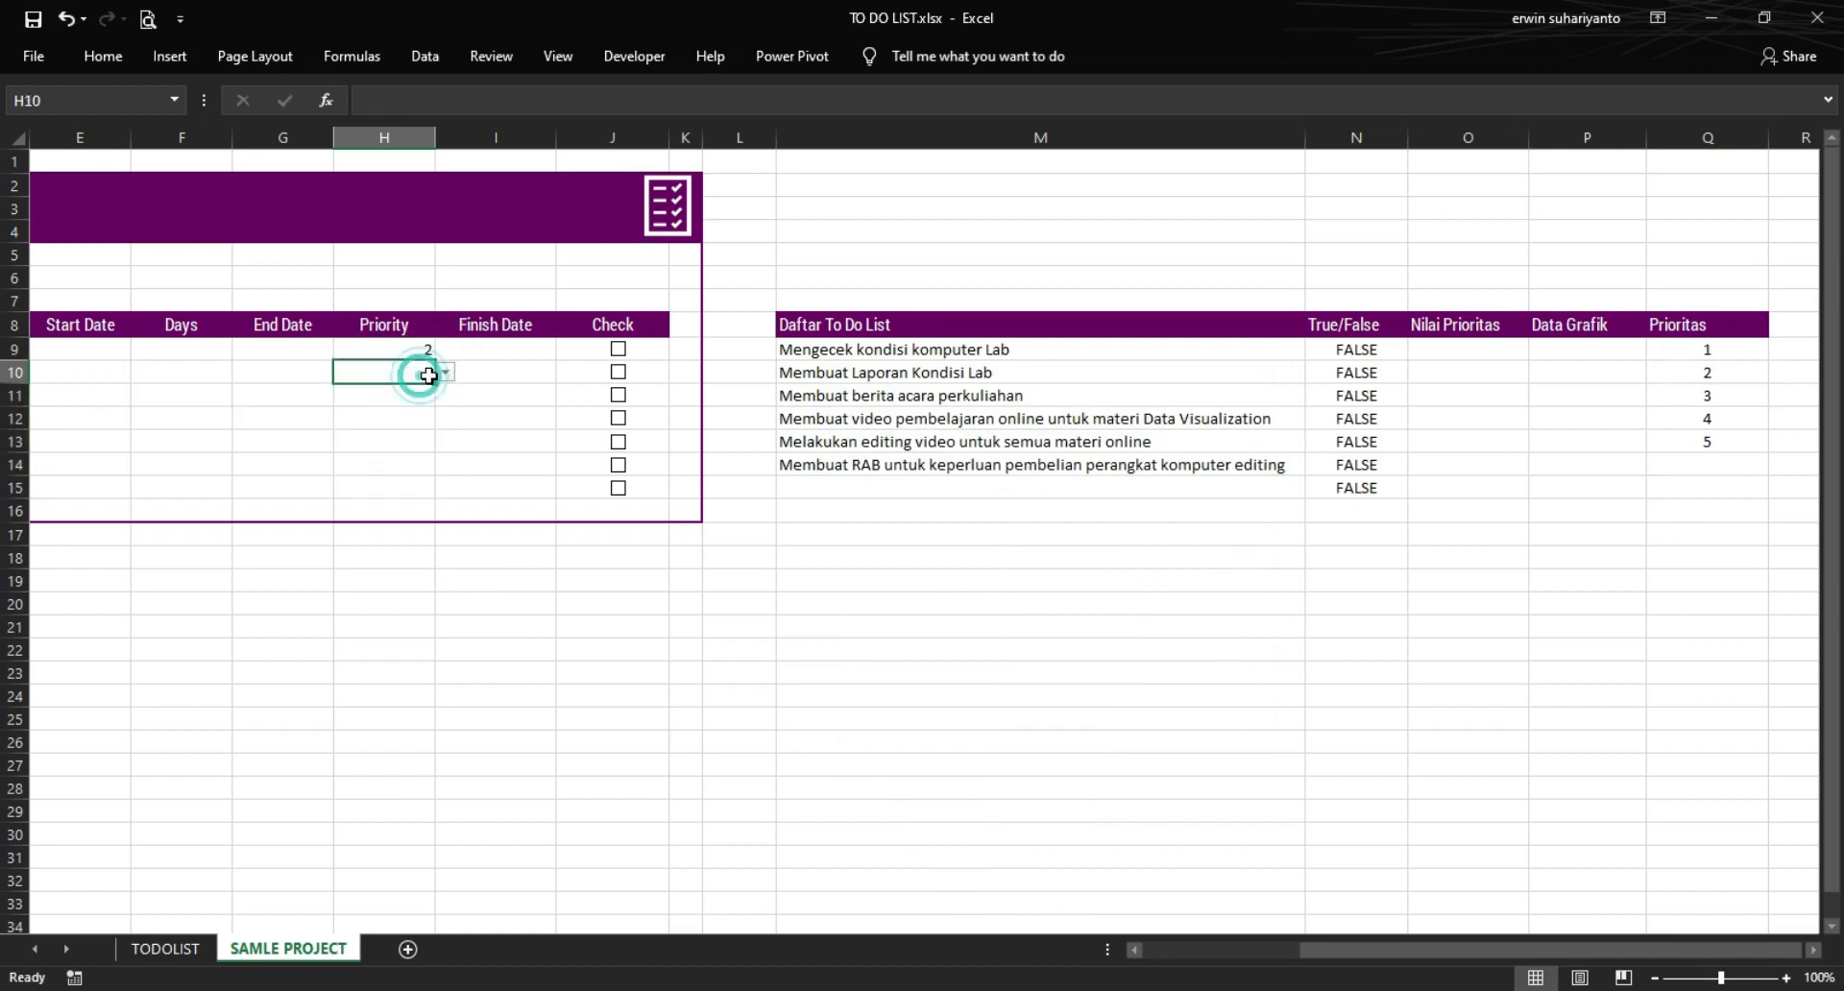
- Centre the Priority cells H9:H15 horizontally and align them to the middle vertically
drag(413, 350, 403, 488)
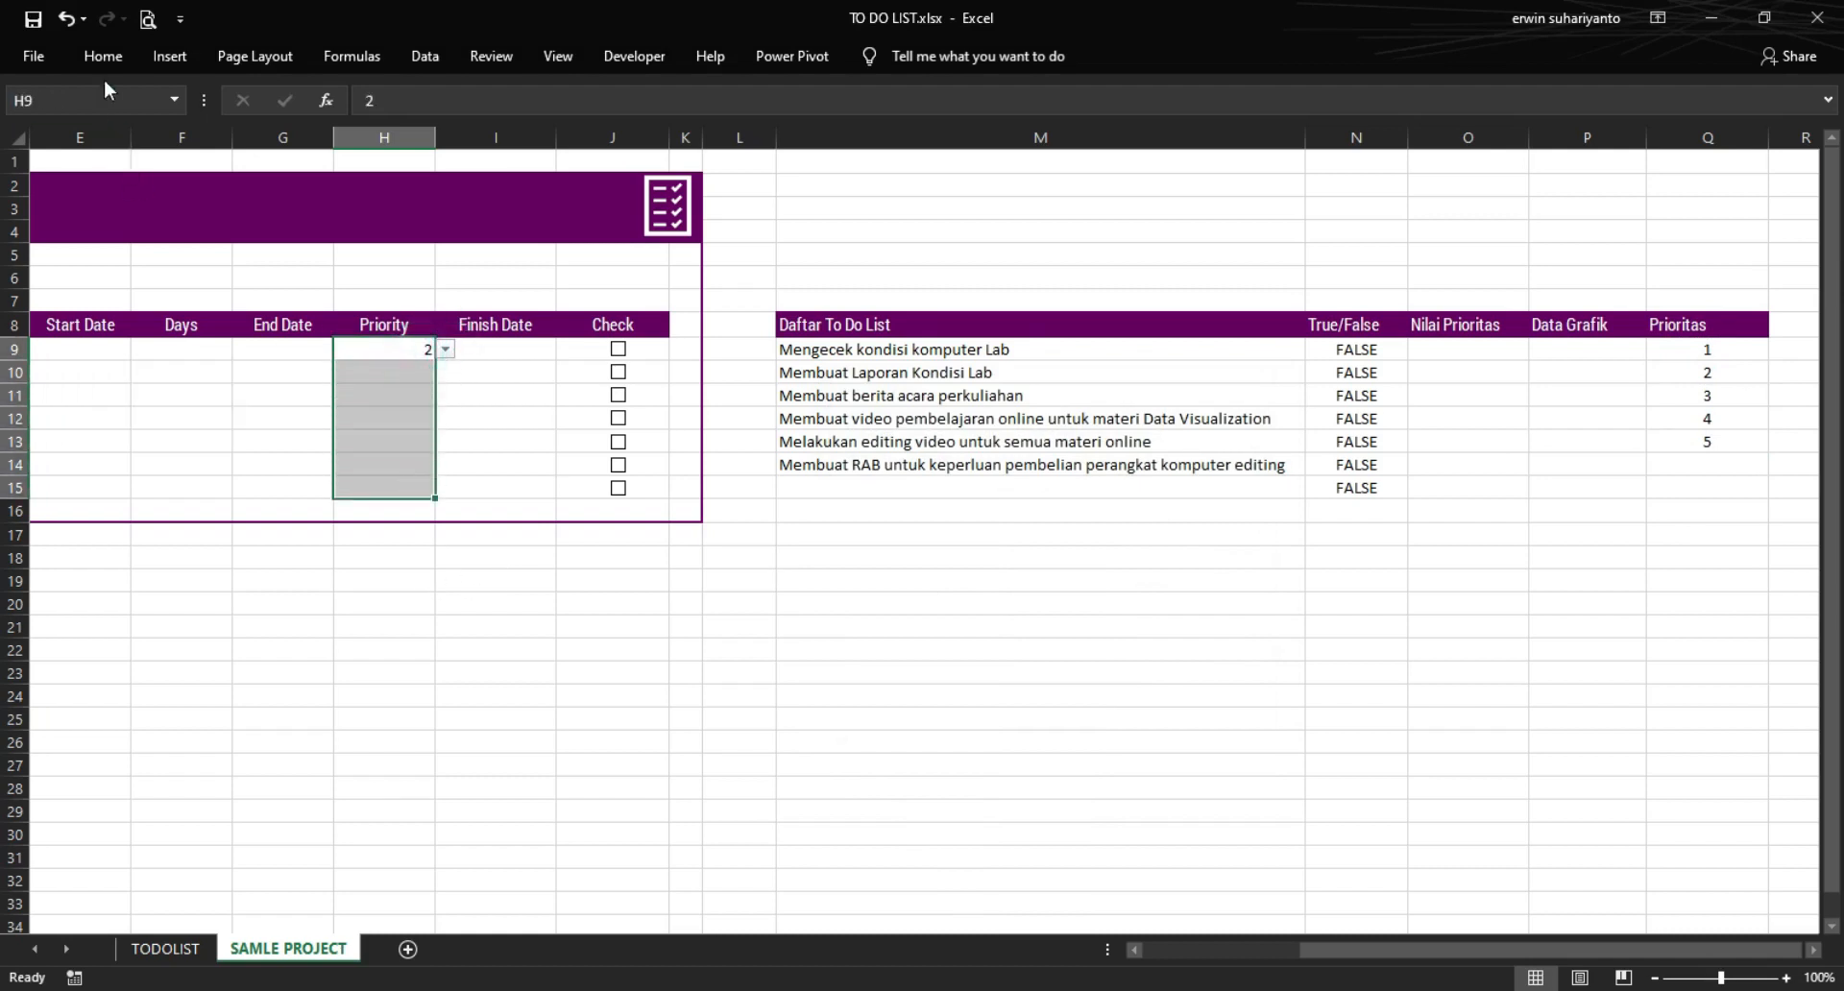
click(103, 57)
click(481, 136)
click(481, 98)
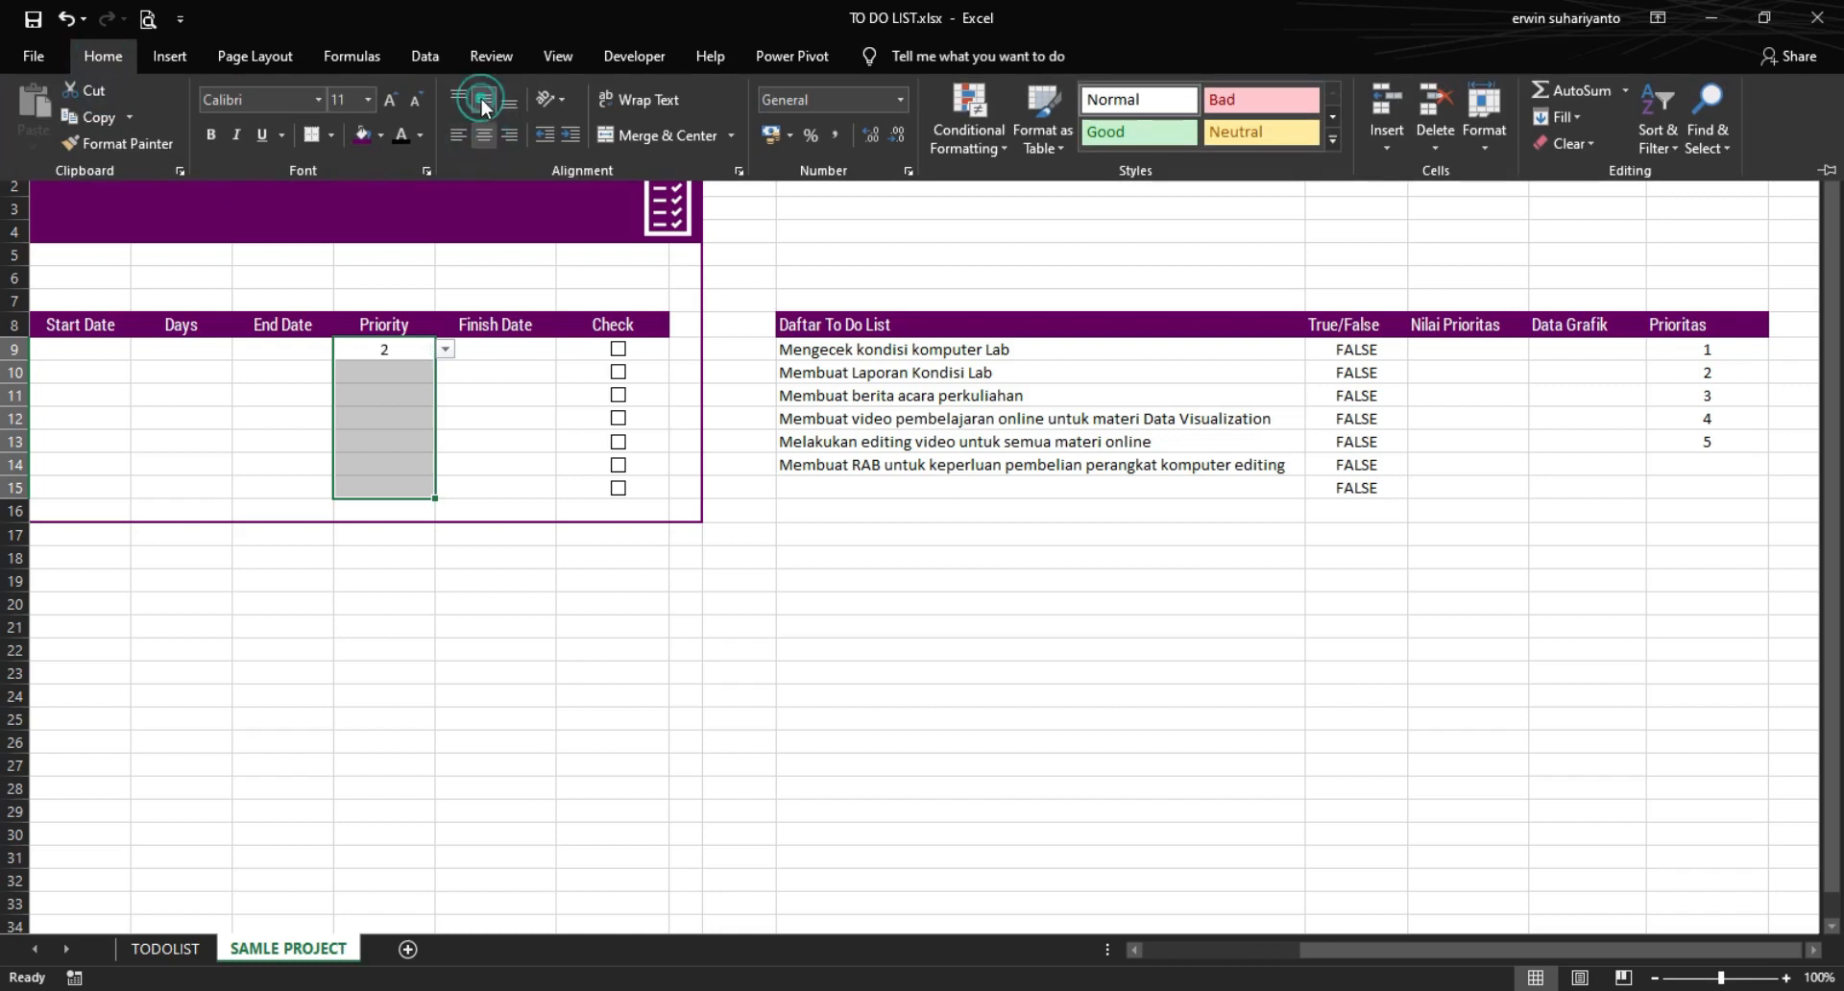
click(546, 628)
click(508, 574)
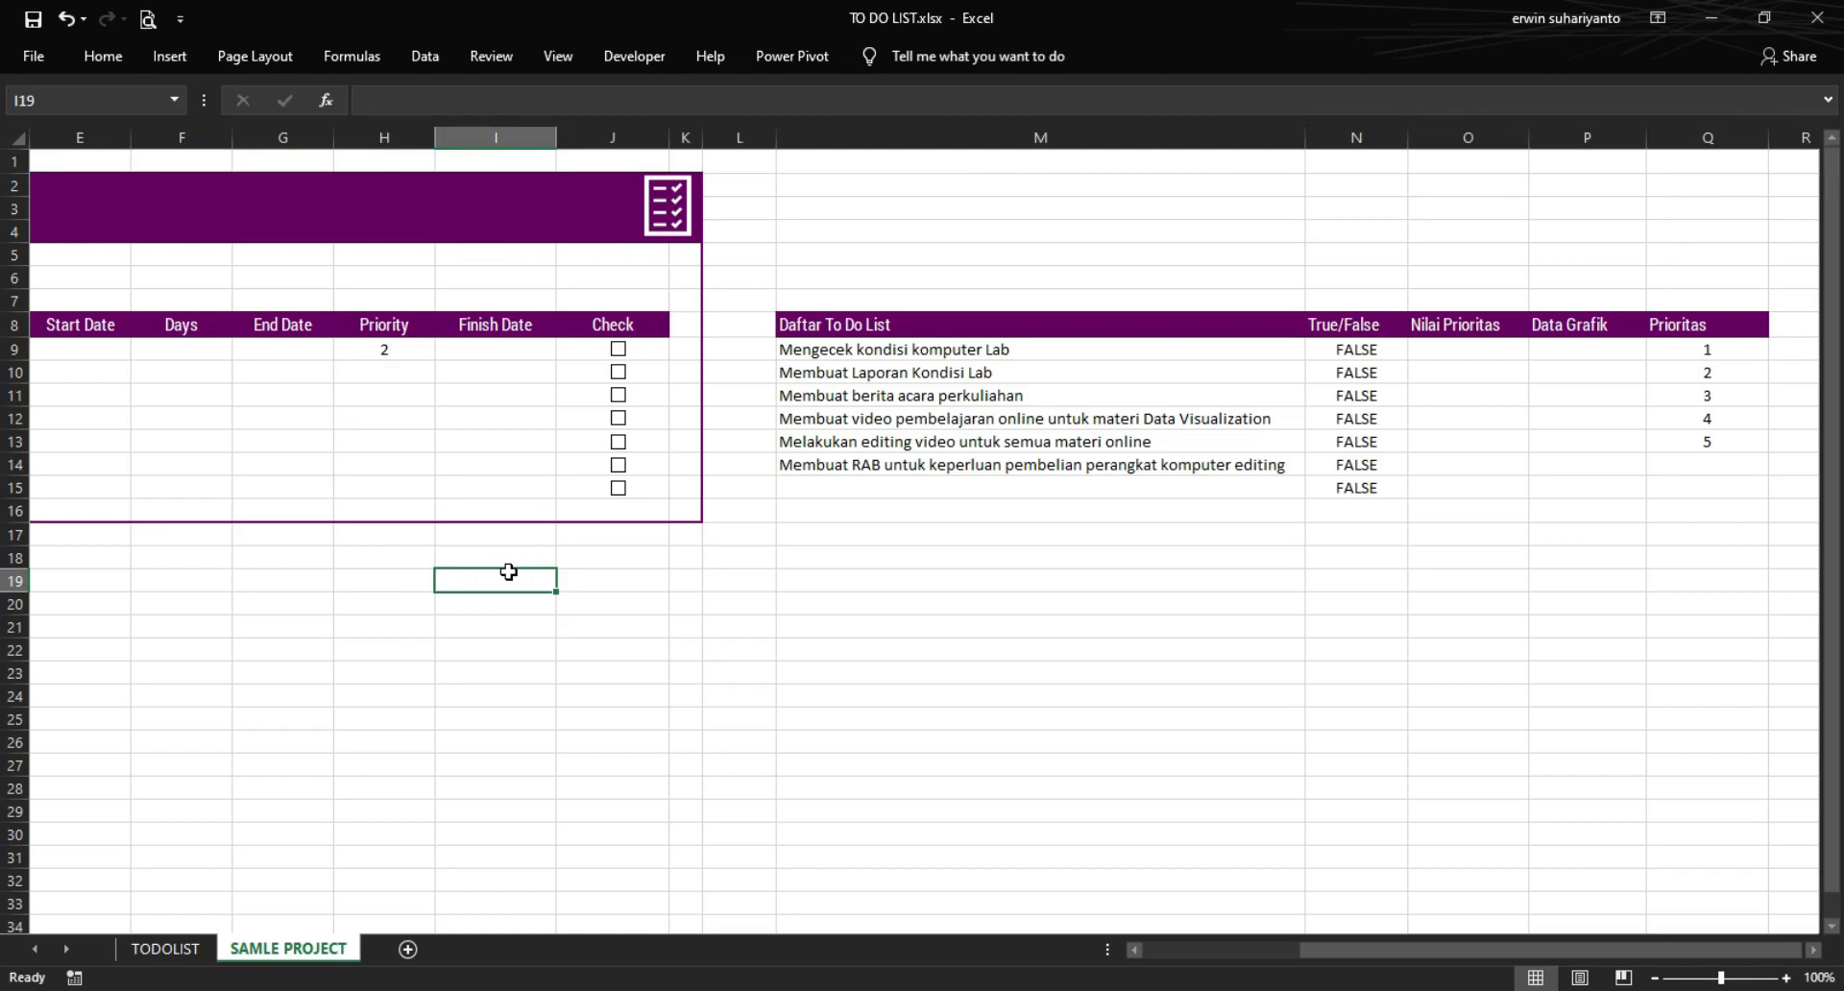
click(178, 949)
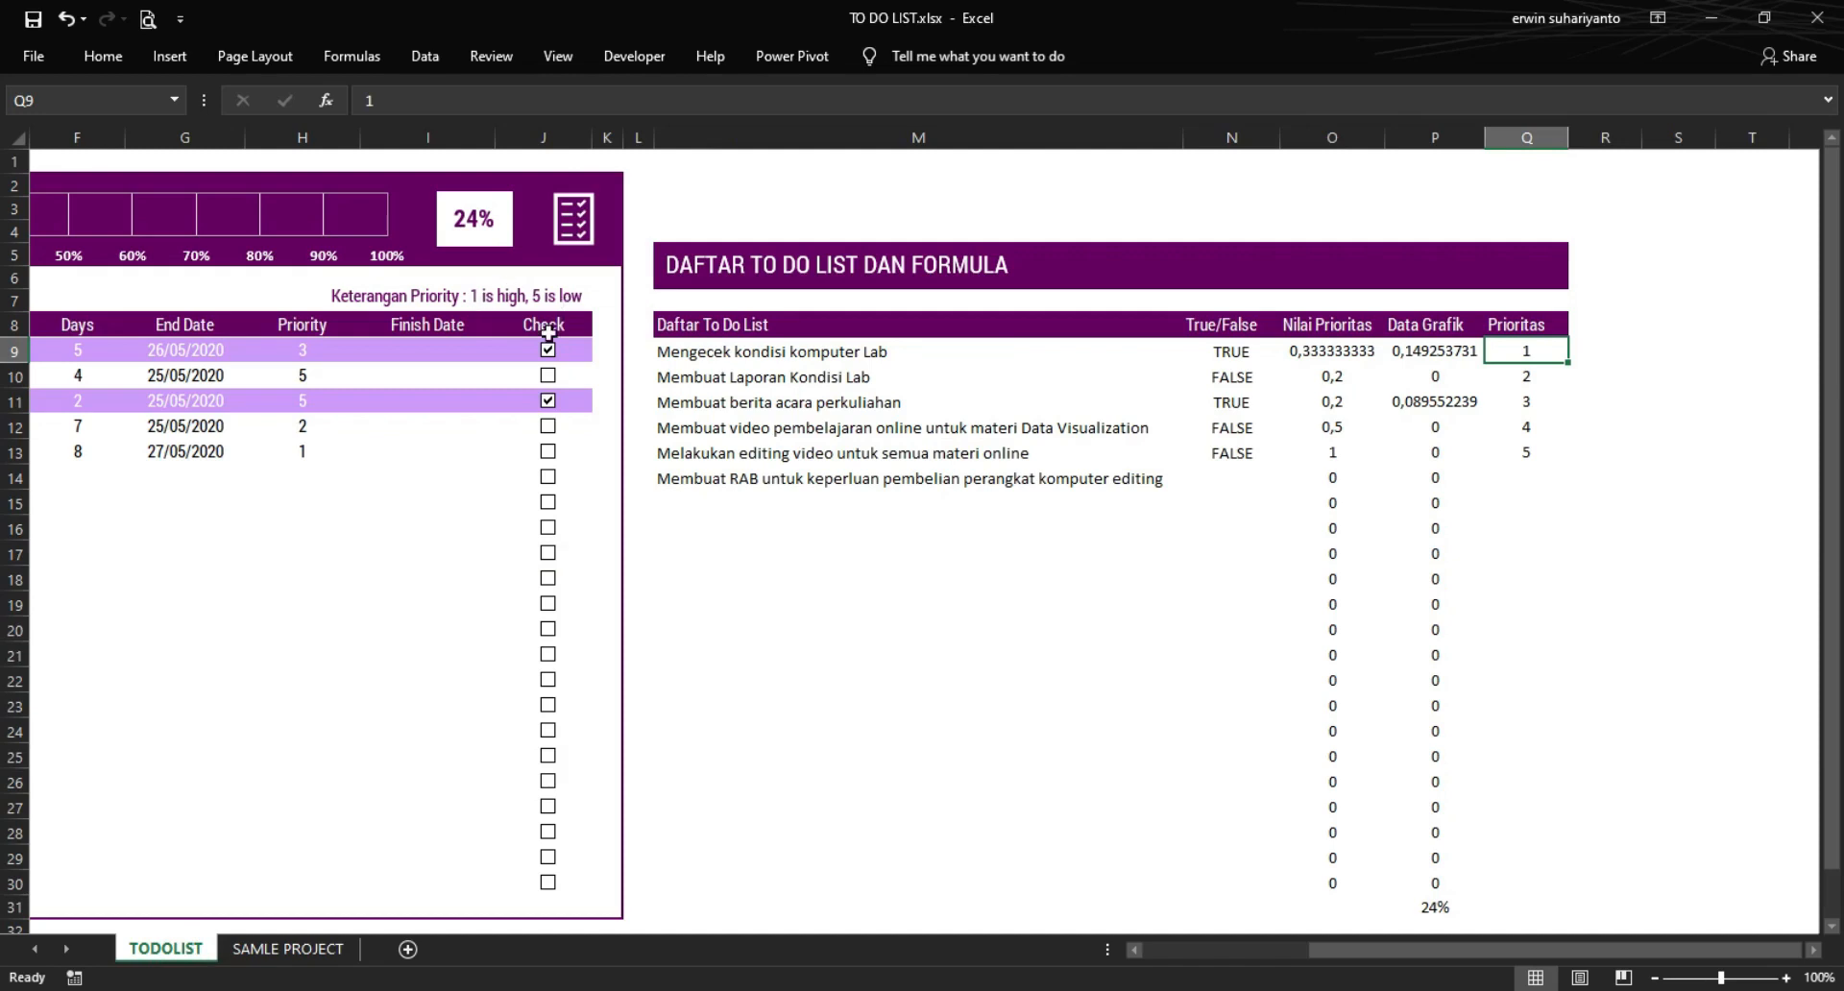
click(260, 951)
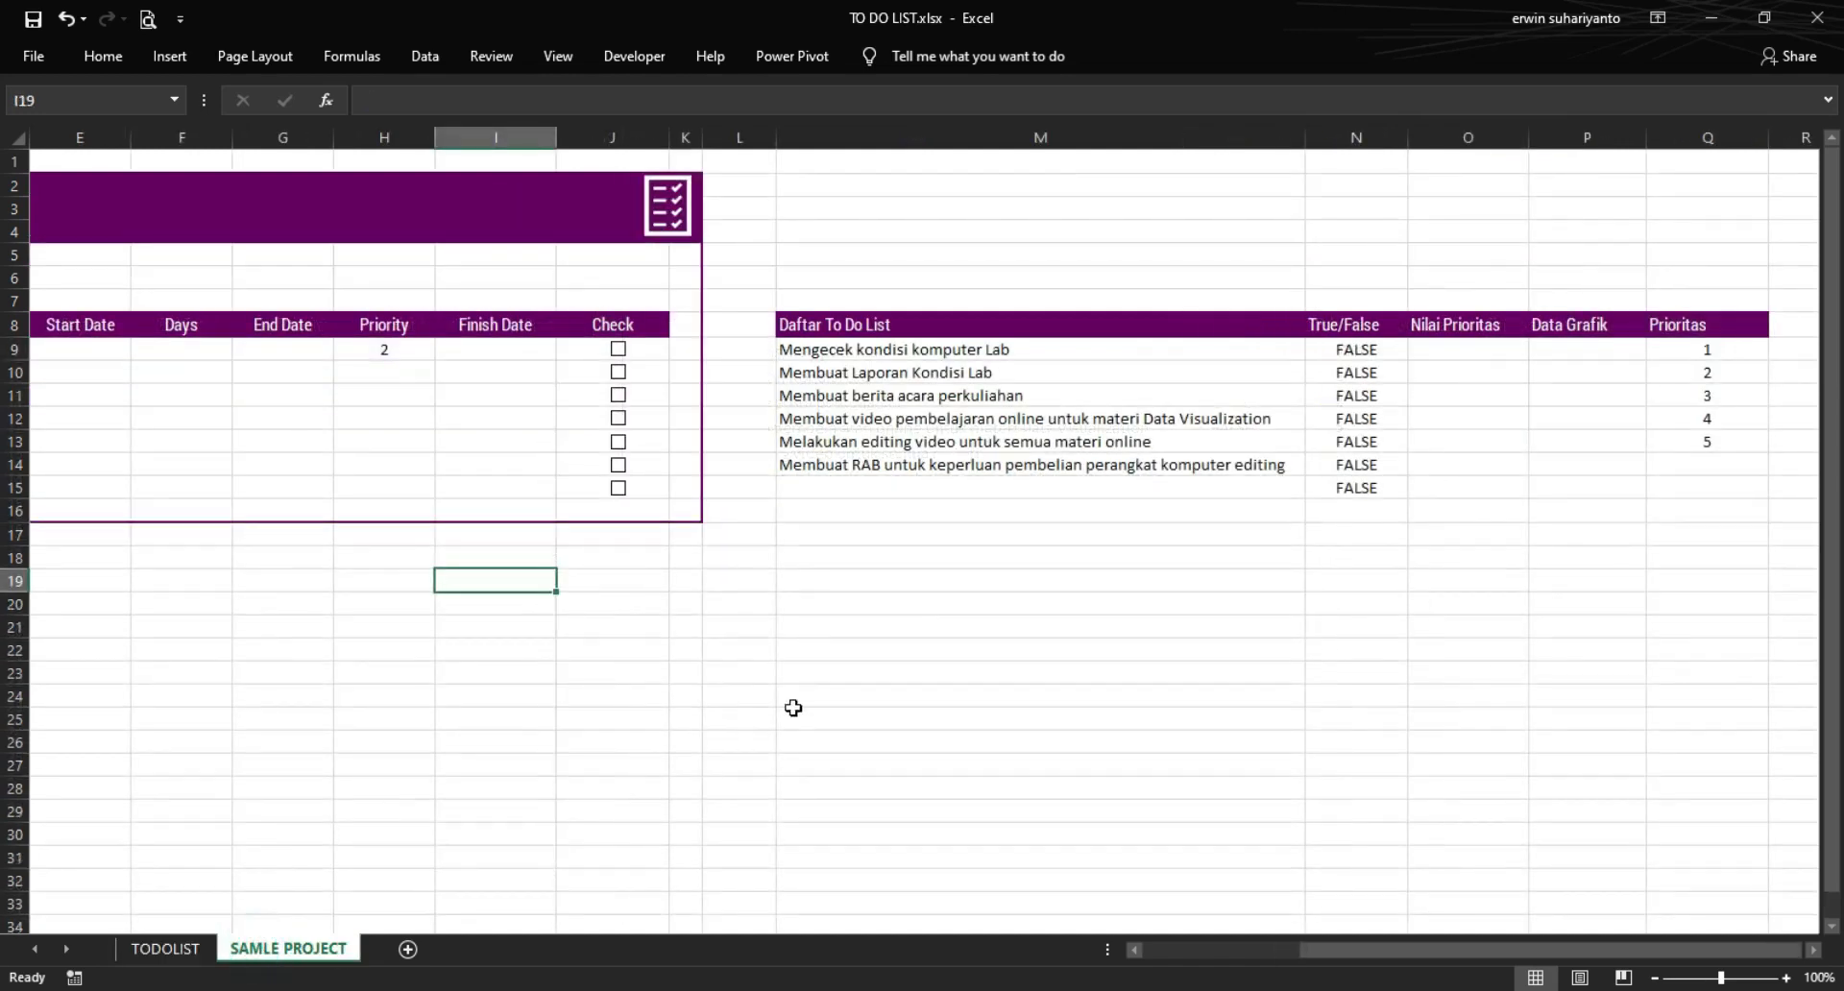
click(799, 697)
click(1276, 947)
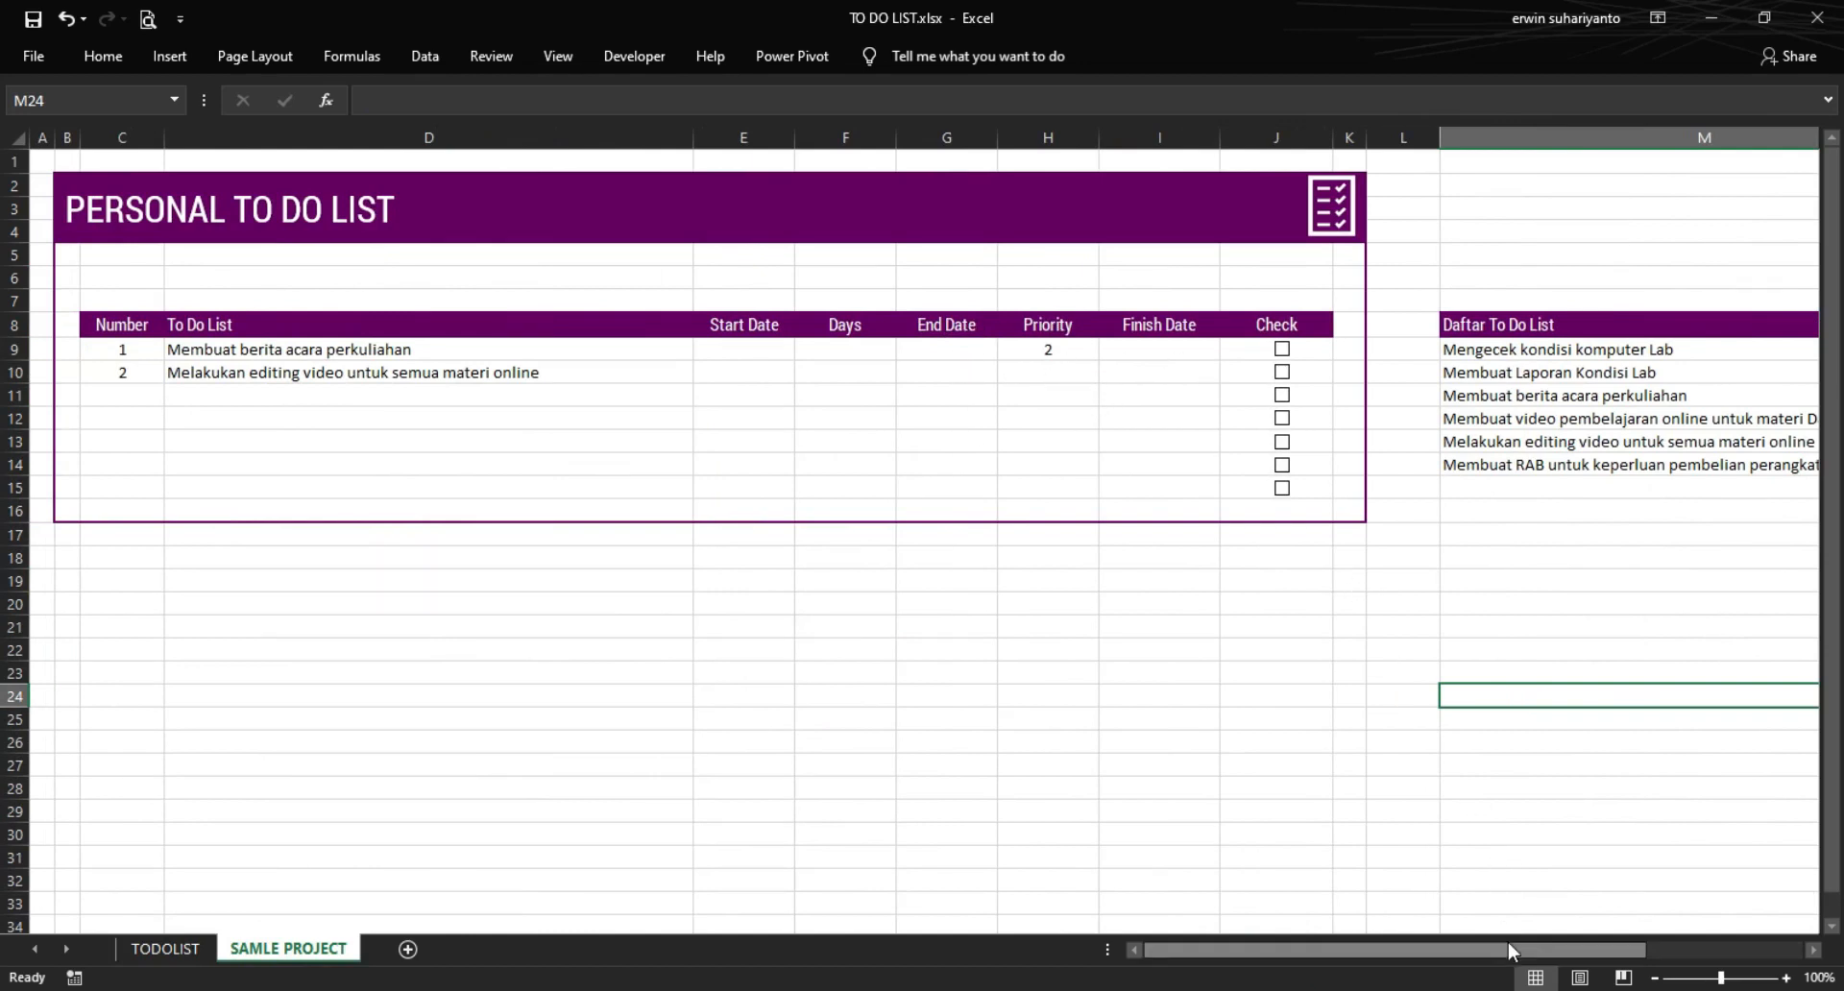
drag(1511, 949, 1666, 949)
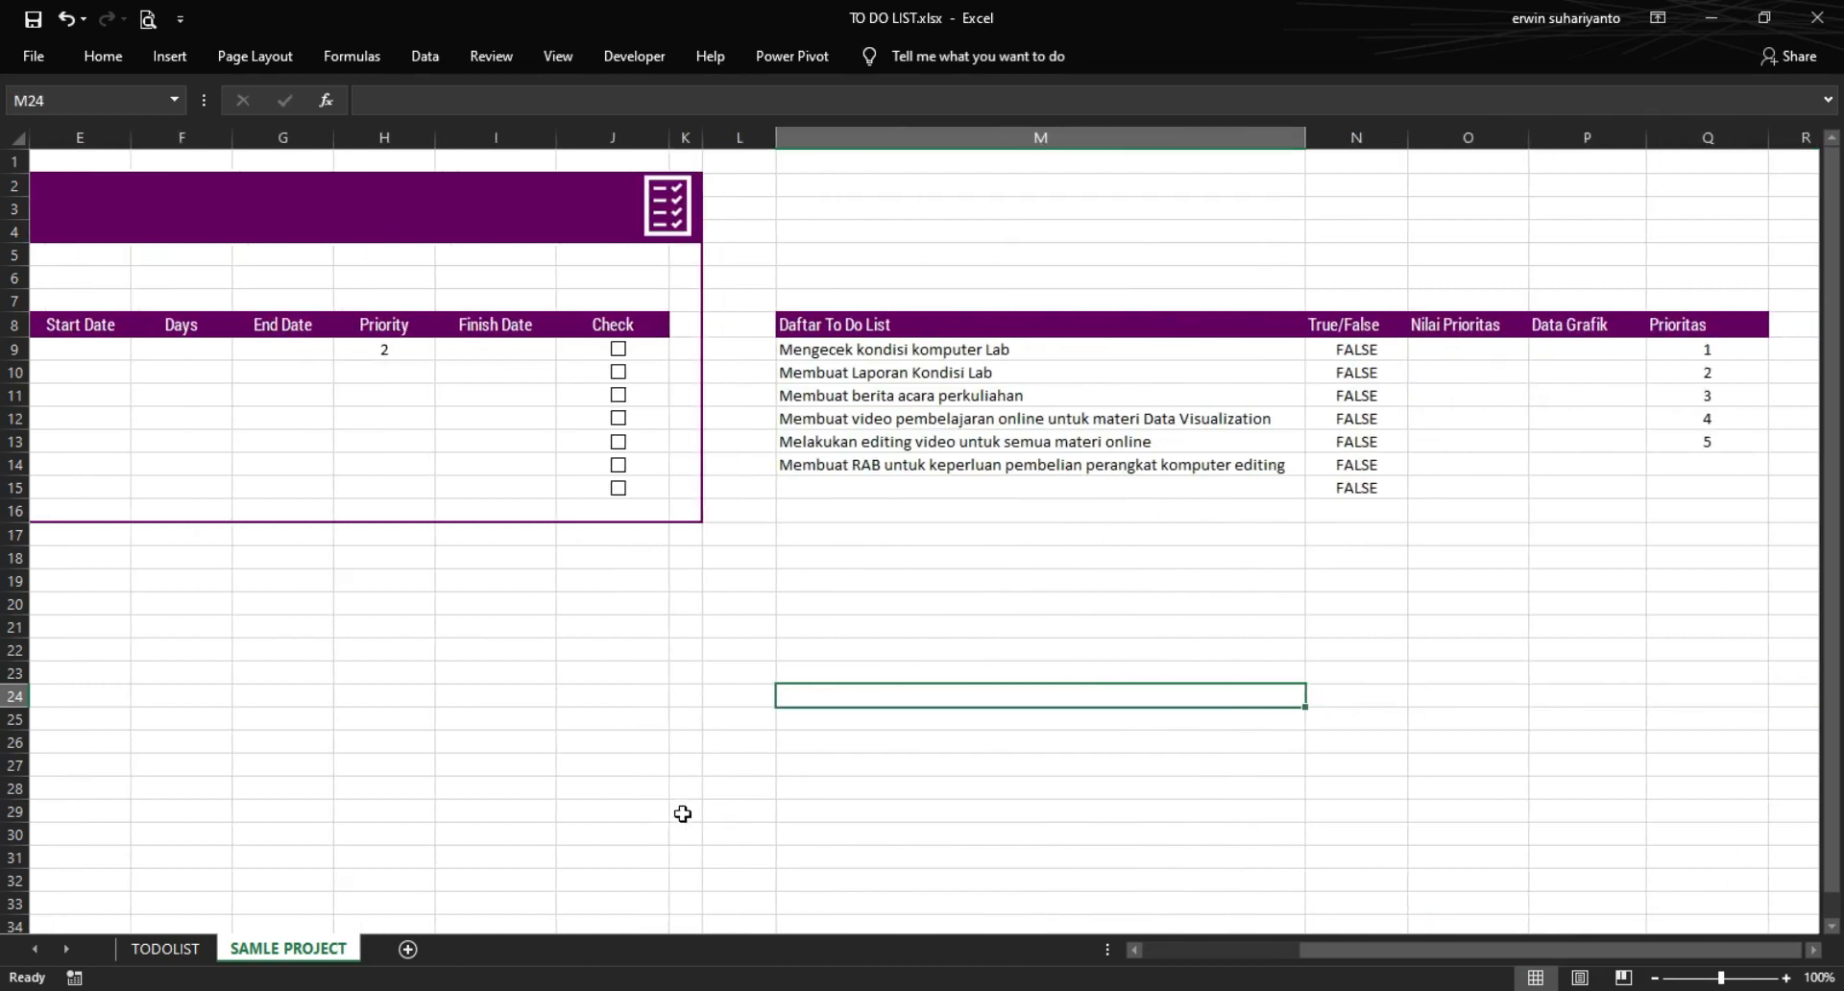
- Examine the Nilai Prioritas formula in O9 of the TODOLIST sheet and the priority cell it refers to
click(163, 949)
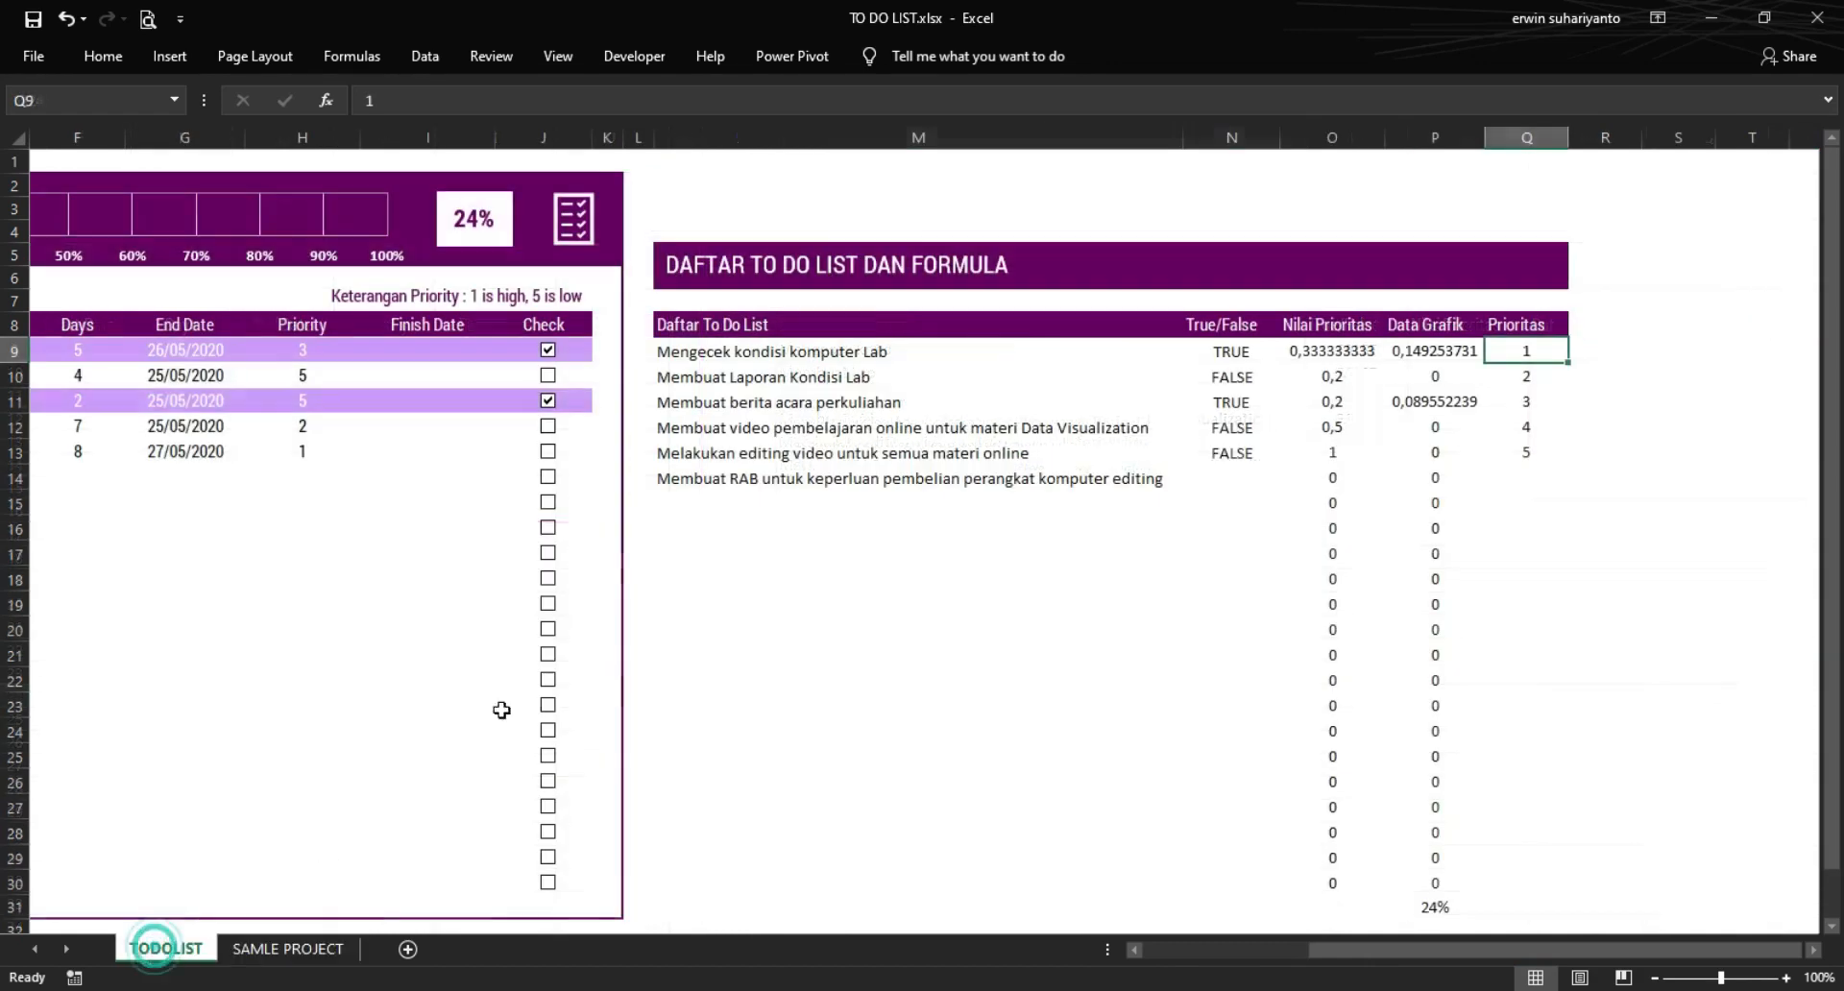
click(1336, 354)
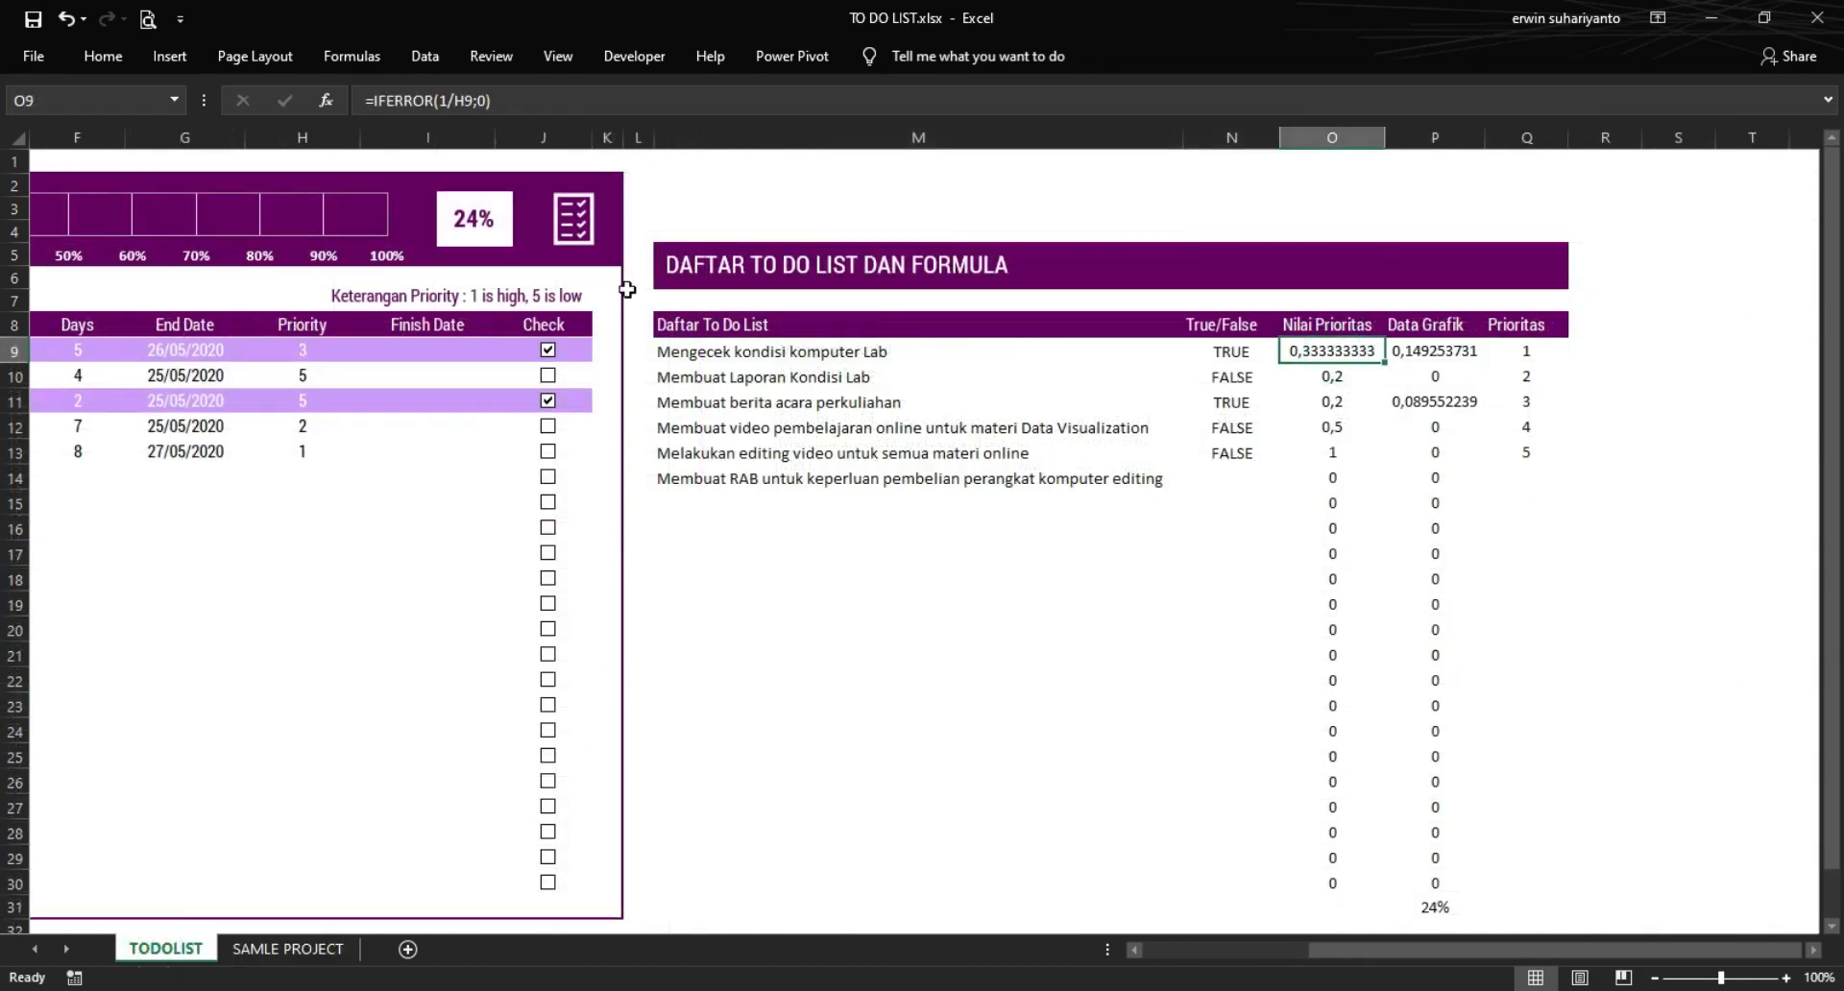
click(535, 98)
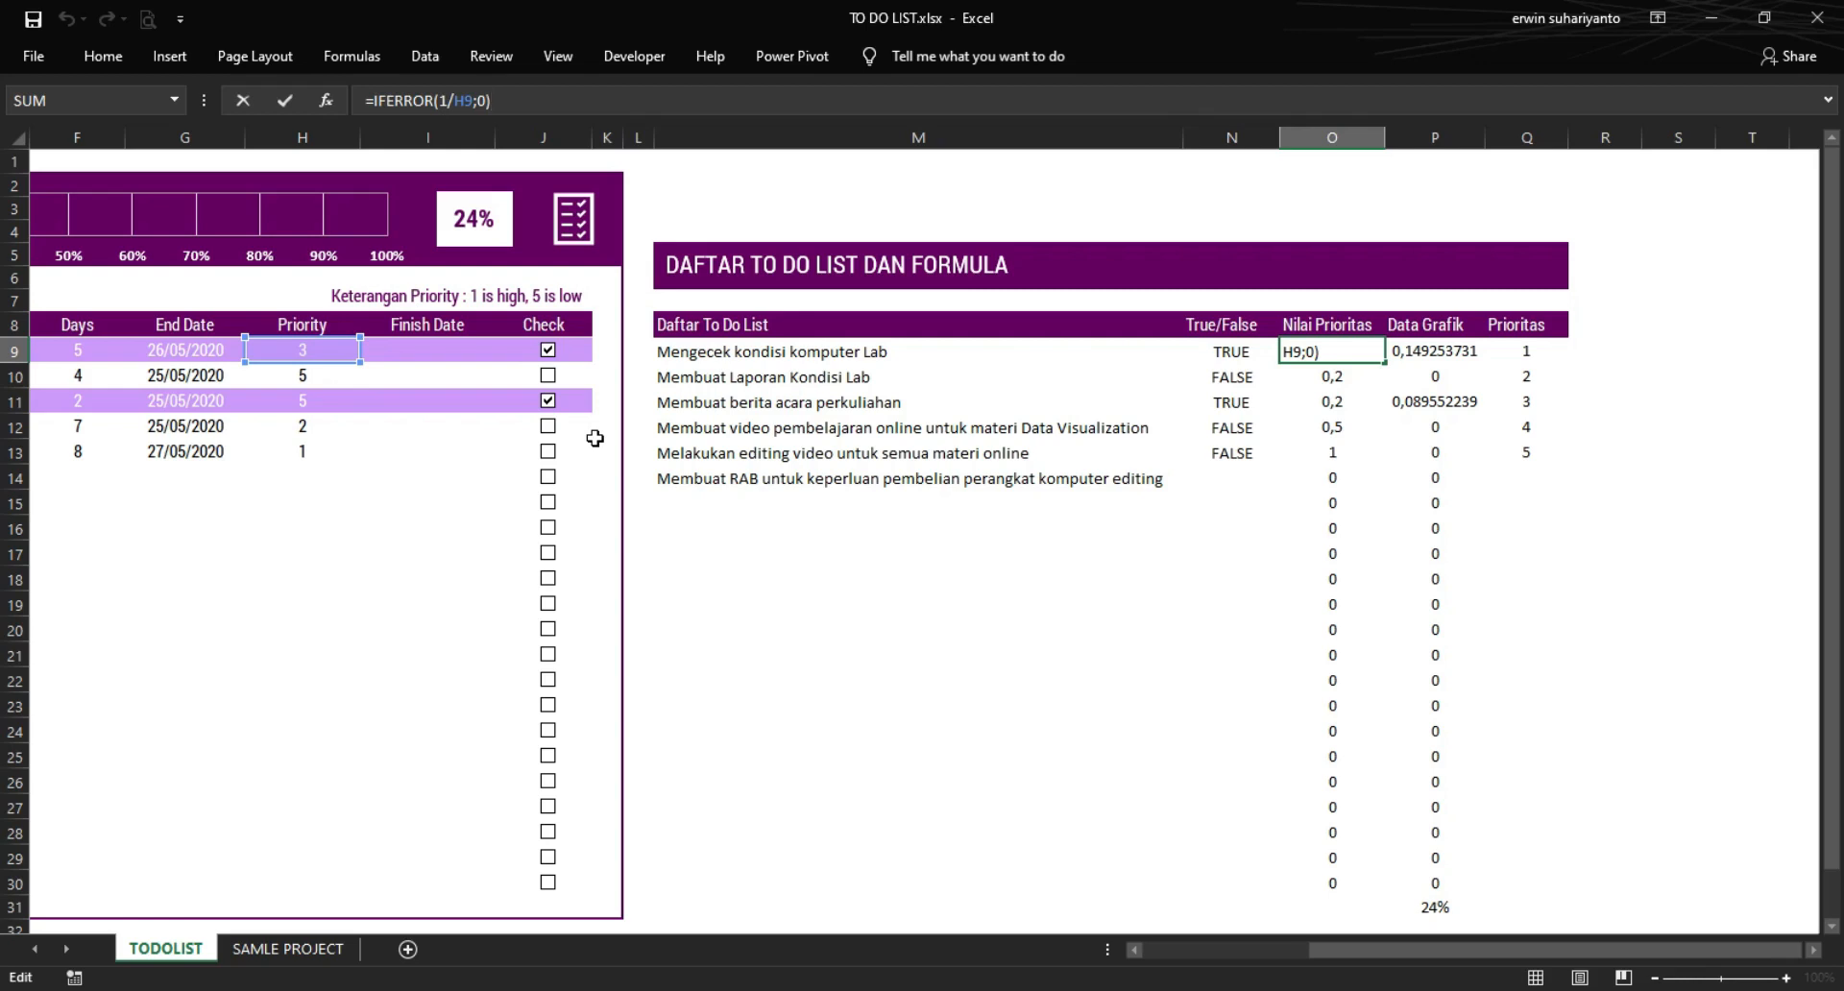
key(Return)
click(1613, 432)
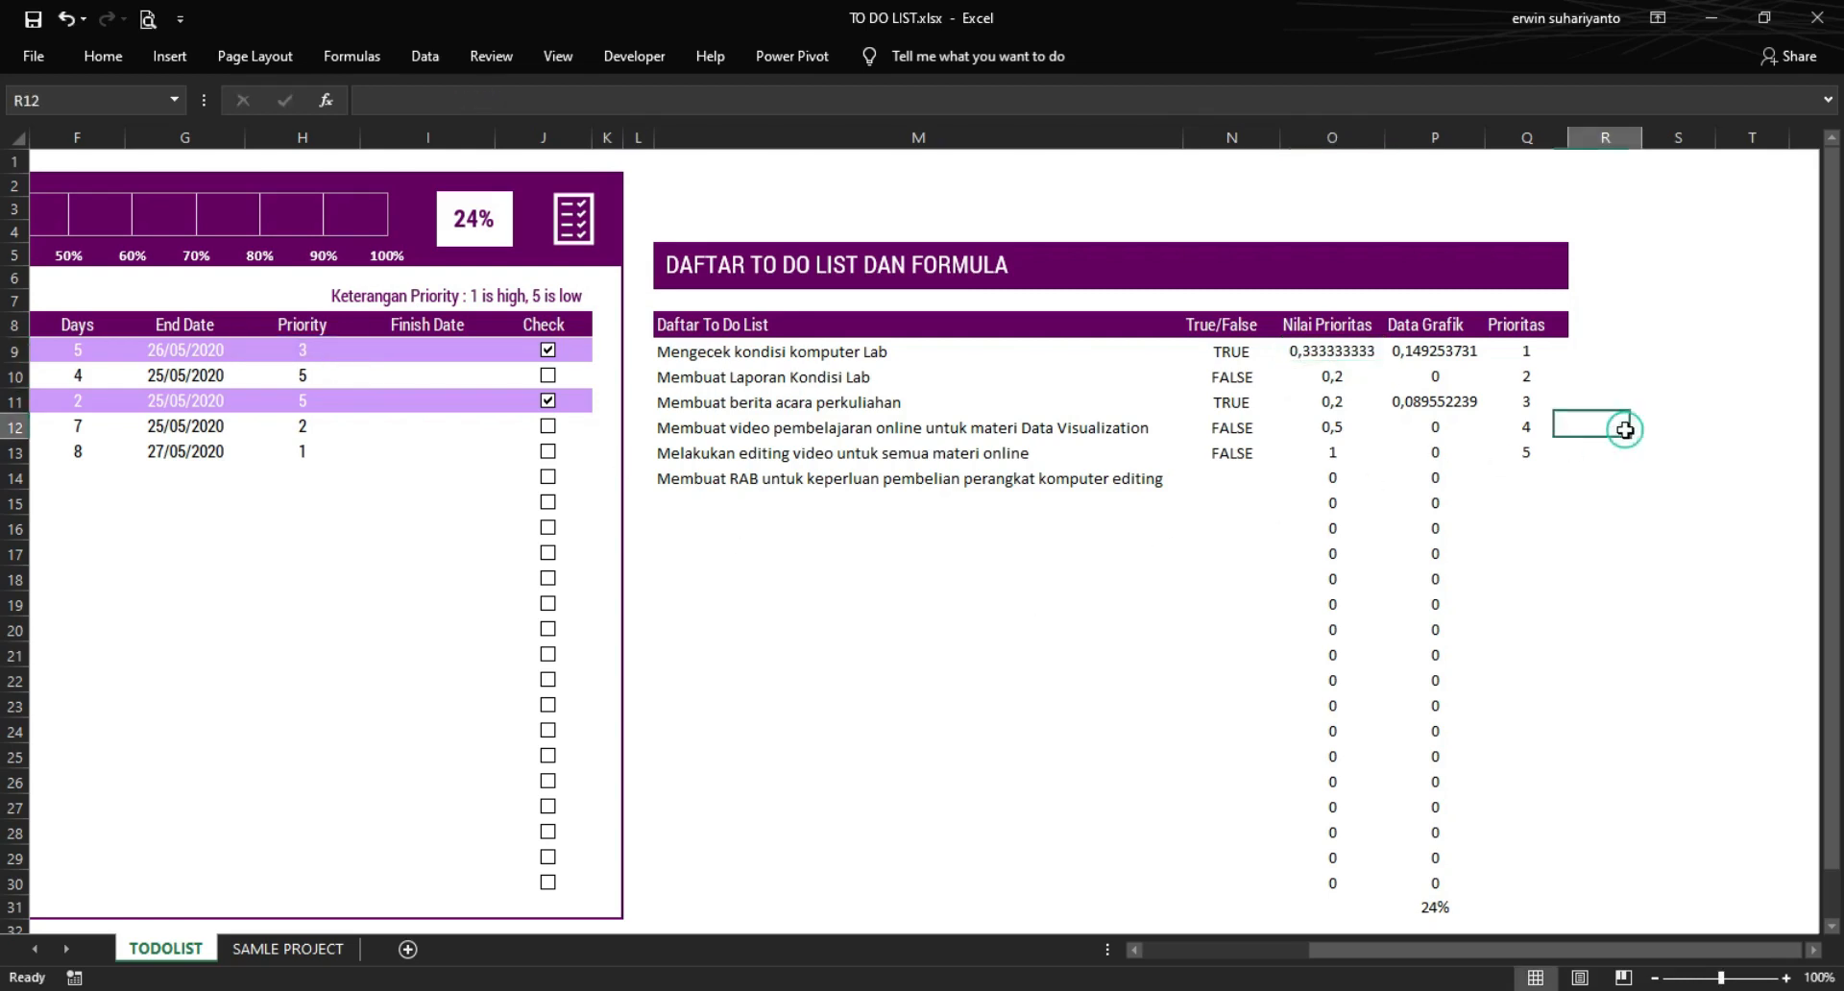
- In O9 under Nilai Prioritas on SAMLE PROJECT, enter an IFERROR formula that divides 1 by the priority in H9, starting with =IFERROR(1/H9;
click(305, 951)
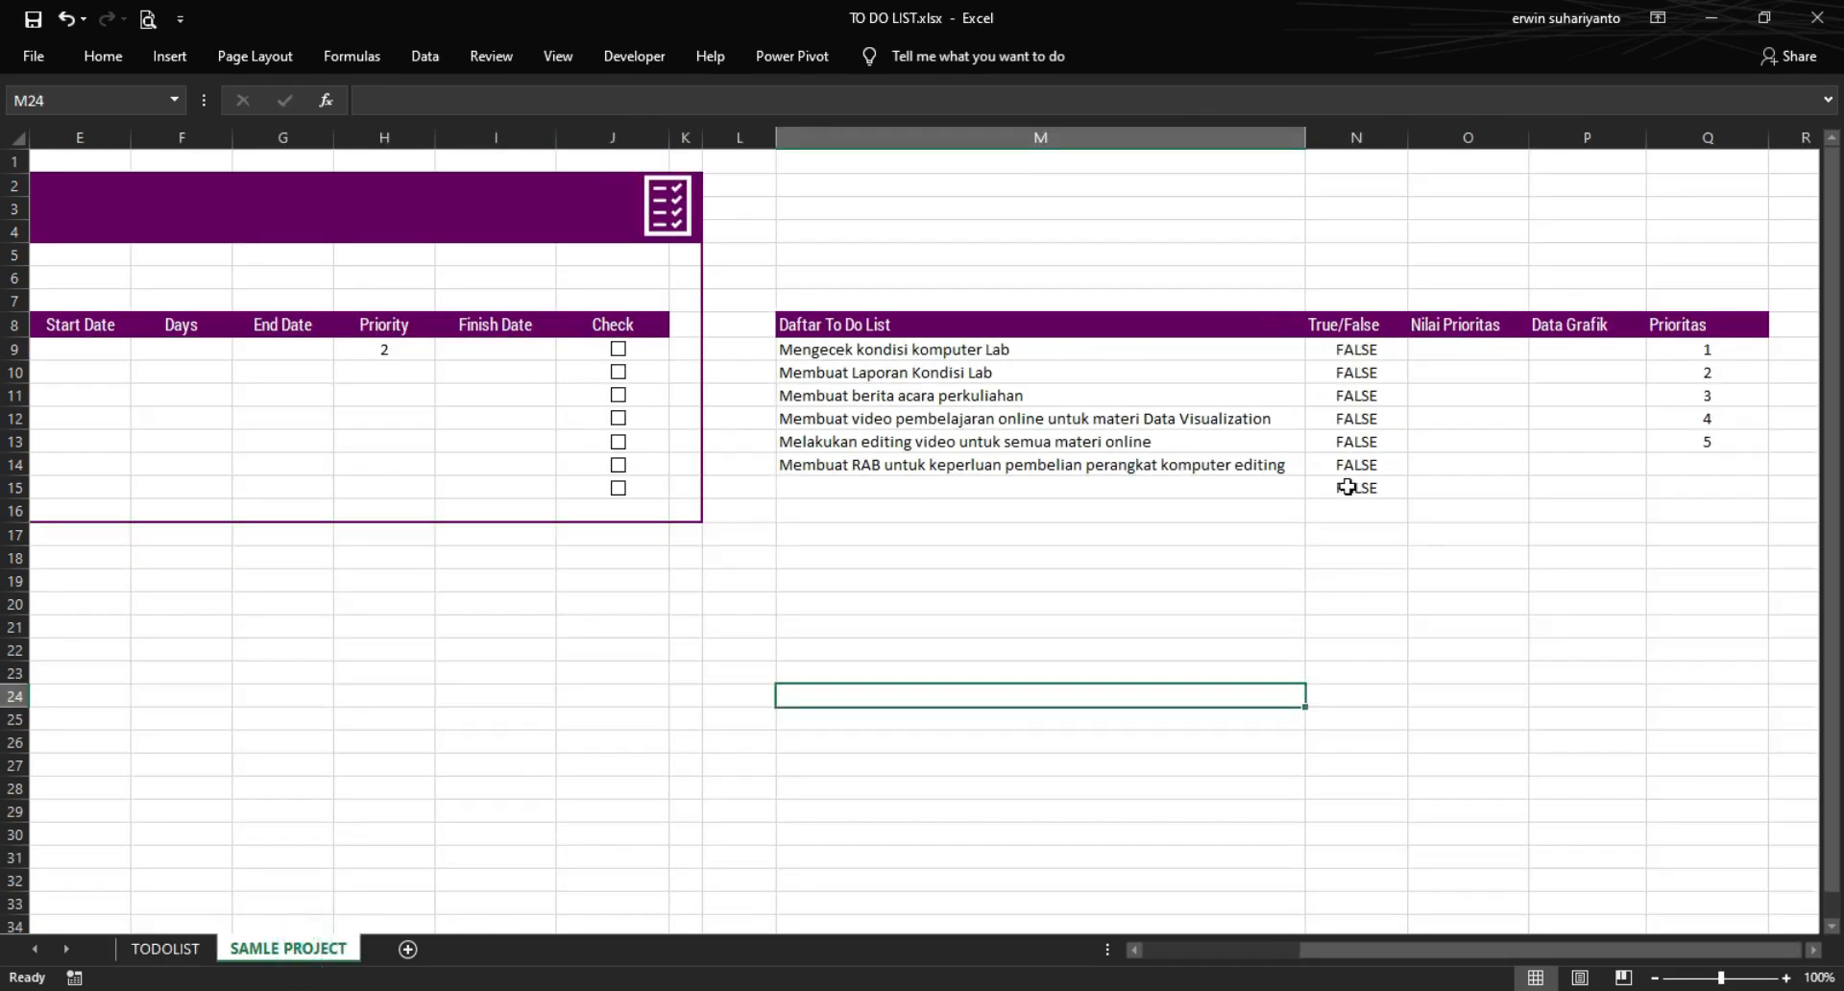
click(1491, 348)
text(=)
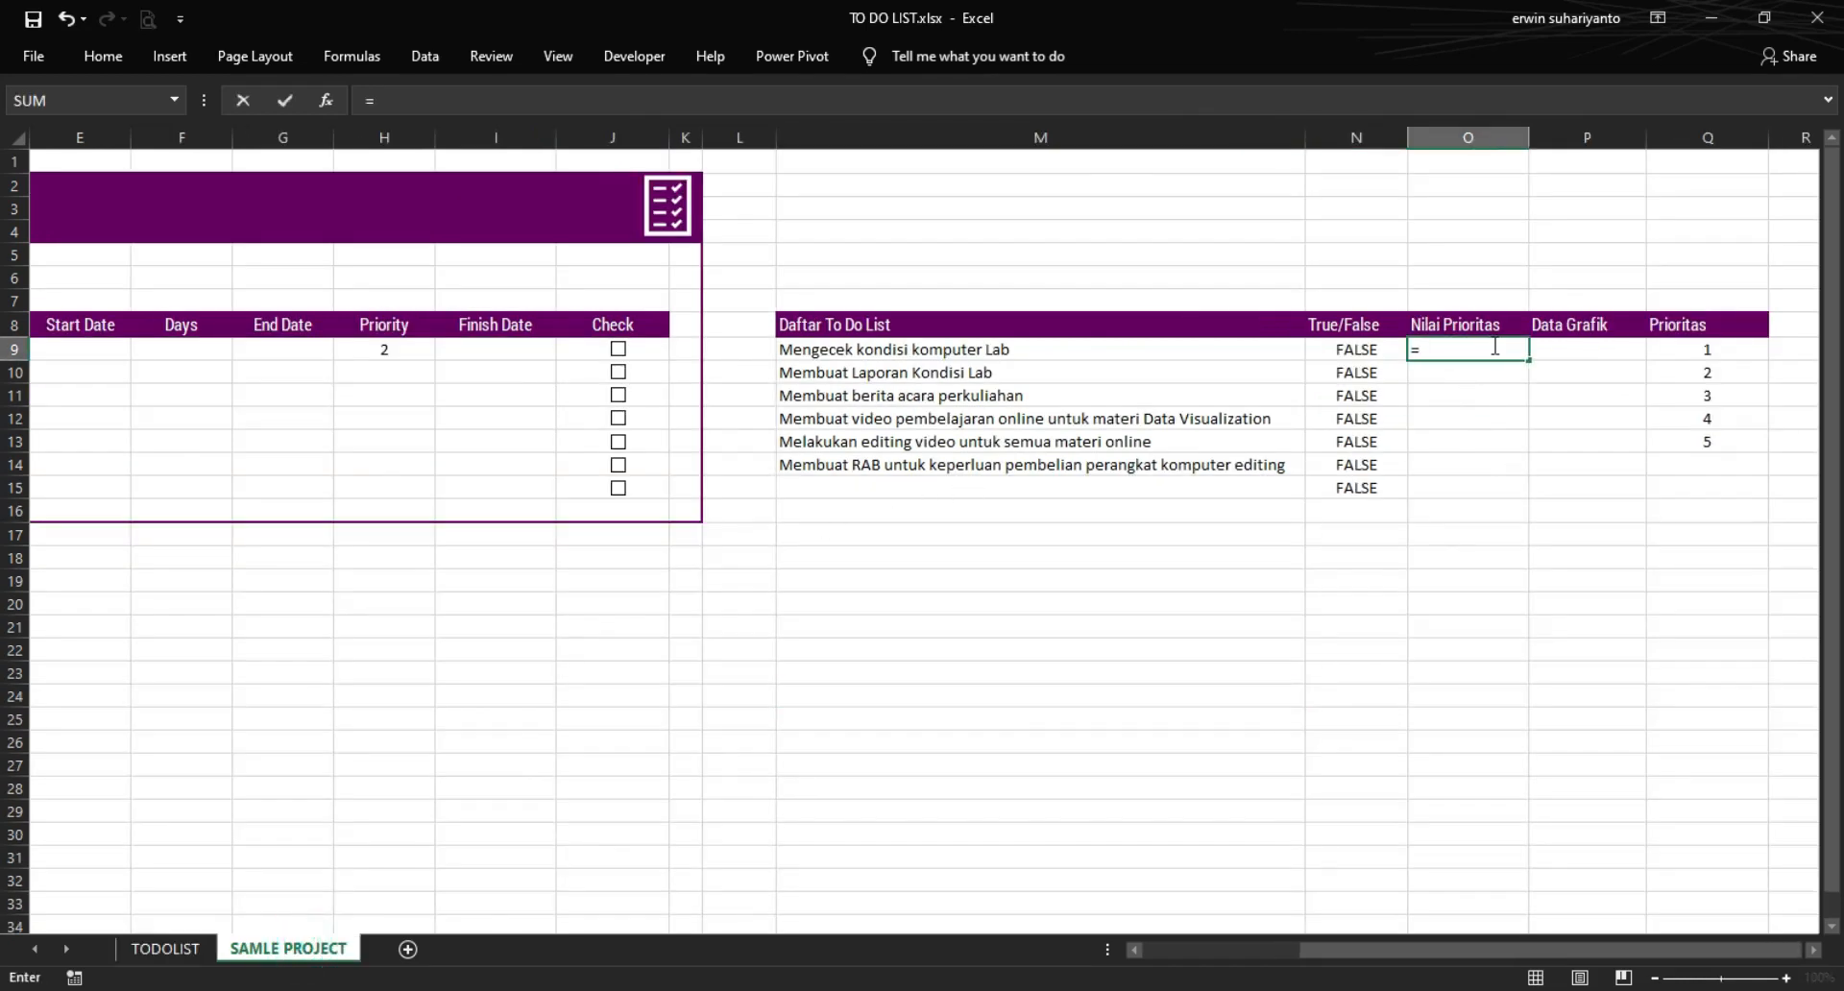
text(IFERROR(1/)
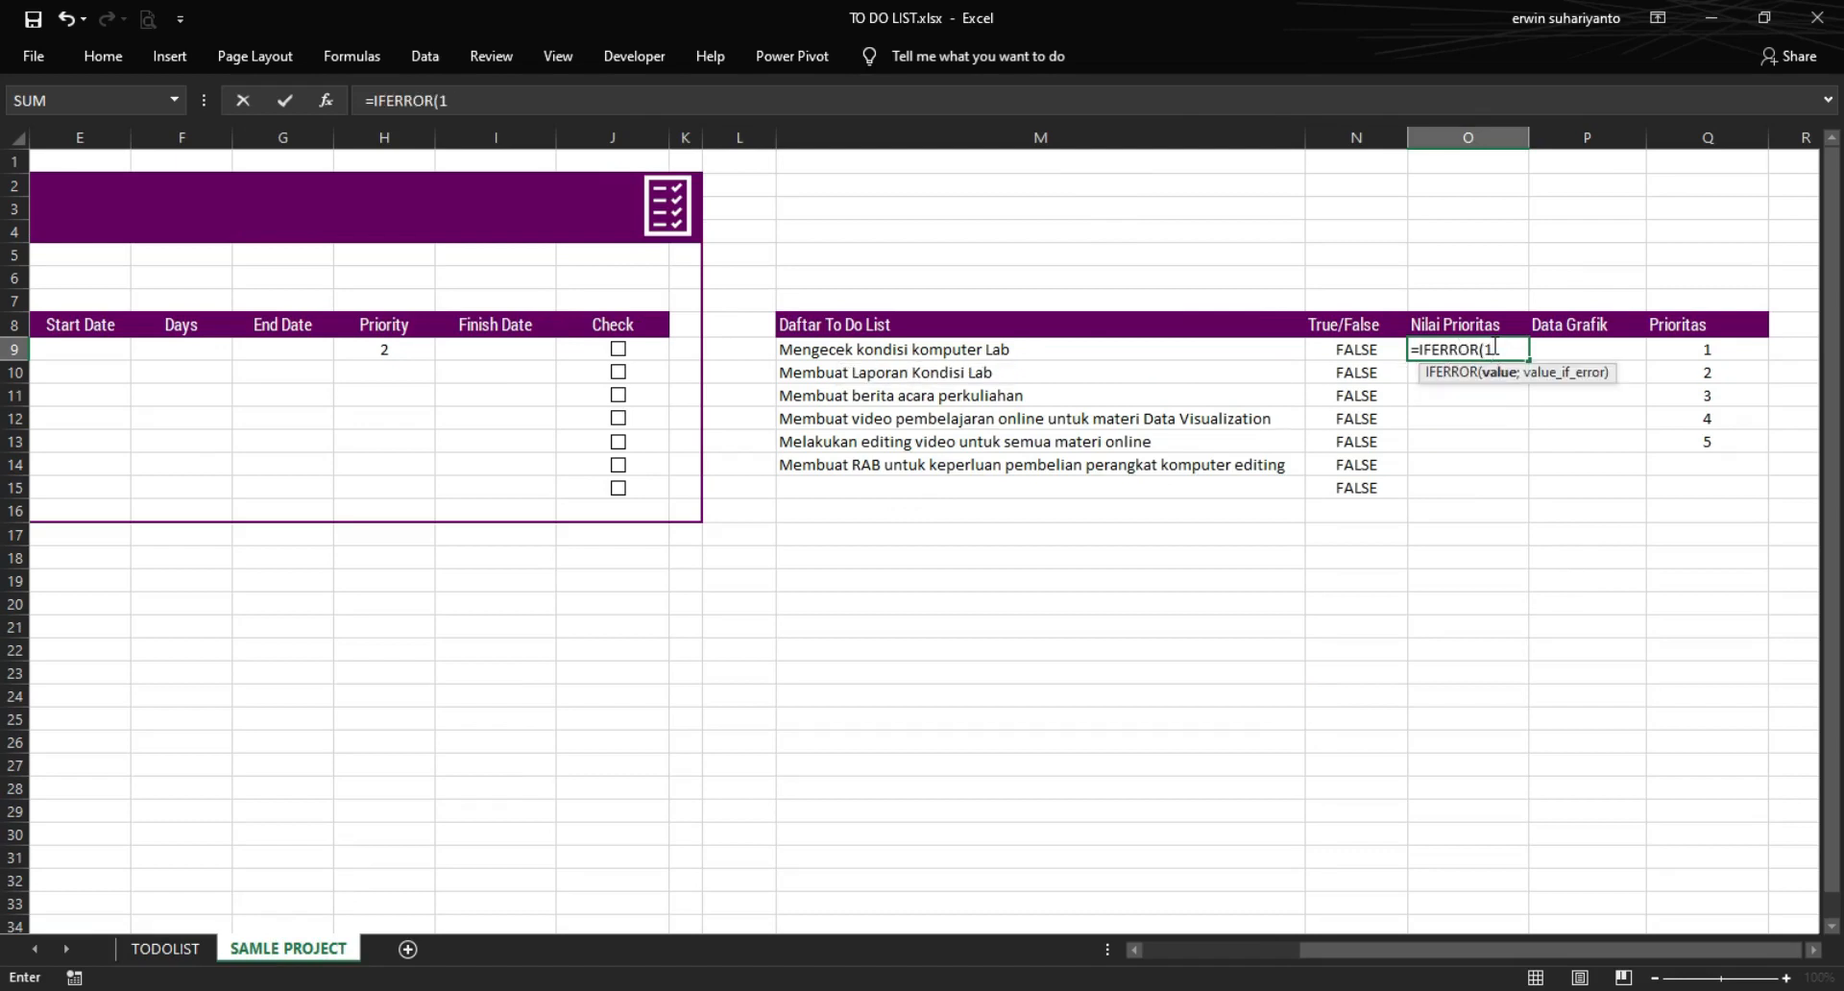
click(402, 351)
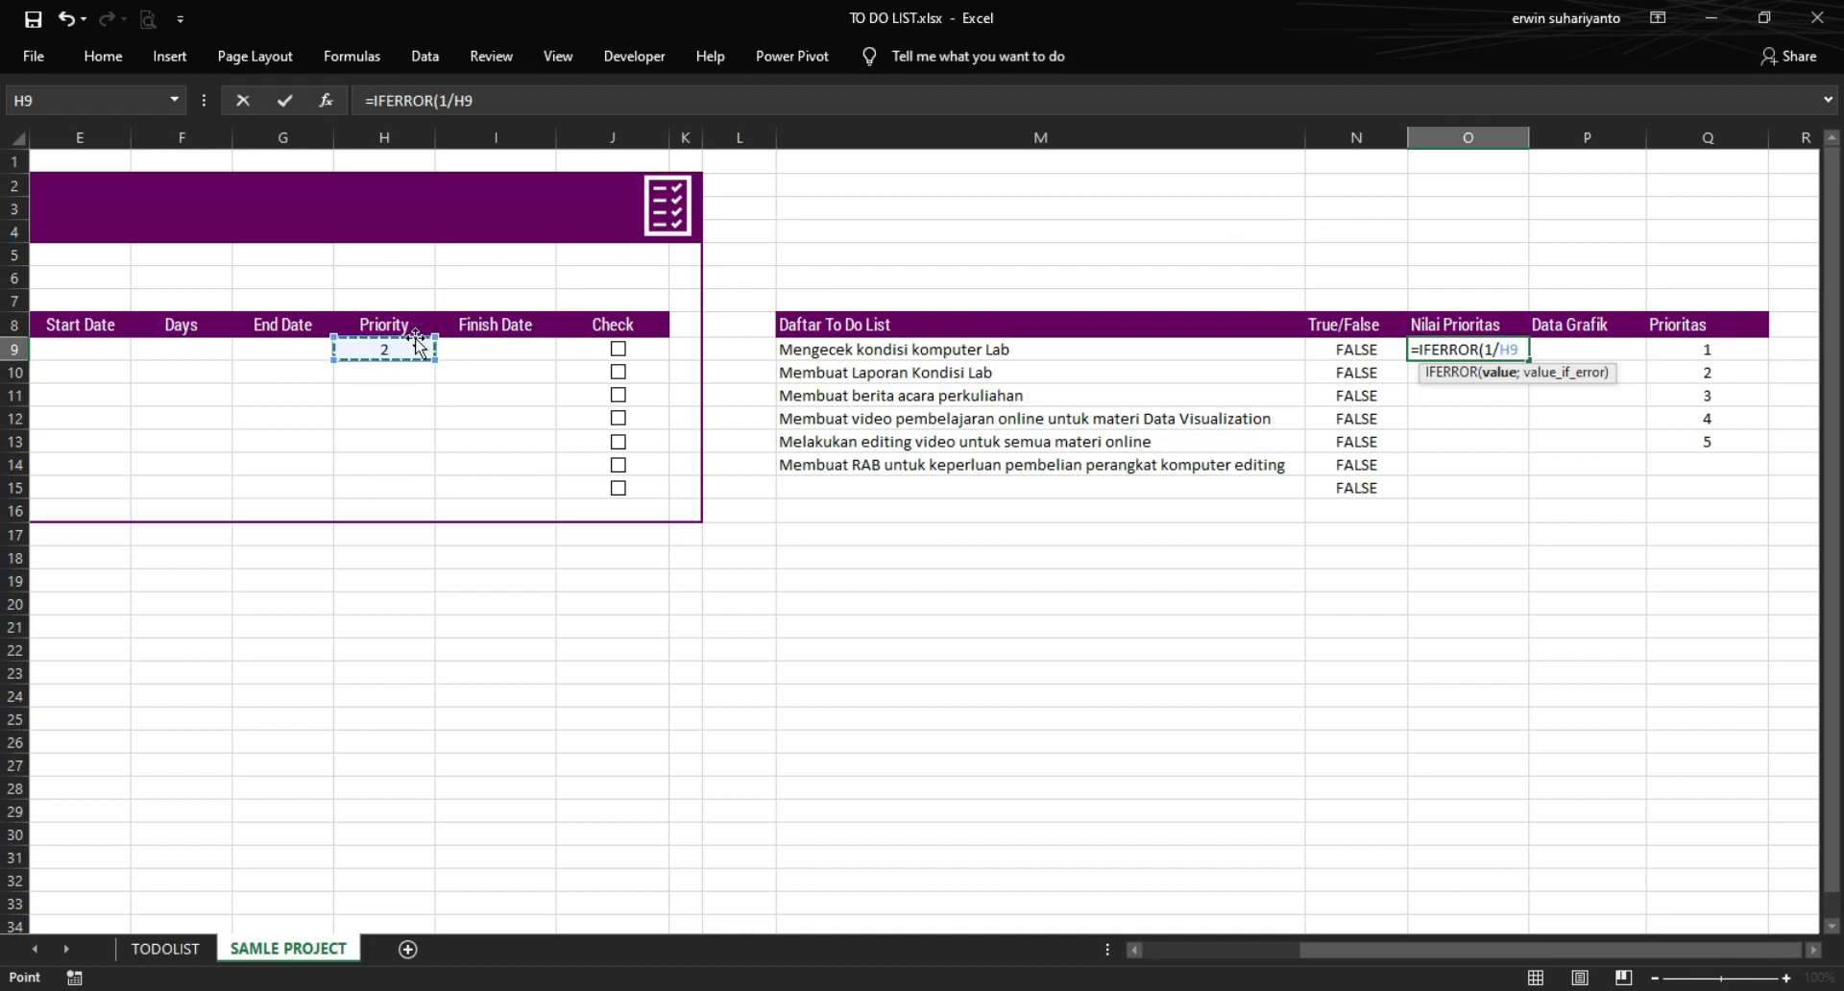
text(;)
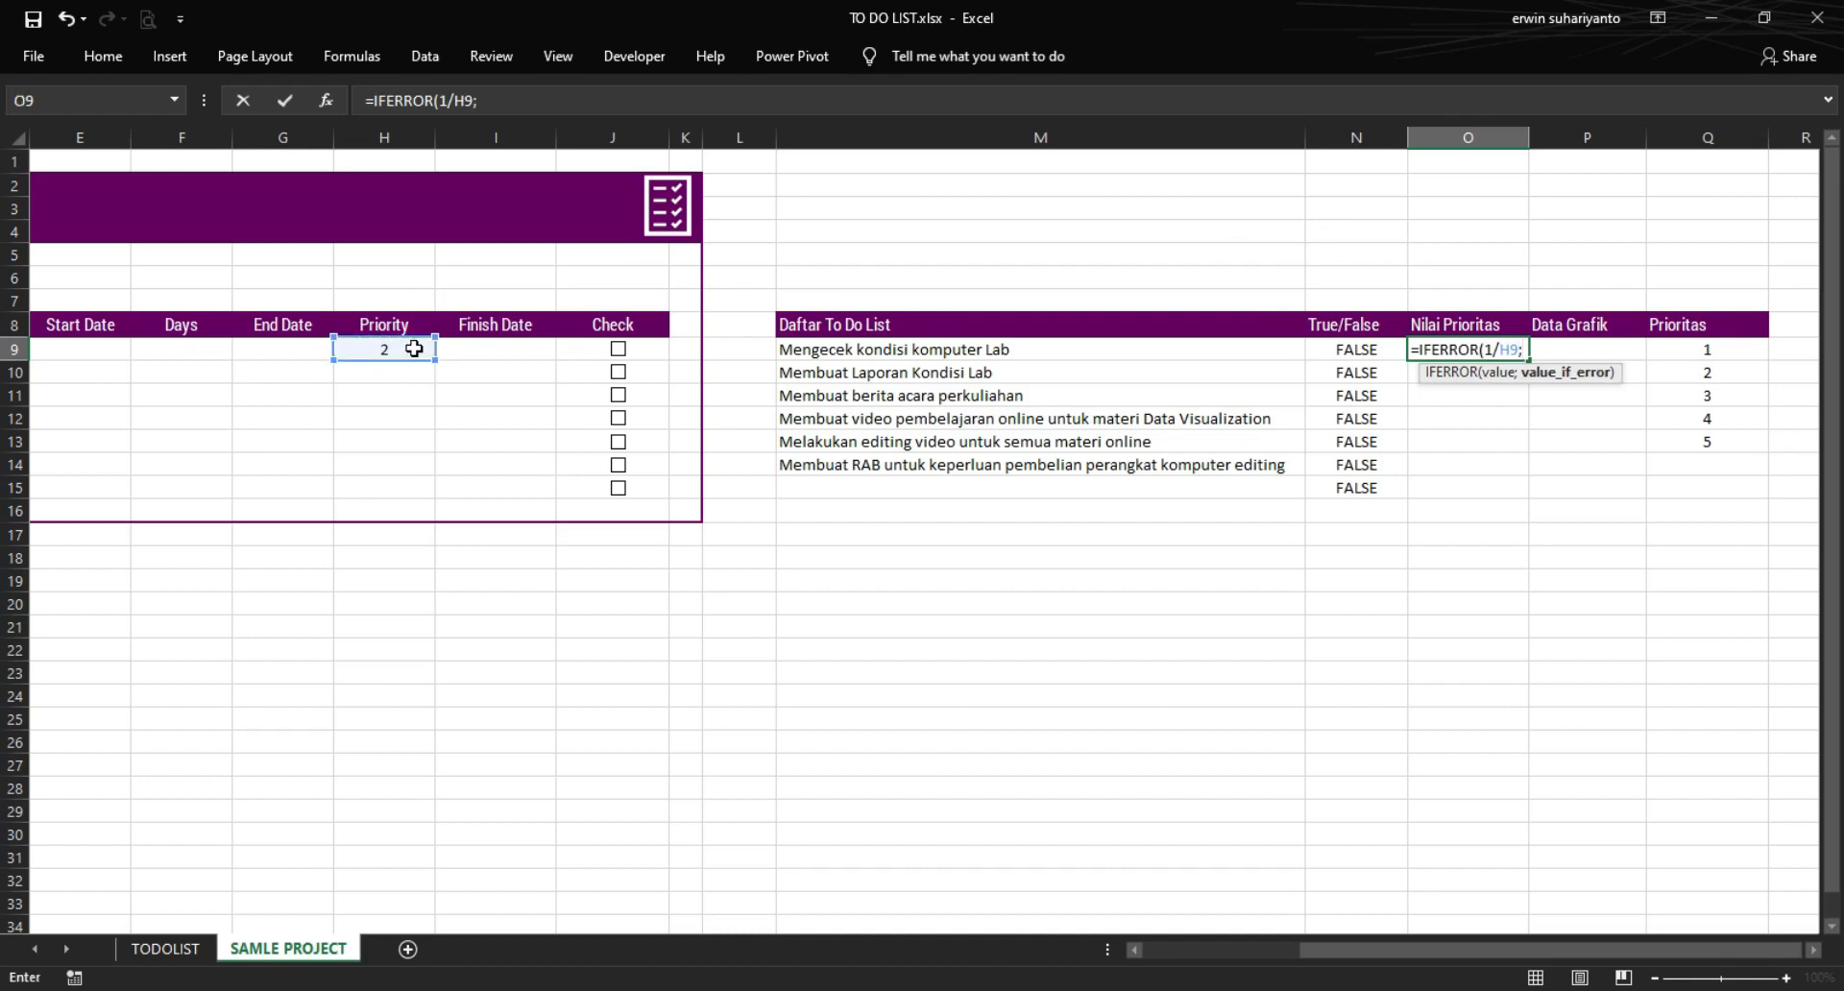
- Complete the first Nilai Prioritas formula in O9 as =IFERROR(1/H9;0) and centre column O horizontally
text(0))
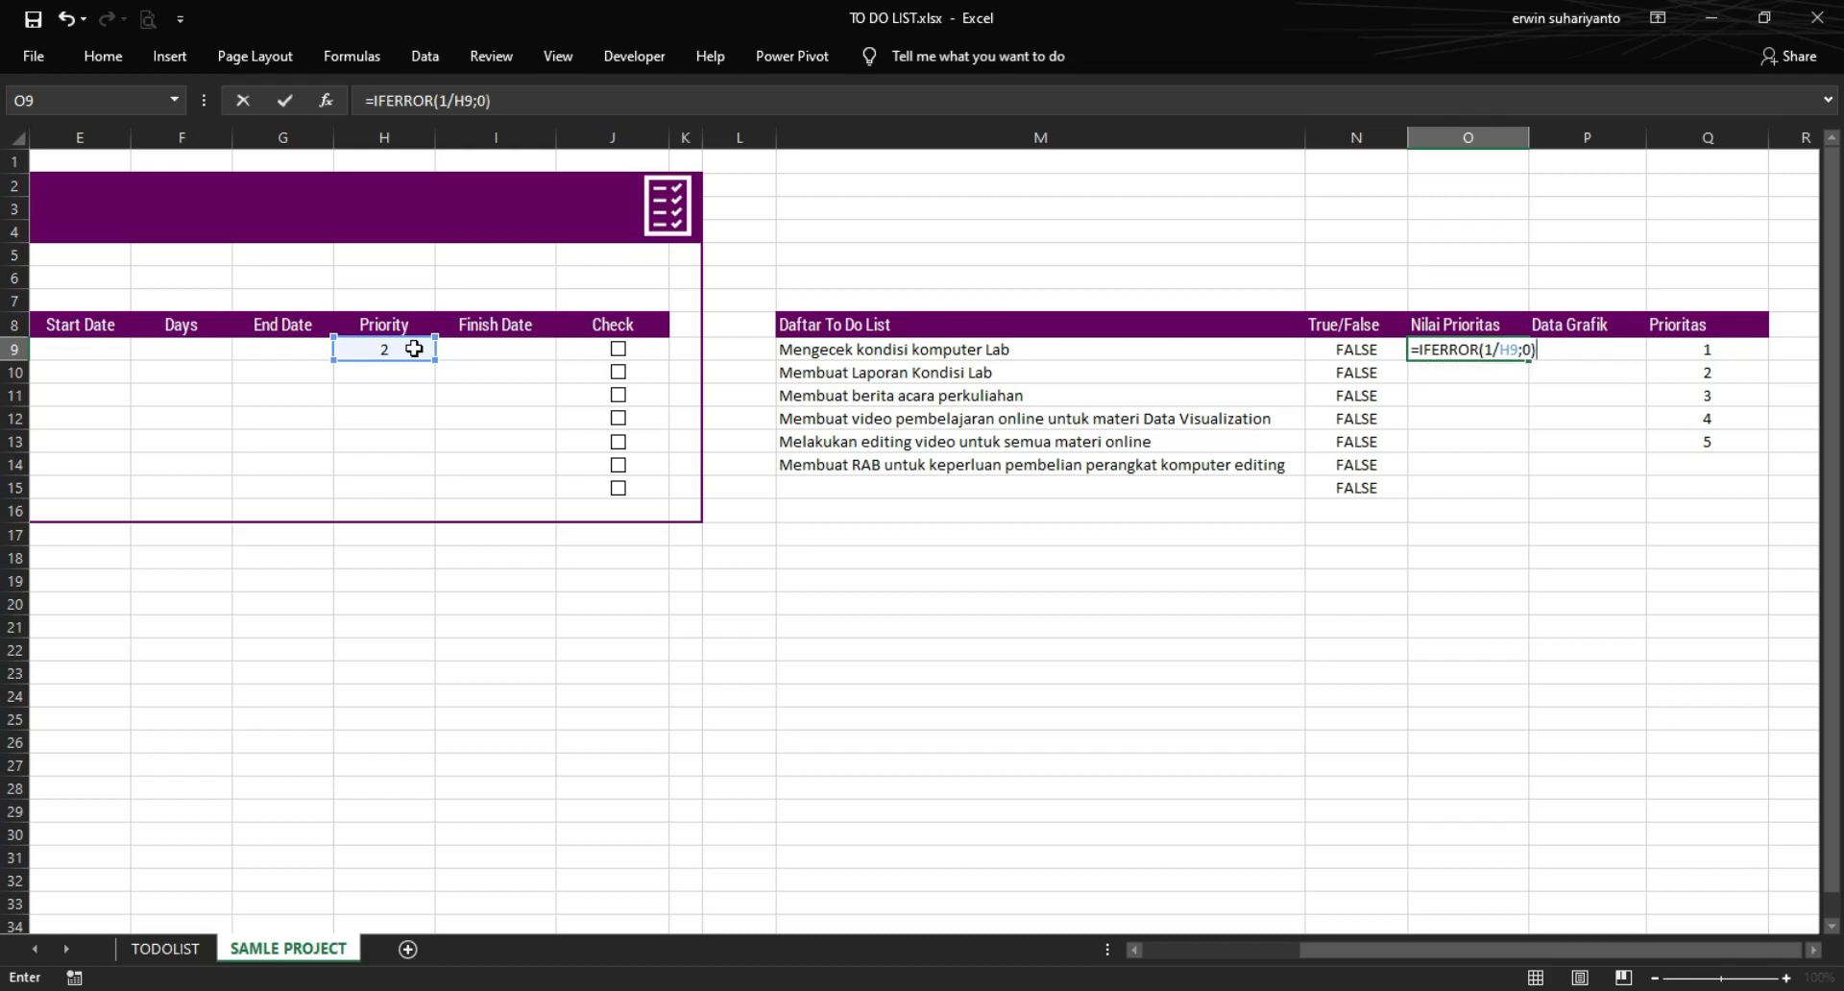
key(Return)
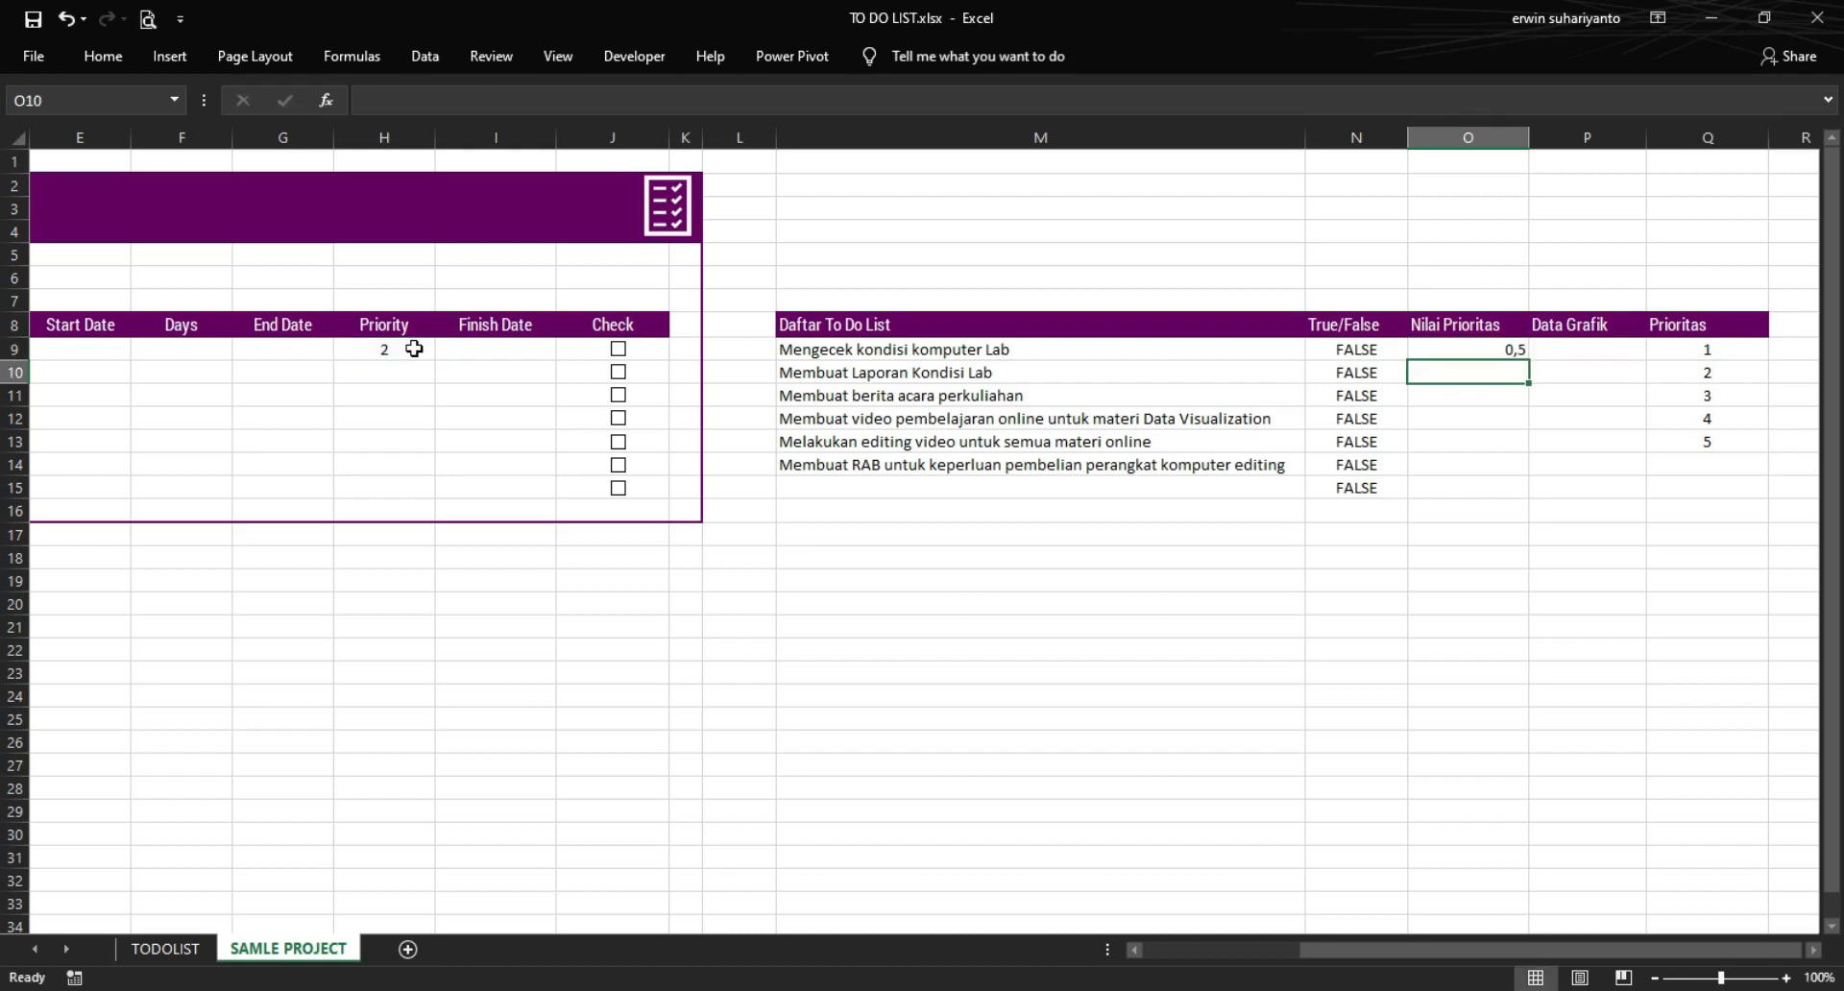
click(1490, 347)
click(1467, 138)
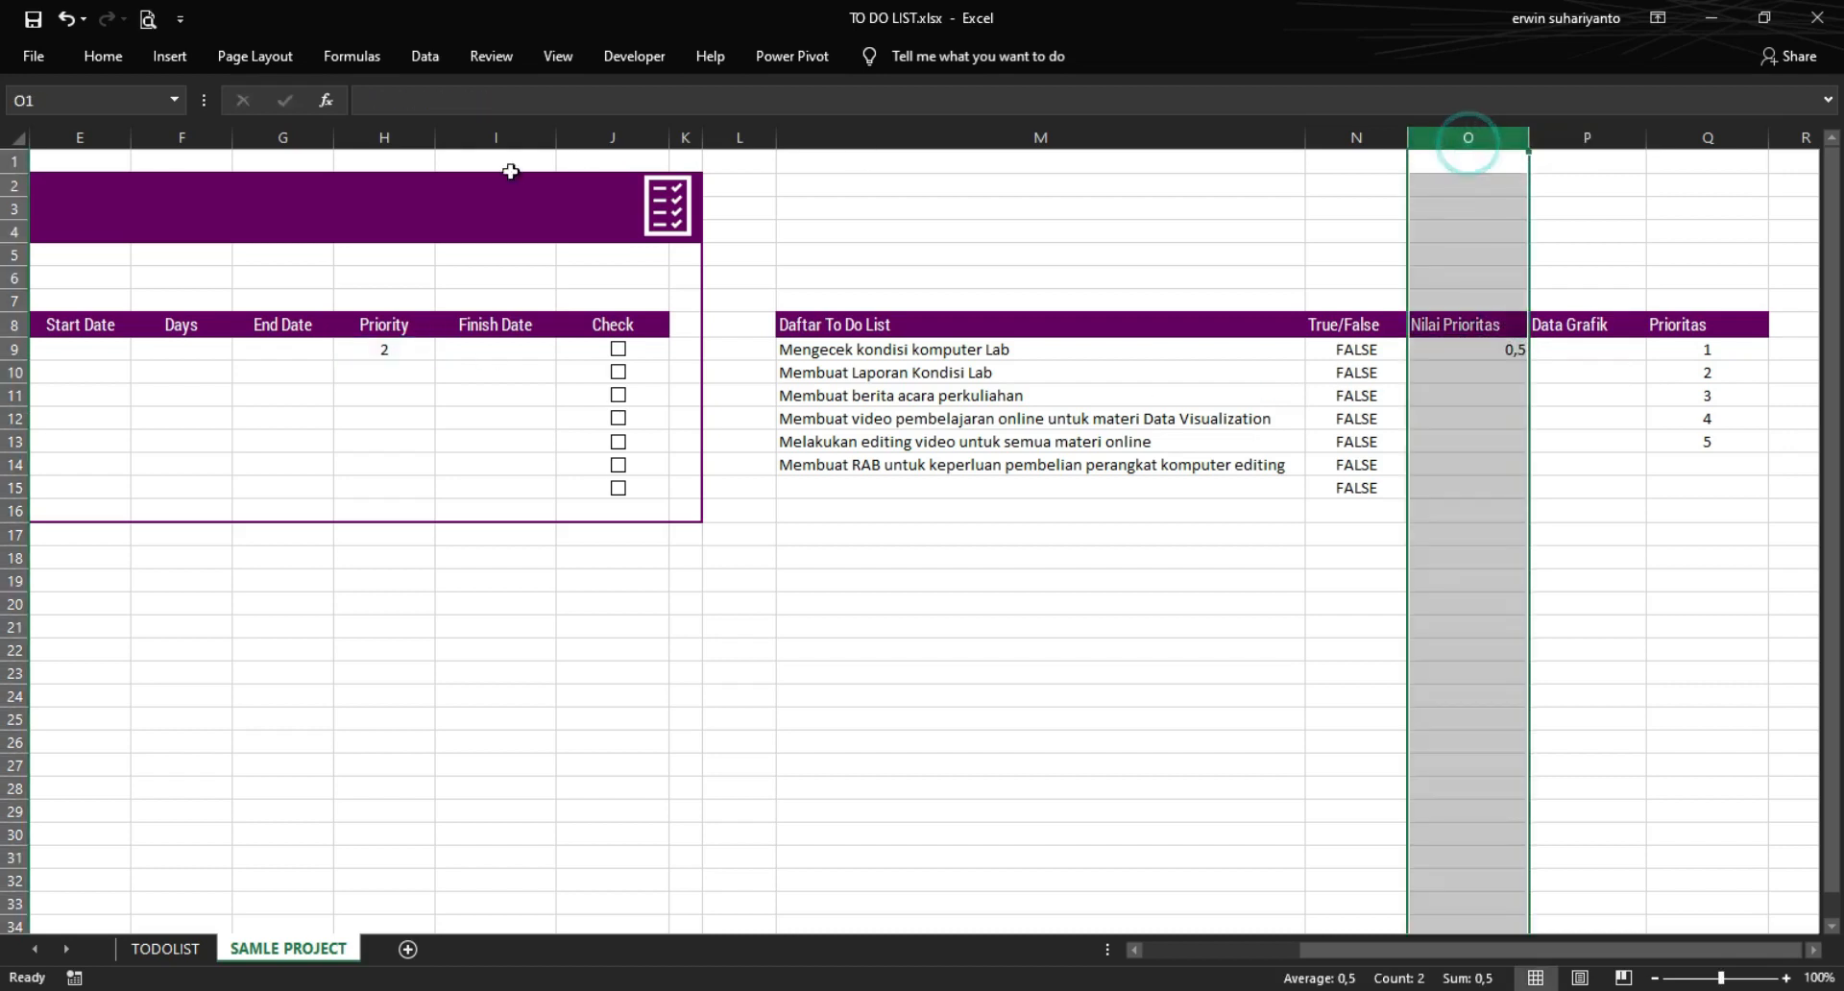
click(106, 57)
click(484, 134)
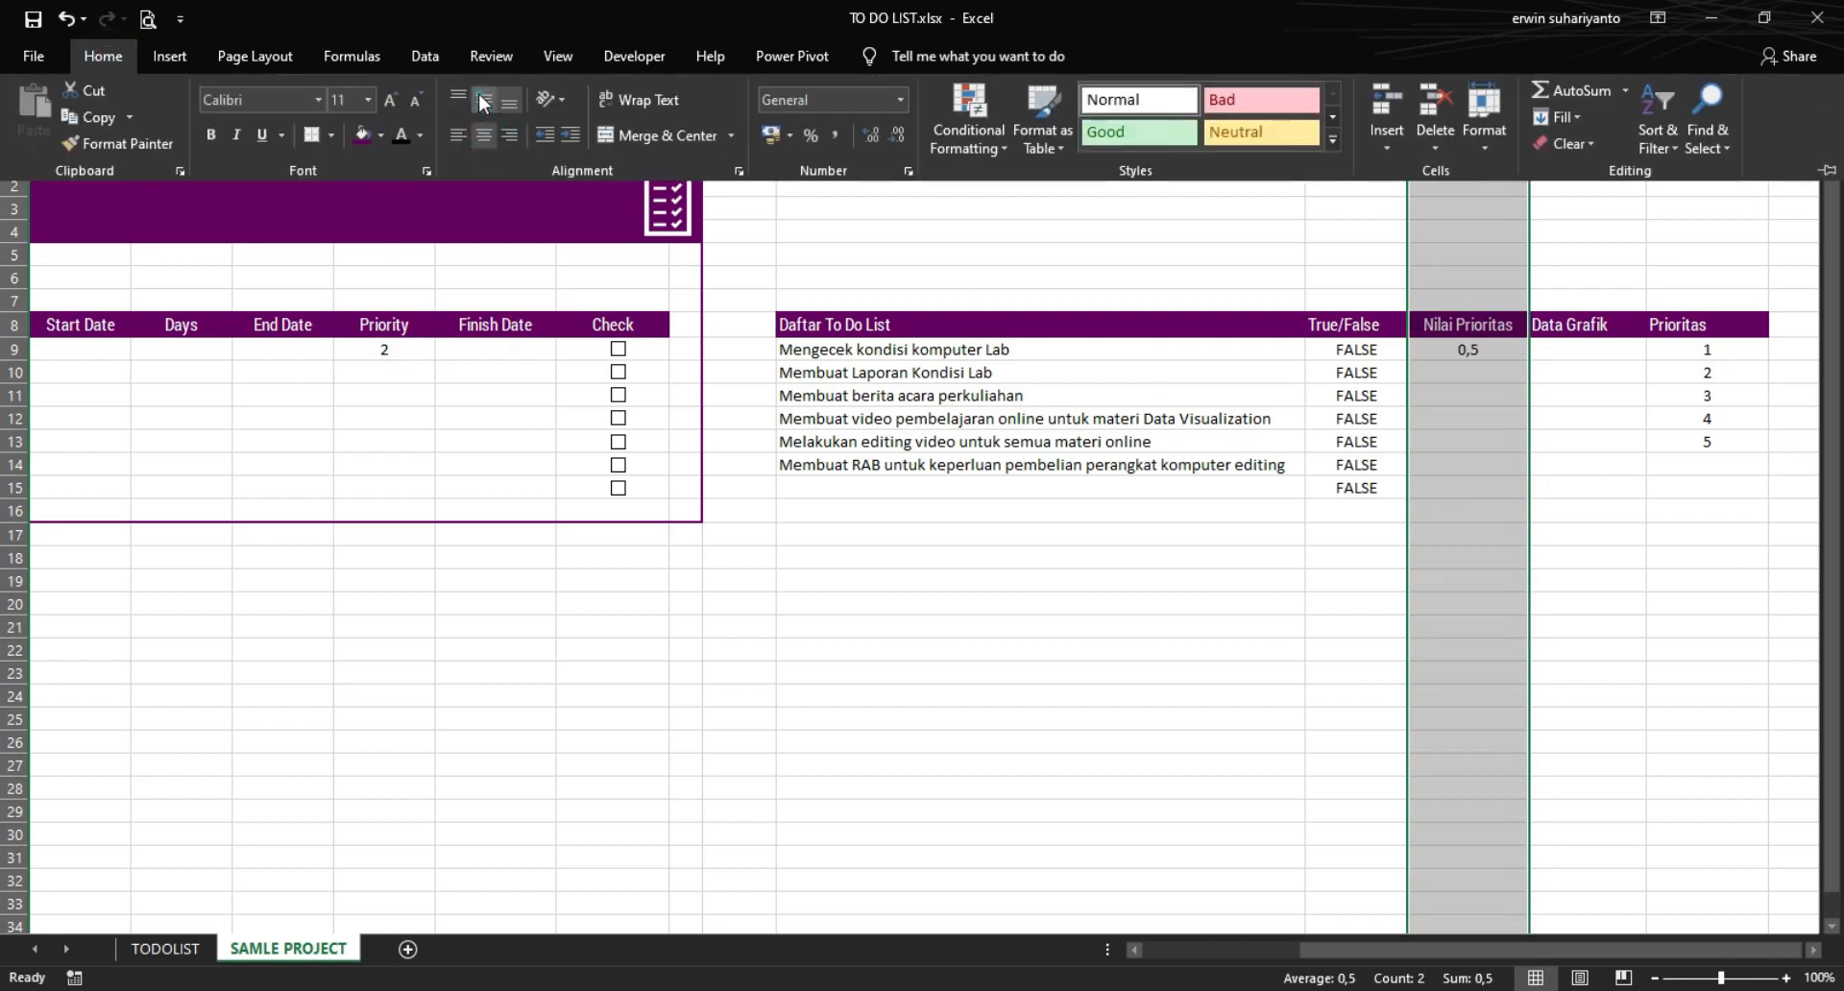
- Copy the O9 priority formula down through O15 and review the formula in each cell
click(1473, 347)
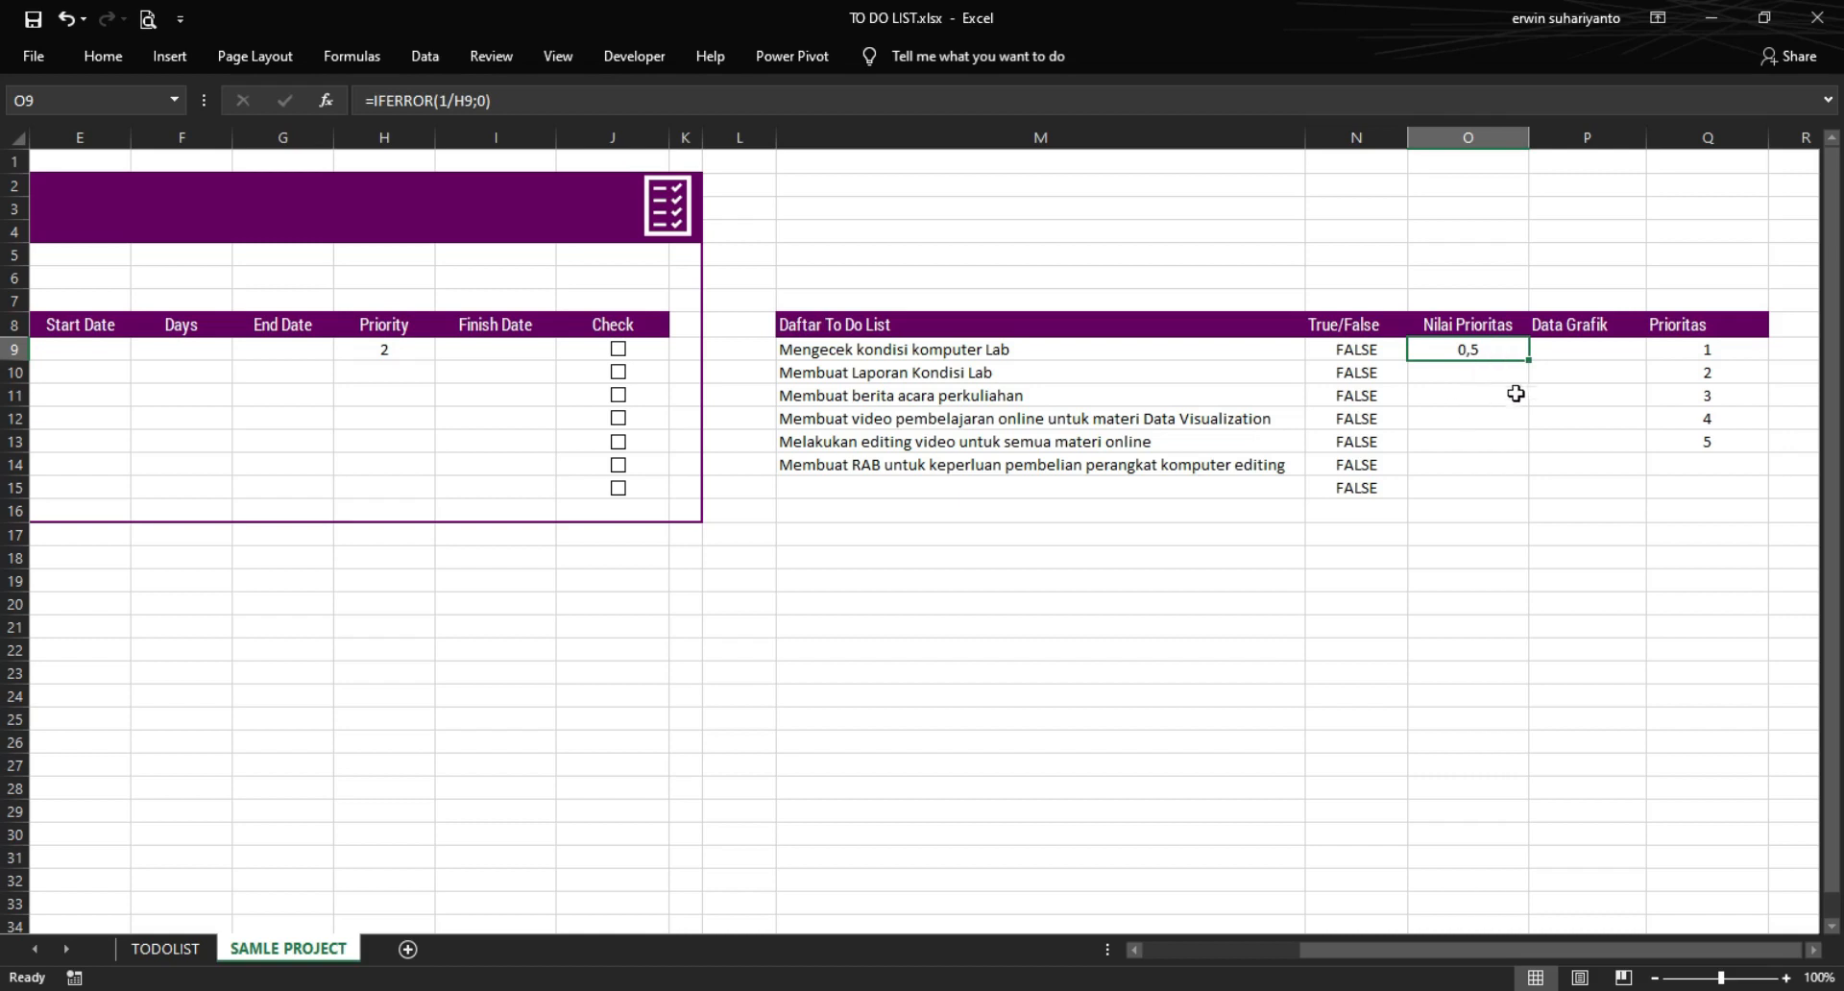
drag(1530, 364, 1490, 490)
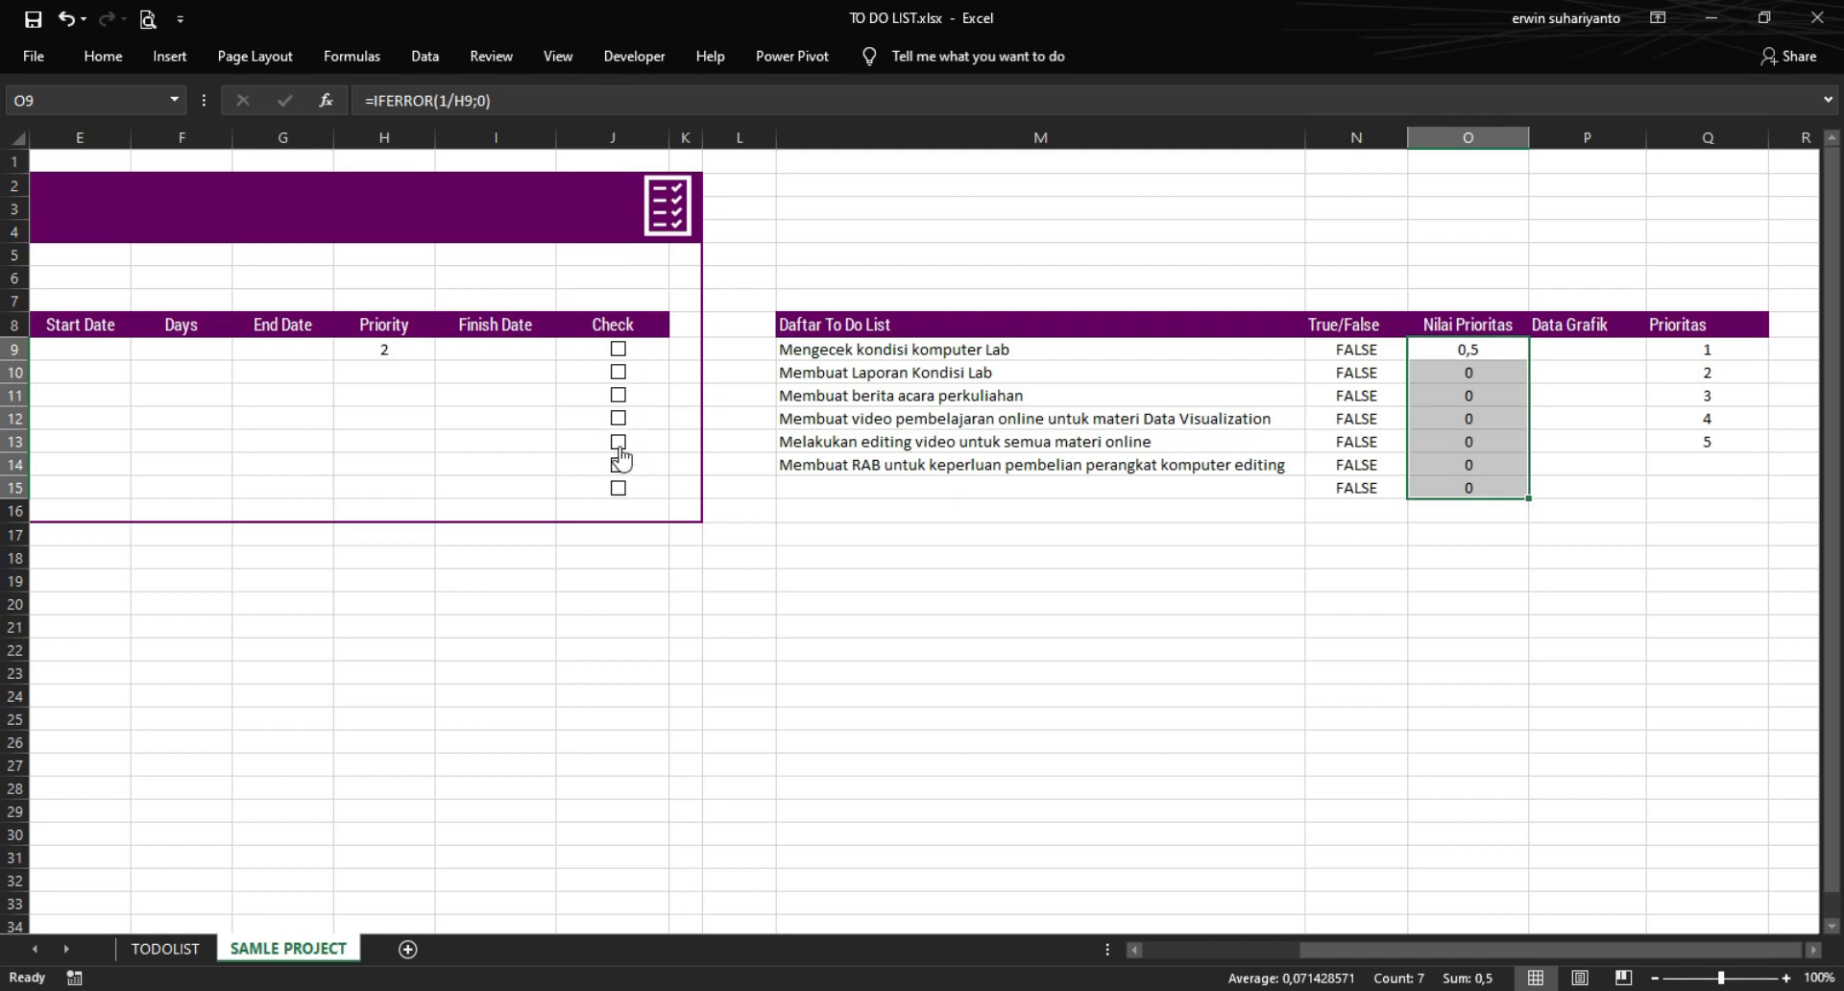
click(1474, 349)
click(1473, 373)
click(1471, 395)
click(1471, 418)
click(1473, 440)
click(1472, 465)
click(1472, 488)
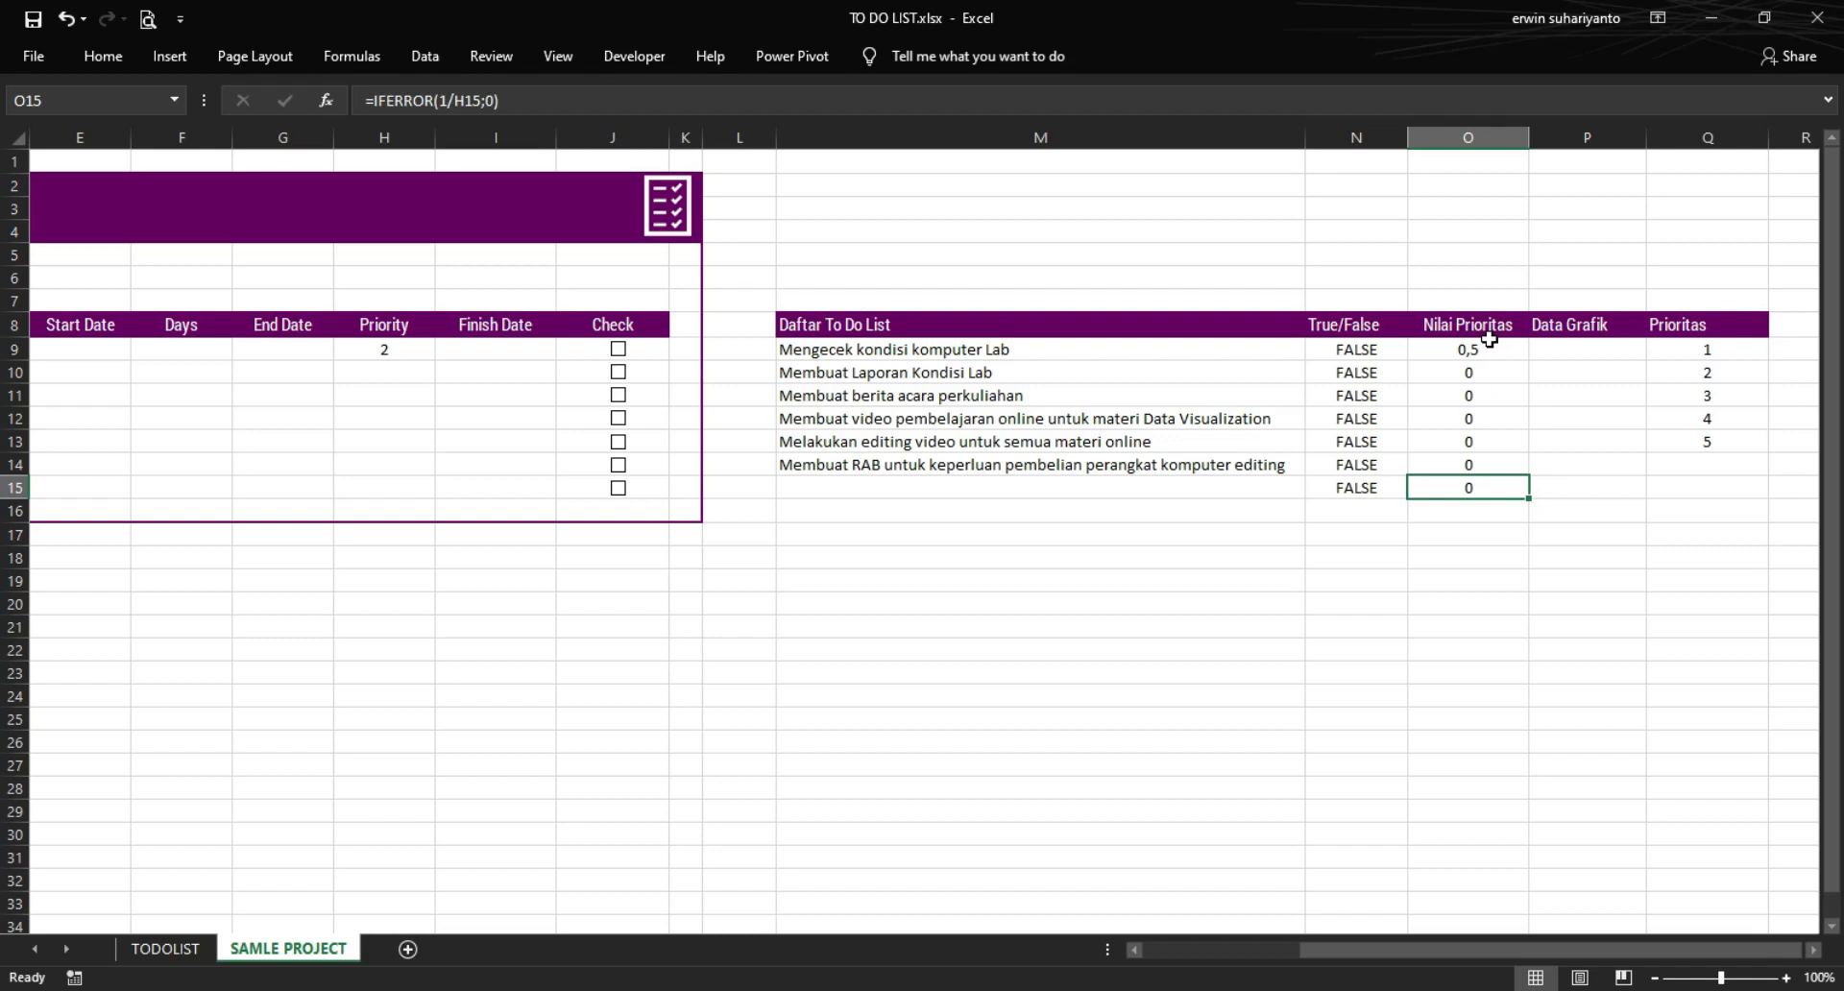
- Examine the Data Grafik formula in P9 on the TODOLIST sheet
click(1609, 354)
click(1180, 950)
click(1180, 951)
click(165, 949)
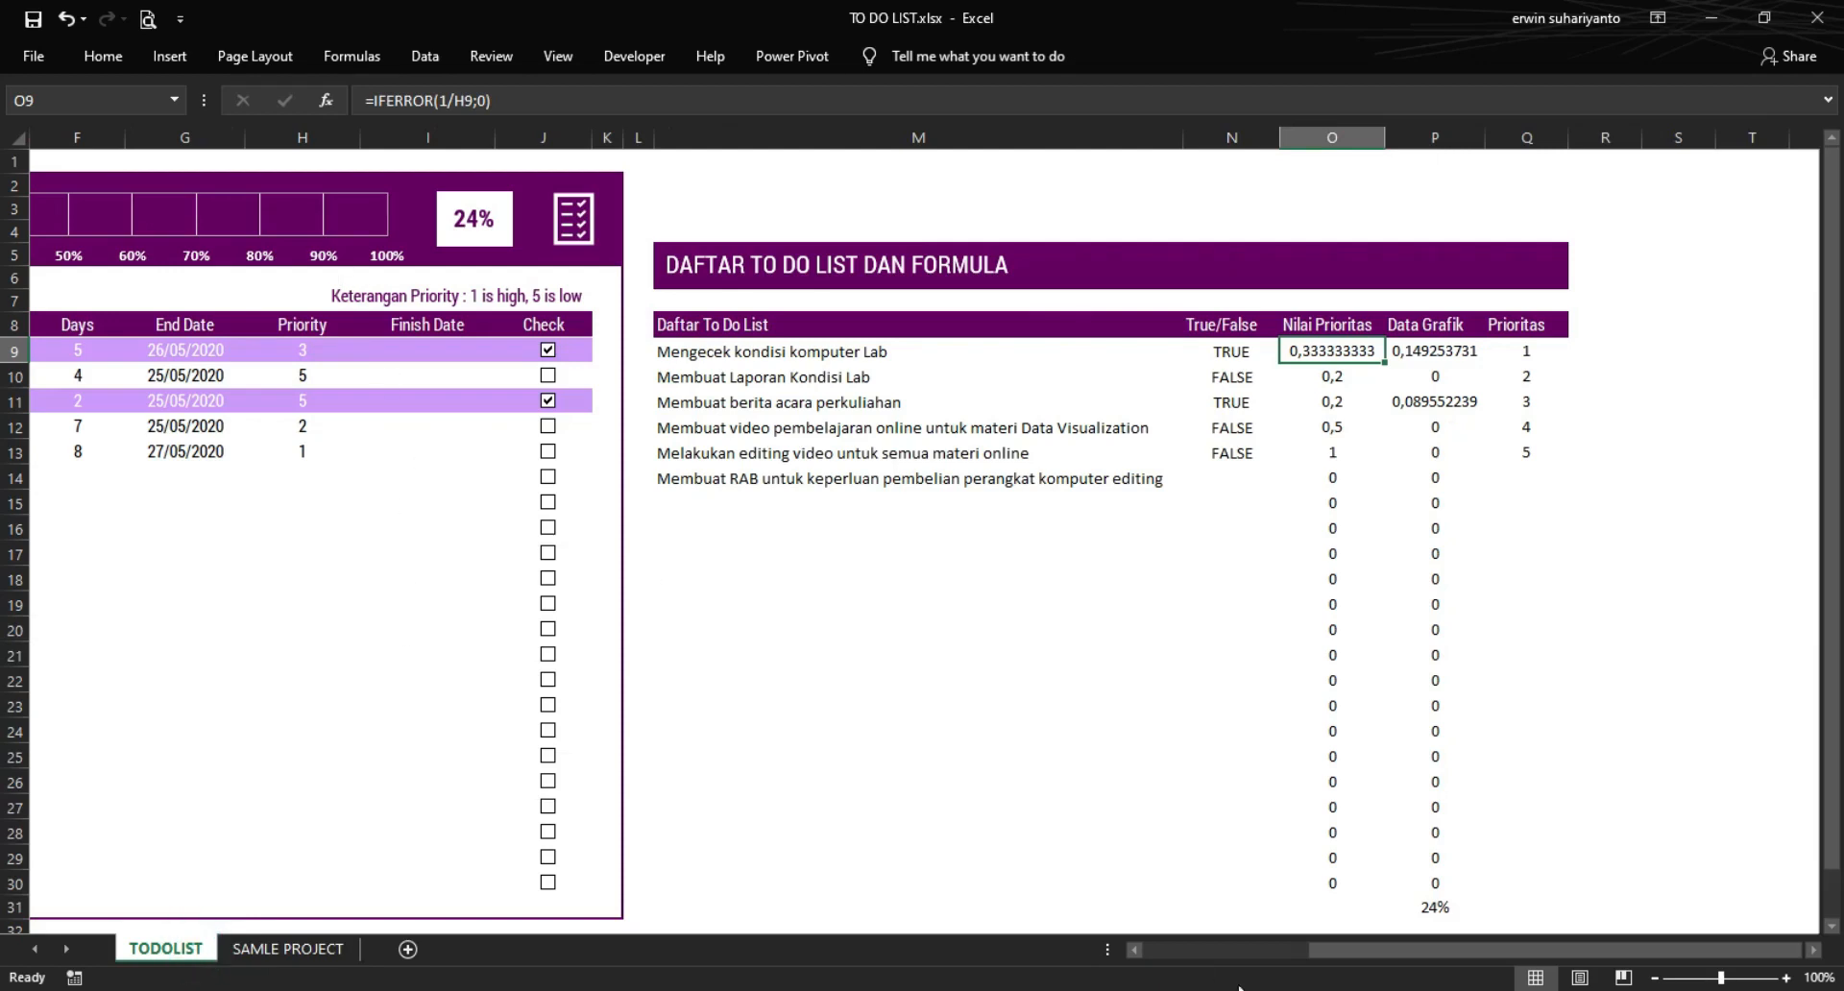
click(1205, 951)
click(1205, 950)
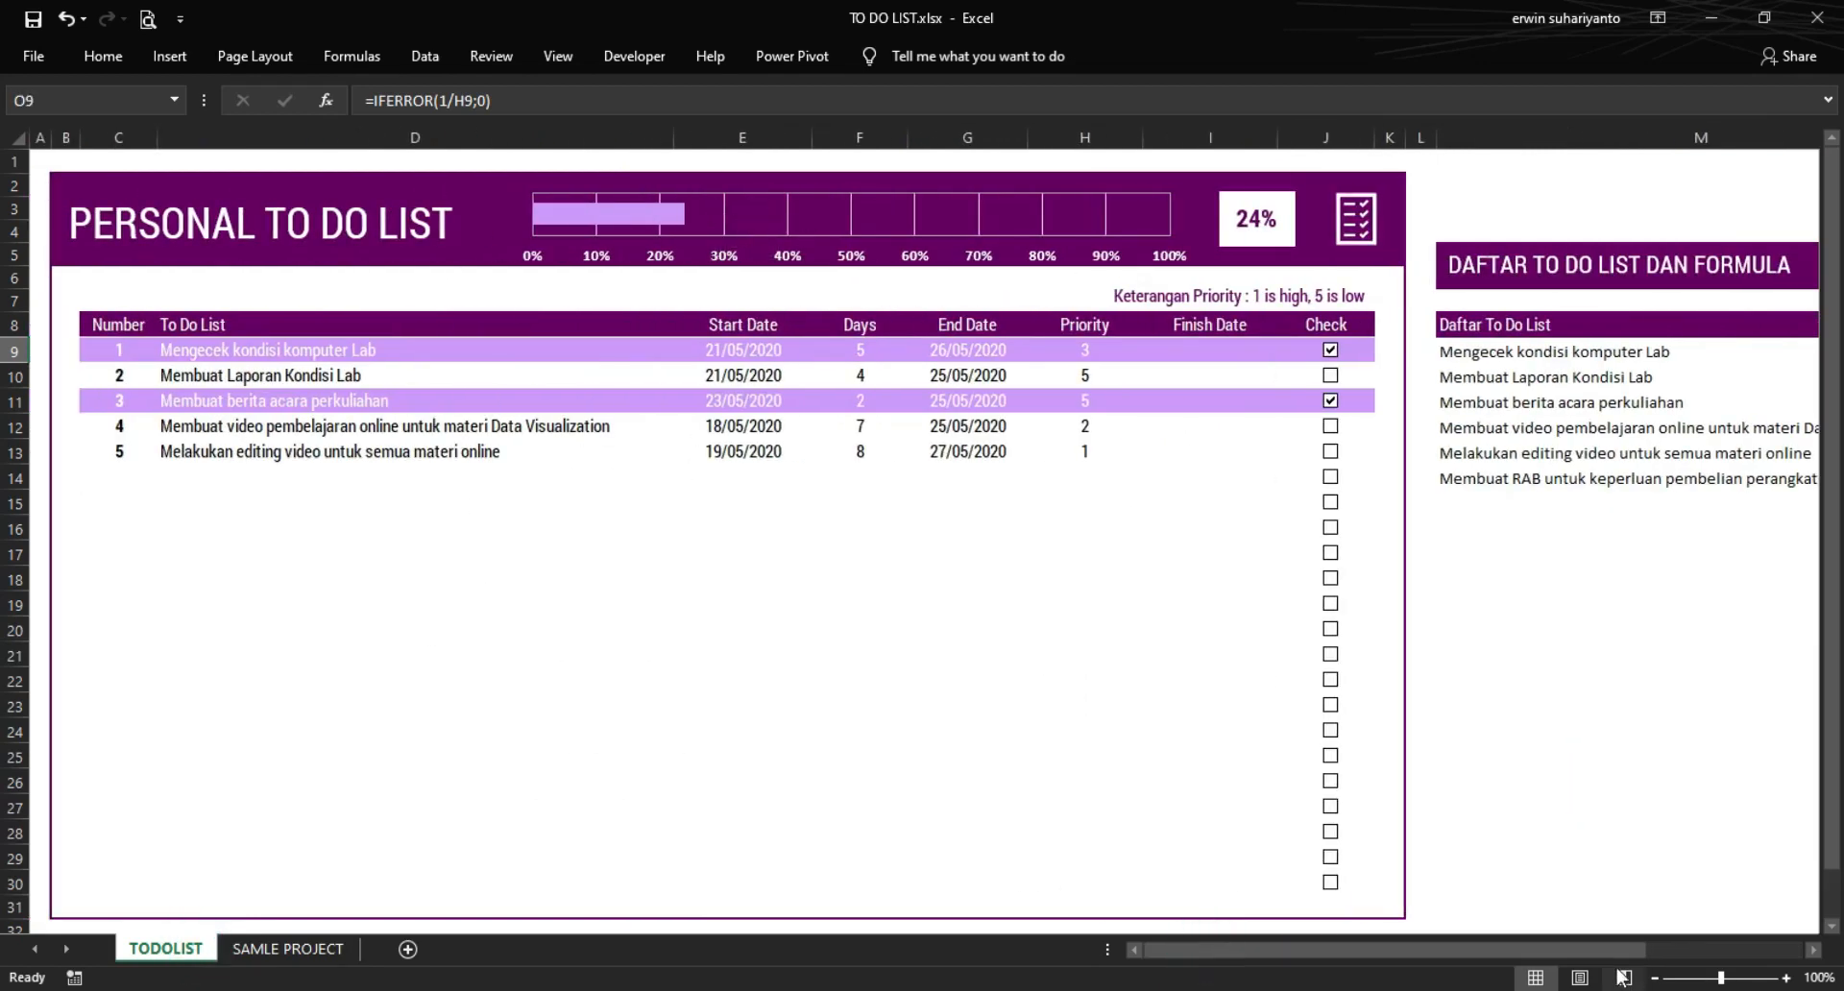
click(1725, 951)
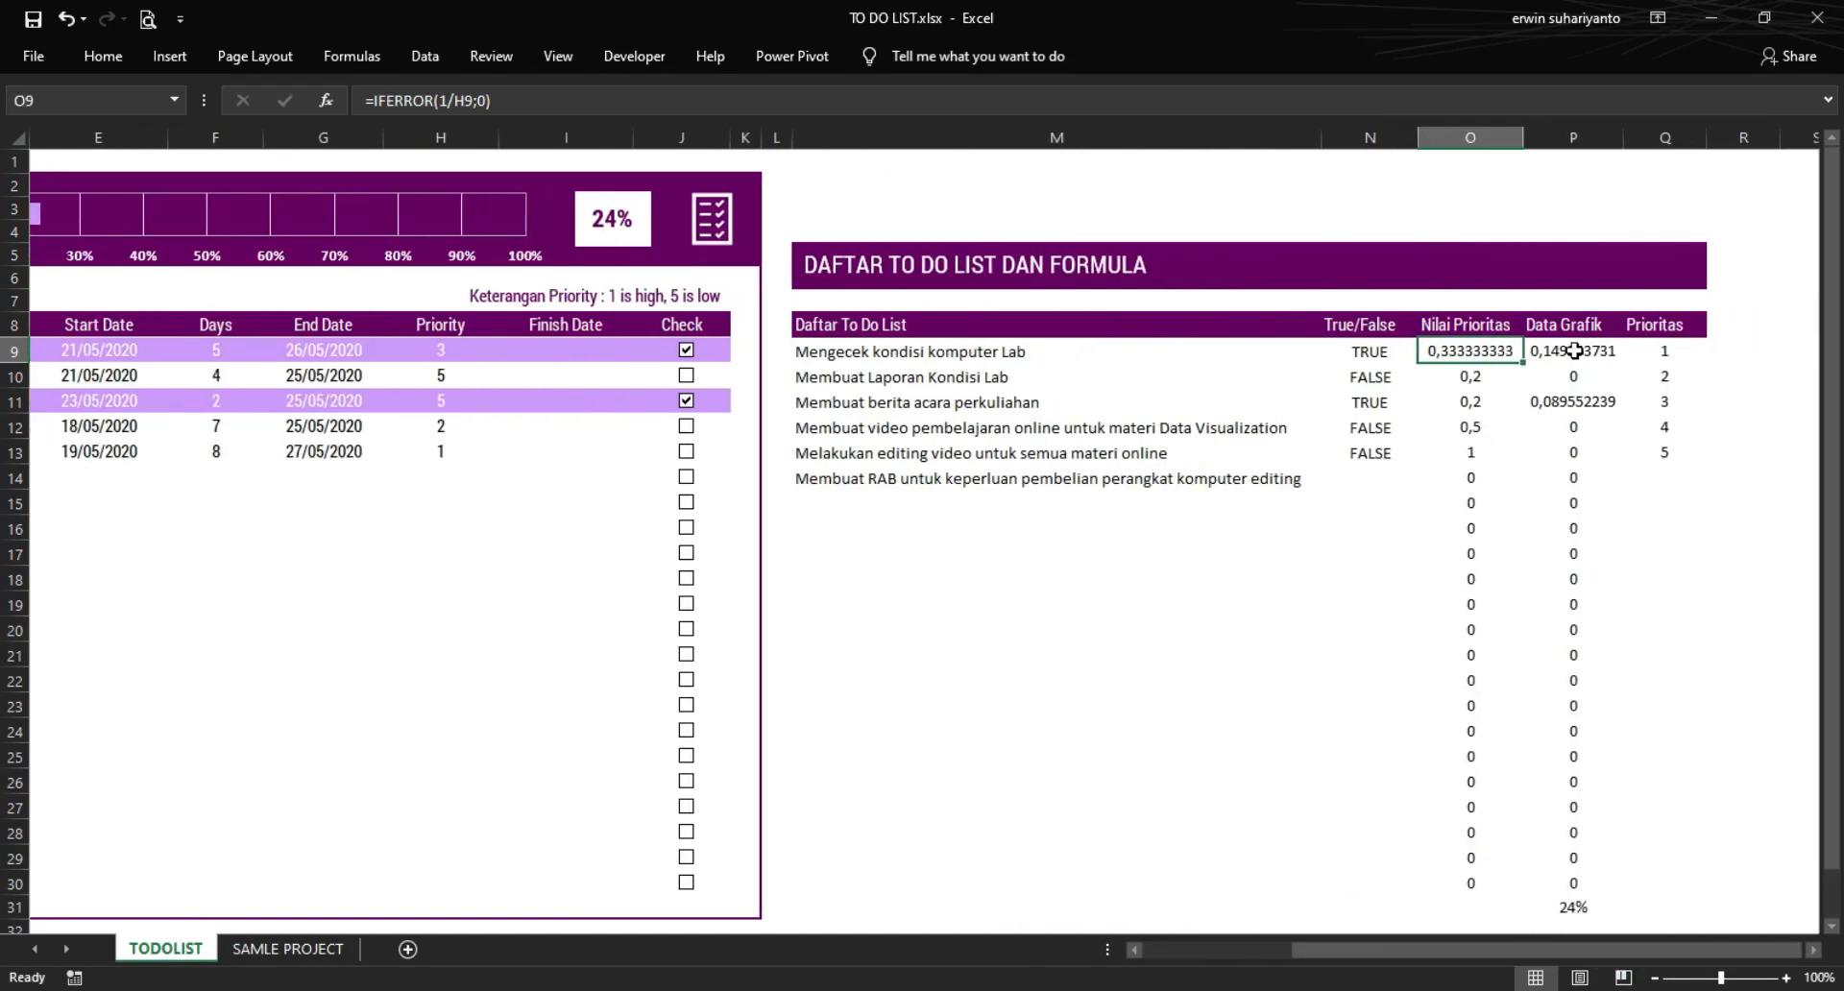
click(1576, 350)
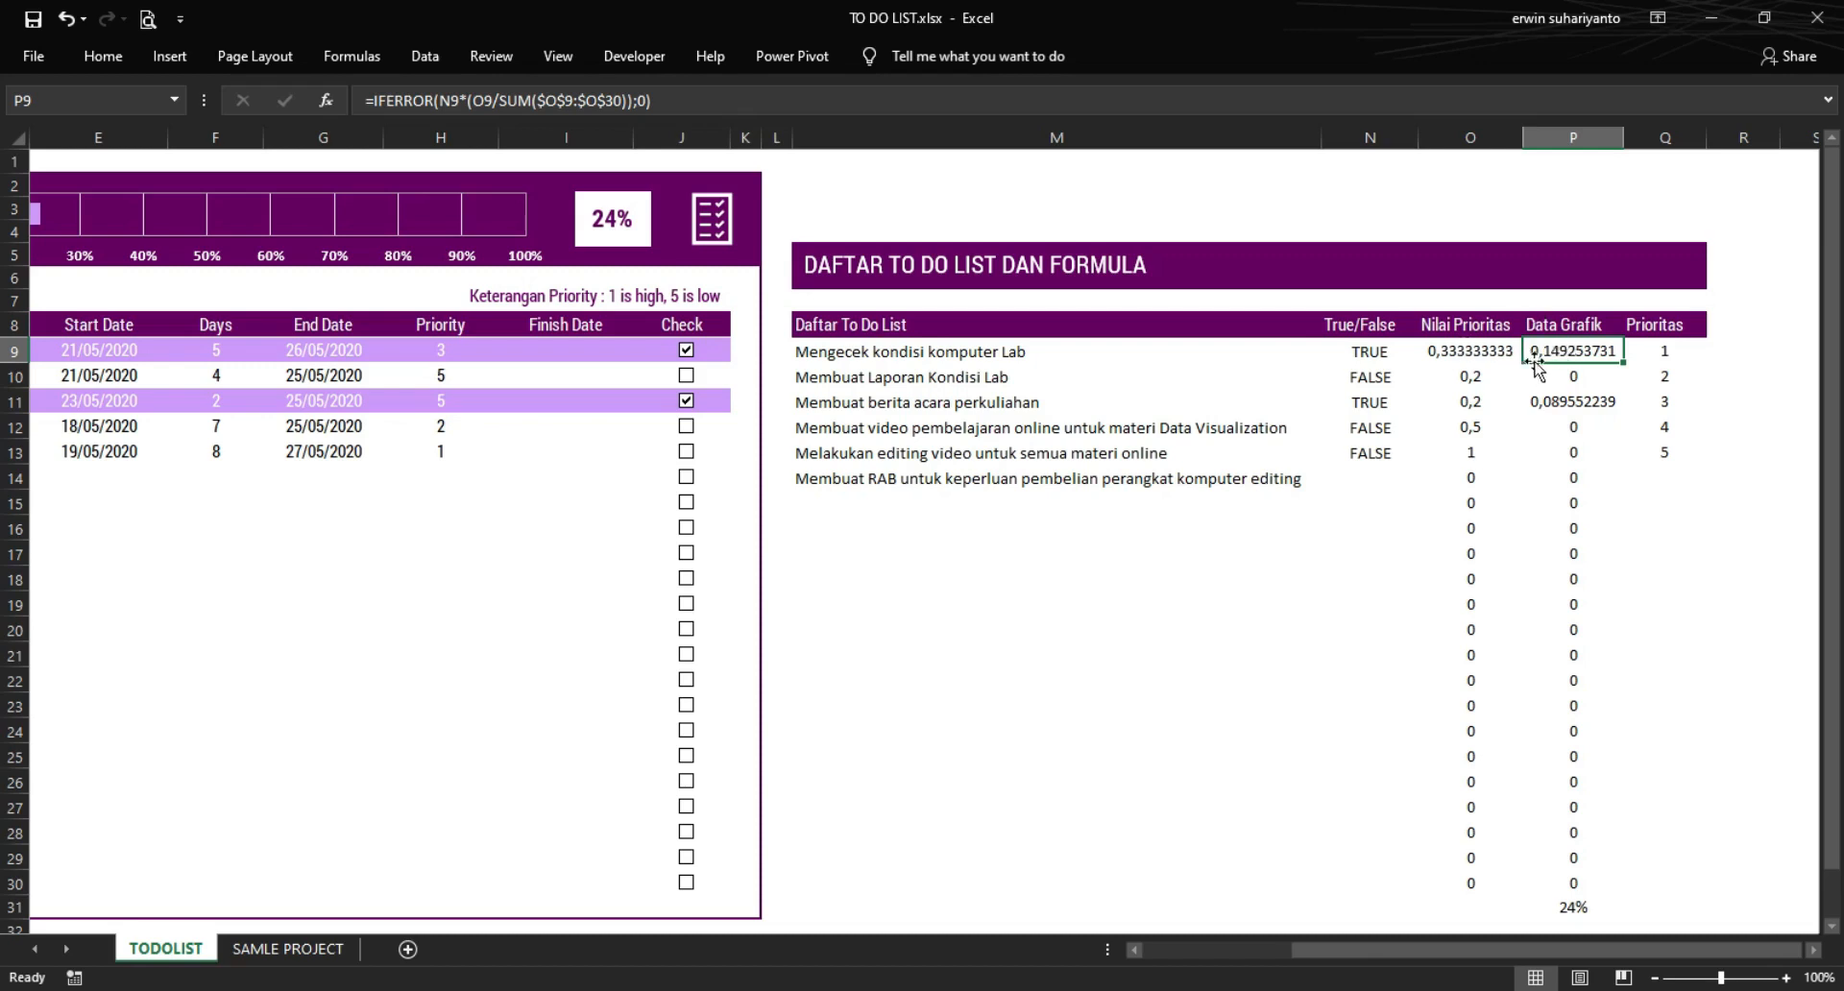
- Mark the task "Membuat Laporan Kondisi Lab" as done on the TODOLIST sheet and view the Data Grafik column
click(1207, 950)
click(1330, 375)
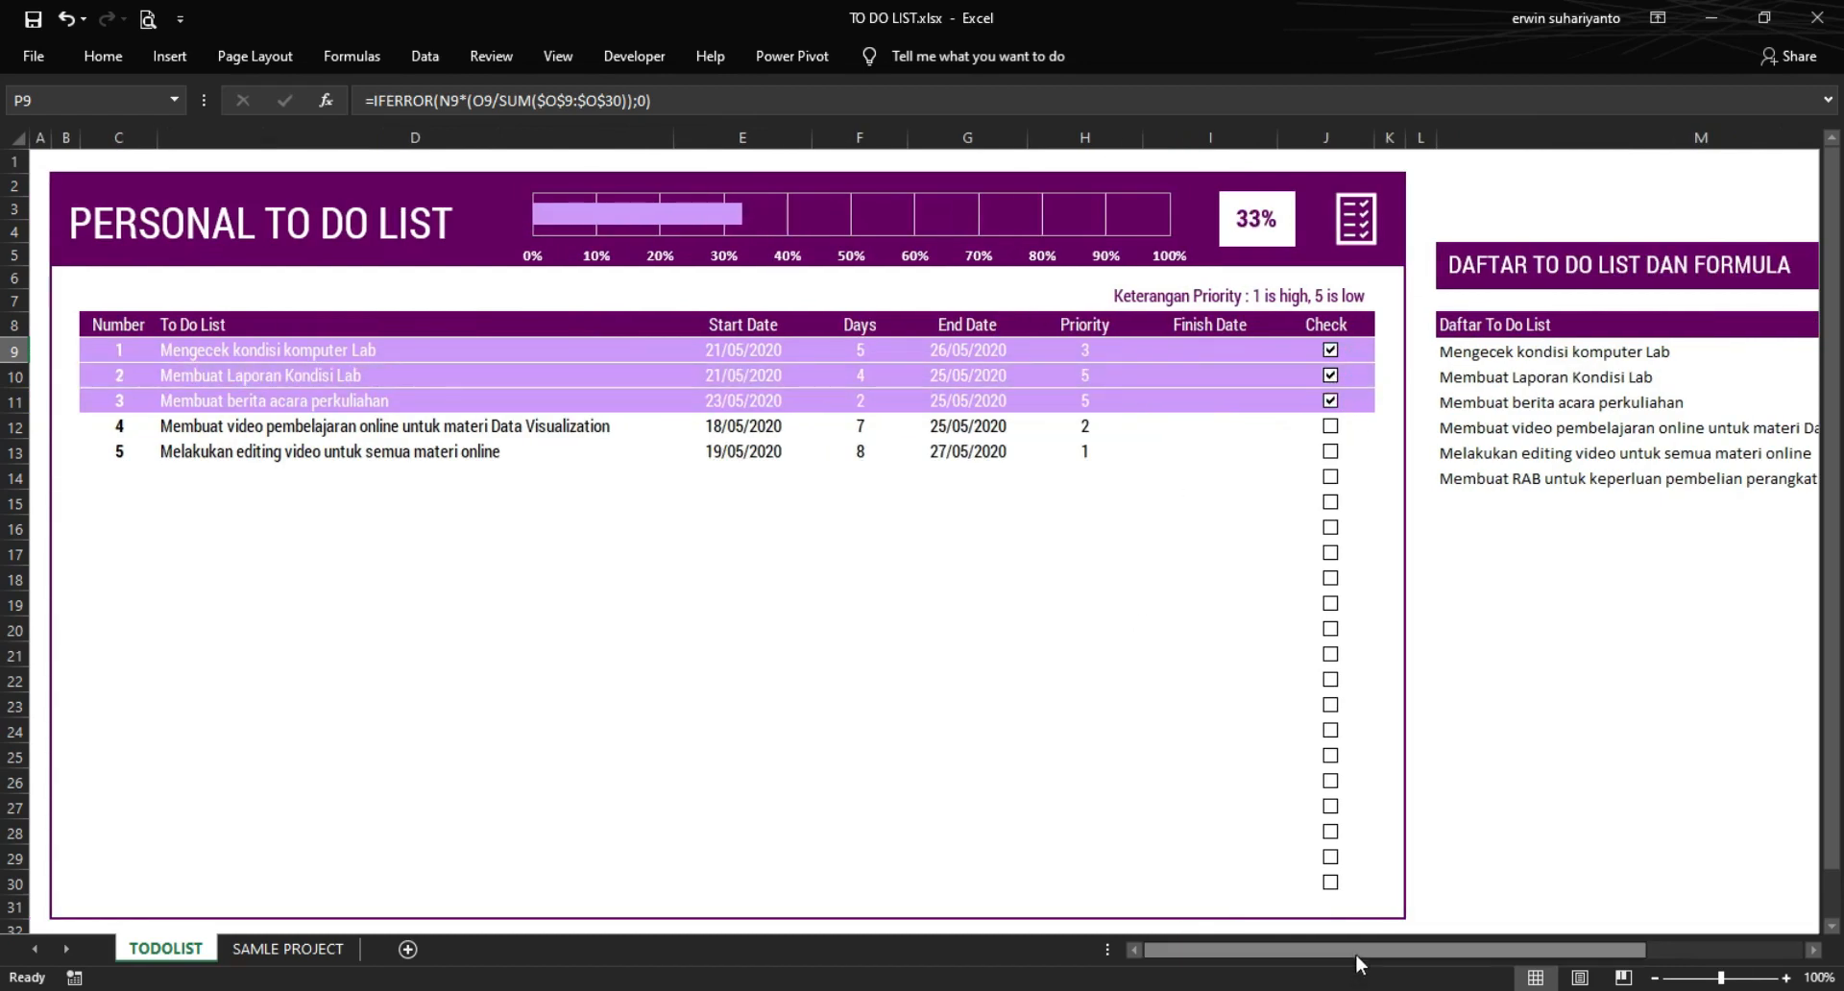
drag(1358, 951, 1506, 951)
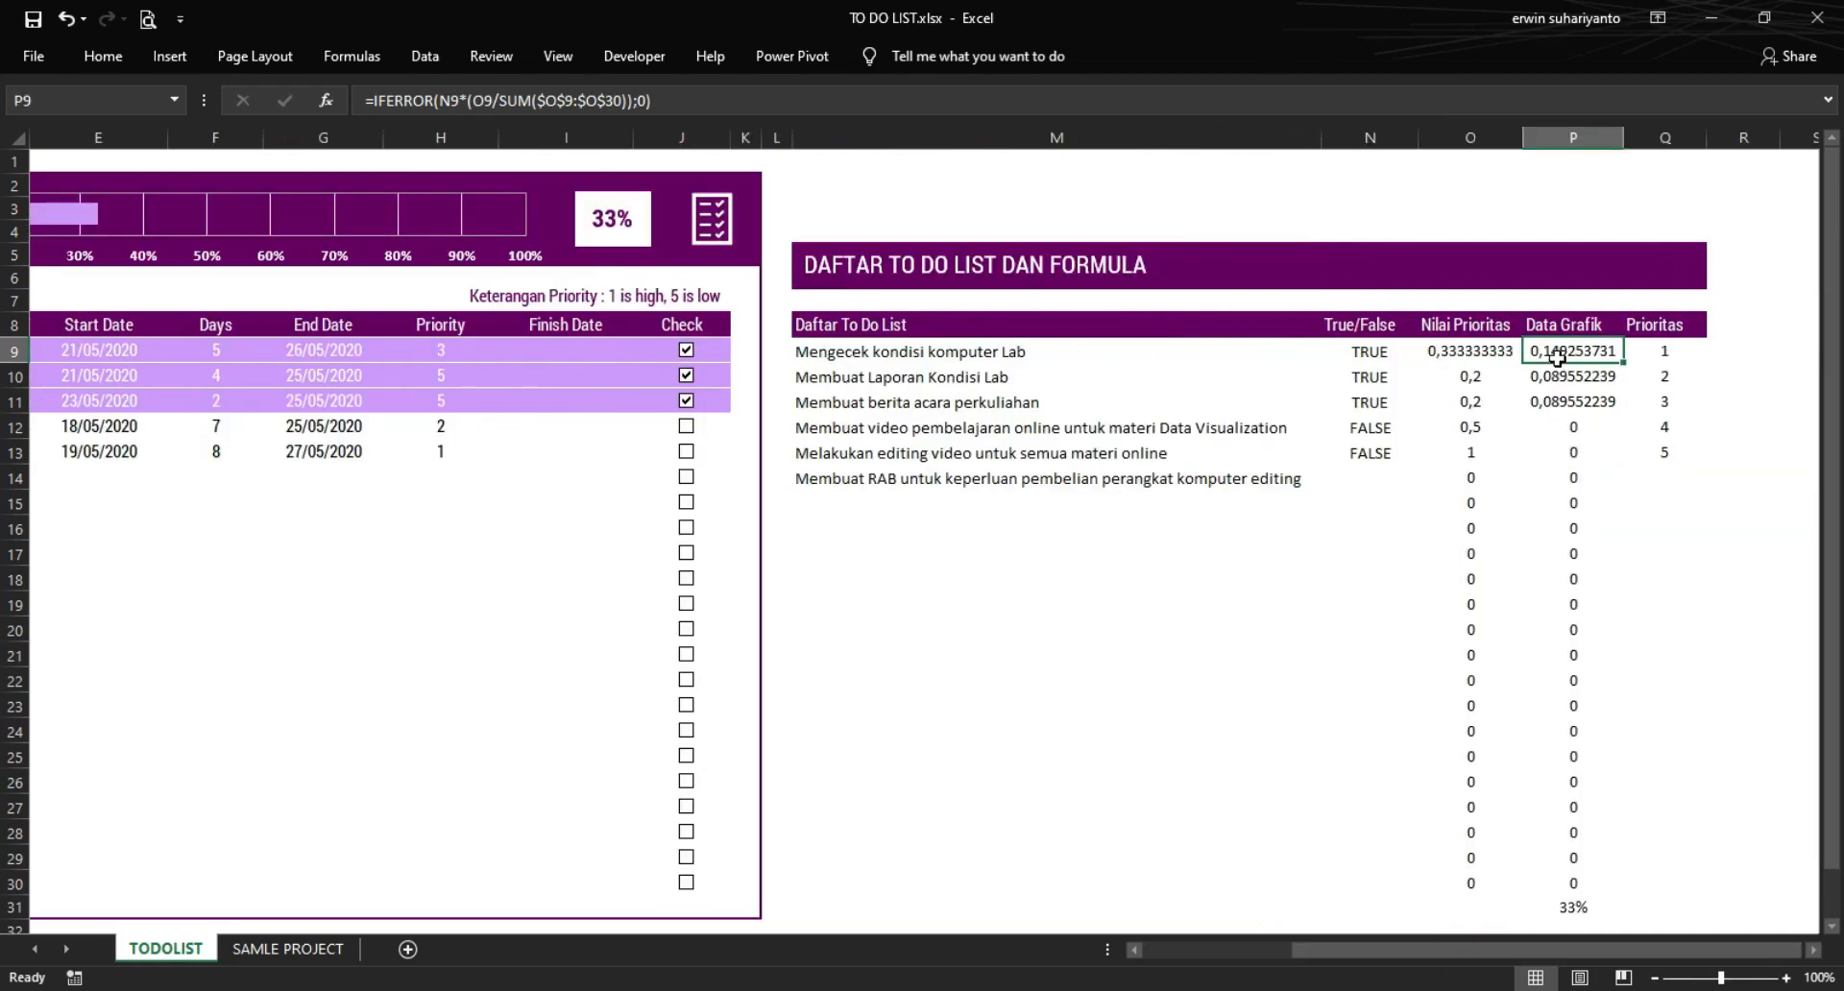
- On the SAMLE PROJECT sheet, enter 20/05/2020 as the first task's start date in E9
click(288, 949)
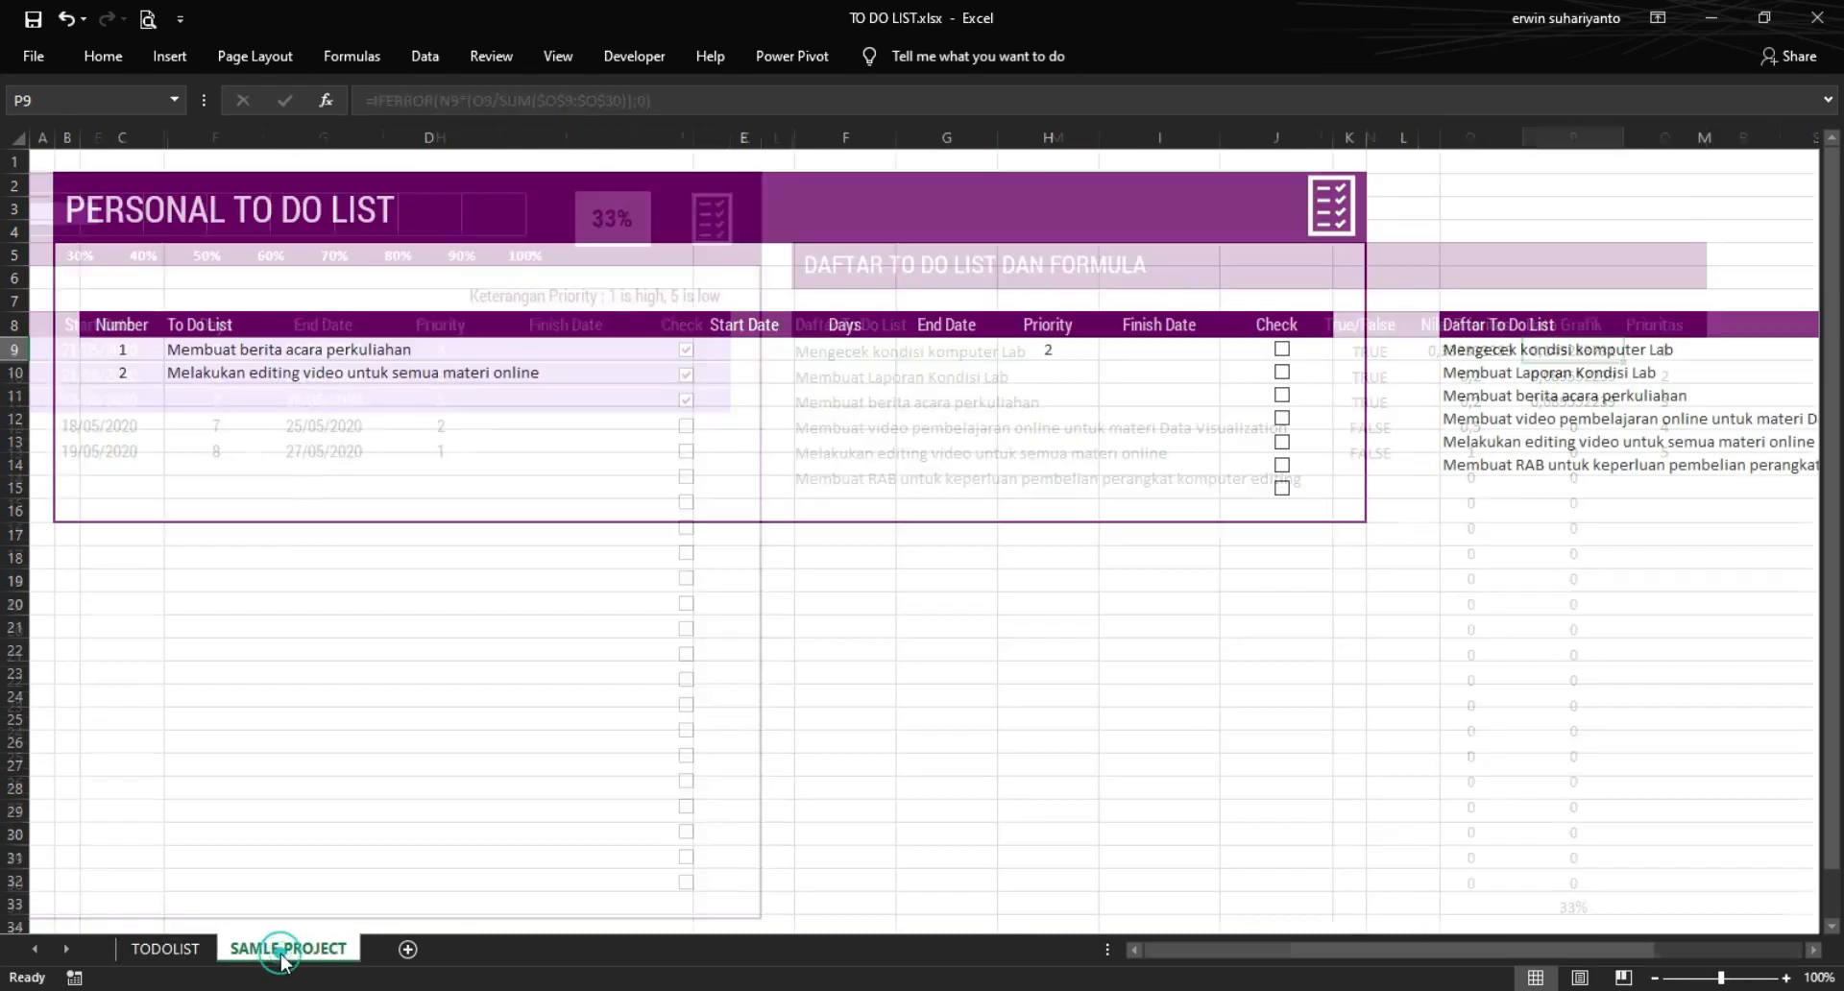
drag(1419, 953, 1582, 949)
click(407, 371)
click(446, 372)
click(879, 535)
click(1173, 954)
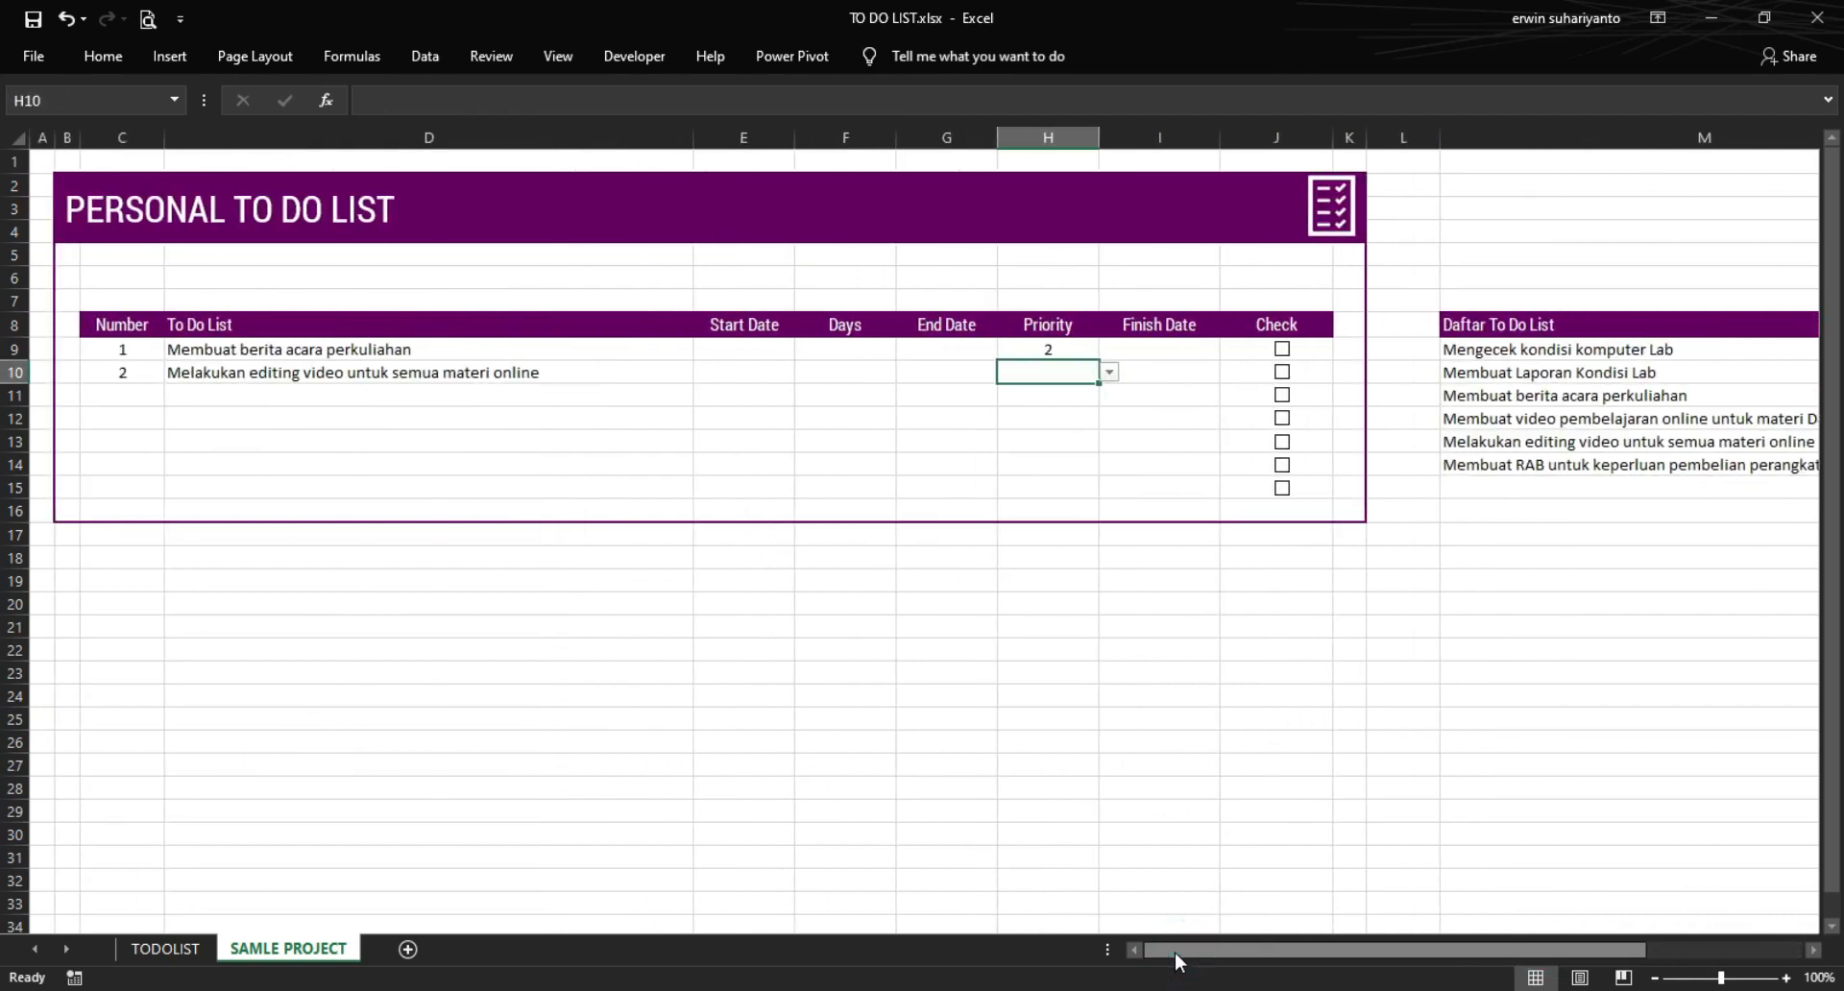
click(751, 349)
click(1054, 376)
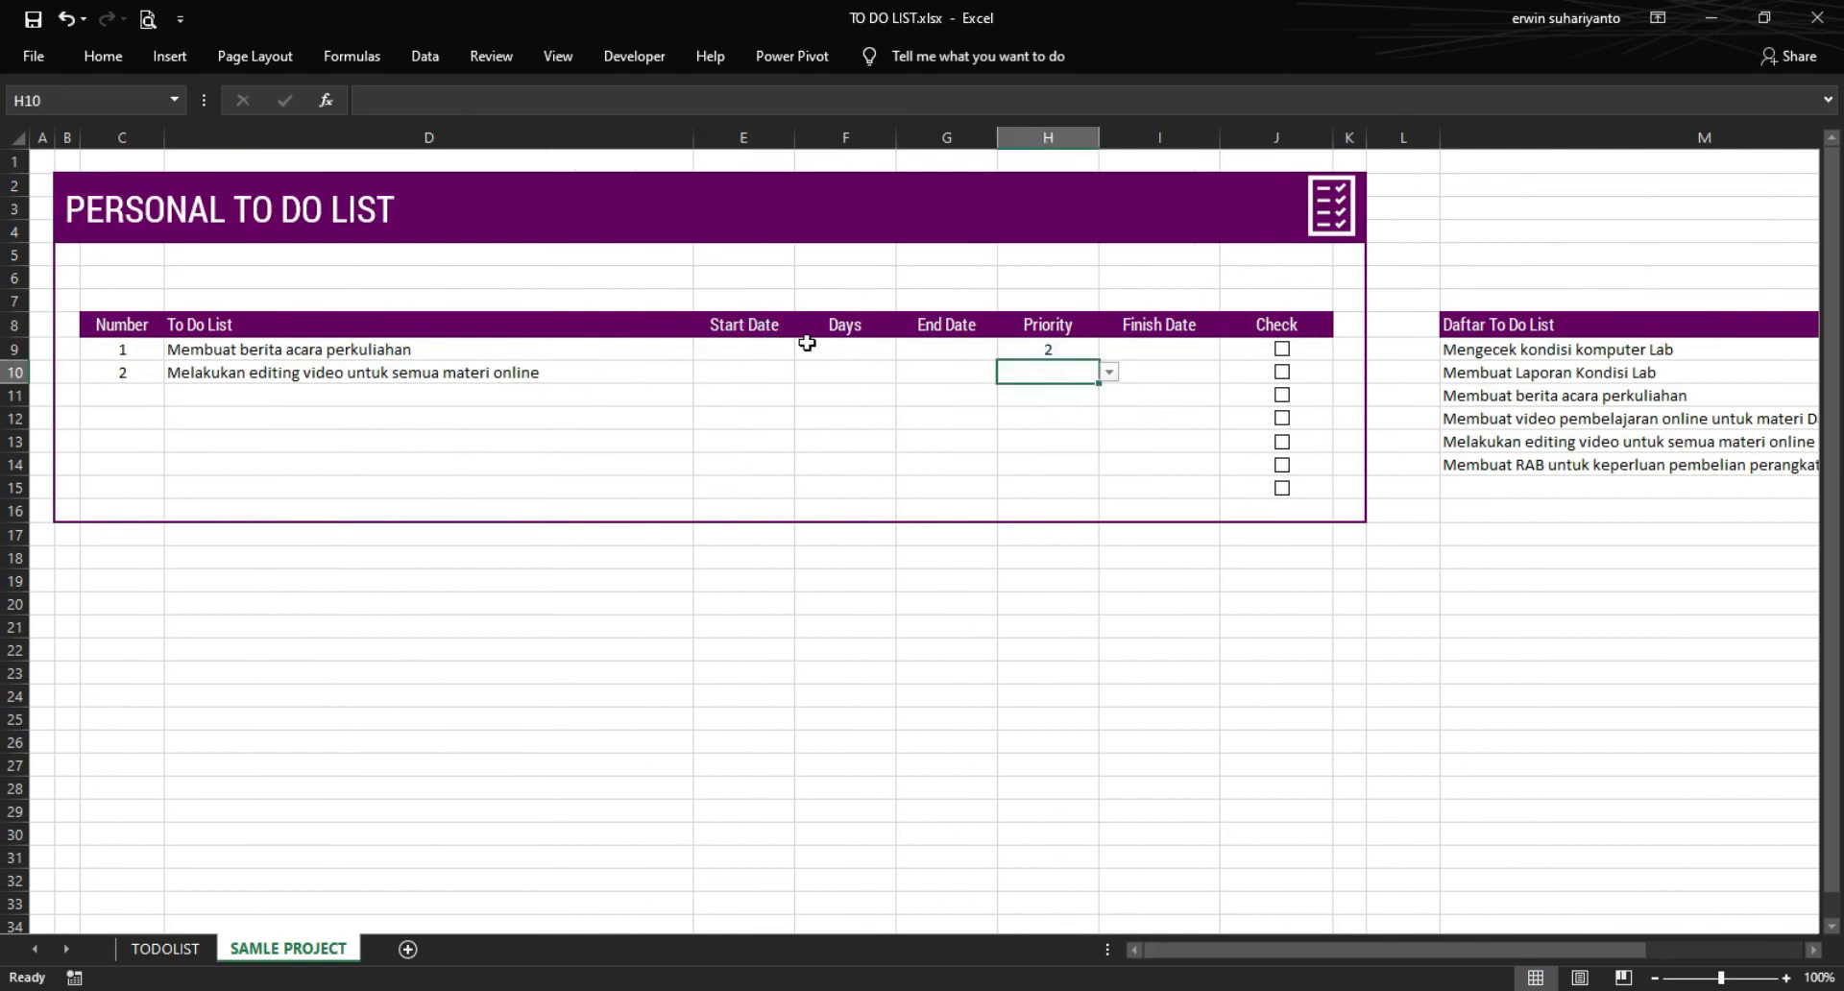
click(733, 351)
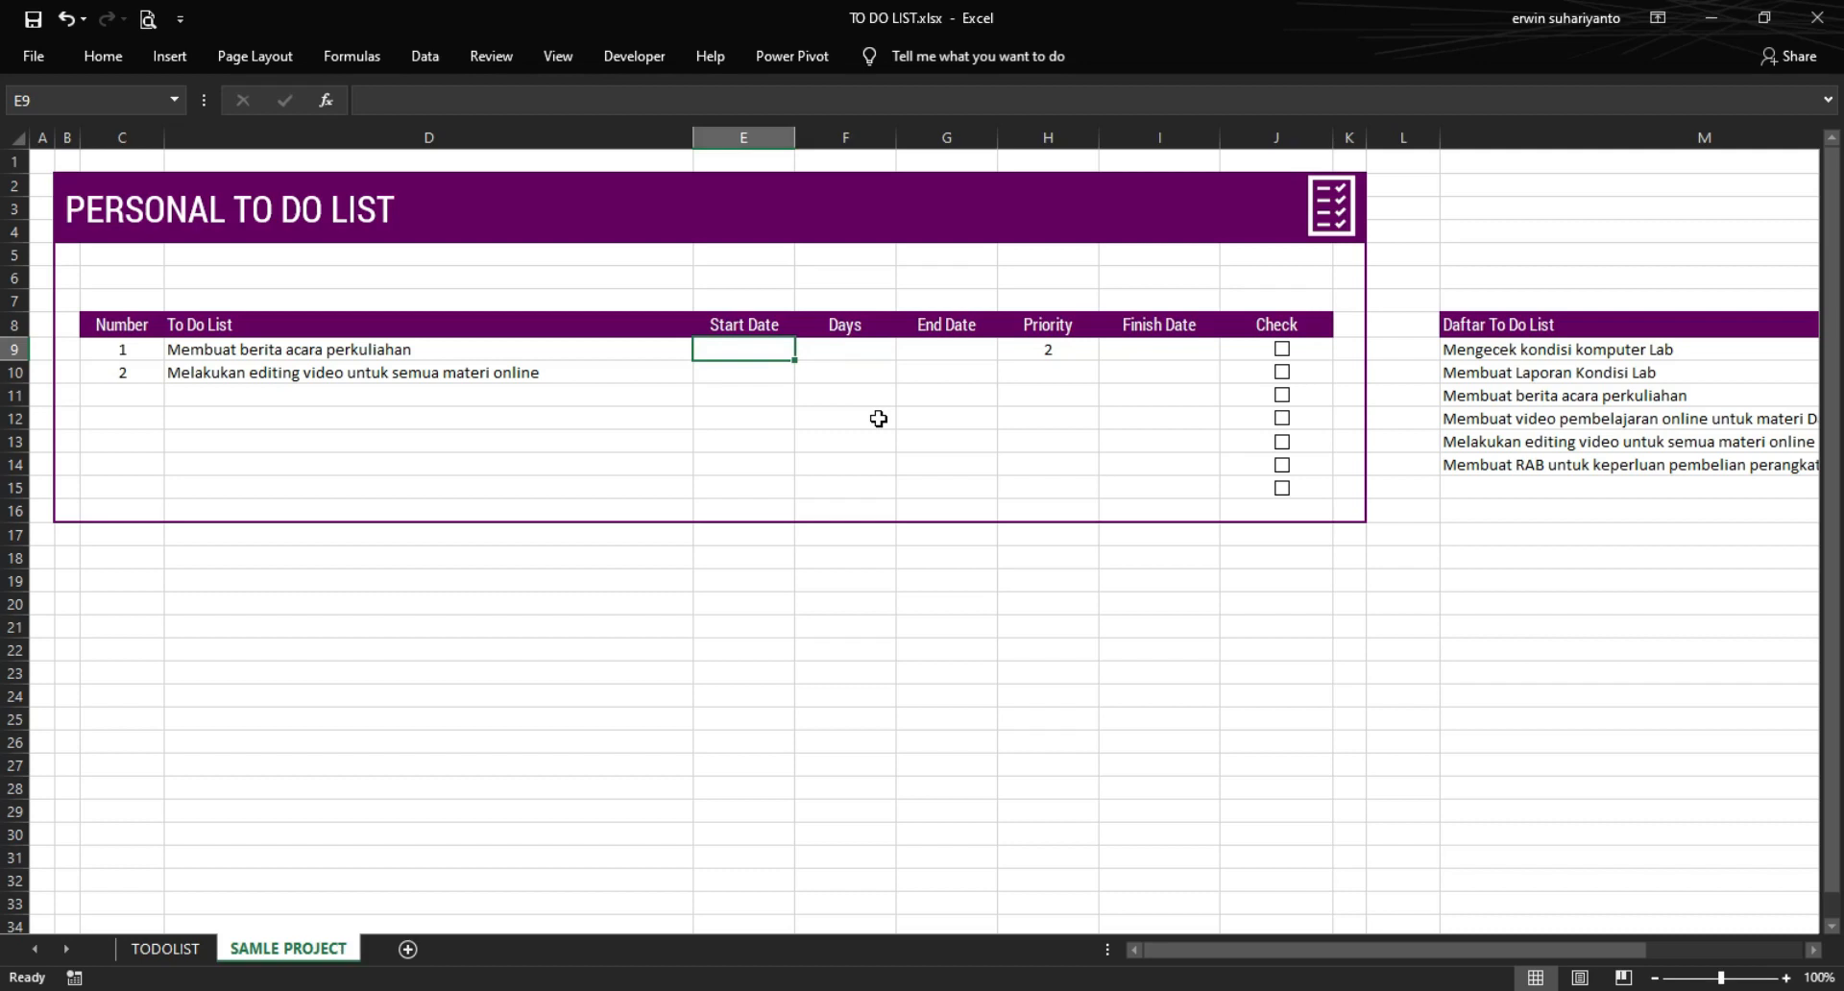
text(20/5/202)
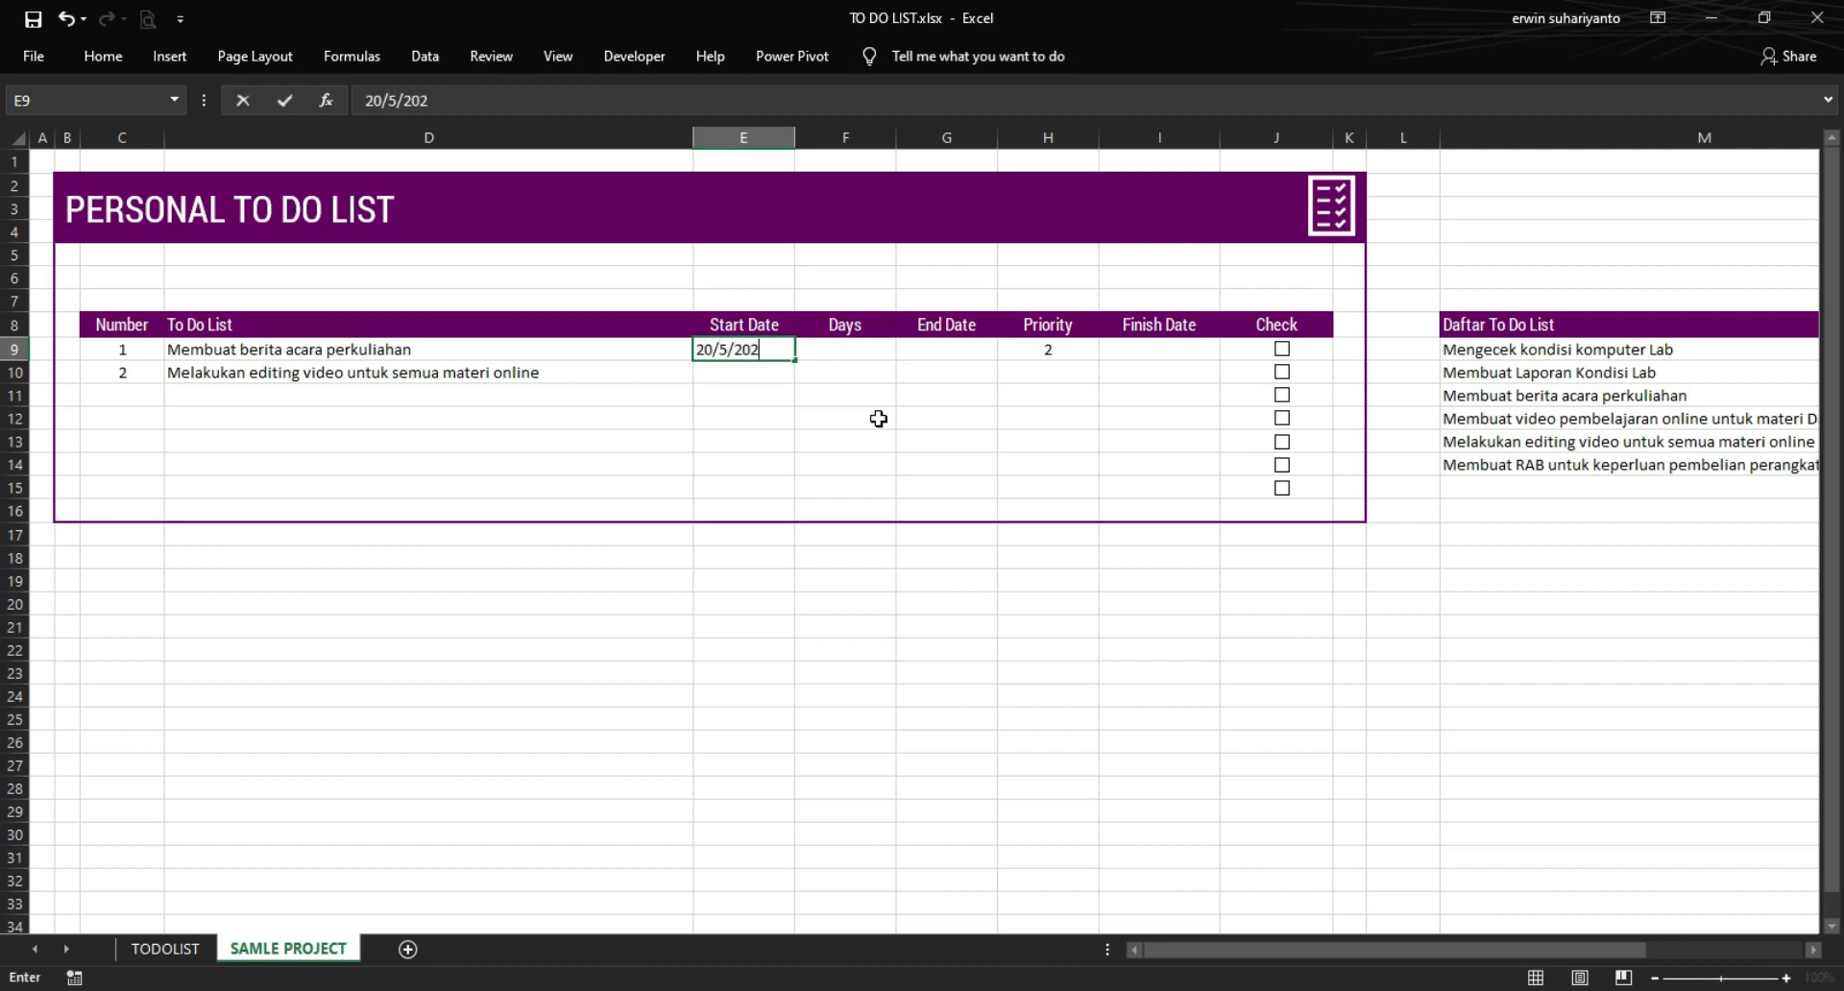
text(0/05/2020)
key(Return)
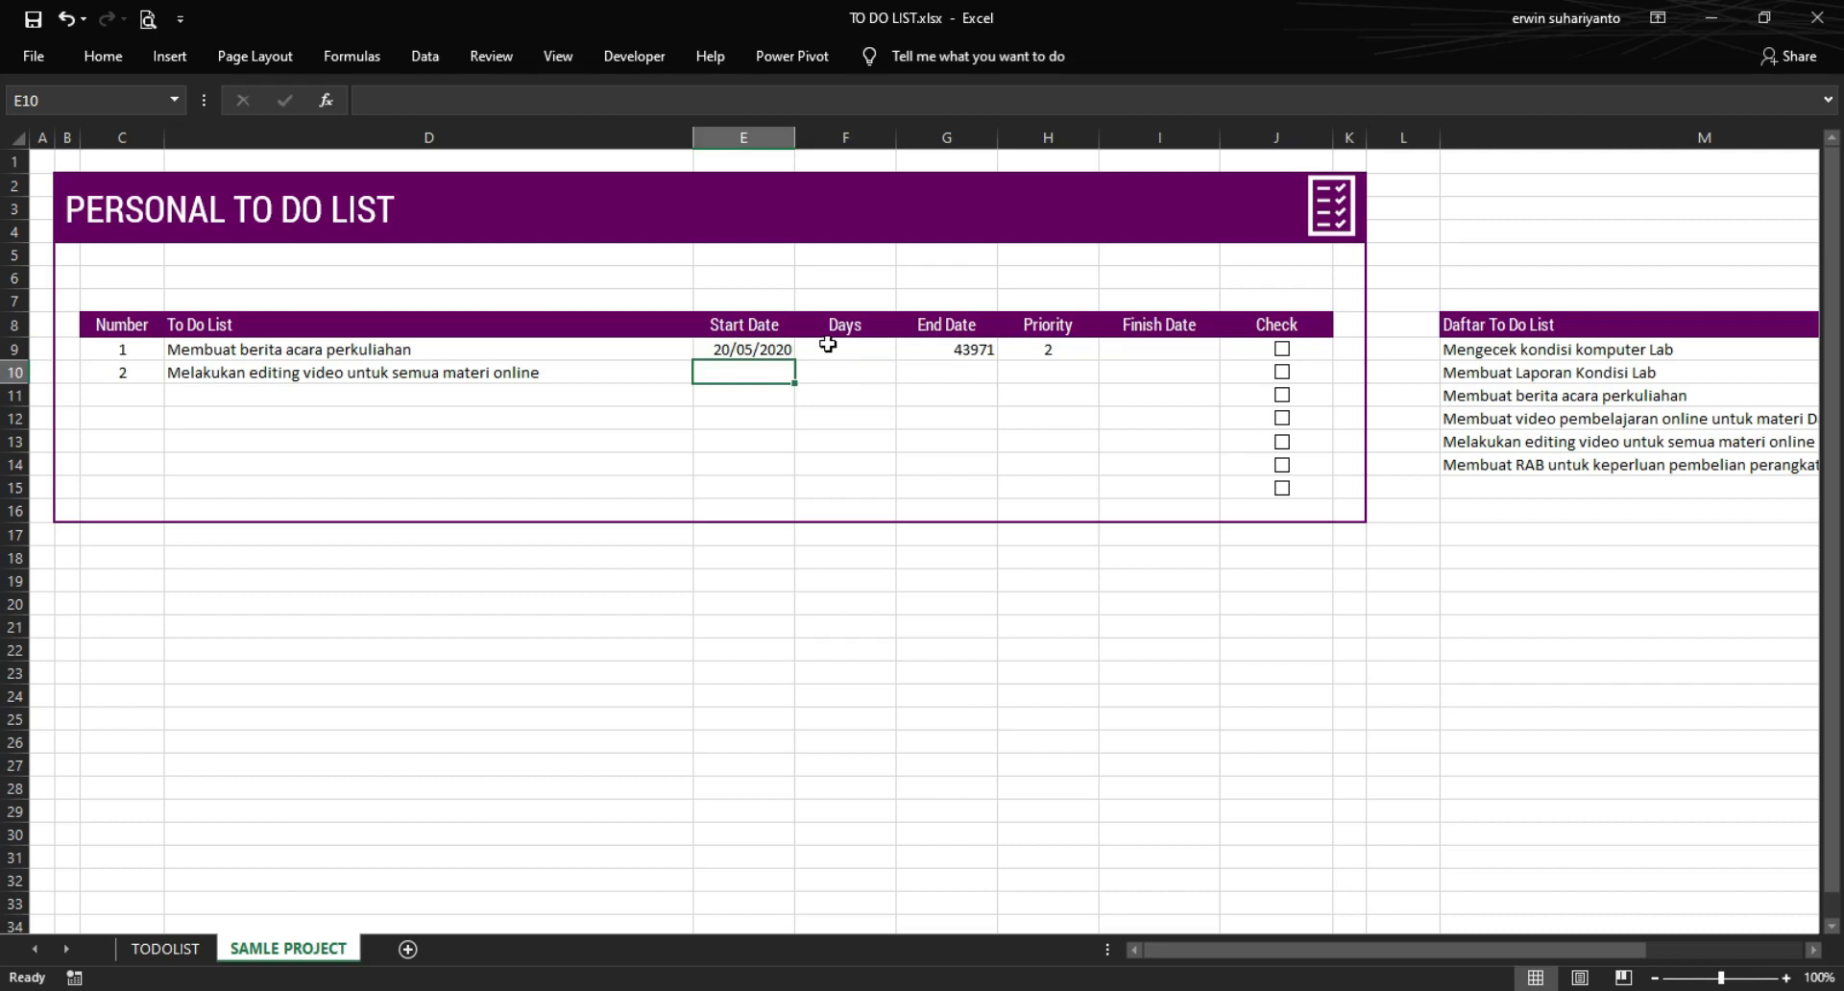
- Format the End Date cells G9:G15 as Short Date
click(930, 350)
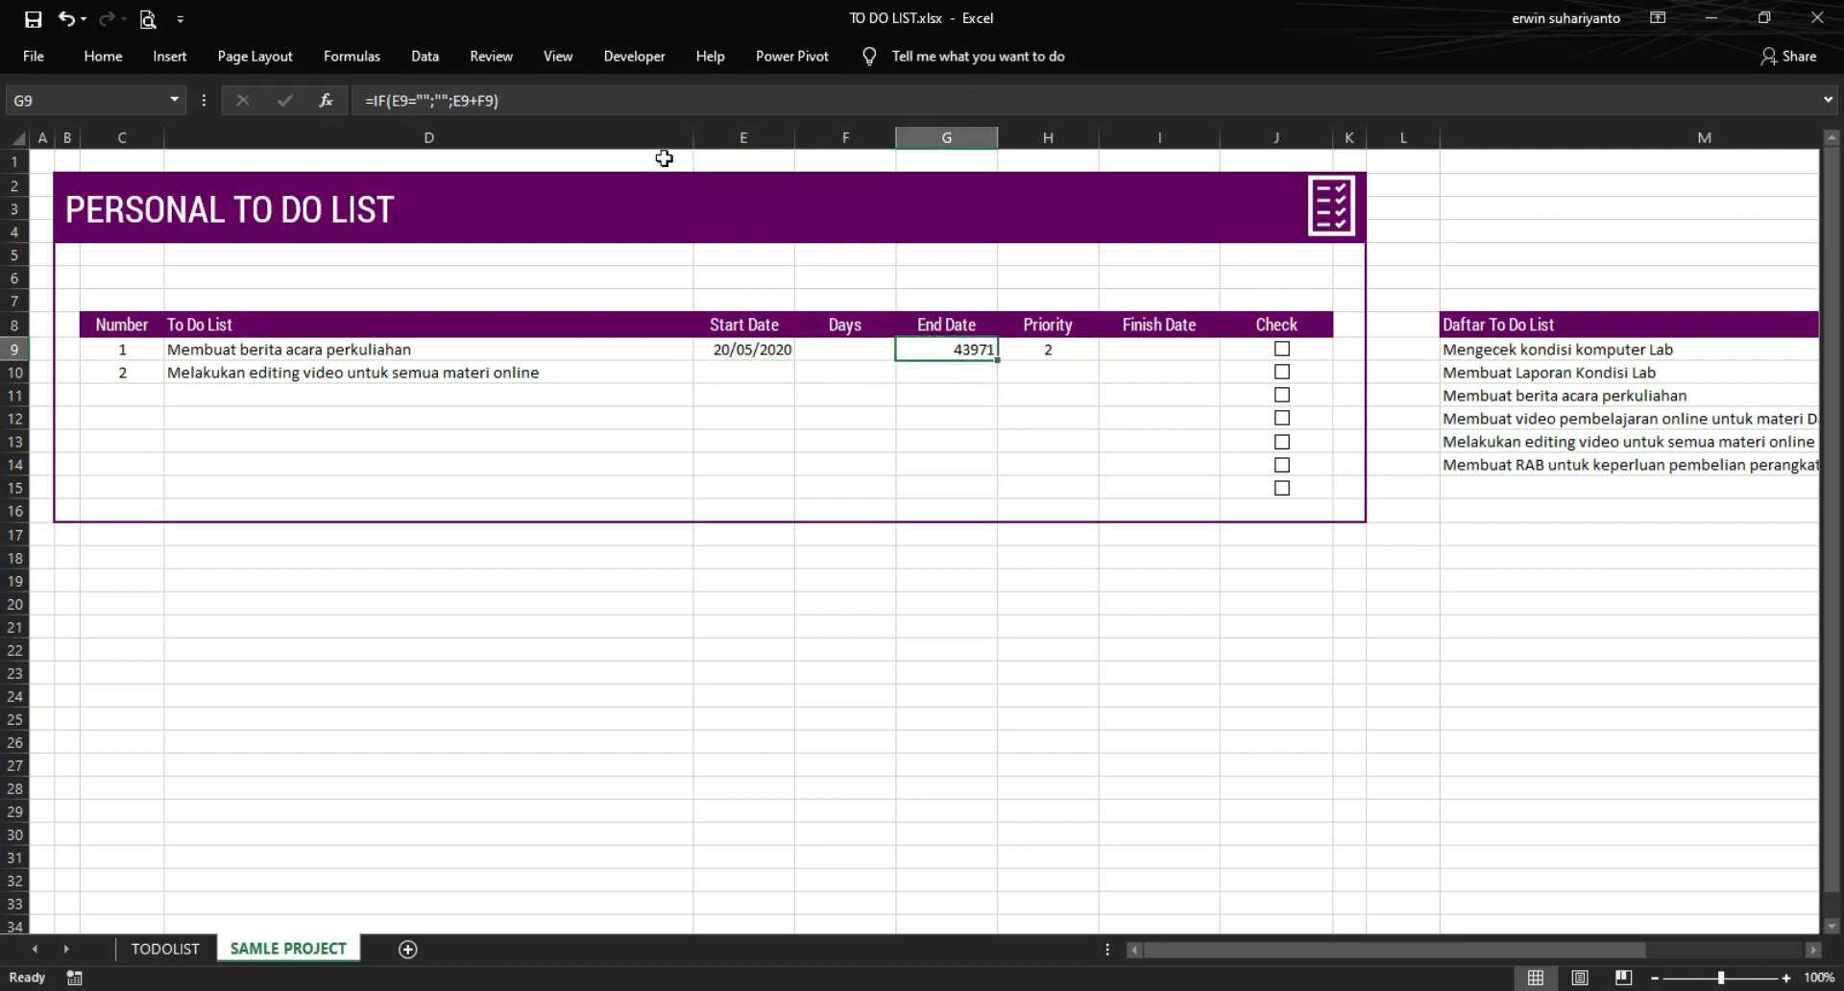
drag(947, 351, 955, 485)
click(103, 56)
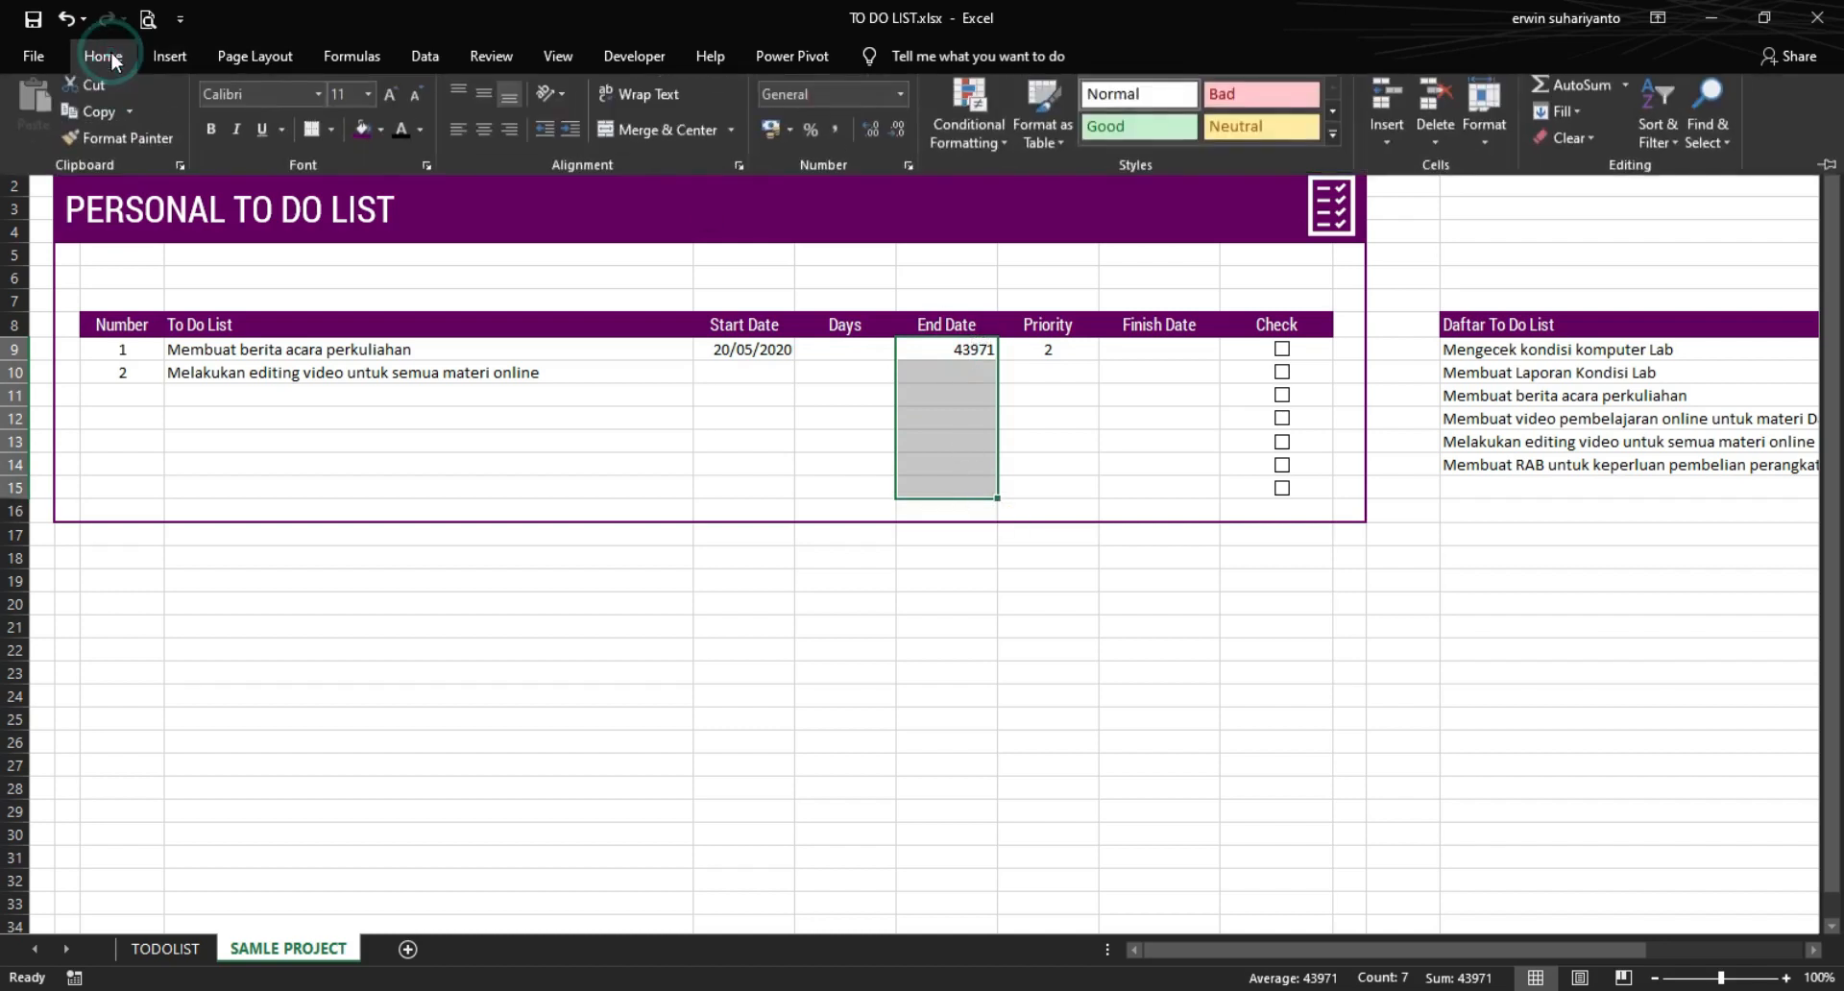
click(903, 106)
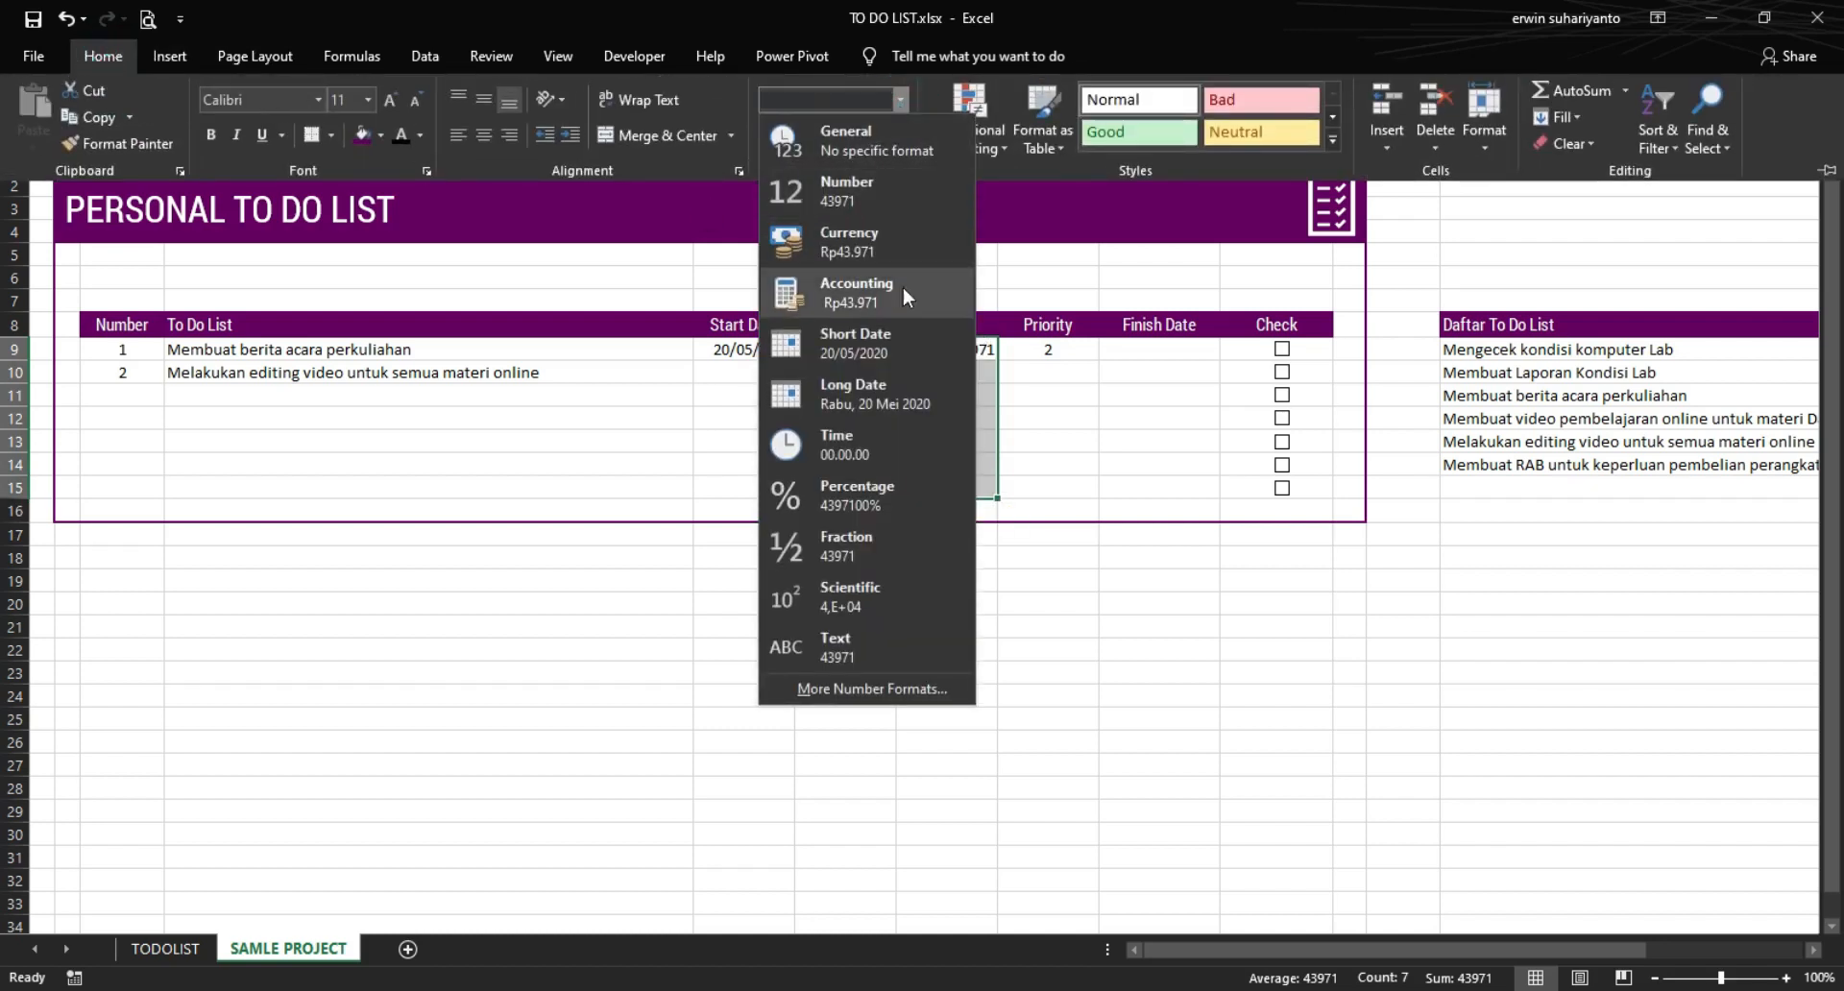
click(845, 341)
click(950, 351)
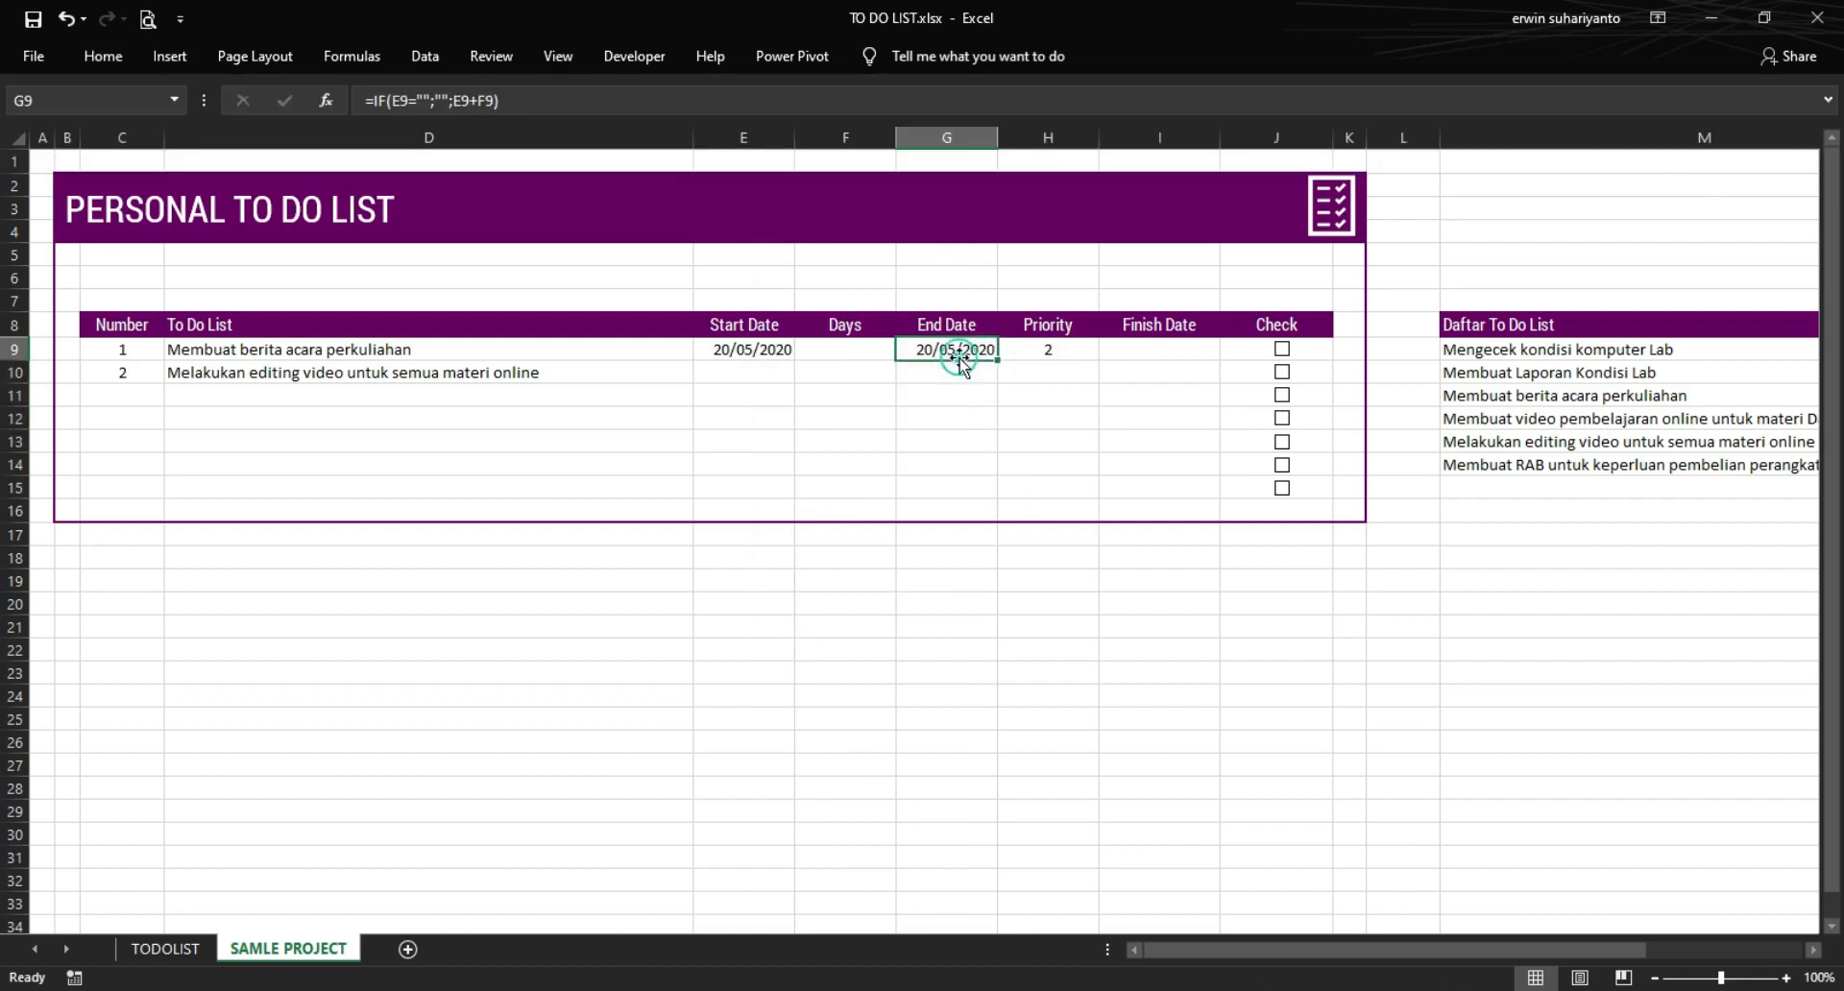
- Enter 2 as the number of days for the first task in F9
click(845, 355)
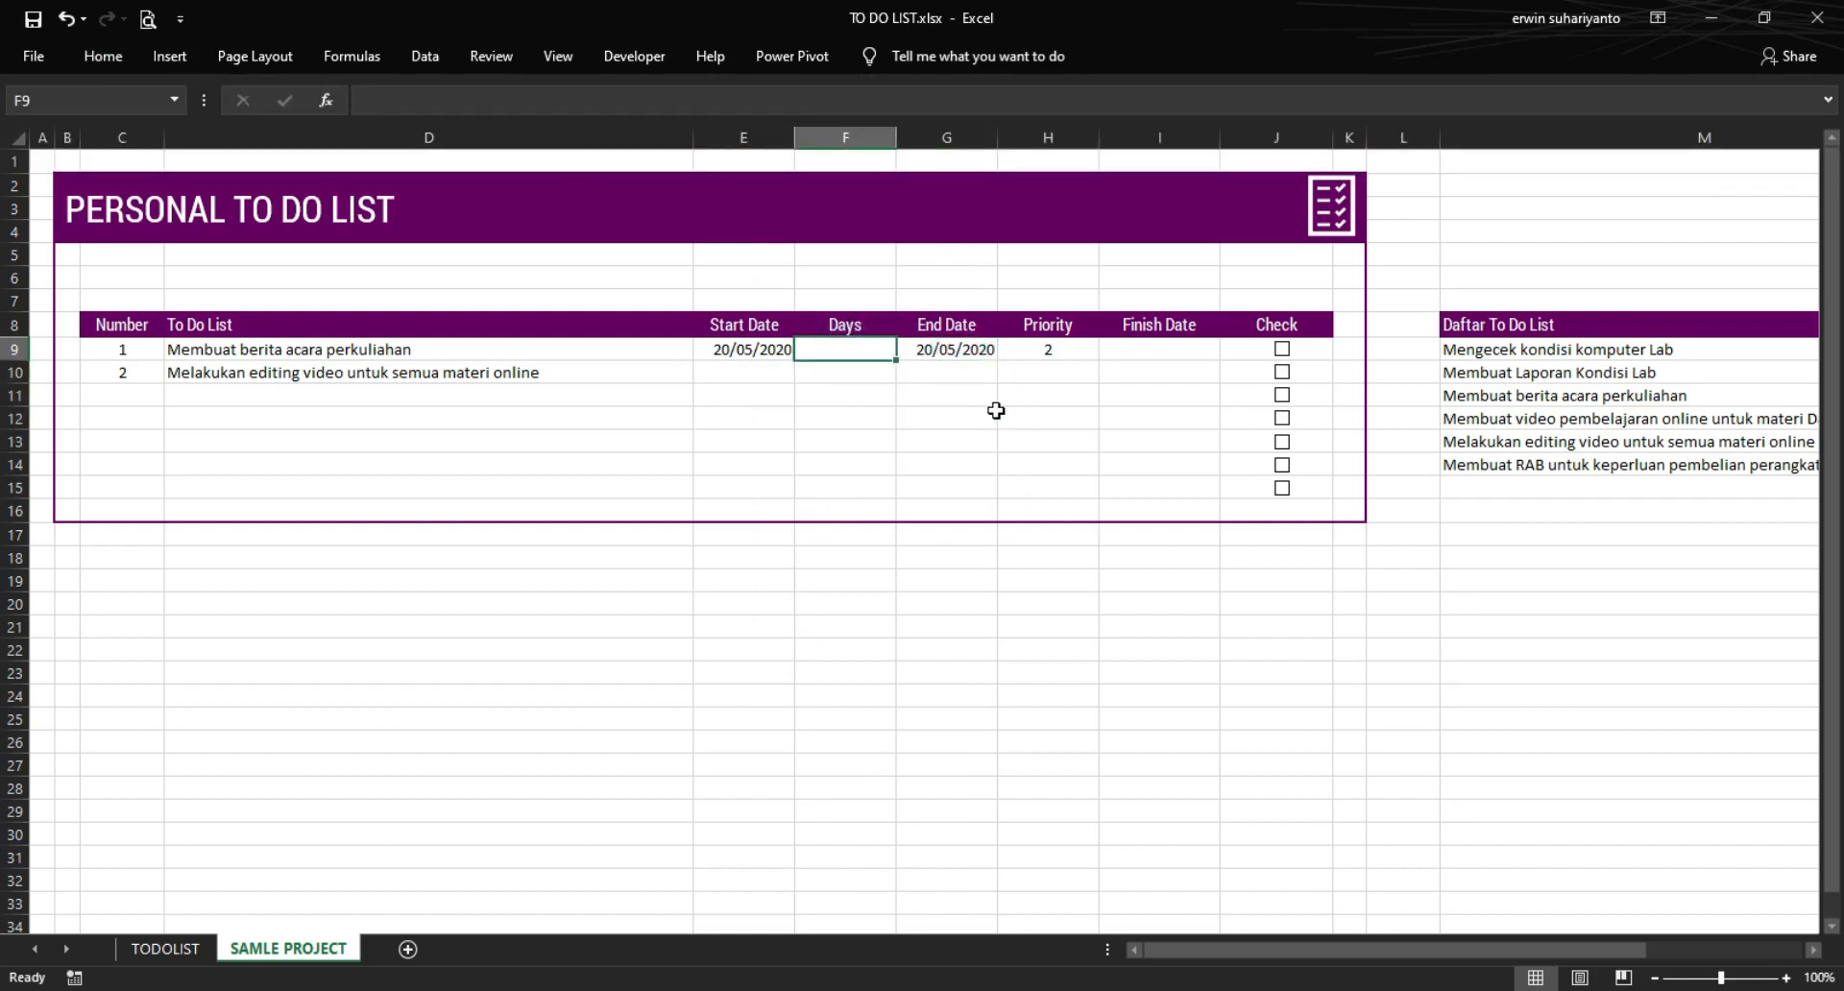
text(2)
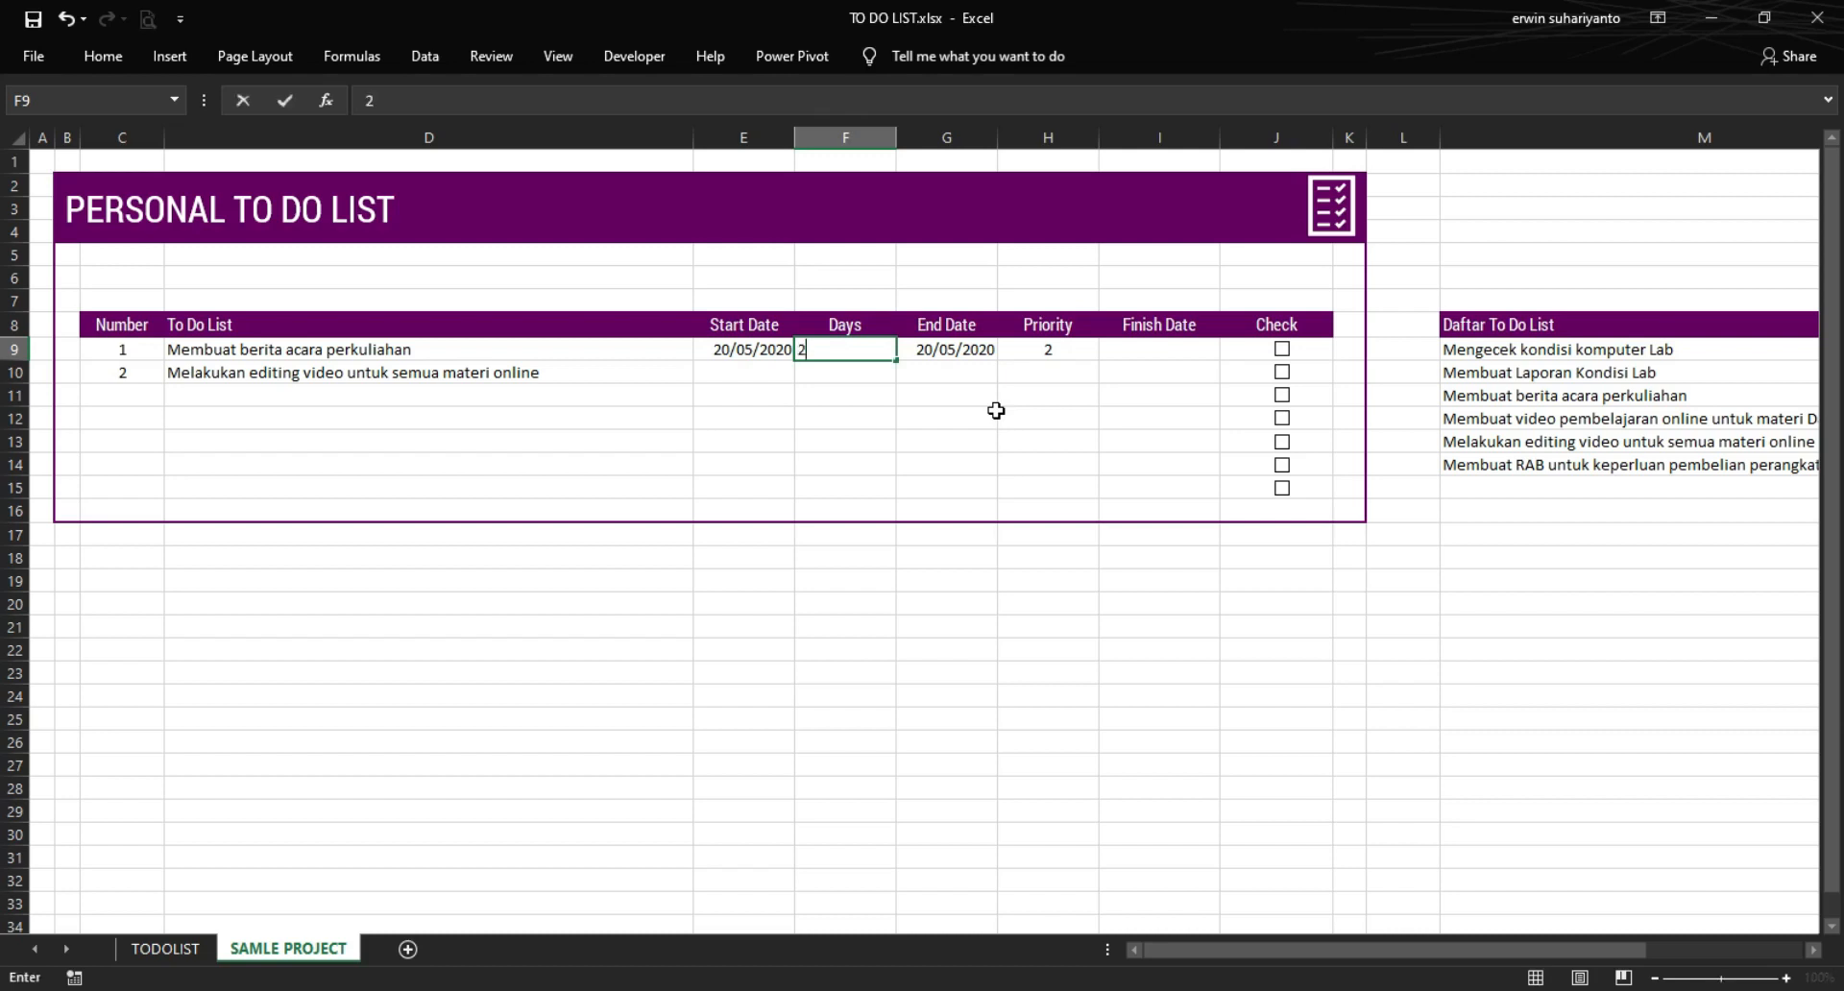
key(Return)
- Centre the Days cells F9:F15 horizontally
click(862, 351)
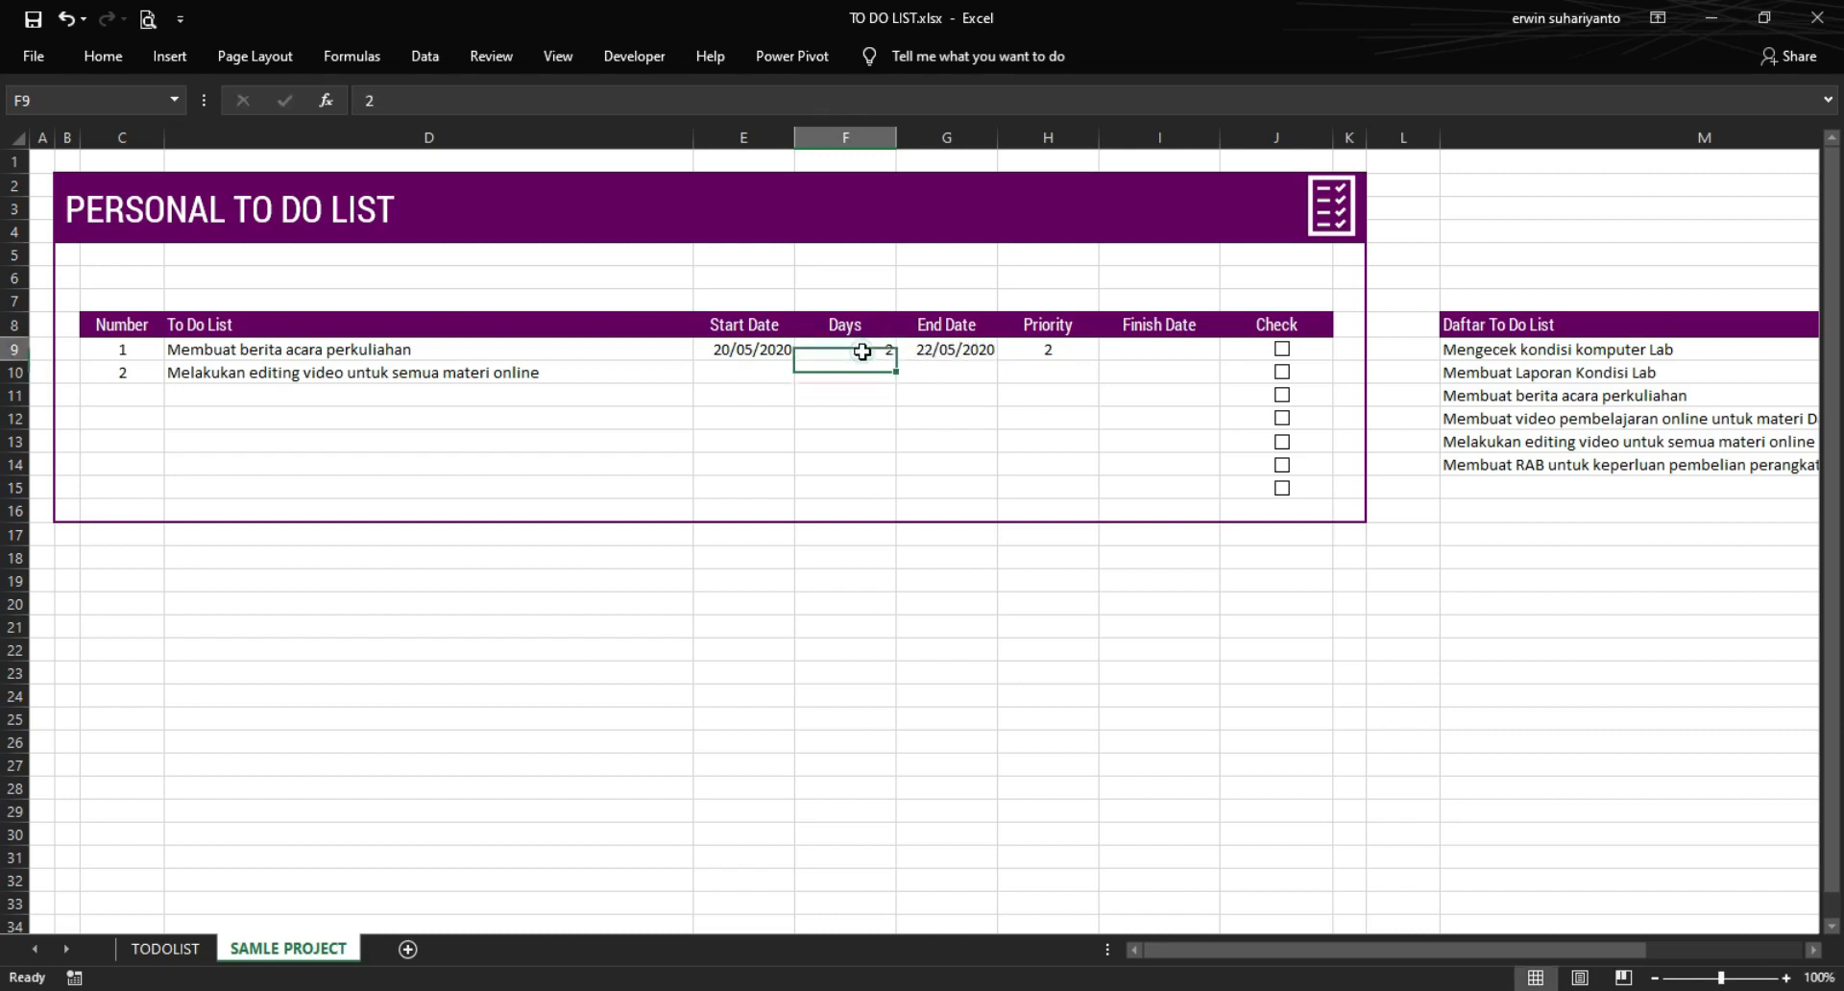
drag(861, 367, 859, 488)
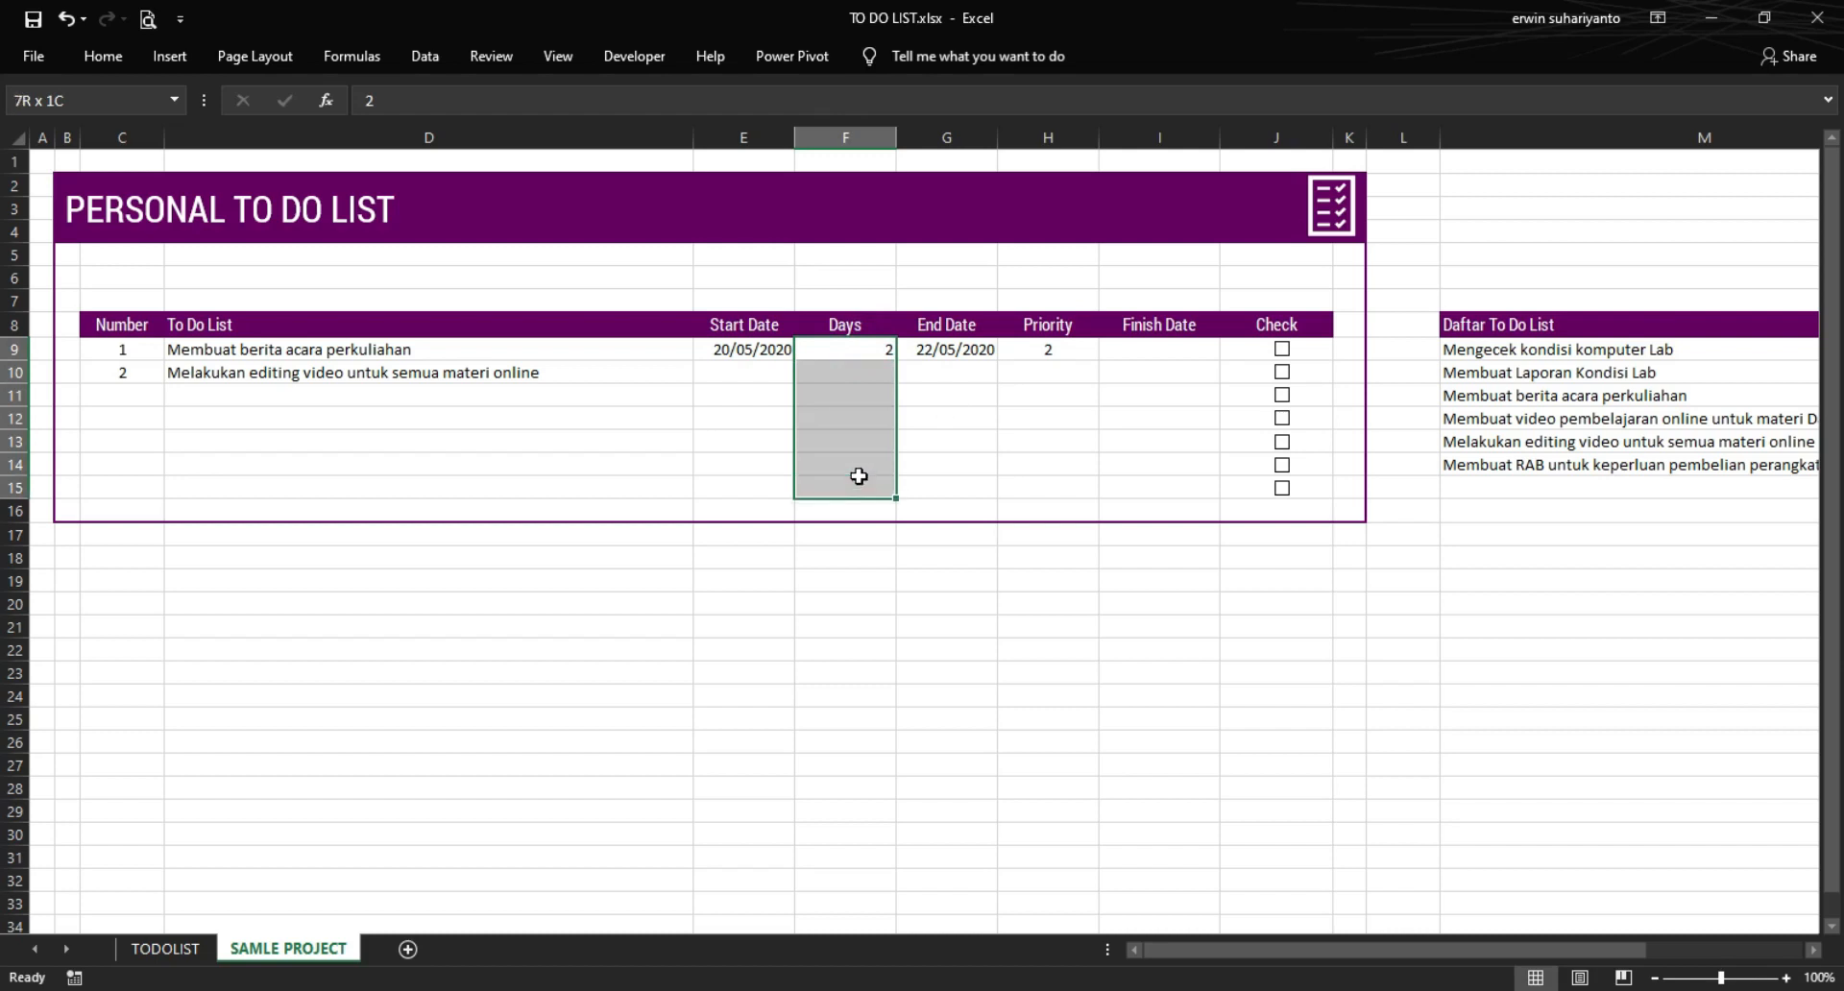
click(100, 62)
click(481, 104)
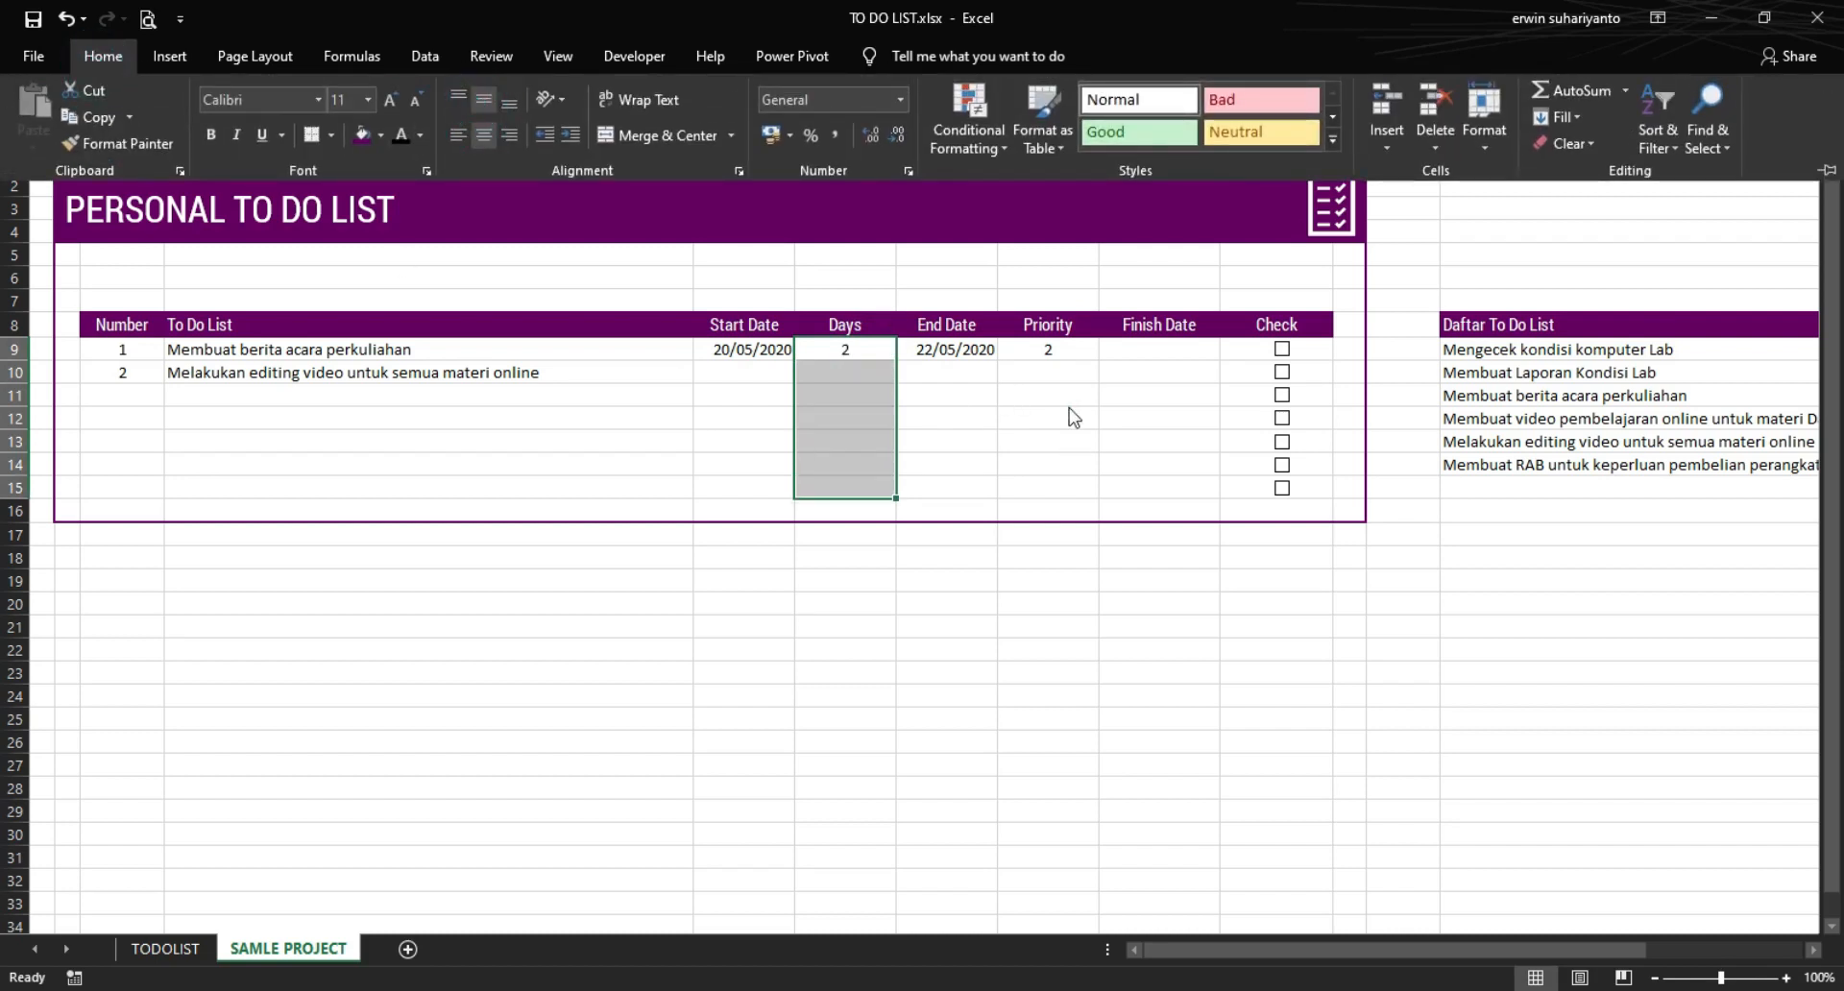
click(1069, 407)
- Test the first task's check box by ticking it, viewing the True/False column, and clearing it again
click(1139, 351)
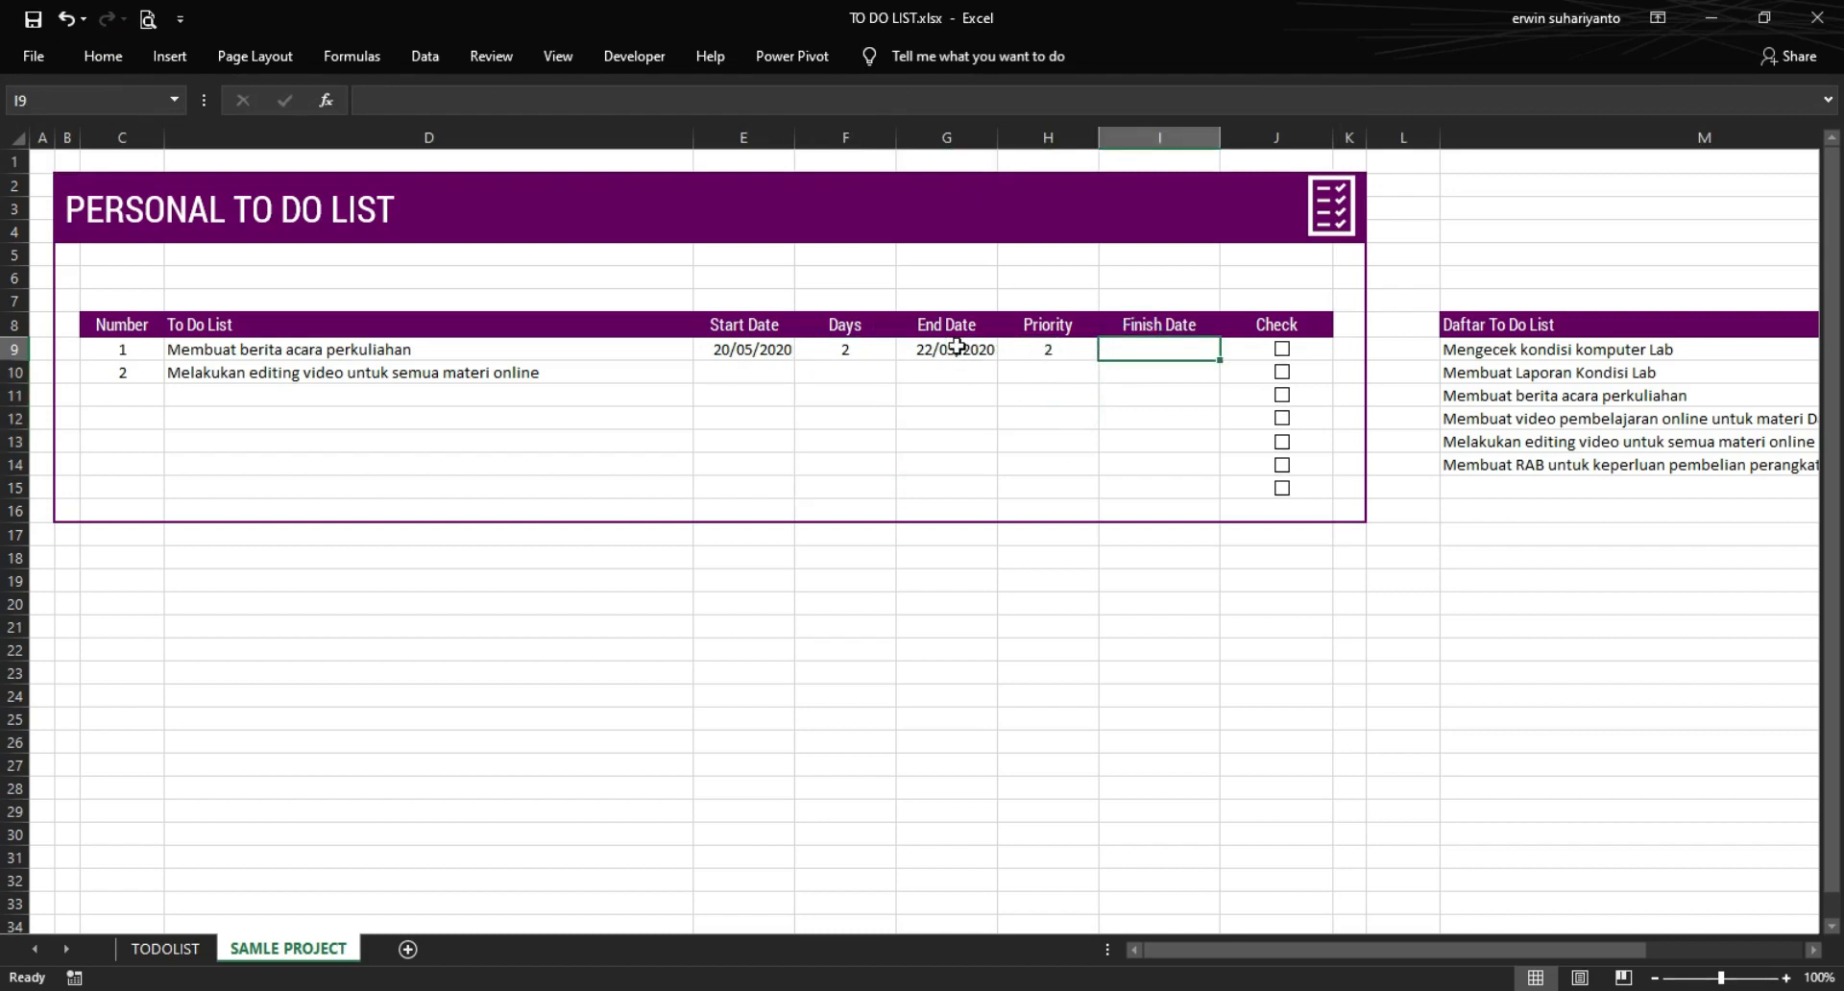
click(1280, 355)
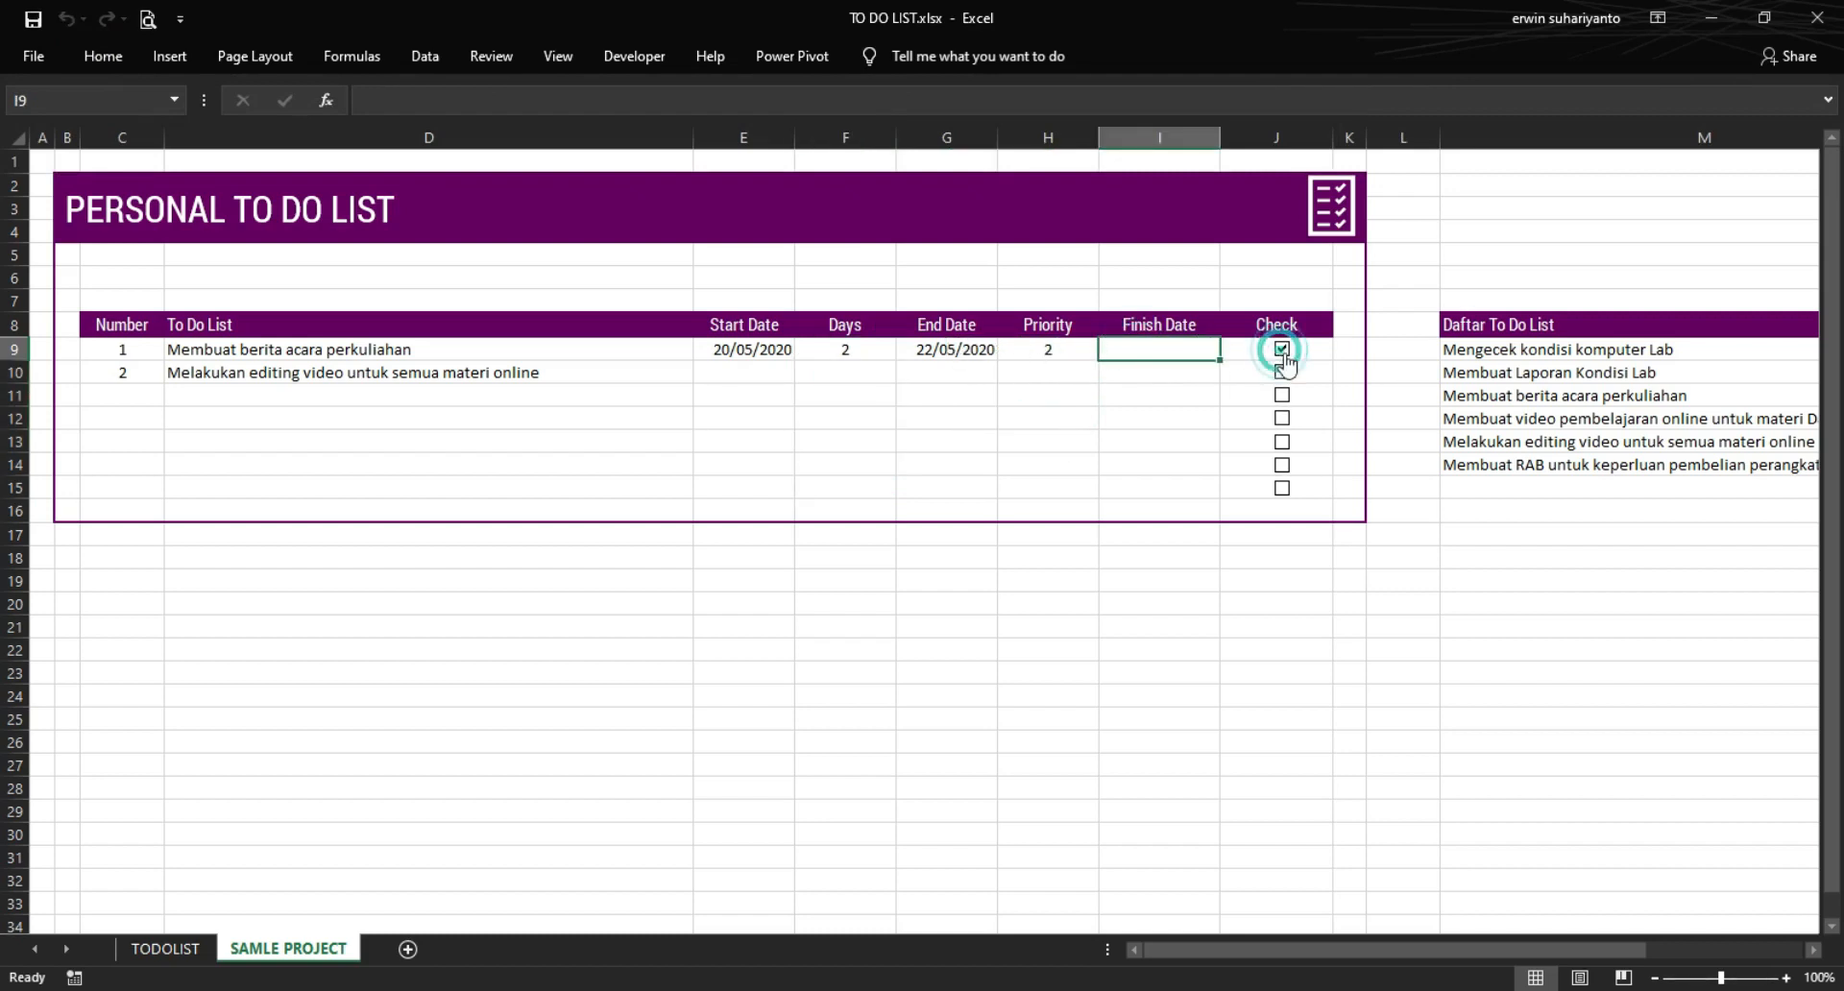
drag(1362, 951, 1522, 949)
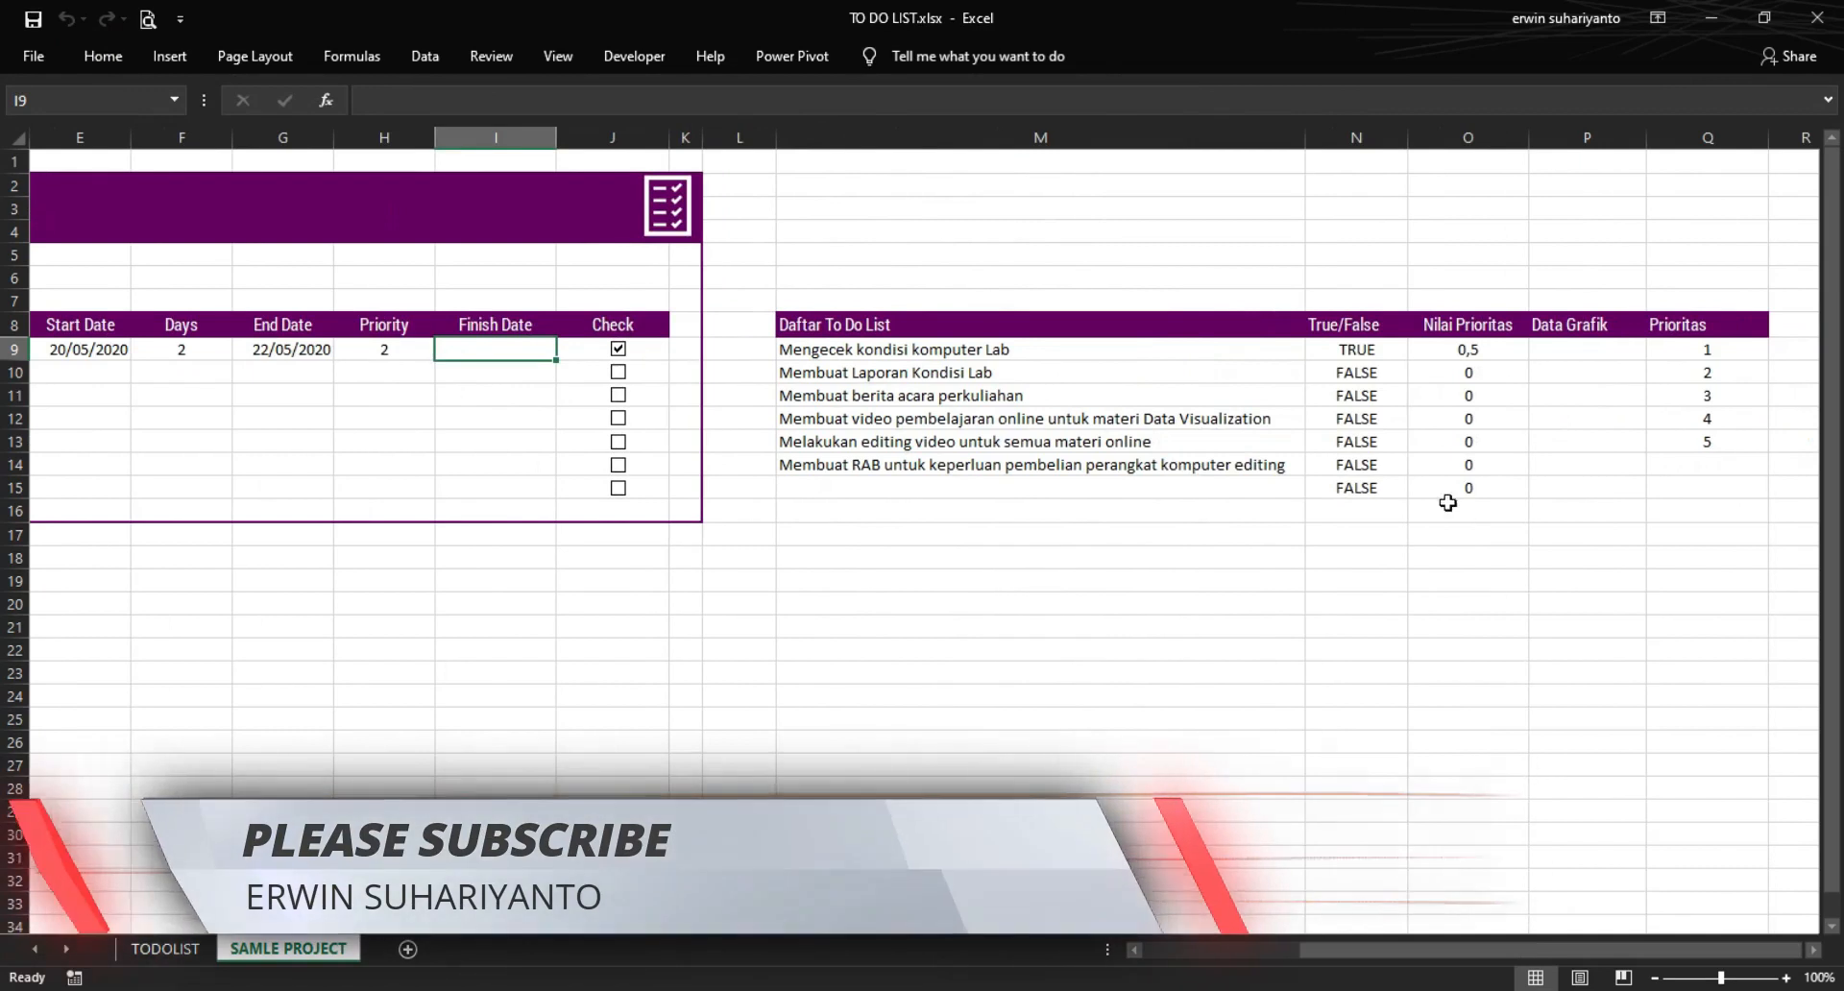
click(614, 347)
drag(1333, 950, 1138, 955)
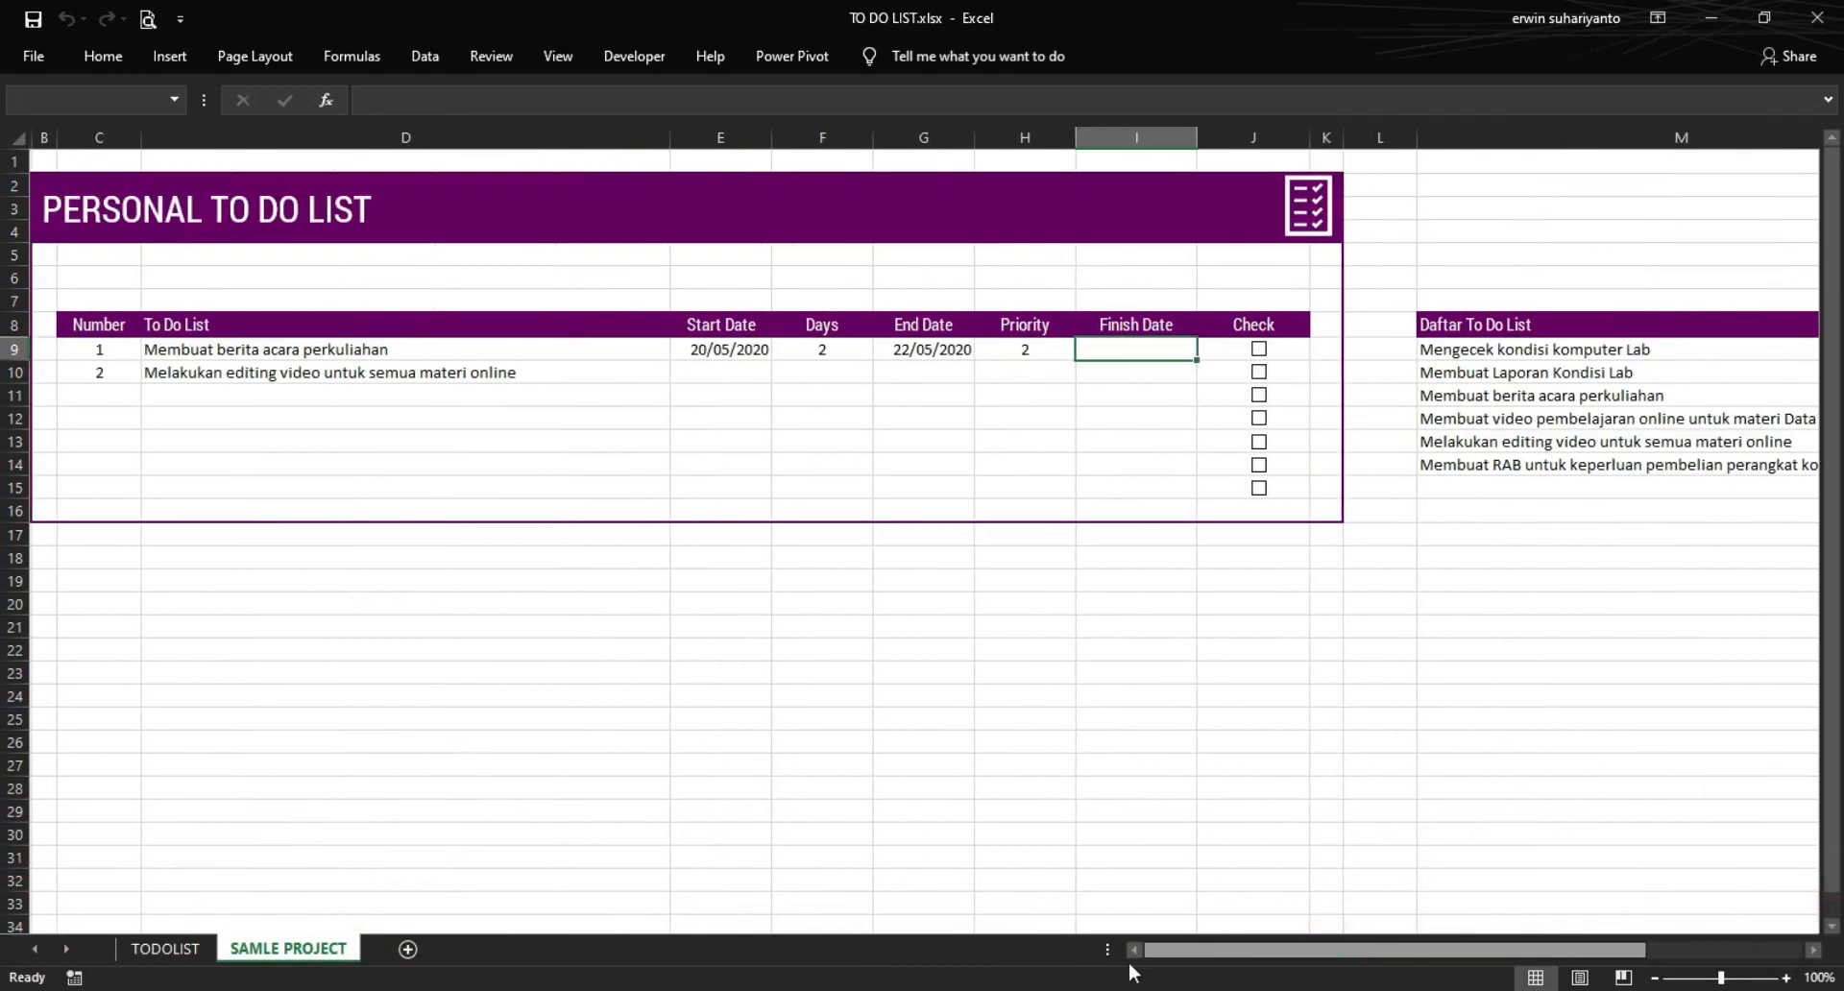
- Enter 19/5/2020 as the start date and 8 as the number of days for the second task in row 10
click(750, 364)
text(19/5/2020)
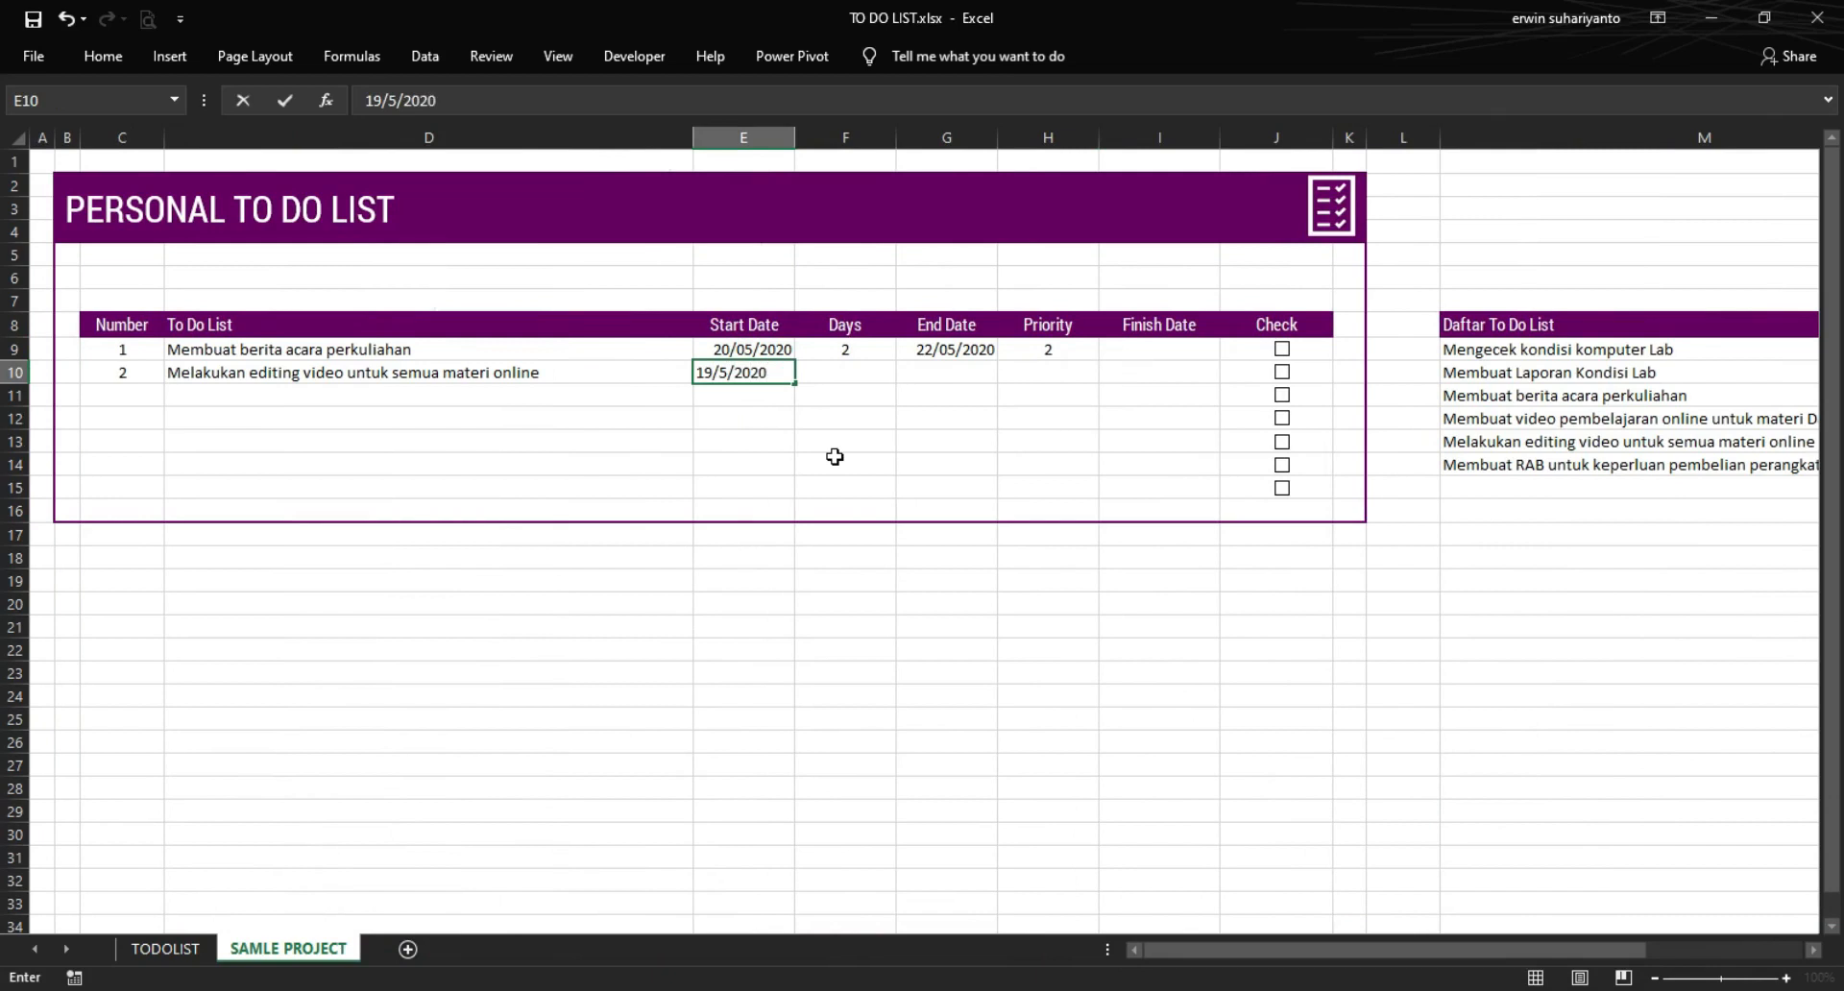
key(Tab)
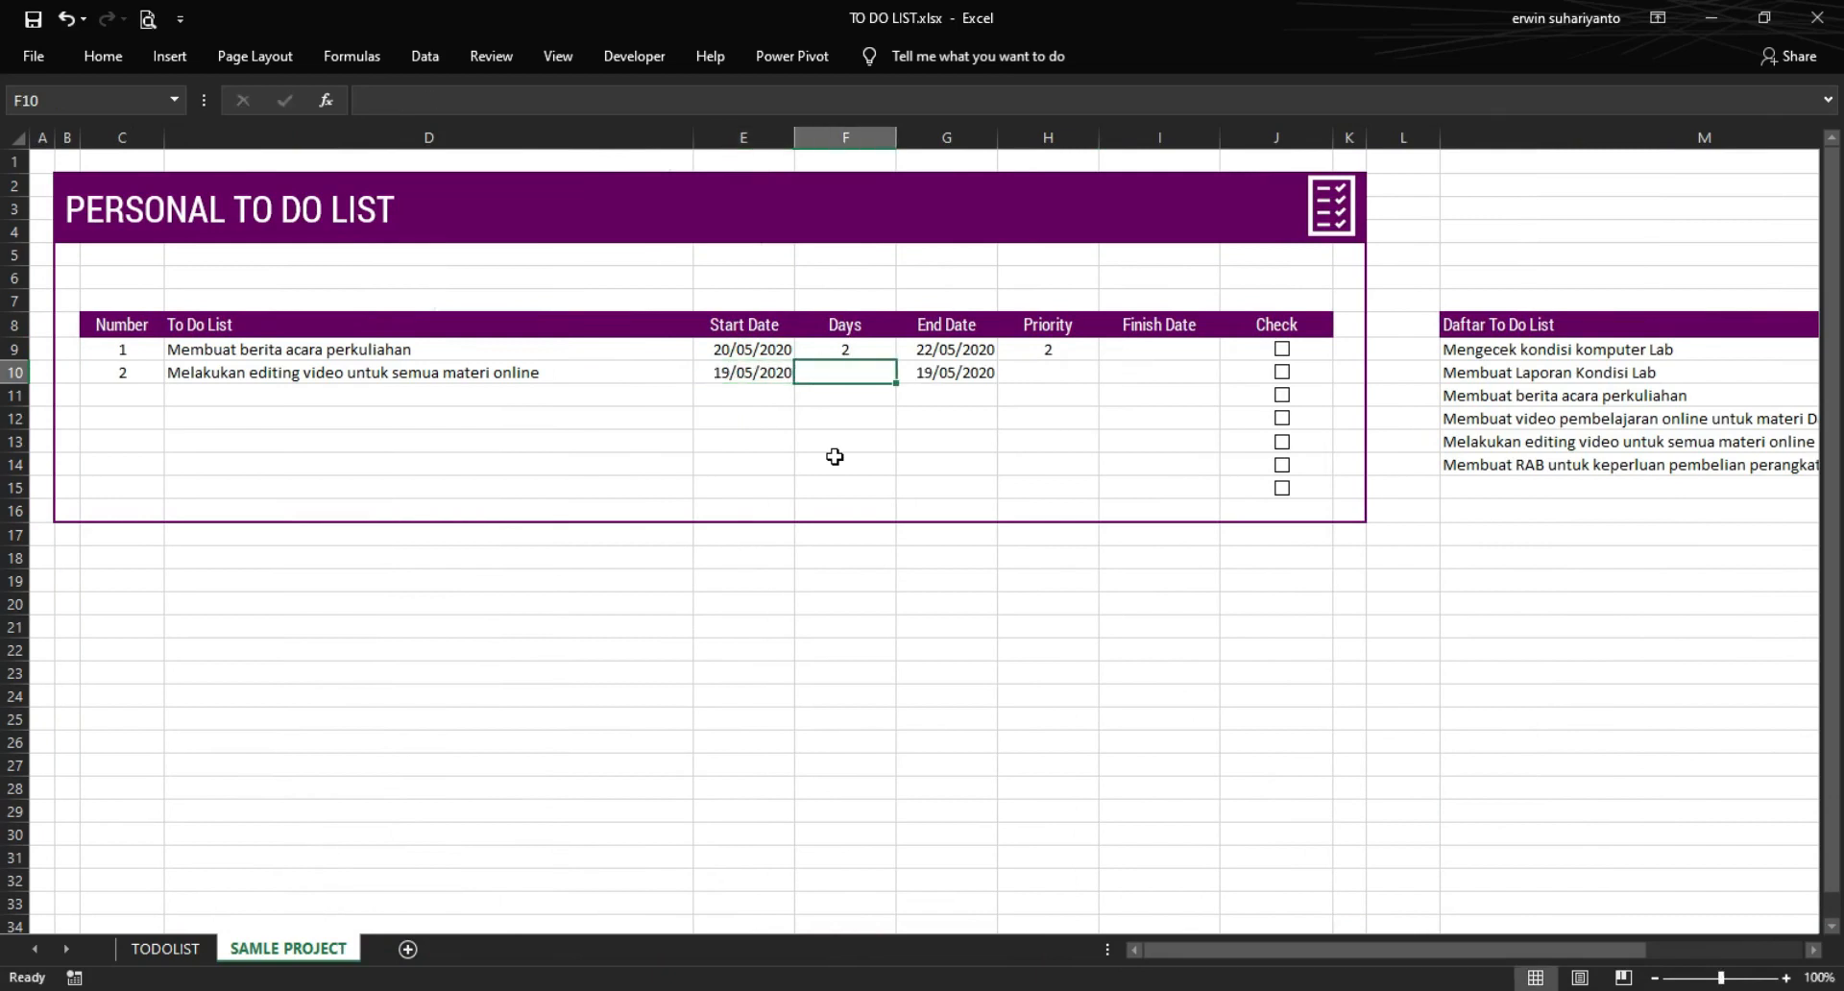
text(8)
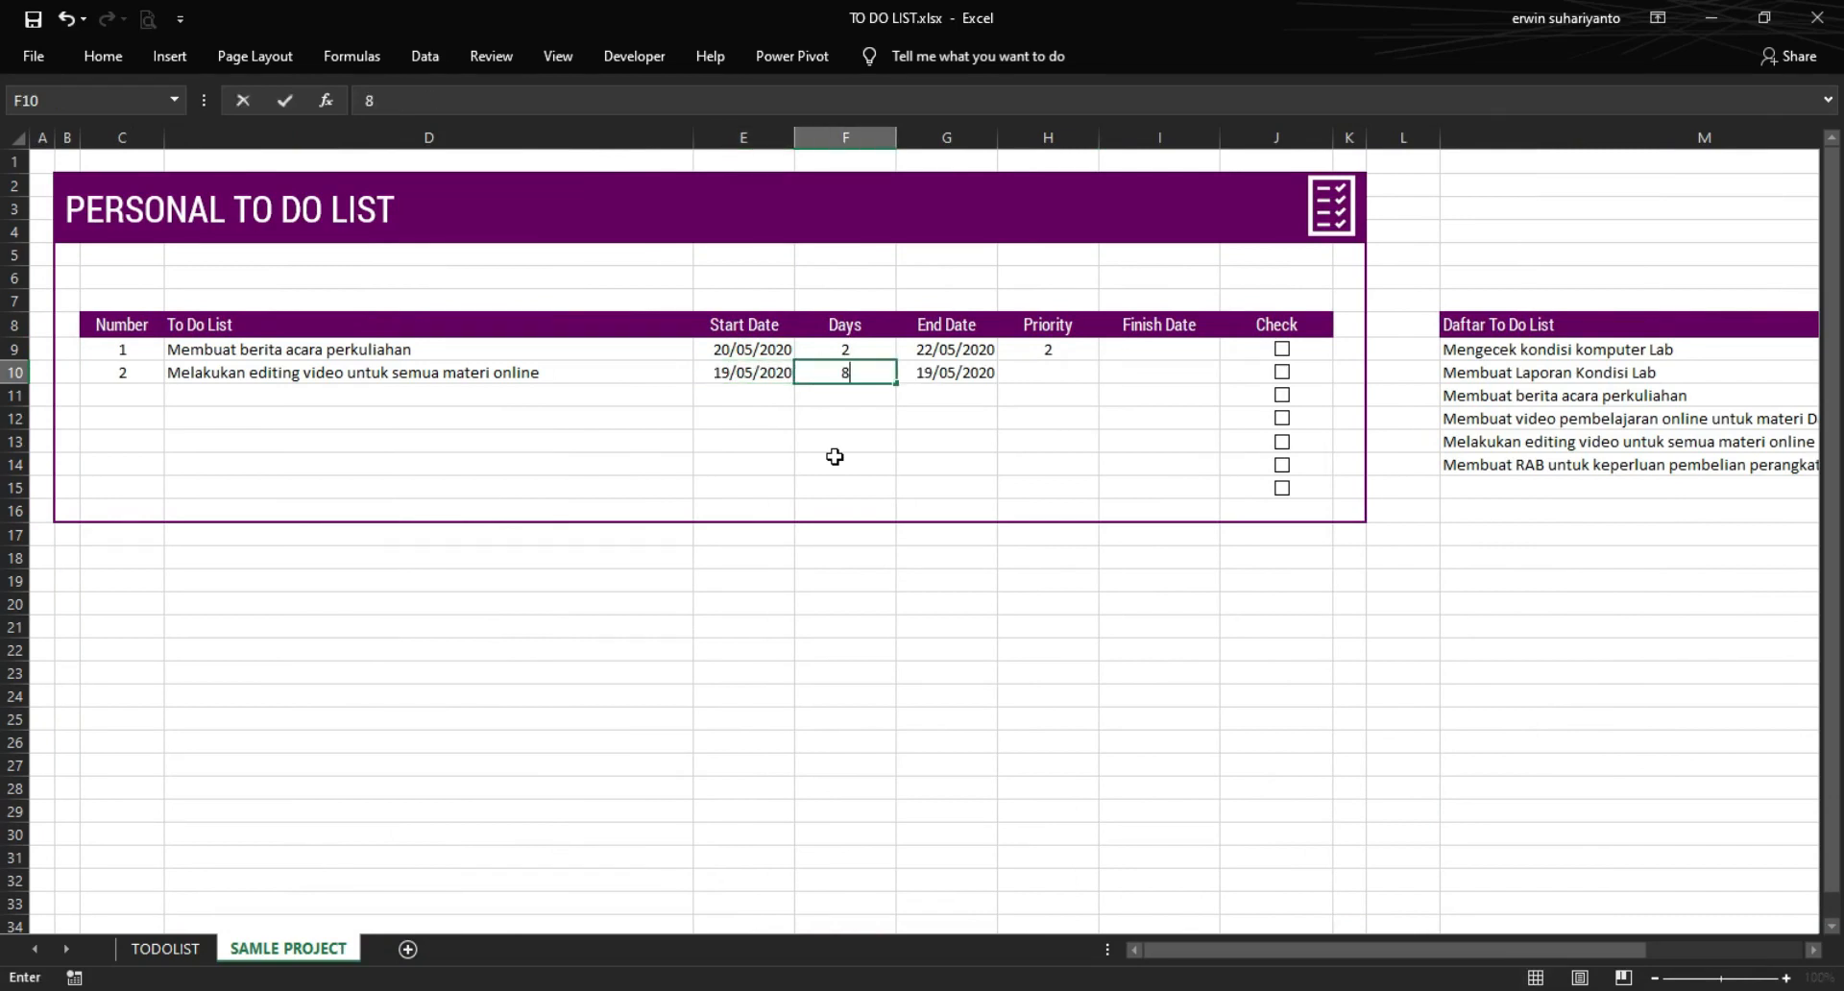
key(Return)
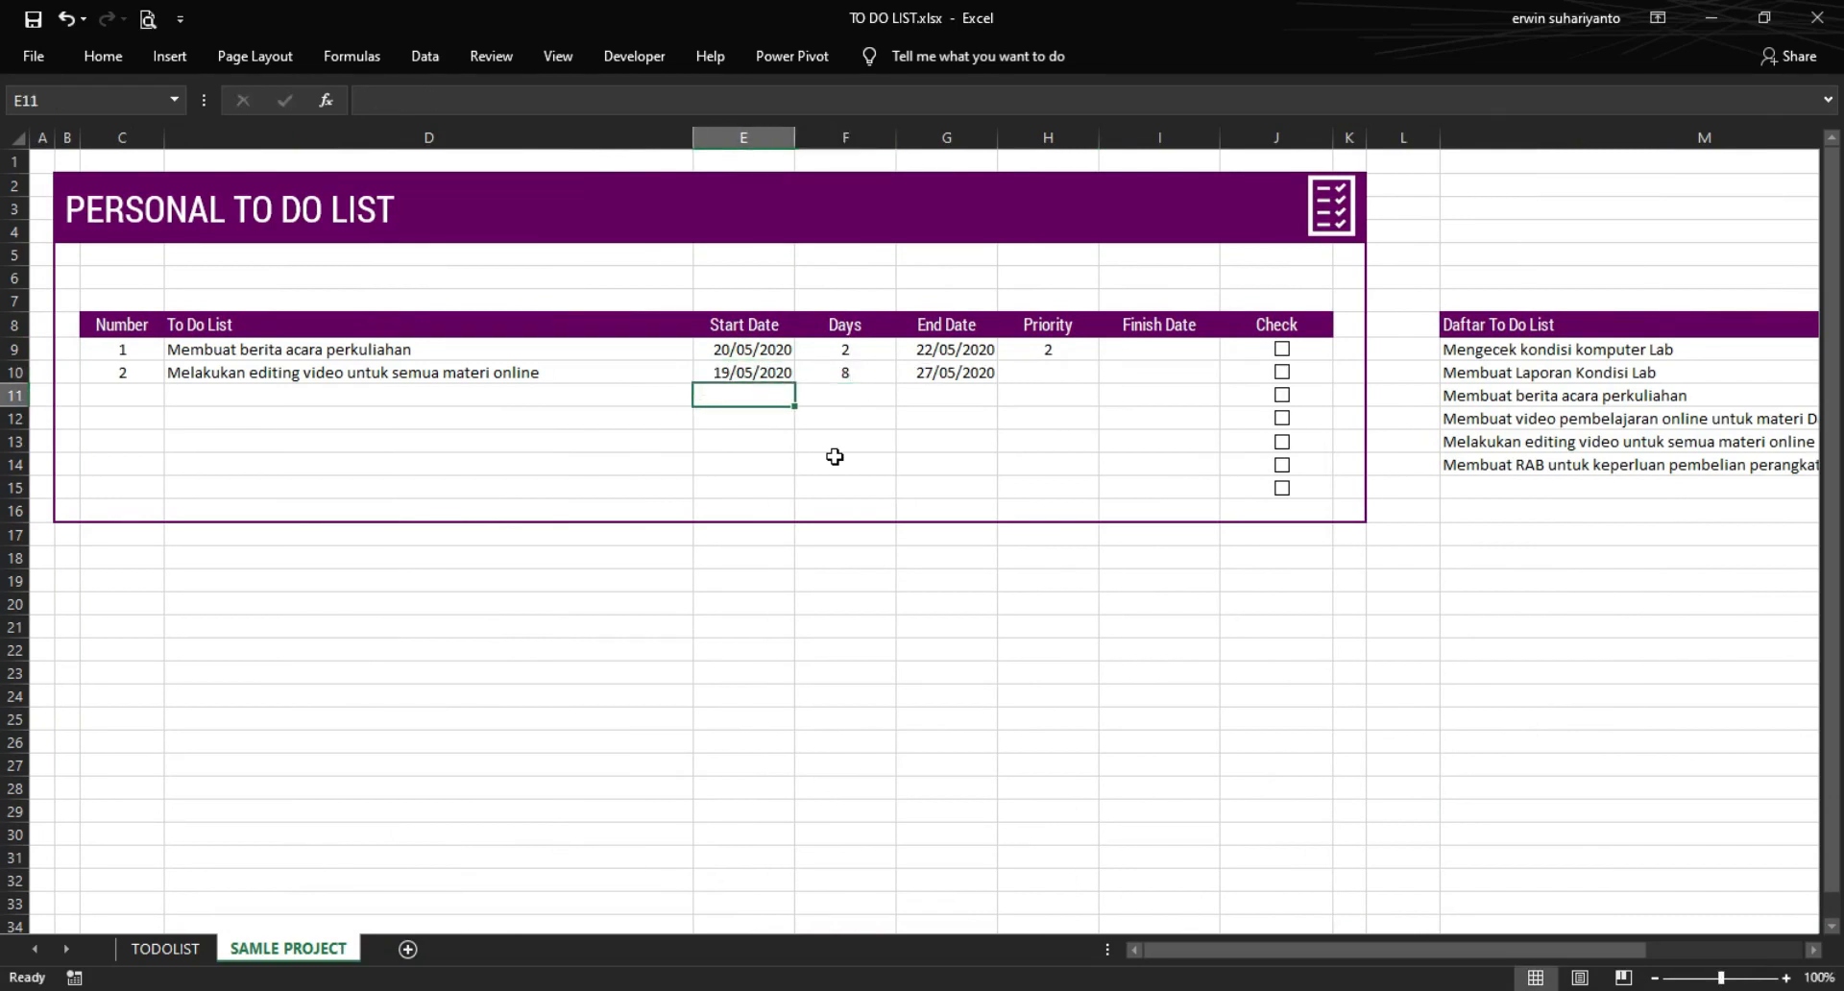
- Set the second task's priority in H10 to 1
click(939, 375)
click(1056, 372)
click(1110, 374)
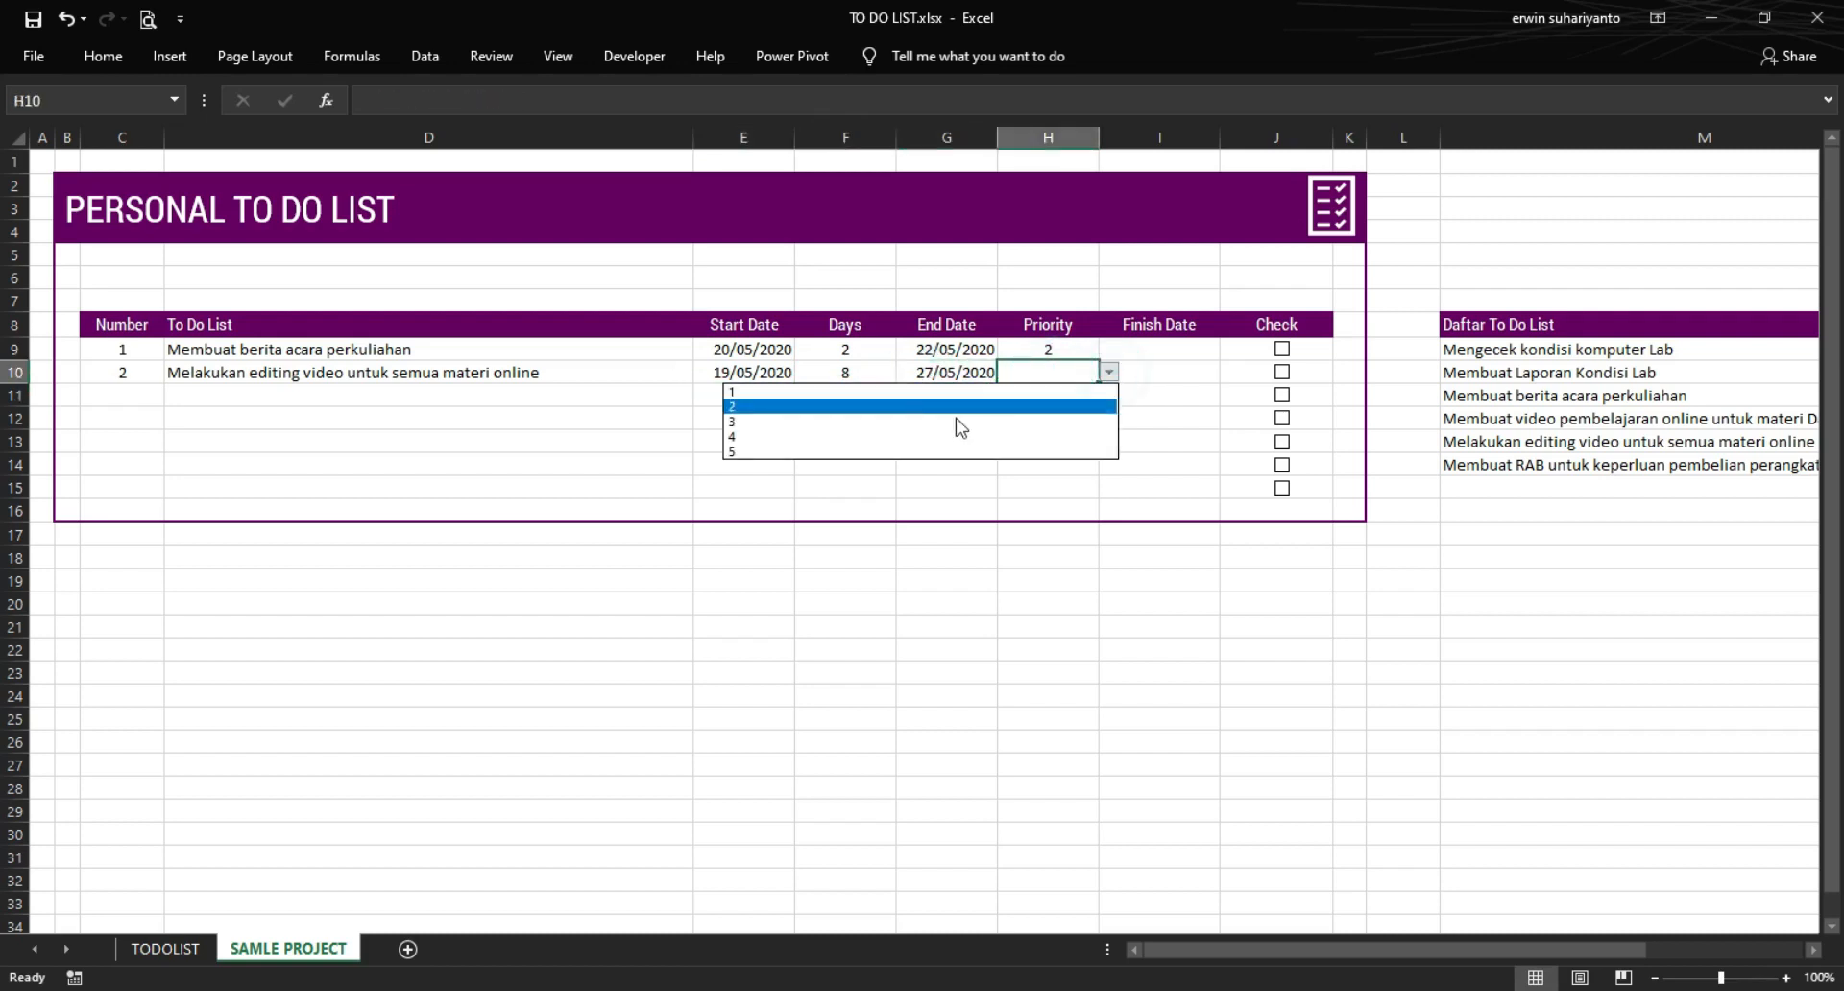
click(928, 395)
click(1123, 426)
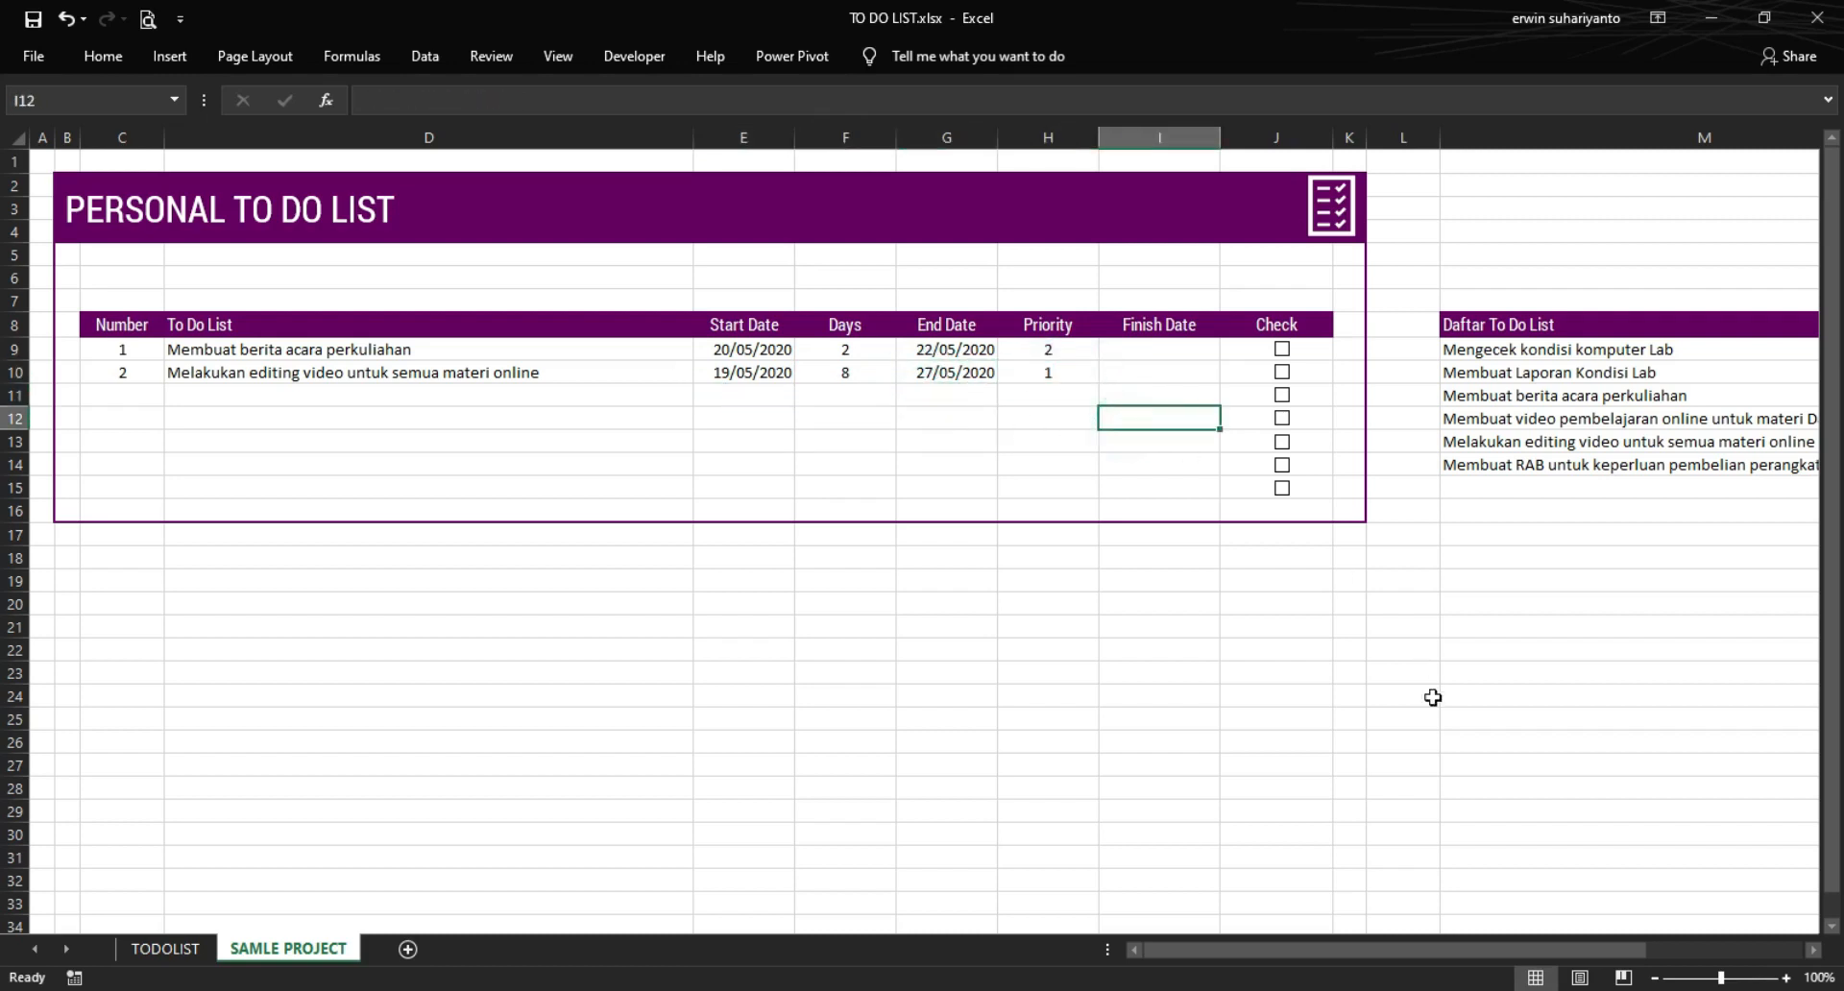
- Examine the Data Grafik formula in P9 of the TODOLIST sheet and the cells it refers to
drag(1437, 948, 1672, 949)
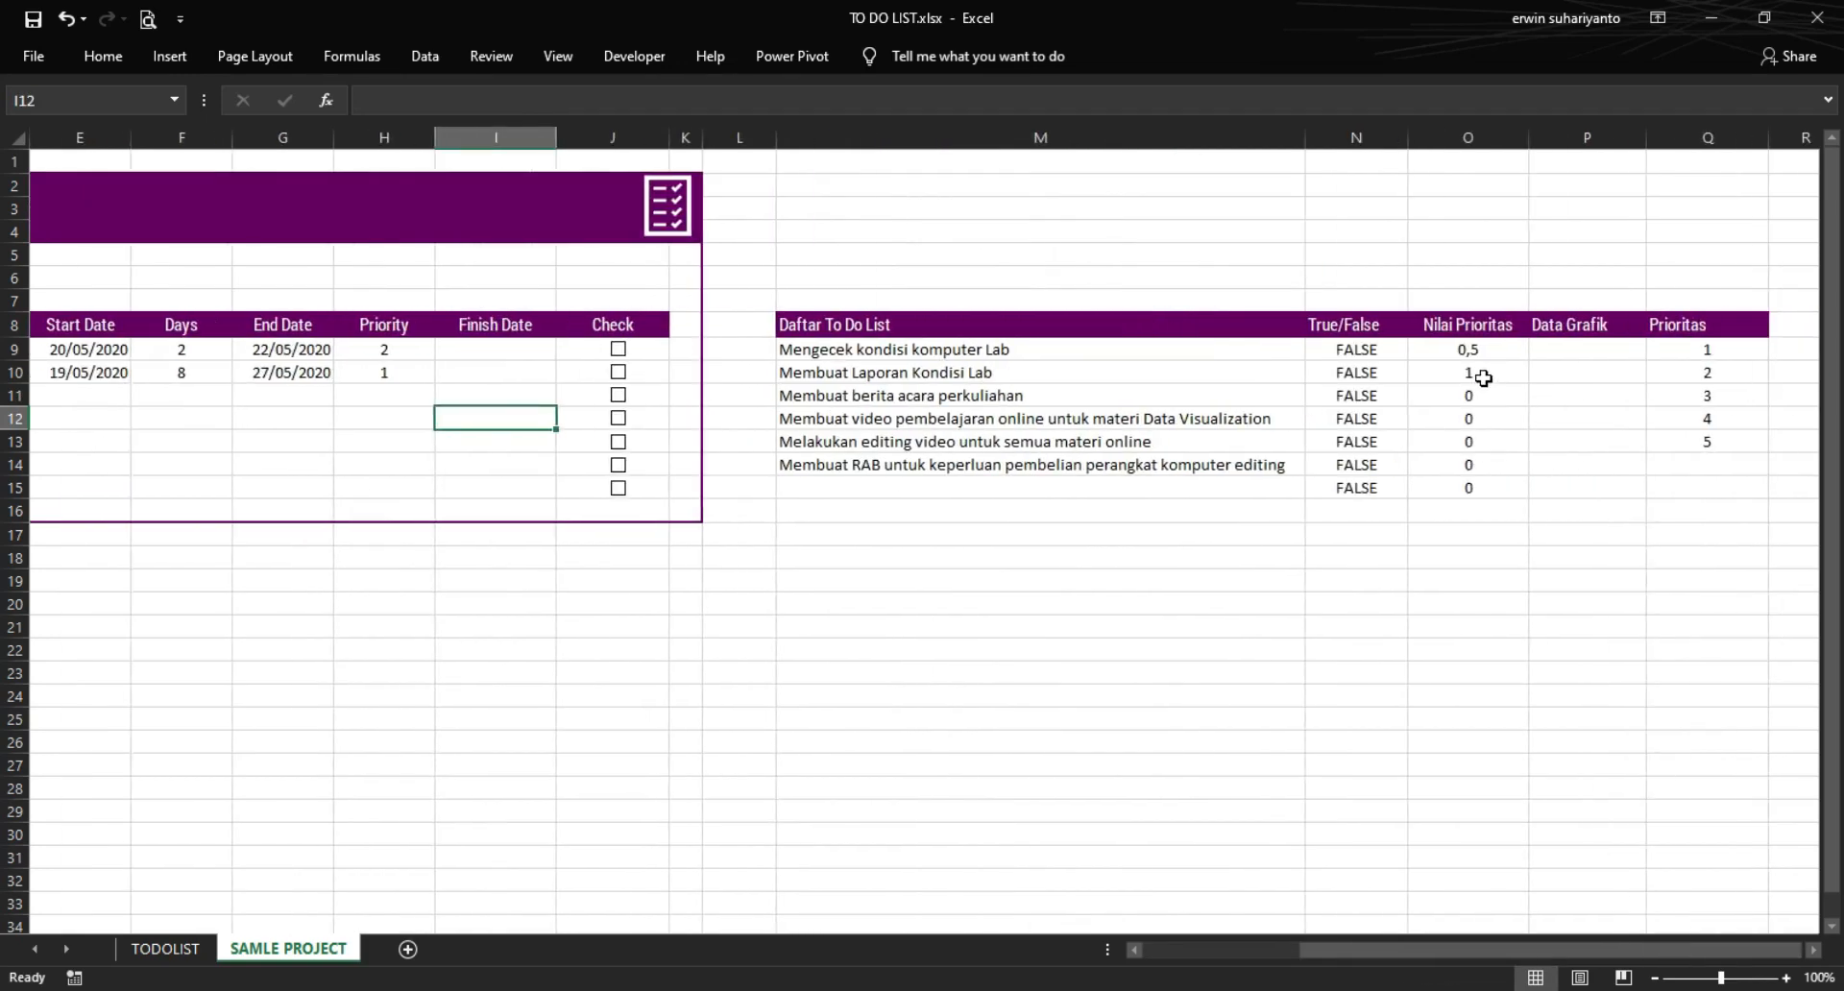
click(169, 949)
click(1585, 354)
click(136, 954)
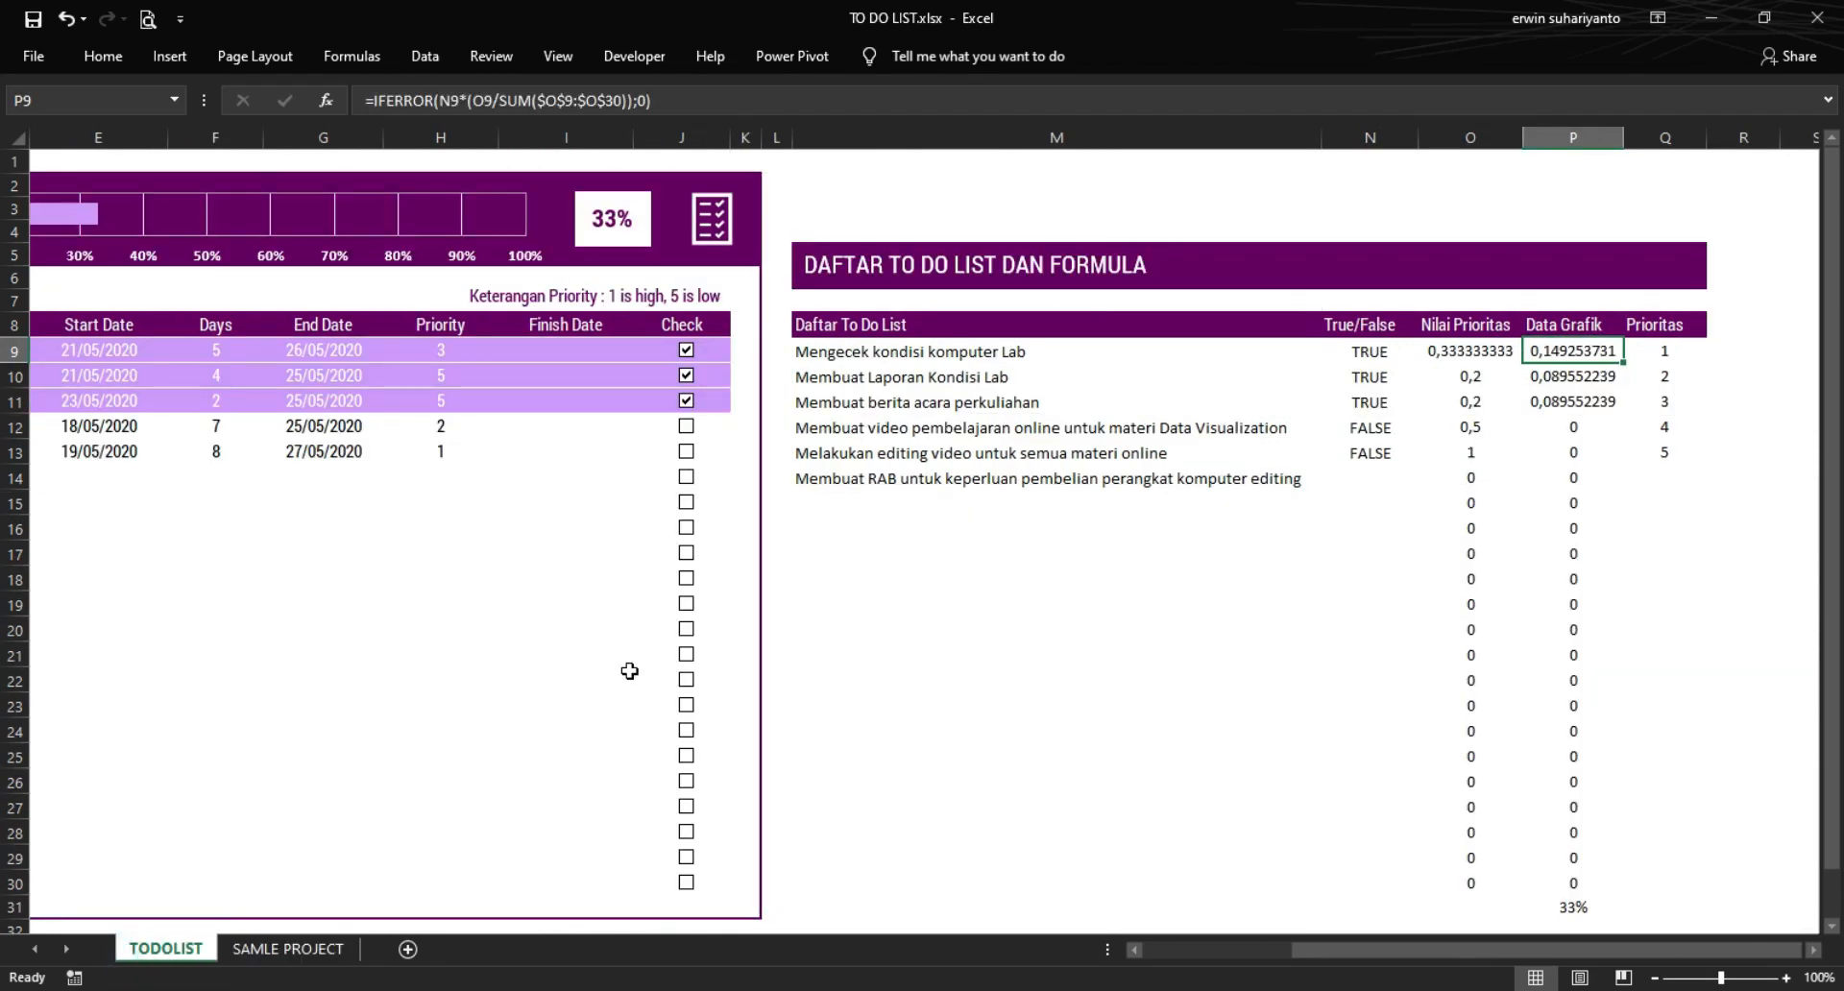
click(663, 101)
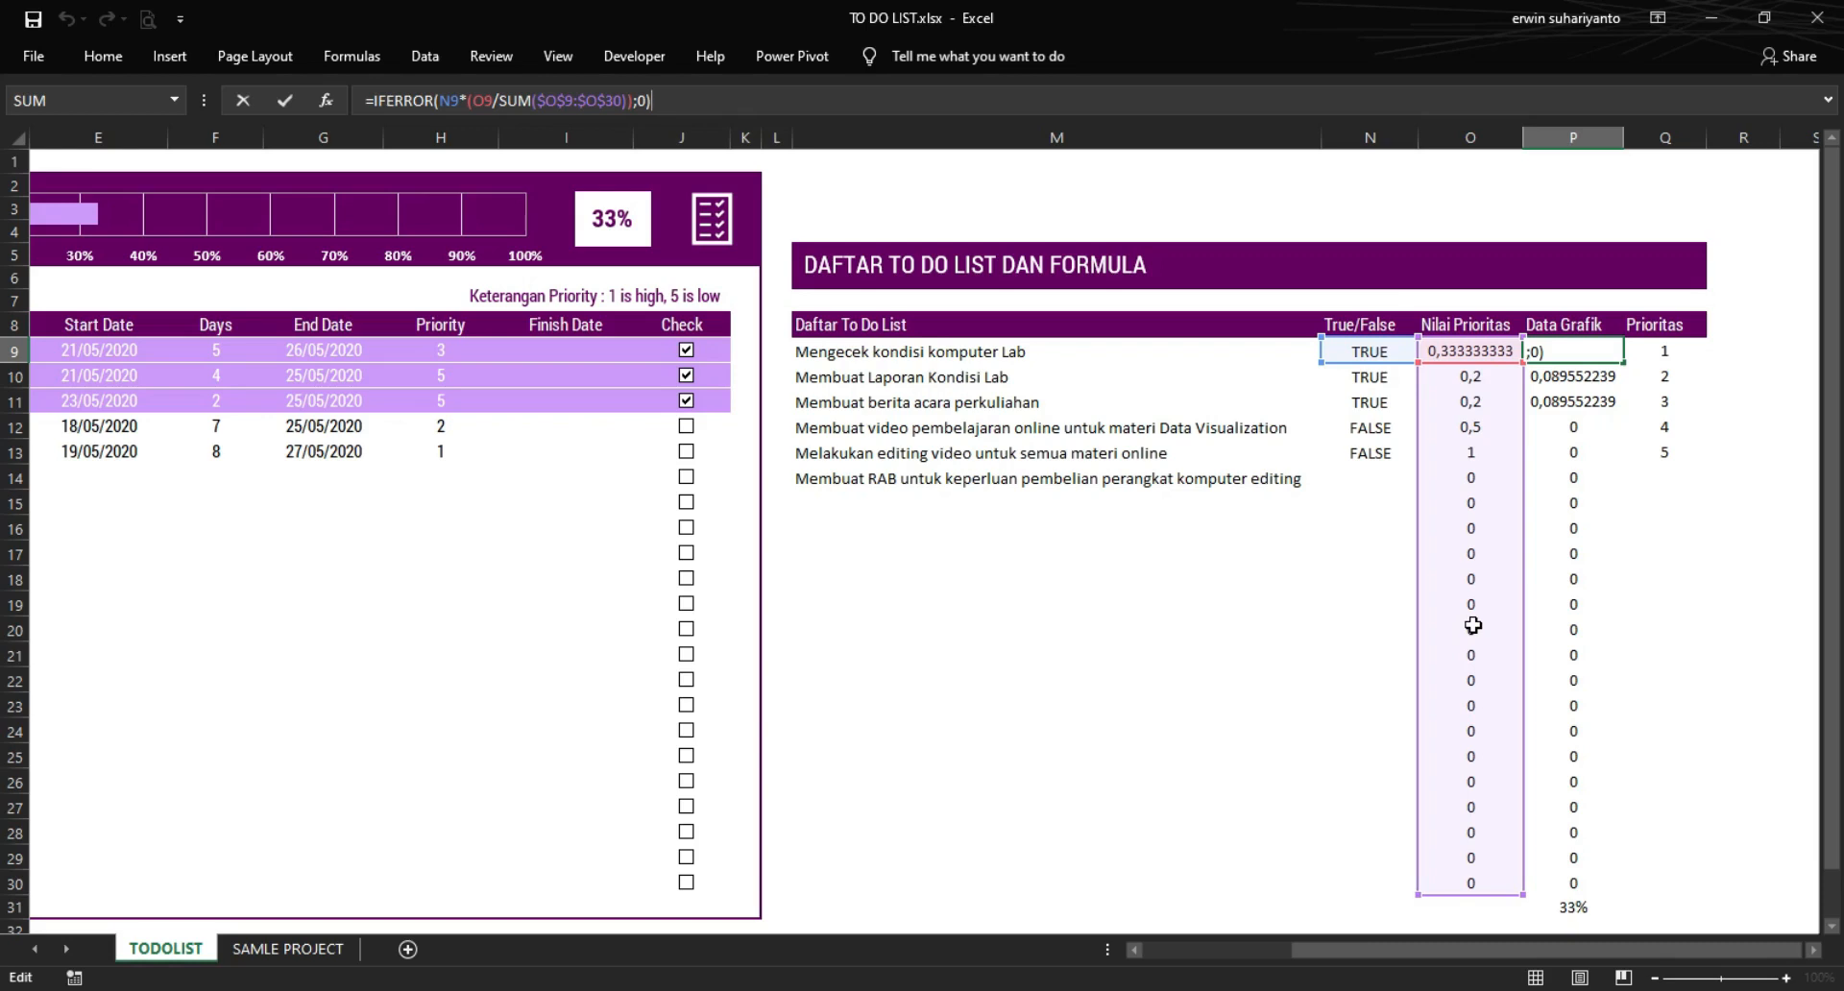
key(Return)
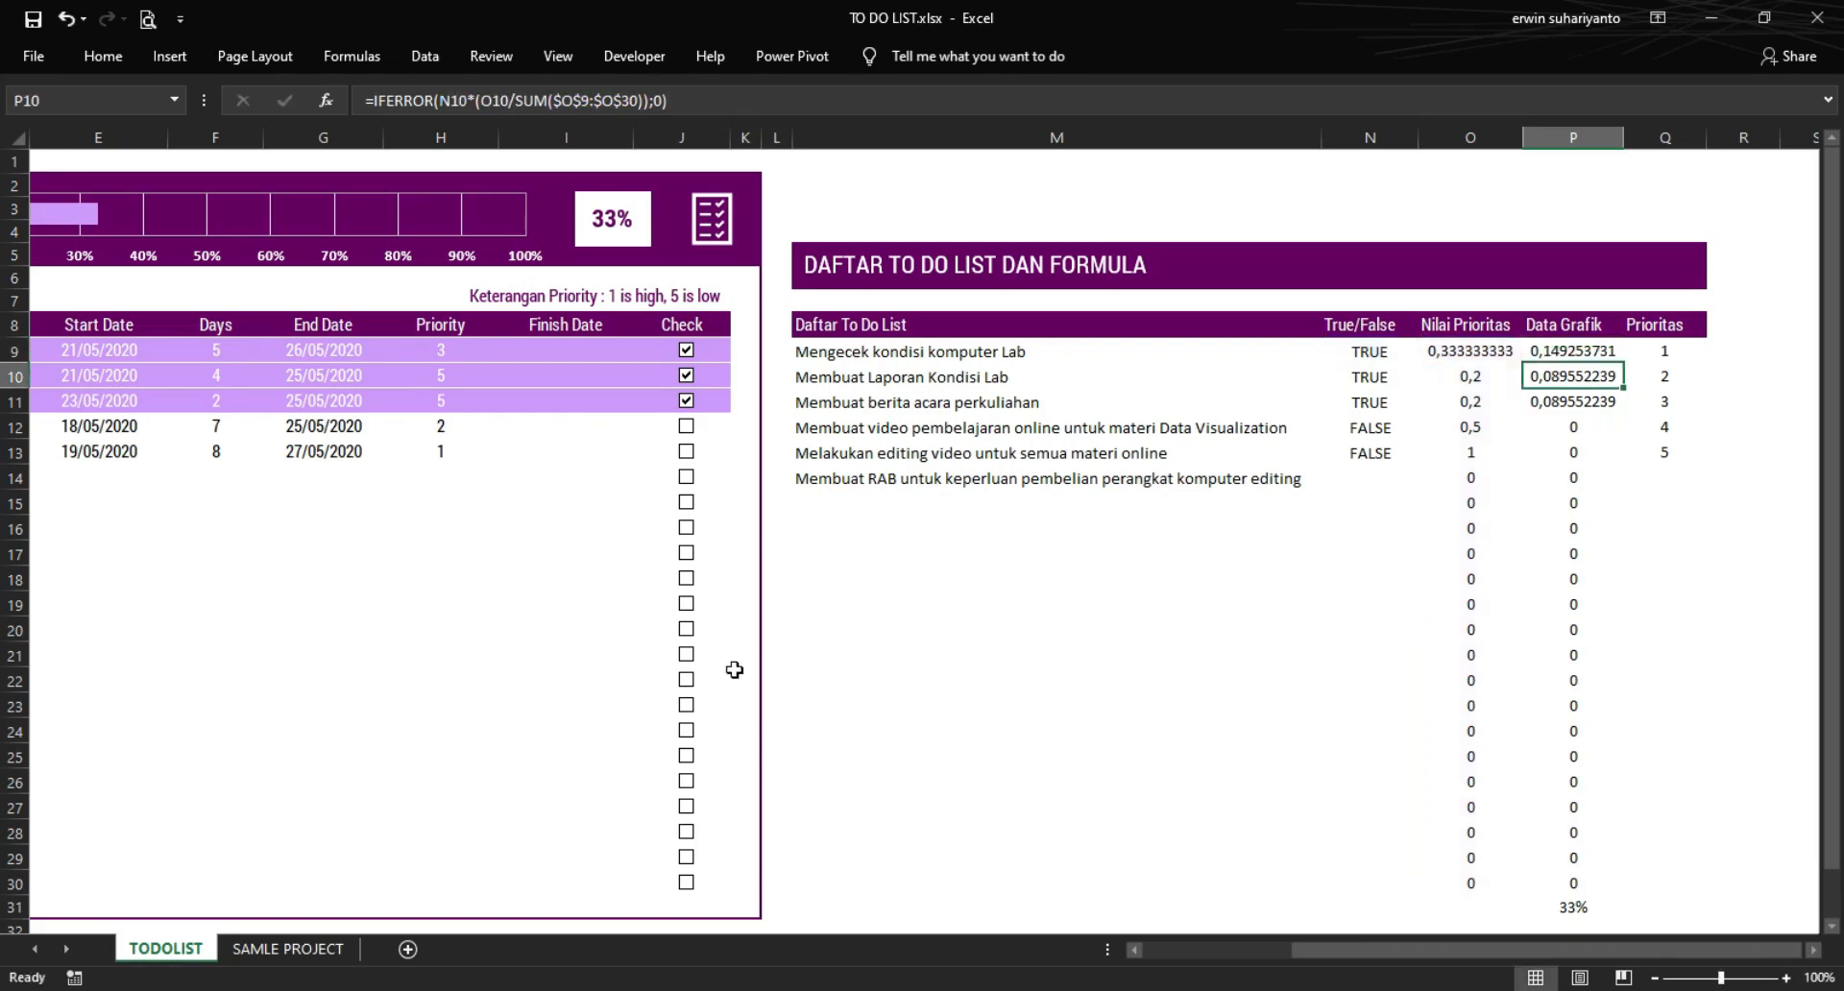
click(1568, 349)
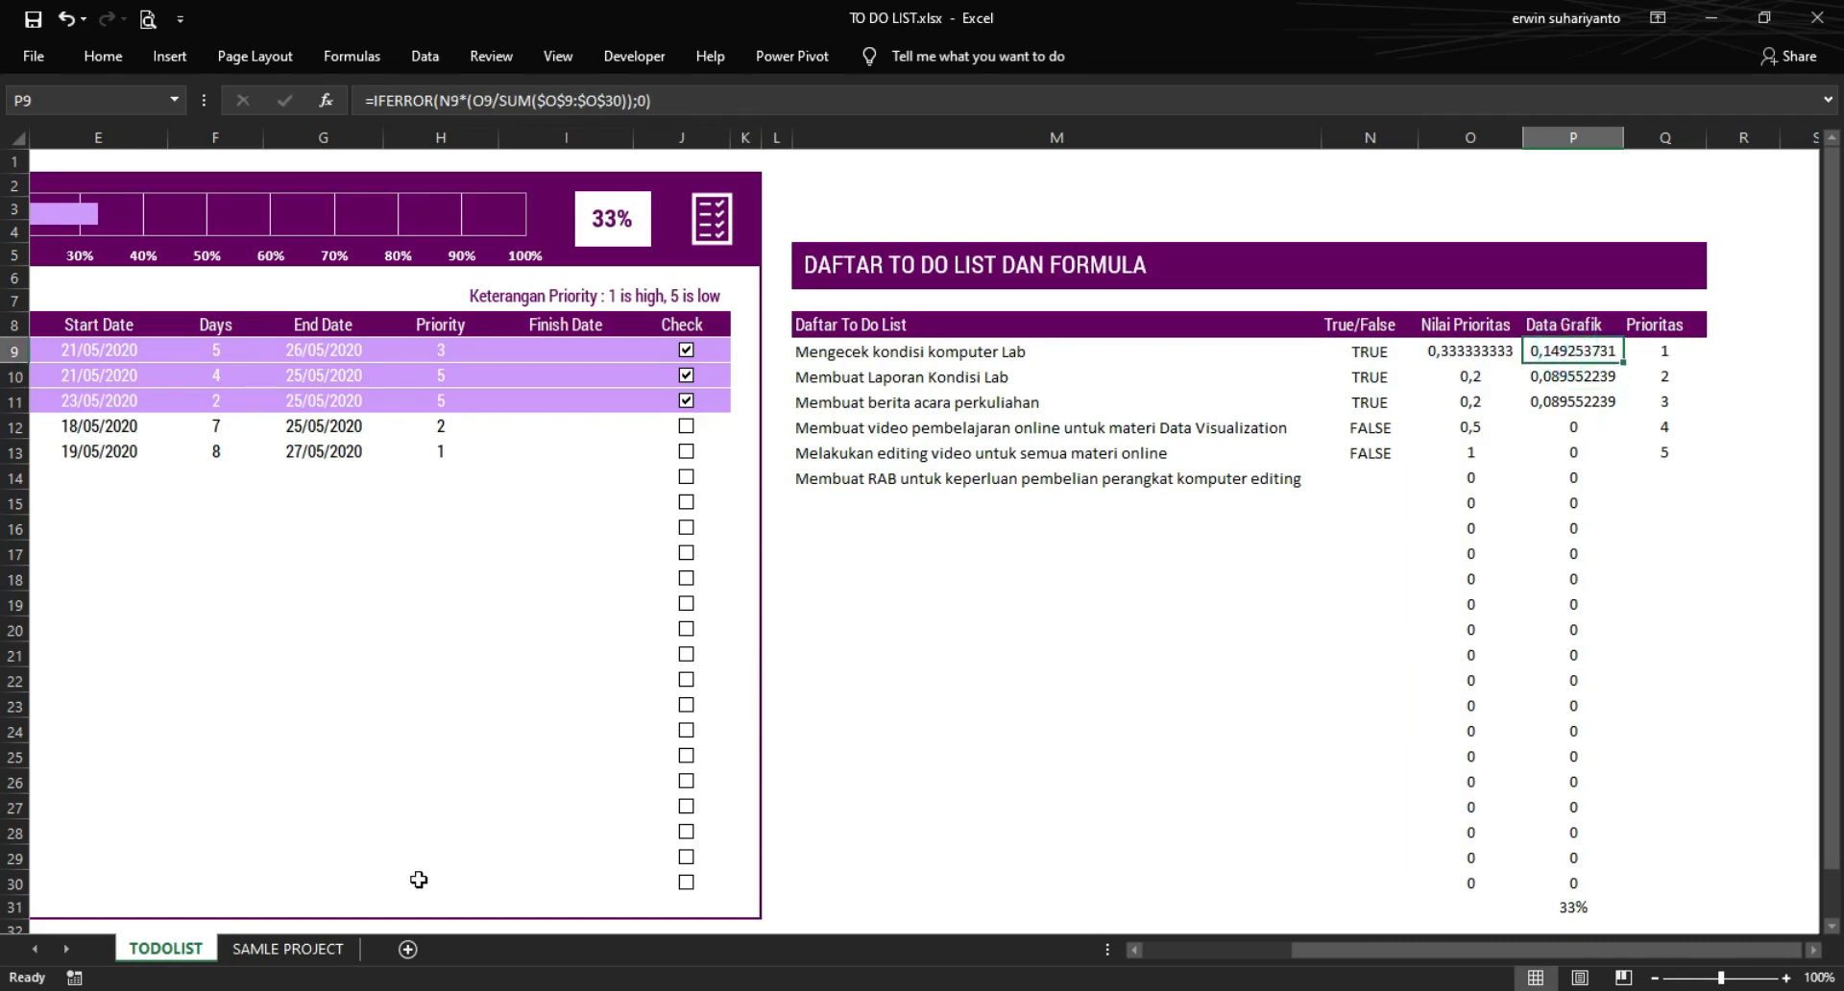
- Enter the Data Grafik formula =IFERROR(N9*(O9/SUM($O$9:$O$15));0) in P9 of the SAMLE PROJECT sheet
click(317, 949)
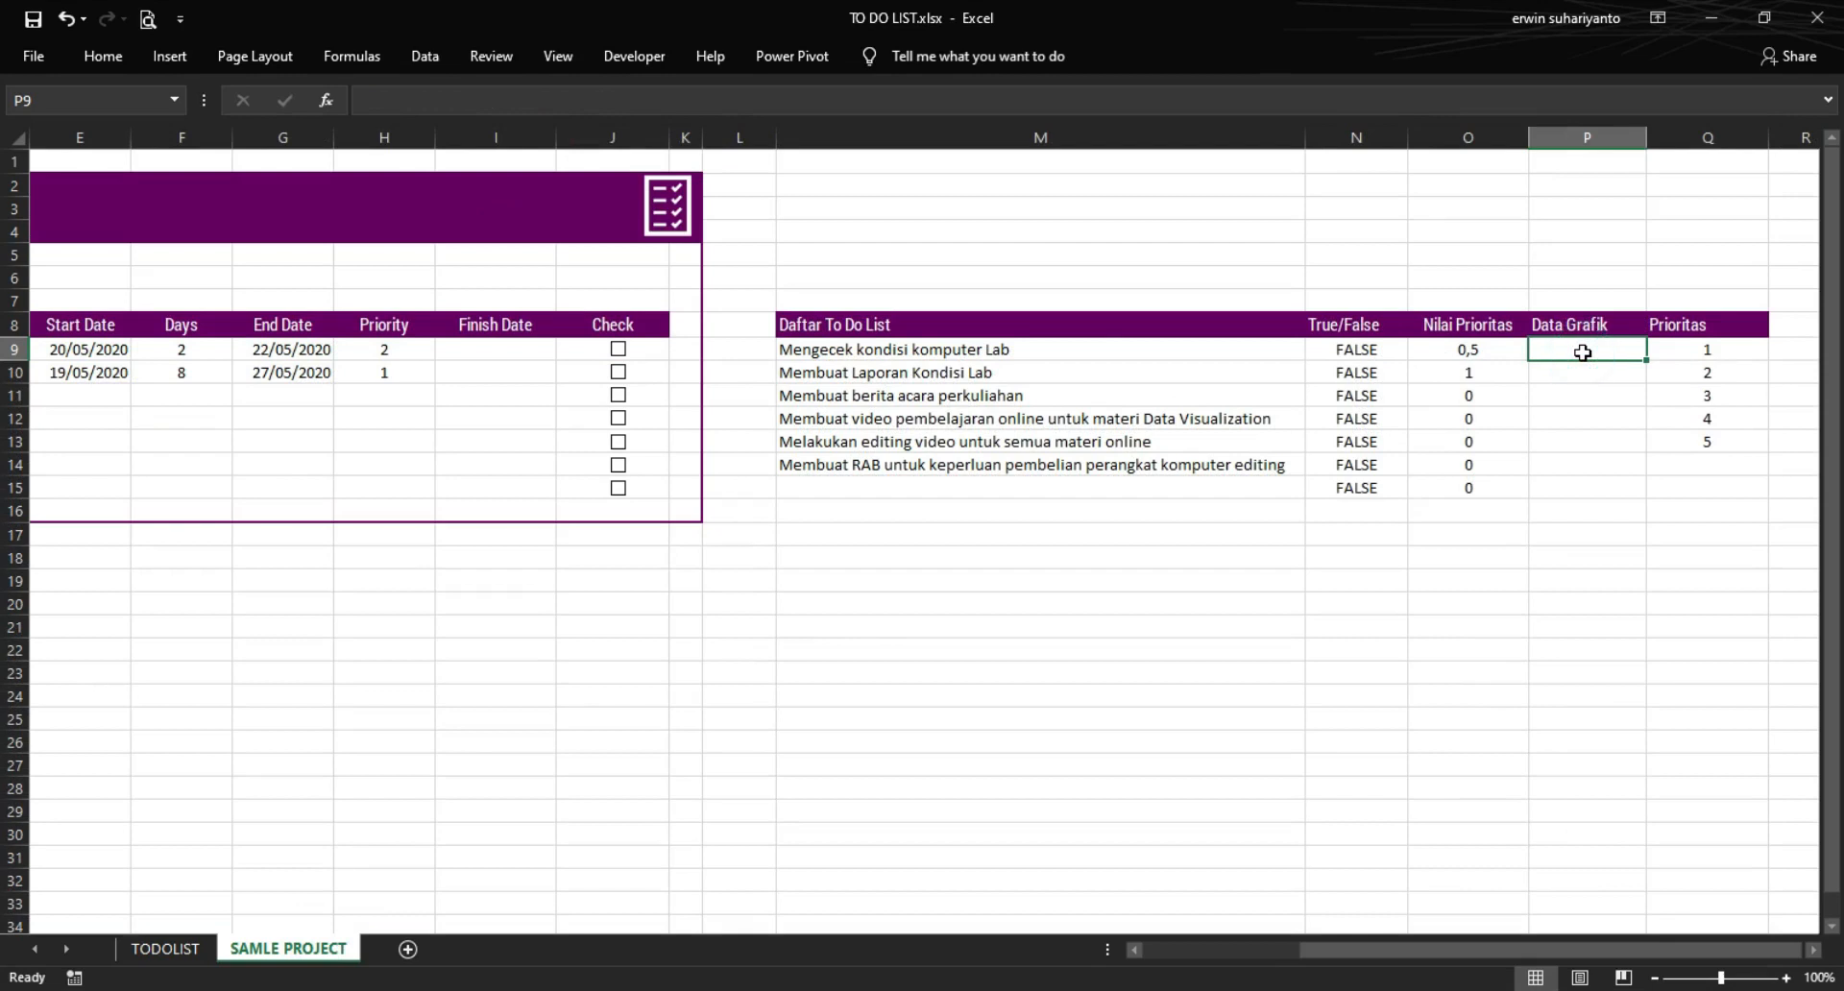
text(=IF)
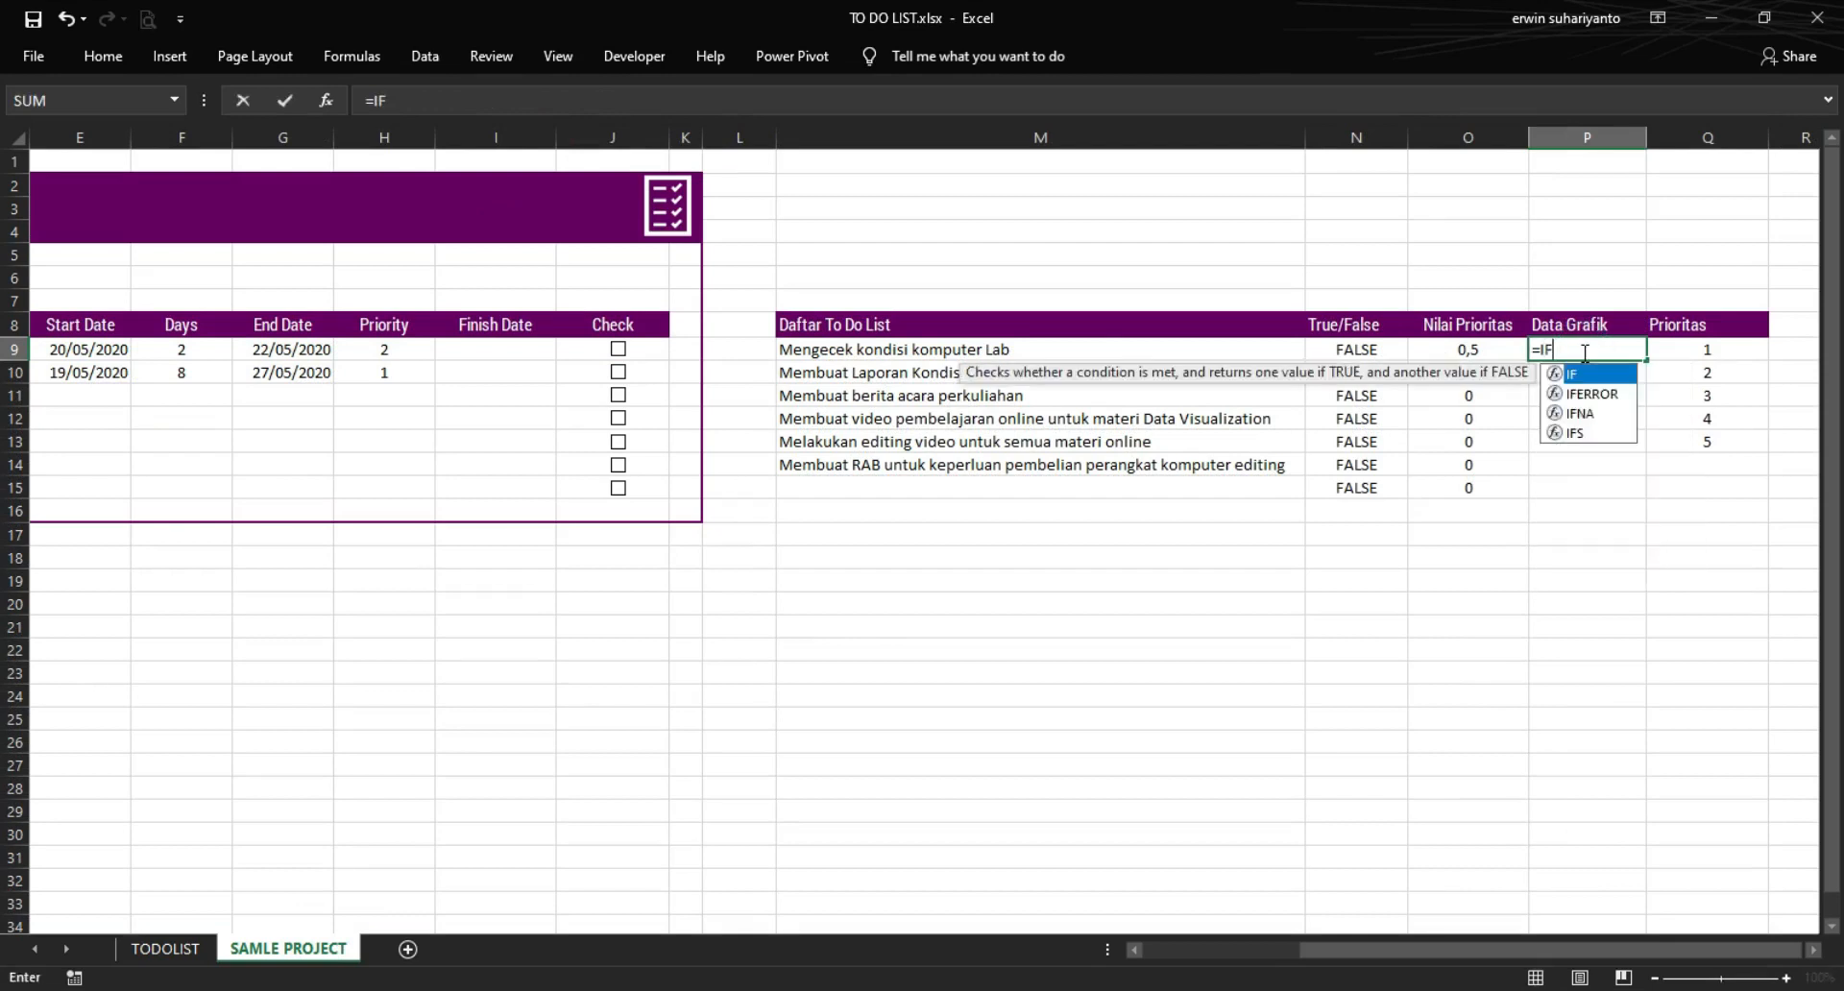
text(ERROR()
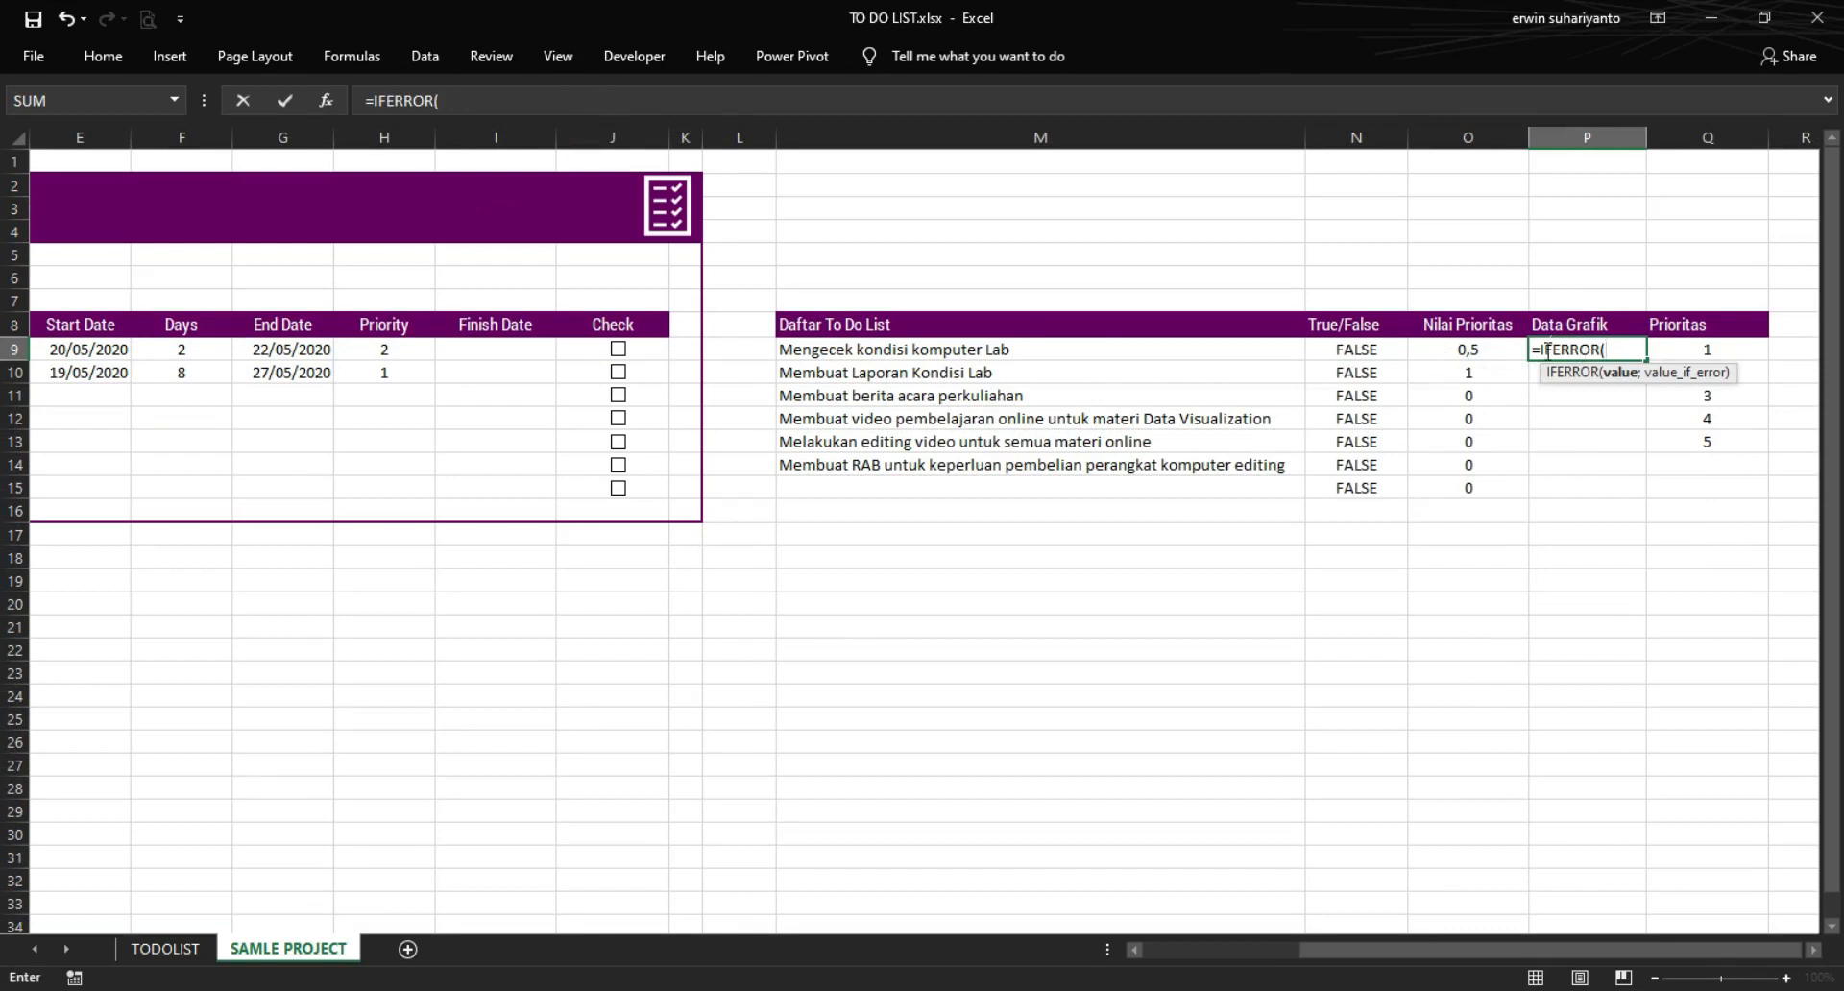
click(1388, 354)
text(*)
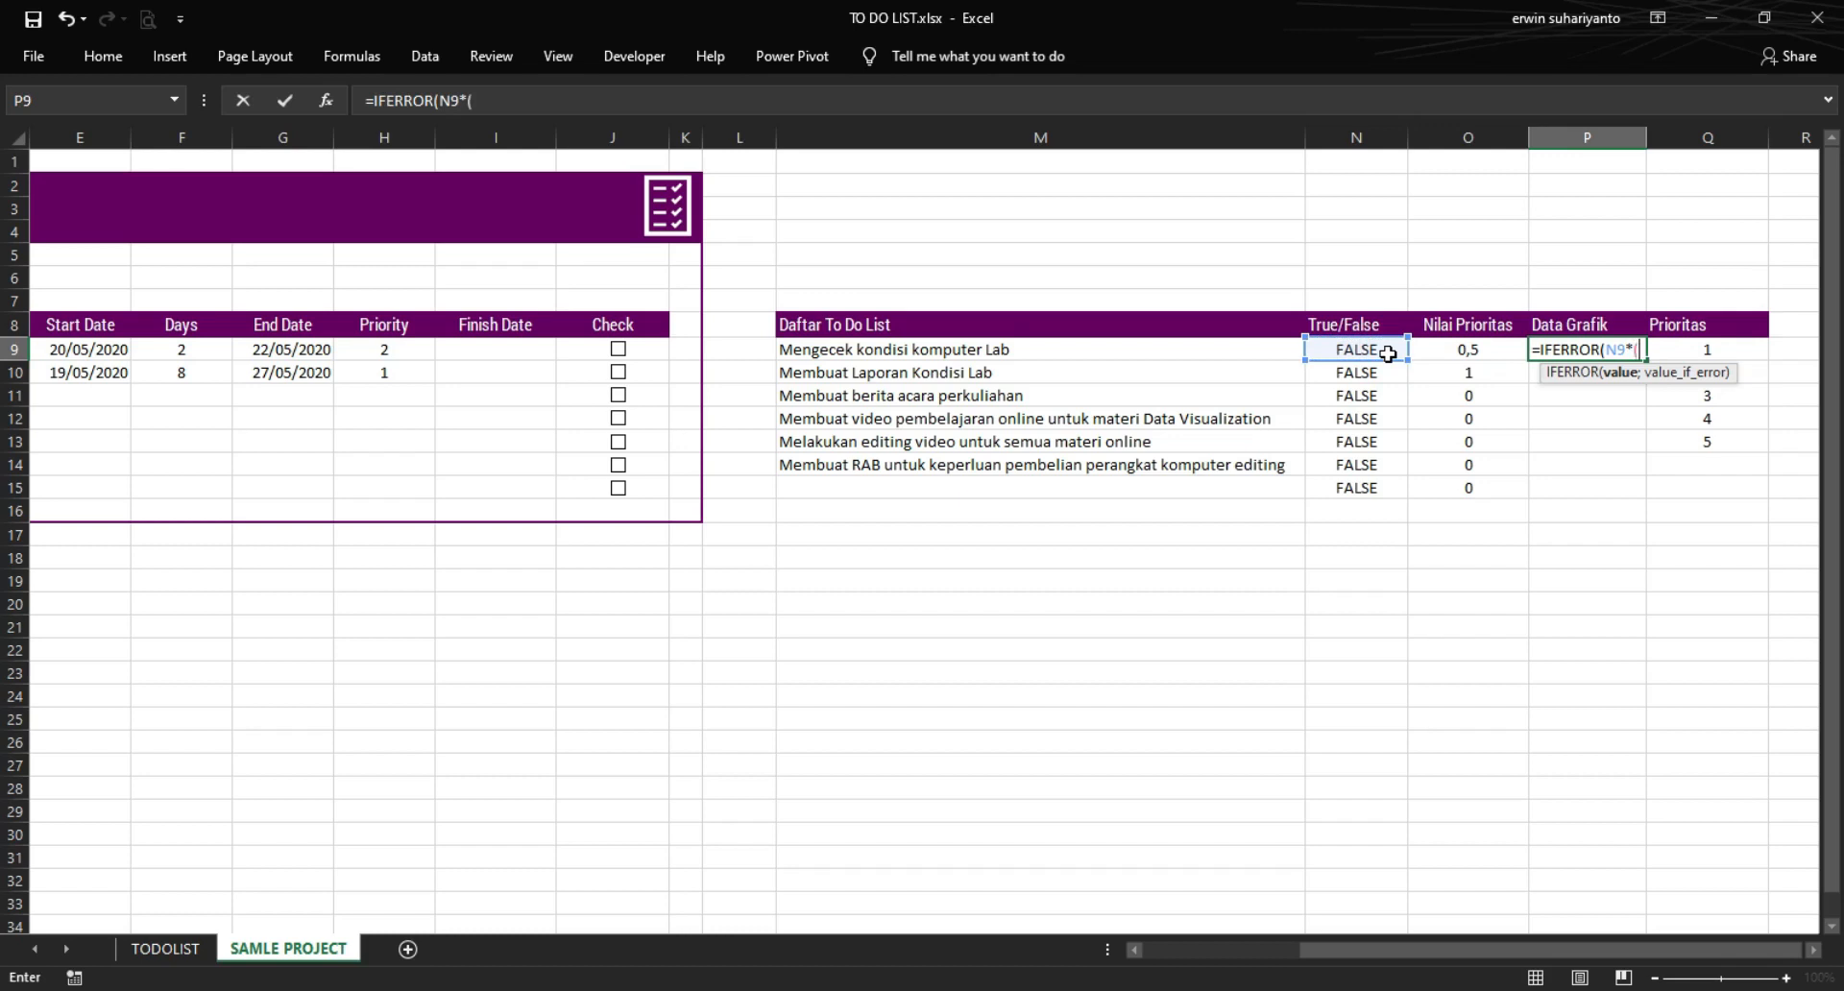
click(1461, 353)
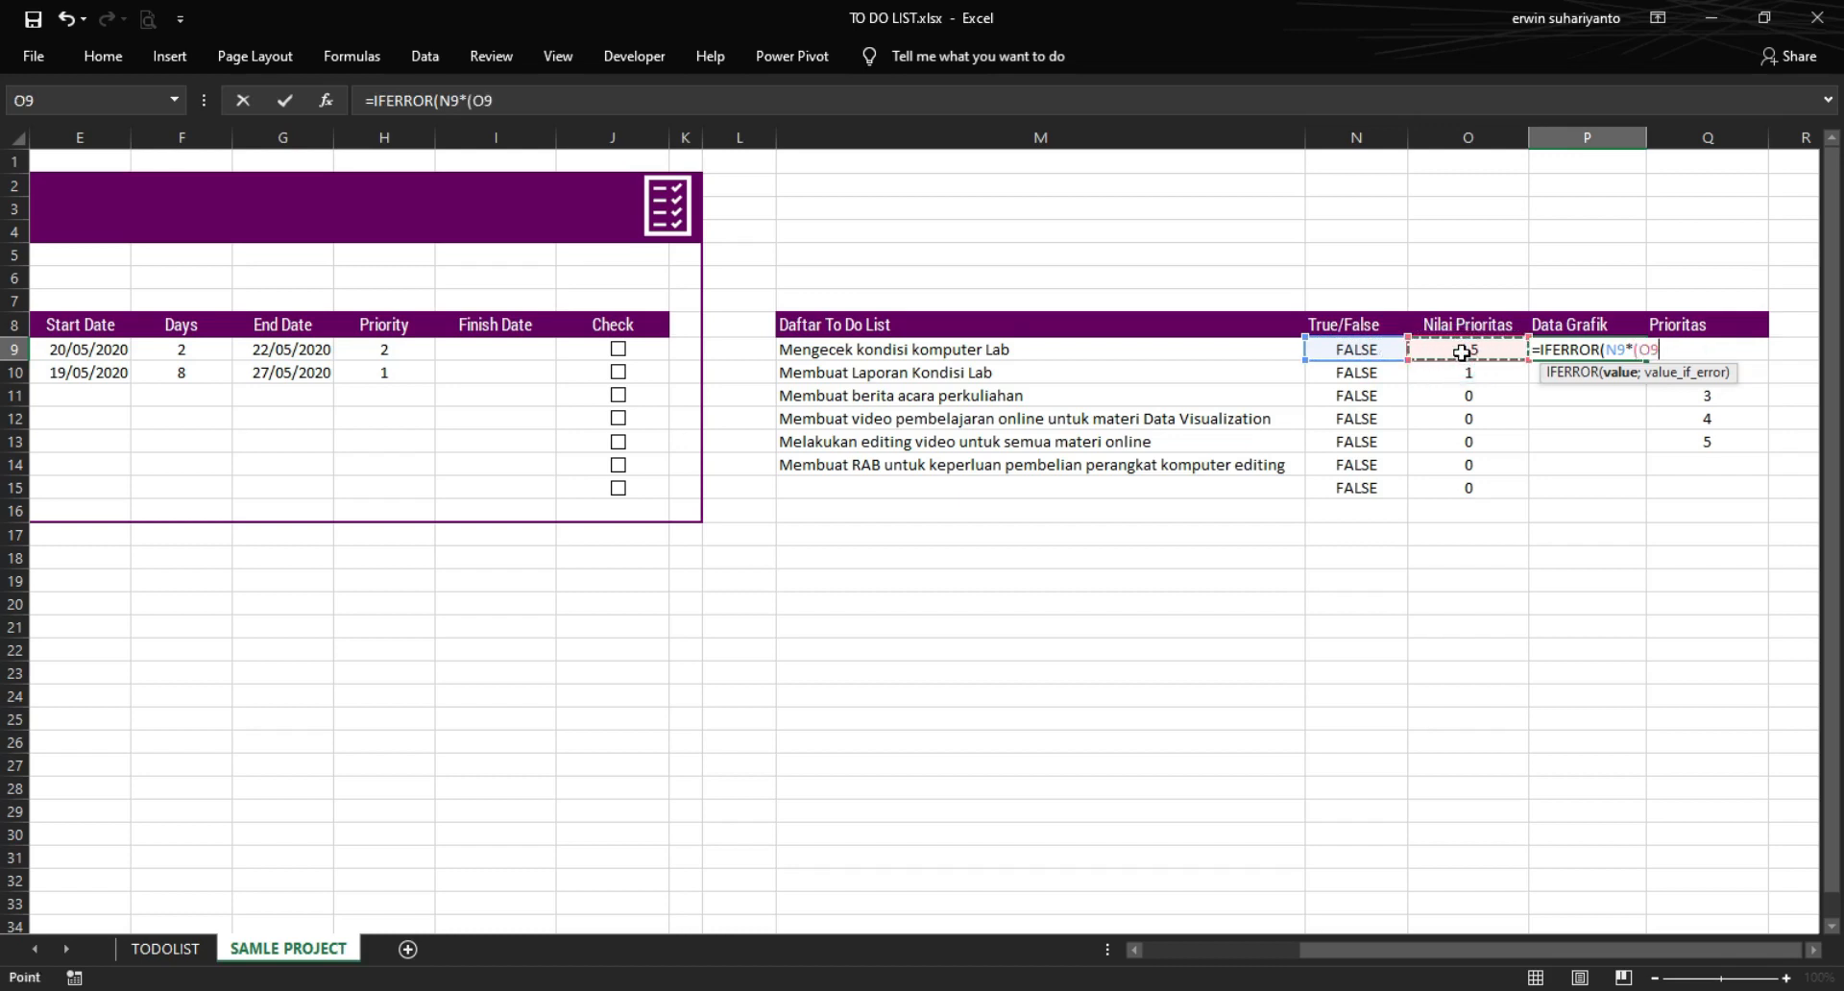
text(/SUM)
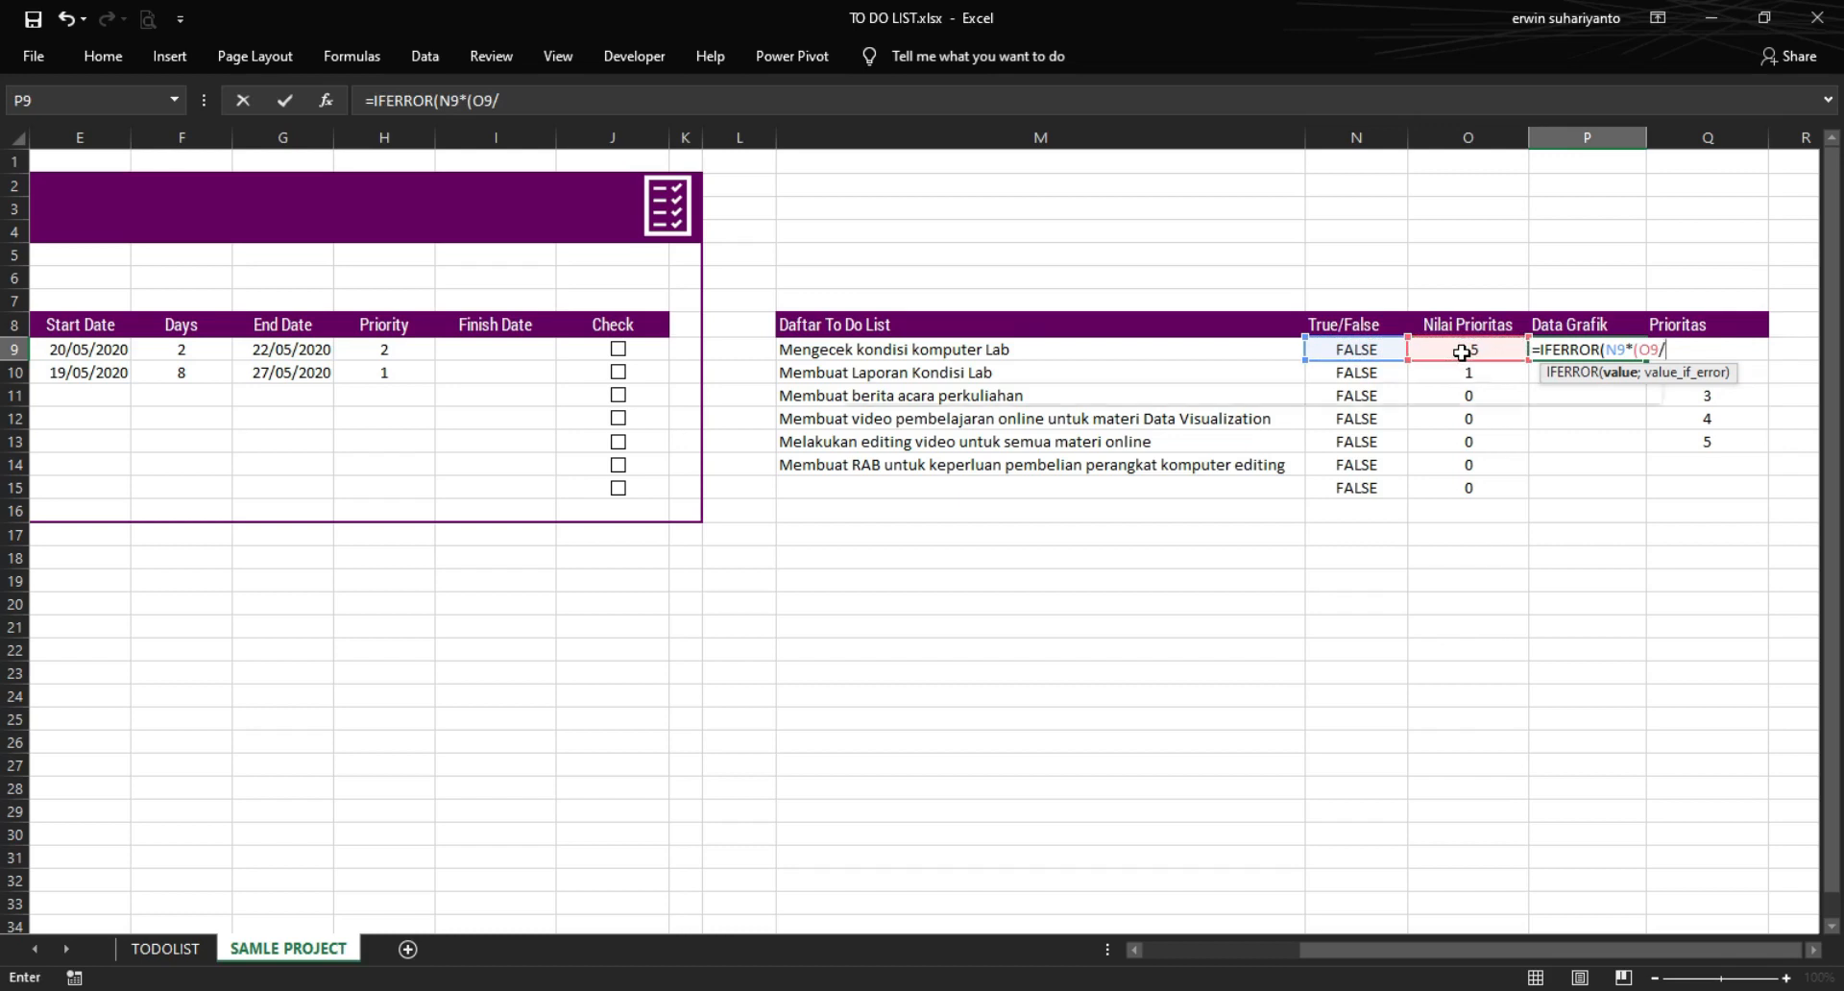
text(()
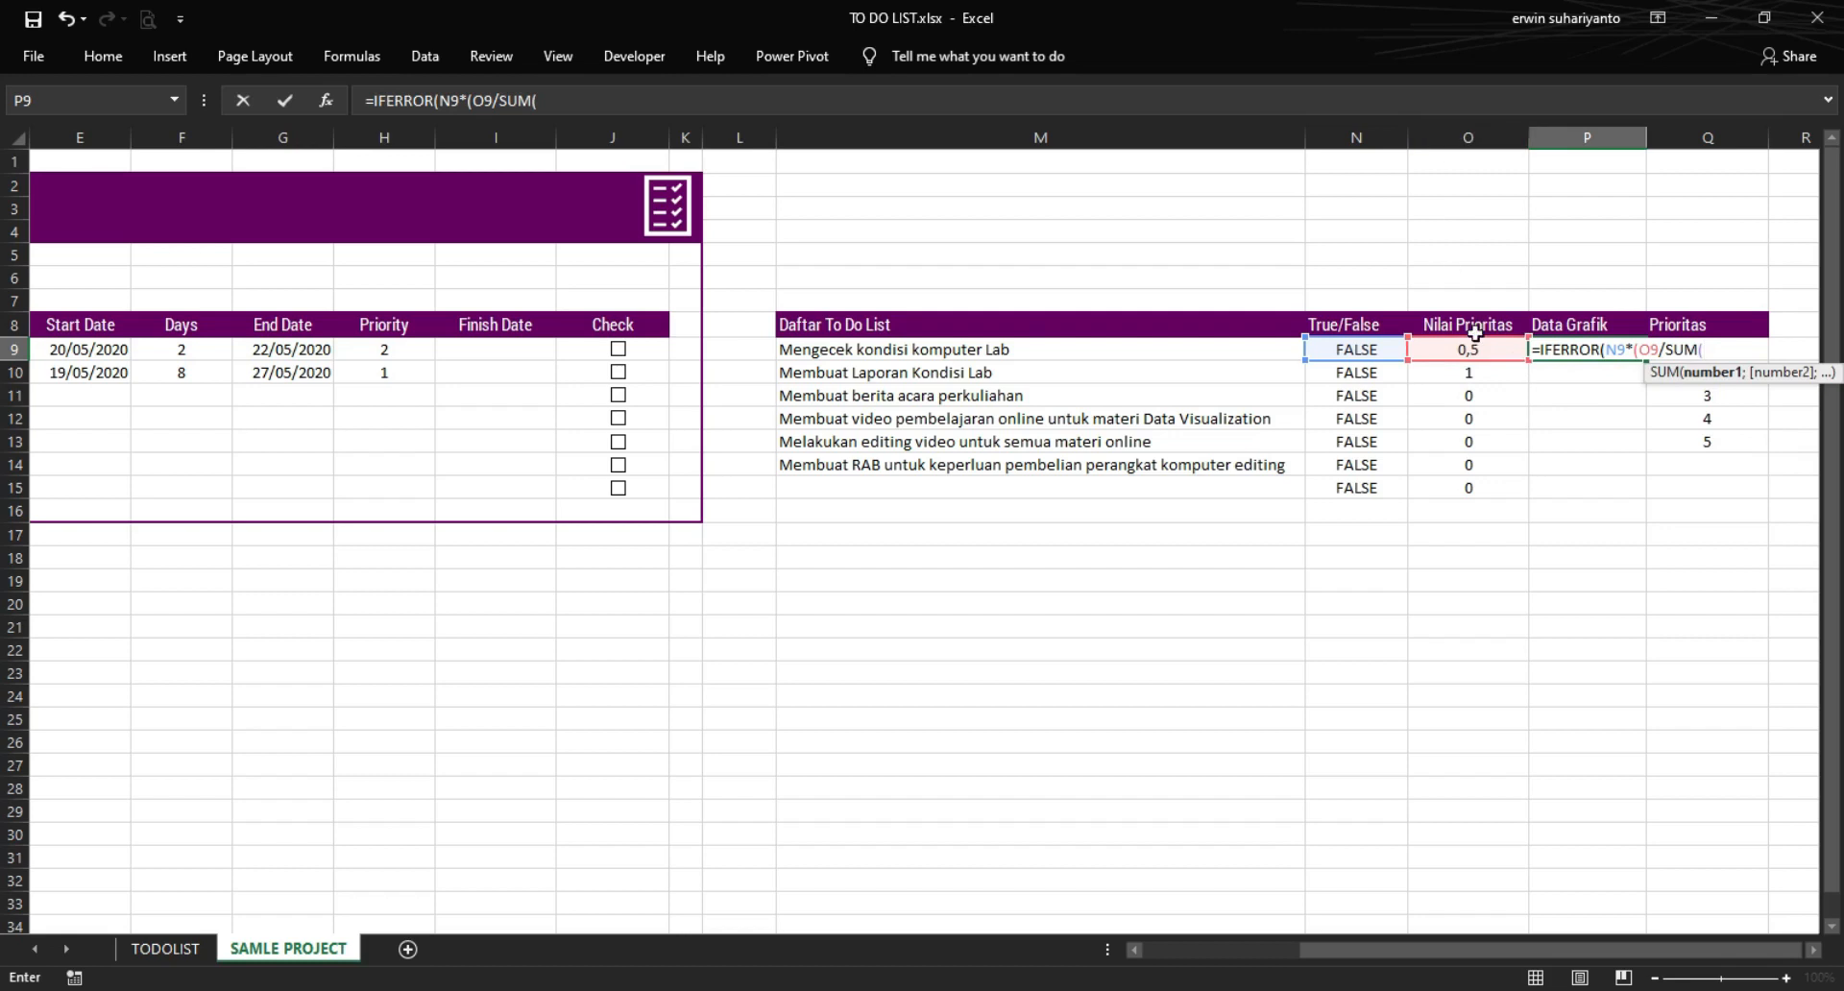
drag(1482, 352, 1490, 483)
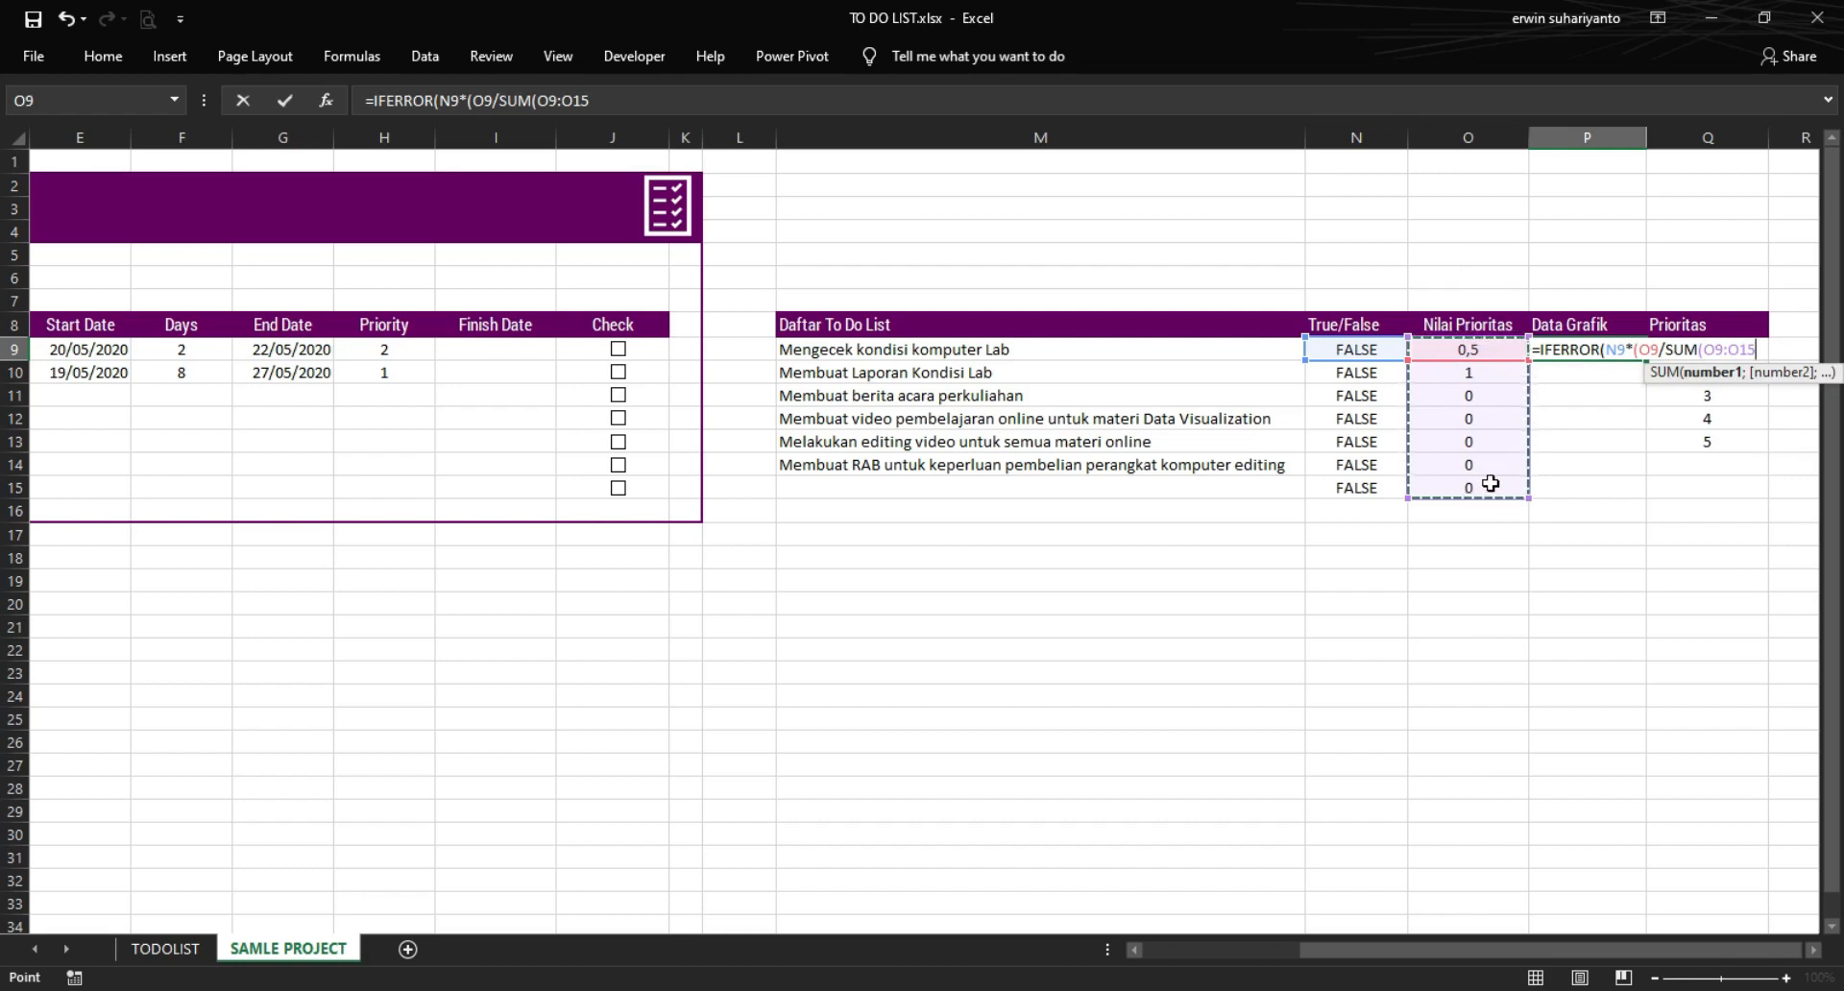
key(F4)
text()))
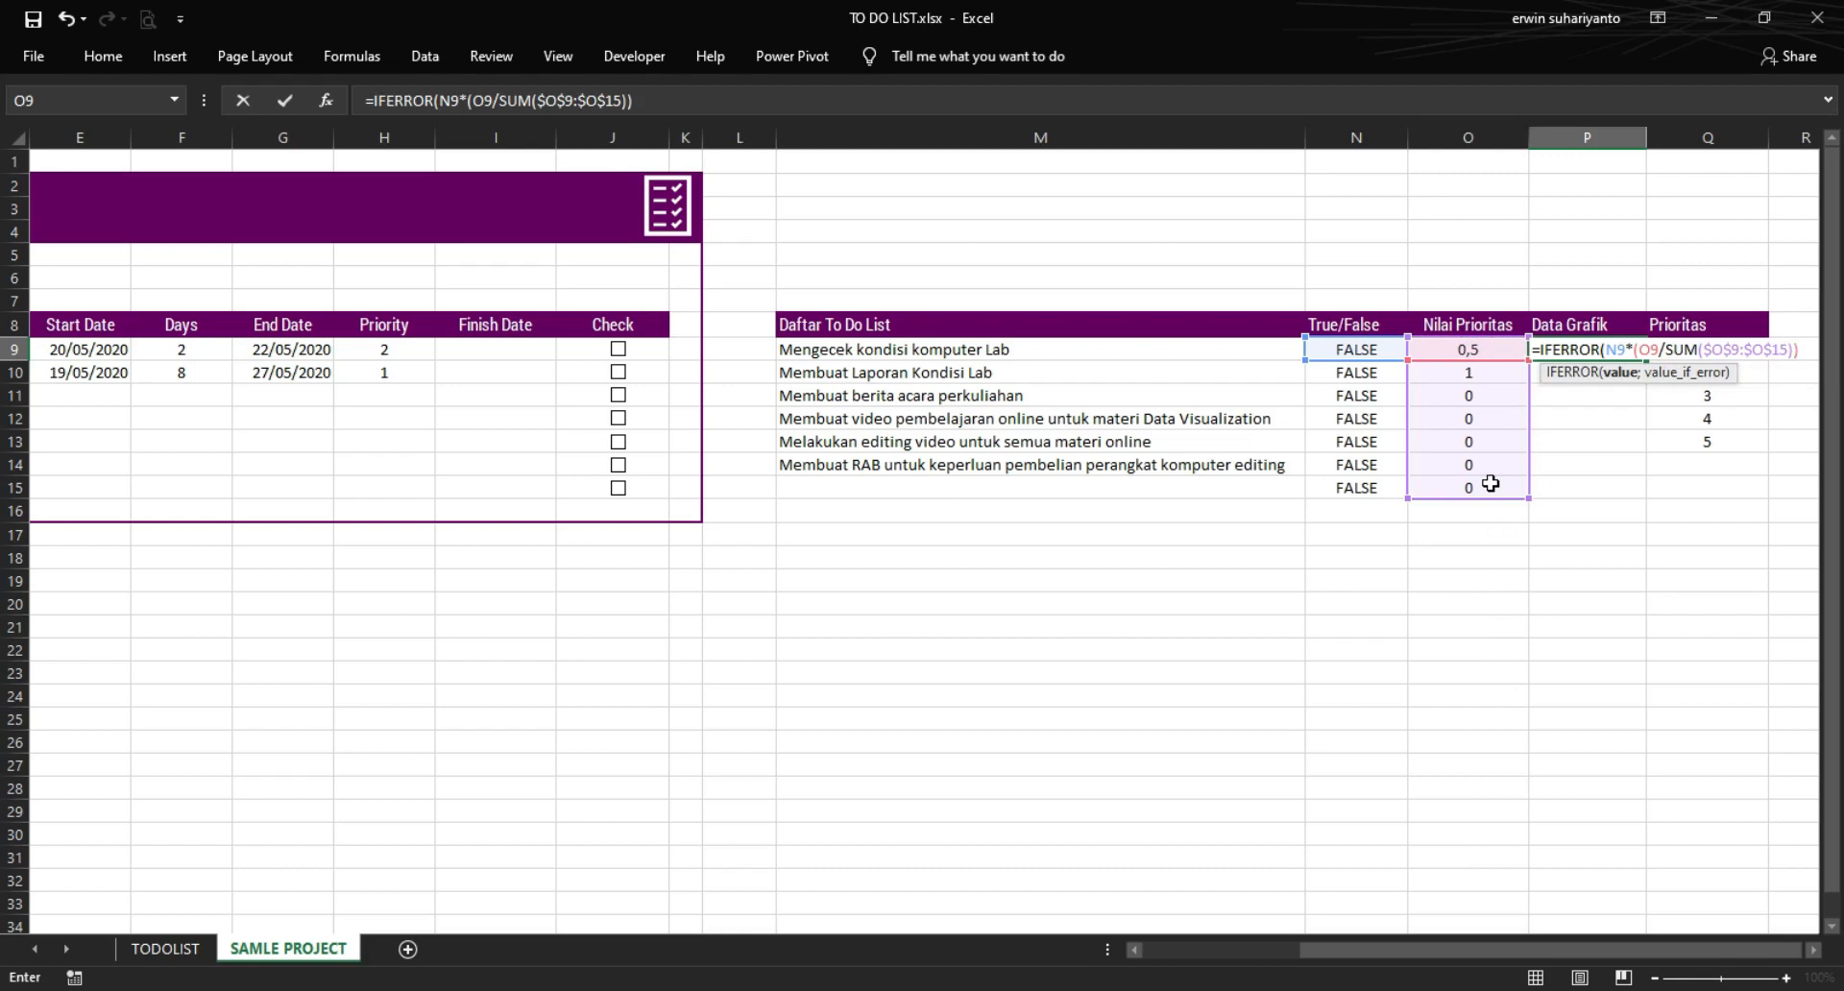
text(;0)
key(Return)
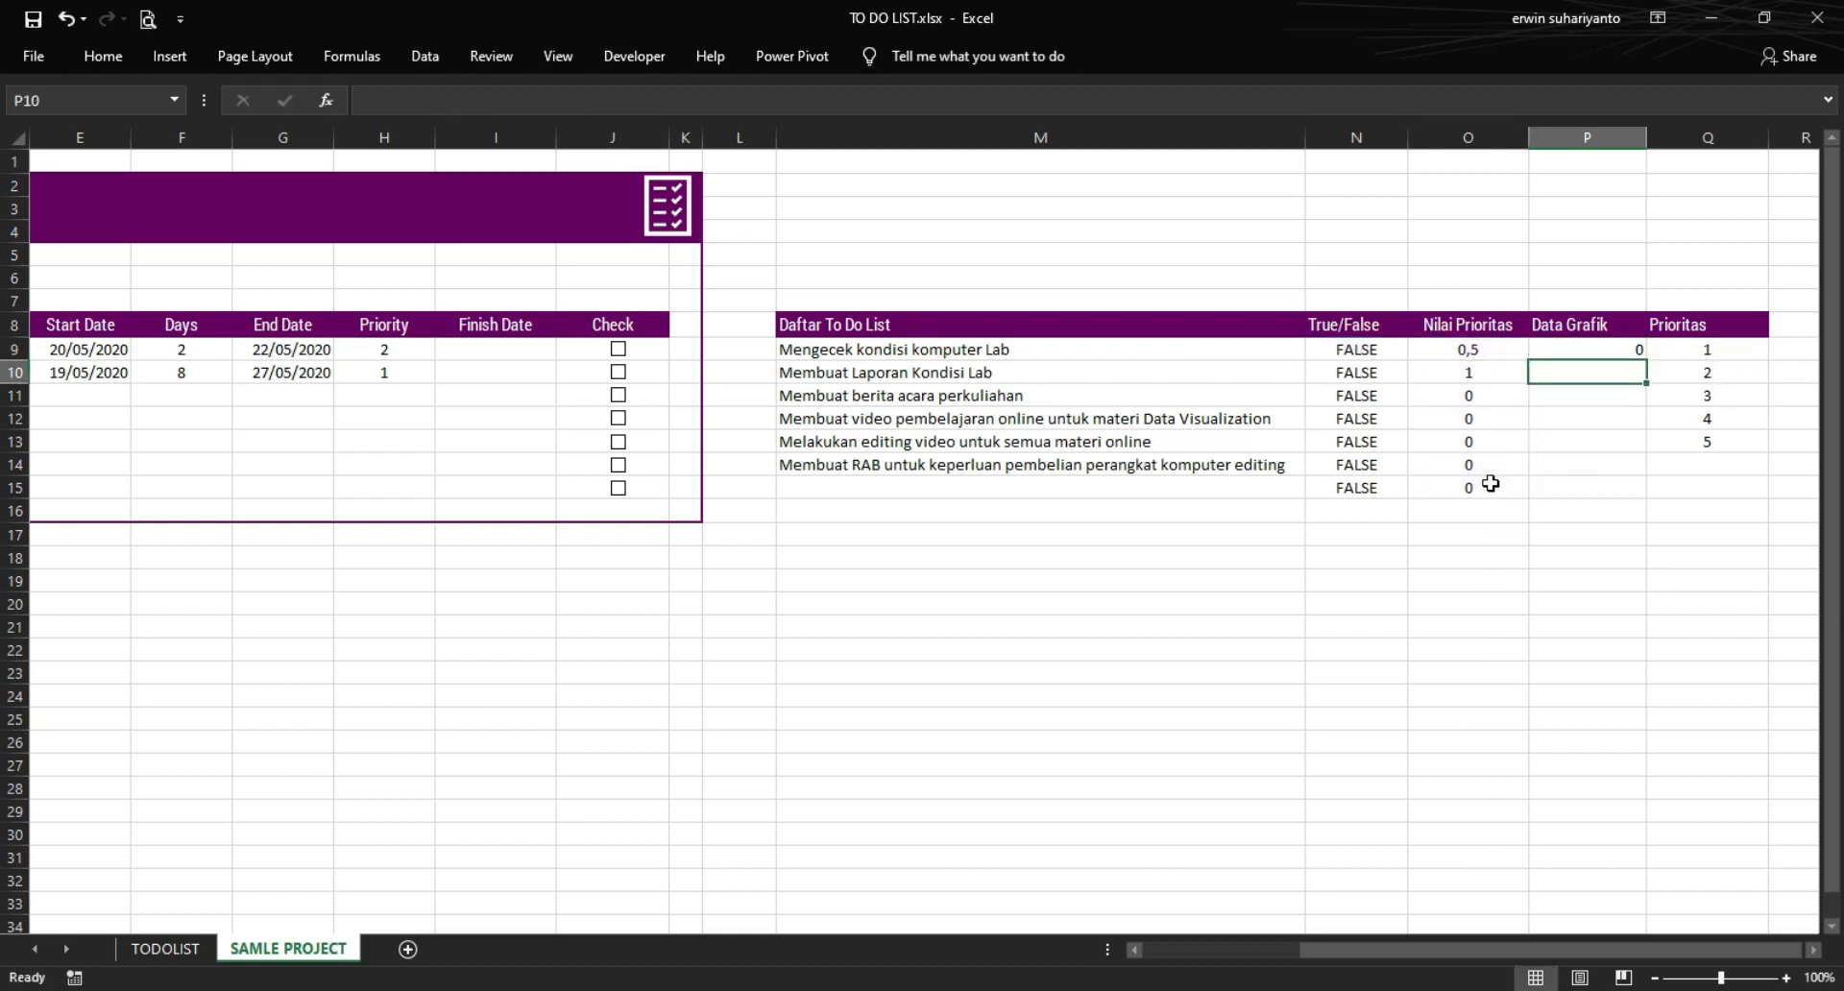
- Fill the Data Grafik formula from P9 down to P15 and centre these cells horizontally
click(1602, 350)
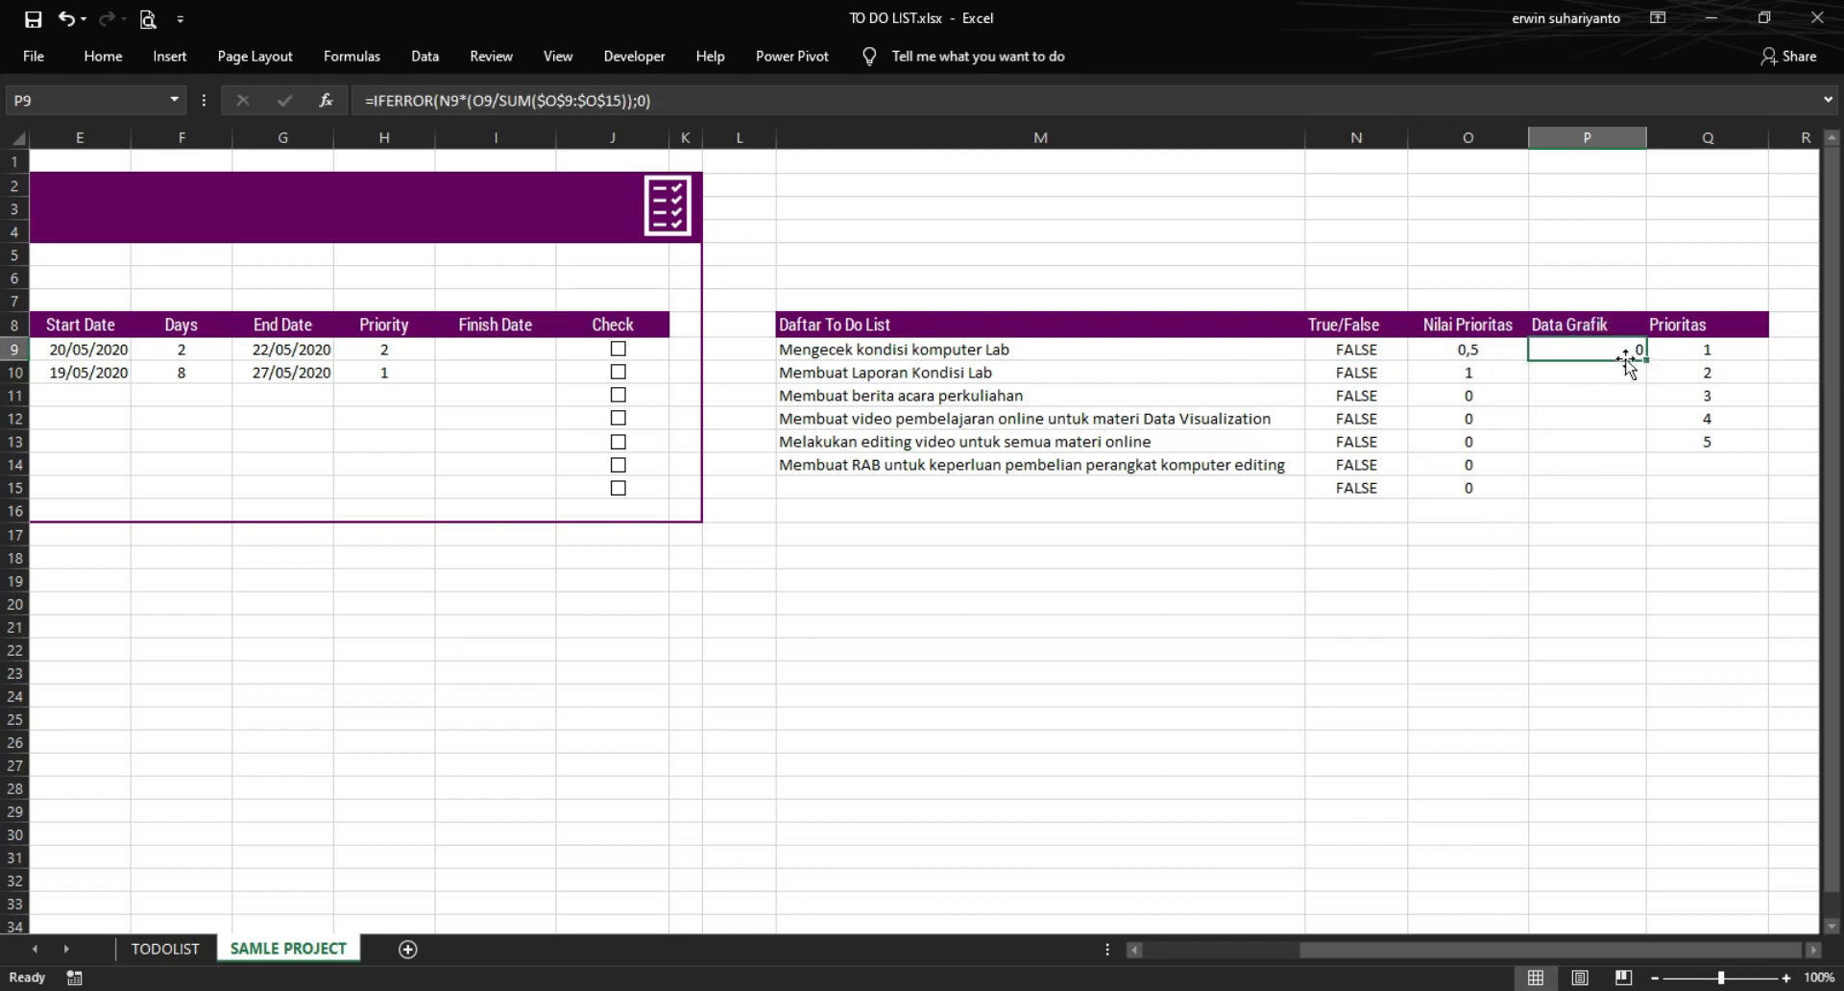
drag(1649, 363, 1606, 496)
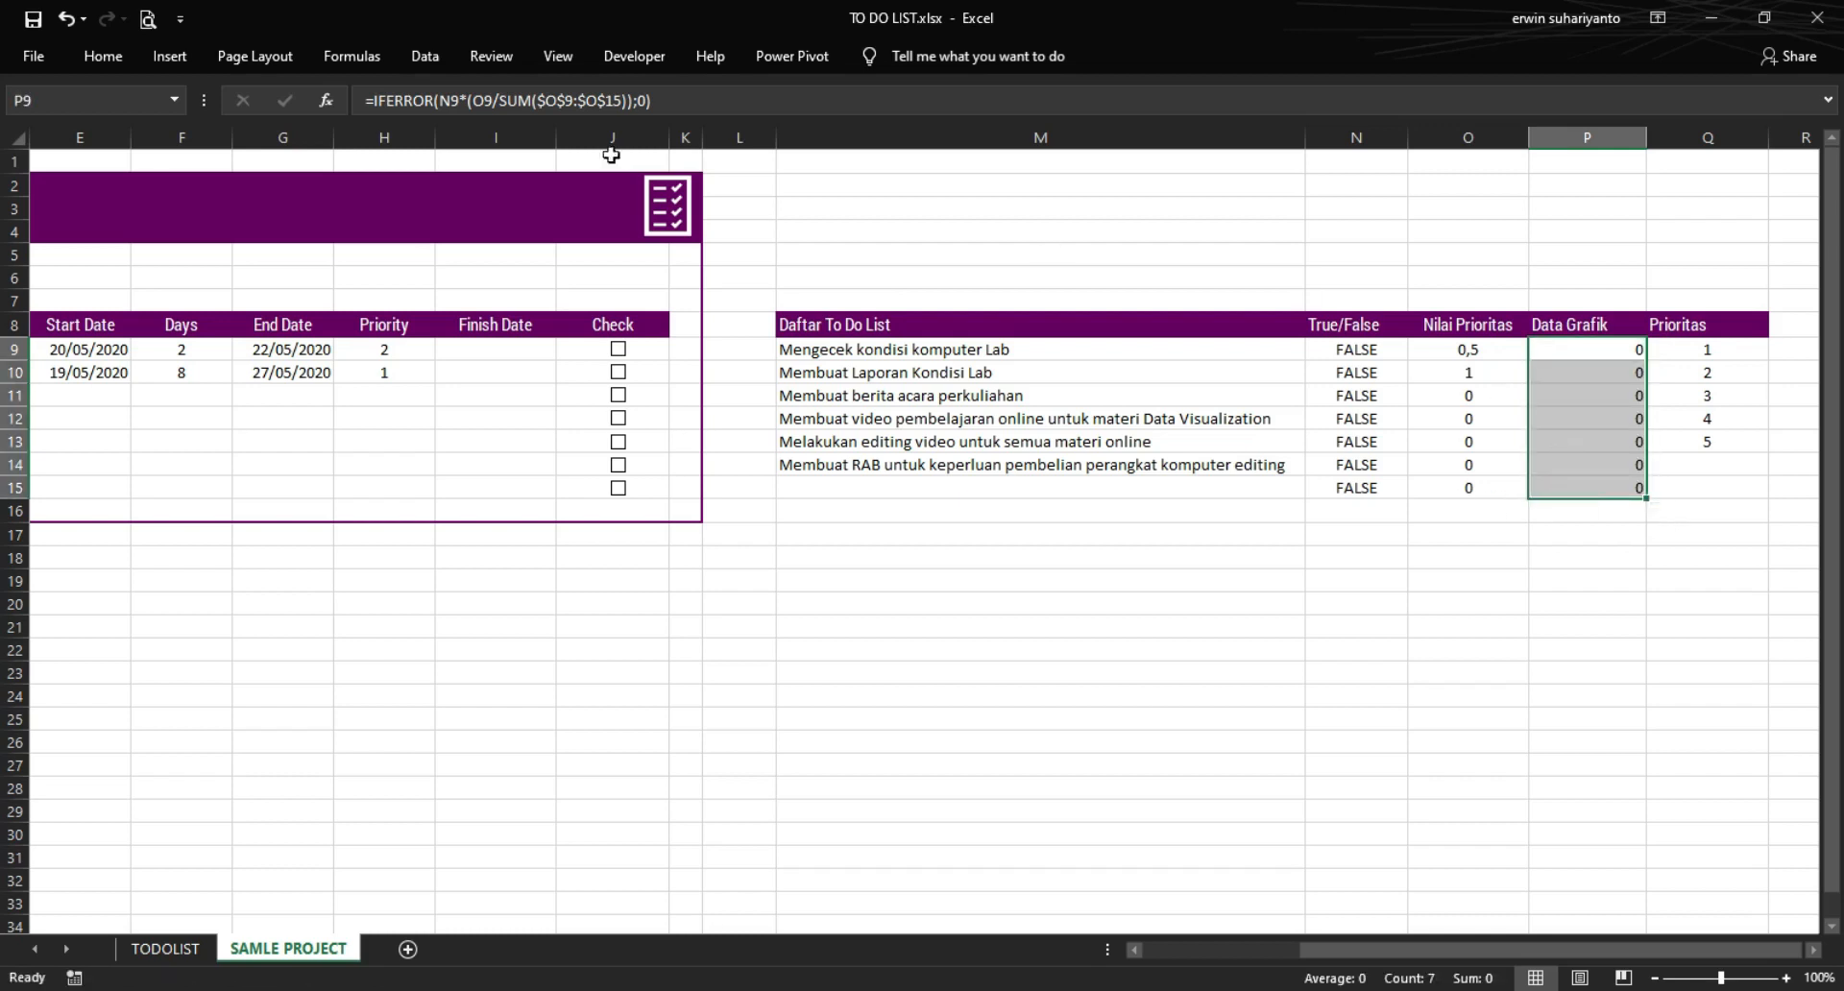
click(135, 55)
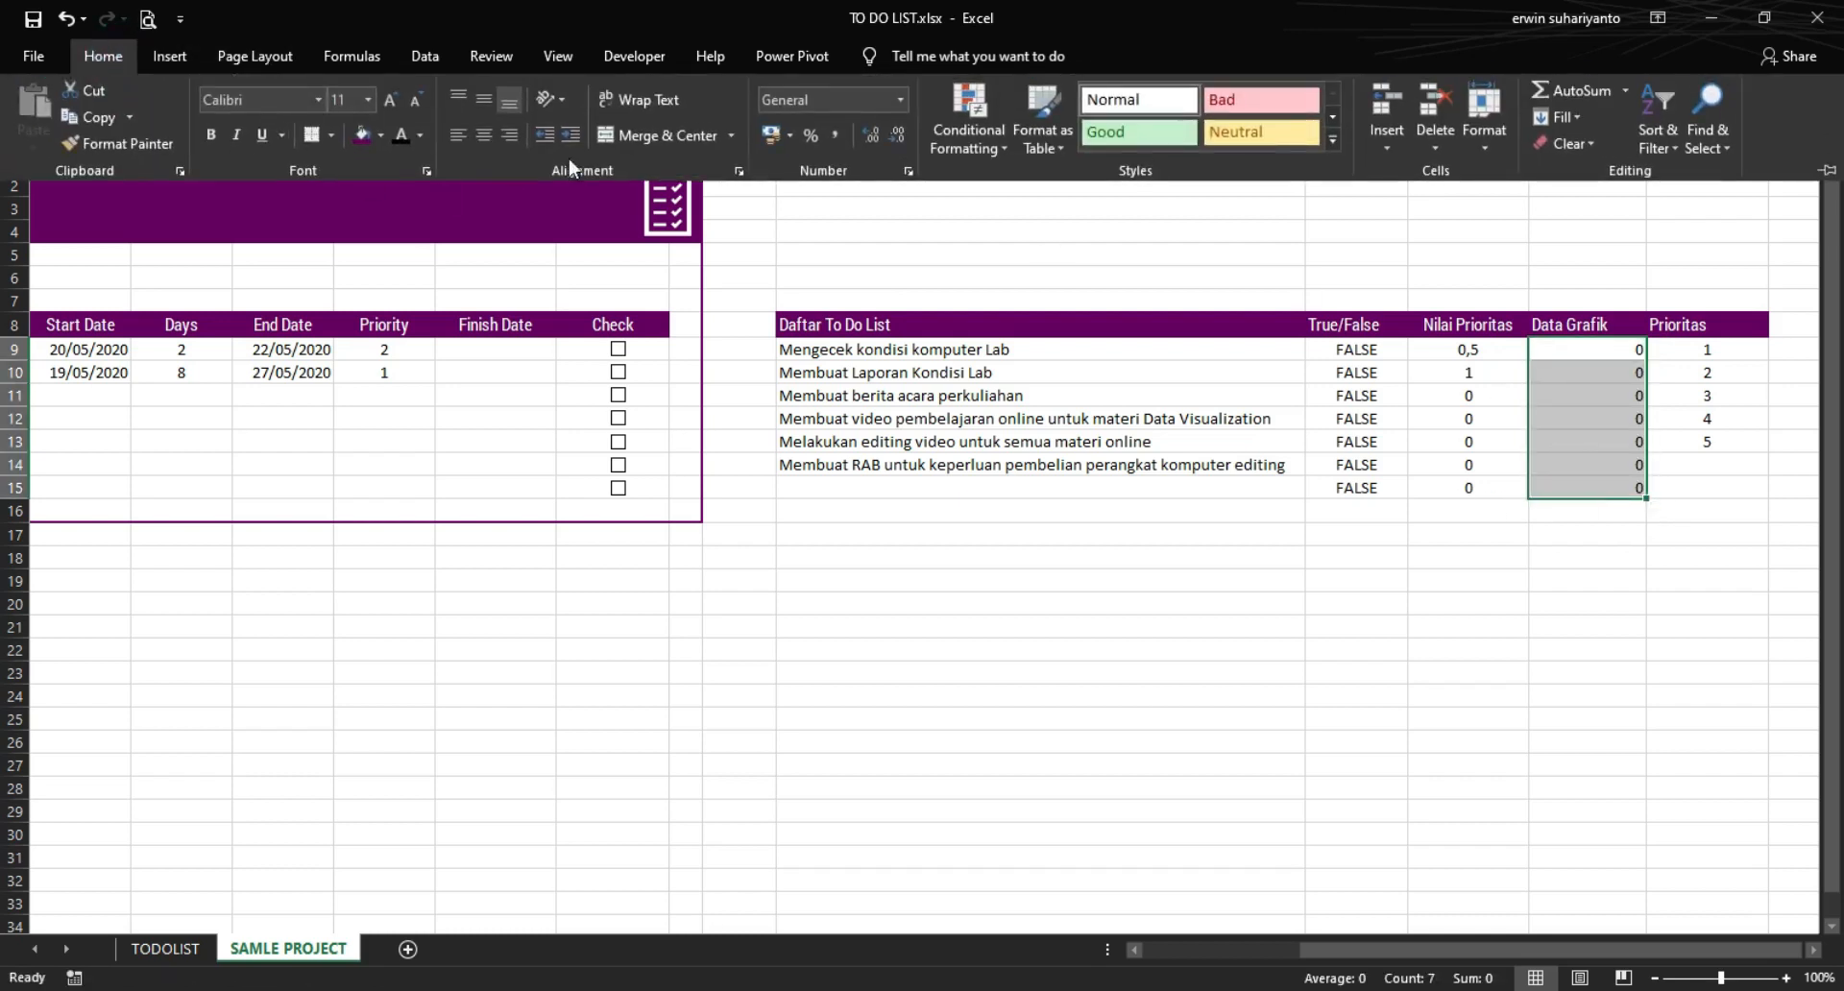
click(472, 136)
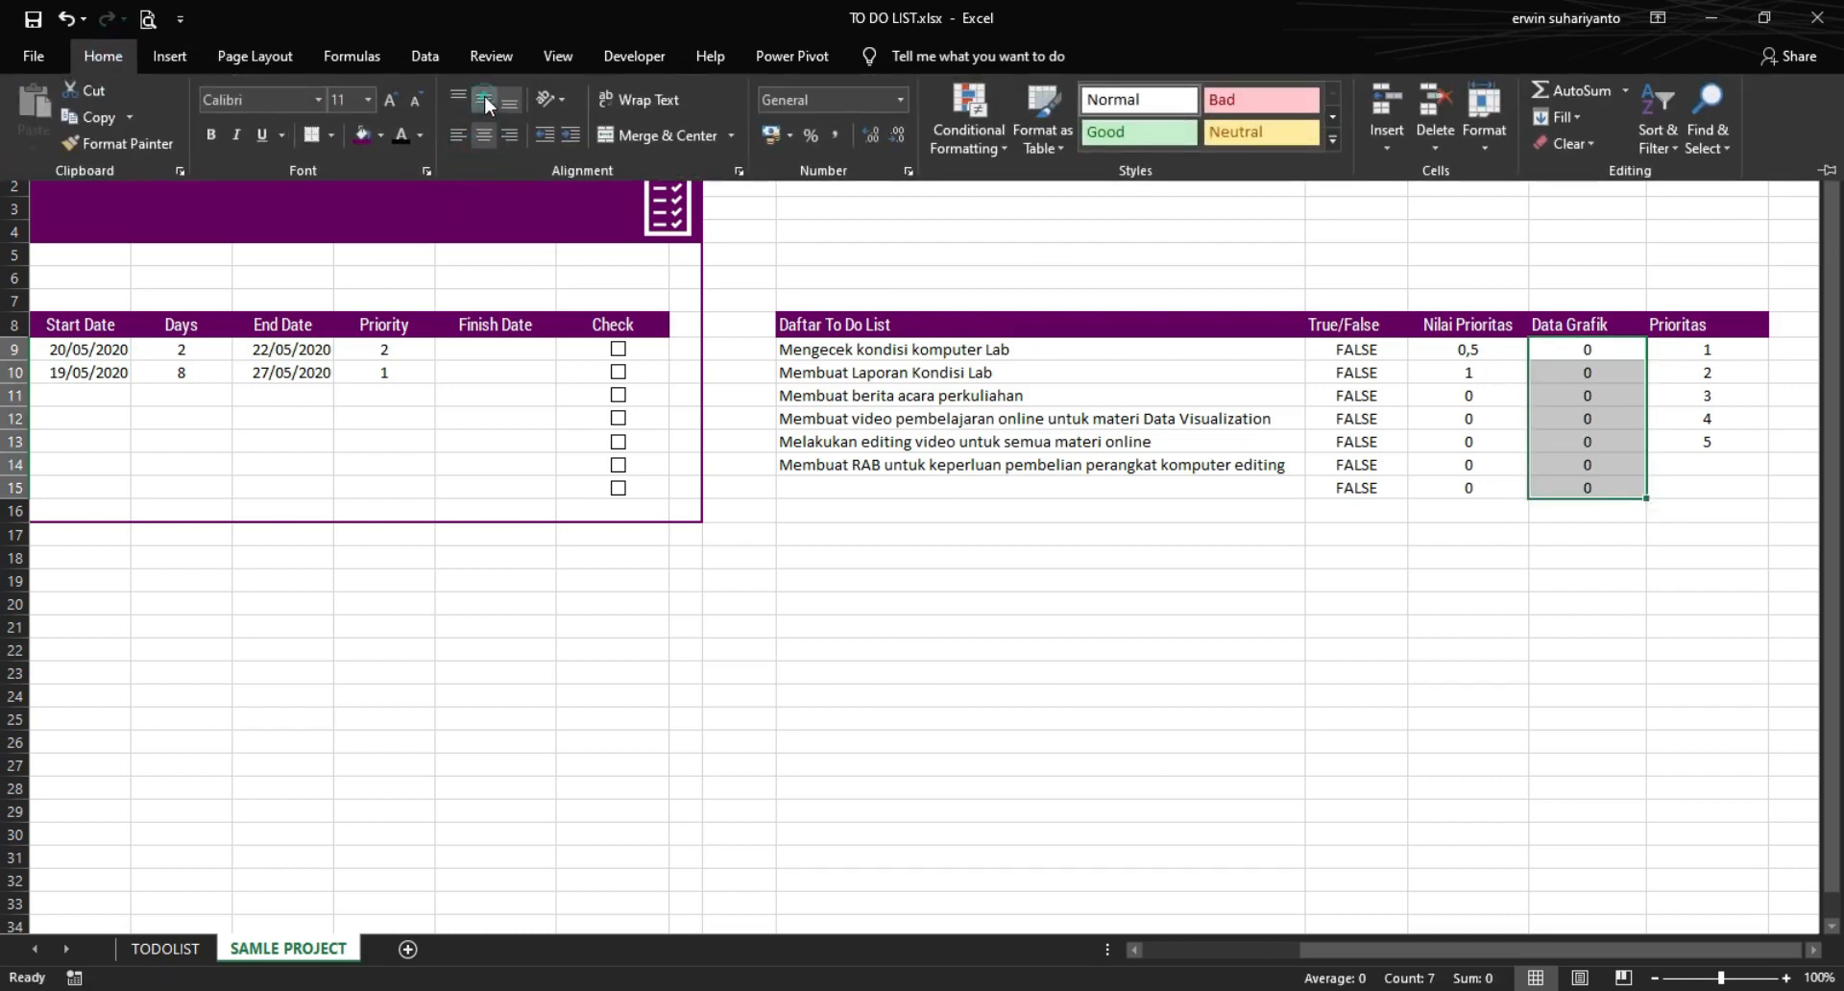
- Tick the check boxes of the first and second tasks to test the Data Grafik formula
click(1584, 351)
click(1585, 348)
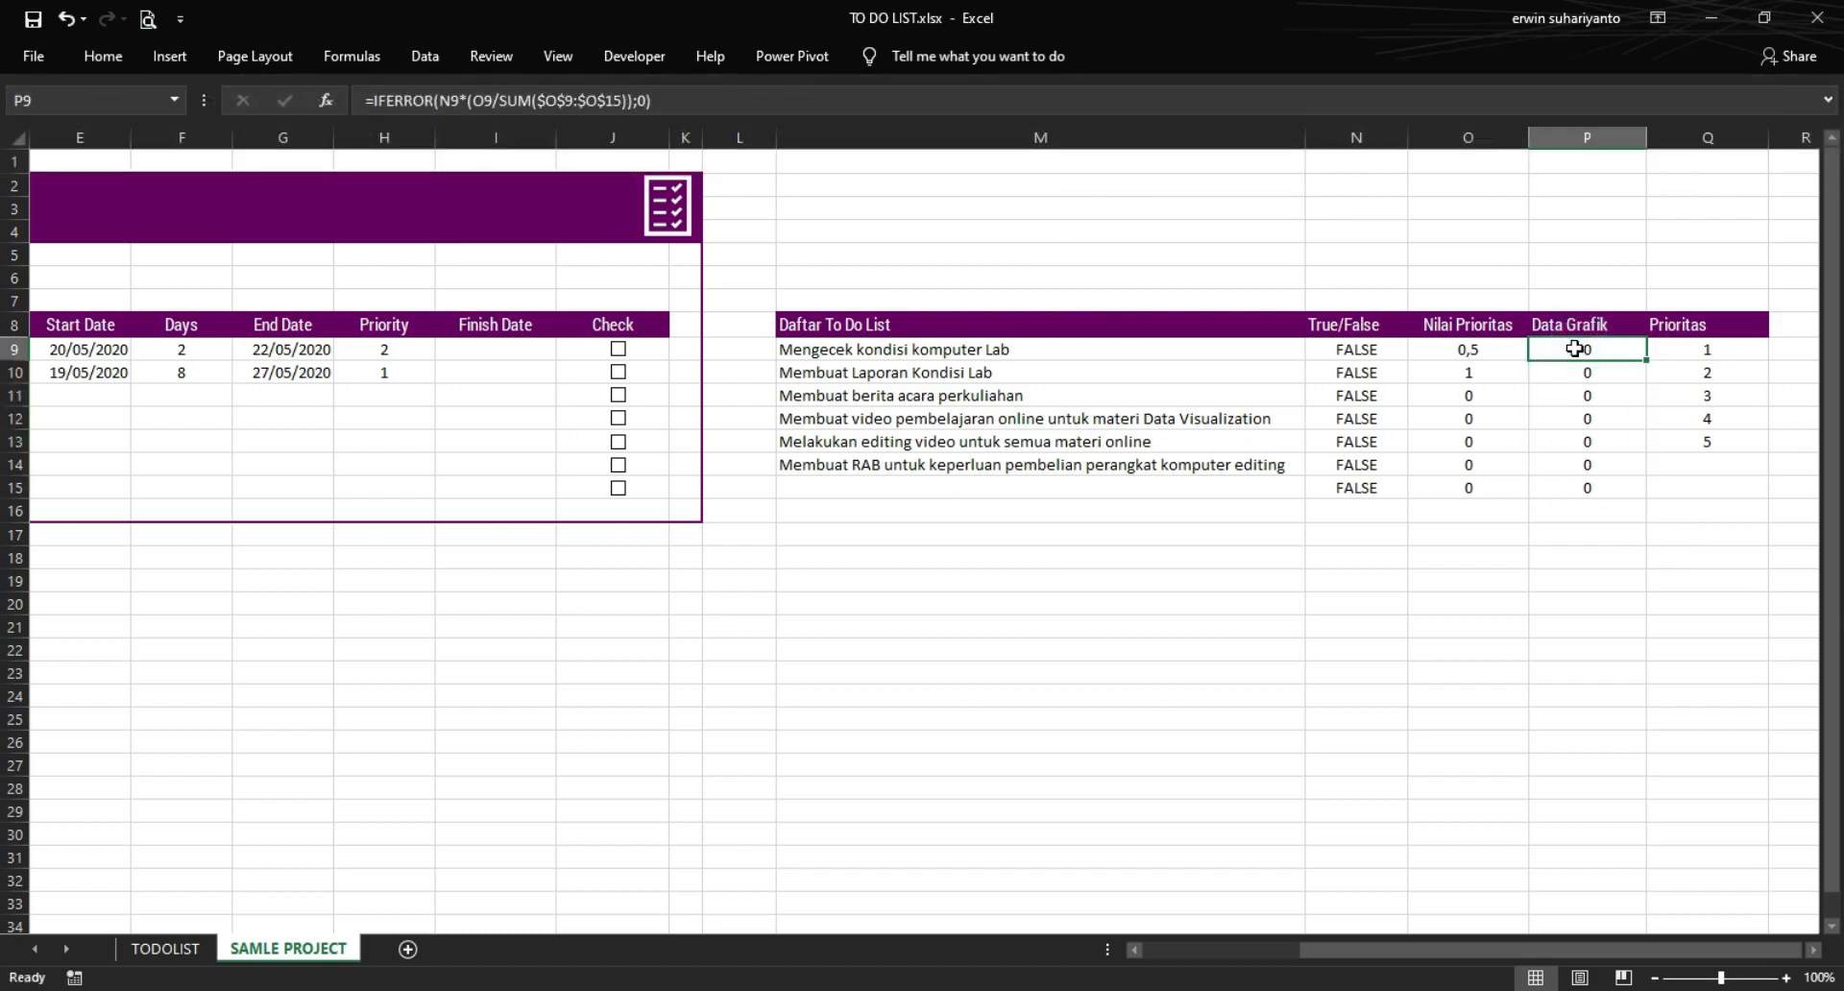
click(1504, 515)
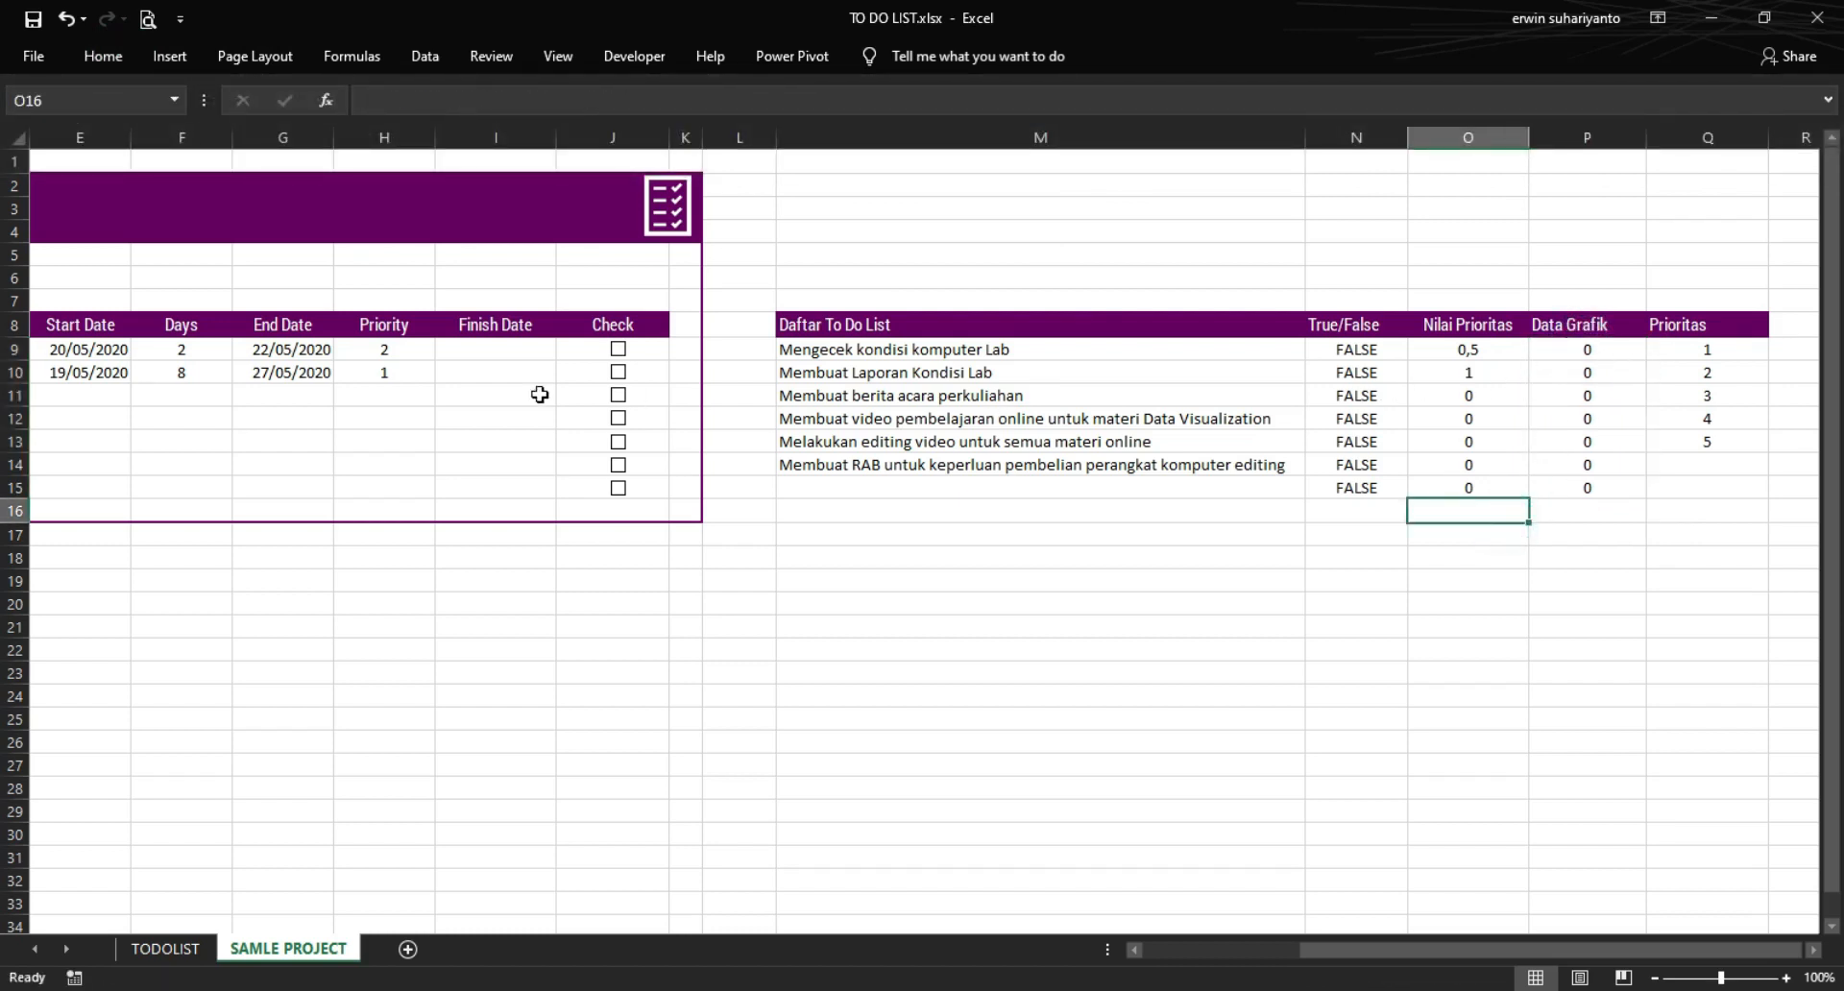
click(620, 352)
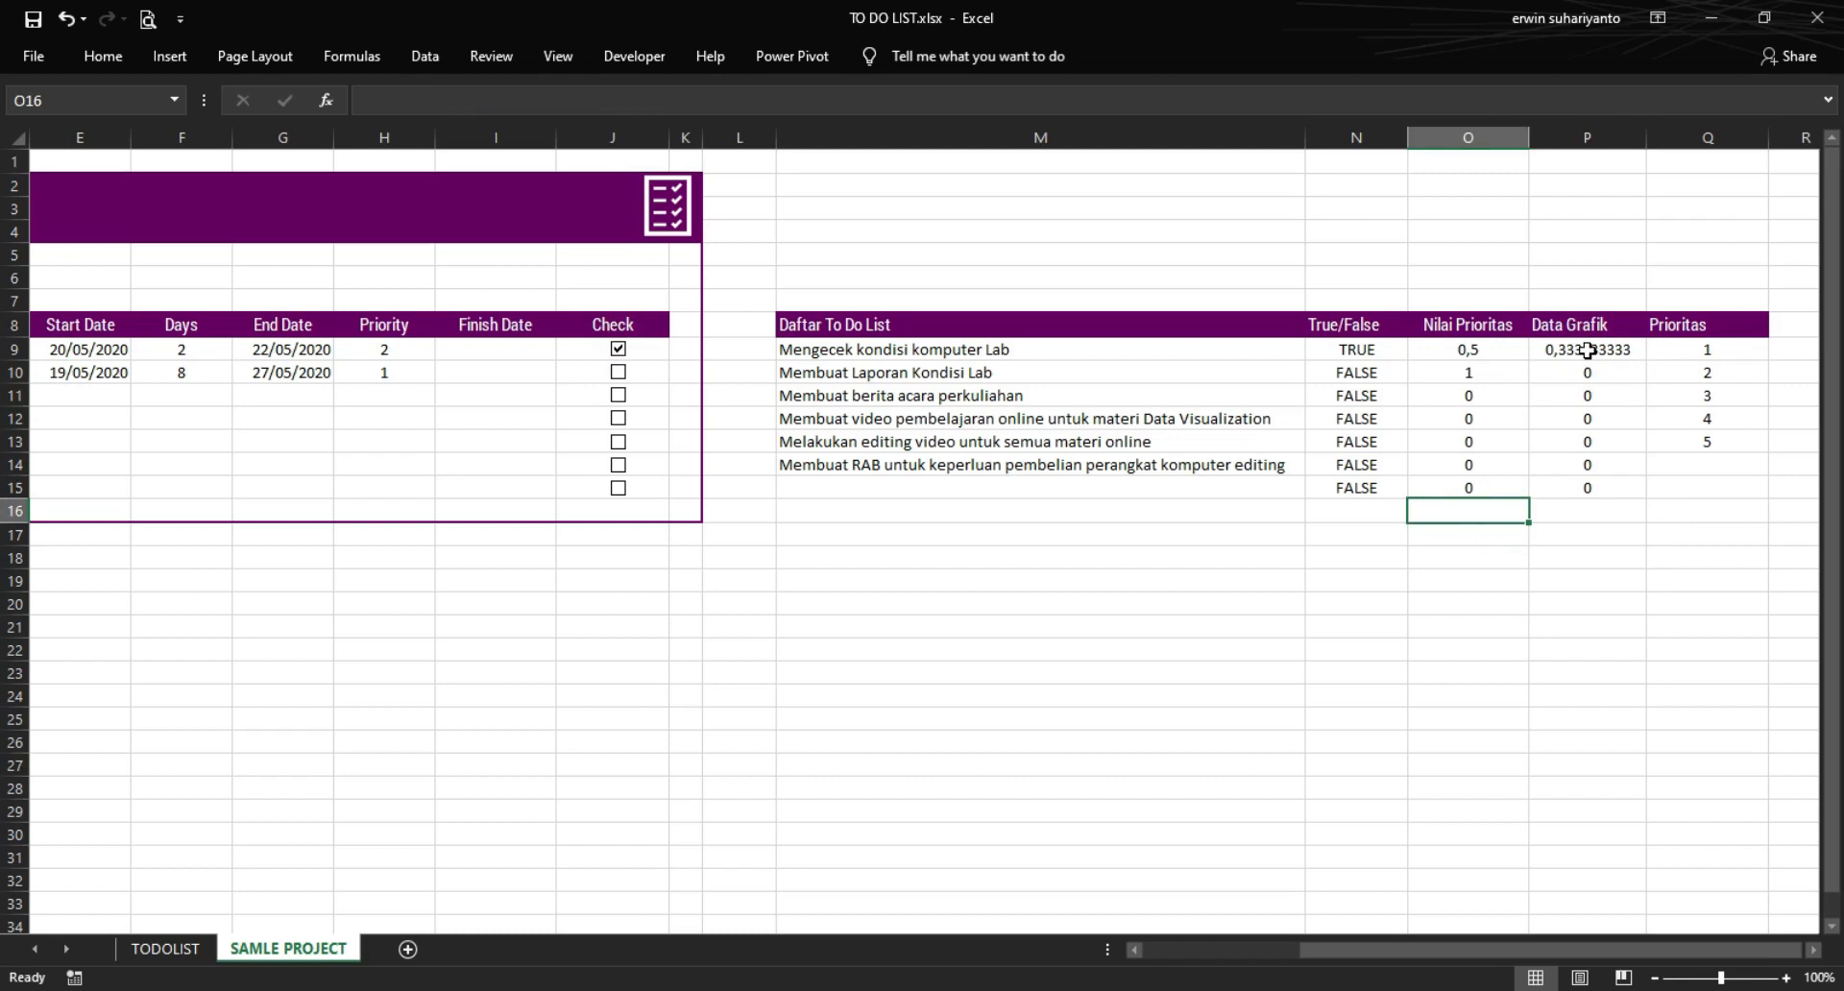
click(619, 375)
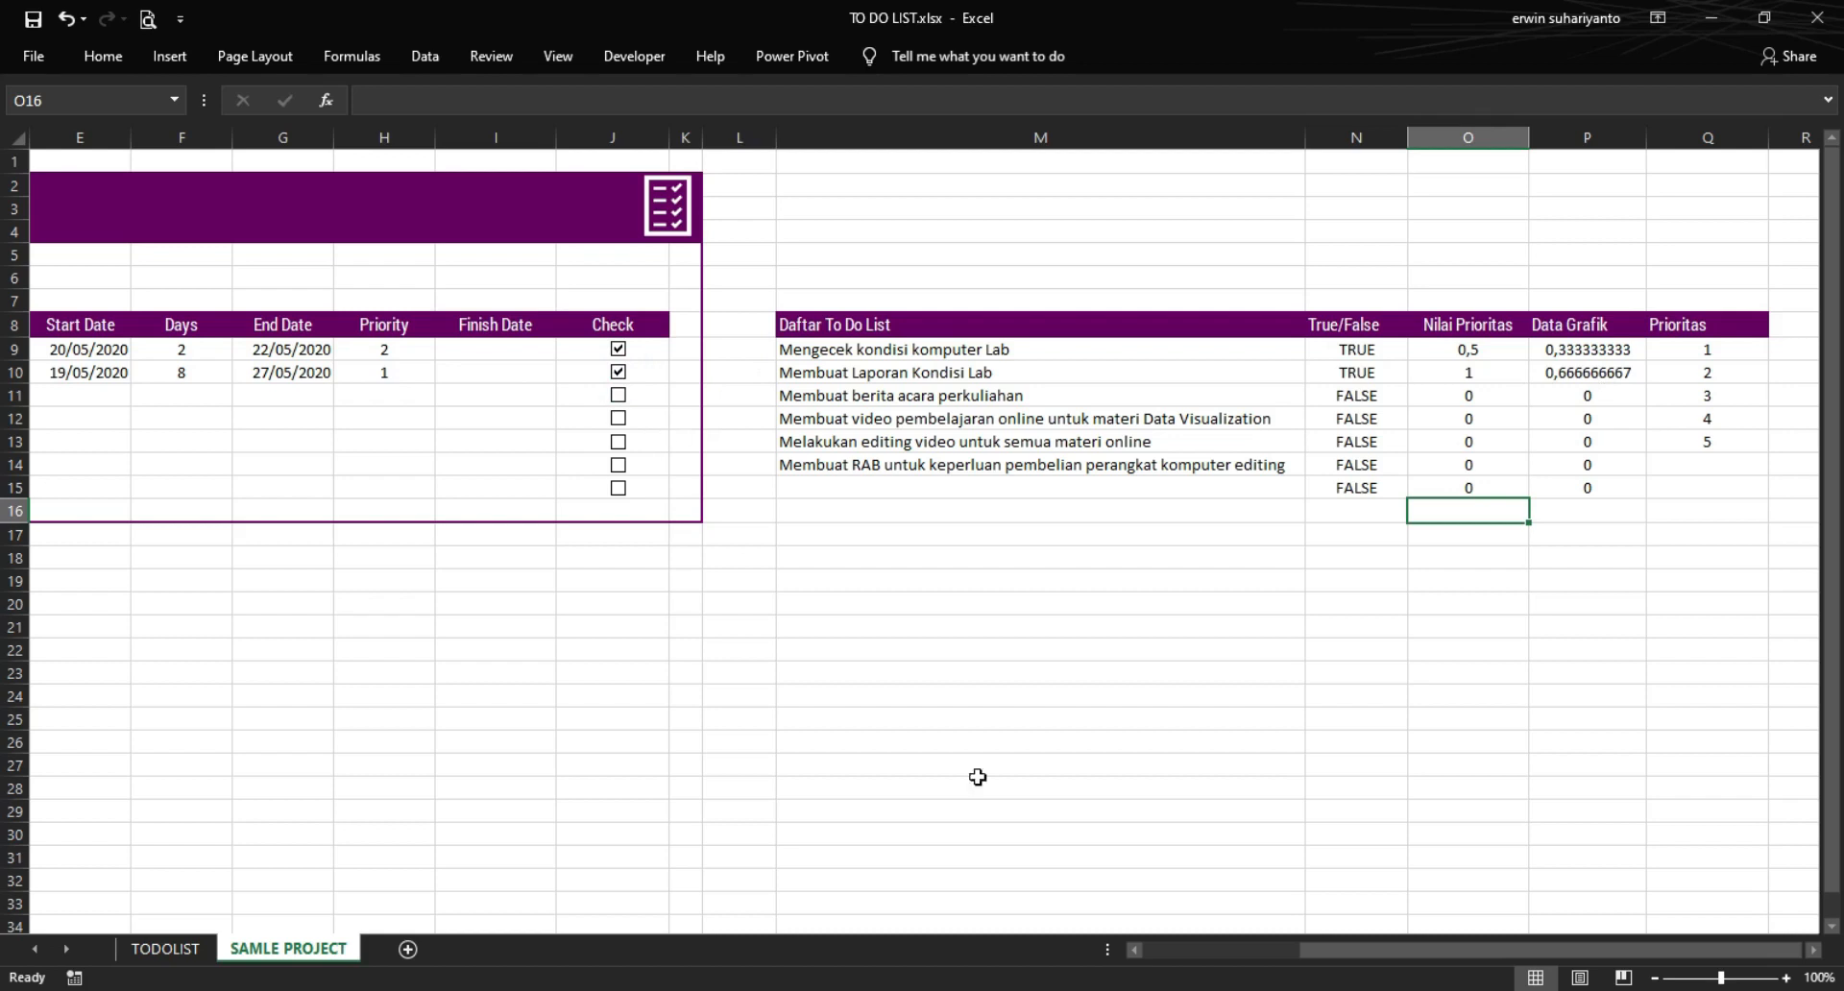
- Choose "Membuat video pembelajaran online untuk materi Data Visualization" as the third task in D11
click(1188, 951)
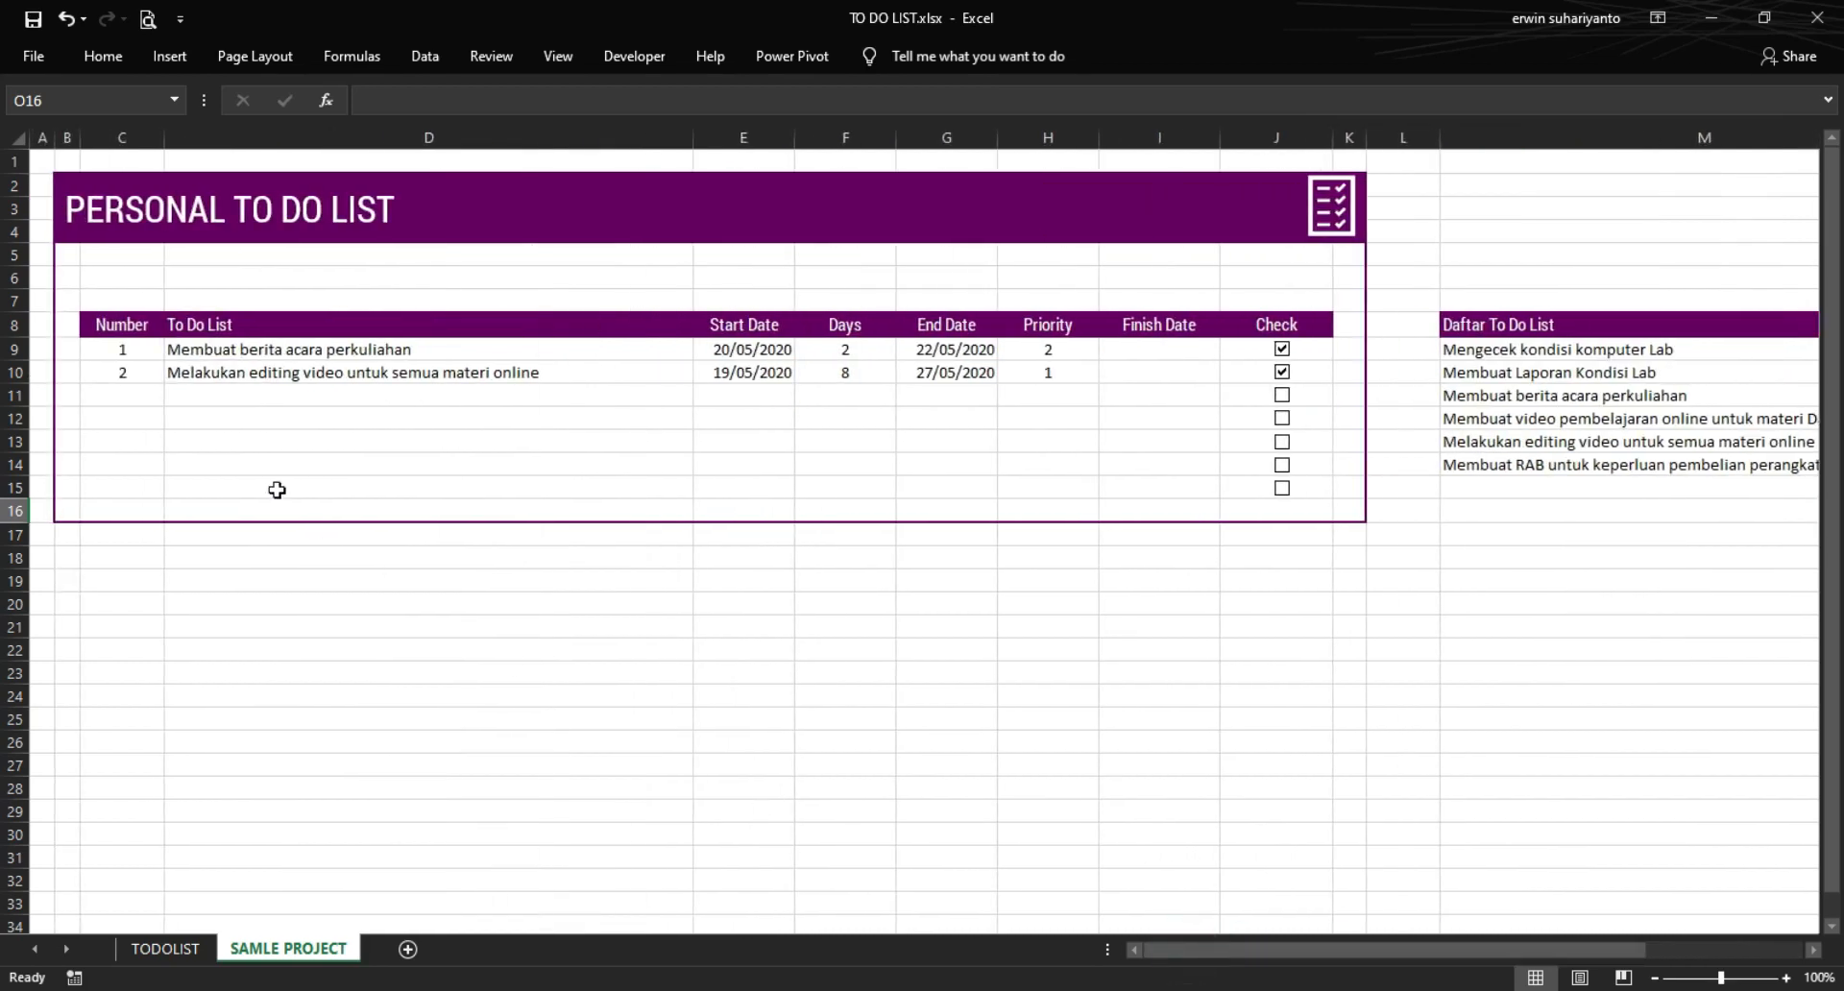
click(132, 397)
click(234, 399)
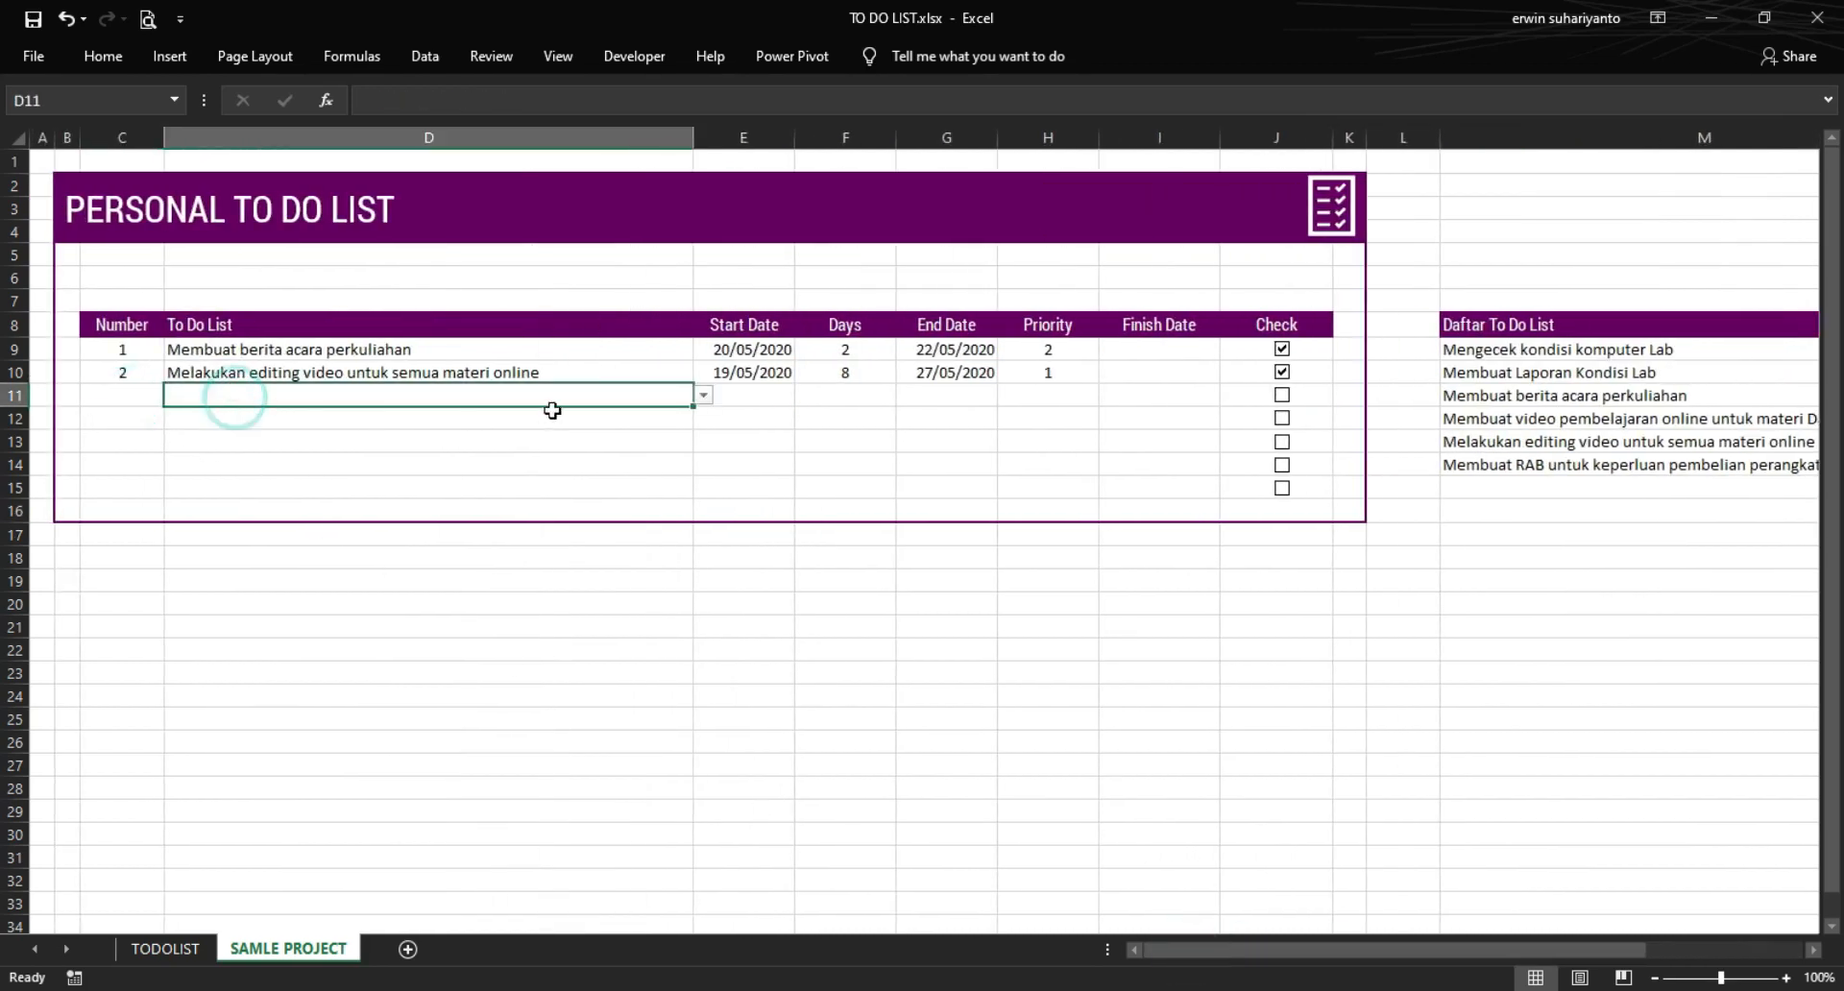
click(703, 395)
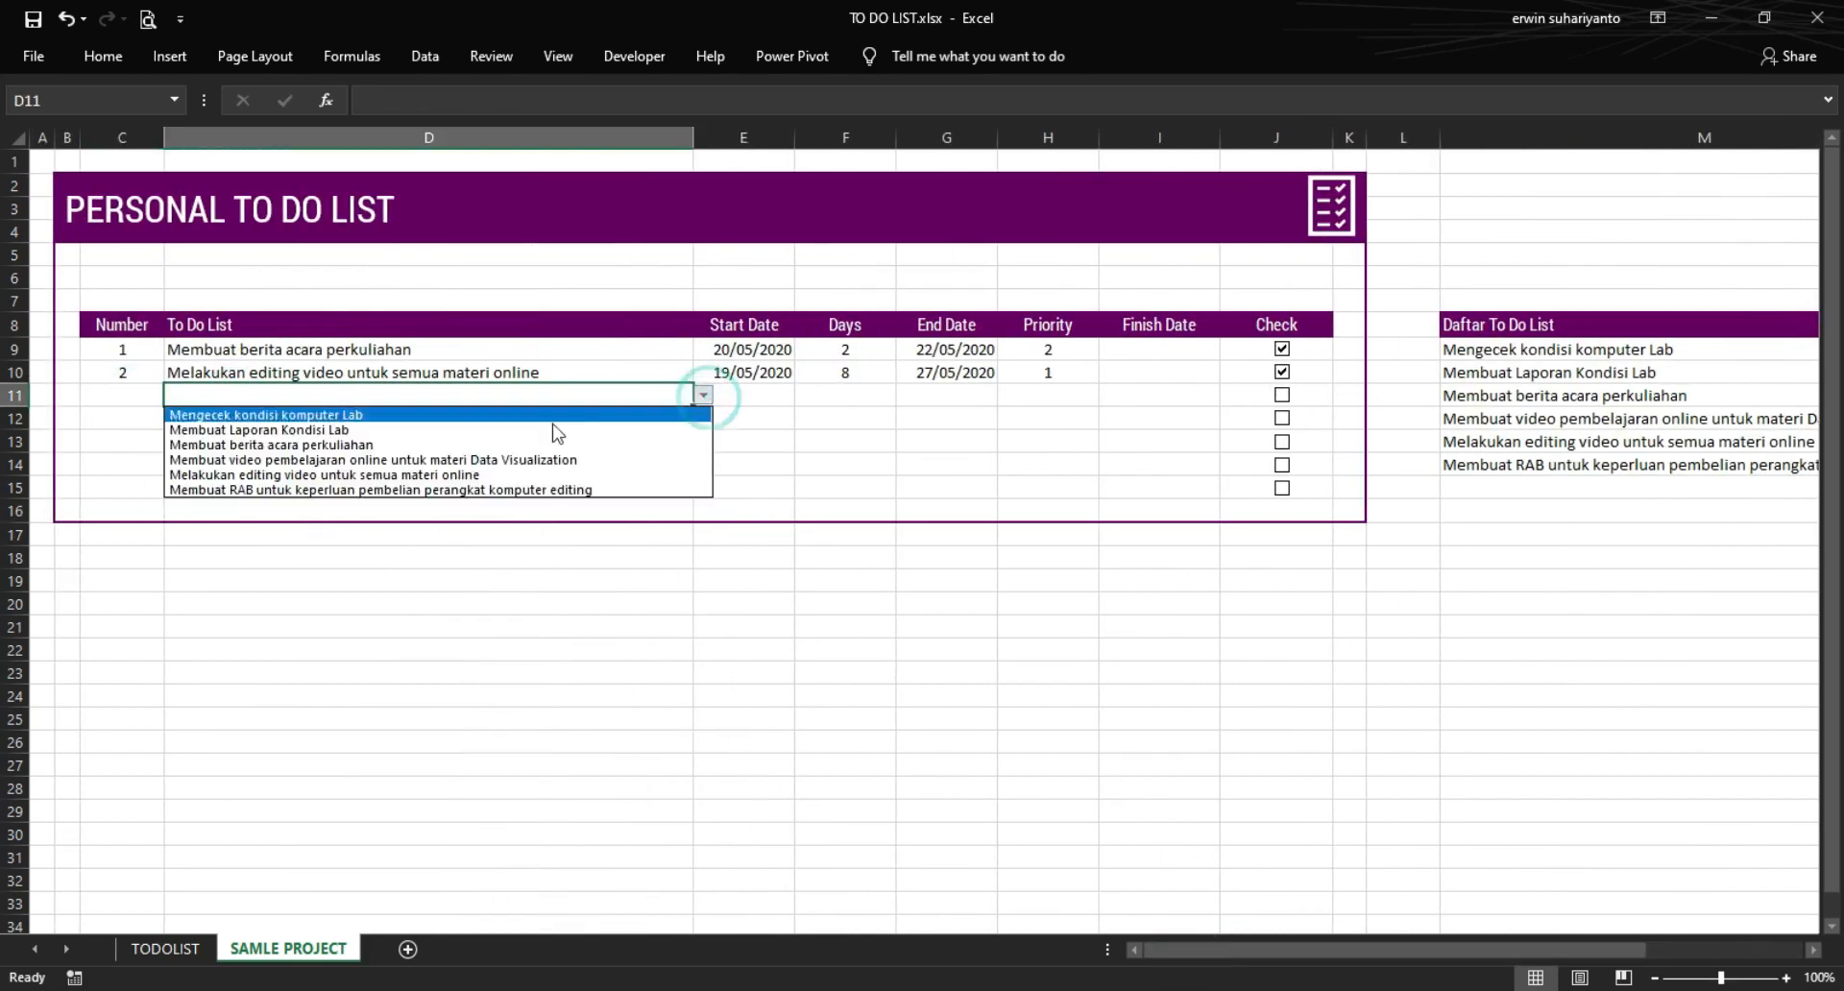
click(504, 461)
- Enter 22/5/2020 as the third task's start date in E11
click(758, 396)
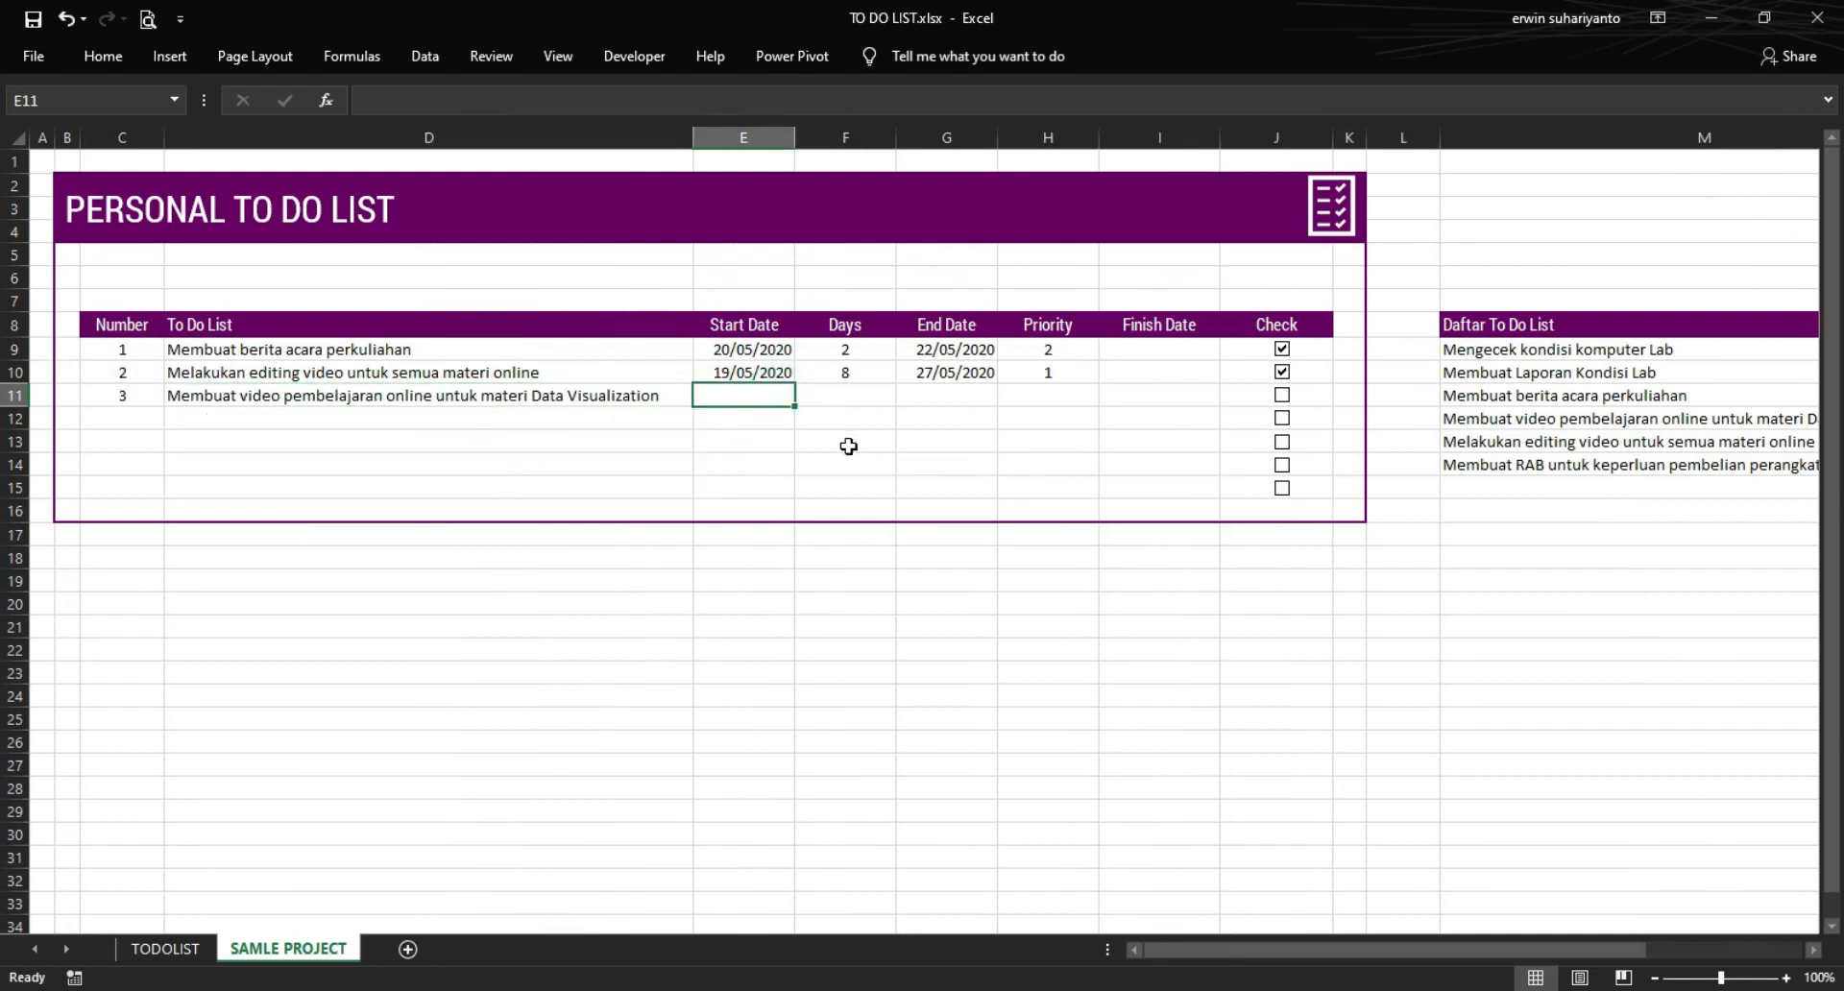
text(22/5/2020)
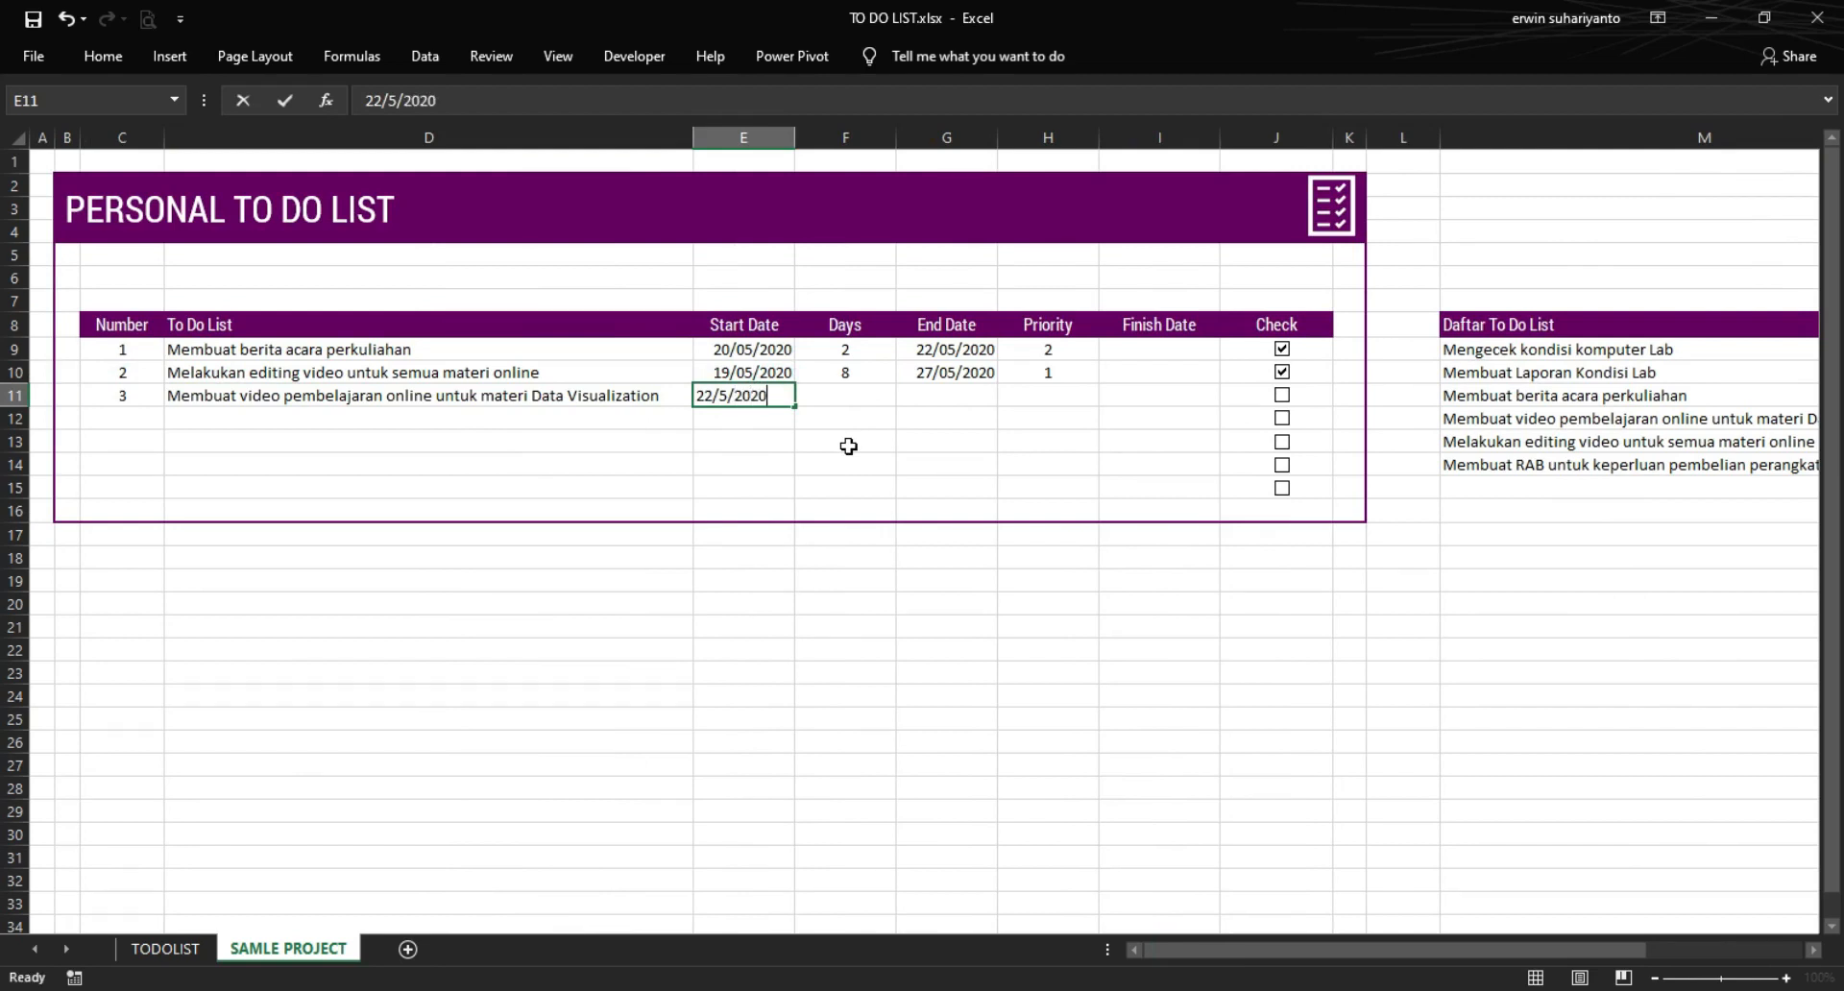
key(Return)
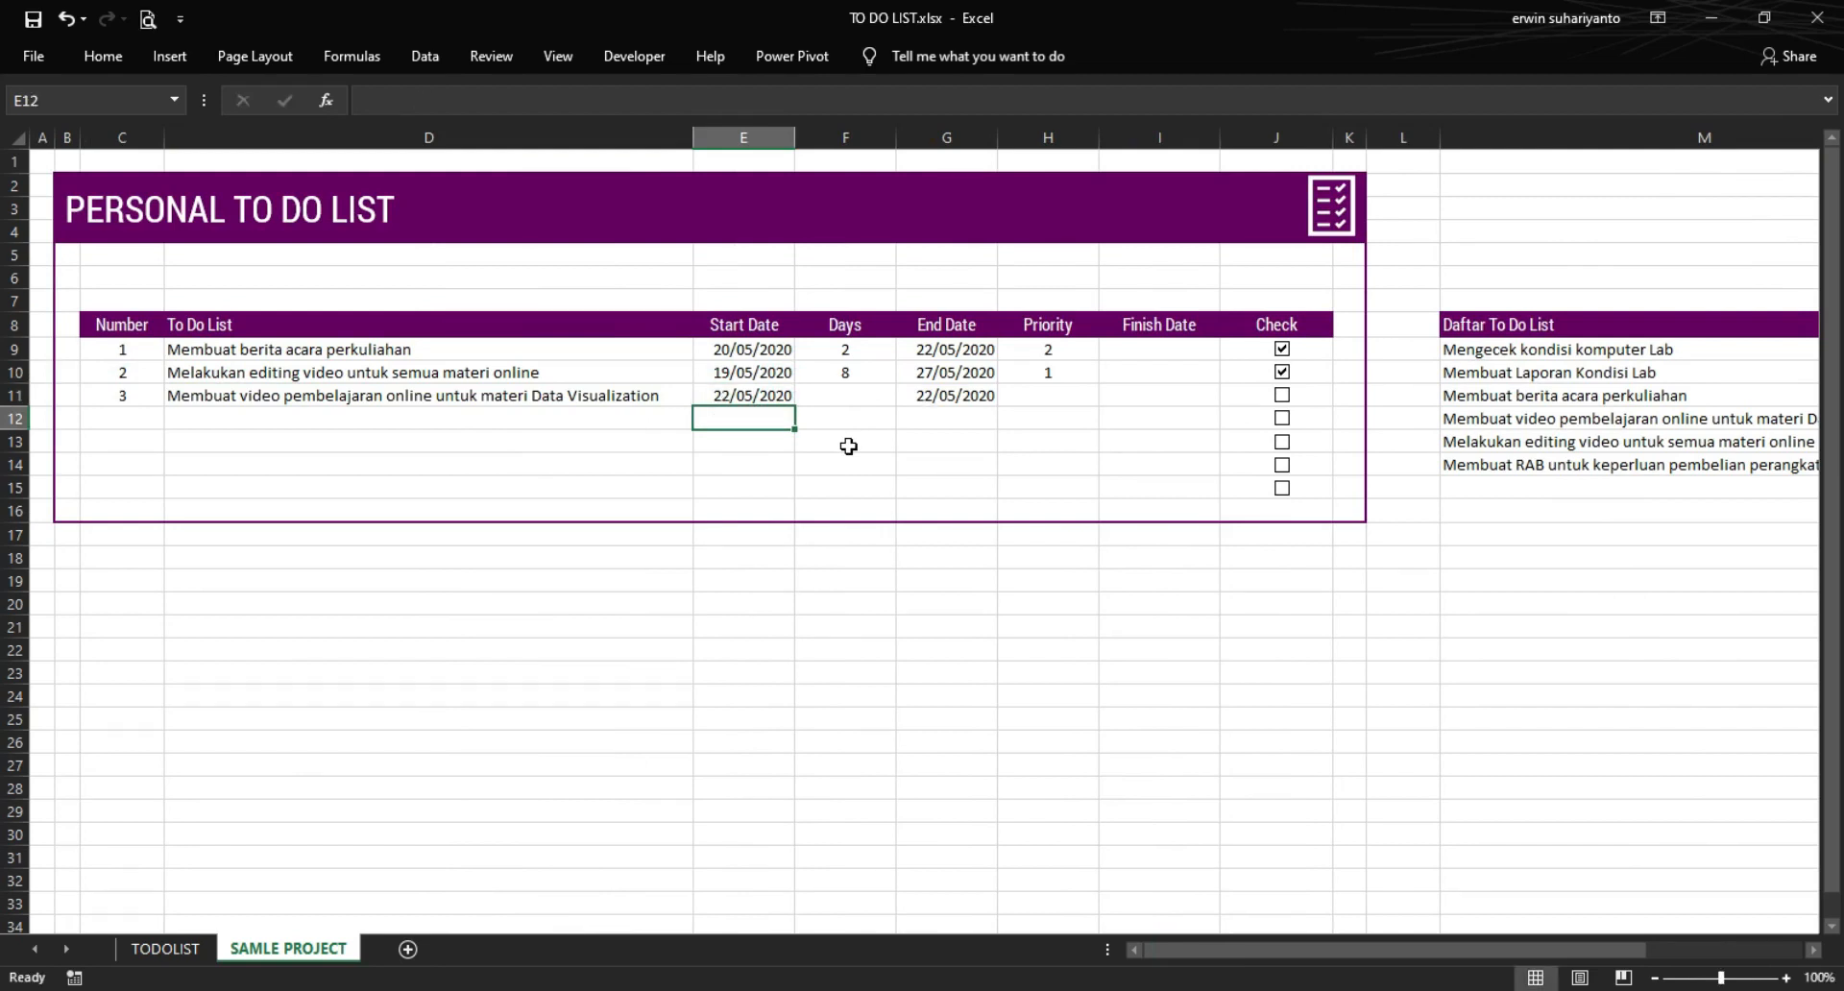
- Set the third task's duration to 7 days in F11 and its priority to 3 in H11
click(841, 396)
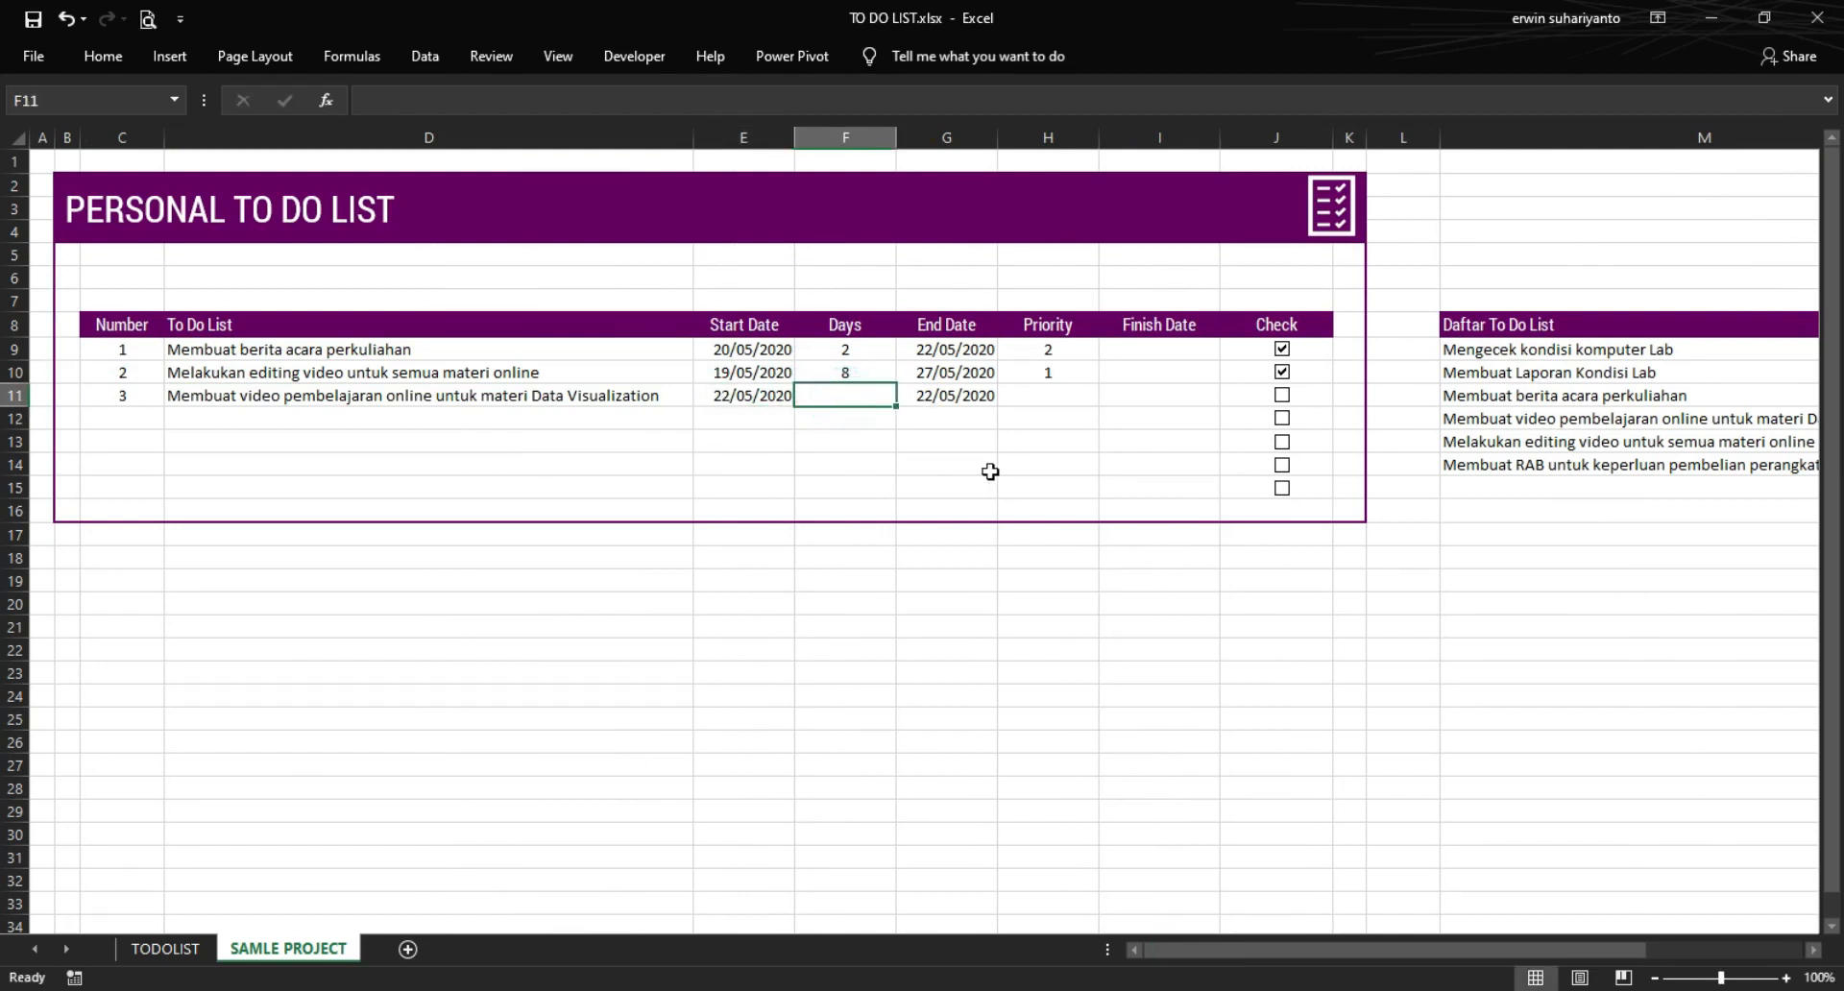
text(7)
key(Return)
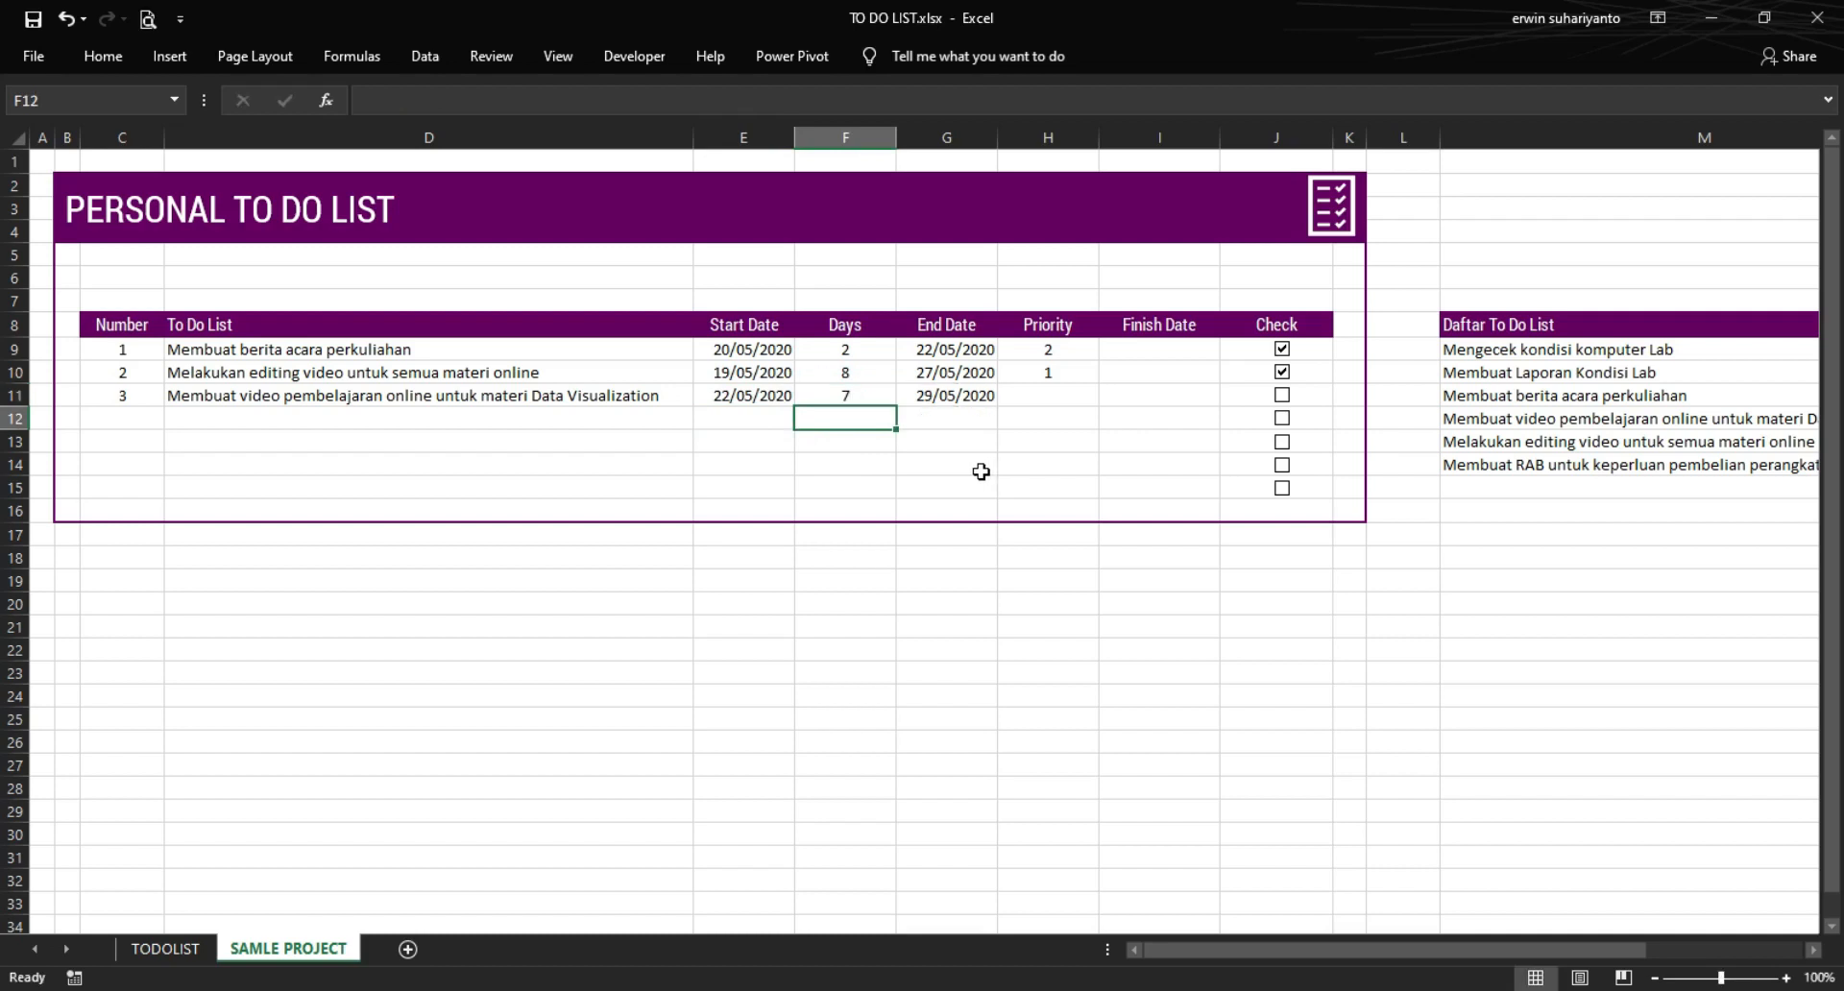
click(1066, 395)
click(1108, 395)
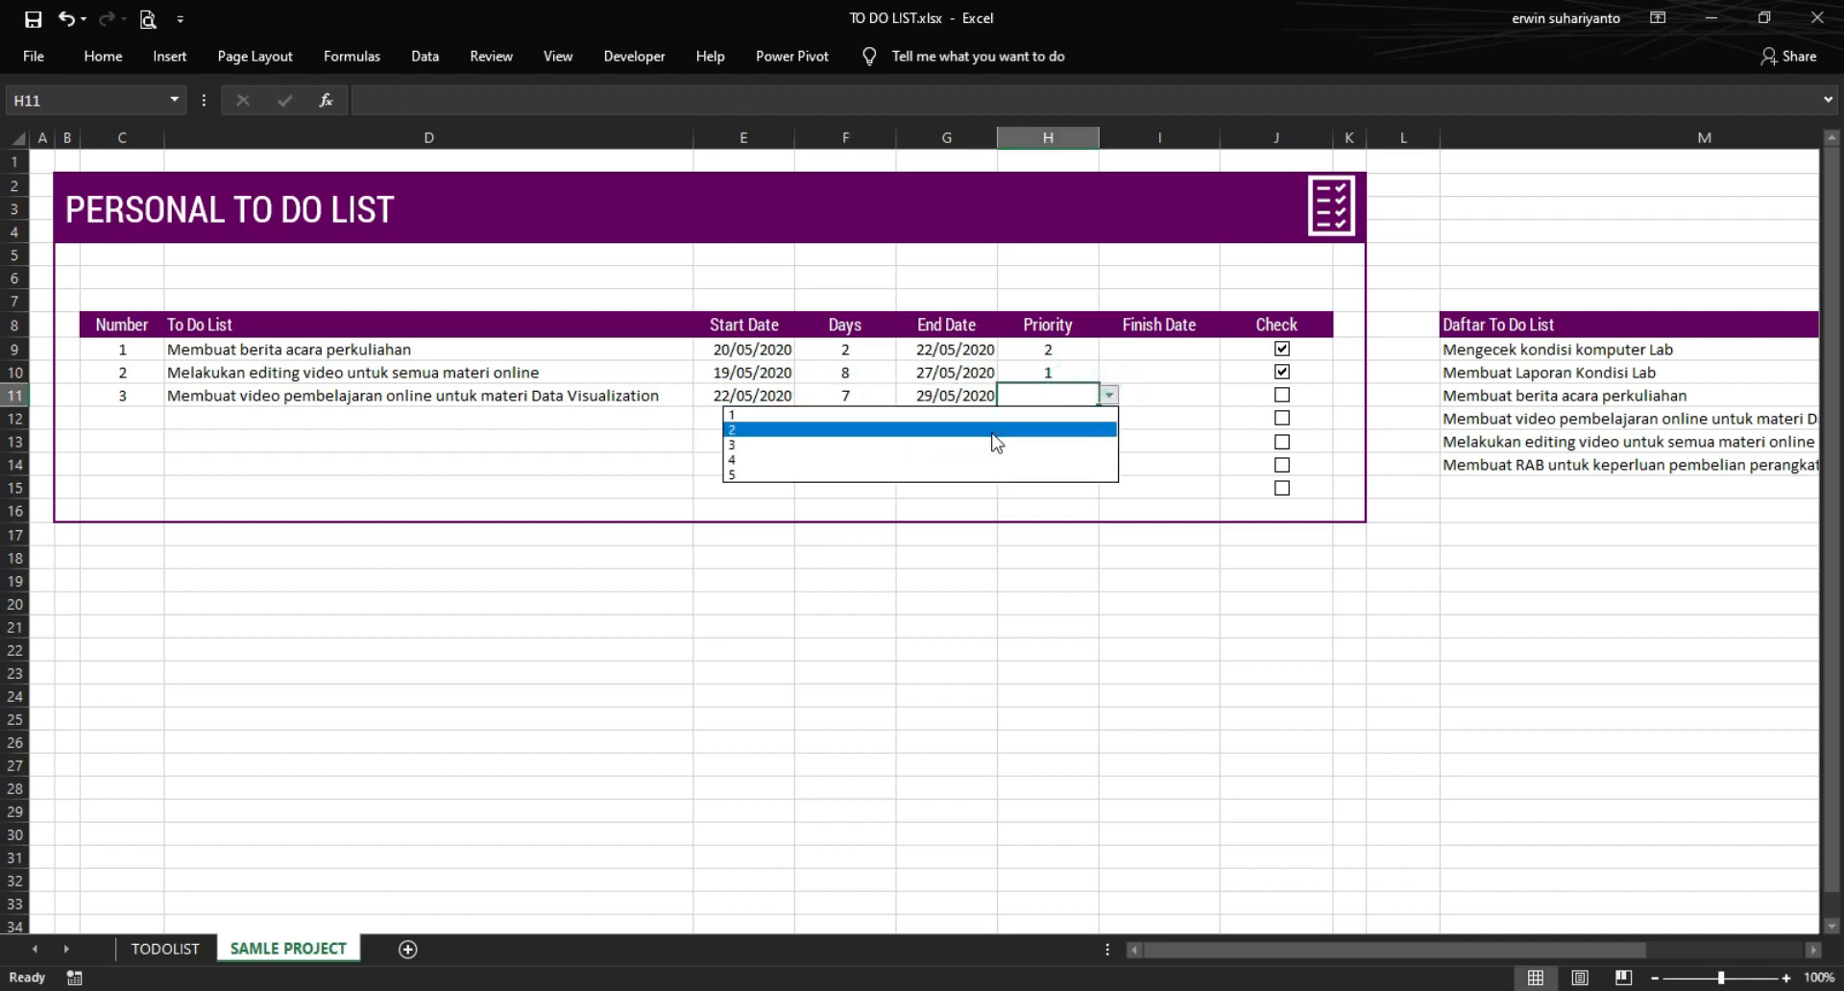
click(983, 445)
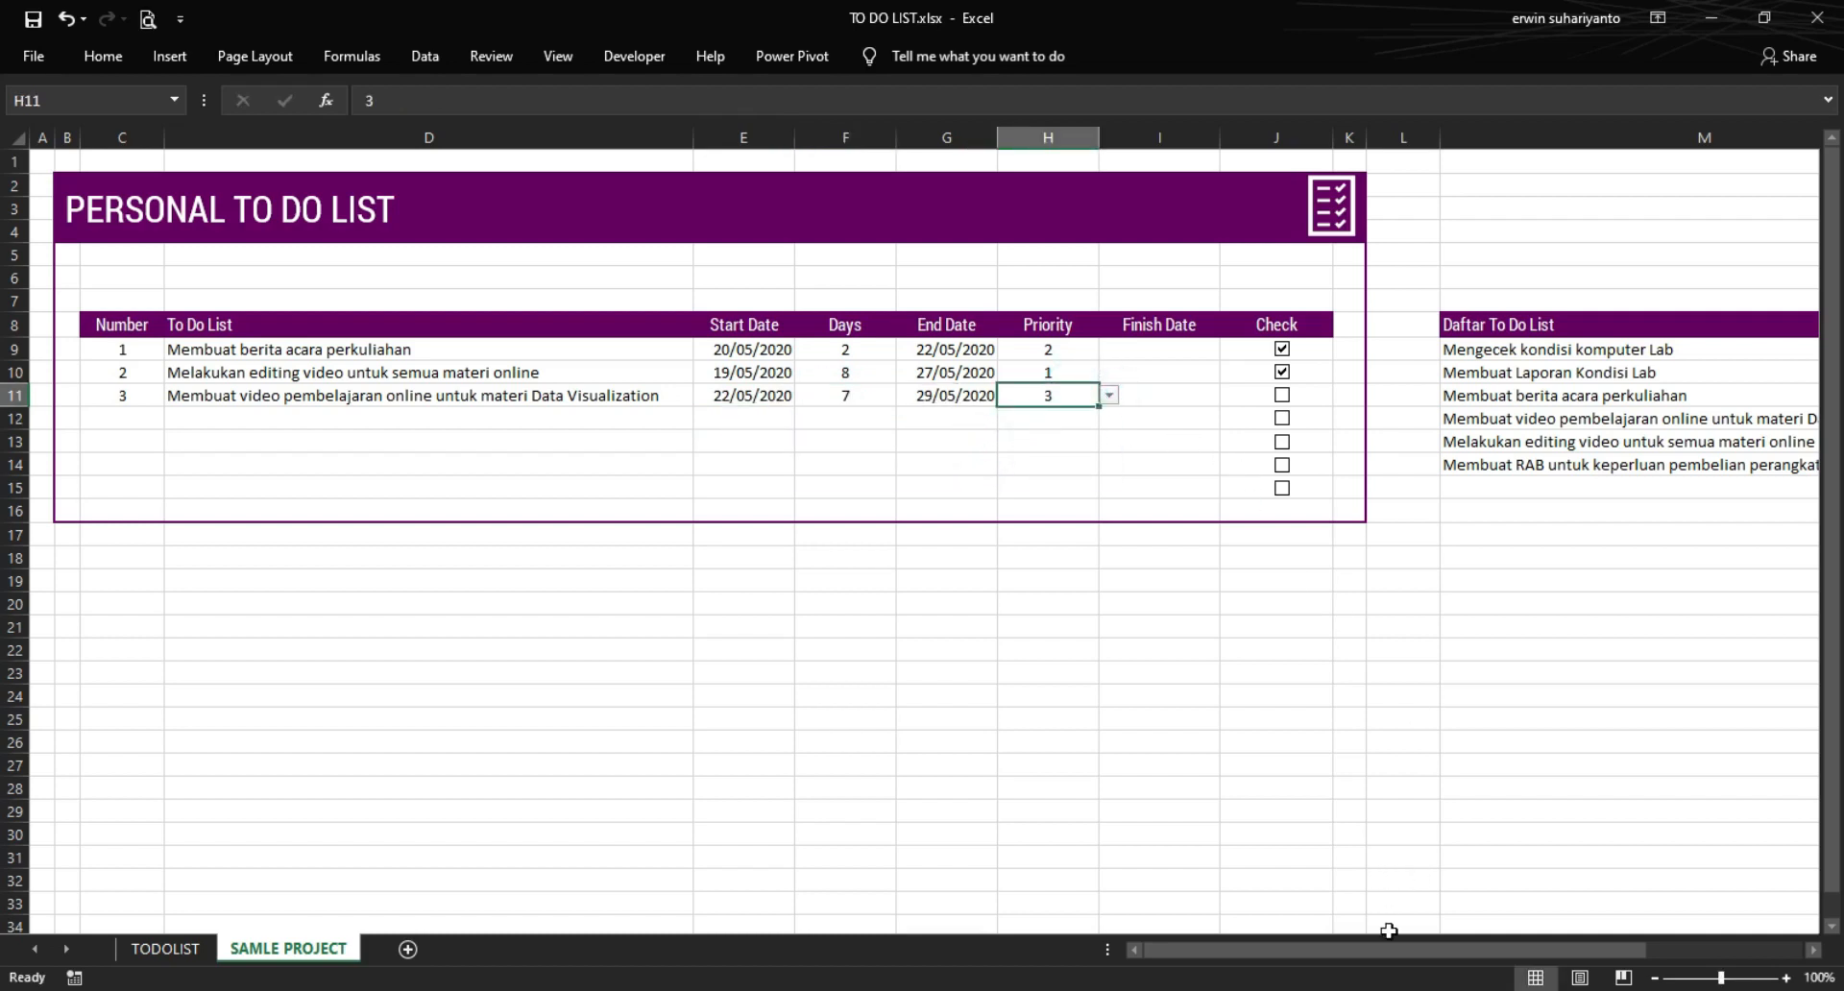
- Enter 22/5/2020 and 27/08/2020 as the finish dates of the first and second tasks in I9 and I10
scroll(1501, 943, right, 3)
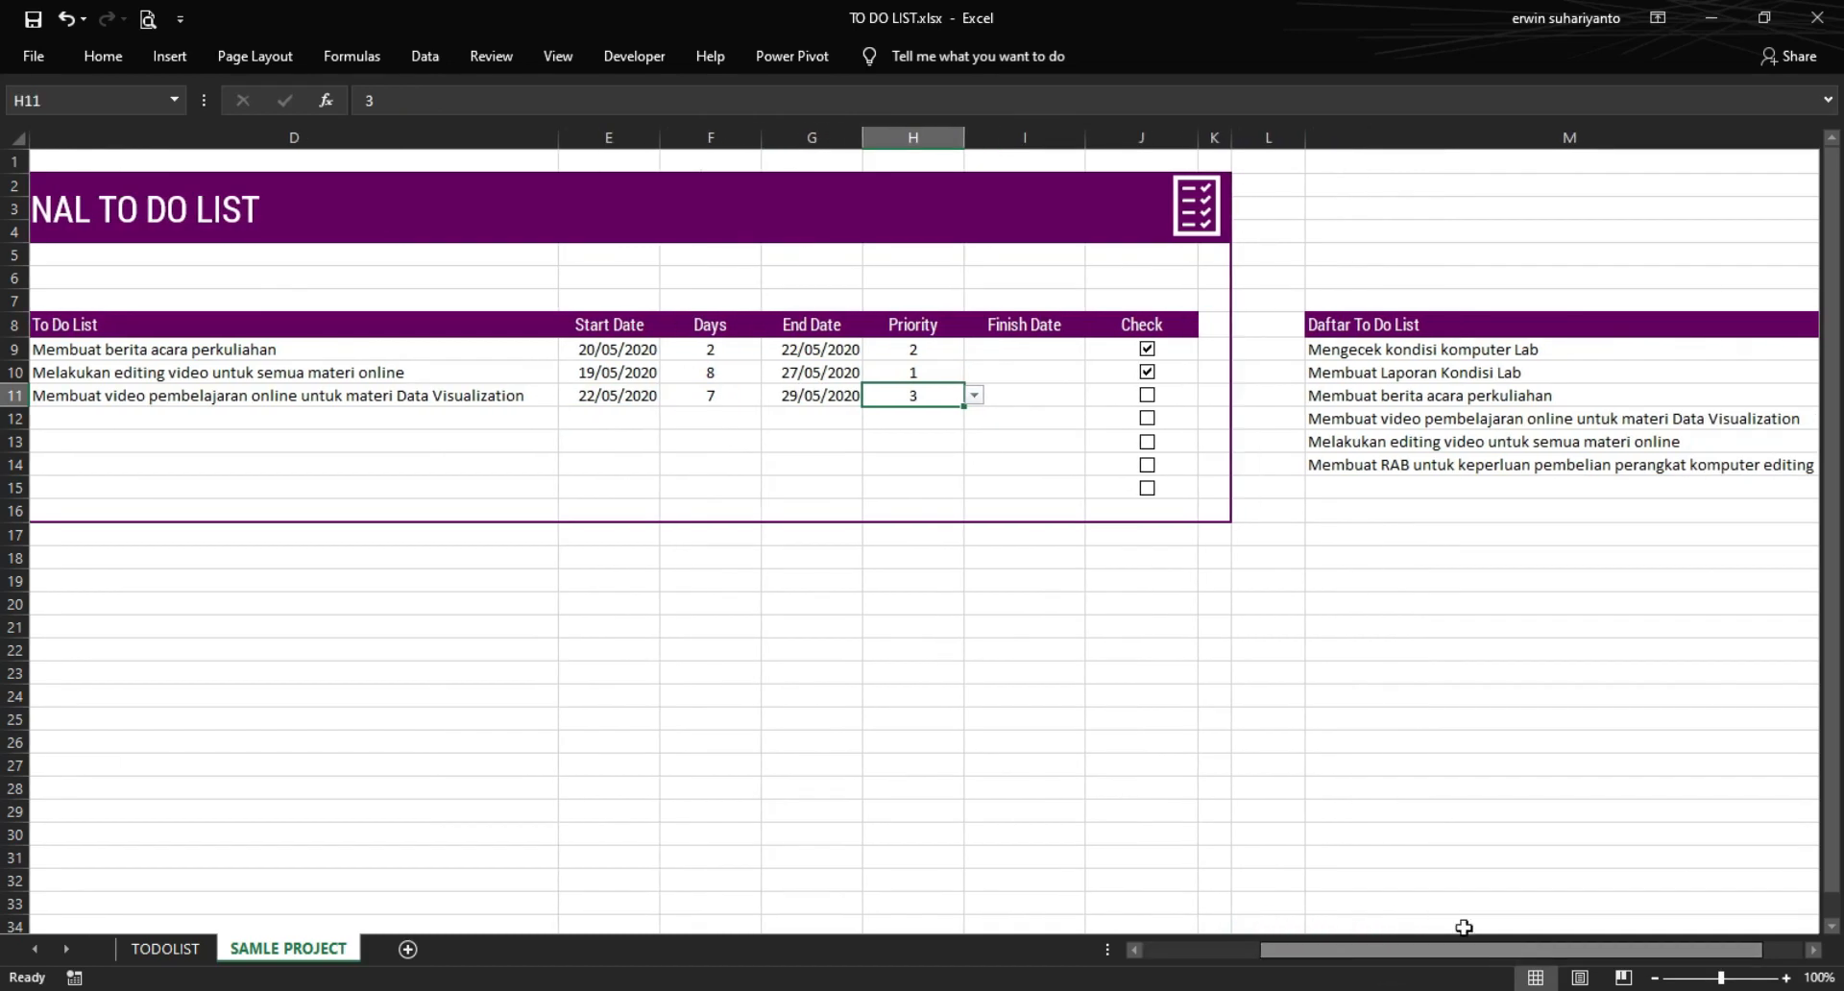
click(1014, 348)
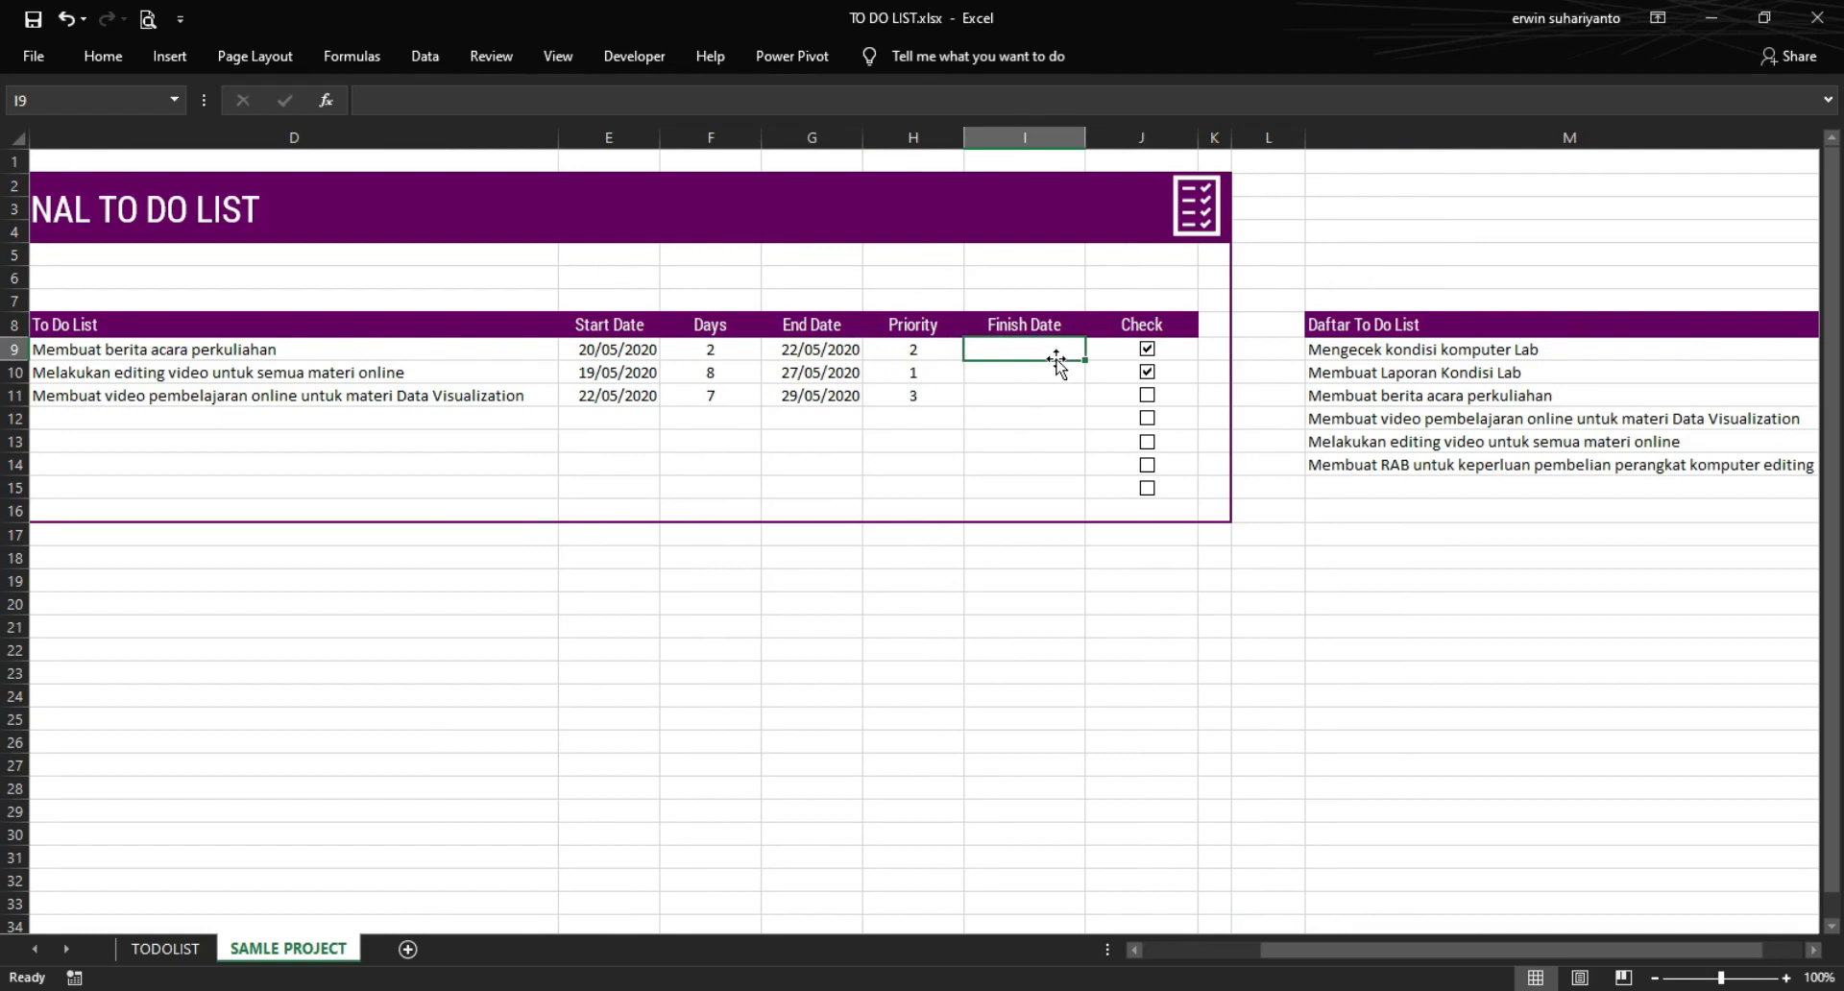
text(22/5/52020)
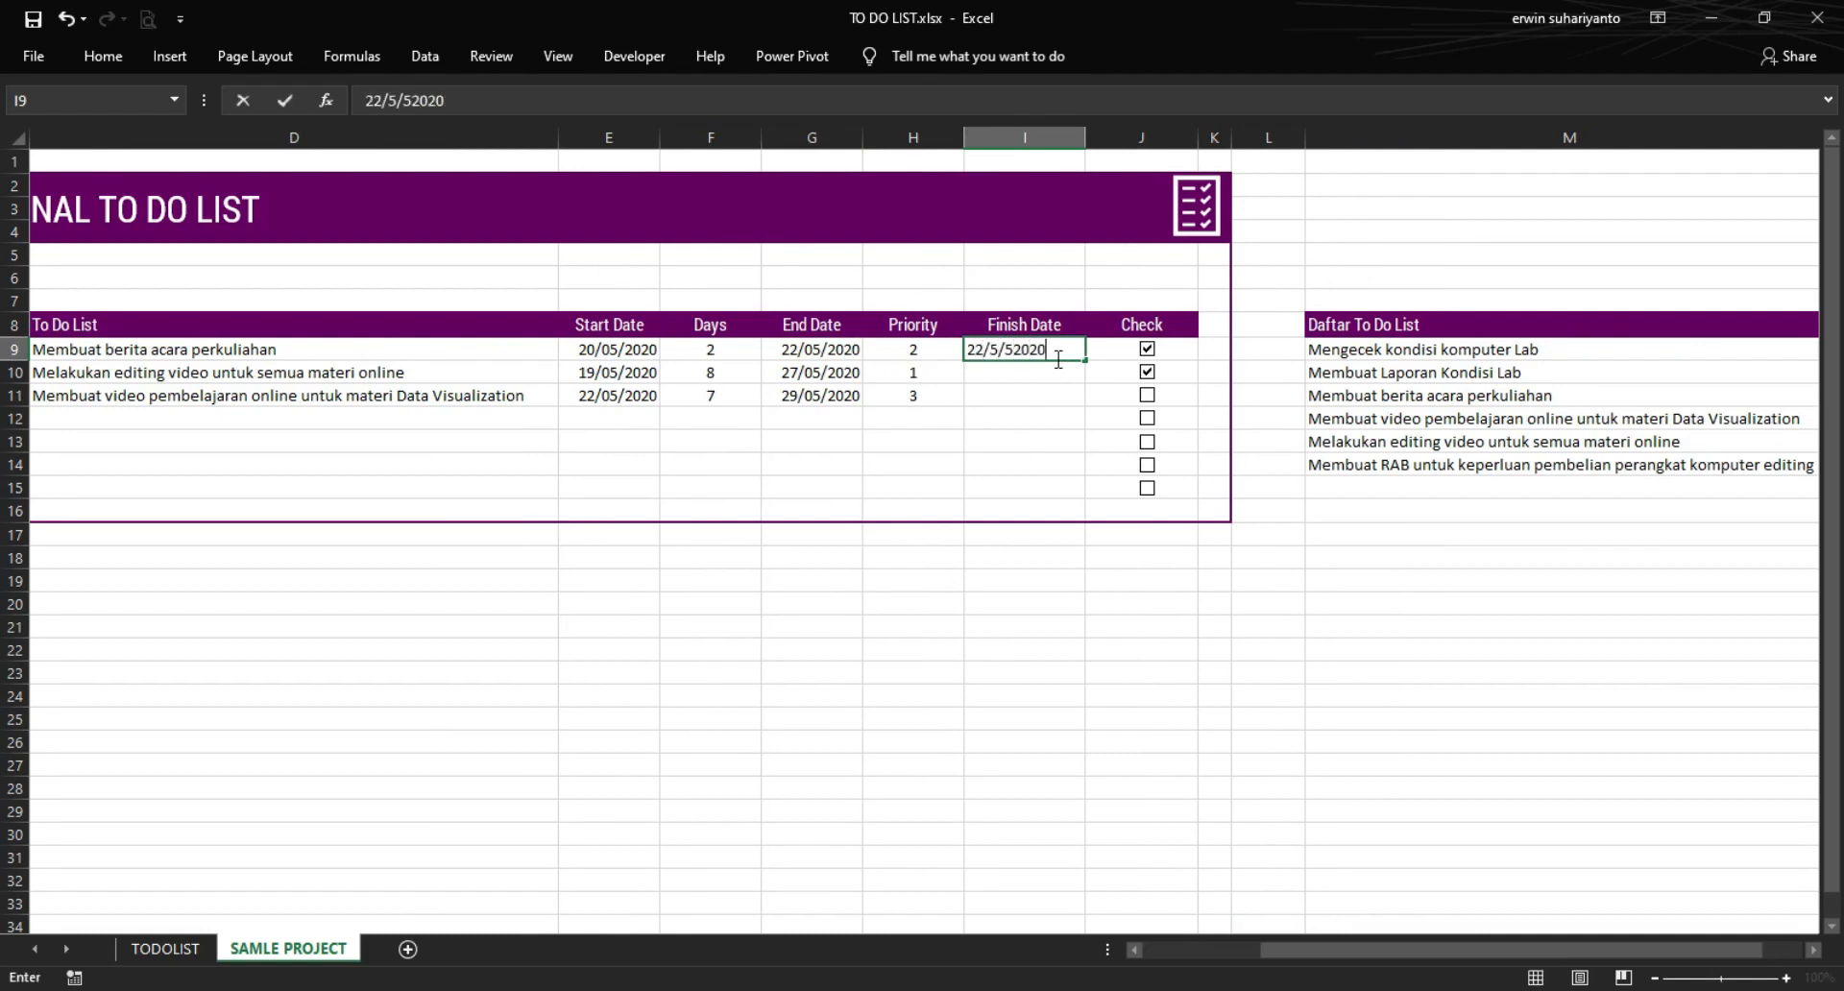
key(BackSpace)
key(BackSpace)
key(BackSpace)
key(BackSpace)
text(2020)
key(Return)
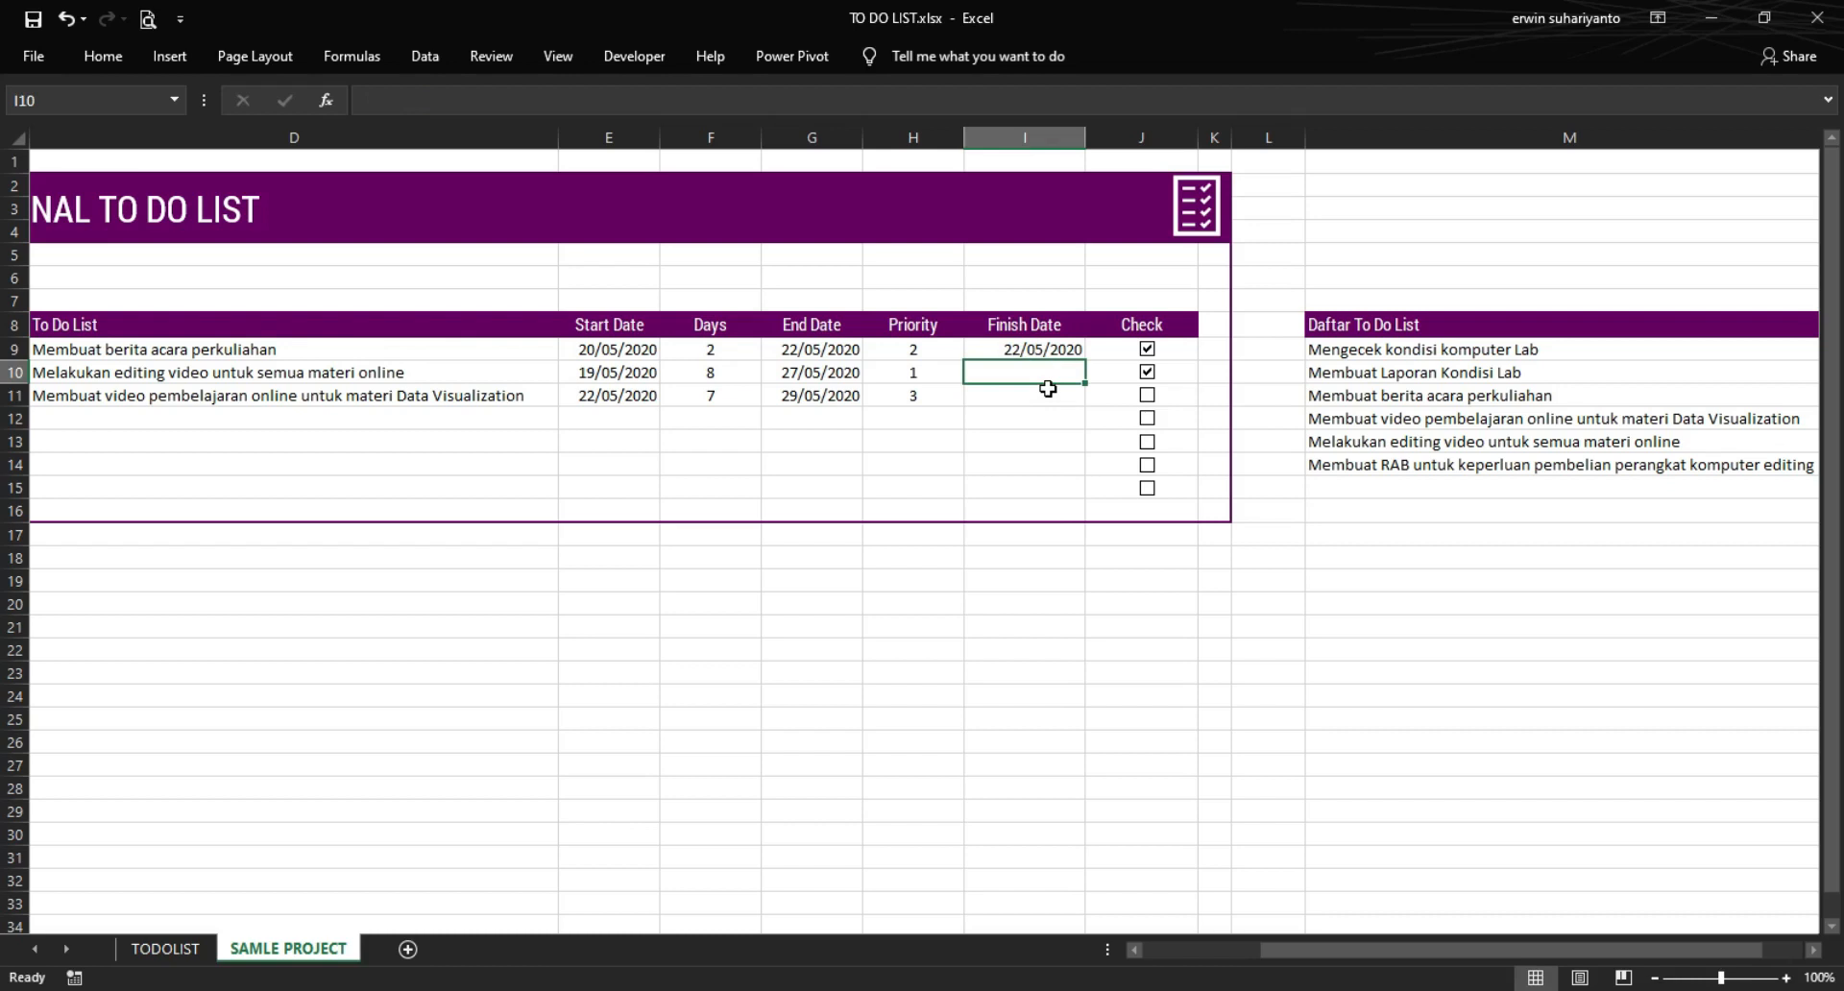
text(27/)
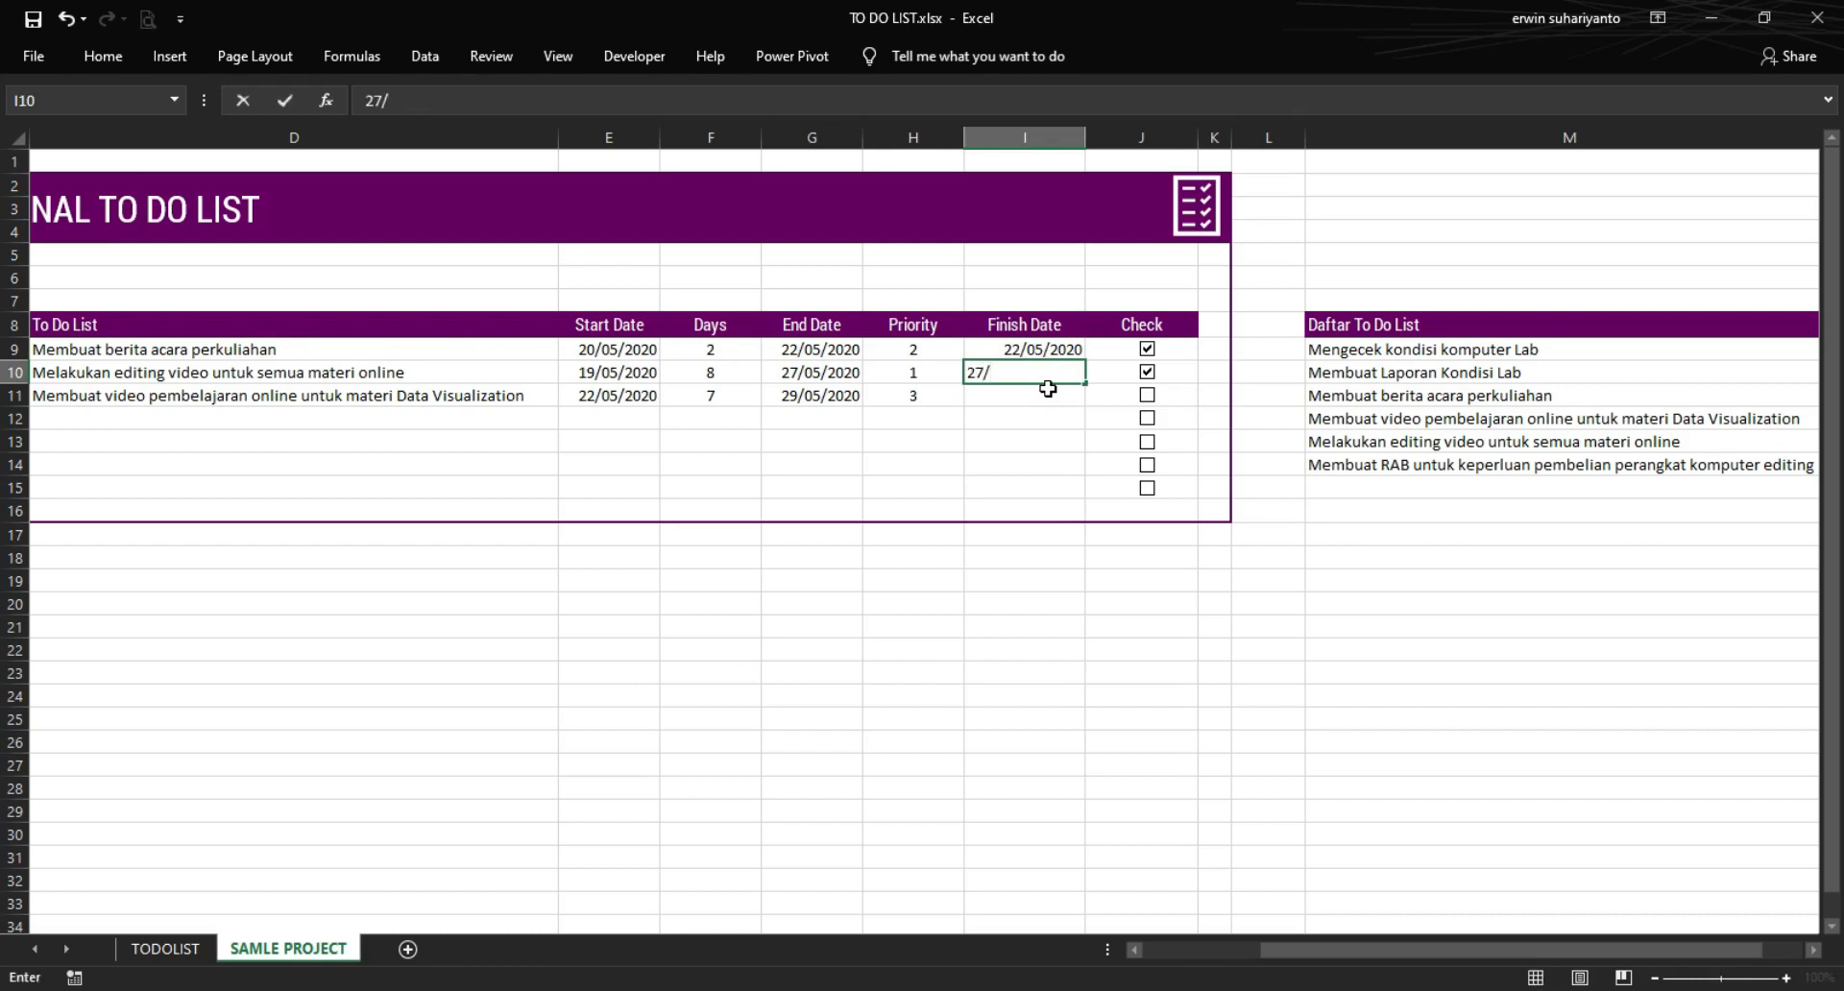
text(08/2020)
key(Return)
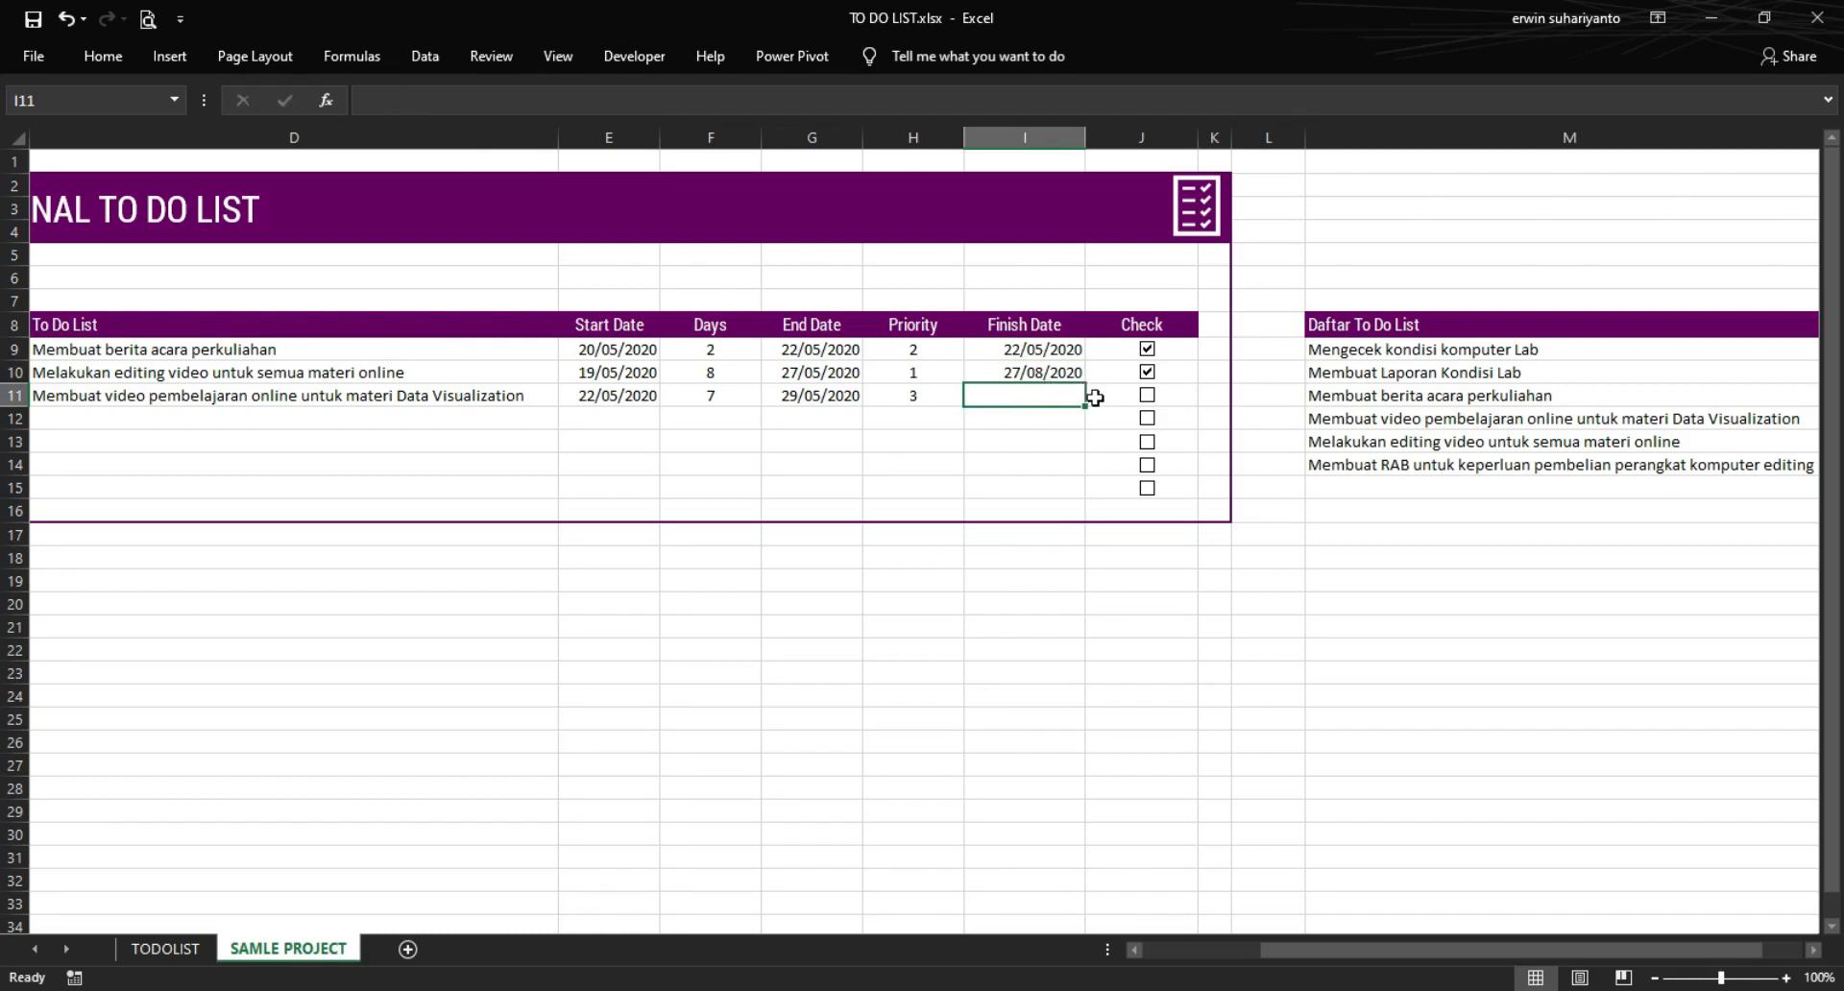
- Enter 29/05/2020 as the third task's finish date in I11 and tick that task's check box
text(29)
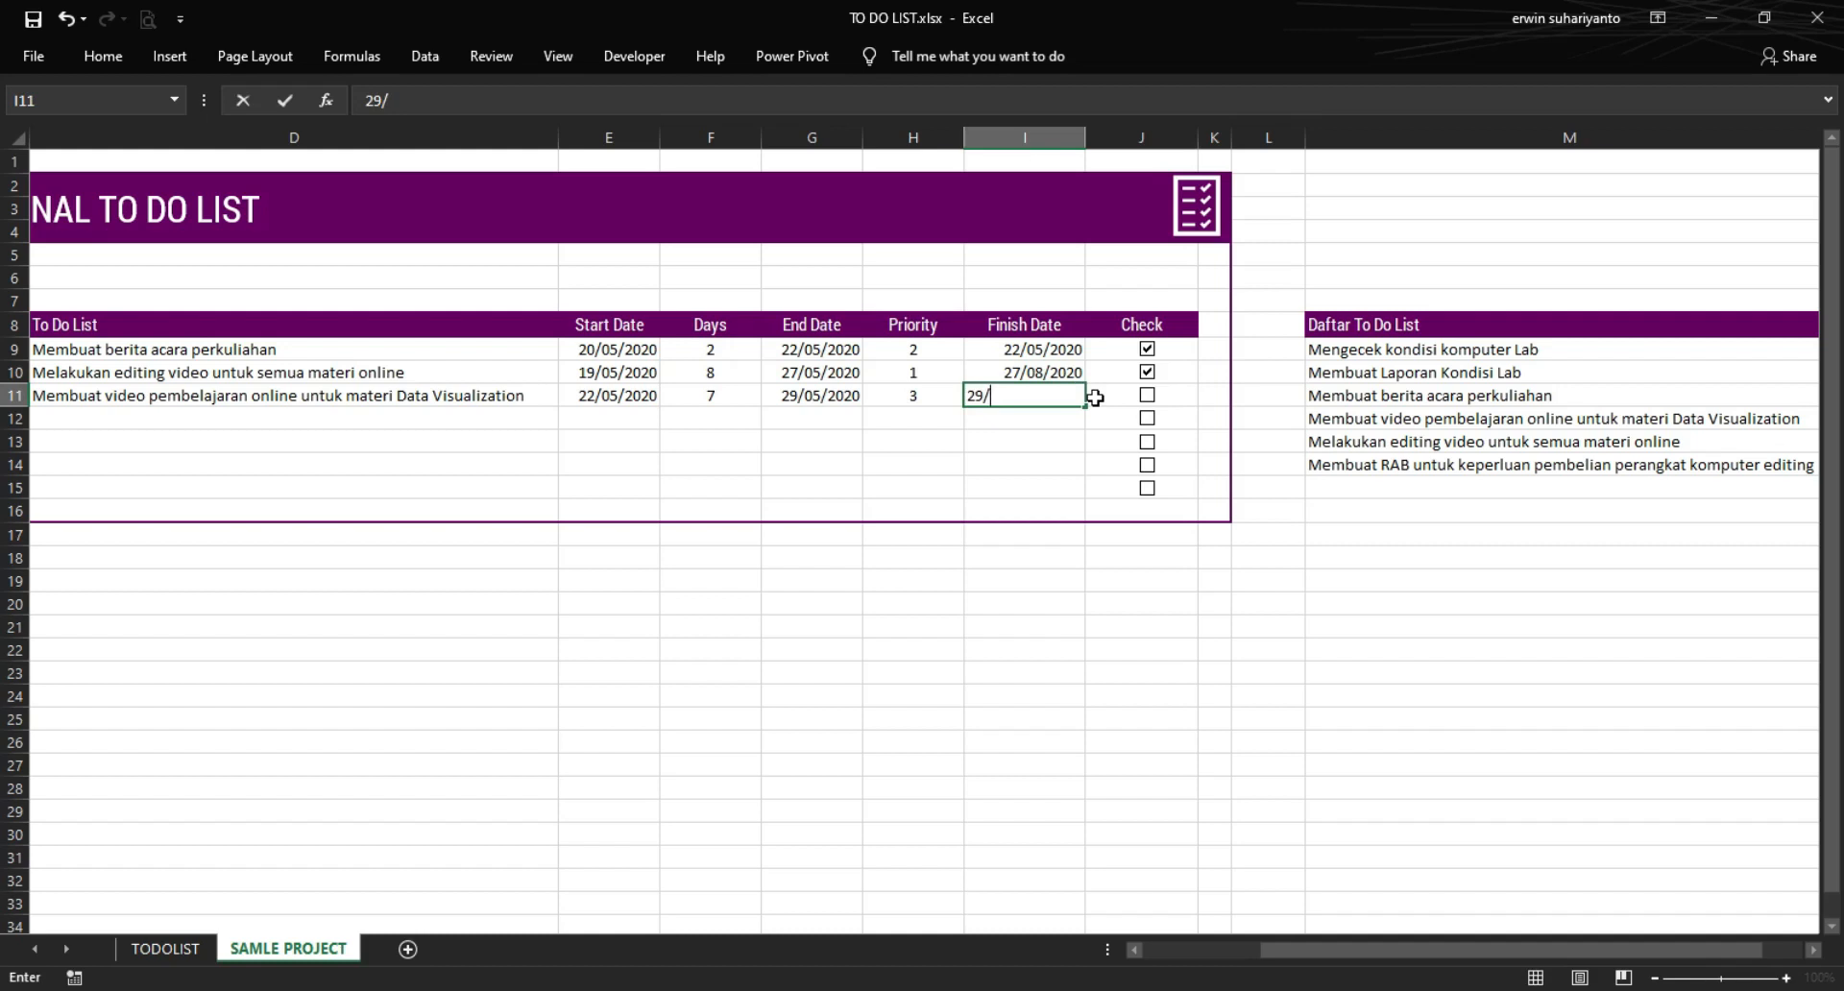
text(/05/2020)
key(Return)
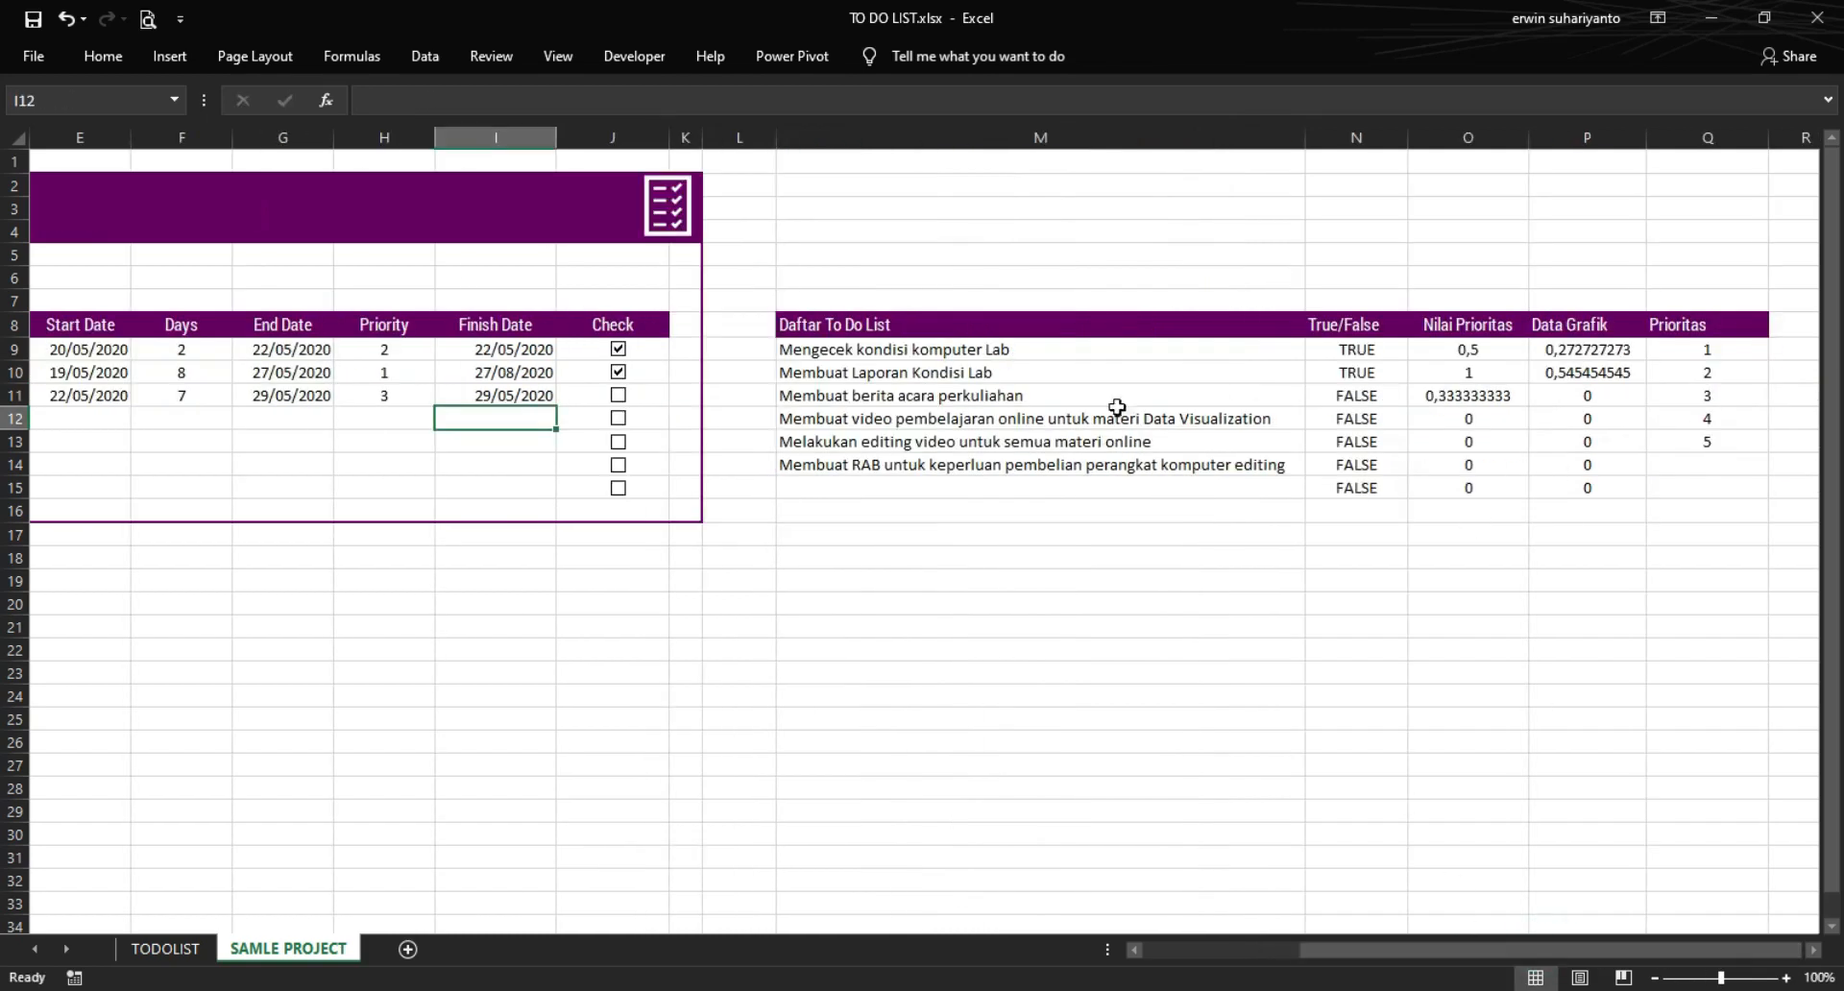
click(618, 397)
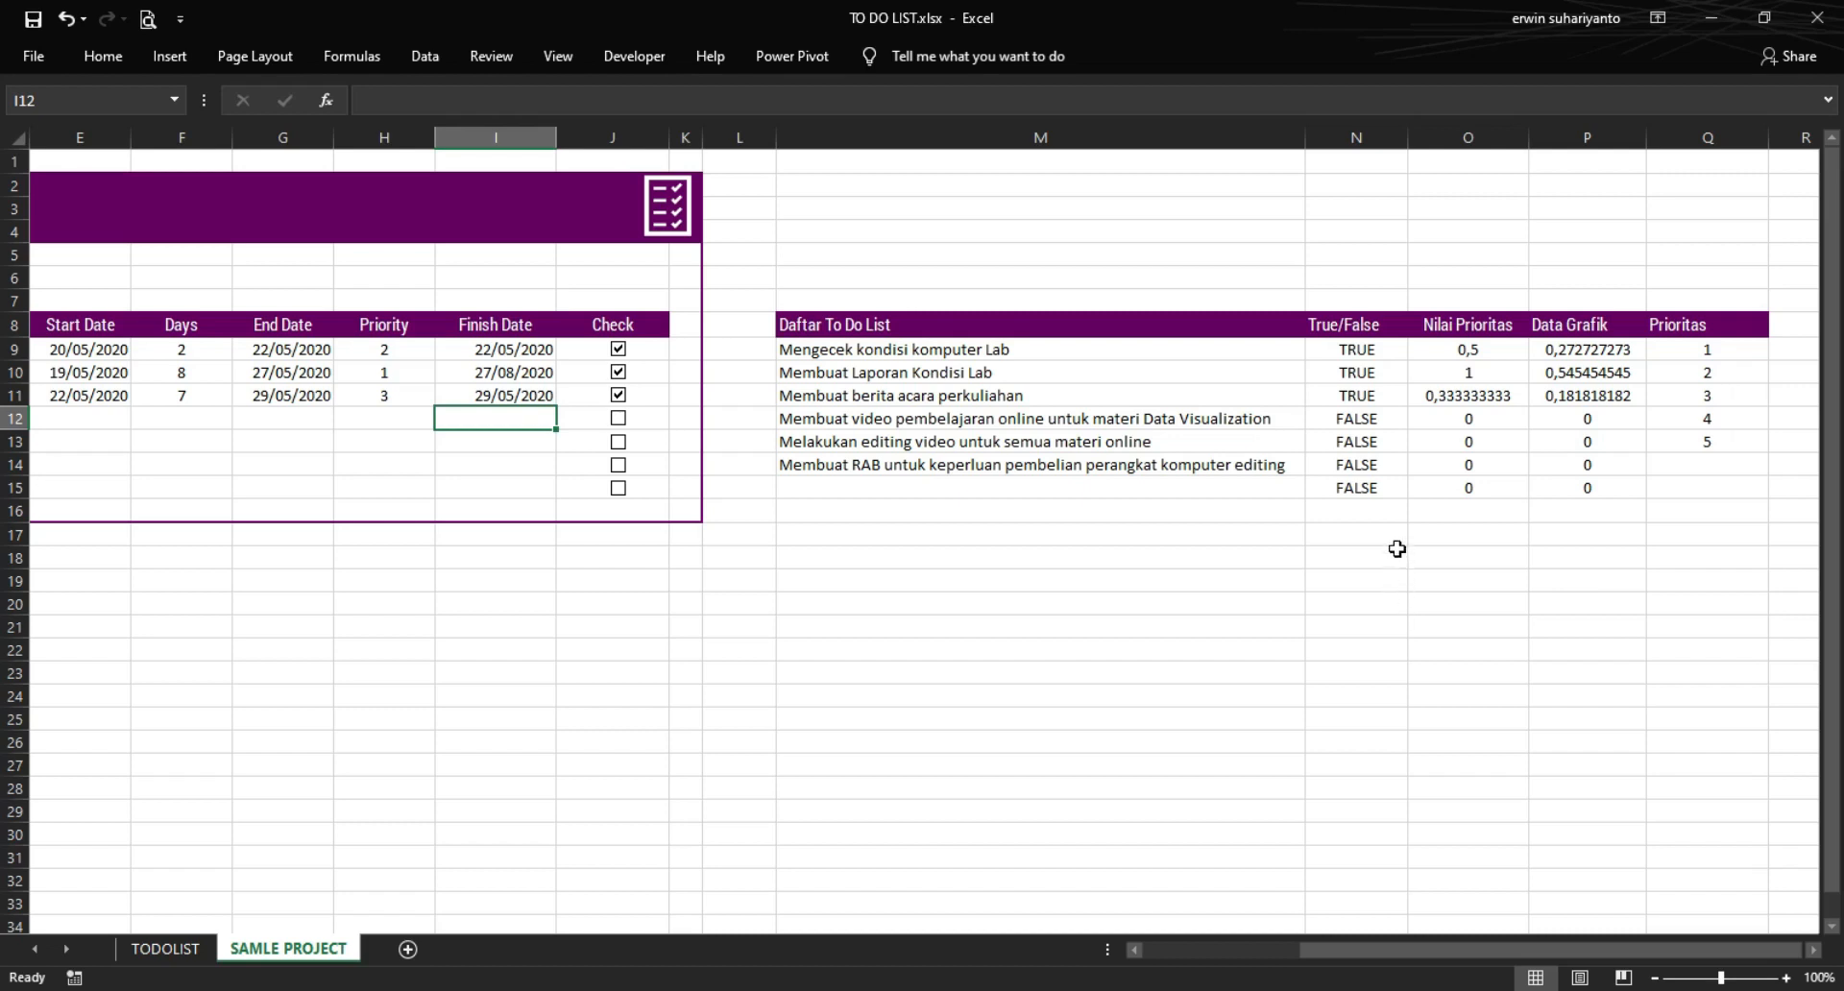
- Total the Data Grafik values in P16 with the formula =SUM(P9:P15)
click(1579, 510)
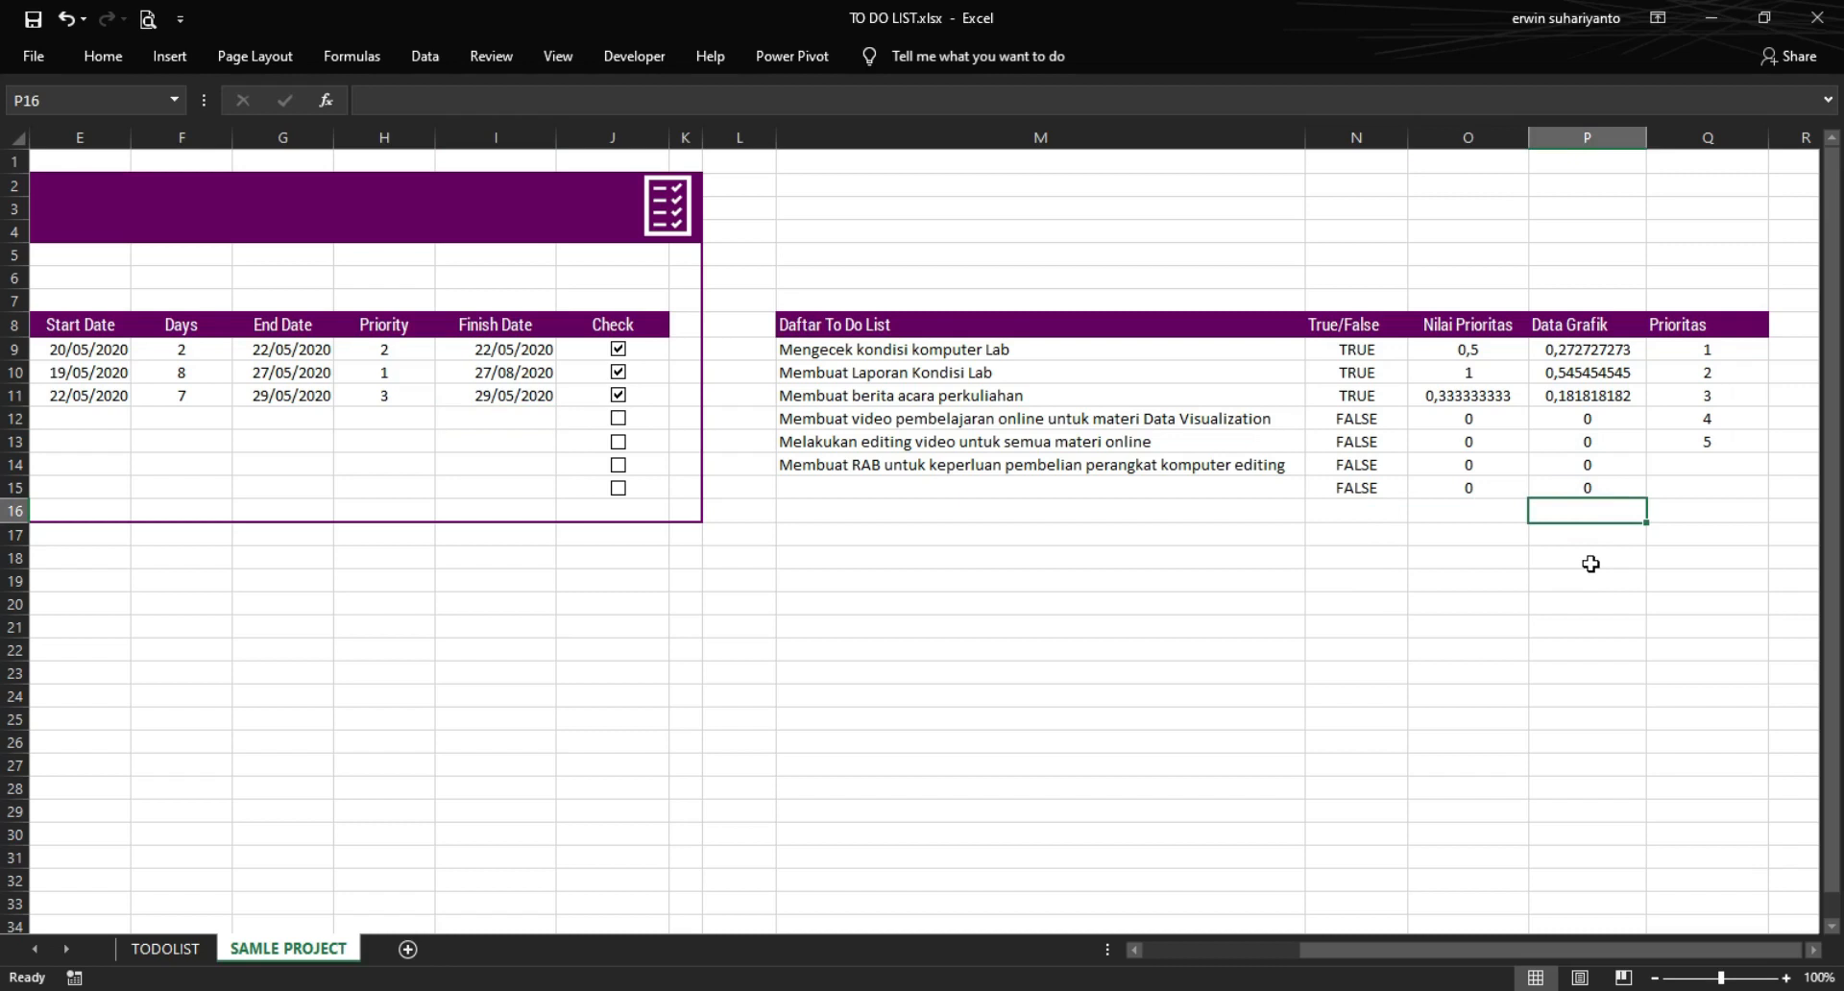
text(=S)
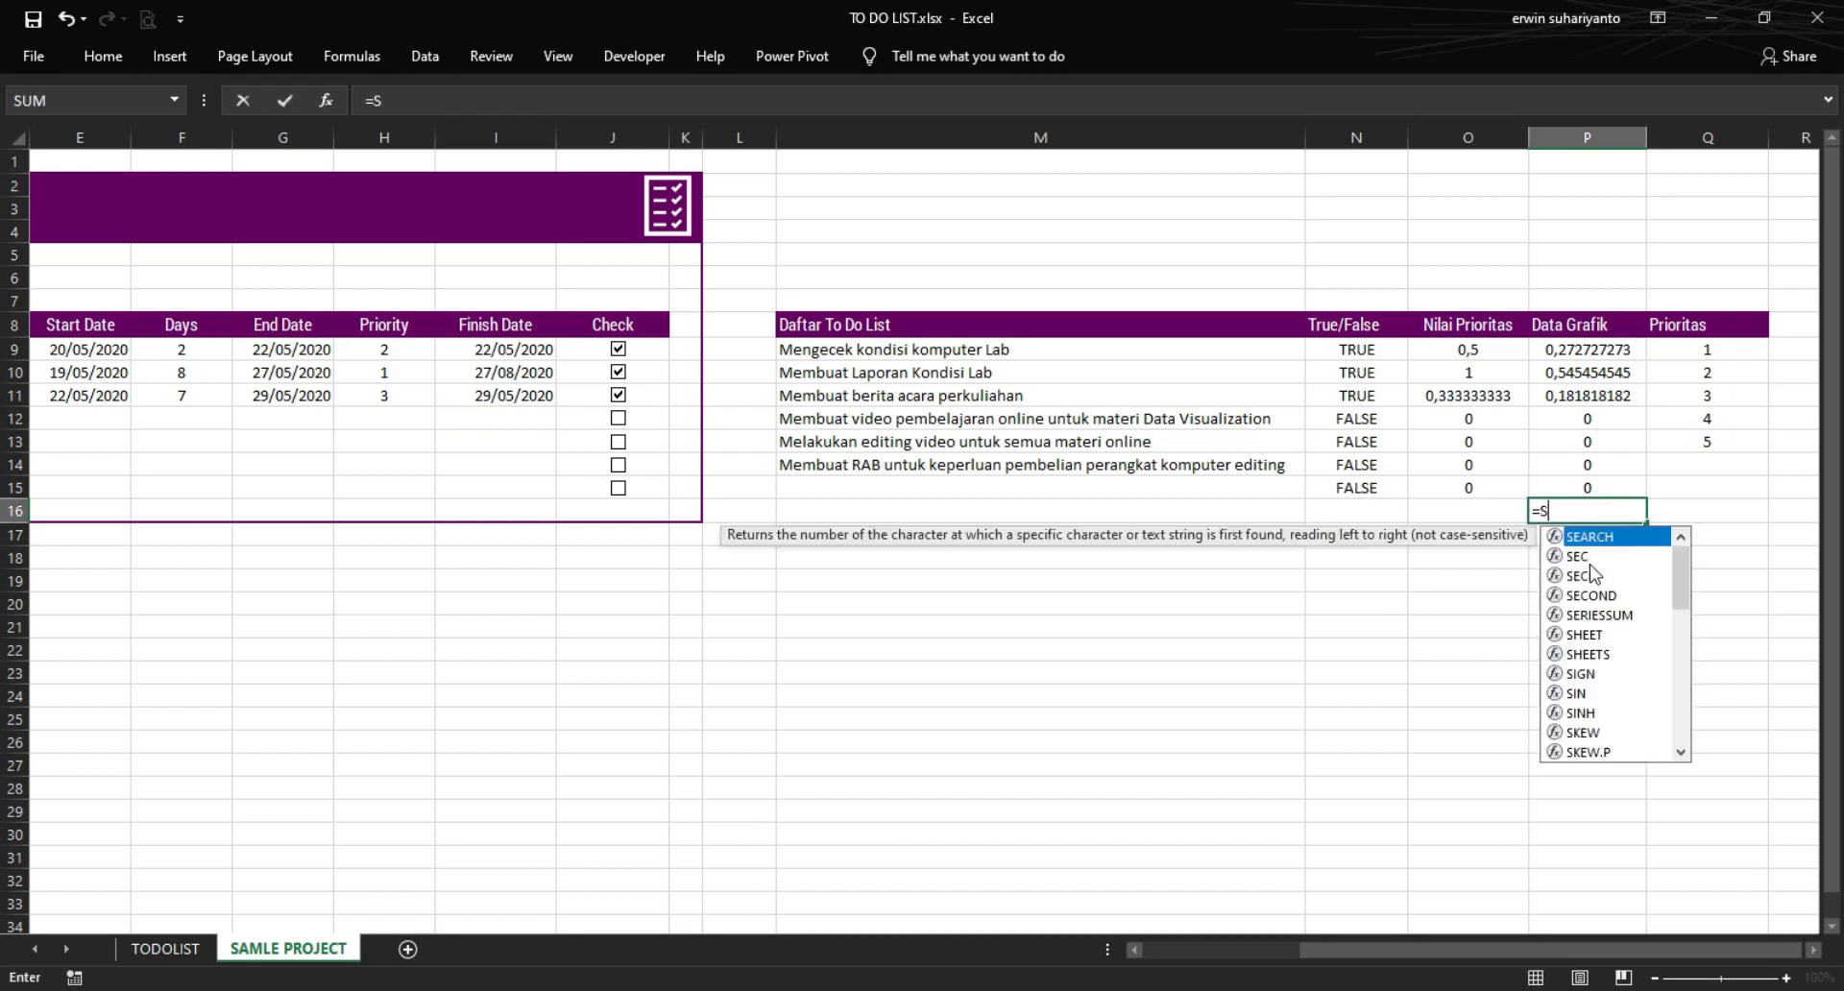
text(UM()
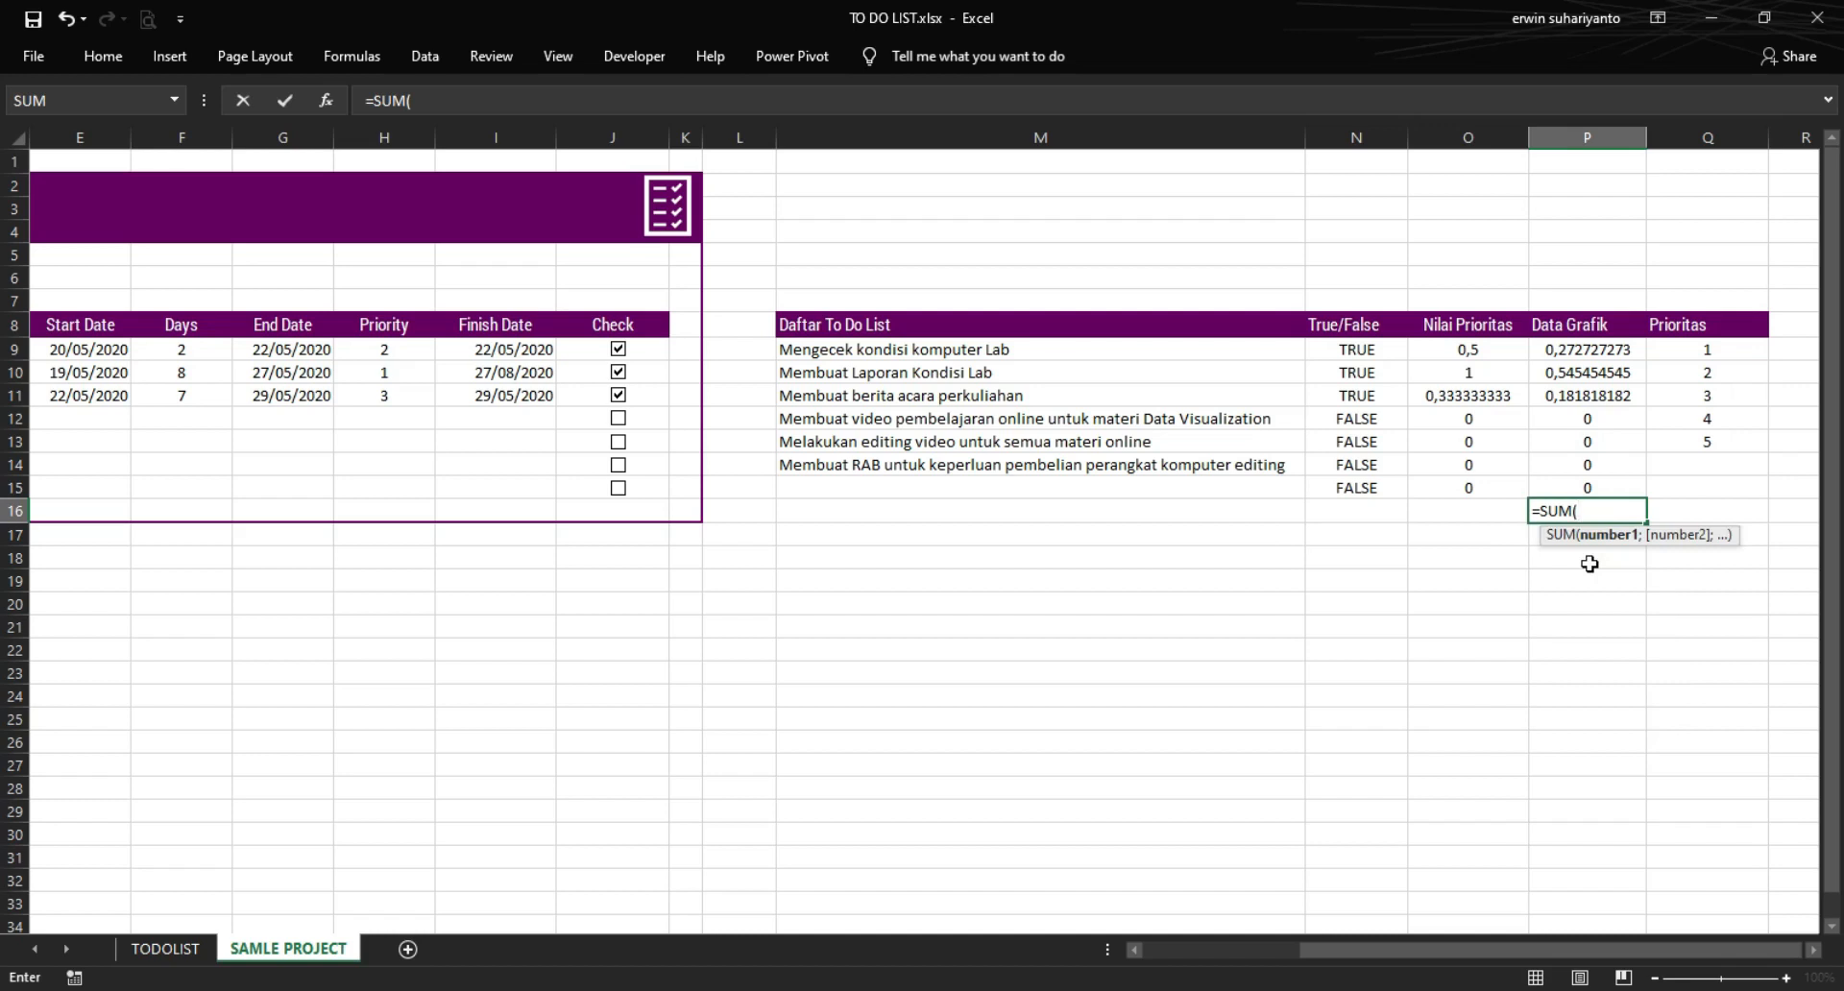
drag(1588, 350, 1588, 488)
text())
key(Return)
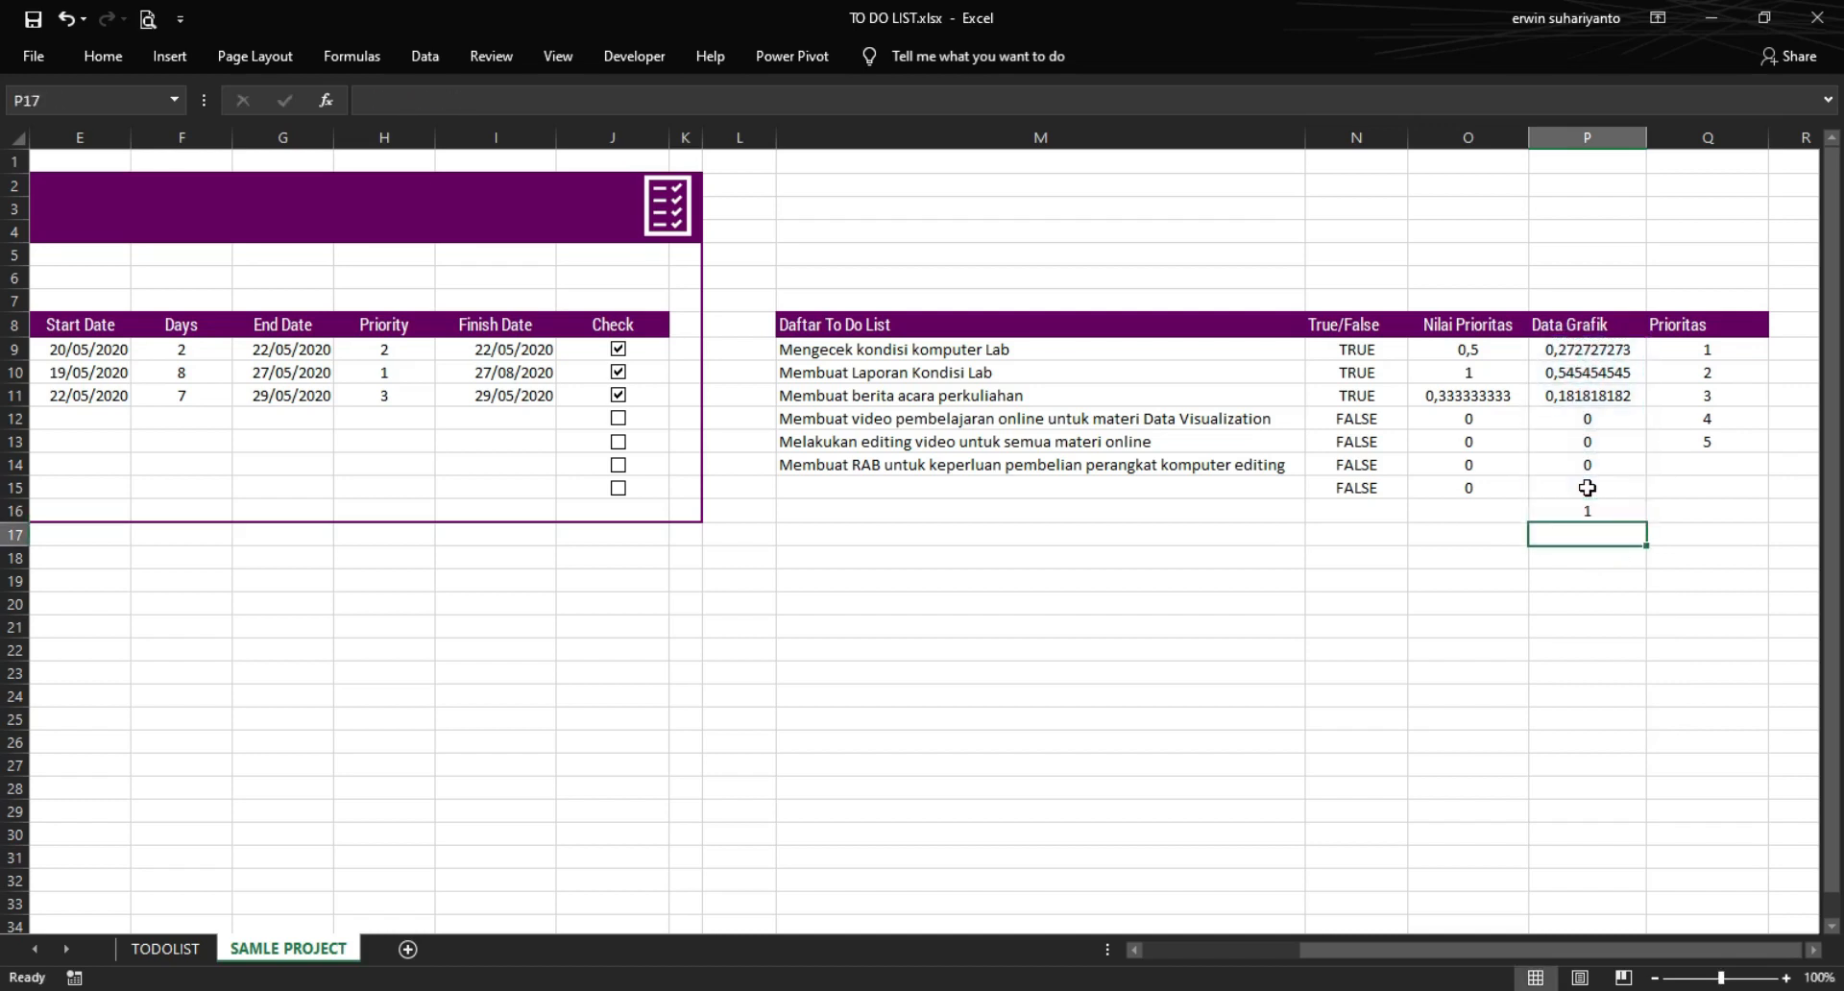
- Format the Data Grafik total in P16 as a percentage
click(1588, 515)
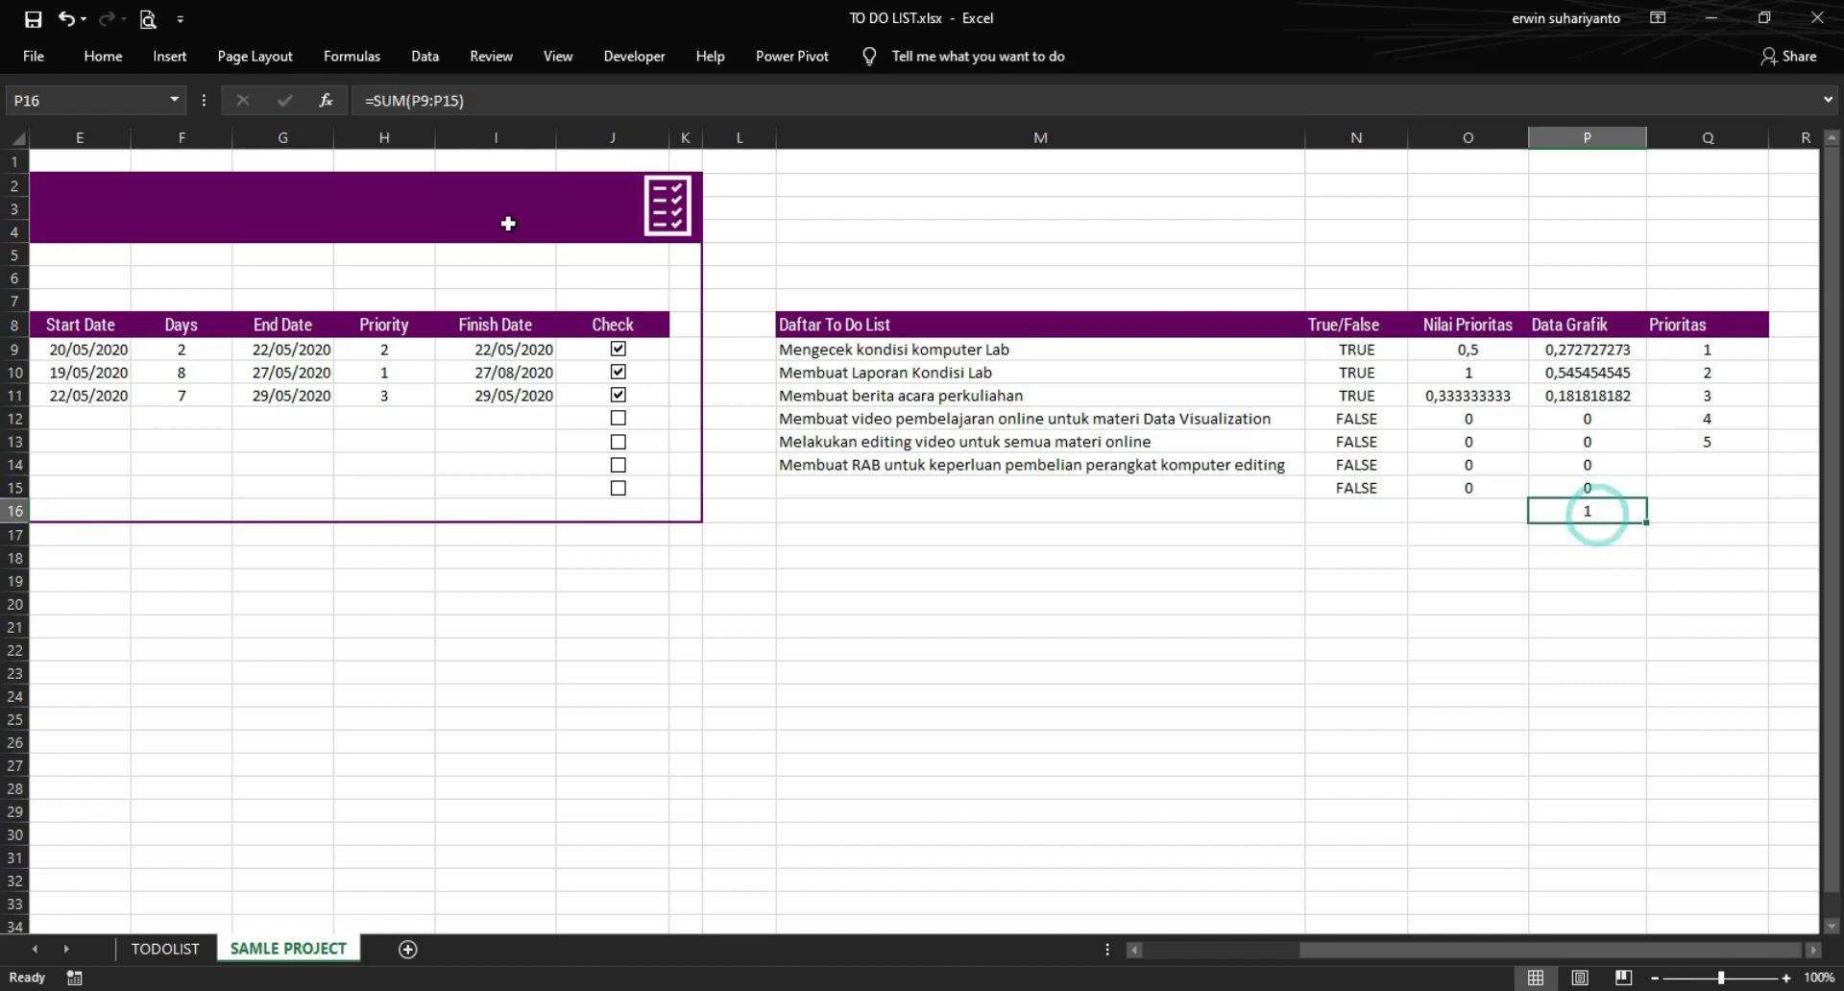
click(102, 56)
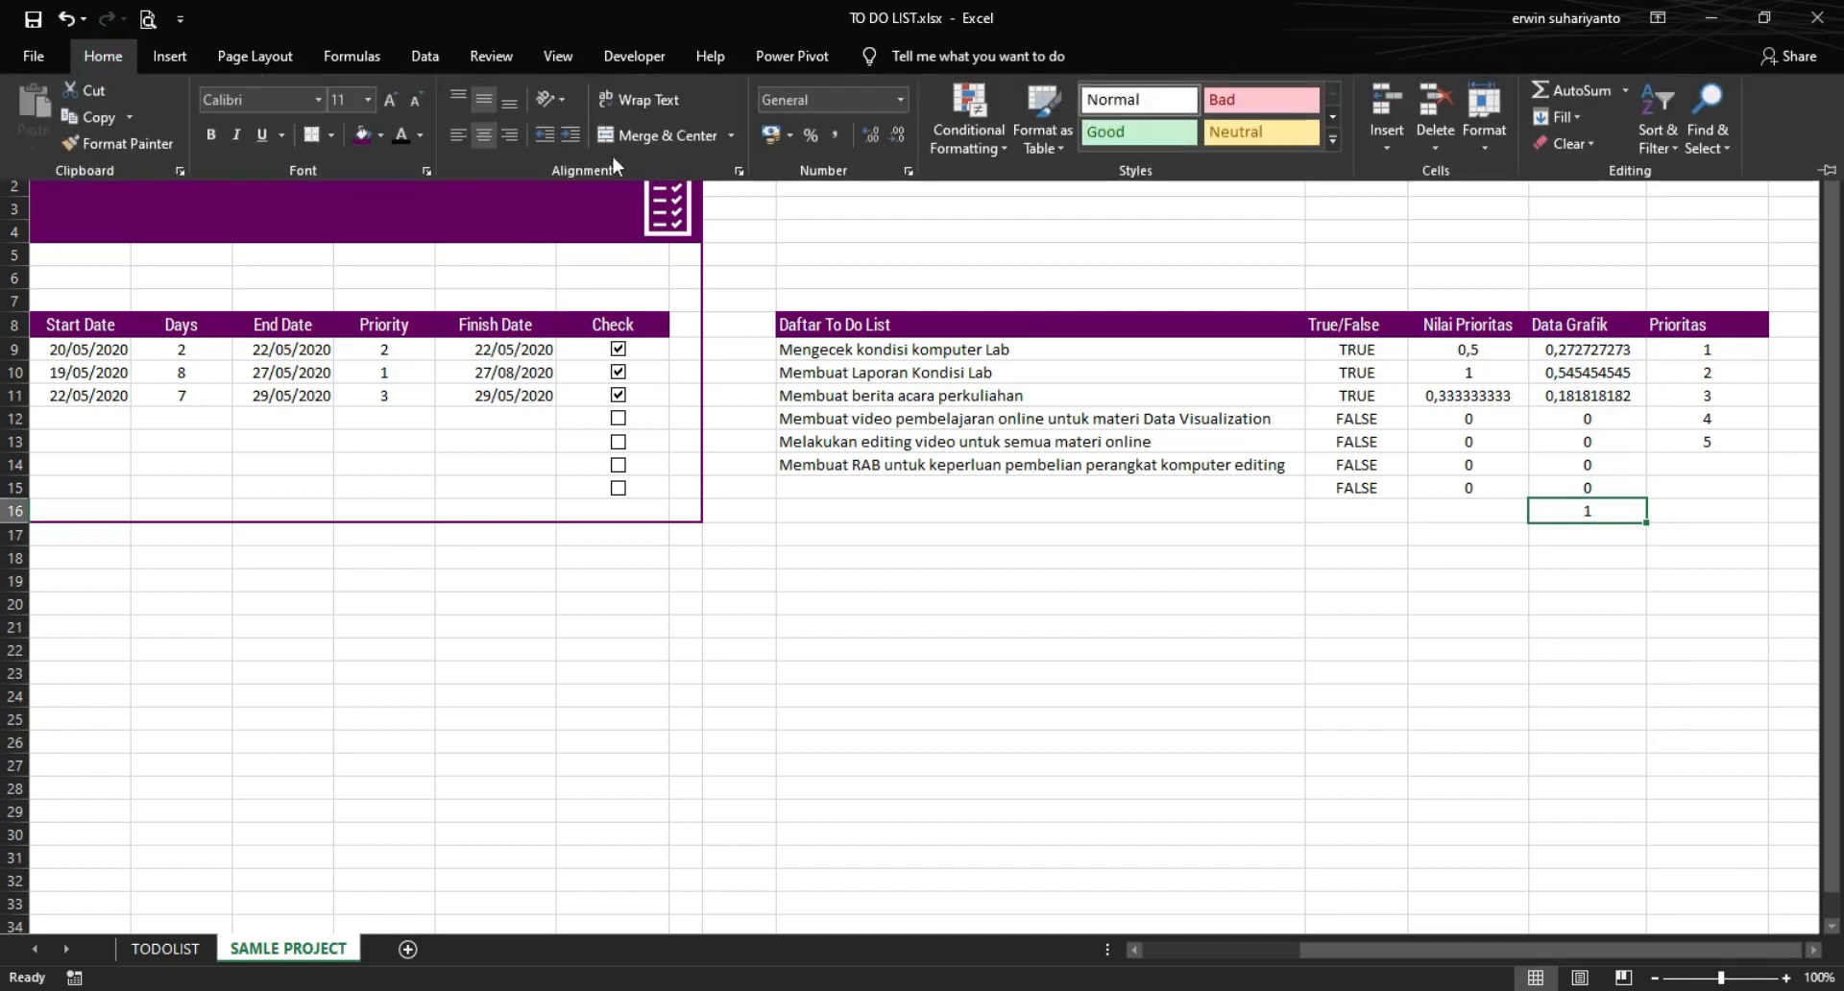
click(810, 134)
click(1621, 518)
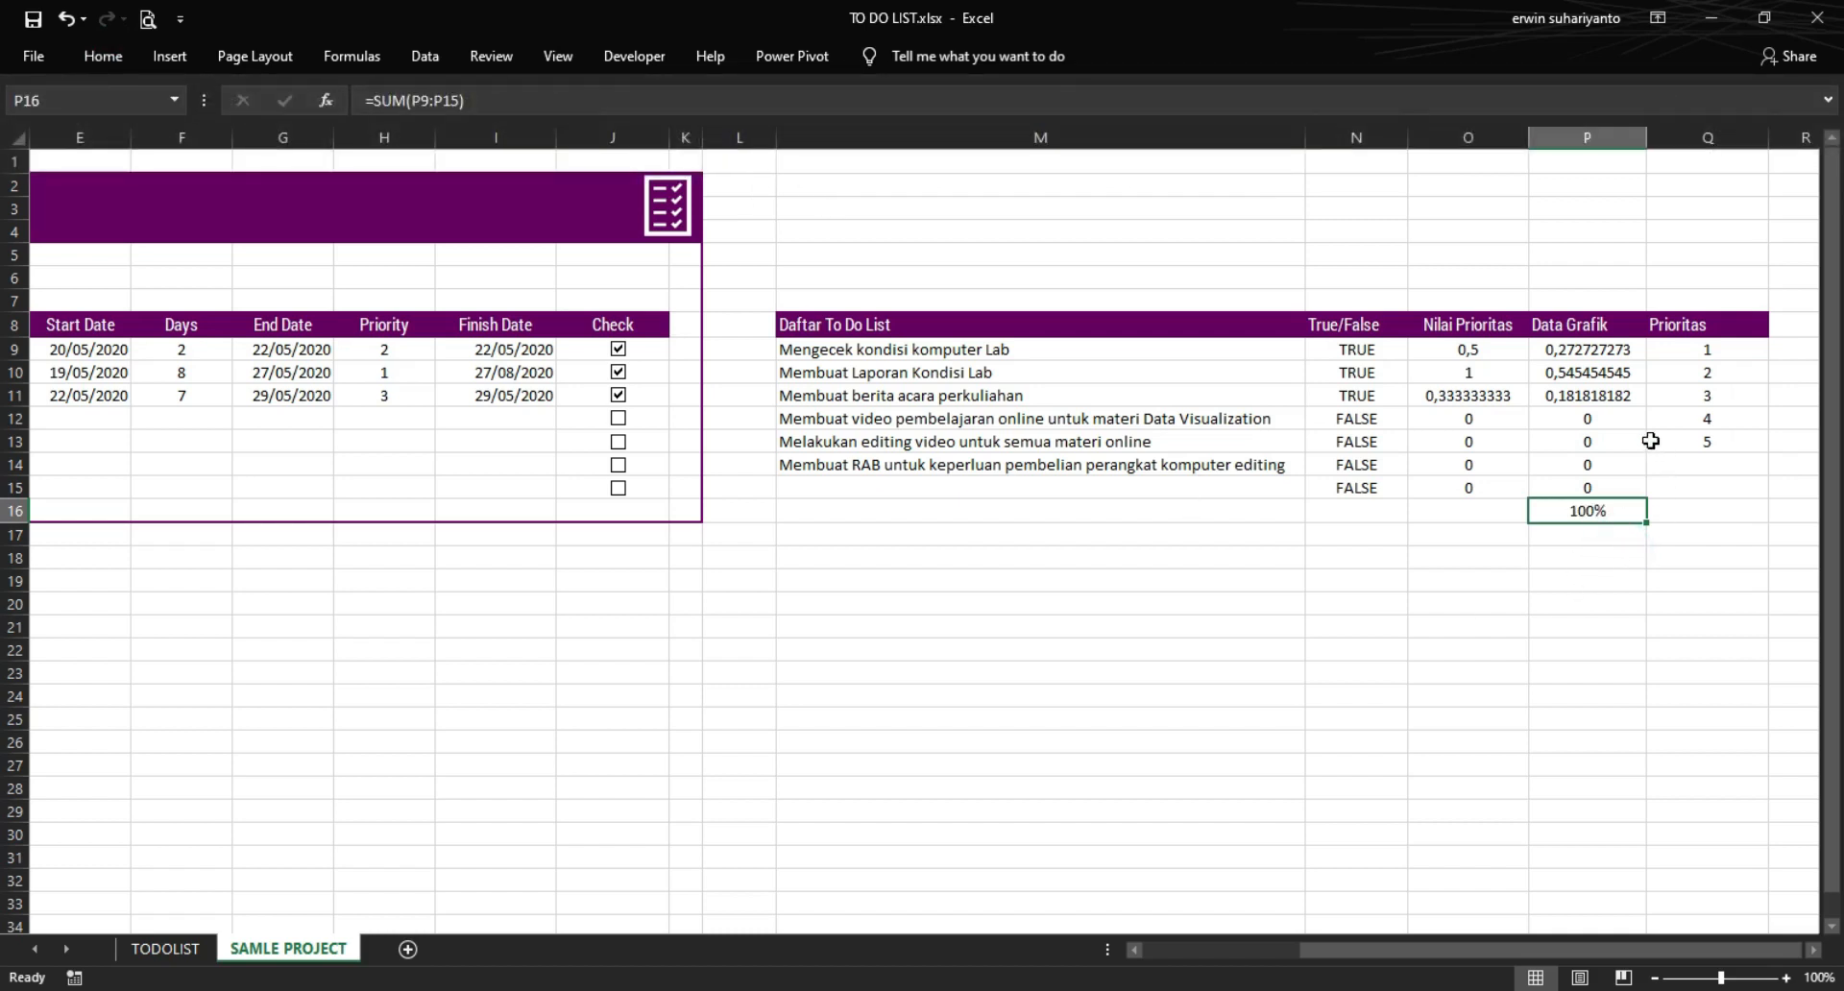
- Clear the check boxes of the first, second and third tasks
drag(1335, 951, 1143, 965)
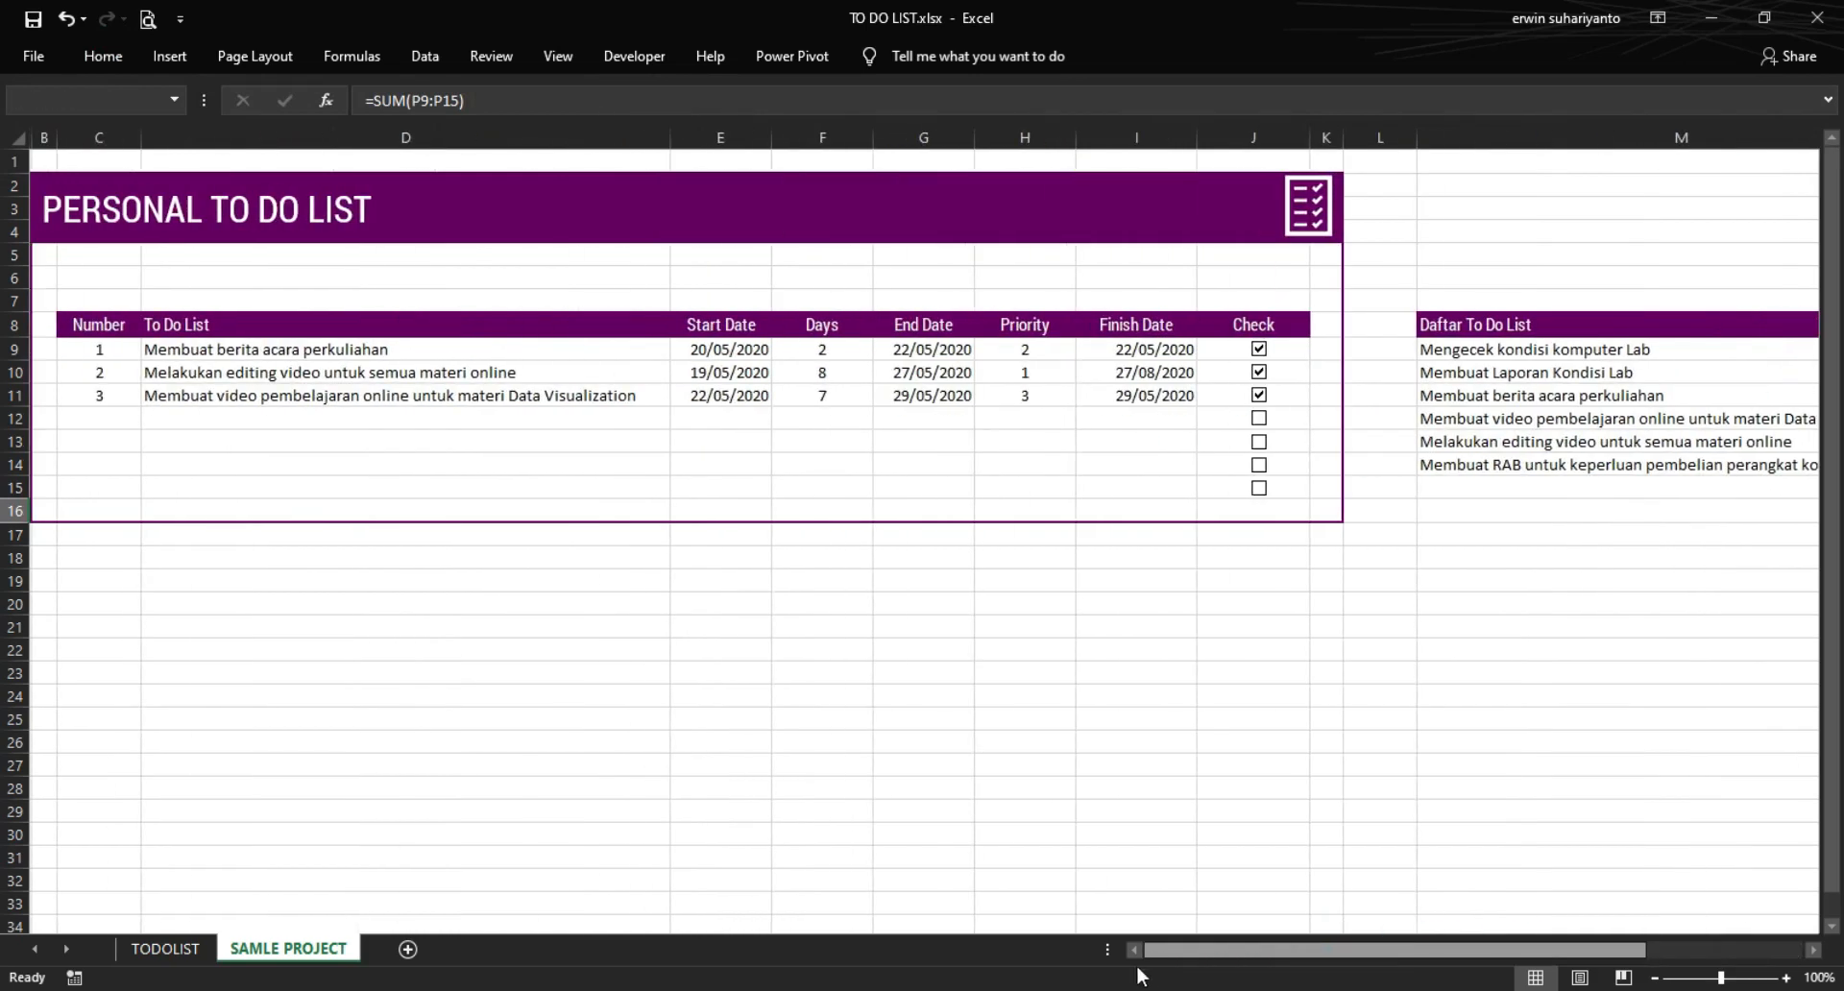
click(918, 785)
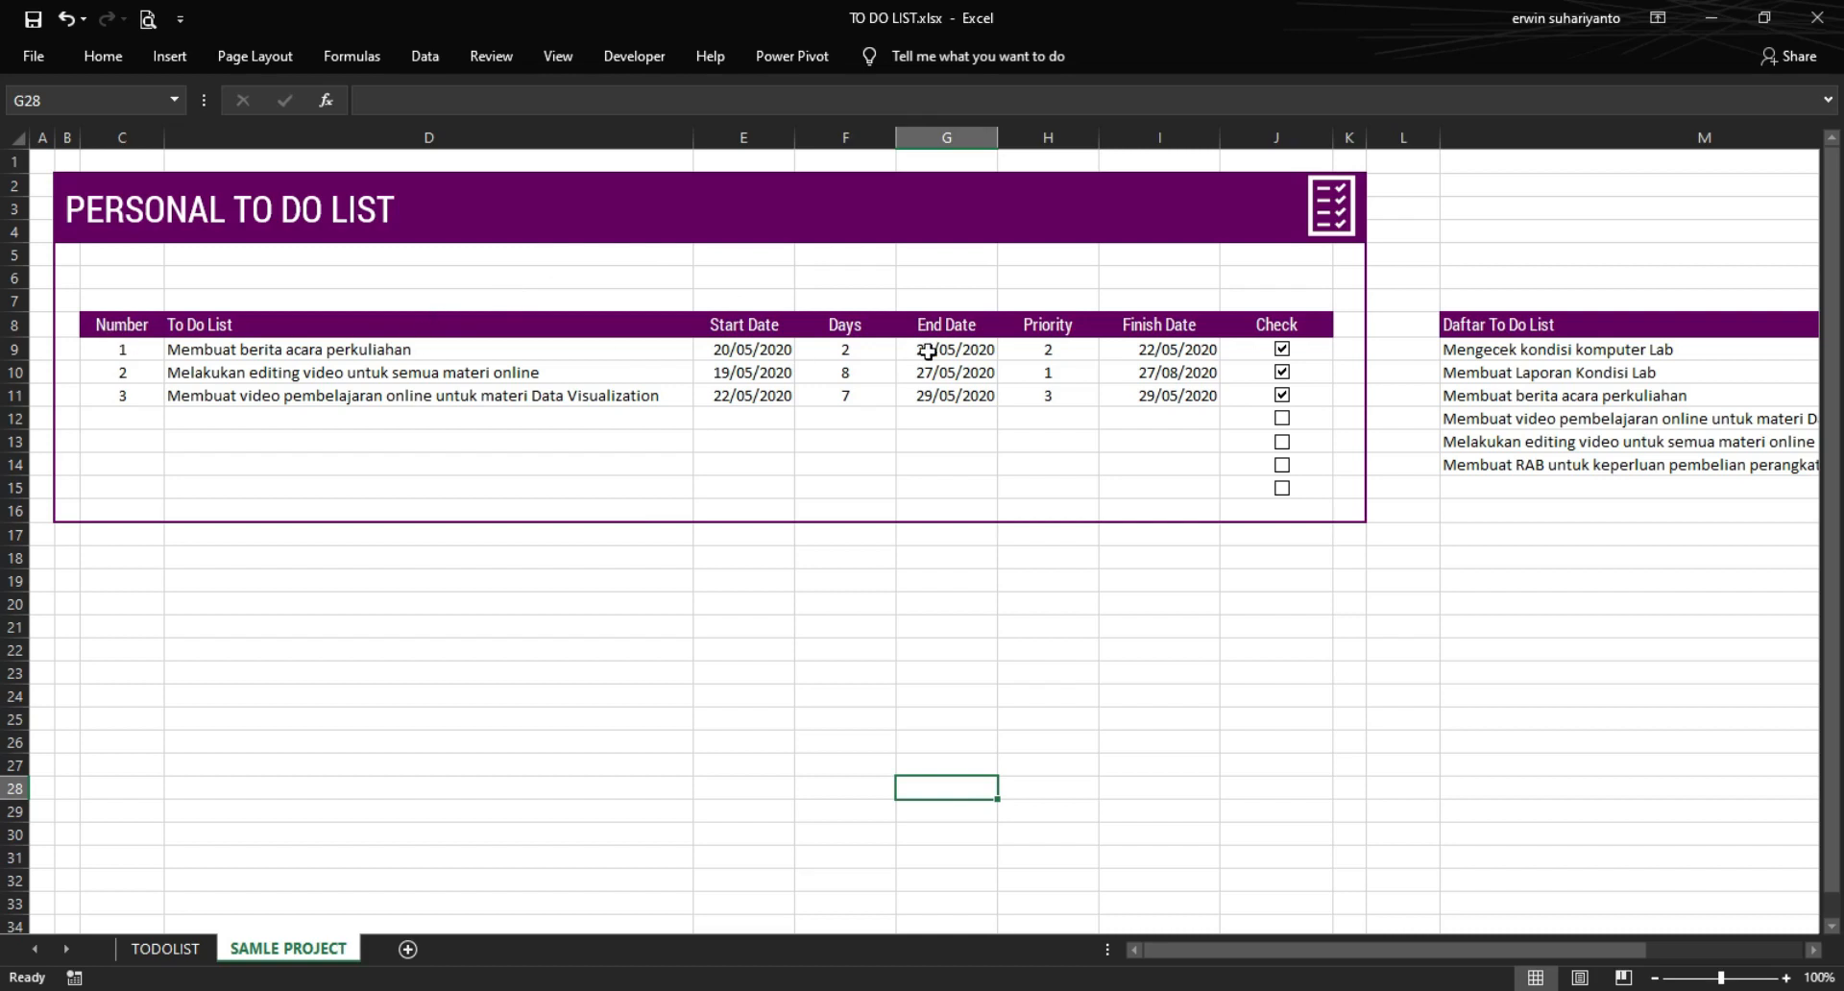
click(1284, 349)
click(1284, 373)
click(1284, 396)
click(735, 605)
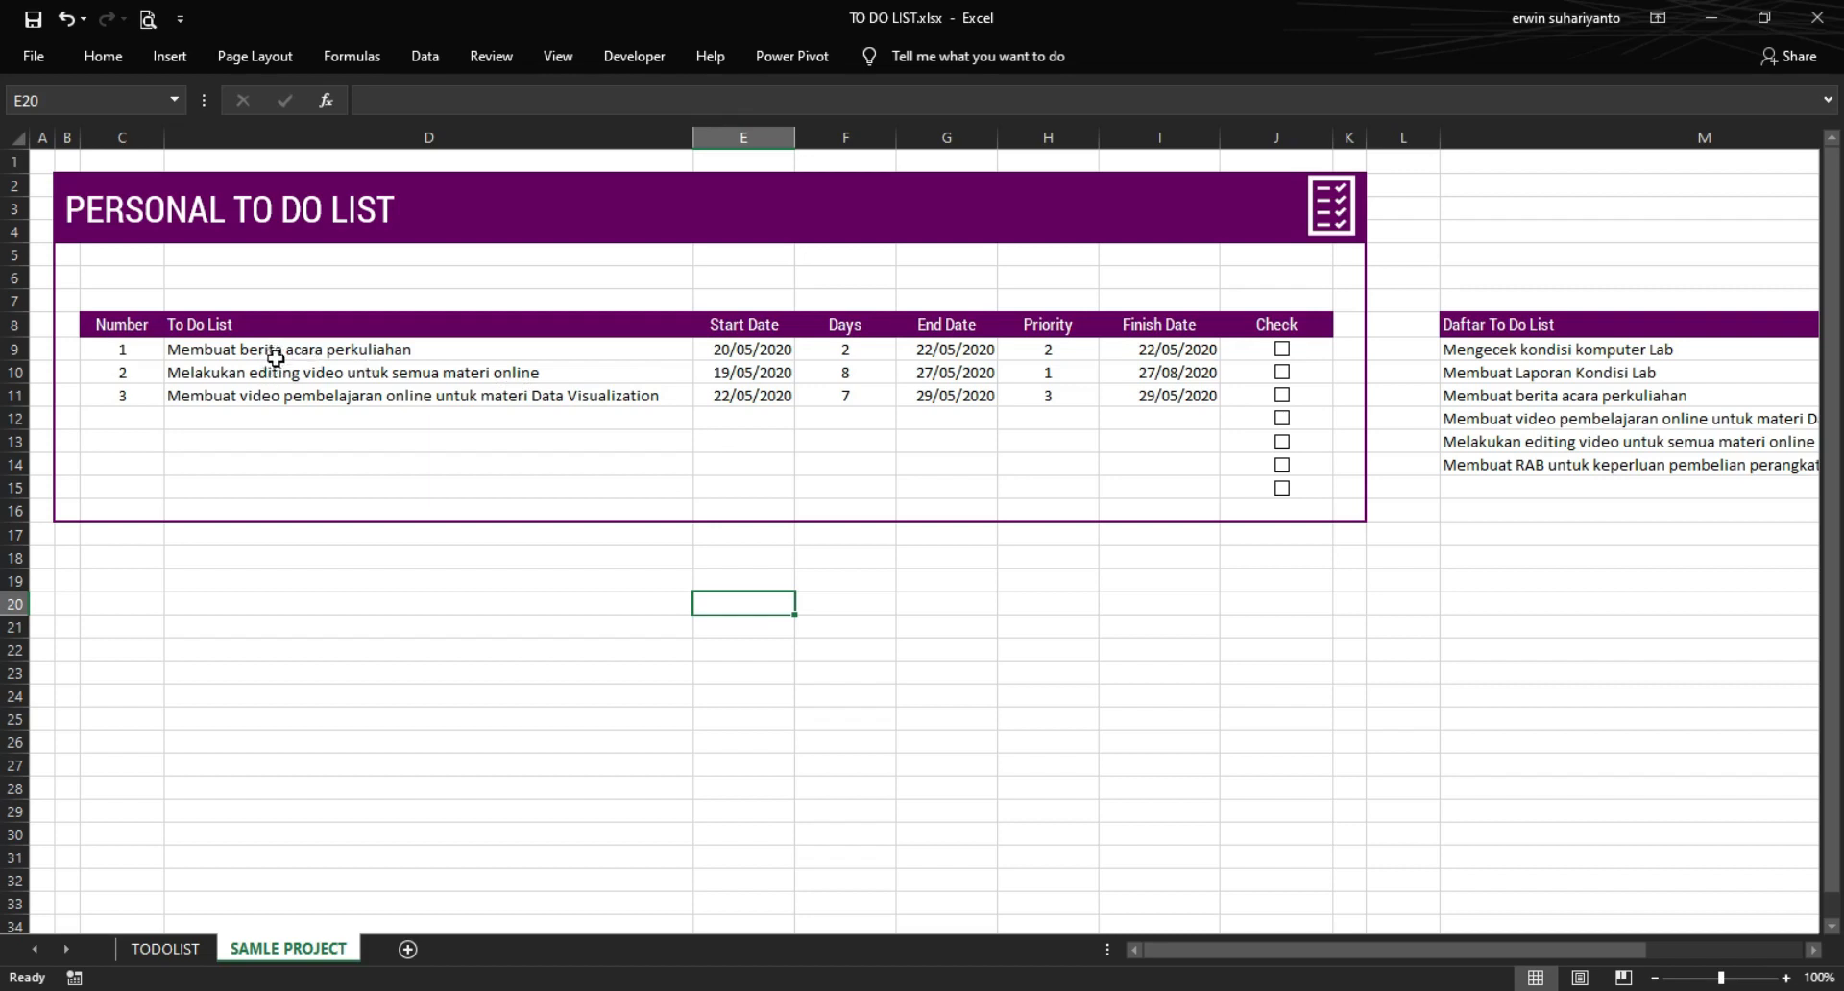
- Start a new formula-based conditional formatting rule for C9 with the condition =$N9
click(139, 356)
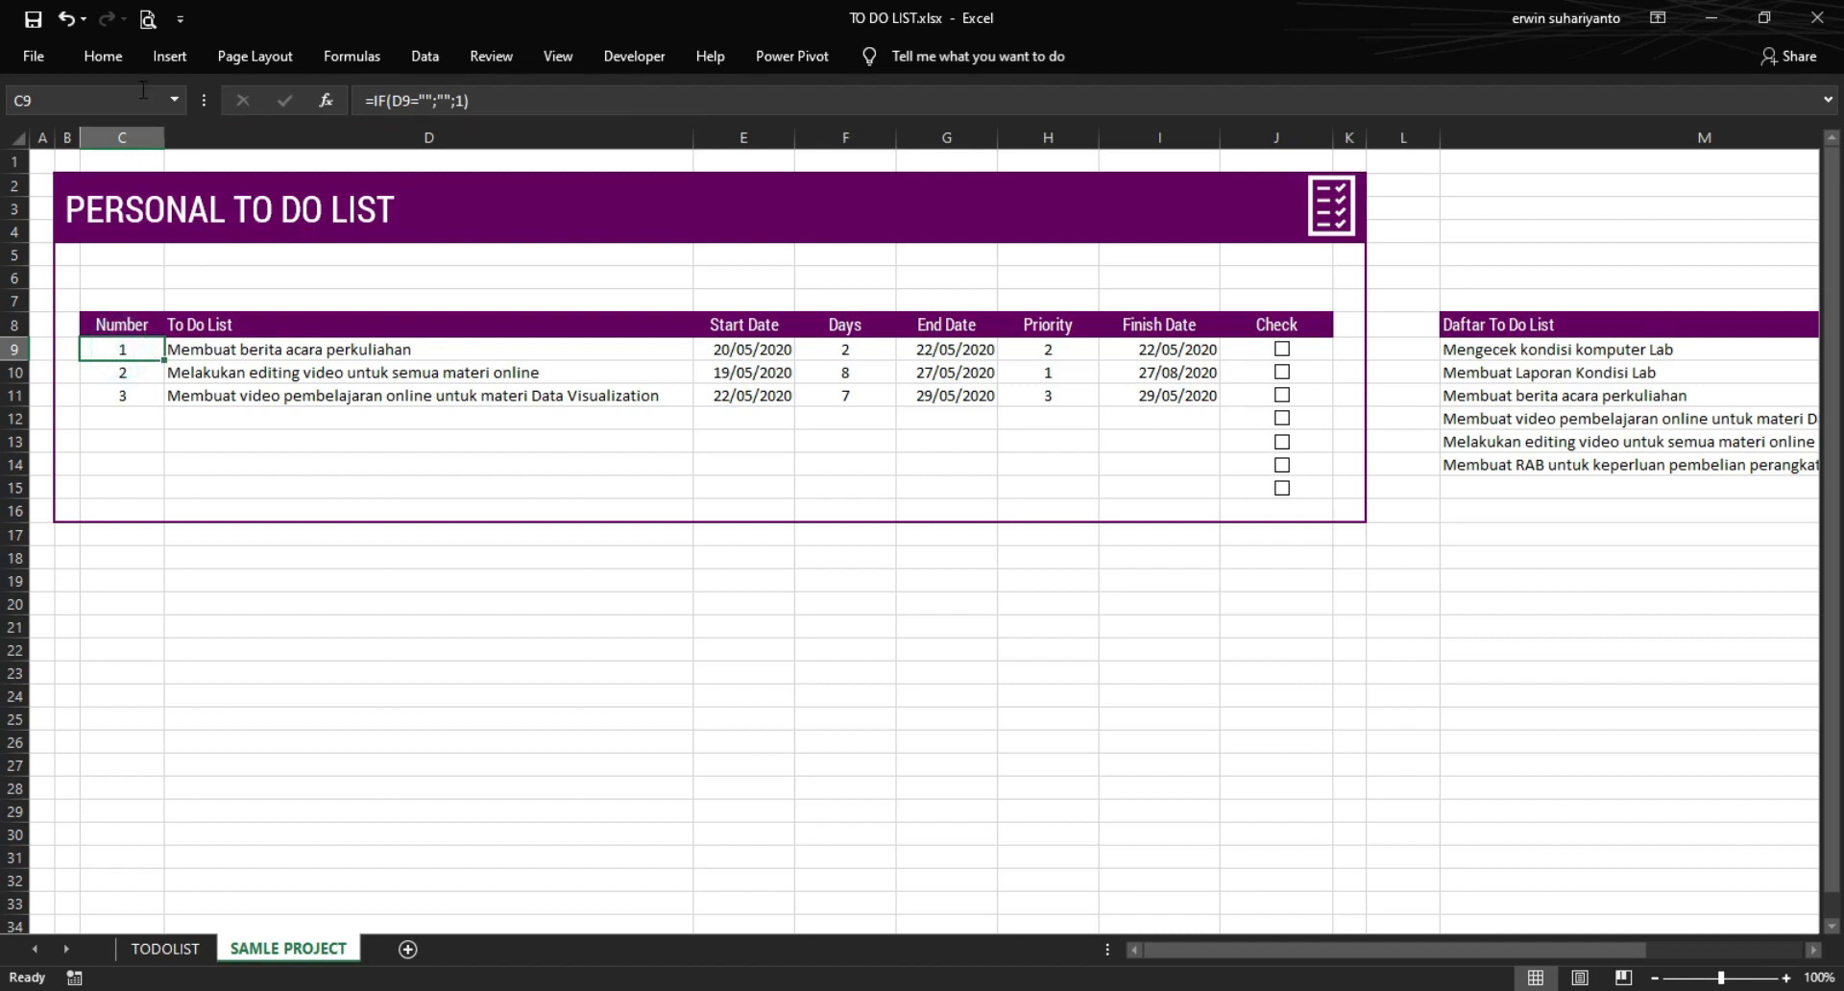
click(110, 61)
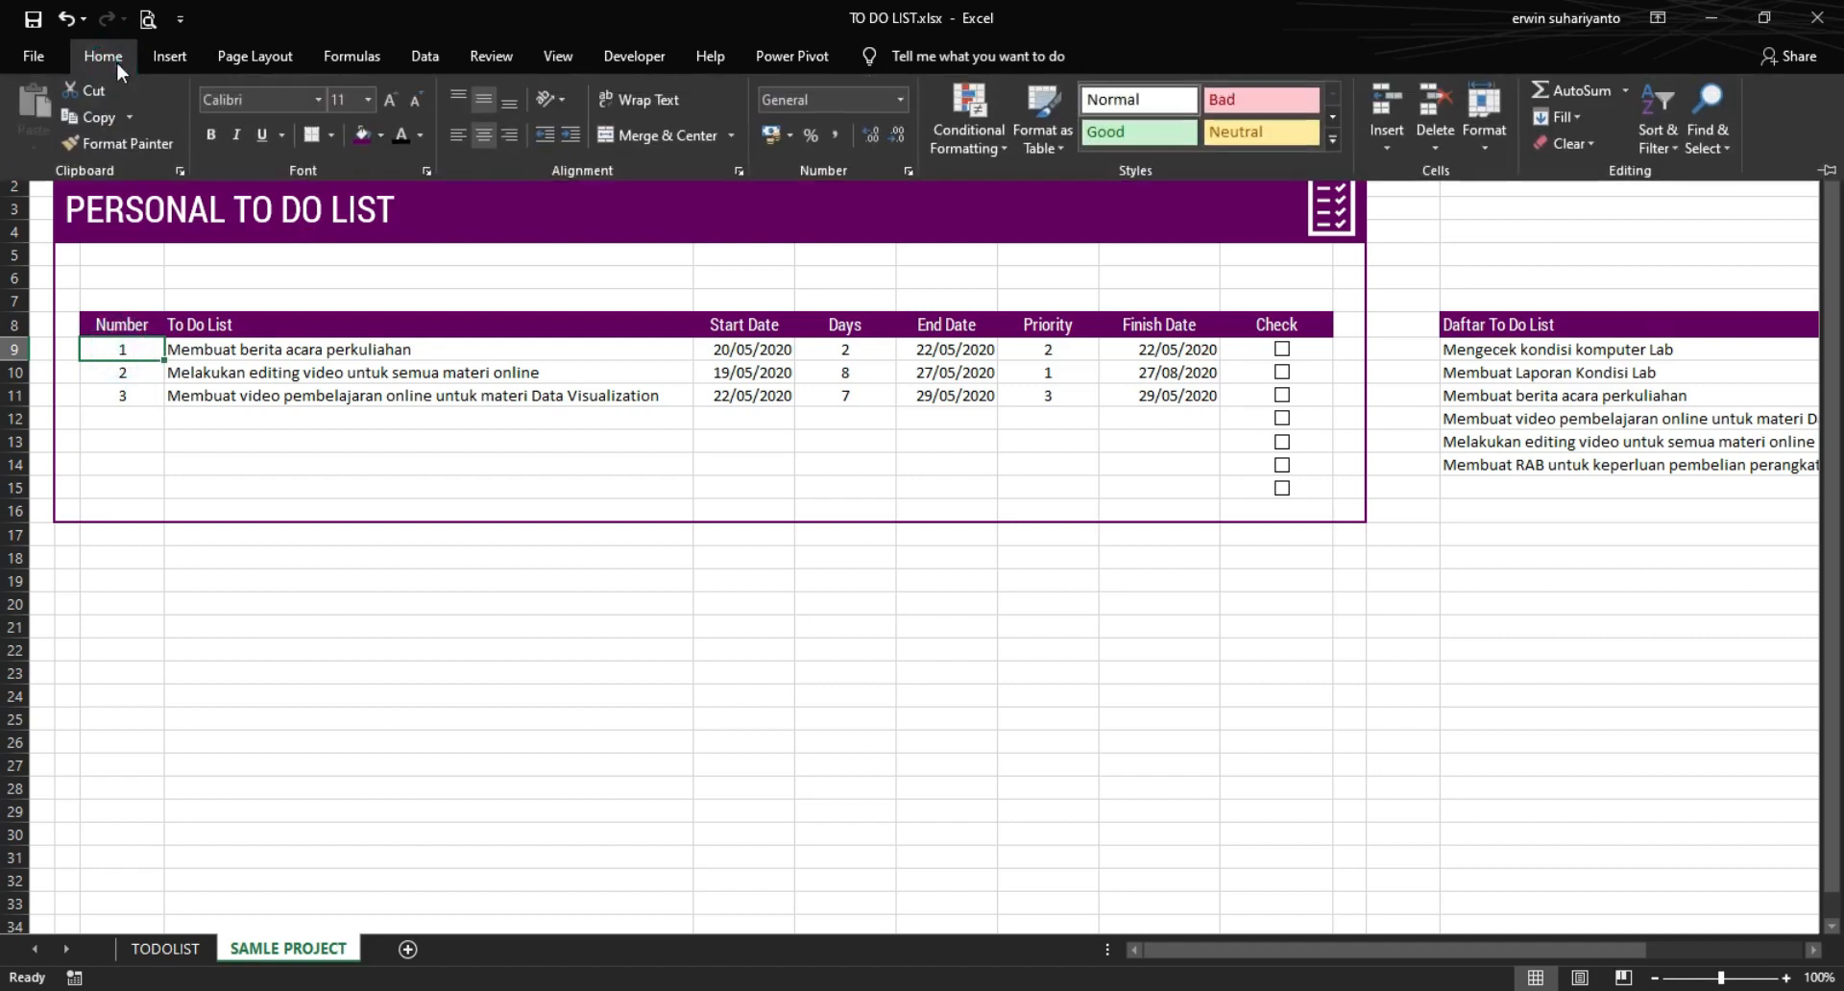
click(983, 141)
click(1074, 477)
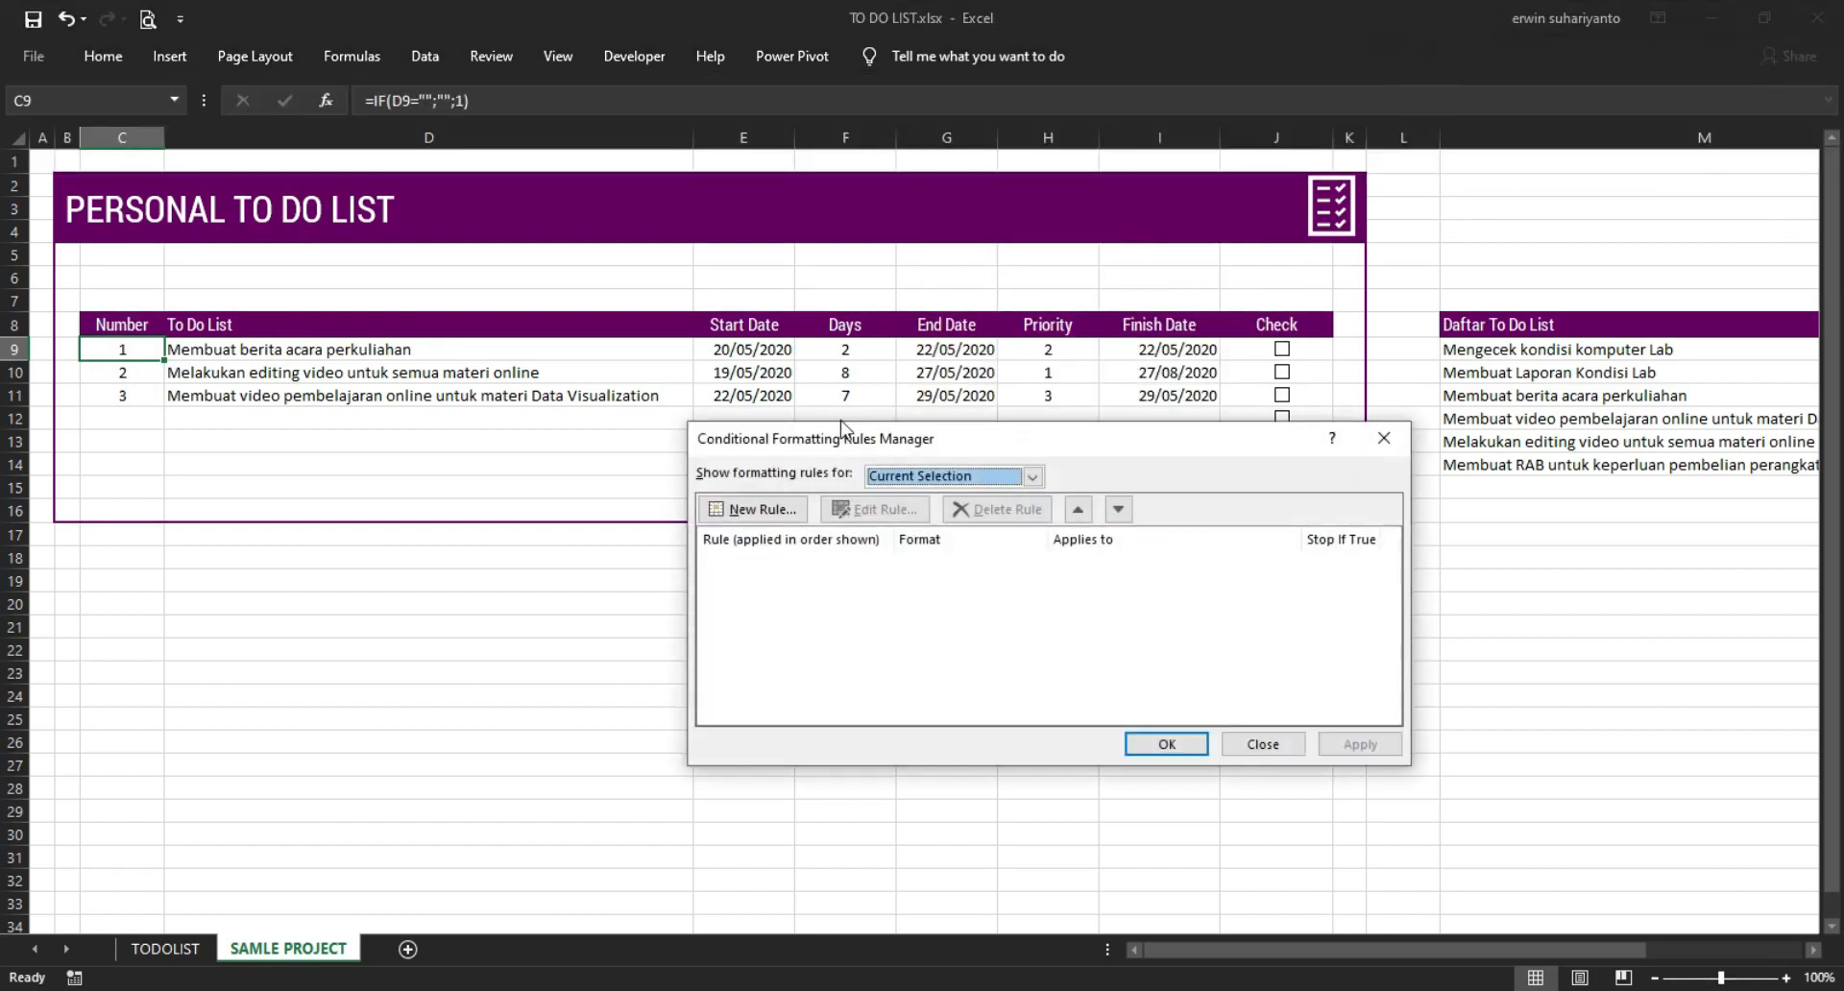
drag(811, 451, 718, 308)
click(669, 369)
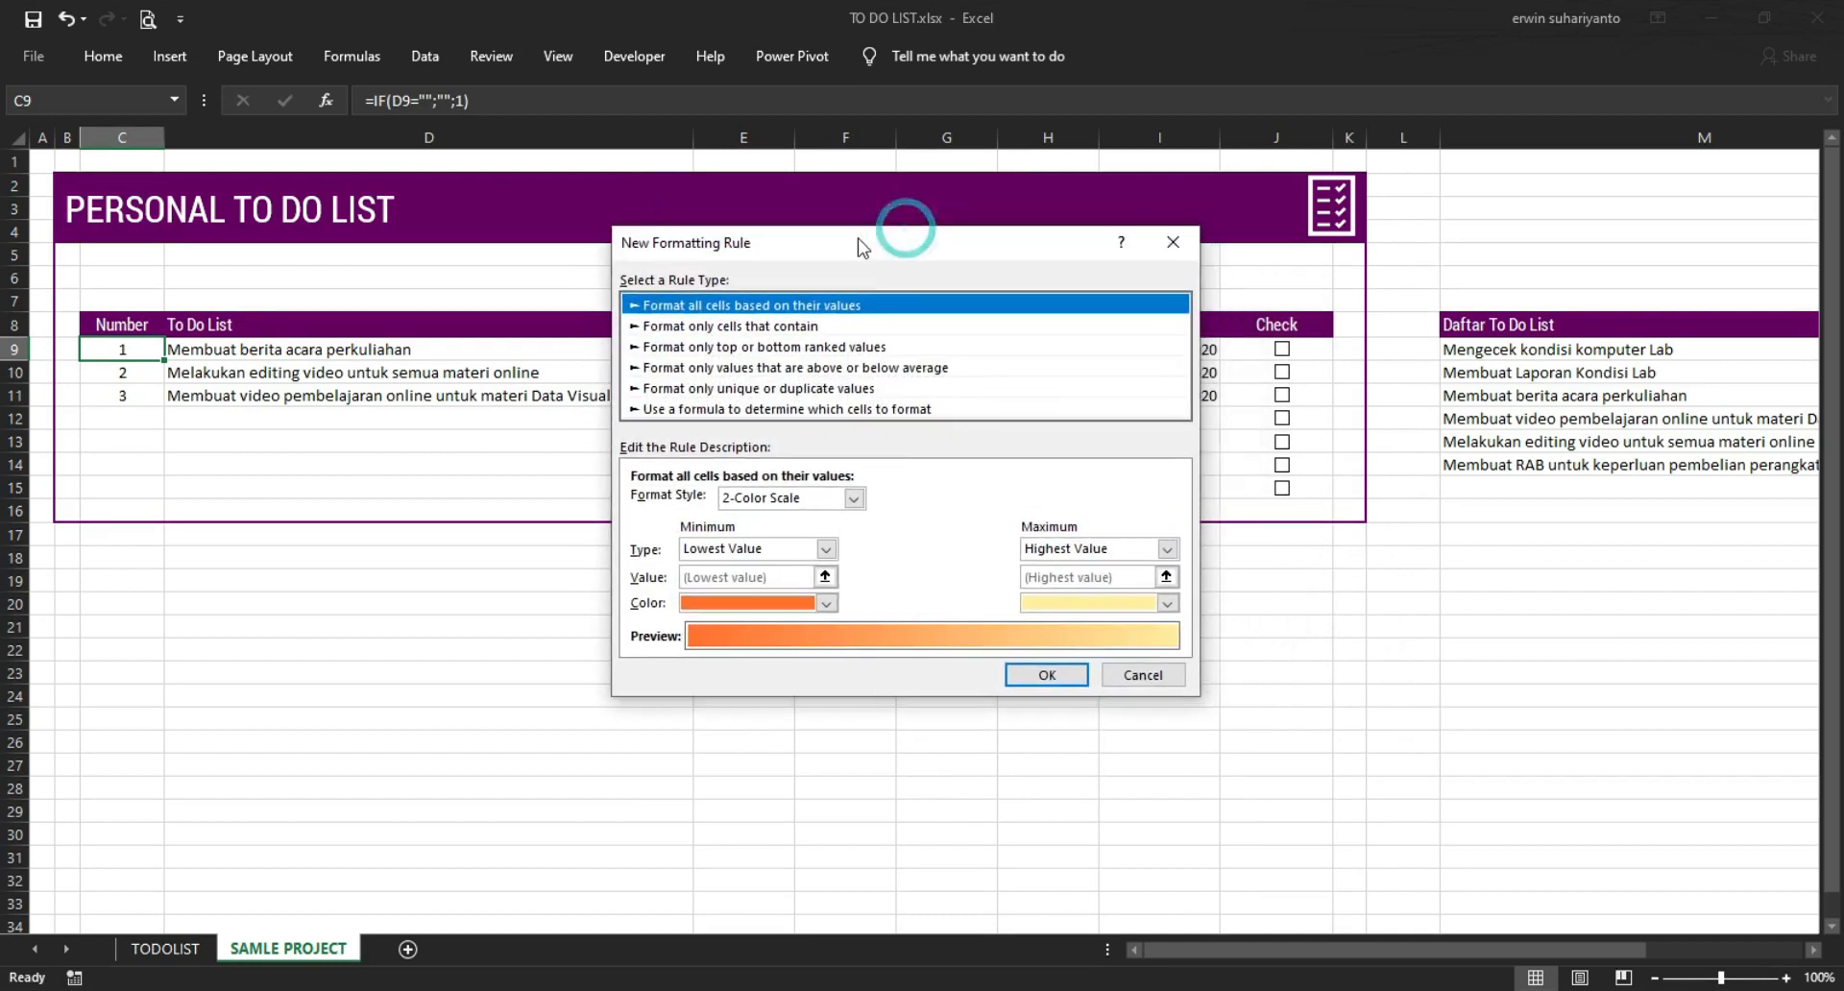
click(726, 409)
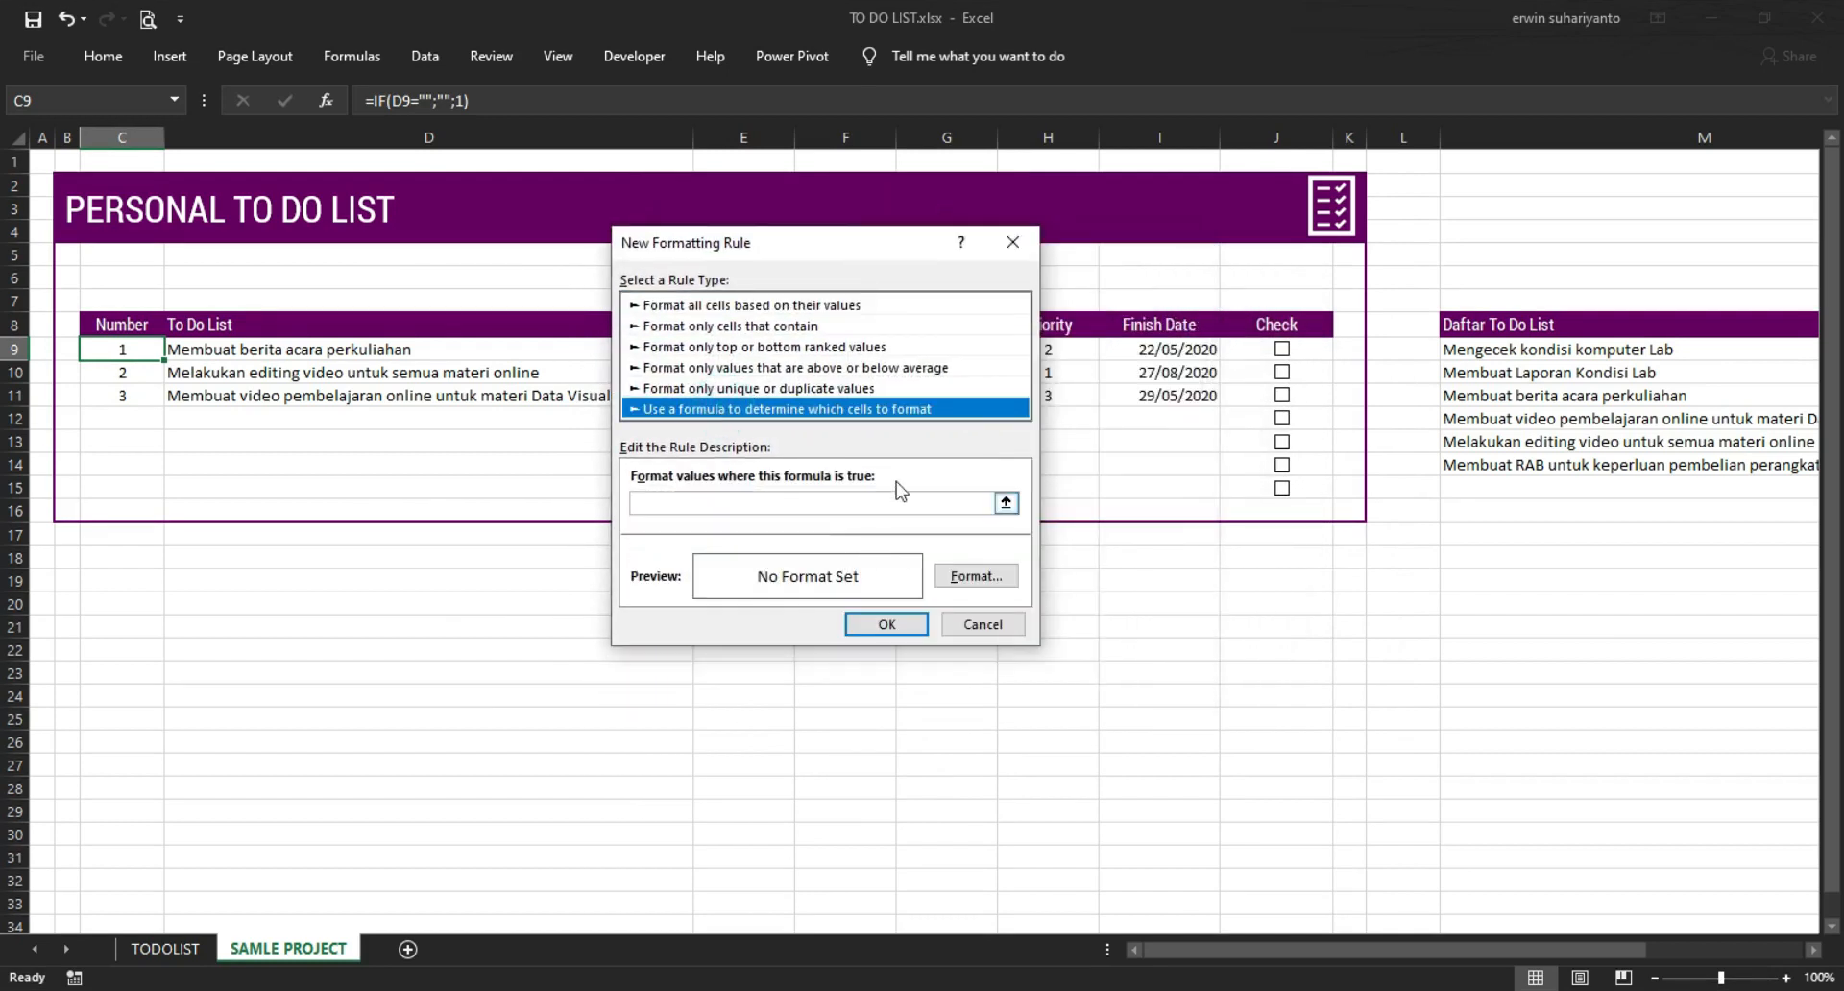
click(641, 501)
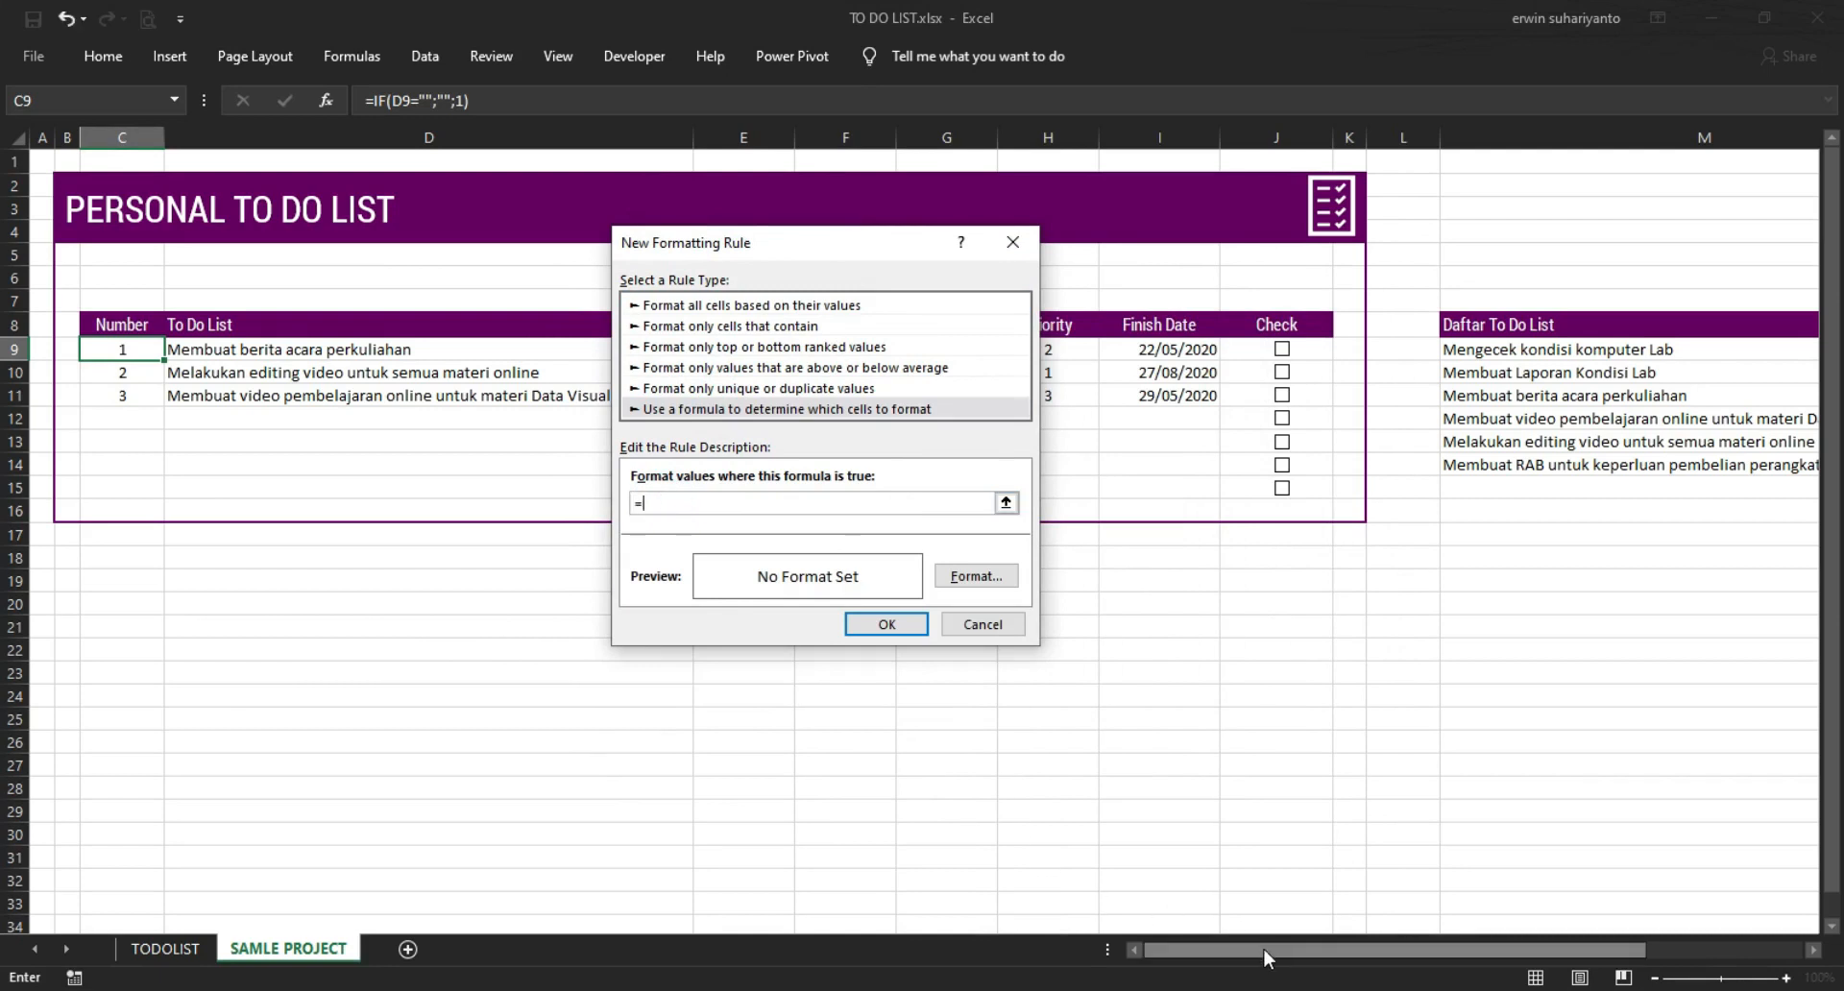
scroll(1428, 954, right, 2)
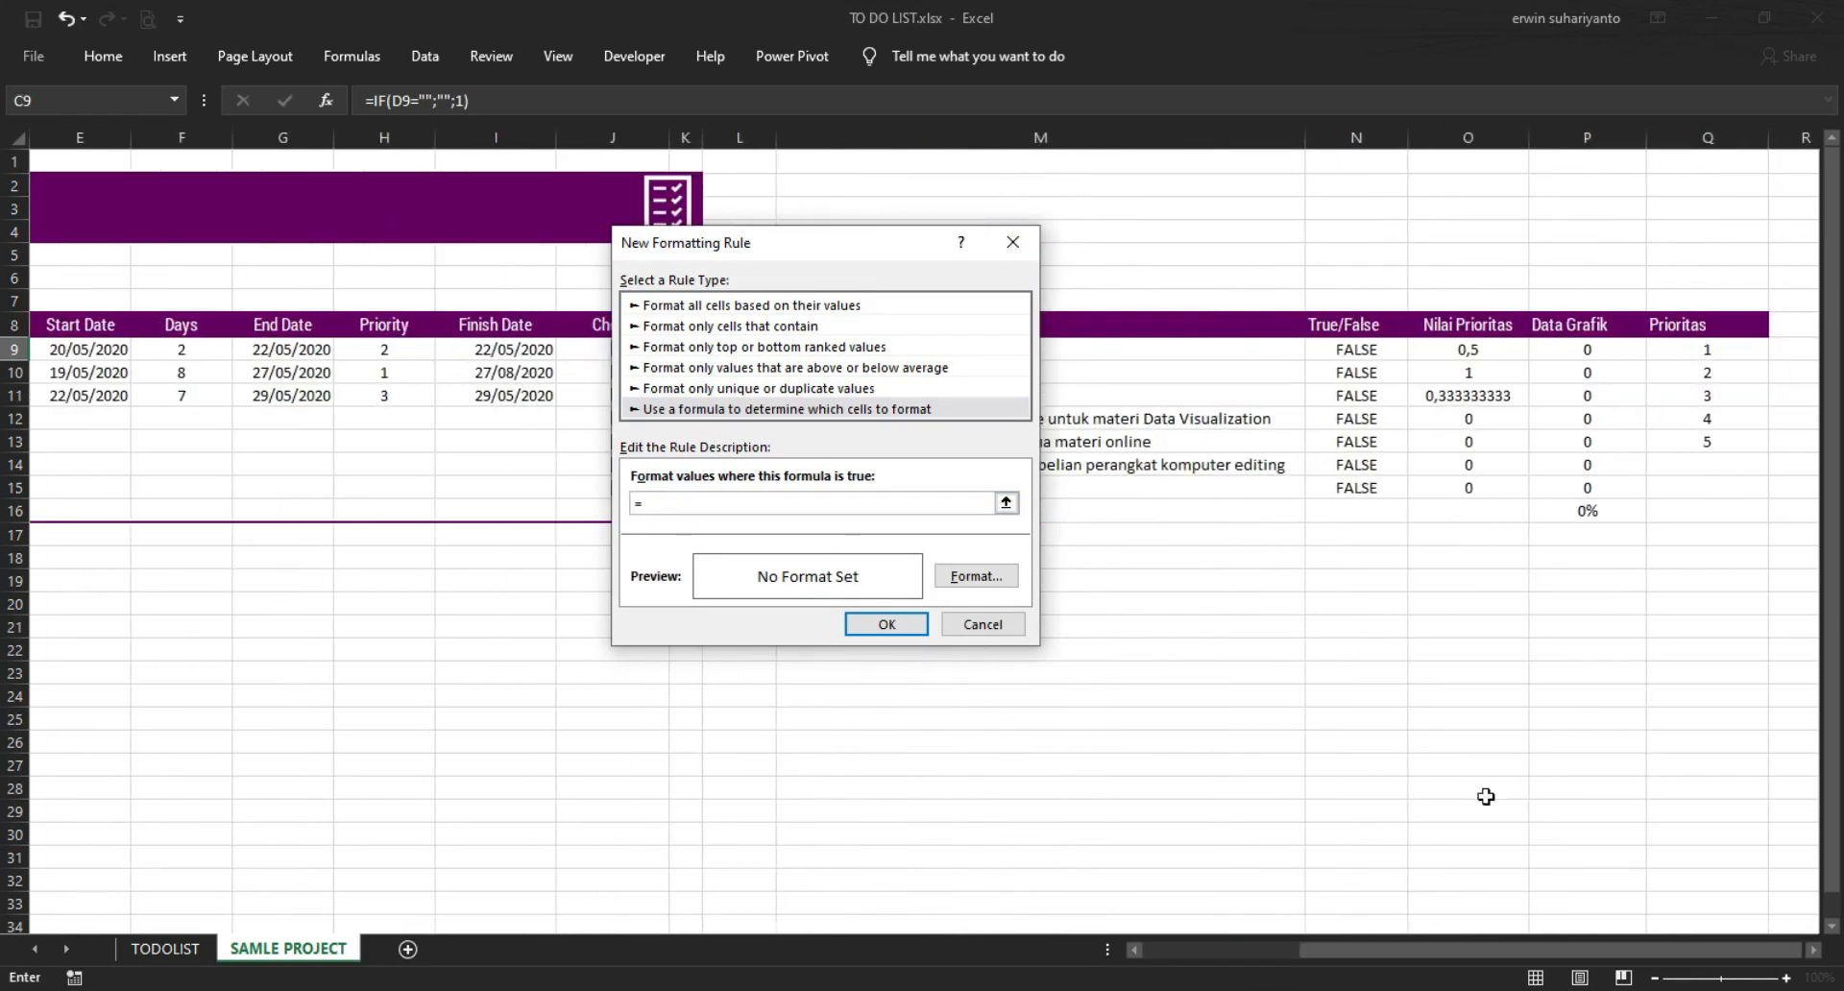
click(1357, 352)
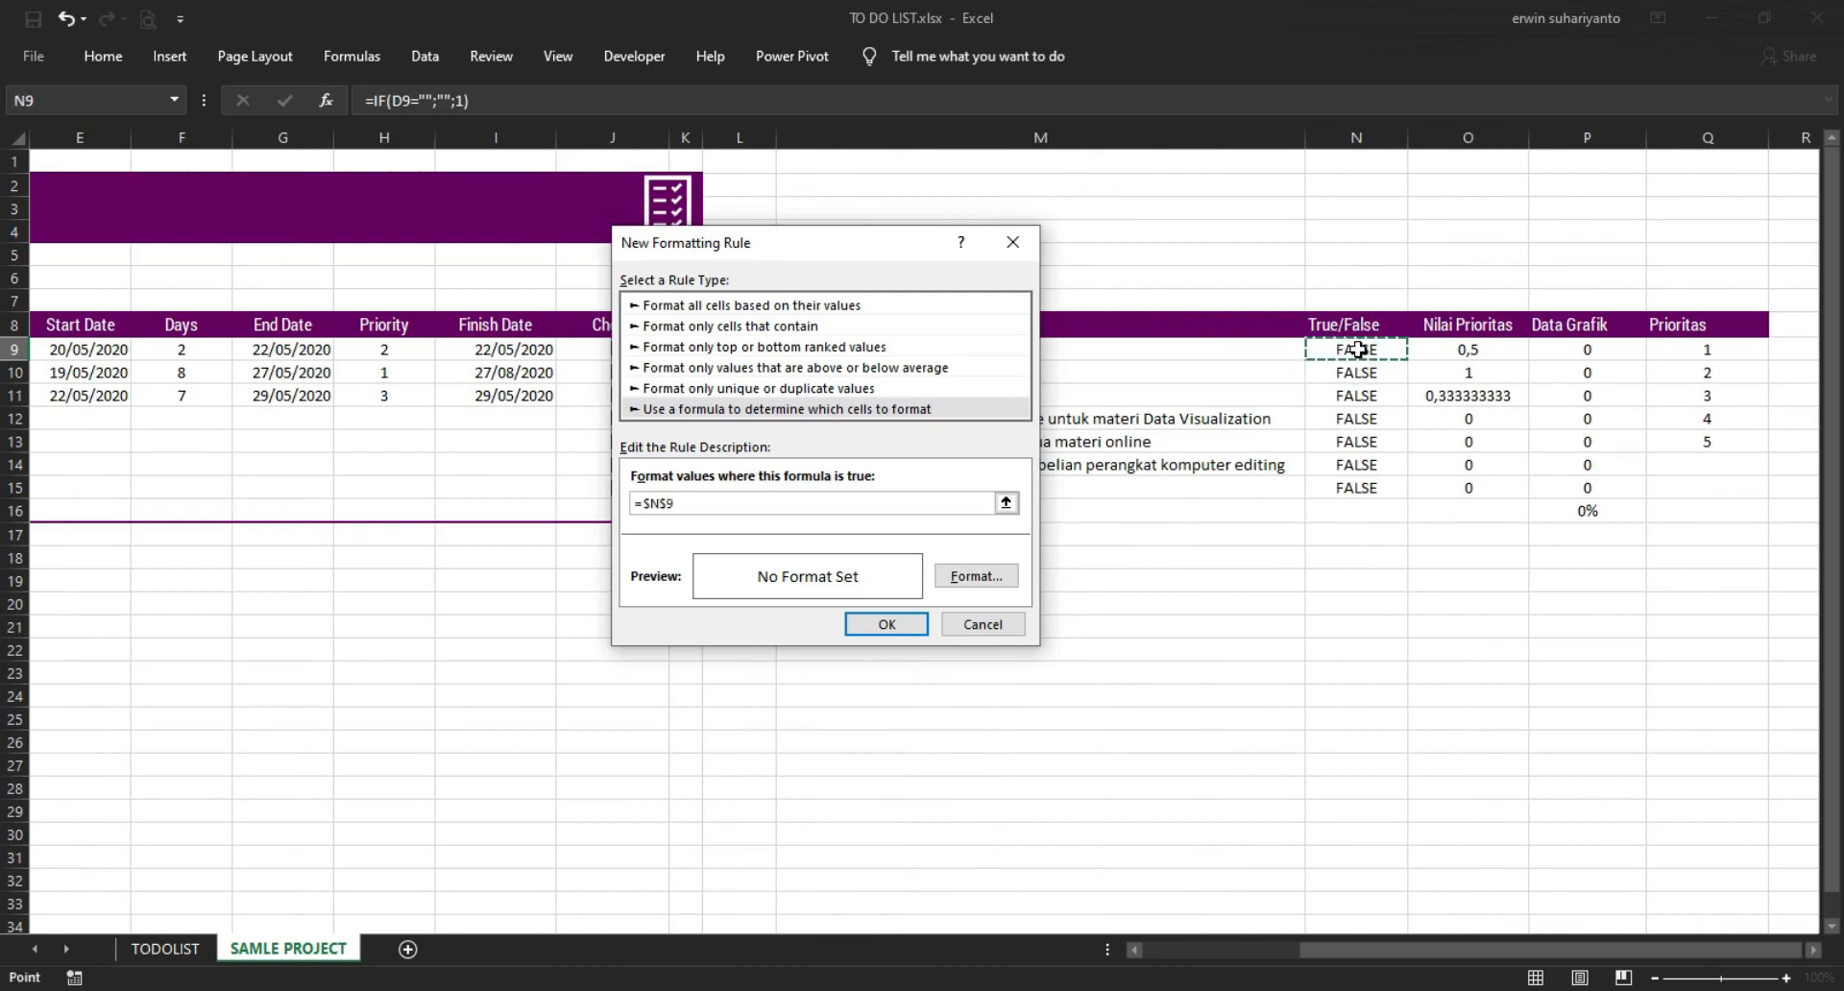
key(F4)
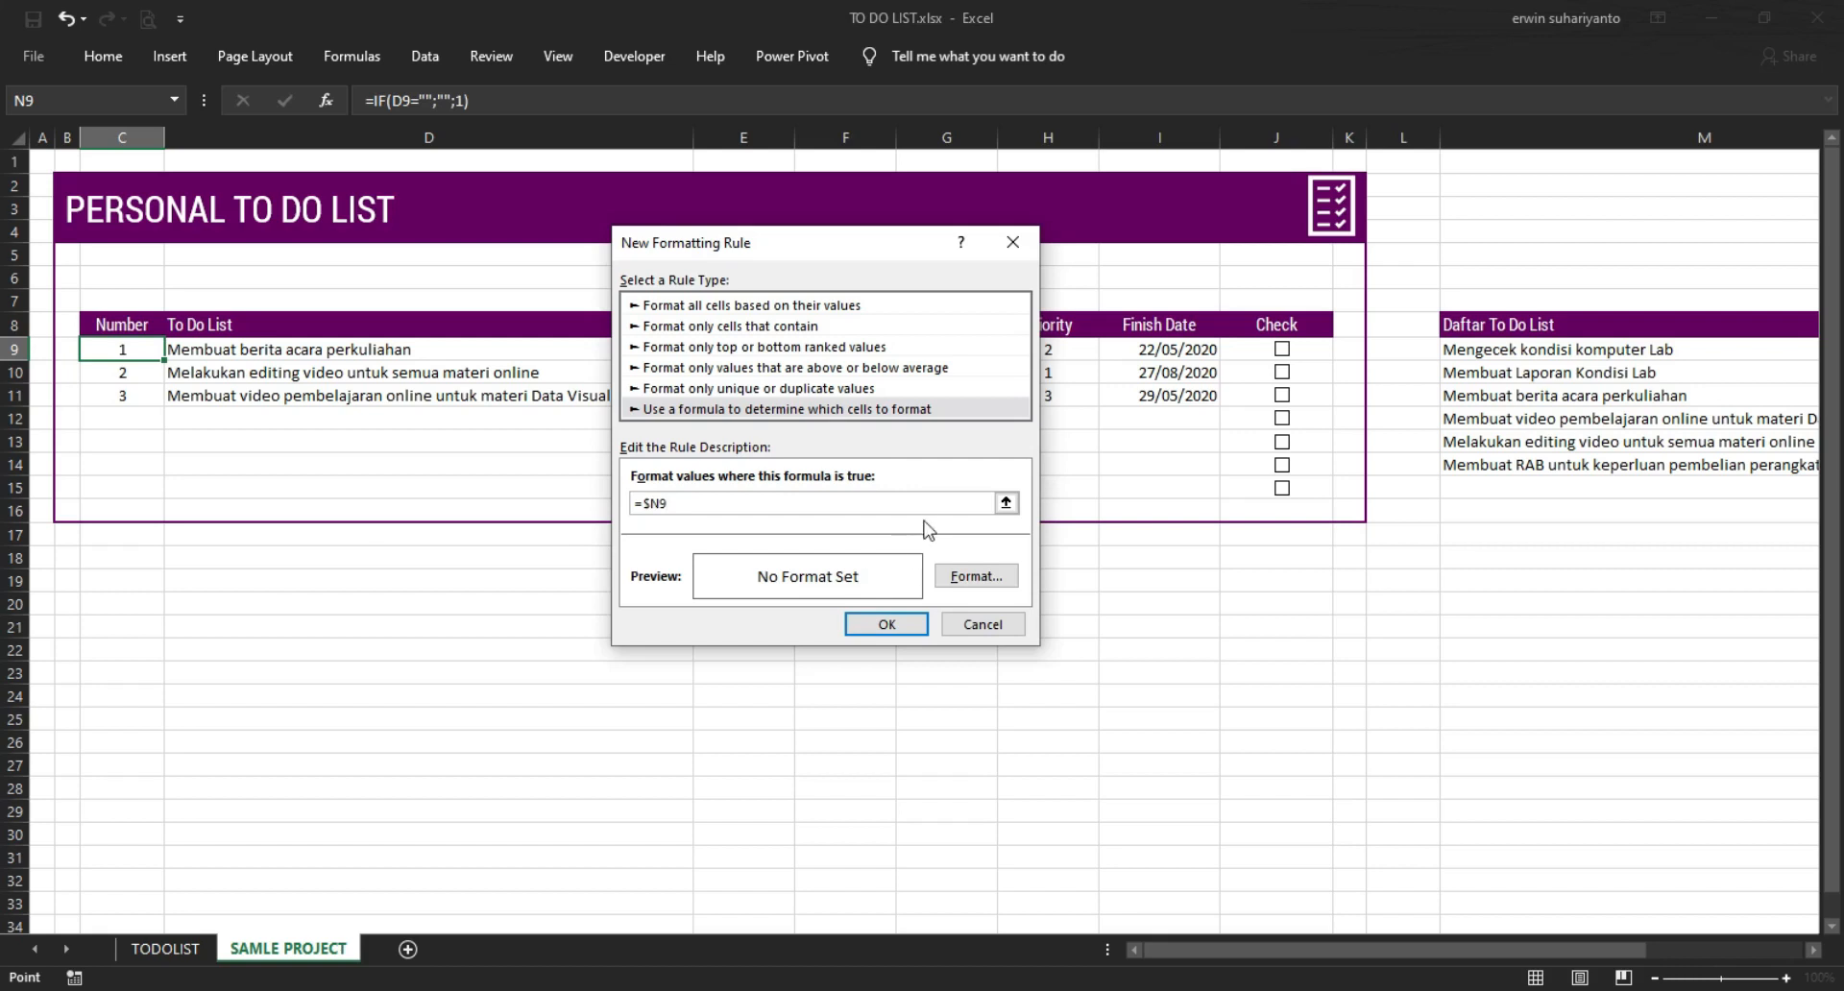
- Set the rule's font format to bold italic with a white font color
click(960, 578)
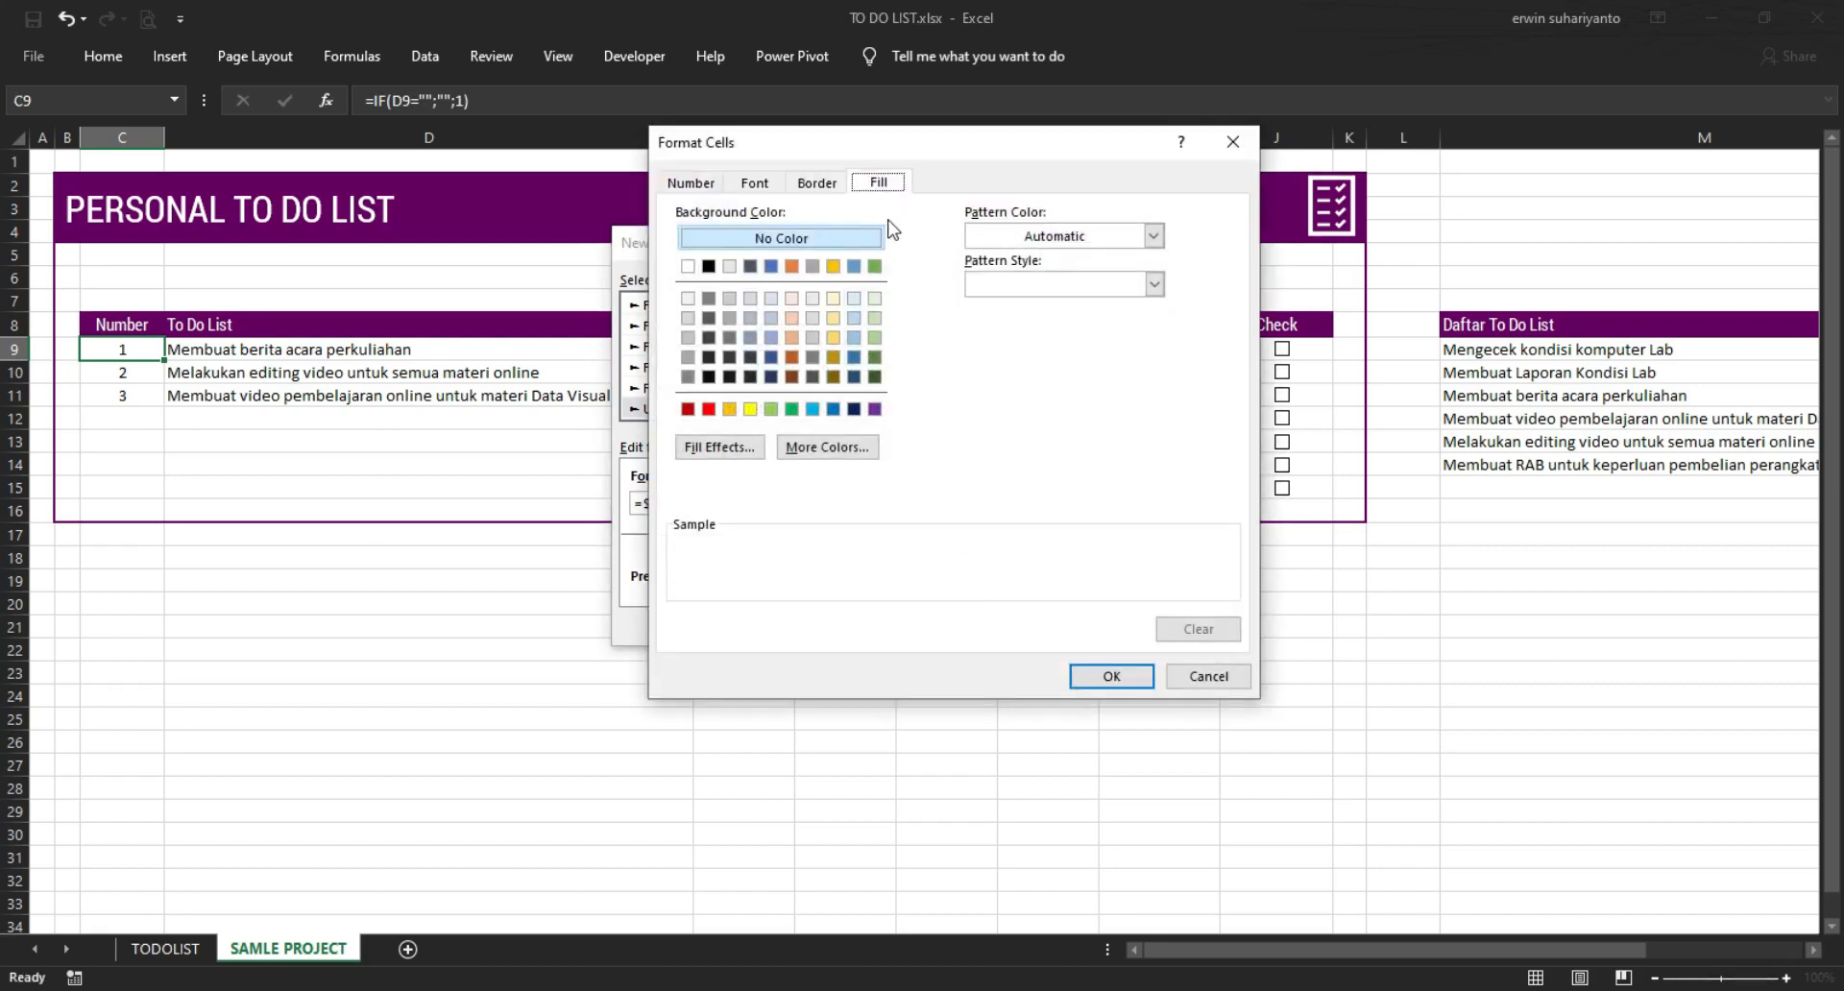
click(755, 183)
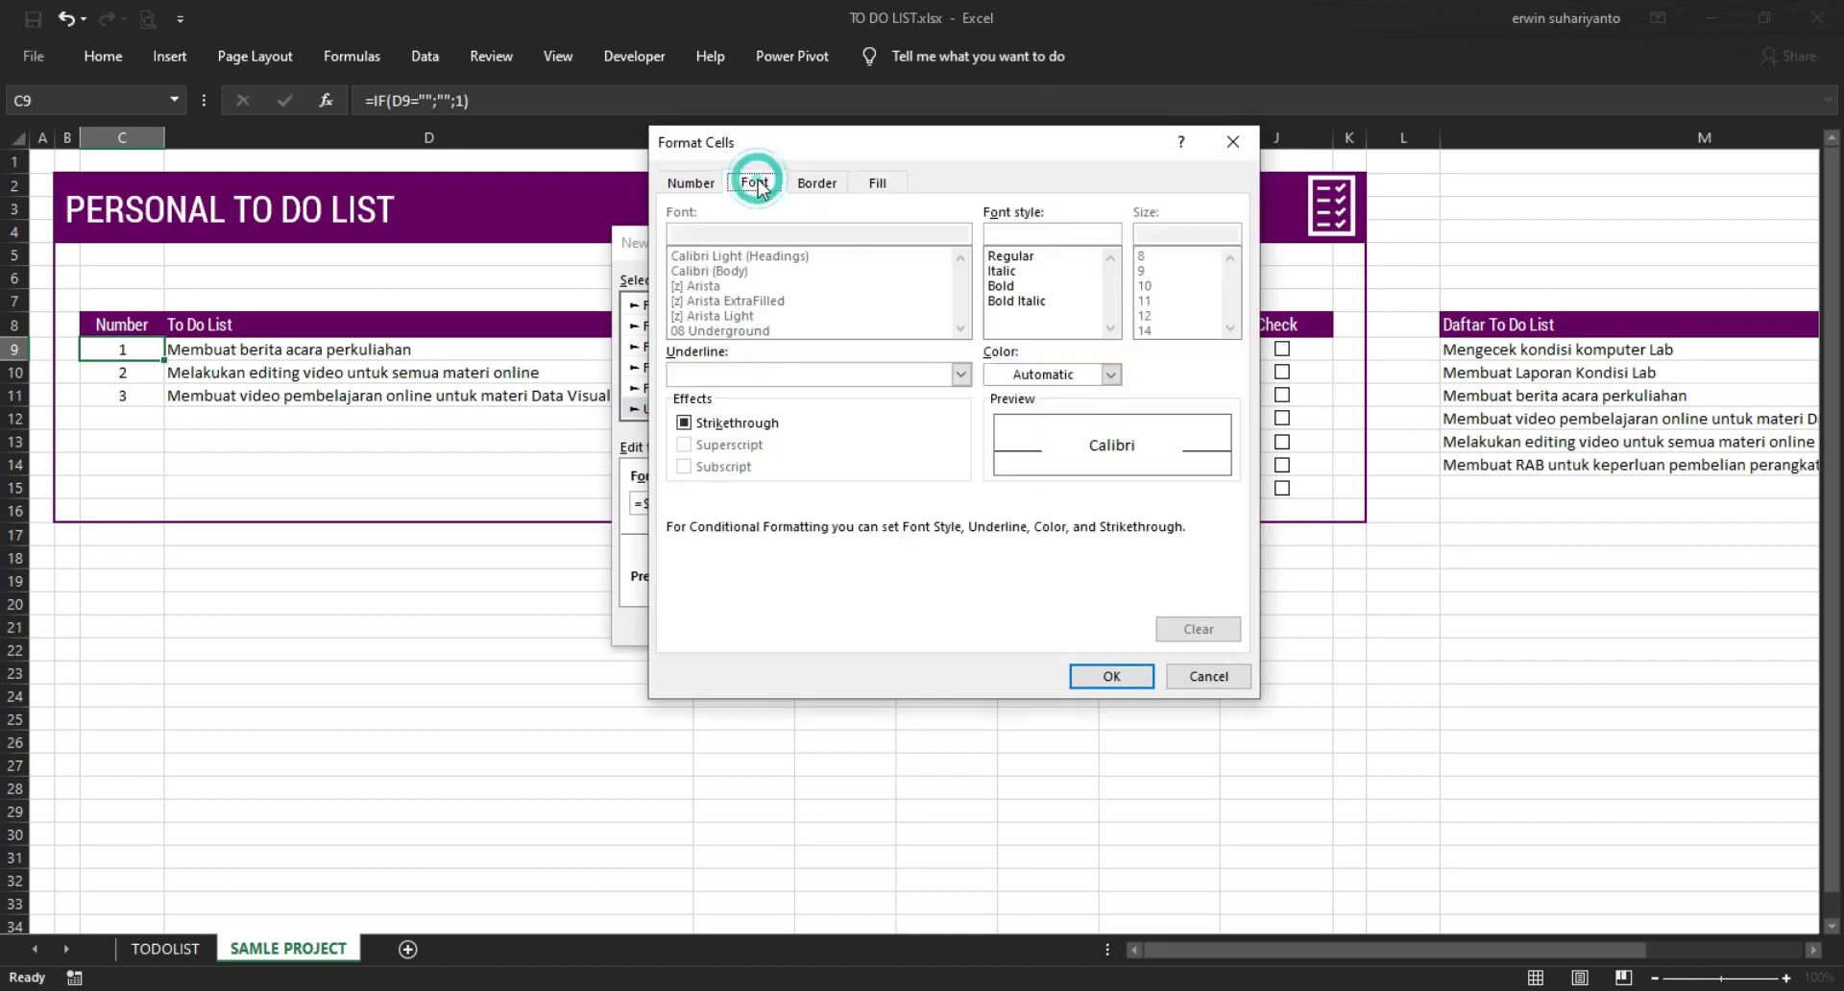
click(1025, 302)
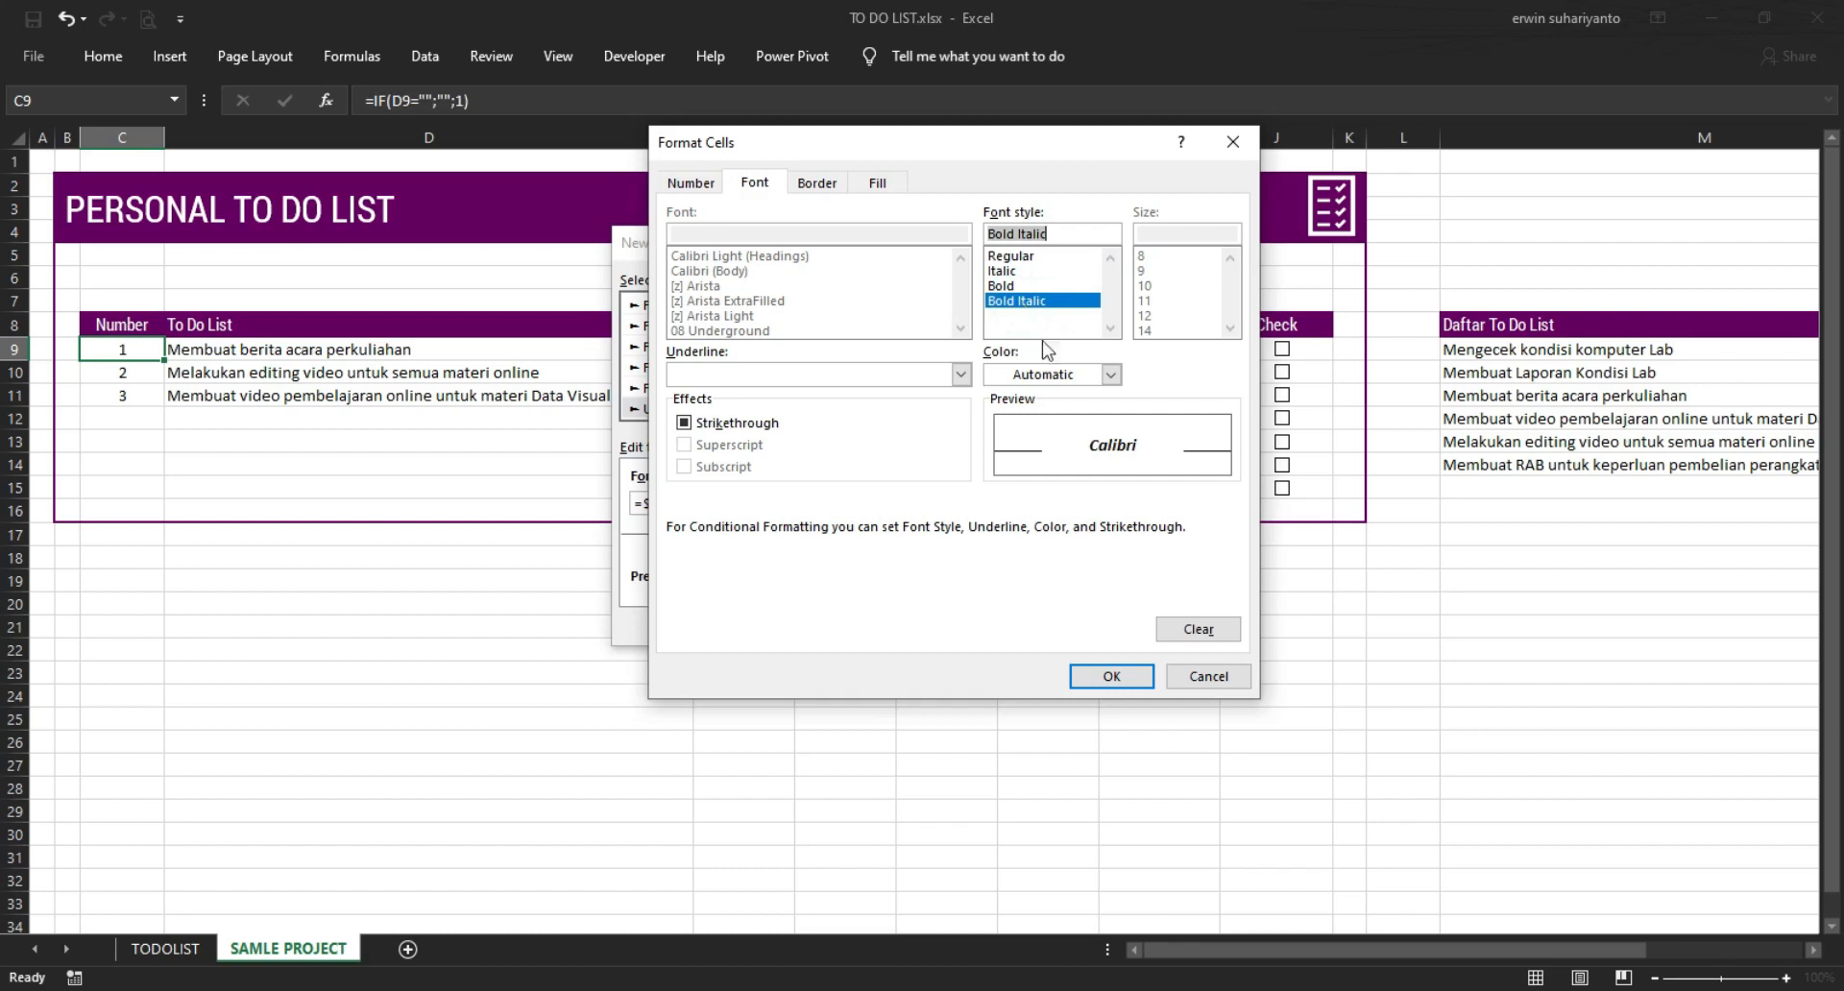
click(1109, 375)
click(995, 451)
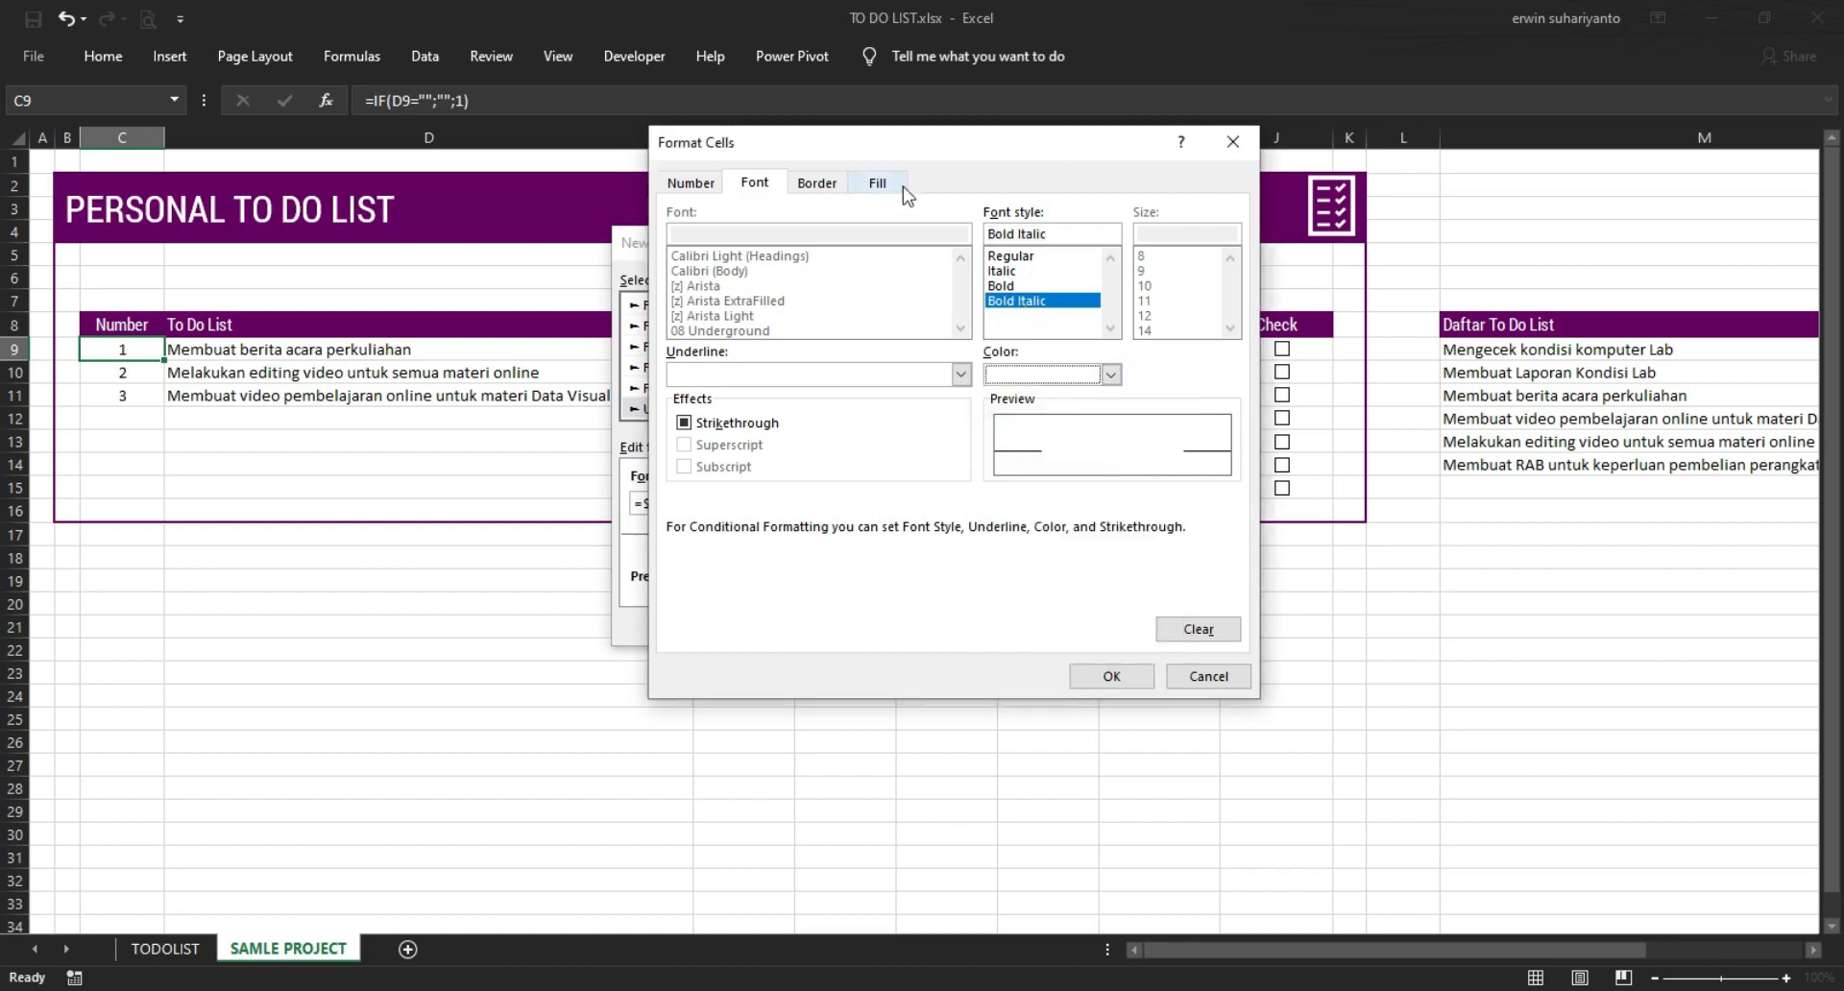
- Add white top and bottom borders to the rule's cell format
click(818, 184)
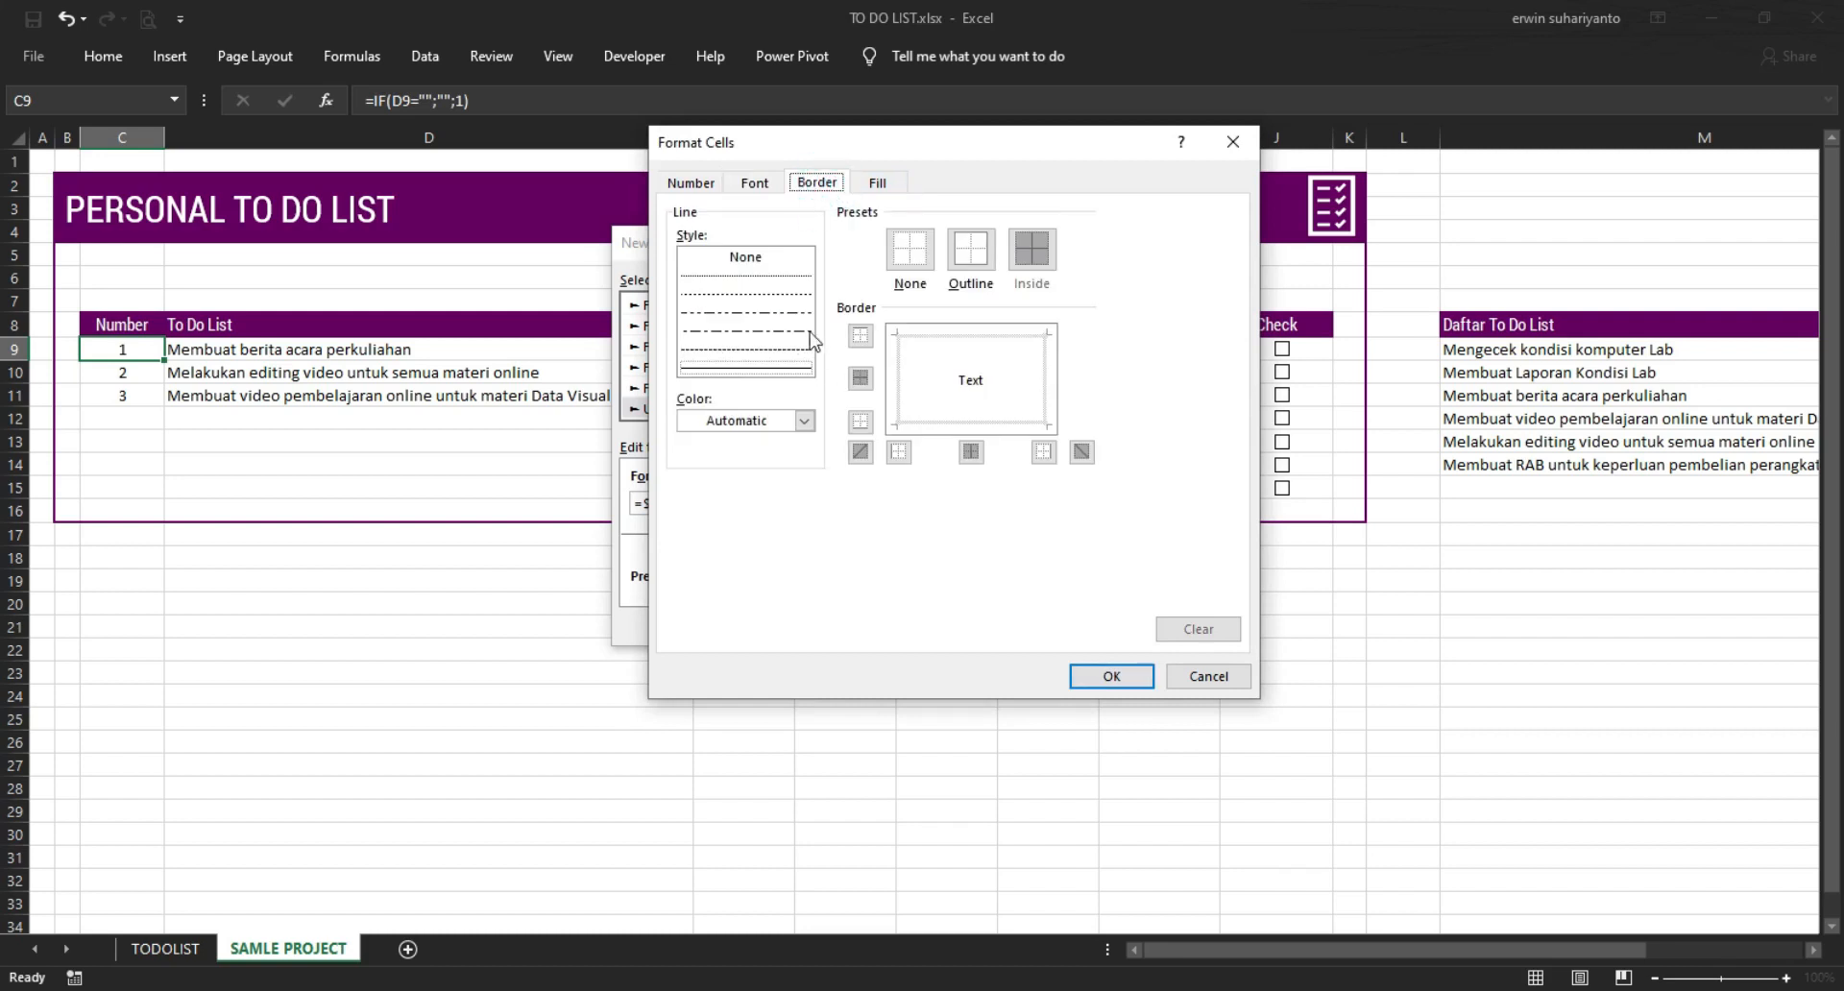
click(804, 421)
click(689, 500)
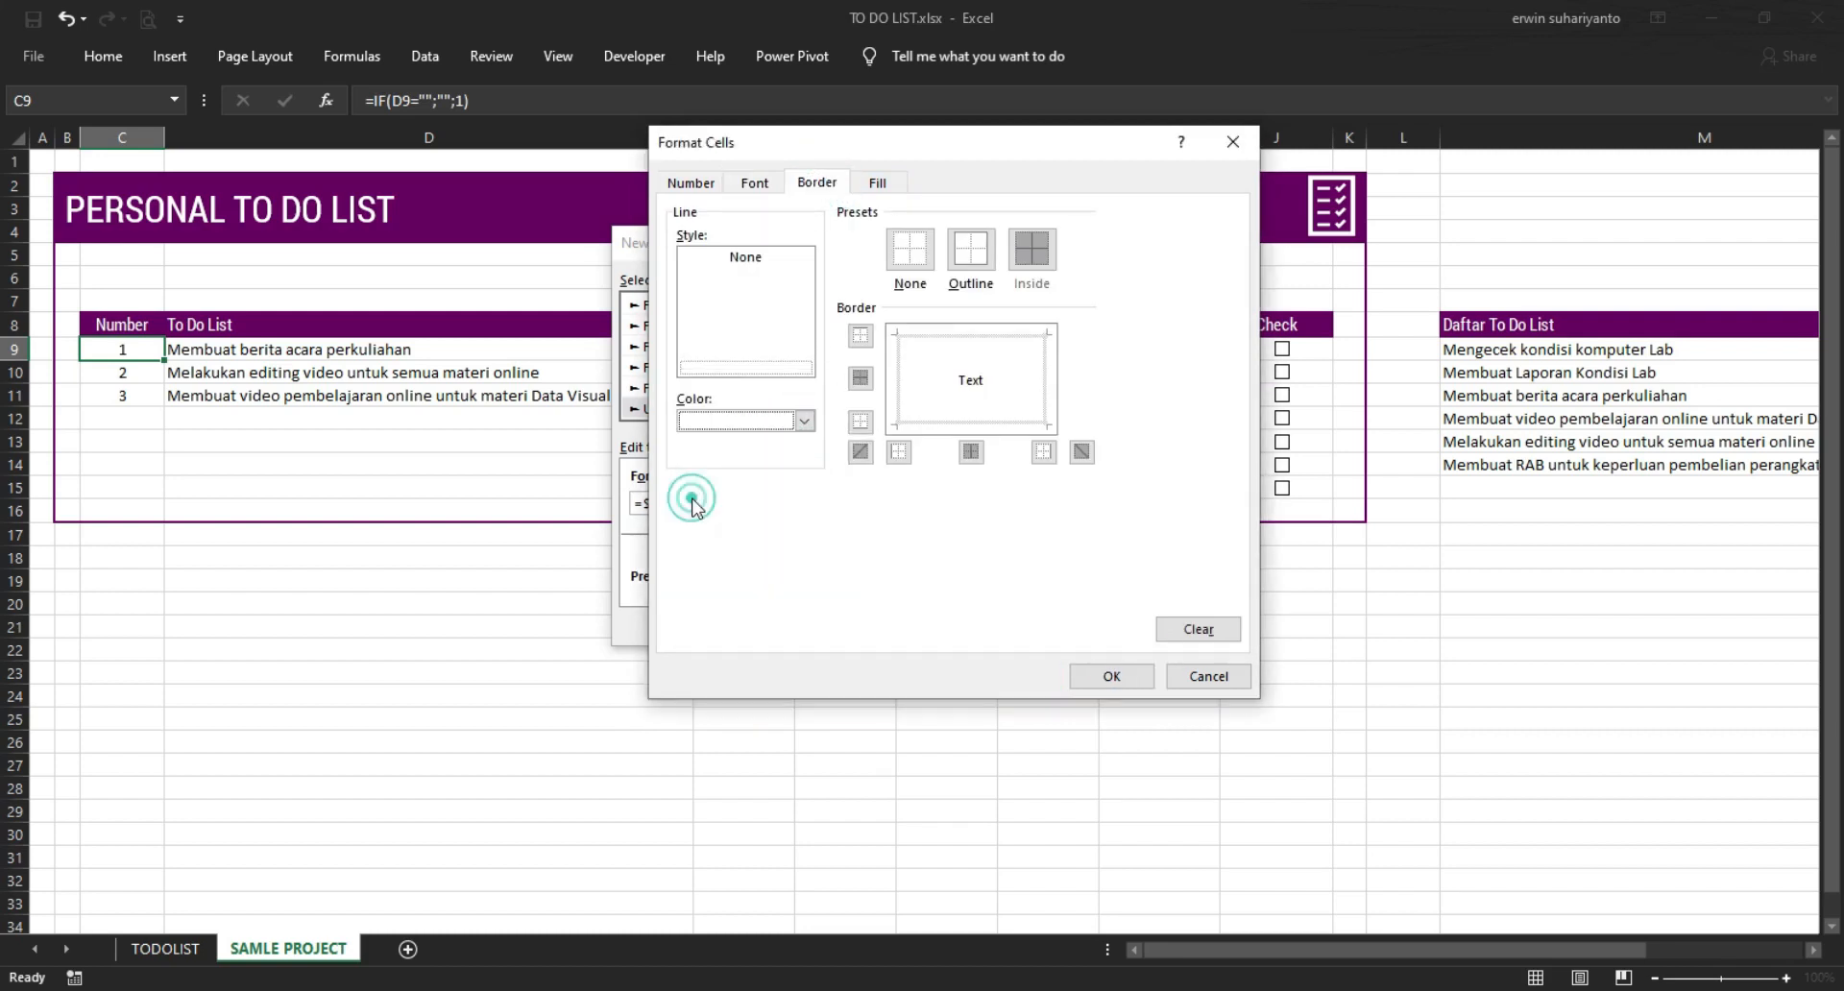
click(861, 335)
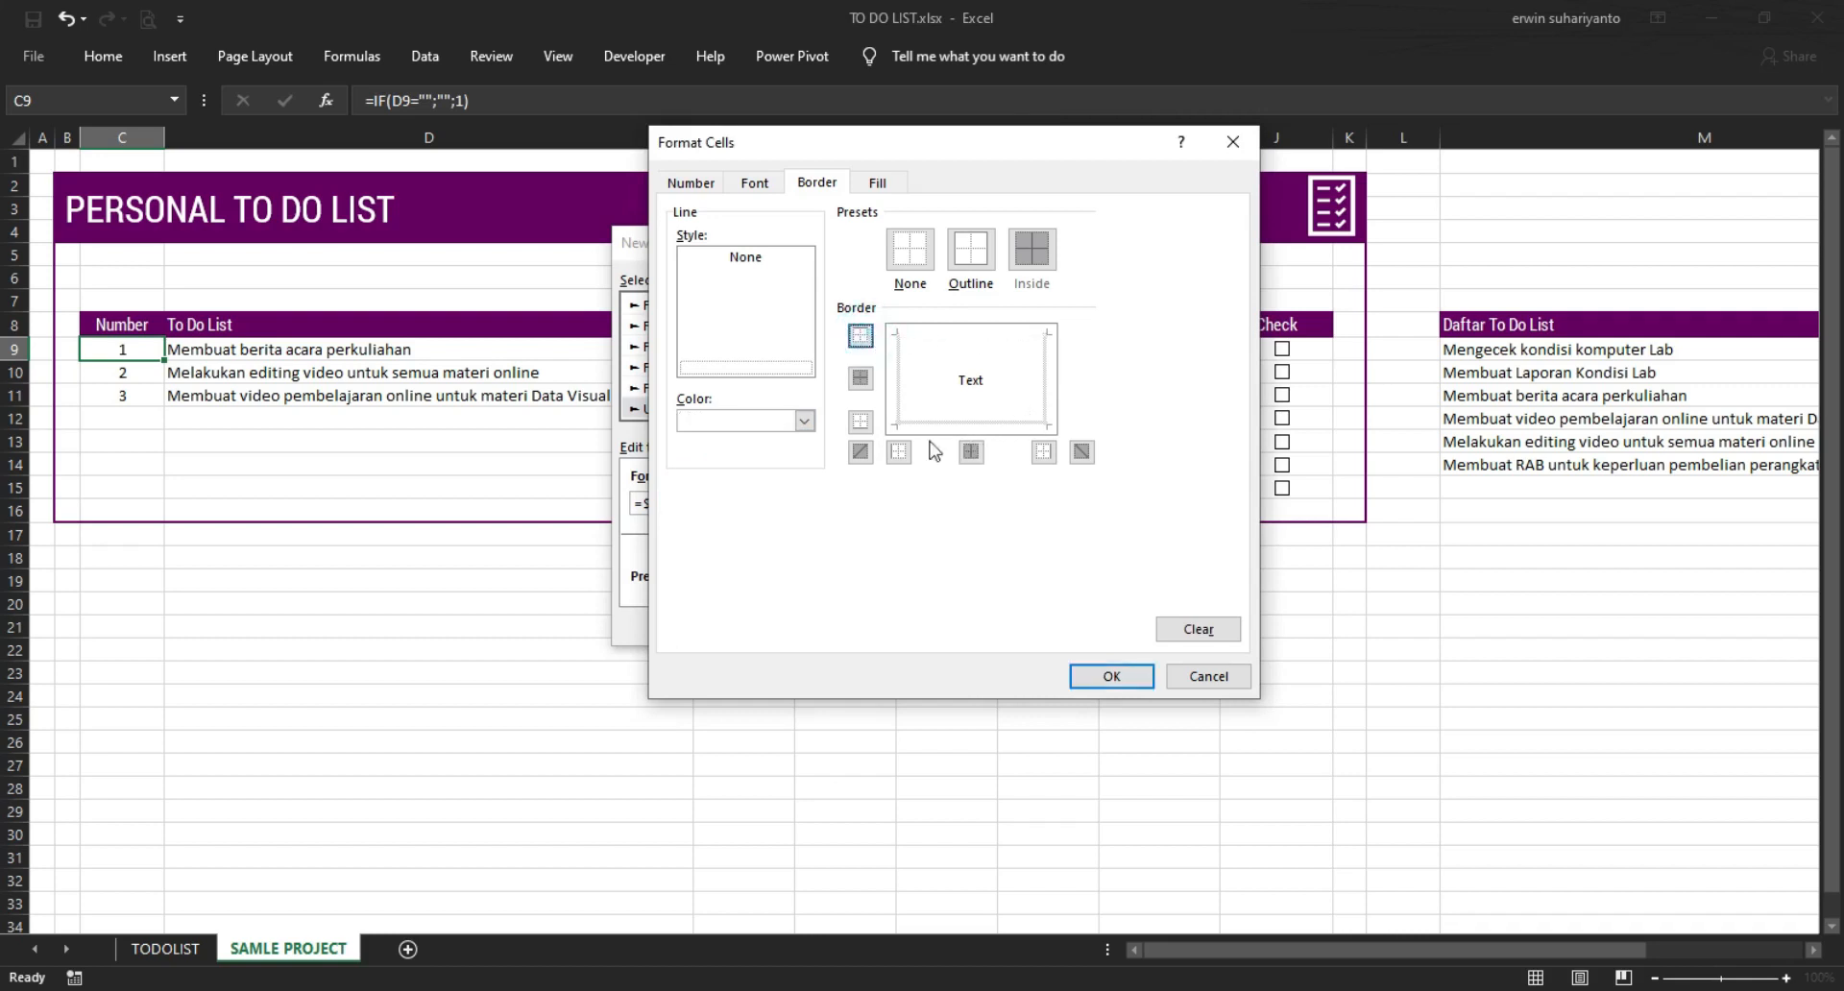
click(862, 424)
- Give the rule's format a light purple fill from the extended color palette and save the new rule
click(877, 182)
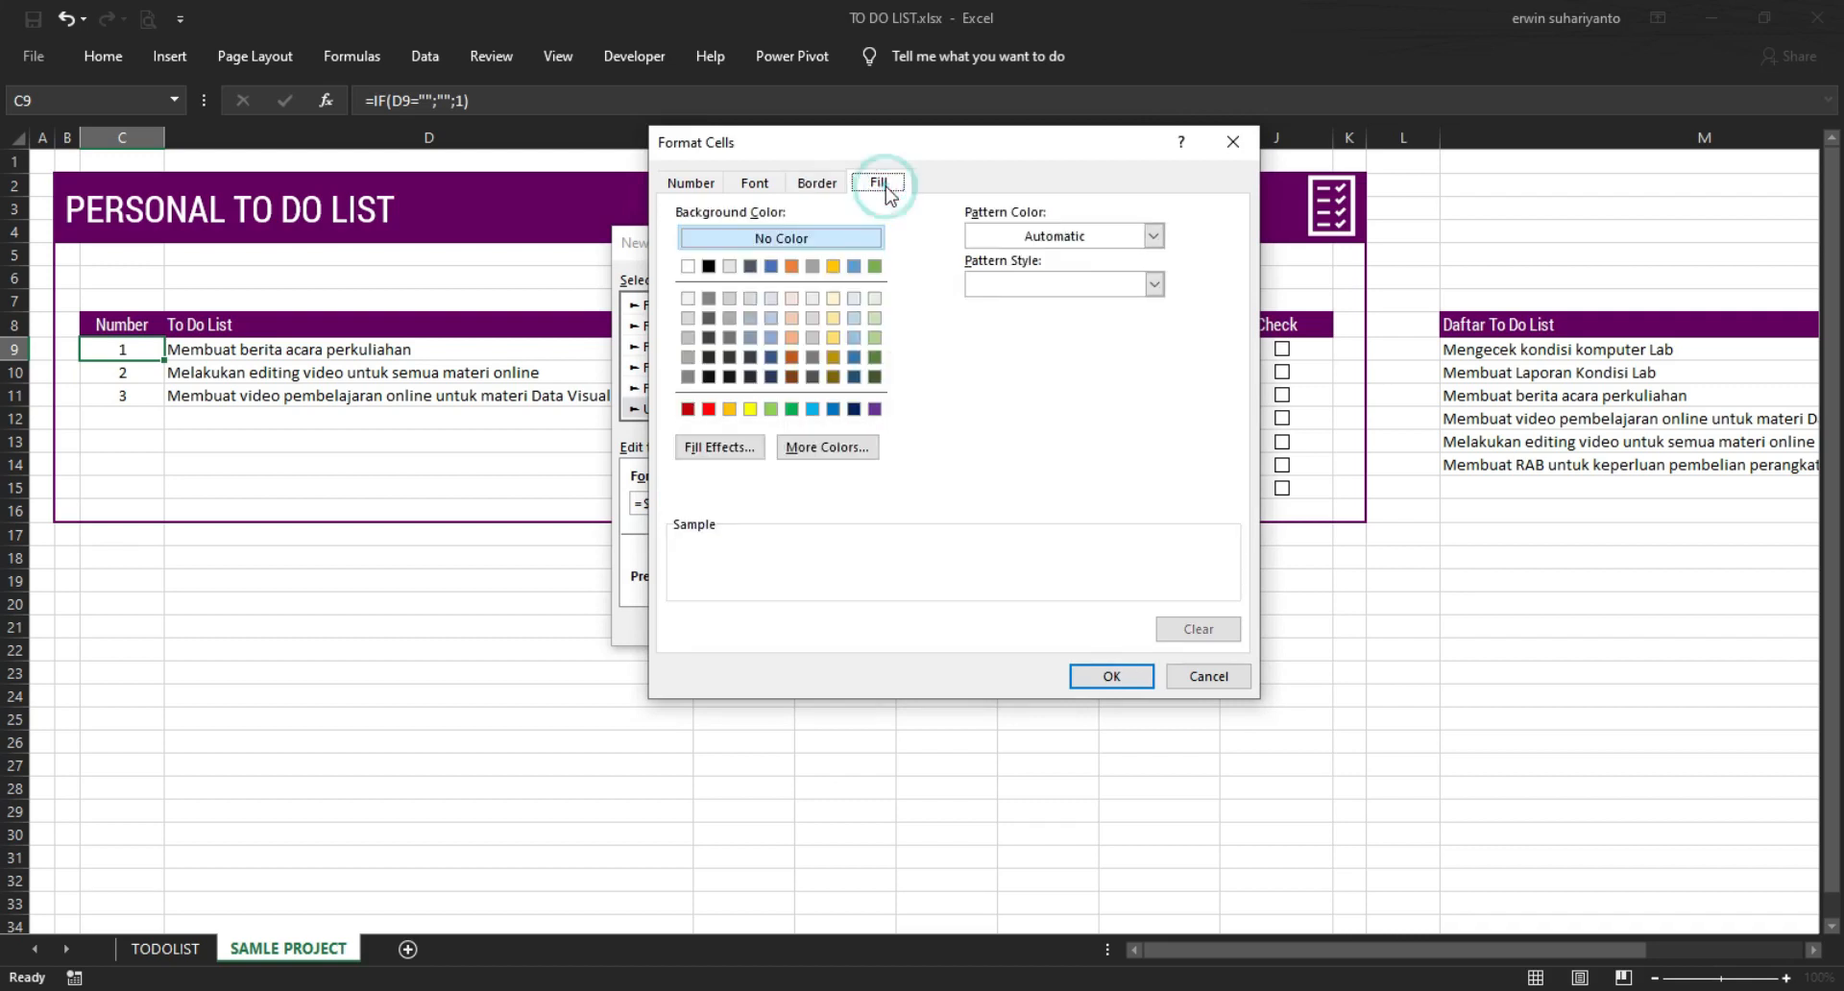
click(850, 446)
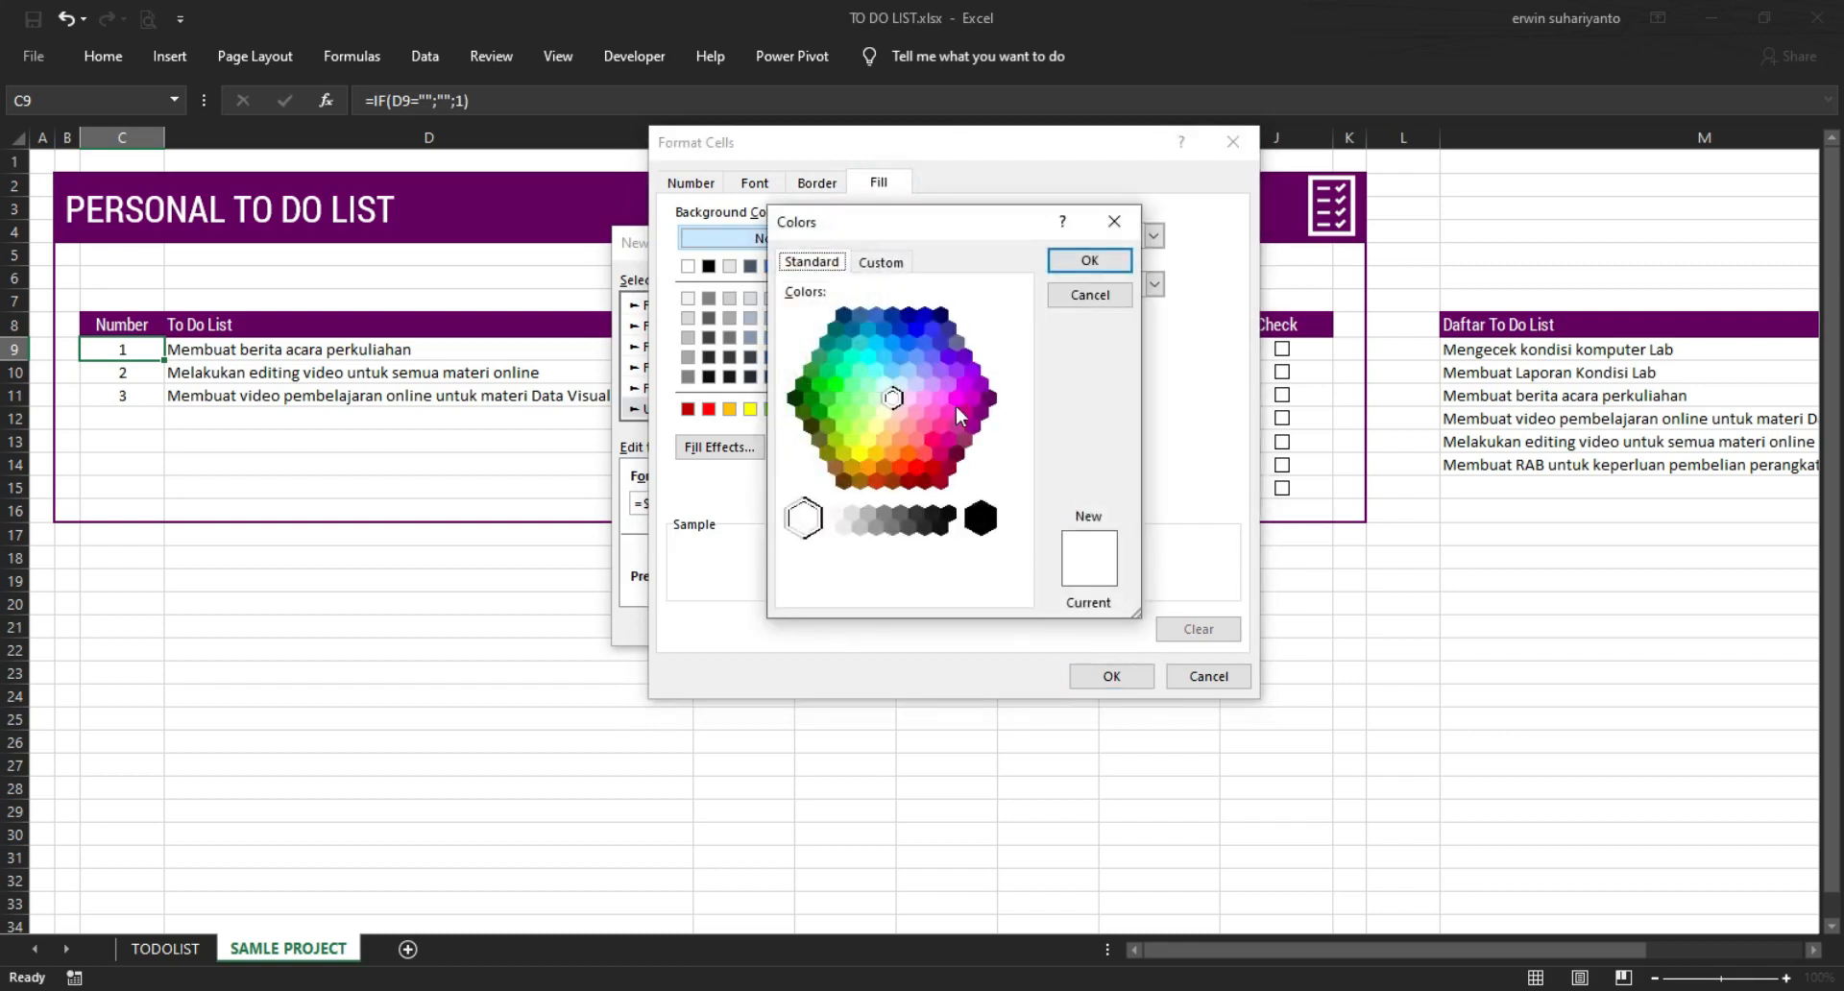
click(941, 396)
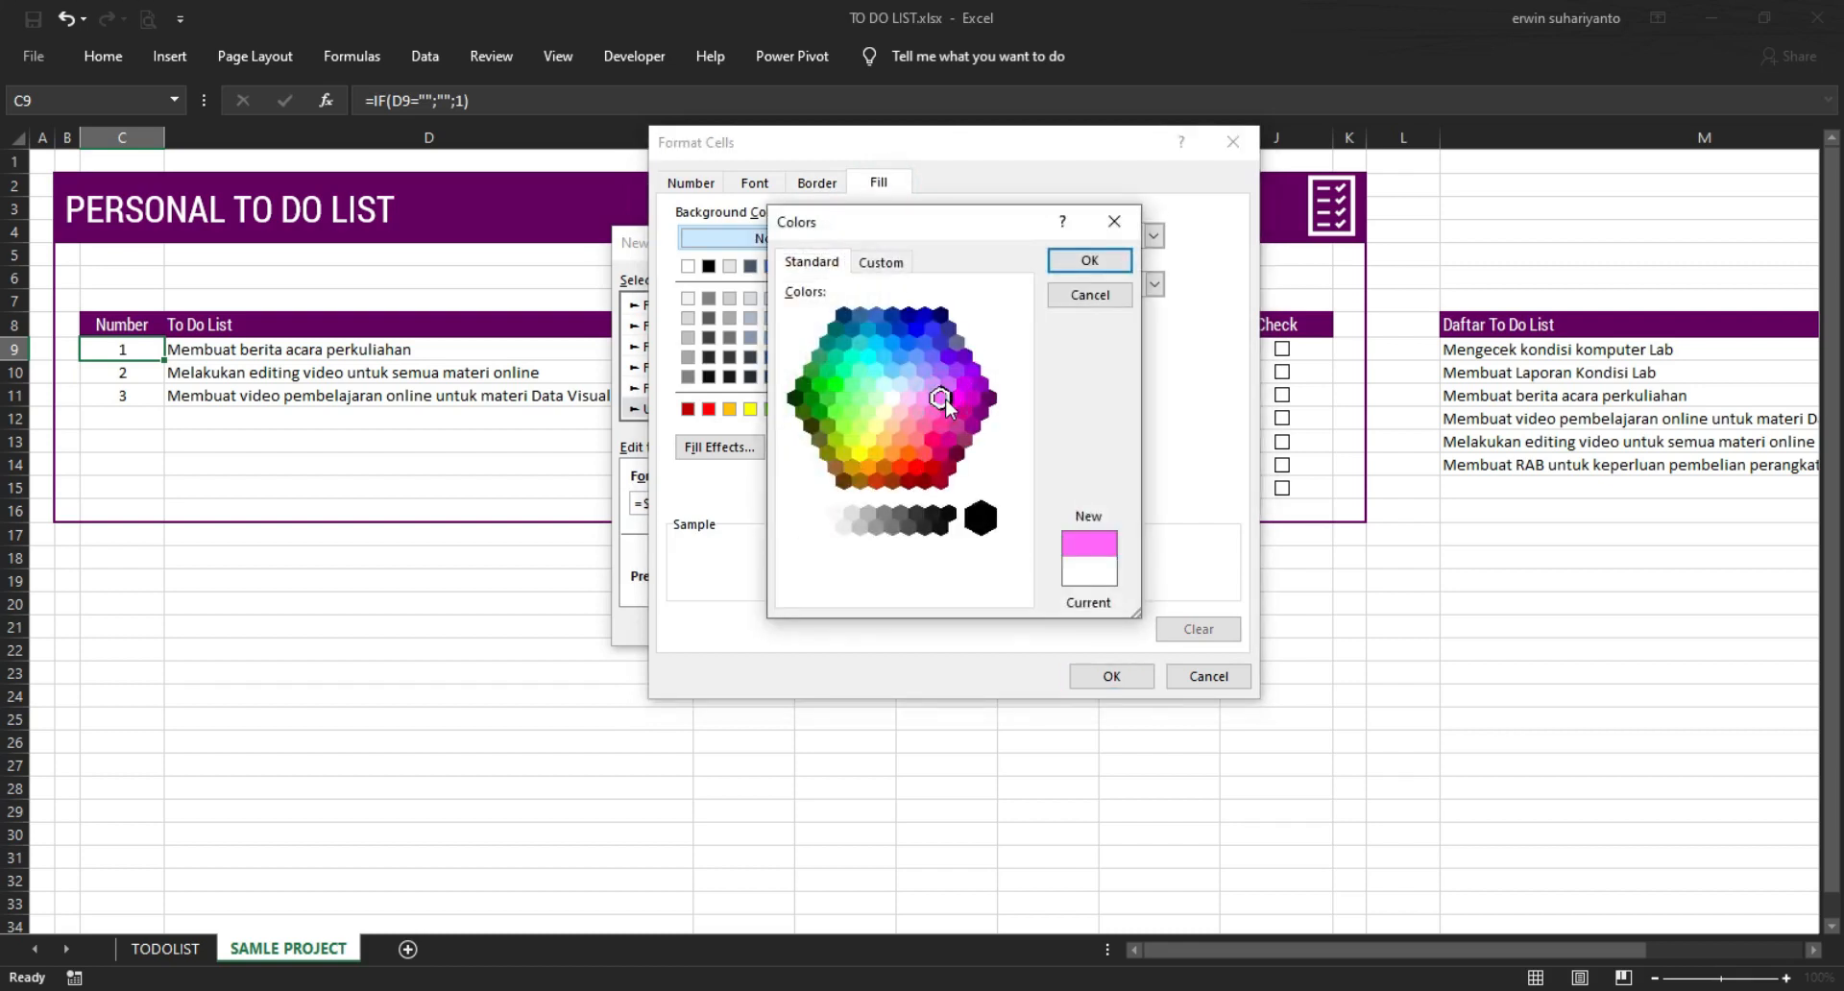
click(948, 385)
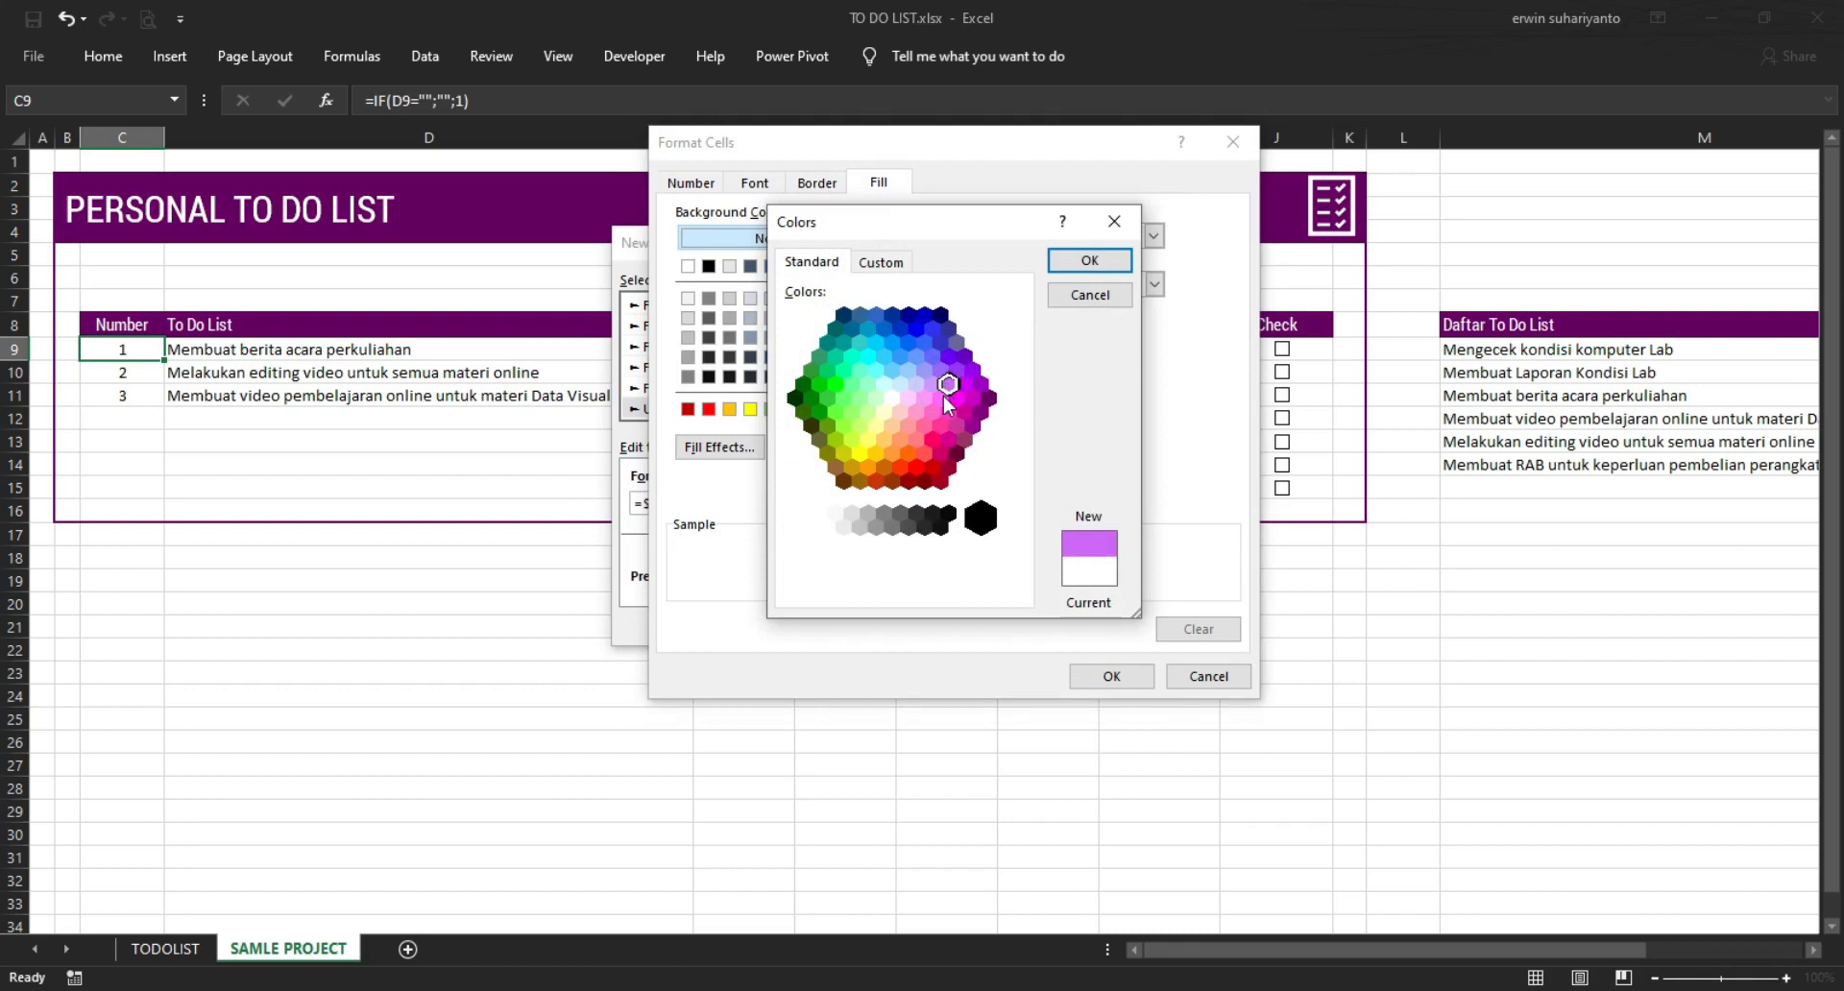
click(1093, 263)
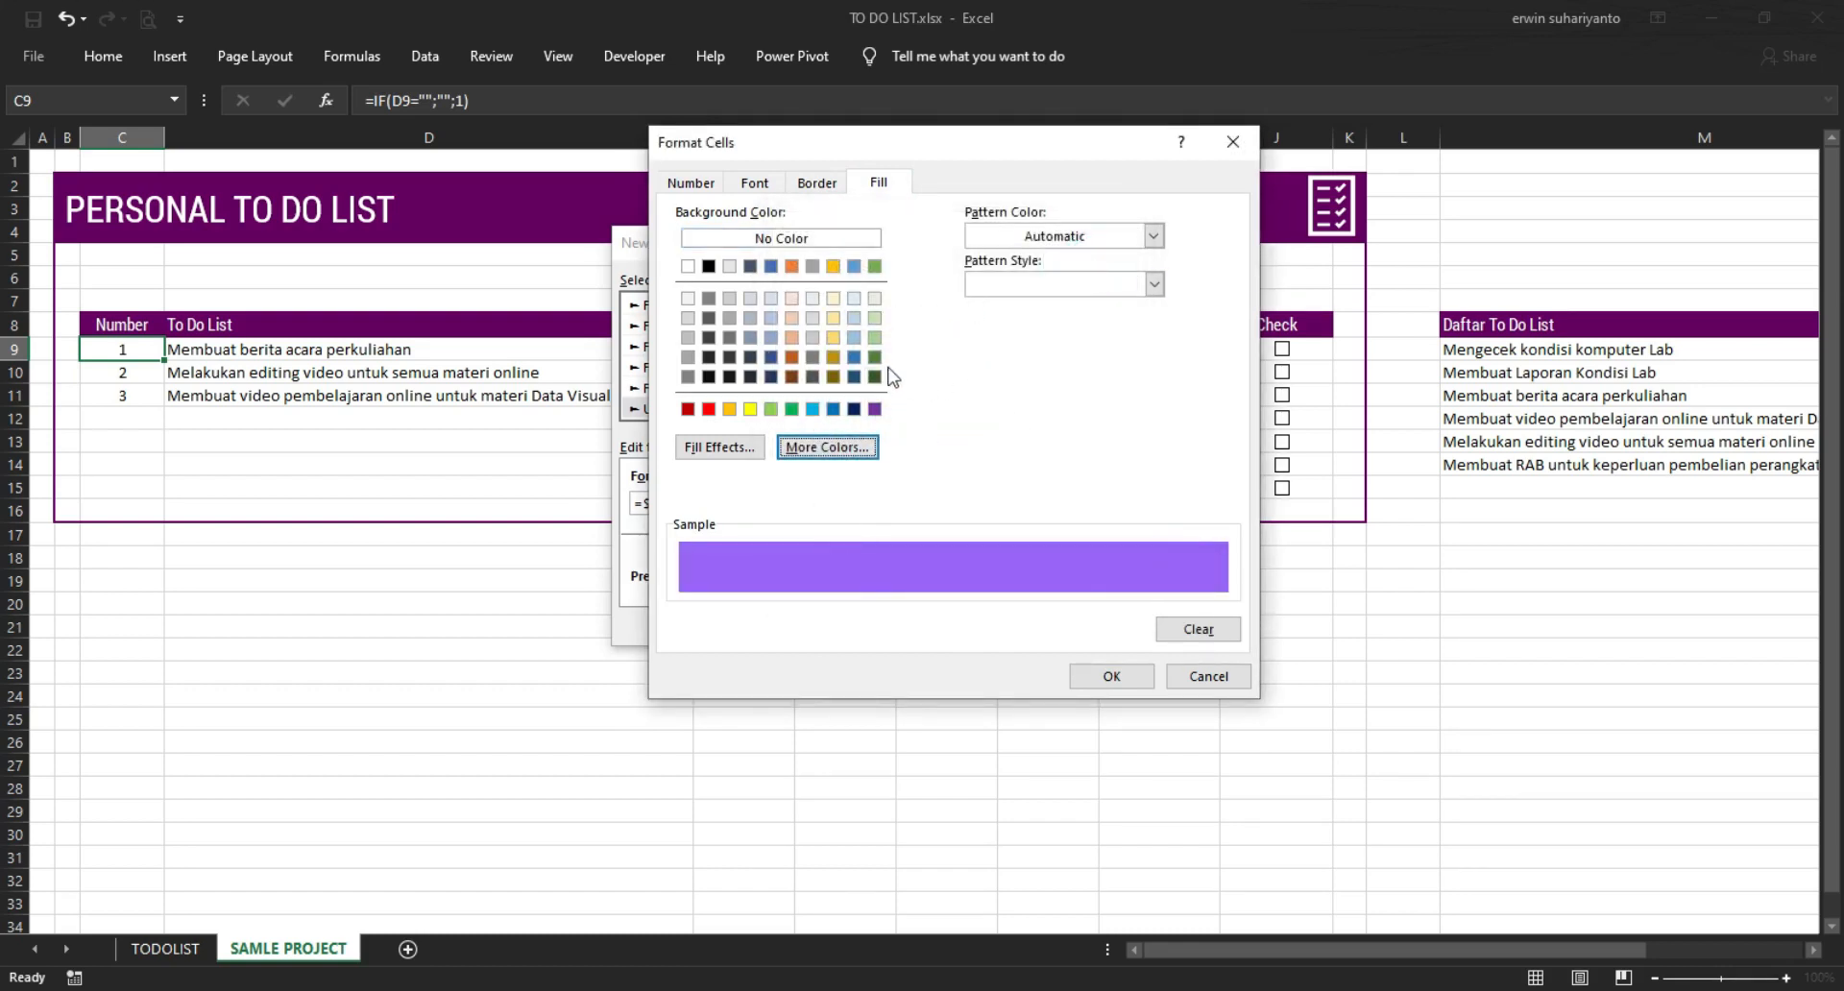
click(1122, 681)
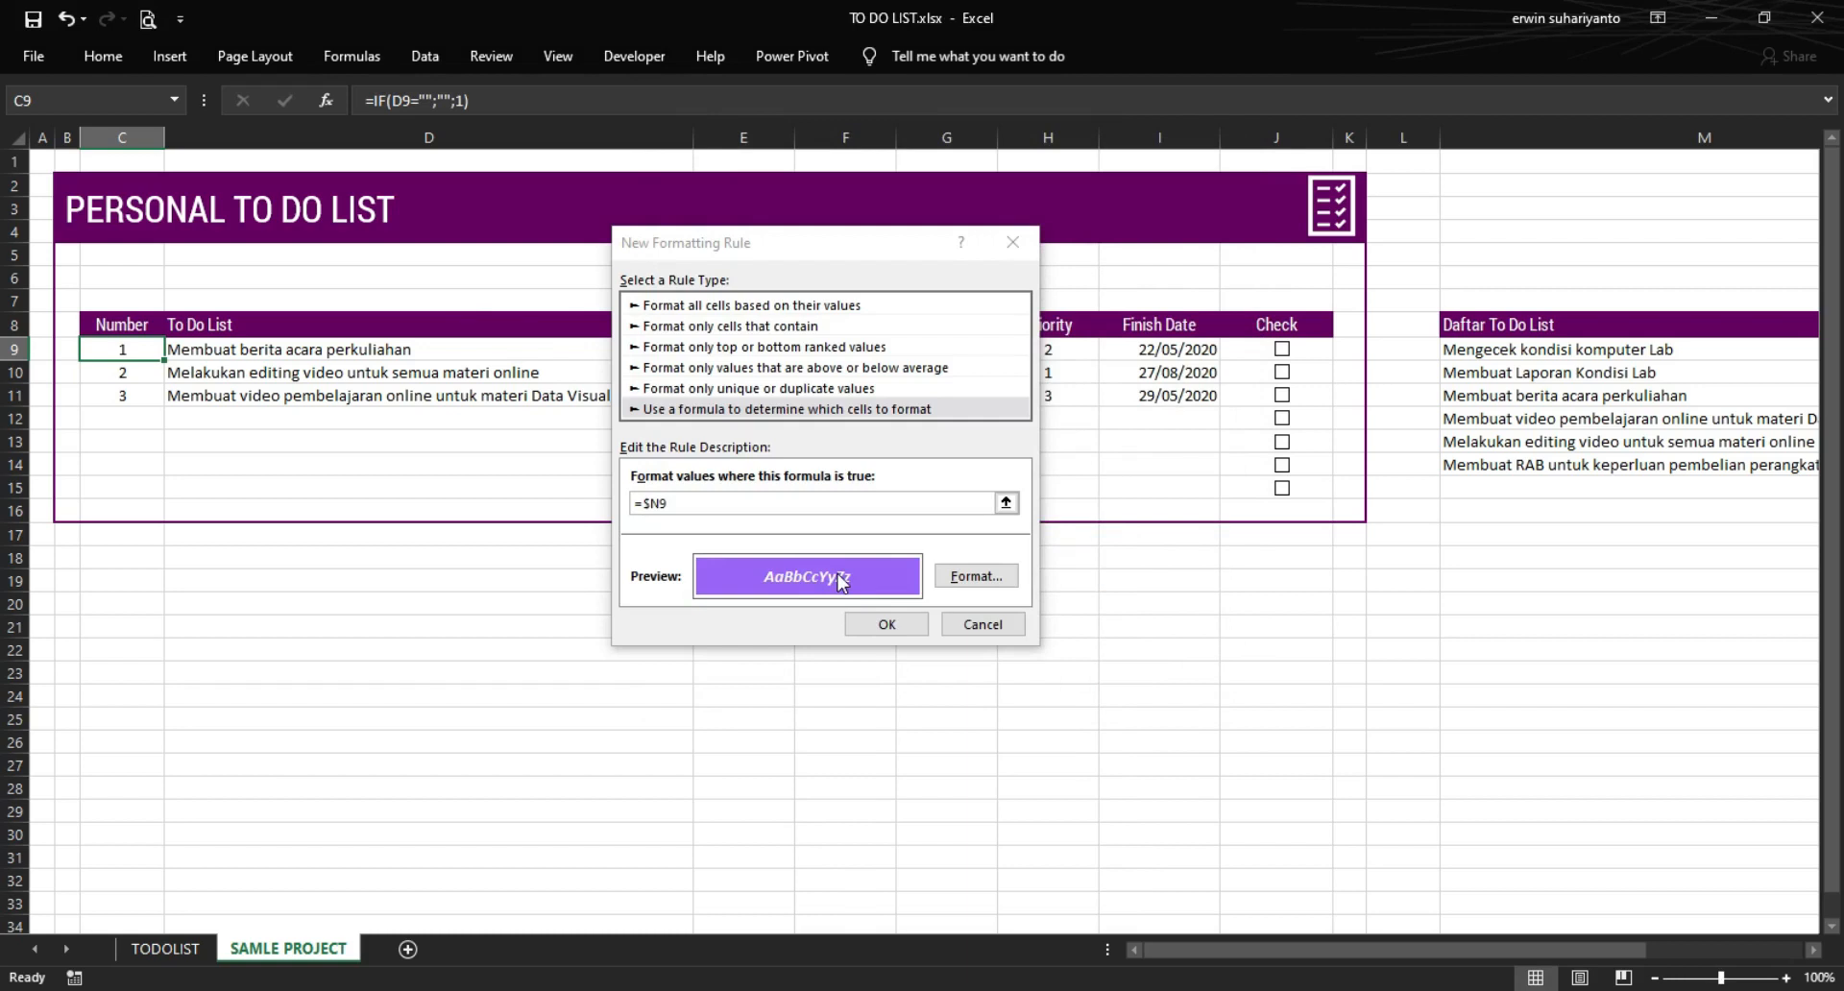
click(887, 624)
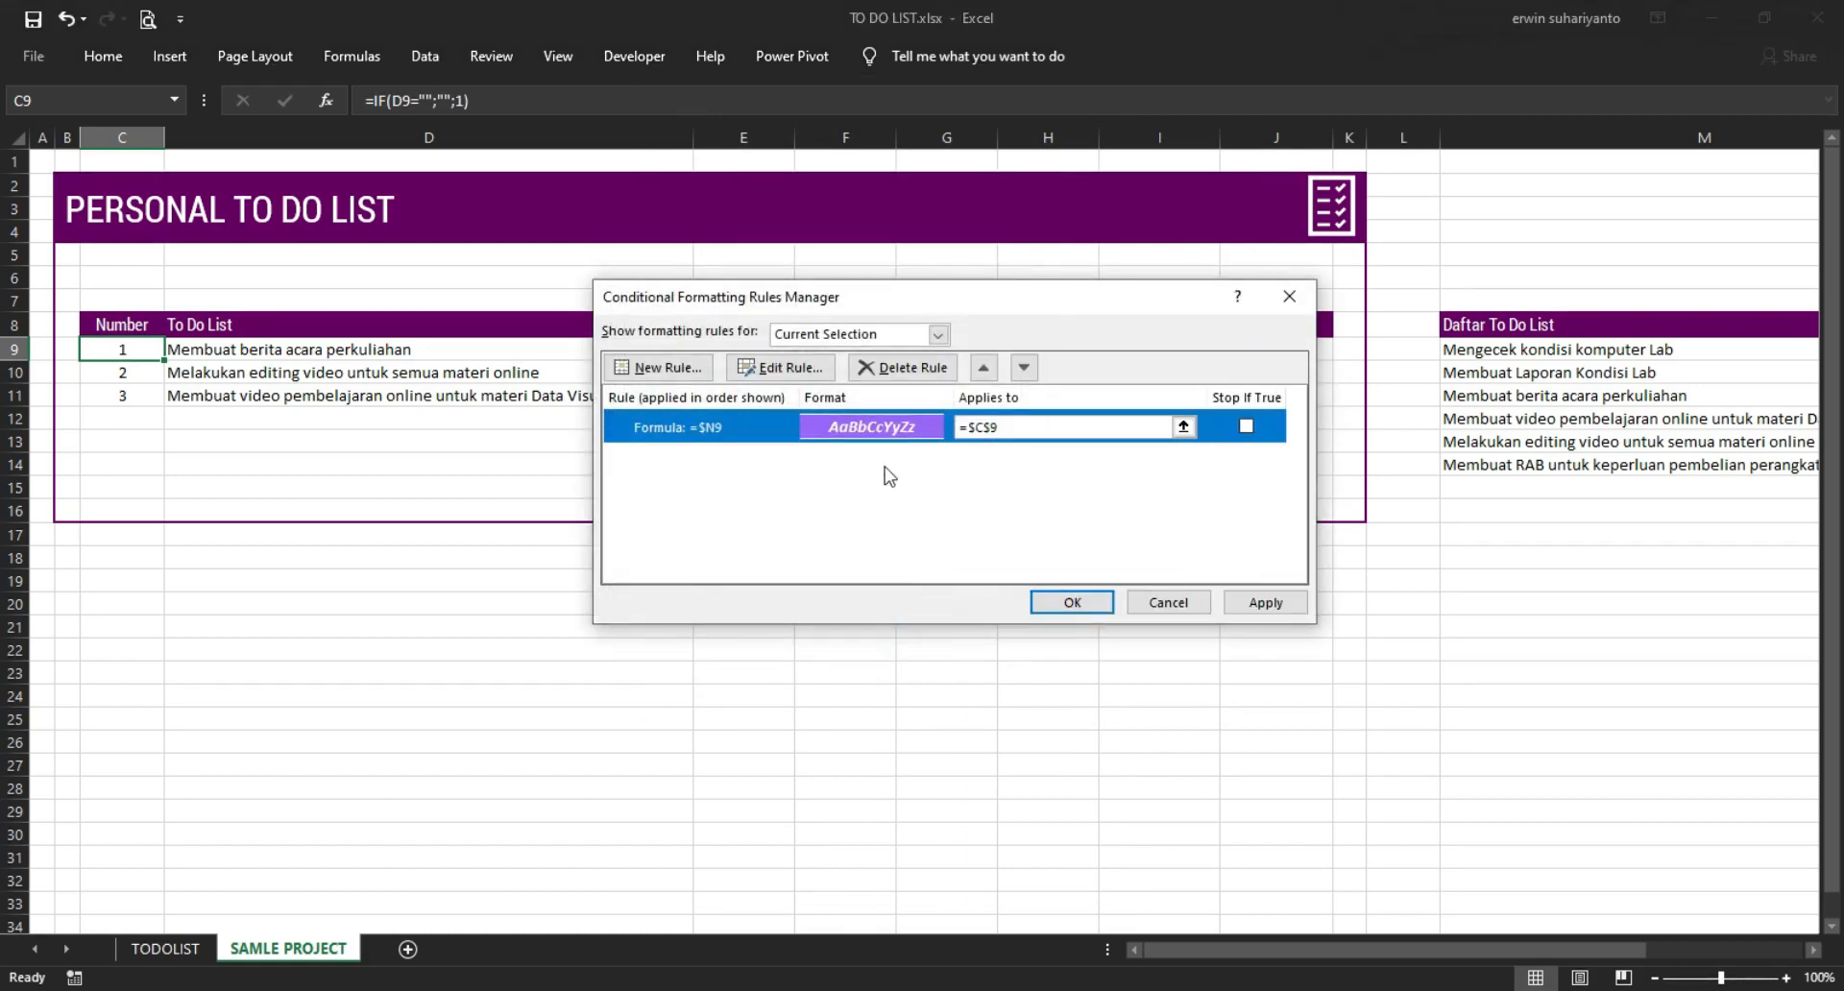
- Change the range the rule applies to into =$C$9:$J$15 and apply it to the sheet
drag(1011, 427, 966, 422)
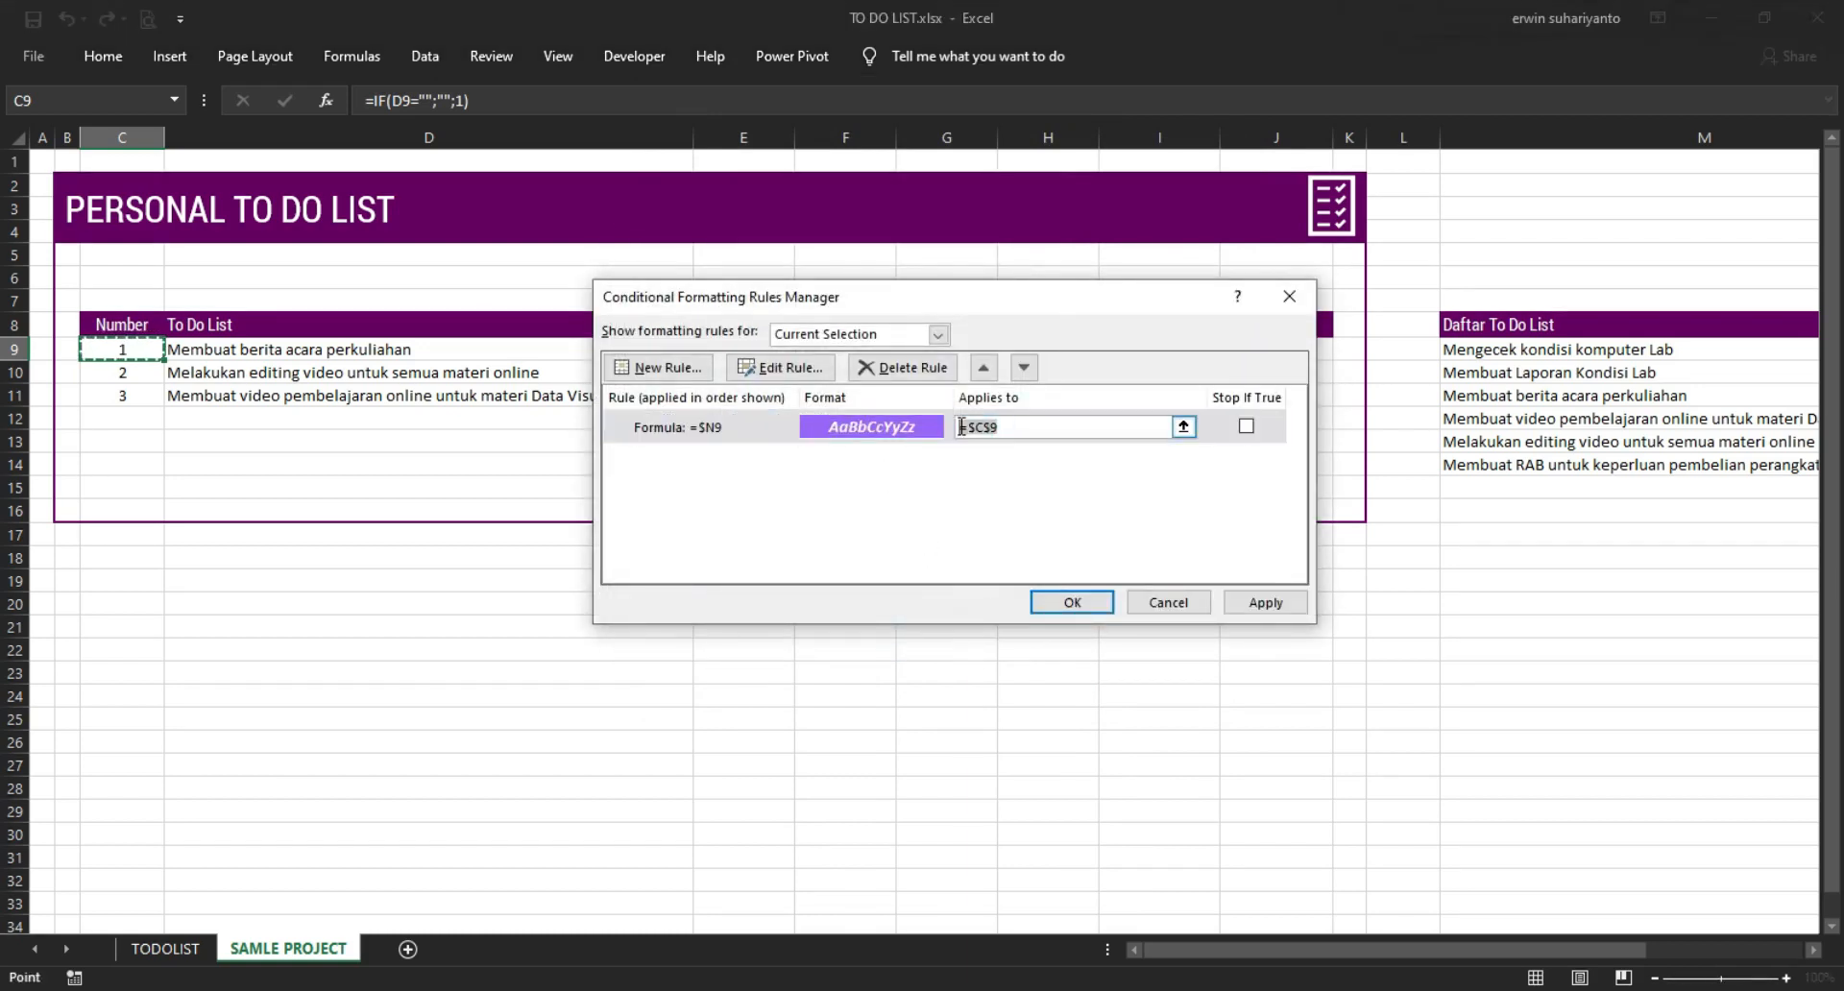
key(BackSpace)
drag(919, 302, 686, 571)
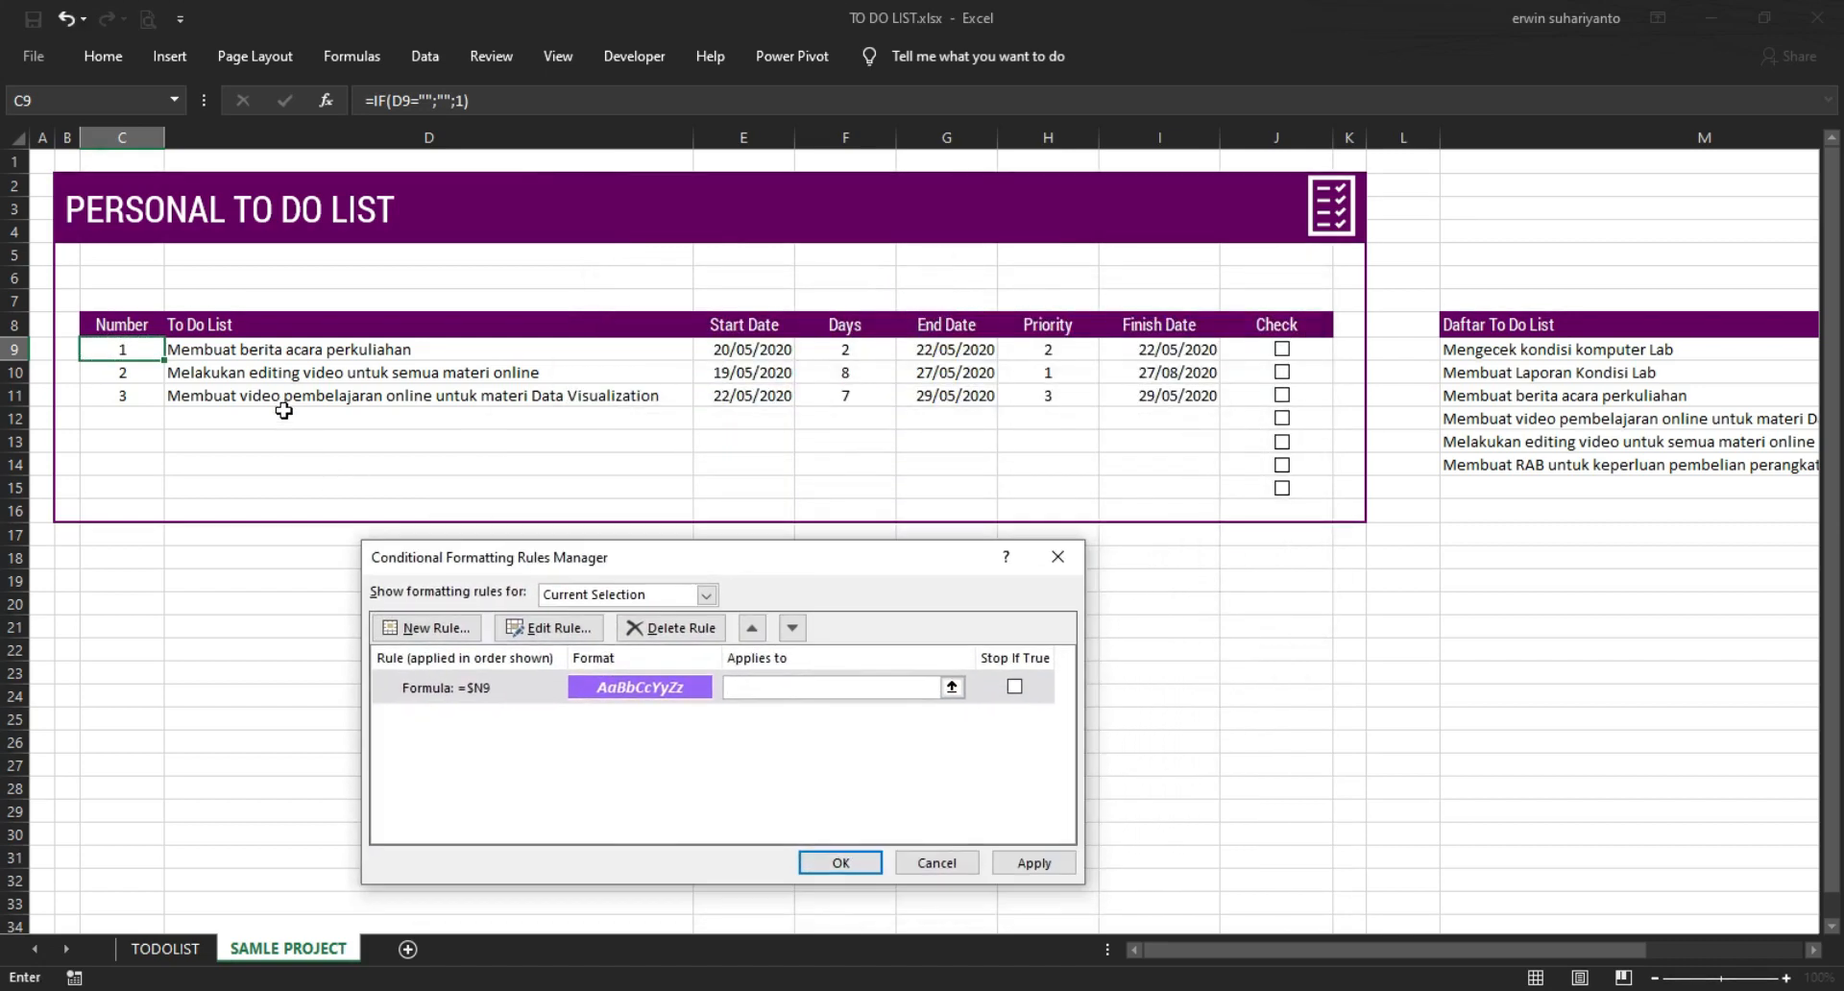
click(127, 348)
drag(127, 348, 1280, 480)
drag(857, 576, 855, 542)
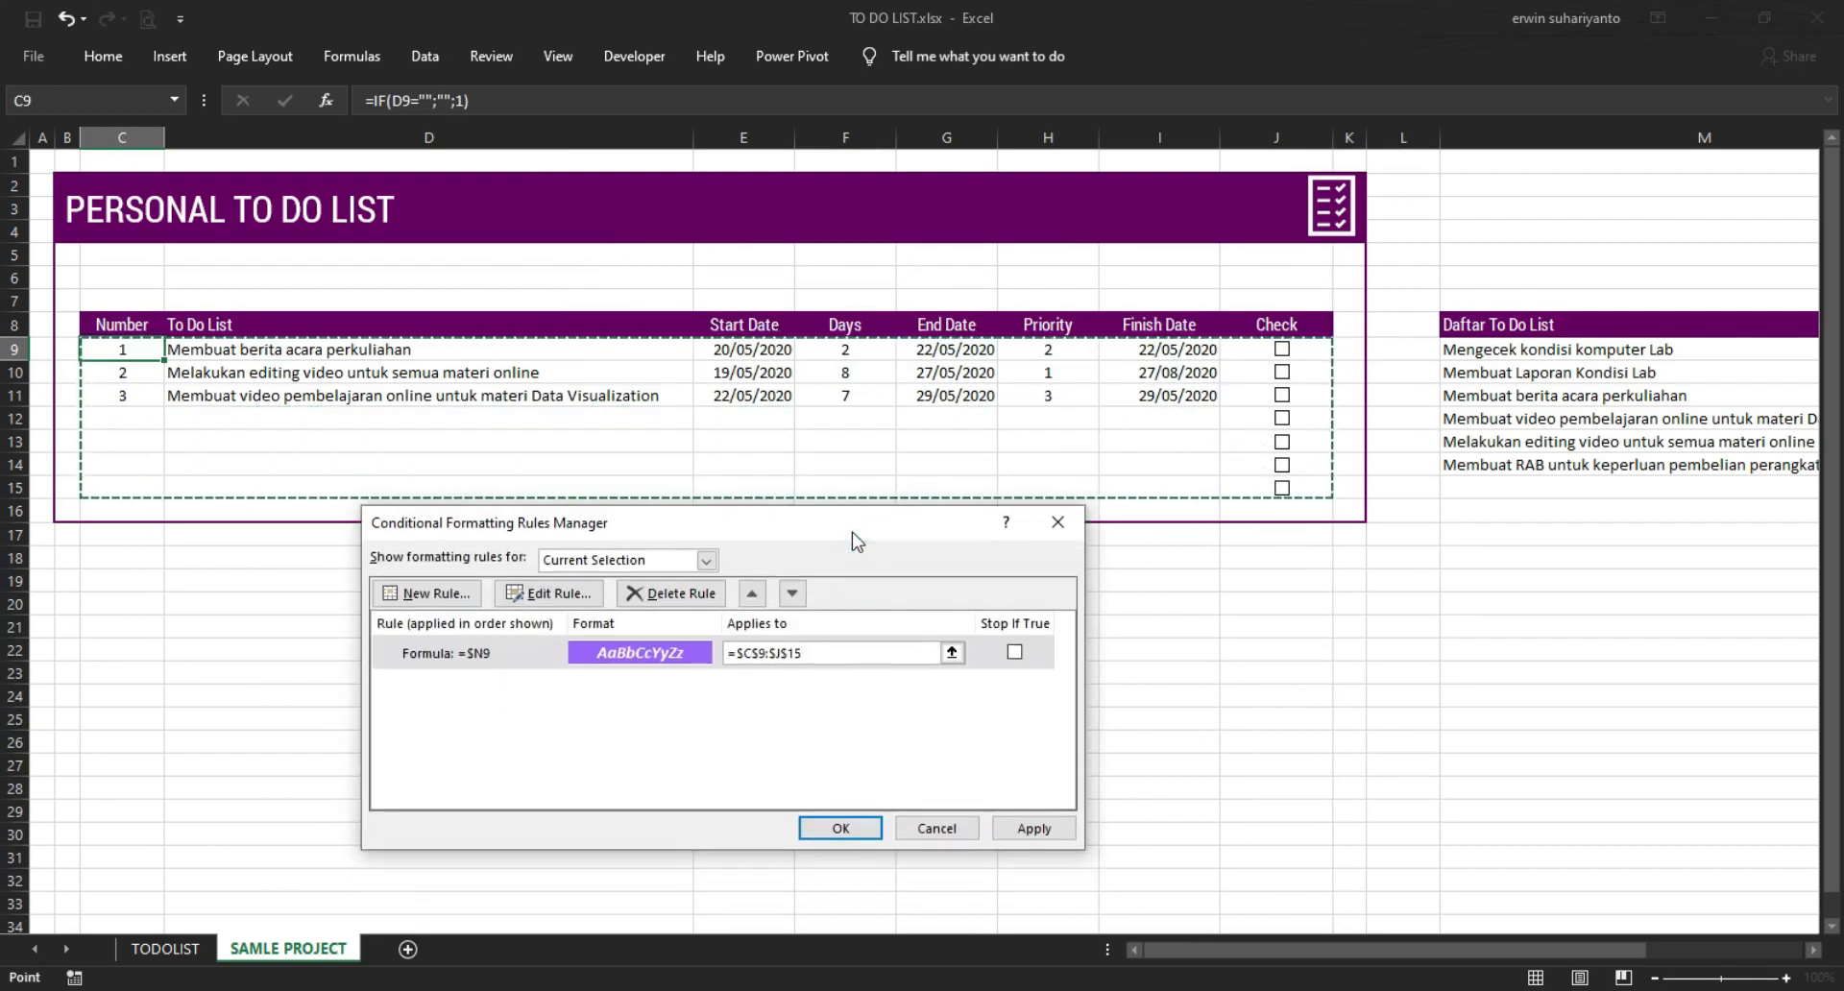
click(1039, 826)
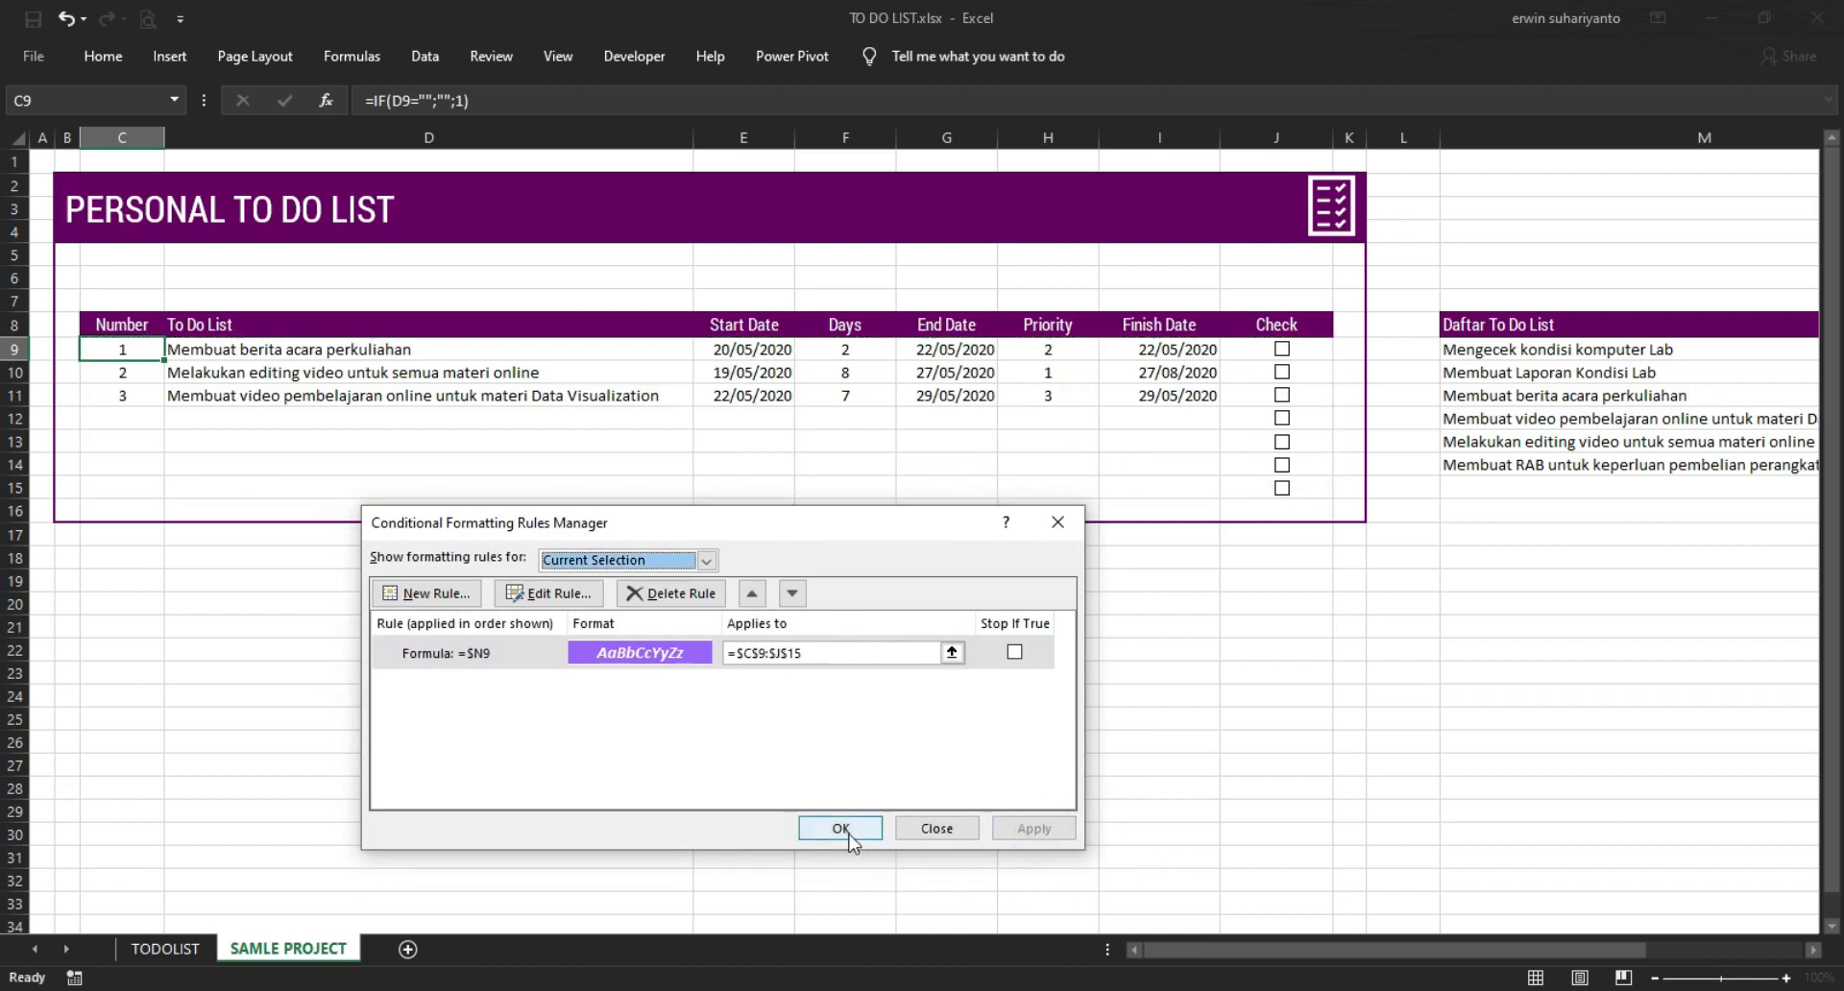
click(842, 827)
click(1057, 671)
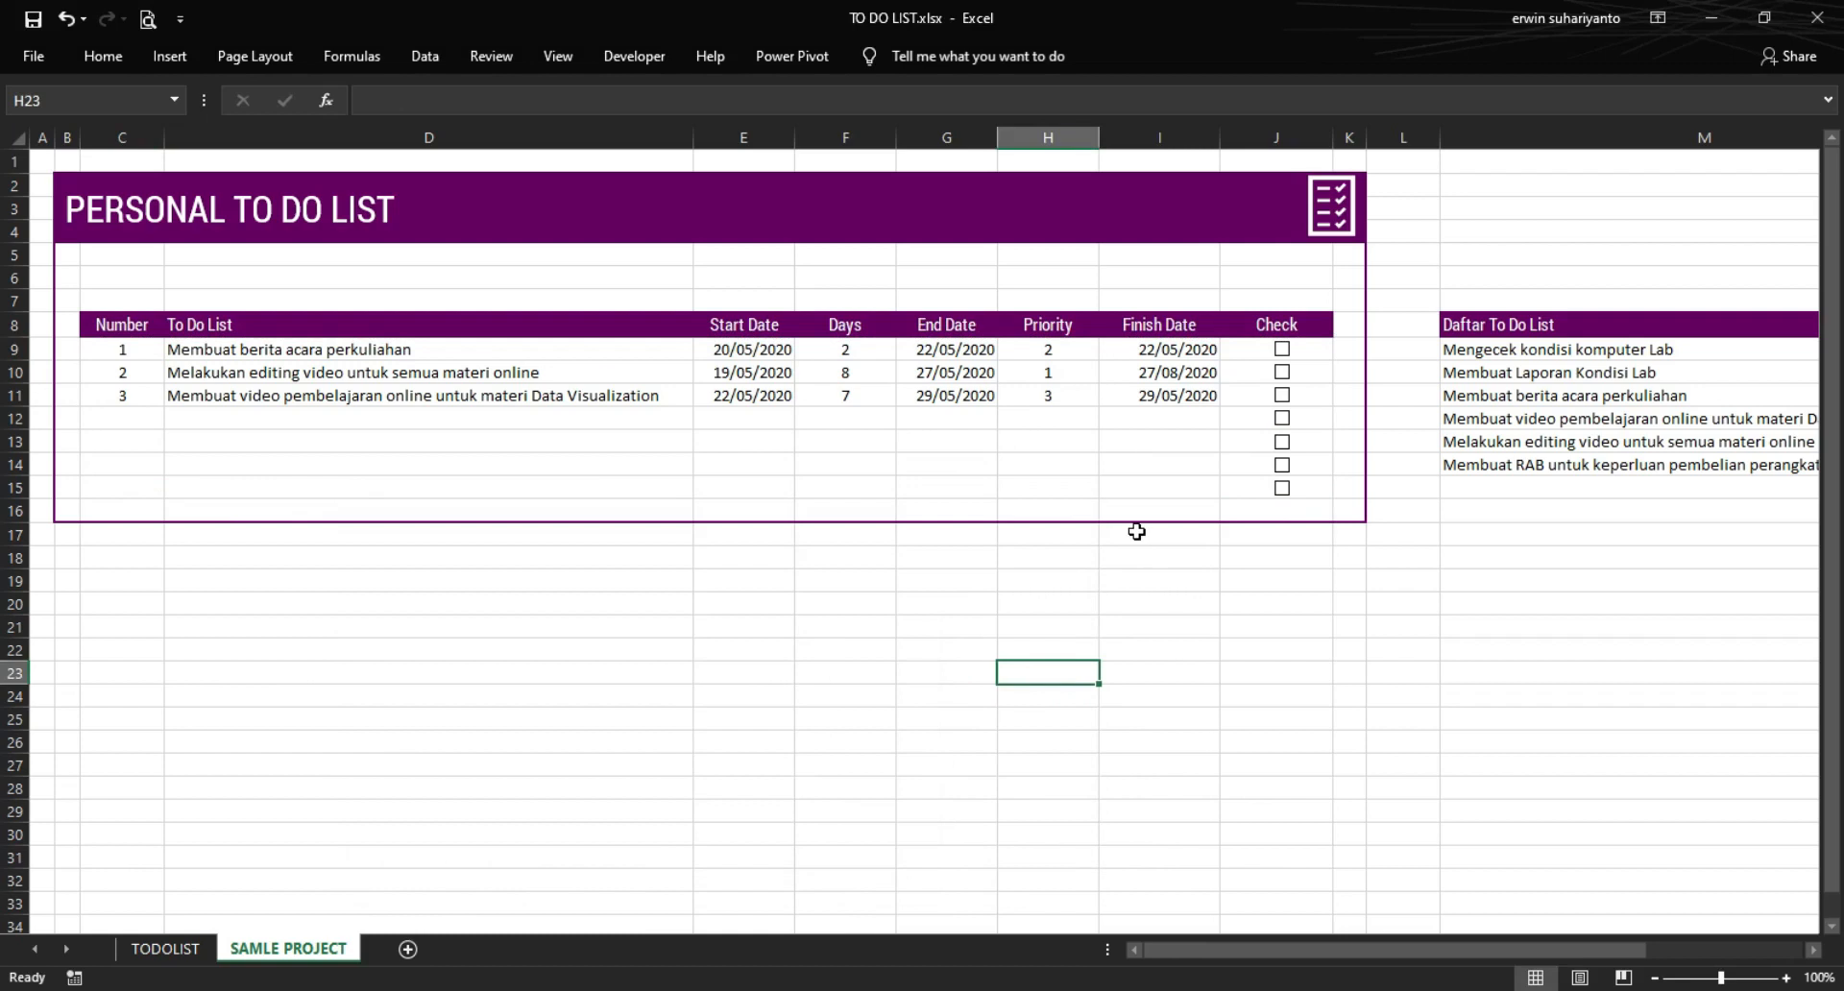
- Test the conditional formatting by ticking and clearing the check boxes of the first, second and third tasks
click(1283, 349)
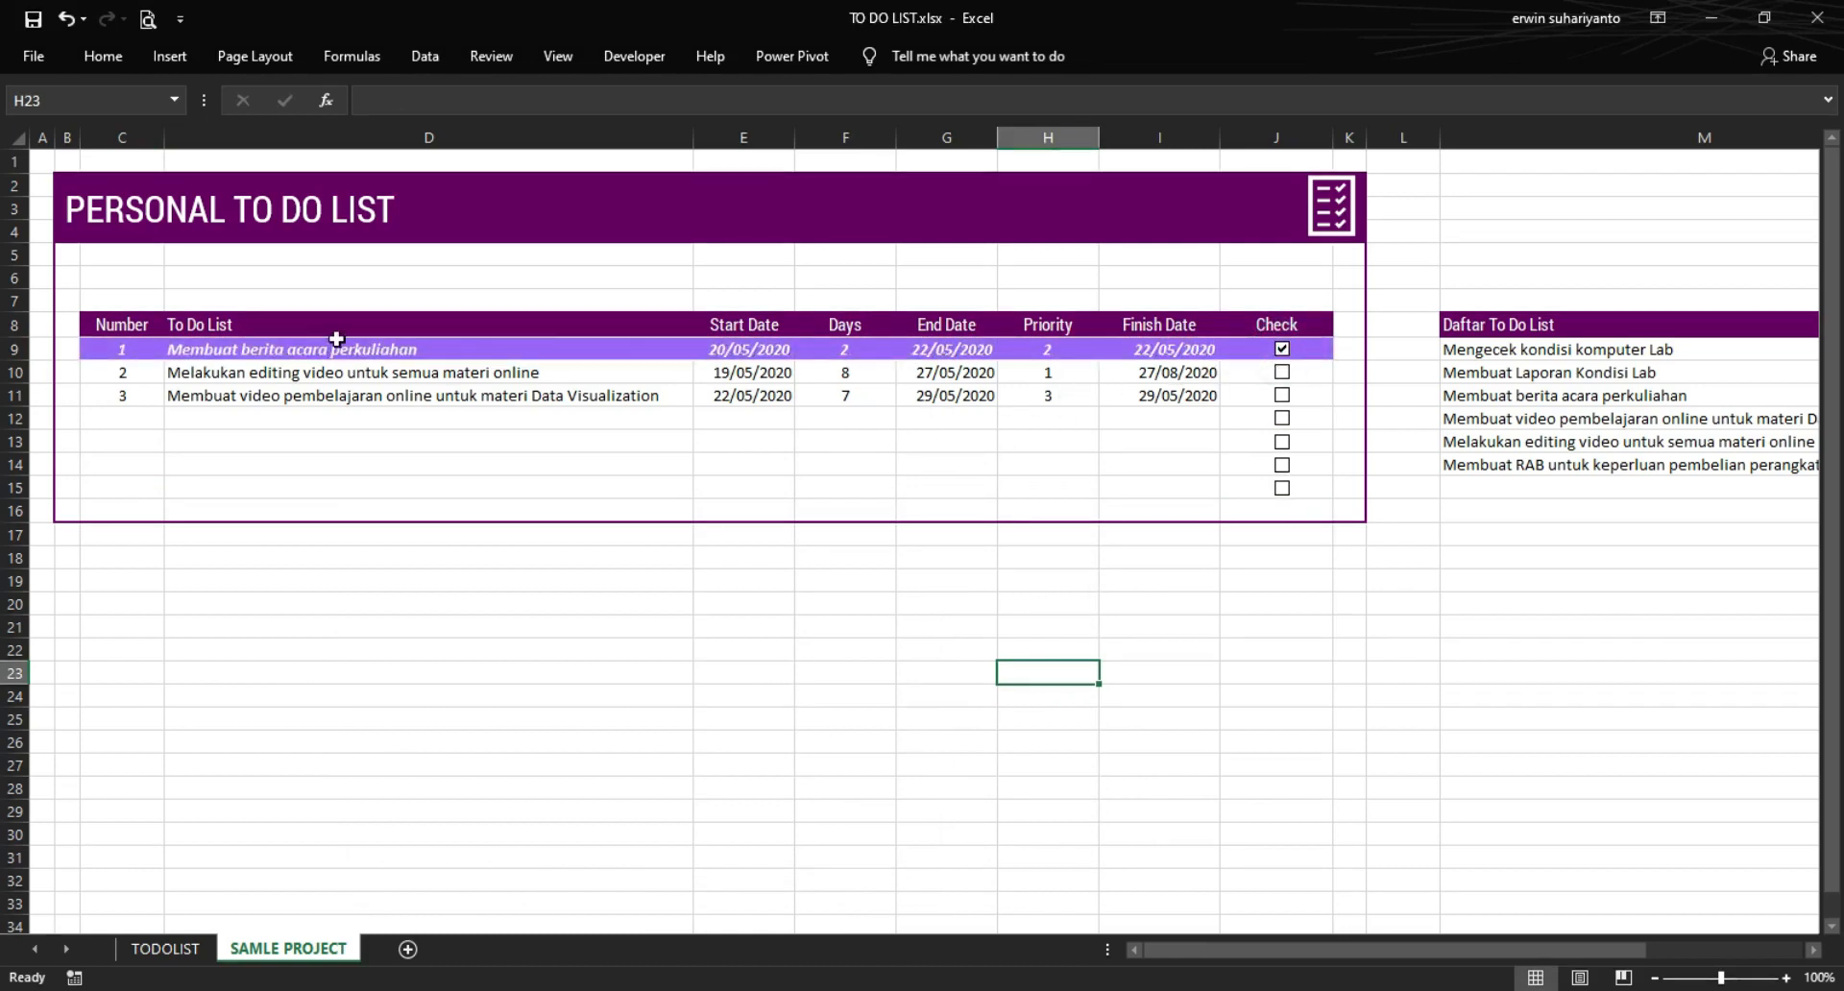
click(1282, 396)
click(1282, 373)
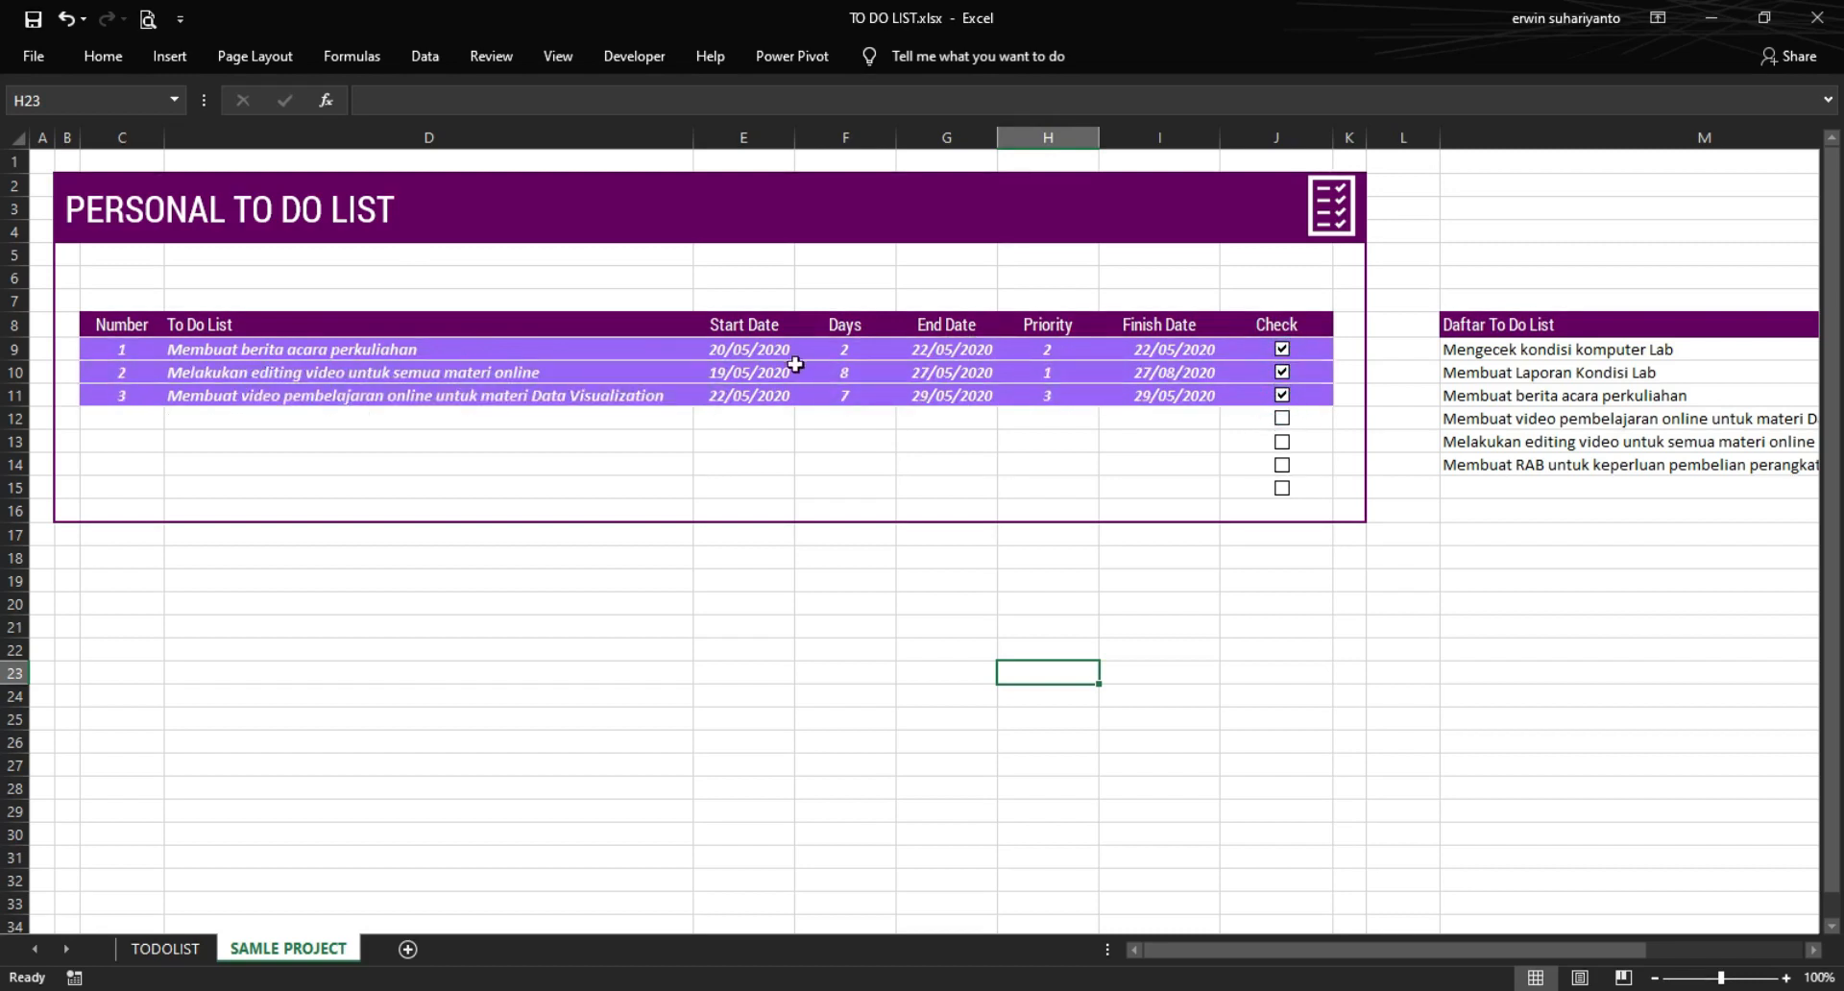
click(1282, 350)
click(1282, 372)
click(1282, 395)
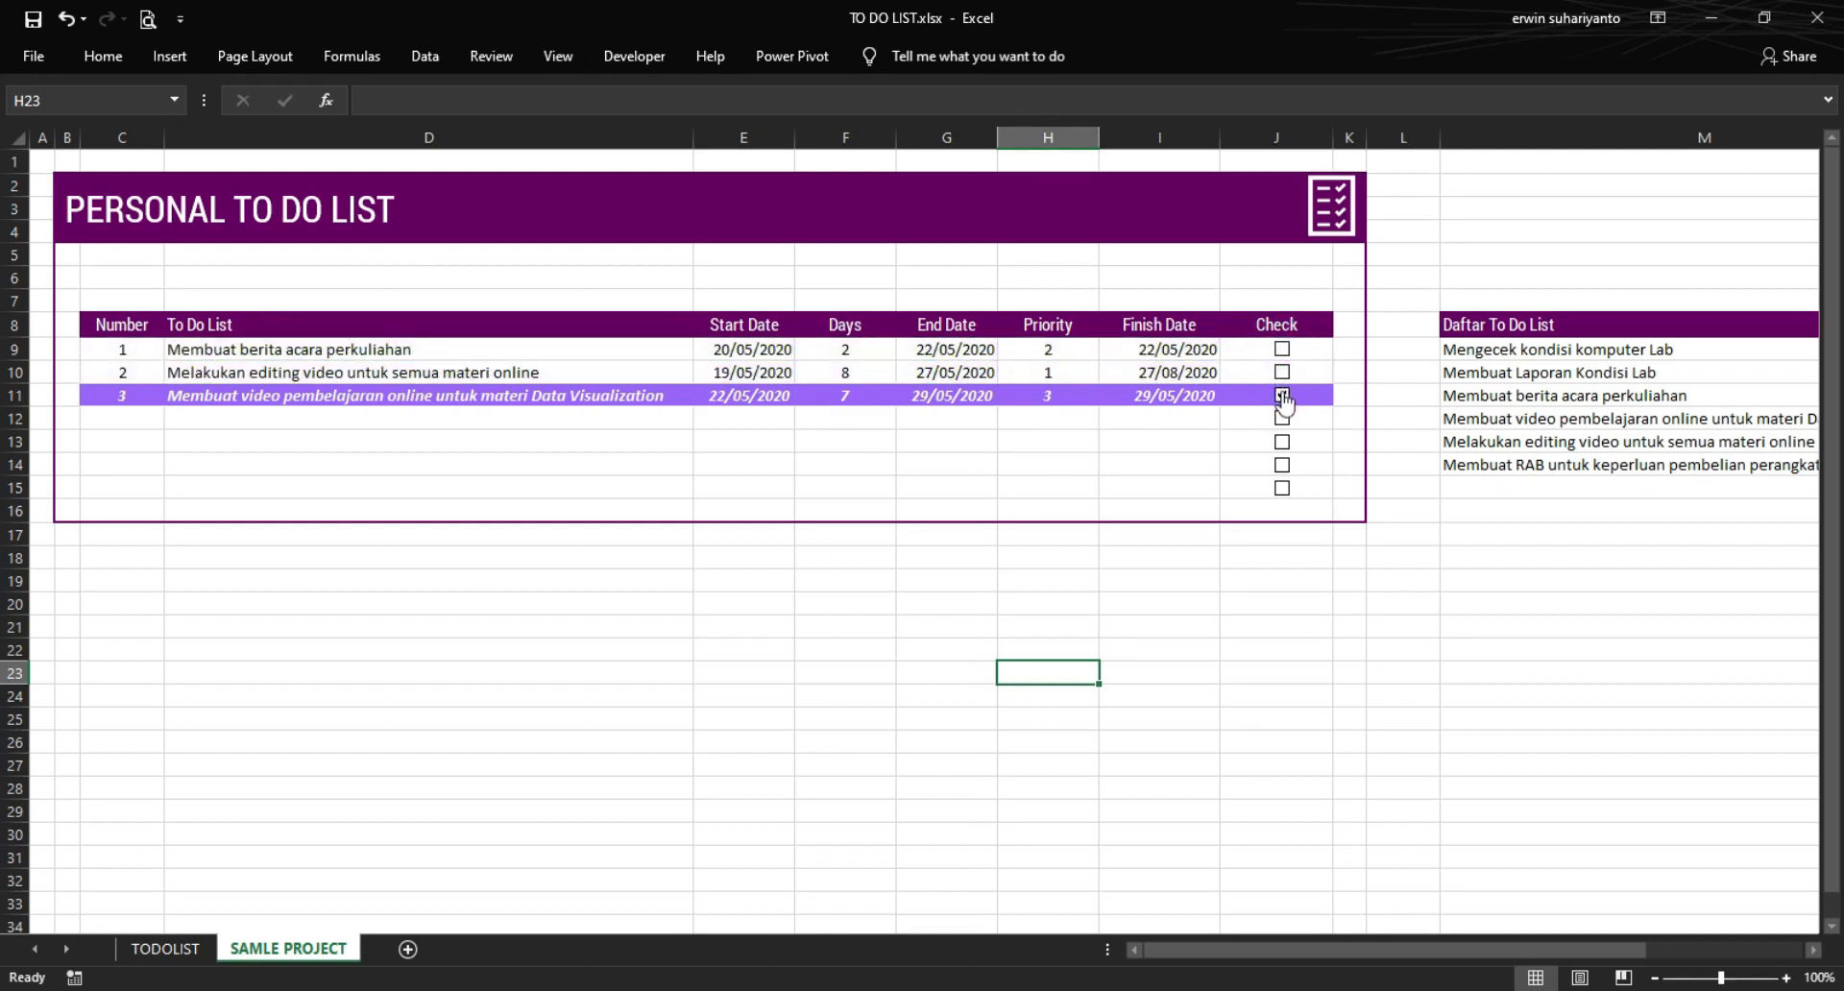
click(1146, 555)
drag(1410, 954, 1450, 943)
click(706, 691)
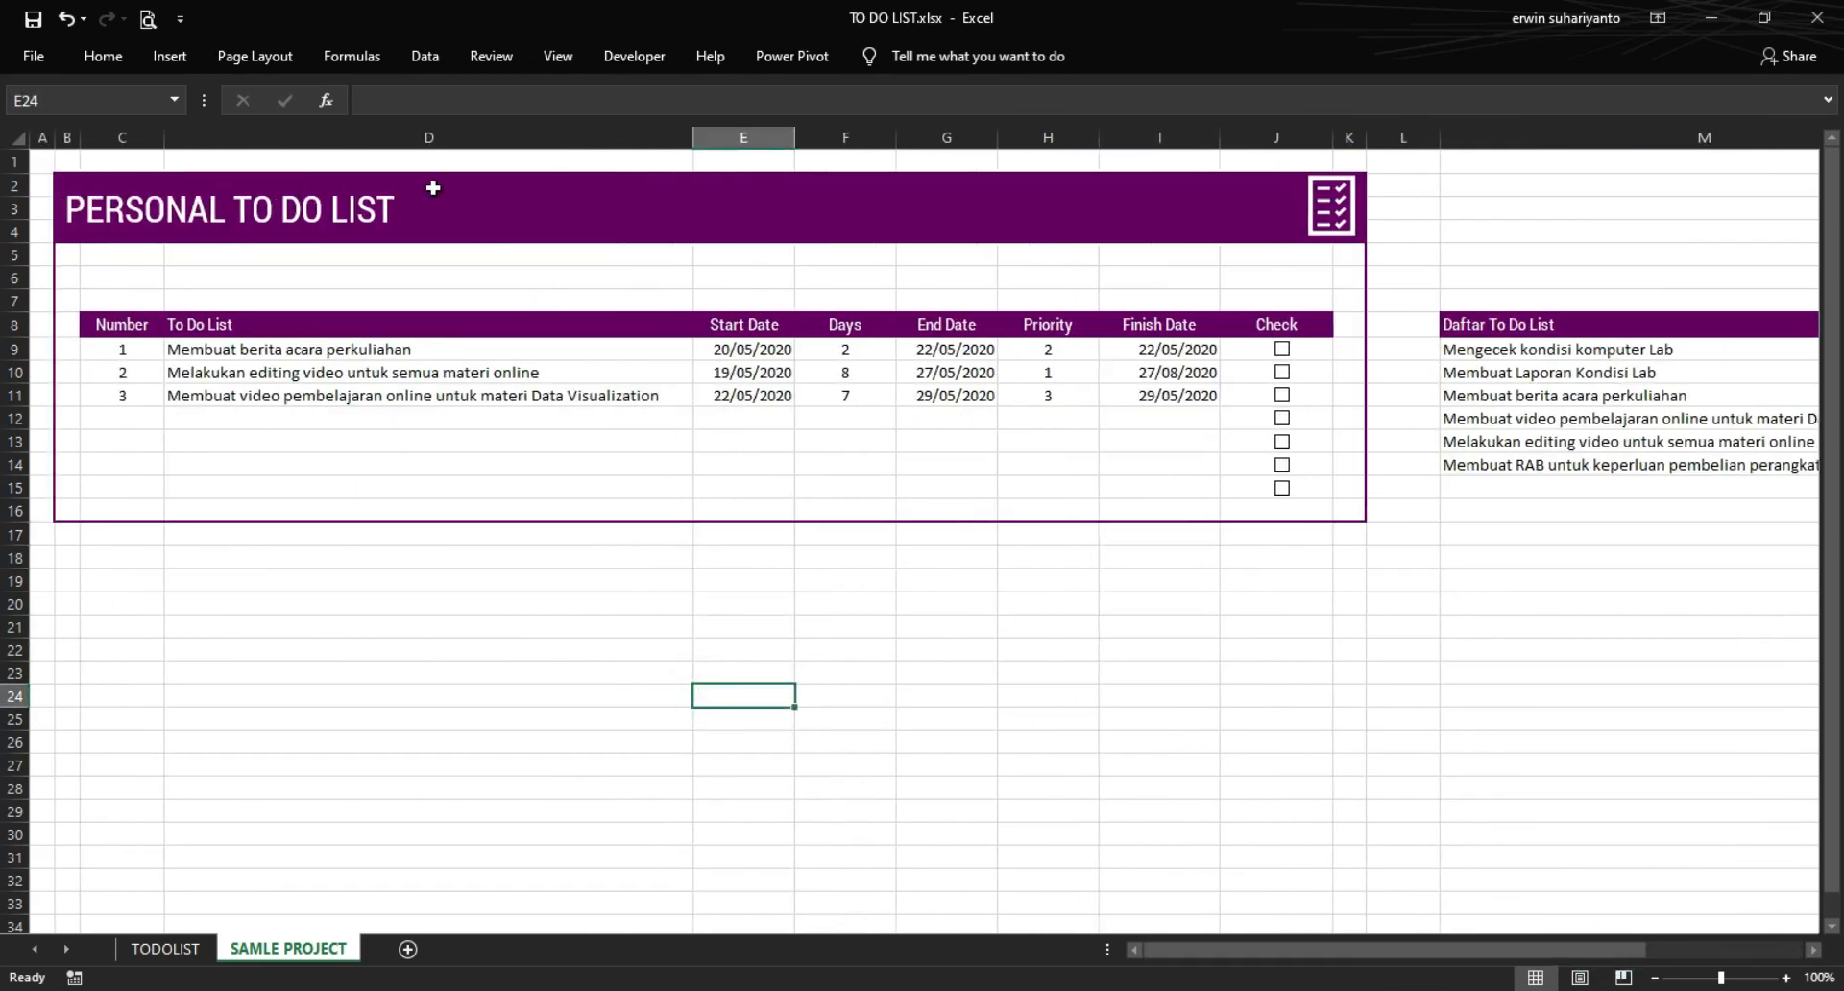
- Insert a 2-D stacked bar chart from the Data Grafik values P9:P15 and place it below the Daftar To Do List table
drag(1205, 949, 1363, 949)
drag(1580, 347, 1588, 488)
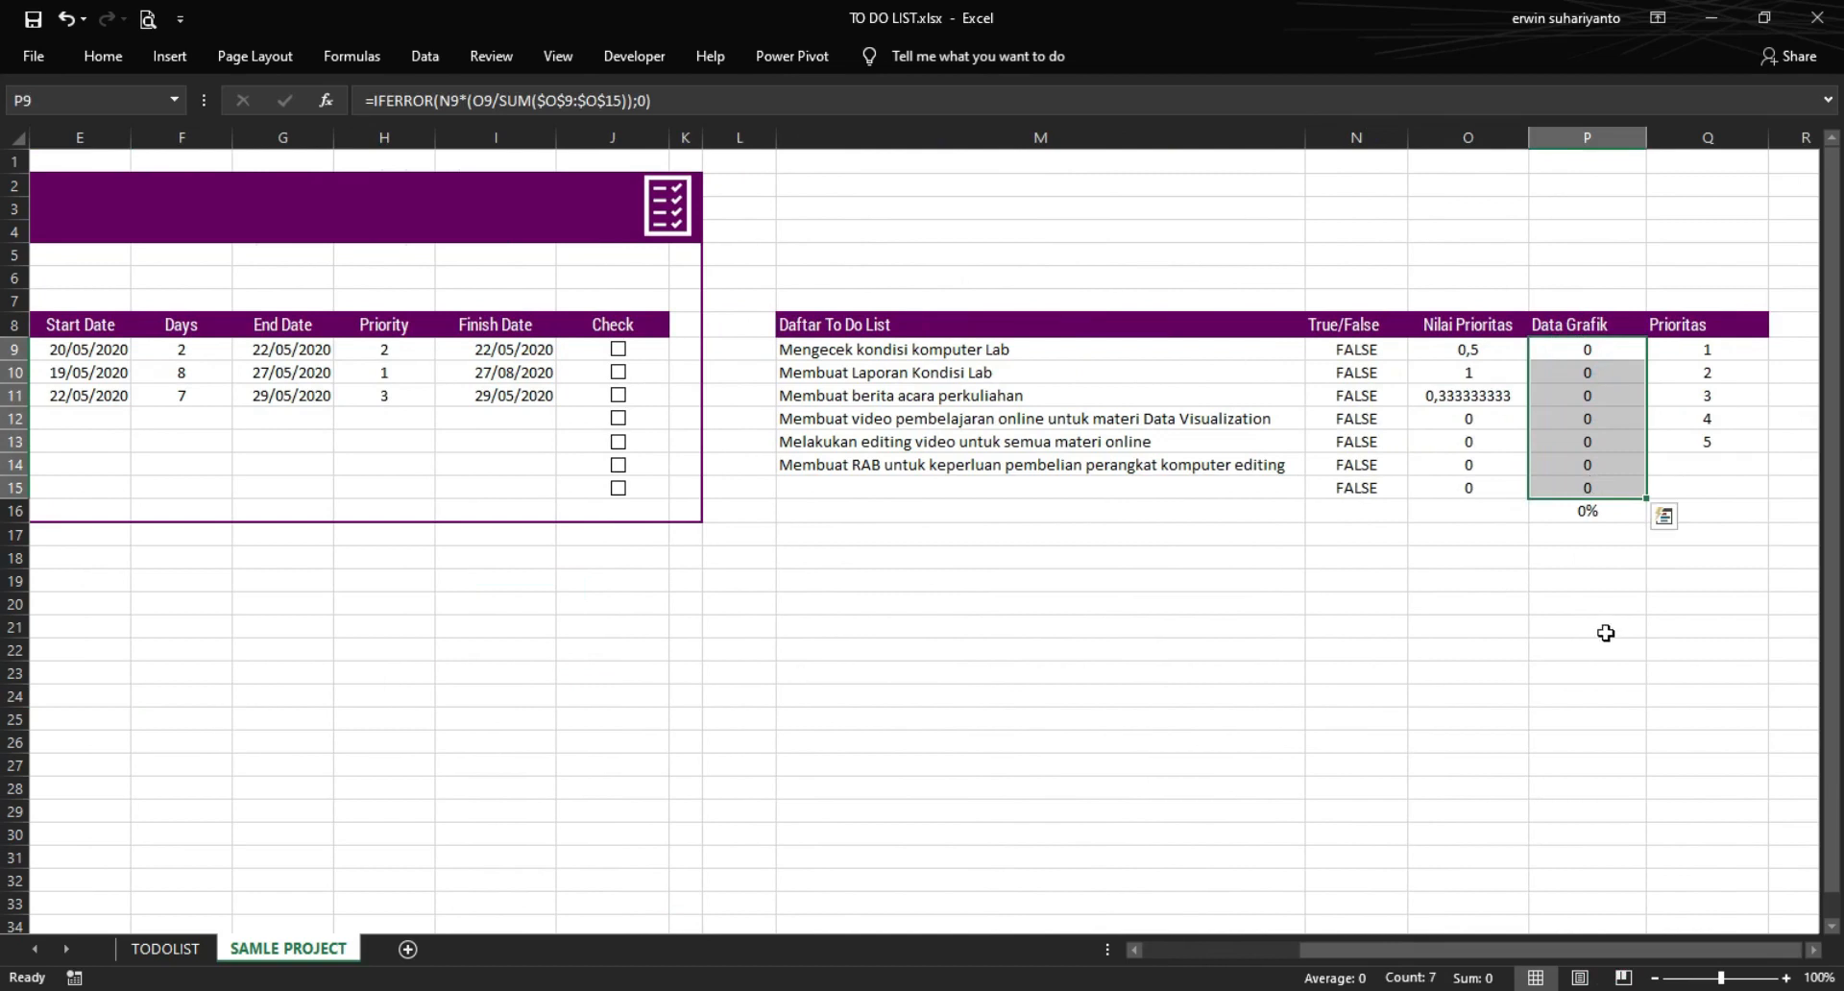
click(181, 59)
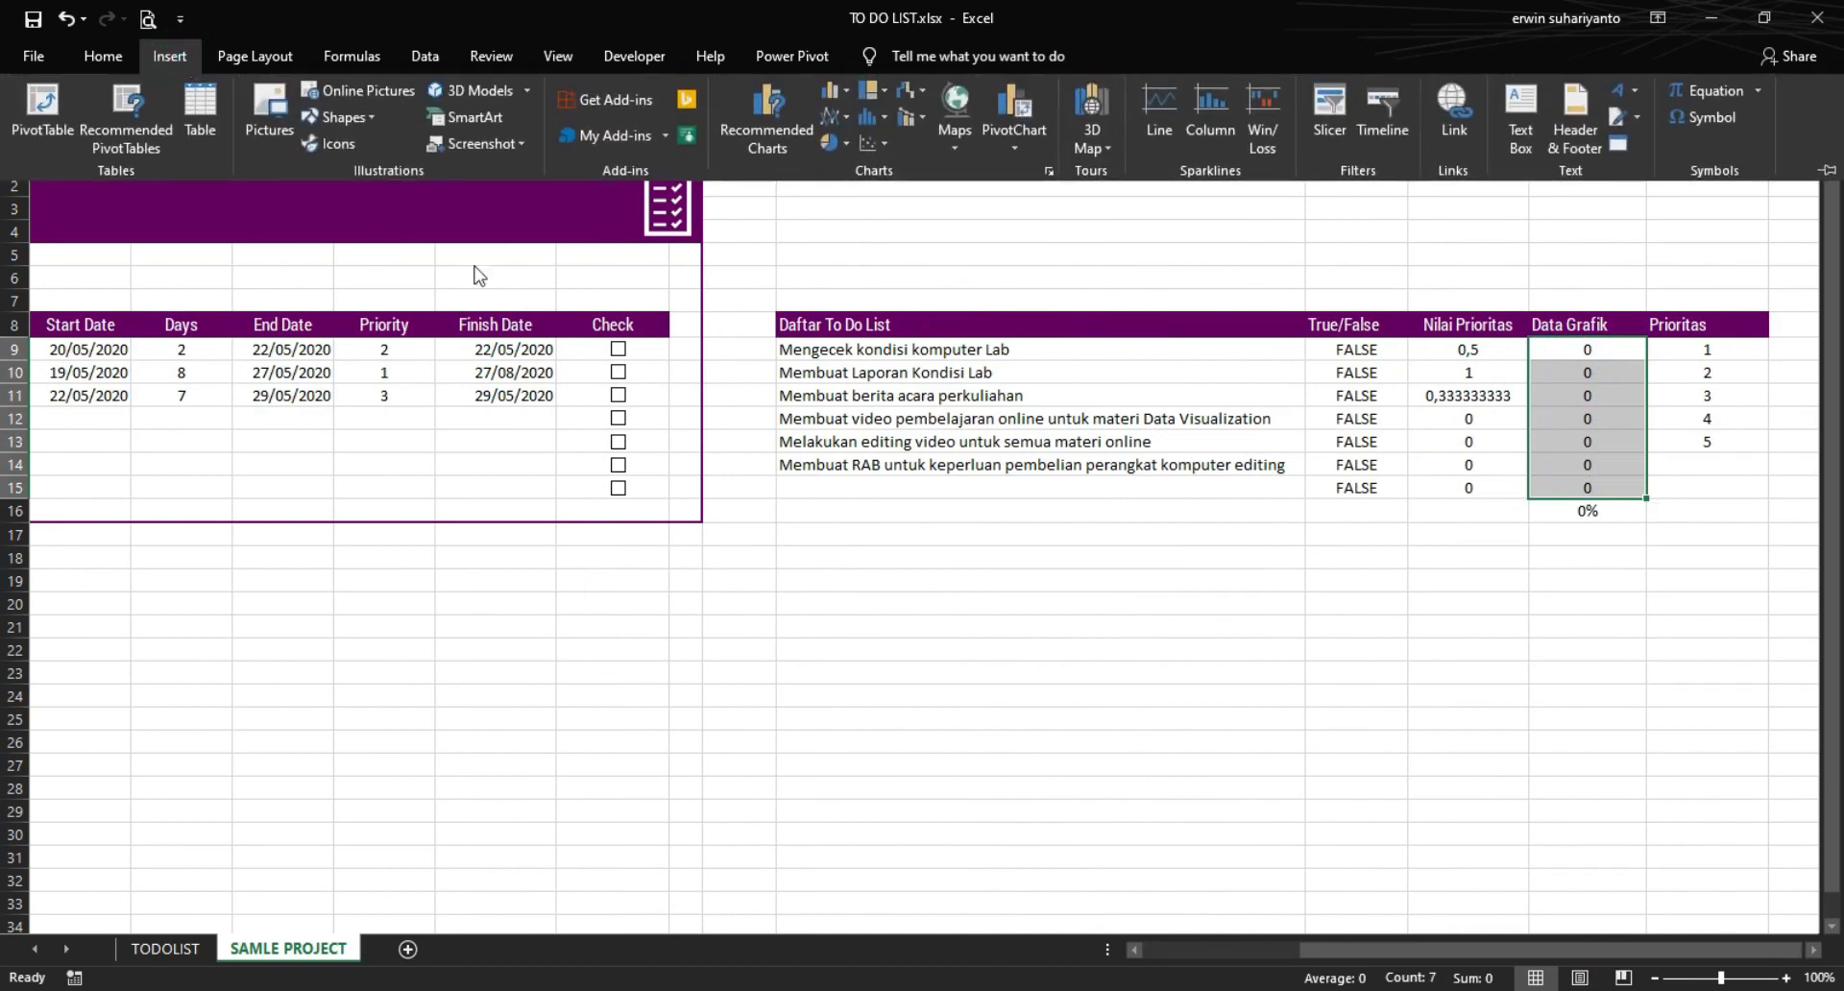
click(839, 89)
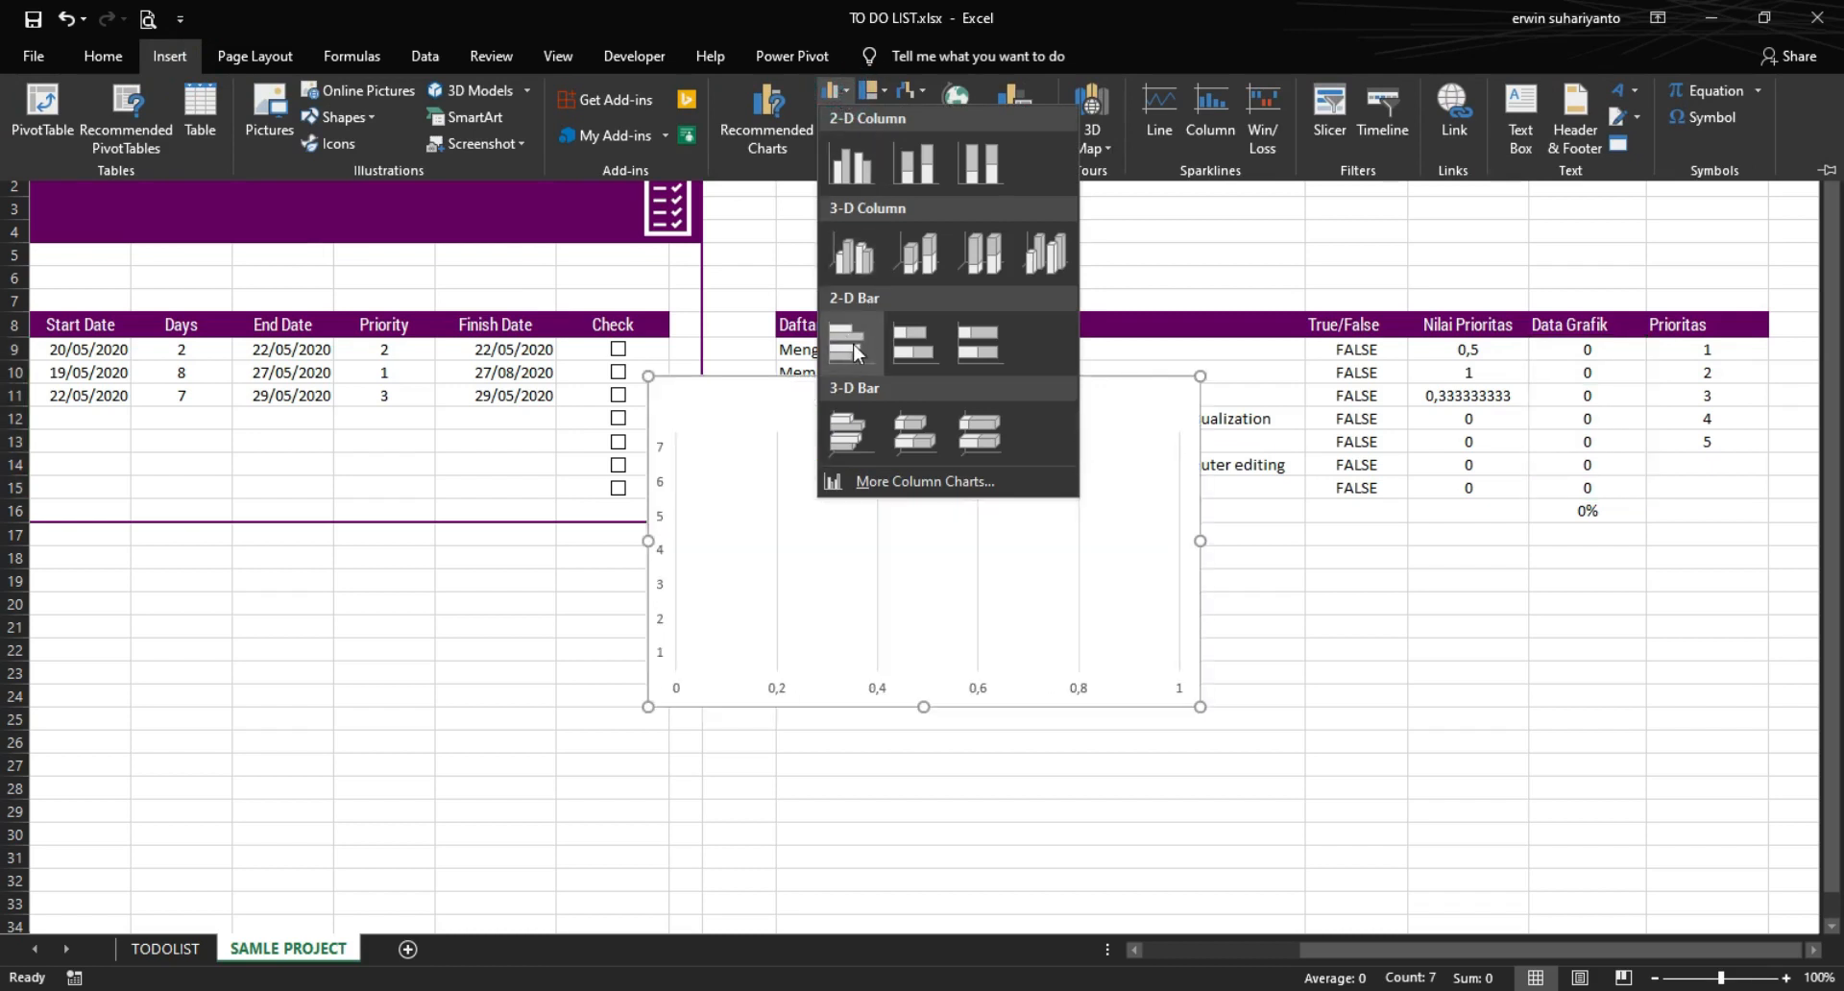
click(937, 337)
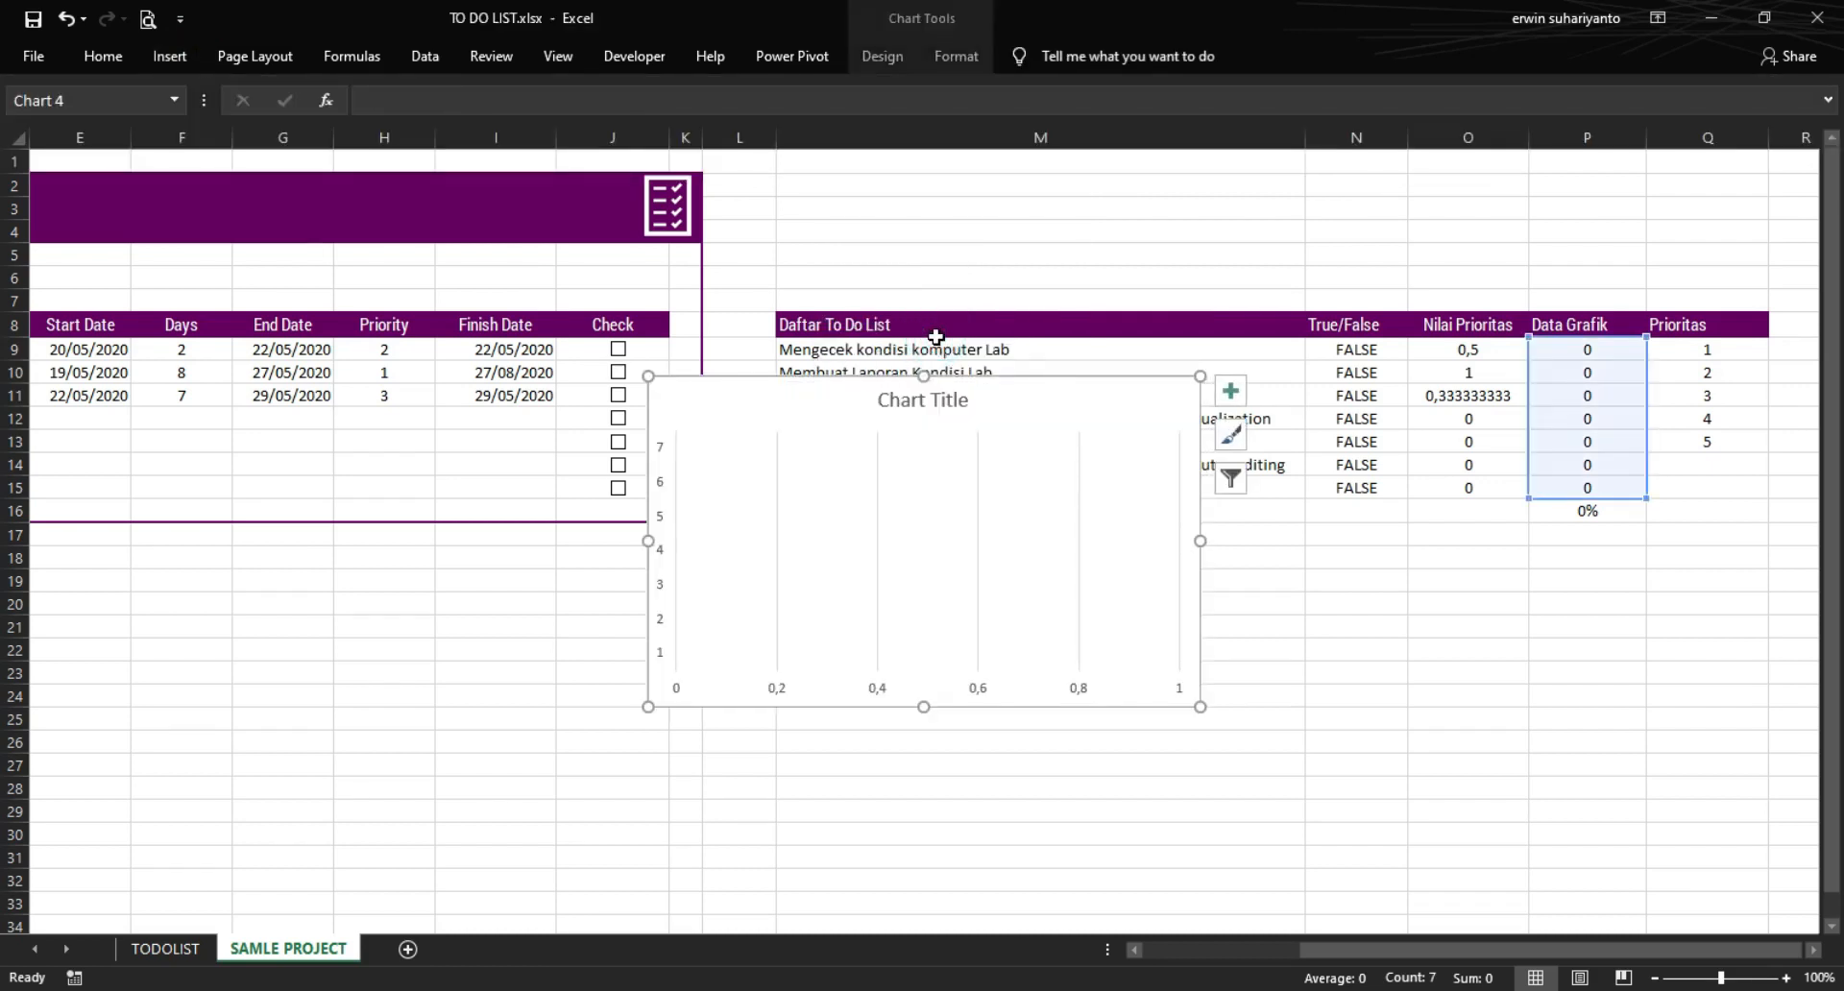
drag(808, 382, 929, 545)
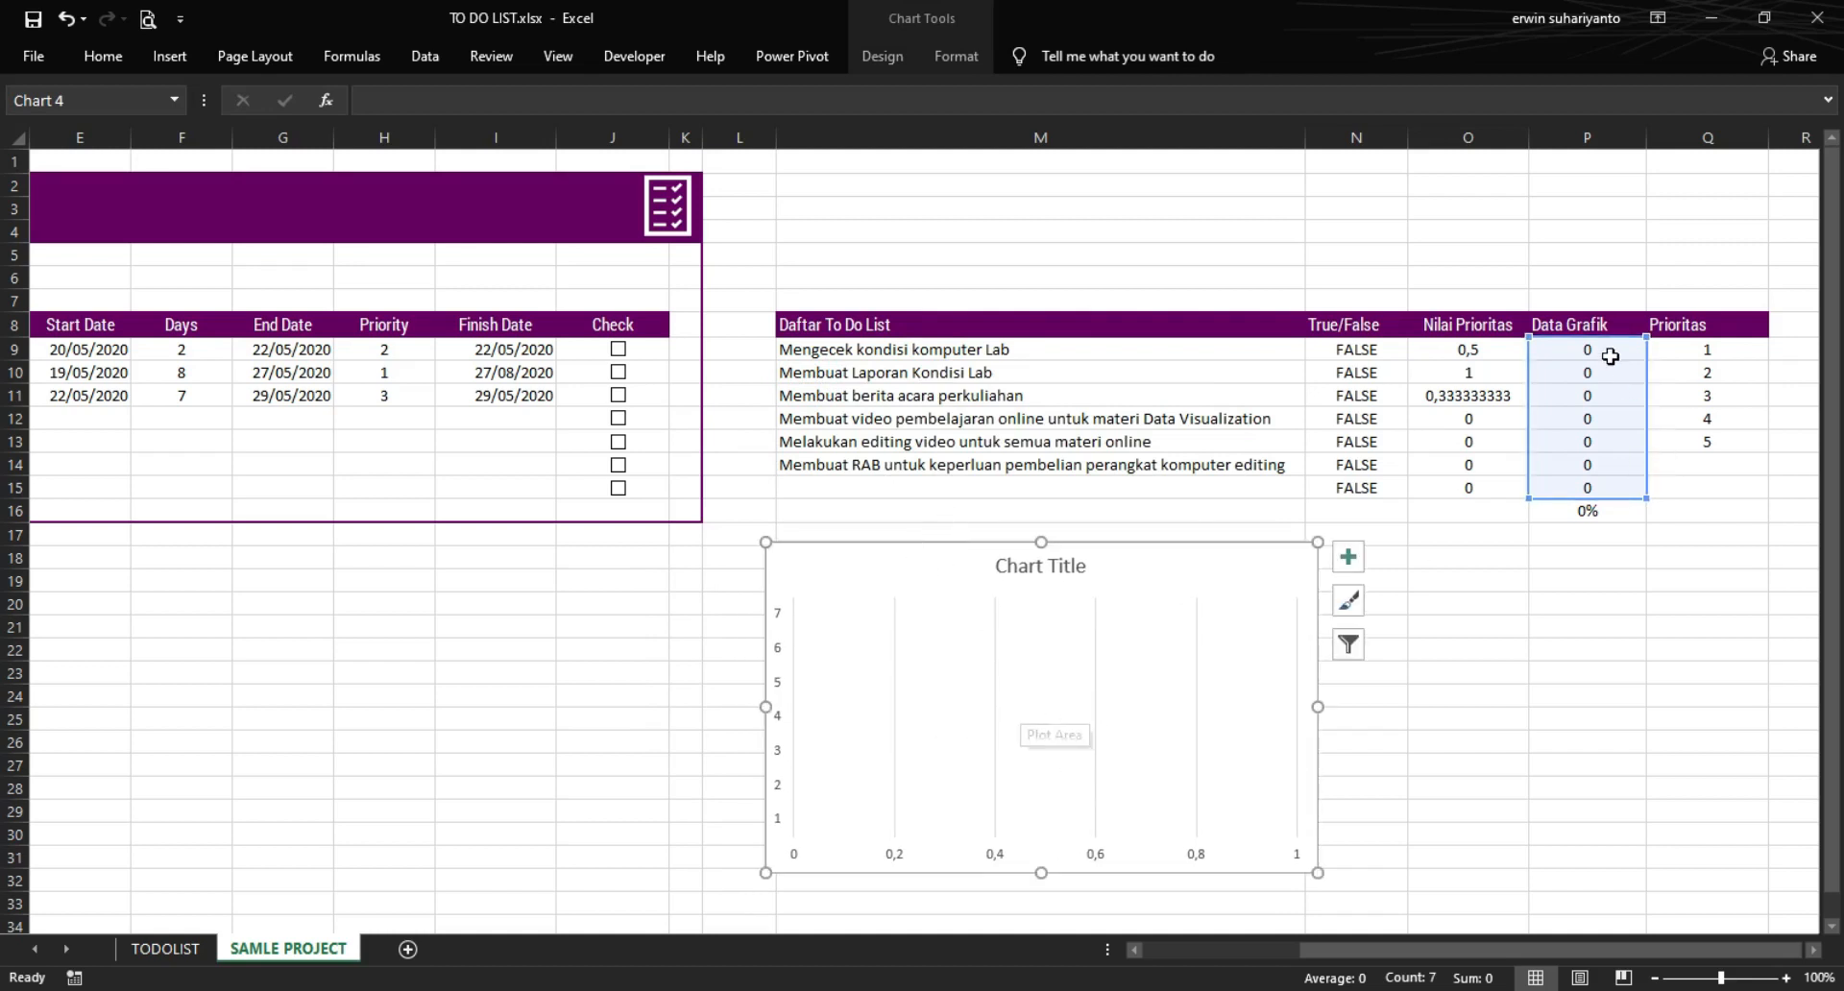
click(1482, 653)
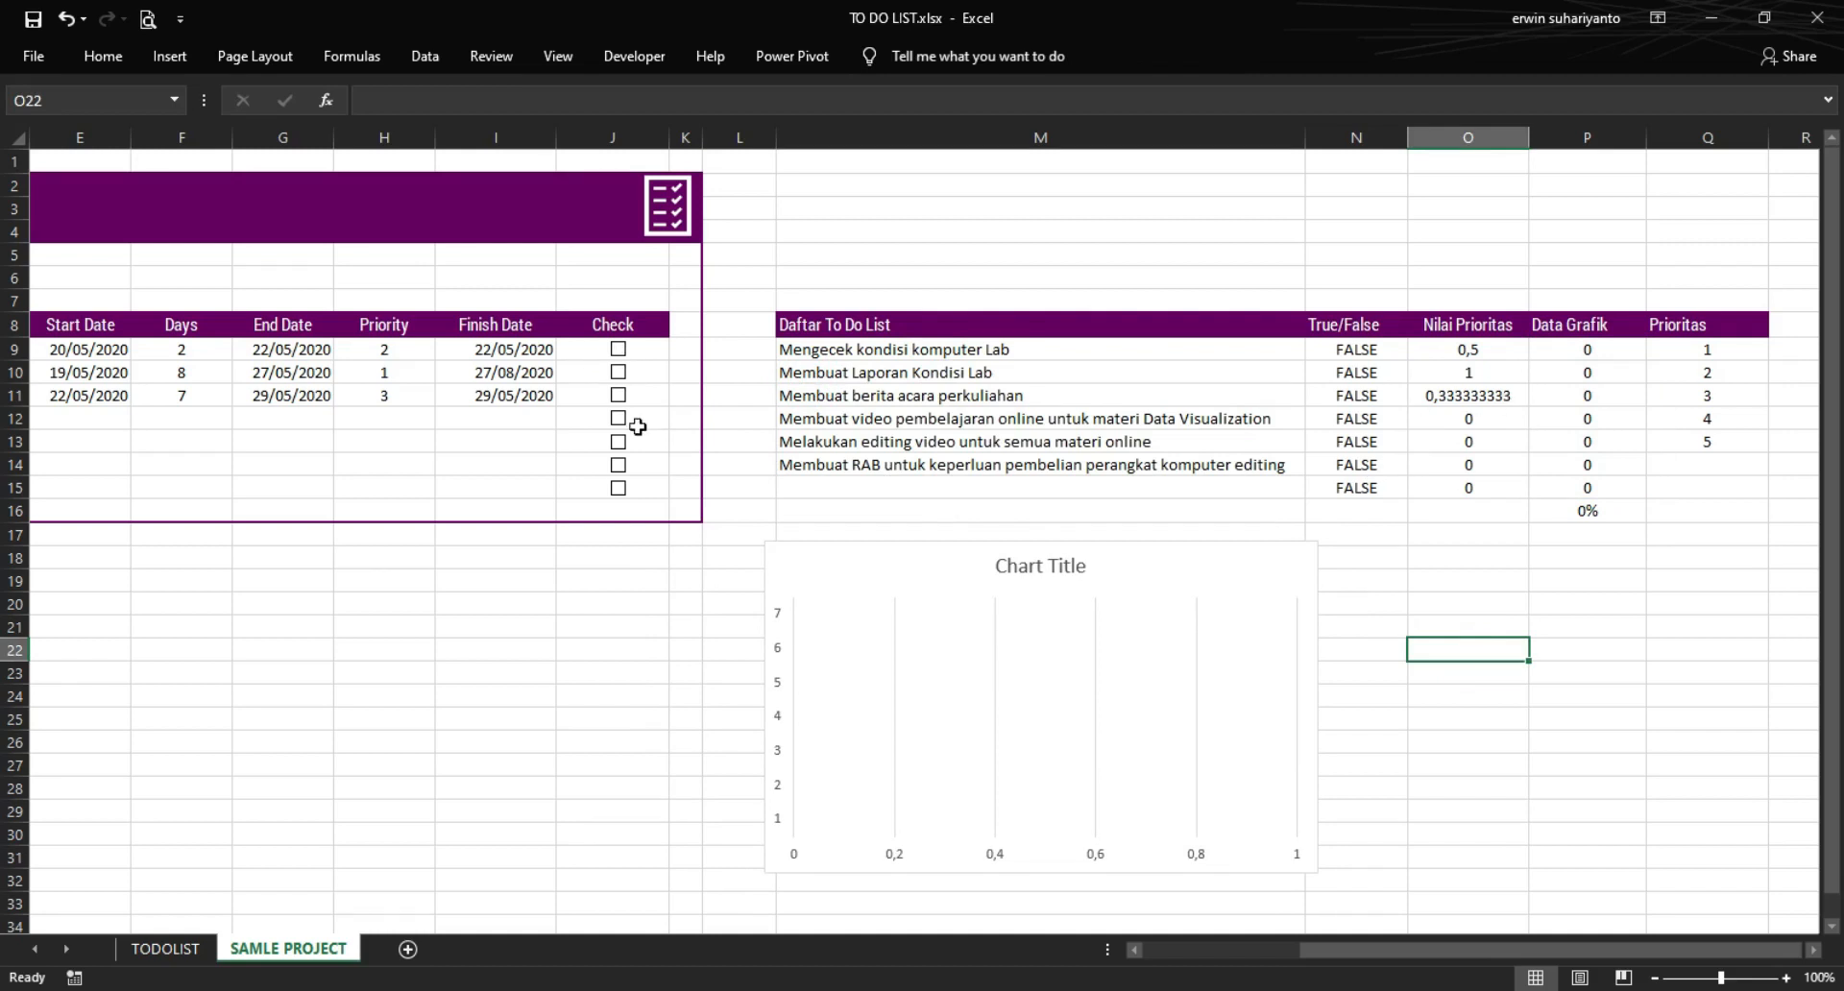
- Choose Membuat berita acara perkuliahan as the task in D12 and Melakukan editing video untuk semua materi online in D13
drag(1315, 949, 1239, 949)
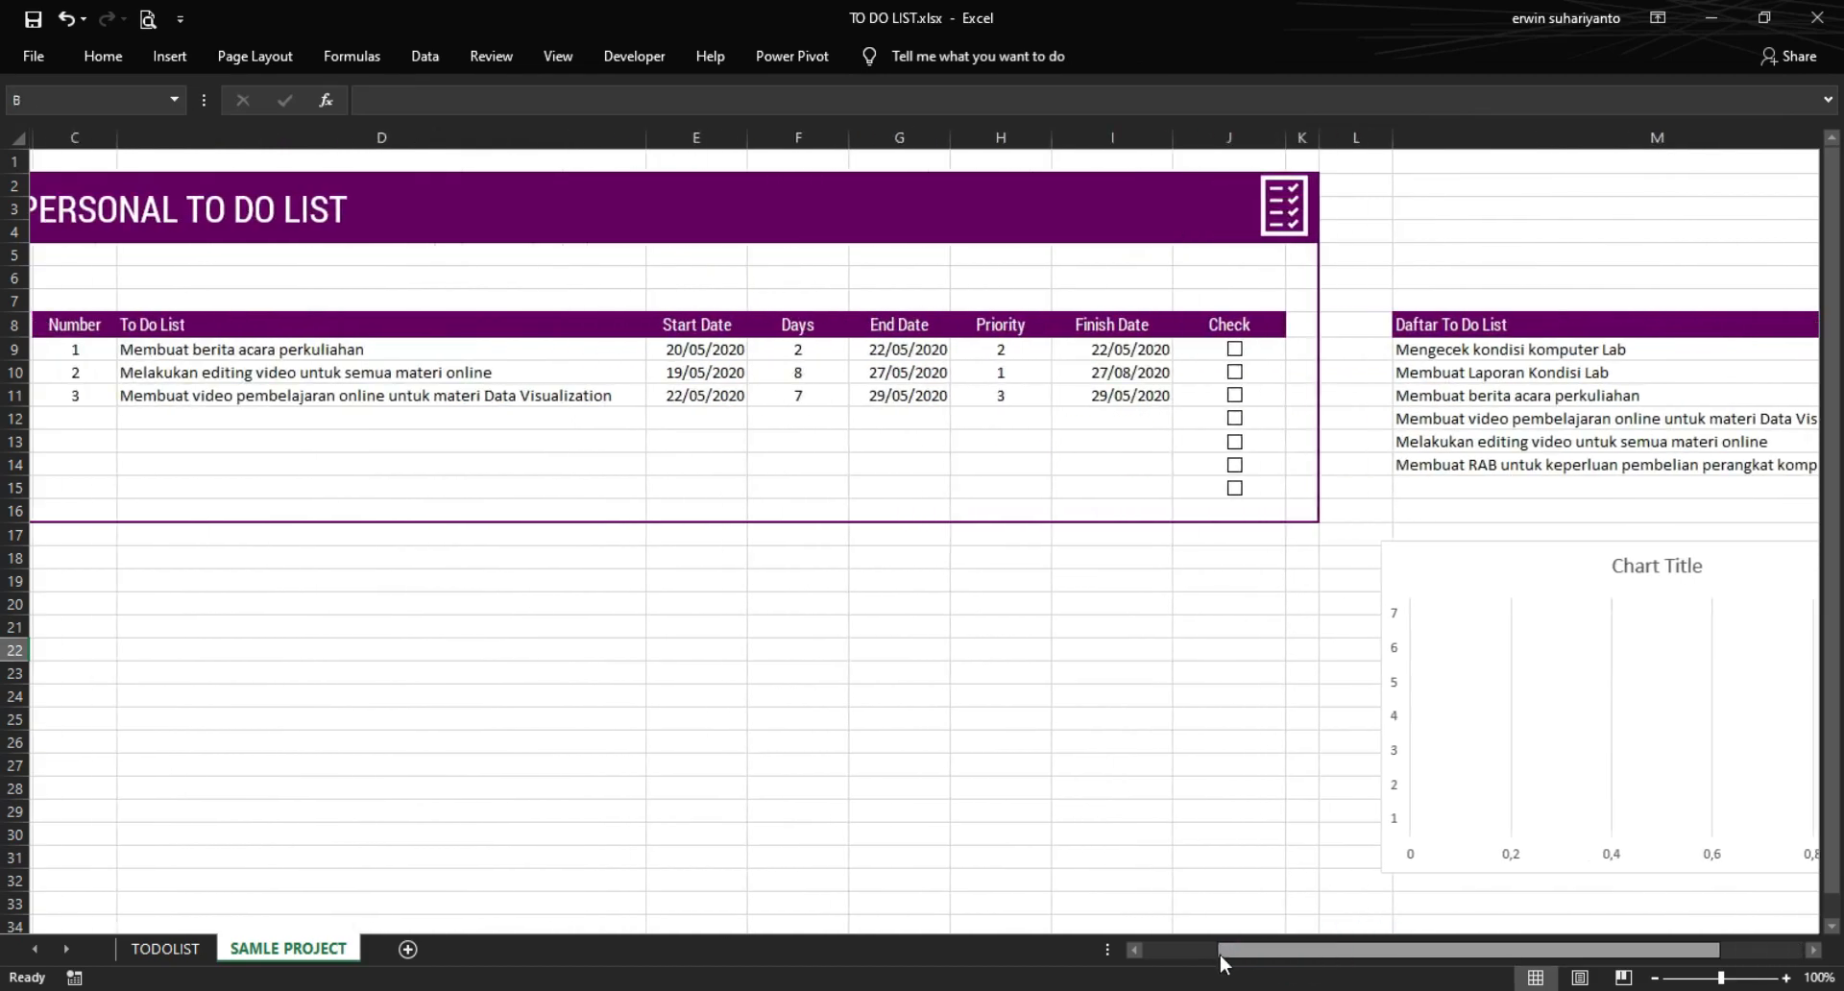
click(307, 416)
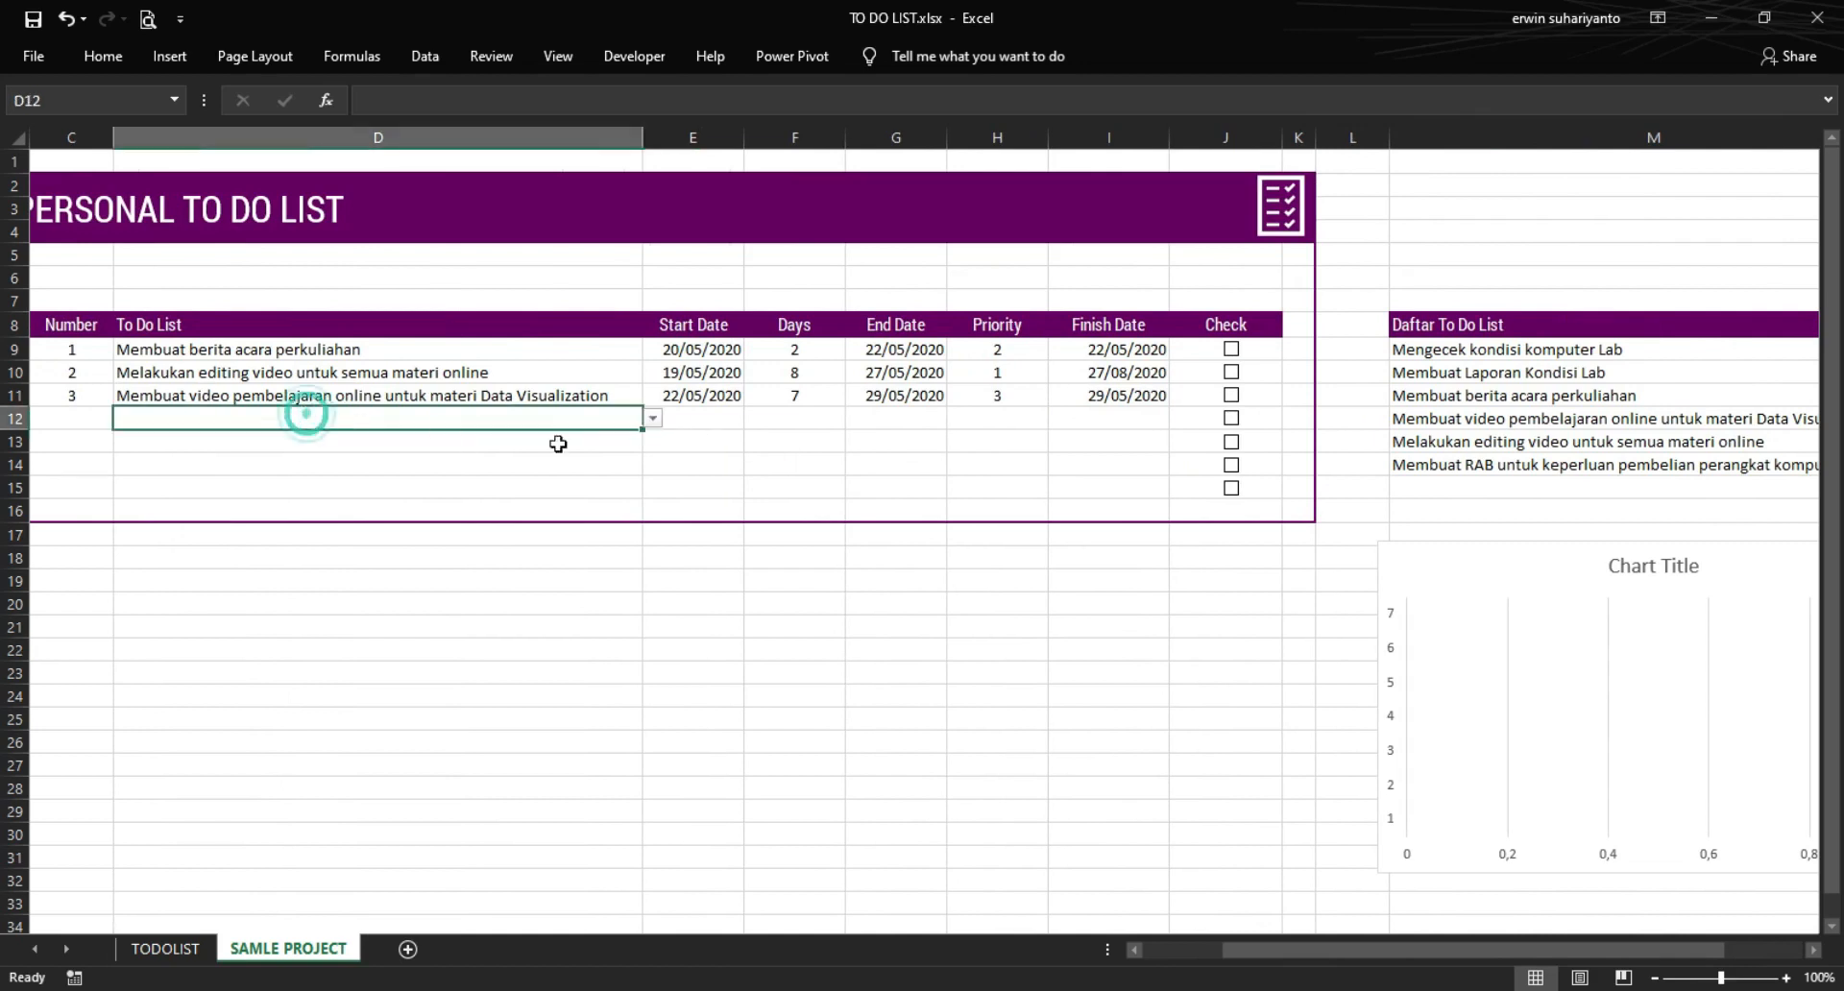
click(653, 418)
click(572, 463)
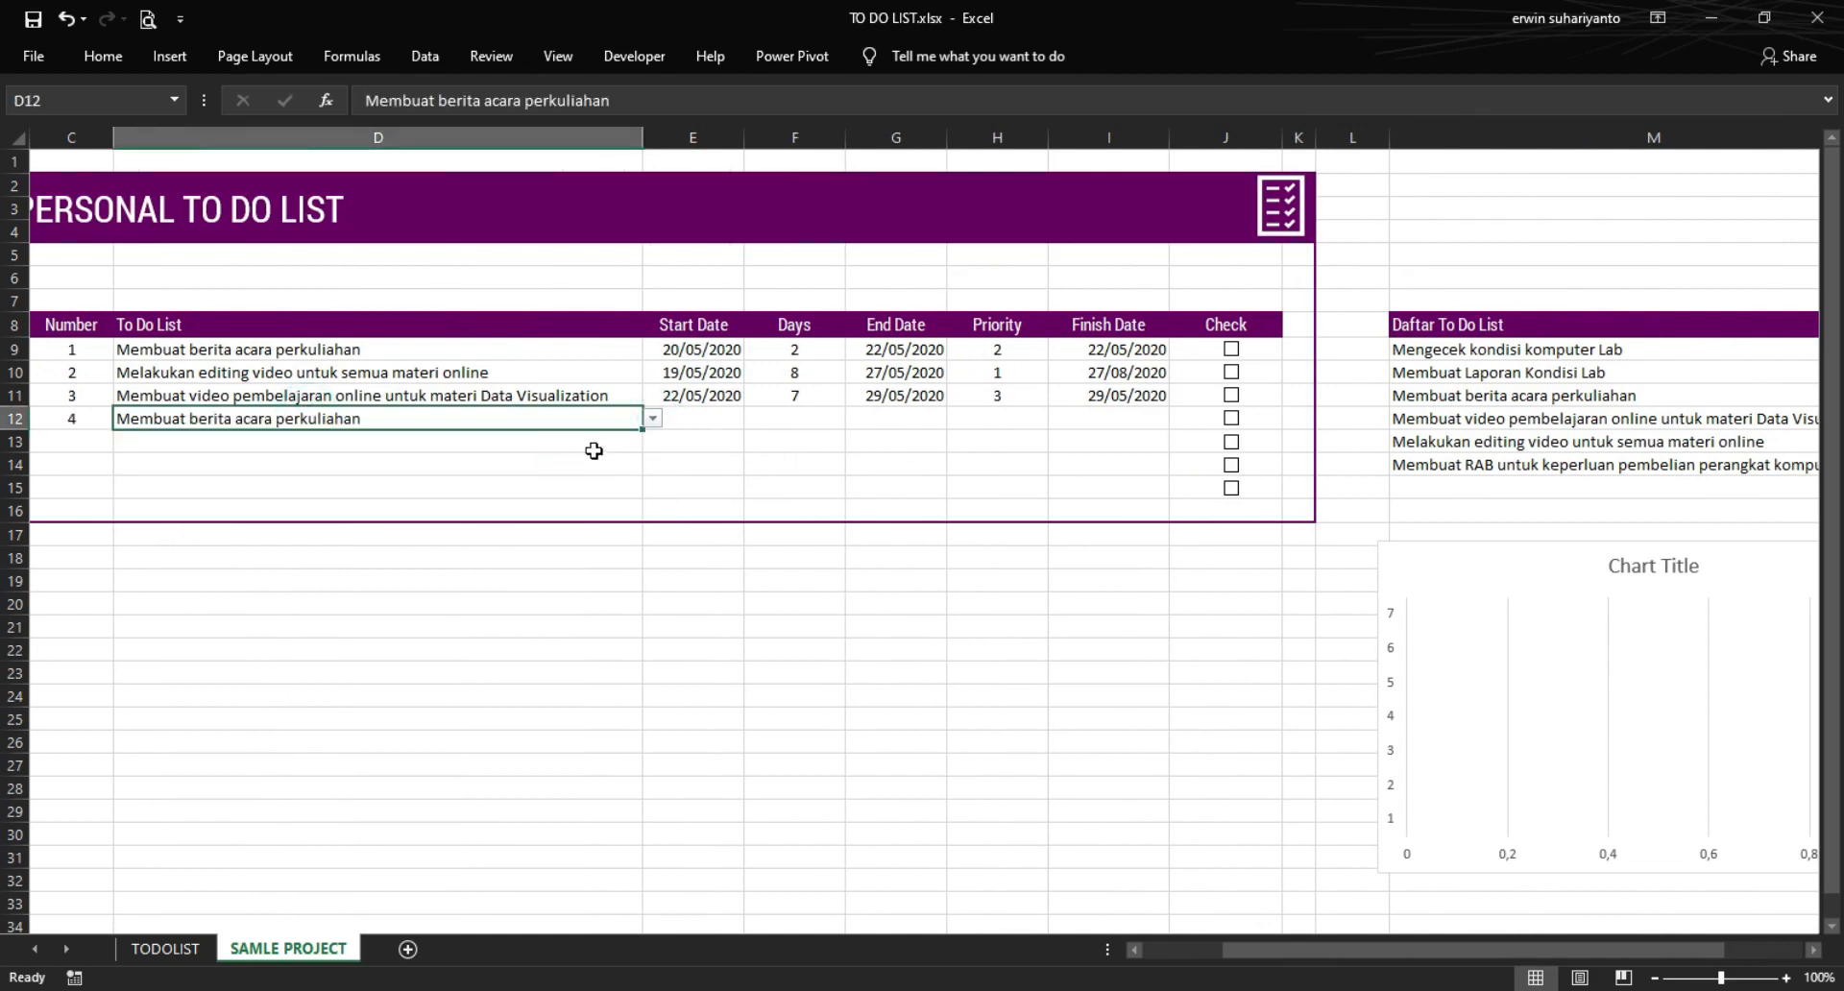
click(601, 434)
click(652, 440)
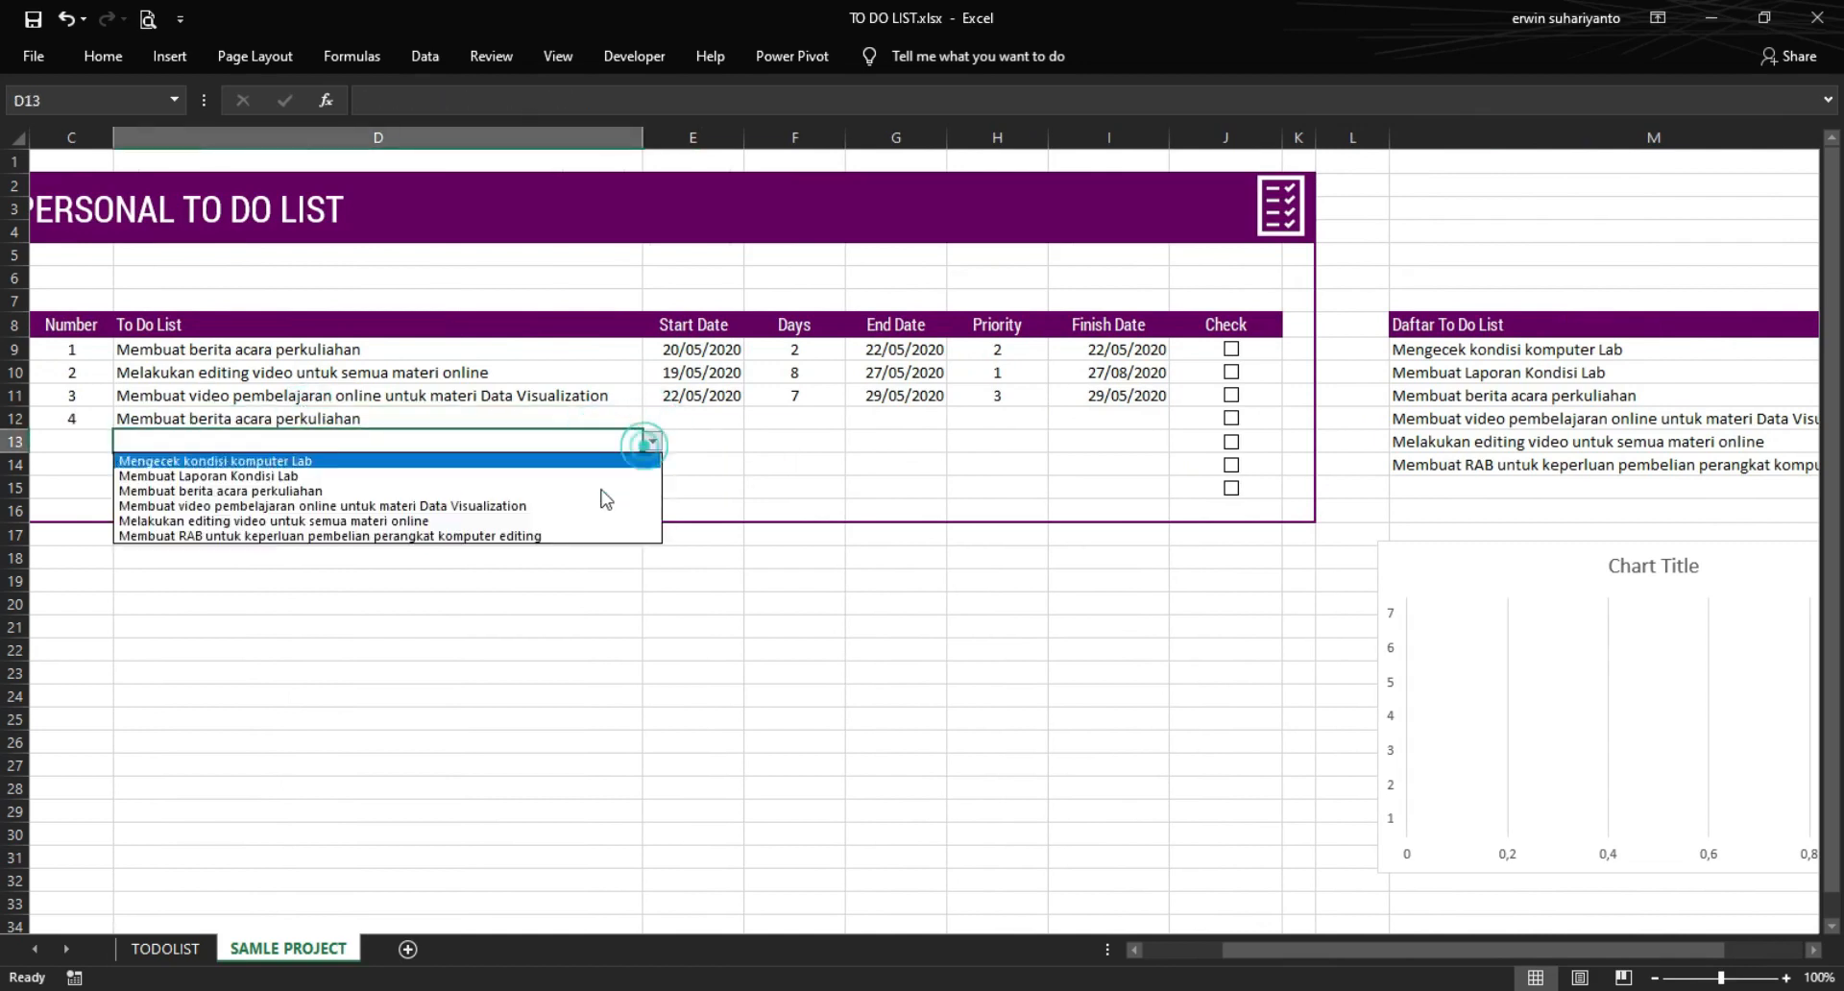
click(554, 526)
- Choose Membuat Laporan Kondisi Lab as the task in D14 and Mengecek kondisi komputer Lab in D15
click(602, 465)
click(652, 464)
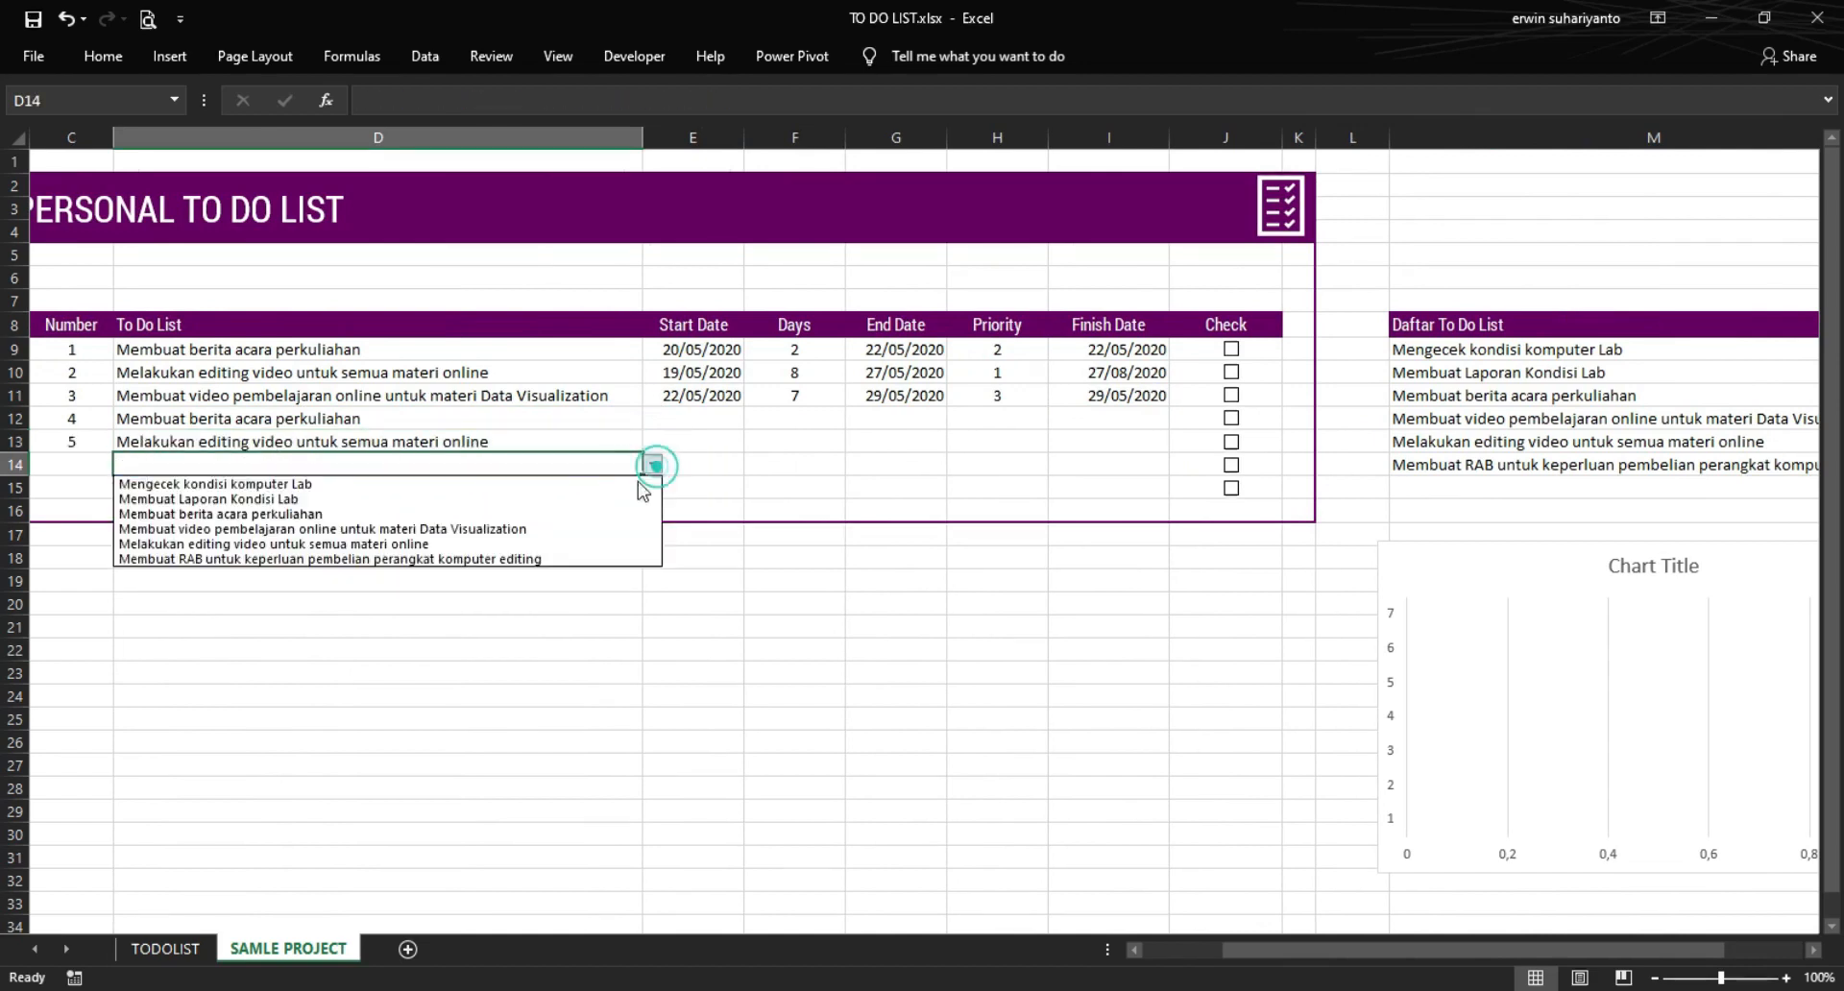
click(580, 499)
click(603, 490)
click(653, 487)
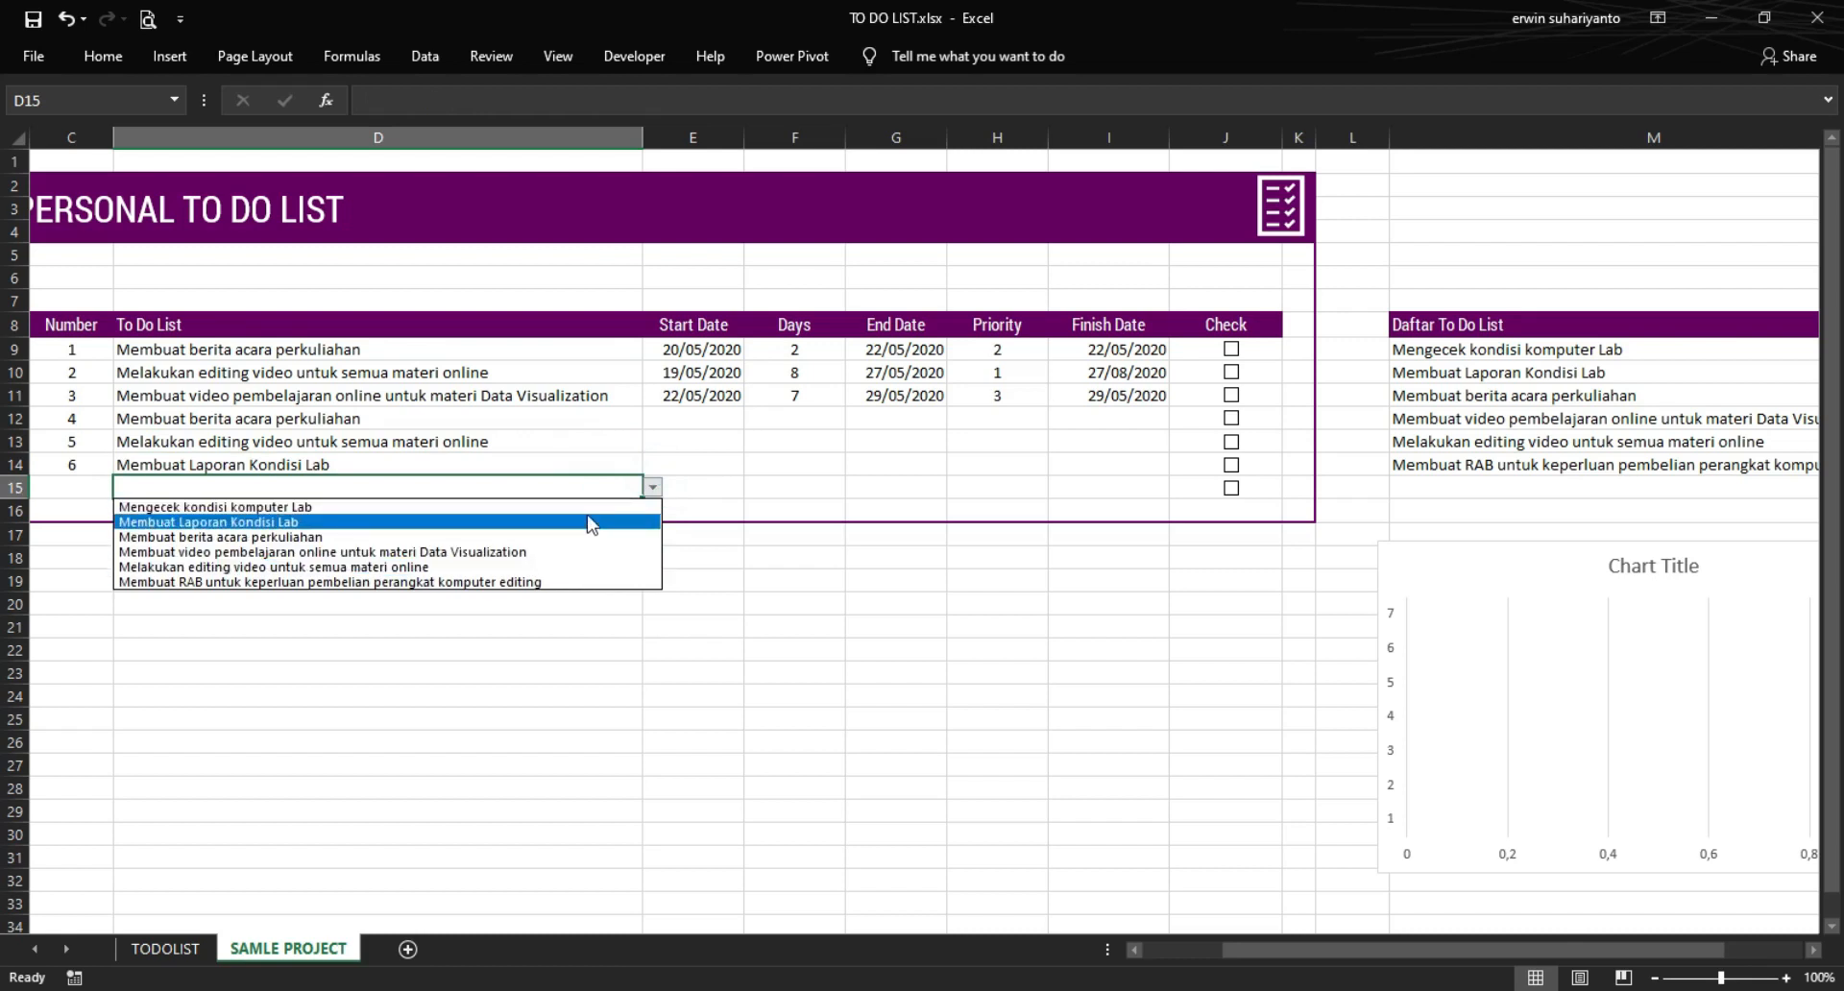
click(591, 507)
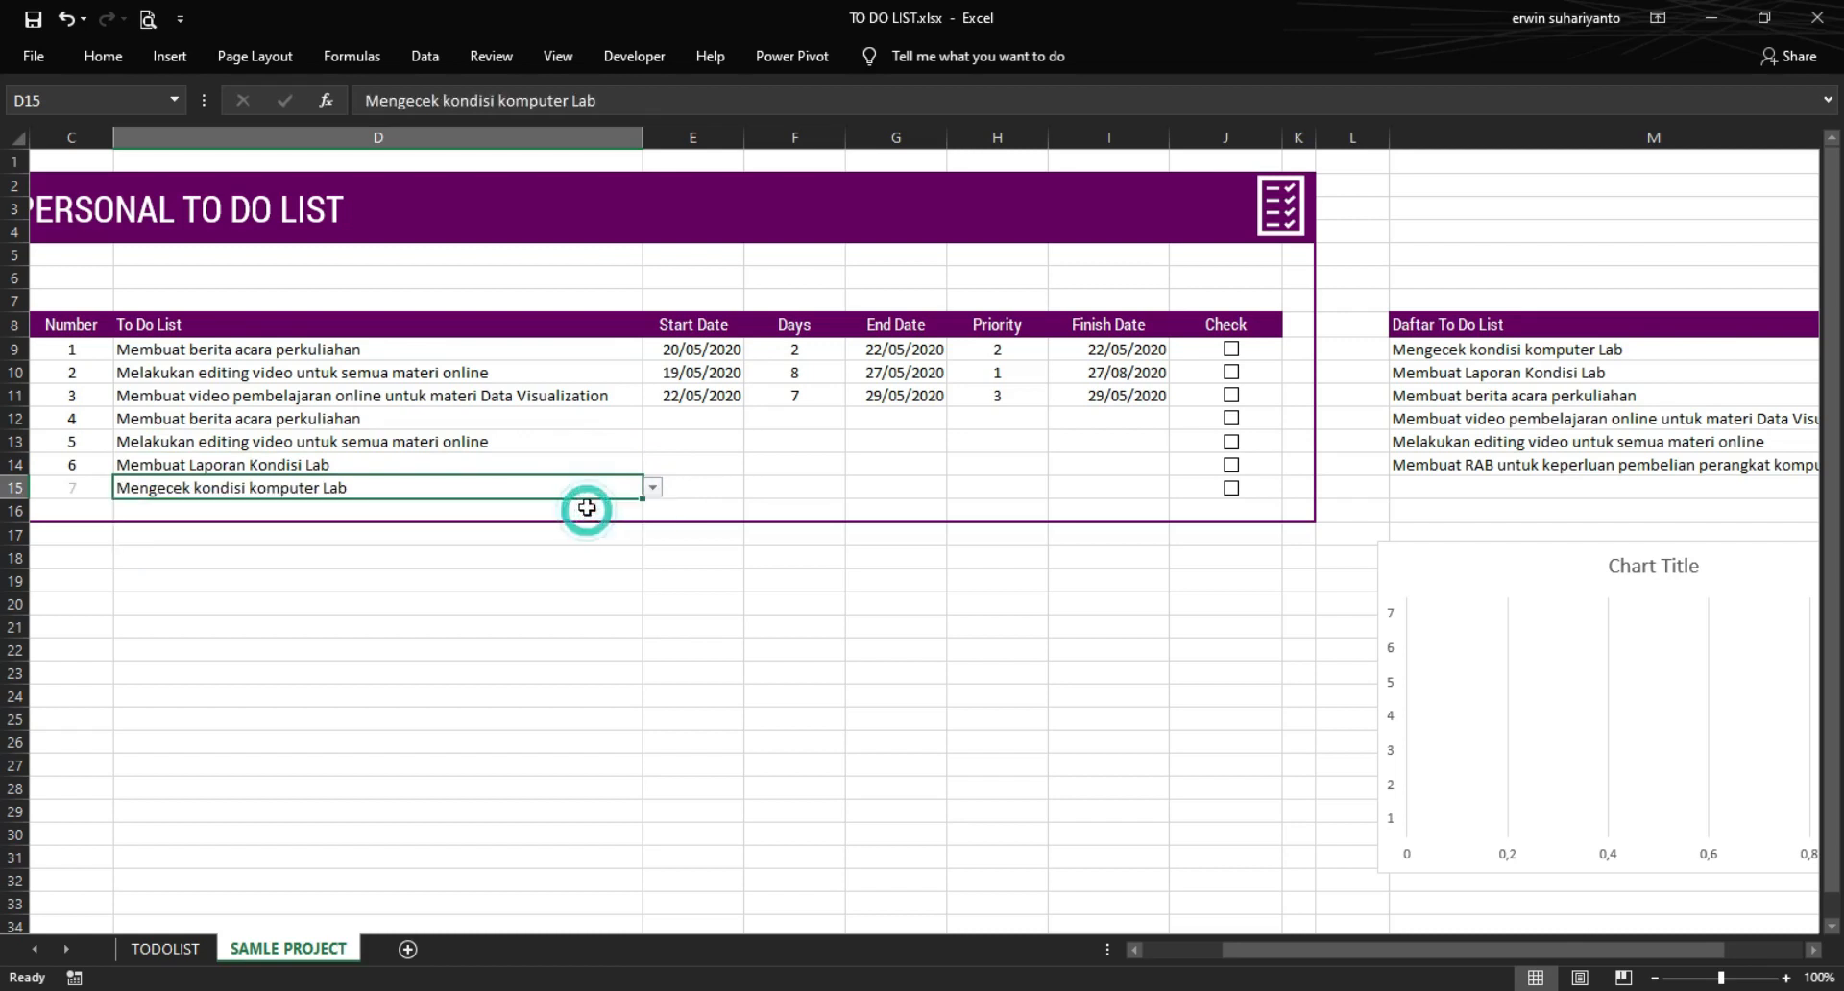
- Set the priority of task 4 to 2 in H12 and of task 5 to 4 in H13
click(729, 420)
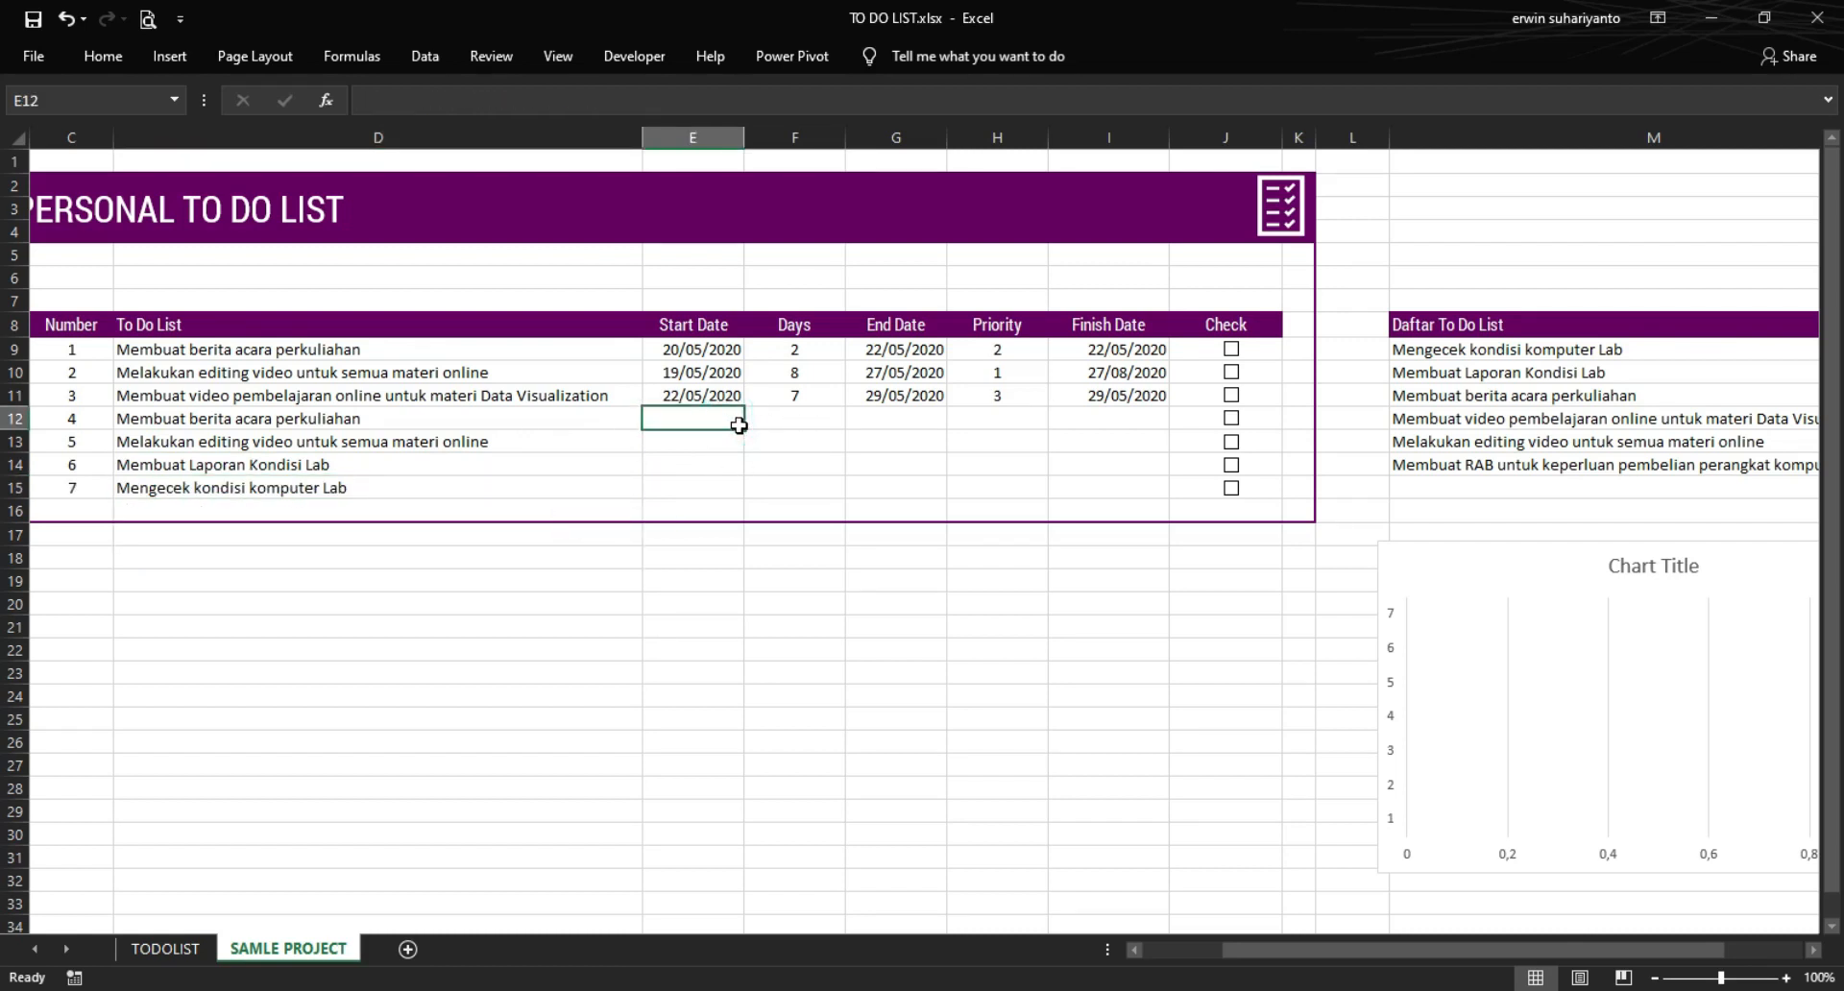
click(1037, 416)
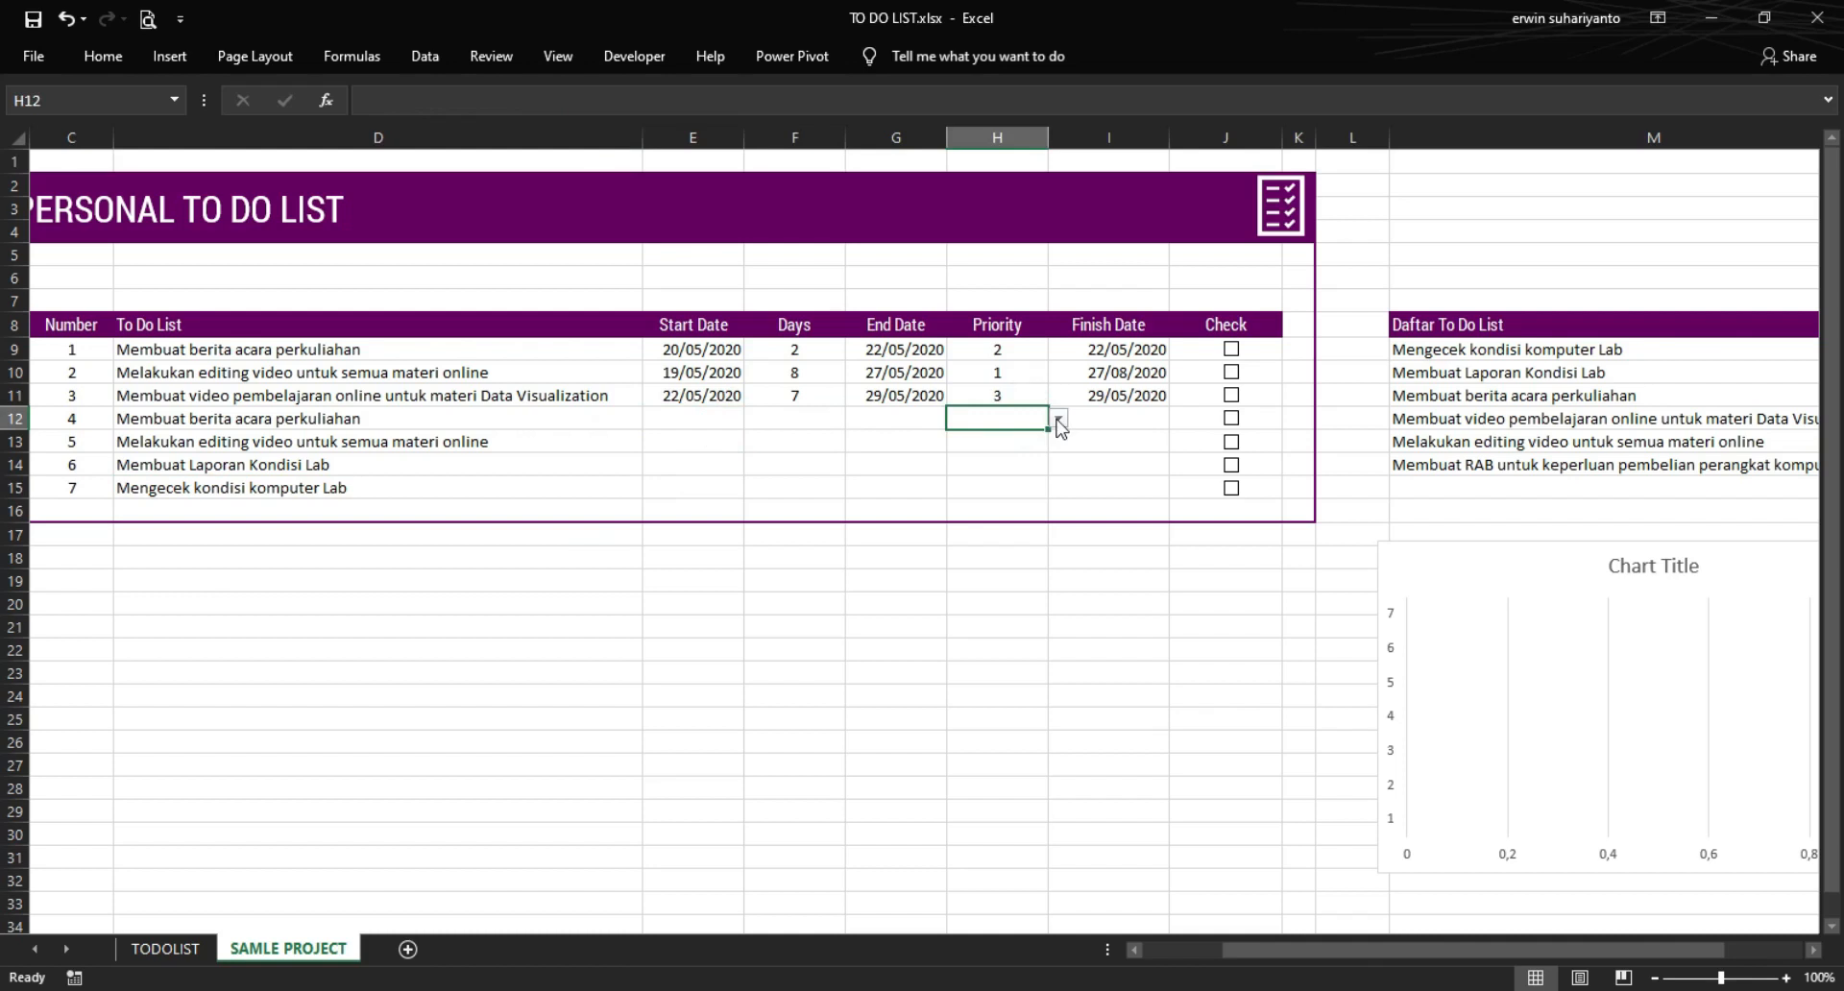
click(1058, 419)
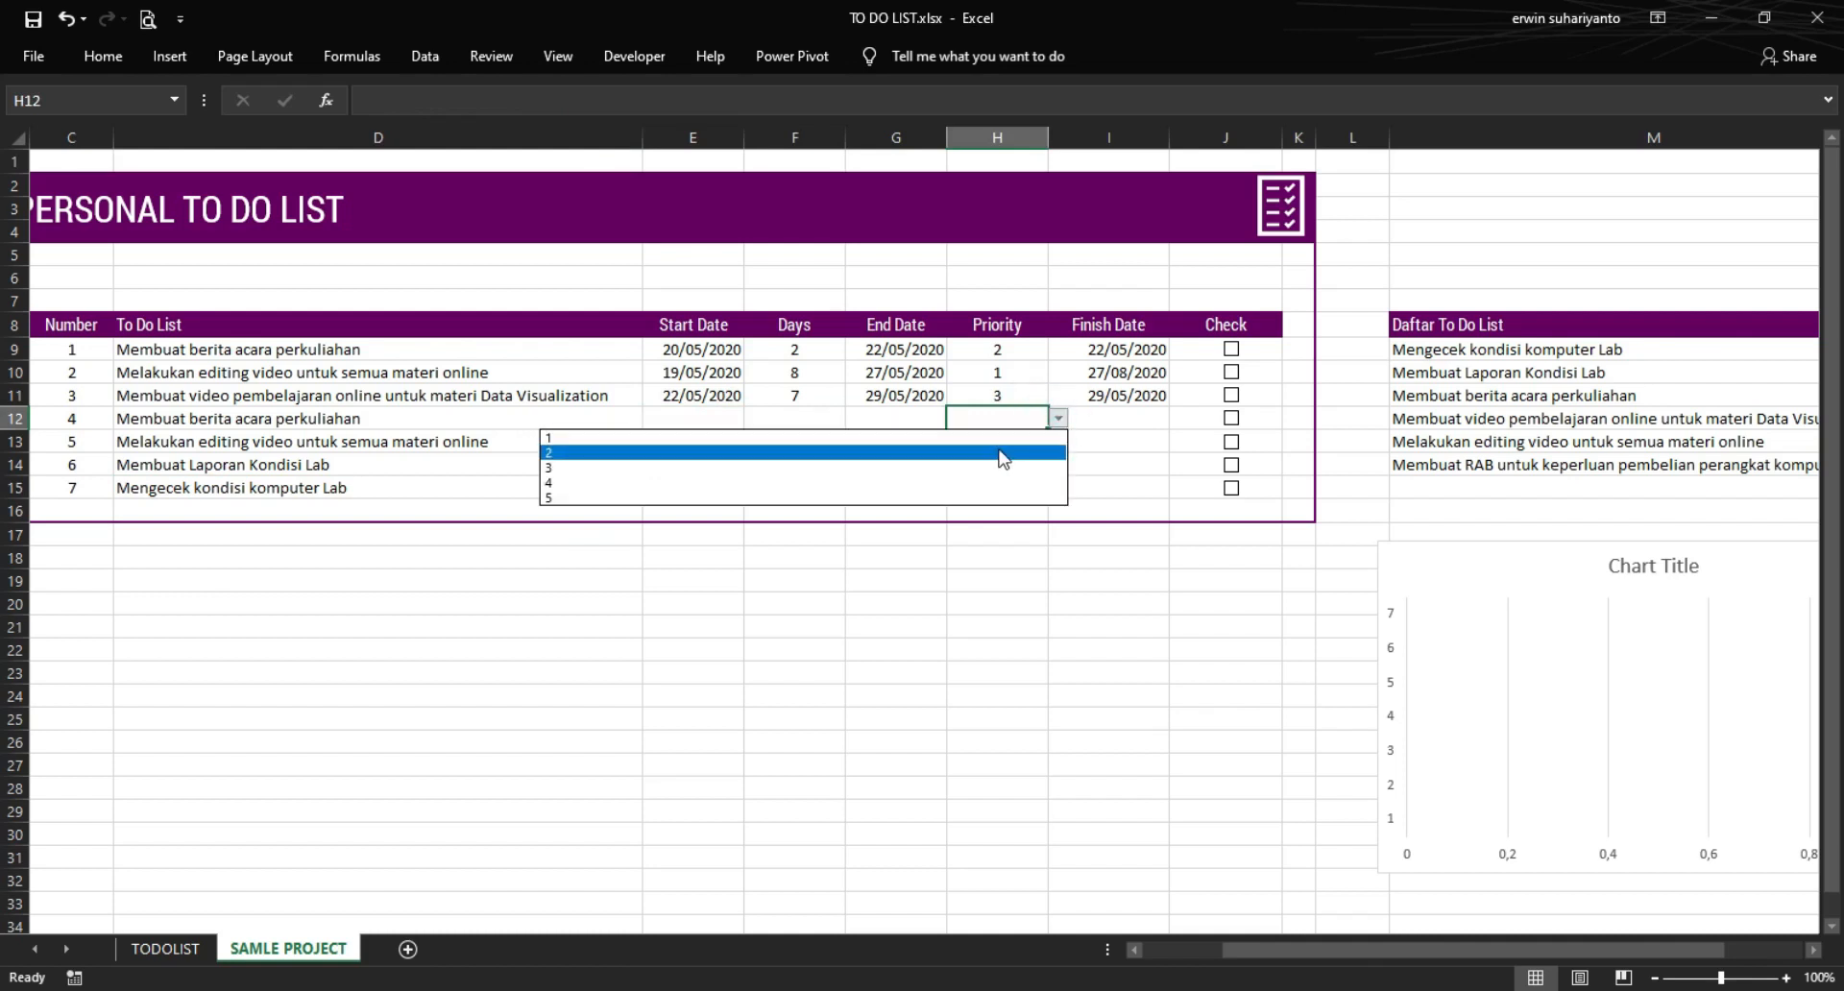
click(1004, 453)
click(1020, 444)
click(1059, 441)
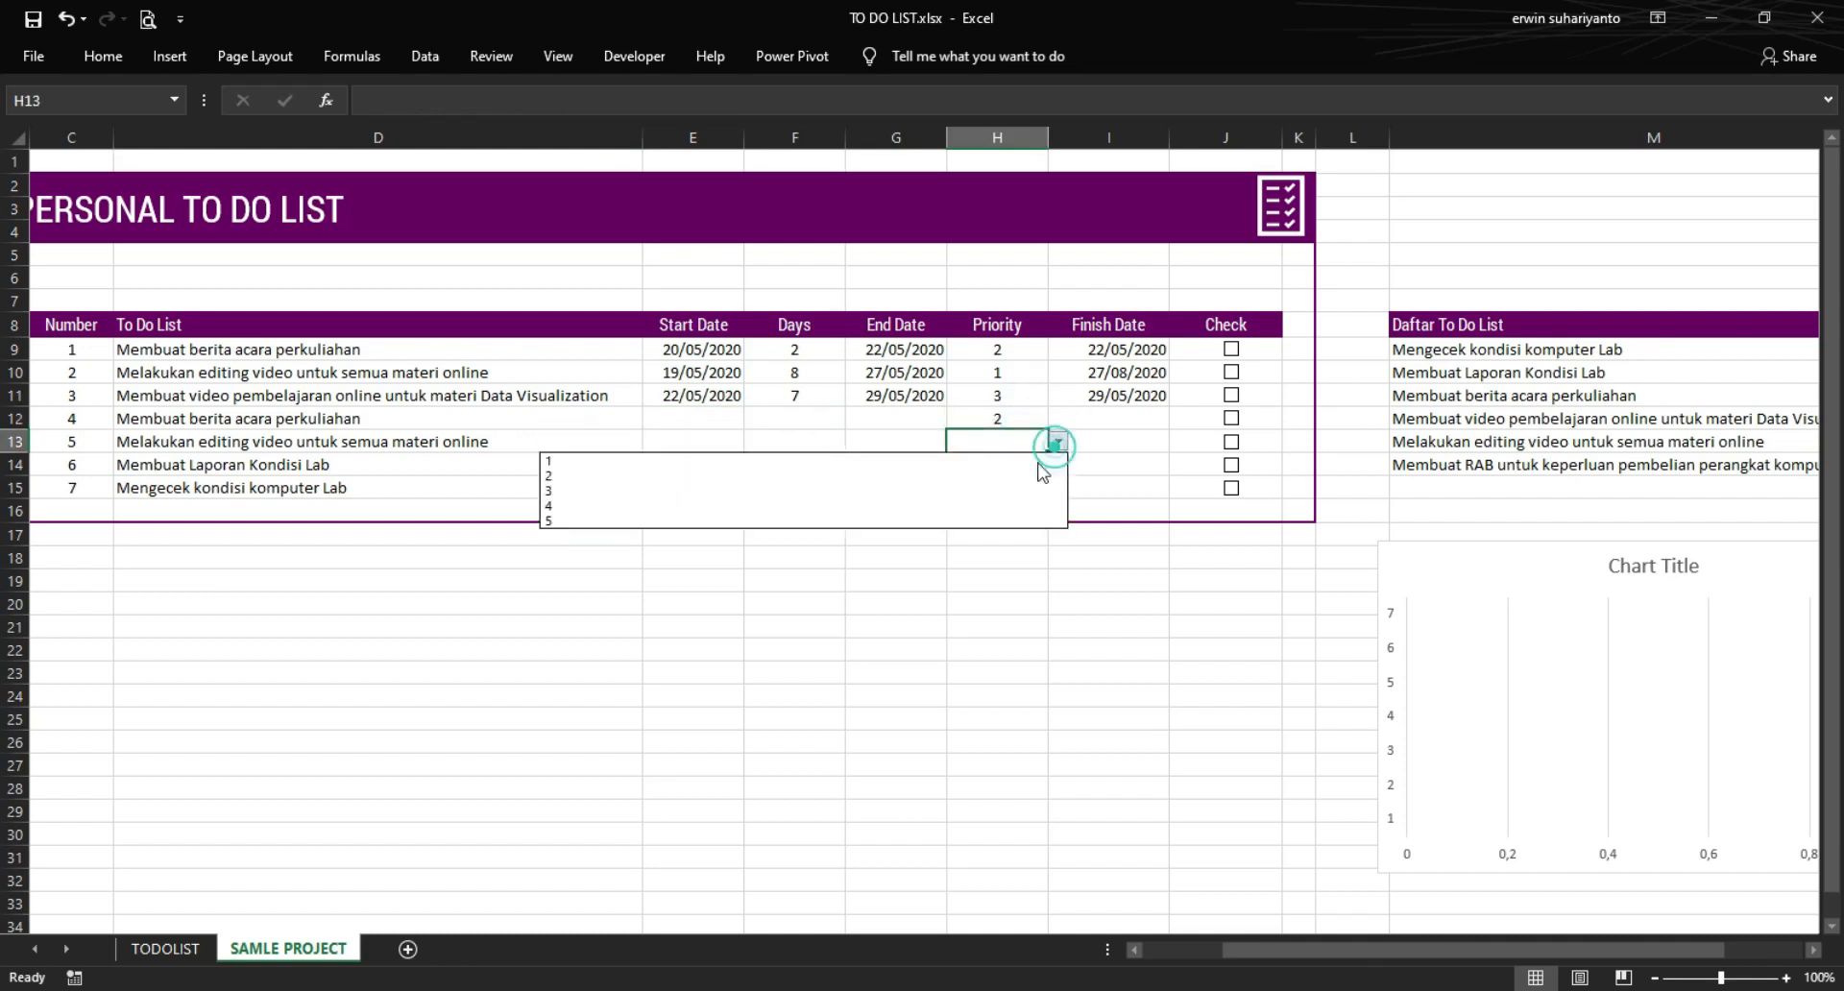
click(992, 509)
- Set the priority of task 6 to 5 in H14 and of task 7 to 3 in H15
click(1021, 465)
click(1057, 464)
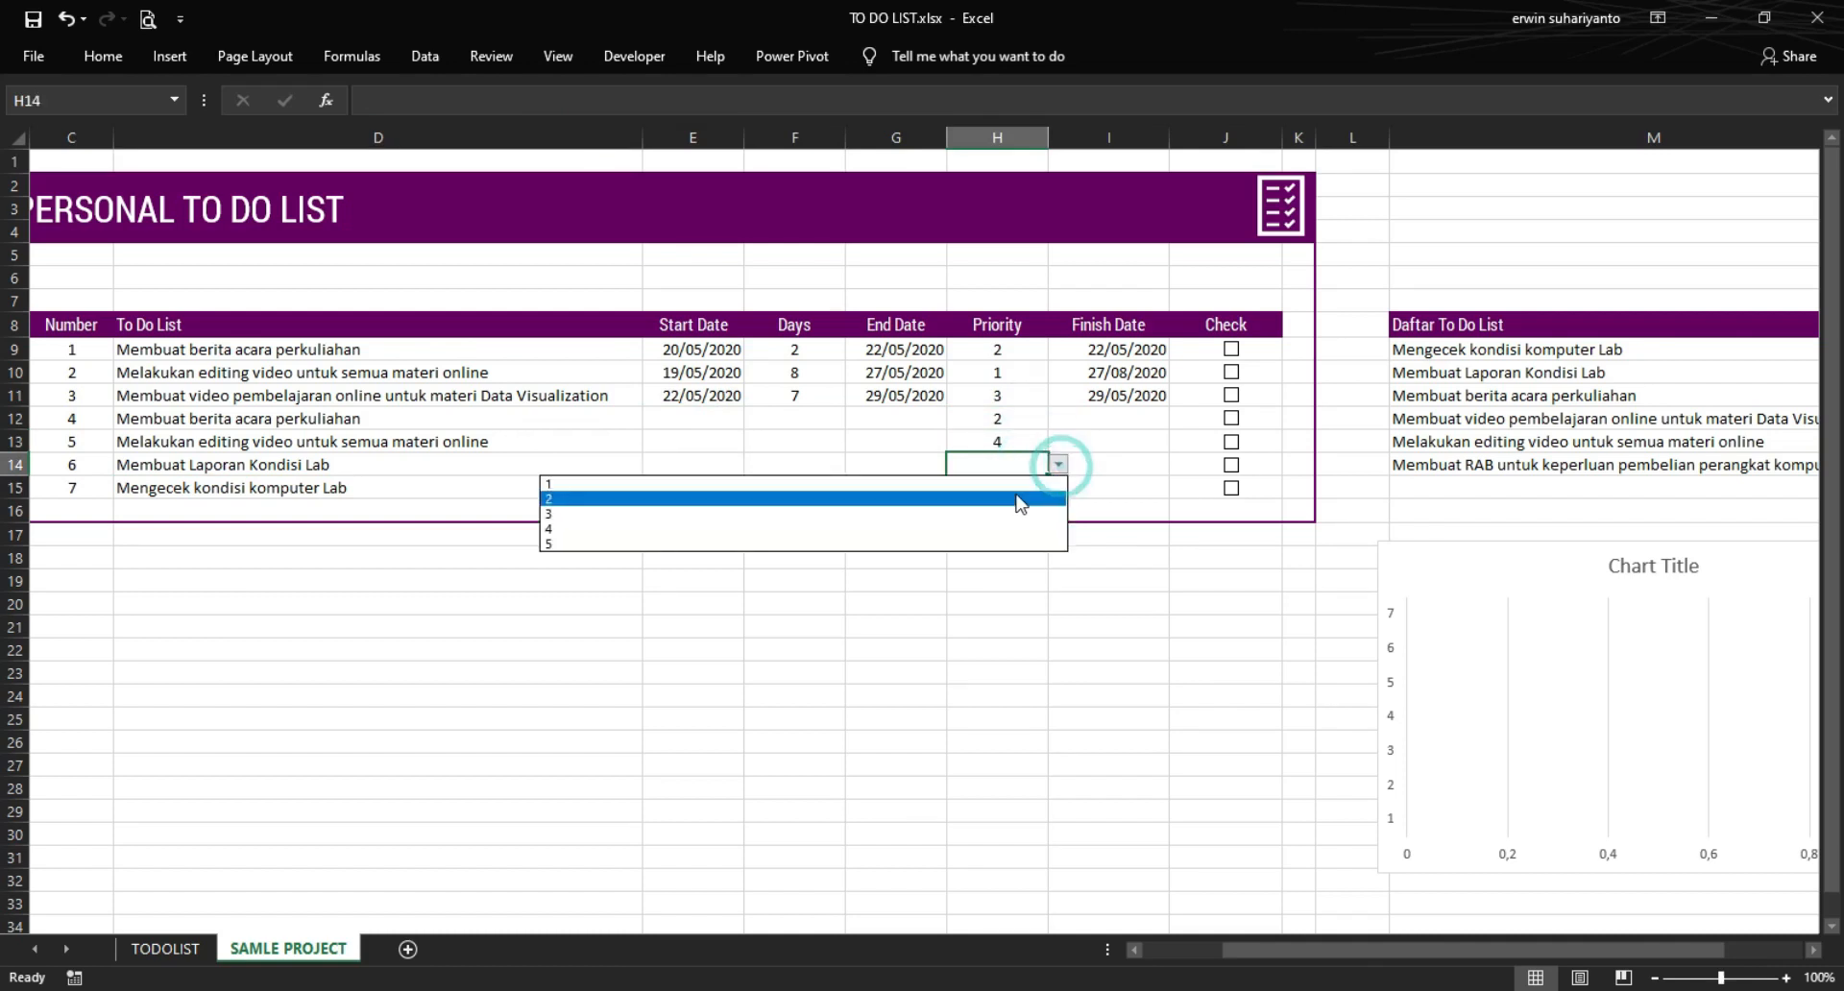
click(1001, 543)
click(1013, 486)
click(1057, 487)
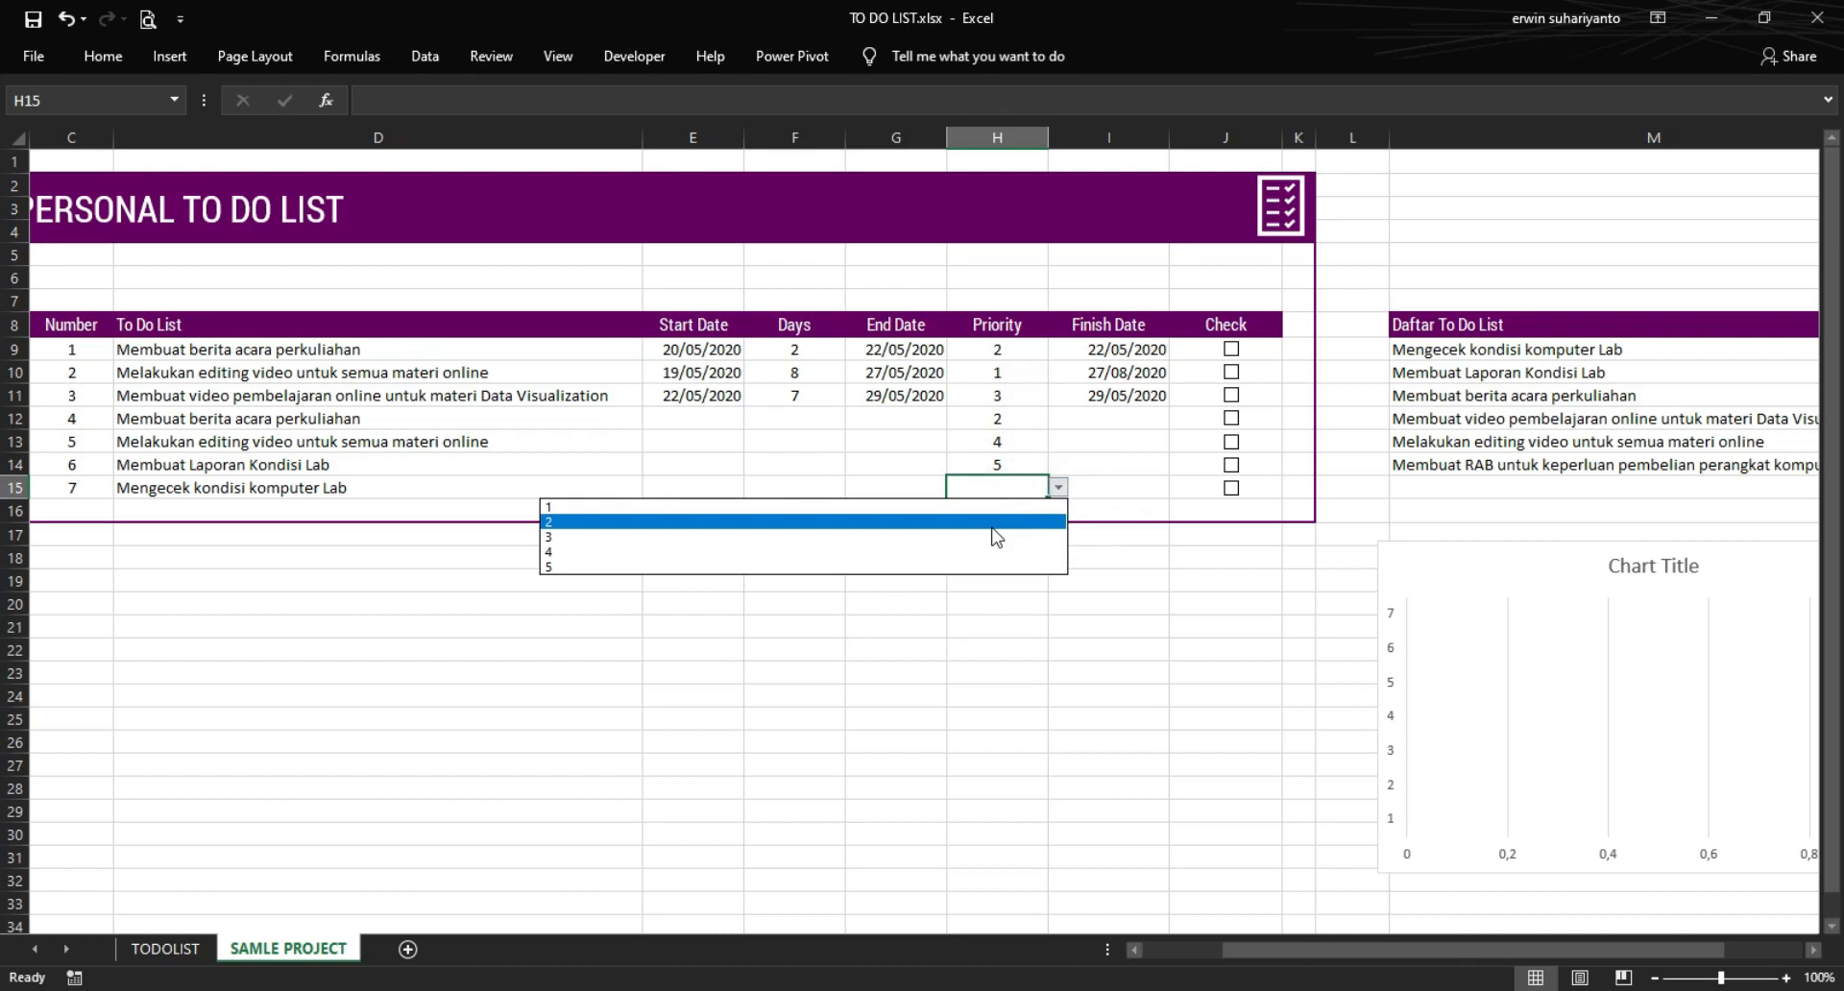
click(996, 535)
click(1138, 582)
- Tick the check boxes of the first two tasks and move the bar chart up closer to the Daftar To Do List table
drag(1472, 947, 1634, 947)
click(619, 349)
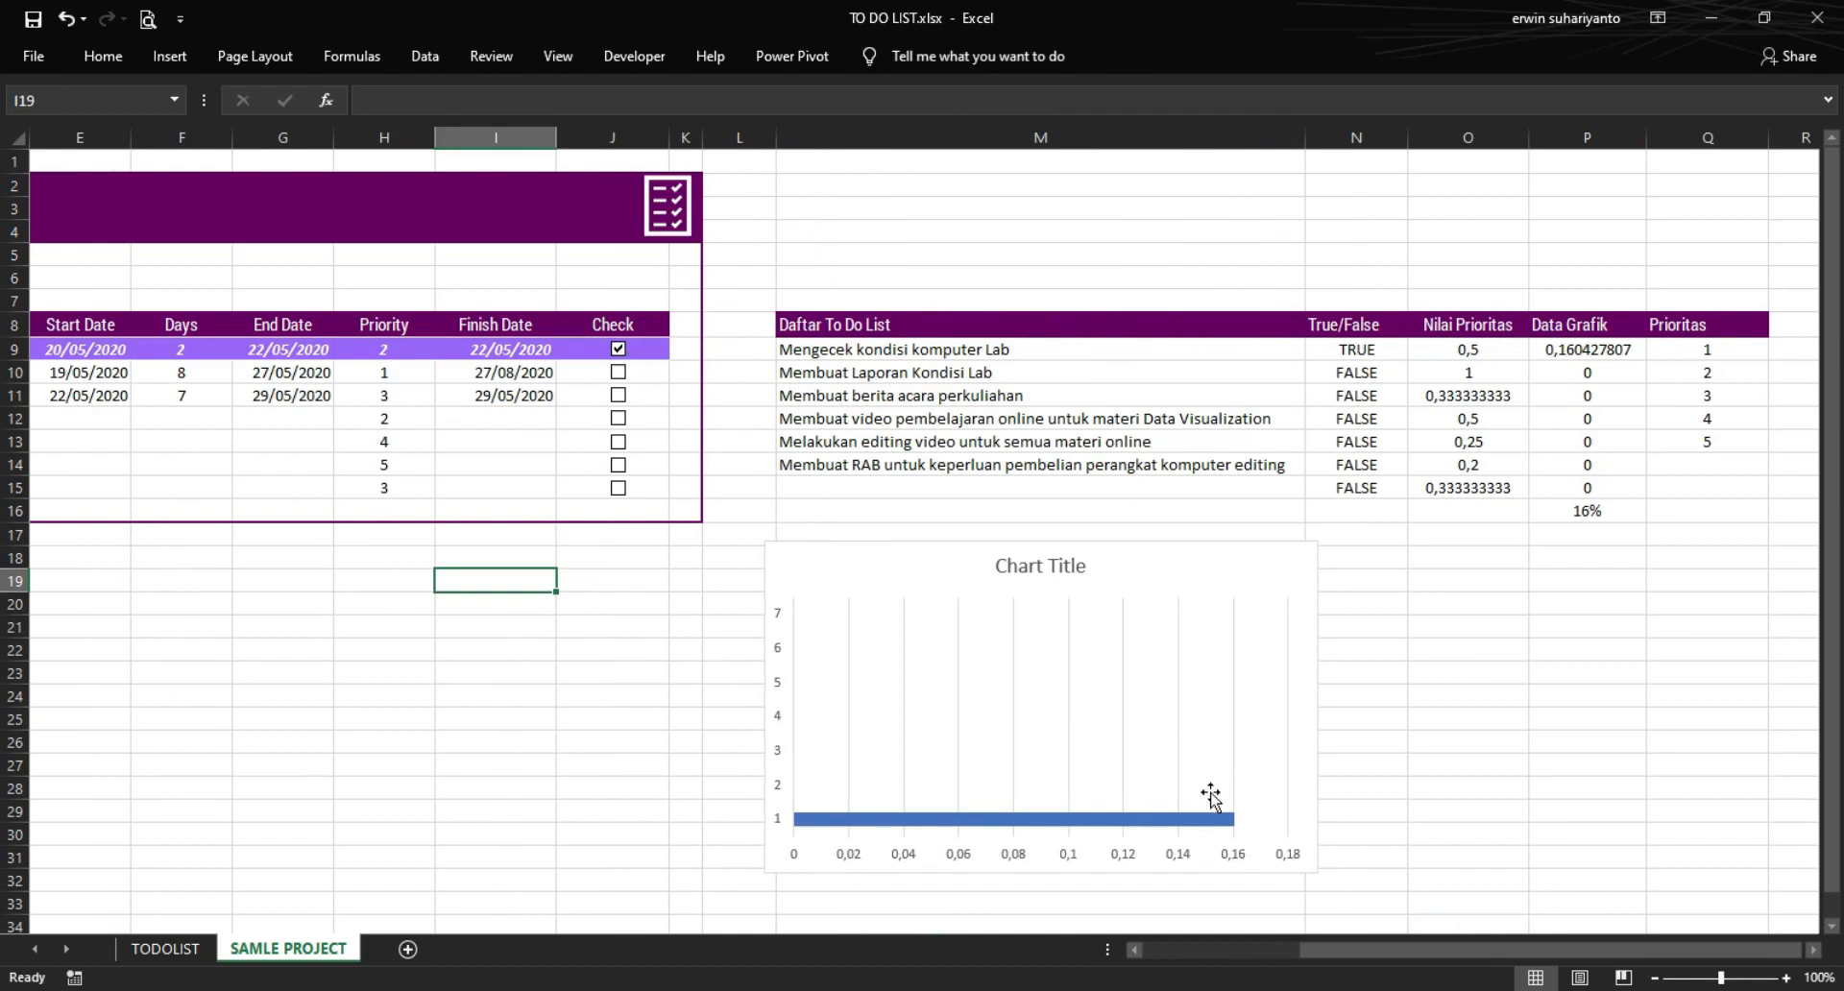
click(618, 375)
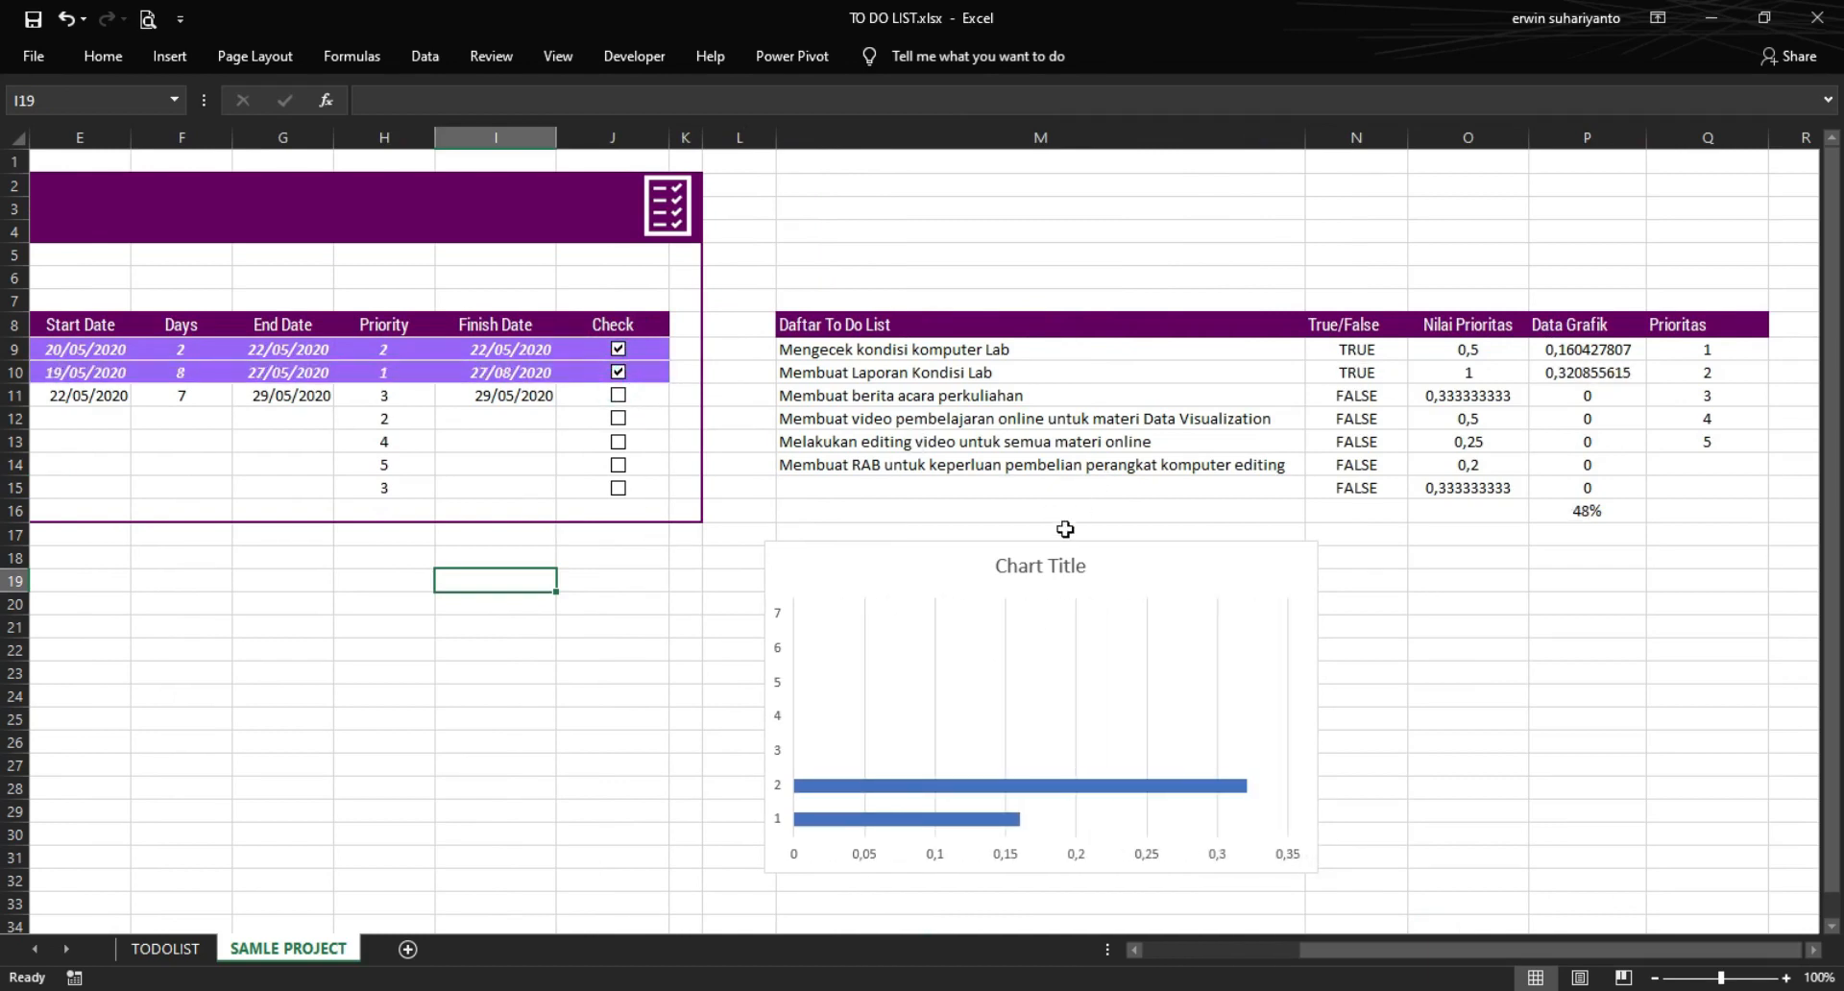
drag(921, 575, 901, 519)
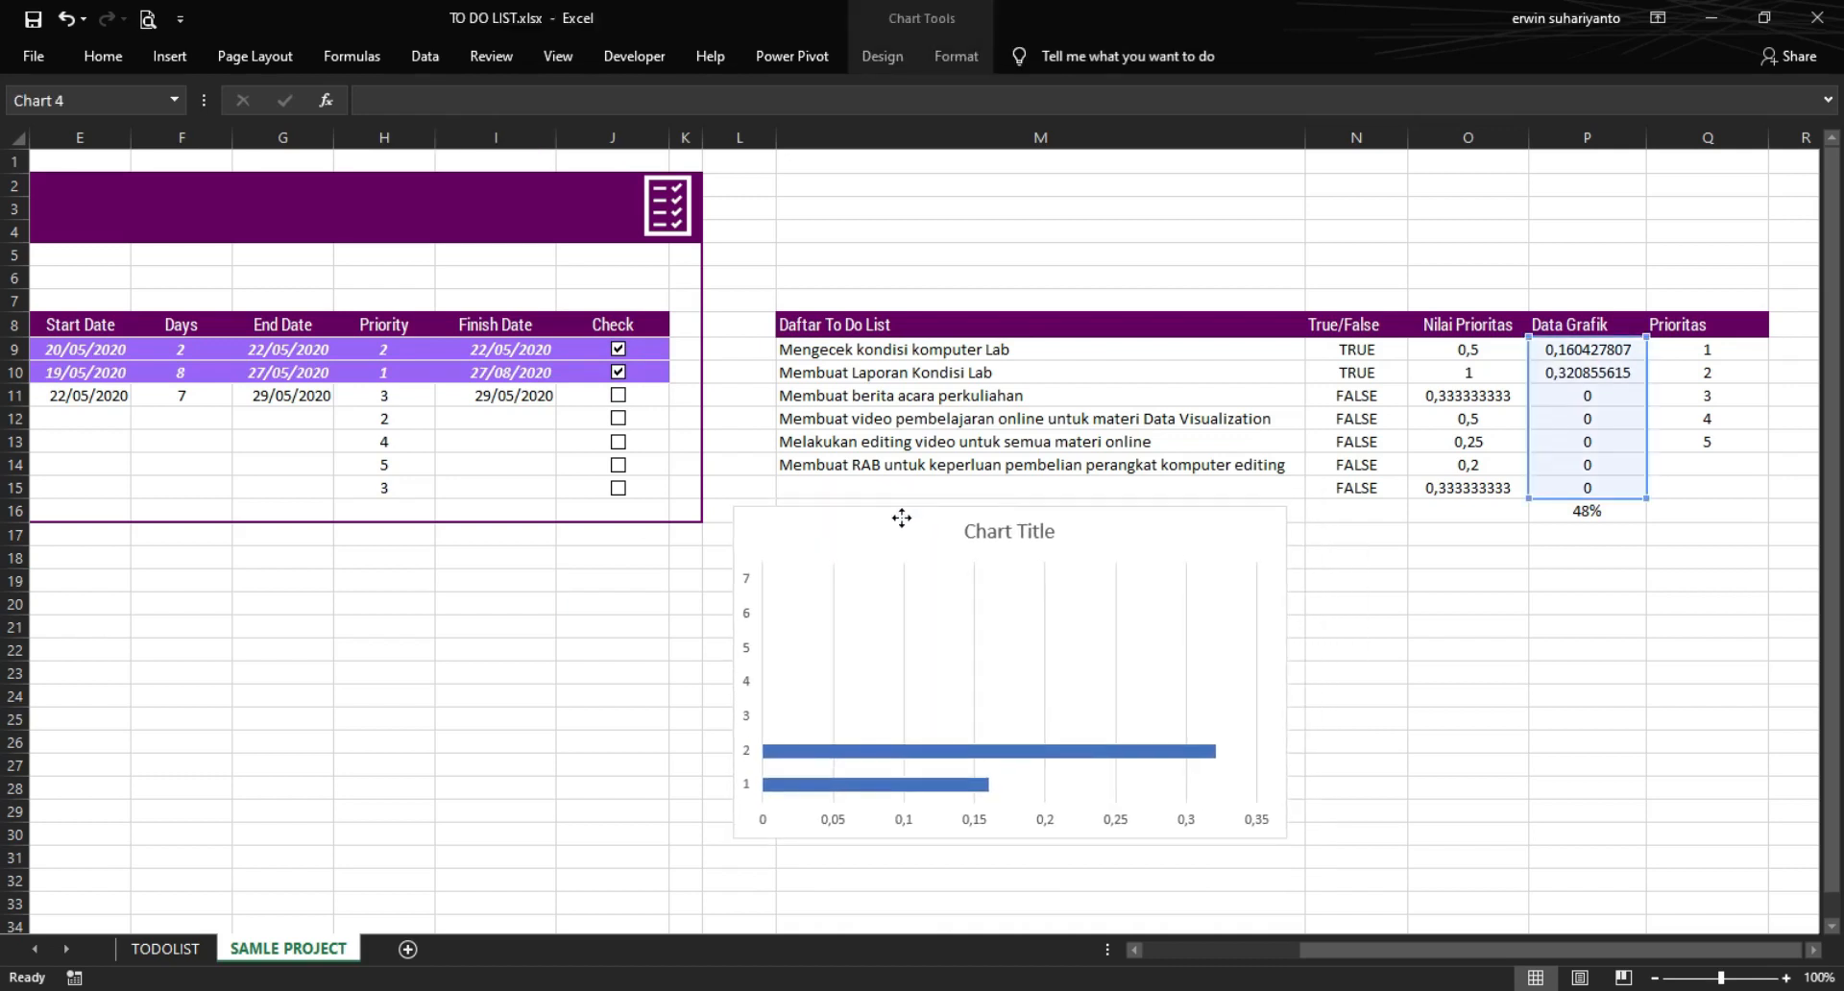
- Tick the check boxes of the remaining five tasks, in rows 11 to 15
click(618, 395)
click(618, 418)
click(618, 441)
click(617, 465)
click(618, 488)
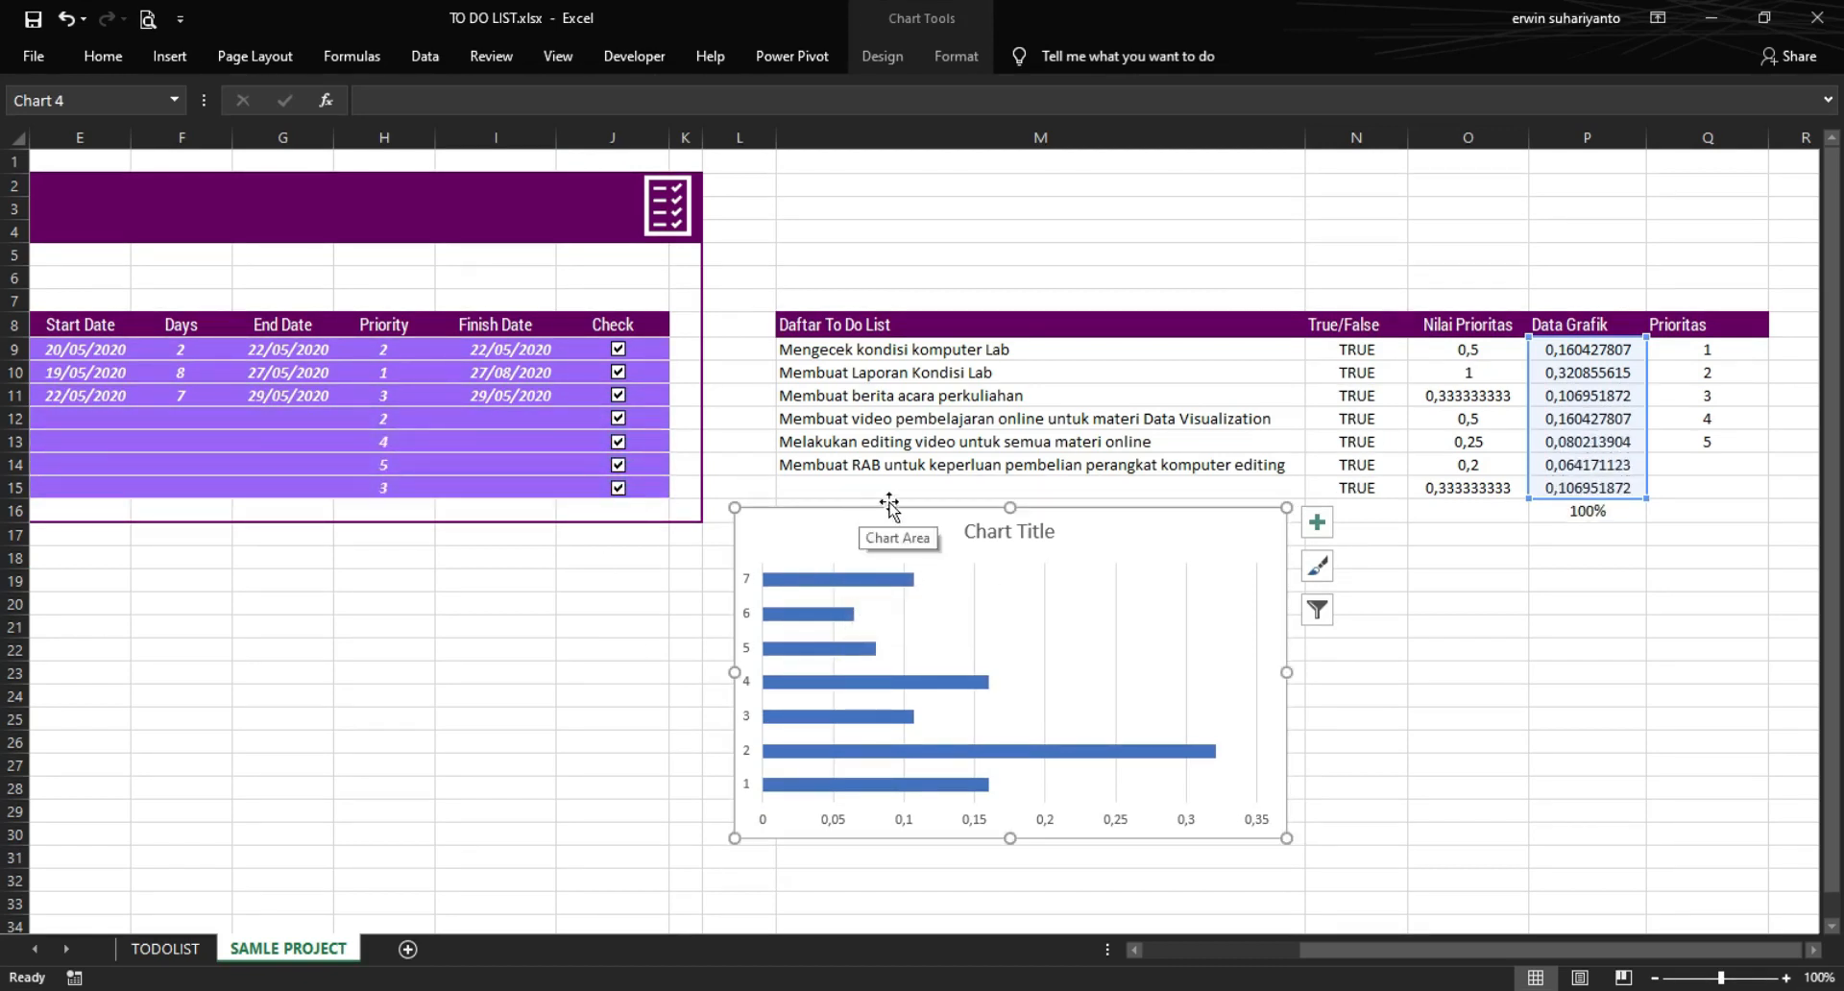
- Fill the chart's bars with the light purple from the recent colors
click(860, 580)
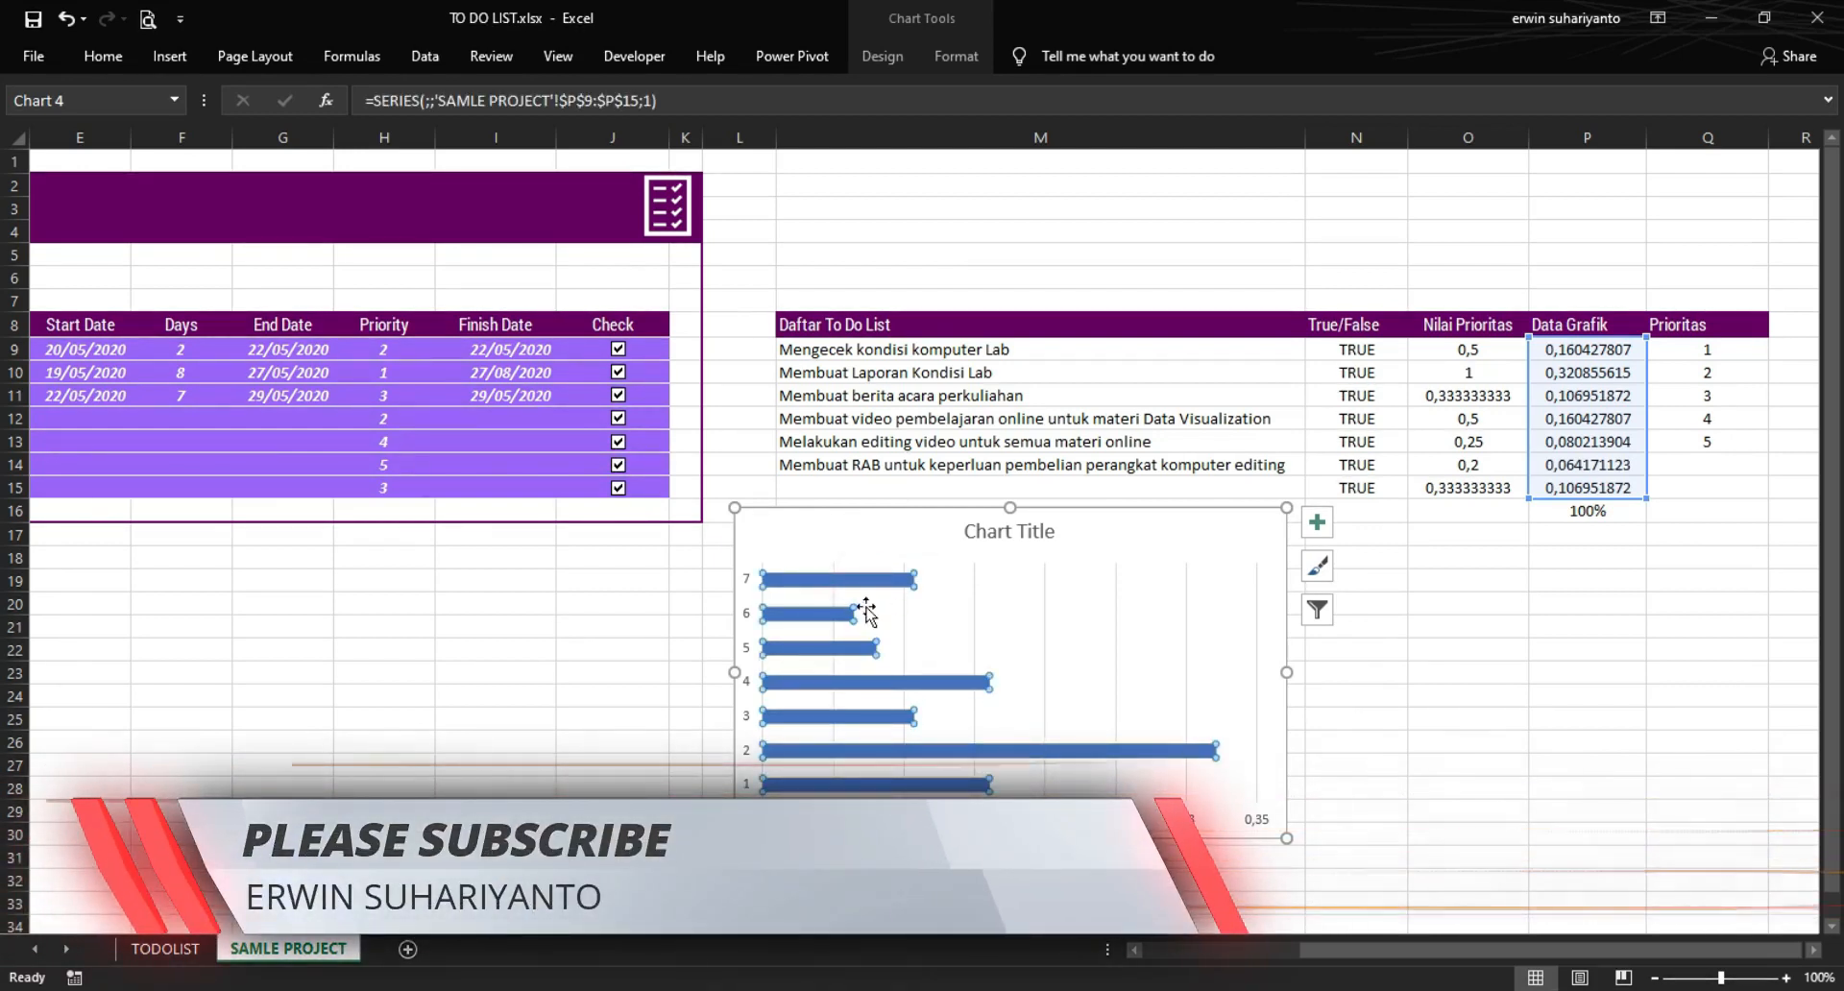
click(955, 60)
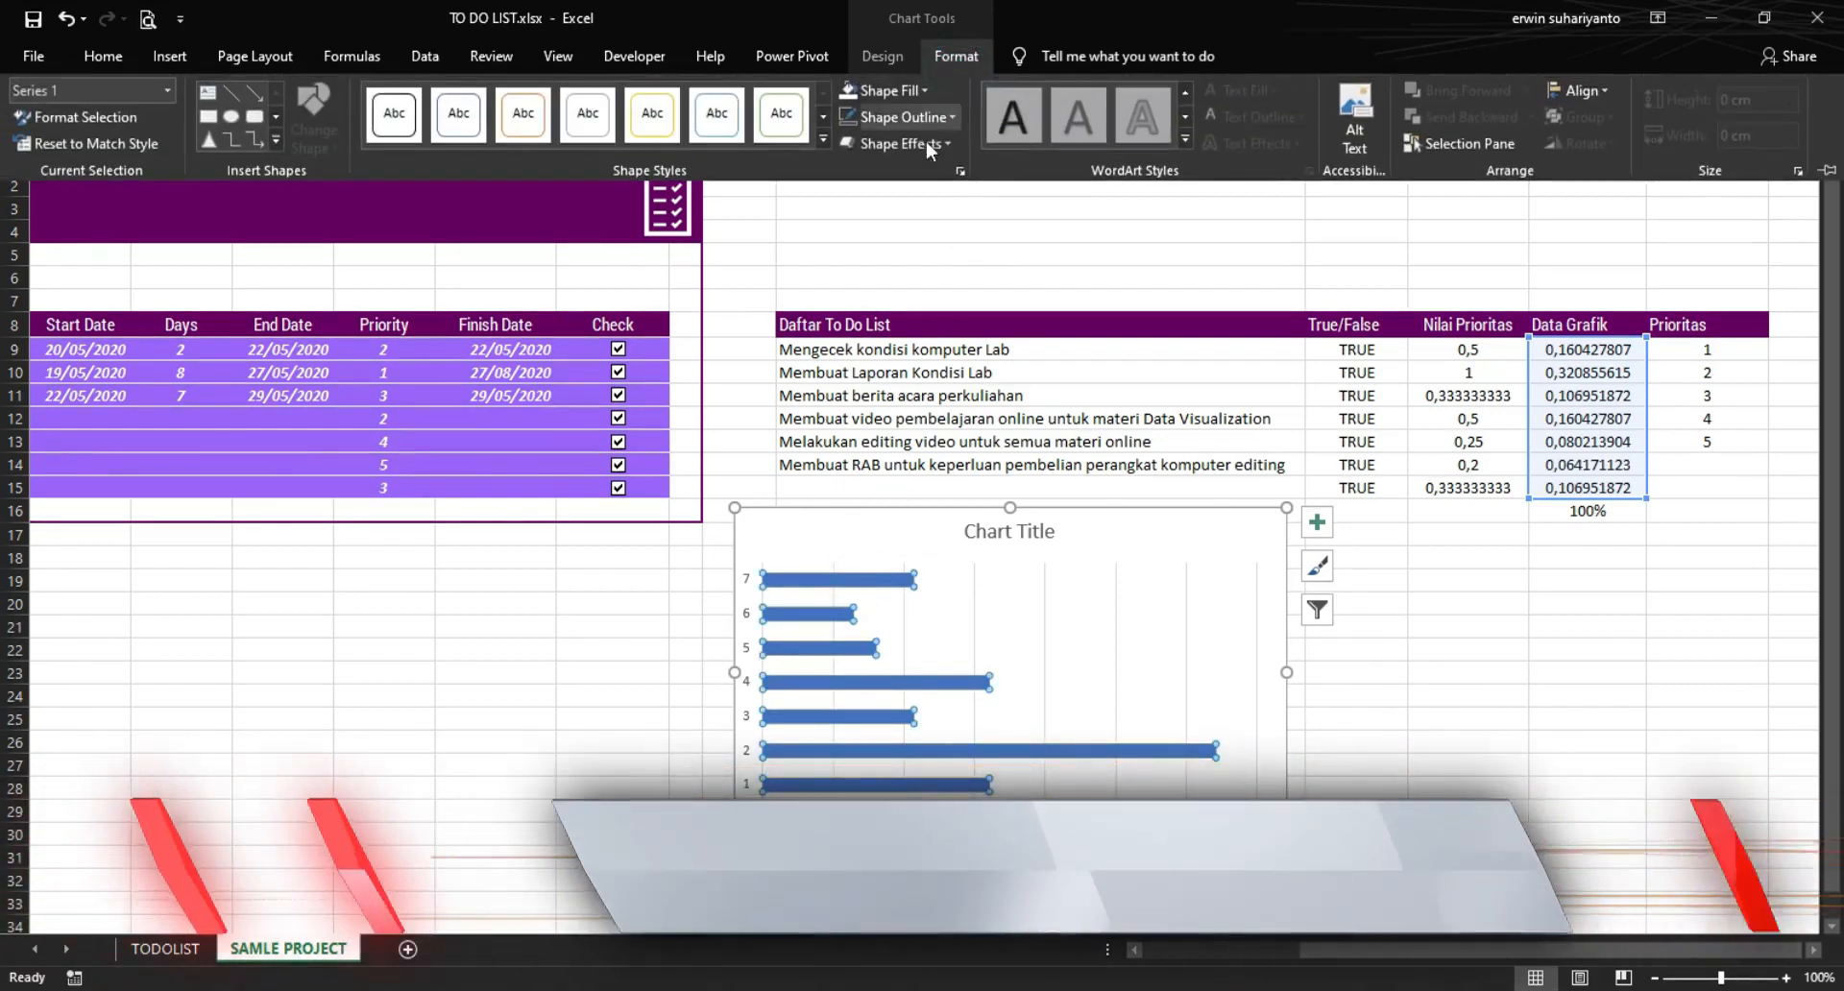
click(885, 90)
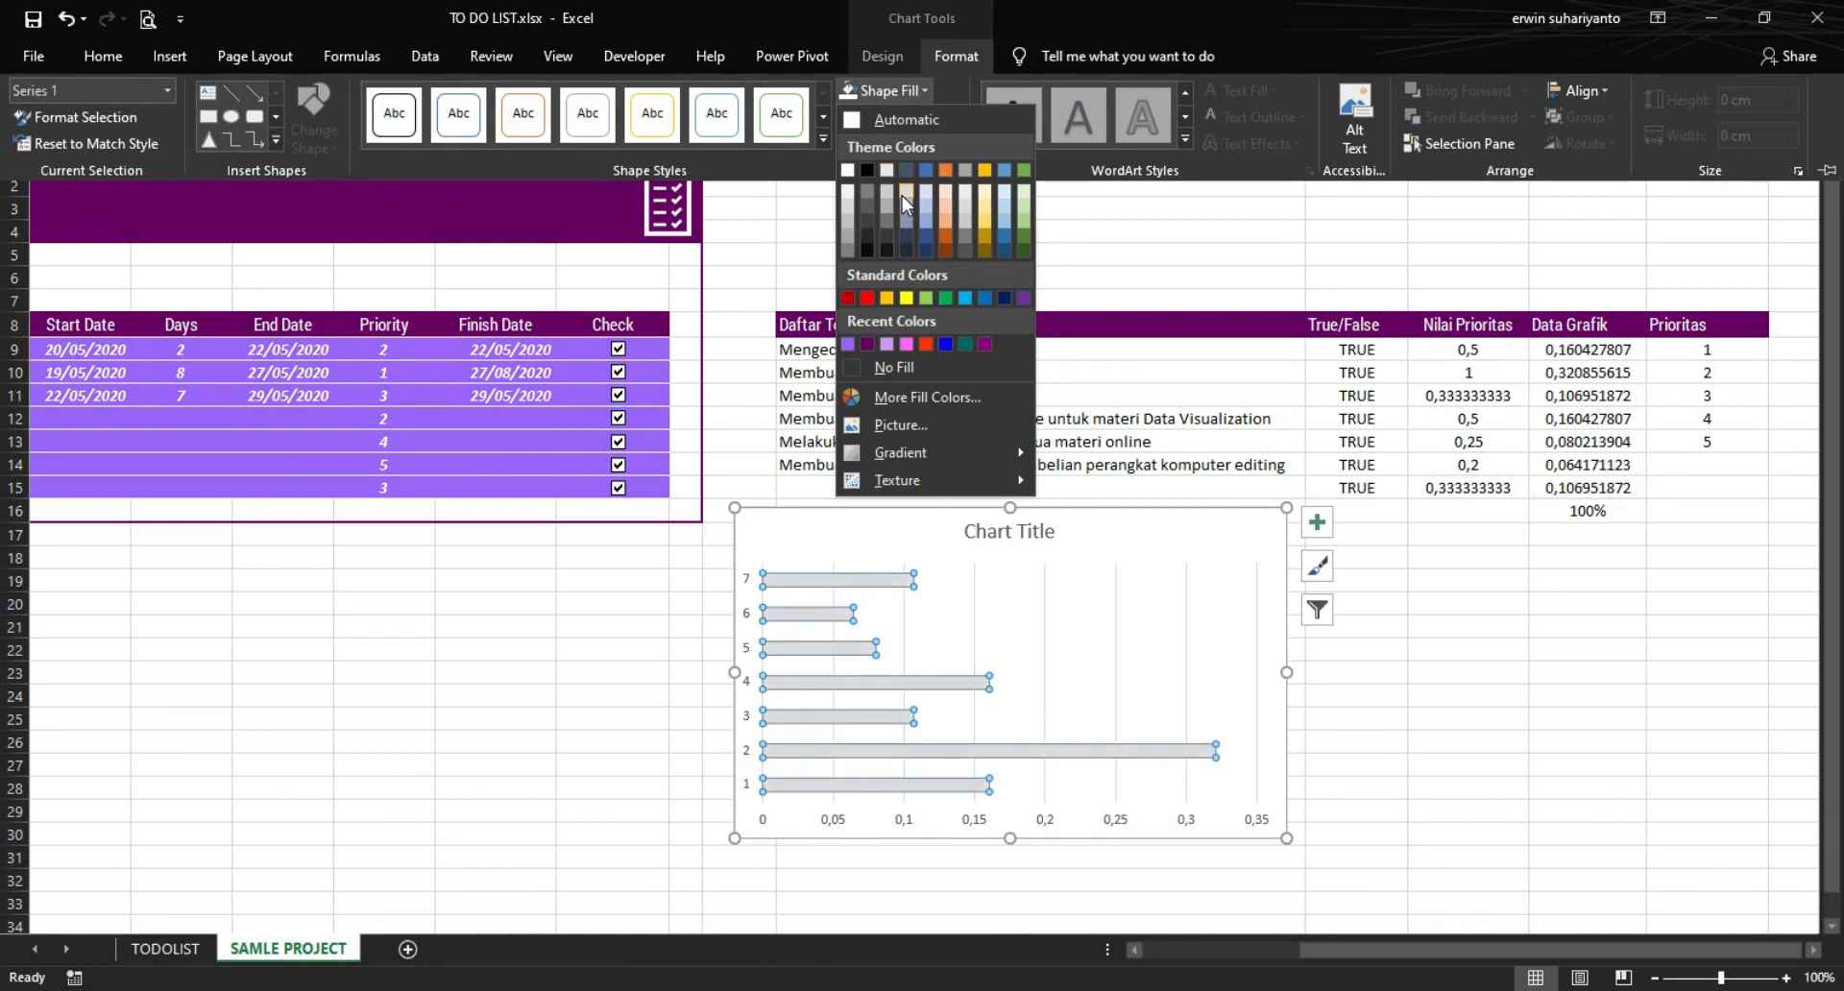
click(889, 343)
click(974, 248)
click(975, 238)
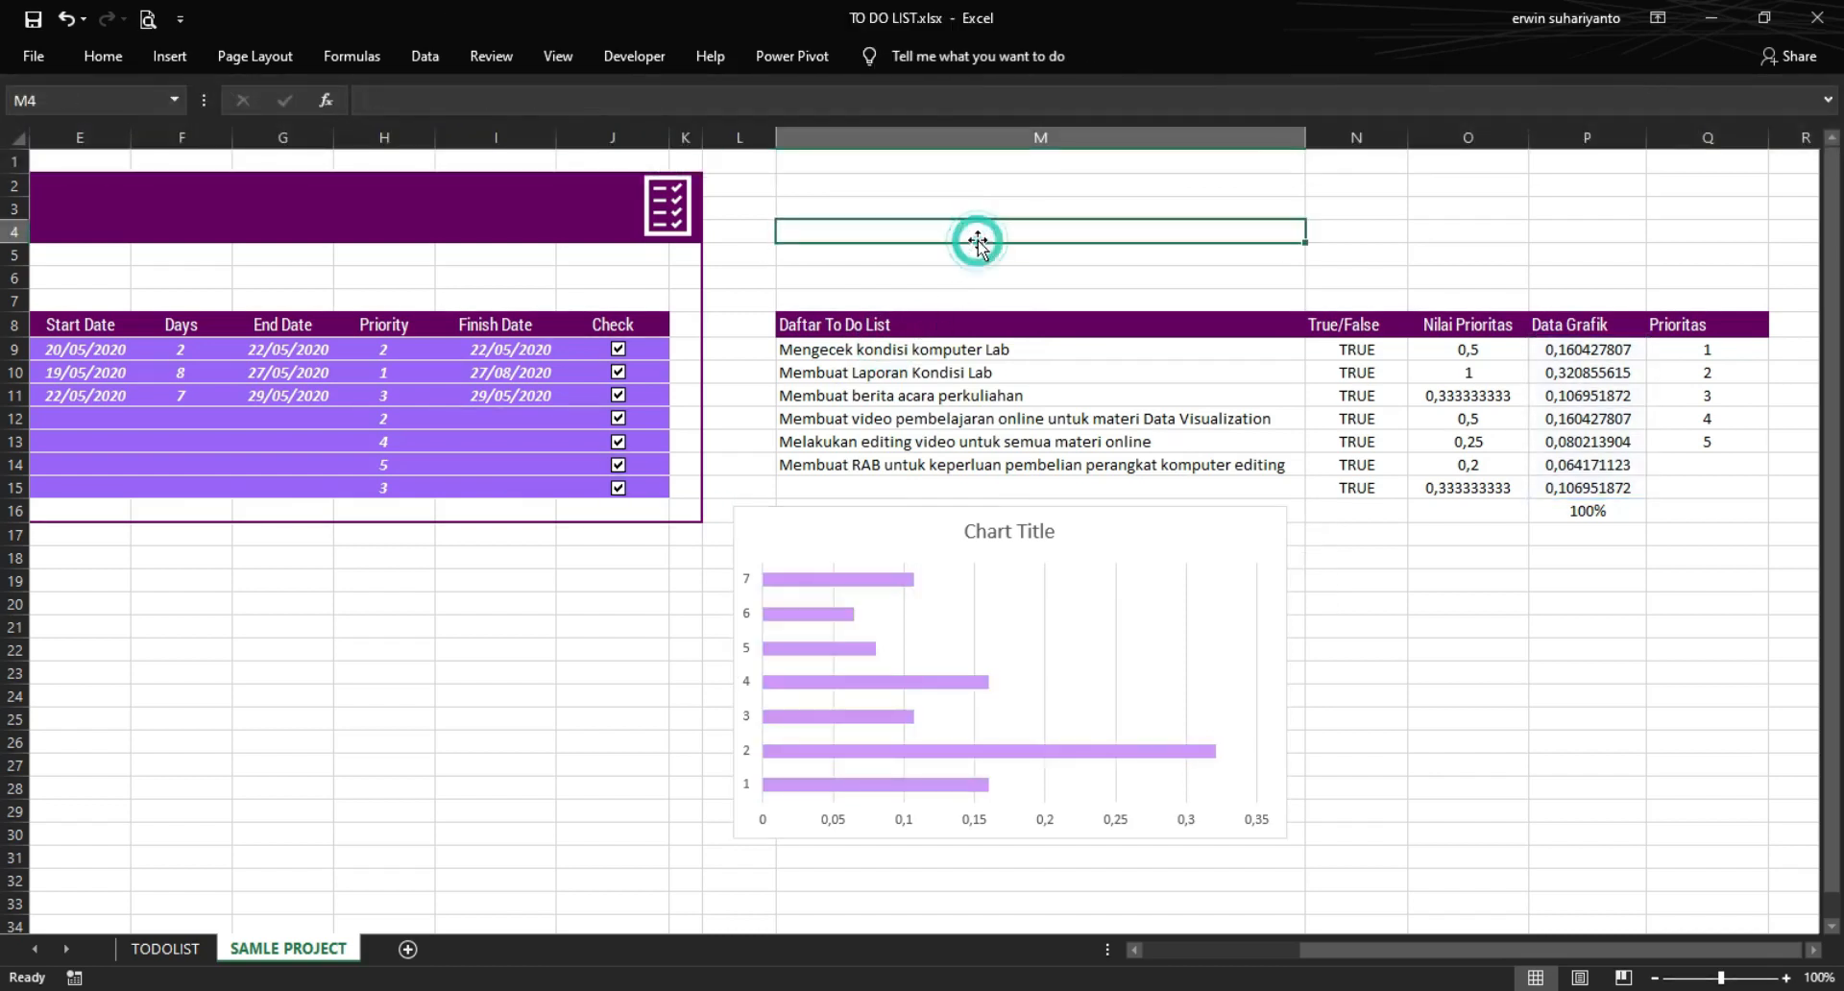
- Delete the chart's vertical axis labels and title, and move the chart up over the lower rows of the Daftar To Do List table
click(750, 590)
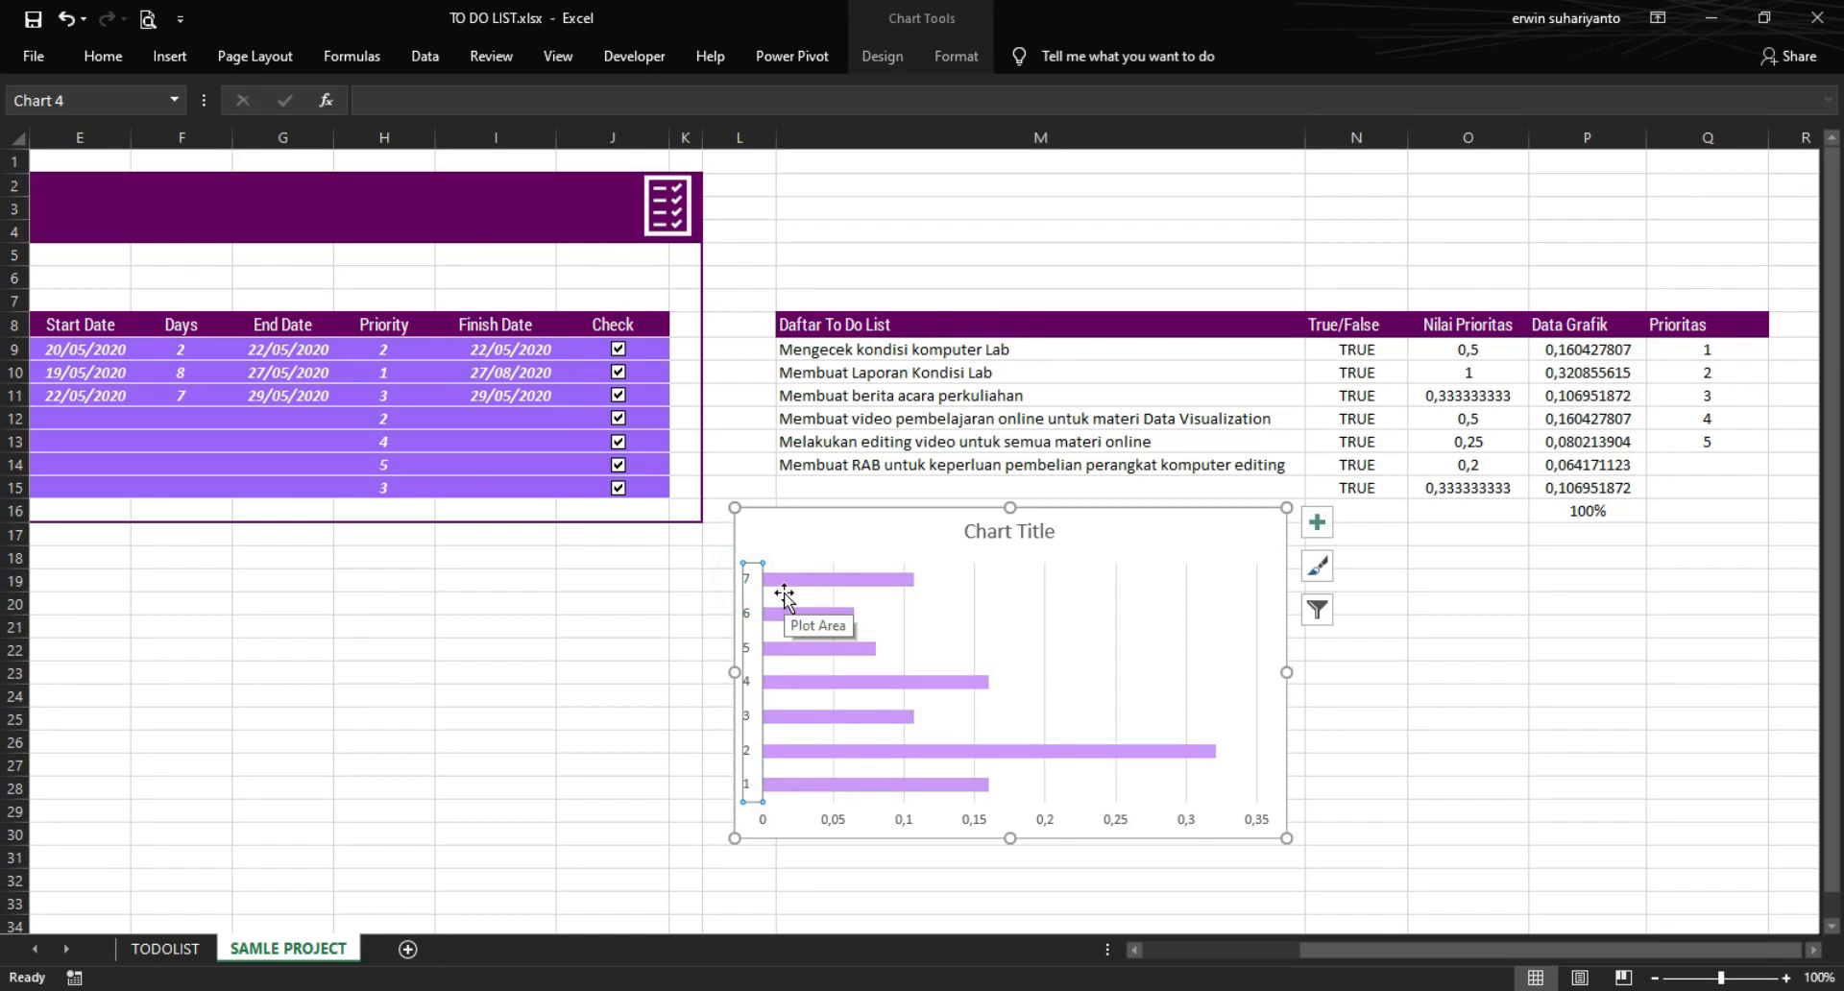
key(Delete)
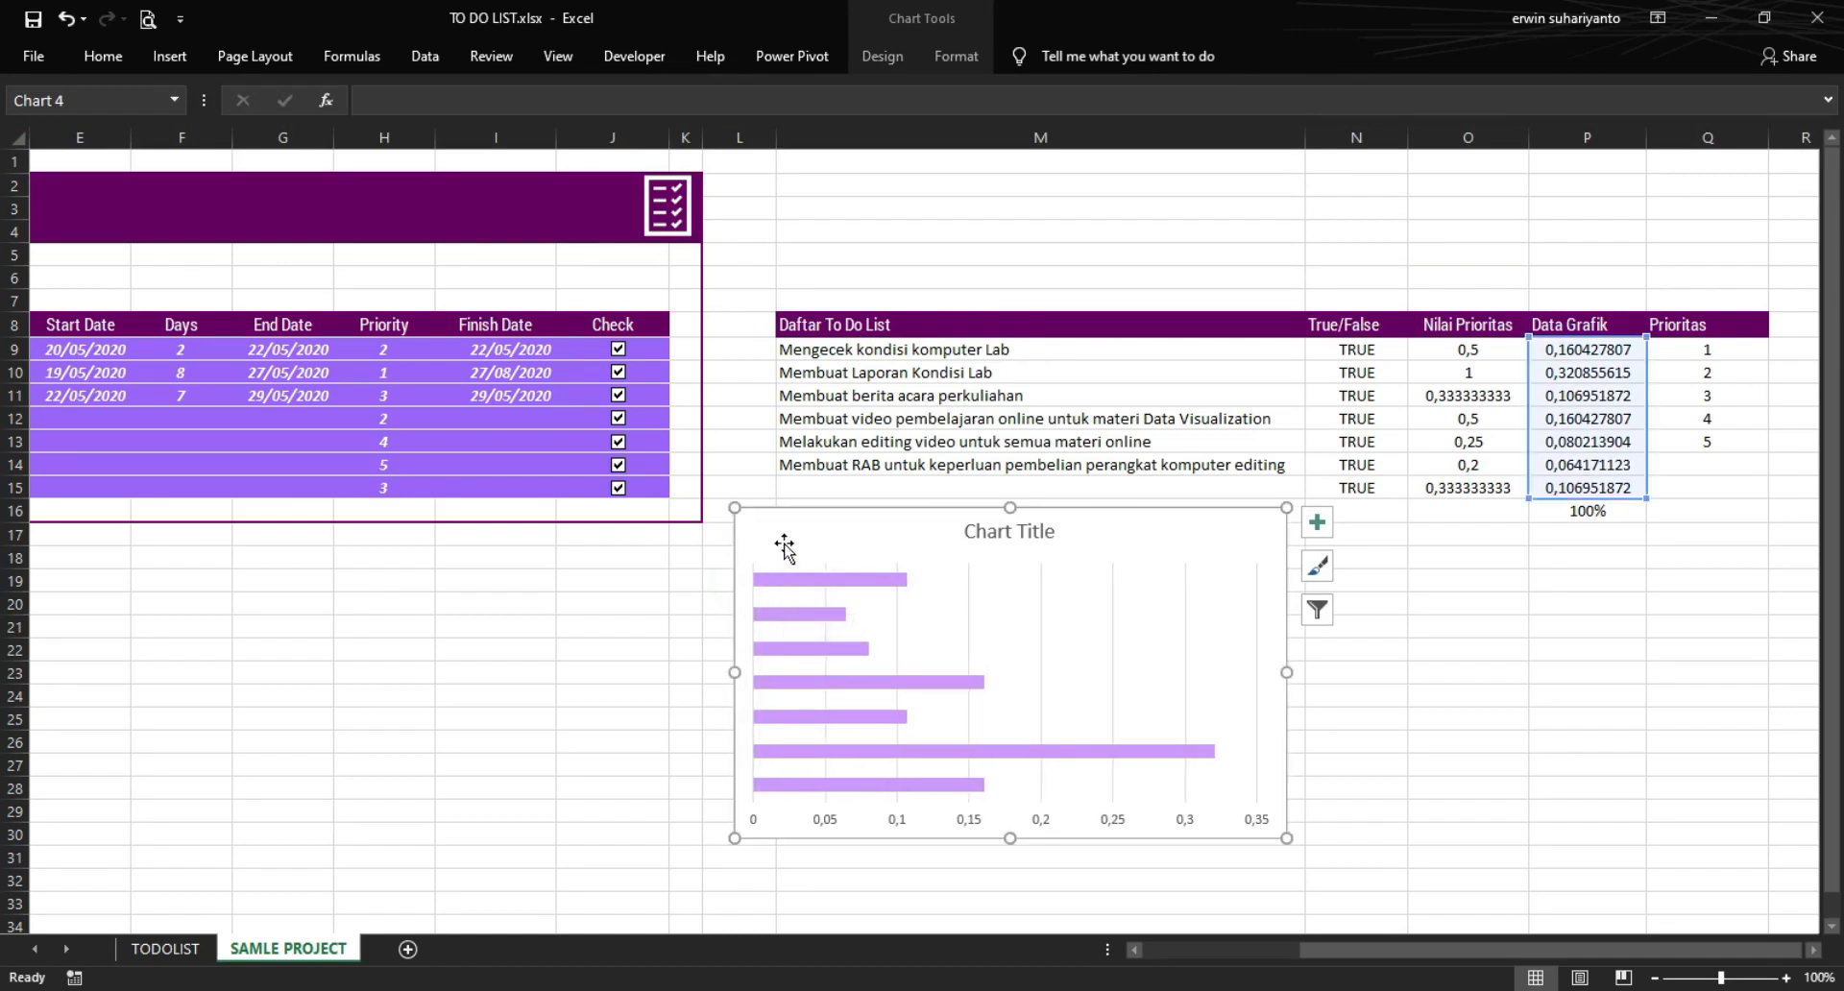
click(806, 519)
drag(807, 519, 824, 446)
click(992, 485)
key(Delete)
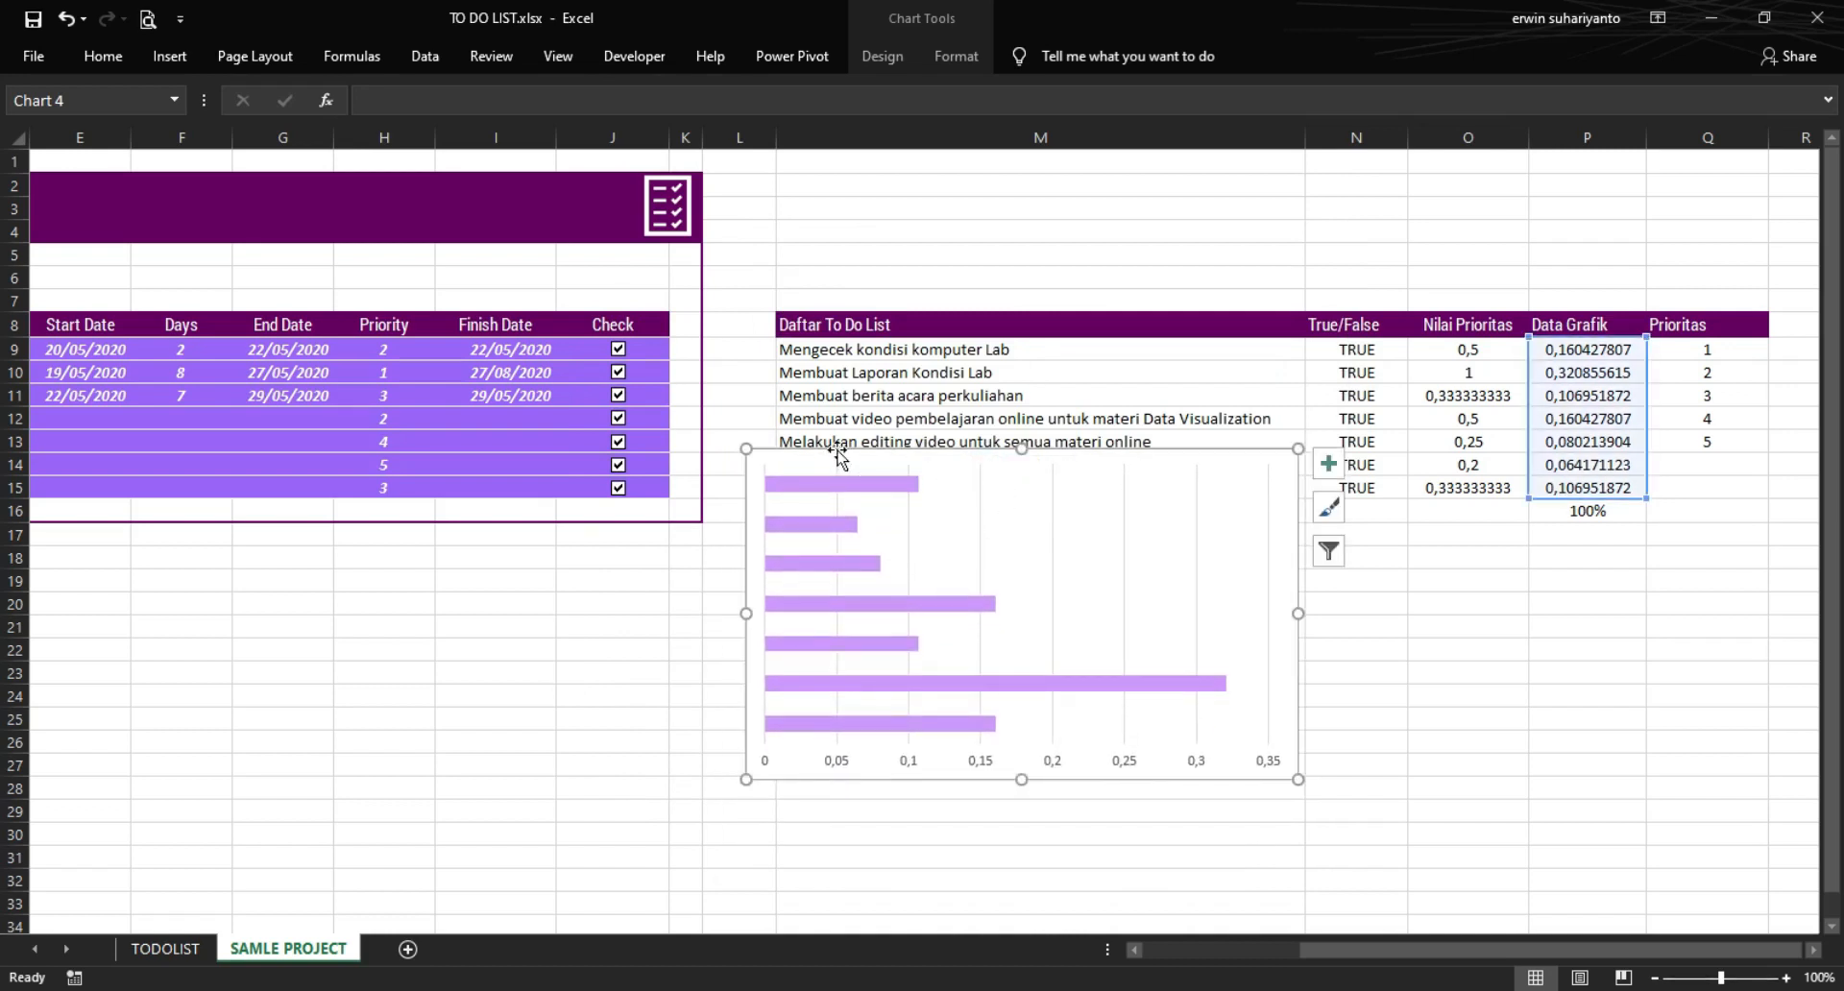
drag(803, 449, 851, 409)
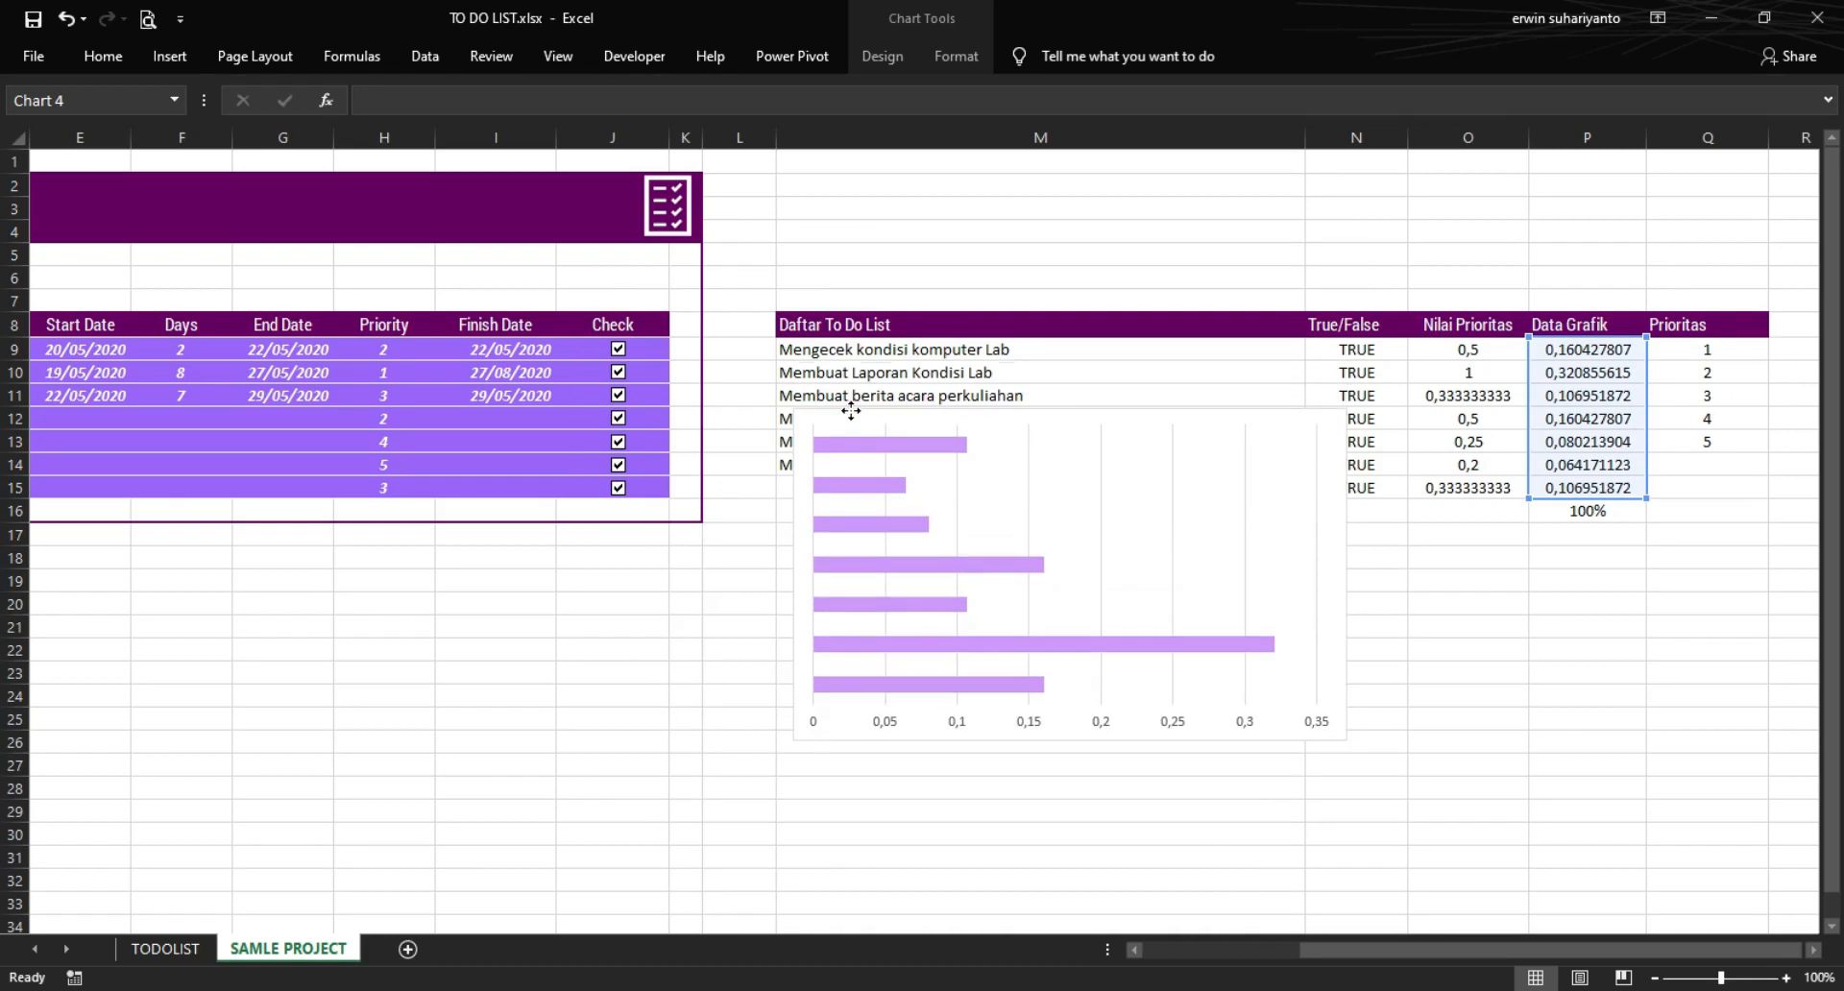
right_click(943, 450)
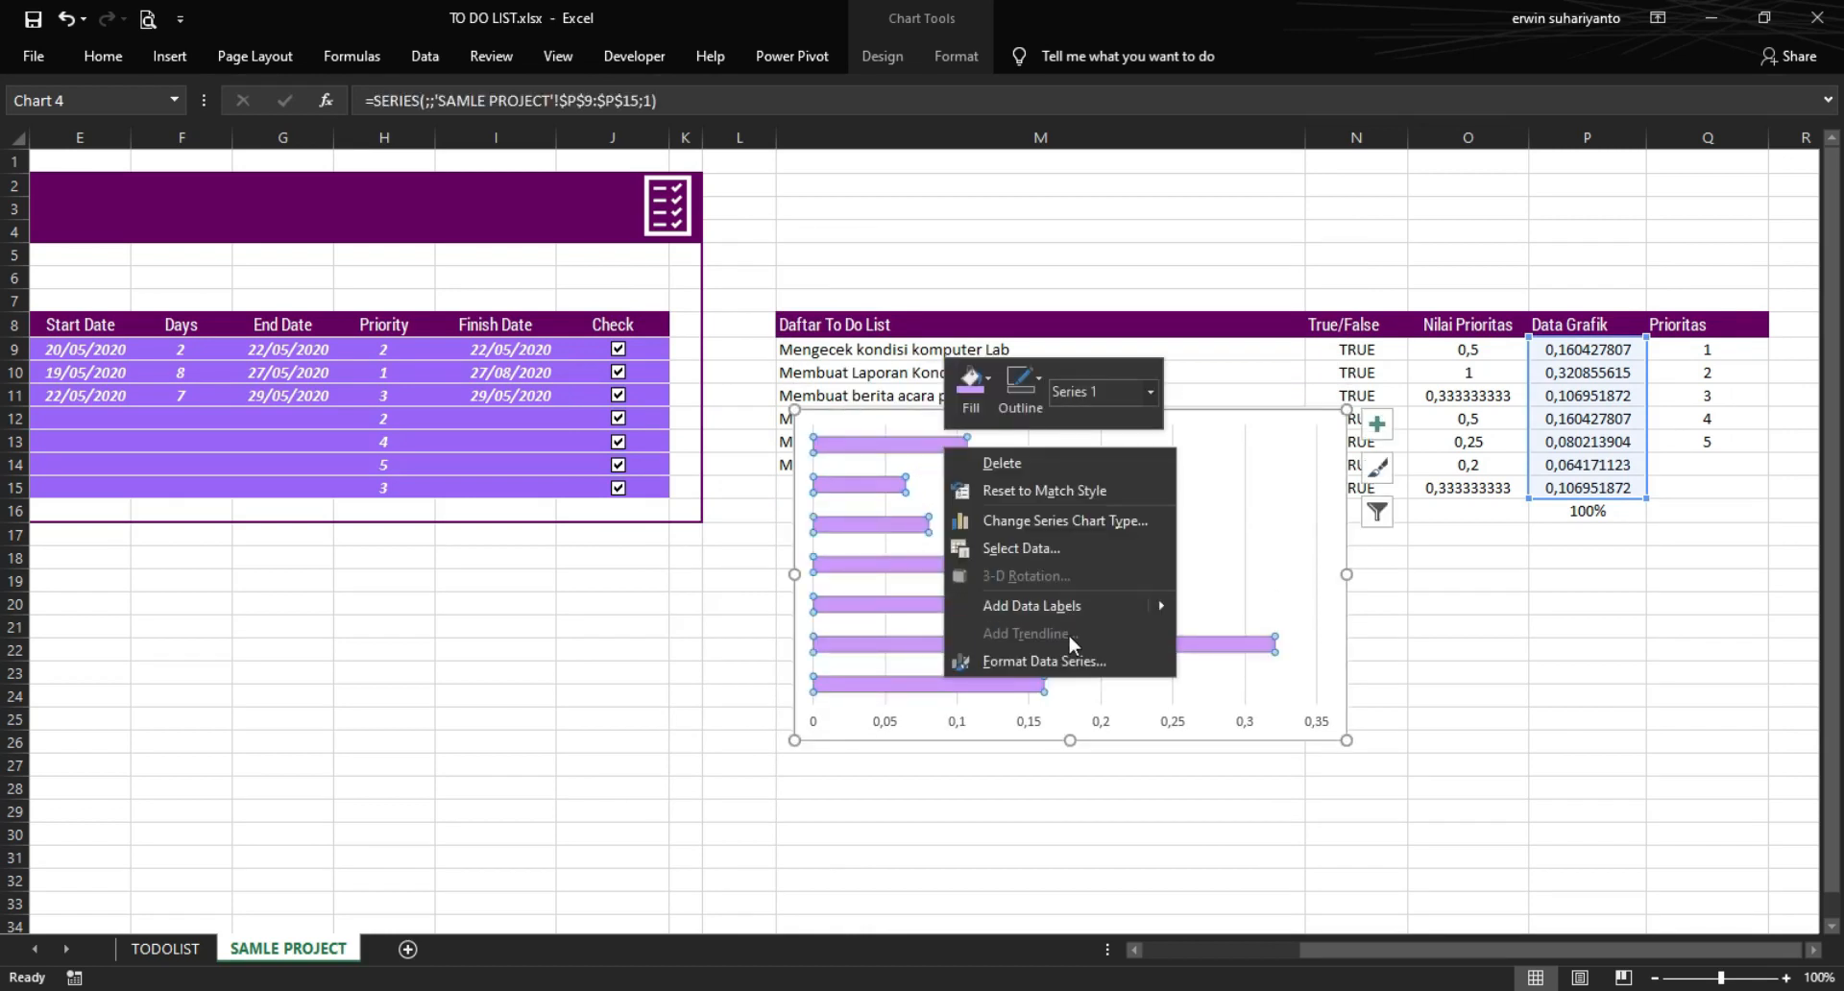
click(1065, 662)
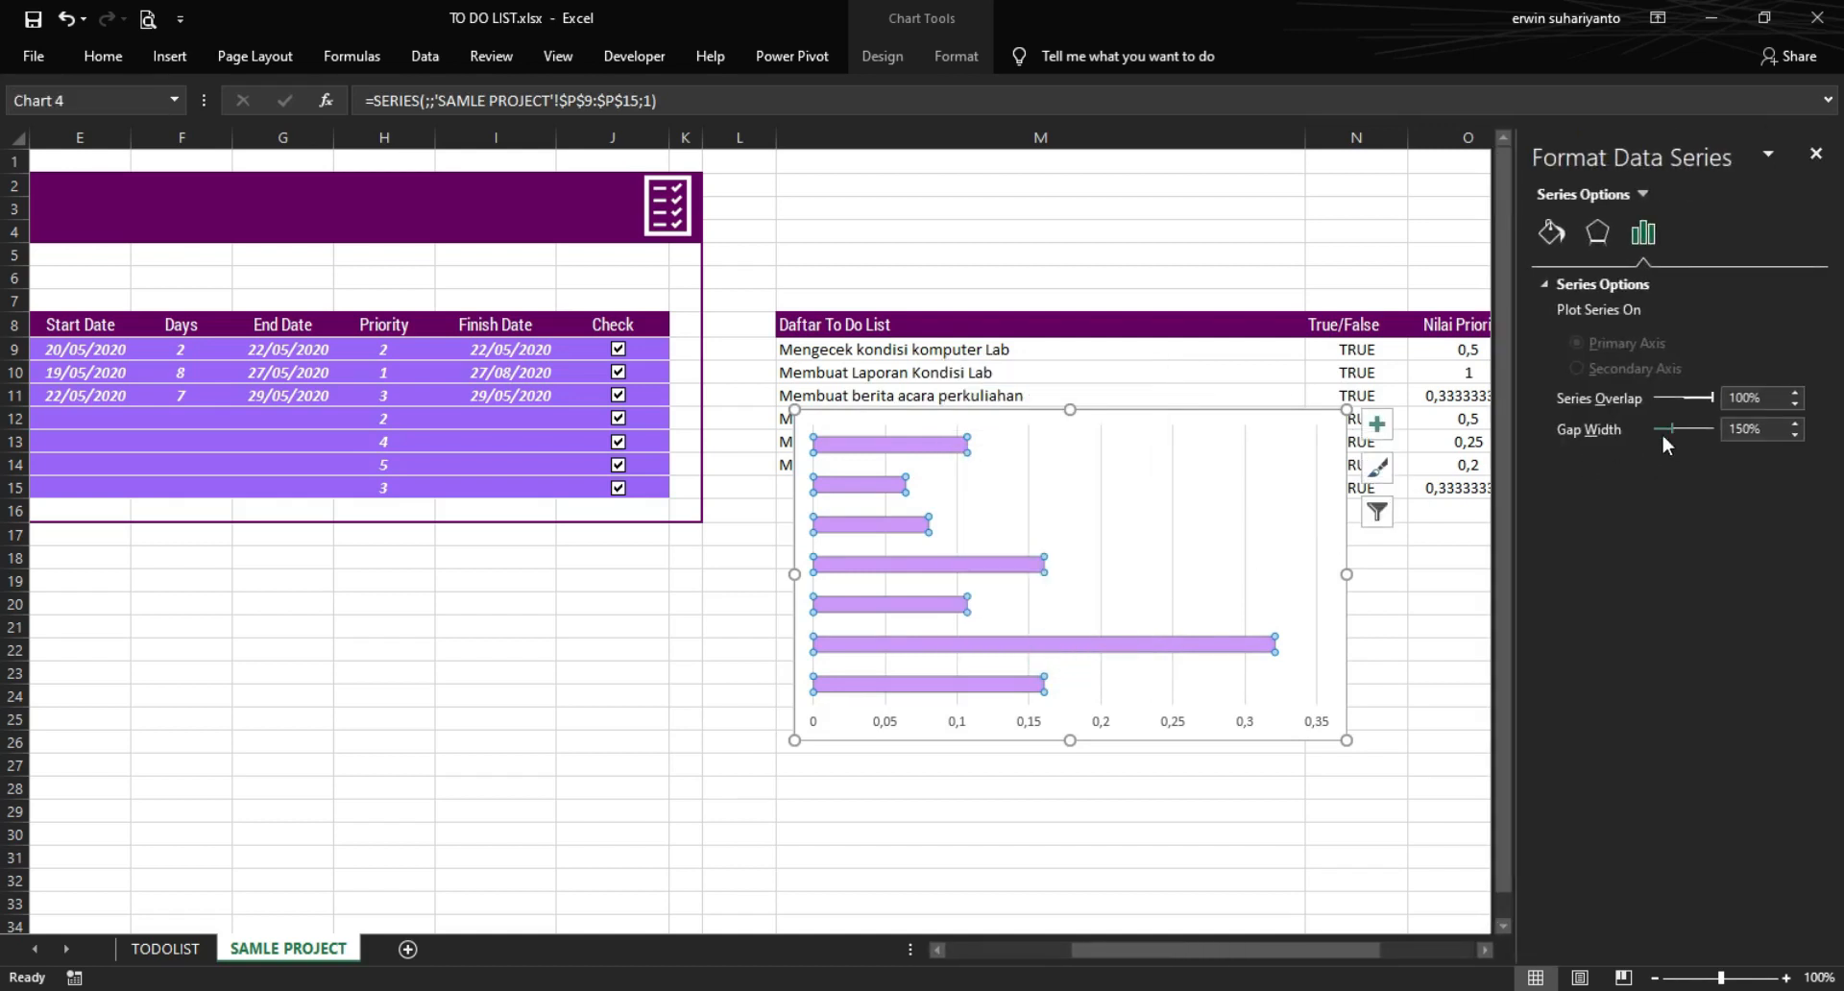
click(1815, 153)
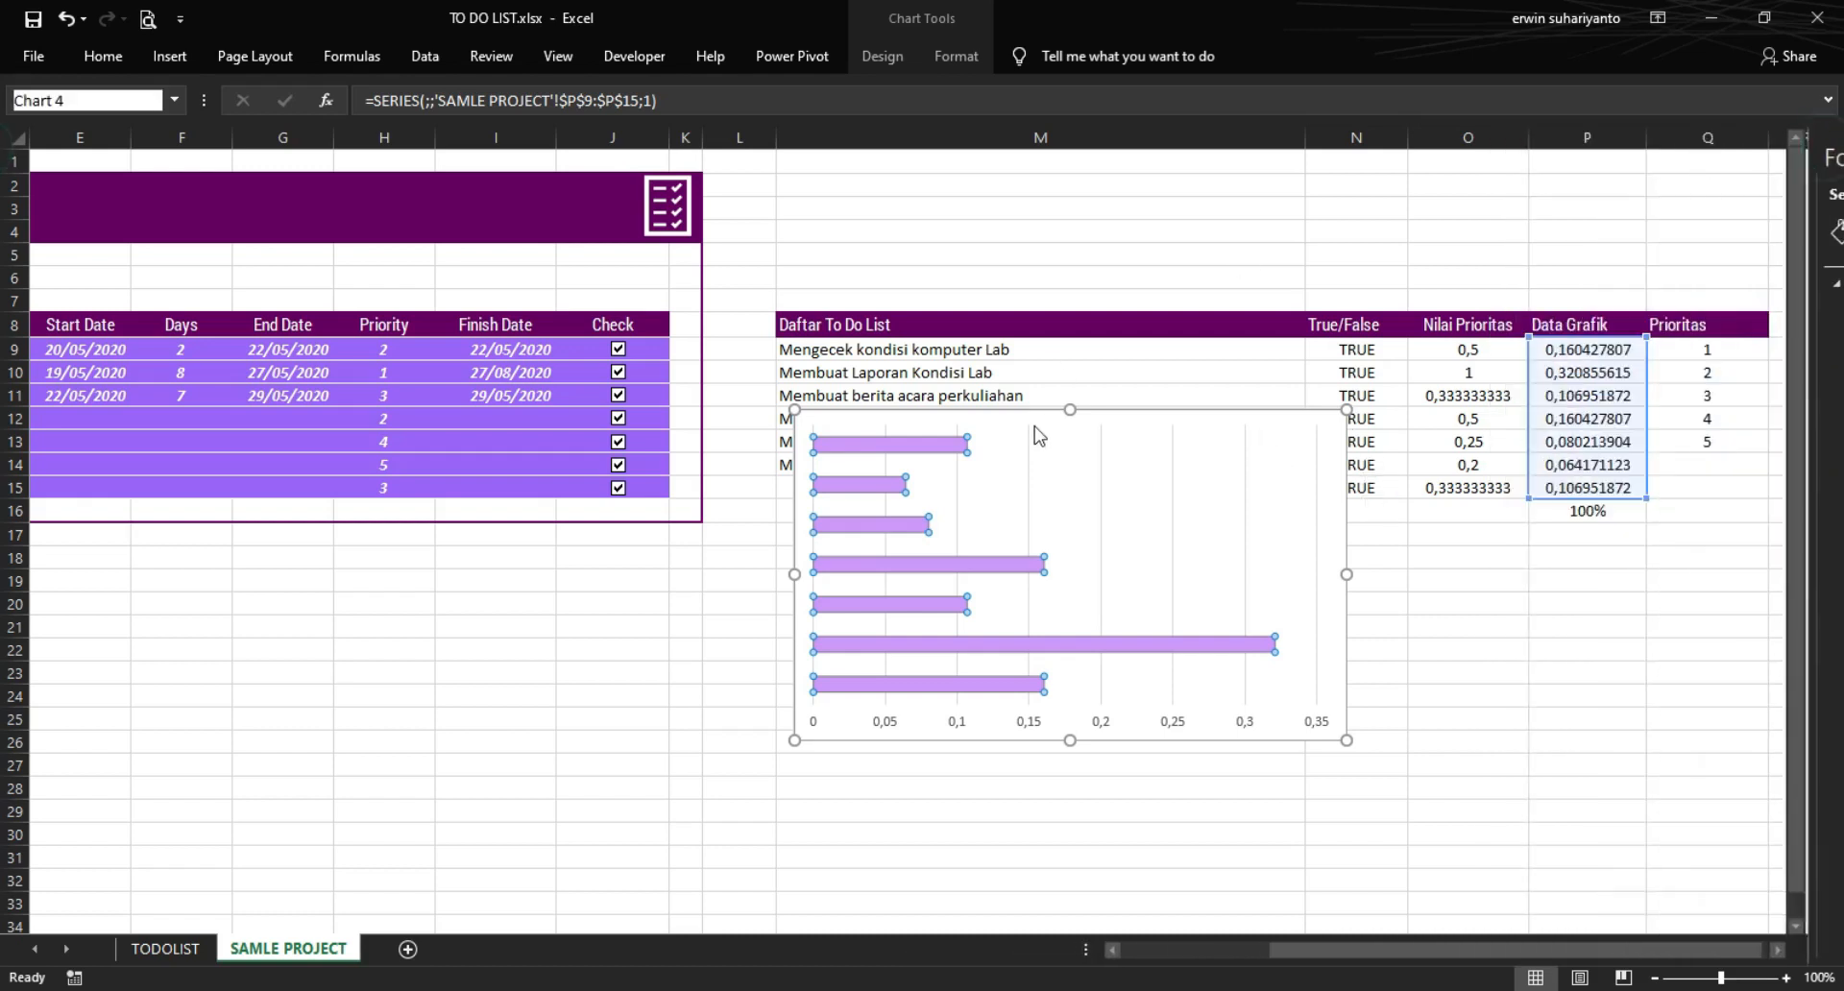
- Switch the rows and columns in the chart's data source so the seven values stack into a single bar
click(1038, 432)
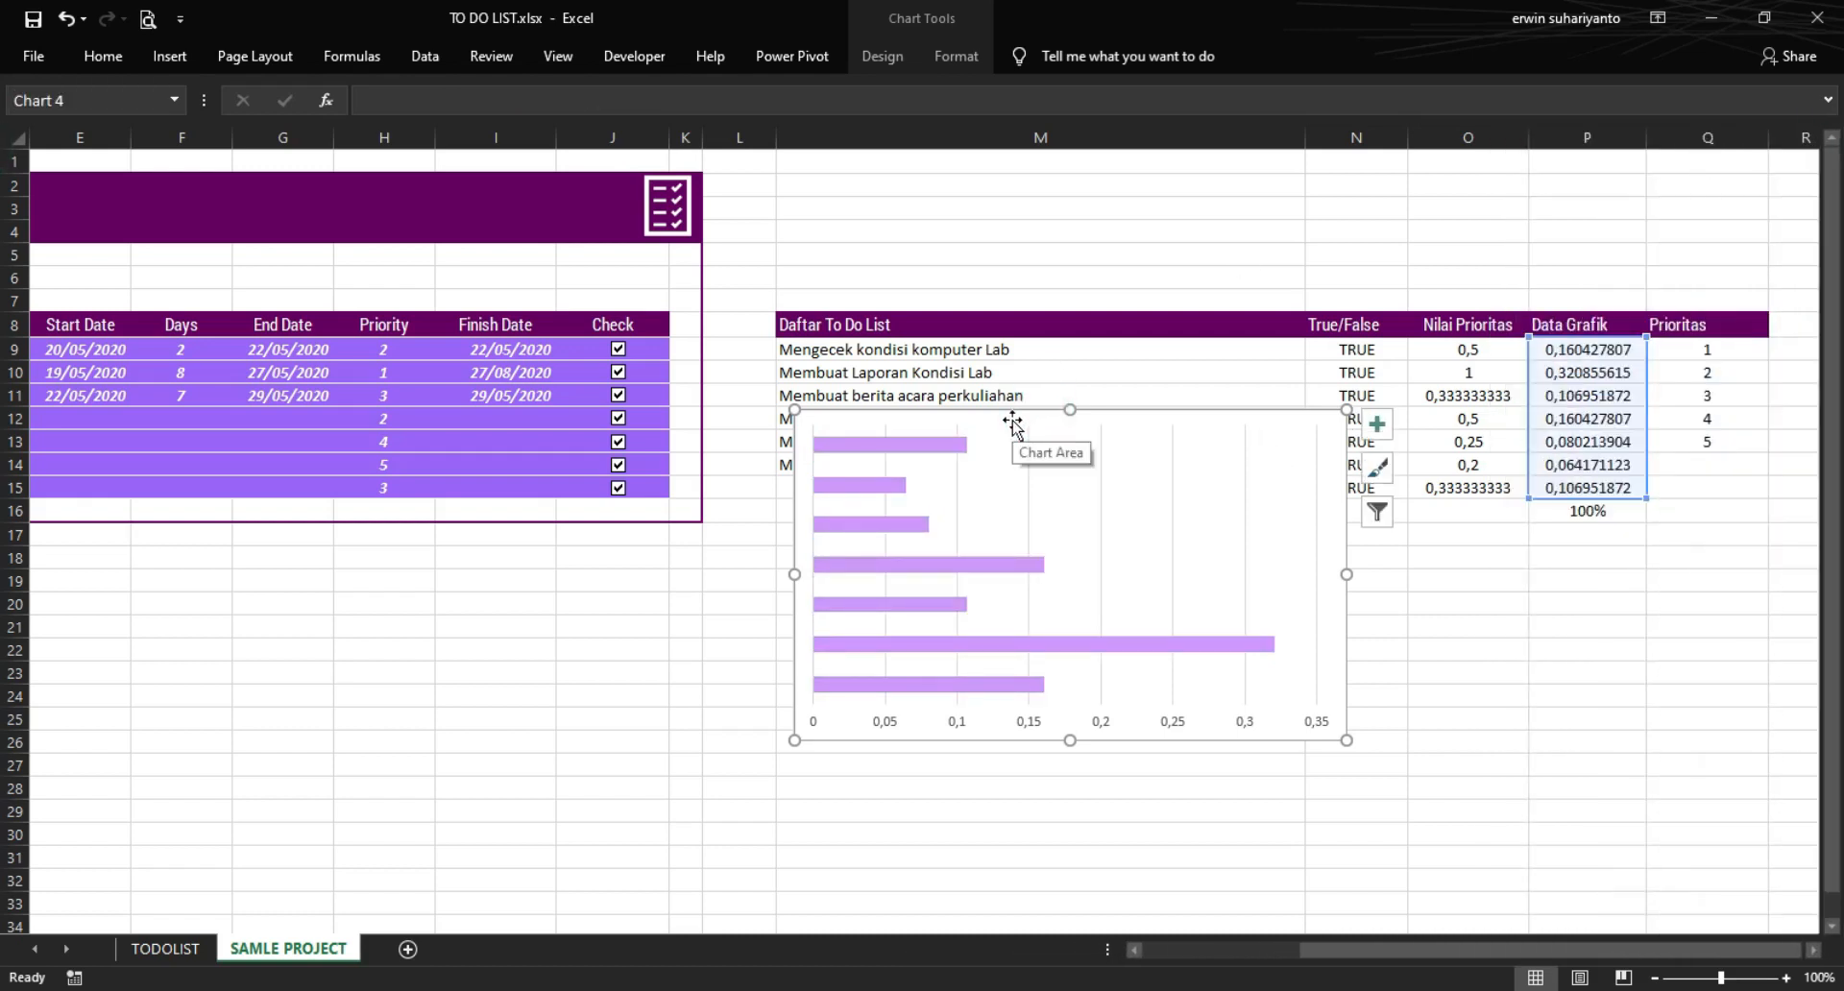
right_click(1012, 423)
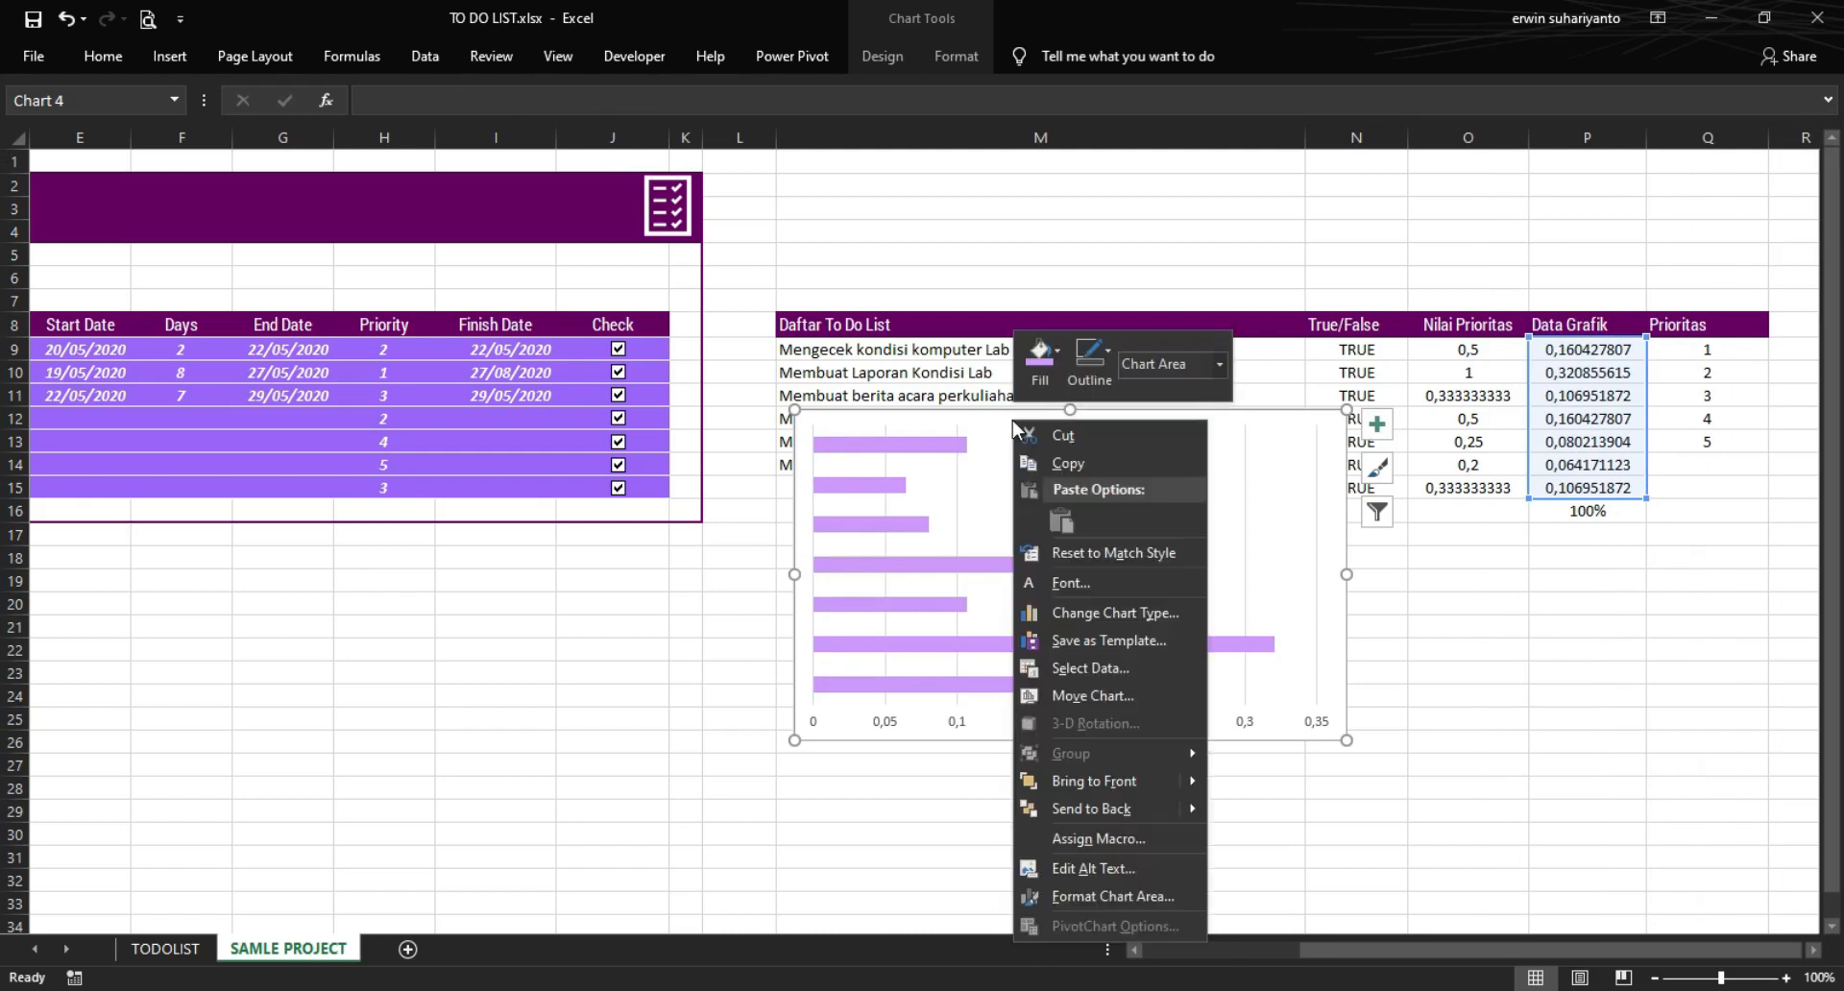
click(1093, 667)
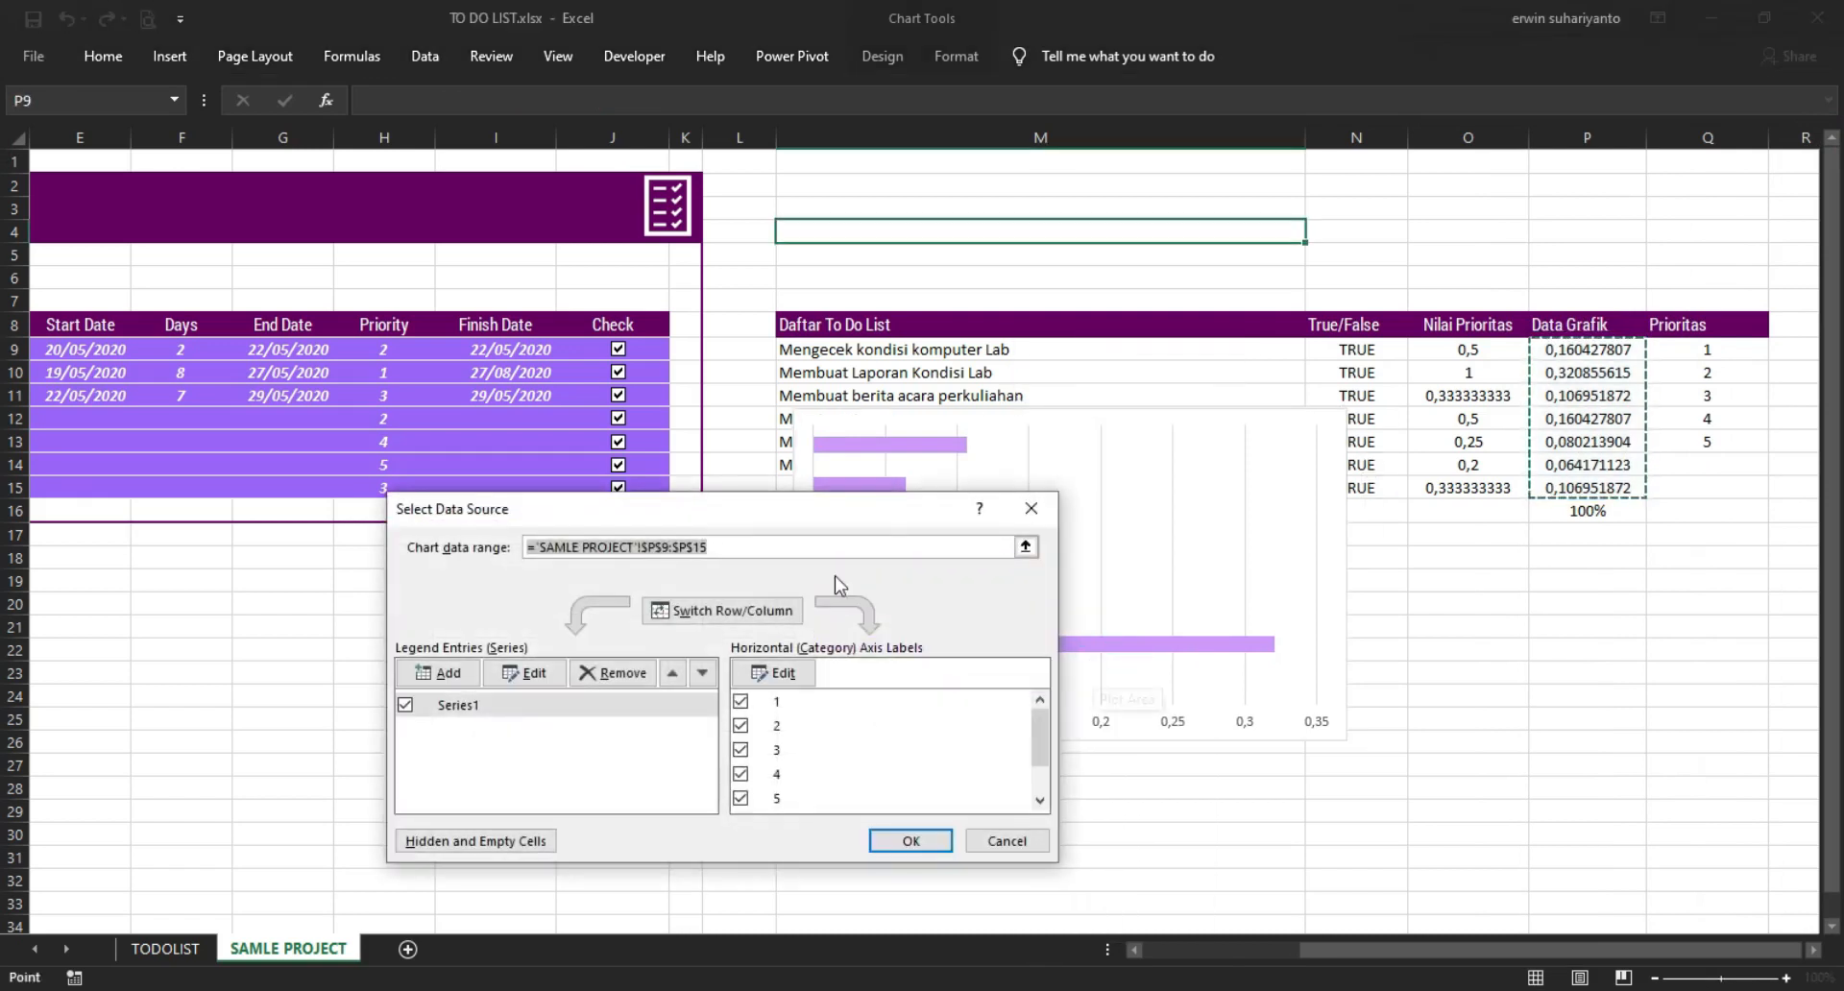
drag(768, 512, 1236, 337)
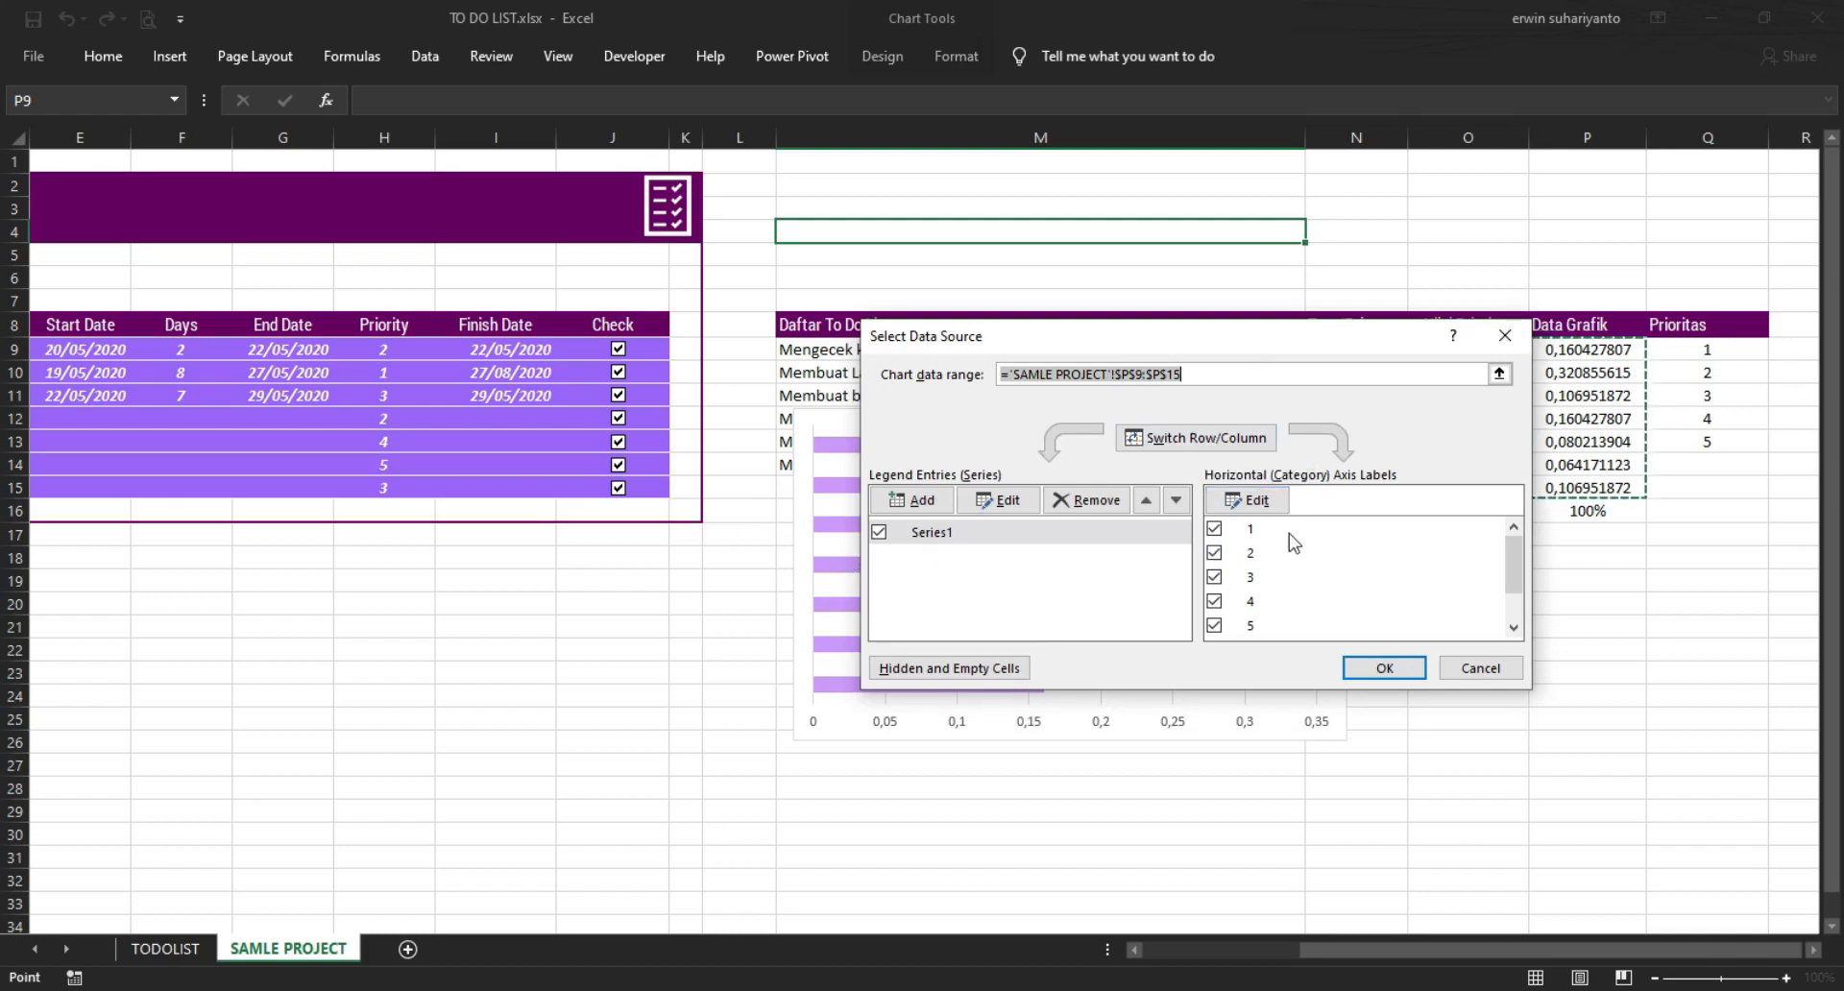
click(1220, 441)
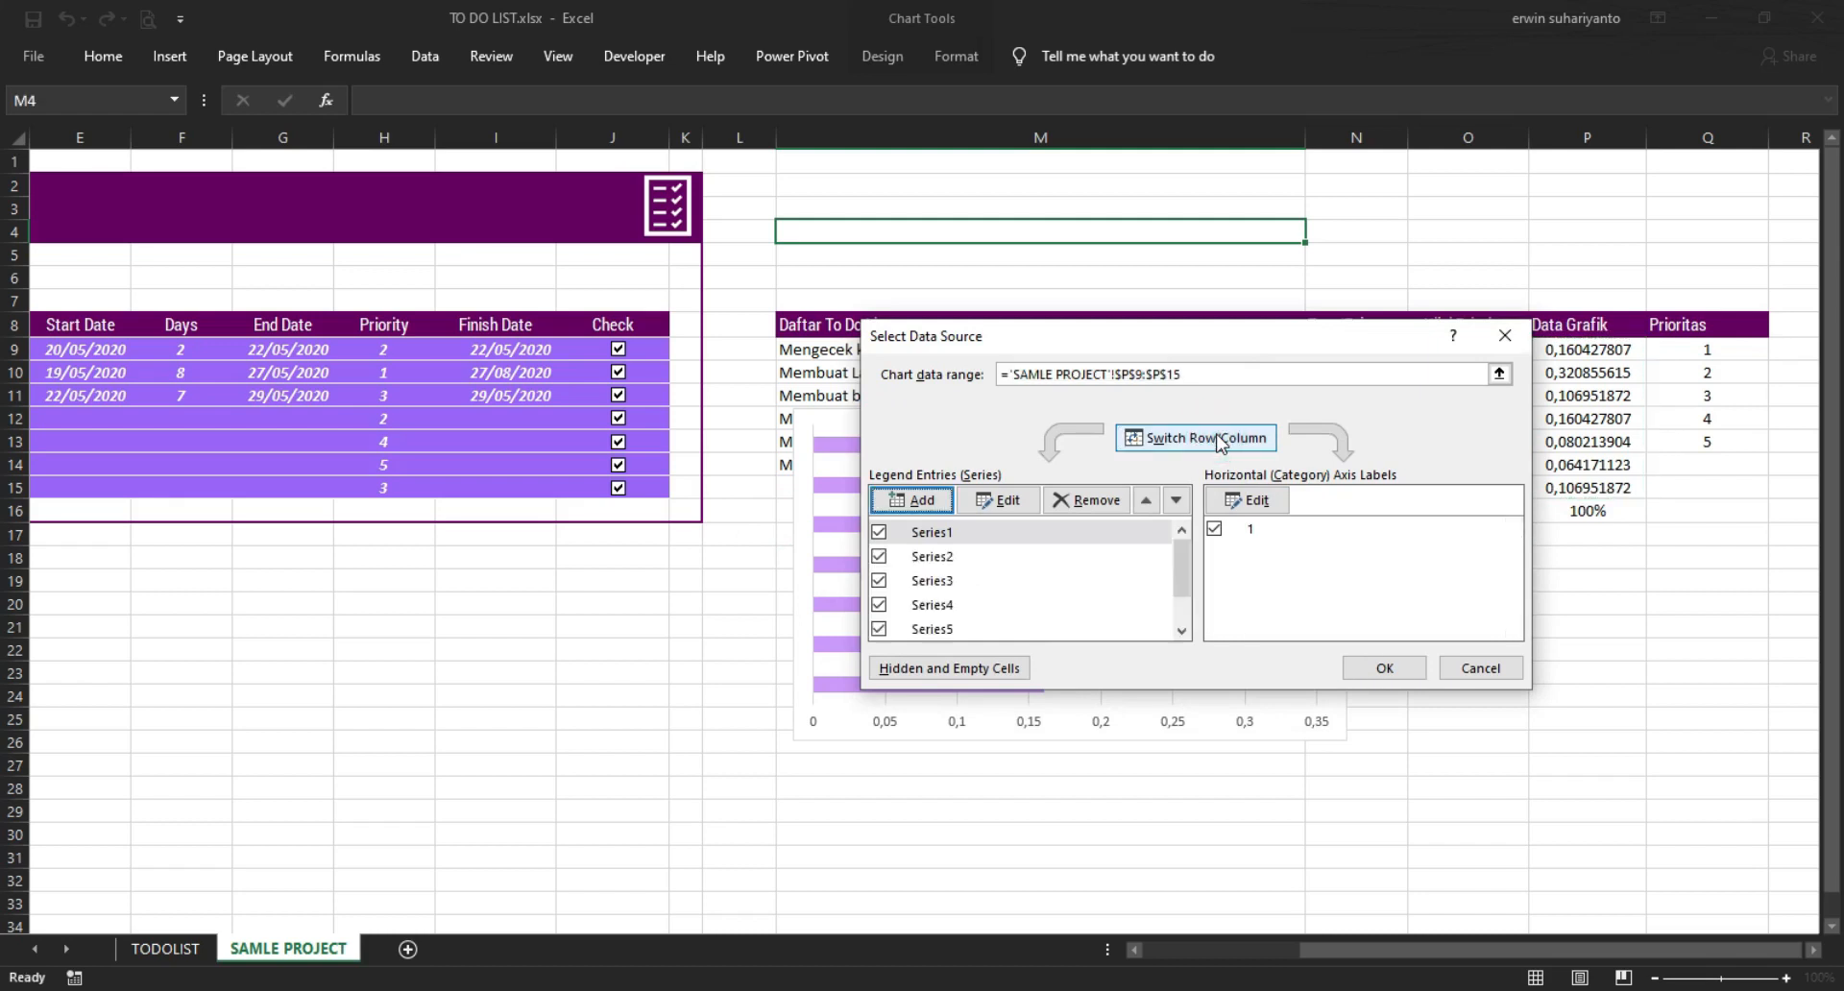
click(1386, 668)
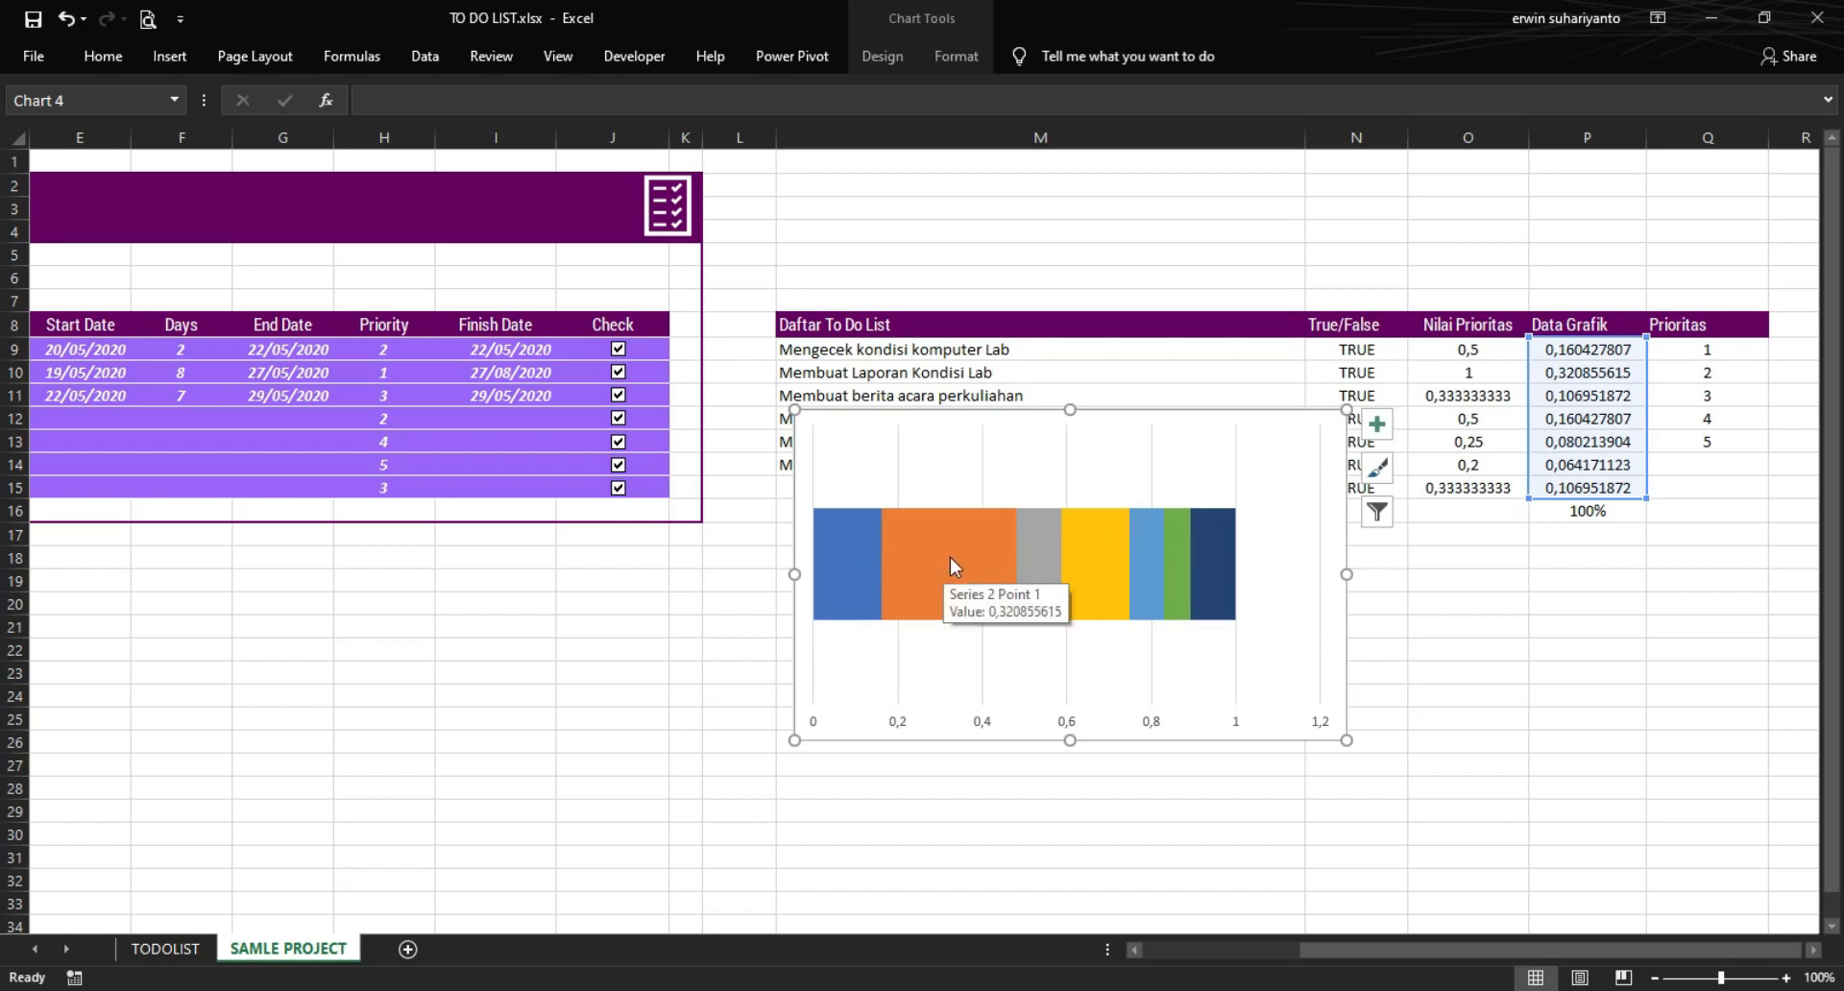
- Fill the first three segments of the stacked bar with the same light purple
click(848, 529)
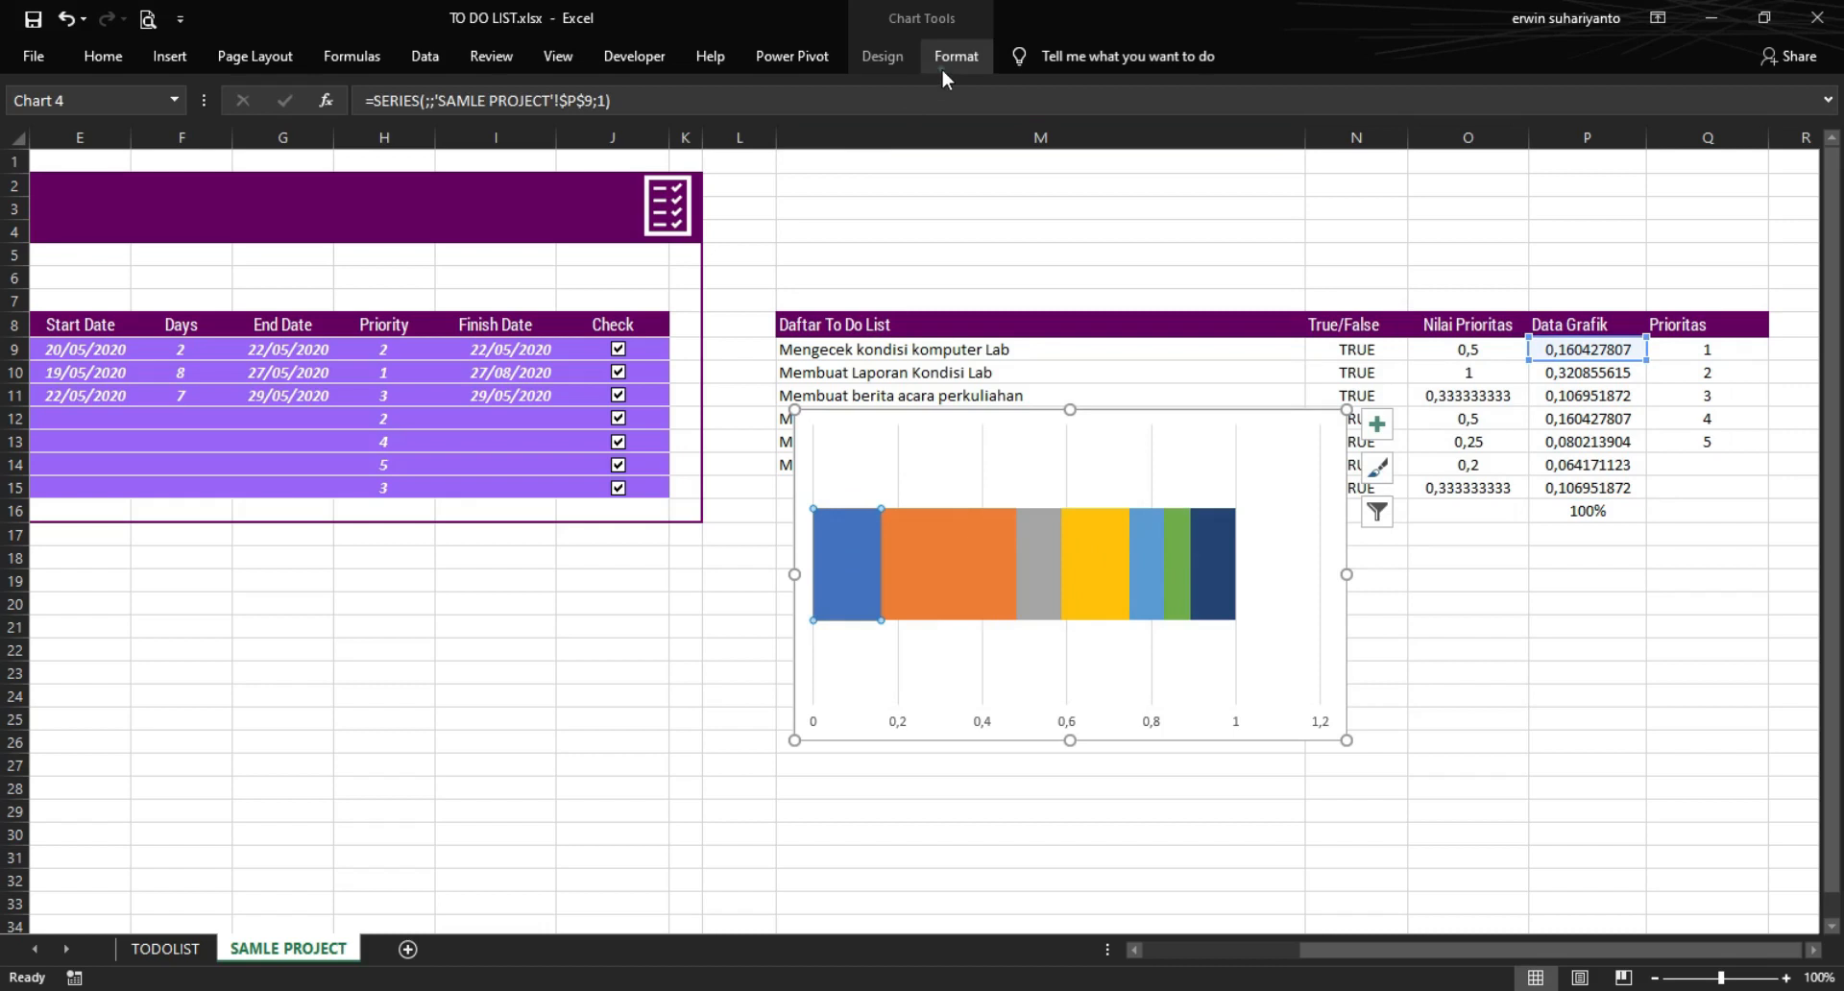
click(941, 67)
click(849, 90)
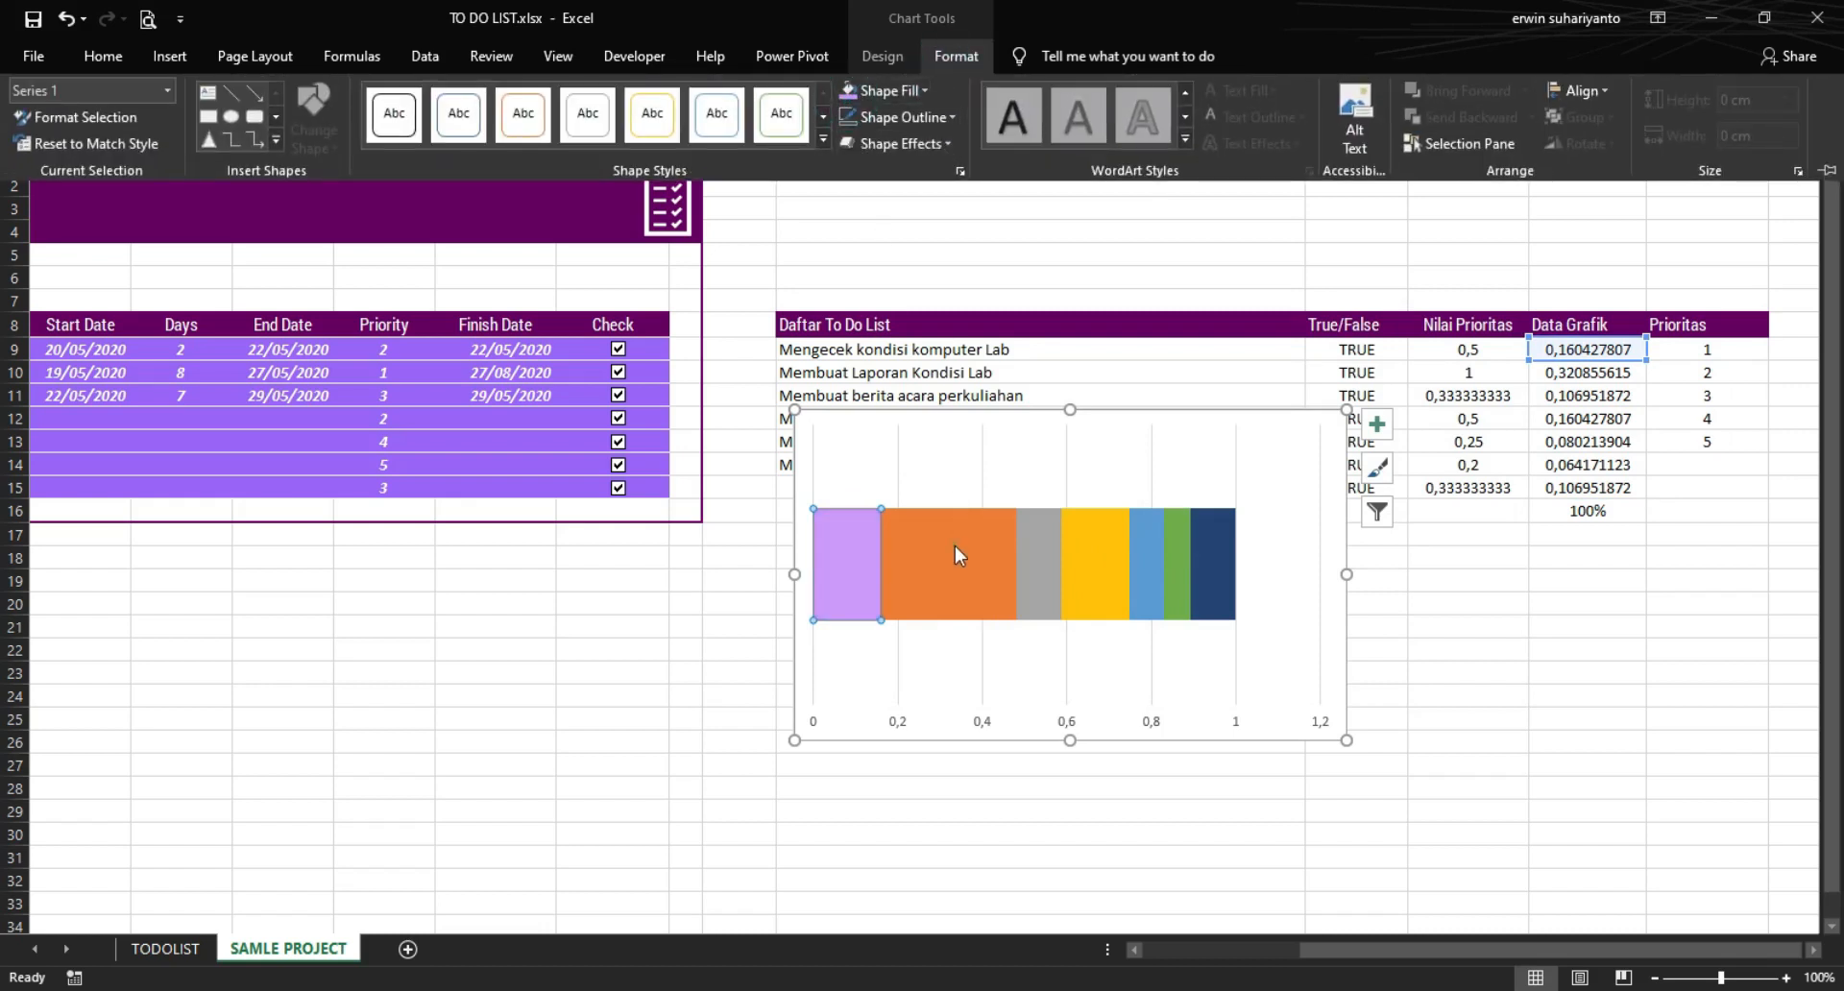
click(955, 545)
click(954, 56)
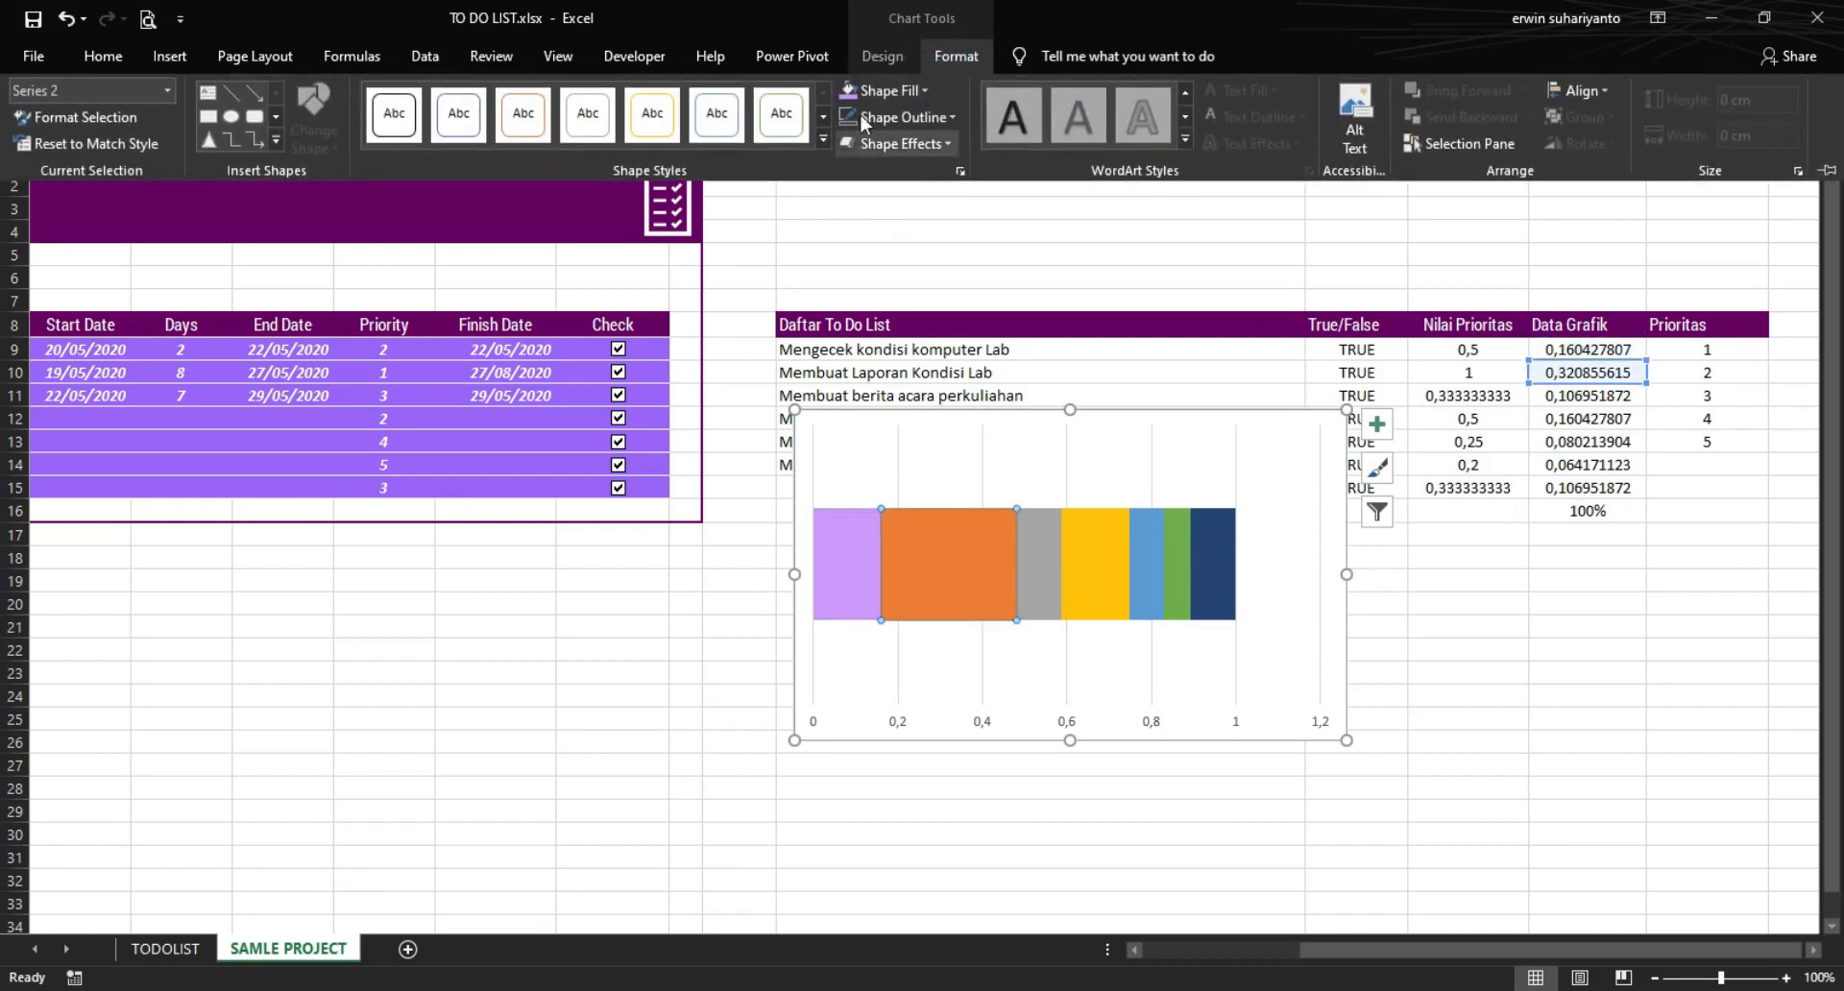
click(849, 90)
click(1039, 533)
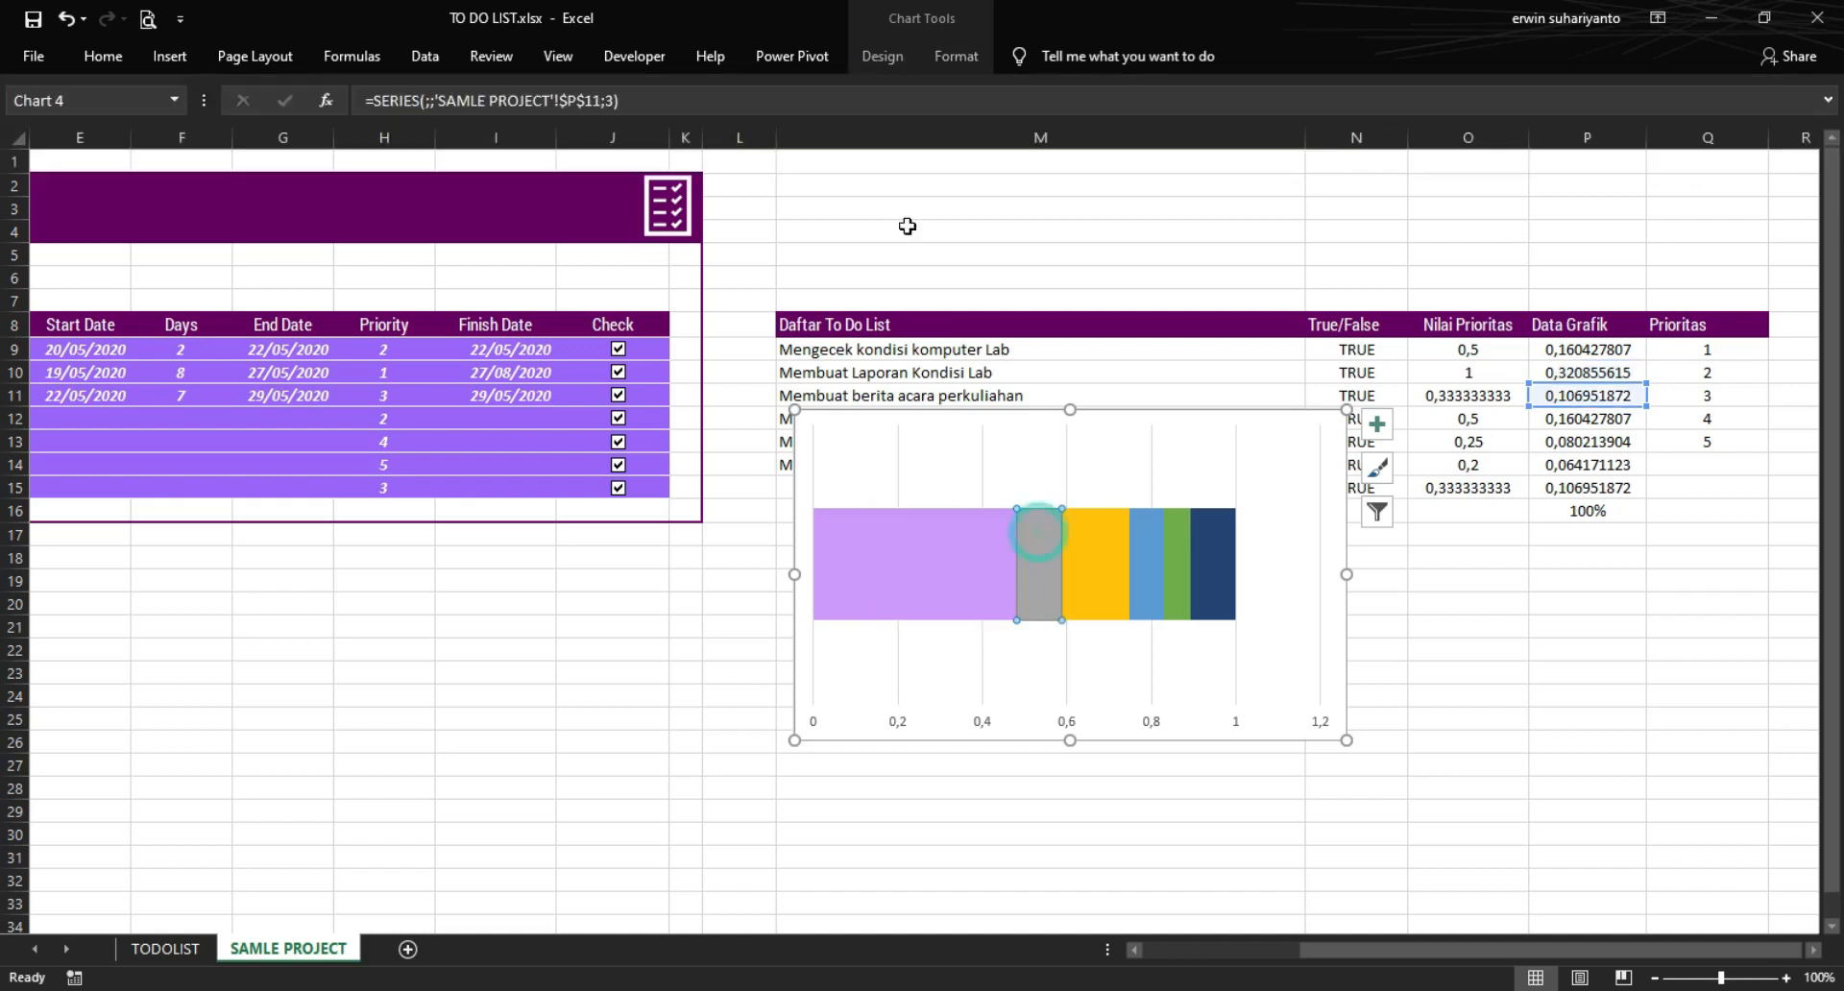
click(955, 55)
click(849, 90)
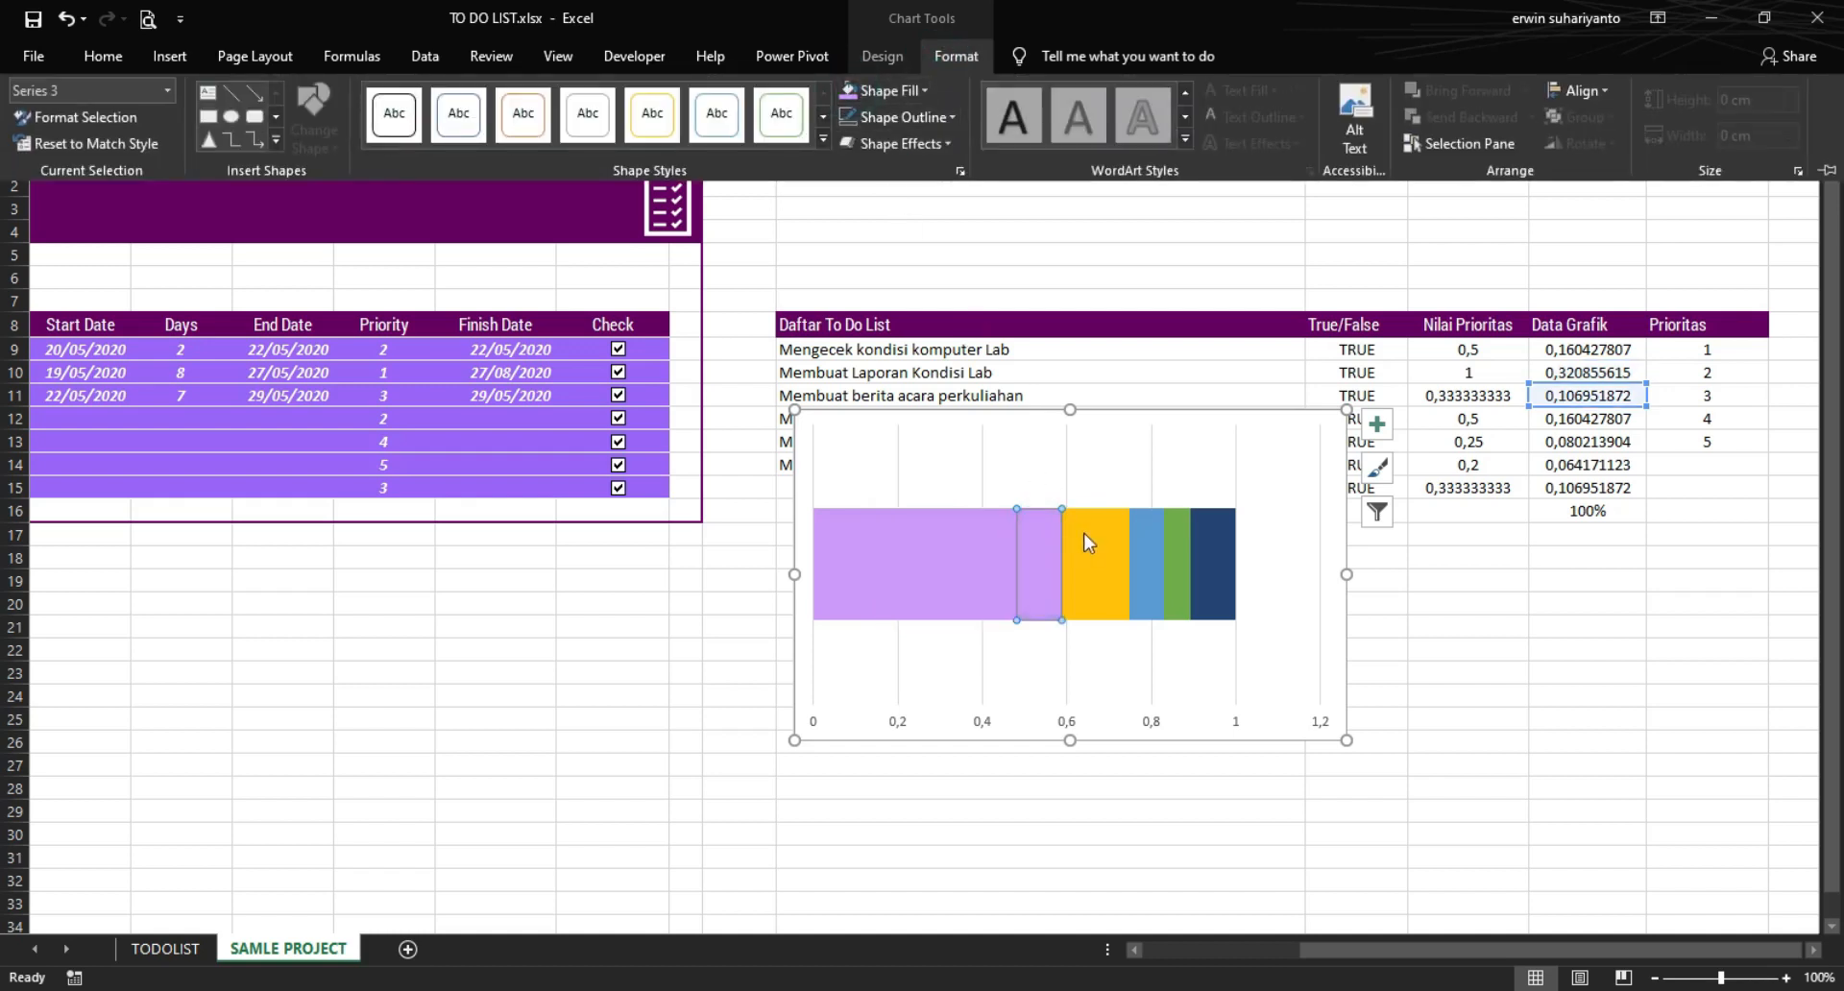
- Fill the fourth and fifth segments of the stacked bar with the same light purple
click(1088, 542)
click(954, 56)
click(849, 91)
click(1162, 524)
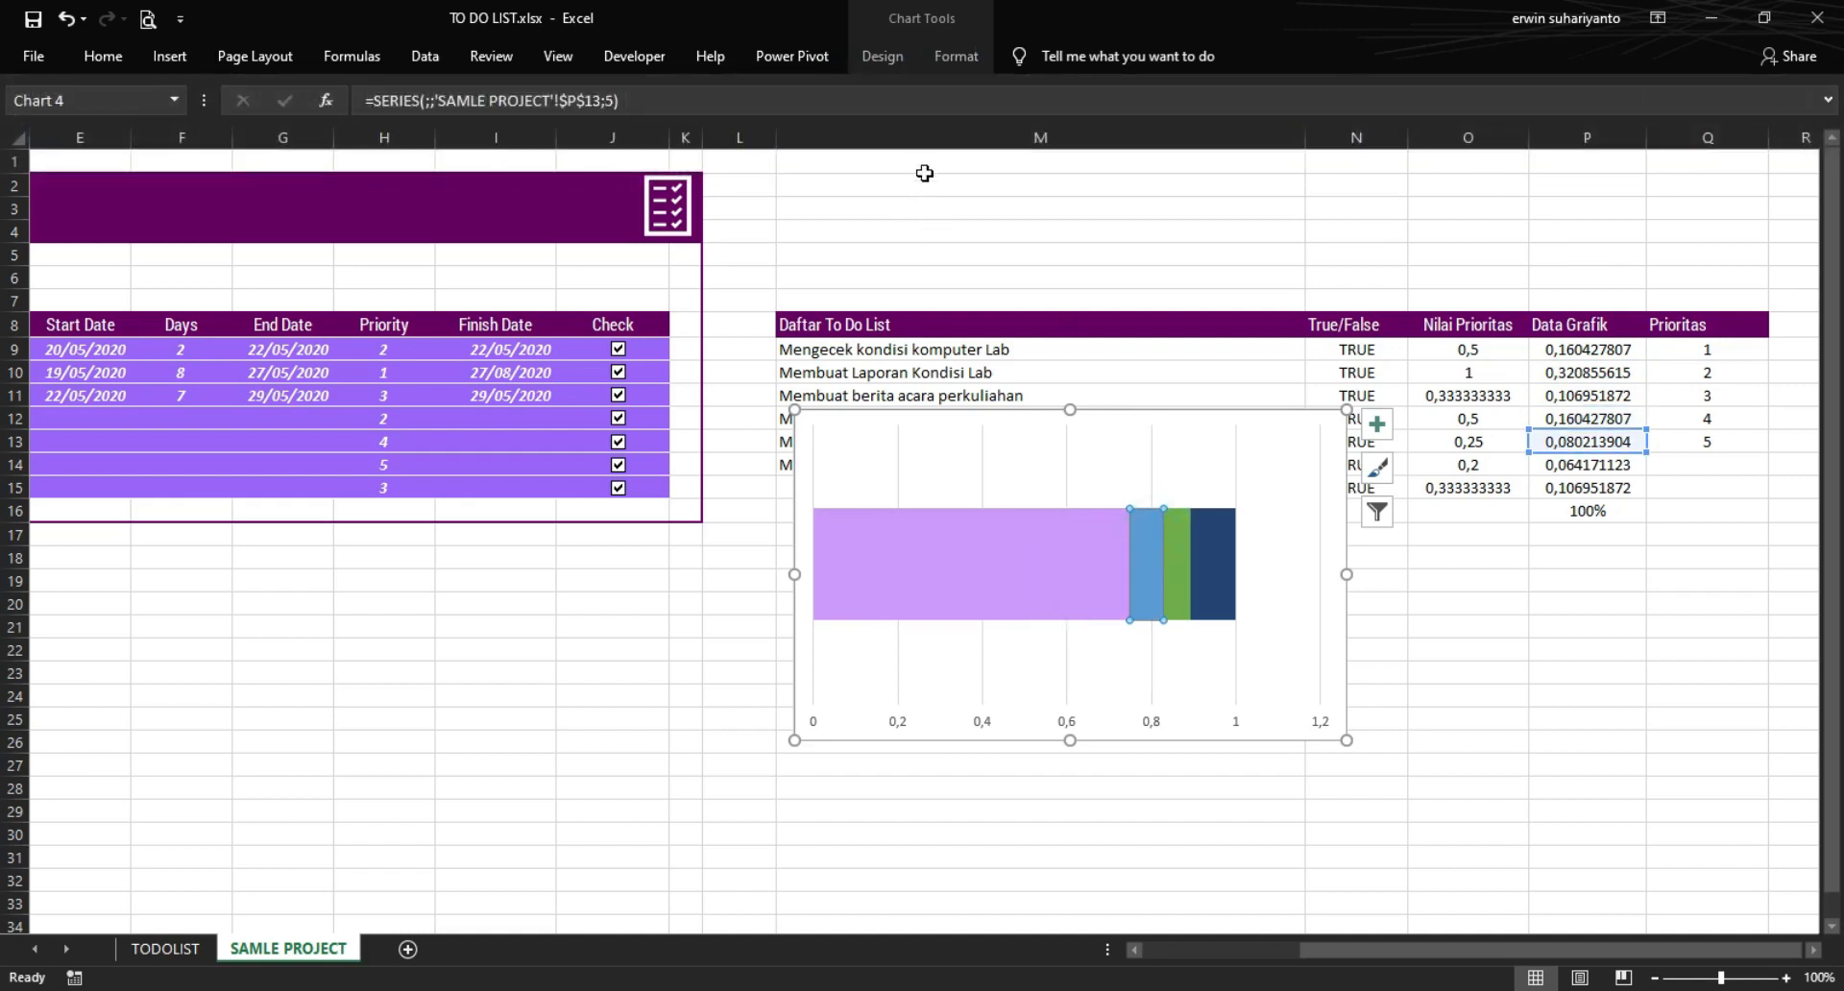
click(945, 65)
click(849, 91)
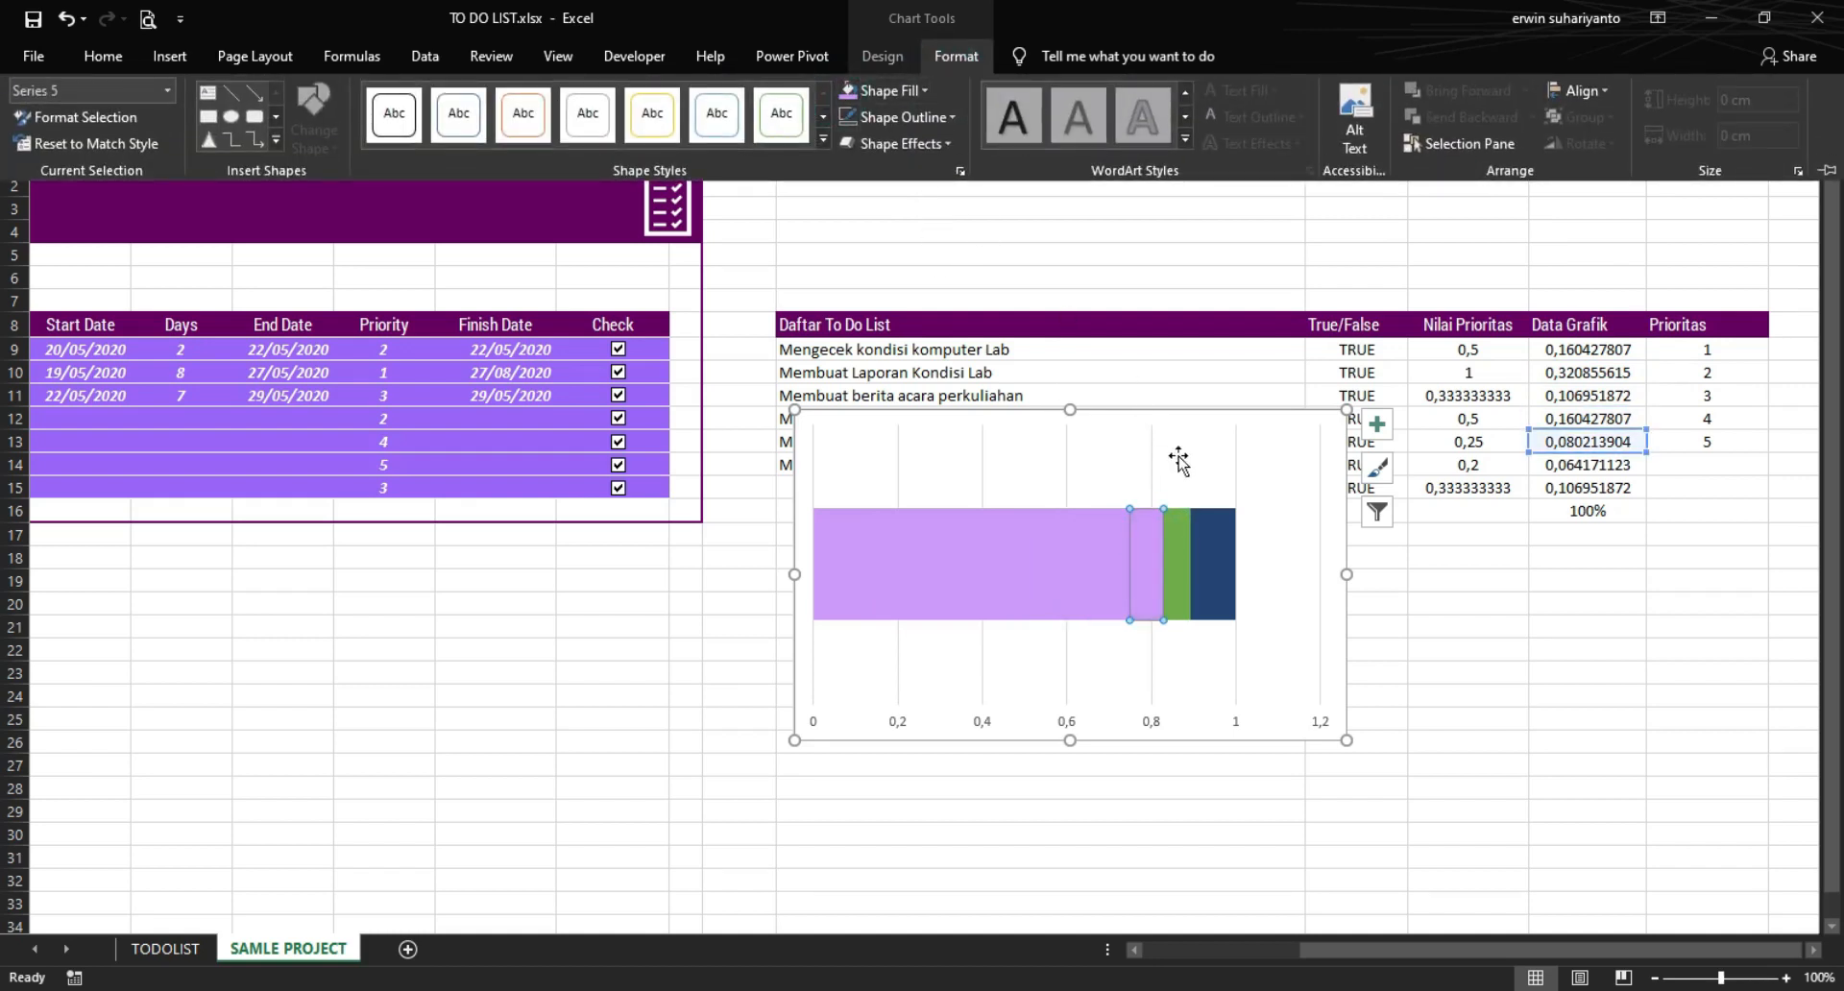
- Fill the sixth and seventh segments of the stacked bar with the same light purple
click(1177, 526)
click(956, 56)
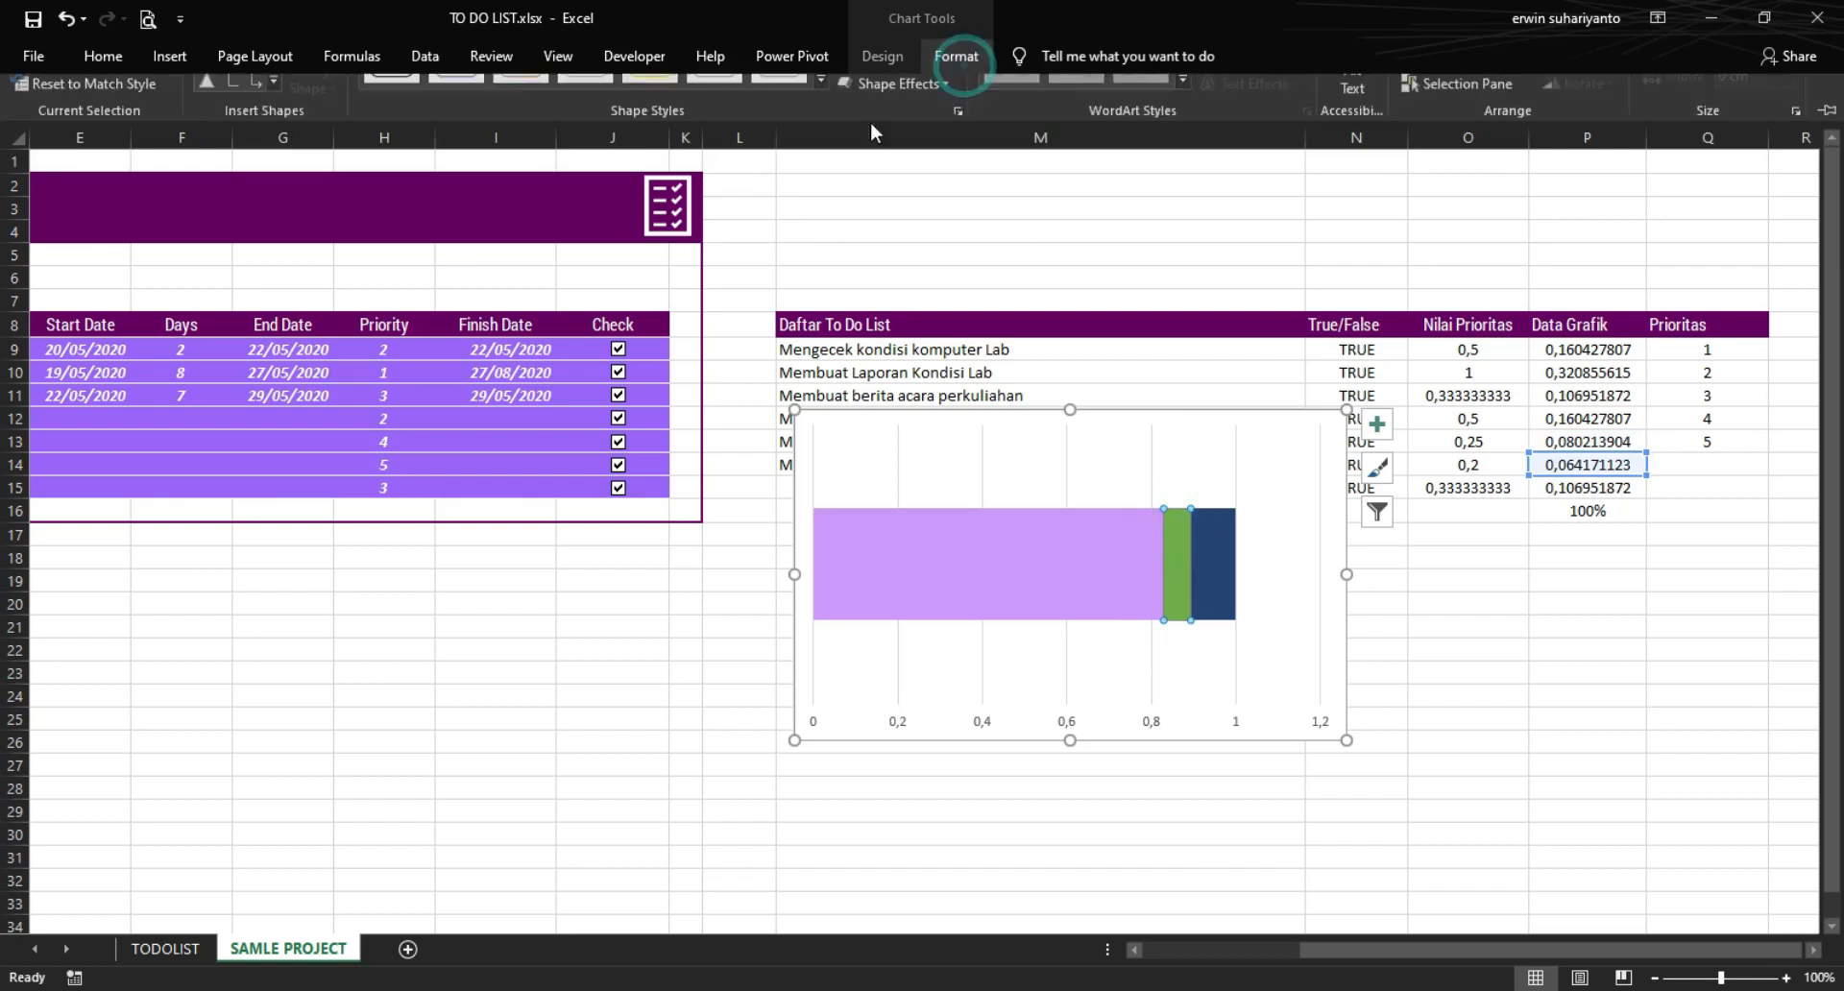
click(843, 96)
click(1213, 524)
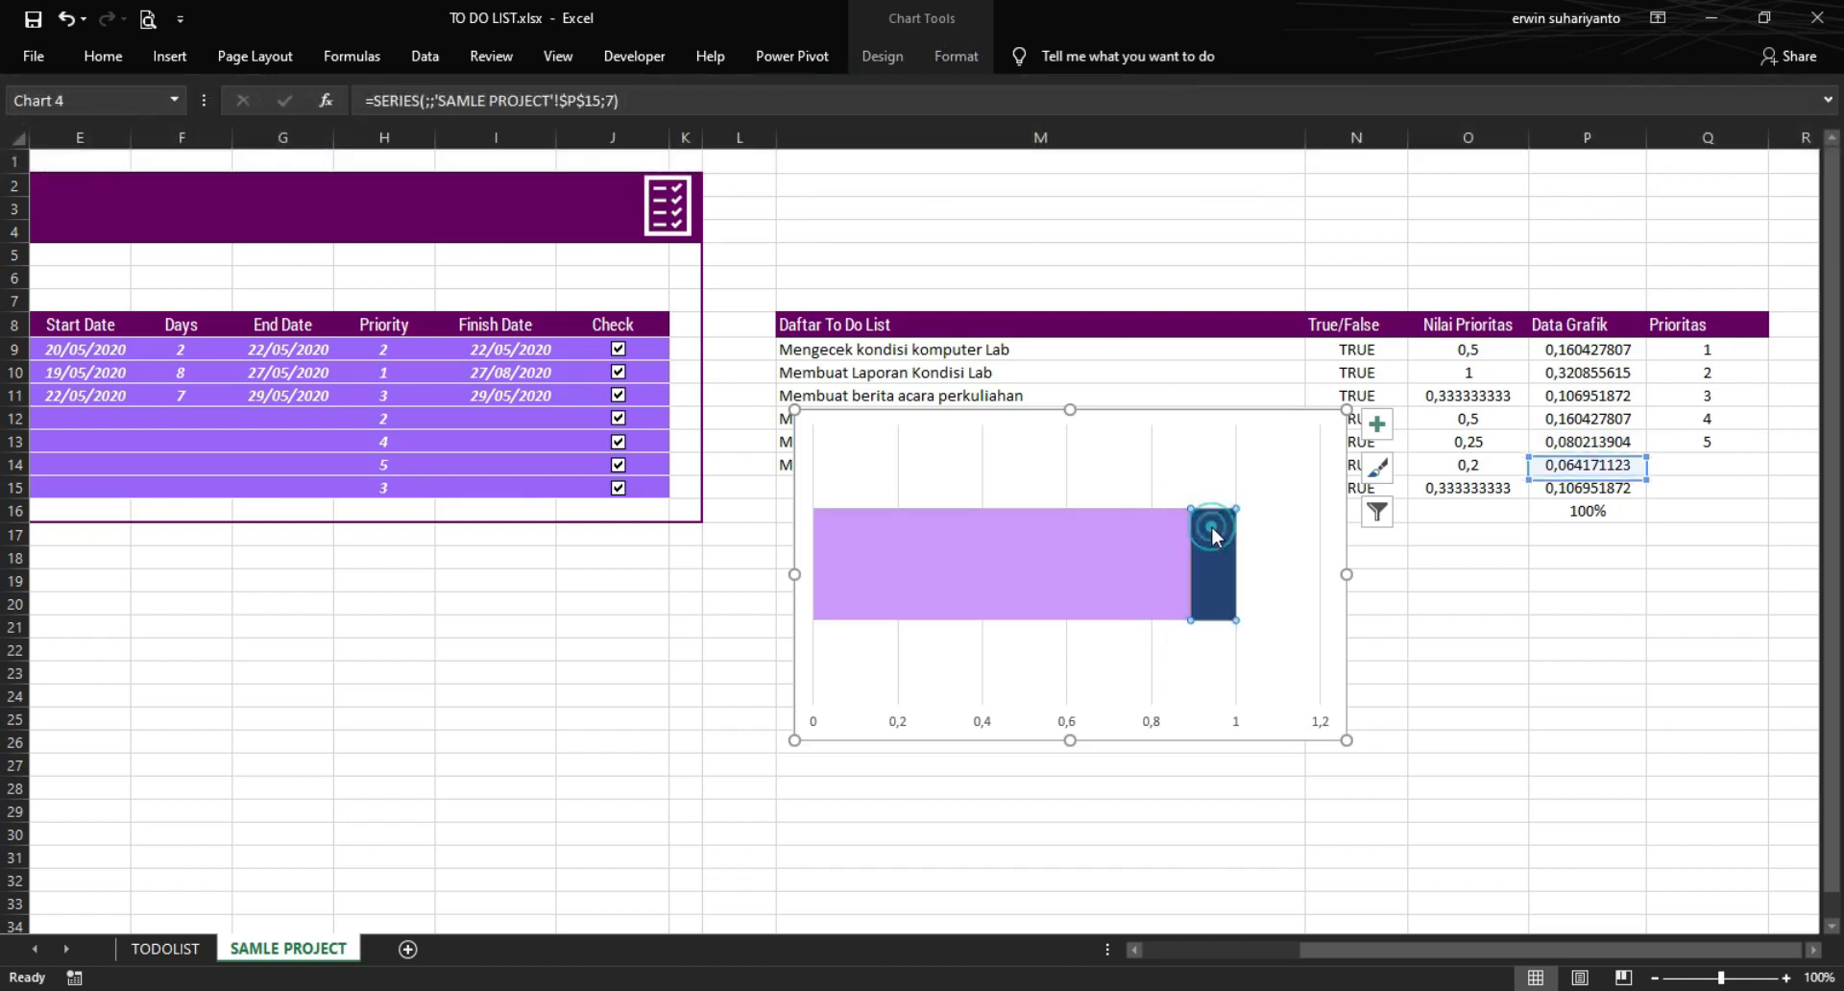
click(949, 50)
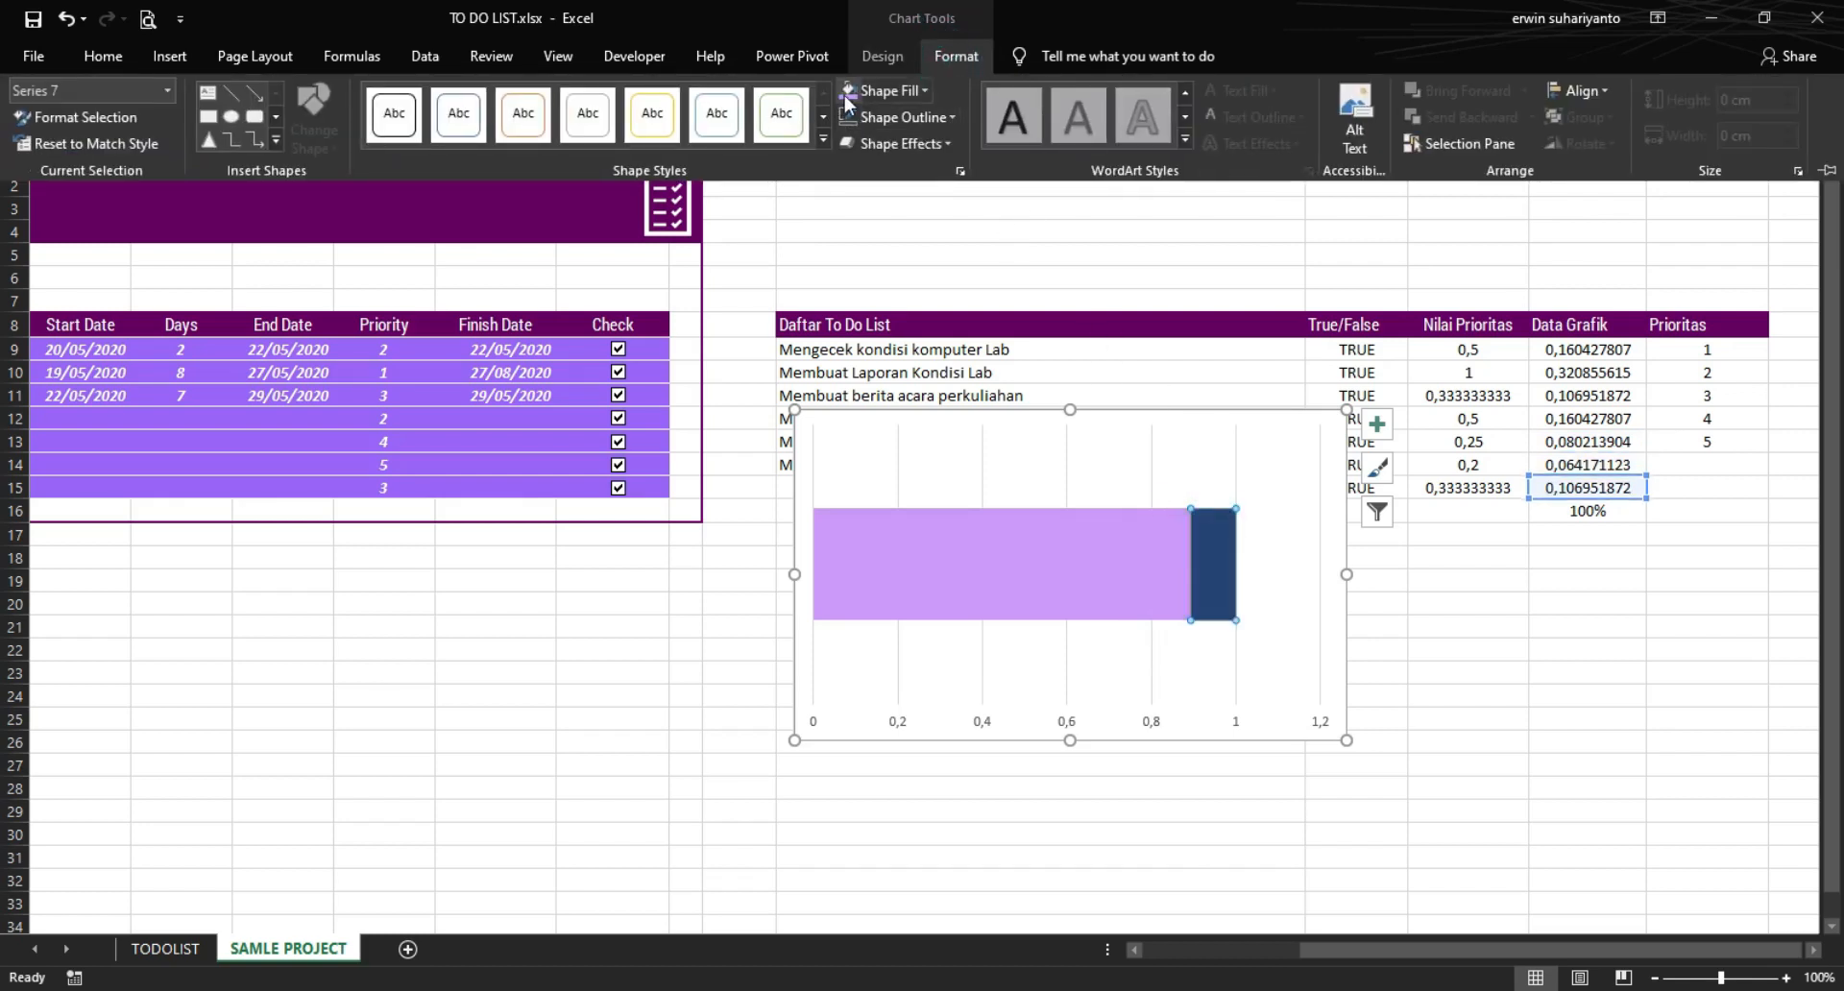
click(848, 92)
click(1212, 432)
click(1210, 421)
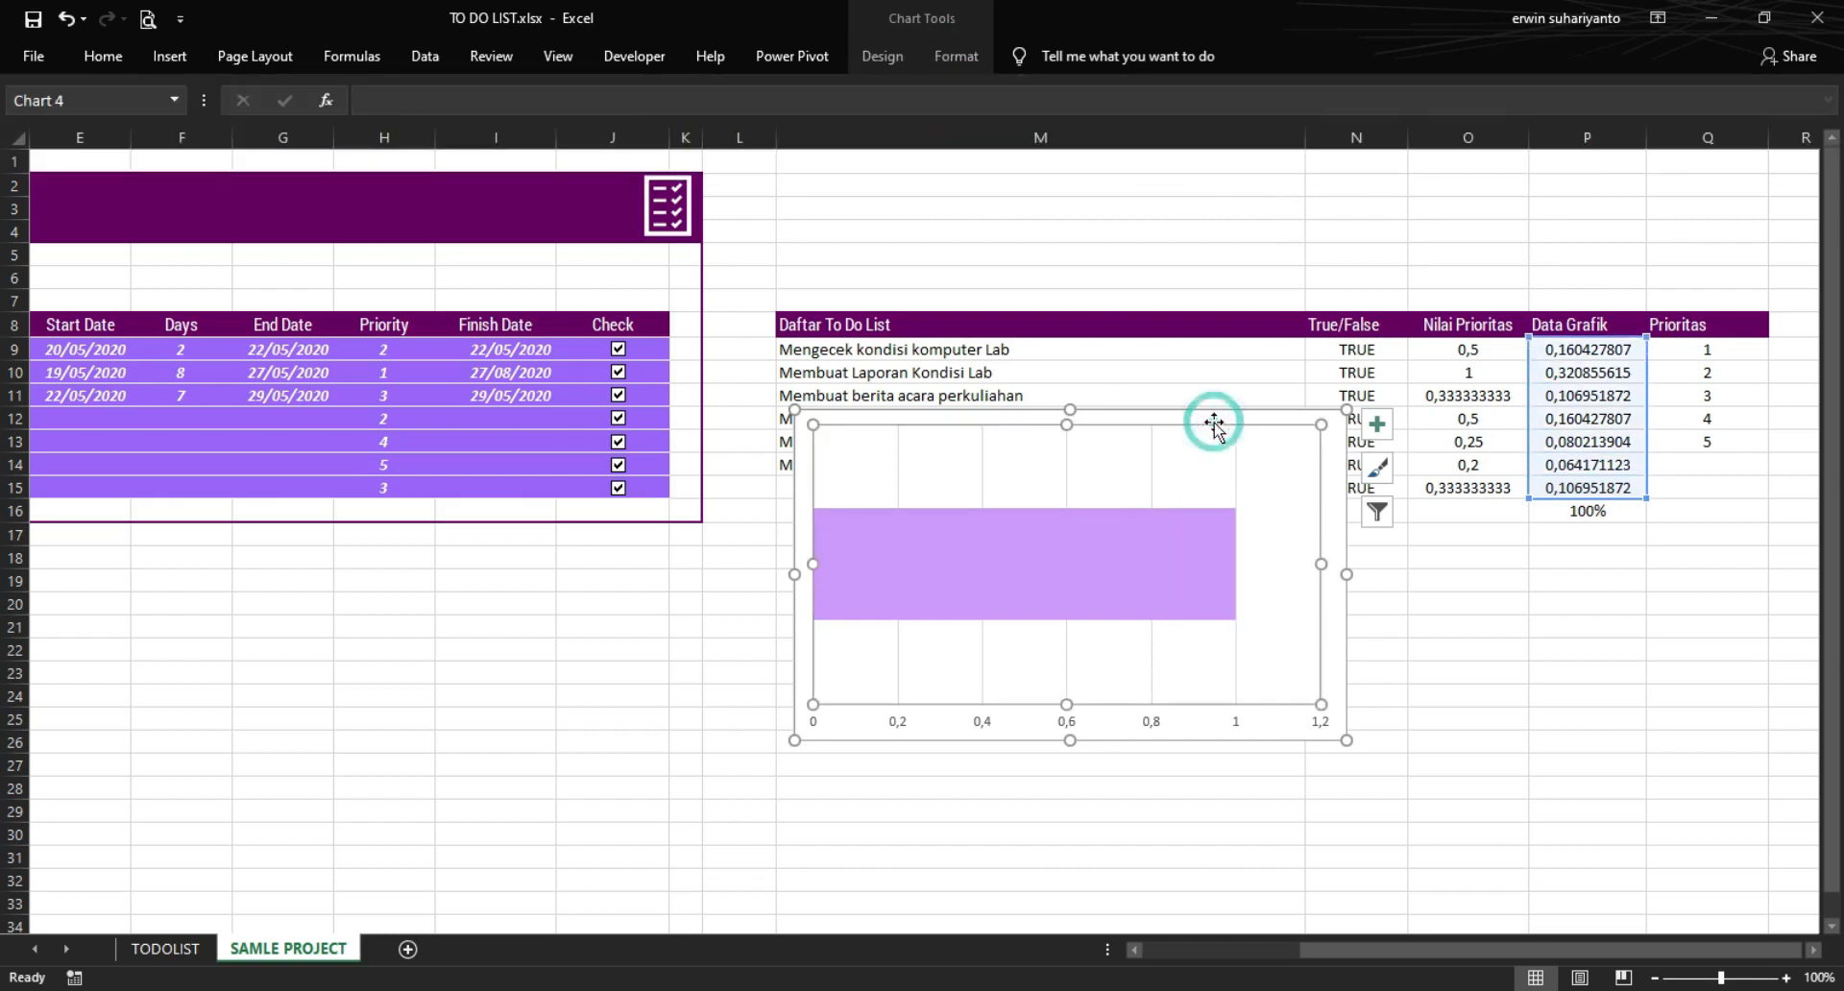
click(1216, 413)
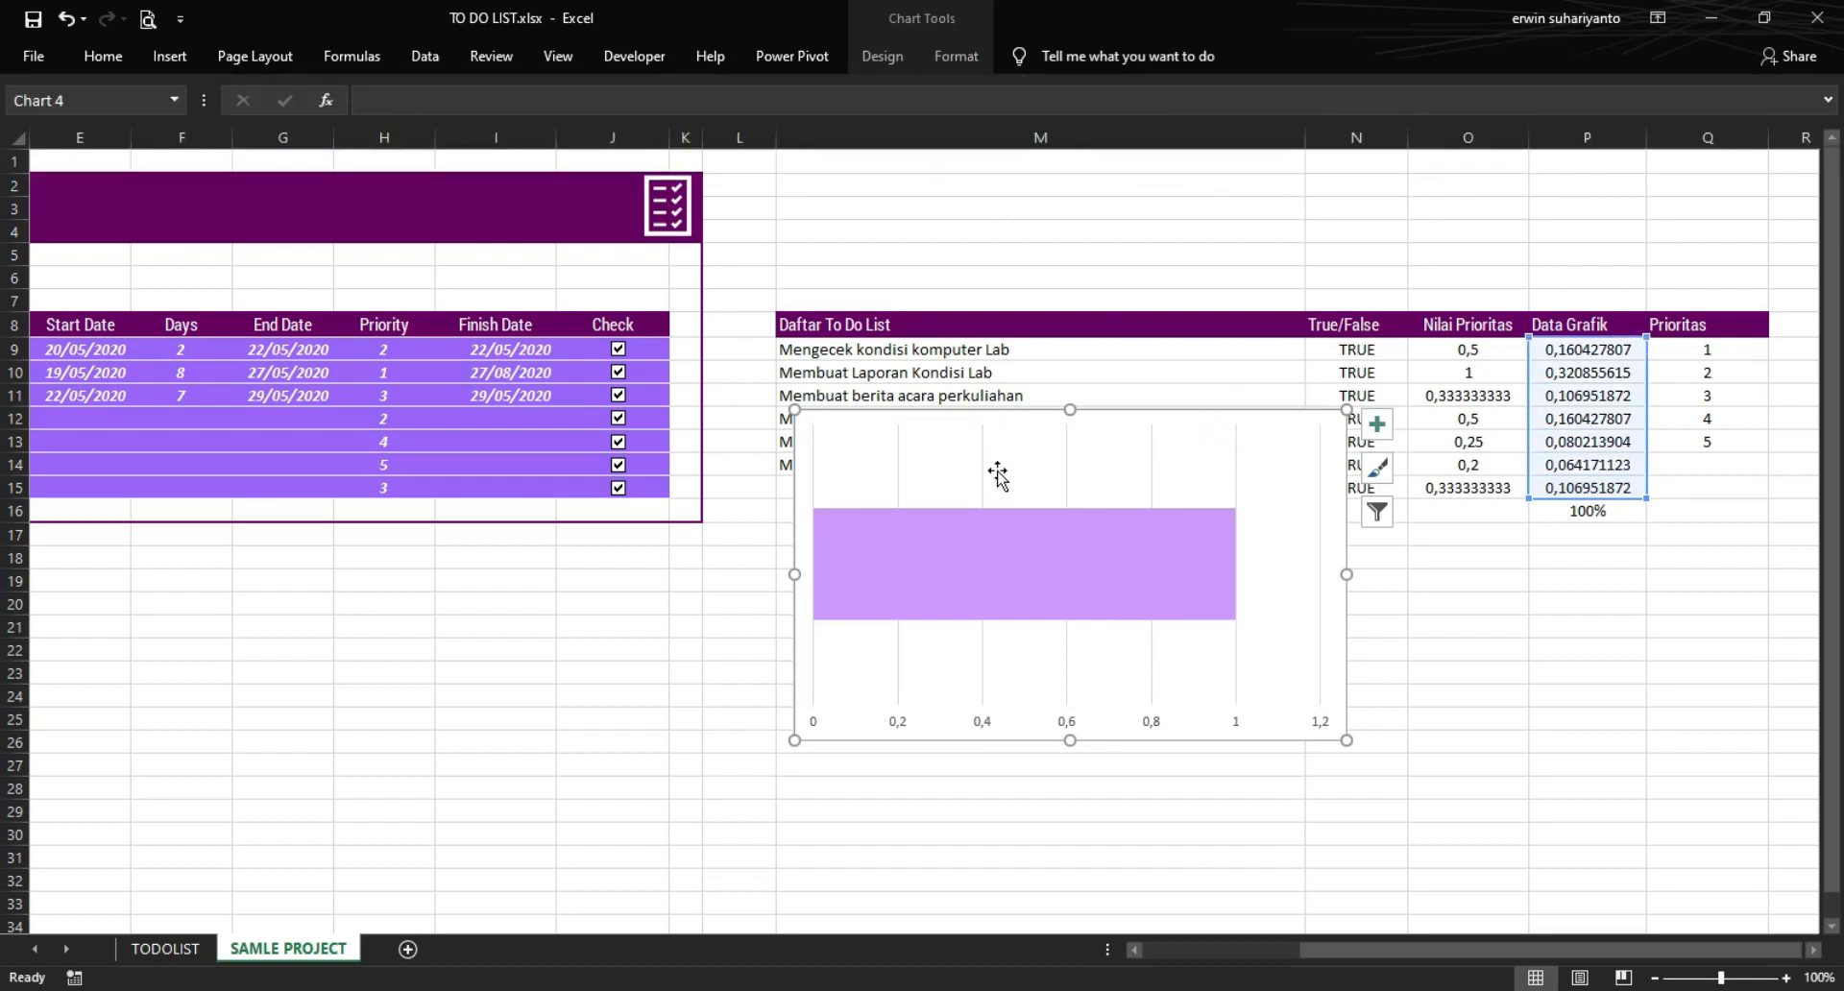
- Try lowering the series overlap of the stacked bar to about -18% and return it to 100%
right_click(958, 535)
click(1064, 746)
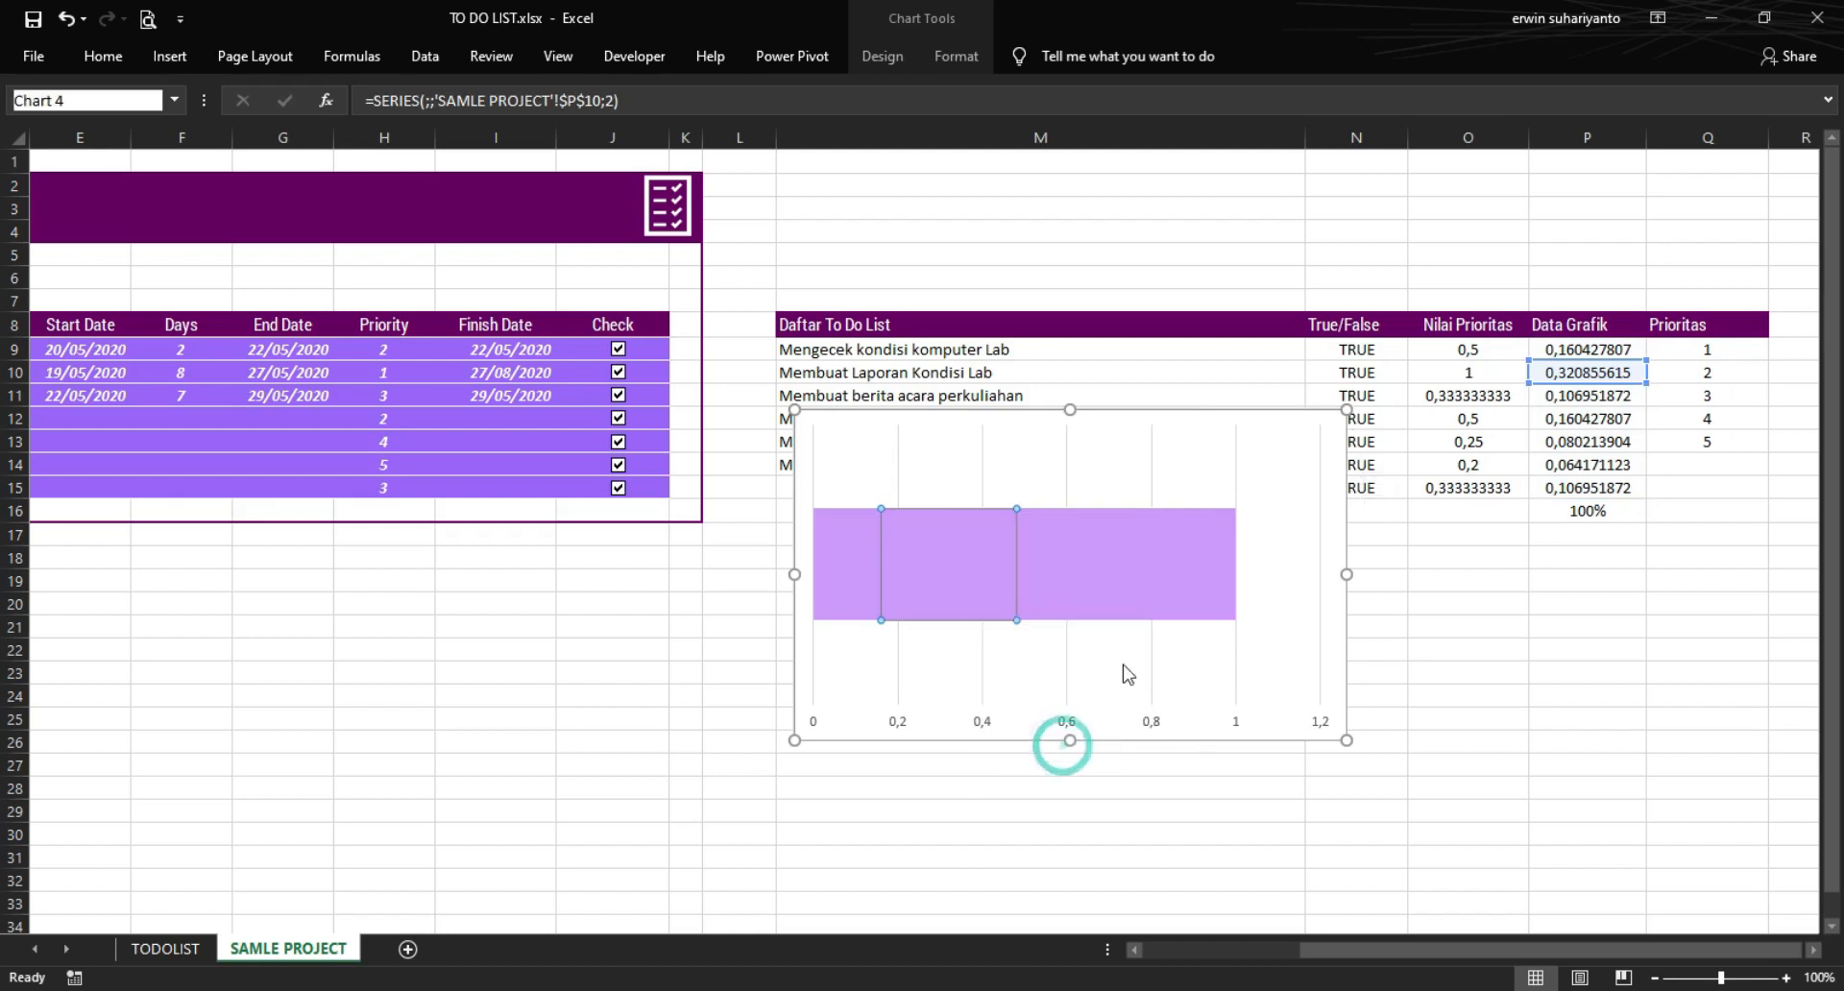
drag(1714, 397, 1679, 399)
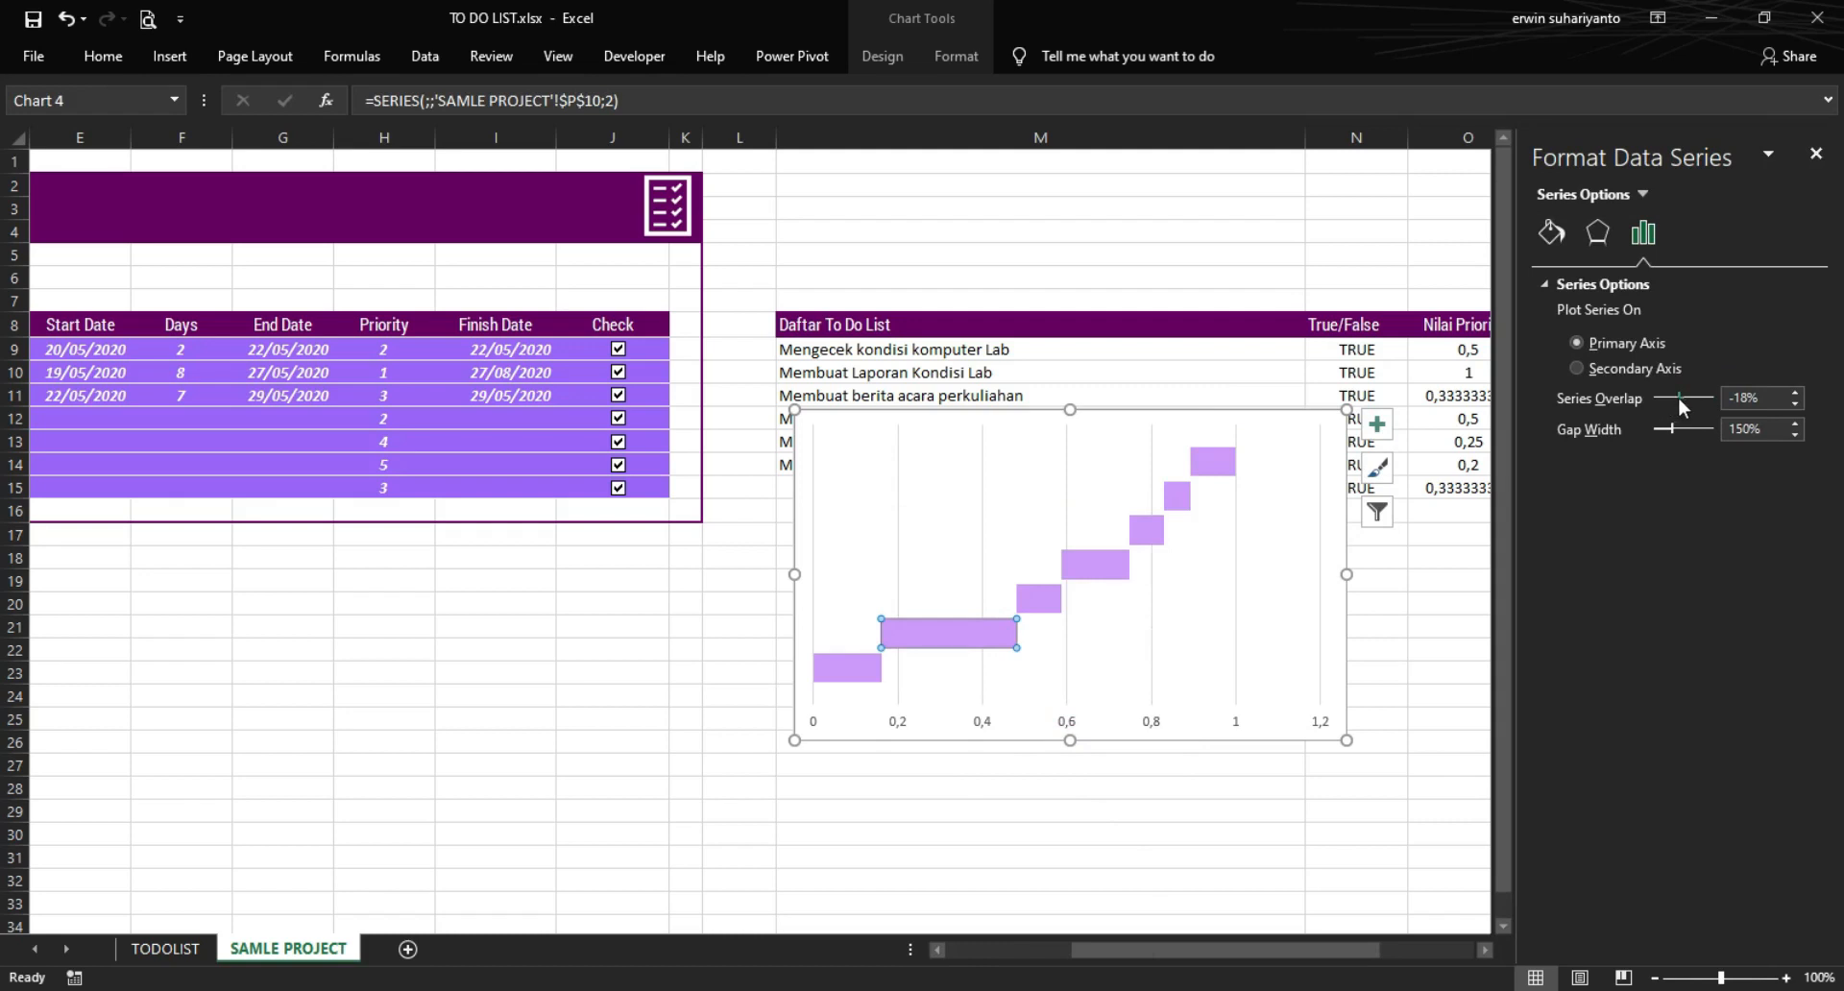
drag(1680, 399, 1690, 403)
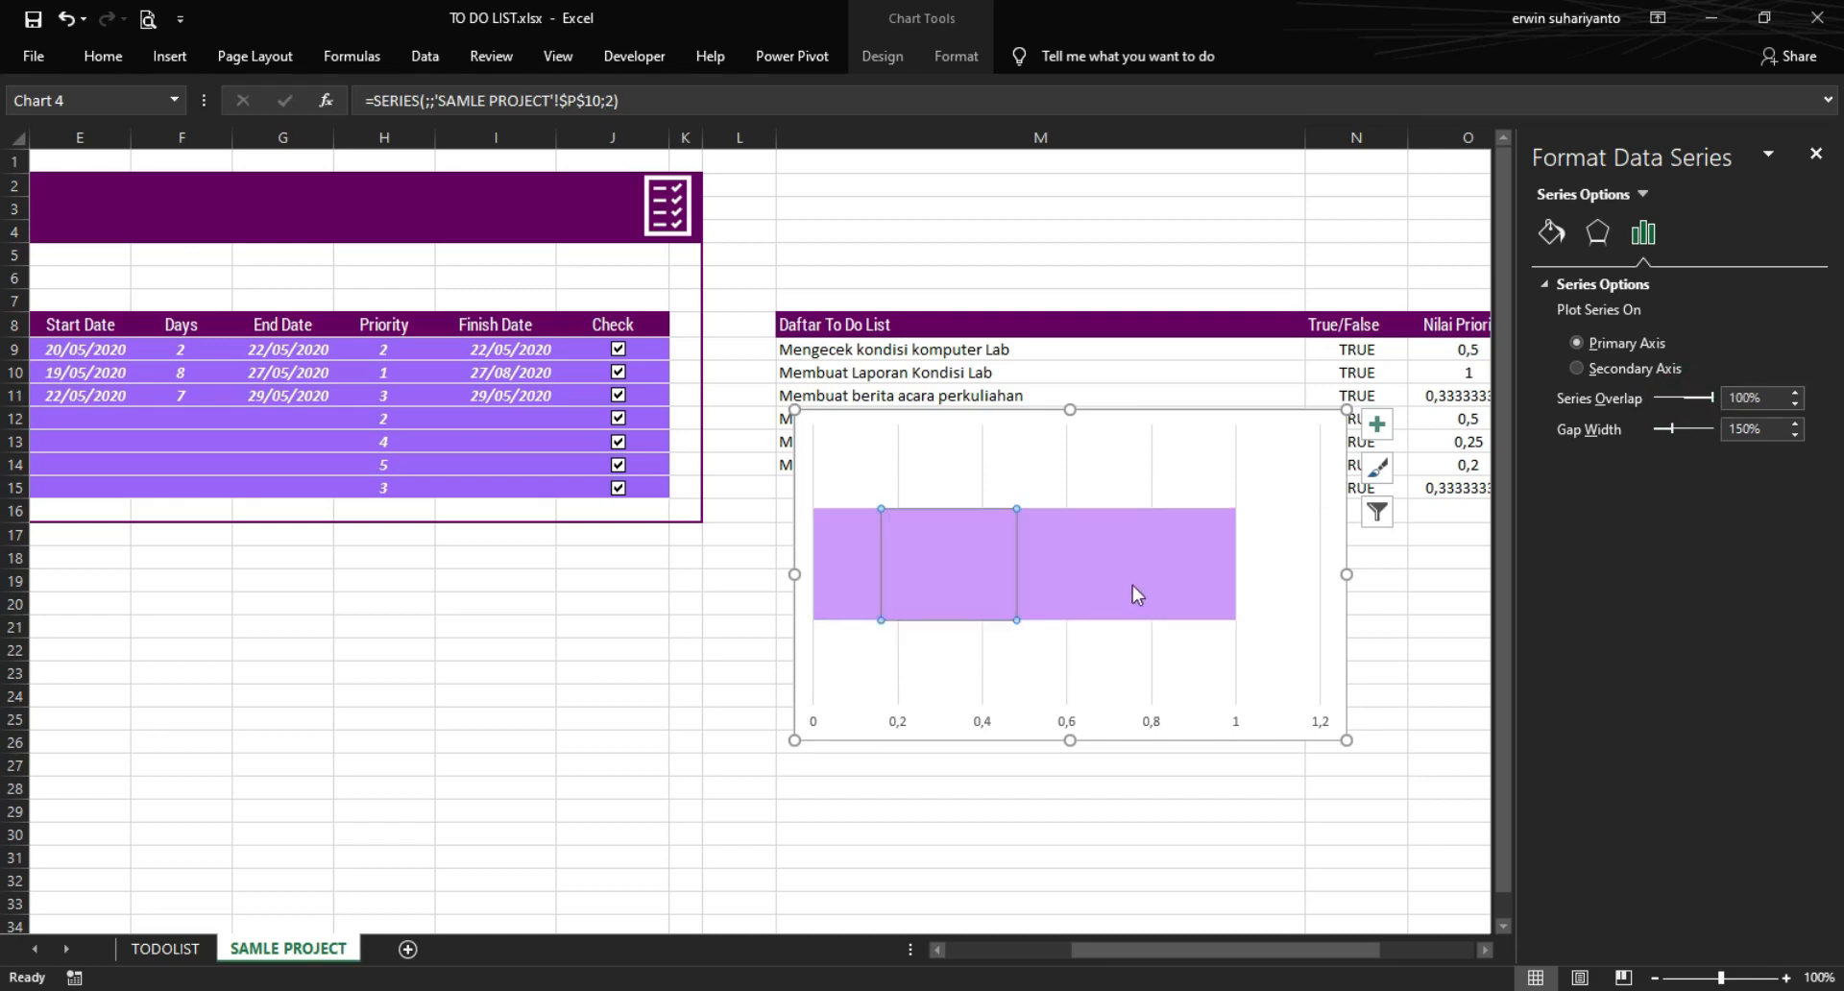
- Set the stacked bar's gap width to 0% so it fills the plot area
click(1143, 427)
click(1091, 551)
click(891, 542)
click(845, 540)
click(1645, 235)
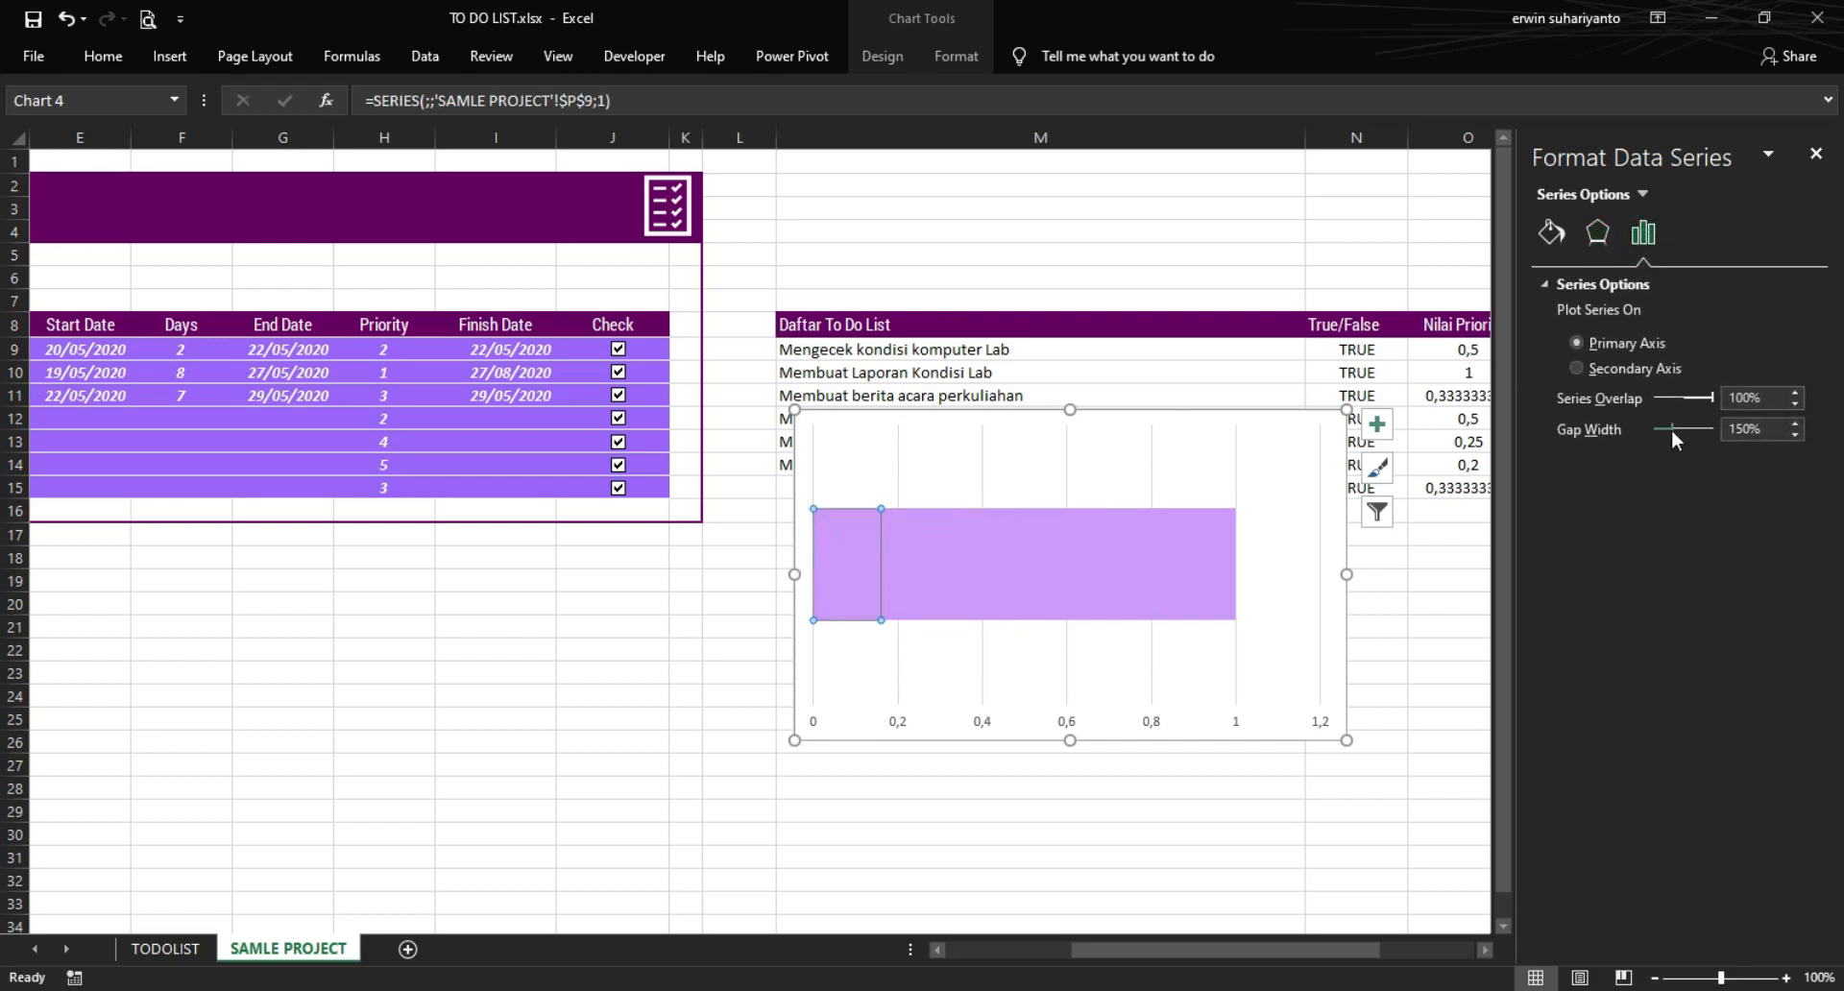
drag(1669, 429, 1679, 424)
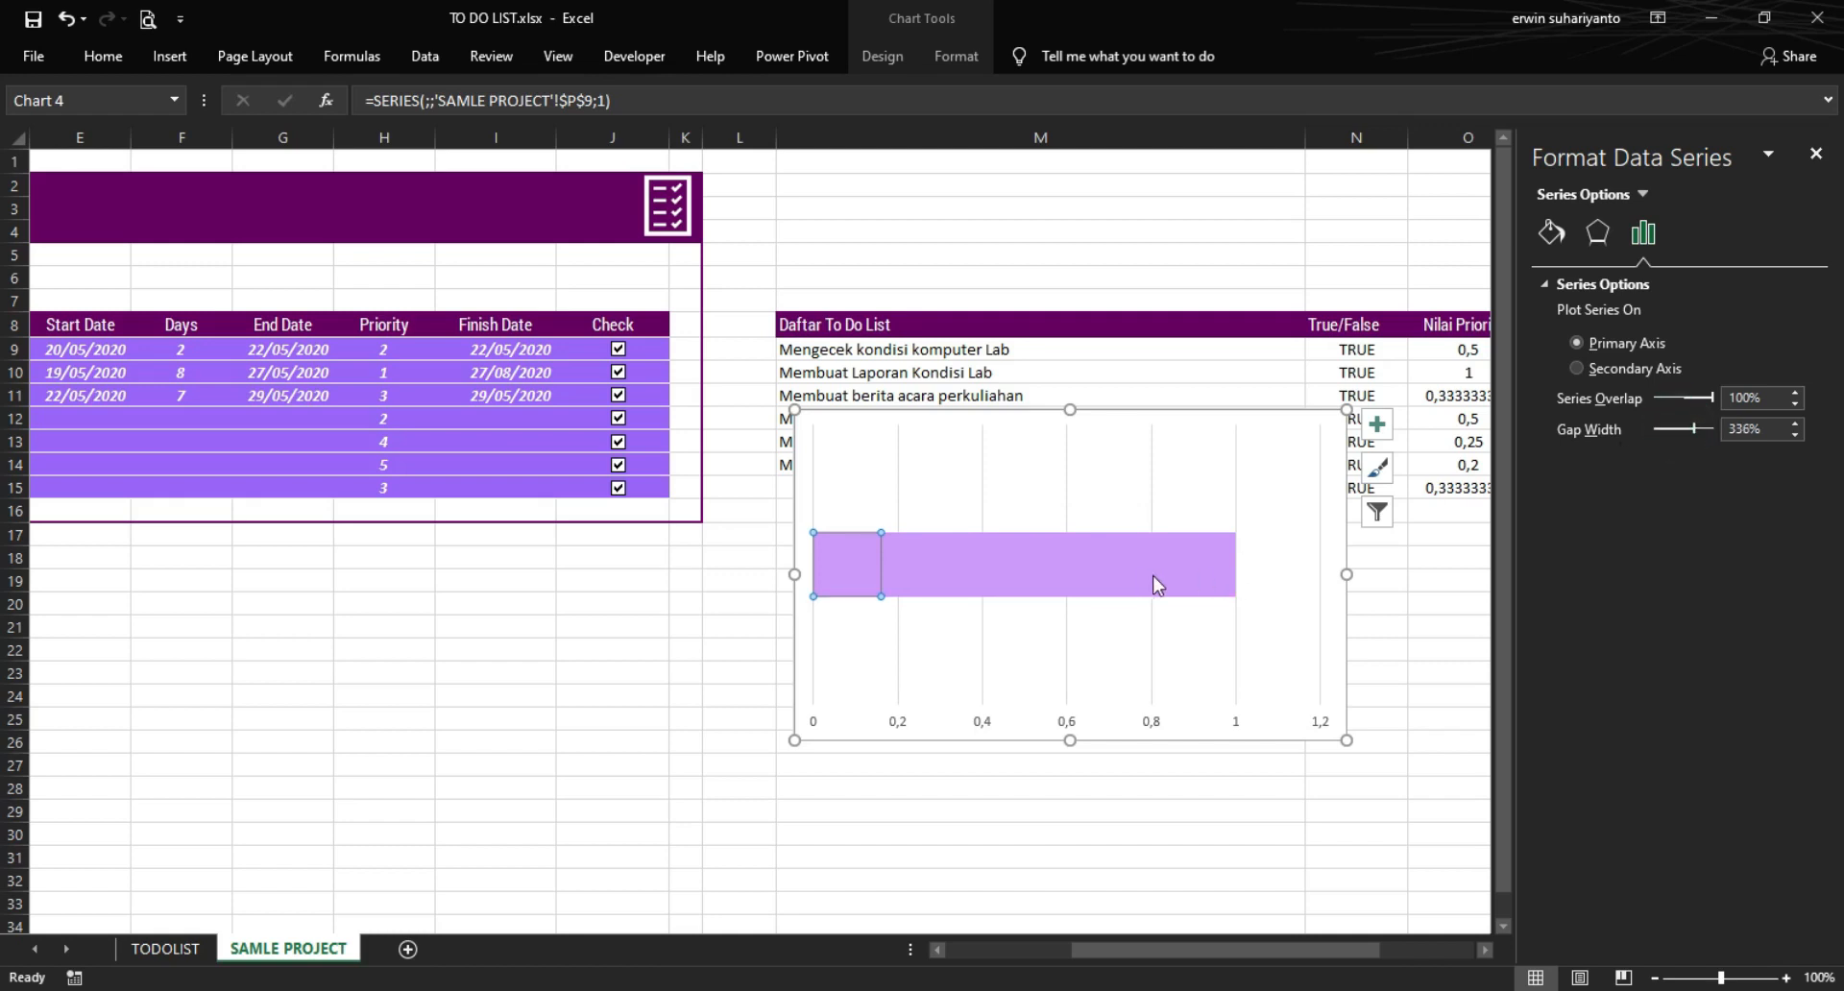
click(1208, 430)
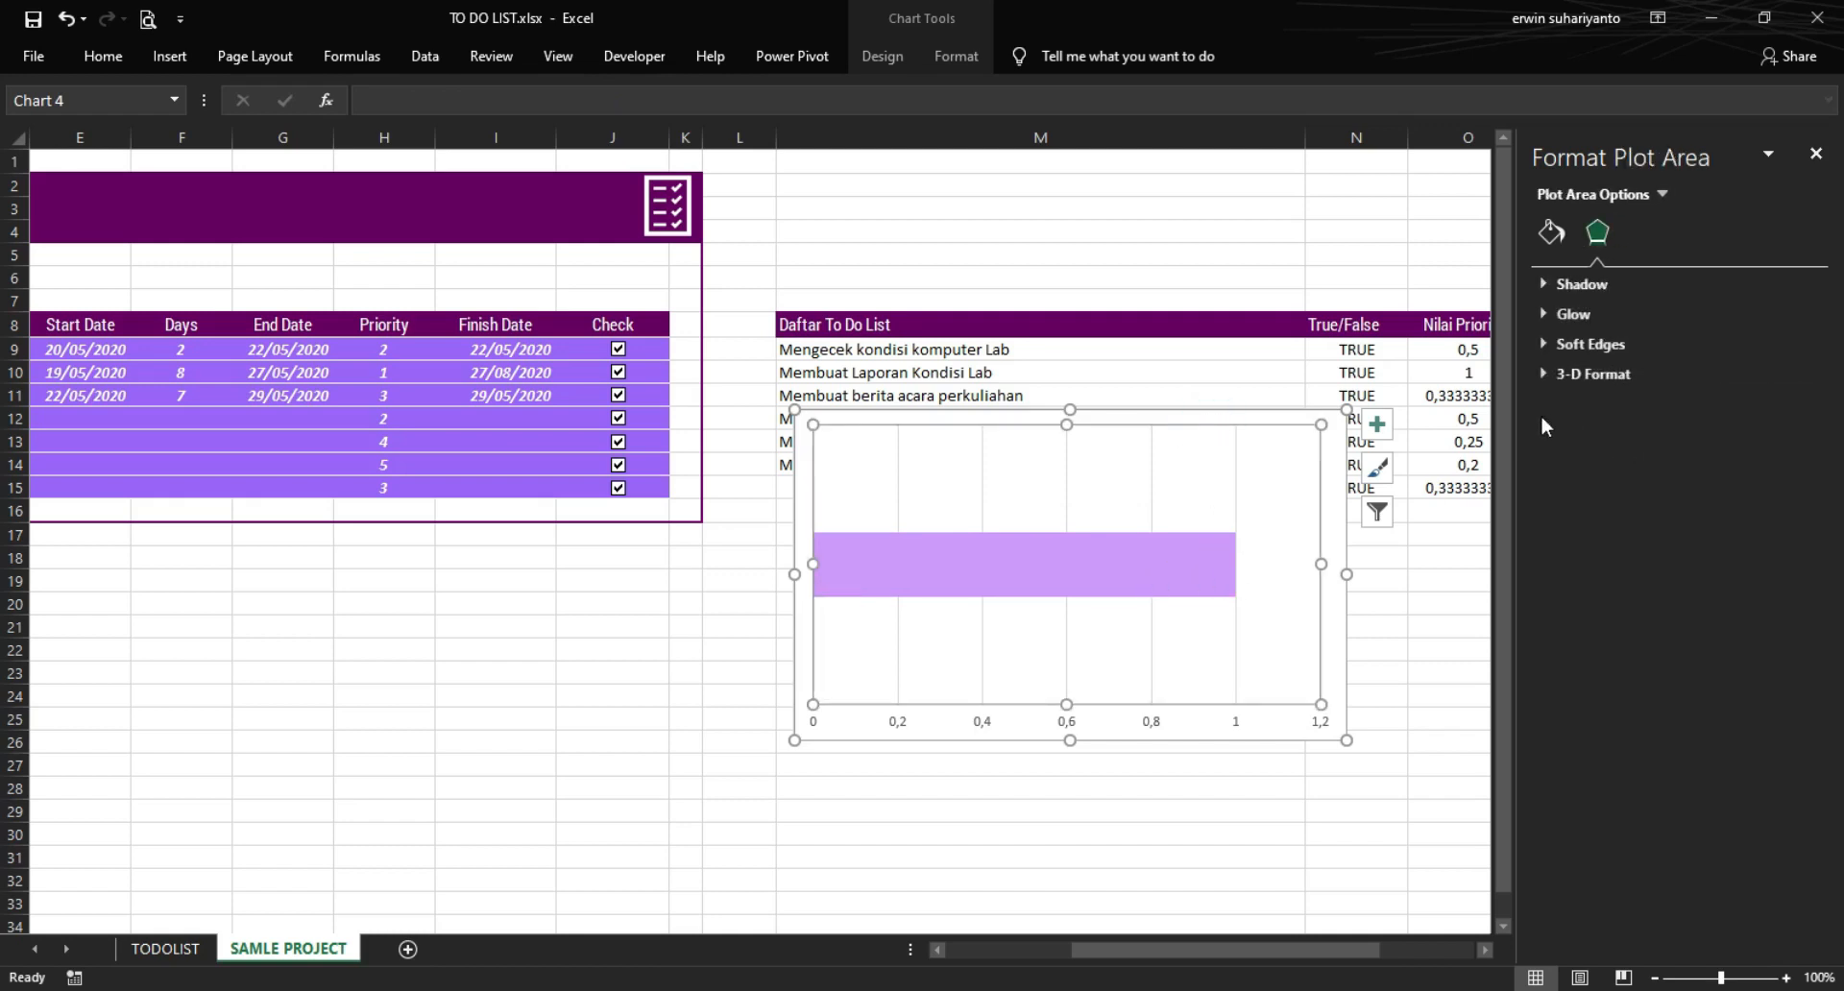
click(1124, 564)
click(1652, 237)
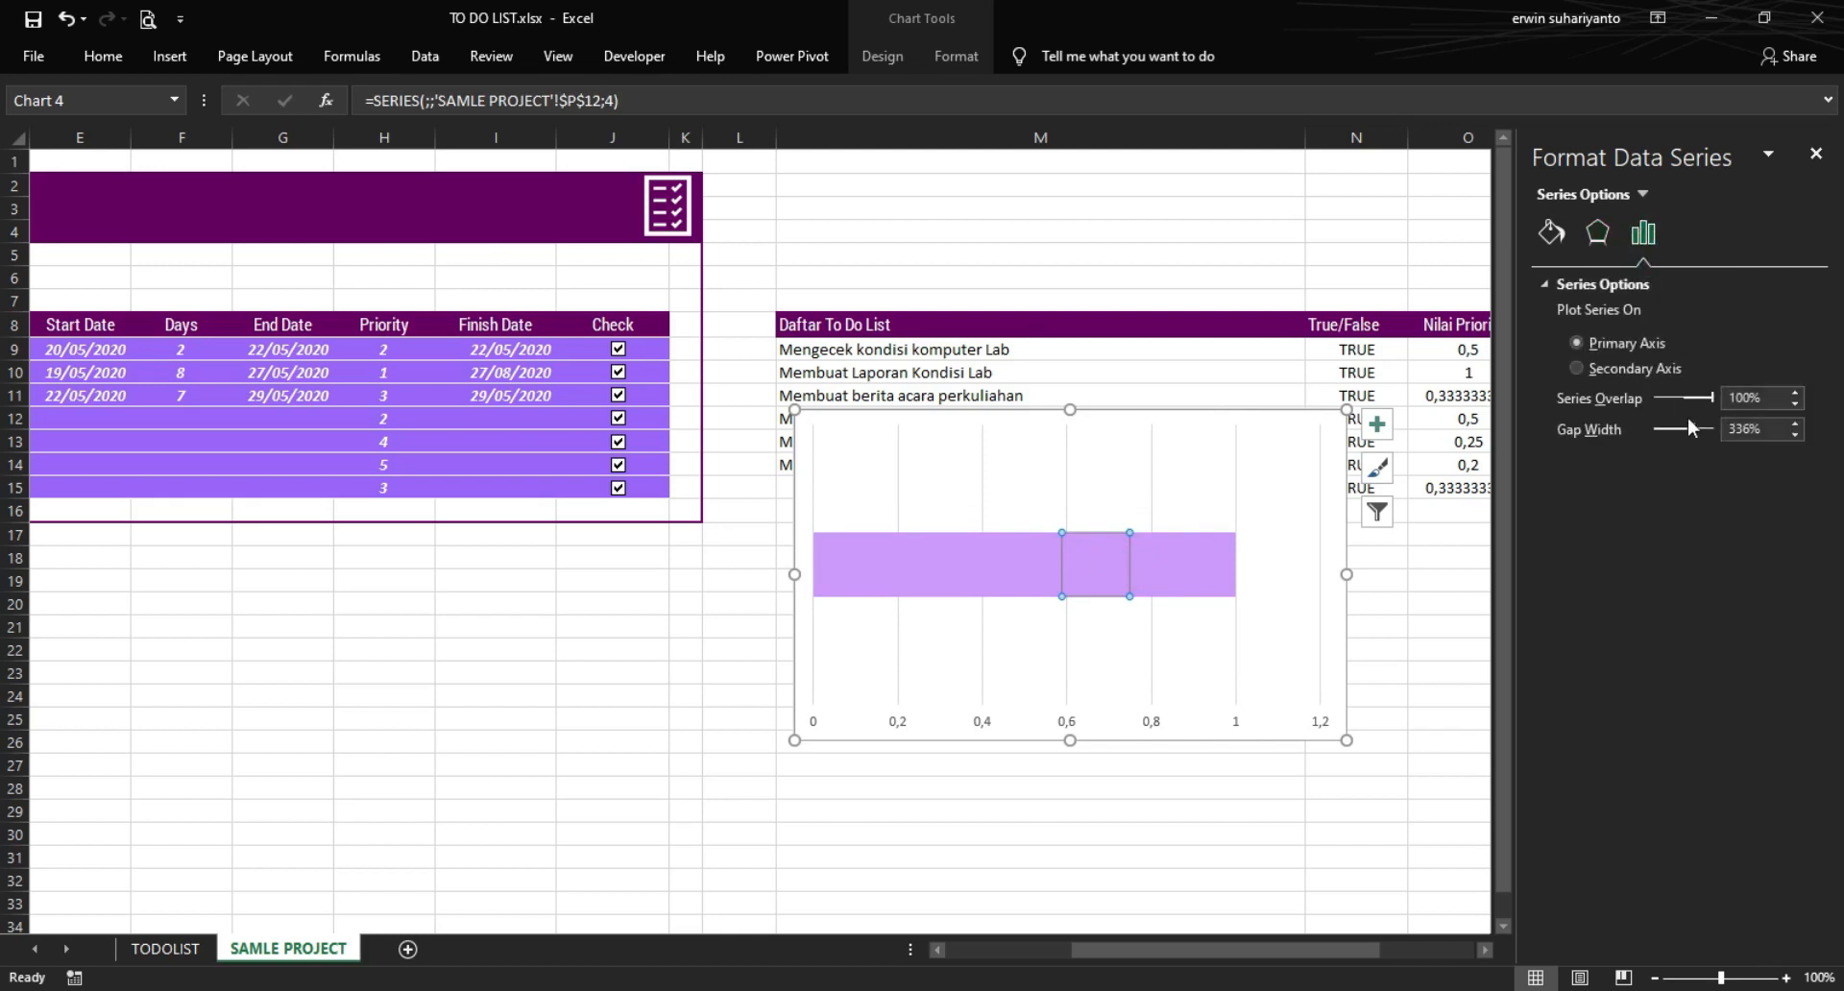
drag(1690, 430, 1646, 436)
- Widen the chart and move it over the main PERSONAL TO DO LIST table
click(1276, 419)
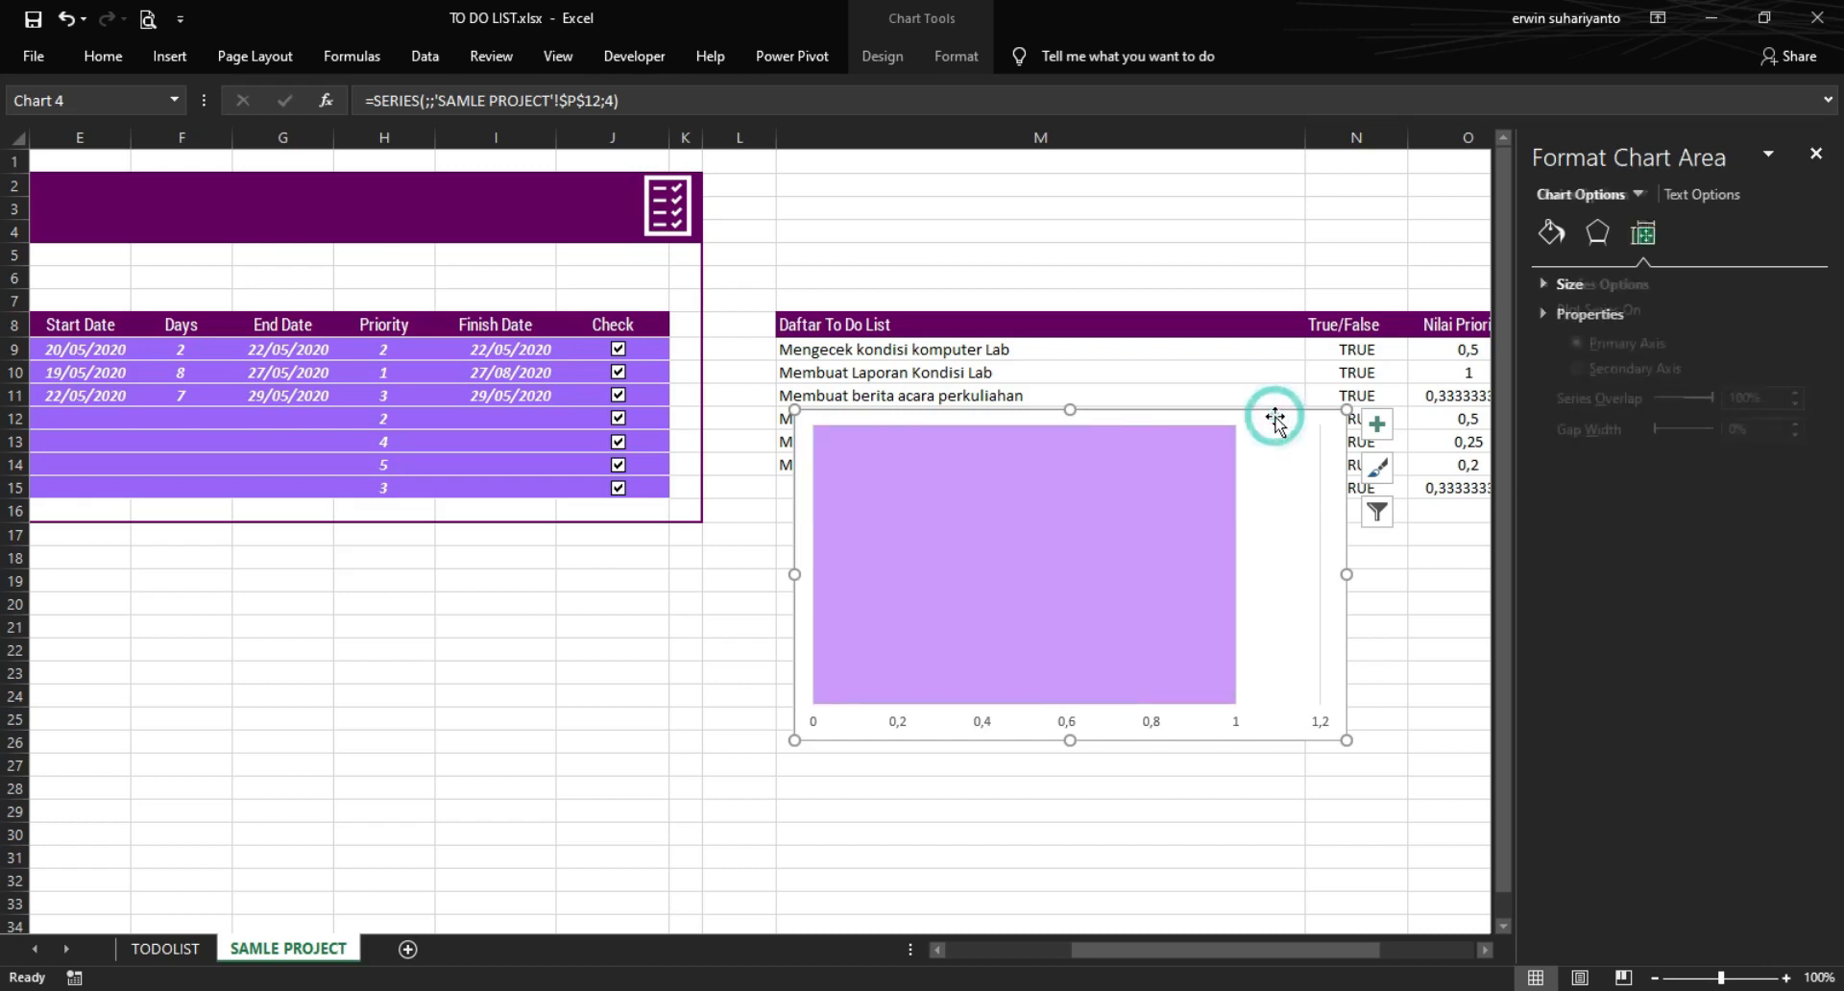
drag(1287, 413, 904, 267)
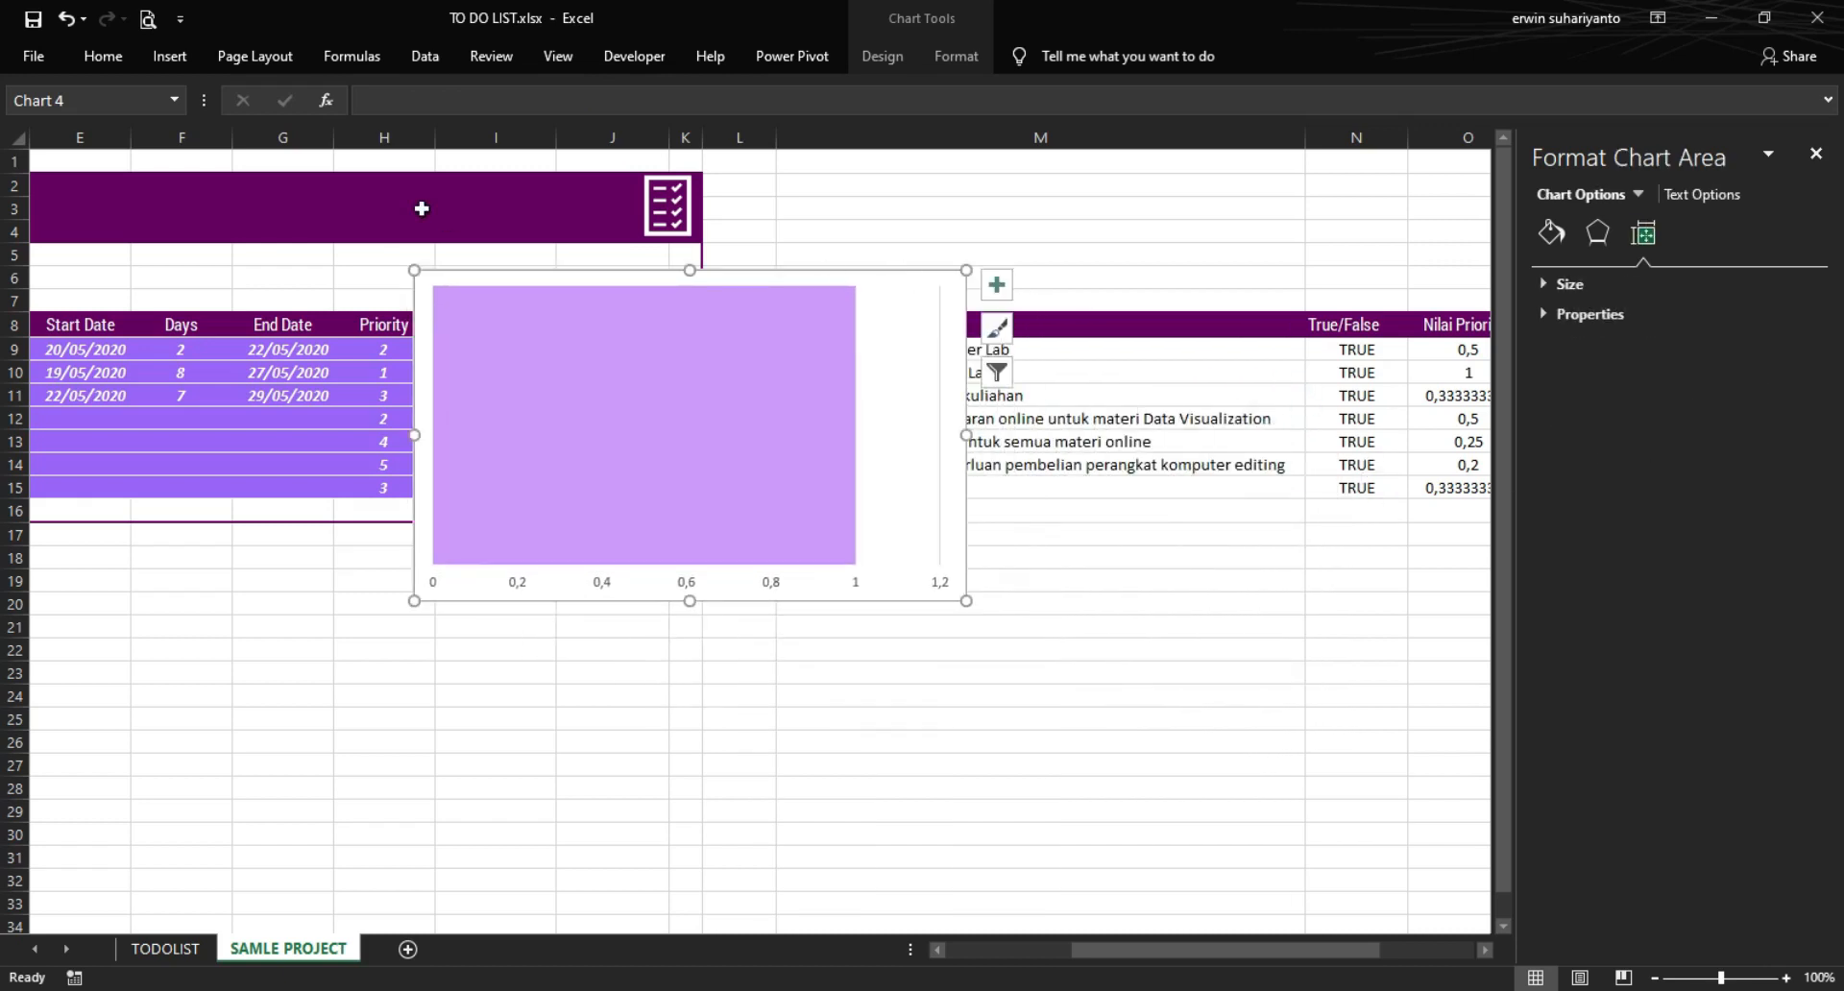
drag(959, 434, 1189, 436)
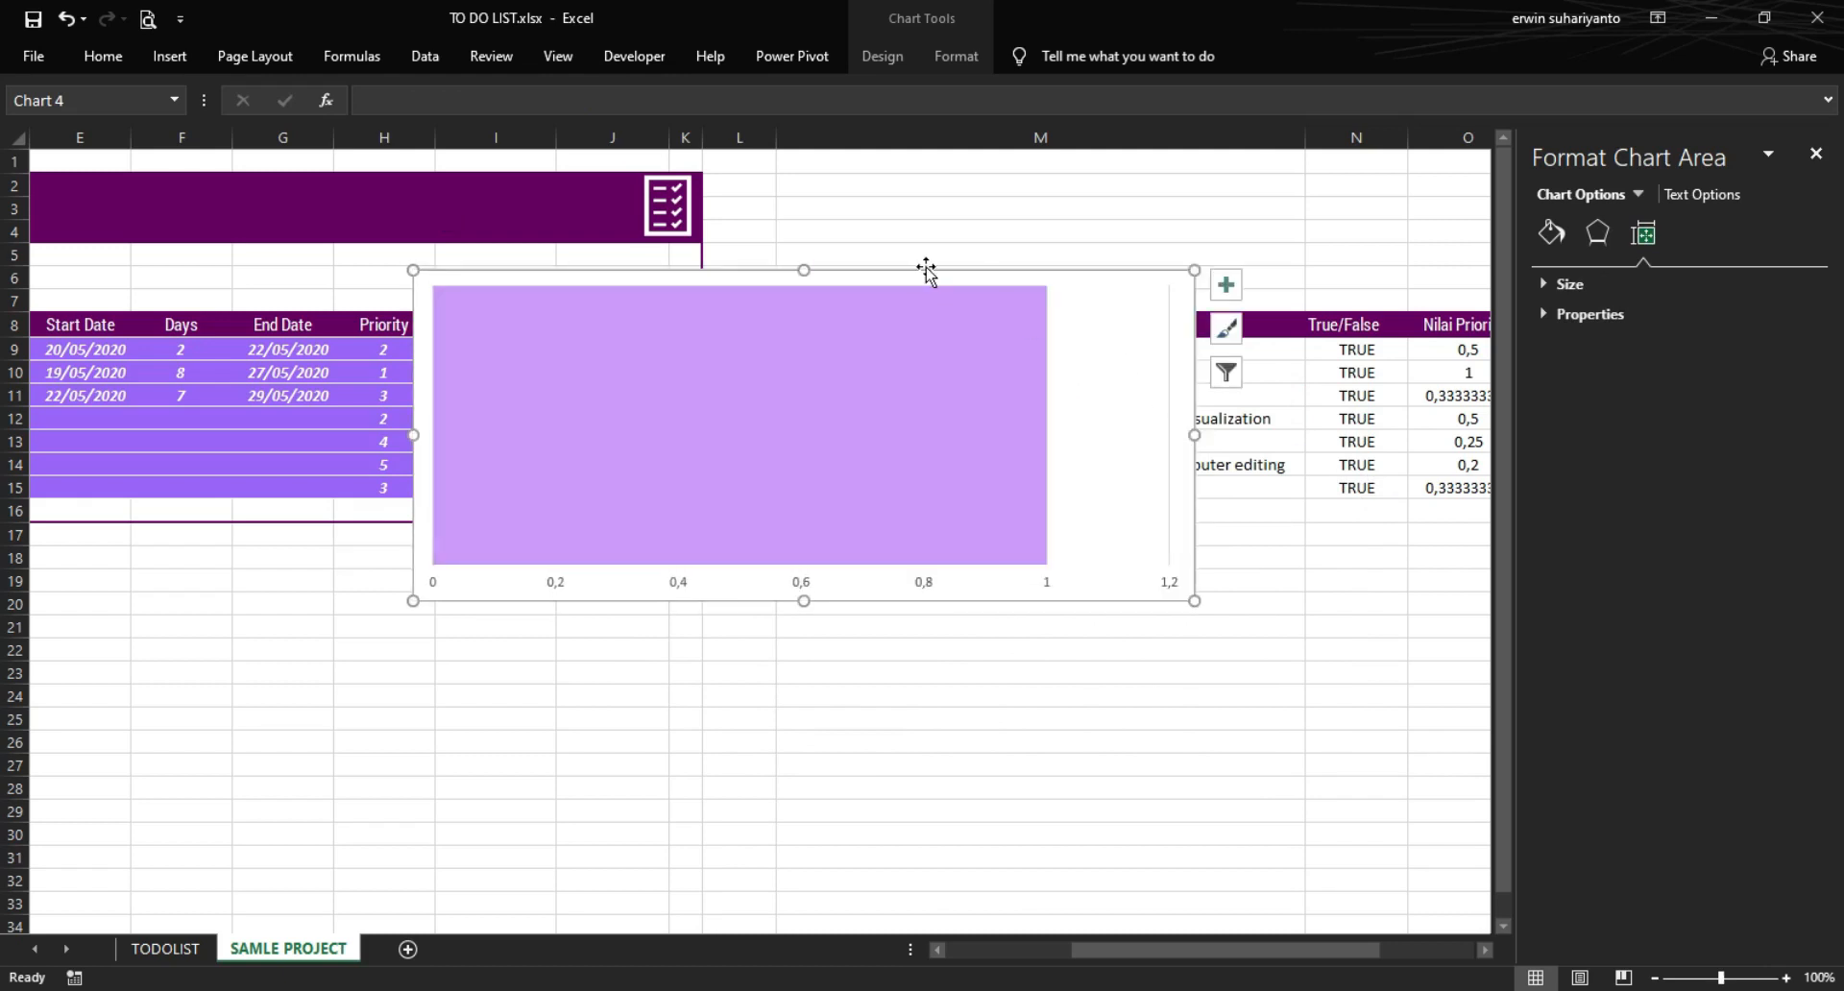
drag(926, 272, 774, 288)
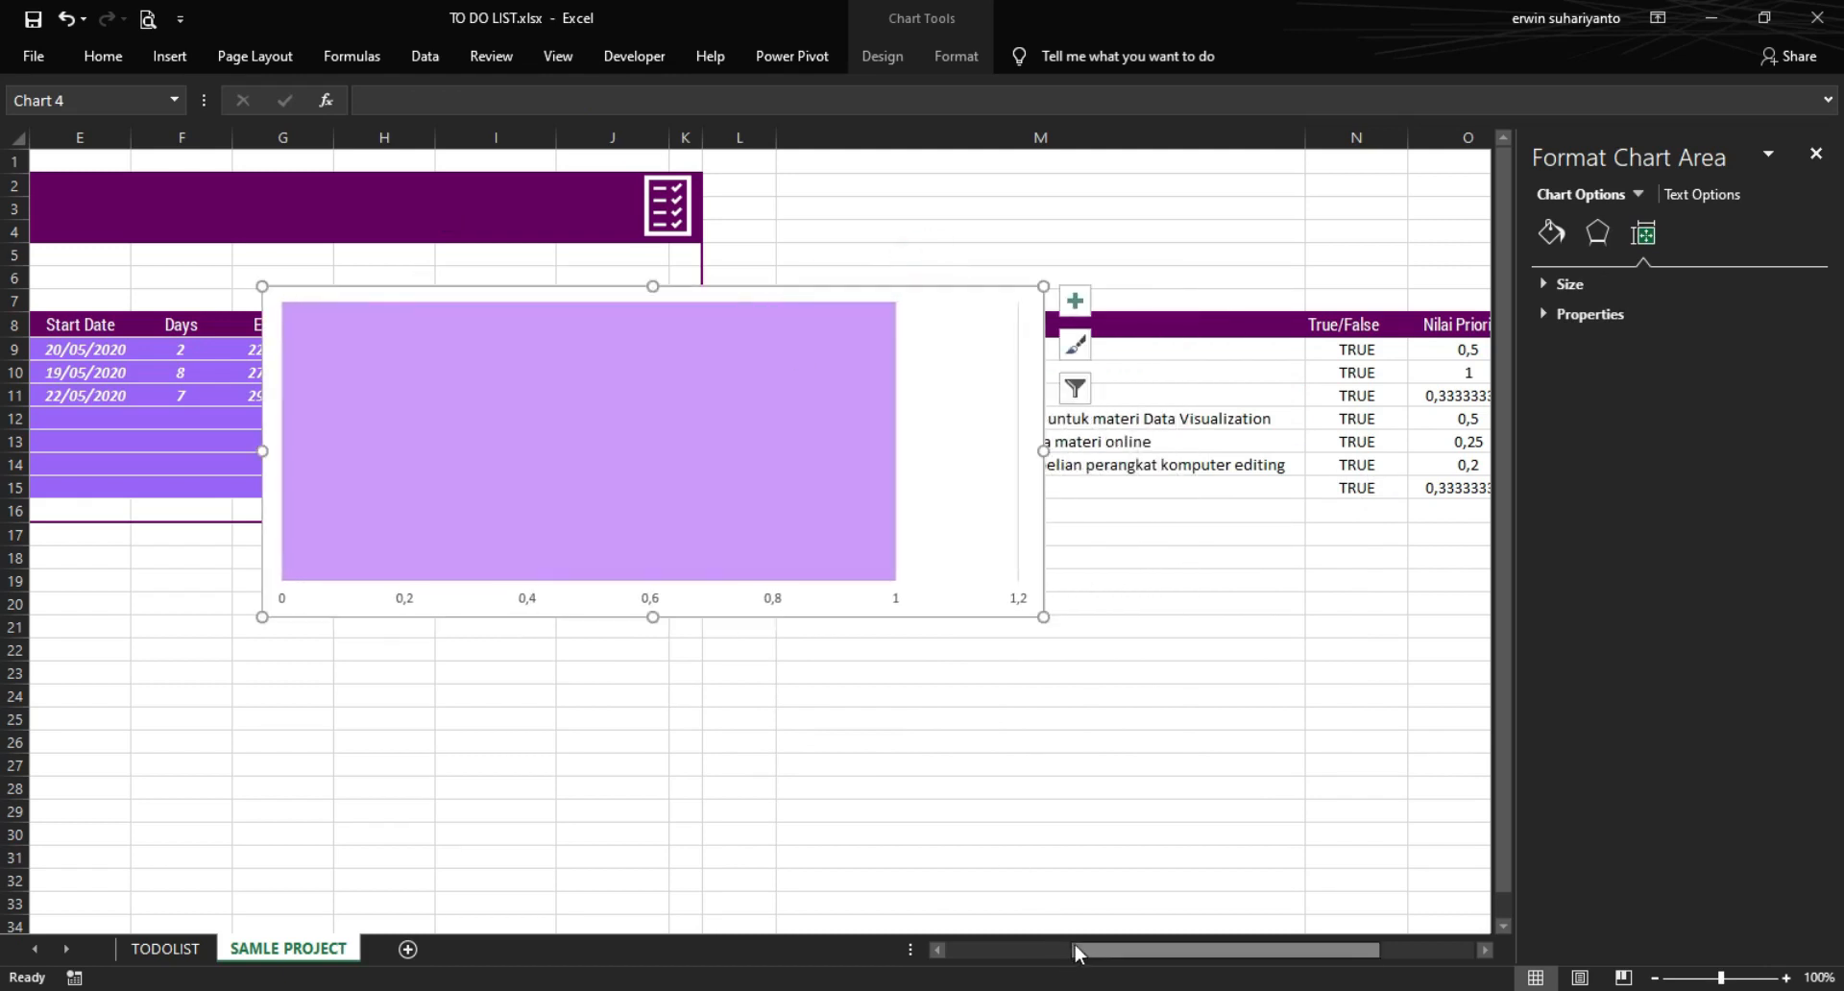
drag(1077, 950, 952, 951)
drag(1035, 621, 392, 673)
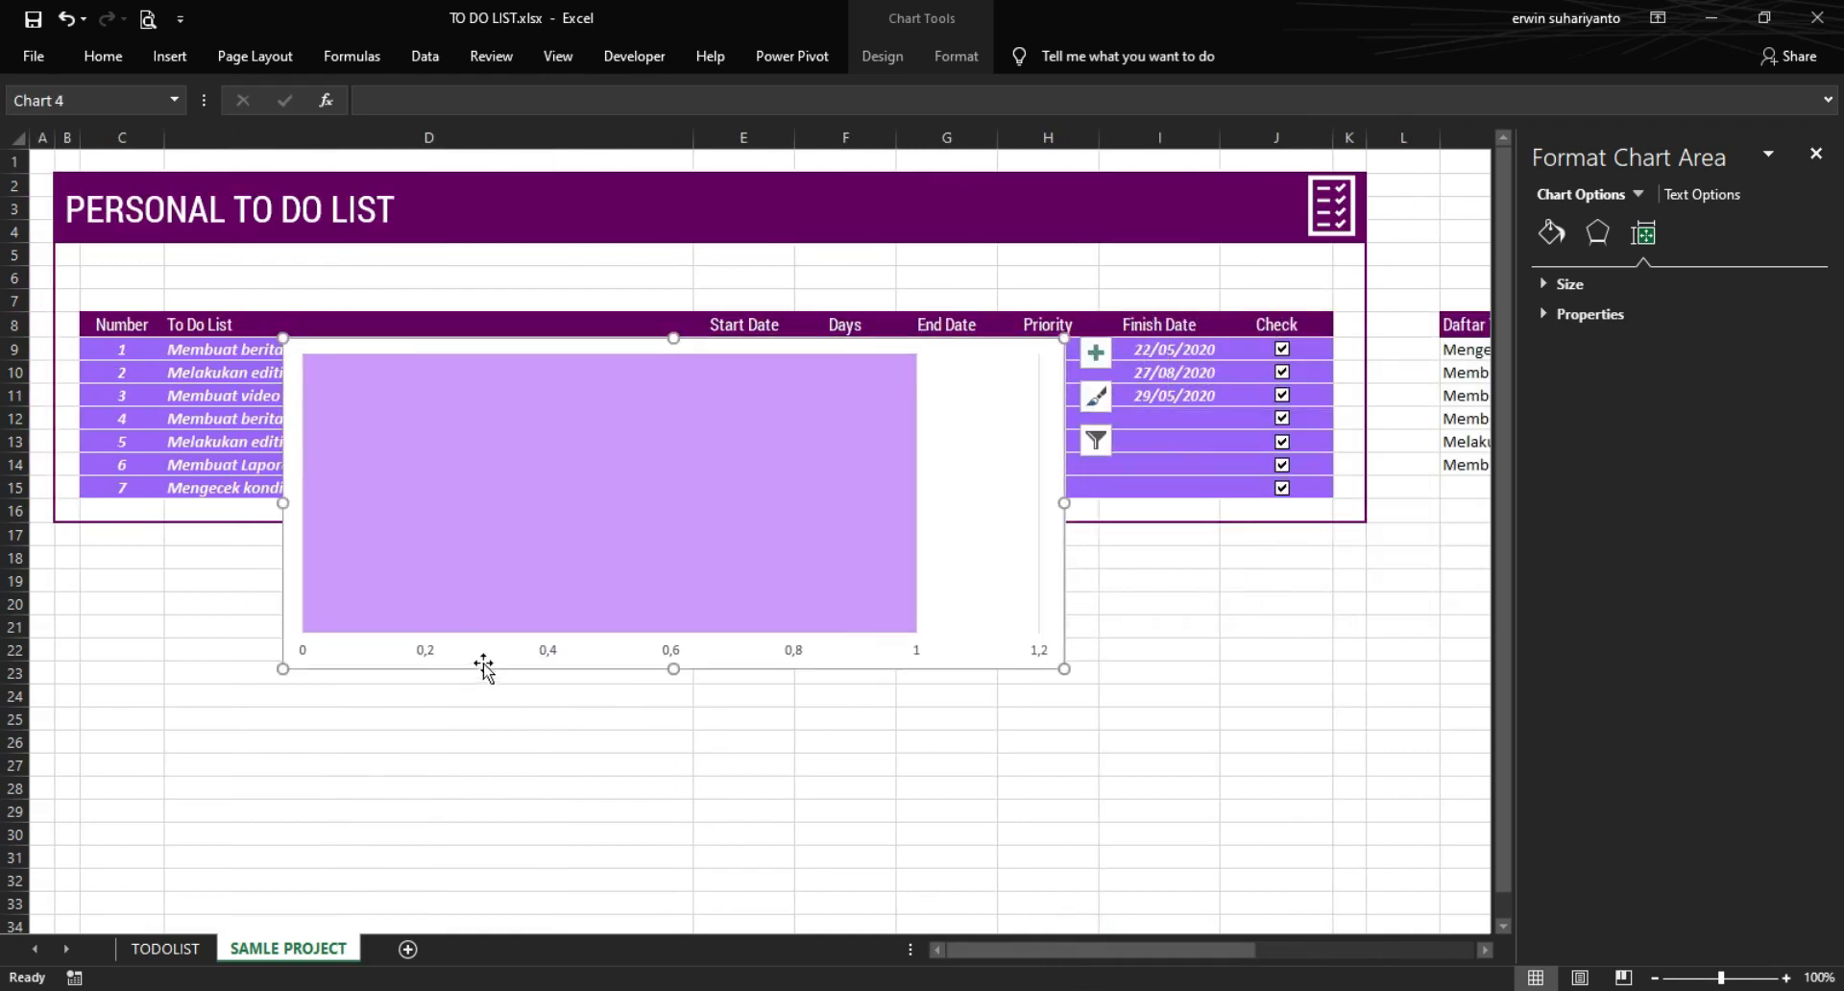
- Set the maximum bound of the chart's horizontal value axis to 1,0
click(419, 651)
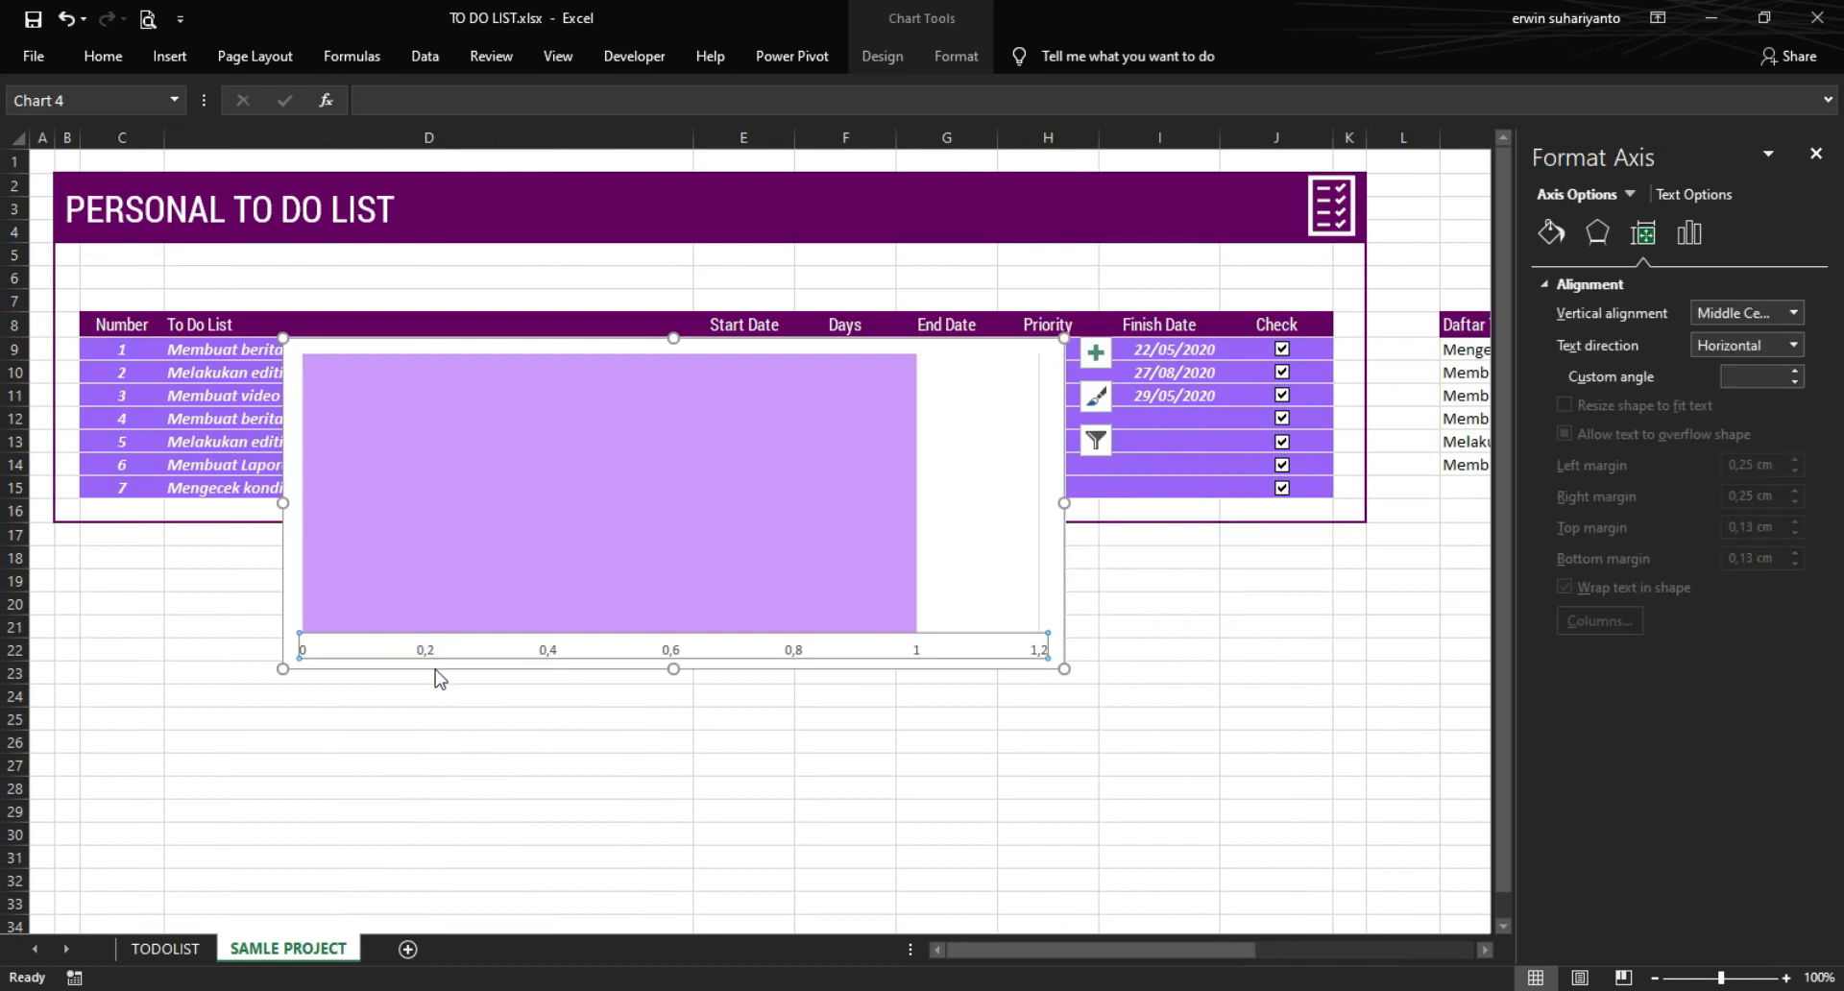
right_click(439, 651)
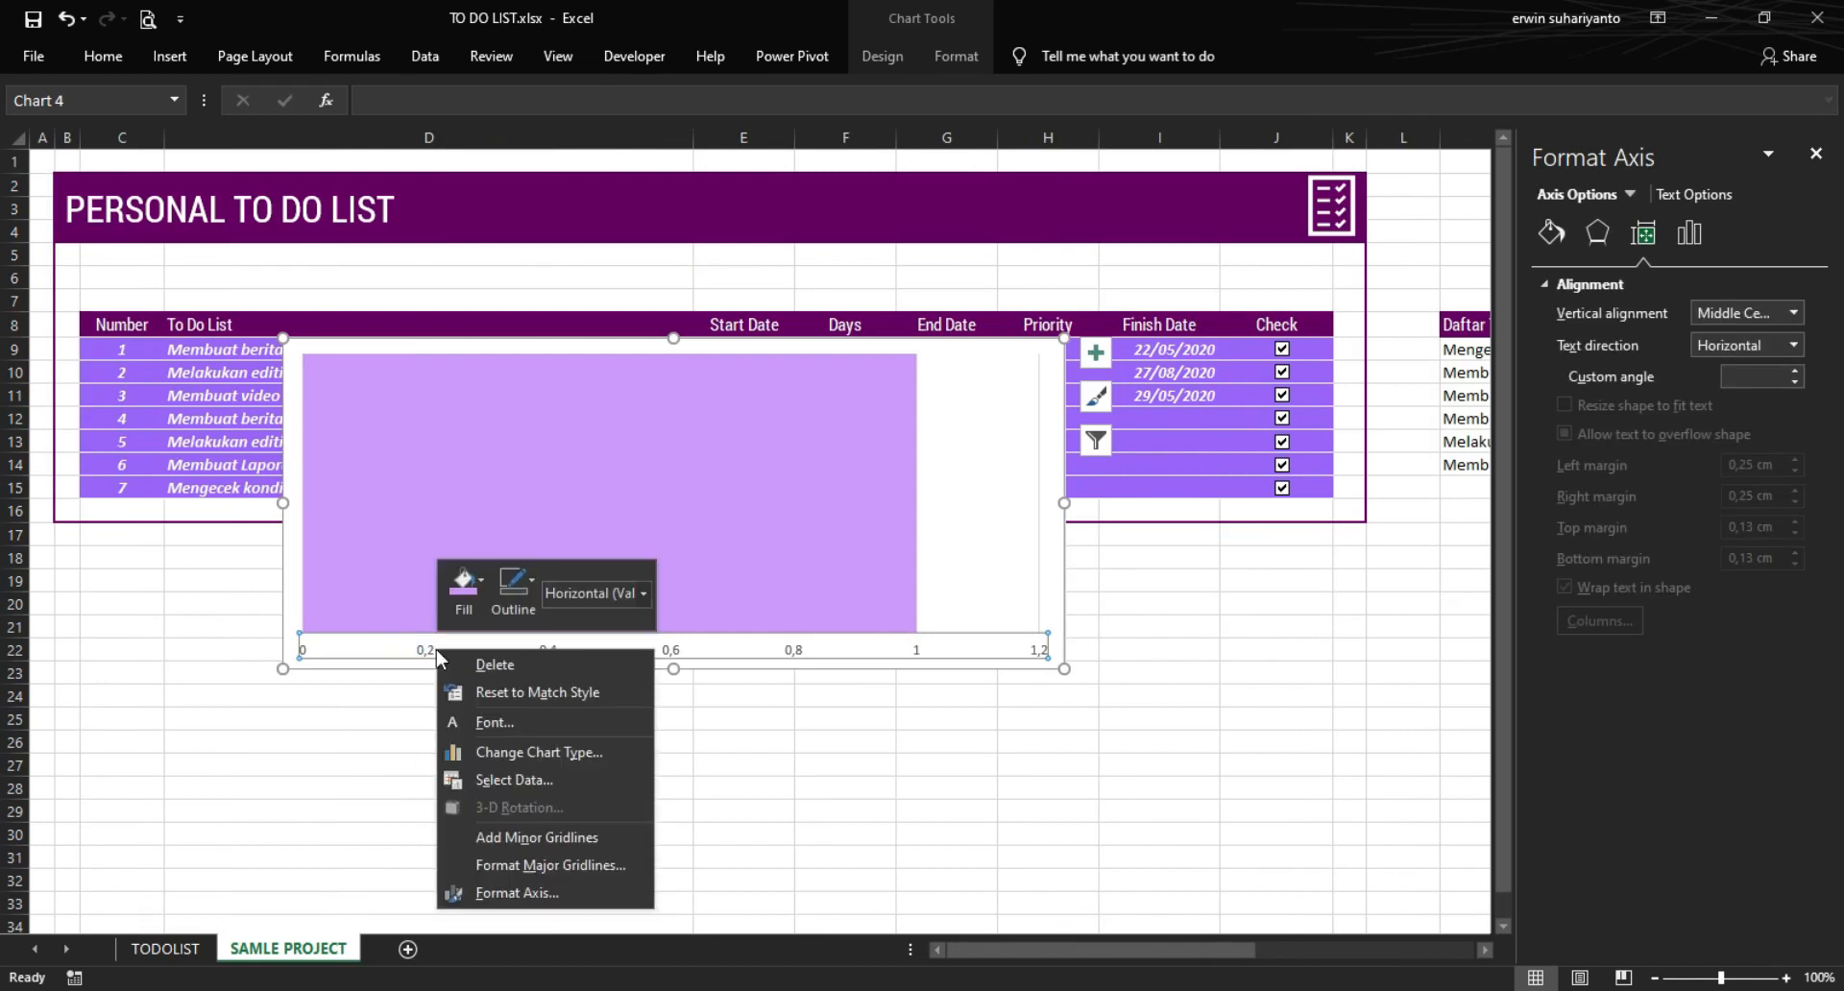
click(523, 892)
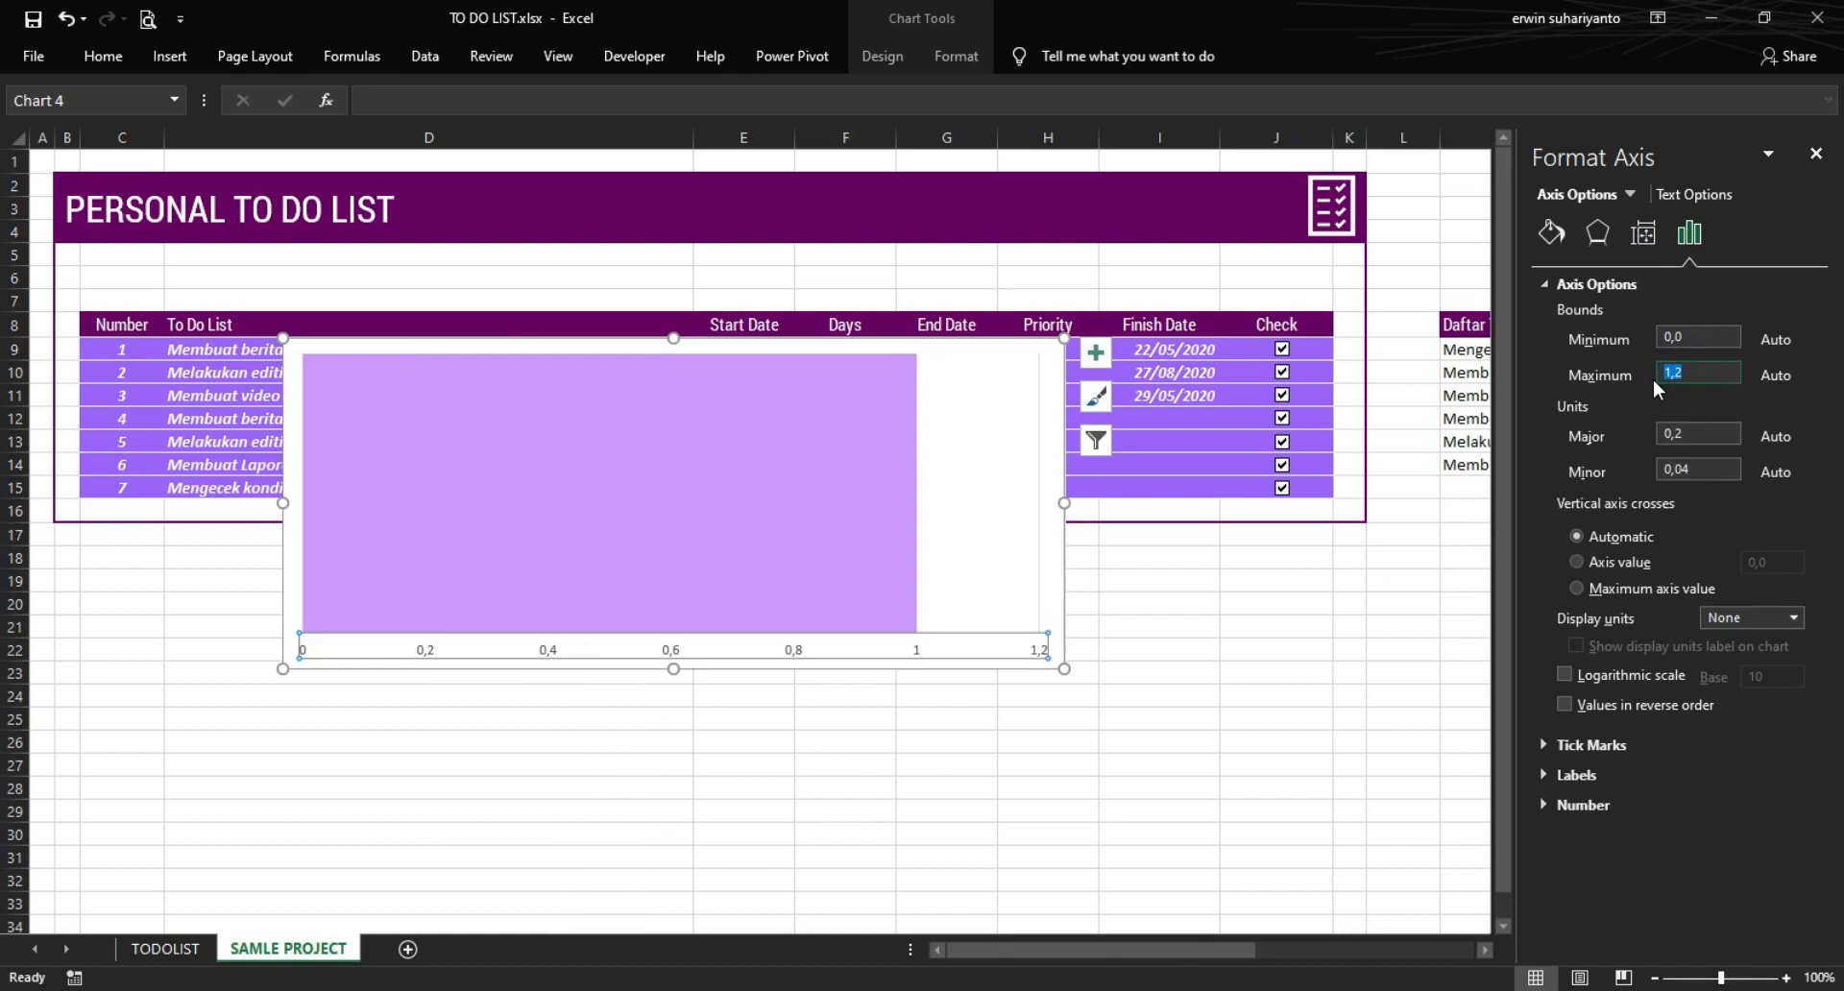
key(Return)
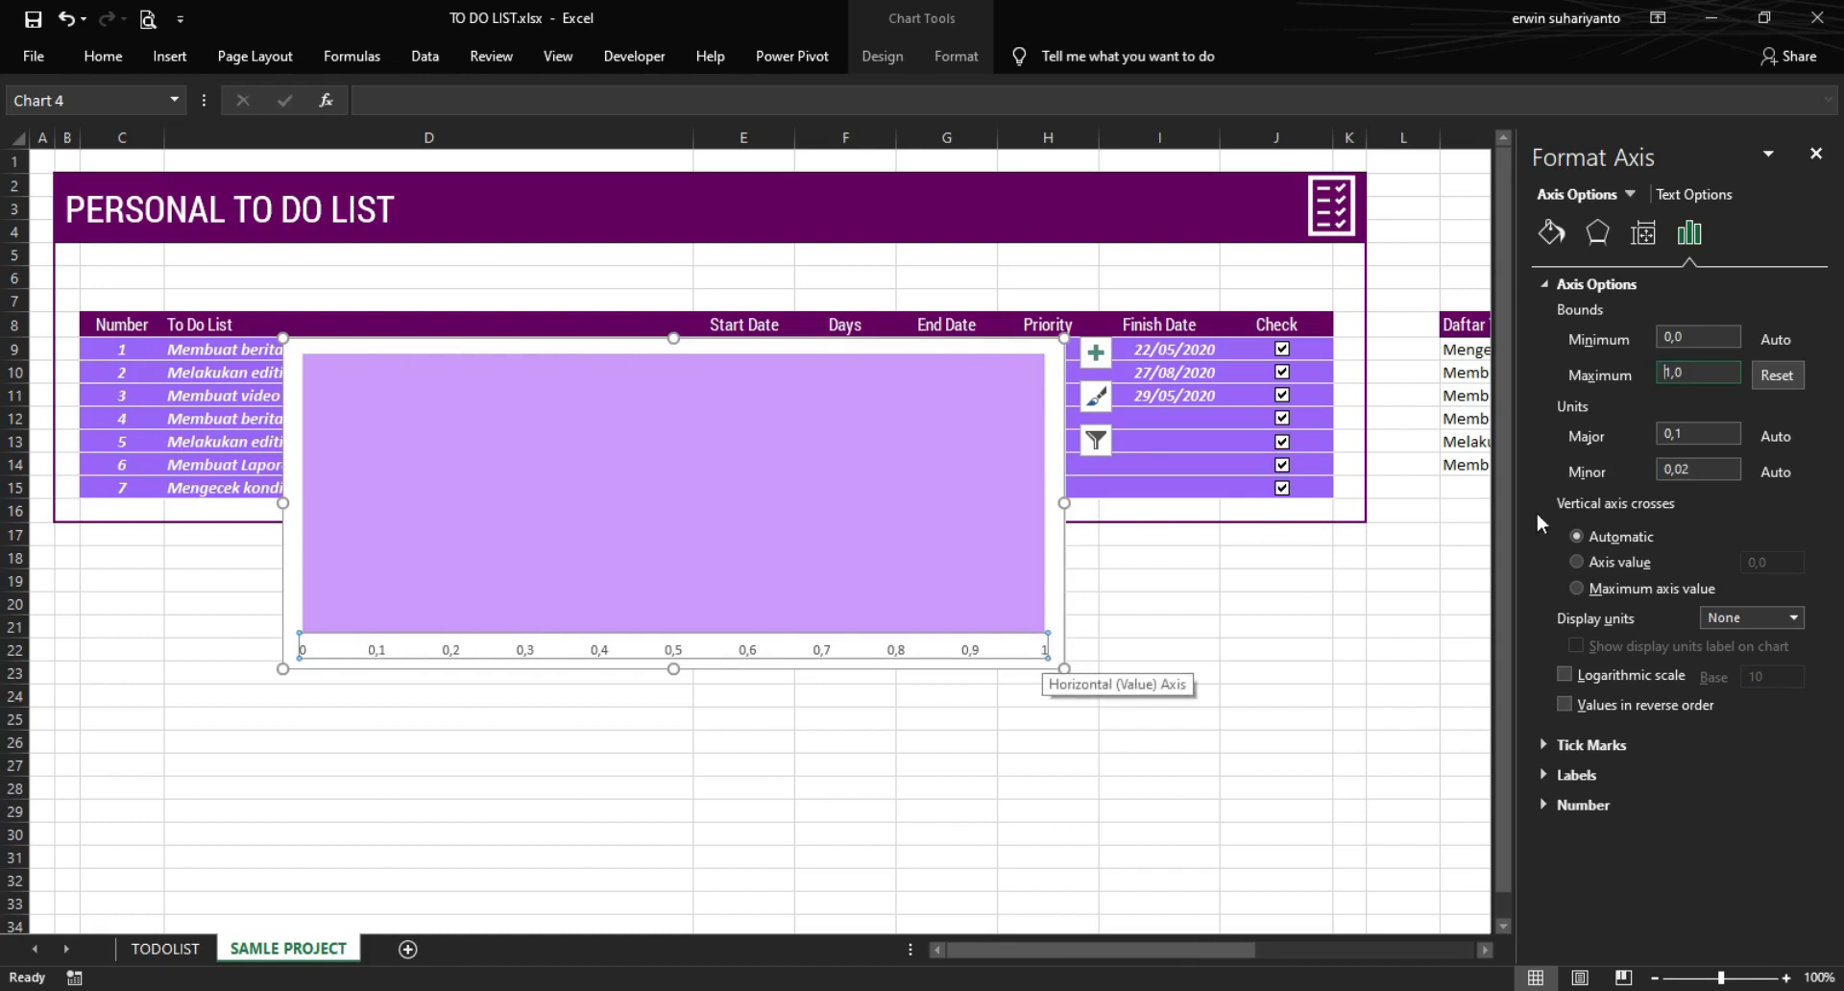
- Format the horizontal axis numbers as Percentage with 0 decimal places
click(1701, 432)
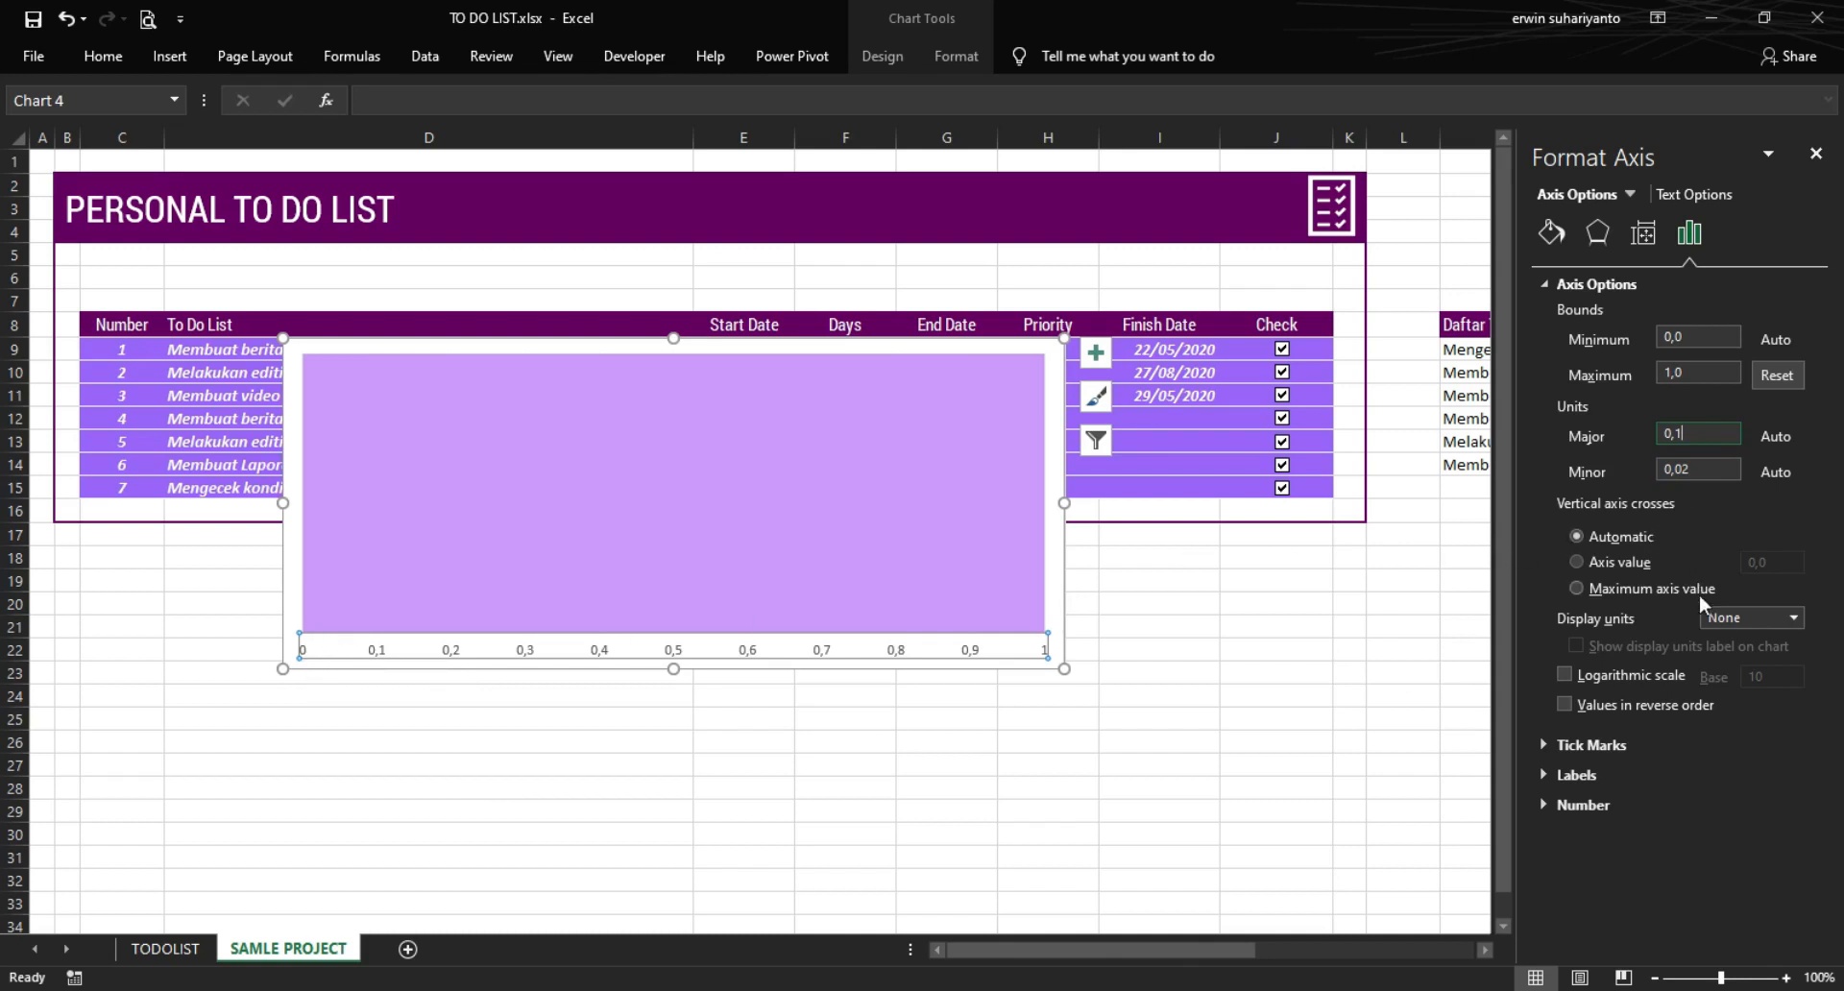
click(1575, 806)
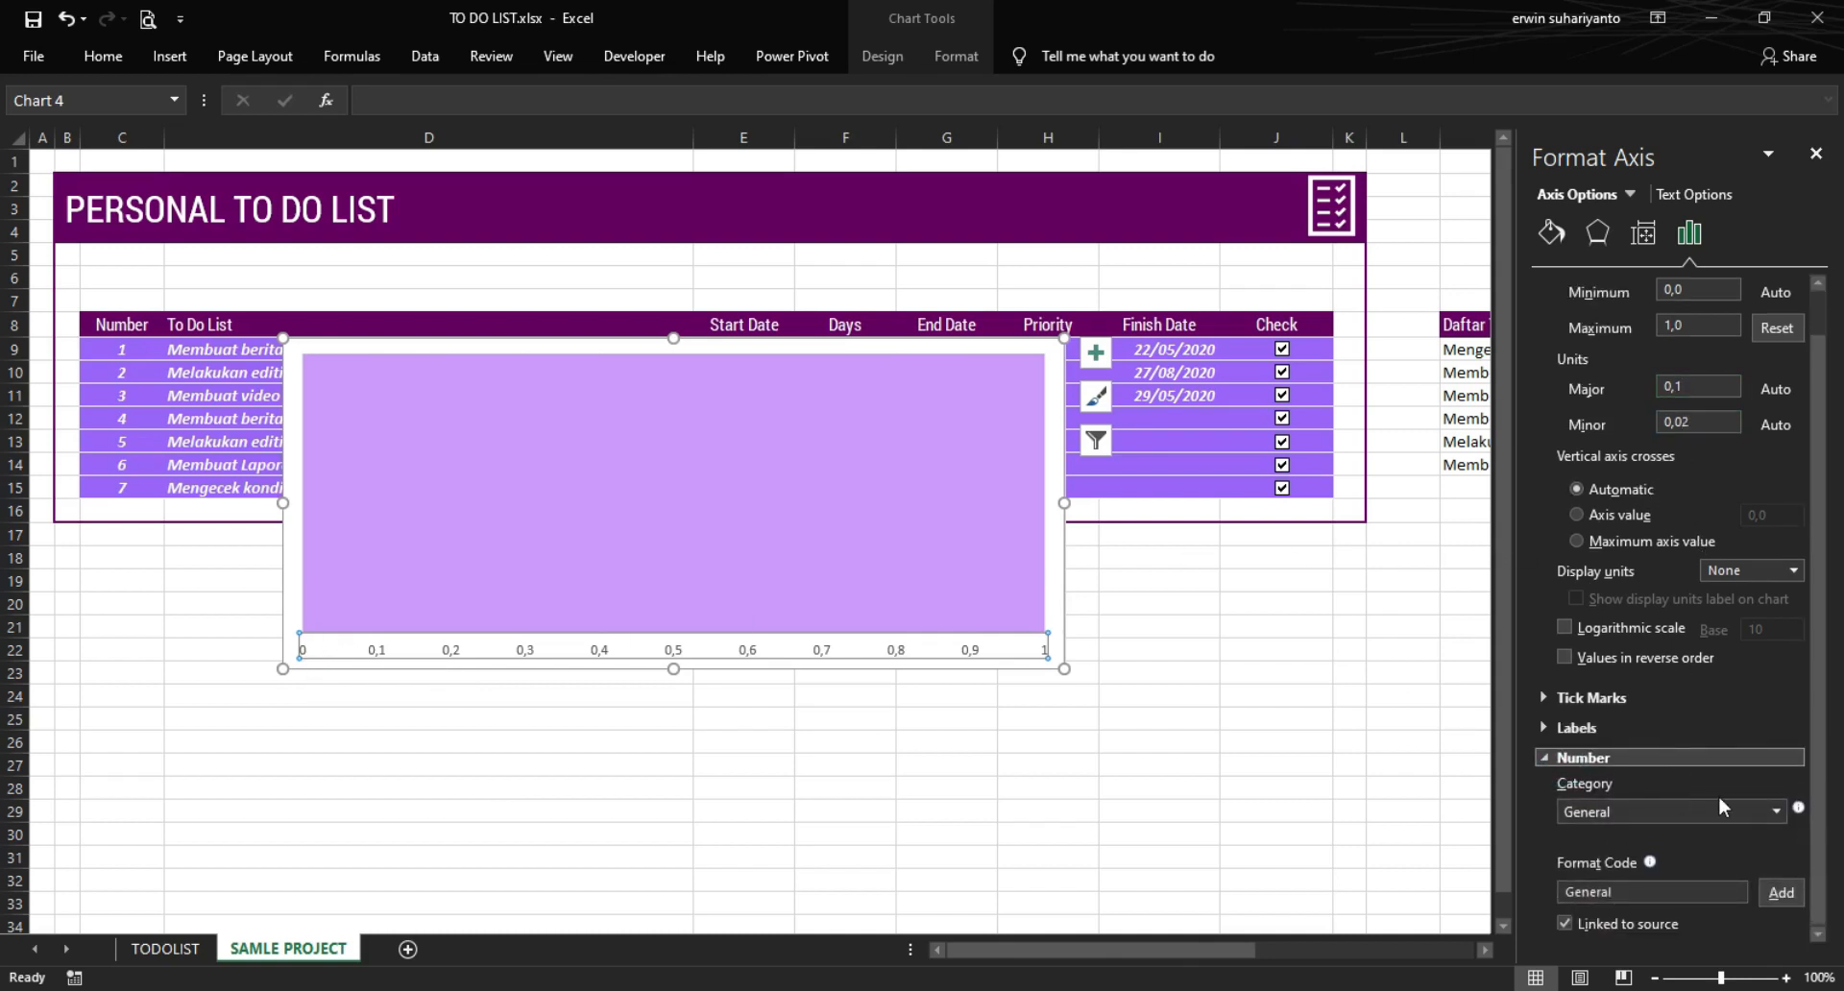
click(1774, 812)
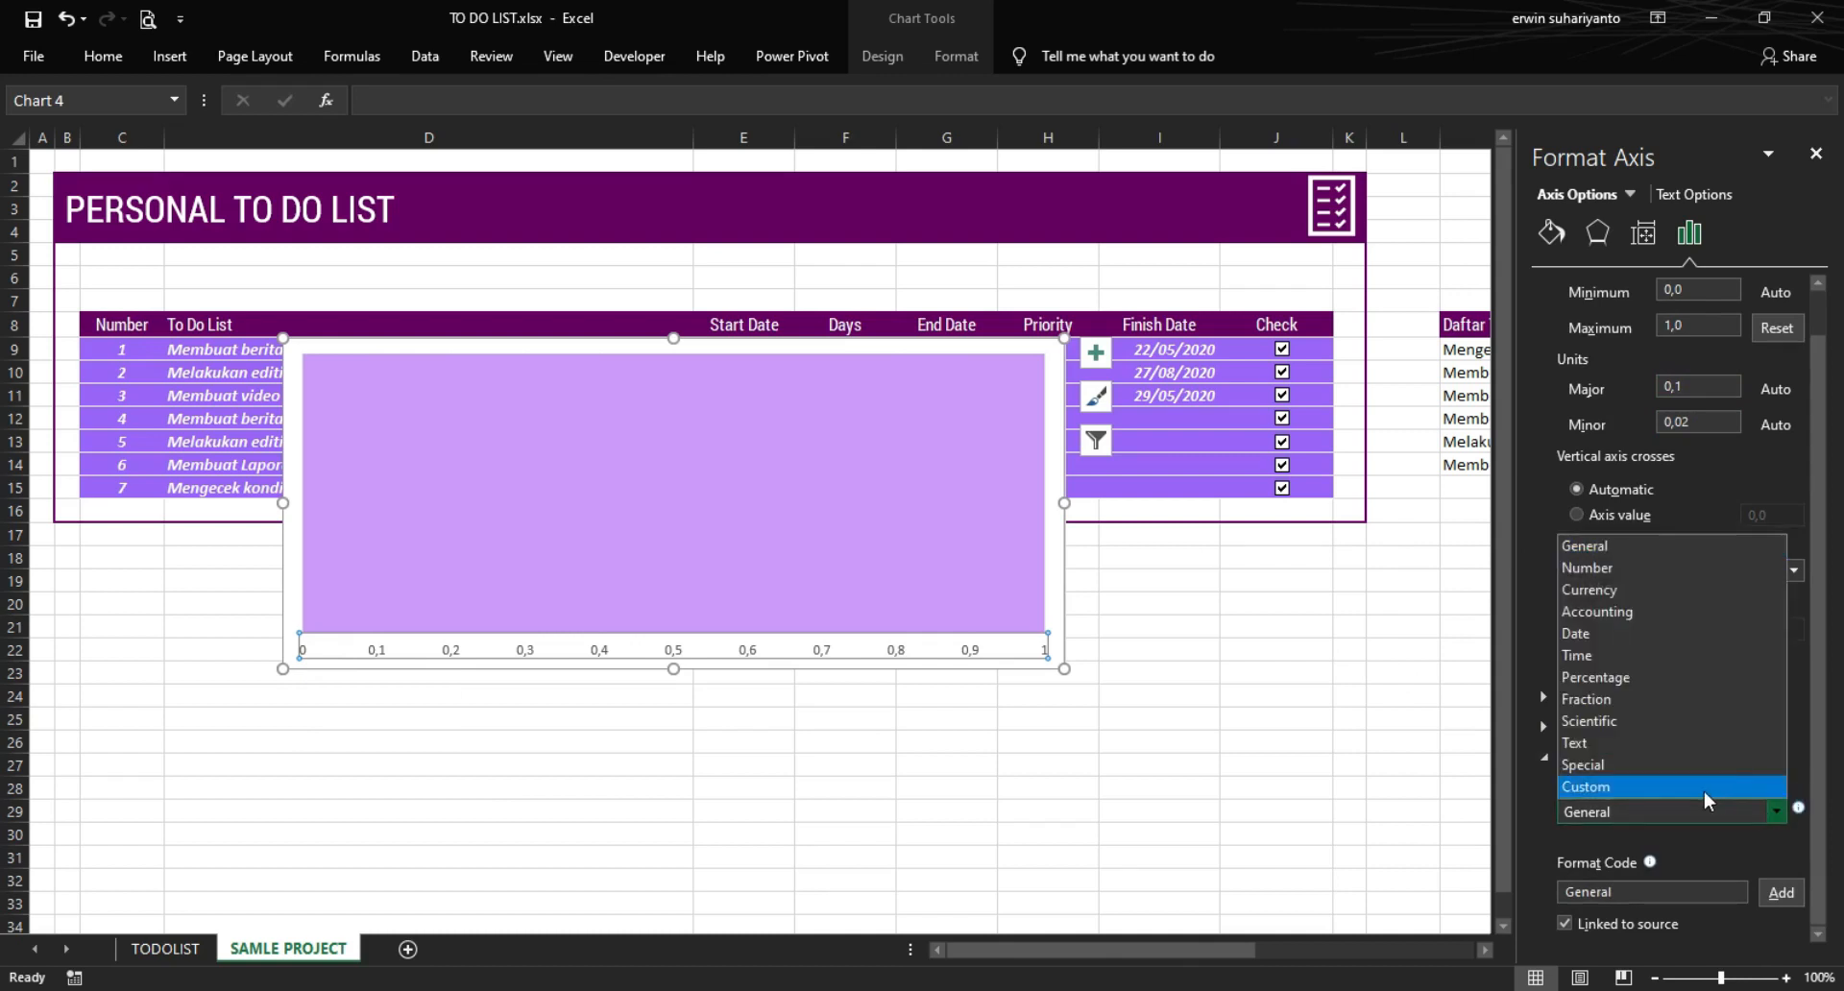
click(1622, 677)
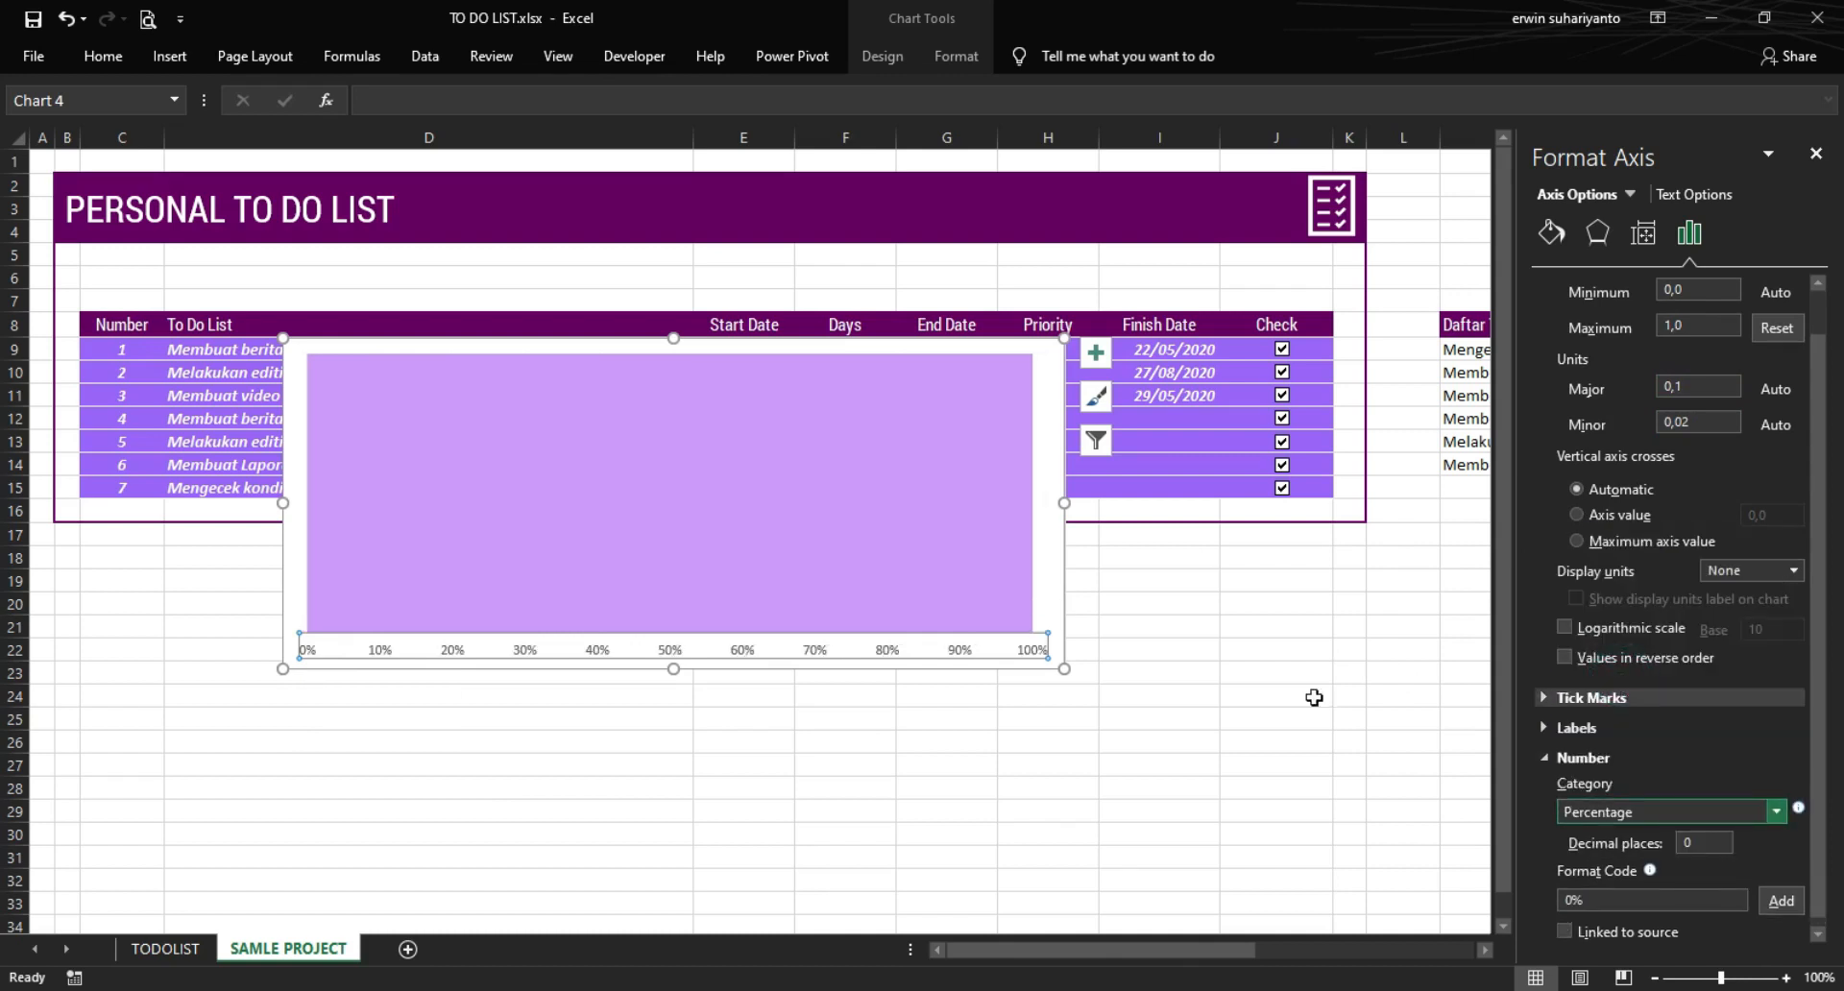
- Shrink the chart's height to a thin strip and place it in the header banner between the title and the checklist icon
click(1199, 628)
click(1060, 413)
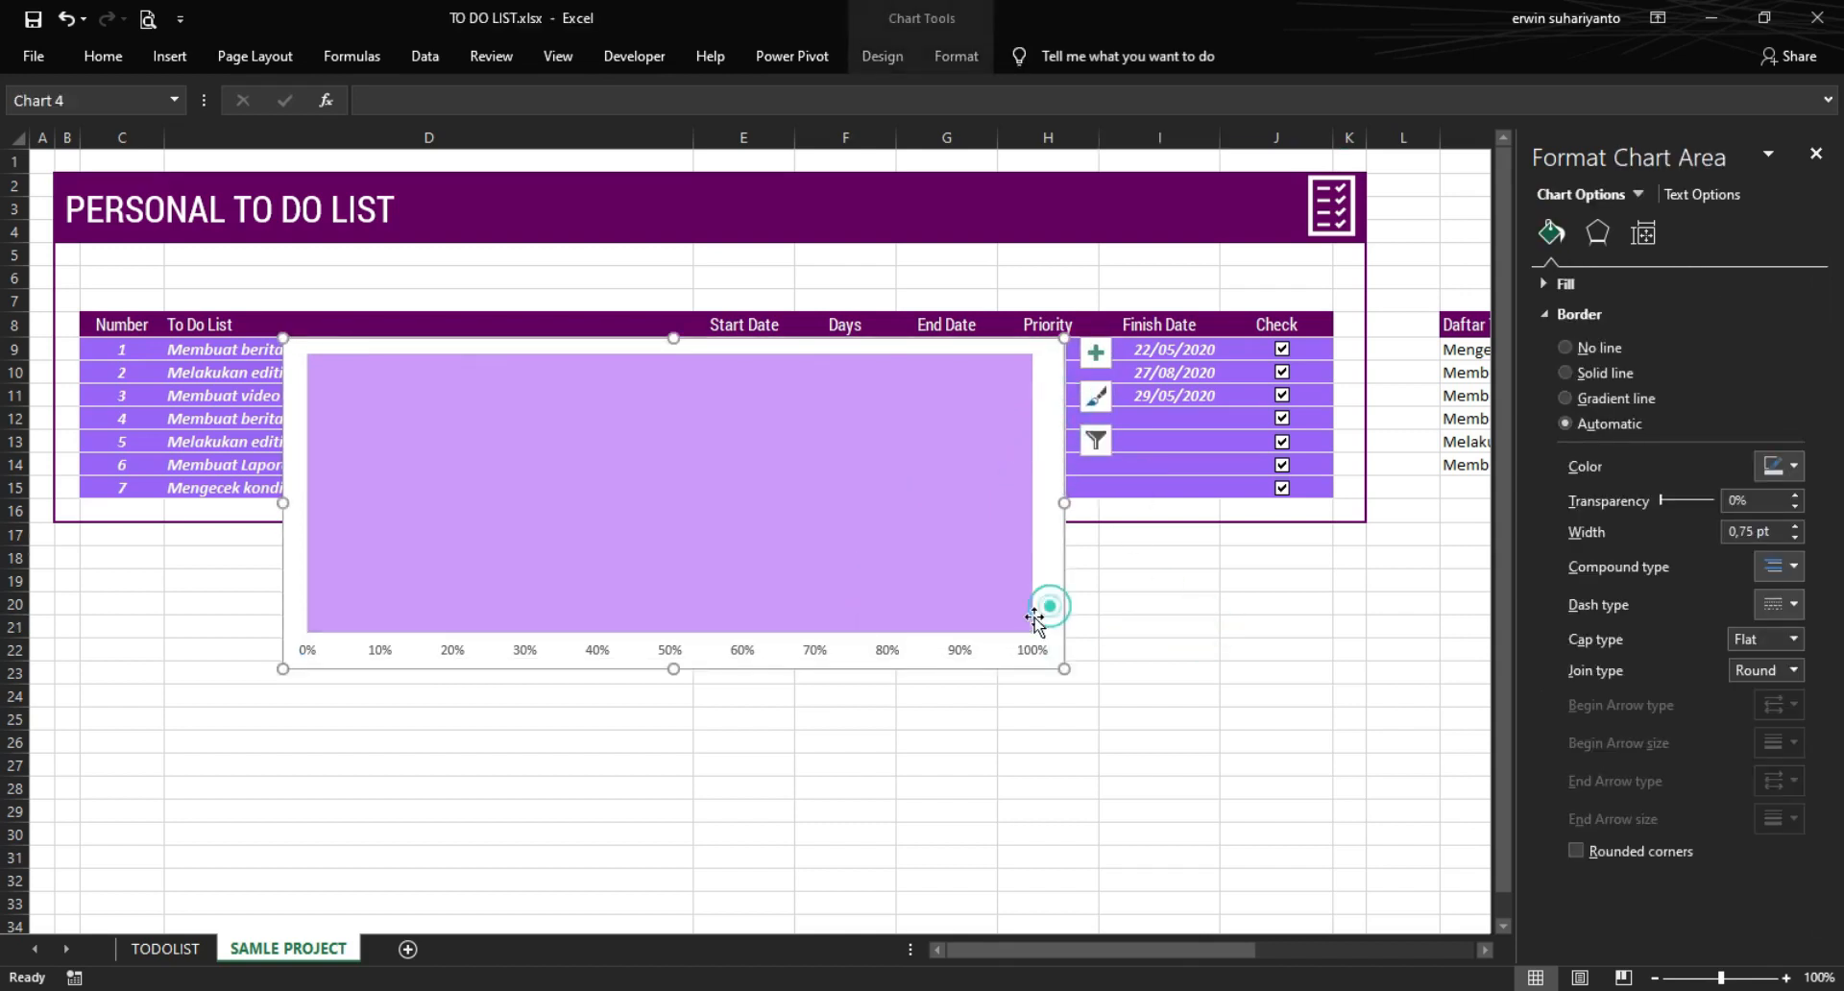
drag(672, 668, 669, 413)
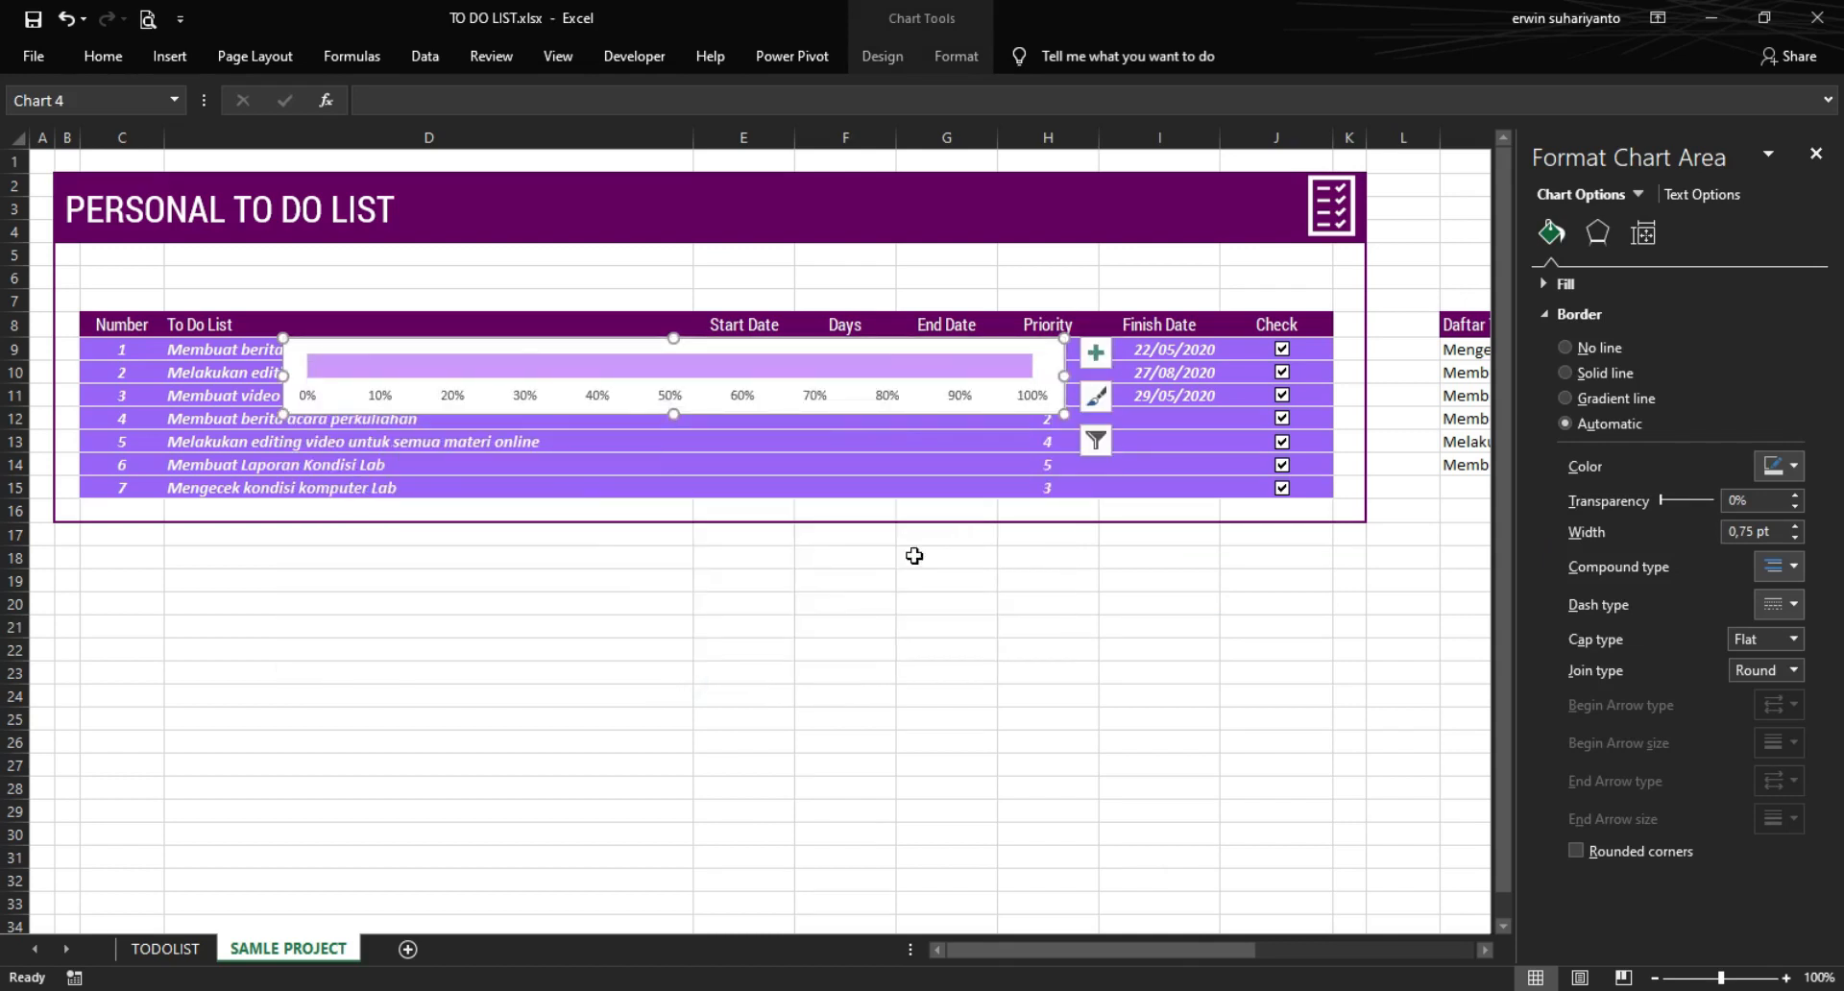
click(925, 602)
drag(706, 411, 863, 257)
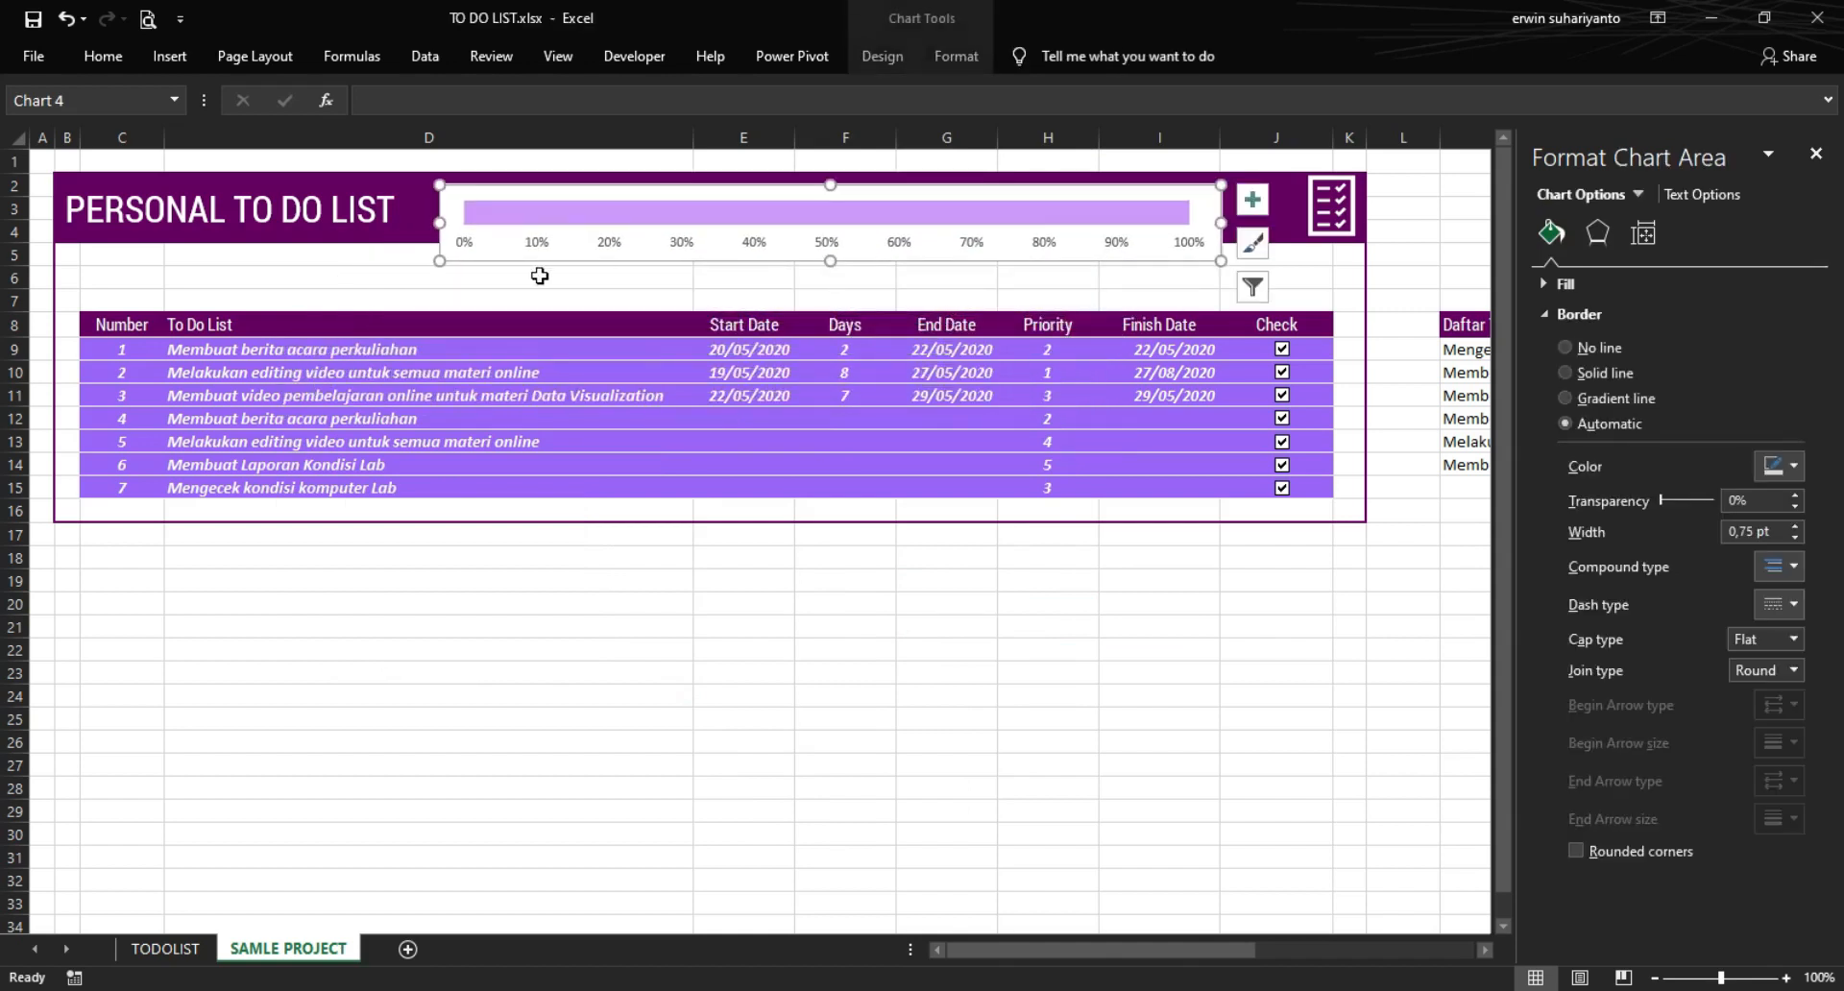
- Extend the header banner by filling B5:K5 with the same dark purple
click(336, 266)
drag(66, 250, 1349, 254)
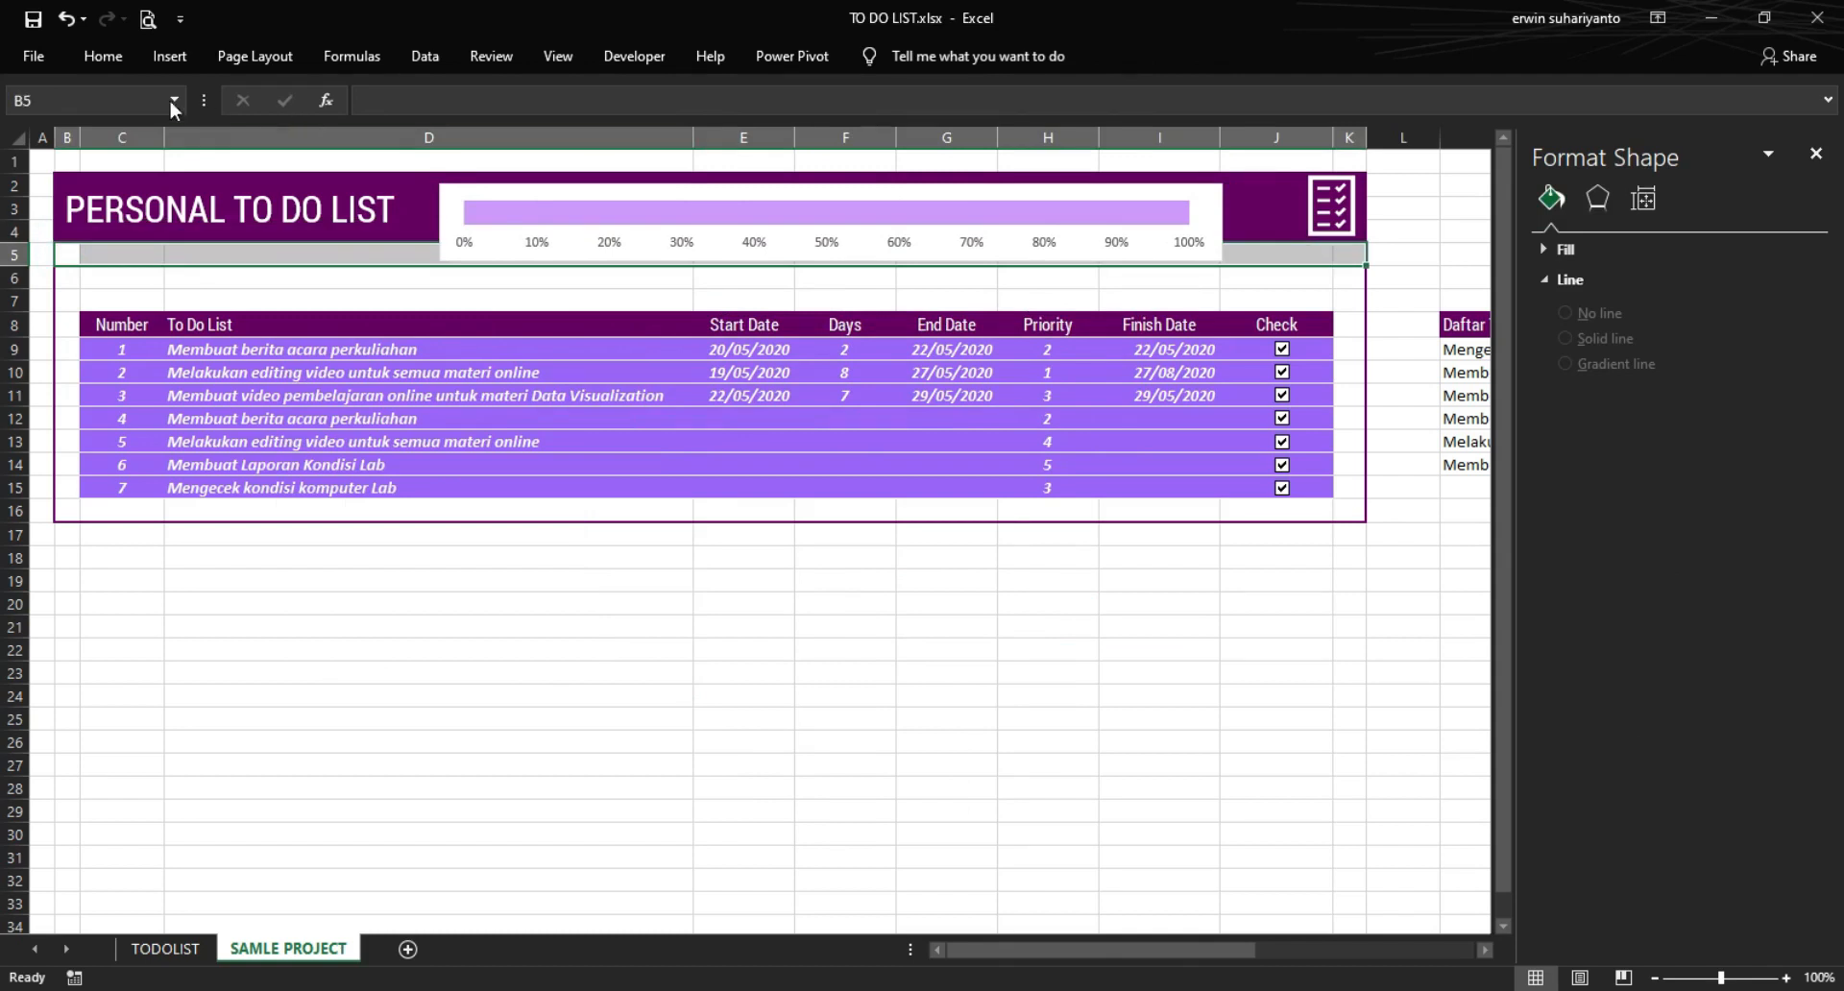
click(103, 56)
click(361, 140)
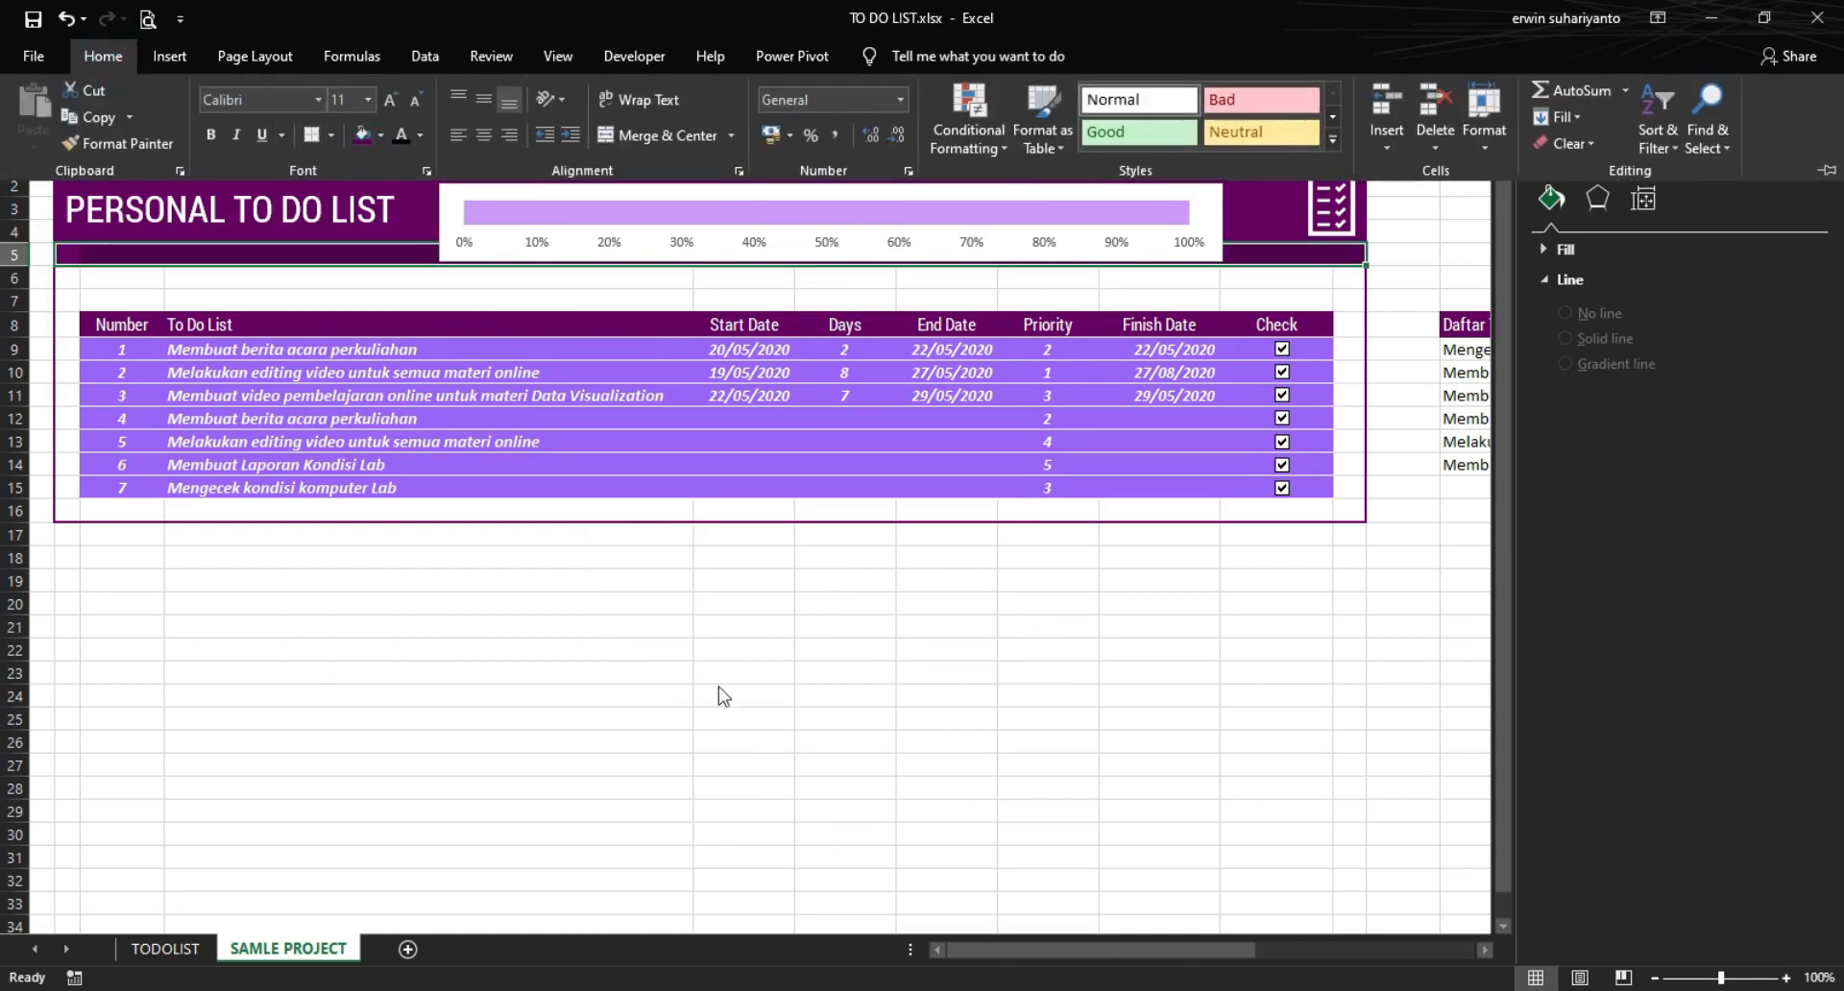
click(721, 722)
- Move the PERSONAL TO DO LIST title slightly down to center it in the taller banner
click(270, 208)
drag(285, 237, 285, 248)
click(748, 682)
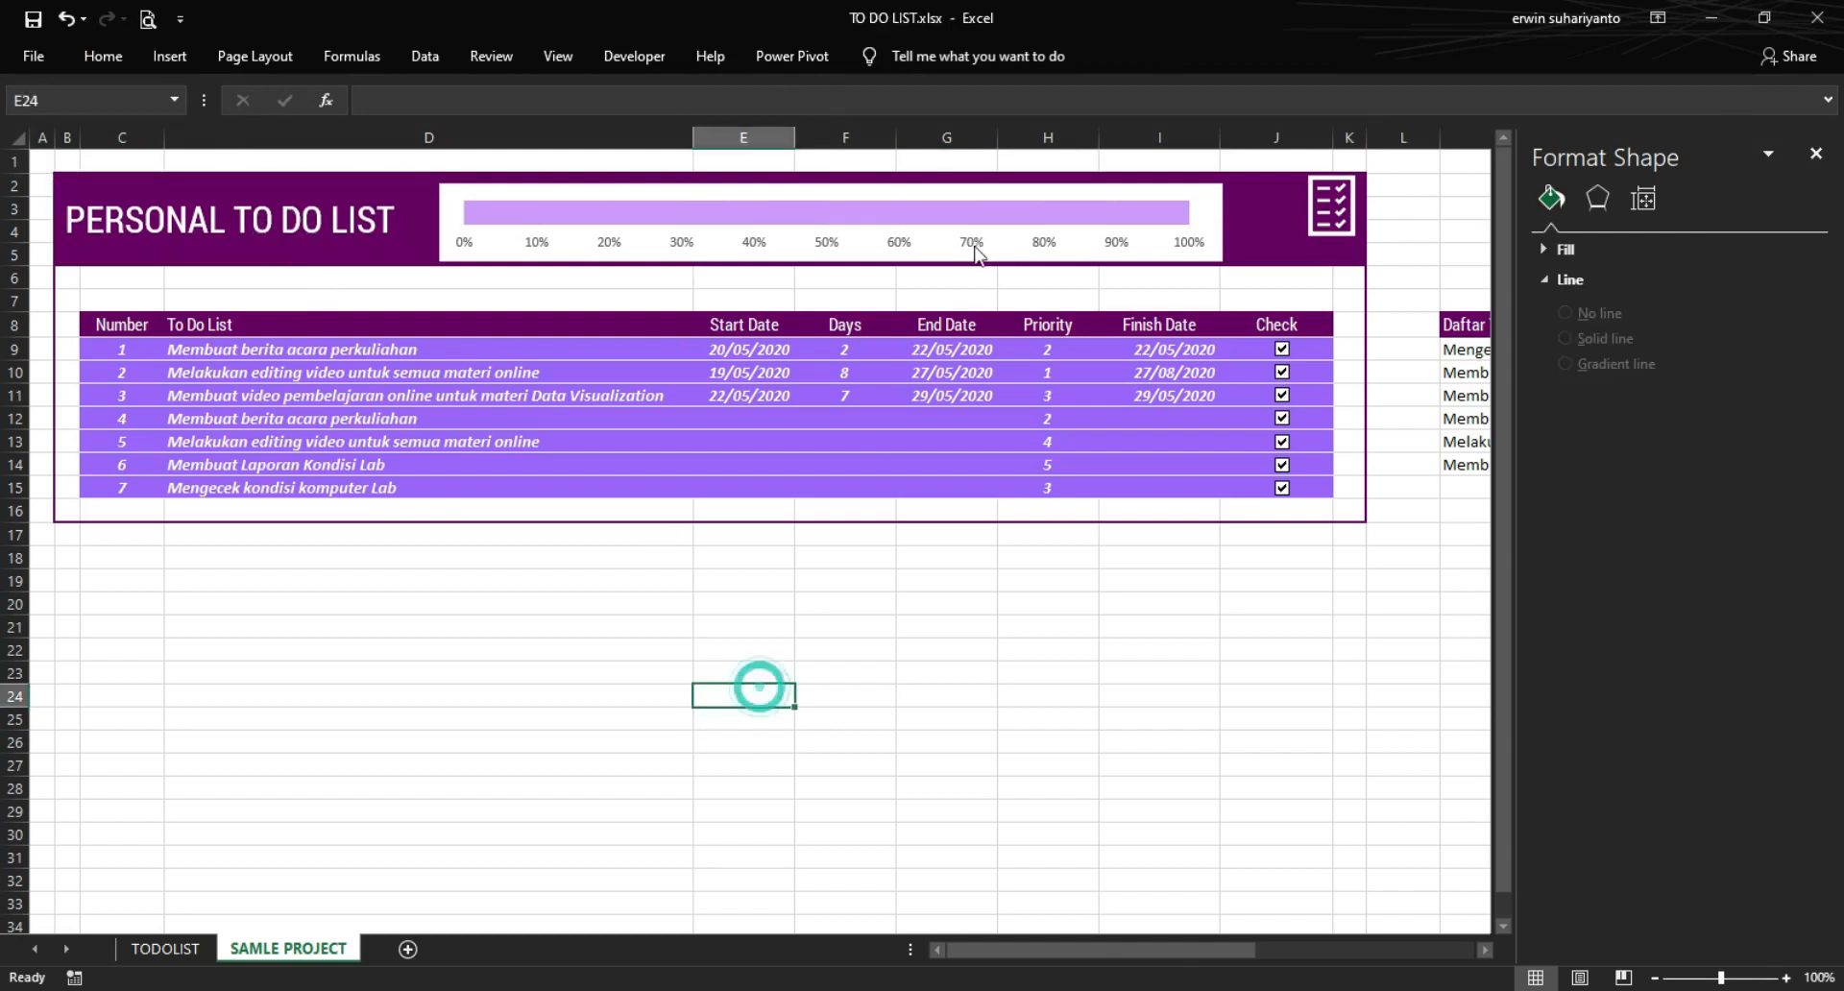
- Remove the fill from the progress bar chart's area so it blends with the purple header banner
click(1207, 199)
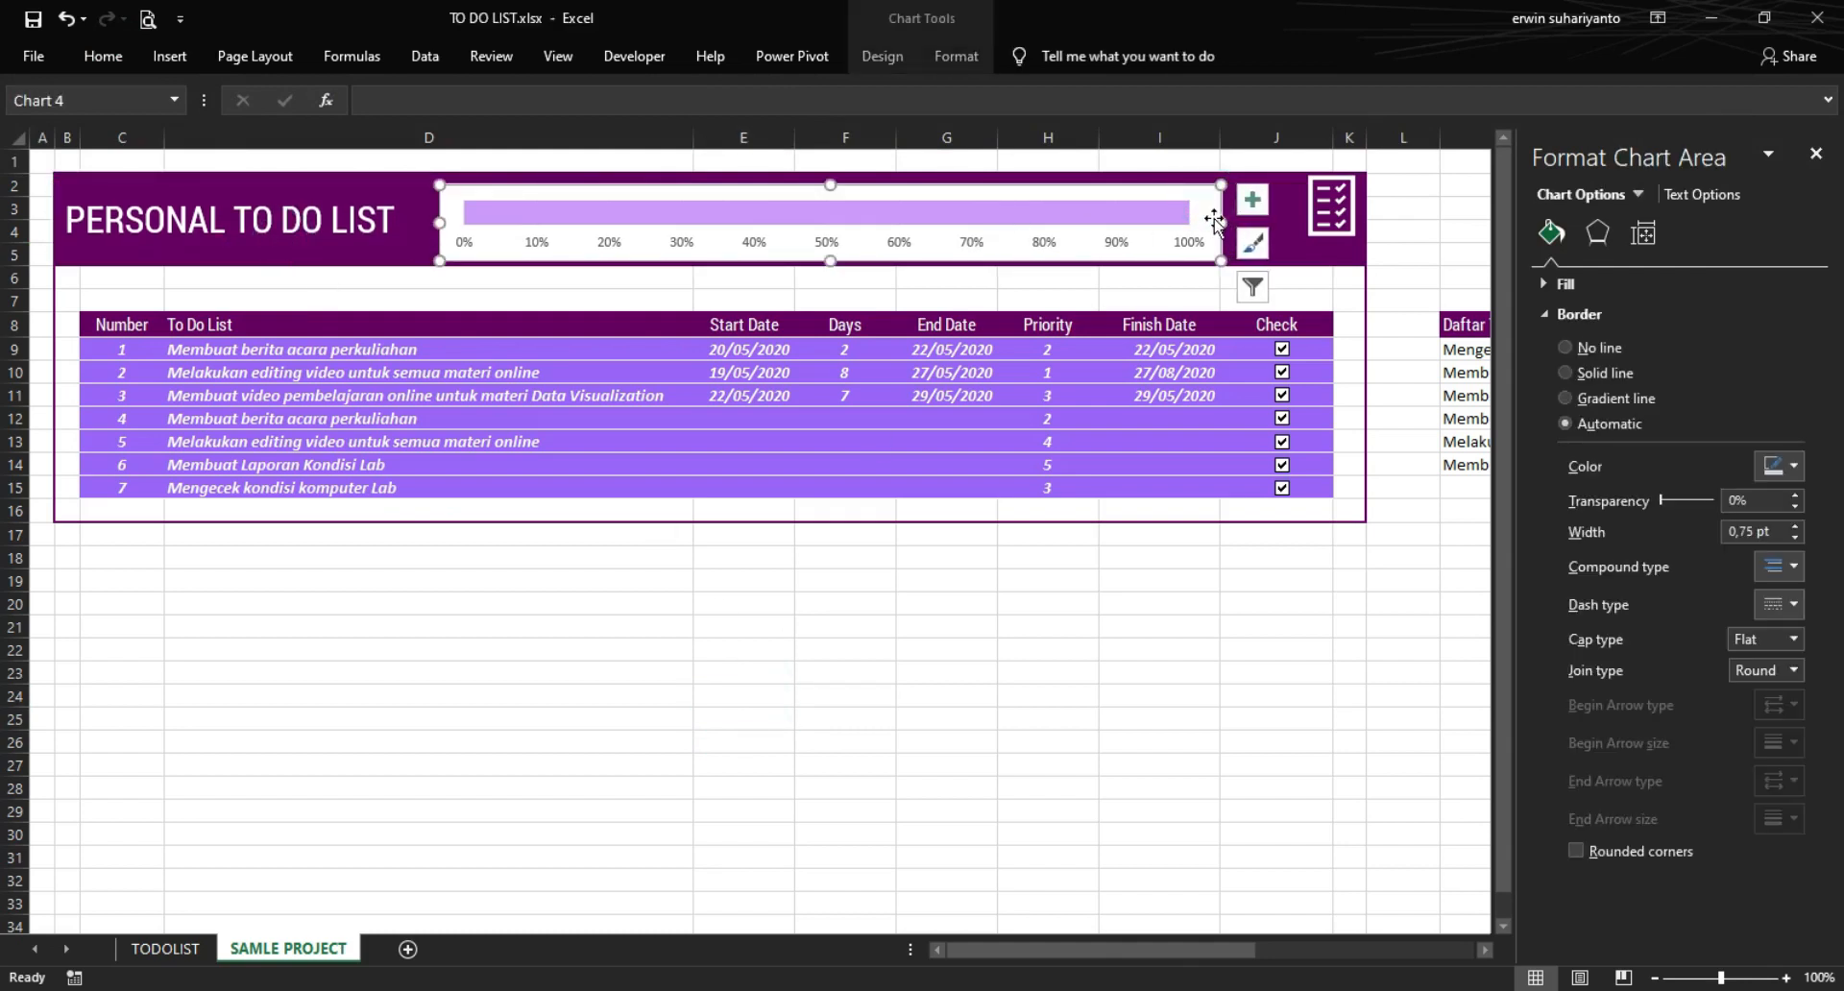
click(789, 575)
click(1206, 198)
click(951, 69)
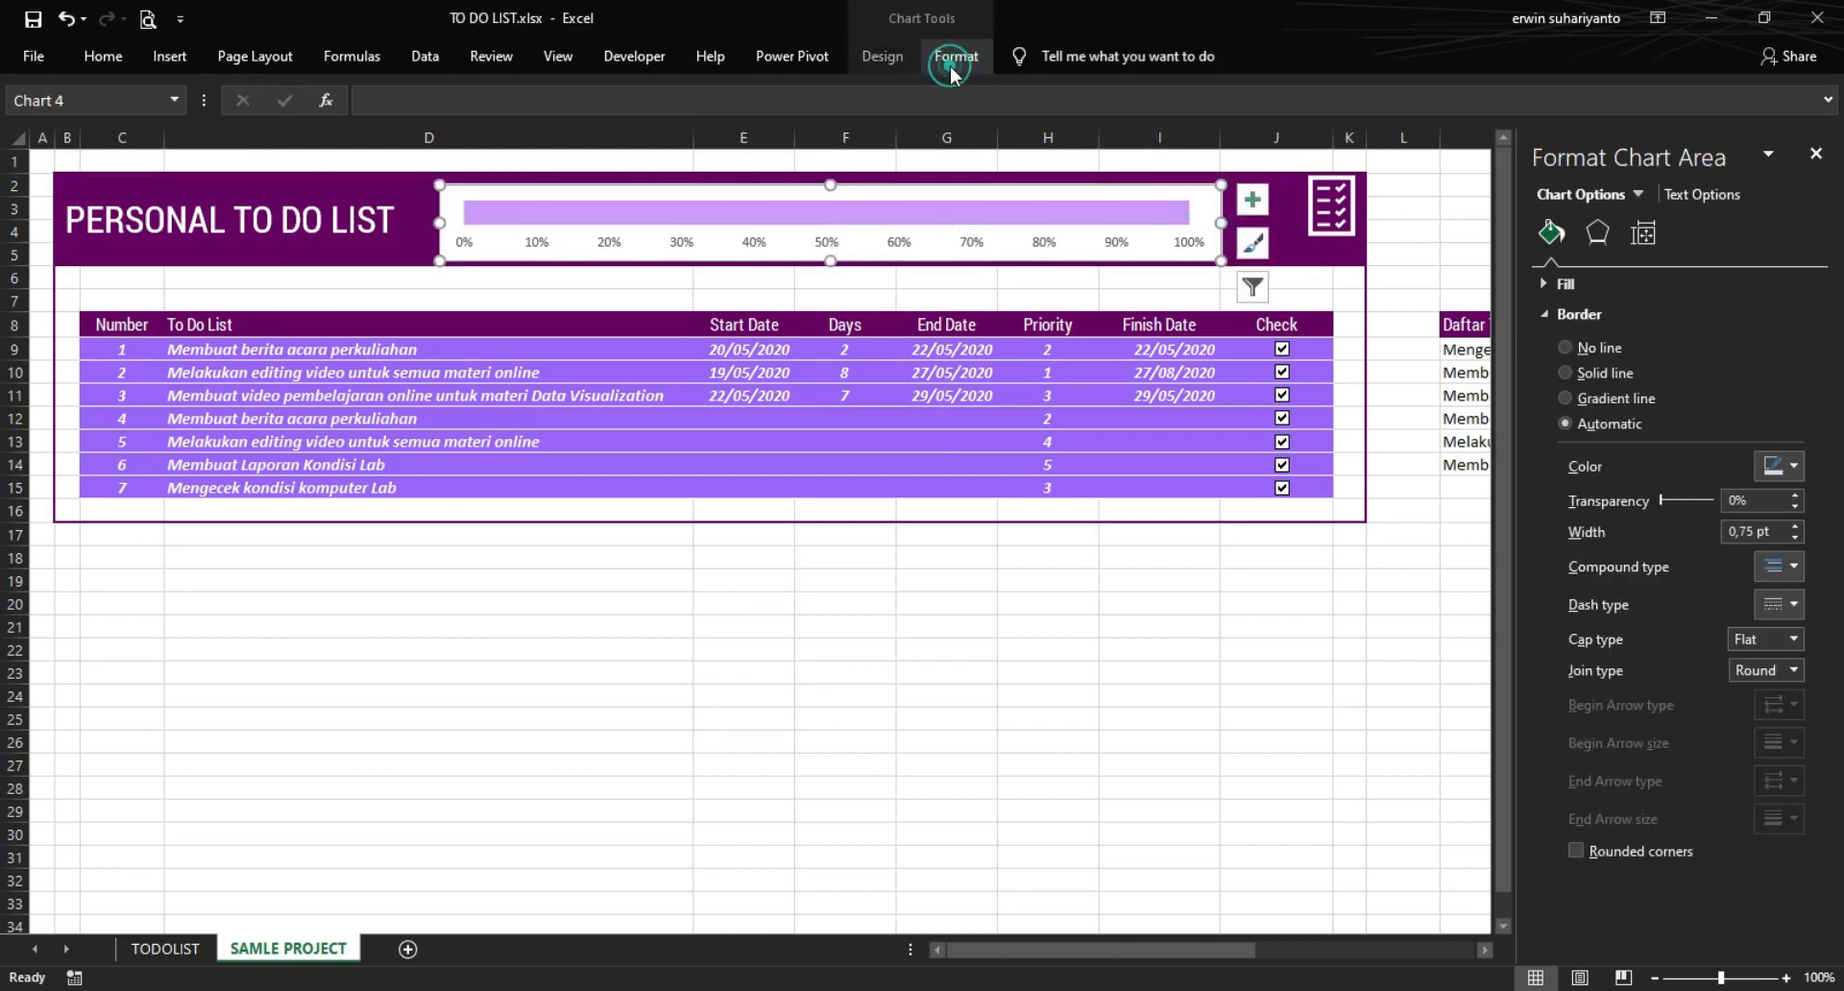
click(924, 91)
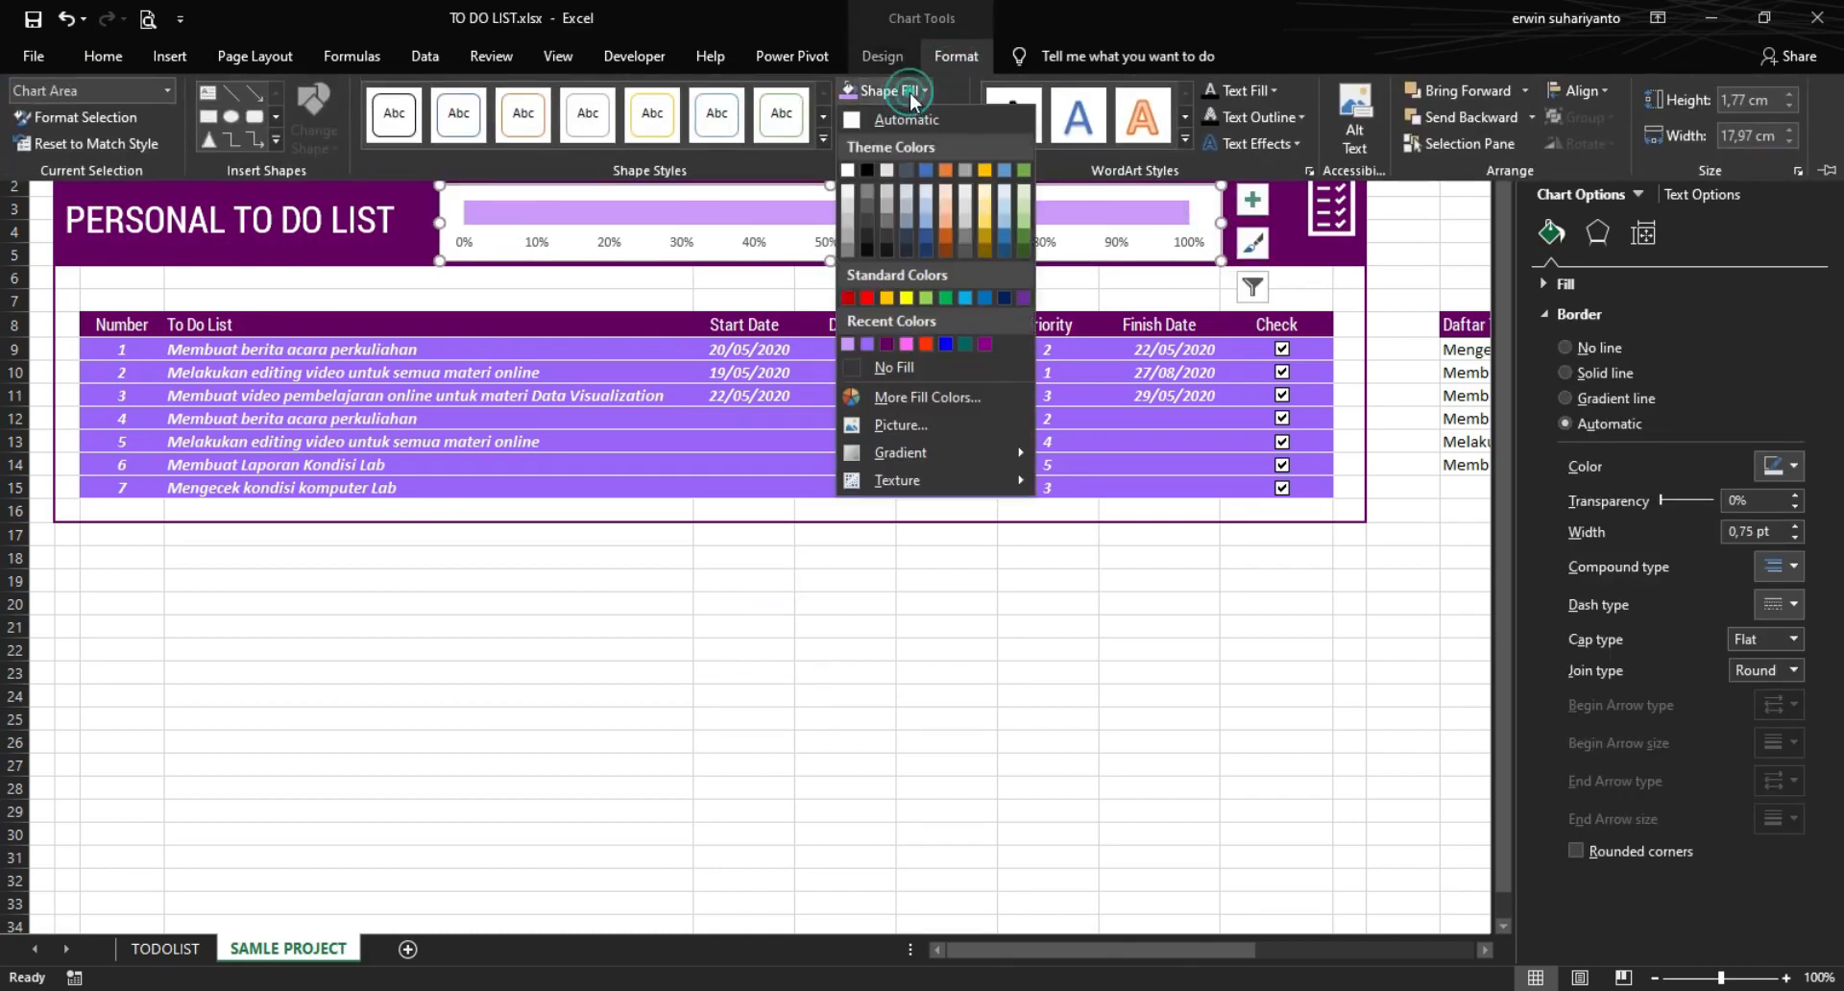
click(901, 368)
- Make the chart's percentage axis labels bold and white
click(753, 238)
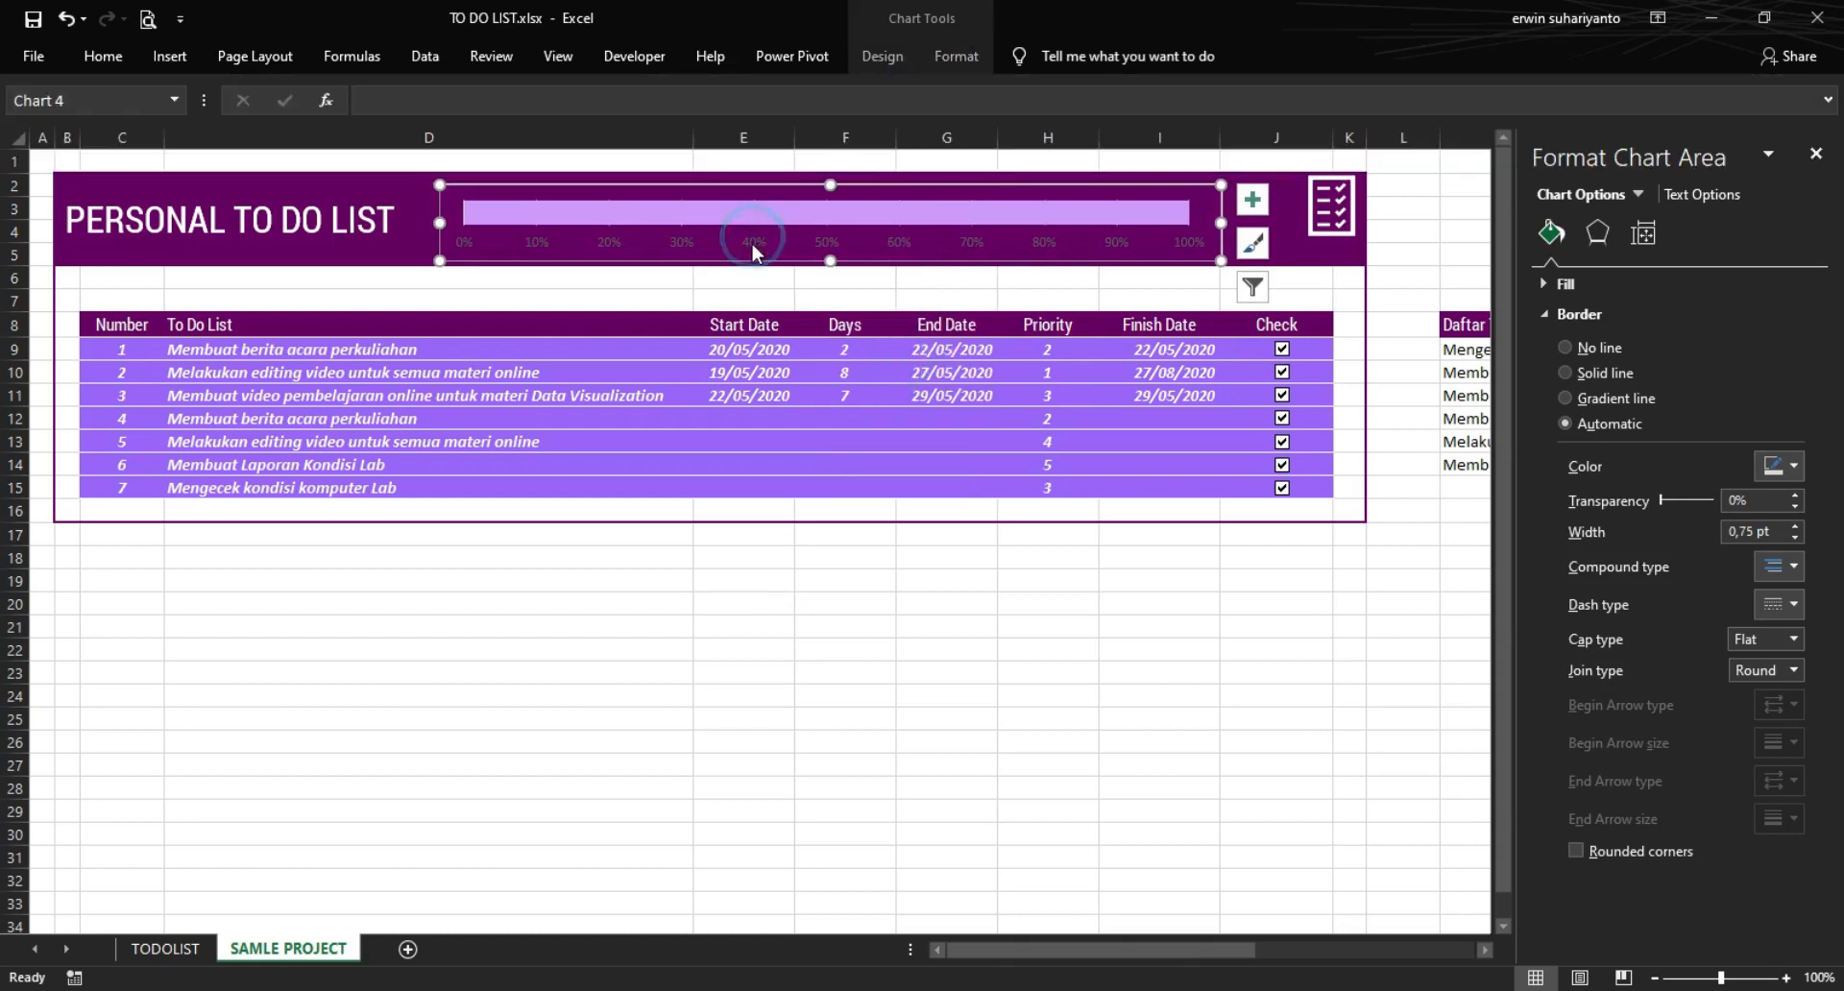
click(955, 56)
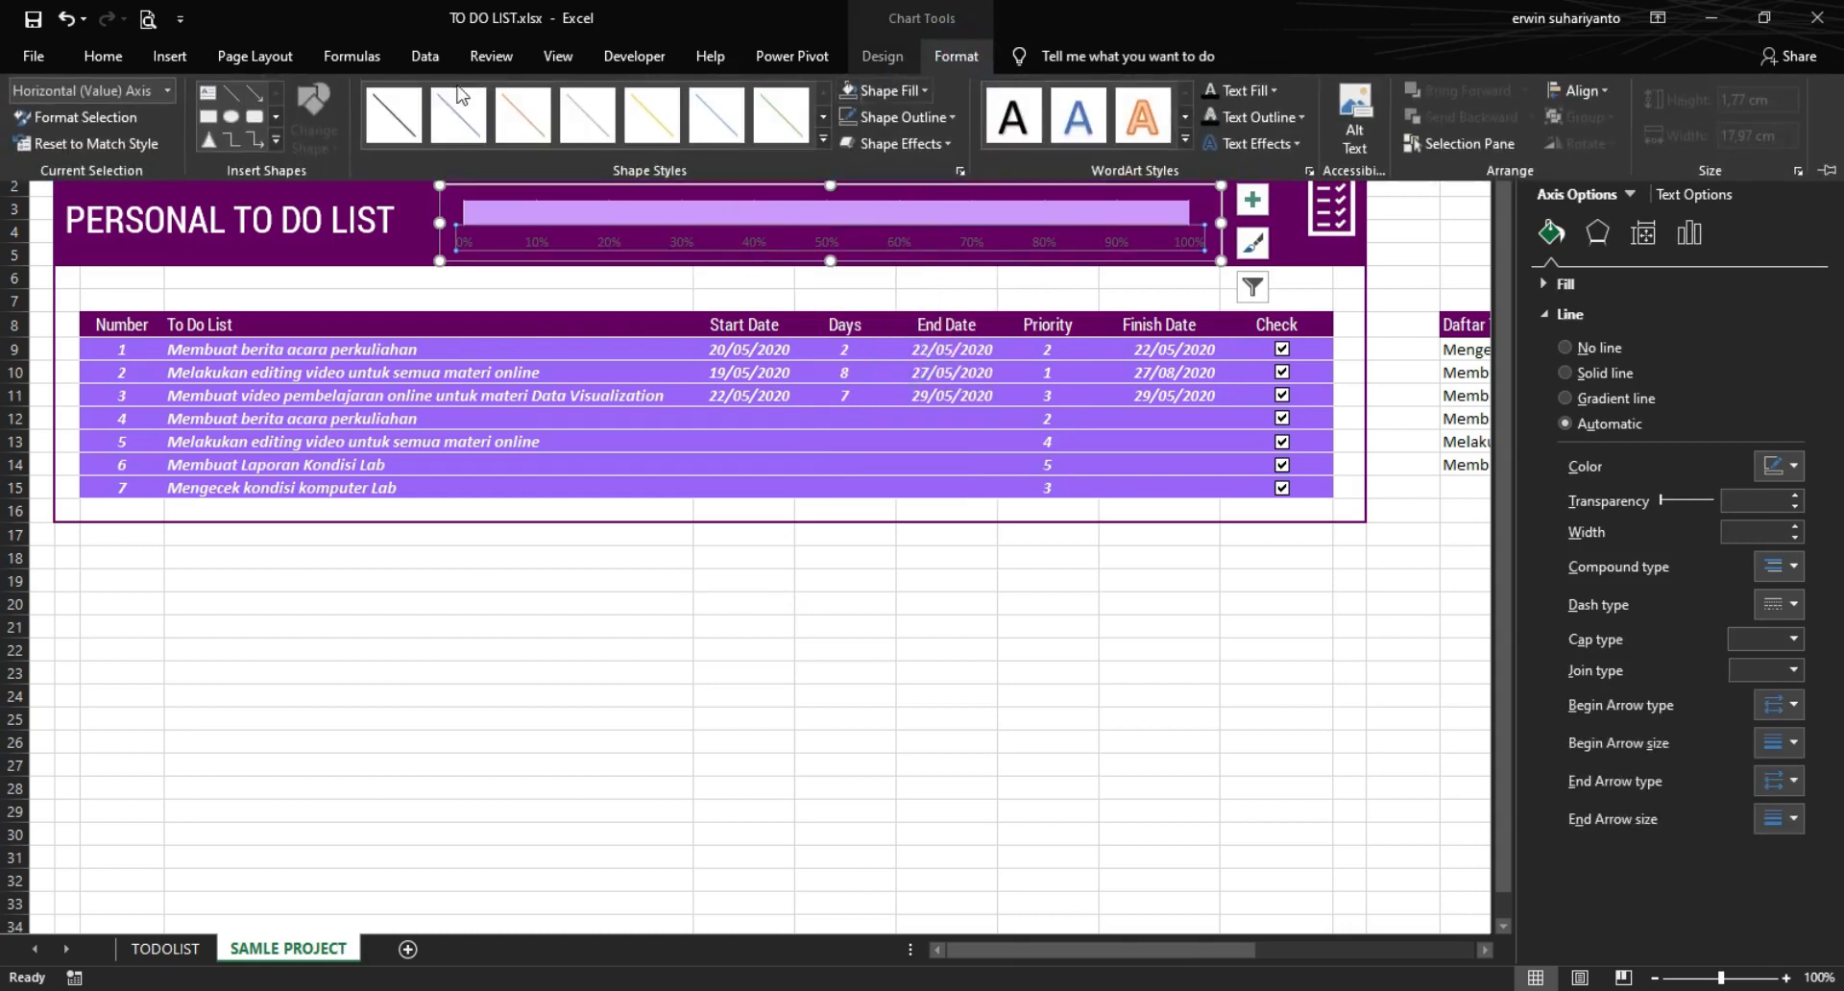
click(103, 56)
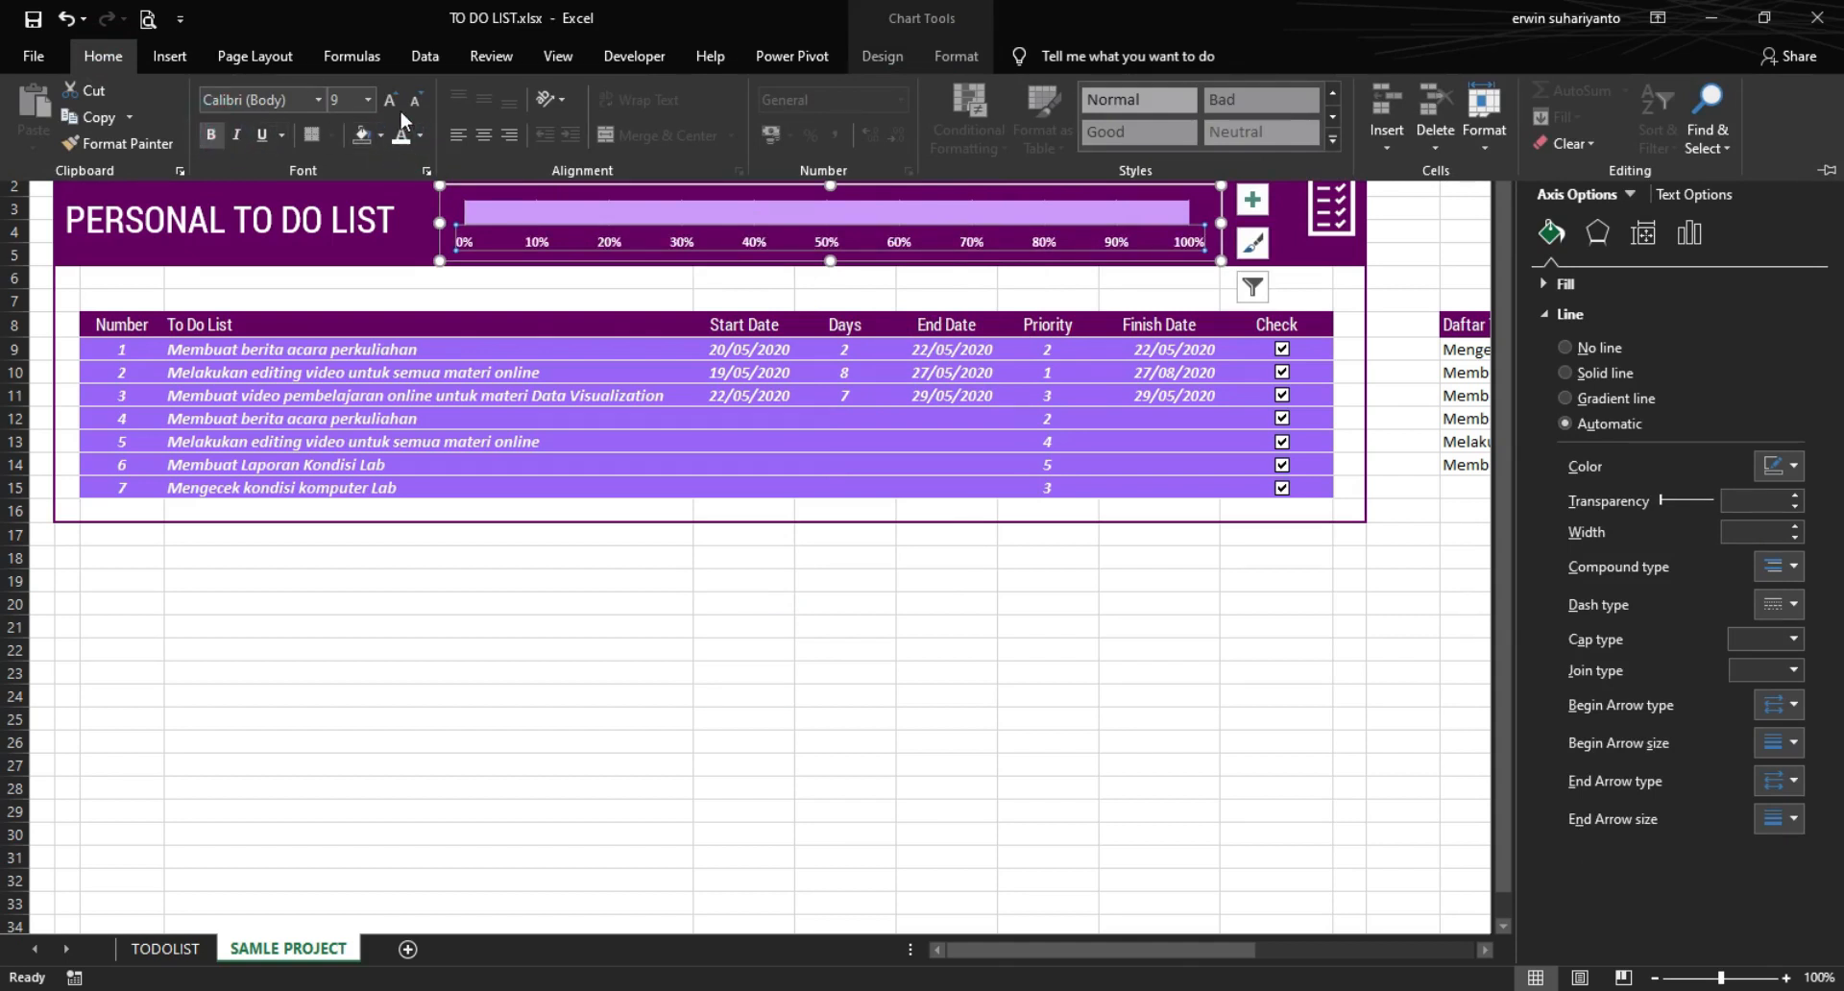
click(393, 99)
click(411, 103)
click(1071, 557)
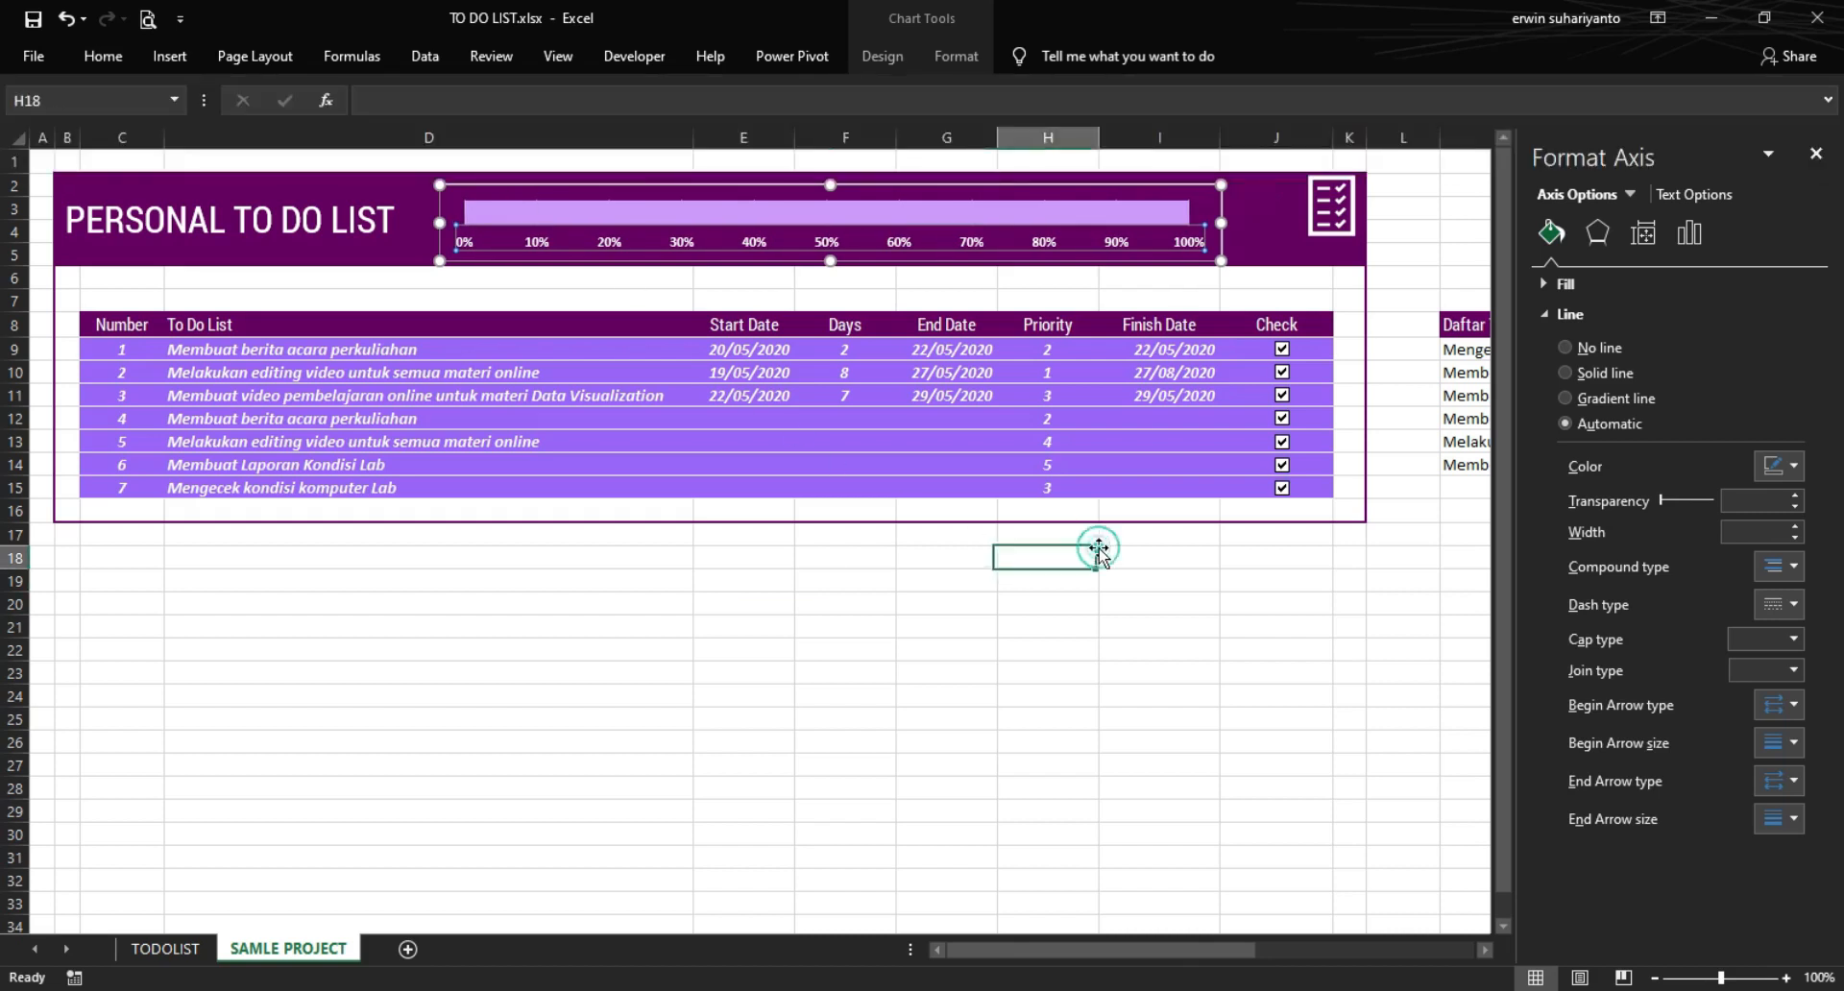
- Remove the outline around the progress bar chart's area
click(1222, 195)
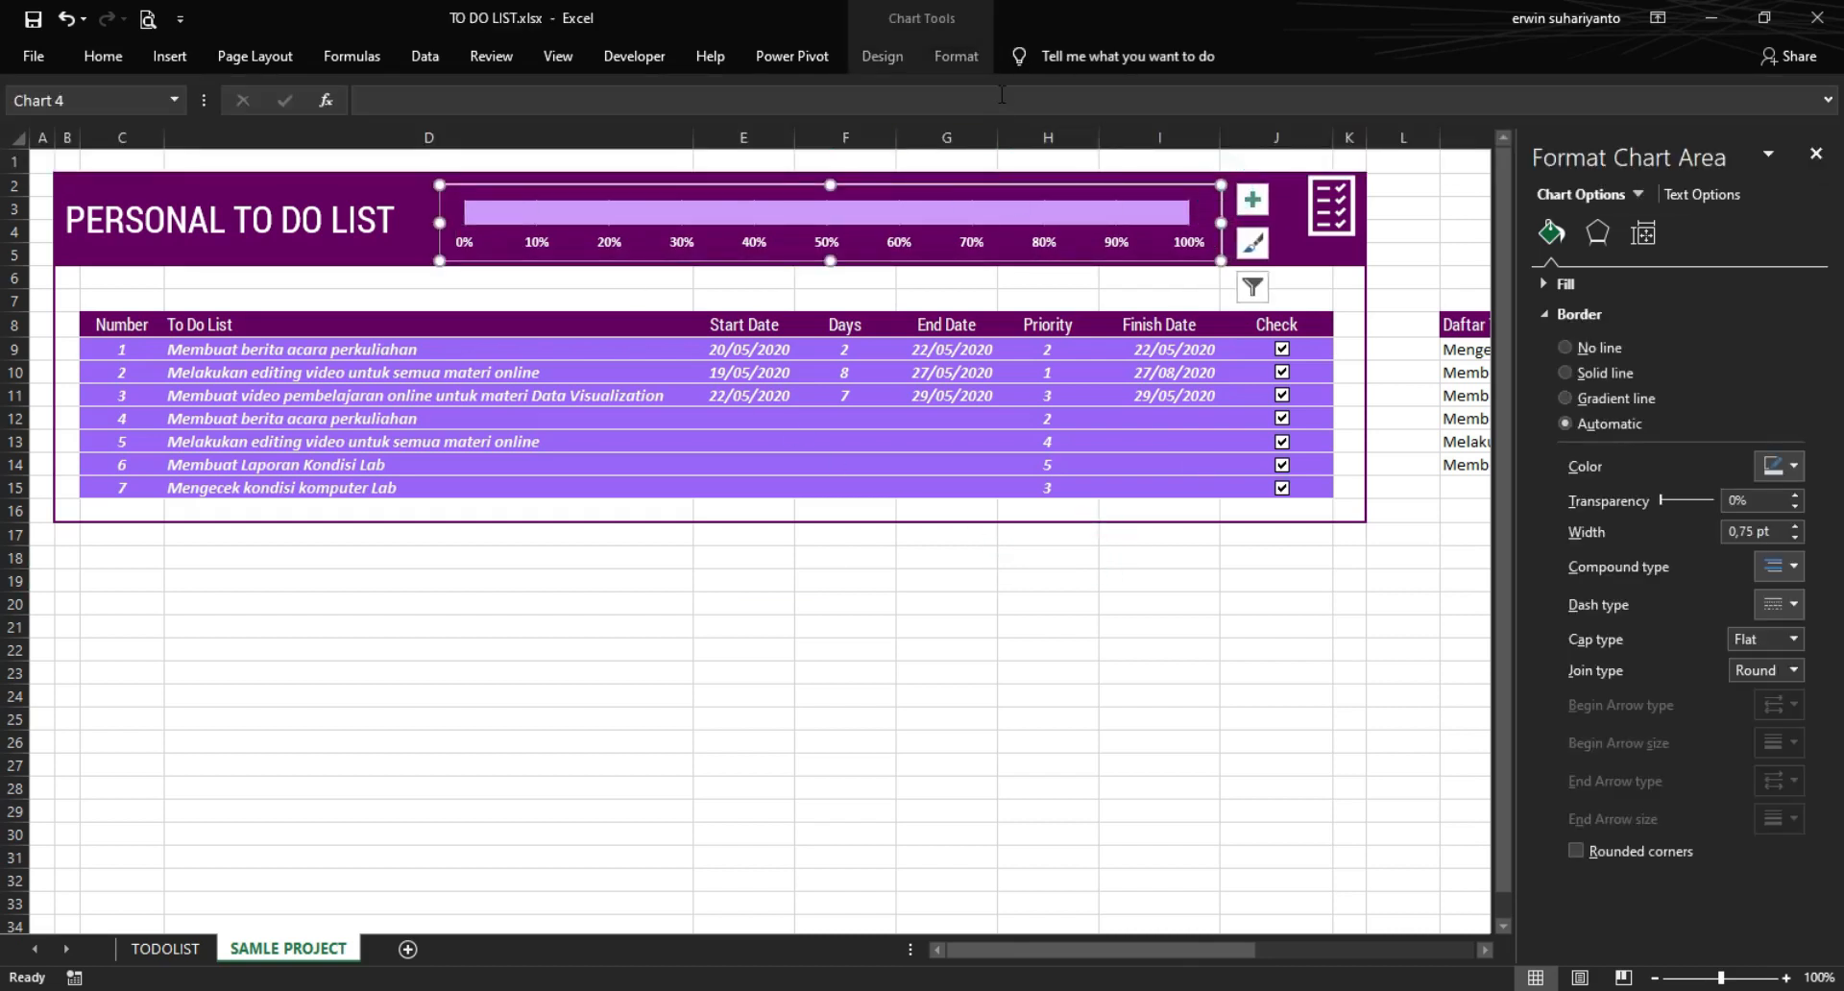
click(965, 58)
click(924, 117)
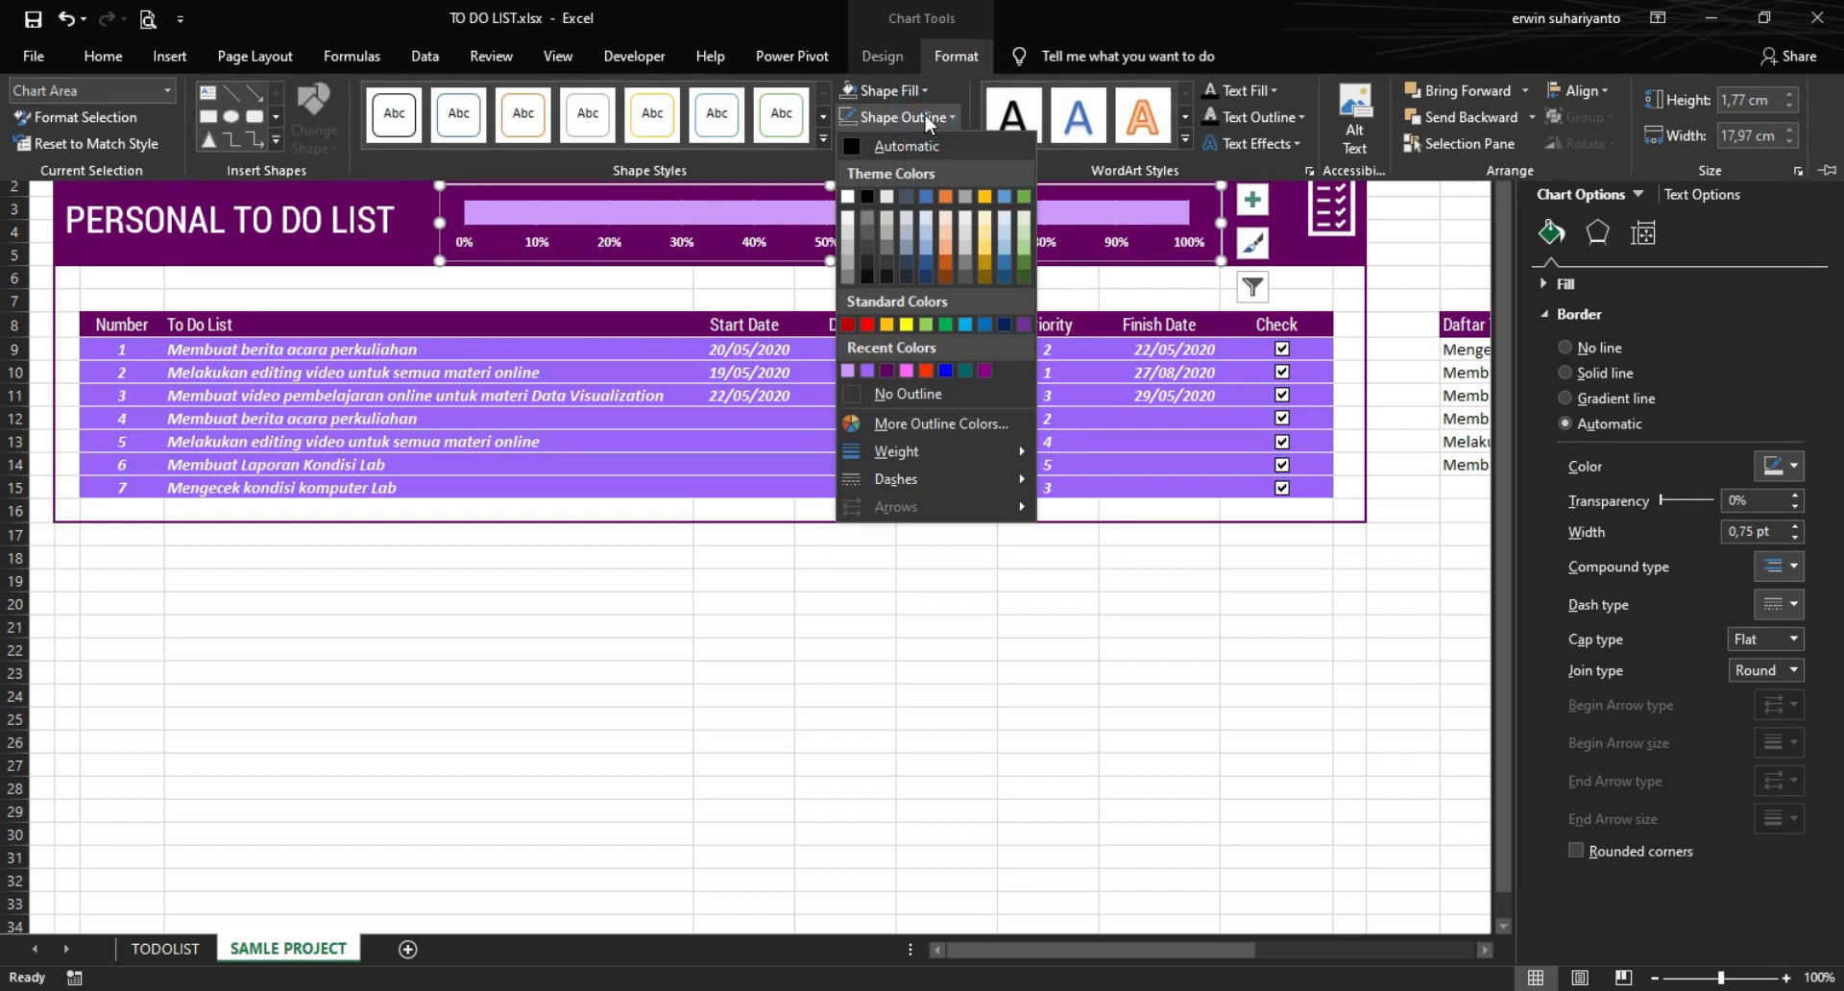
click(897, 394)
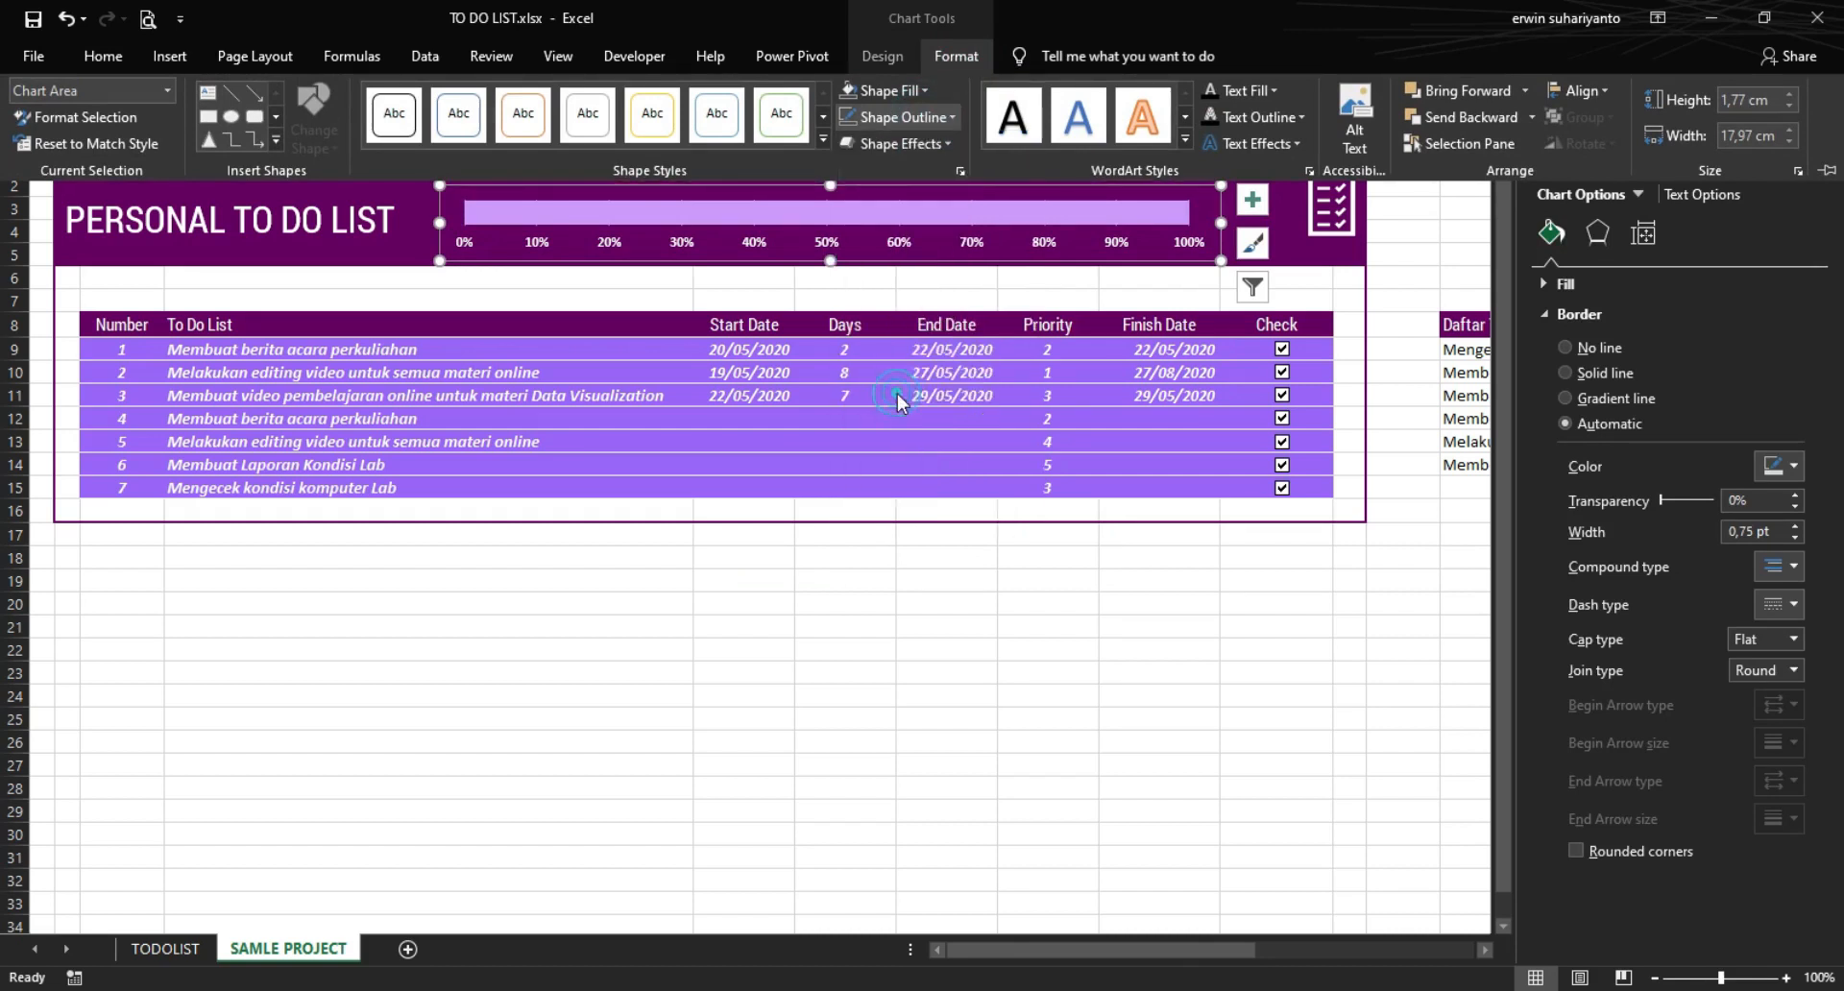
click(1066, 562)
- Shift the progress bar chart closer to the PERSONAL TO DO LIST title and close the formatting pane
click(1196, 206)
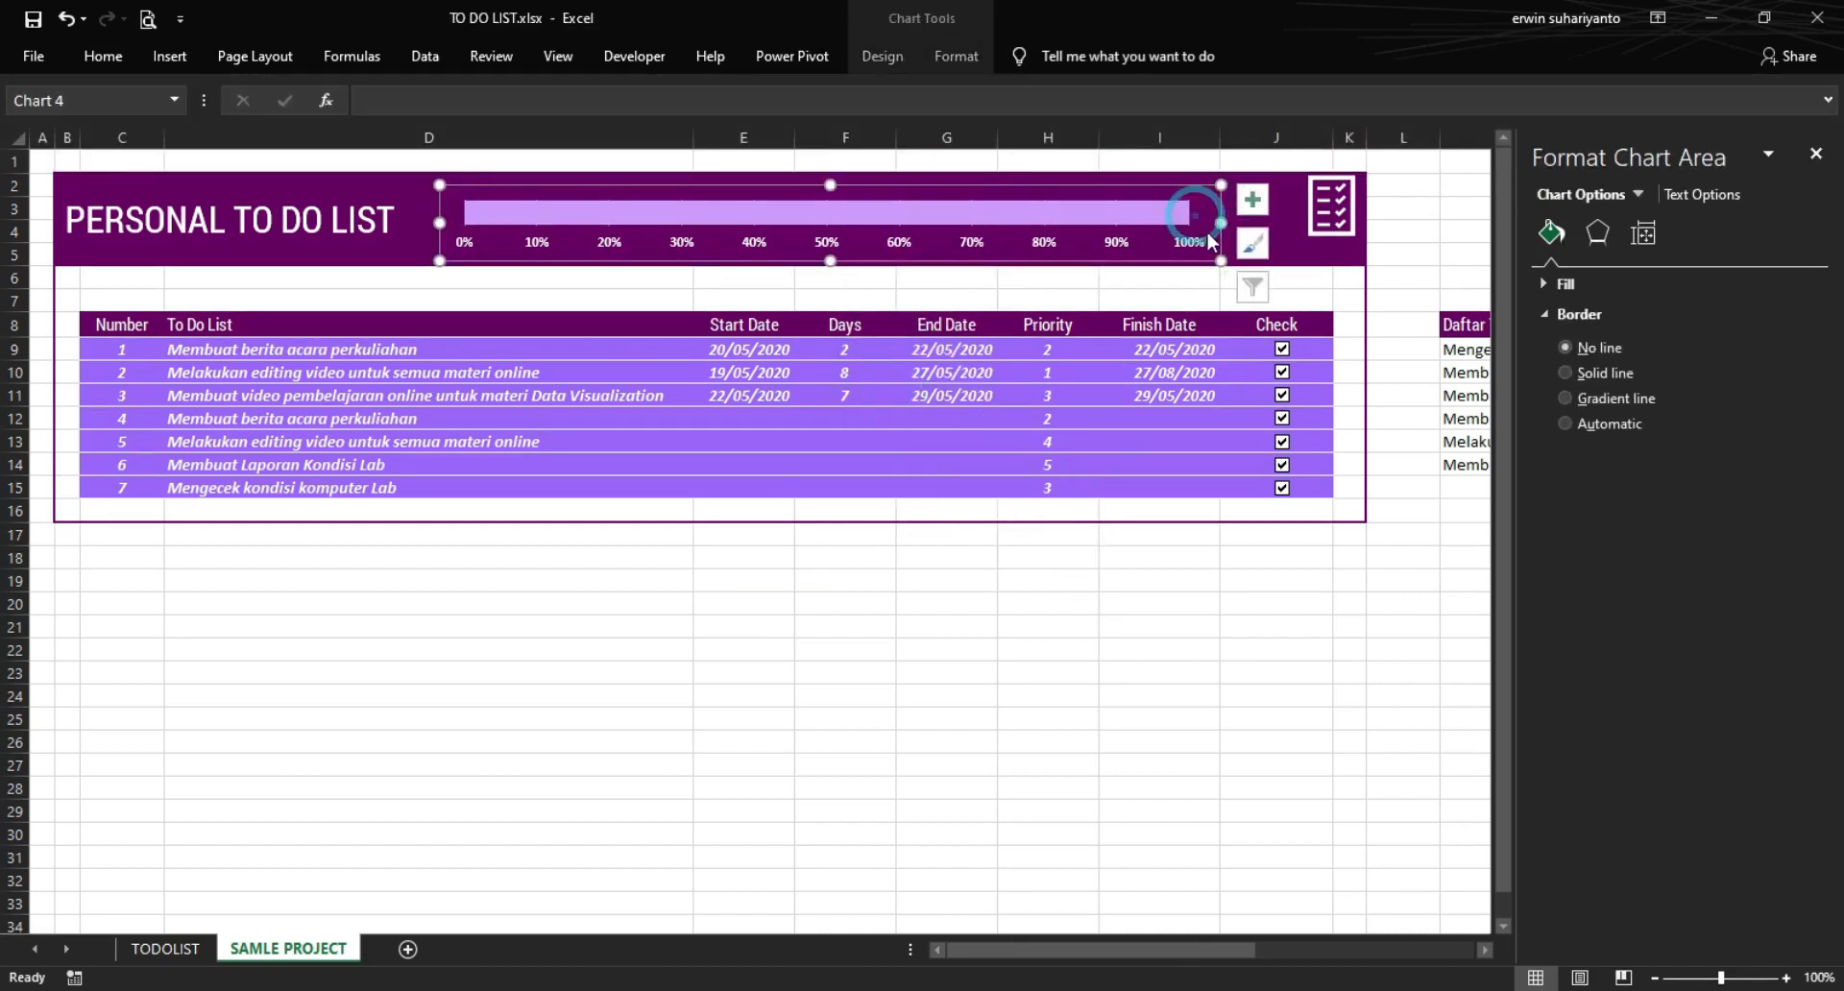
drag(1220, 210, 1175, 208)
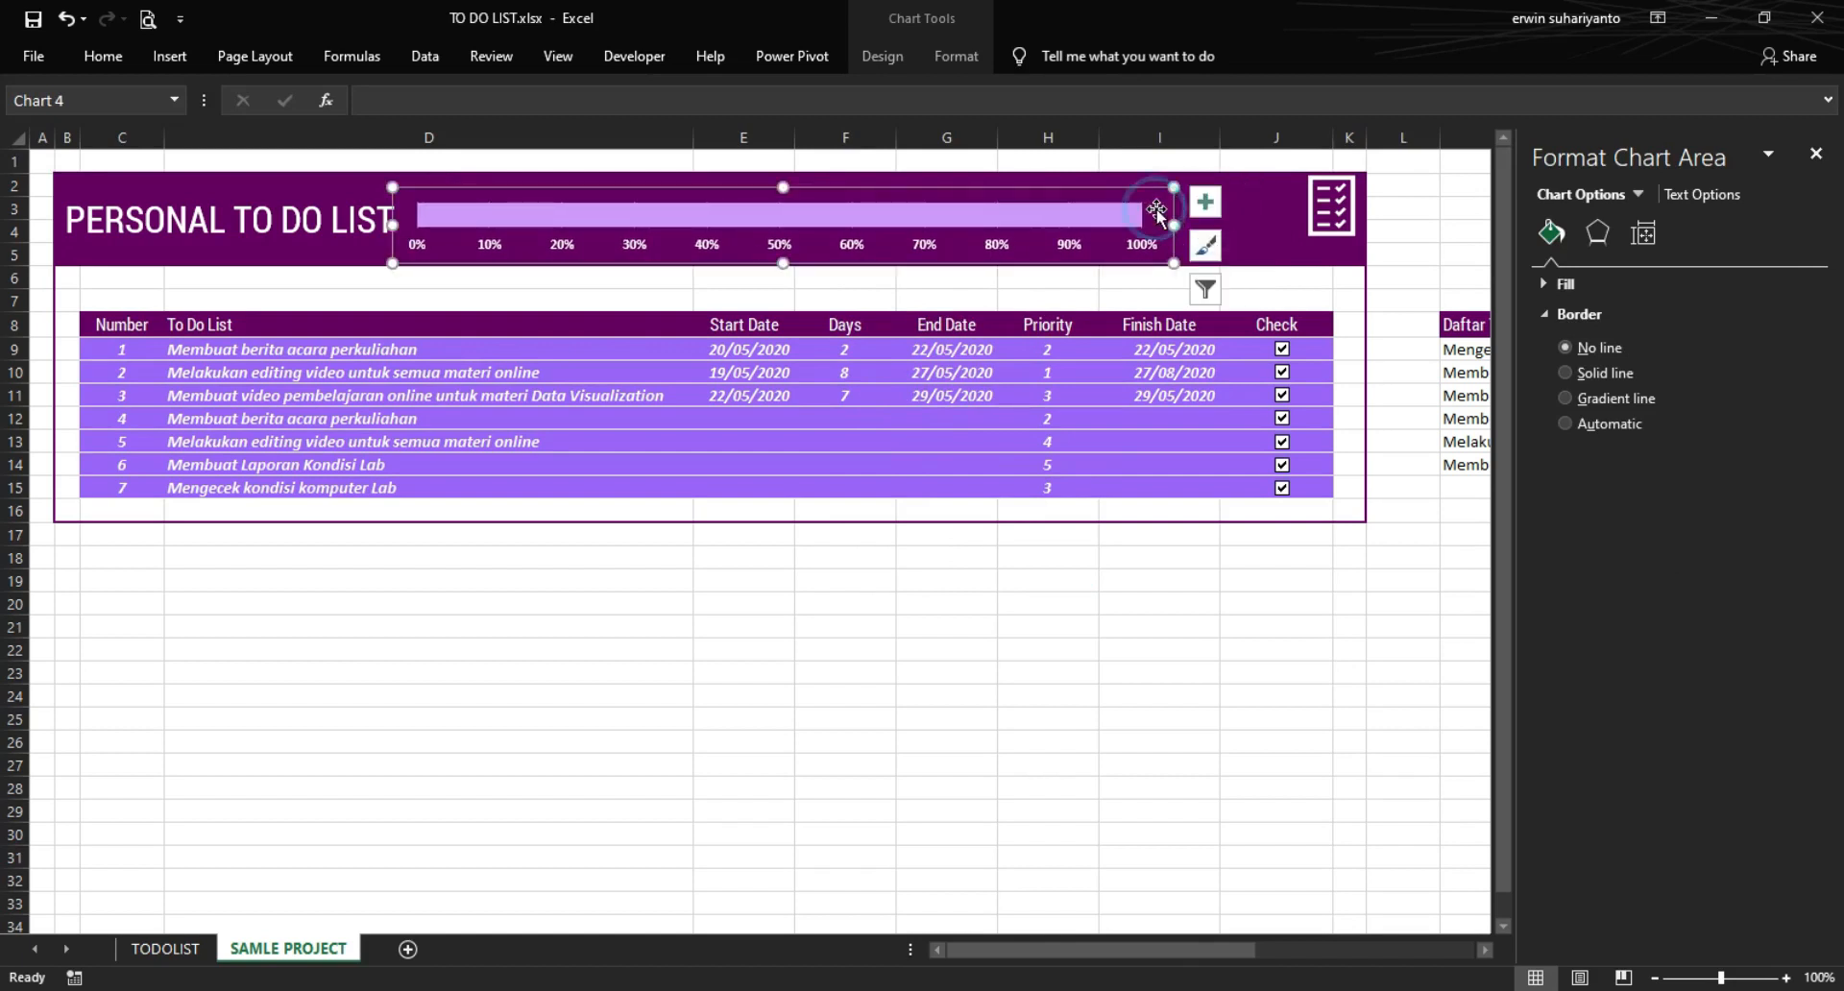
click(1143, 578)
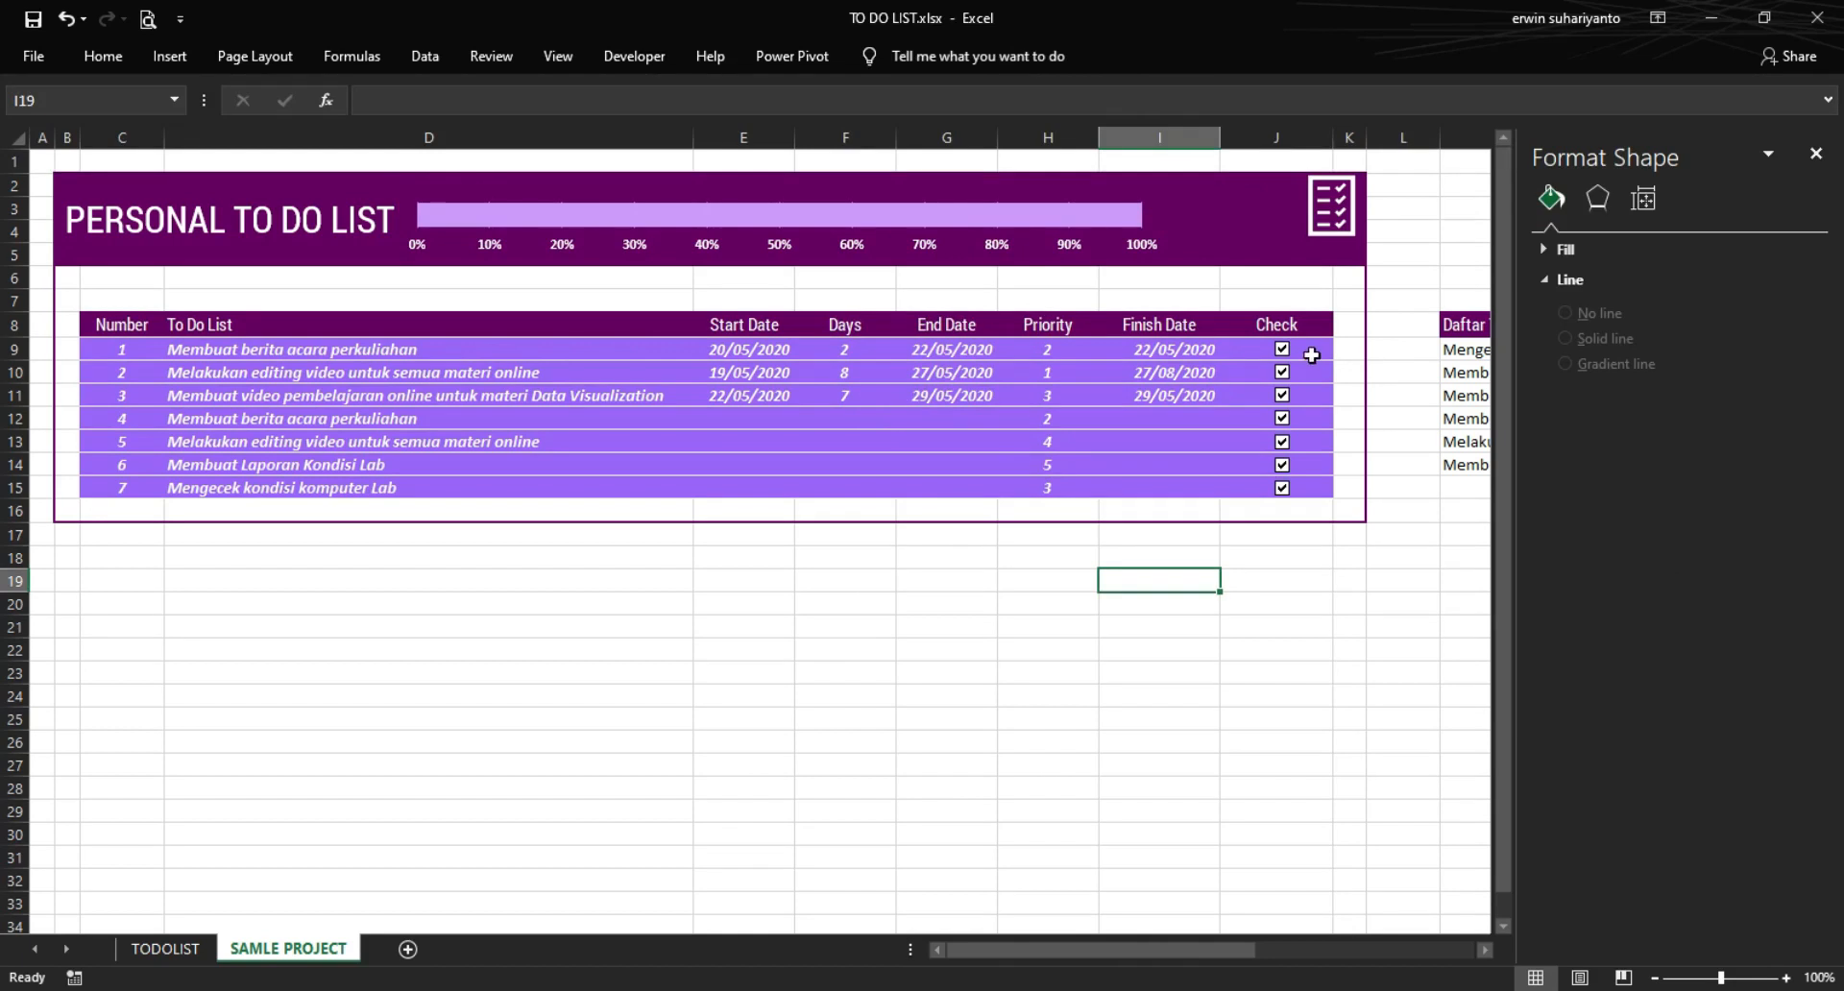
click(1815, 154)
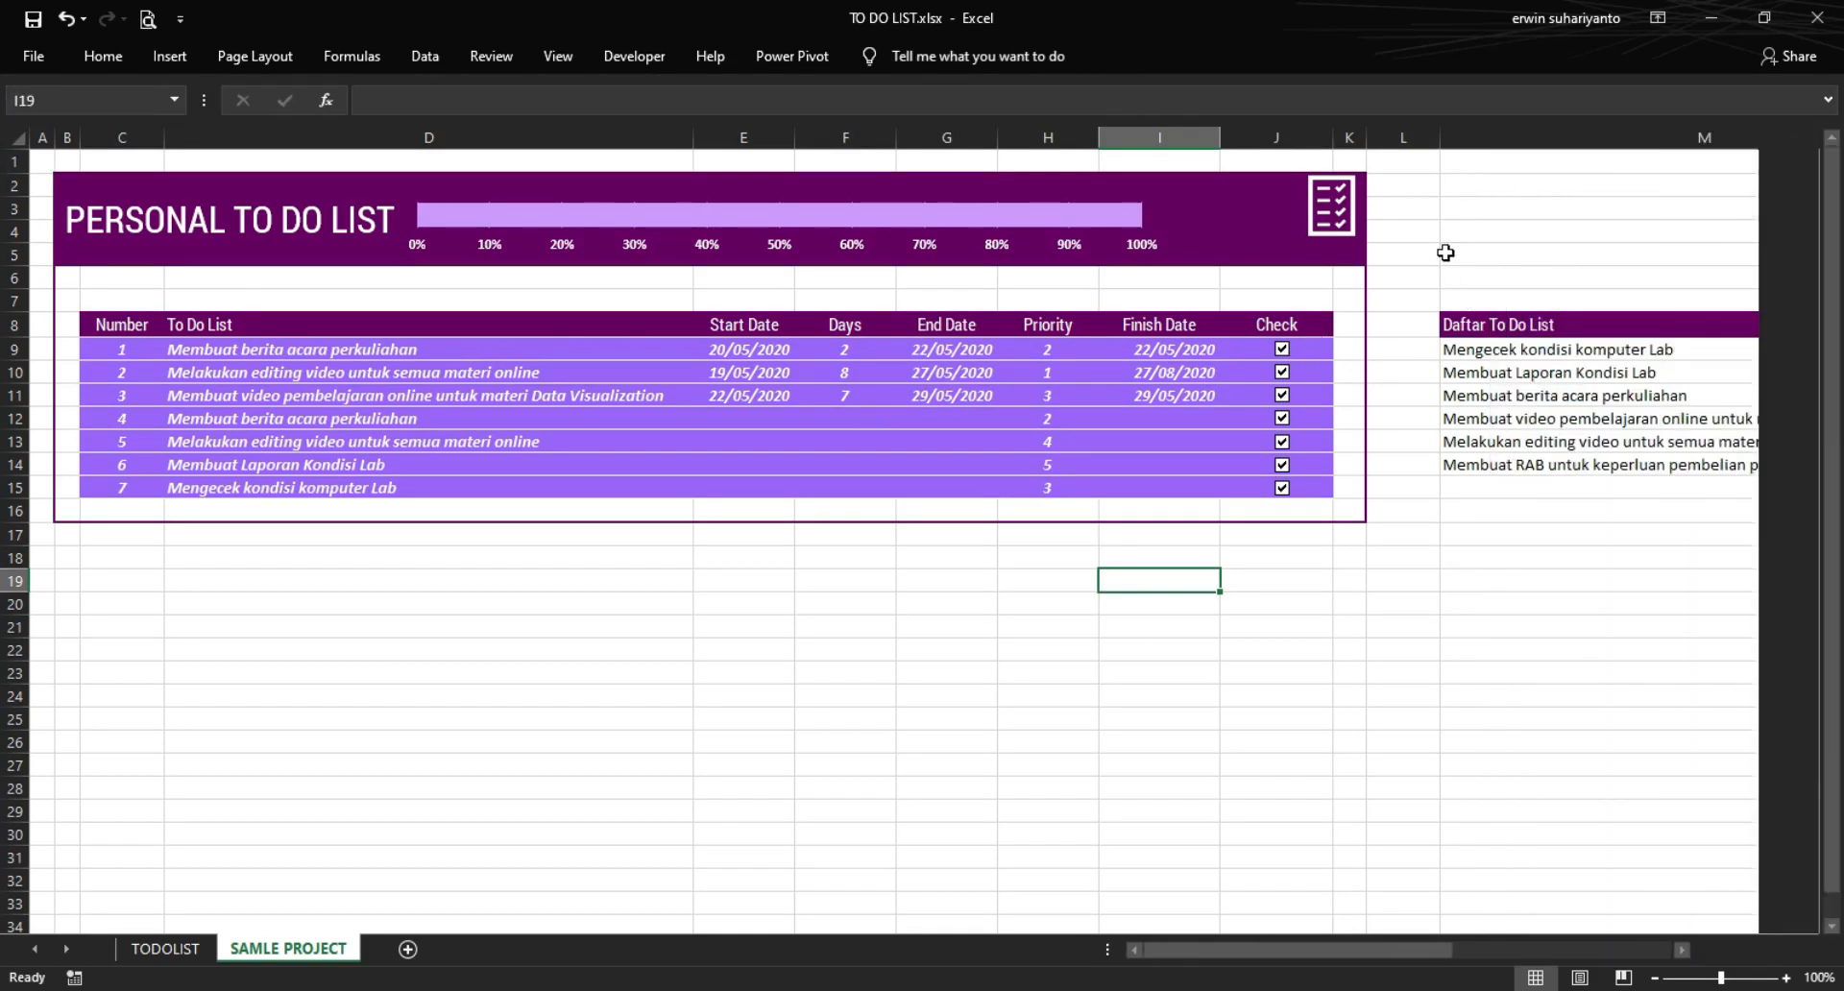
click(1446, 252)
- Uncheck the check boxes of all seven tasks to test the progress bar
click(1283, 352)
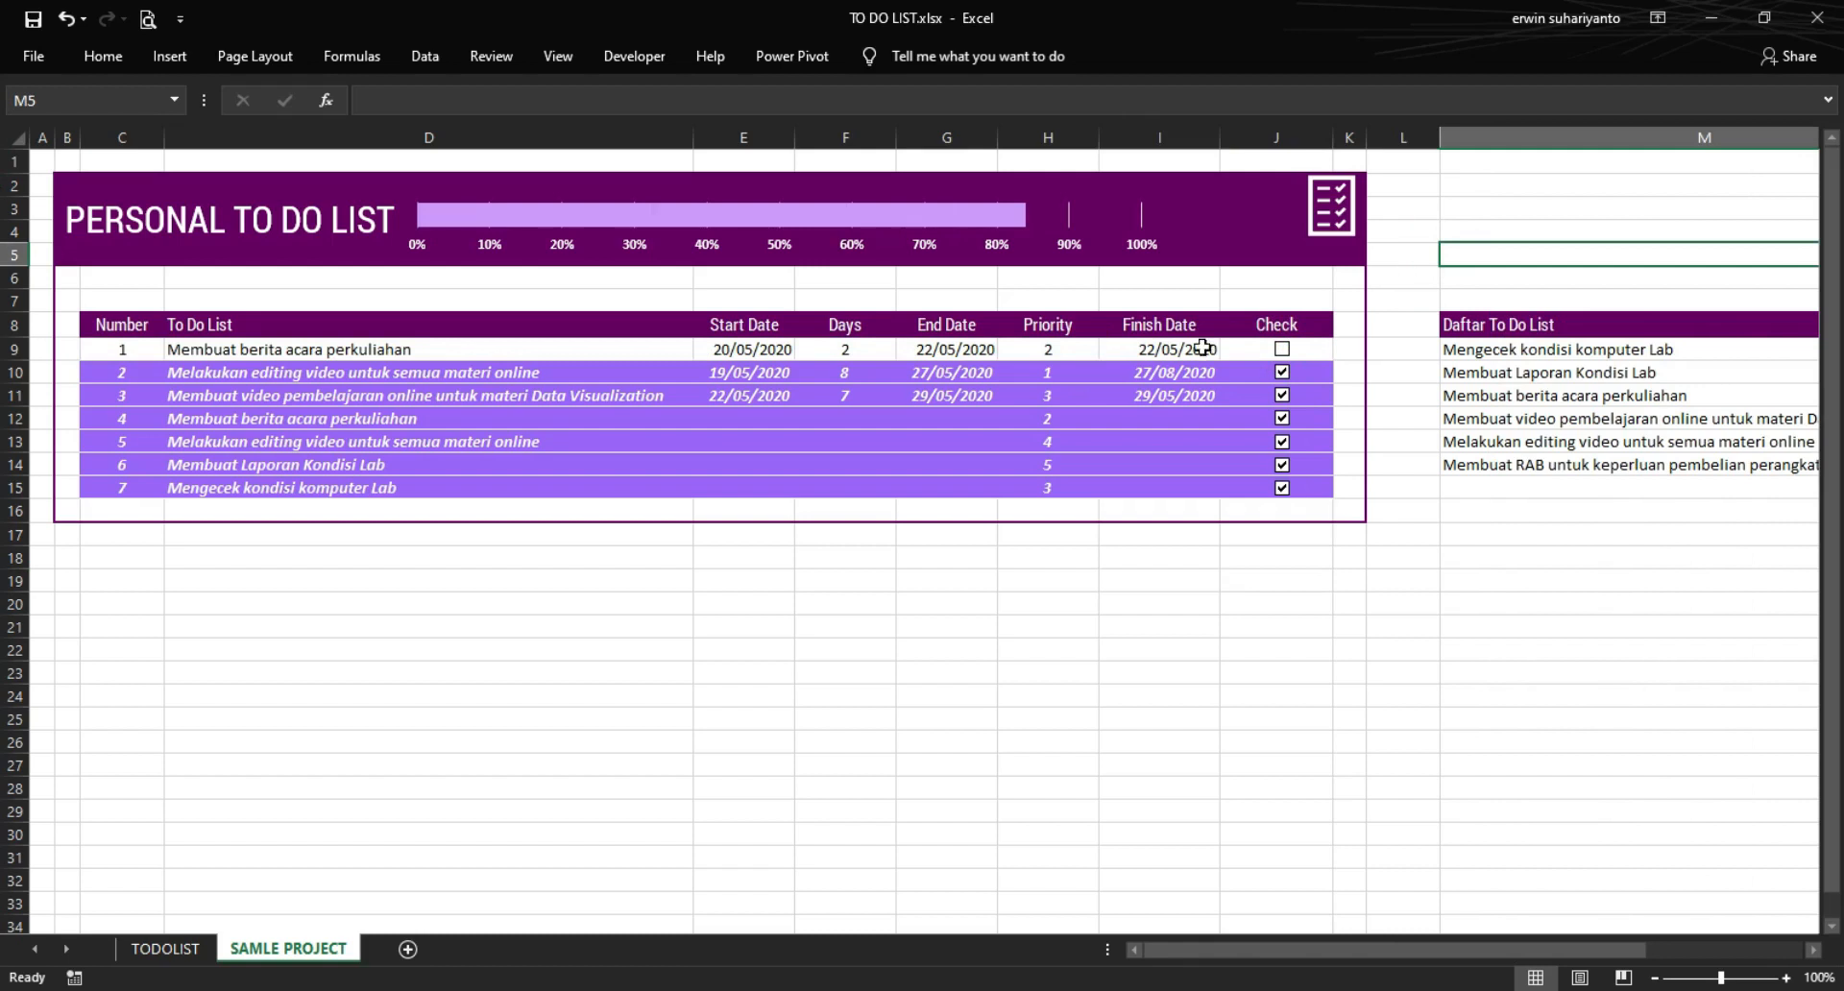
click(1282, 373)
click(1284, 397)
click(1283, 420)
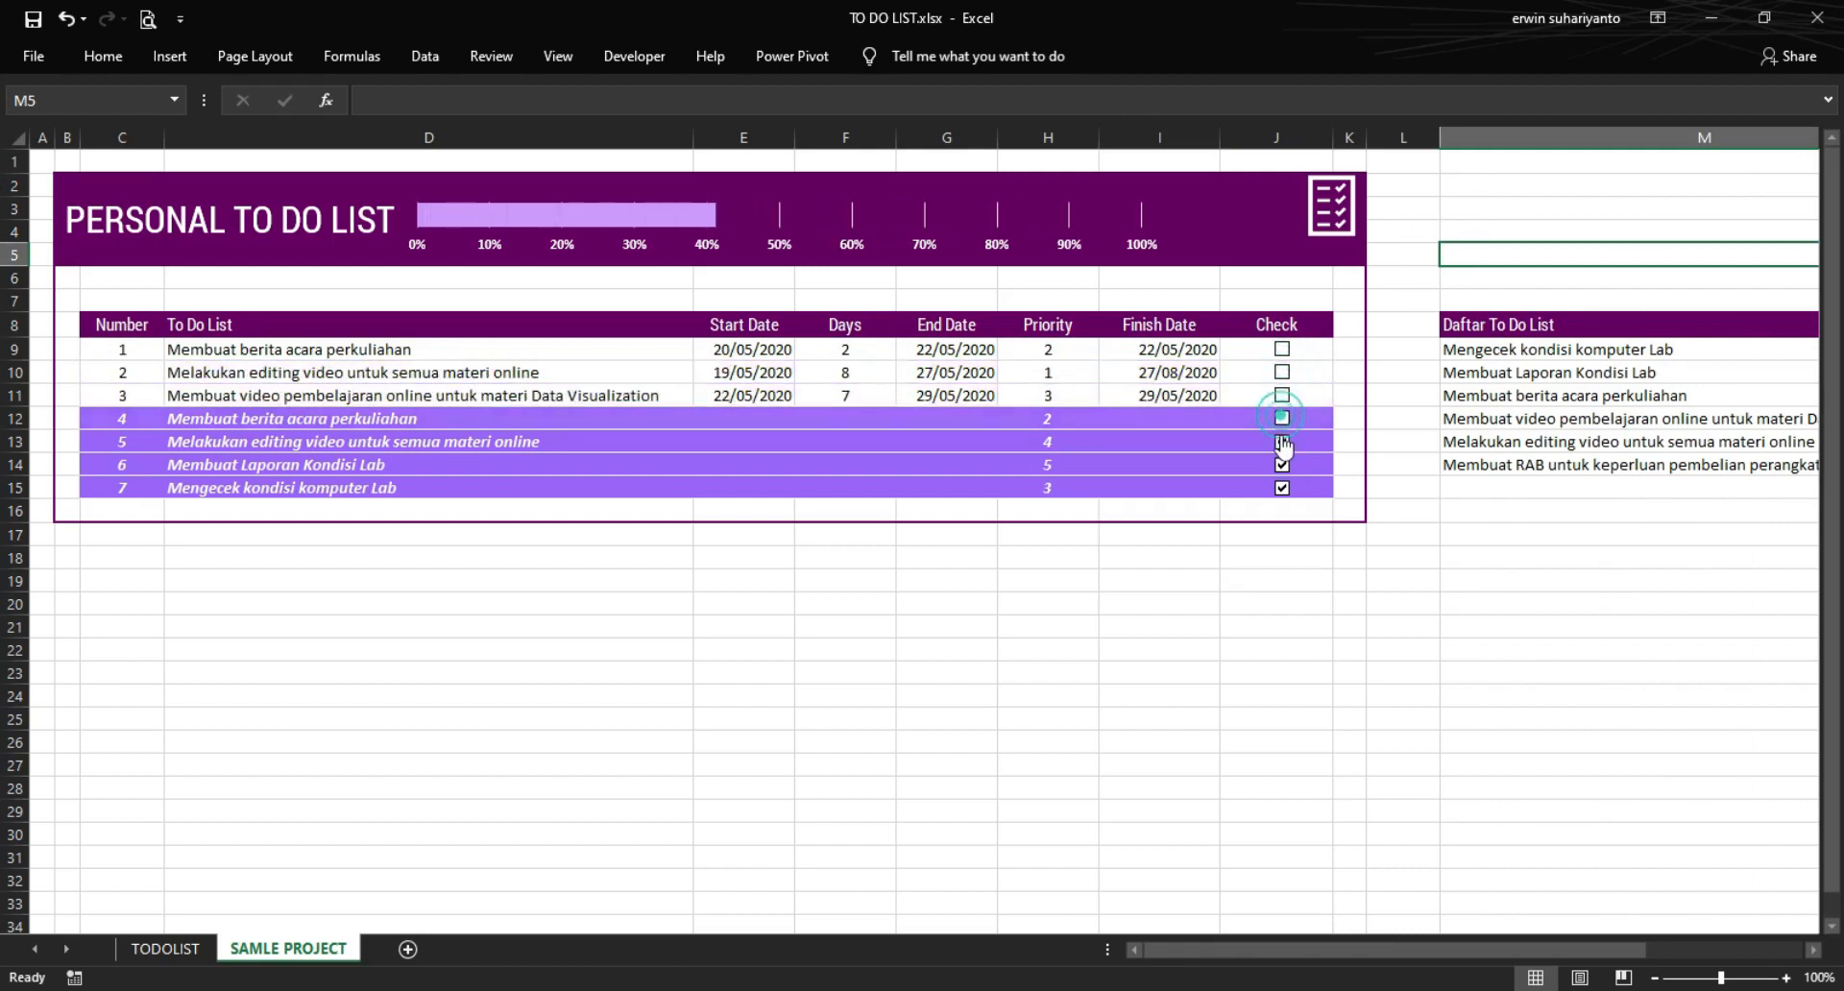
click(1283, 442)
click(1283, 466)
click(1284, 488)
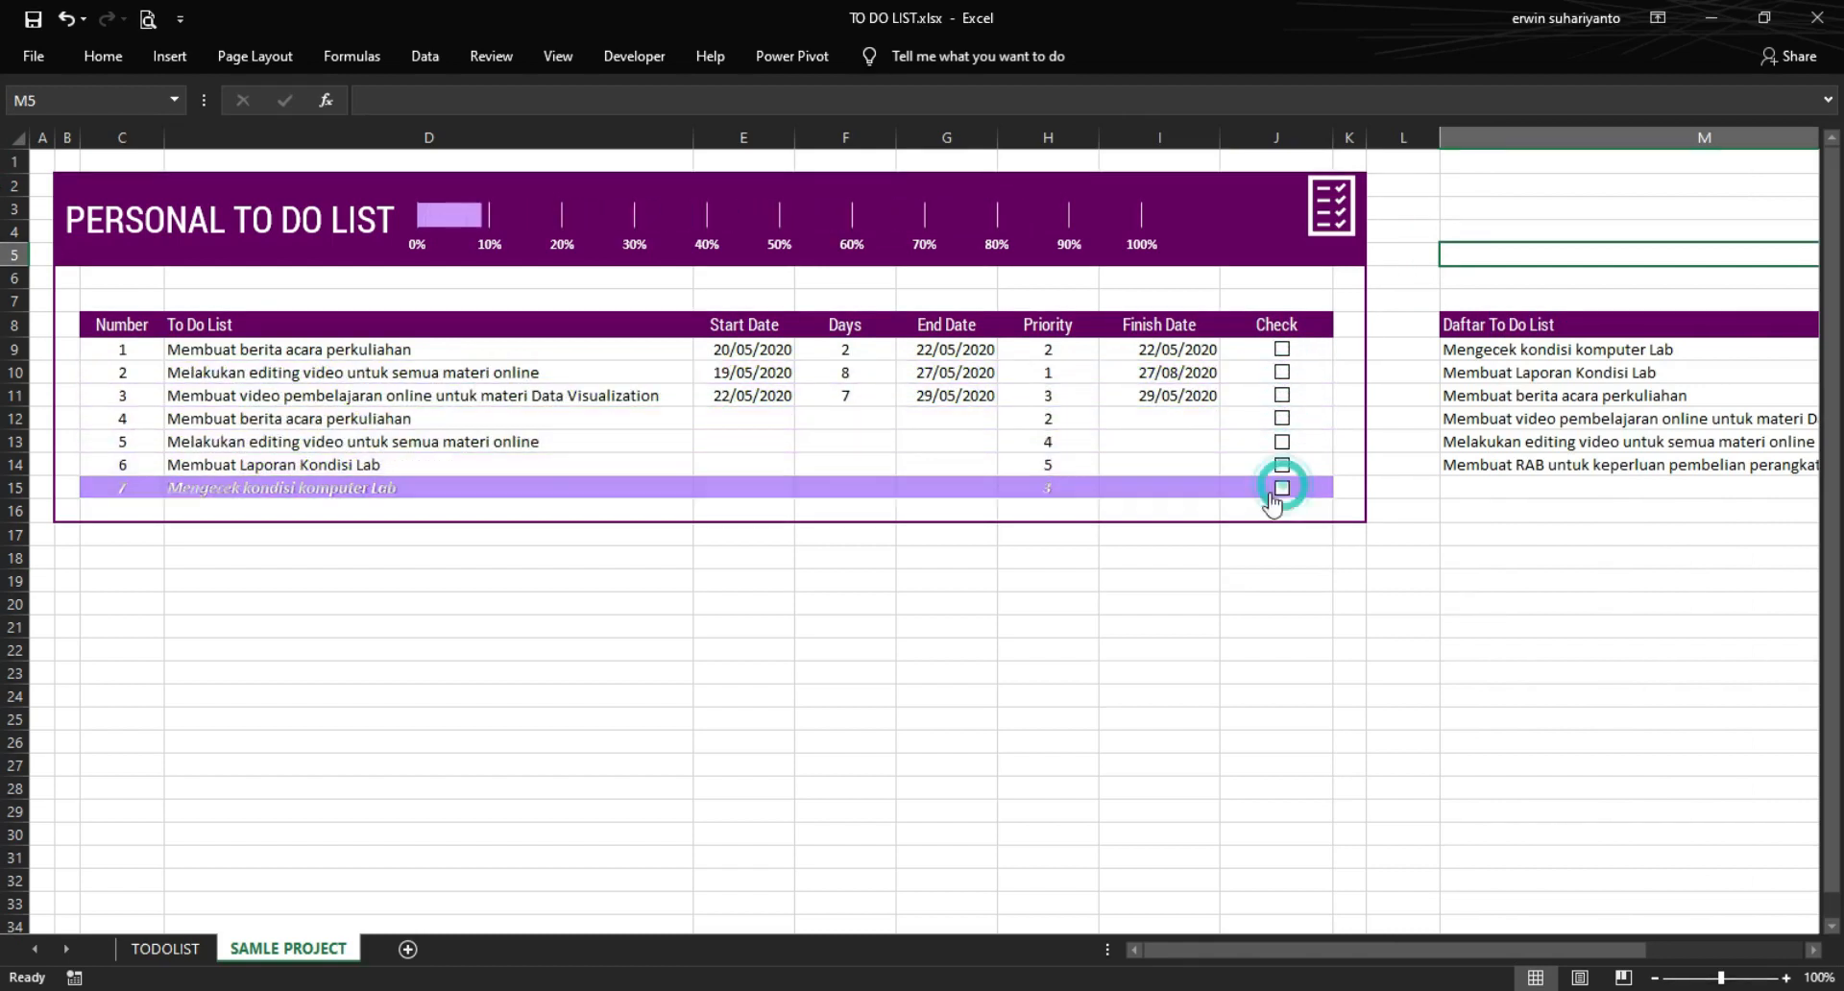
click(1127, 603)
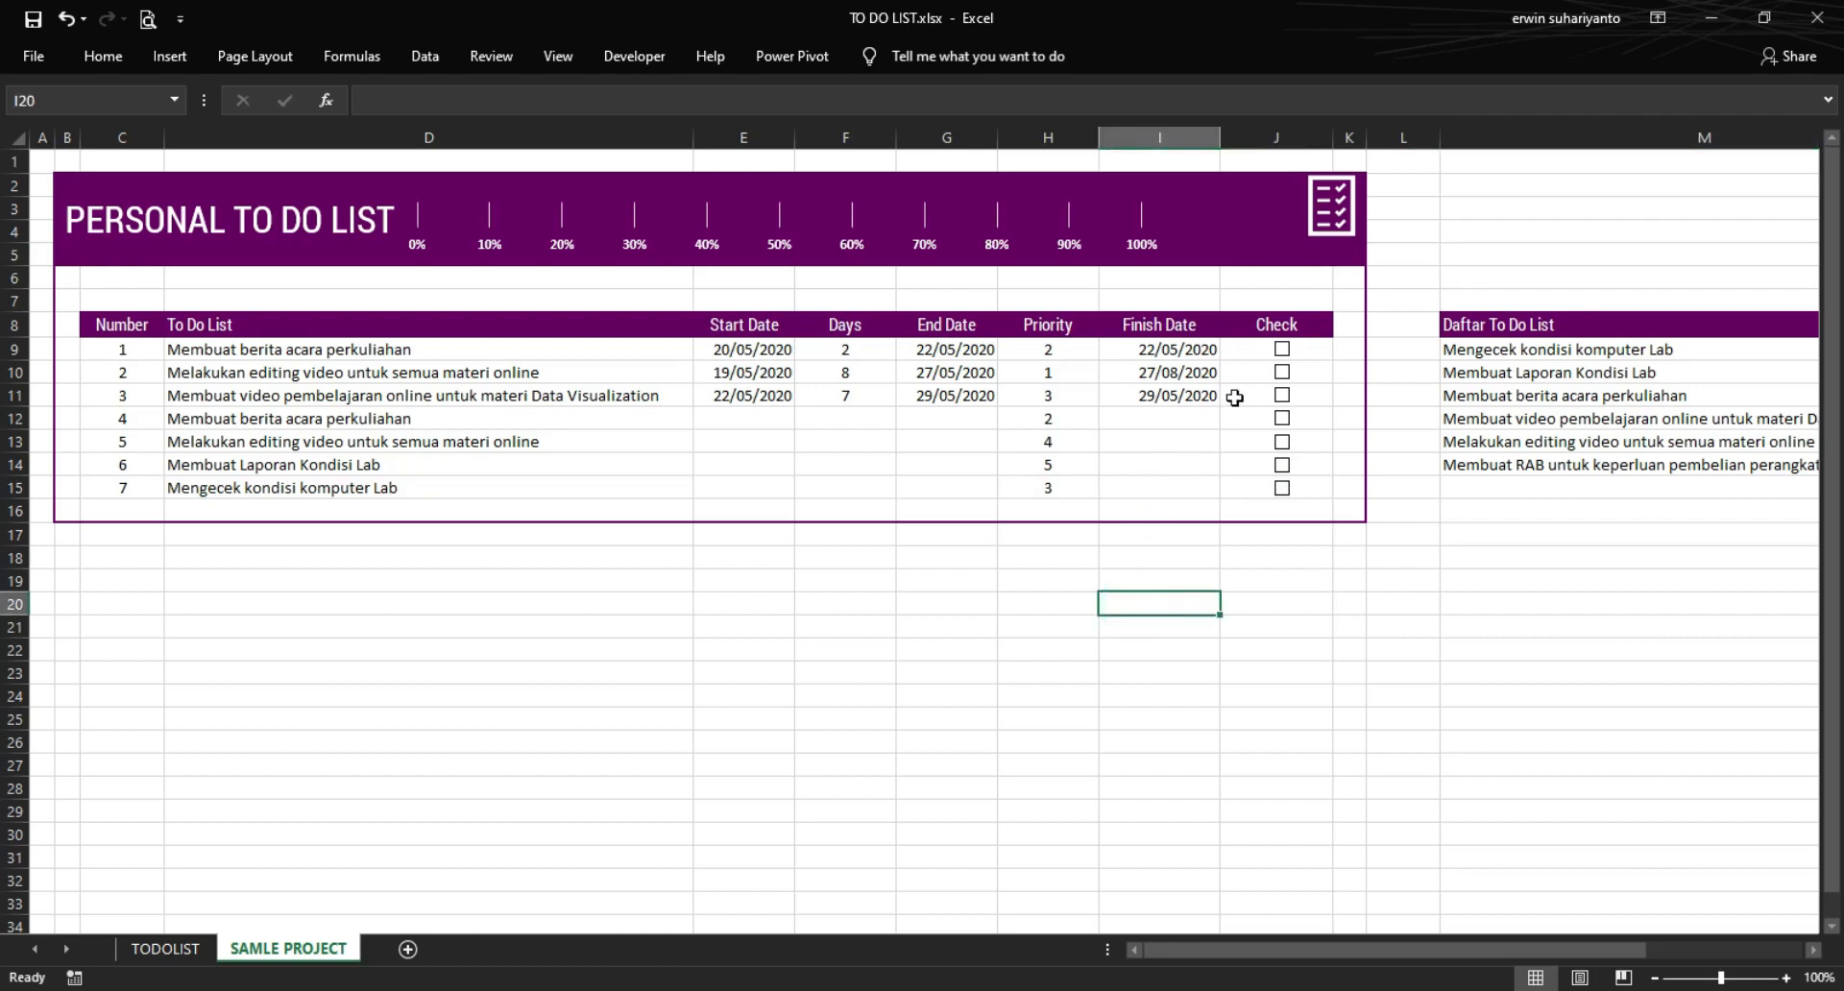
- Mark tasks 1, 4 and 6 as done with their check boxes
click(1284, 349)
click(1283, 419)
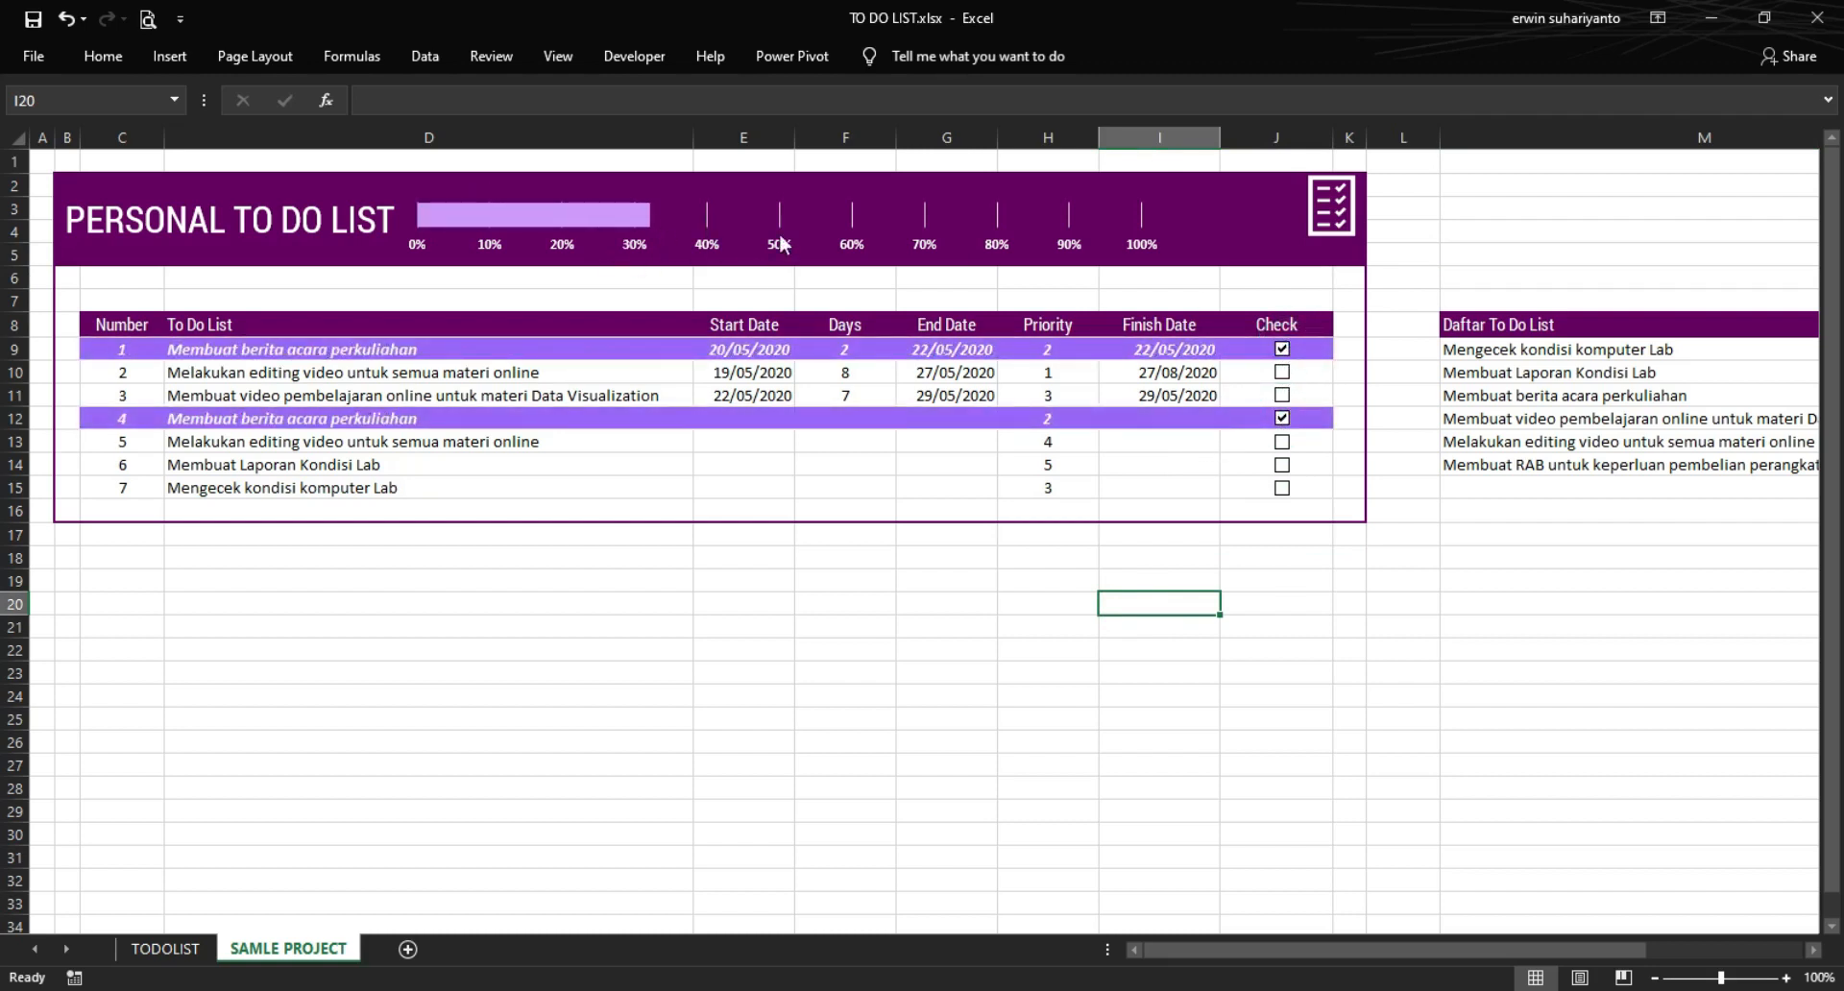
click(1283, 466)
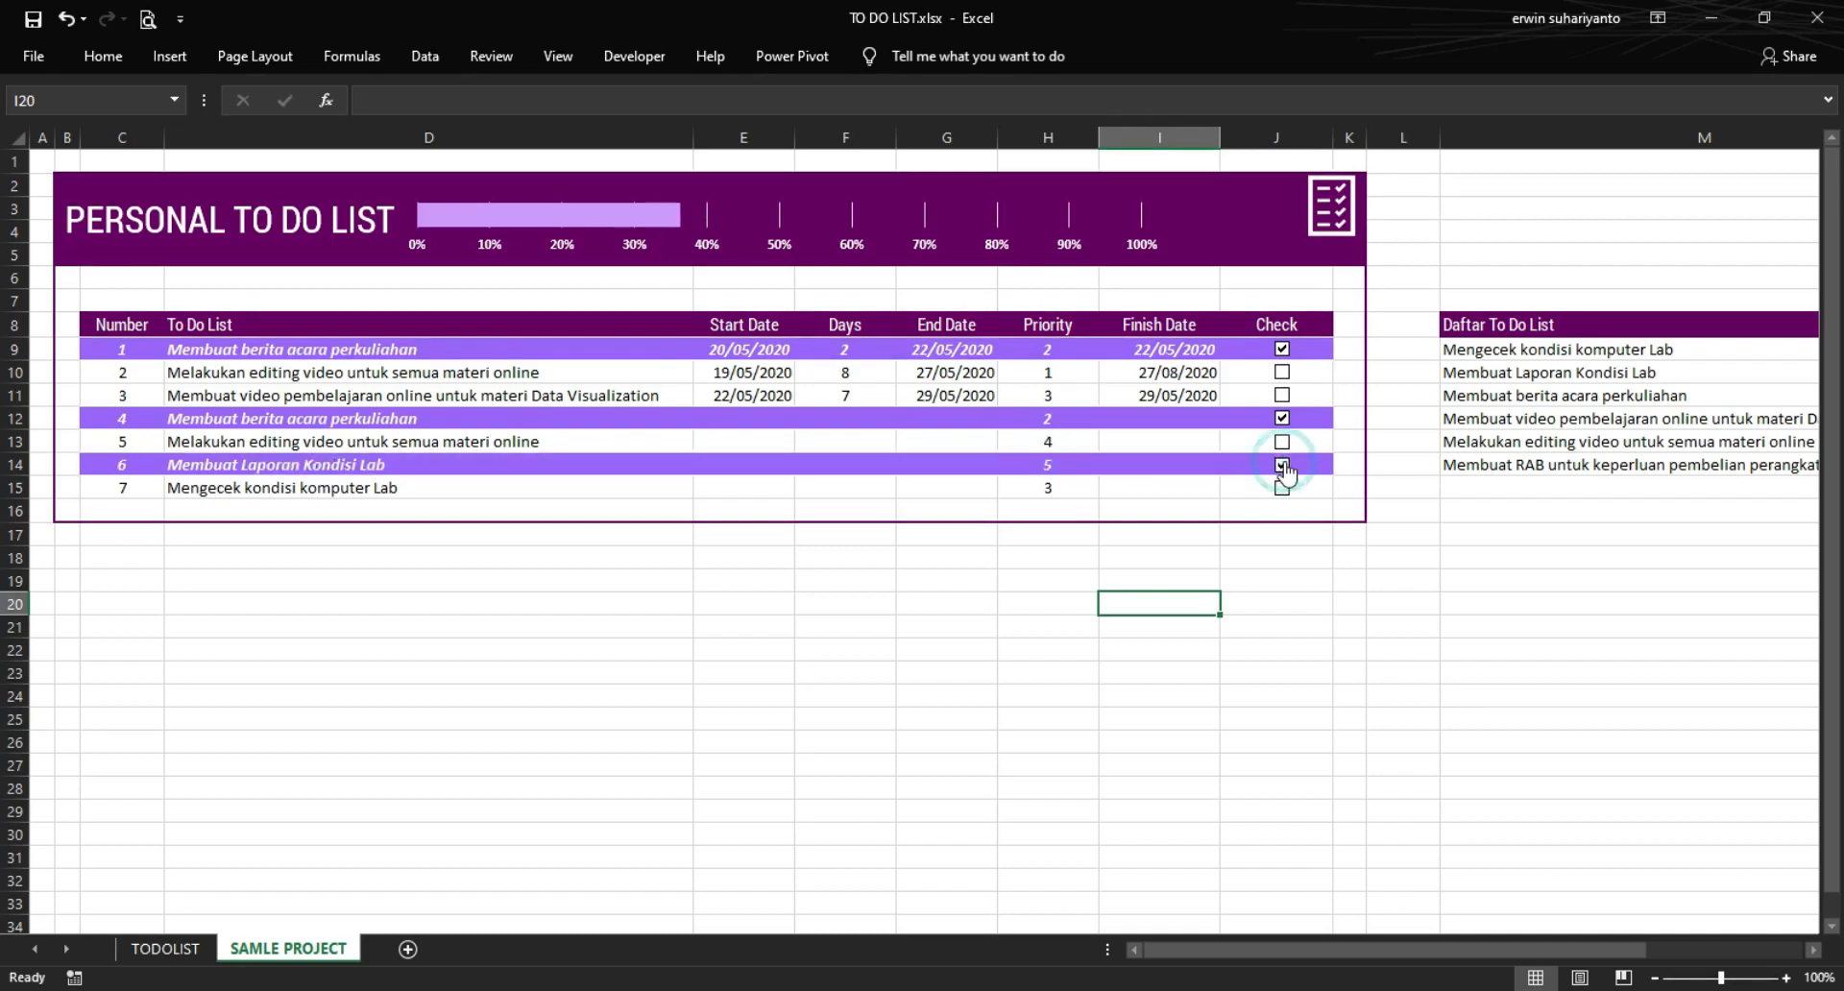
- Clear the task description and priority of to-do item 7 in D15 and H15
click(376, 489)
click(705, 488)
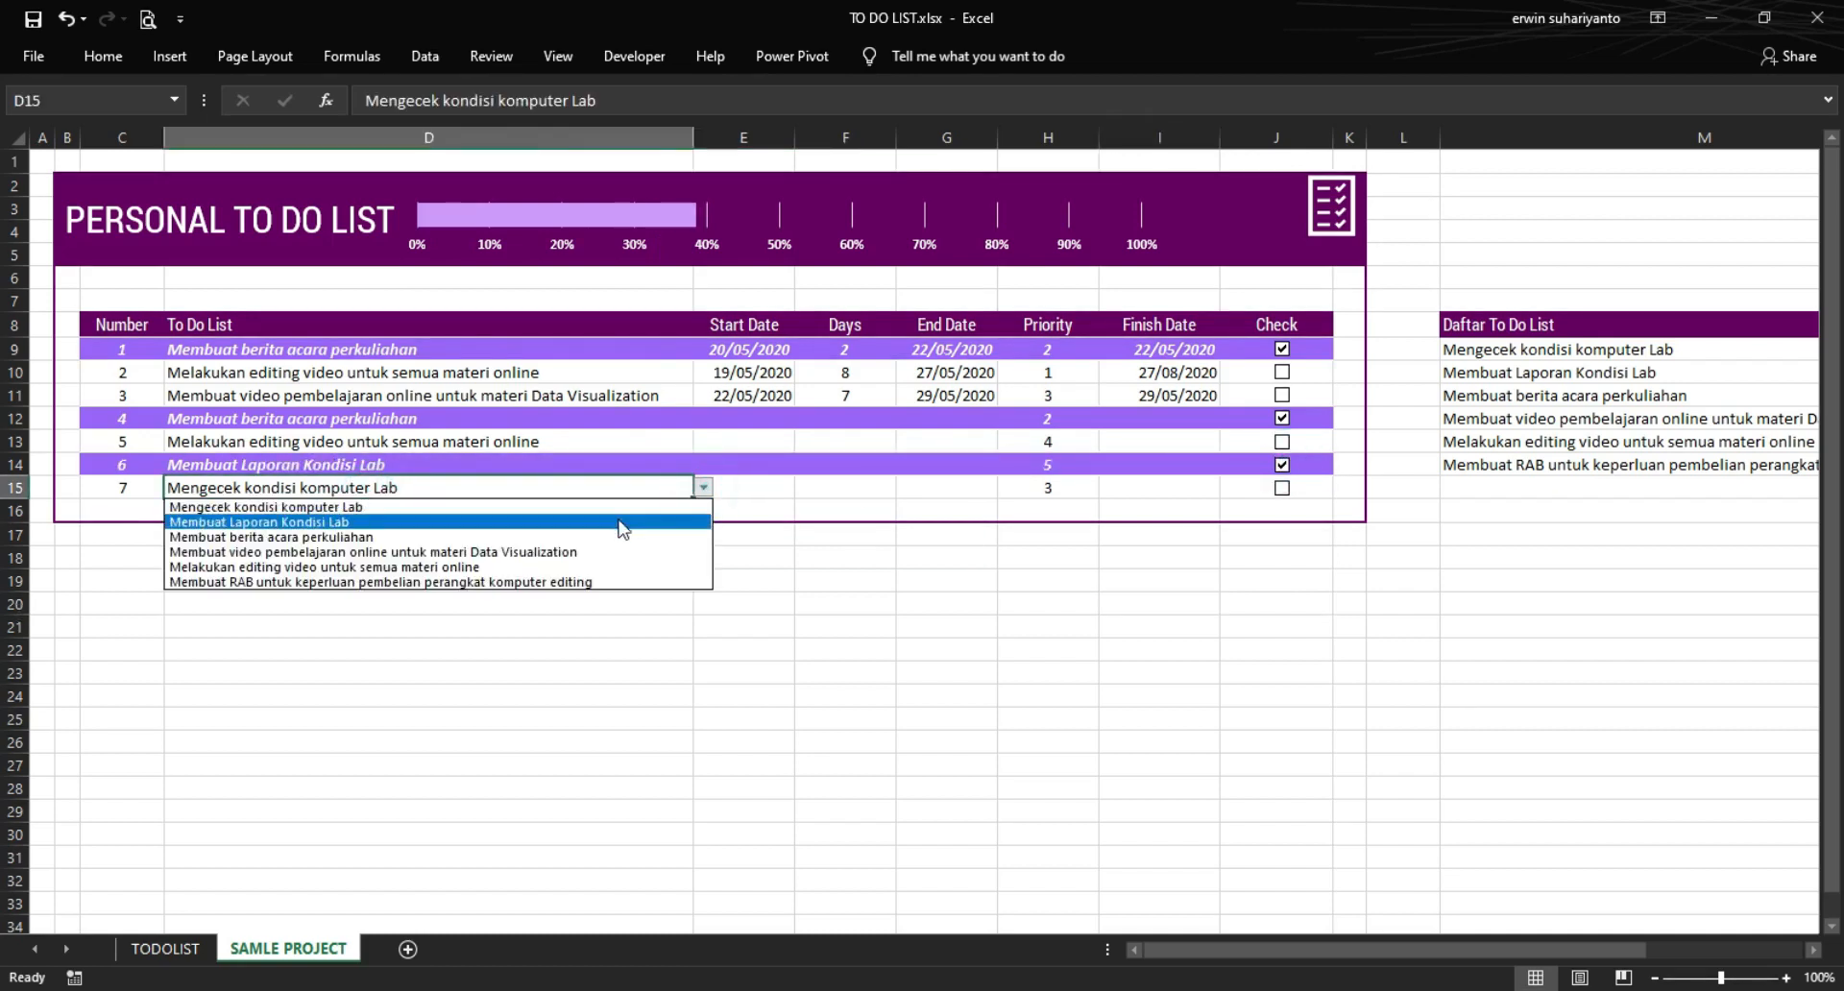
click(620, 500)
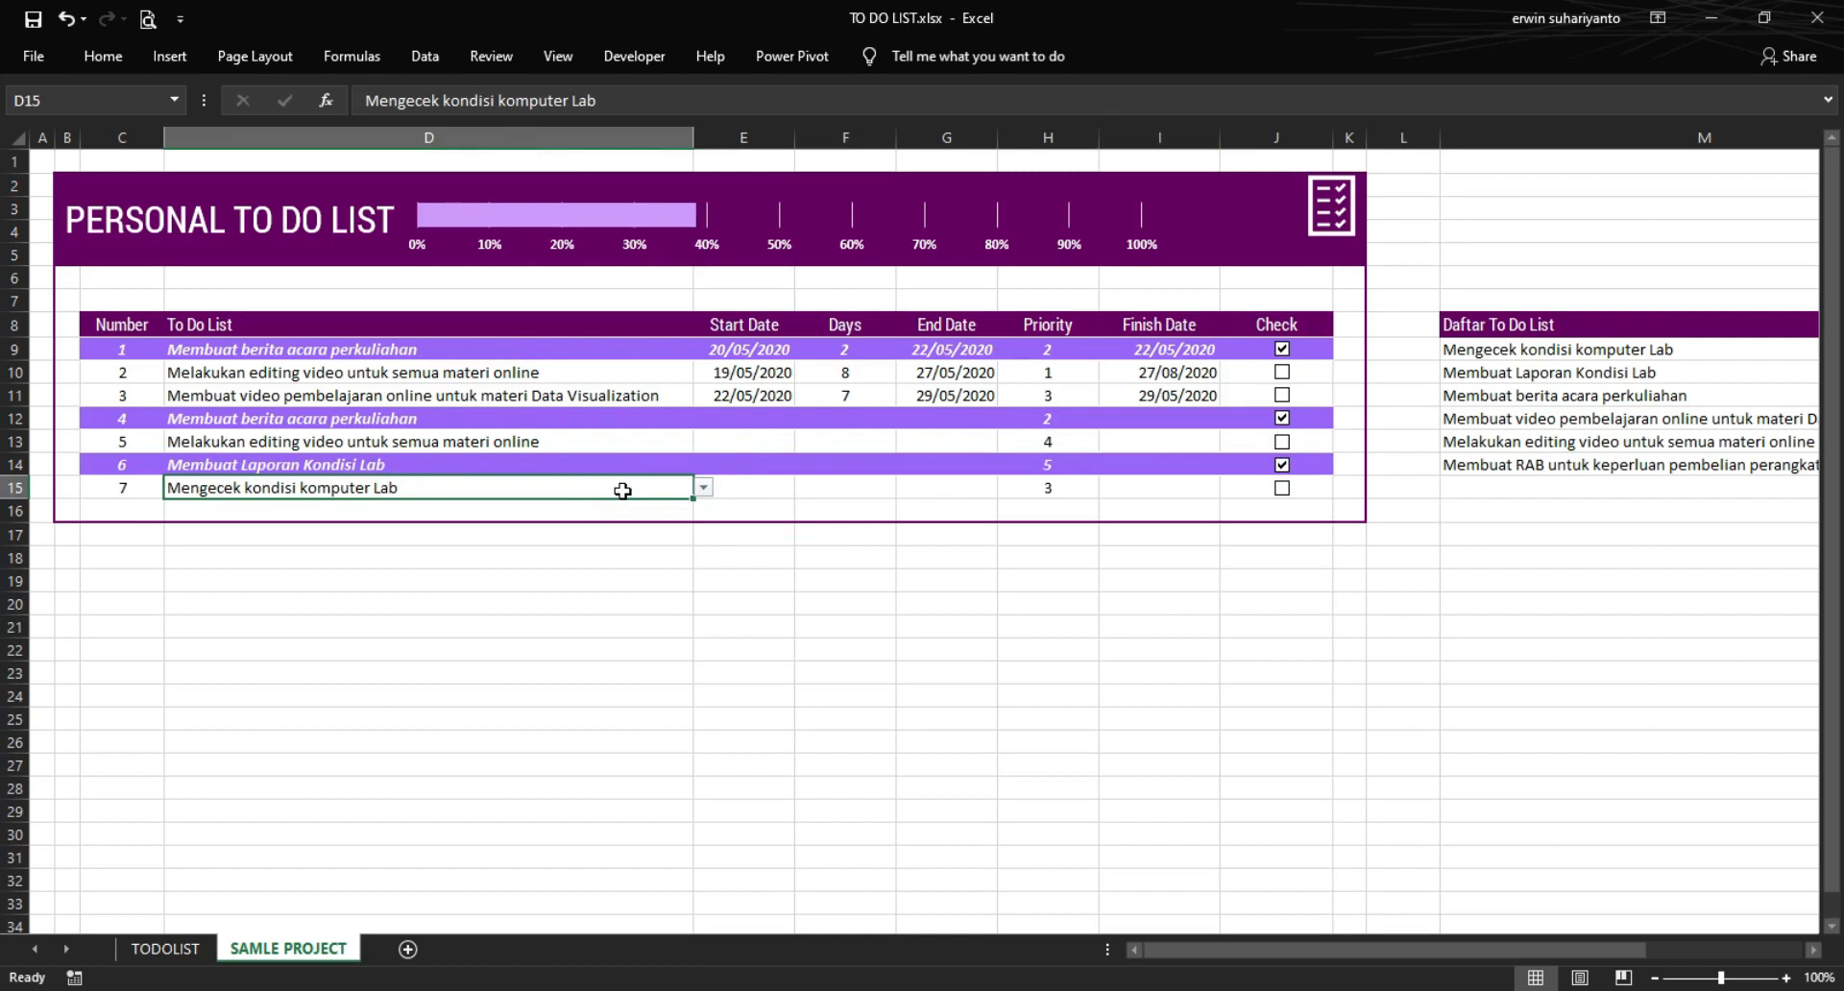
key(Delete)
click(1059, 486)
key(Delete)
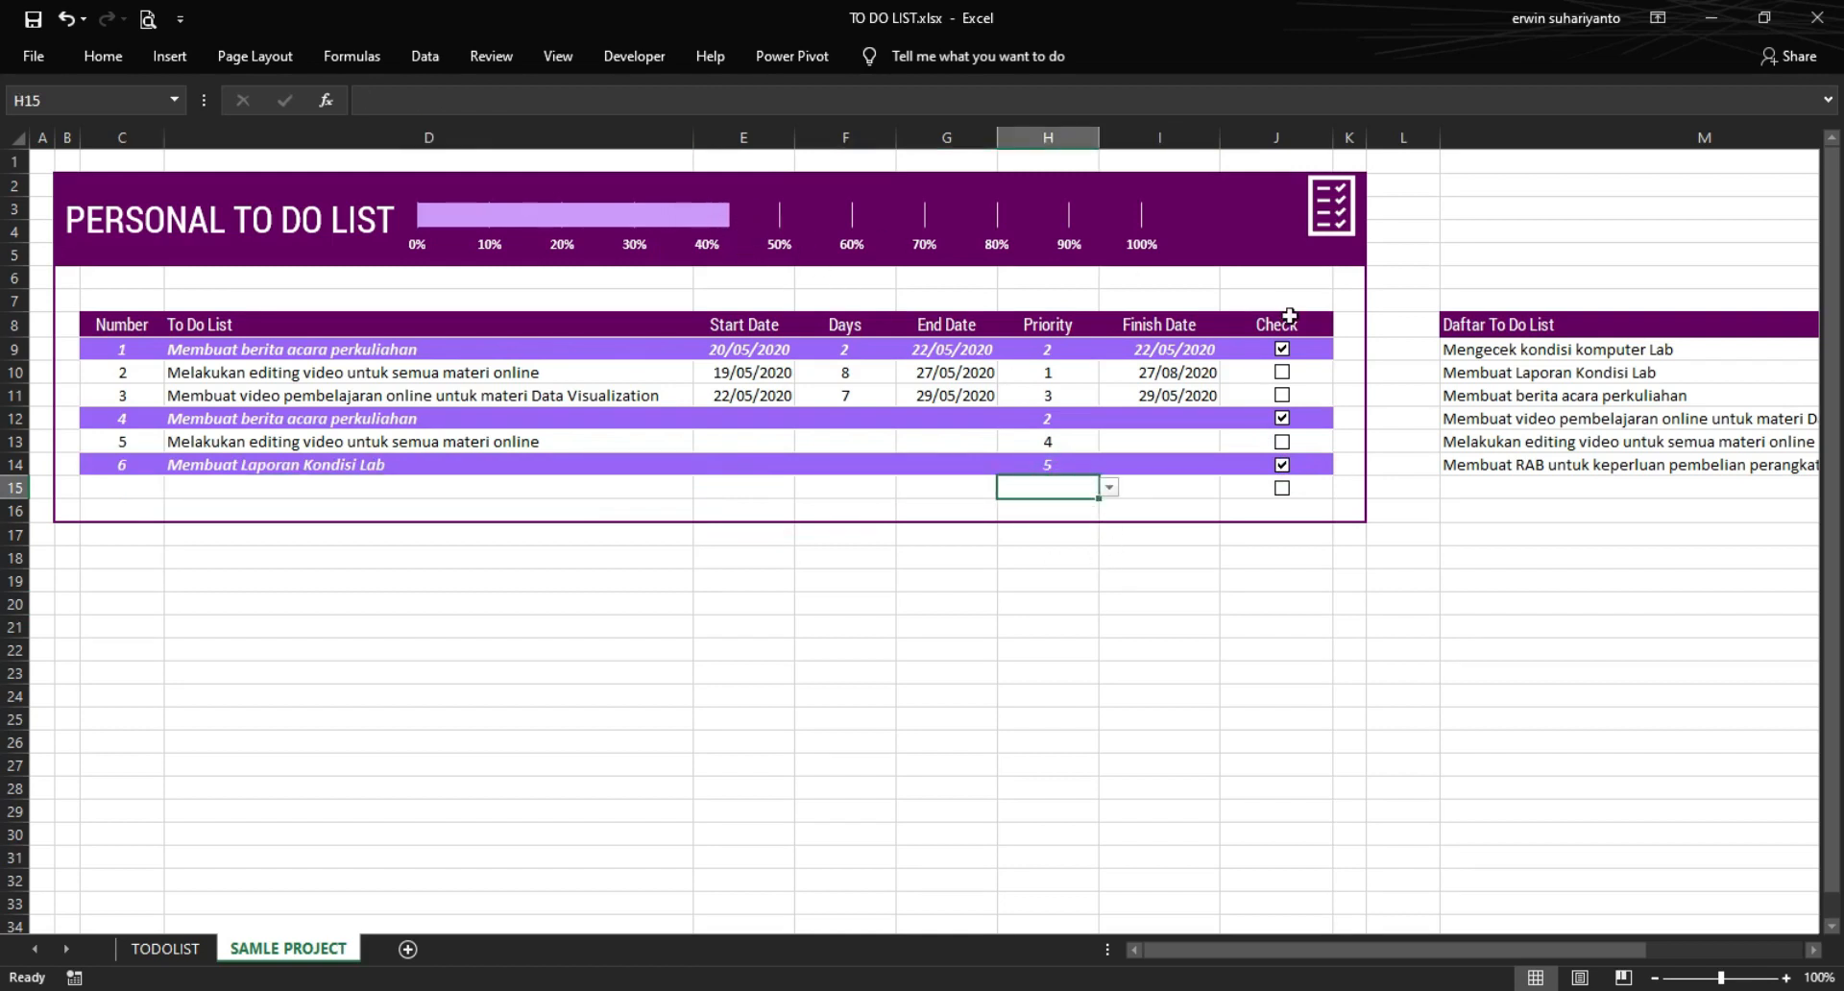
- Uncheck tasks 6 and 4, and check tasks 2, 3 and 4 so the first four tasks are marked done
click(1282, 465)
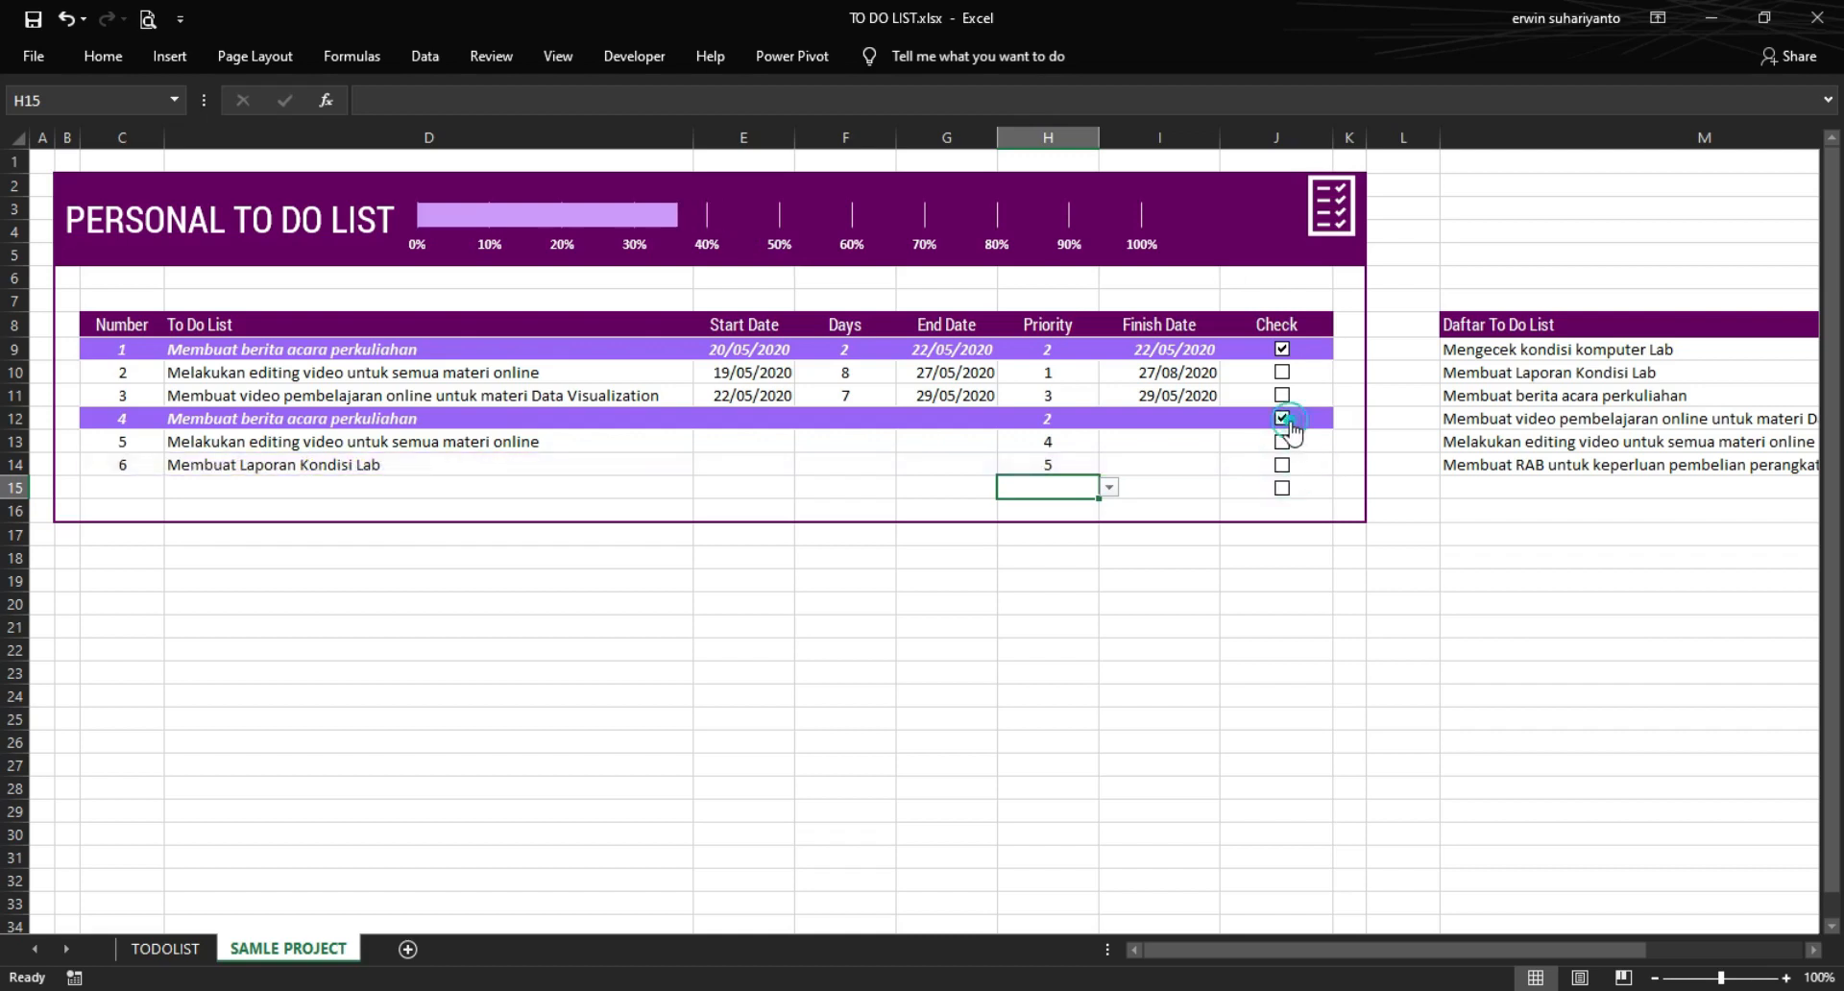
click(1285, 420)
click(1284, 371)
click(1283, 395)
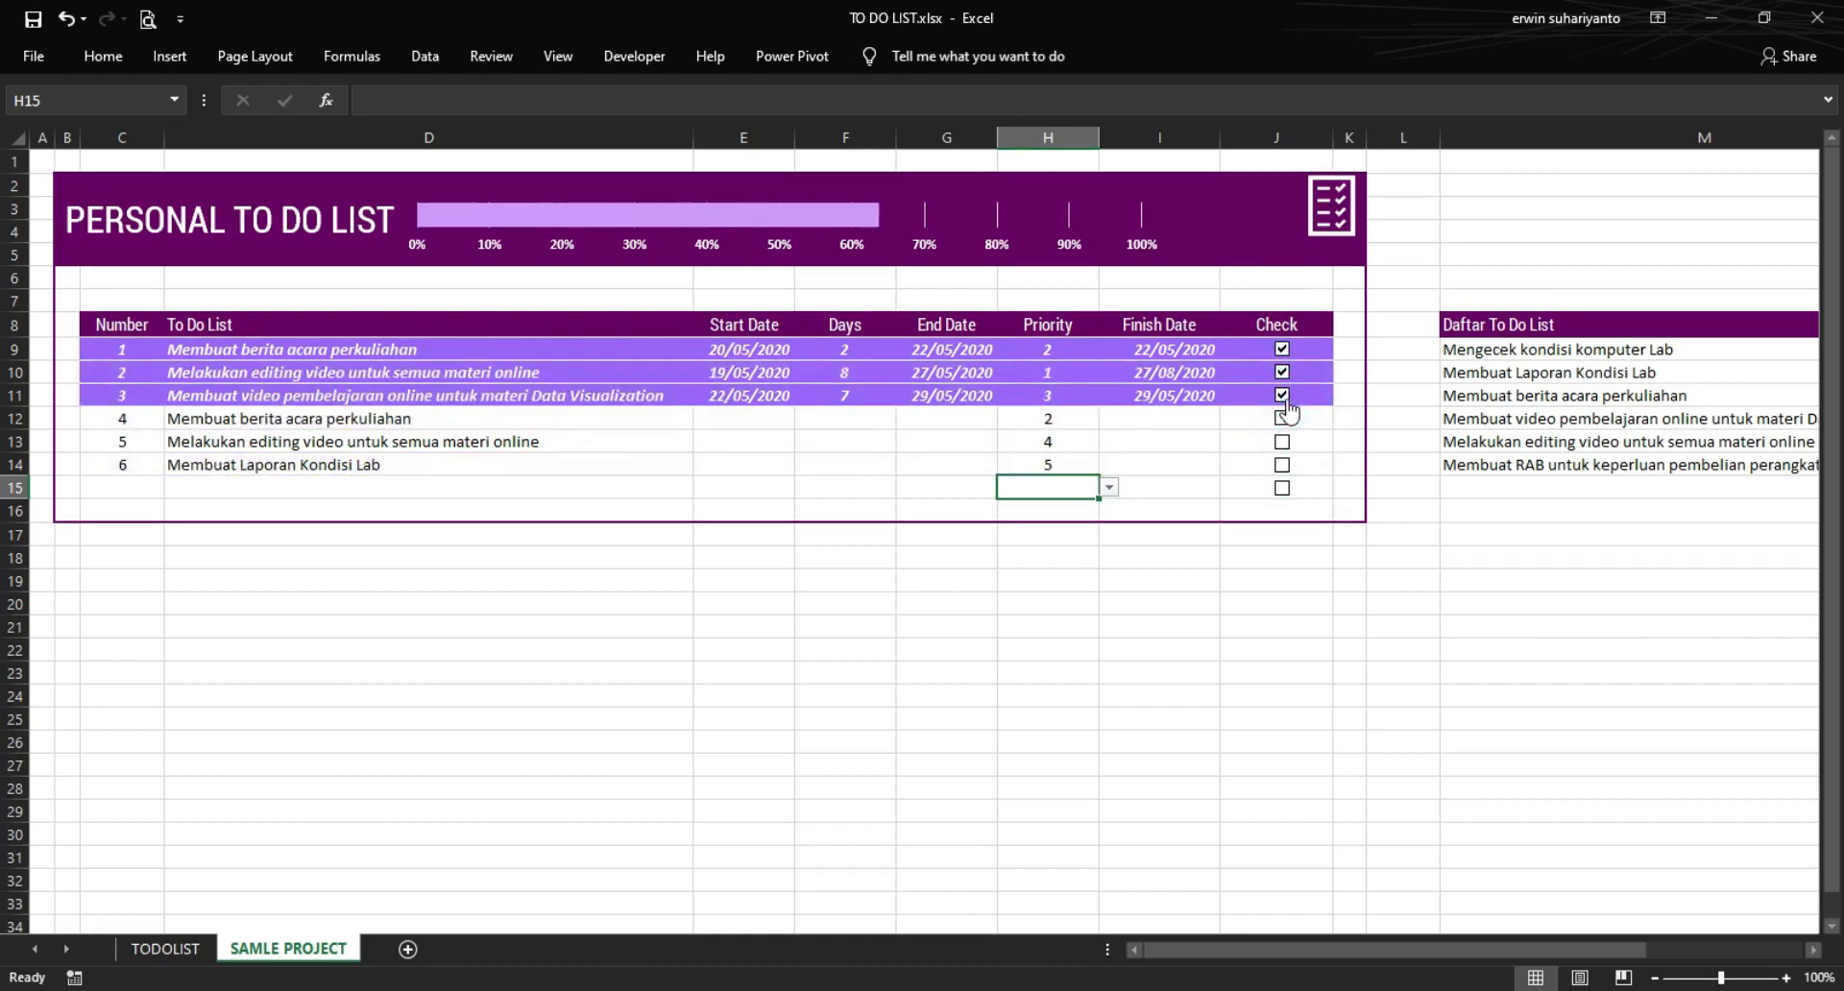
click(1284, 421)
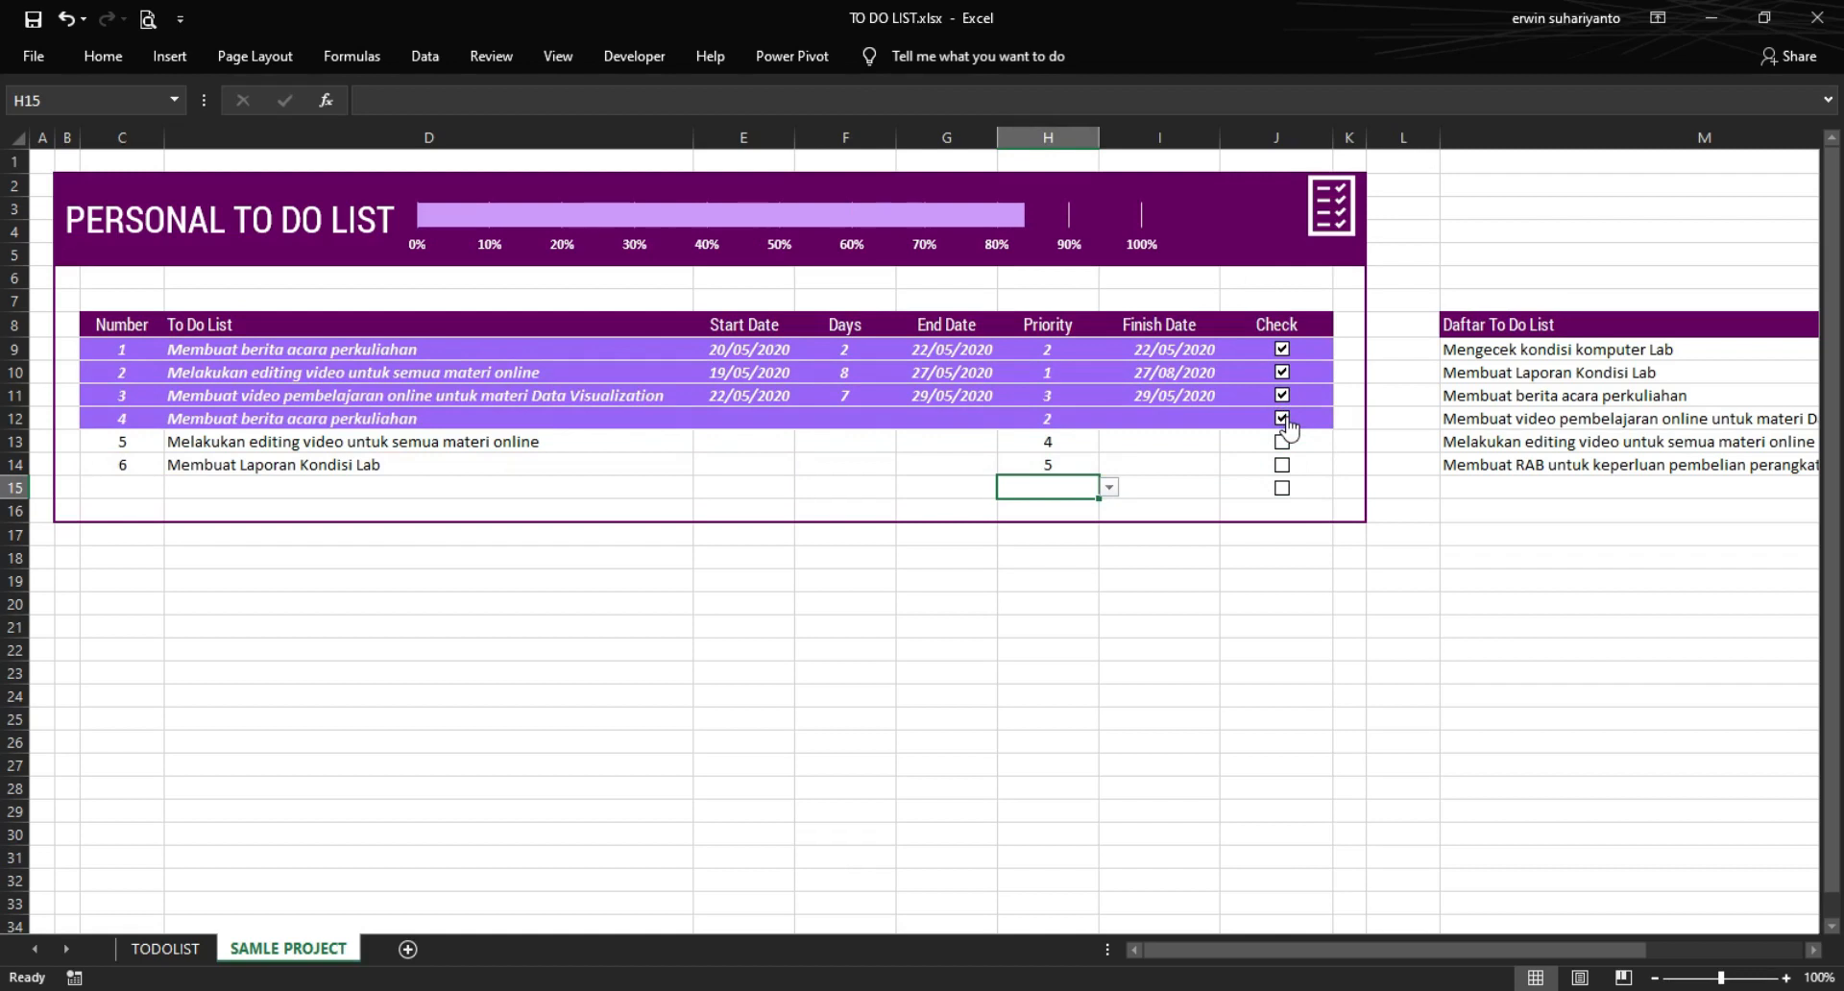
click(1254, 585)
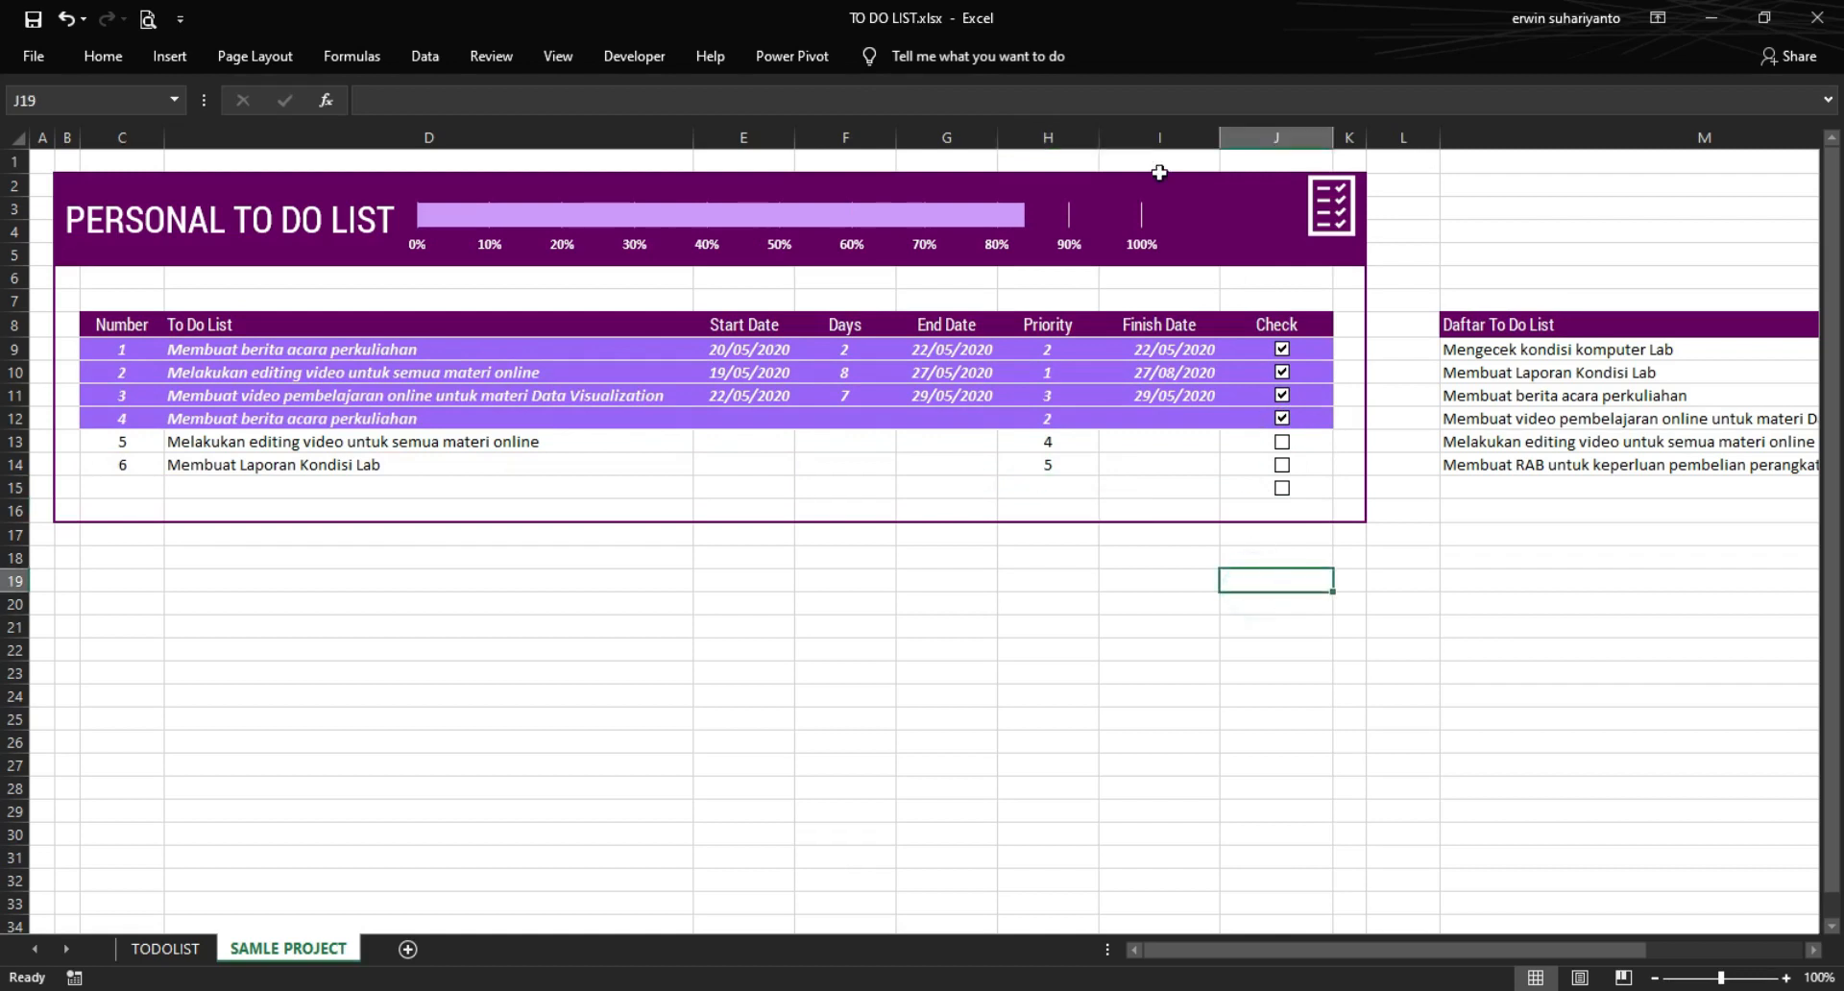
- Insert a rectangle about 1.24 cm high and 1.72 cm wide in the header between the progress bar and the checklist icon
click(169, 56)
click(351, 117)
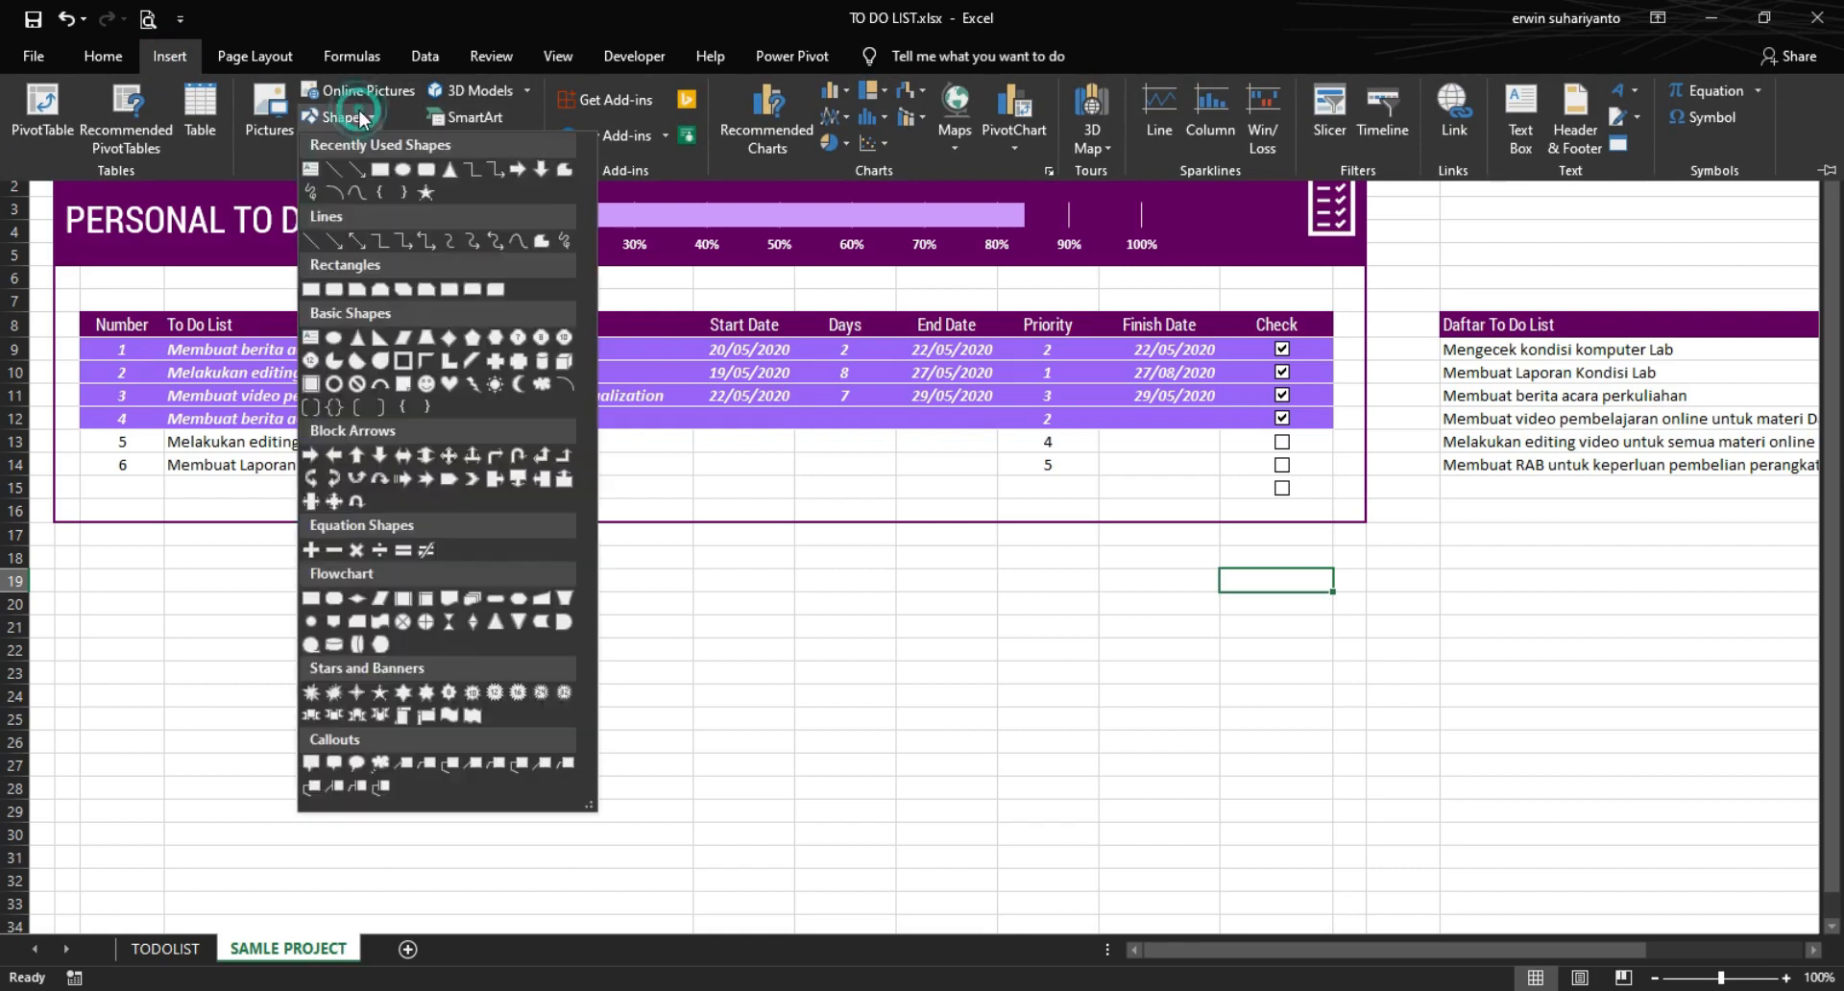
click(371, 165)
mouse_move(1213, 190)
mouse_down()
mouse_move(1289, 246)
mouse_move(1247, 234)
mouse_move(1338, 226)
mouse_up()
click(1234, 219)
- Fill the header rectangle with white, give it a dark purple outline, and keep it selected
click(885, 56)
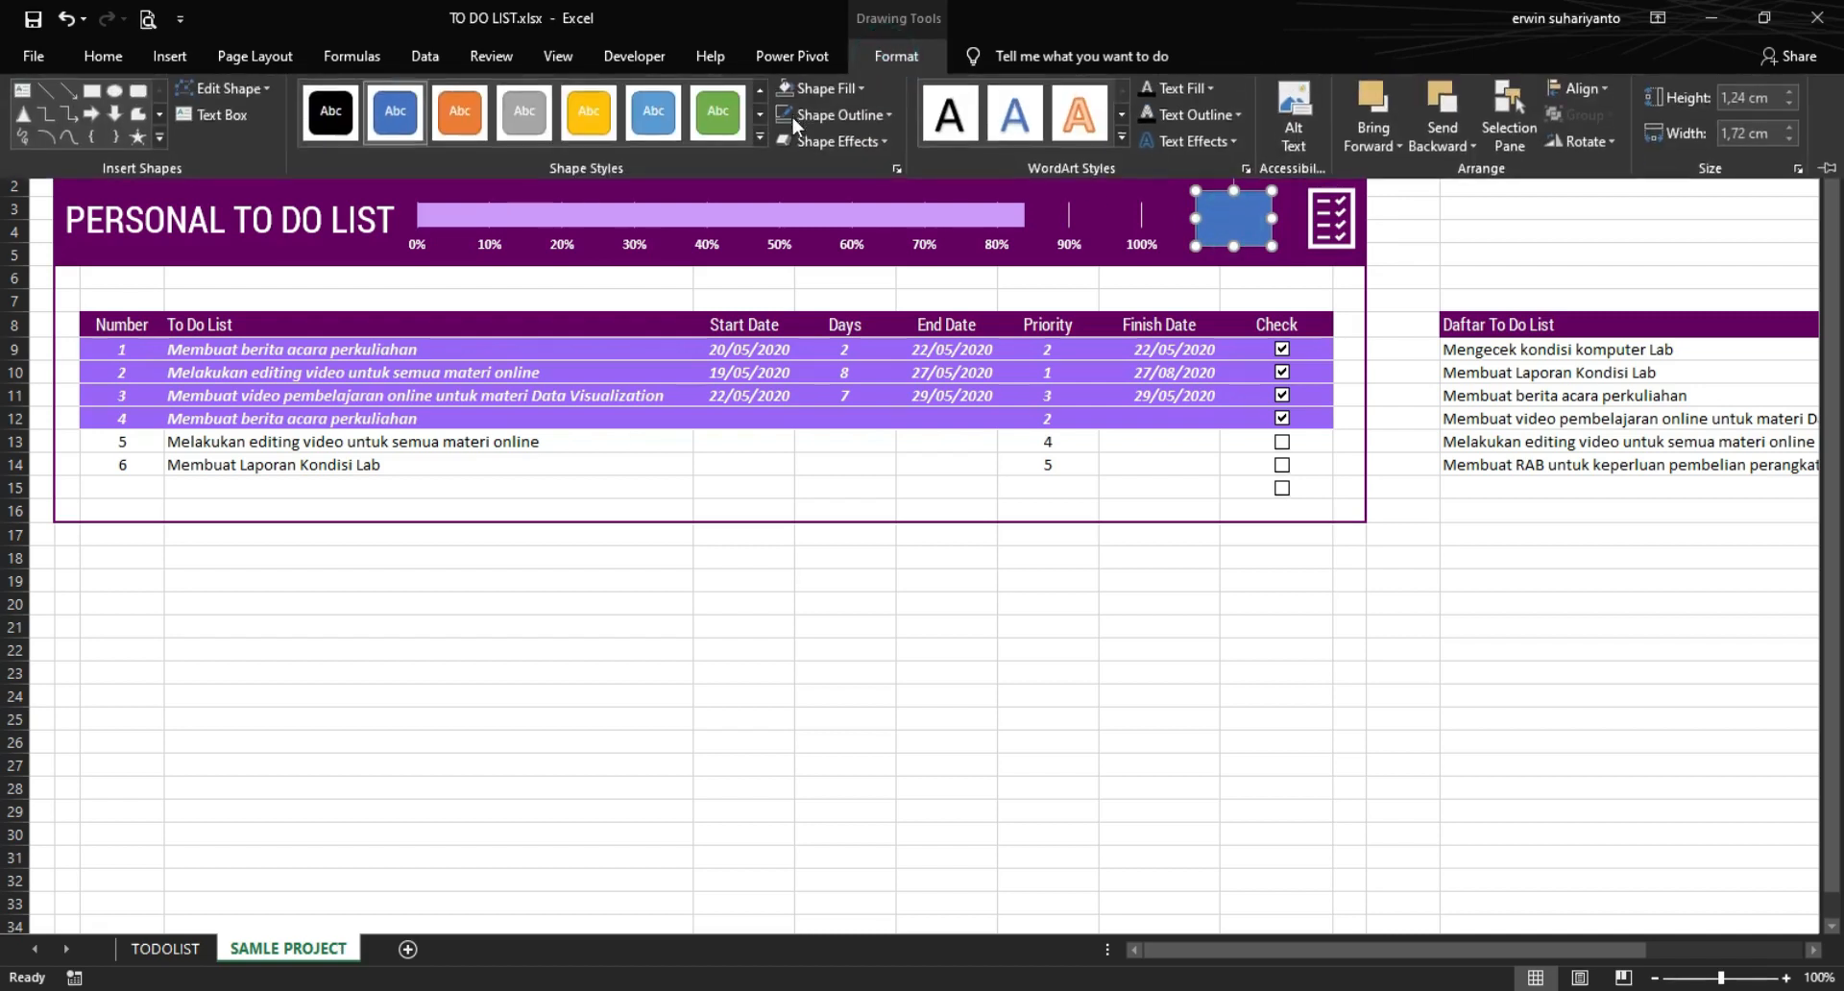
click(822, 90)
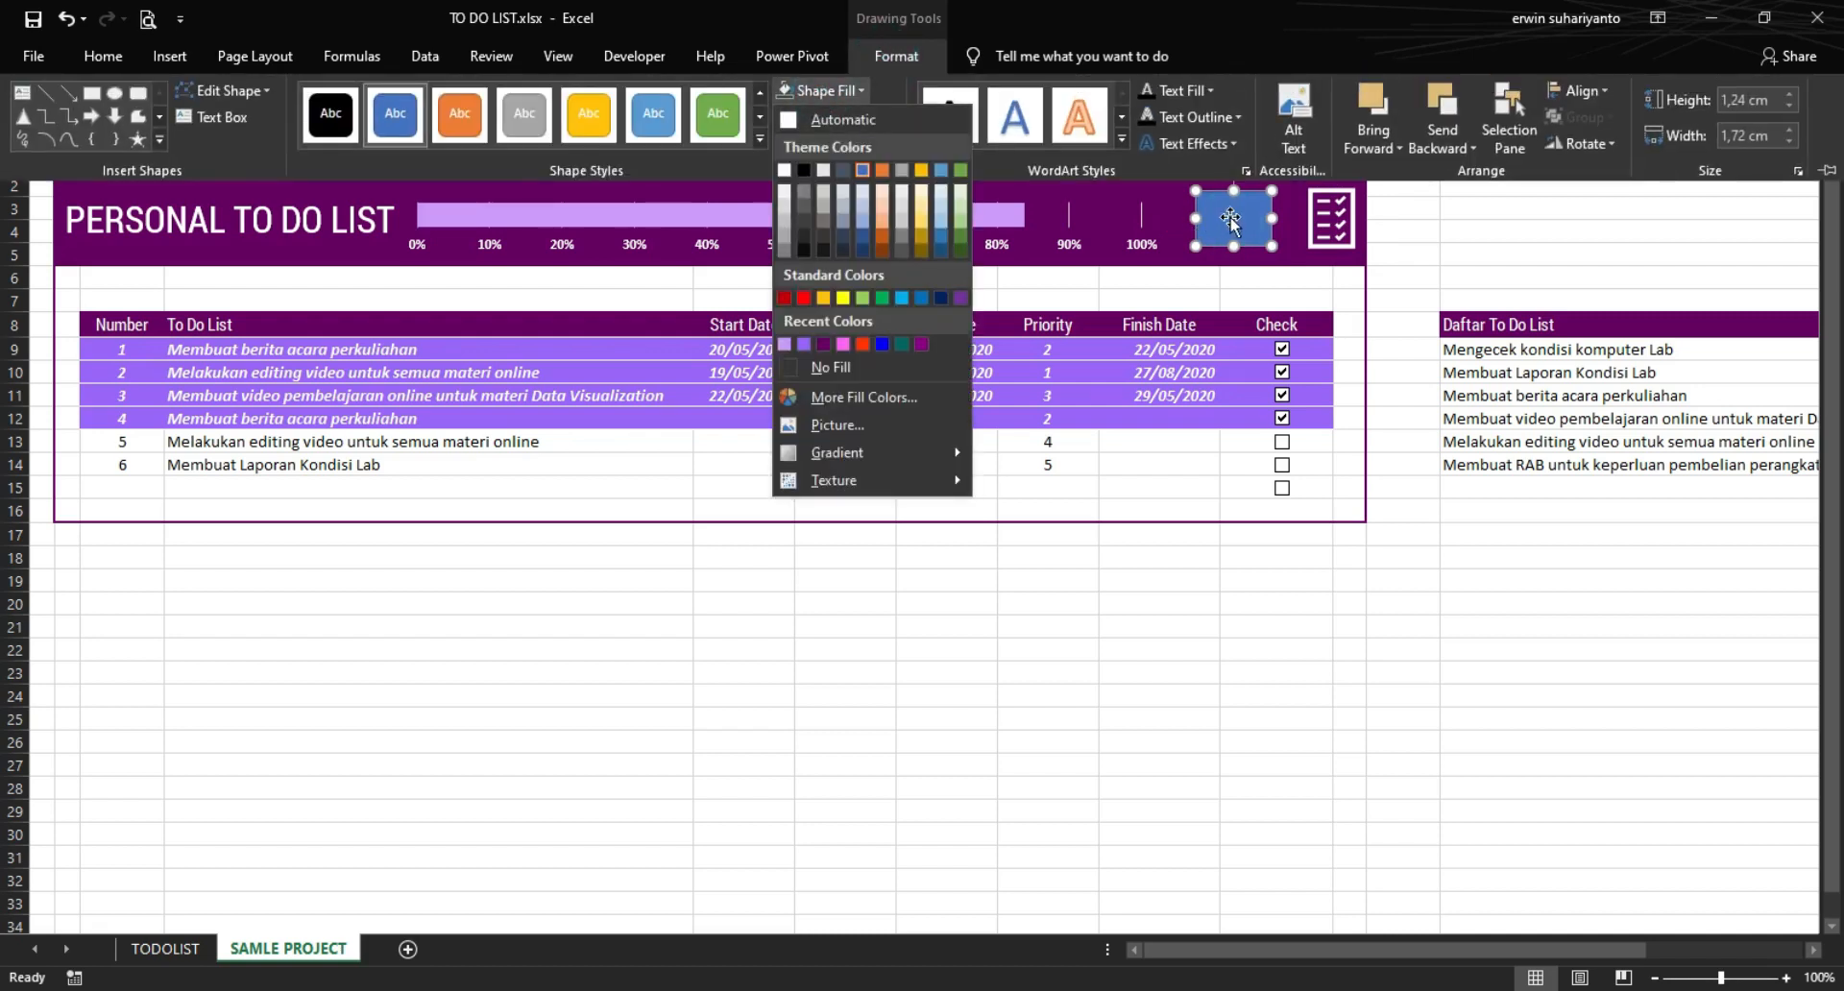
click(791, 119)
click(822, 90)
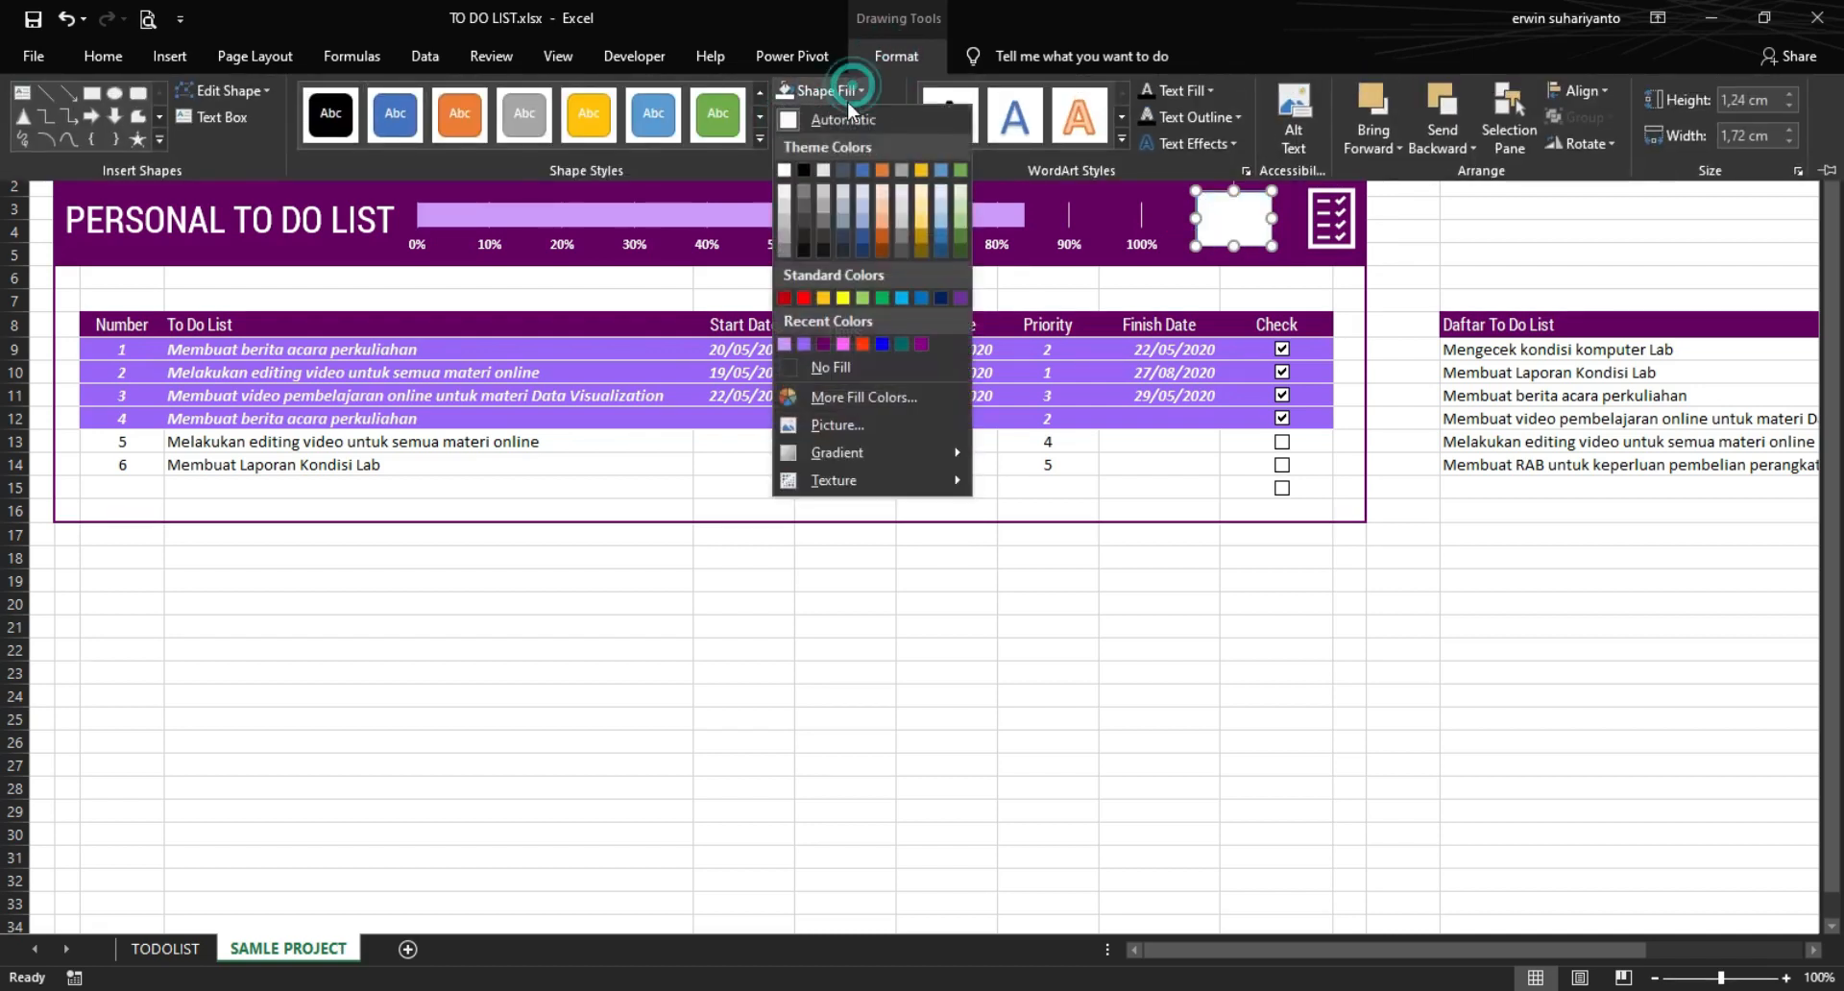
click(784, 170)
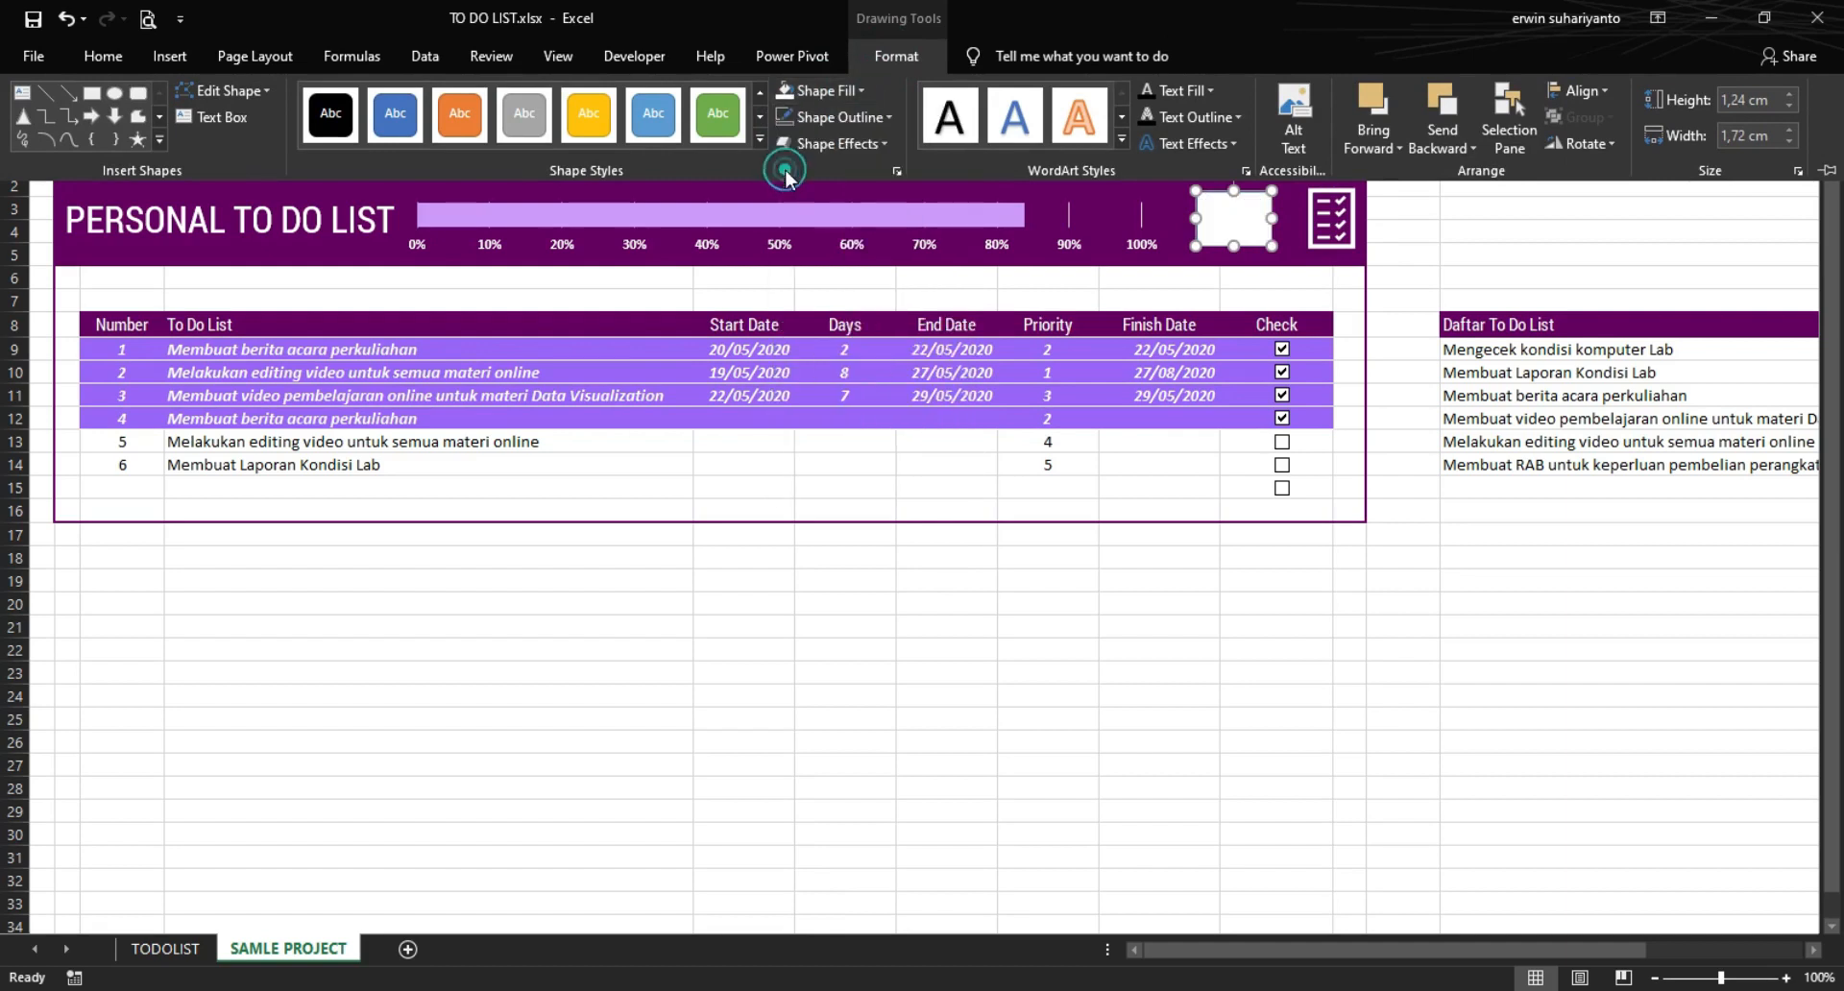
click(872, 118)
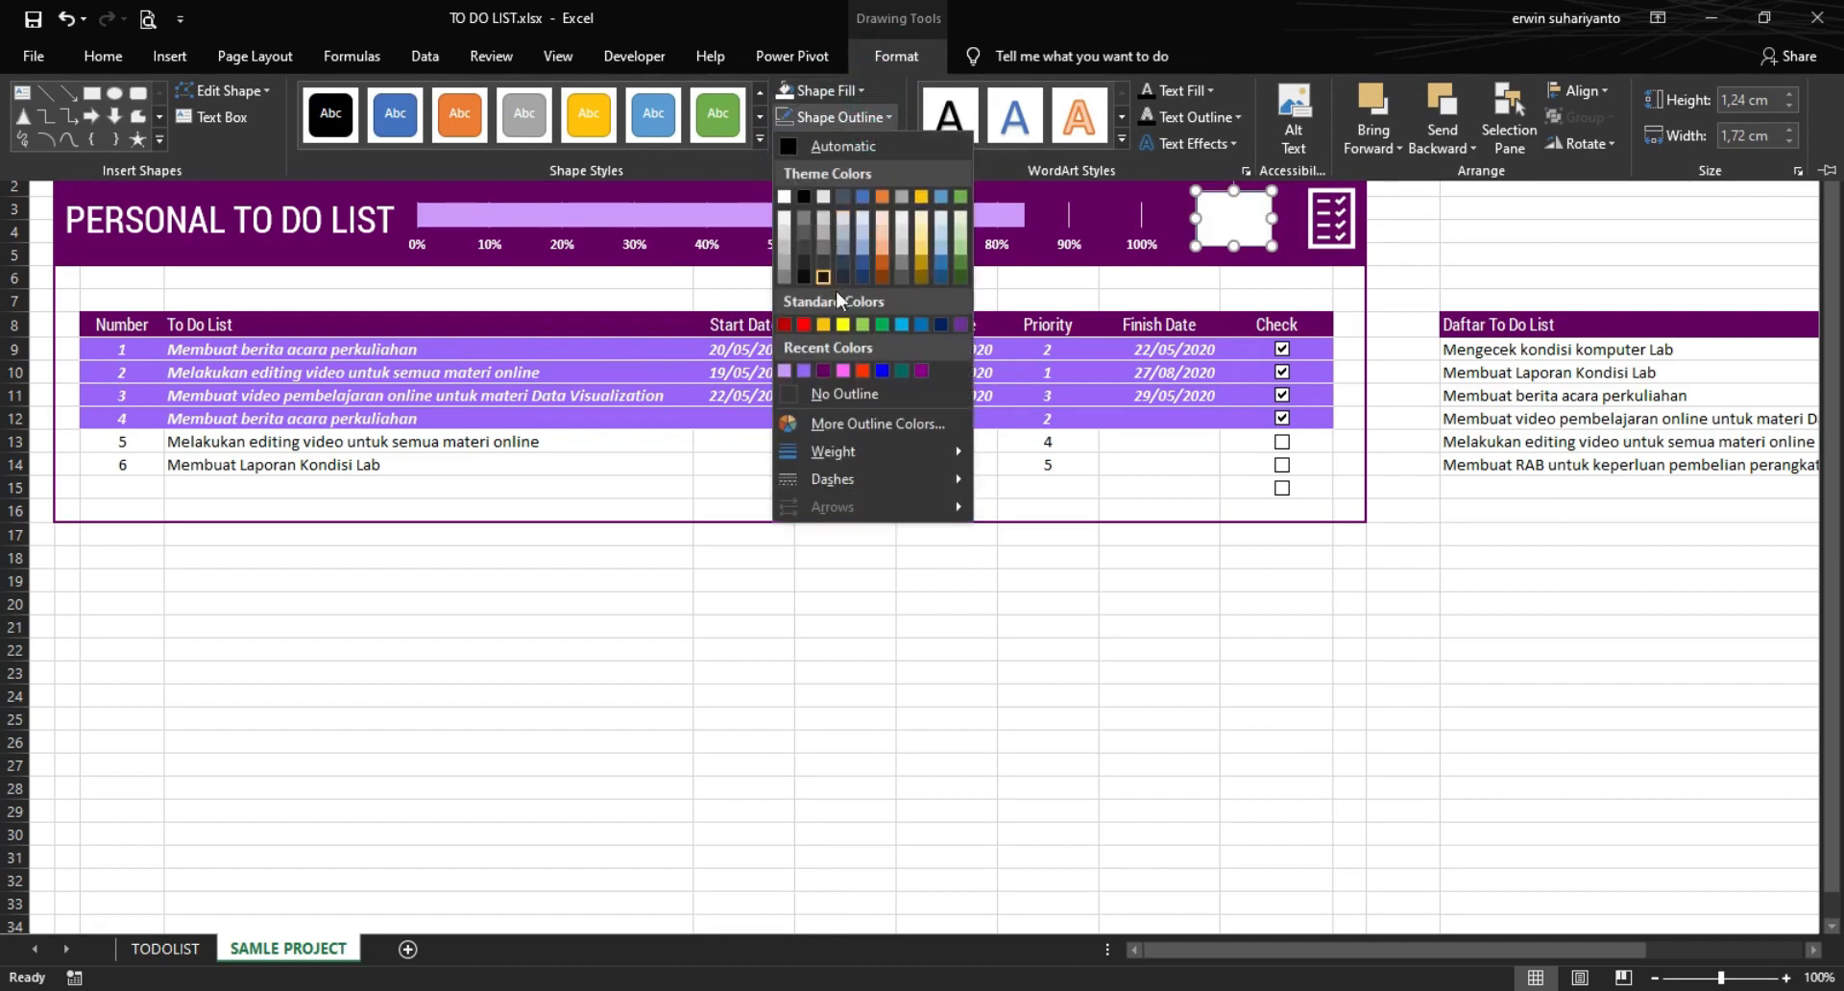
click(824, 370)
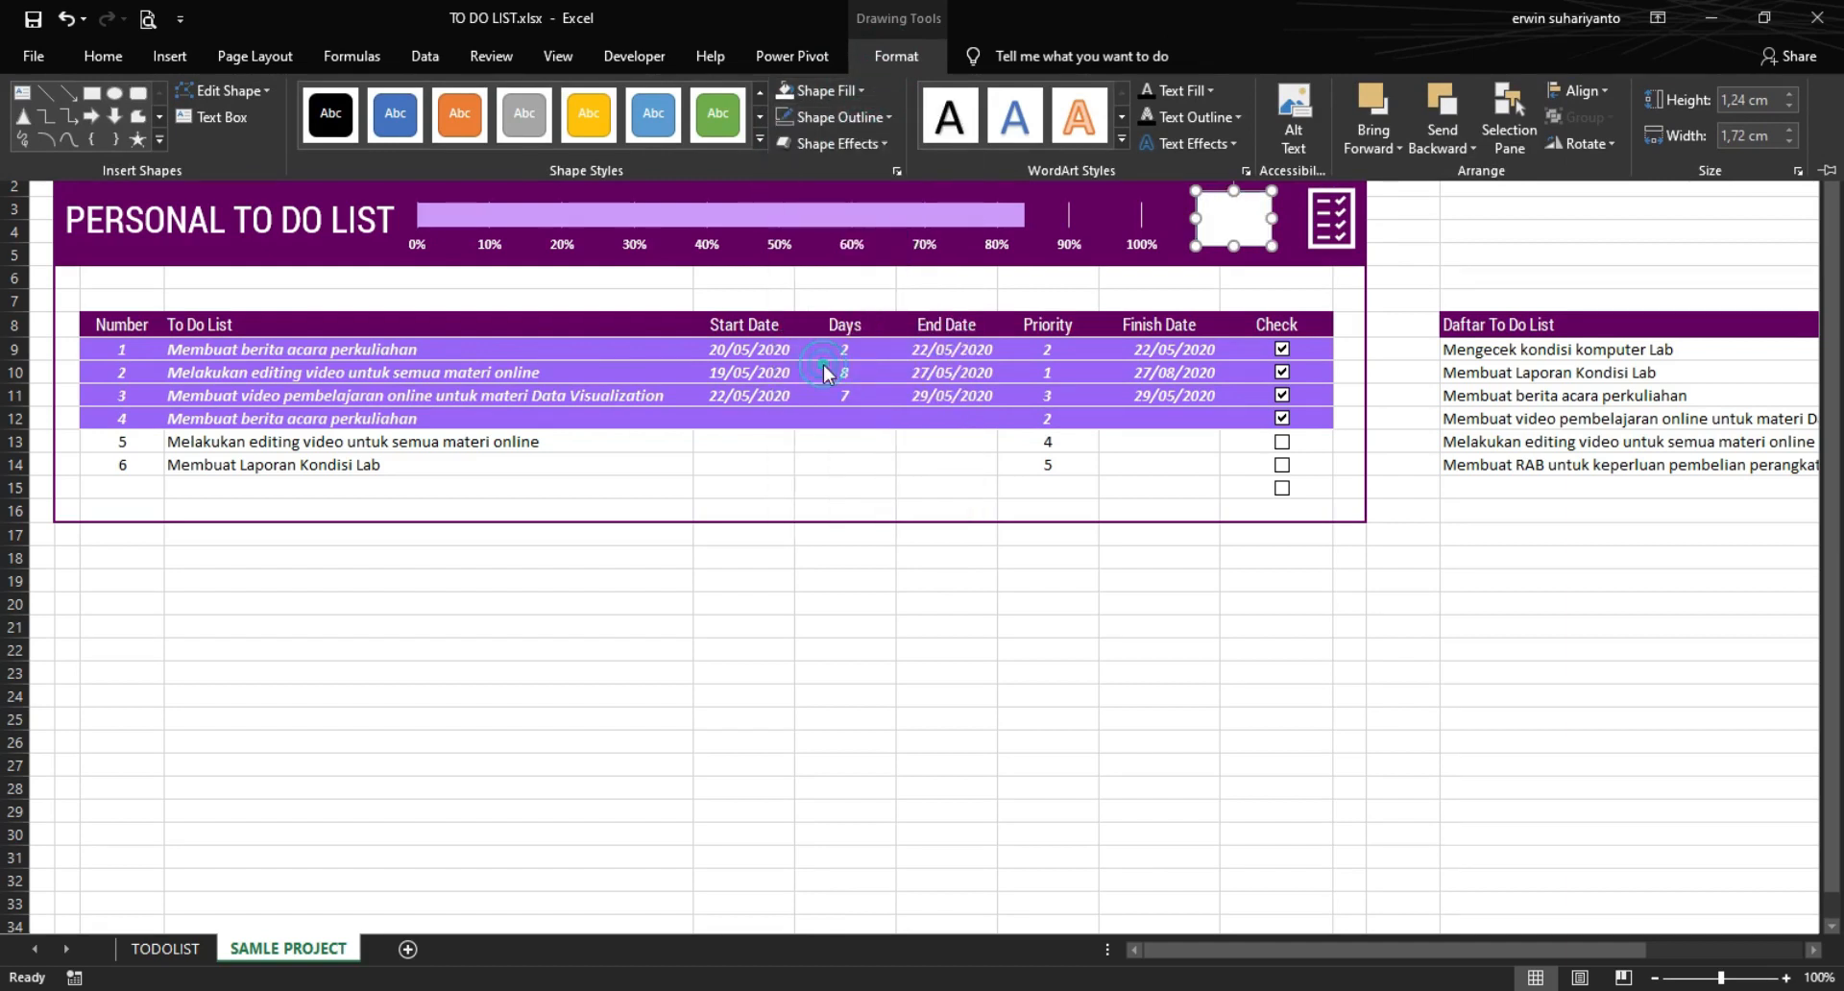
click(1568, 527)
click(1235, 221)
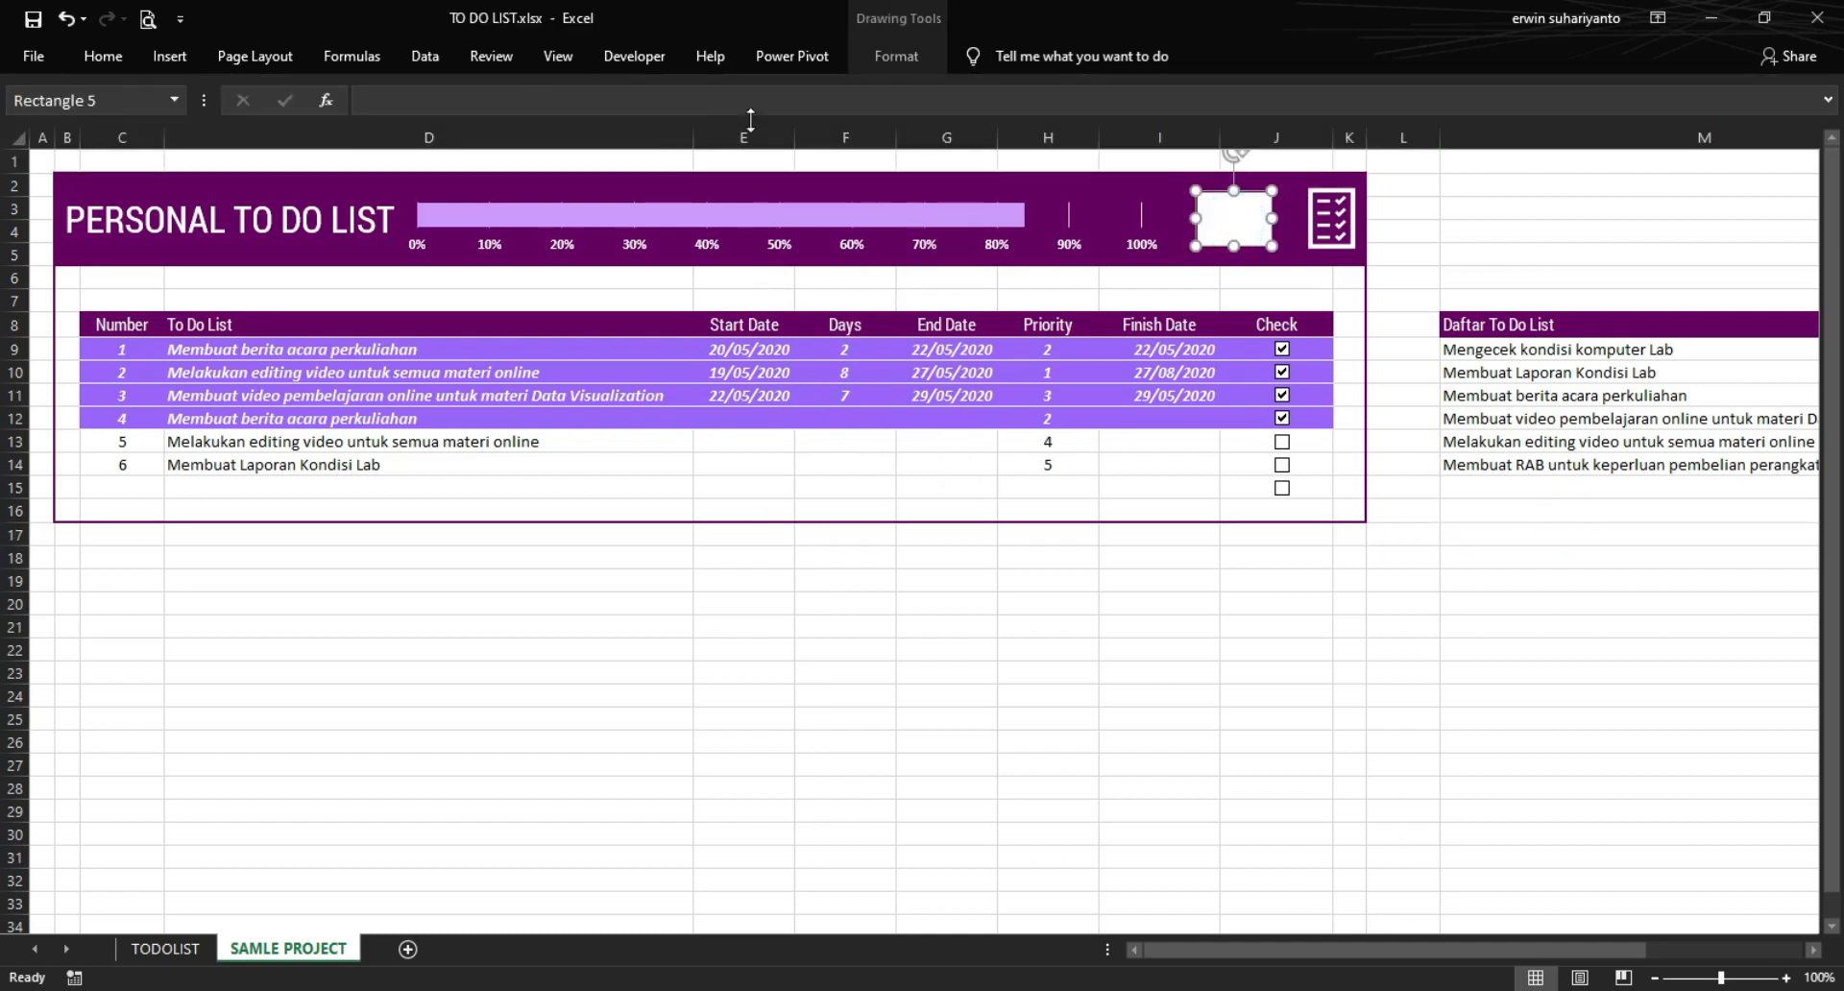
- Link the header rectangle's text to the total progress percentage in cell P16 with =$P$16
click(398, 90)
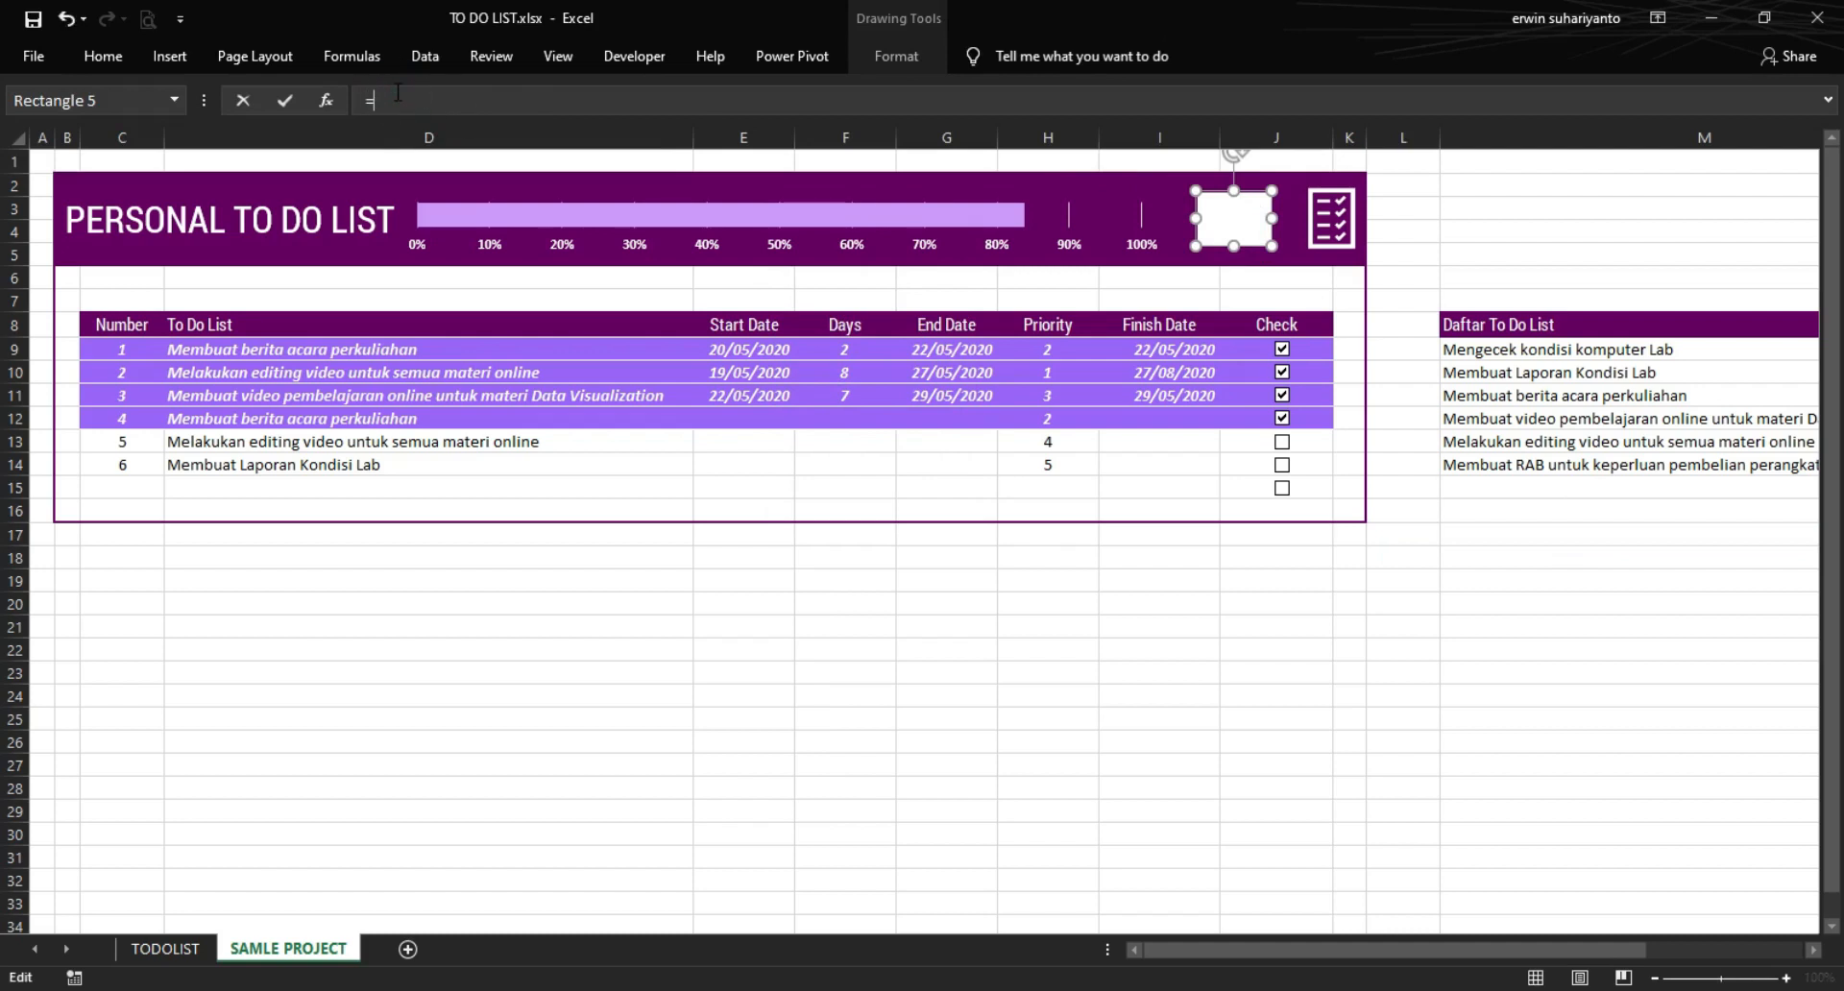
drag(1340, 947, 1575, 936)
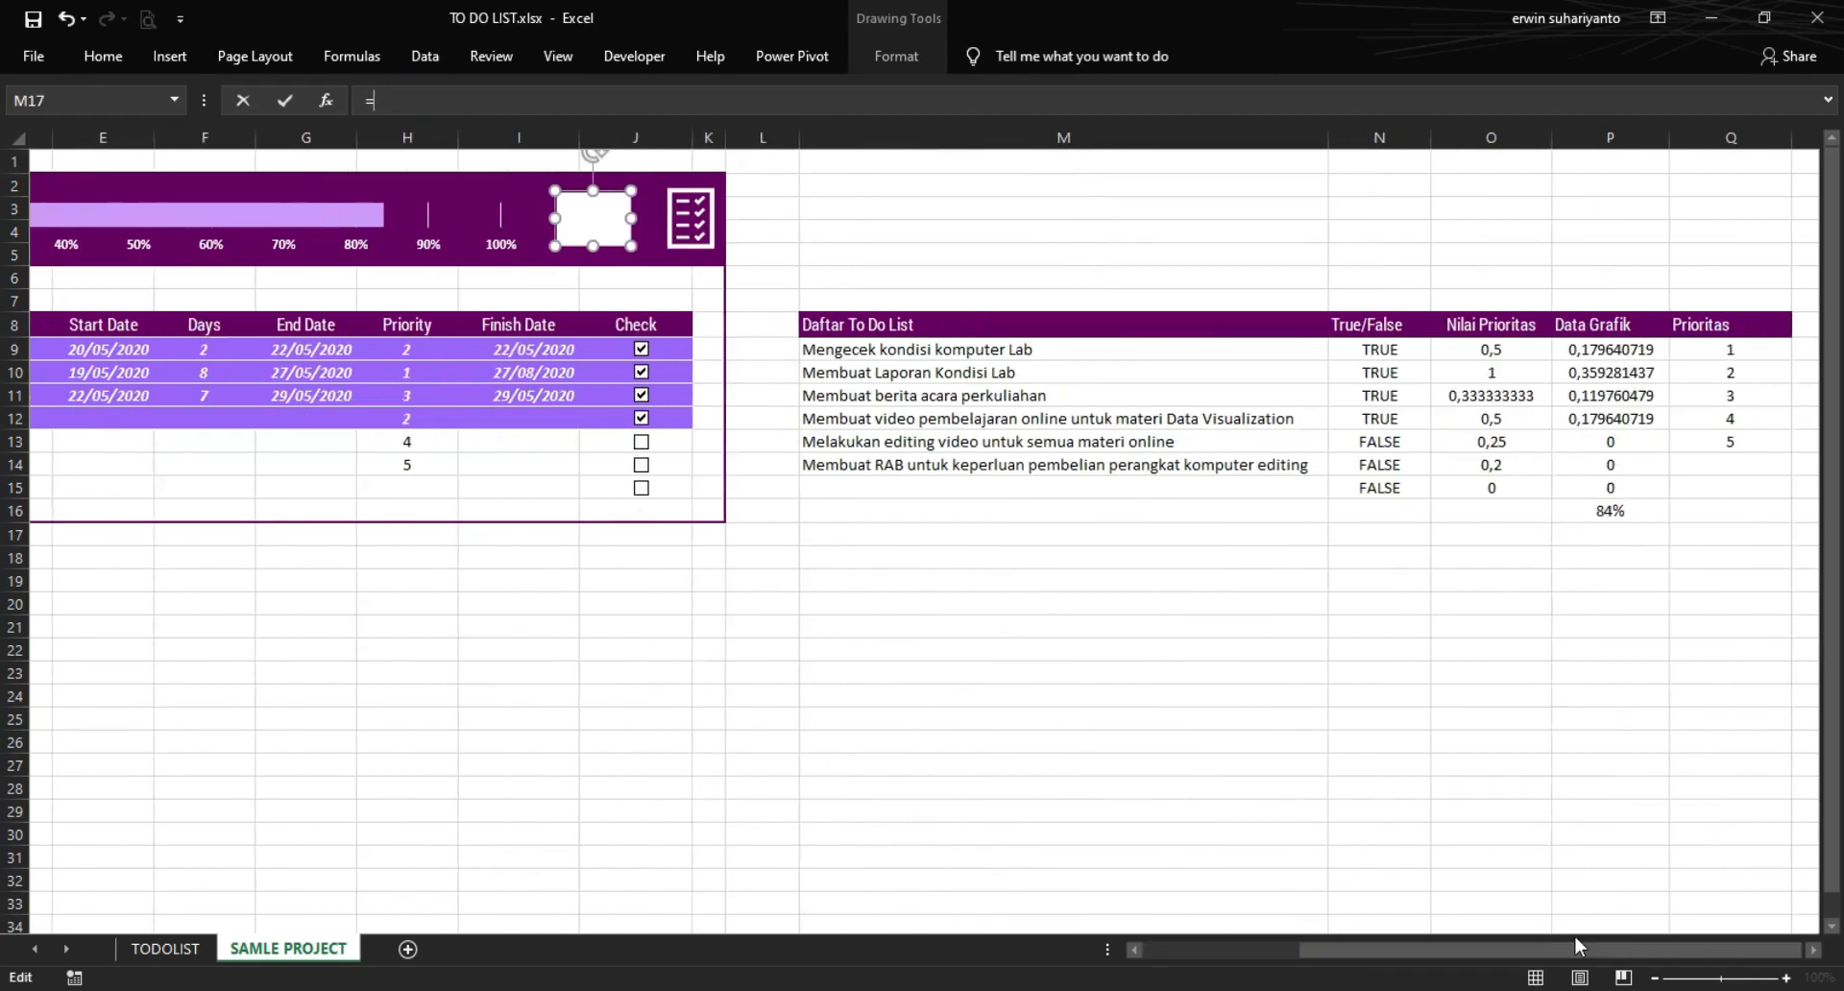
click(1592, 515)
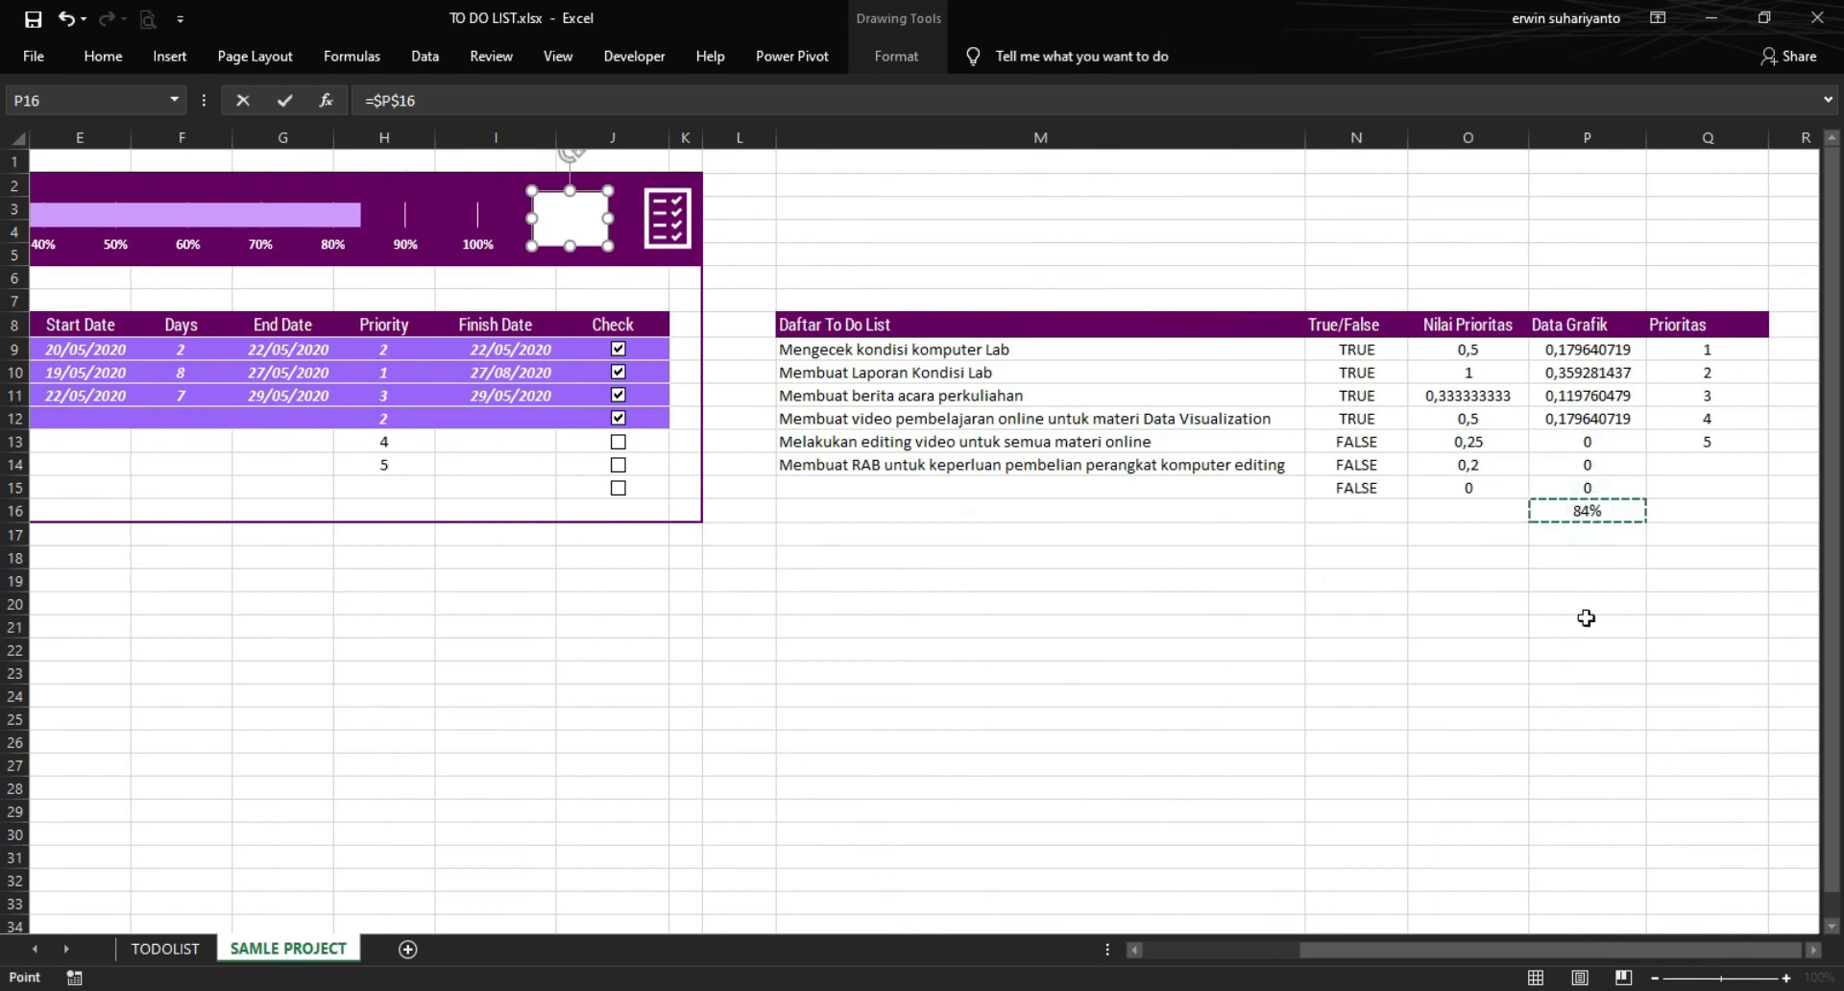
key(Return)
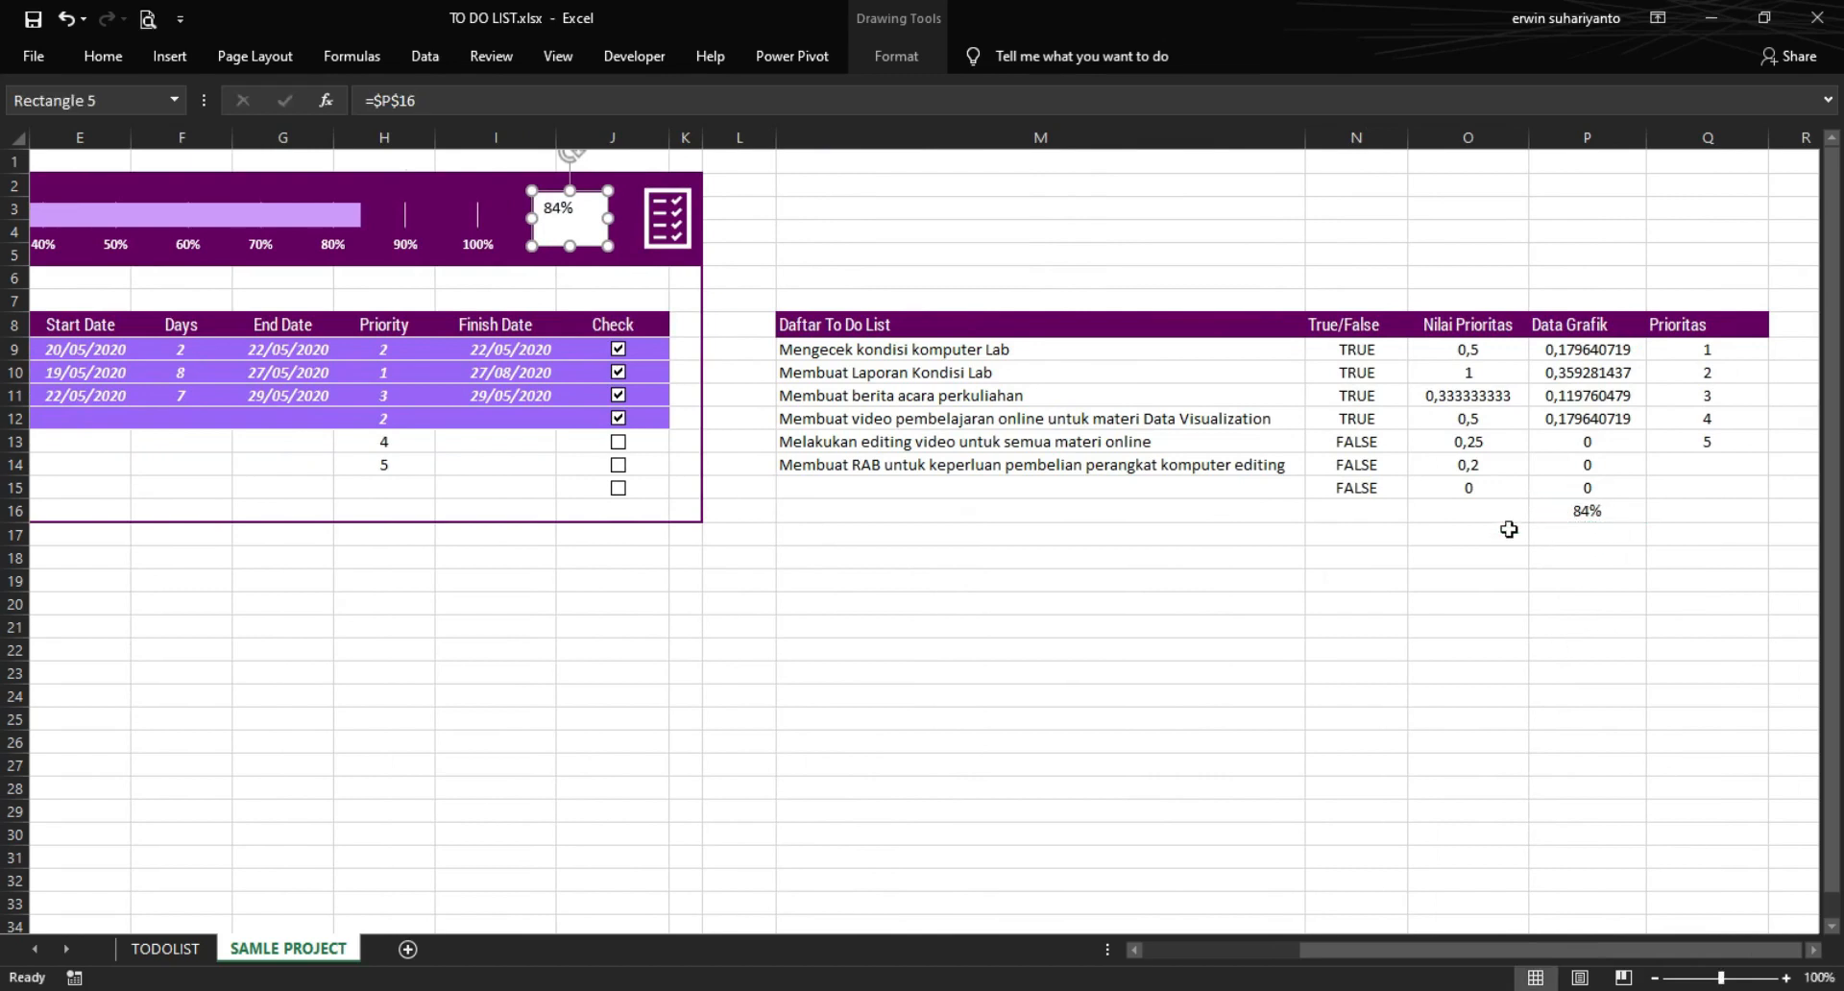
click(856, 557)
drag(1355, 949, 1198, 949)
- Center the header rectangle's percentage text vertically and horizontally, and make it bold, size 18 and dark purple
click(1234, 217)
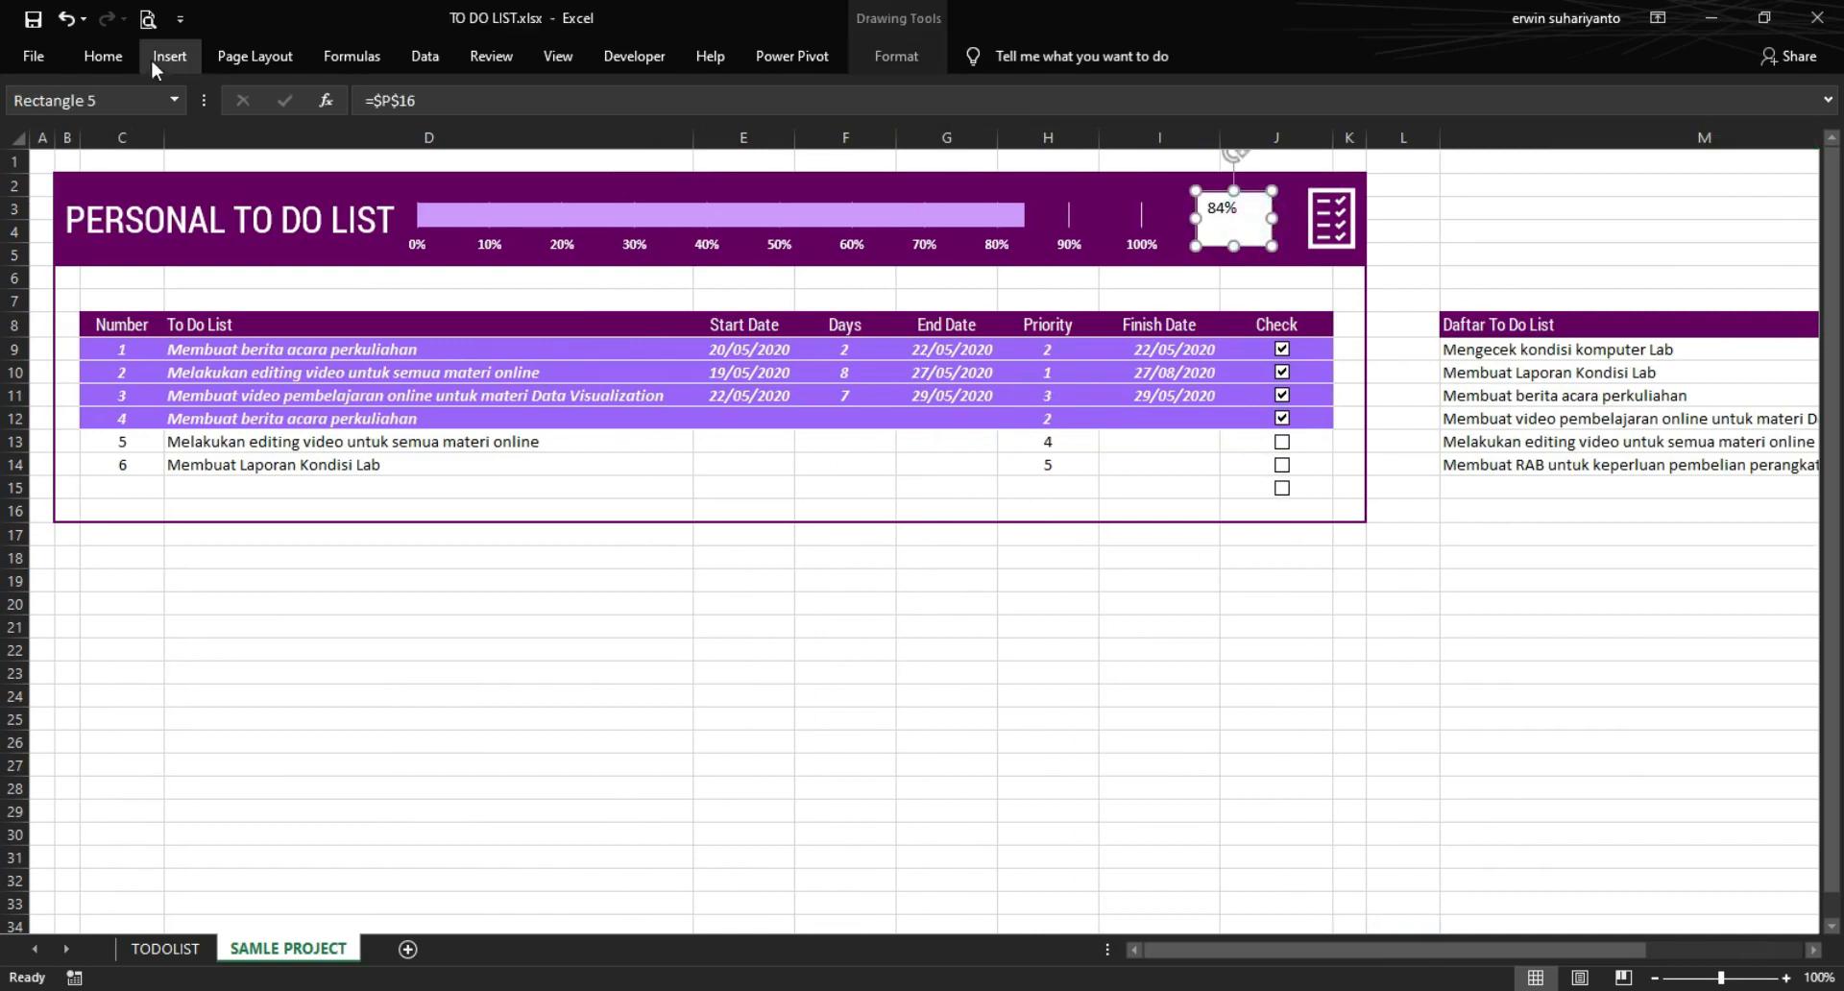
click(102, 55)
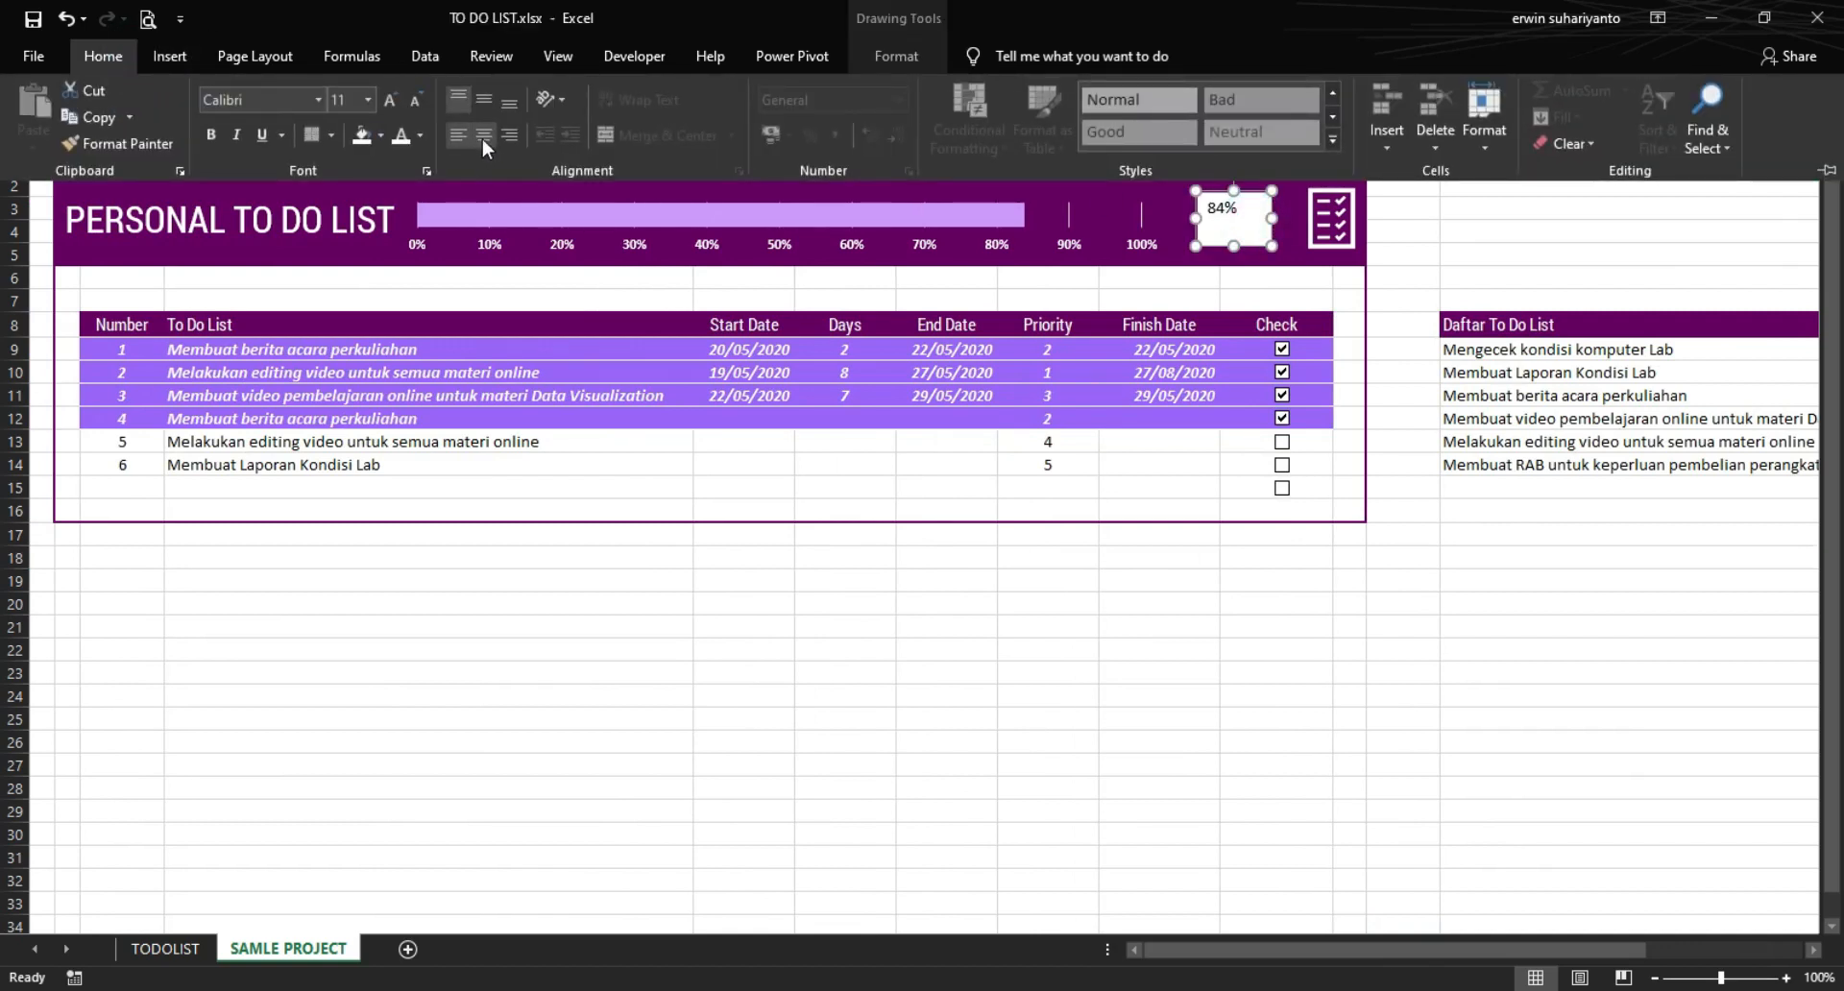
click(486, 105)
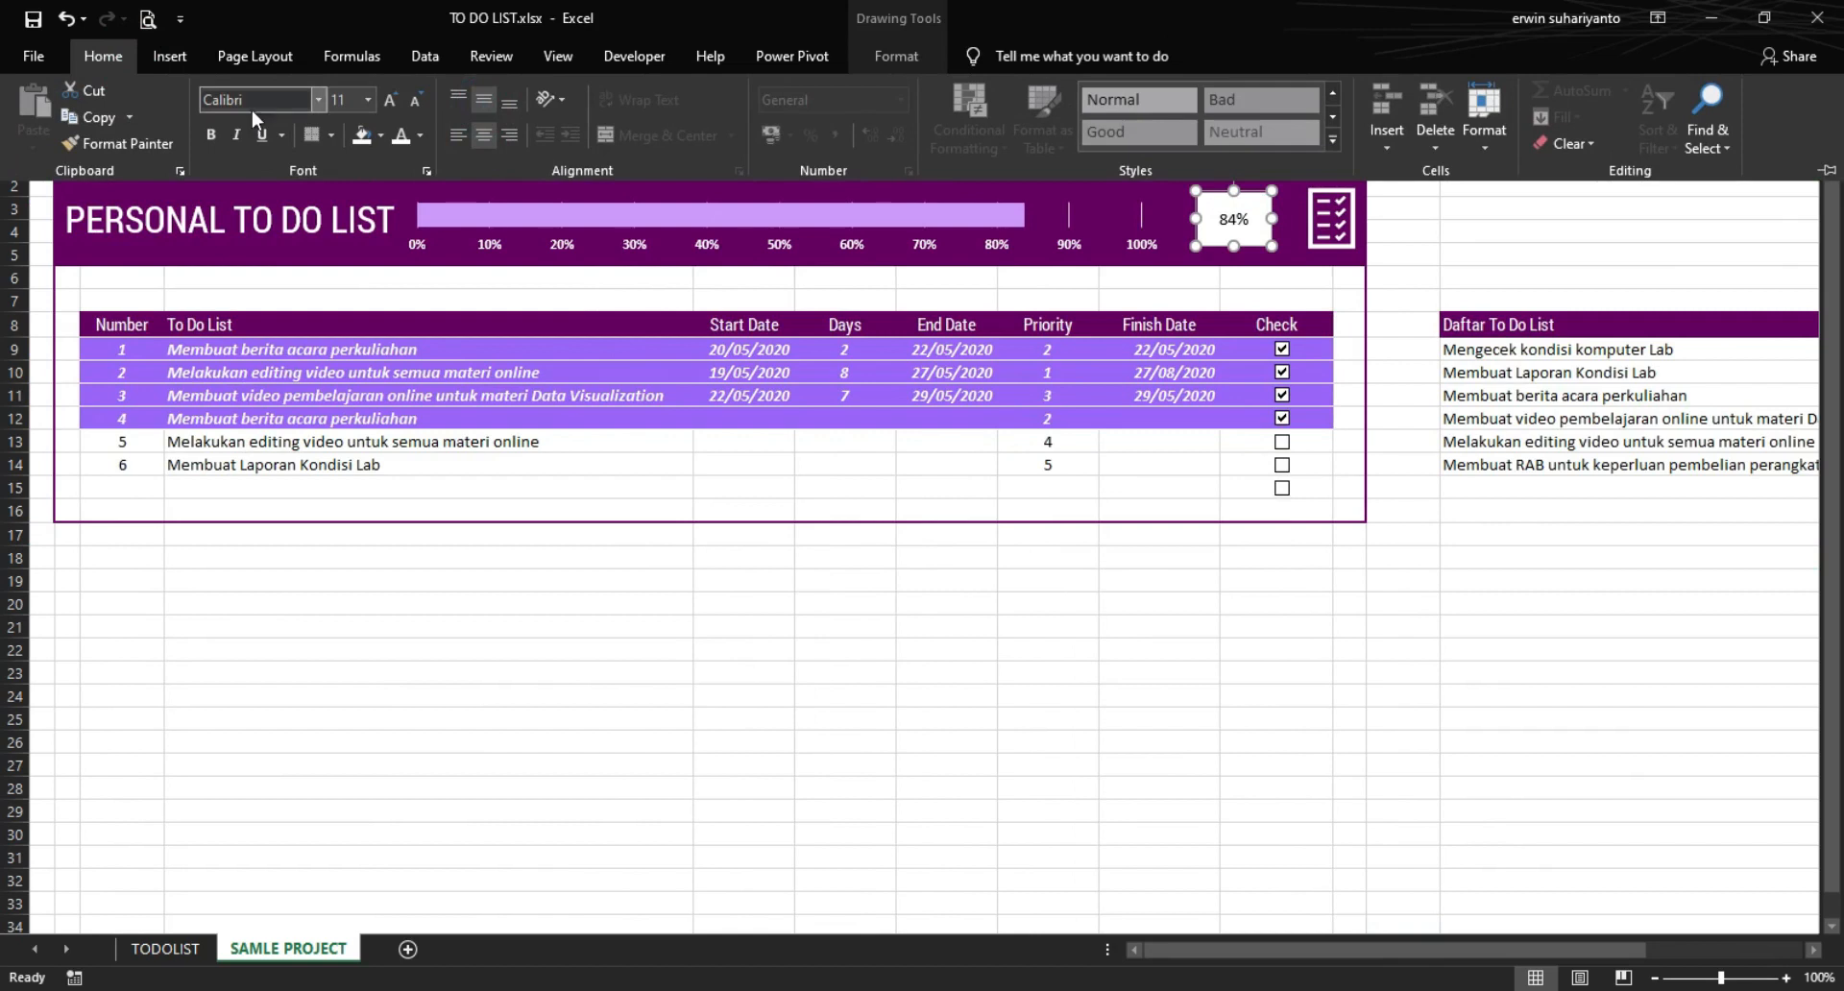
click(211, 134)
click(390, 102)
click(390, 102)
click(390, 102)
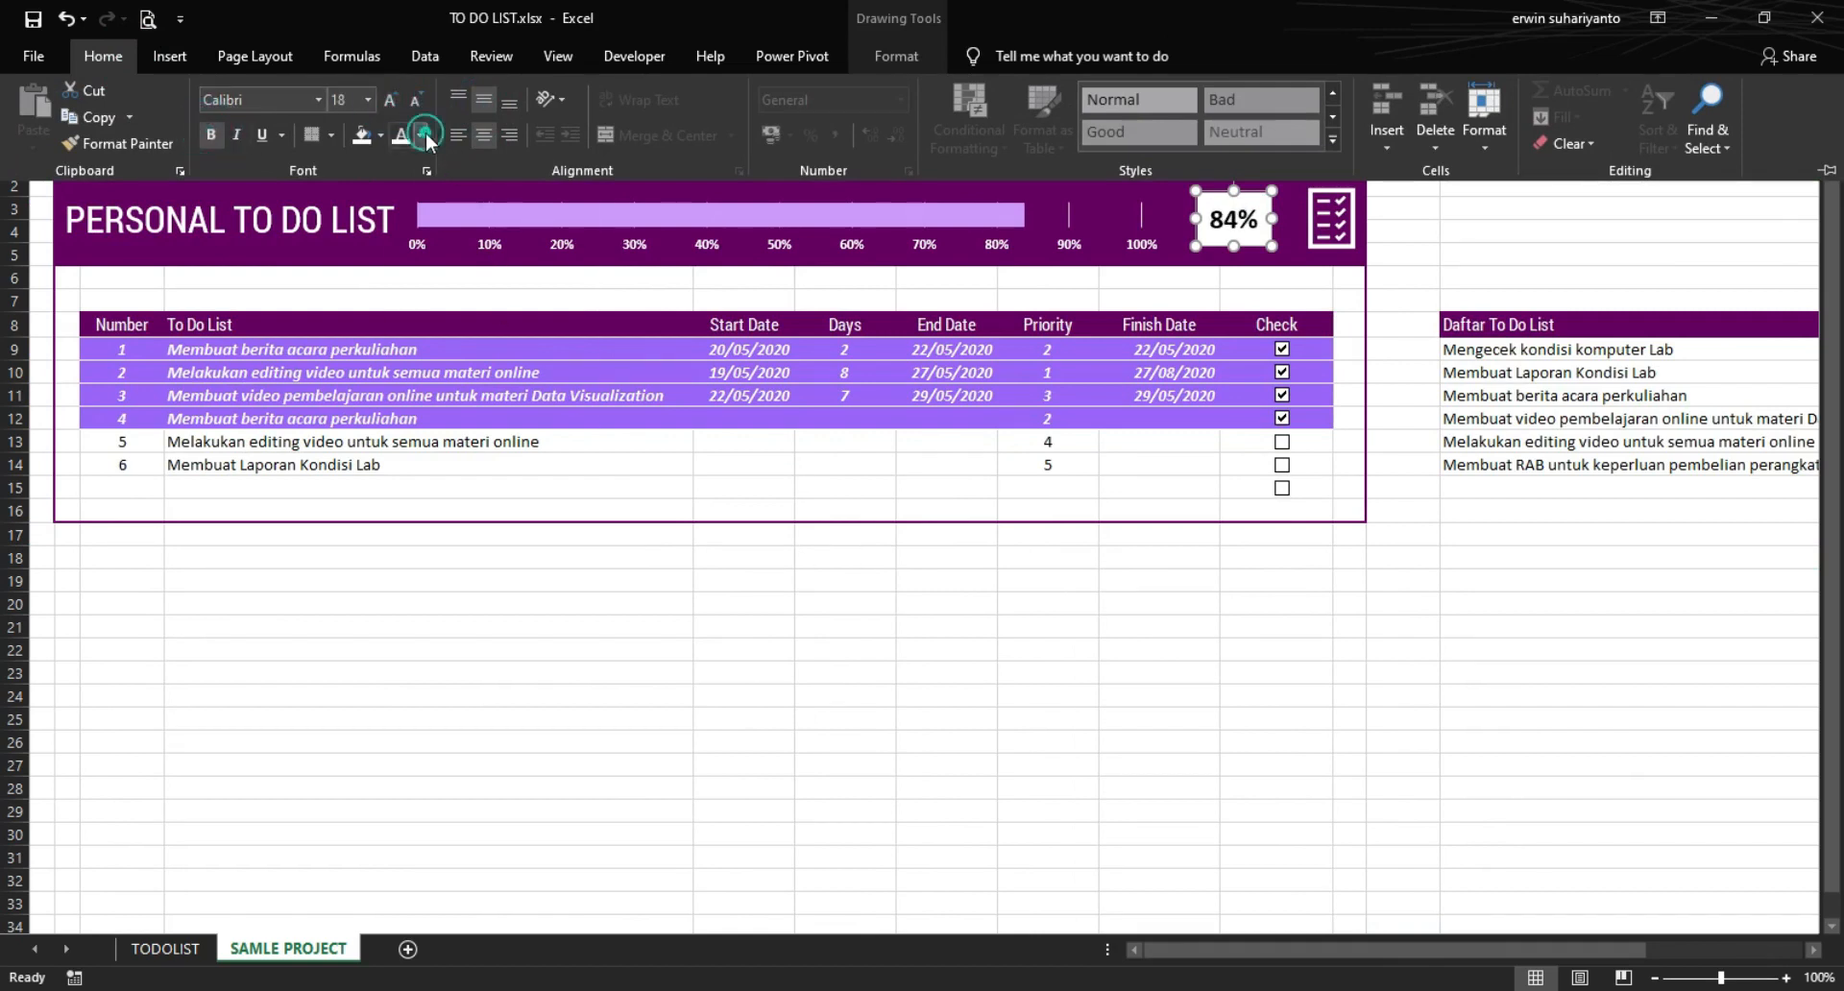
click(422, 133)
click(400, 388)
click(1153, 624)
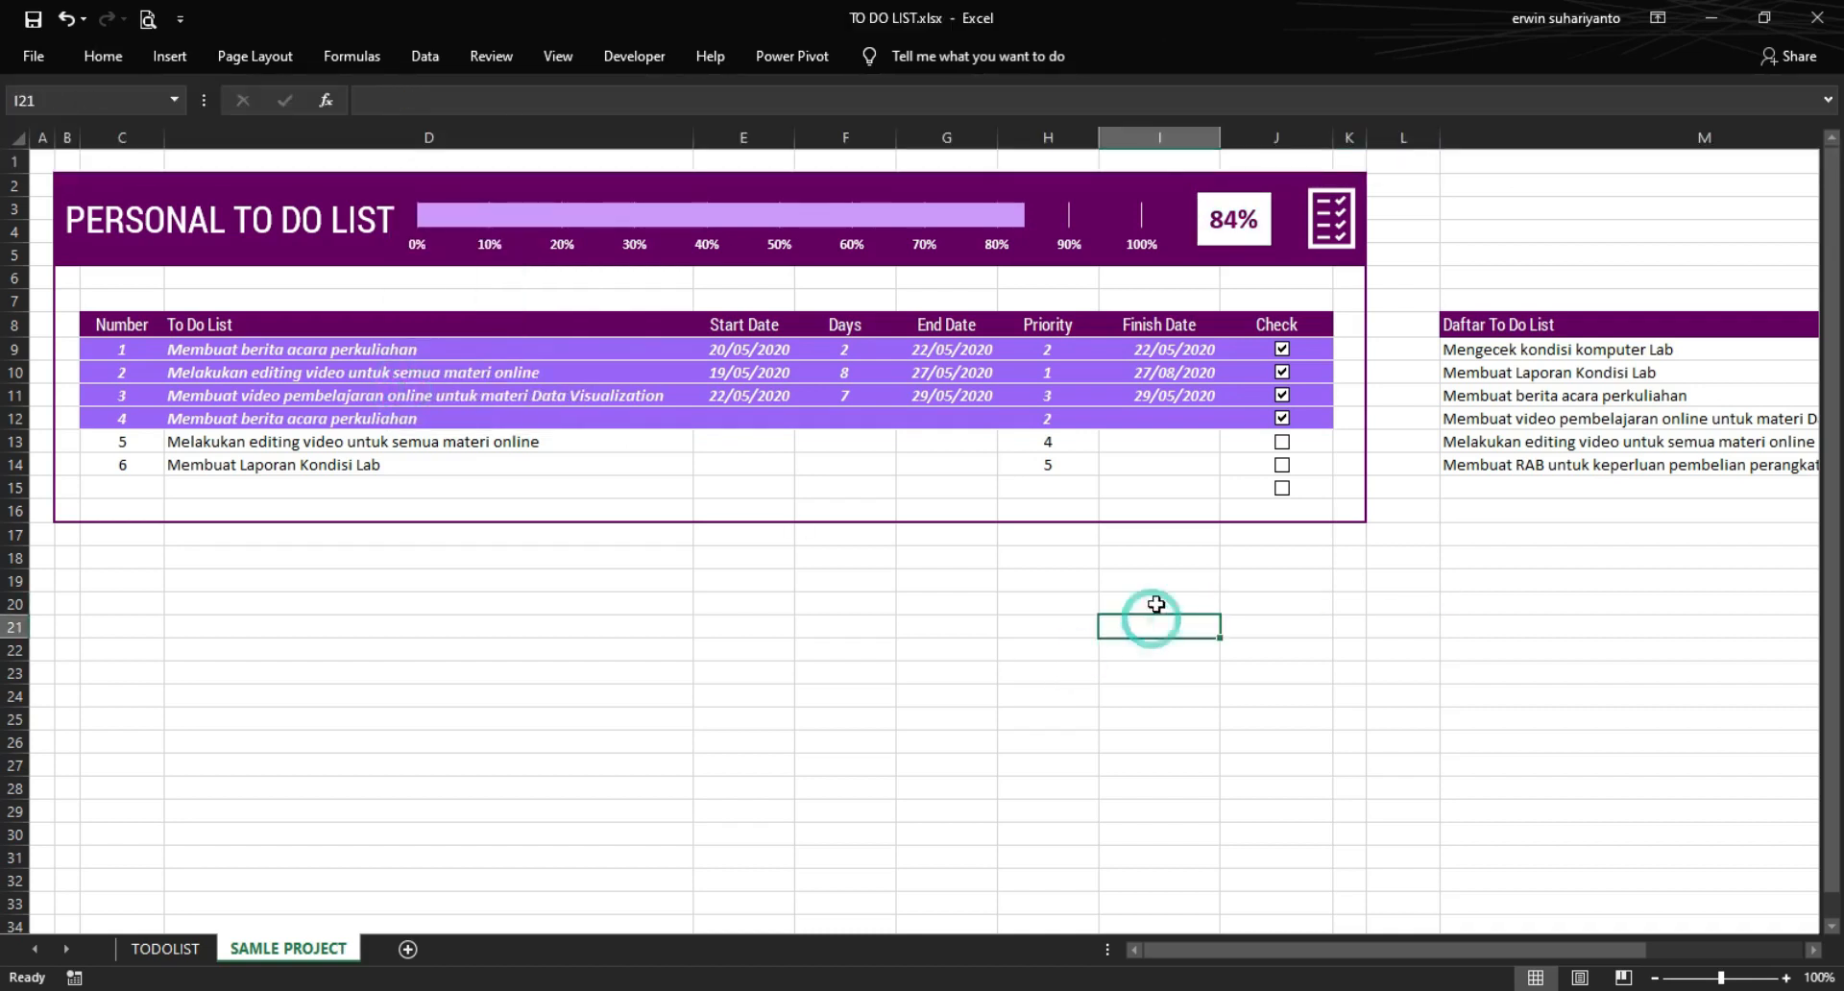
- Uncheck tasks 1 through 4 to test the header percentage and progress bar
click(1284, 351)
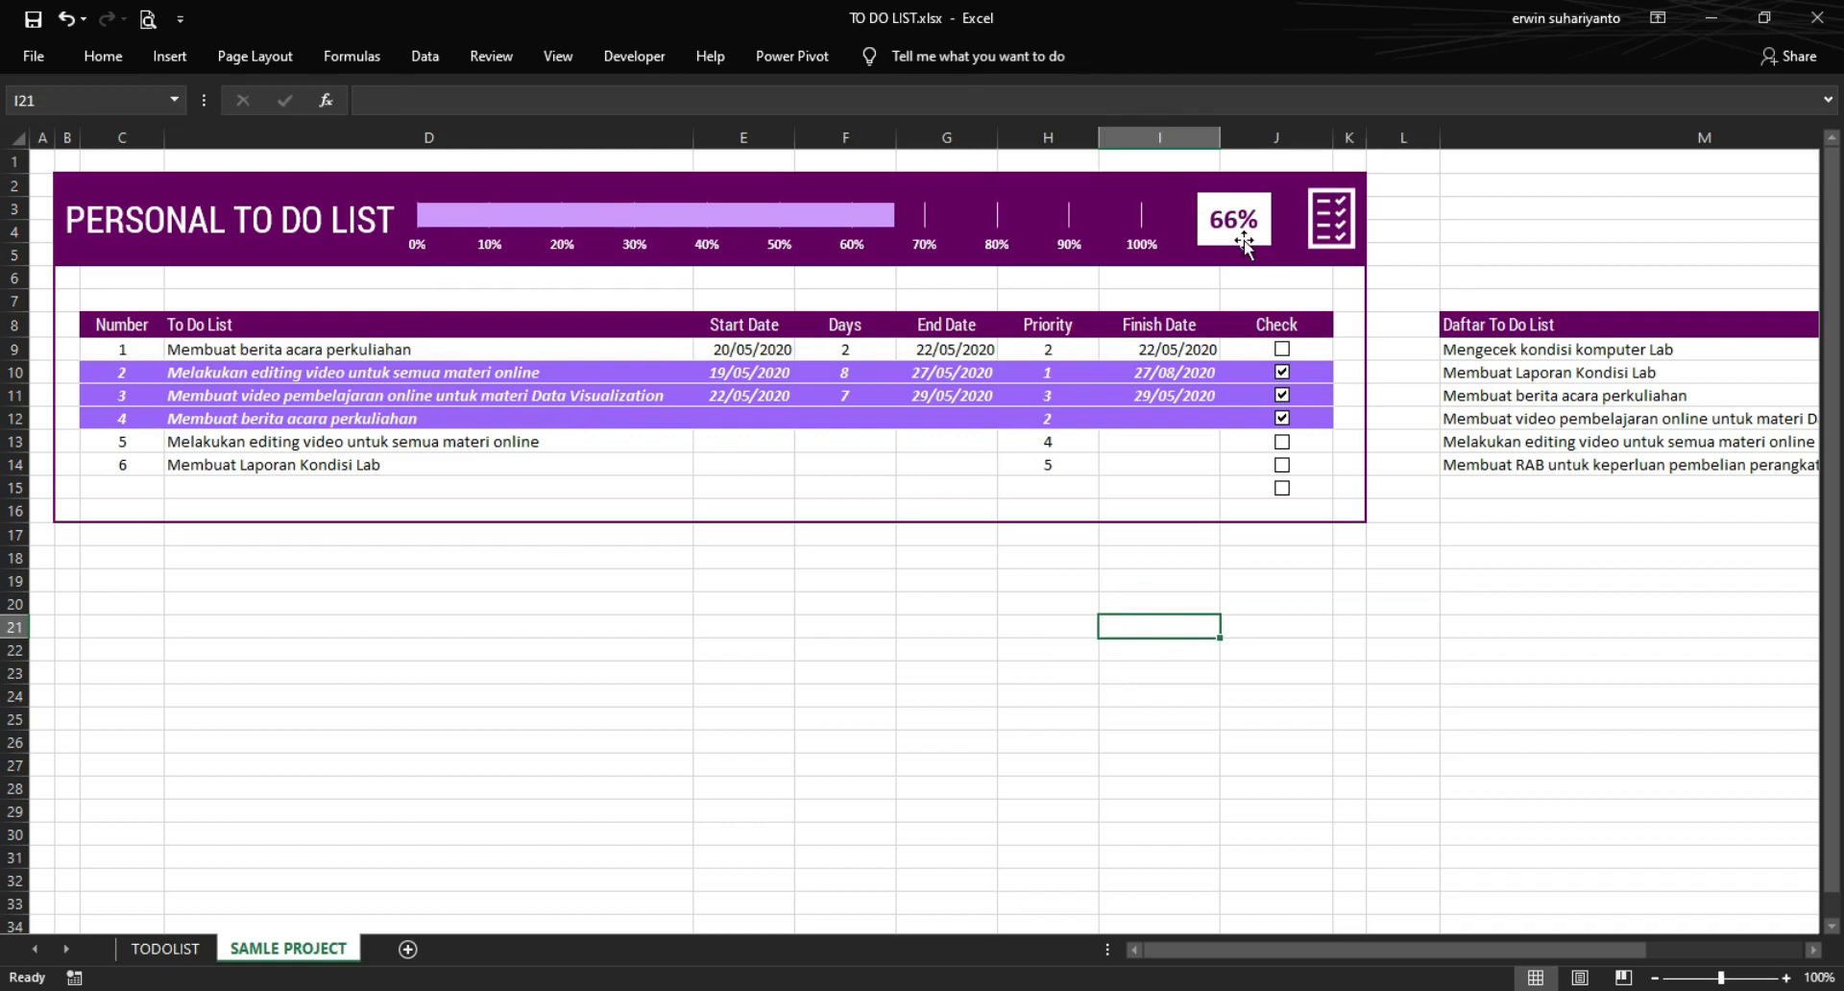
click(1283, 372)
click(1282, 395)
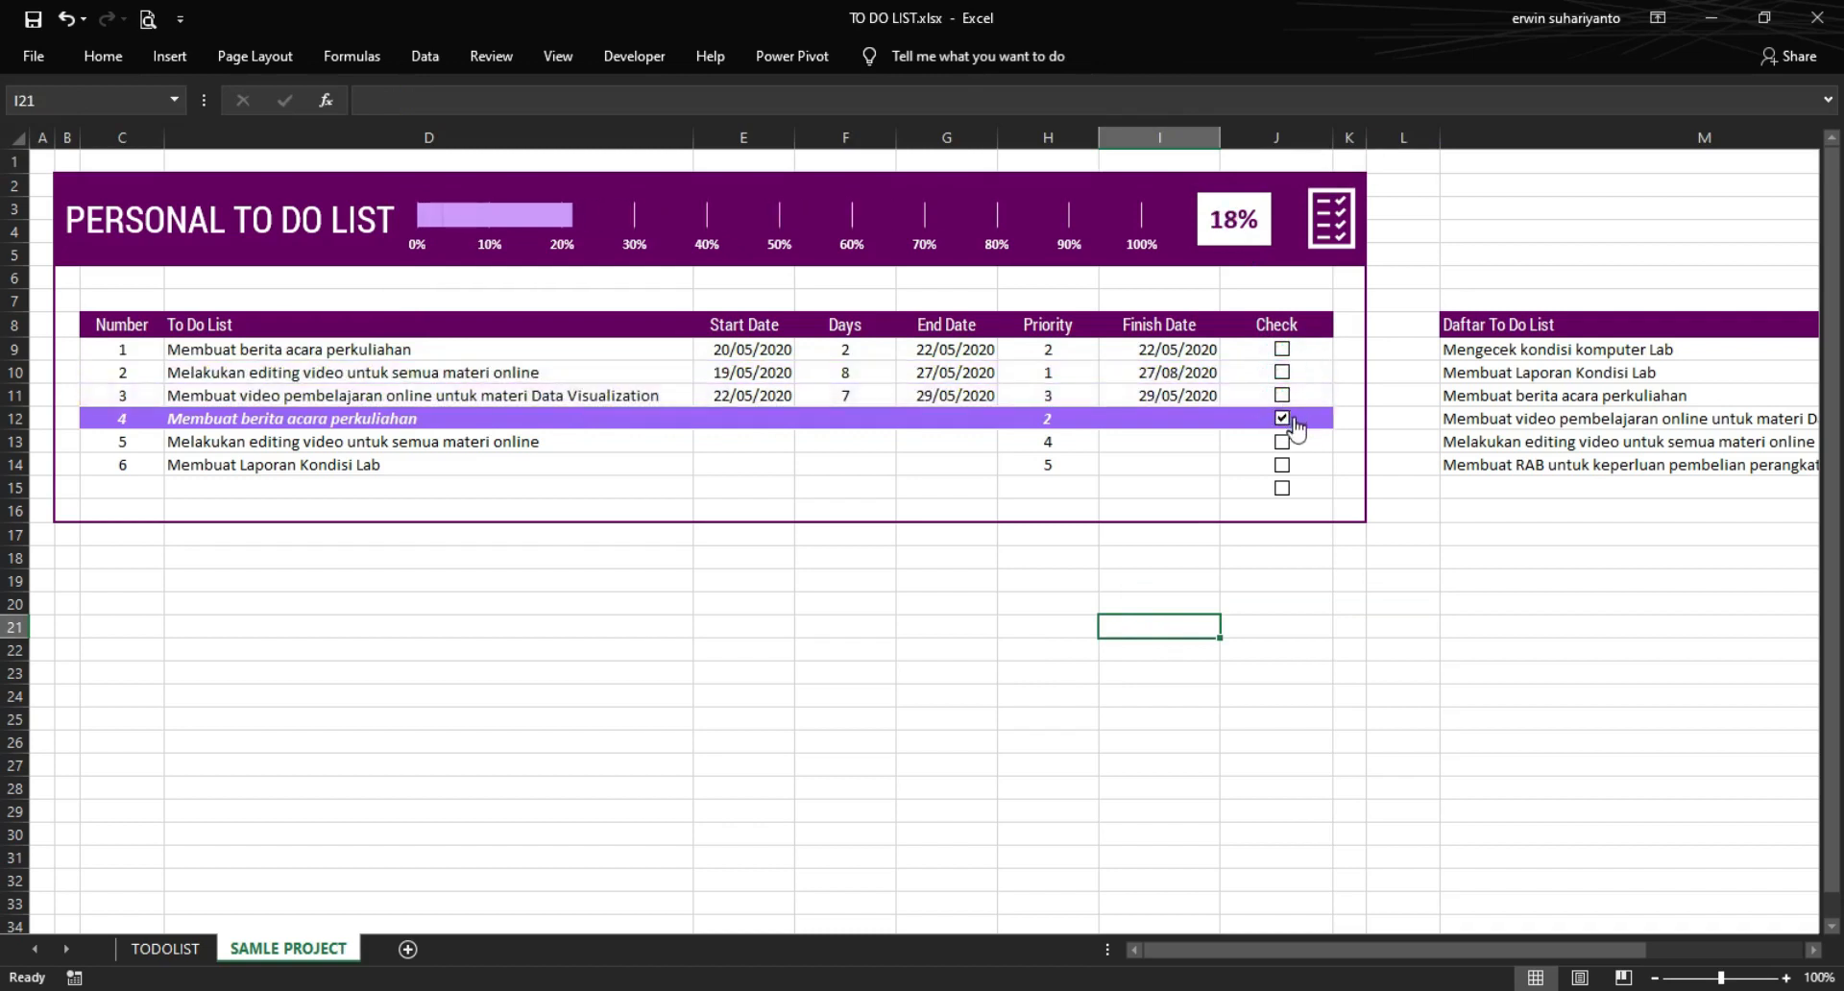
click(1283, 421)
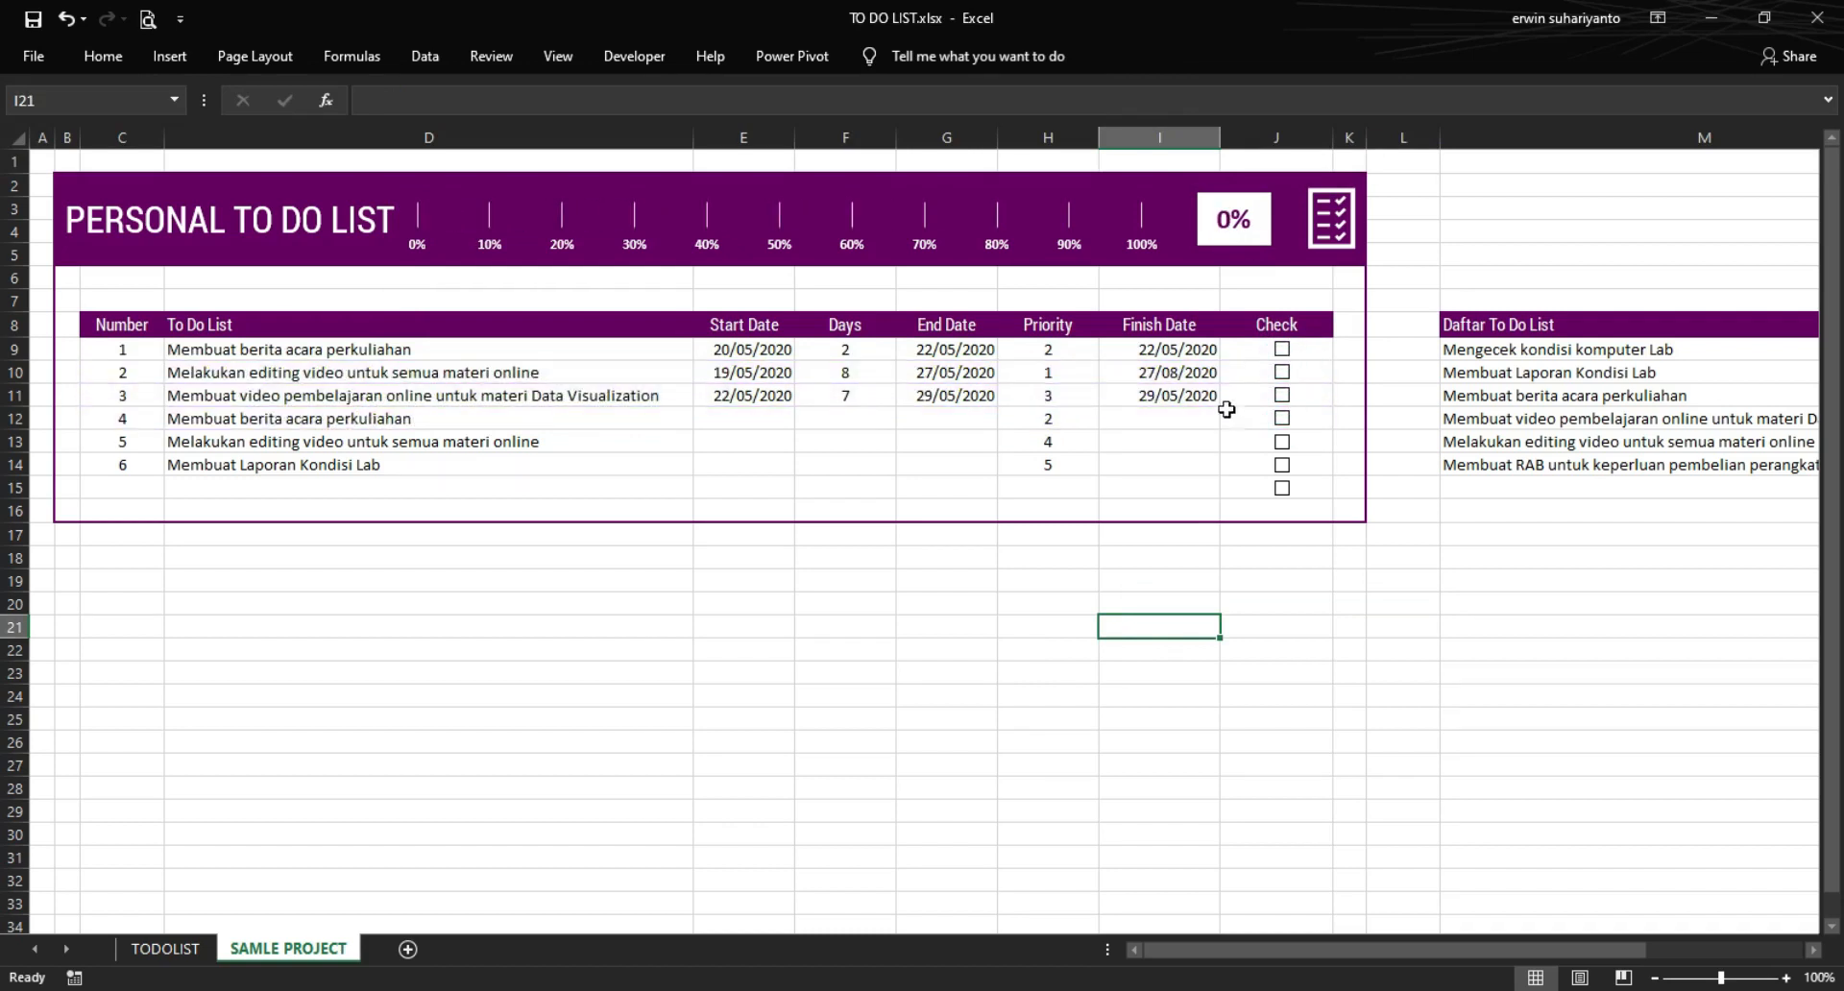
- Check tasks 1 through 6 so every listed task is marked done
click(1283, 349)
click(1282, 372)
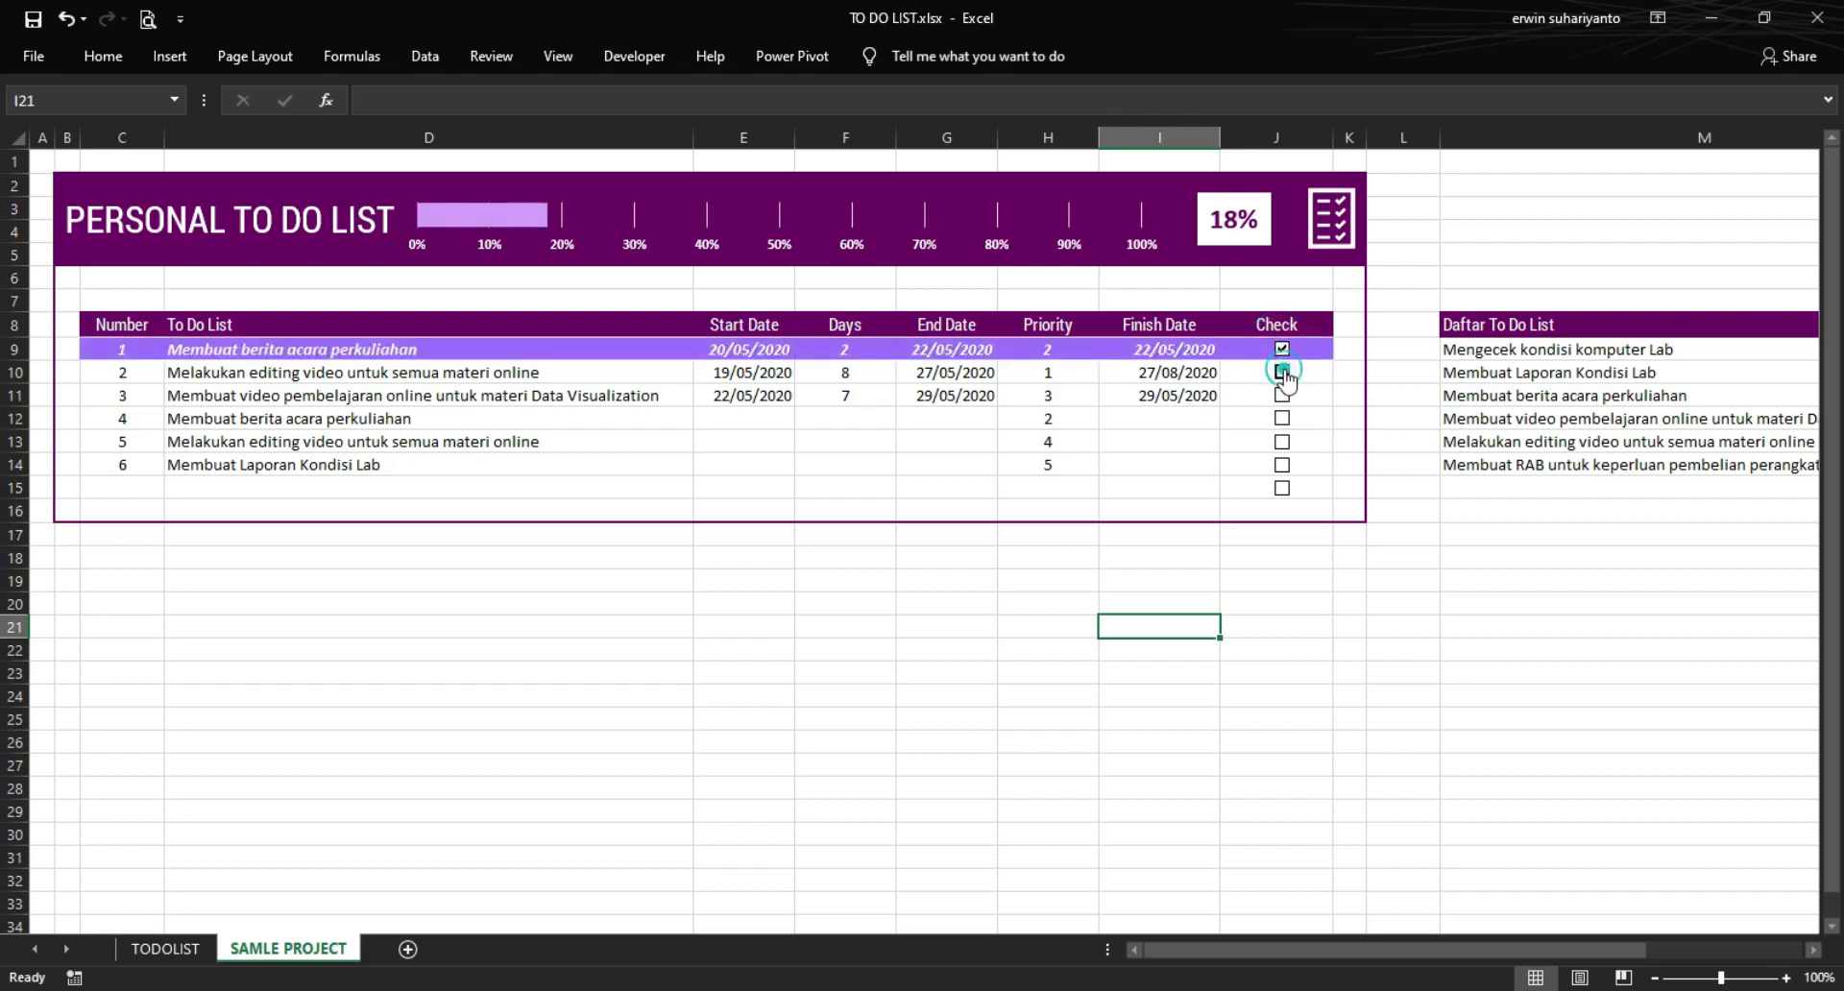
click(1282, 419)
click(1282, 443)
click(1282, 394)
click(1282, 465)
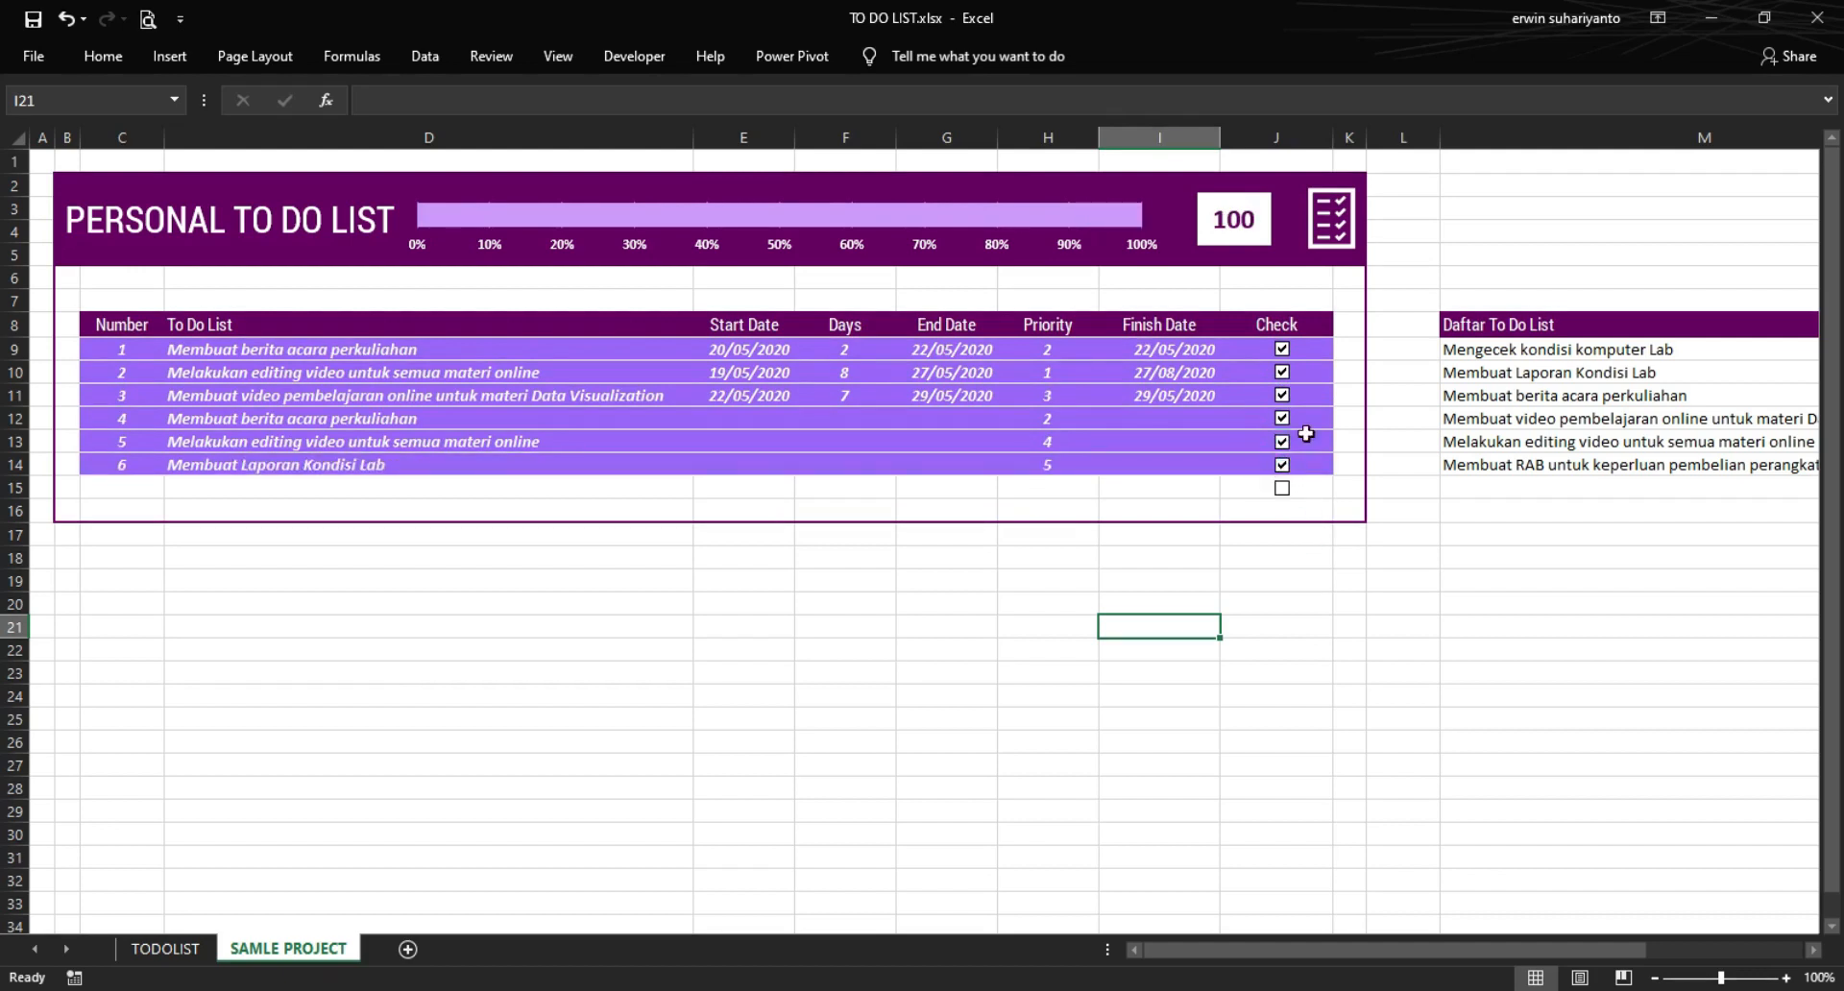
- Widen the header percentage rectangle slightly to fit 100% and set its font to Roboto Condensed
click(1269, 224)
drag(1272, 224, 1290, 224)
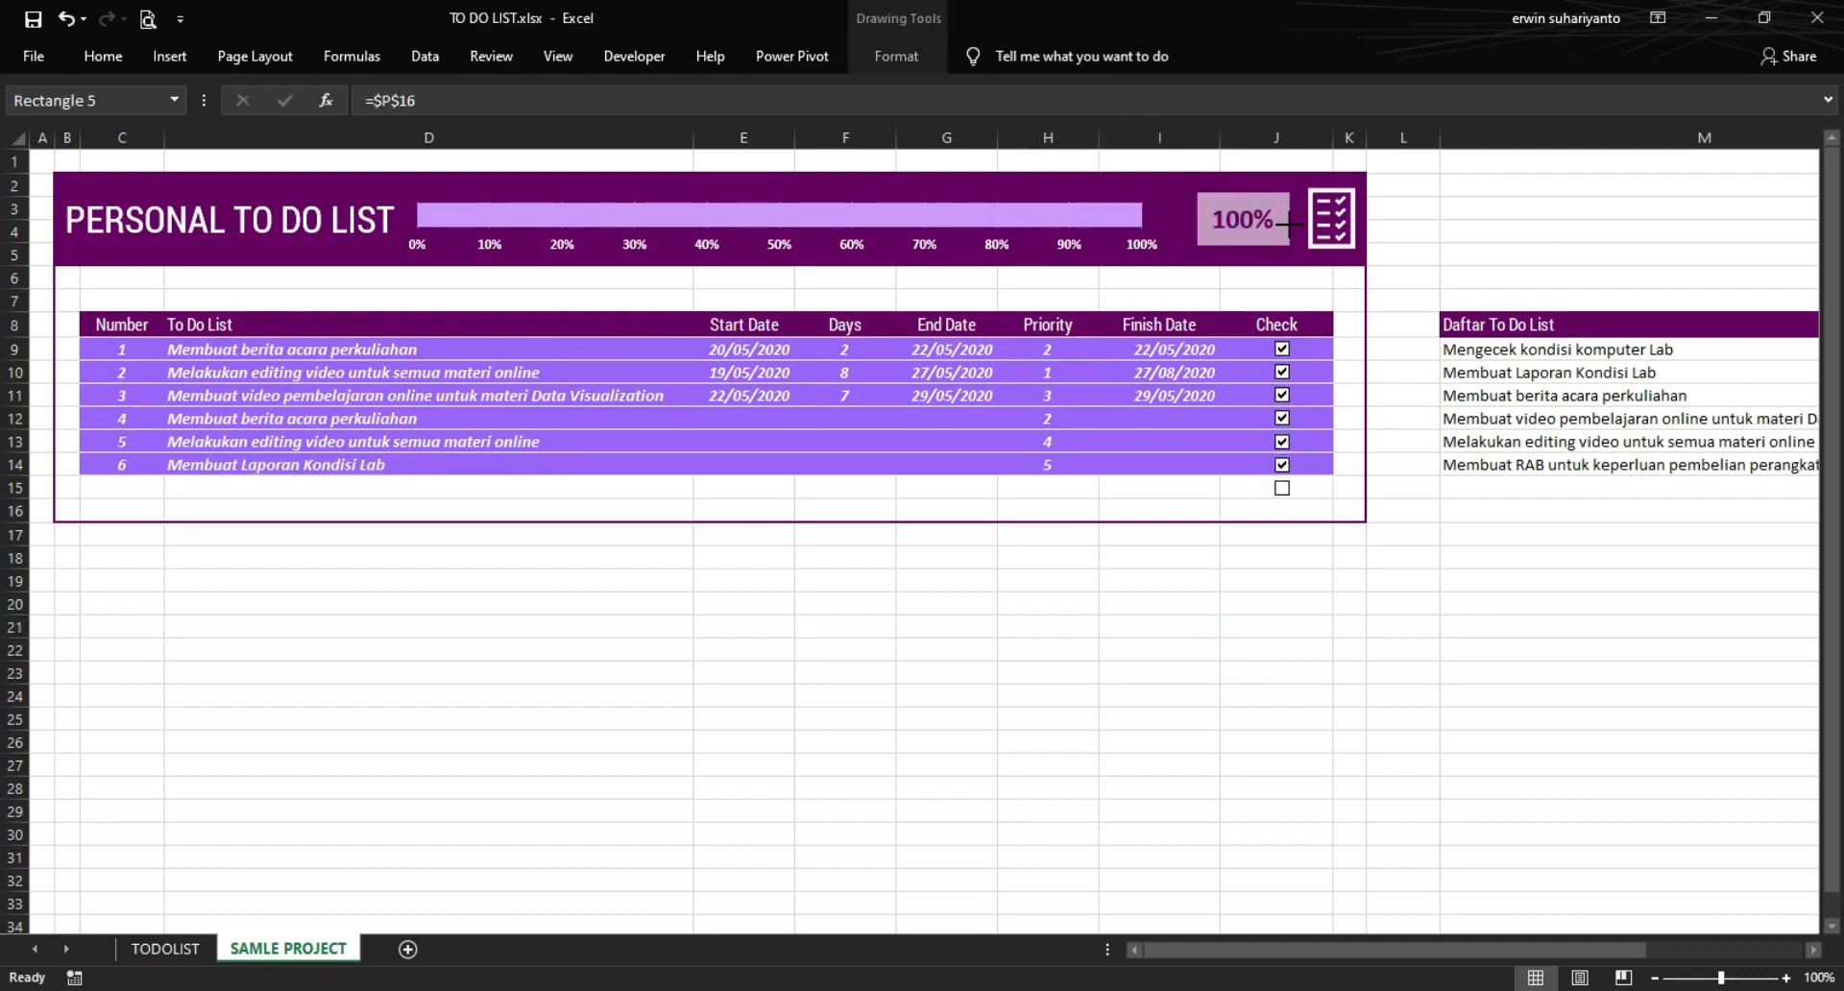
click(103, 56)
click(262, 100)
text(Roboto C)
key(Return)
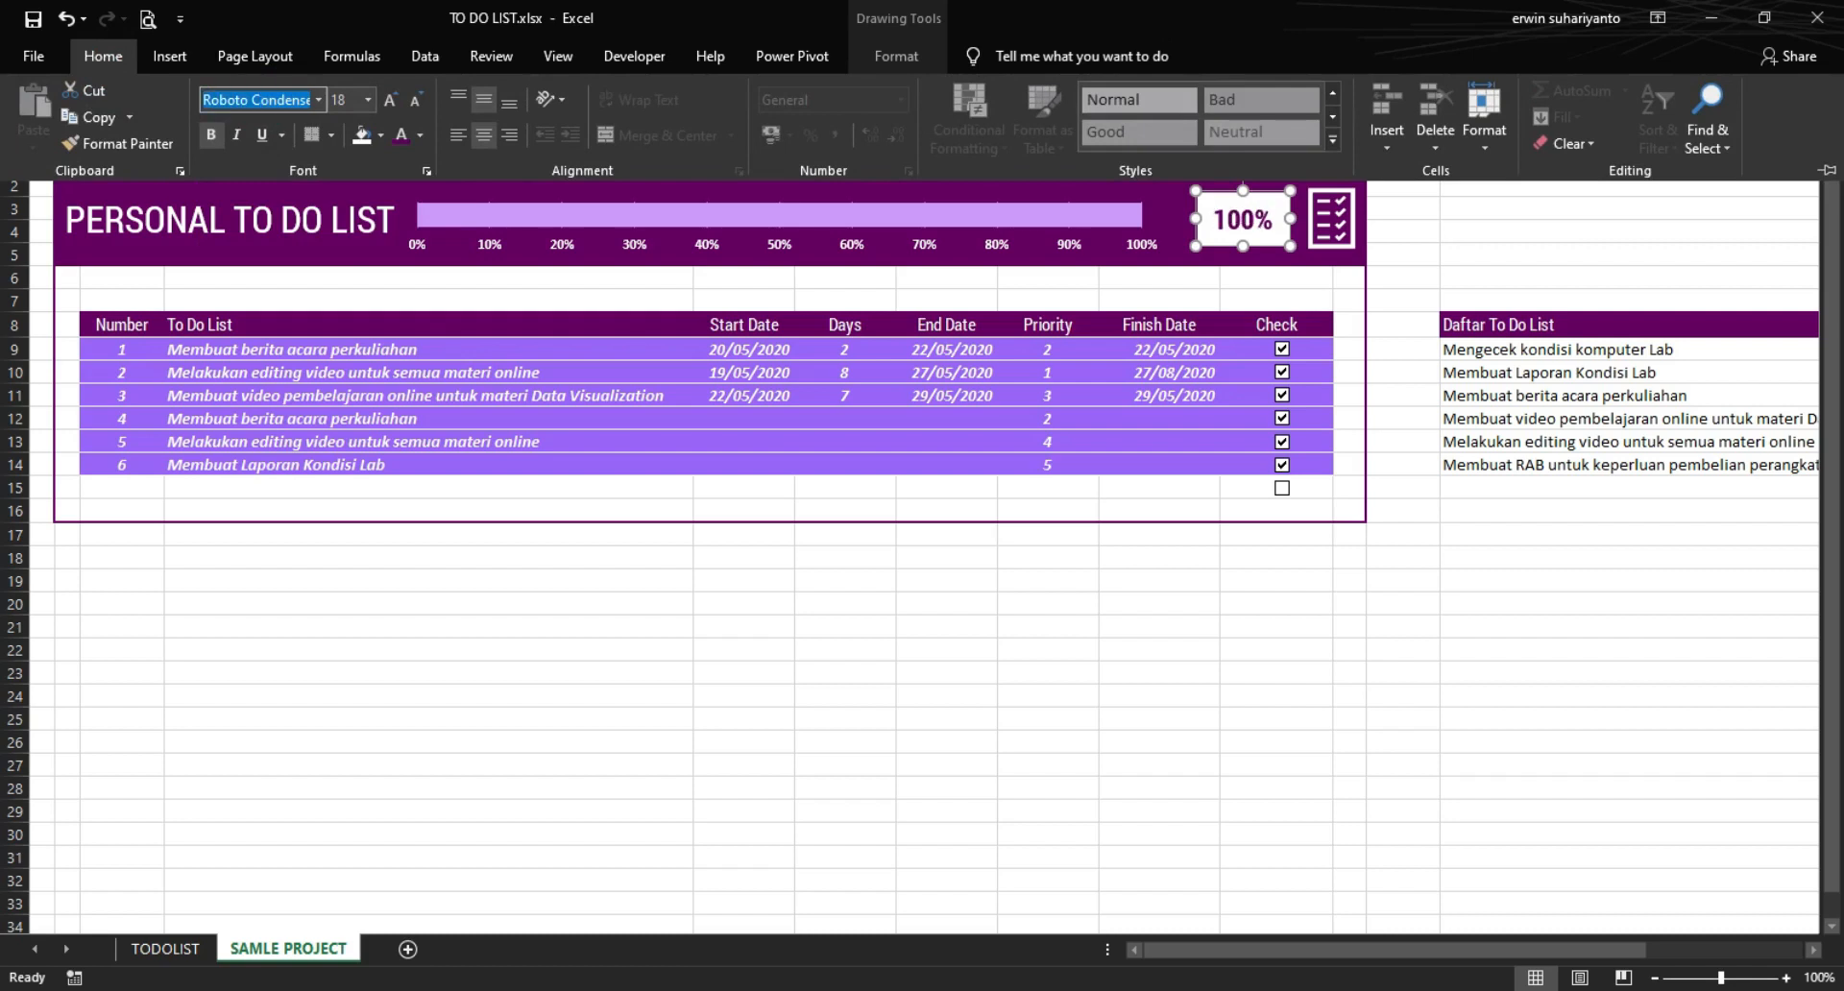
click(1396, 589)
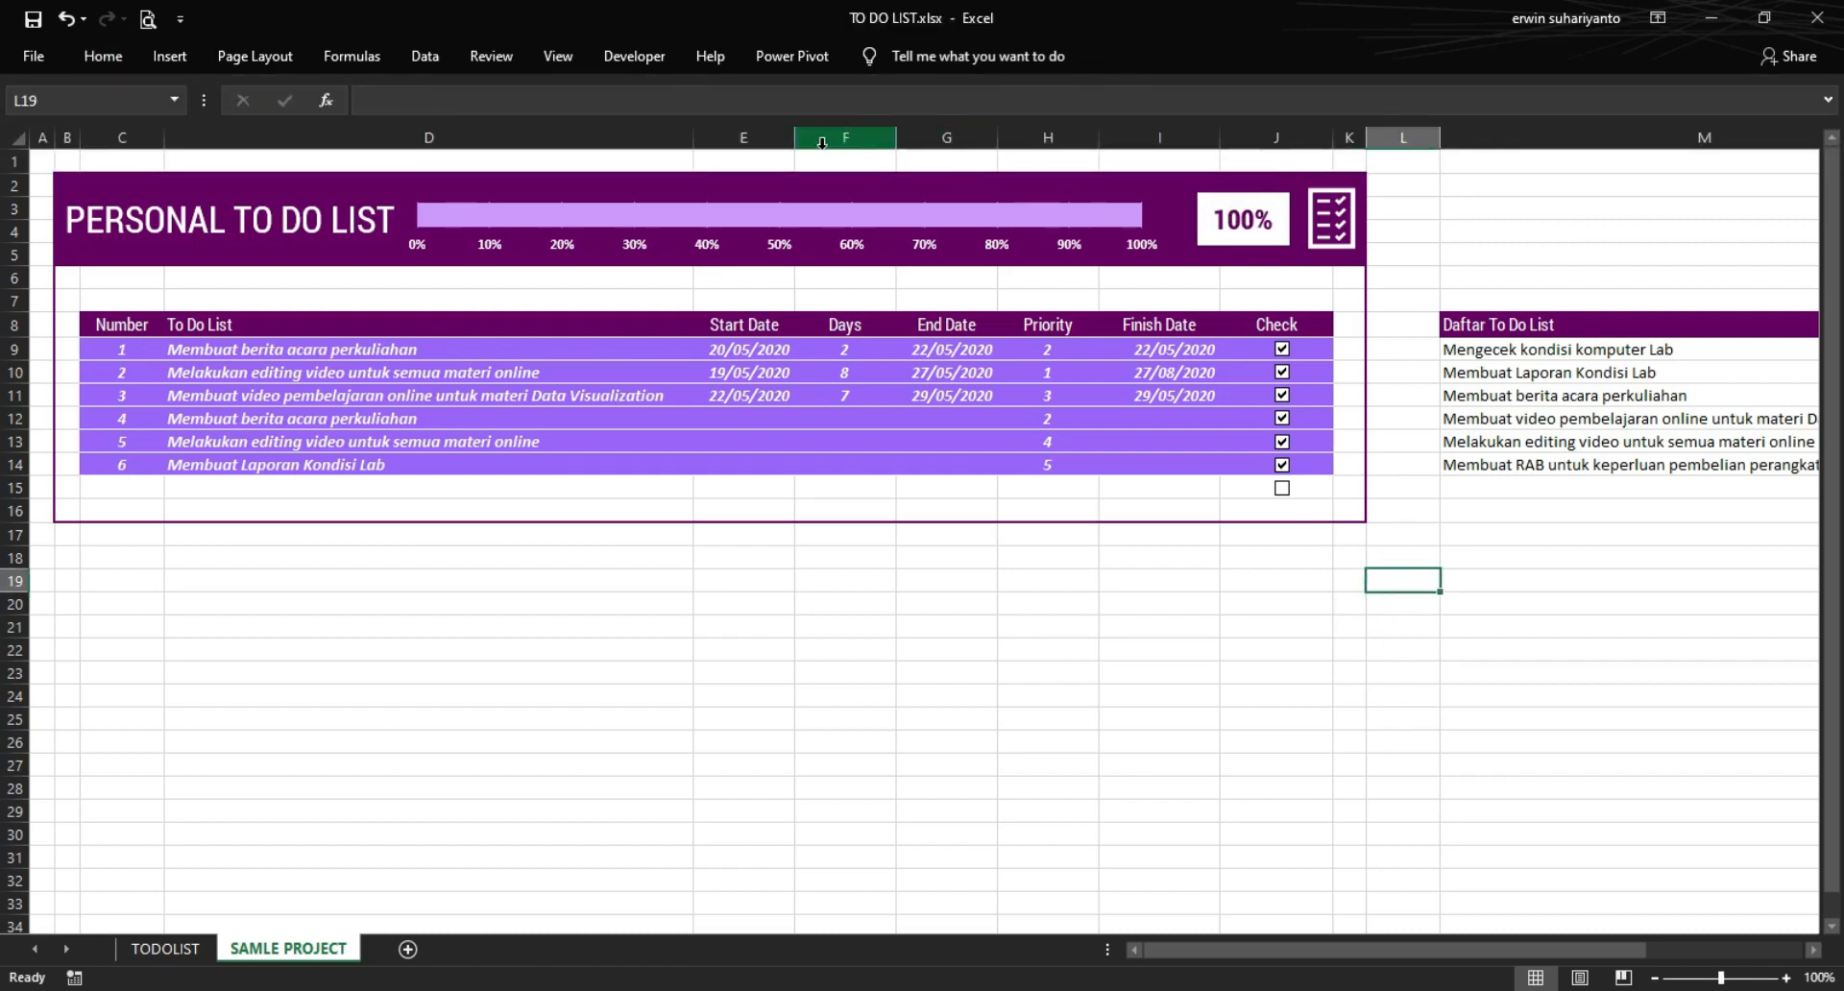
- Hide the gridlines on the SAMLE PROJECT sheet
click(554, 56)
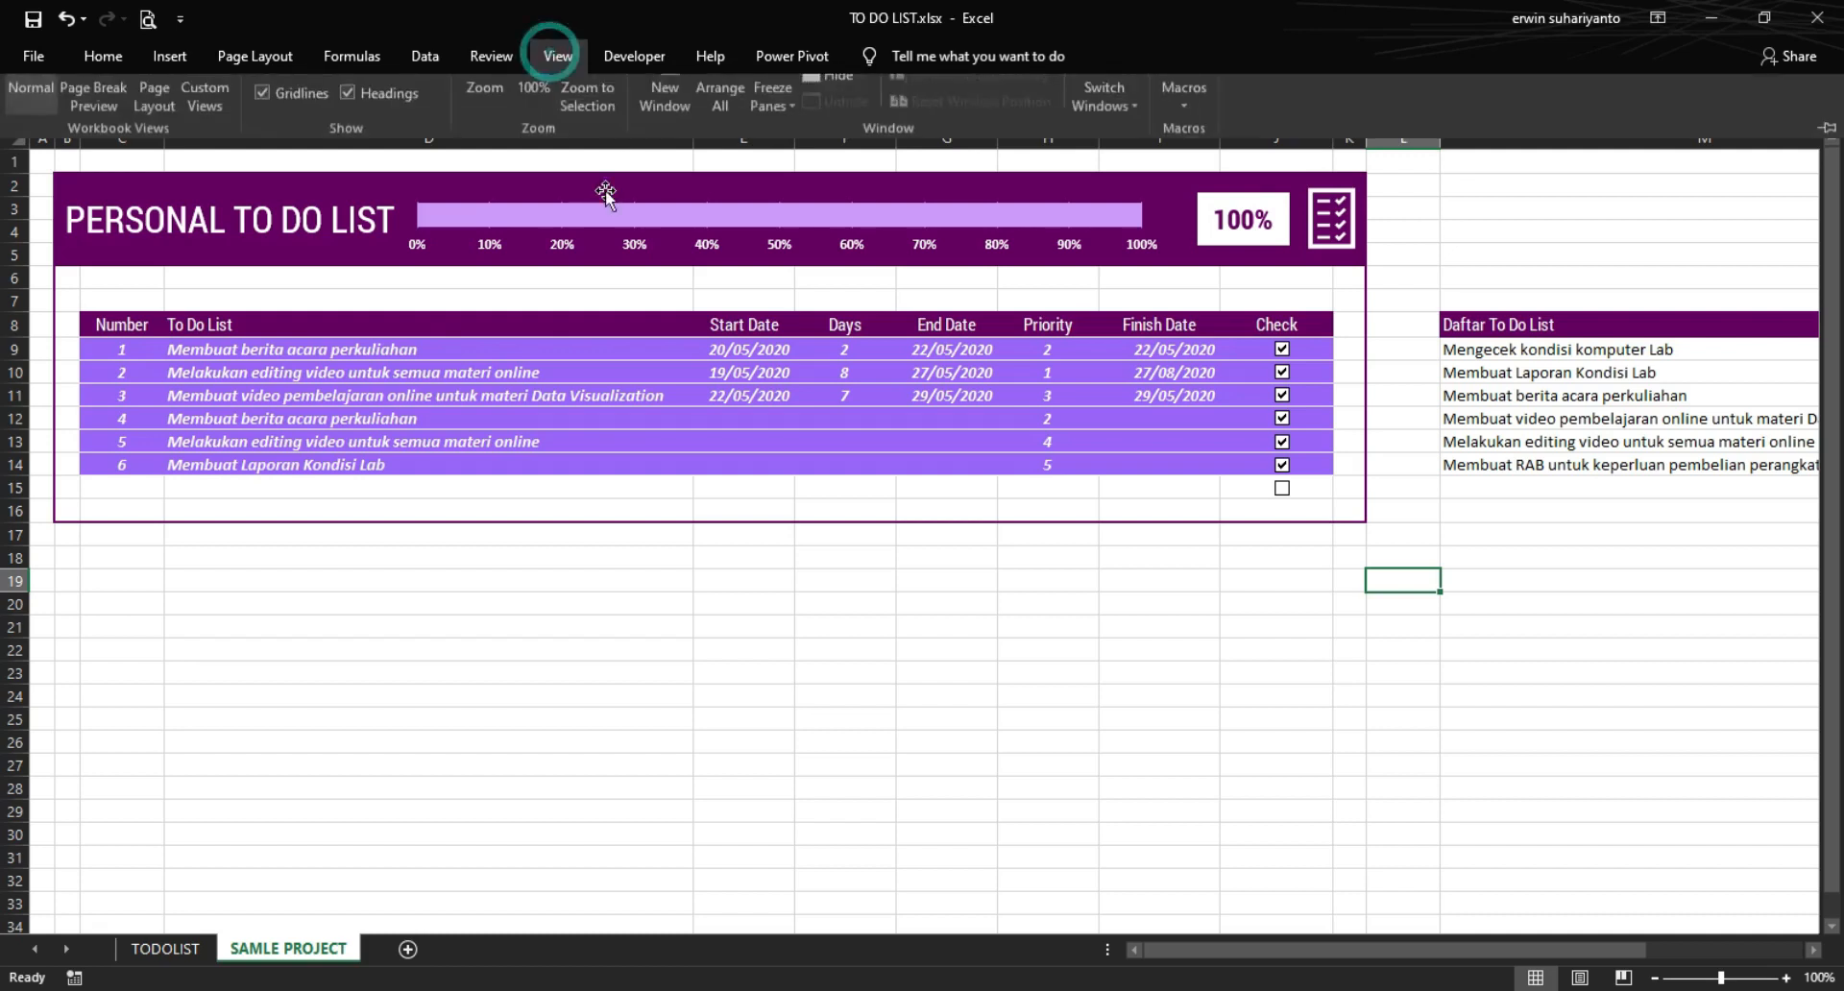
click(266, 134)
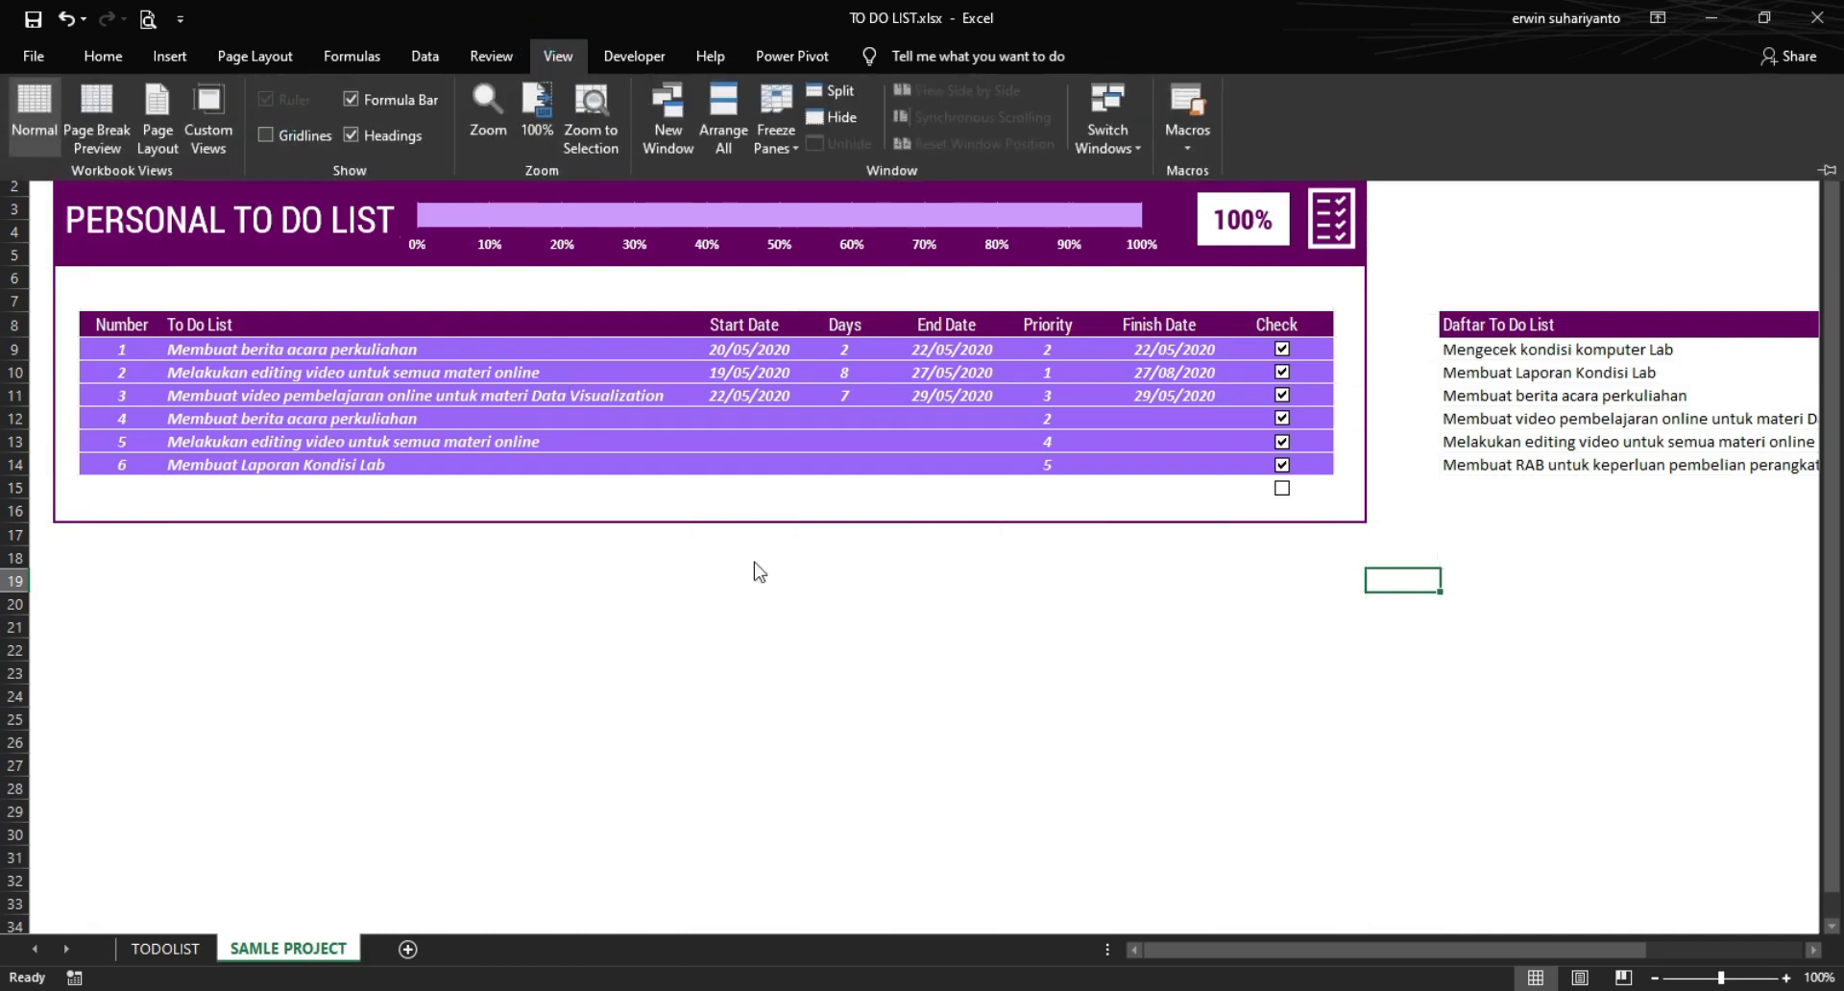
click(946, 605)
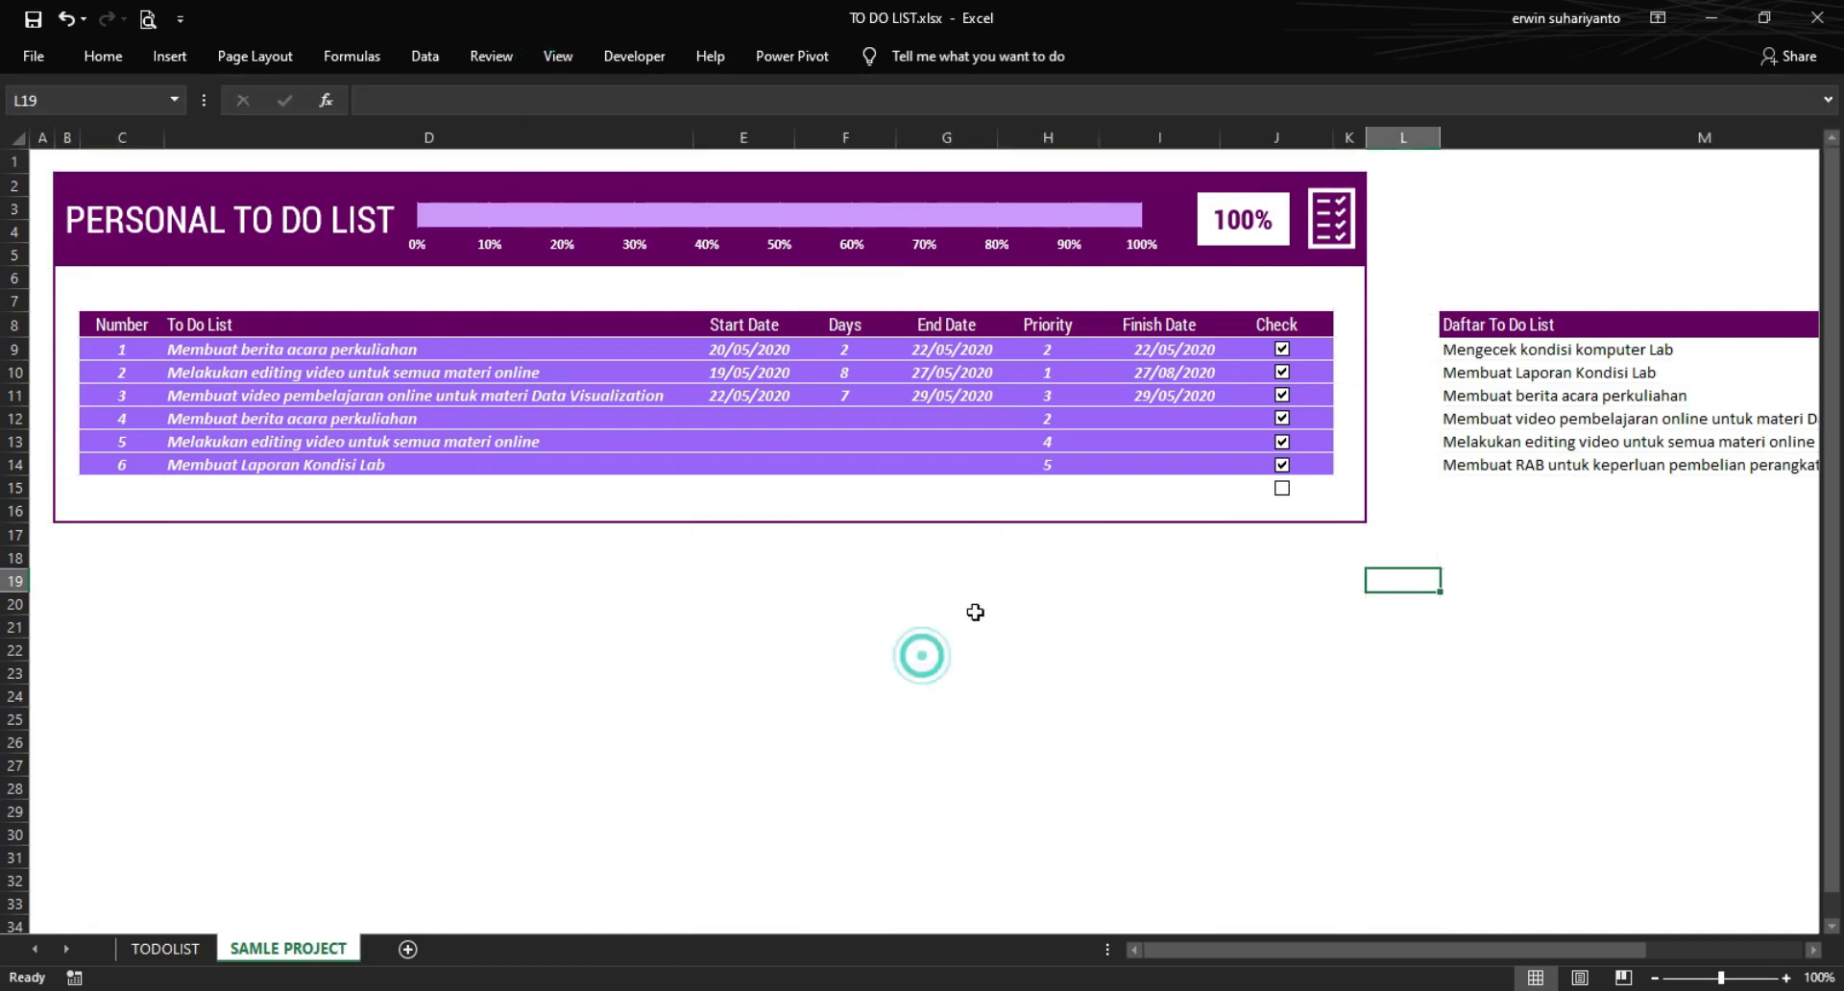
- Hide the helper columns M to Q that hold the task list and progress calculations
click(1813, 951)
click(1813, 950)
click(1813, 951)
click(1812, 951)
click(1812, 951)
drag(810, 137, 1606, 137)
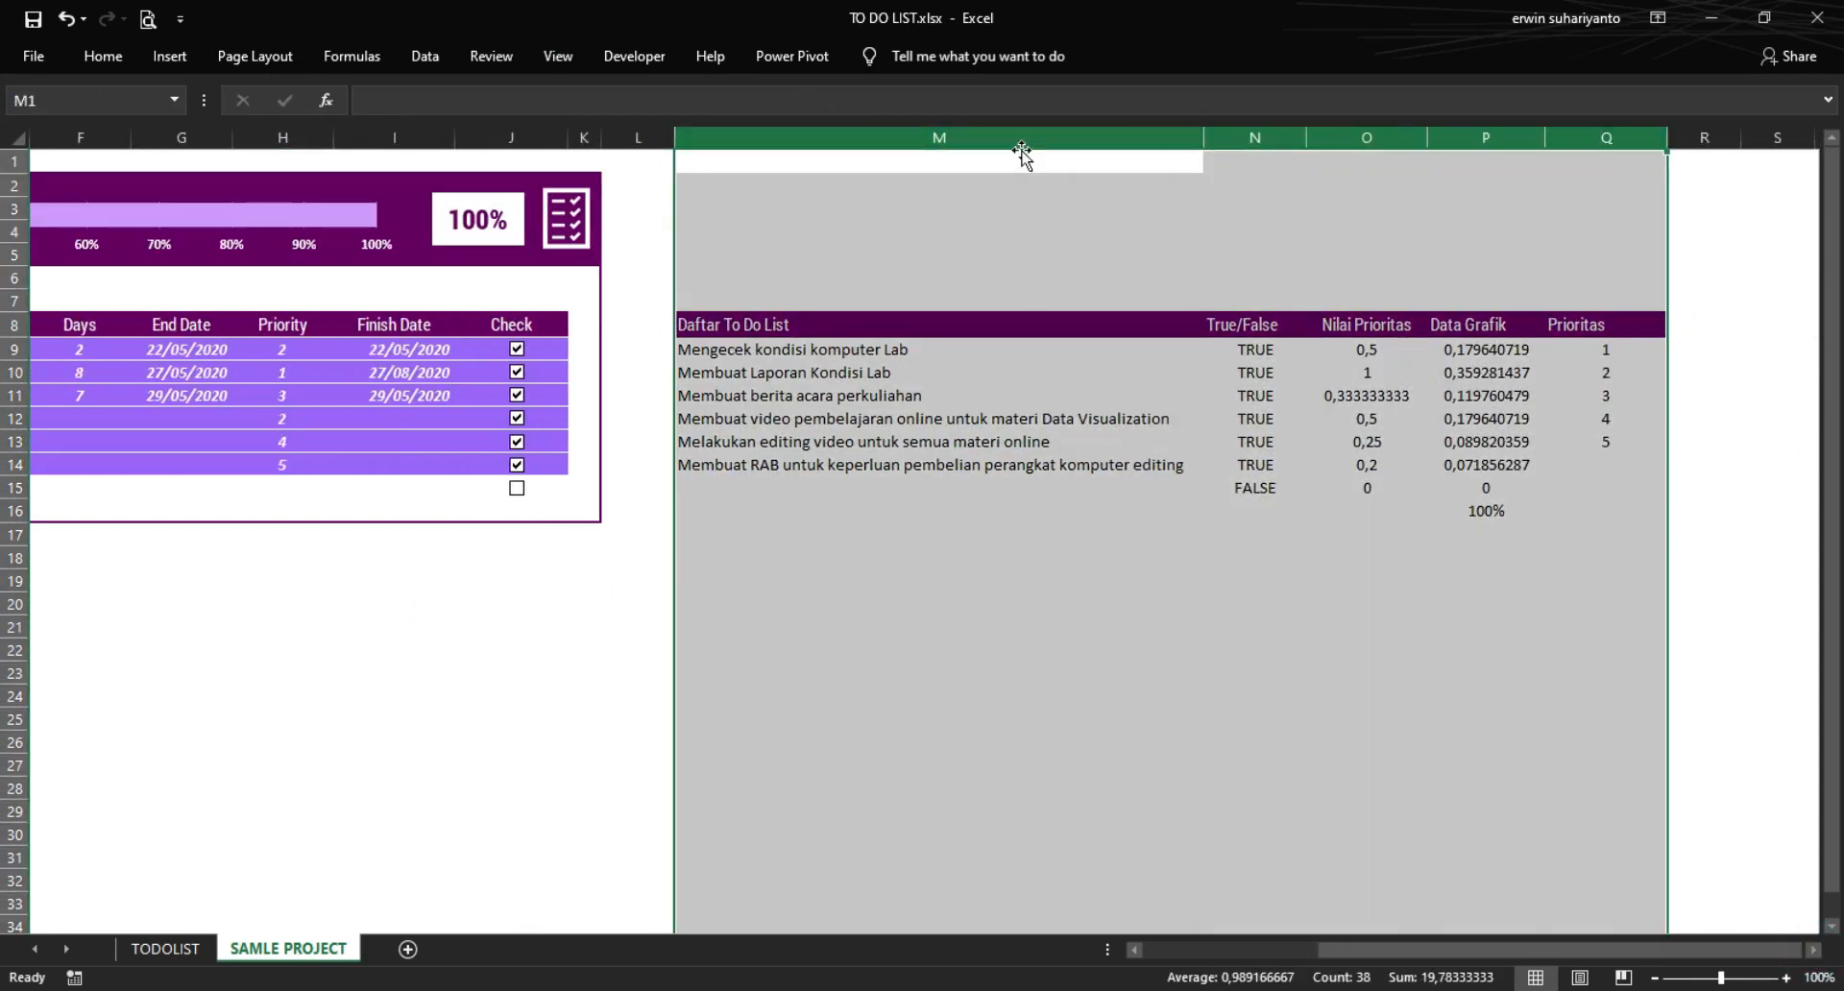
right_click(989, 134)
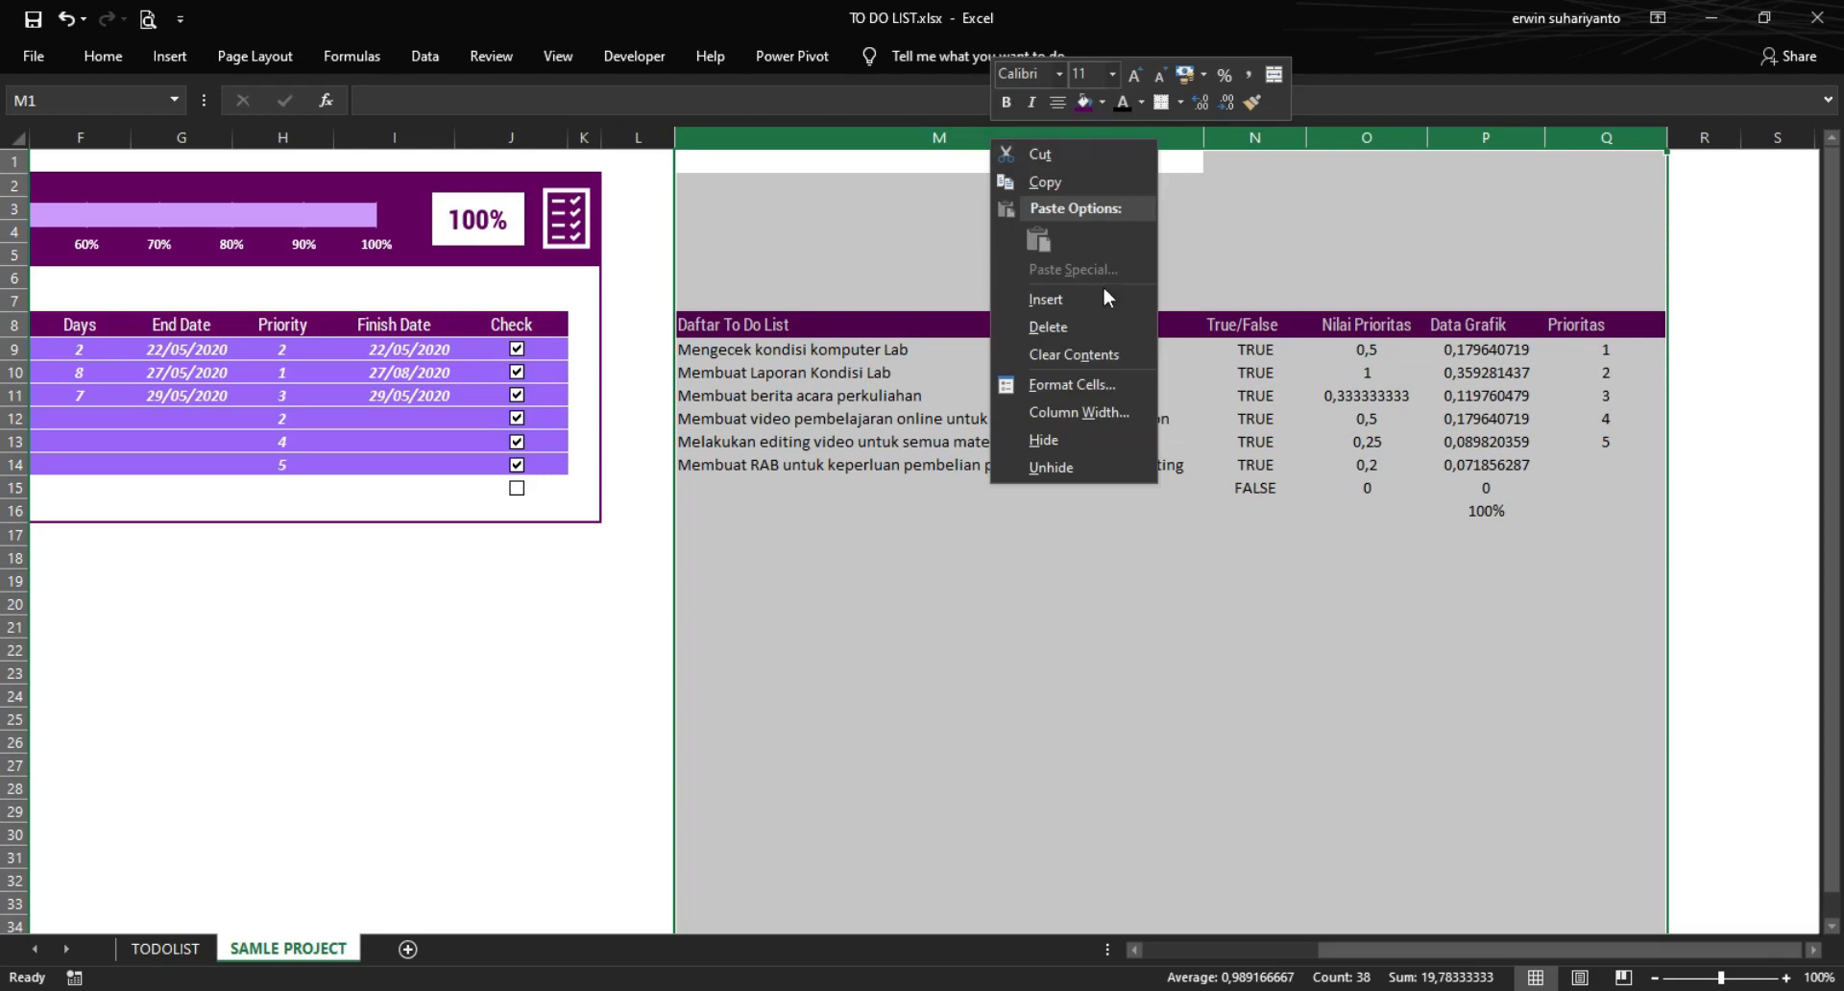
click(1047, 439)
click(1172, 396)
drag(1380, 948, 1274, 951)
click(675, 671)
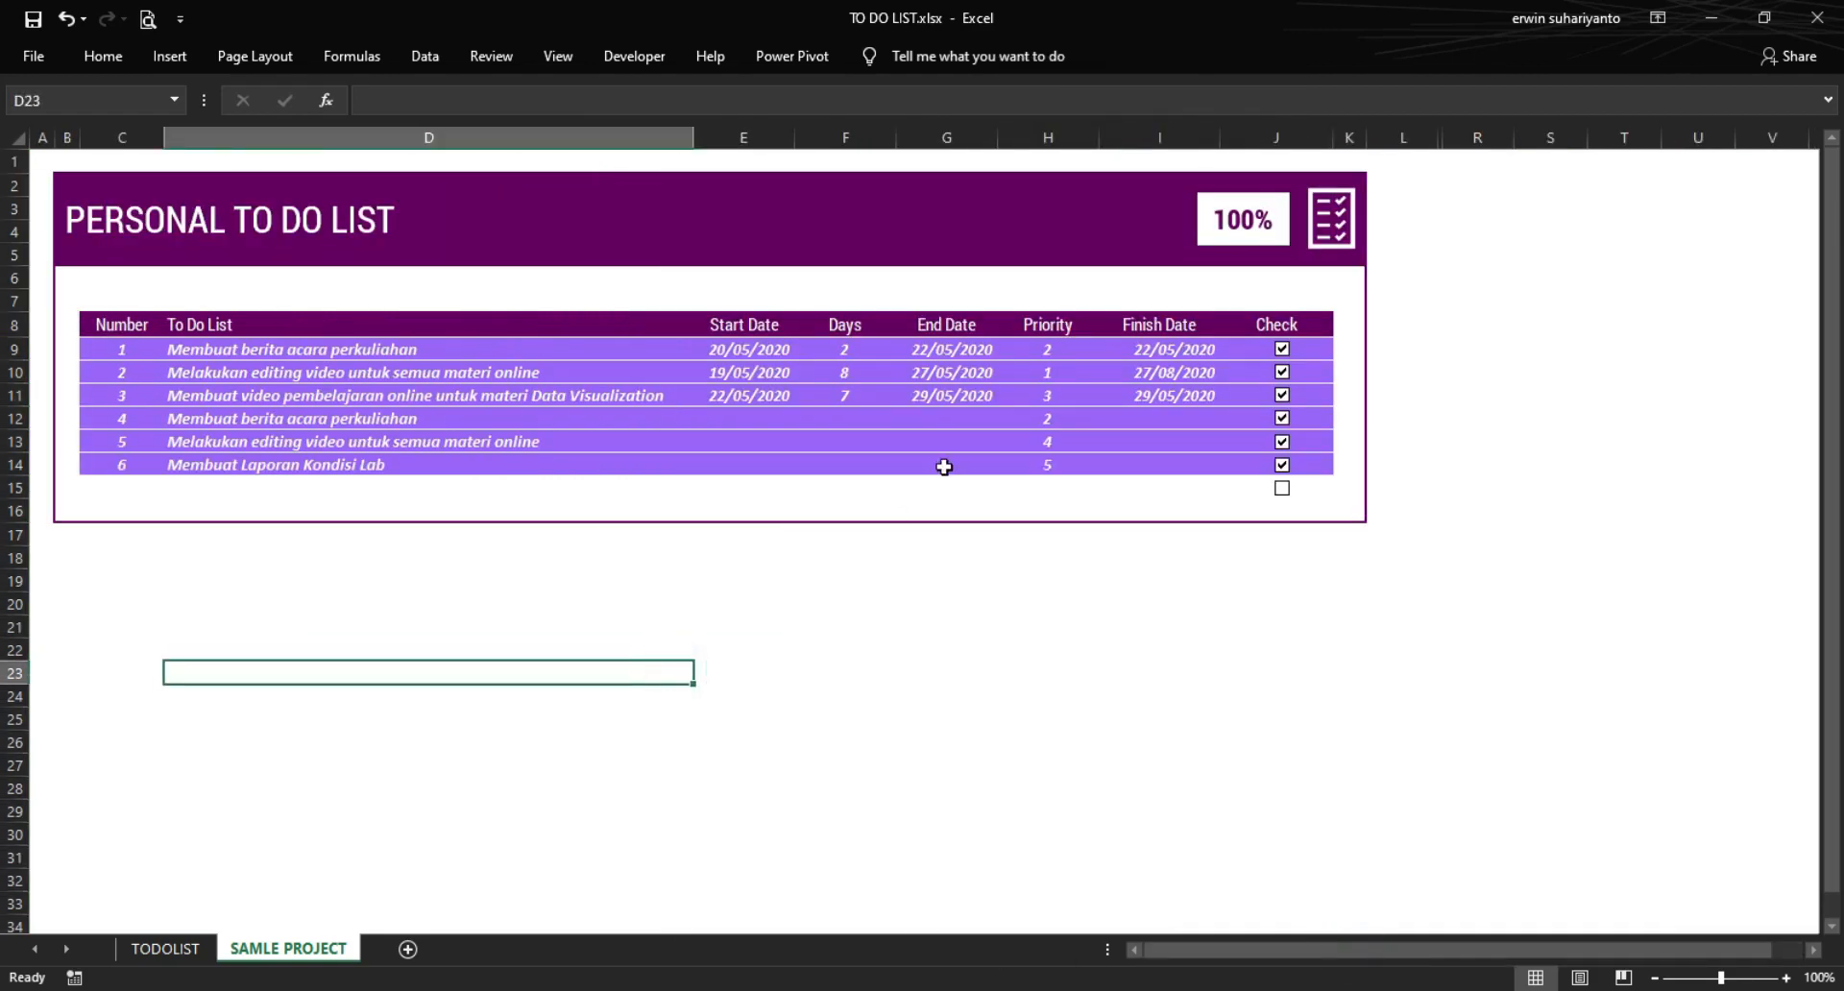
- Uncheck task 1 in SAMLE PROJECT, undo the last change on the TODOLIST sheet, and show its to-do table and header
click(1280, 351)
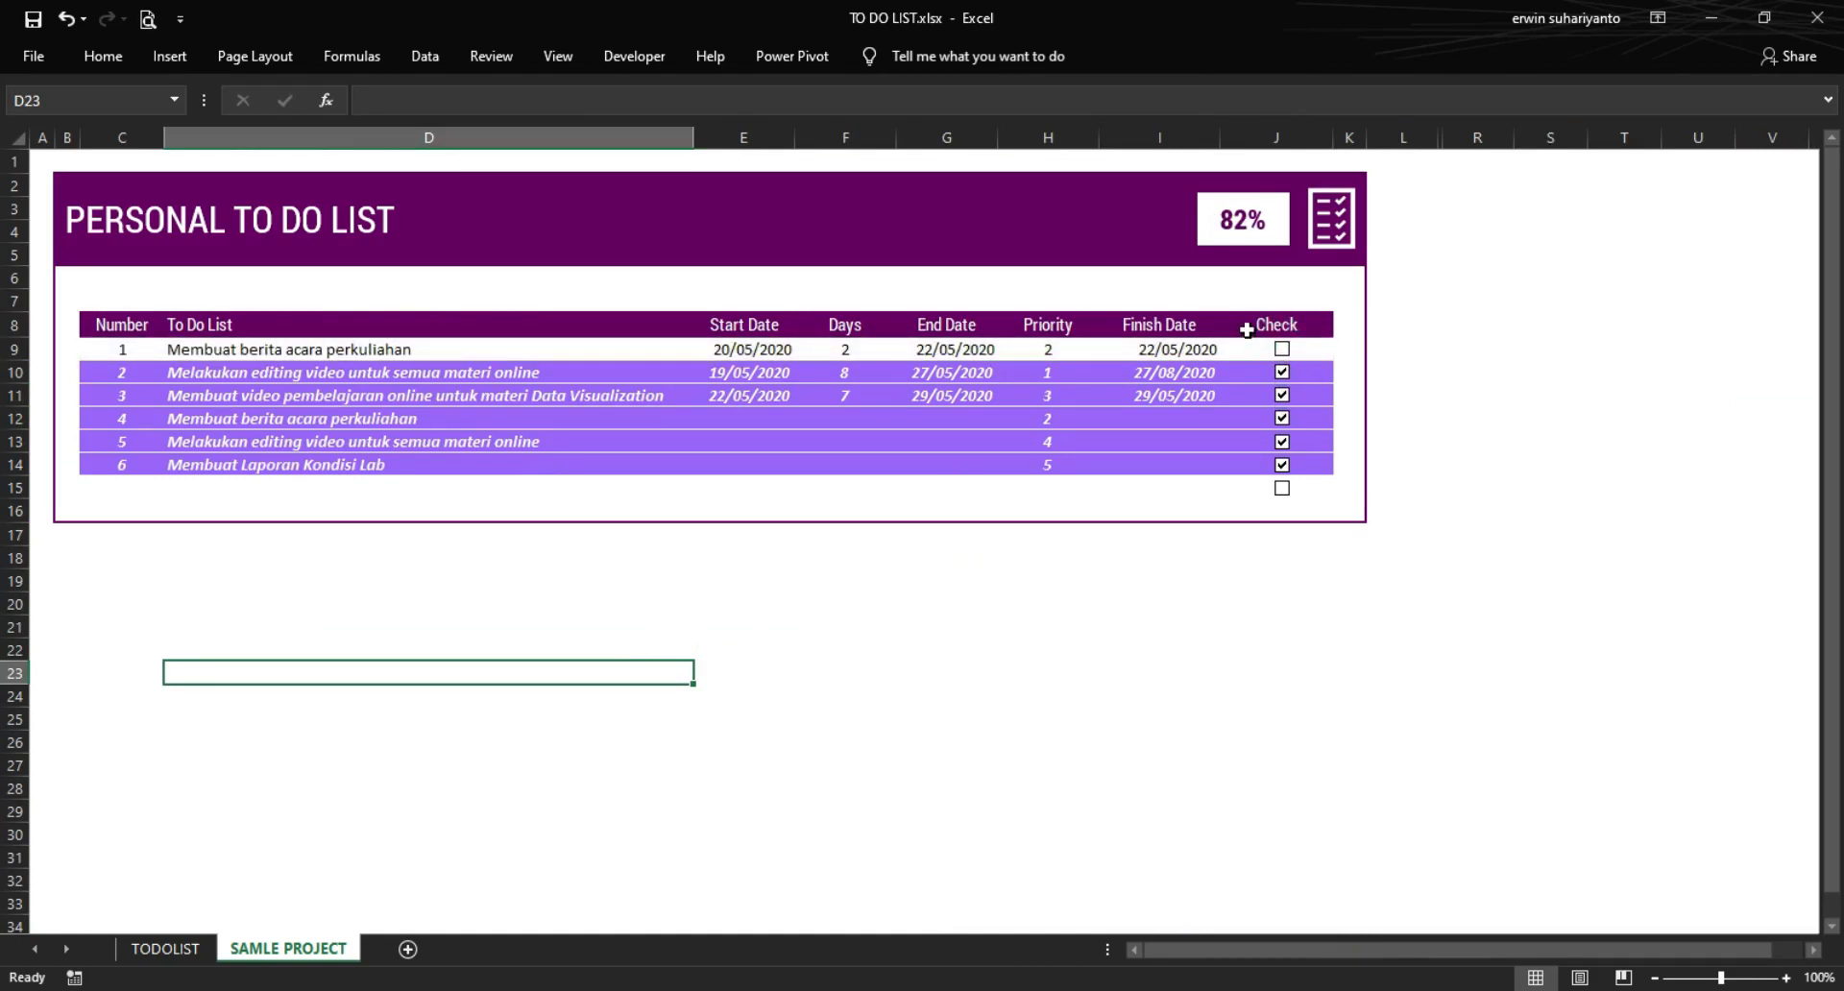
key(ctrl+z)
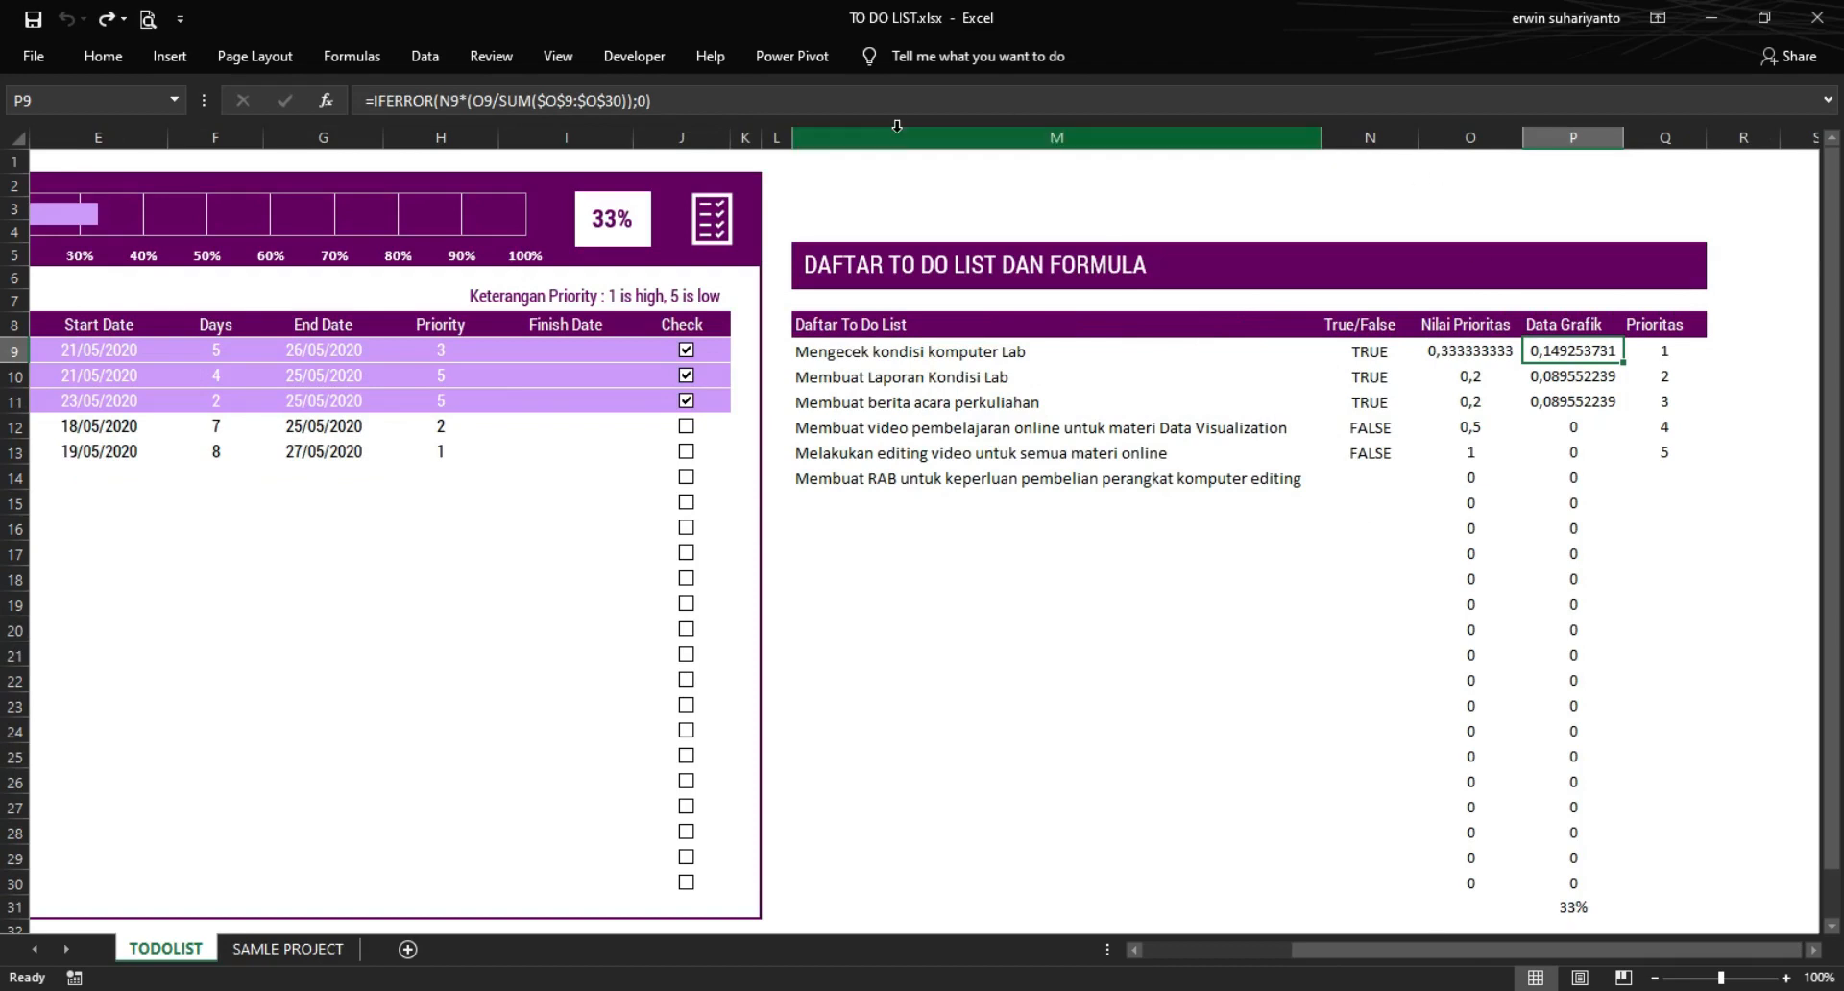
drag(1517, 949, 1369, 950)
drag(1223, 972, 1216, 970)
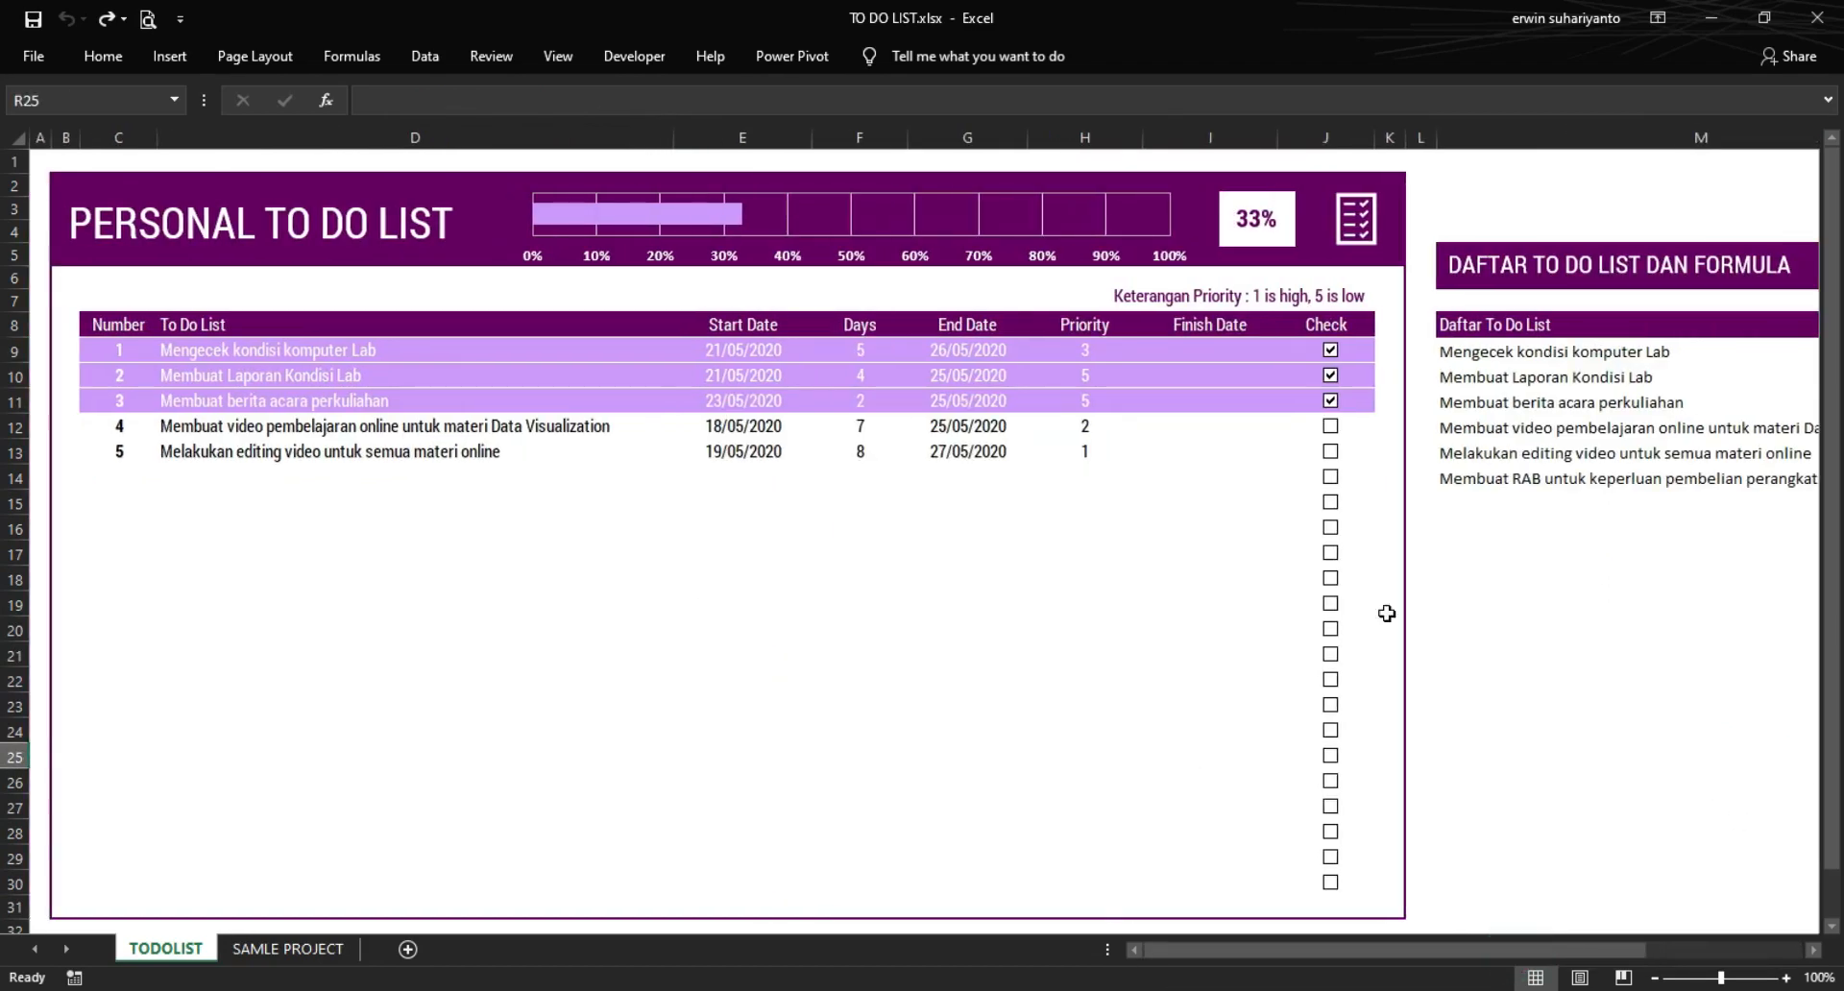
click(1451, 539)
click(1420, 205)
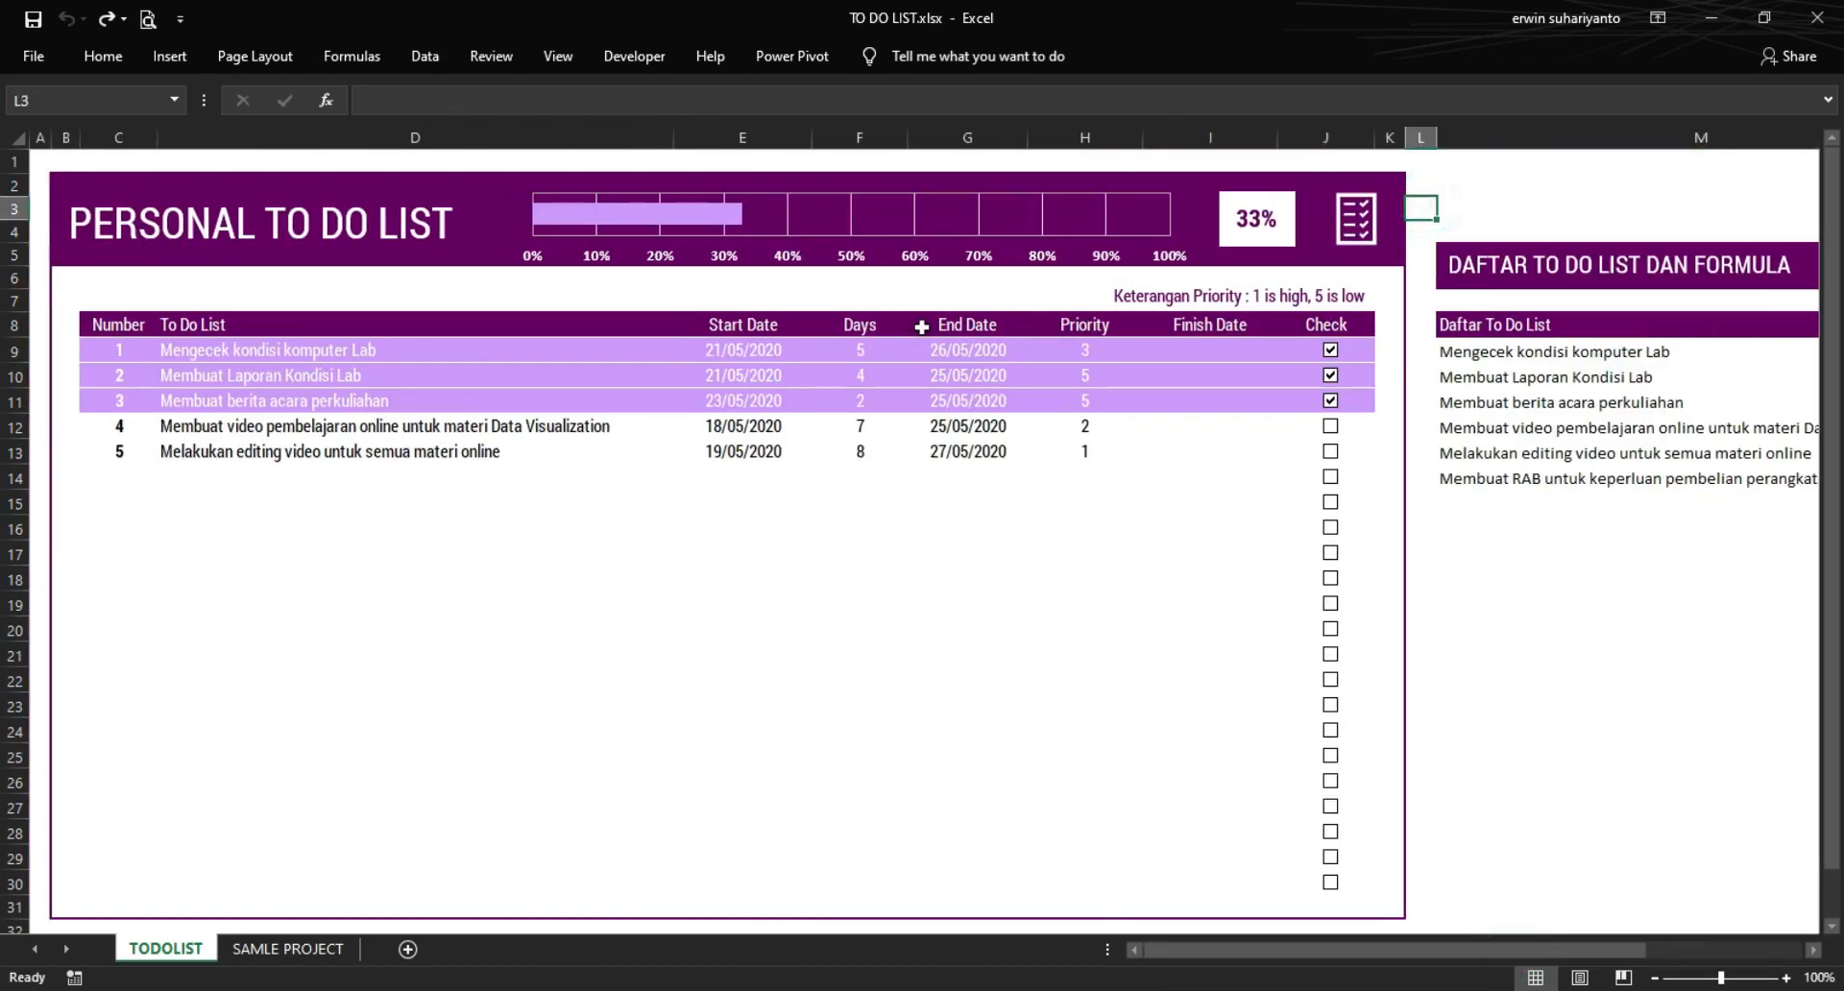
- Uncheck tasks 1, 2 and 3 on the TODOLIST sheet
click(1330, 350)
click(1330, 375)
click(1331, 401)
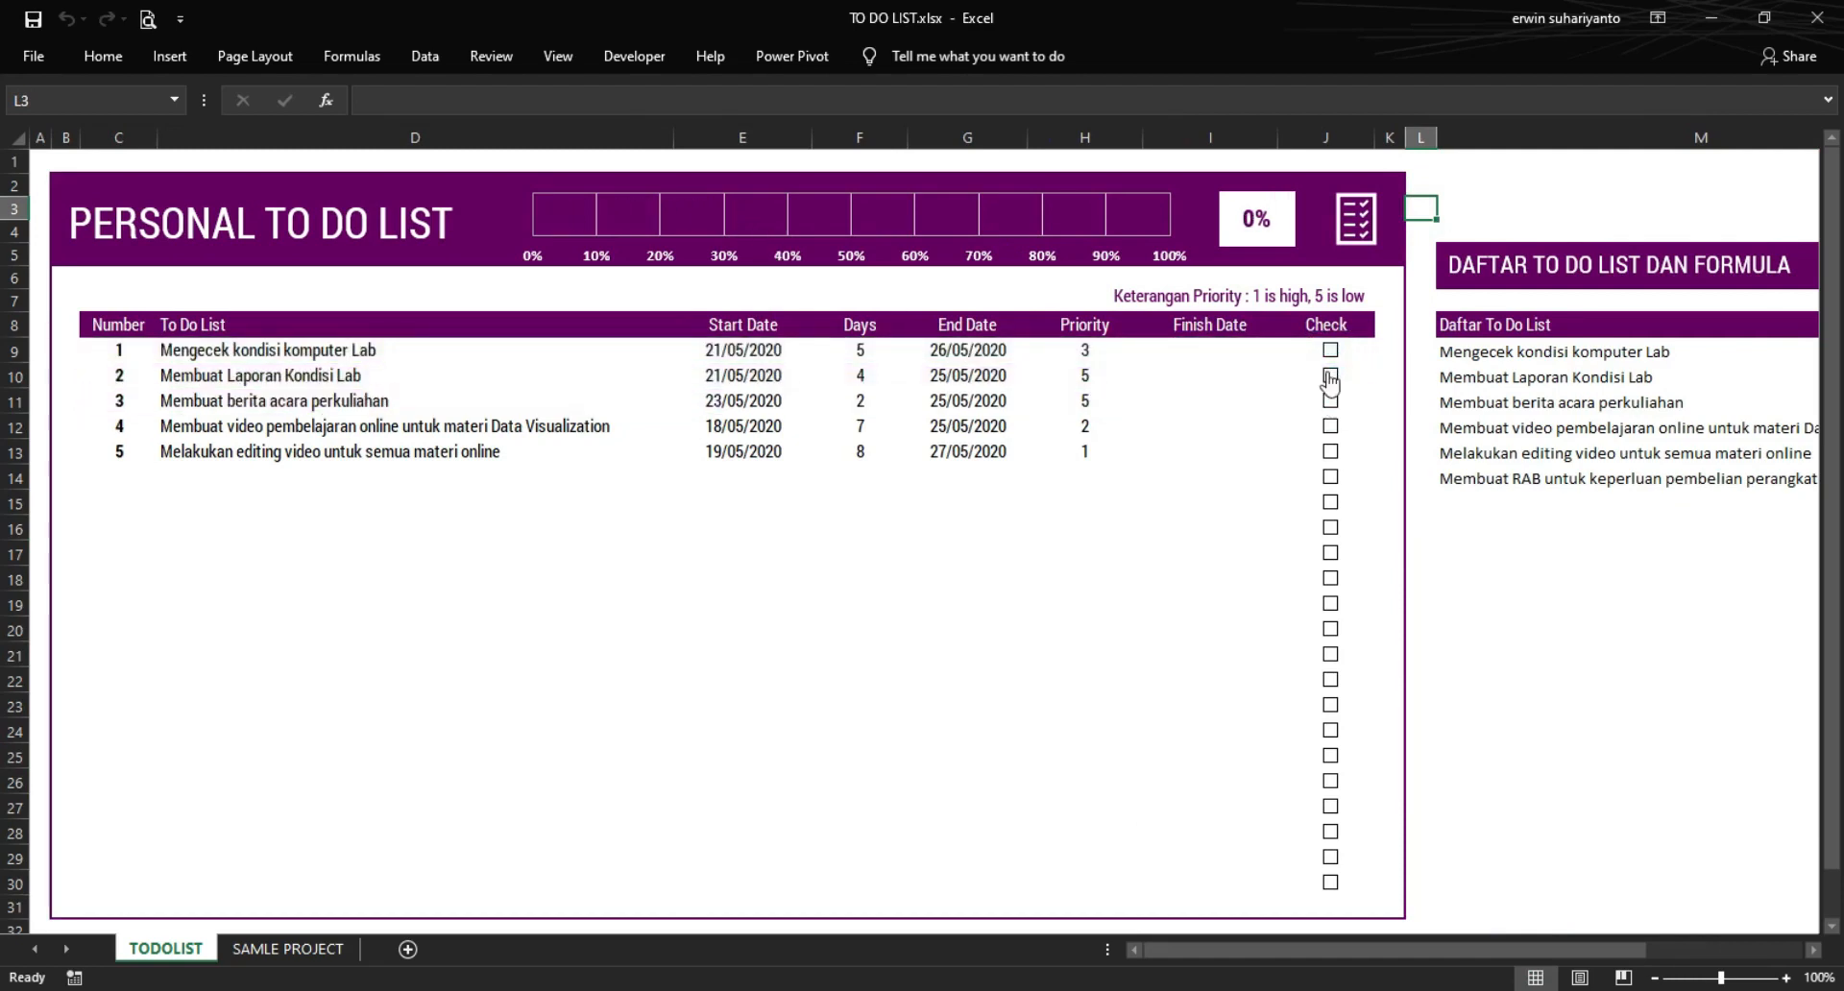
click(1537, 606)
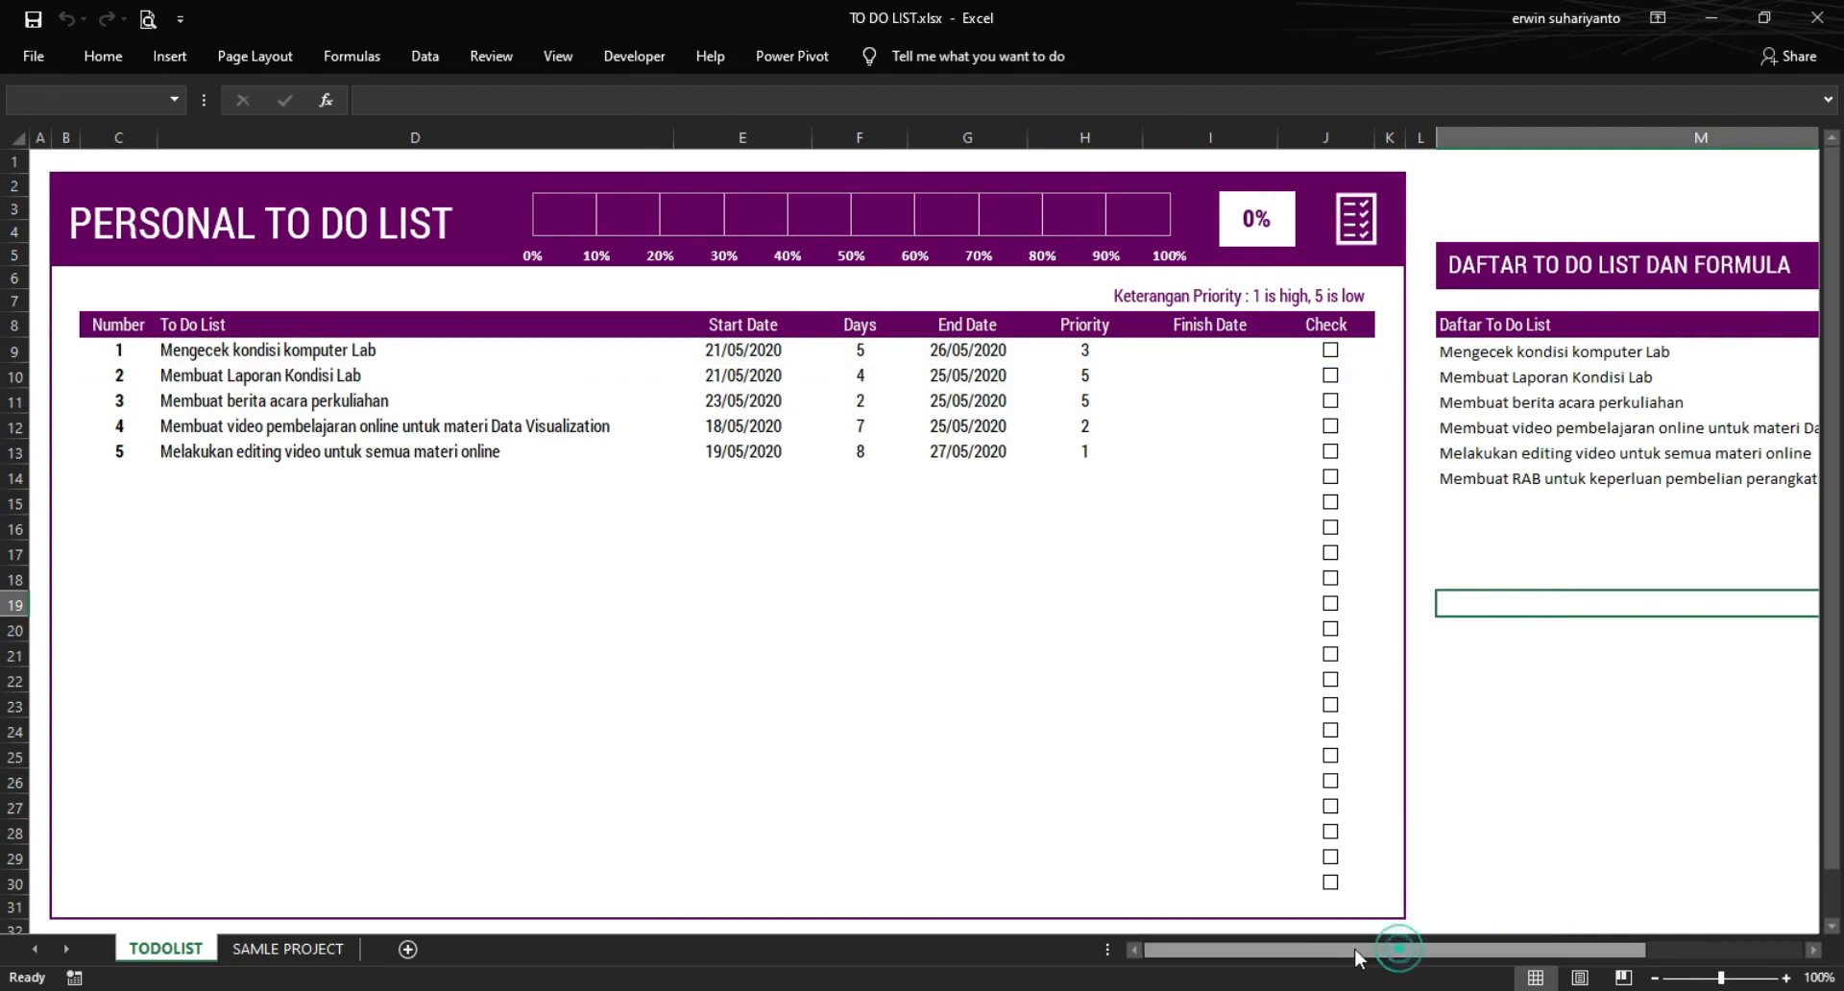
- Return to SAMLE PROJECT and unhide the helper columns between L and R
click(288, 949)
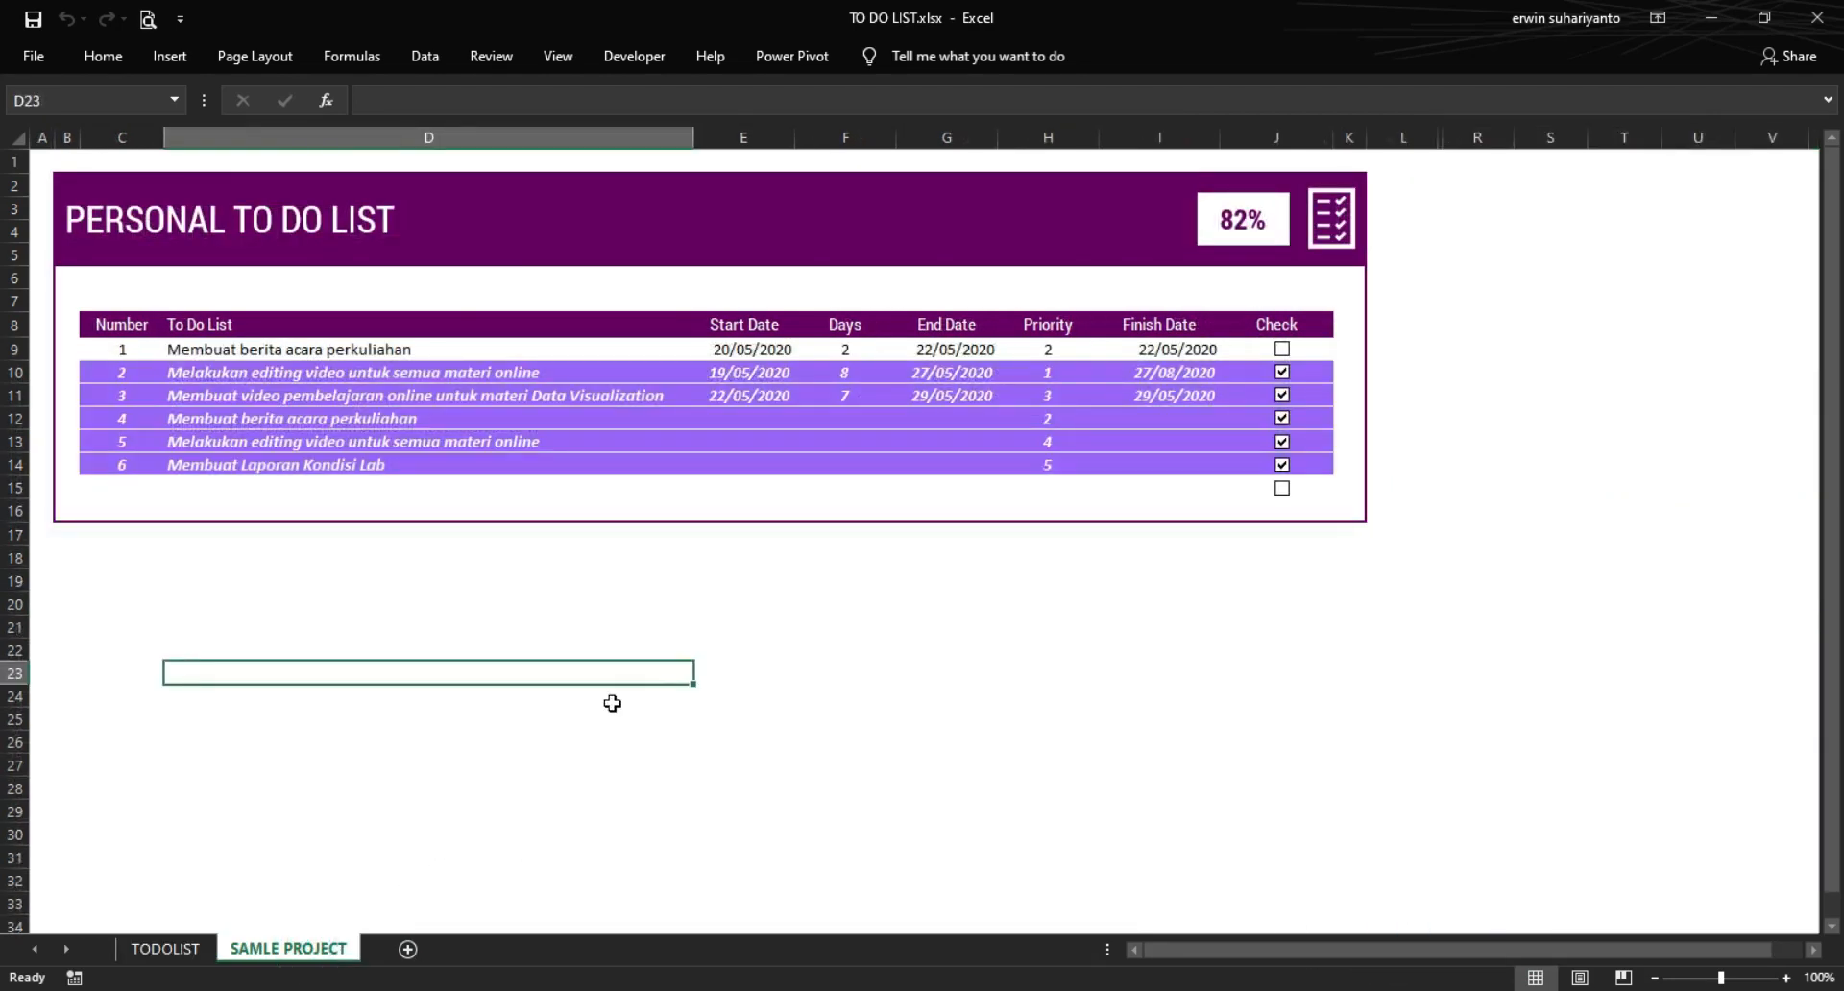
click(699, 632)
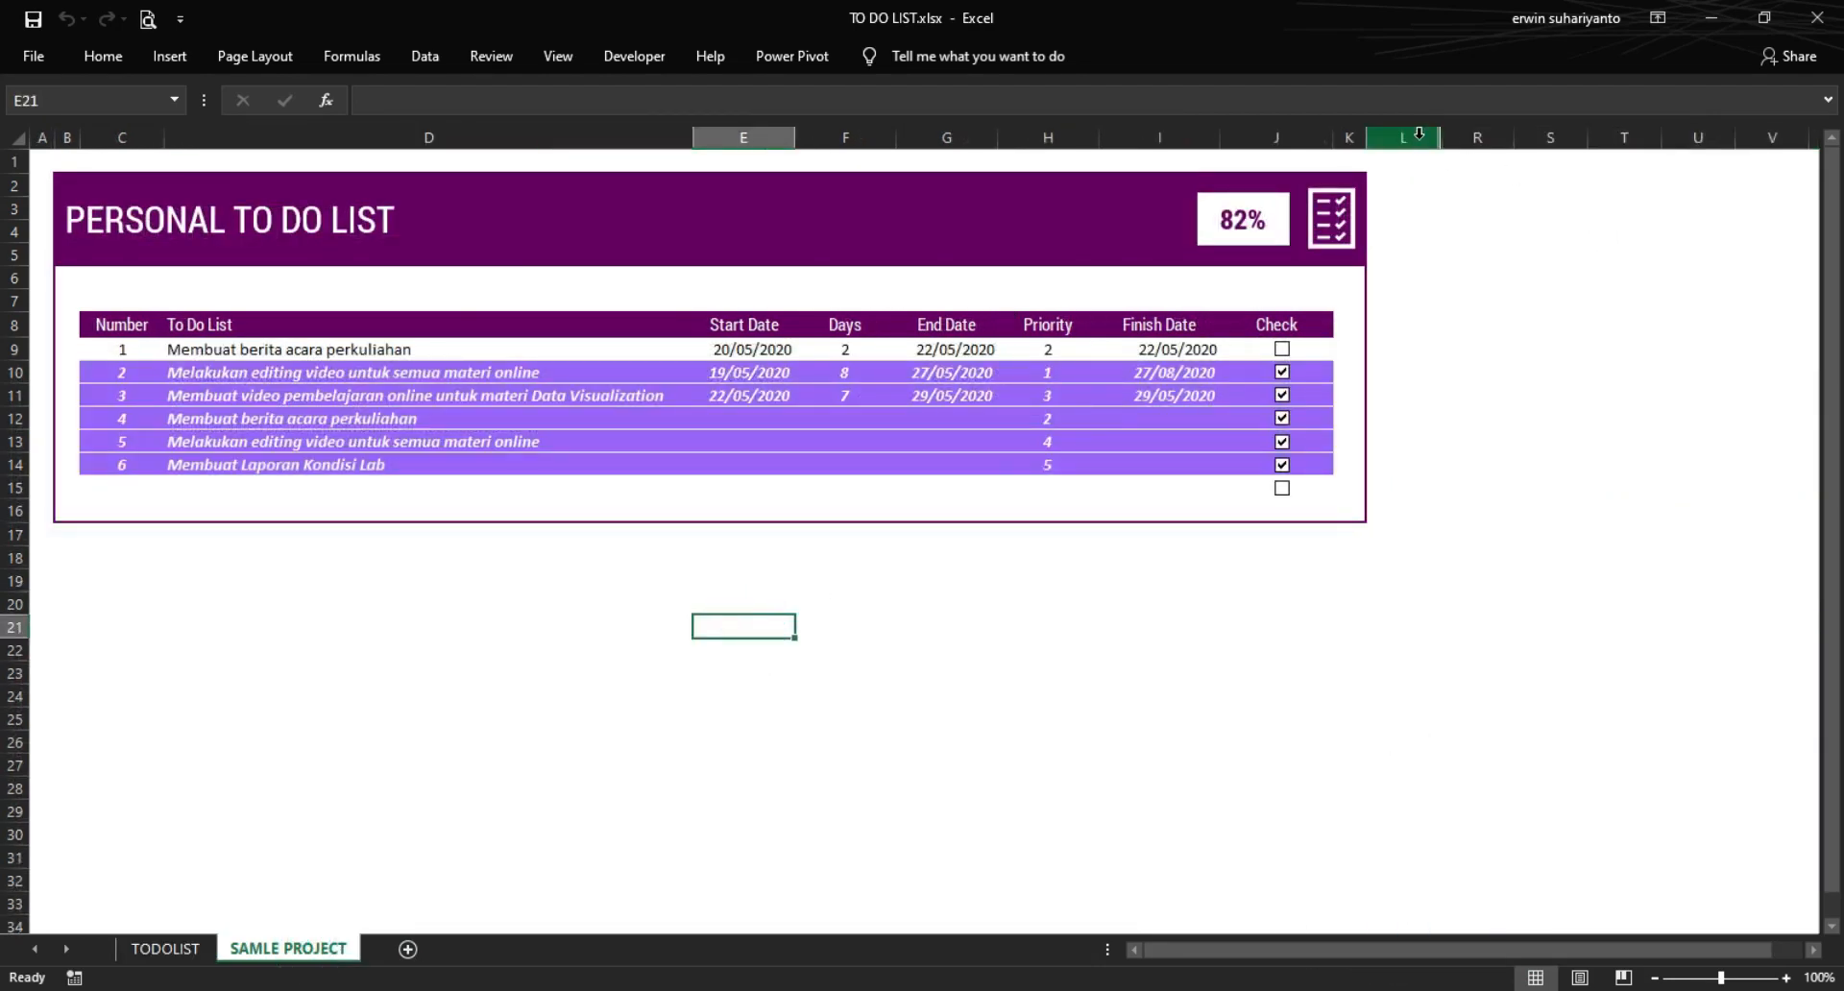
drag(1412, 138, 1460, 139)
right_click(1460, 140)
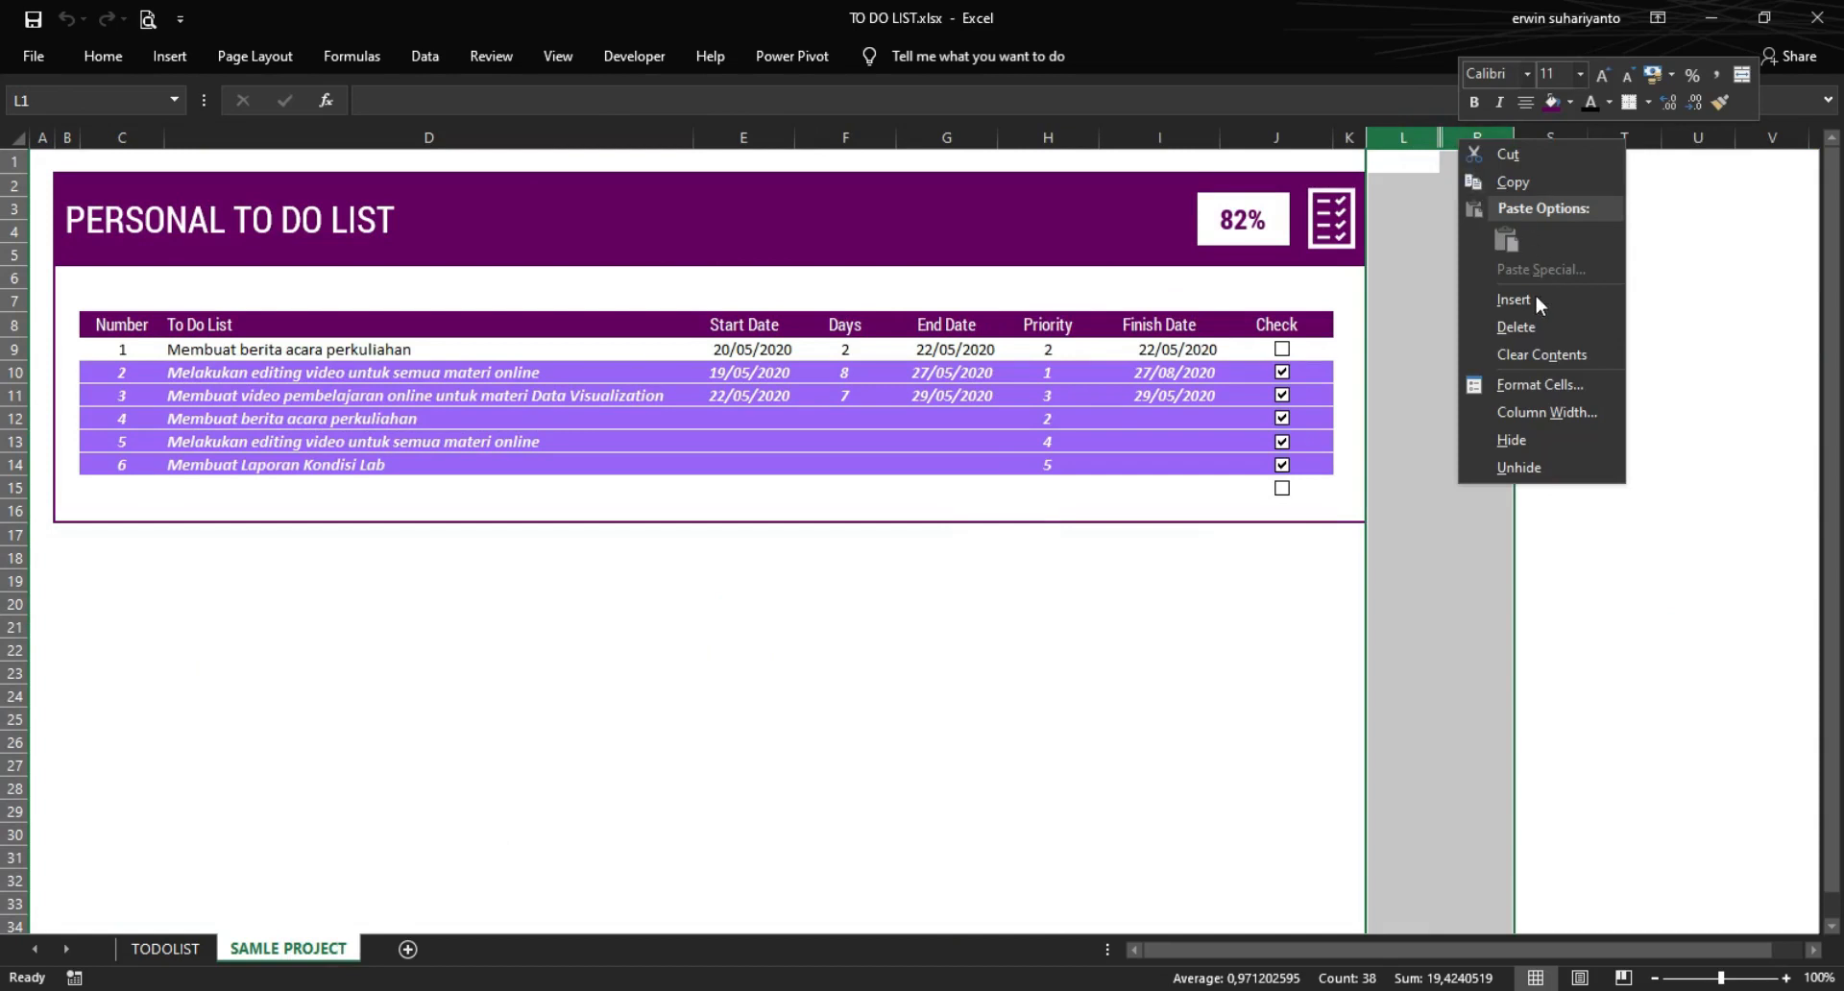
click(1548, 411)
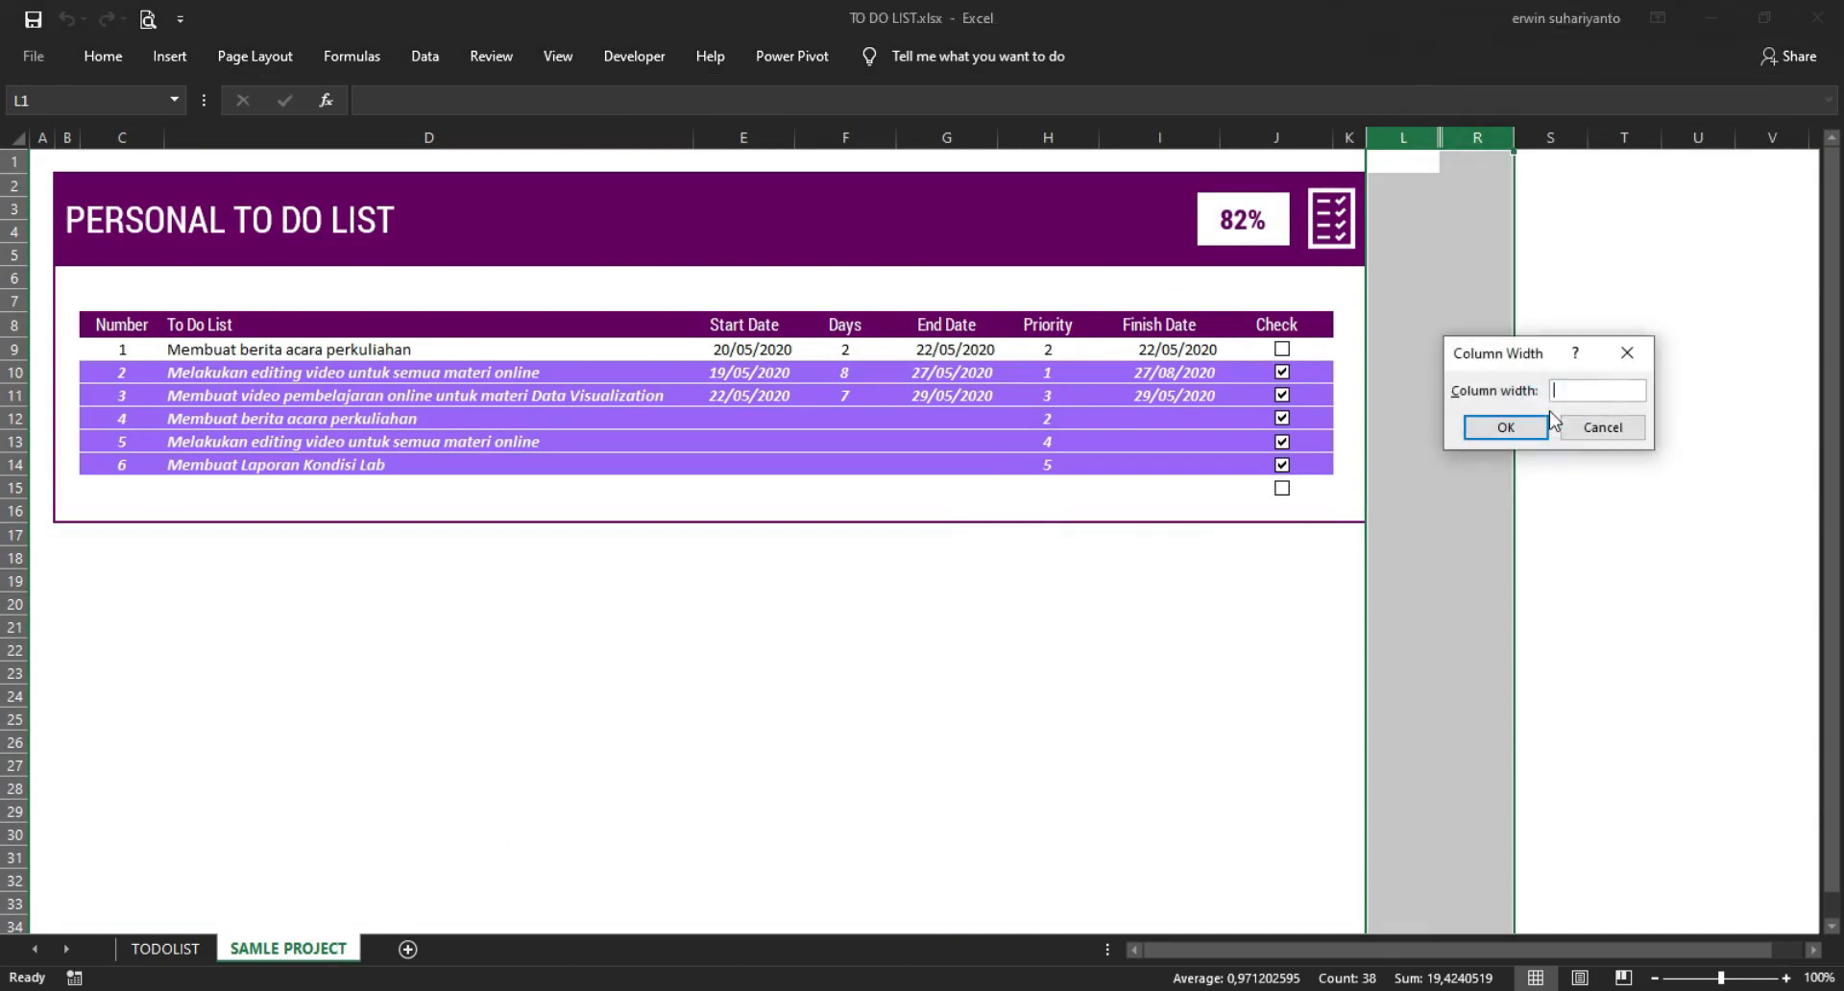
click(1575, 432)
right_click(1426, 139)
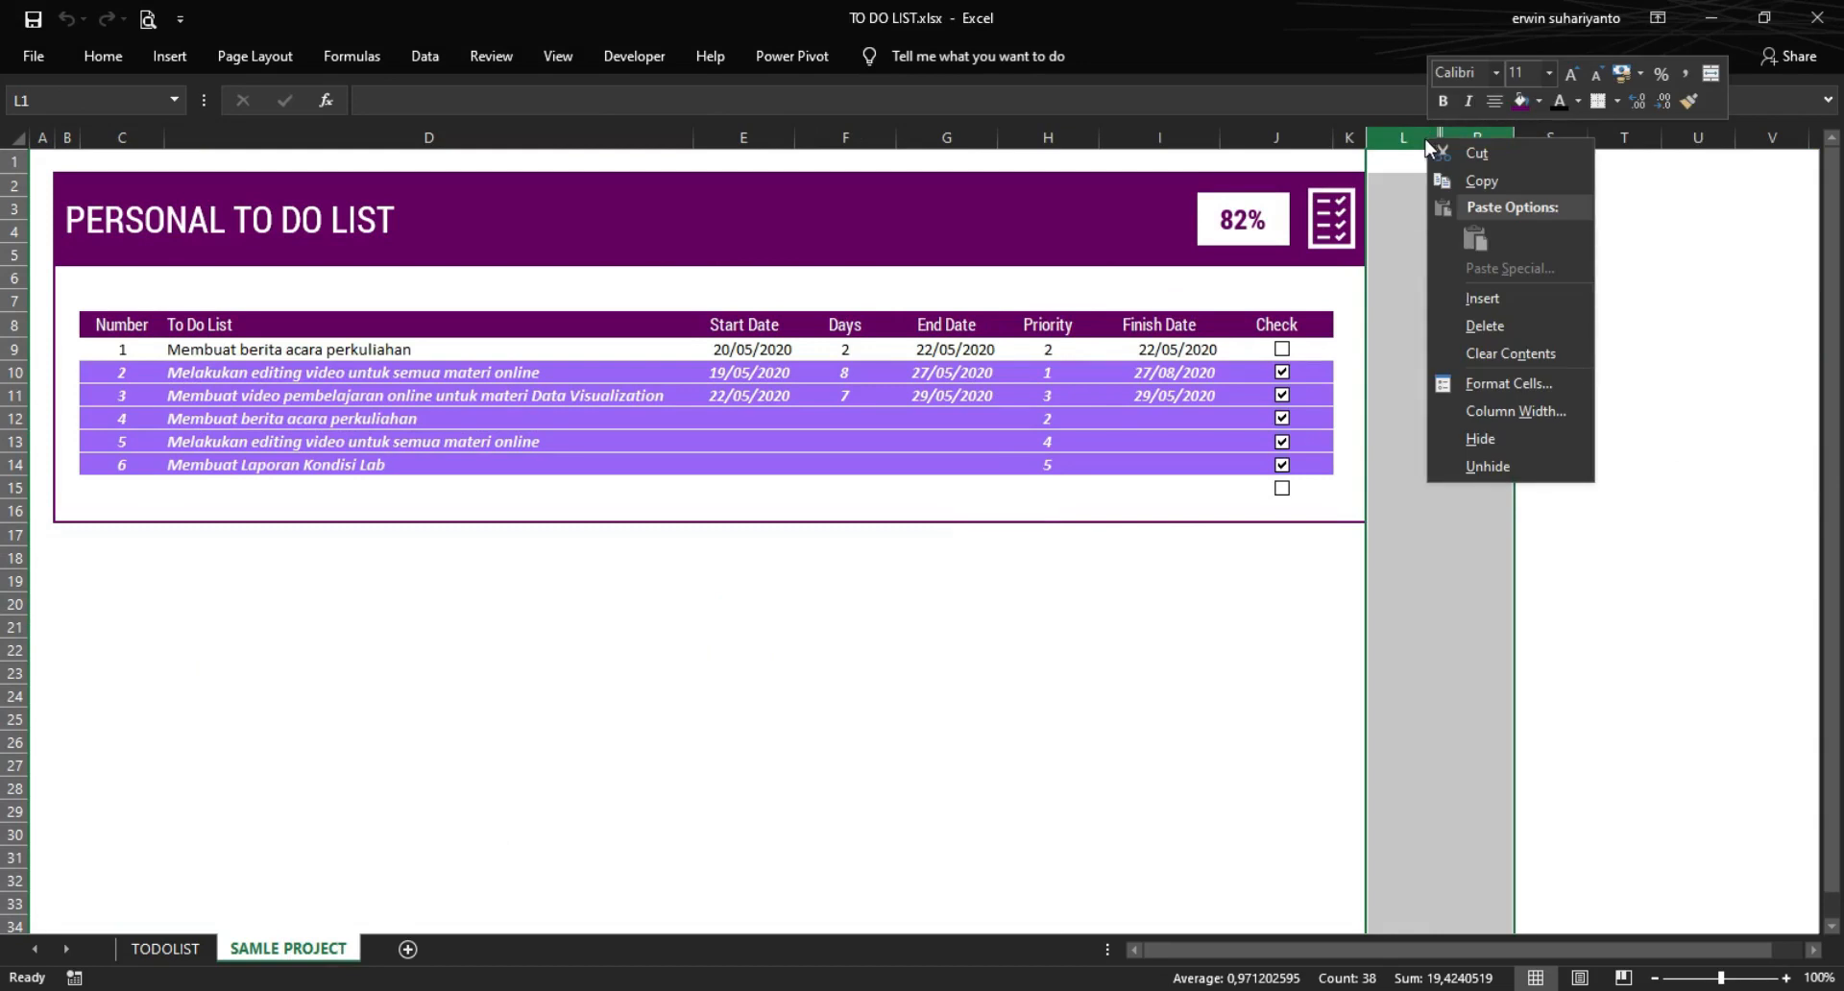
click(1500, 459)
click(1531, 552)
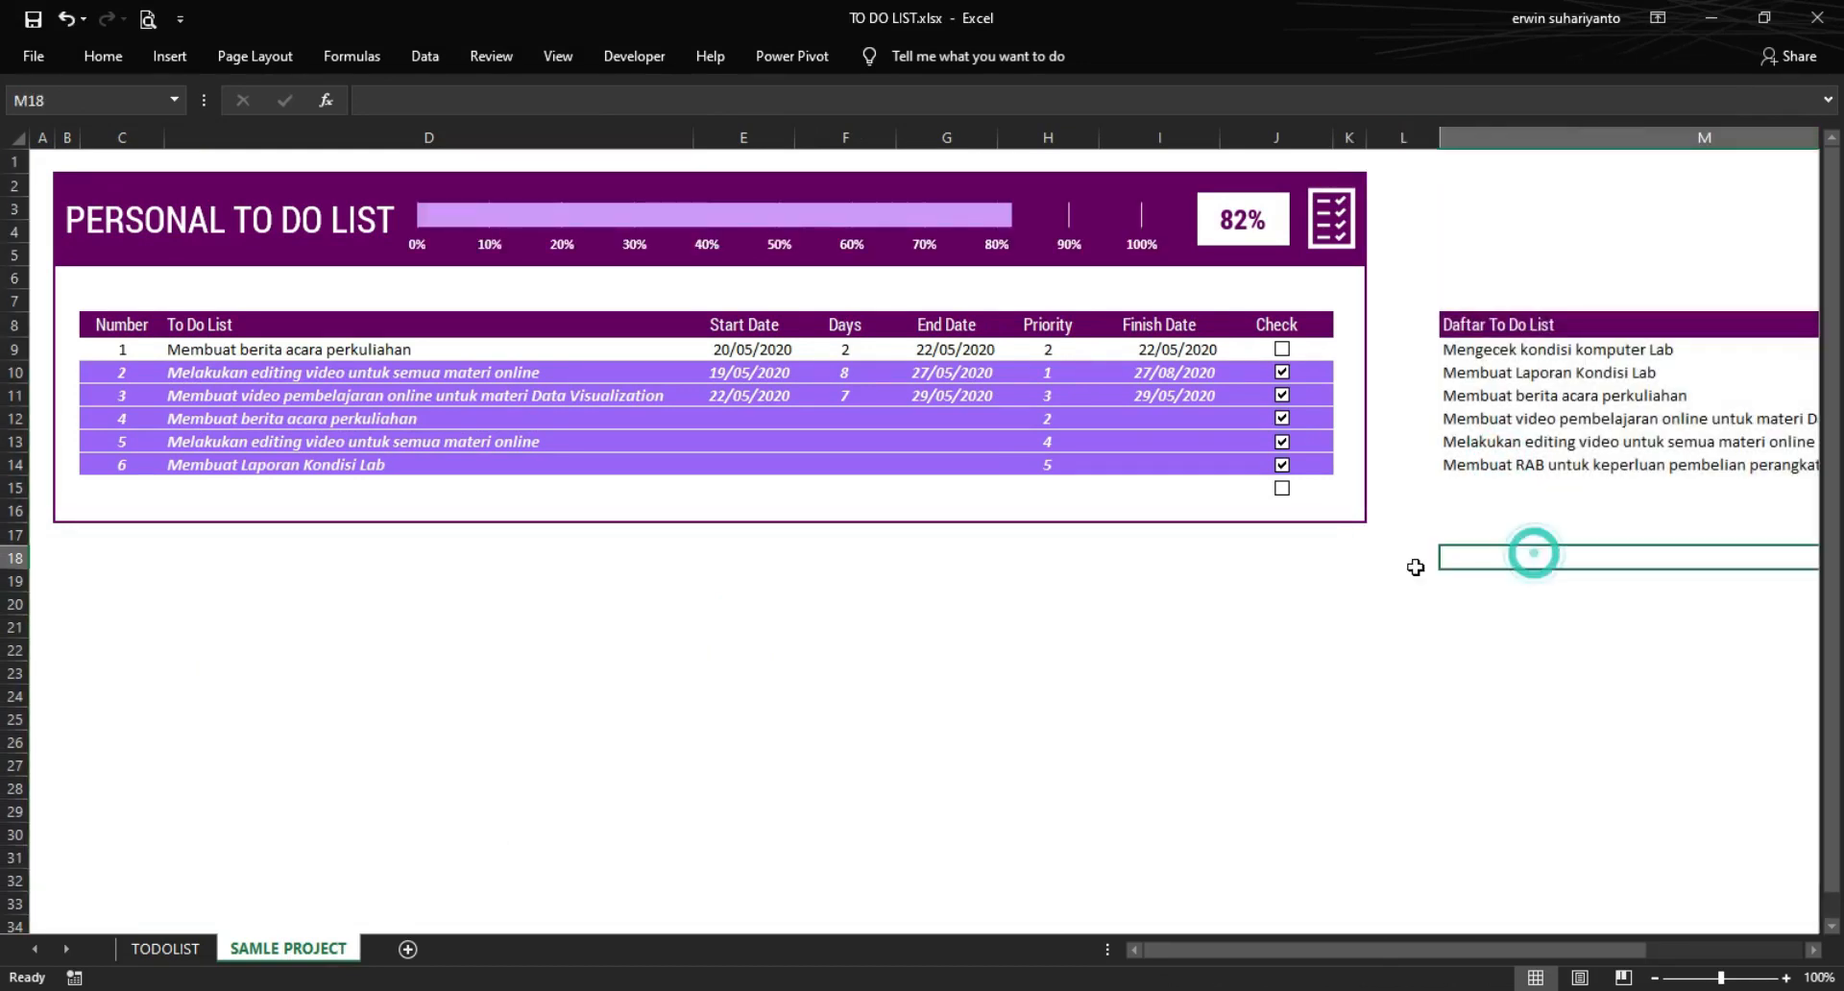
- Mark task 1 as done in the SAMLE PROJECT to-do list
click(1033, 599)
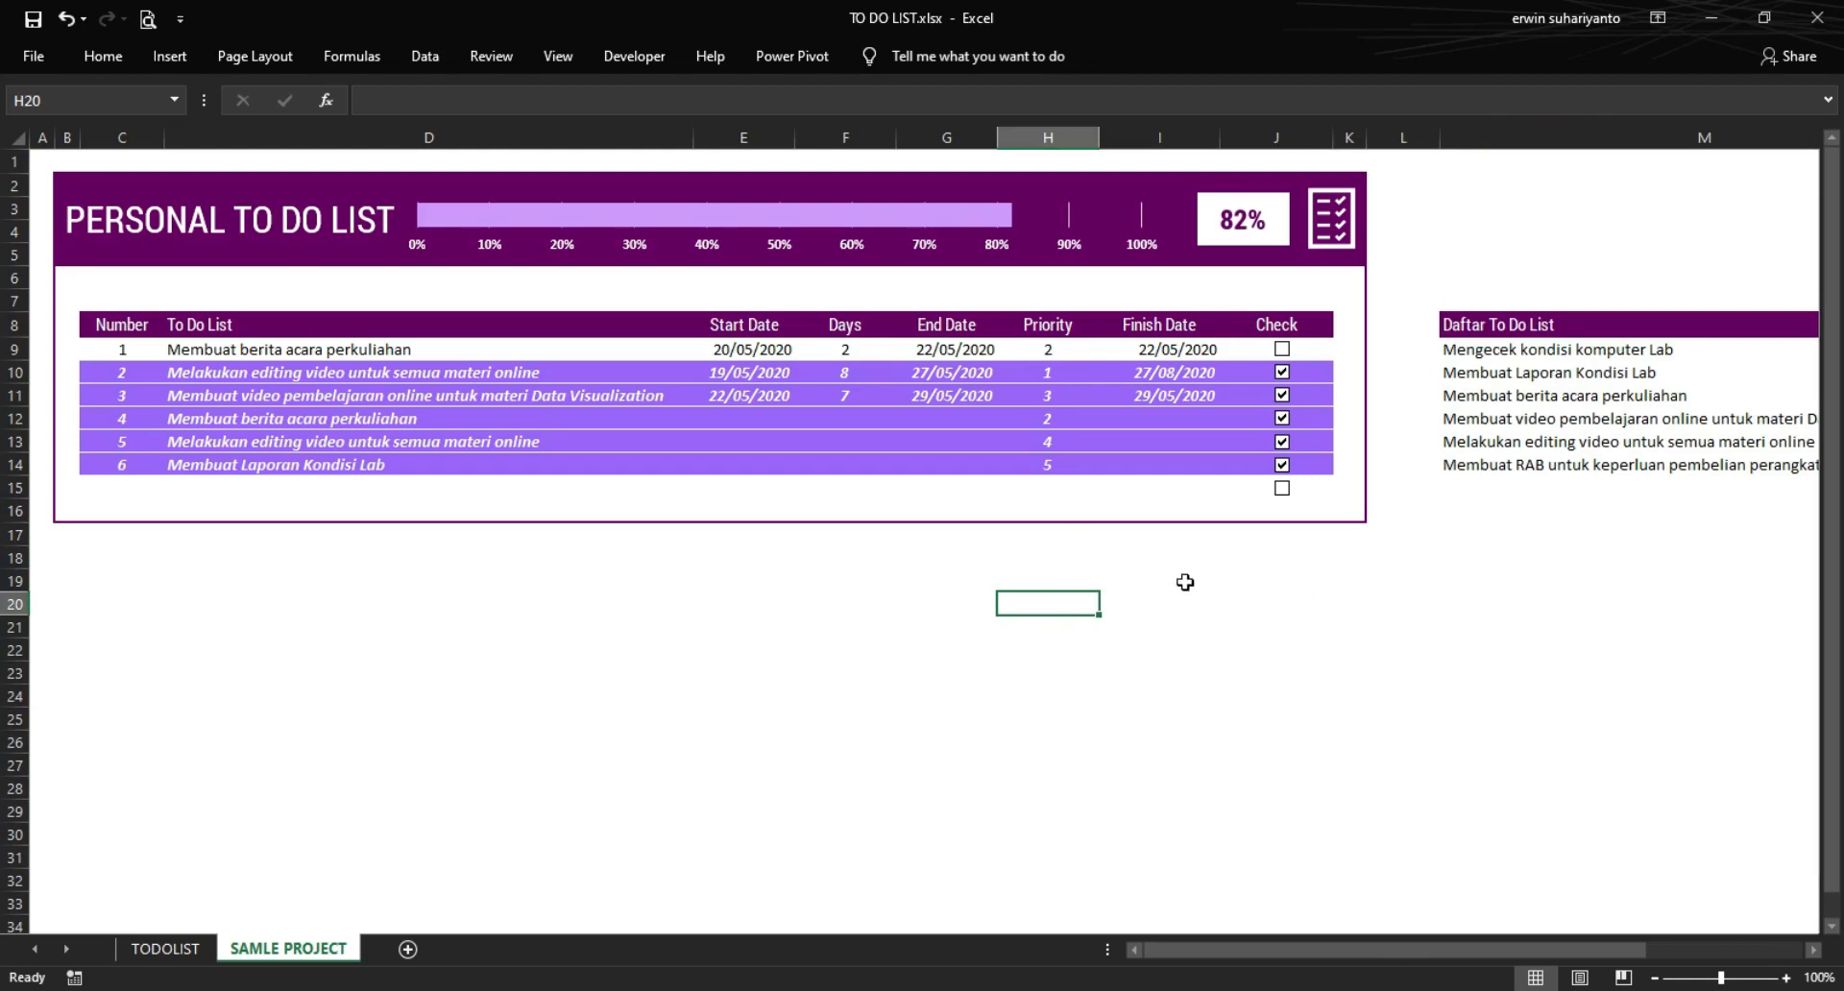
click(1282, 349)
click(1169, 583)
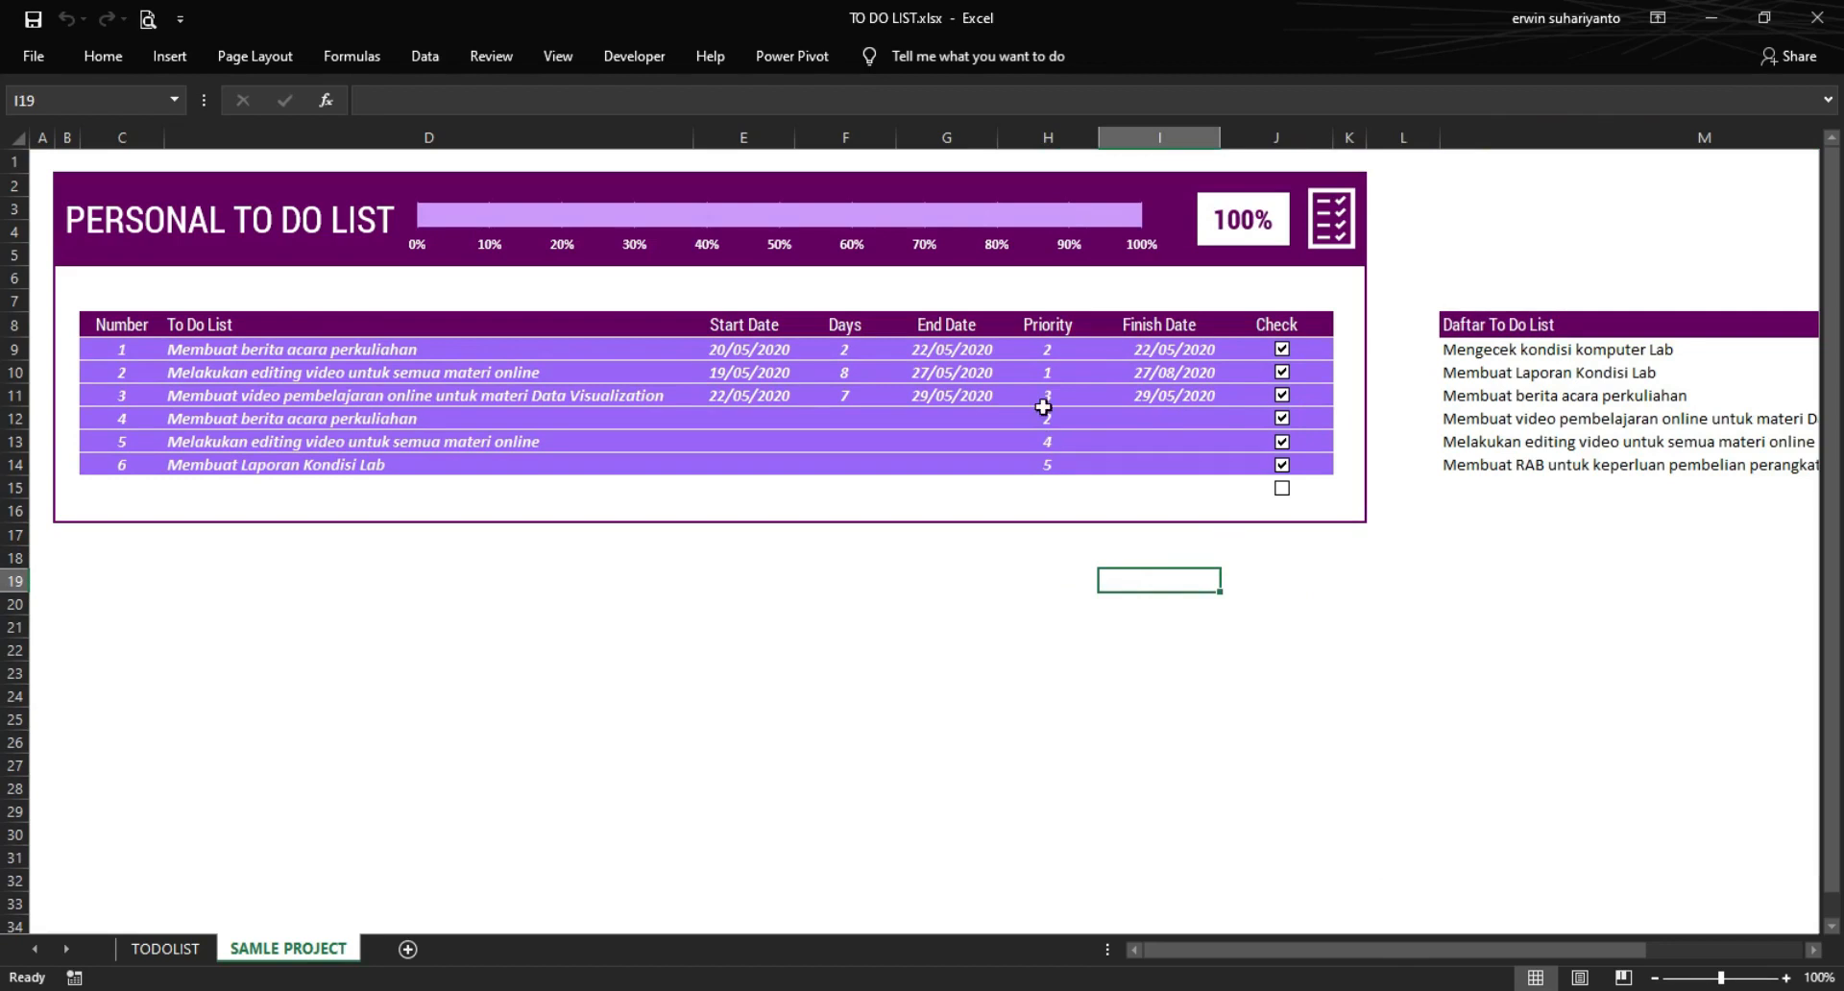
- Uncheck all six tasks in the SAMLE PROJECT to-do list
click(1282, 349)
click(1283, 372)
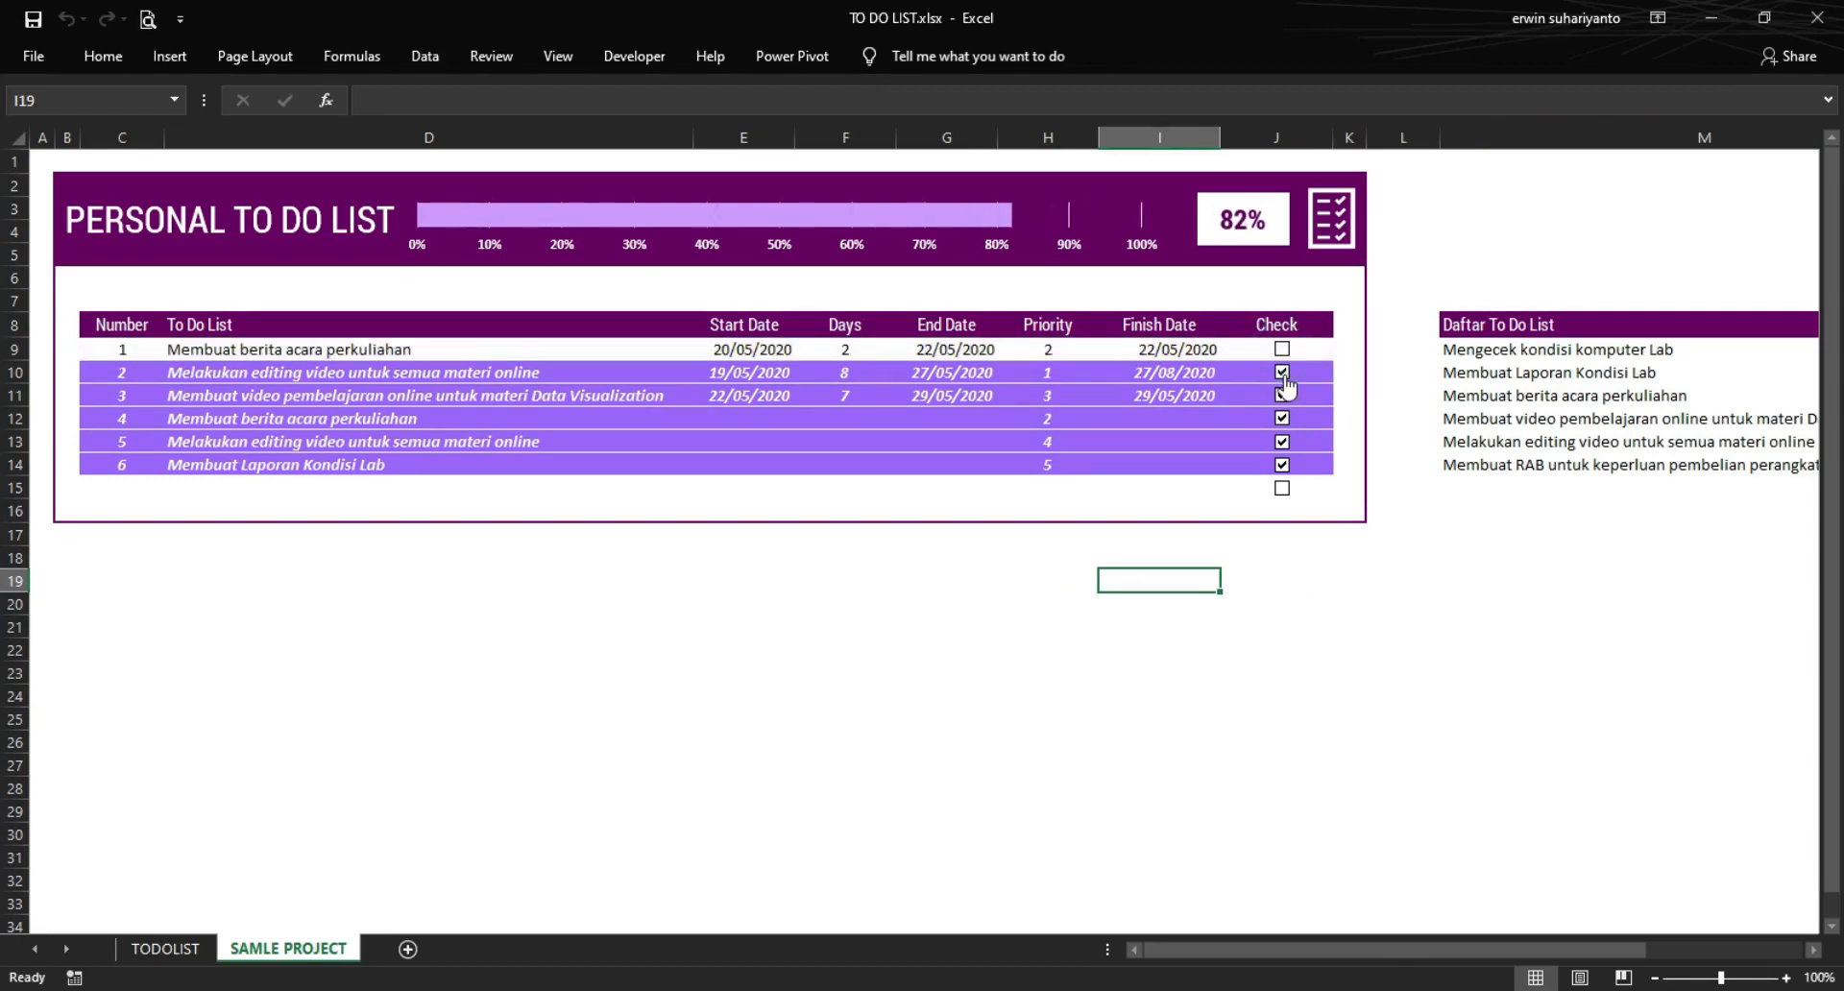
click(1282, 417)
click(1281, 440)
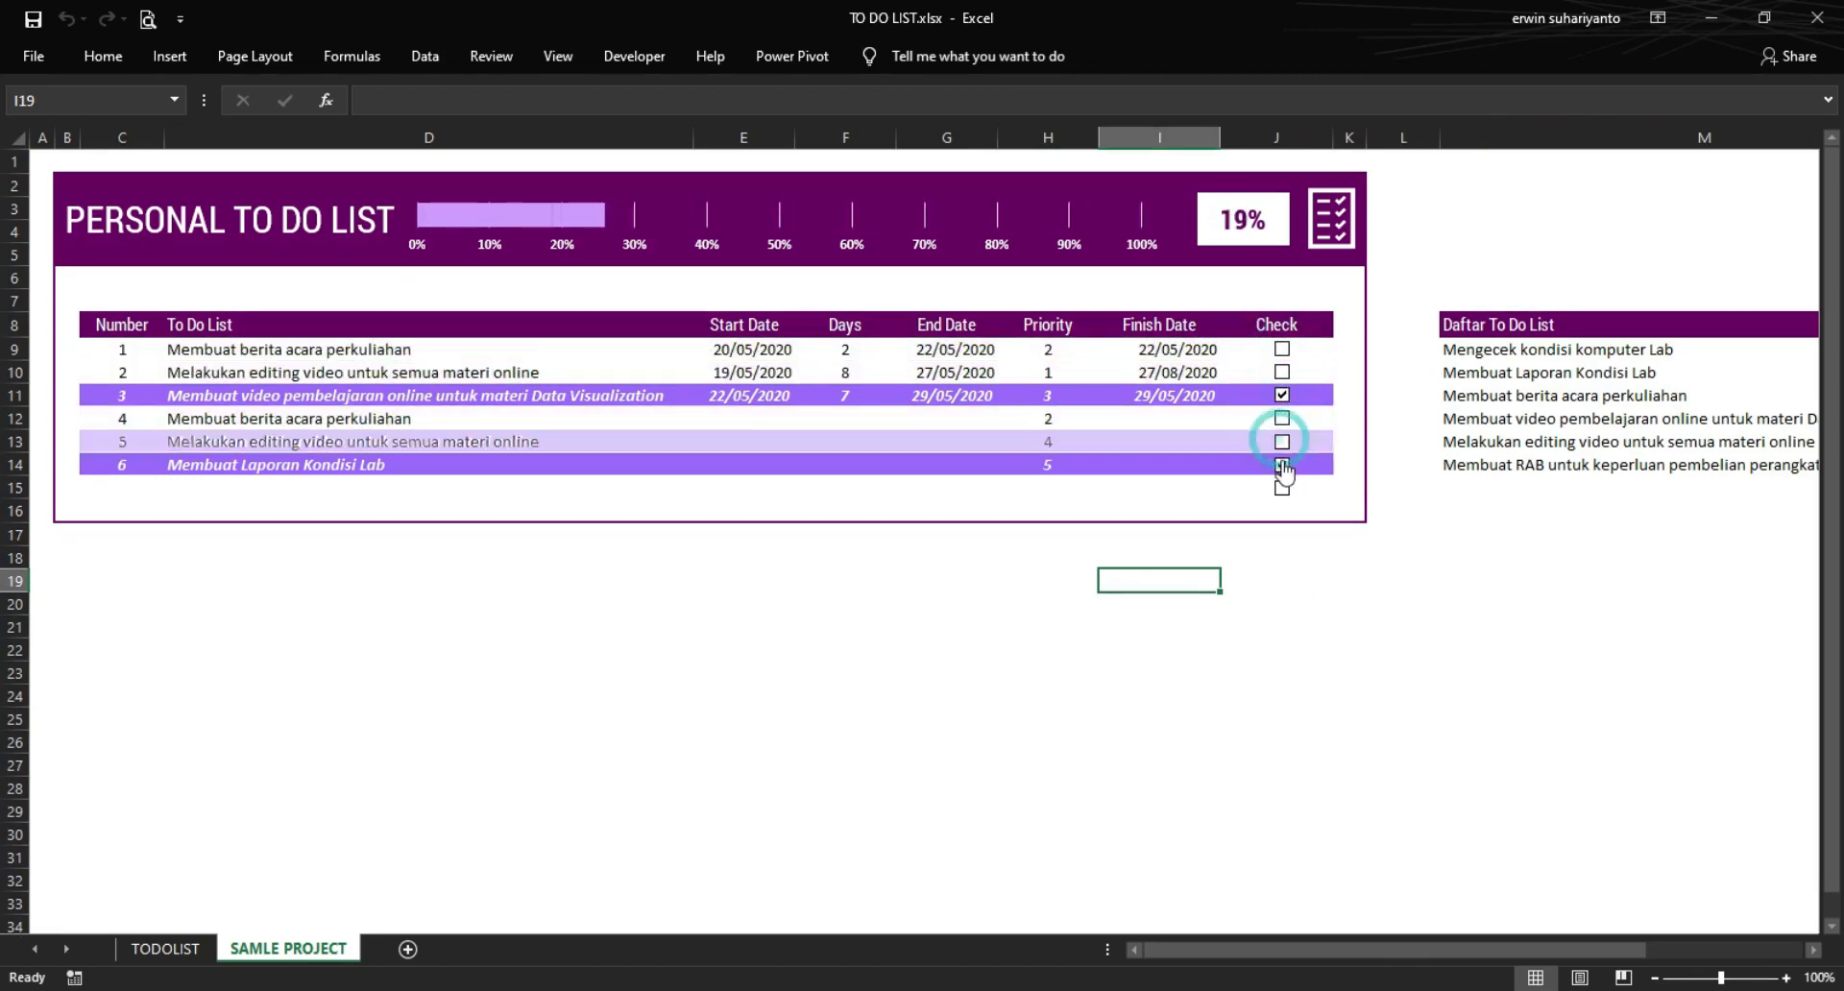
click(1281, 461)
click(1282, 395)
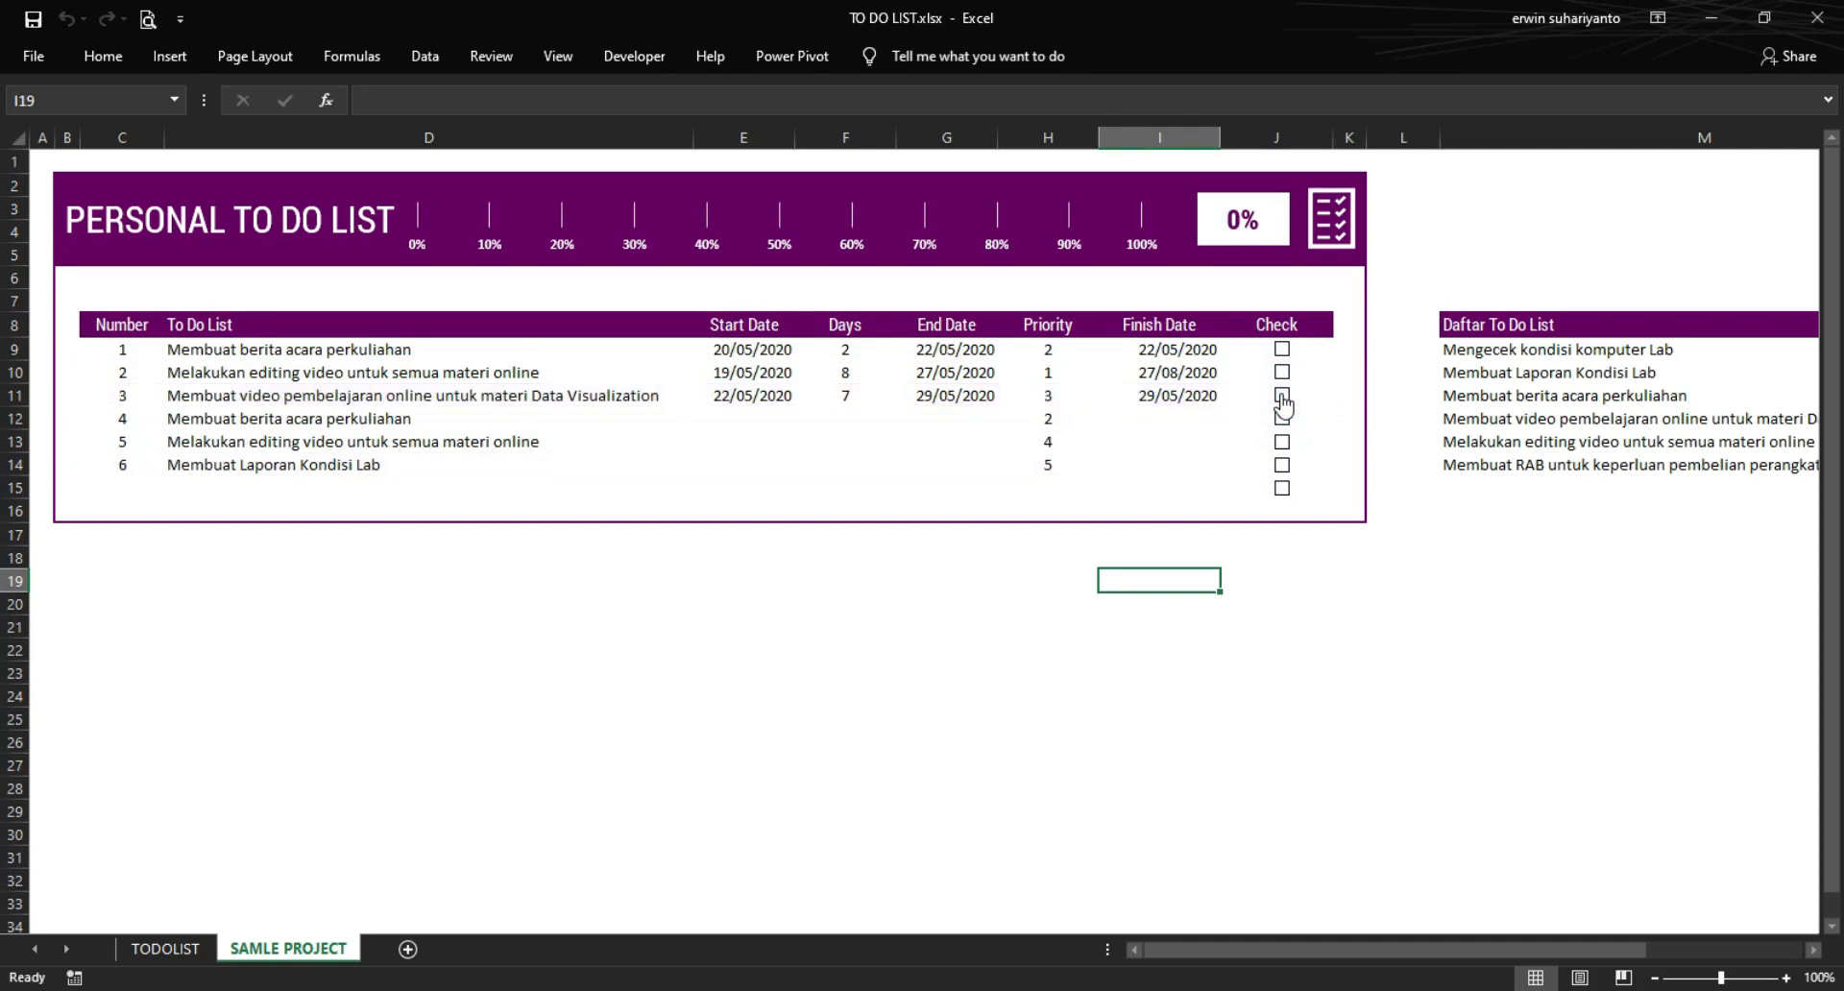
- Check off tasks 1 to 5 in the SAMLE PROJECT list, leaving task 6 unchecked
click(766, 421)
click(770, 439)
click(1283, 350)
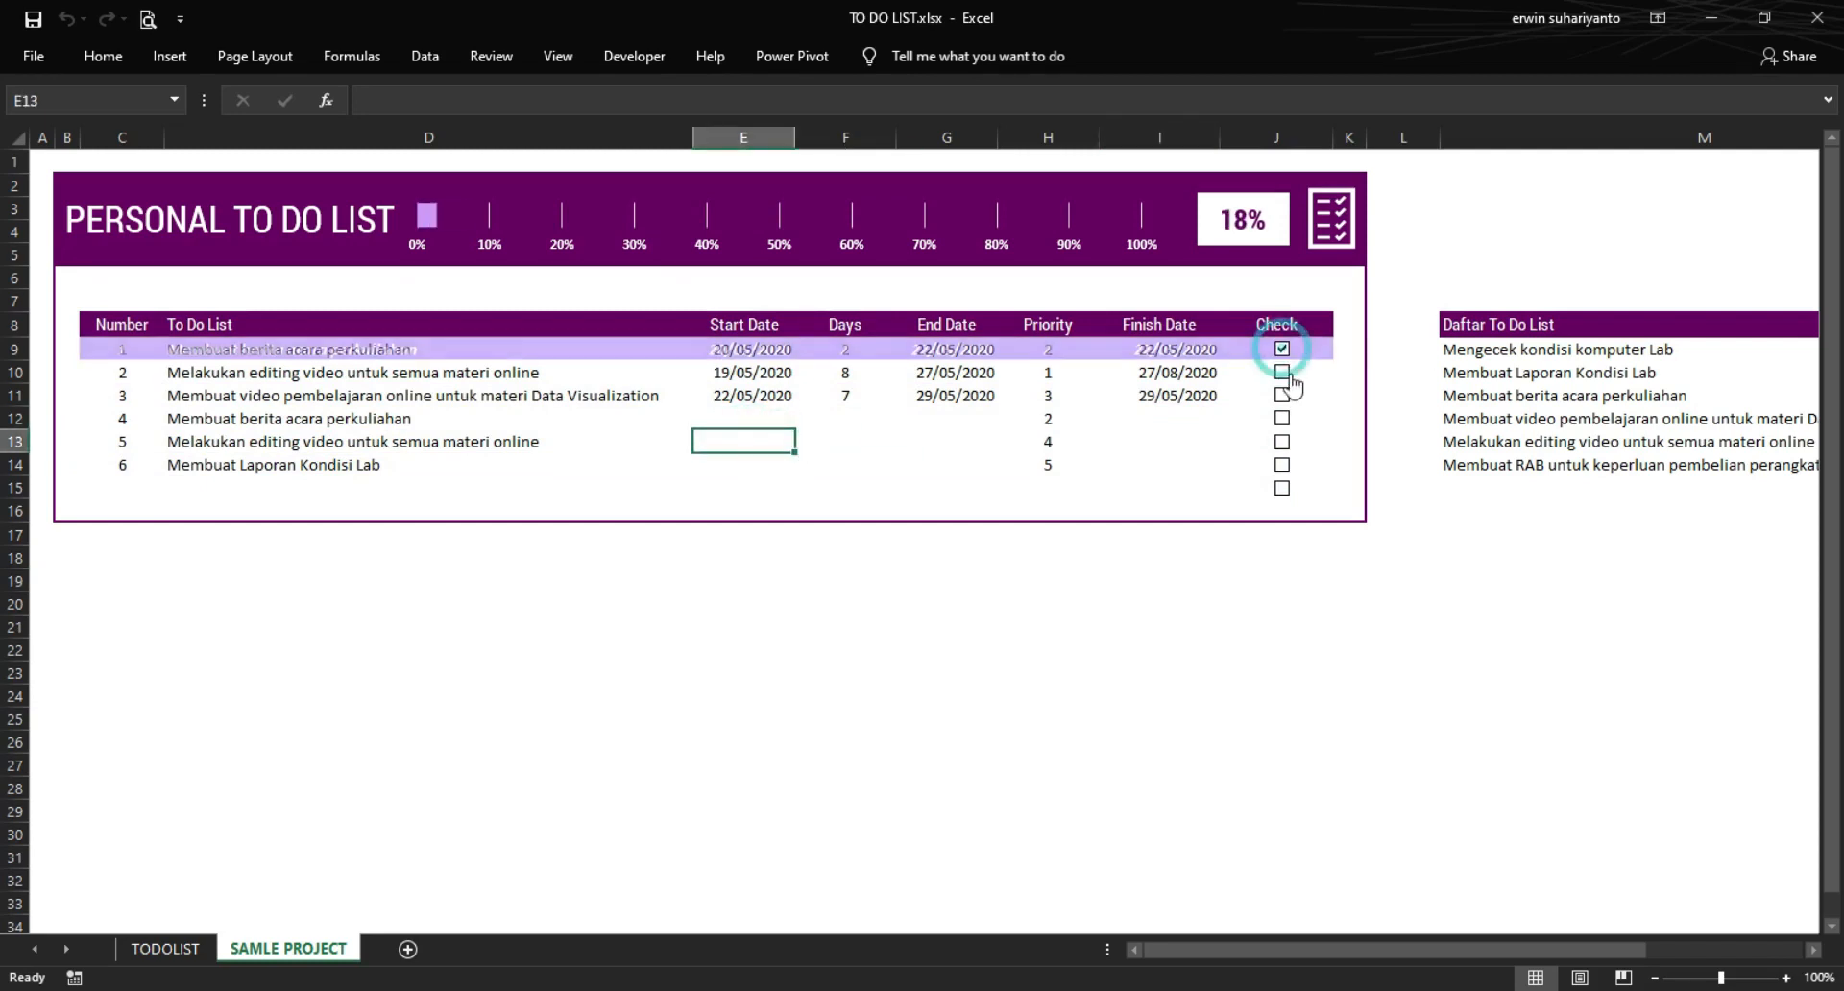
click(1283, 373)
click(1284, 396)
click(1282, 420)
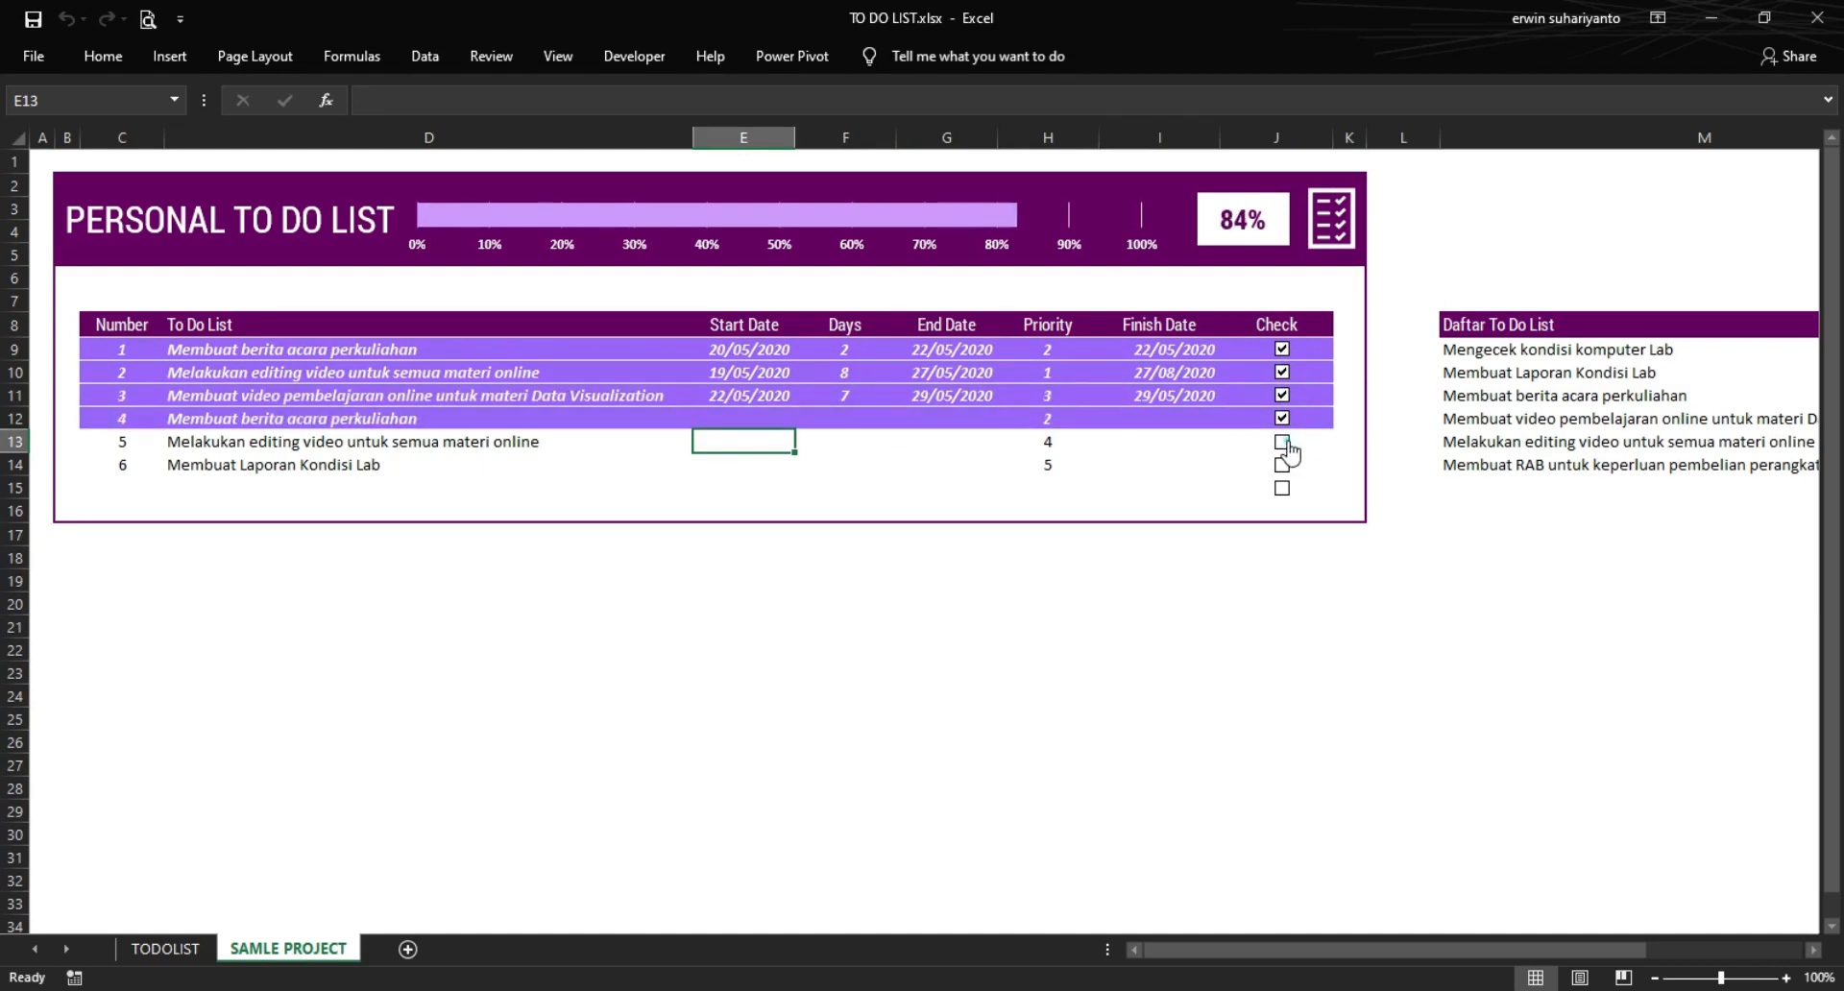
click(1282, 442)
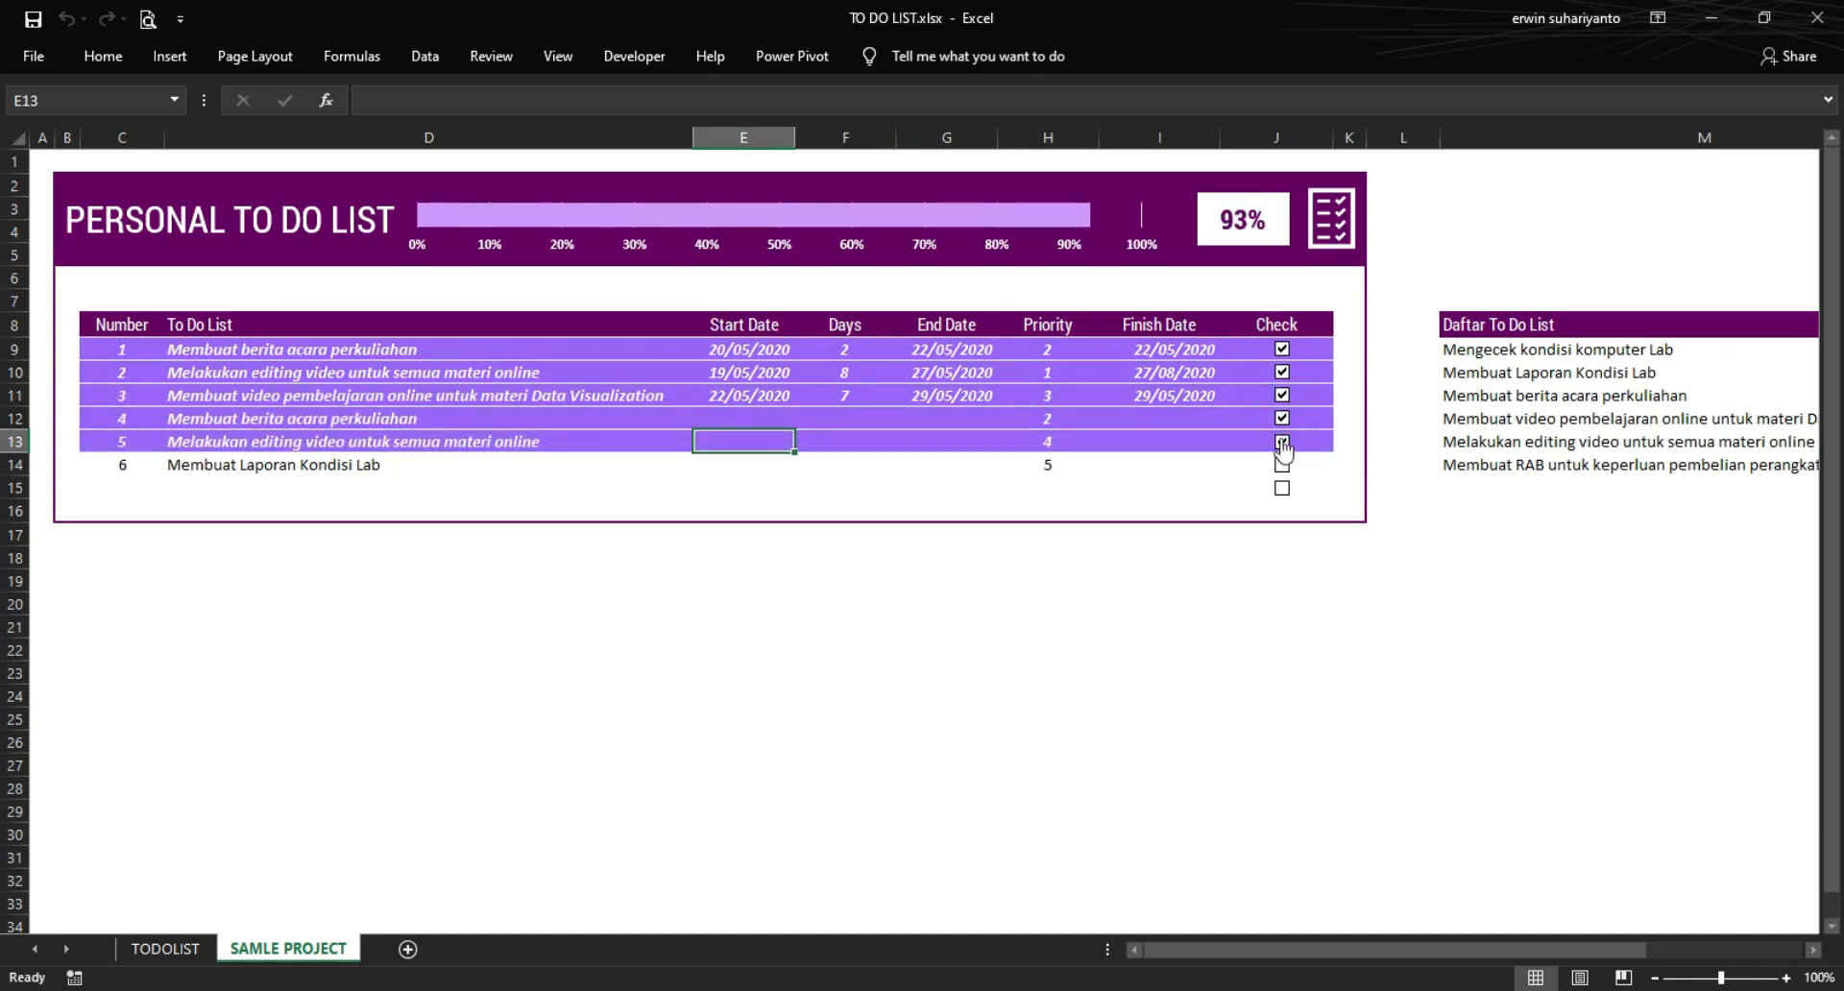
click(973, 582)
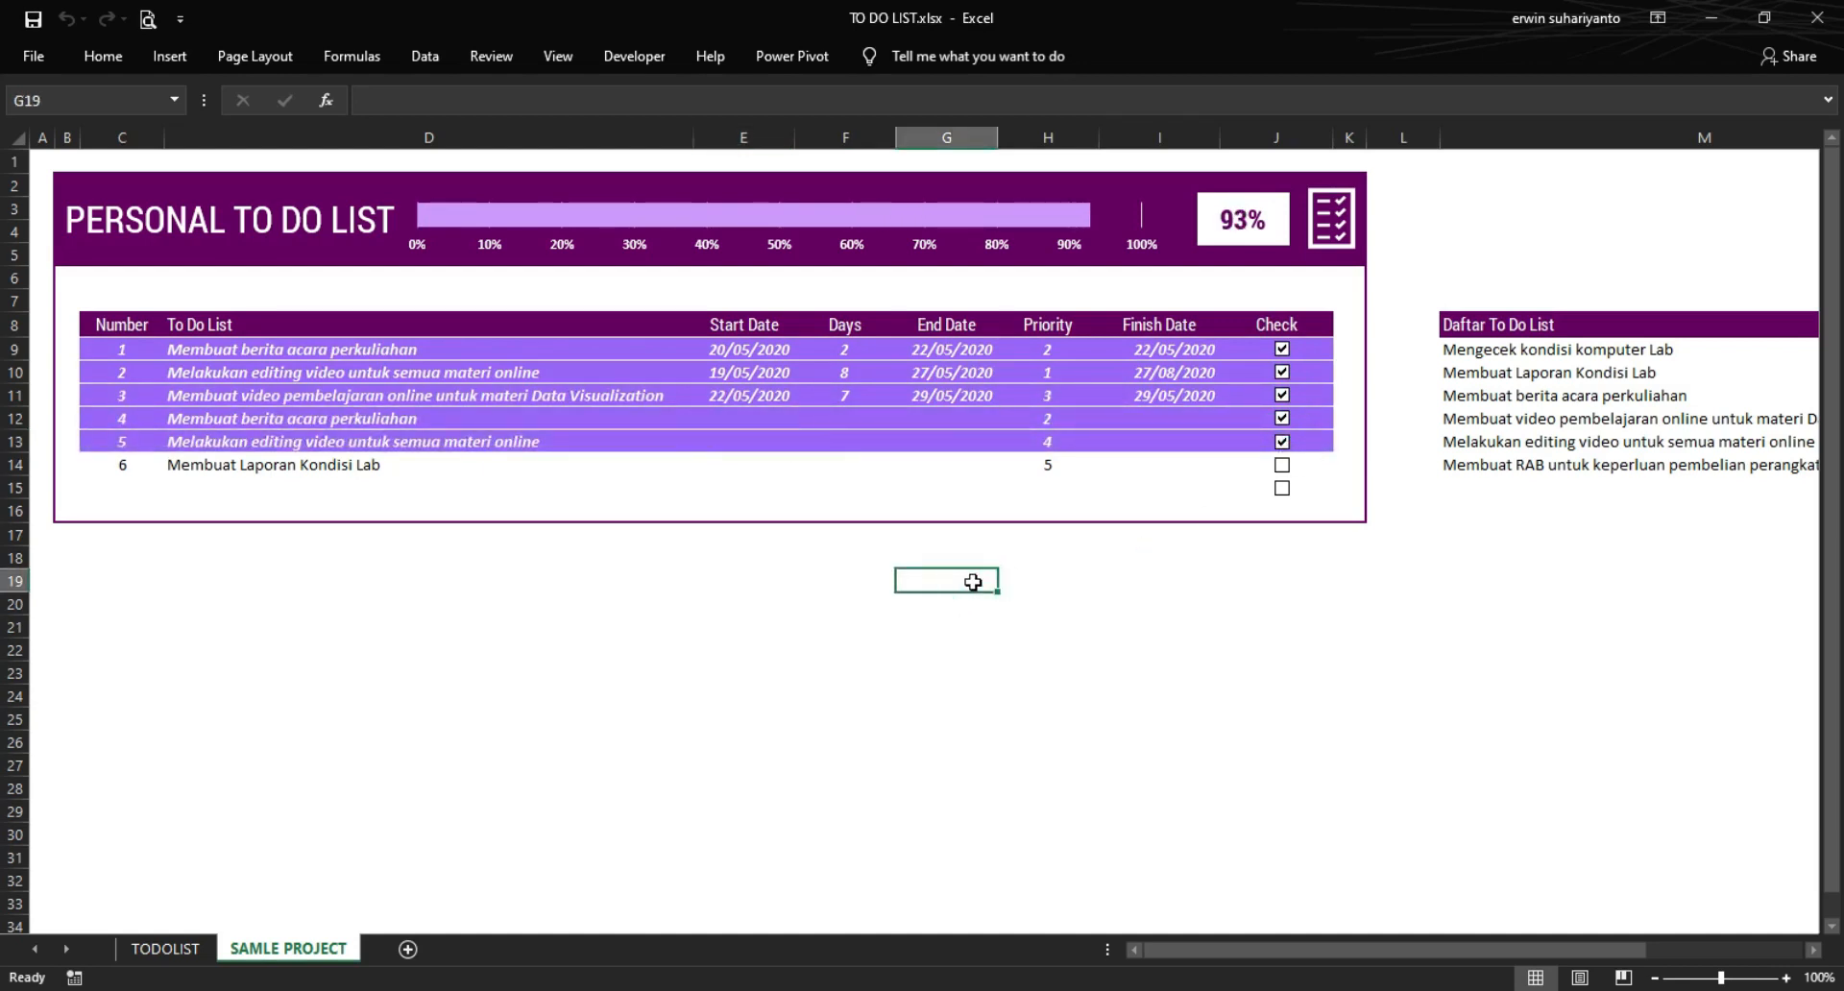